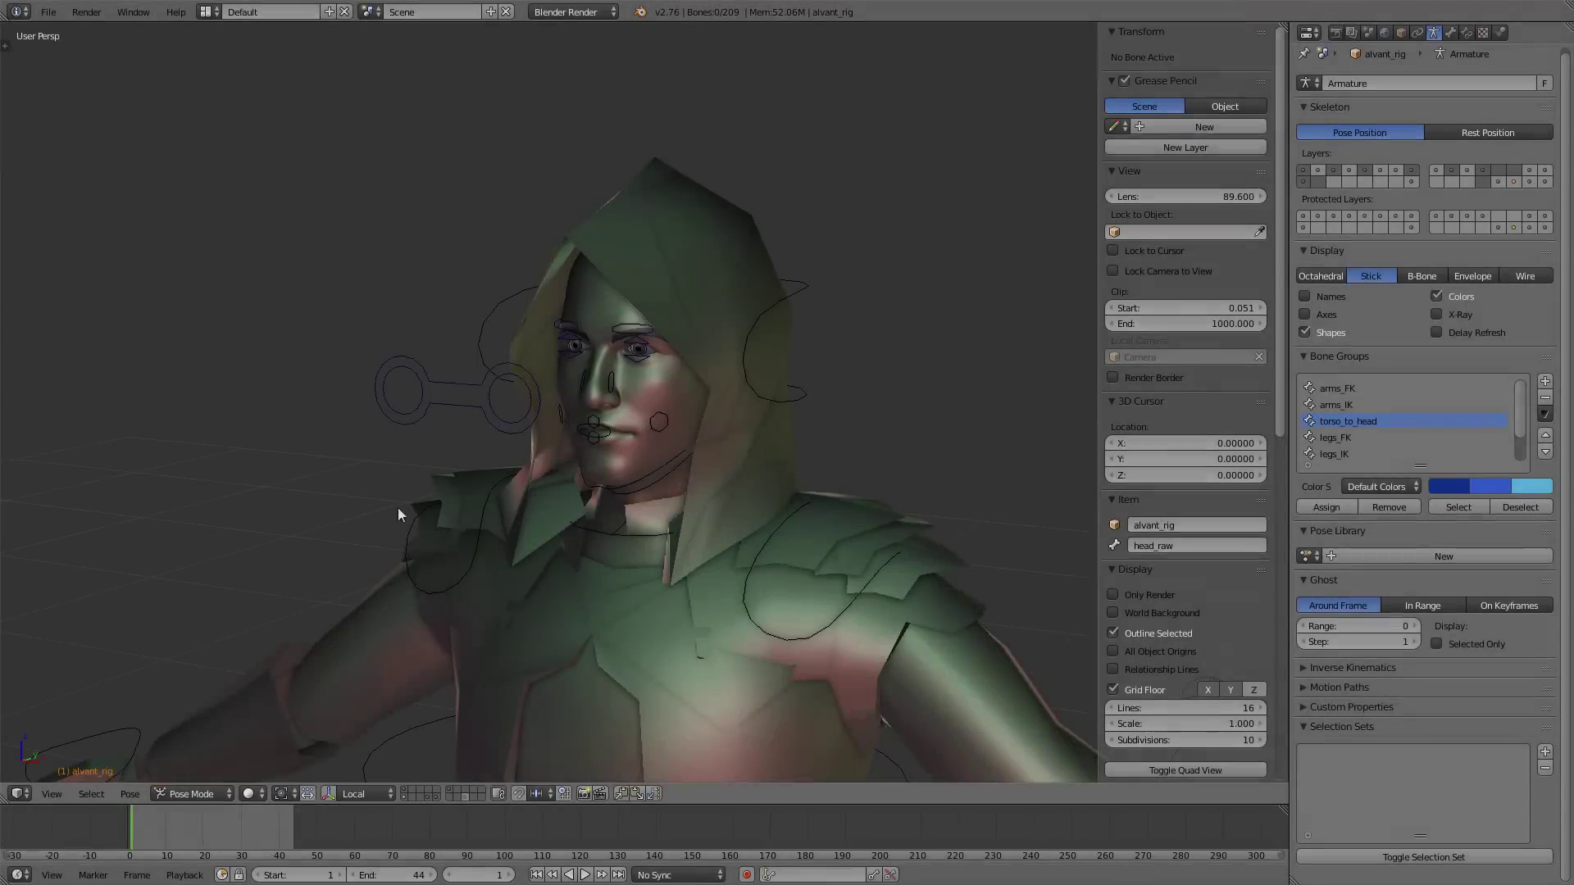
- Try rotating the torso control freely, and select the left shoulder control
middle_click_drag(399, 510, 645, 559)
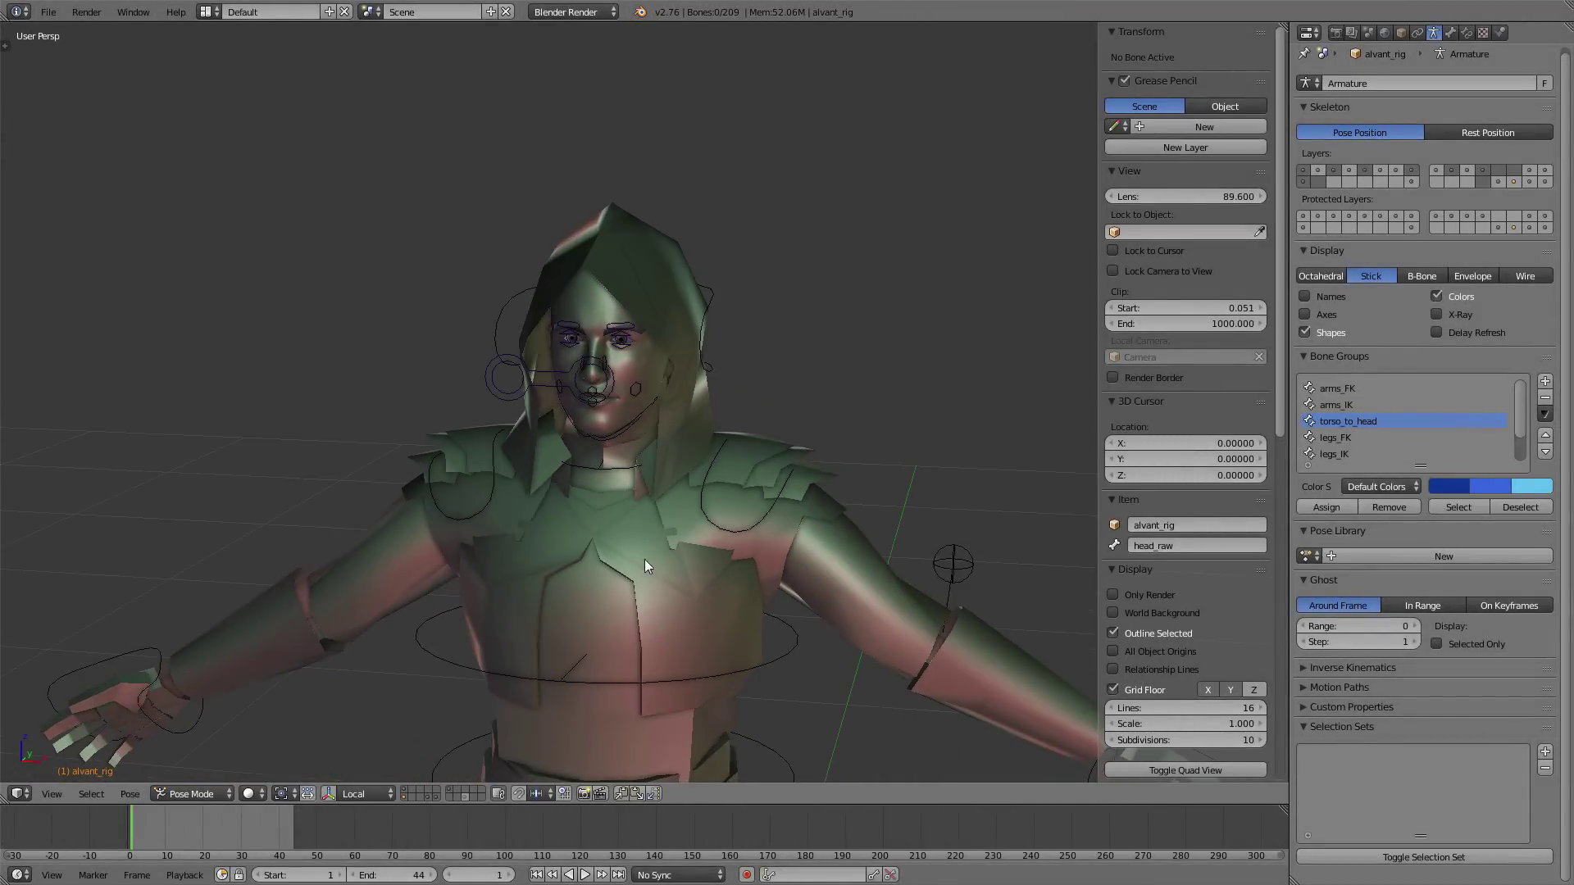
right_click(790, 658)
key("r")
key("r")
right_click(721, 587)
right_click(785, 480)
right_click(785, 480)
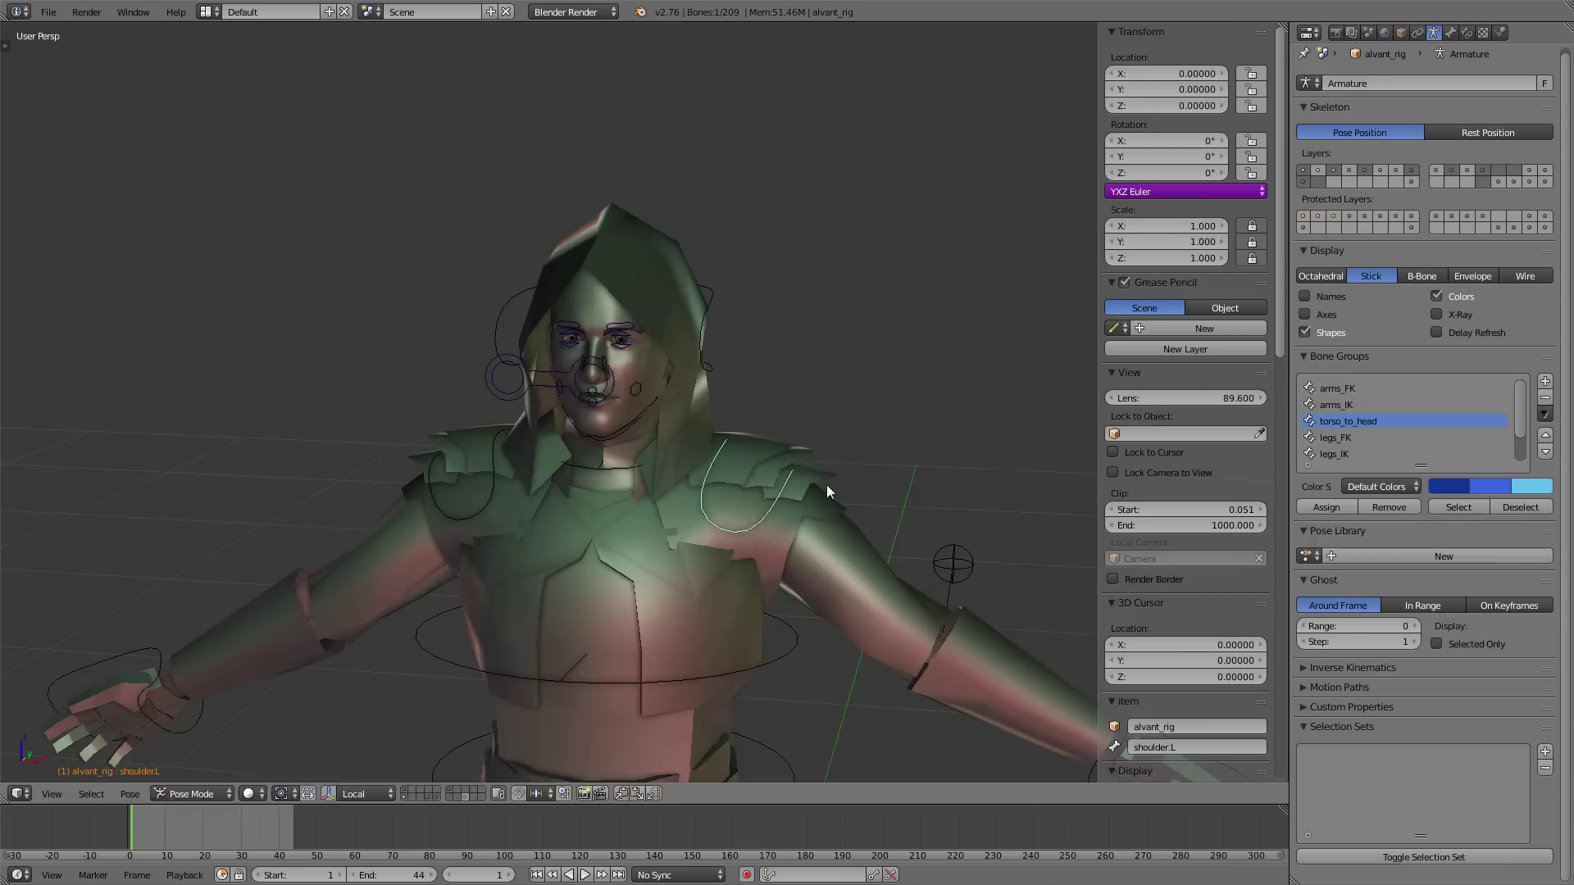
- Try rotating the head control freely
scroll(826, 484, "up", 3)
middle_click_drag(827, 485, 797, 476)
right_click(759, 249)
key("r")
key("r")
right_click(812, 401)
- Select the left upper eyelid control and try moving it
scroll(737, 408, "up", 3)
middle_click_drag(705, 411, 655, 393)
scroll(656, 360, "up", 3)
right_click(667, 264)
middle_click_drag(750, 353, 725, 313)
key("g")
right_click(700, 321)
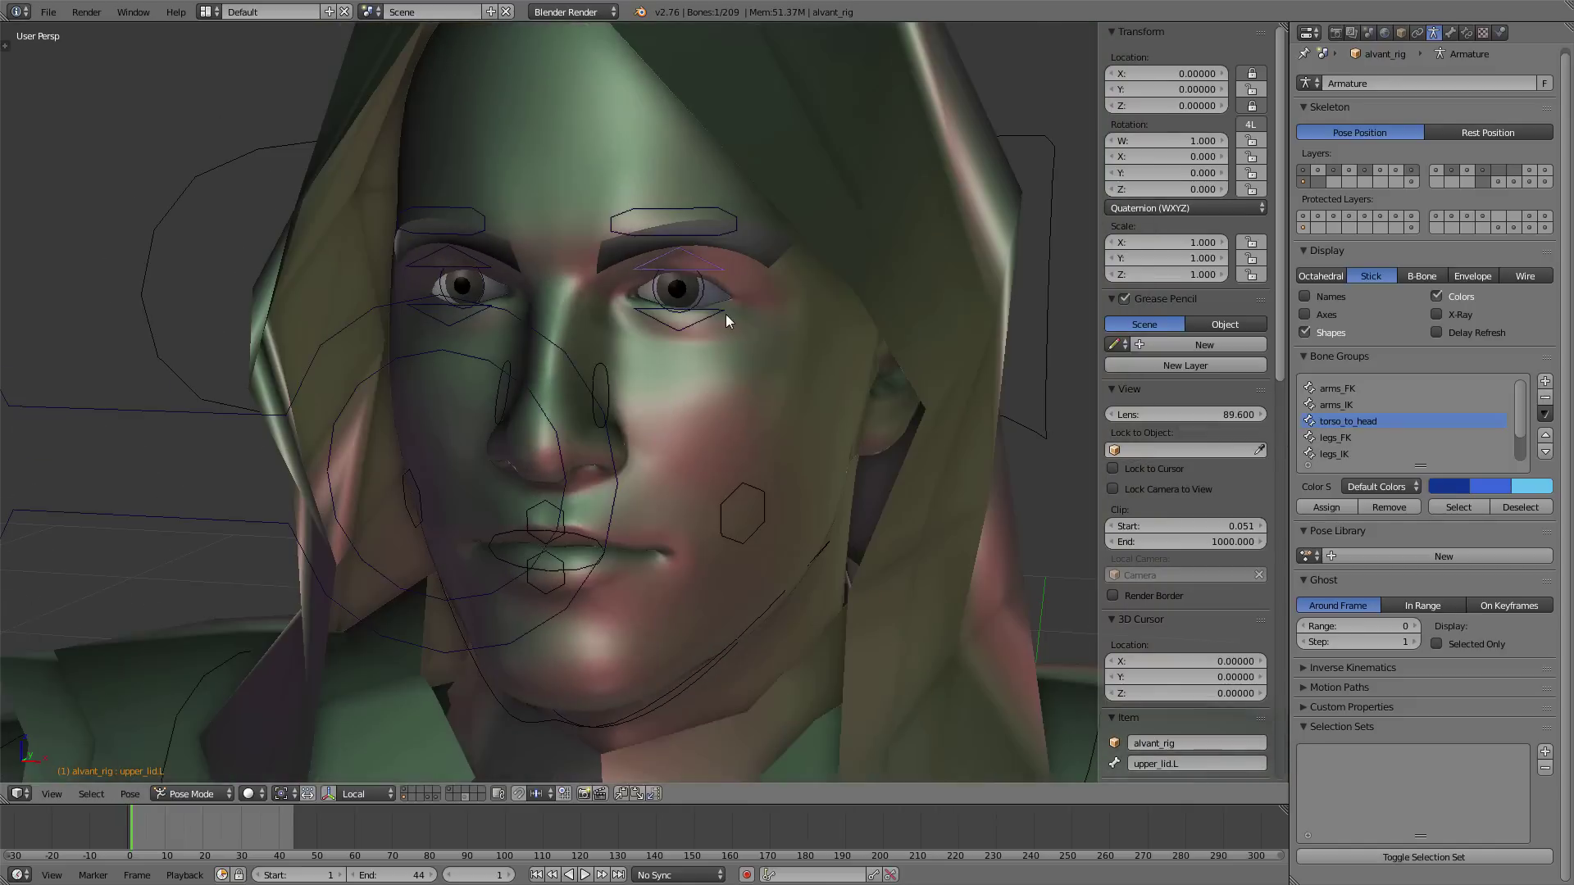
- Close the left eye by moving its upper and lower lid controls toward each other
key("g")
left_click(688, 331)
key("g")
left_click(689, 292)
right_click(694, 296)
key("g")
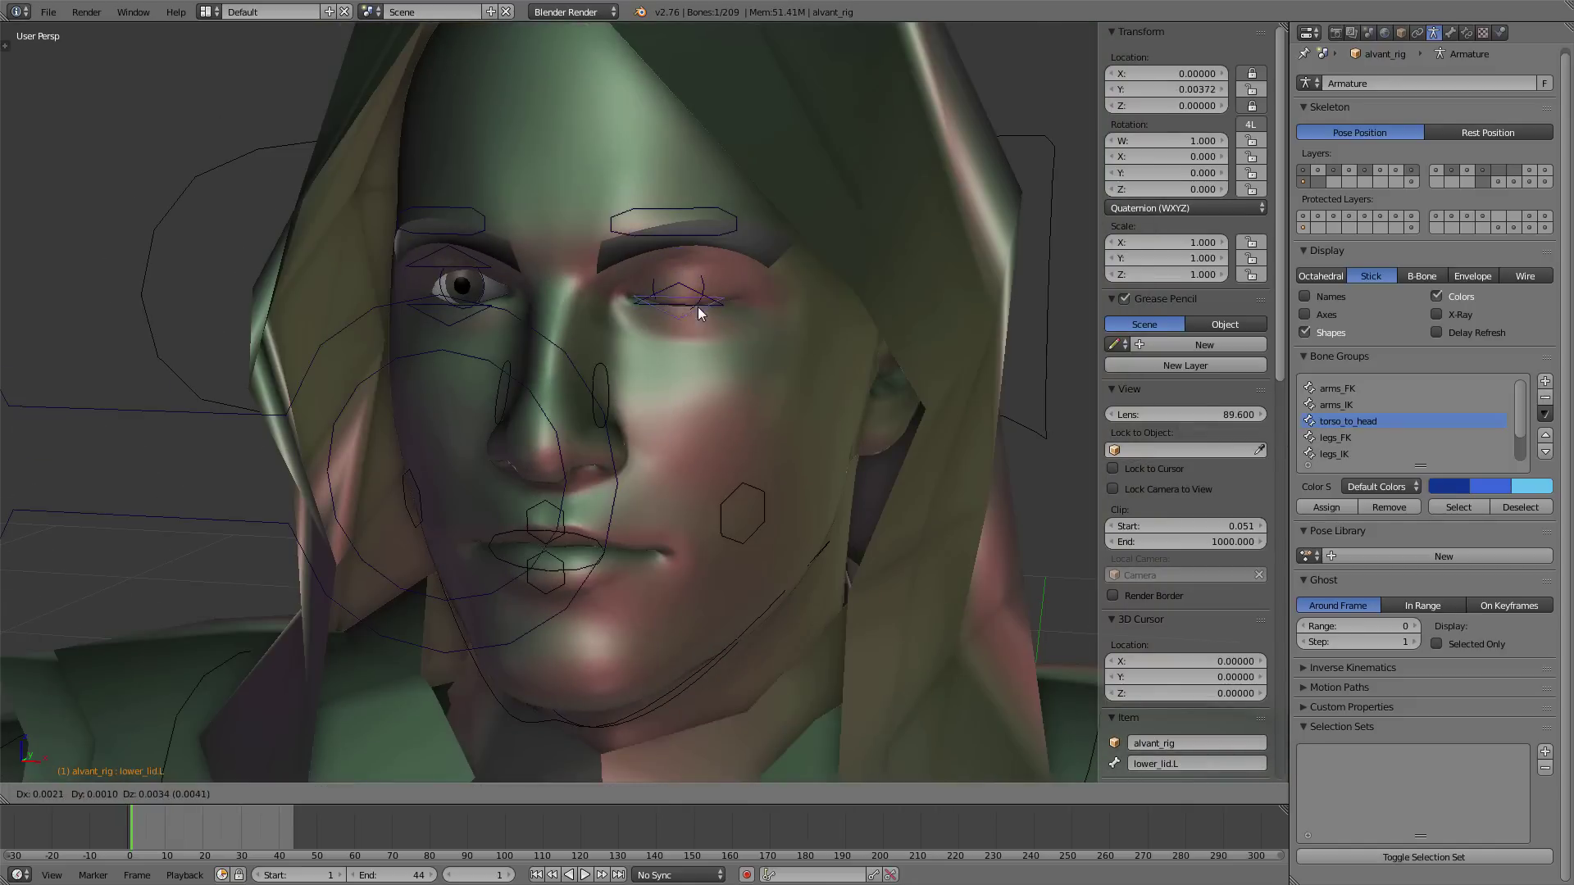
left_click(696, 307)
- Close the right eye with its upper and lower lid controls, and clear the location of all controls
right_click(487, 265)
key("g")
left_click(487, 293)
left_click(469, 301)
scroll(725, 399, "down", 5)
middle_click_drag(725, 399, 691, 401)
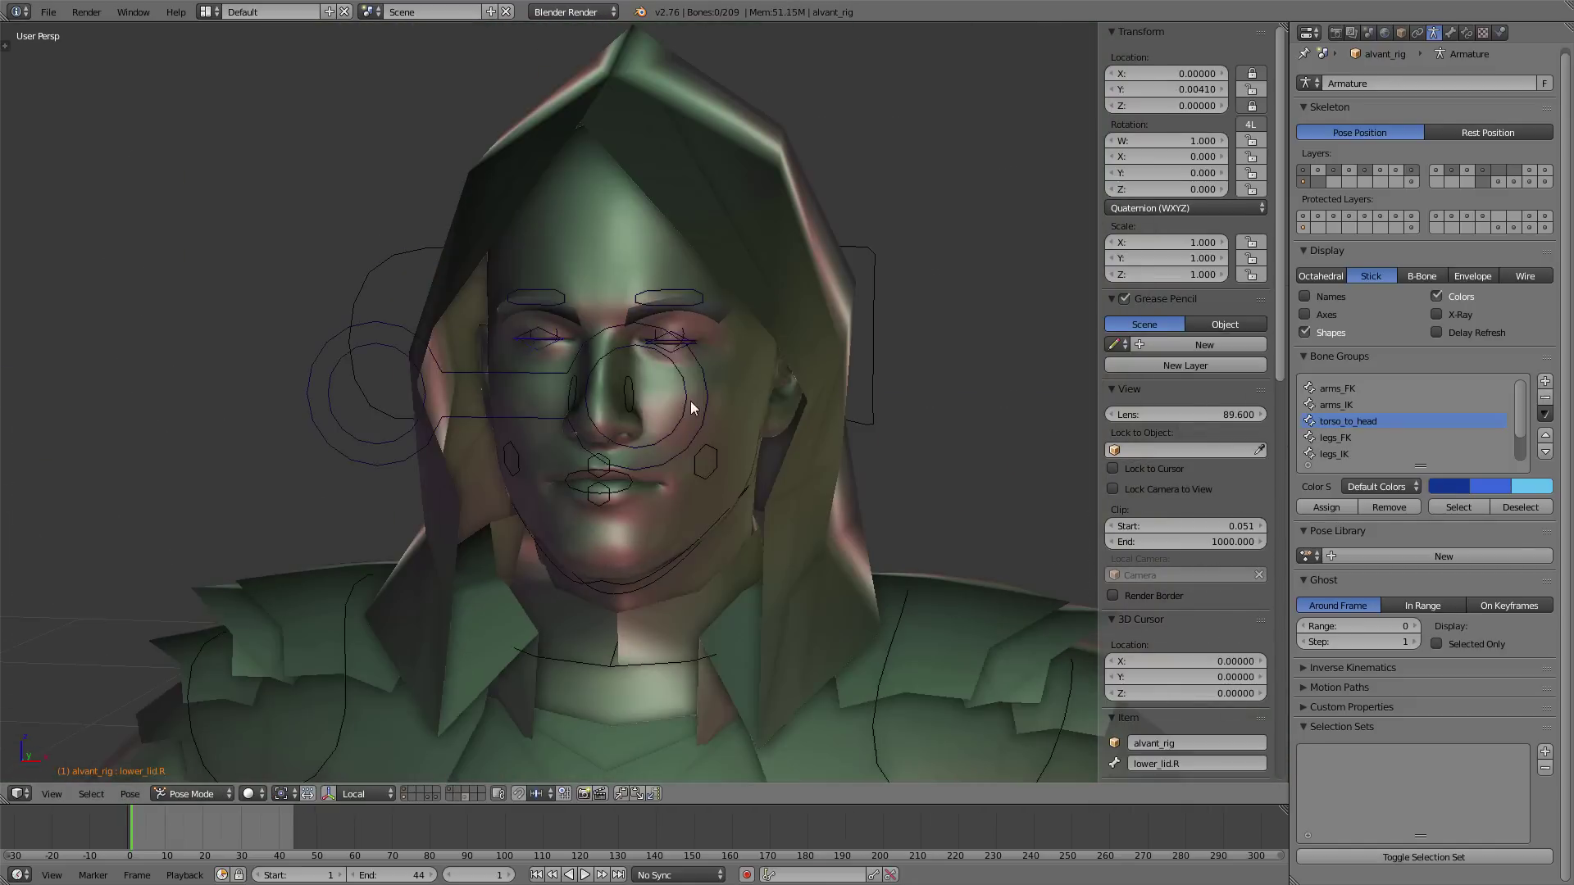
key("a")
key("alt+g")
- Try moving the eye target control, and try moving both eyebrow controls together
scroll(675, 351, "up", 5)
right_click(694, 265)
scroll(447, 264, "down", 3)
middle_click_drag(446, 265, 376, 372)
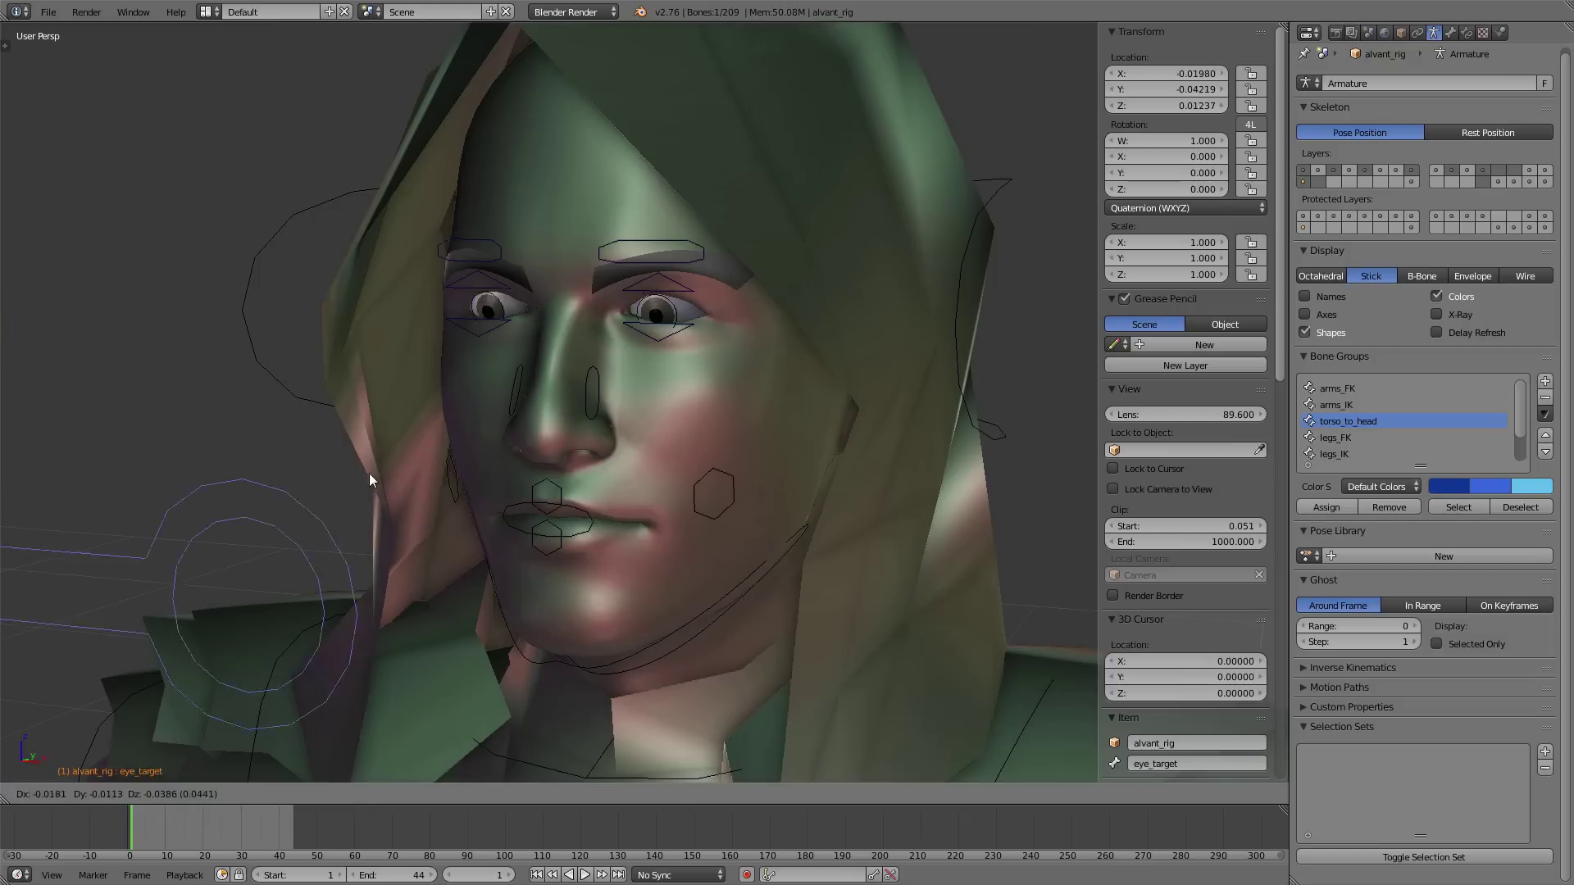
right_click(676, 264)
middle_click_drag(674, 268, 488, 254)
right_click(489, 254, "shift")
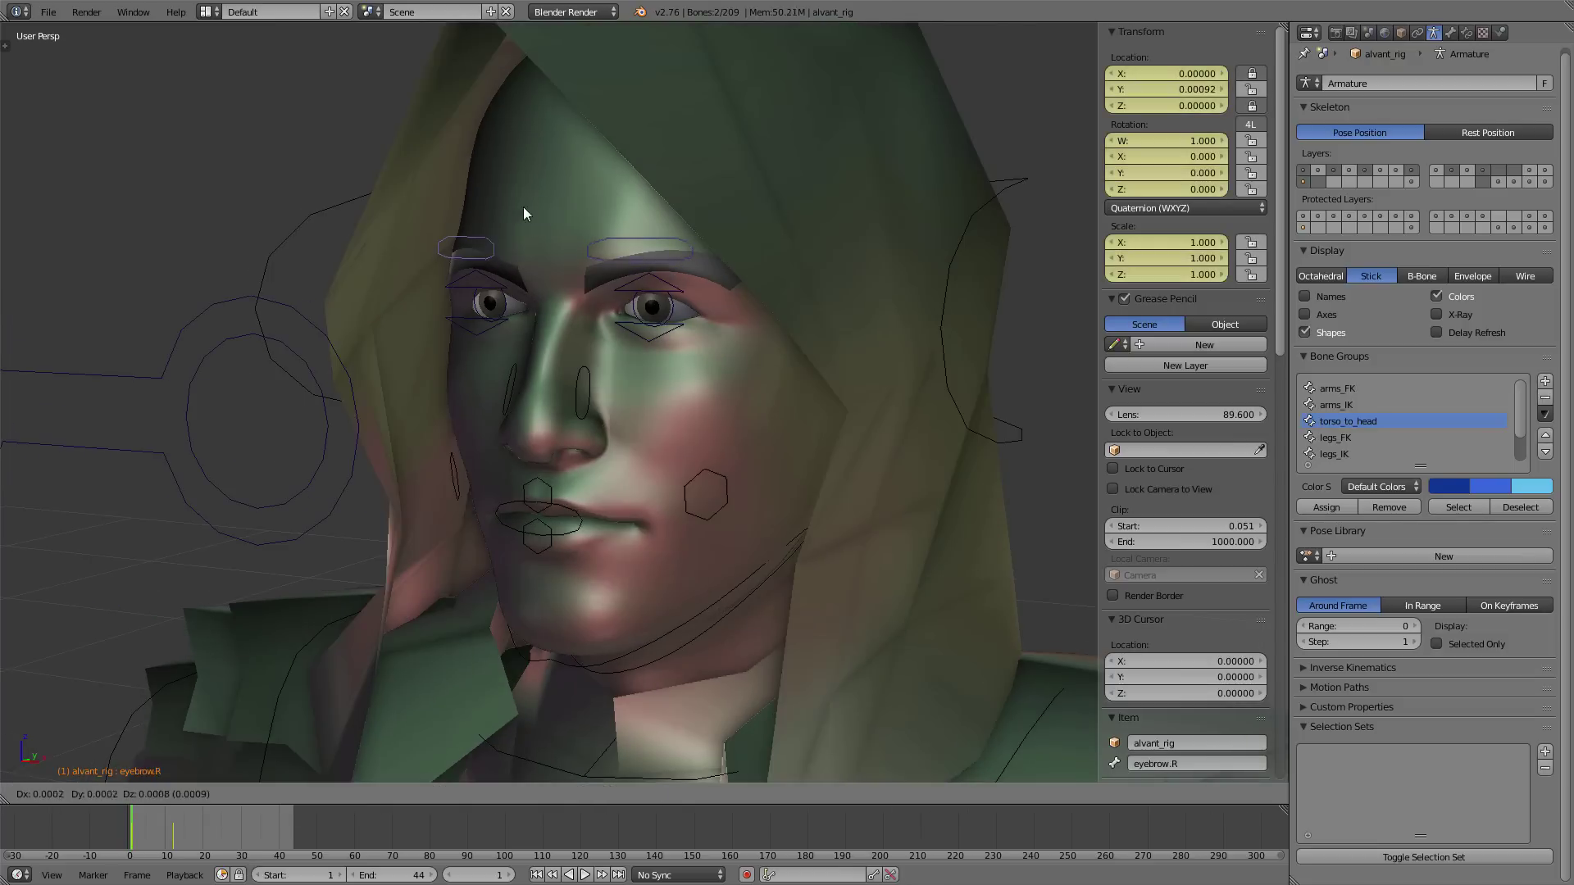
- Try out the left mouth corner, middle mouth and jaw controls, undoing the last change
right_click(702, 474)
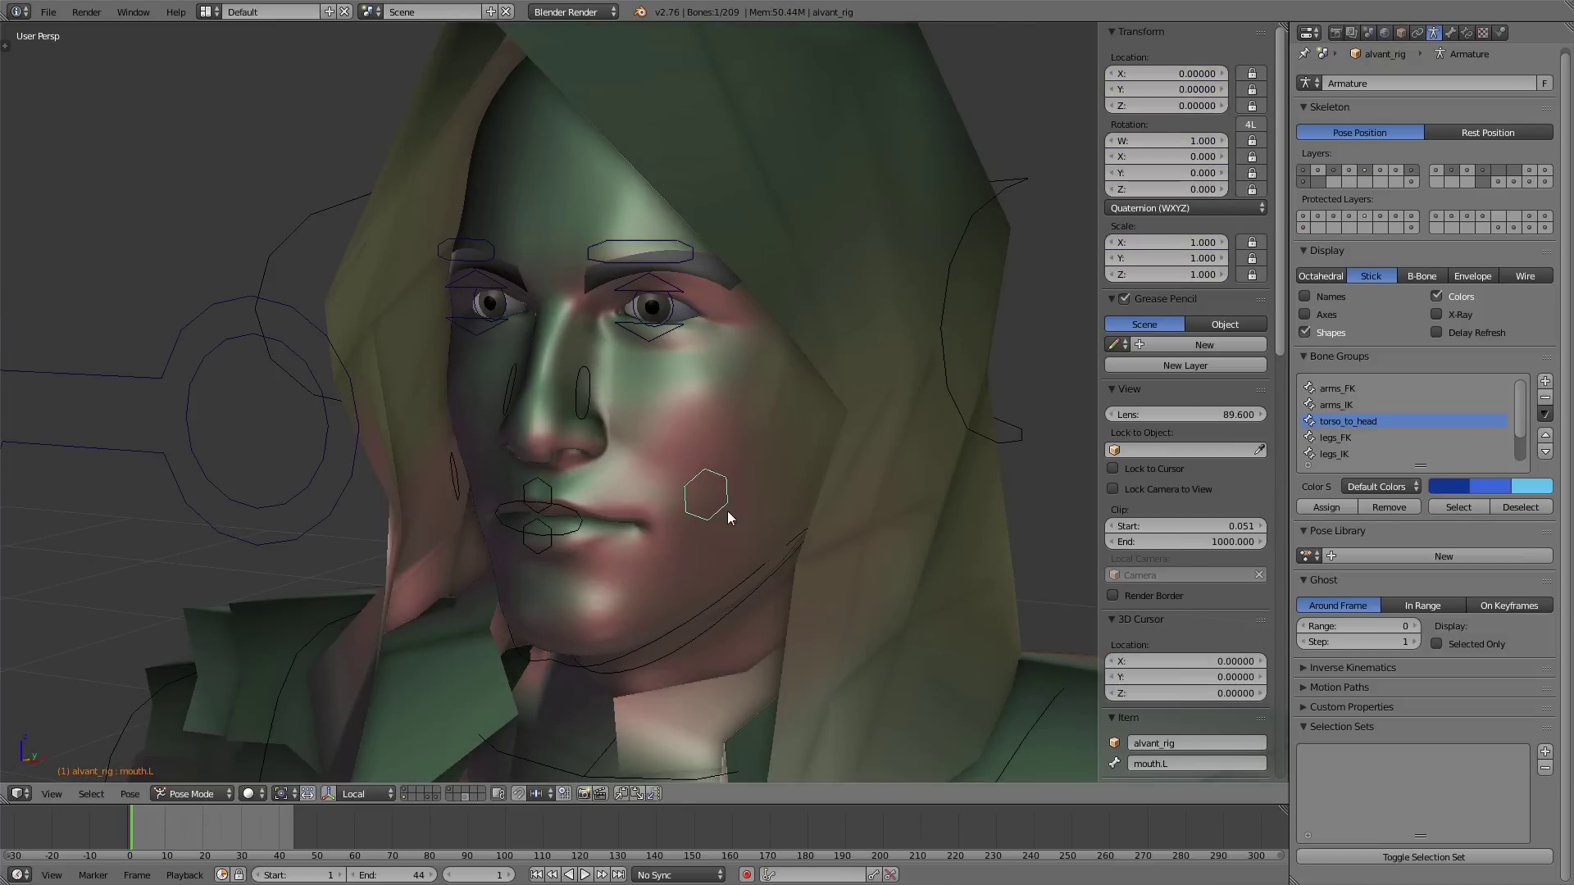
right_click(564, 502)
key("g")
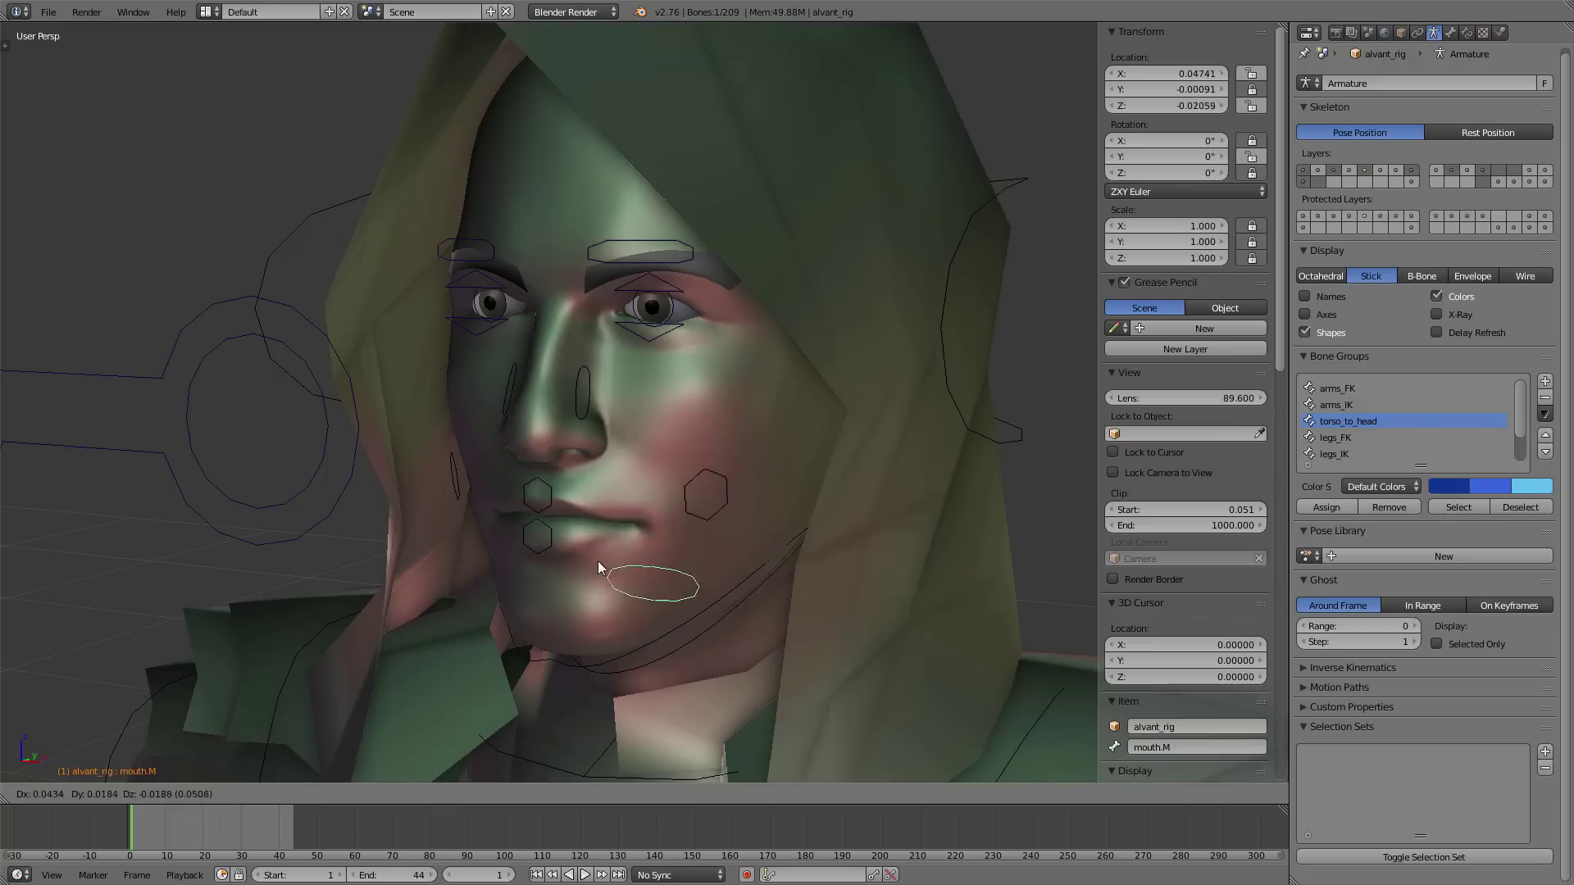
right_click(657, 500)
middle_click_drag(656, 500, 649, 469)
key("ctrl+z")
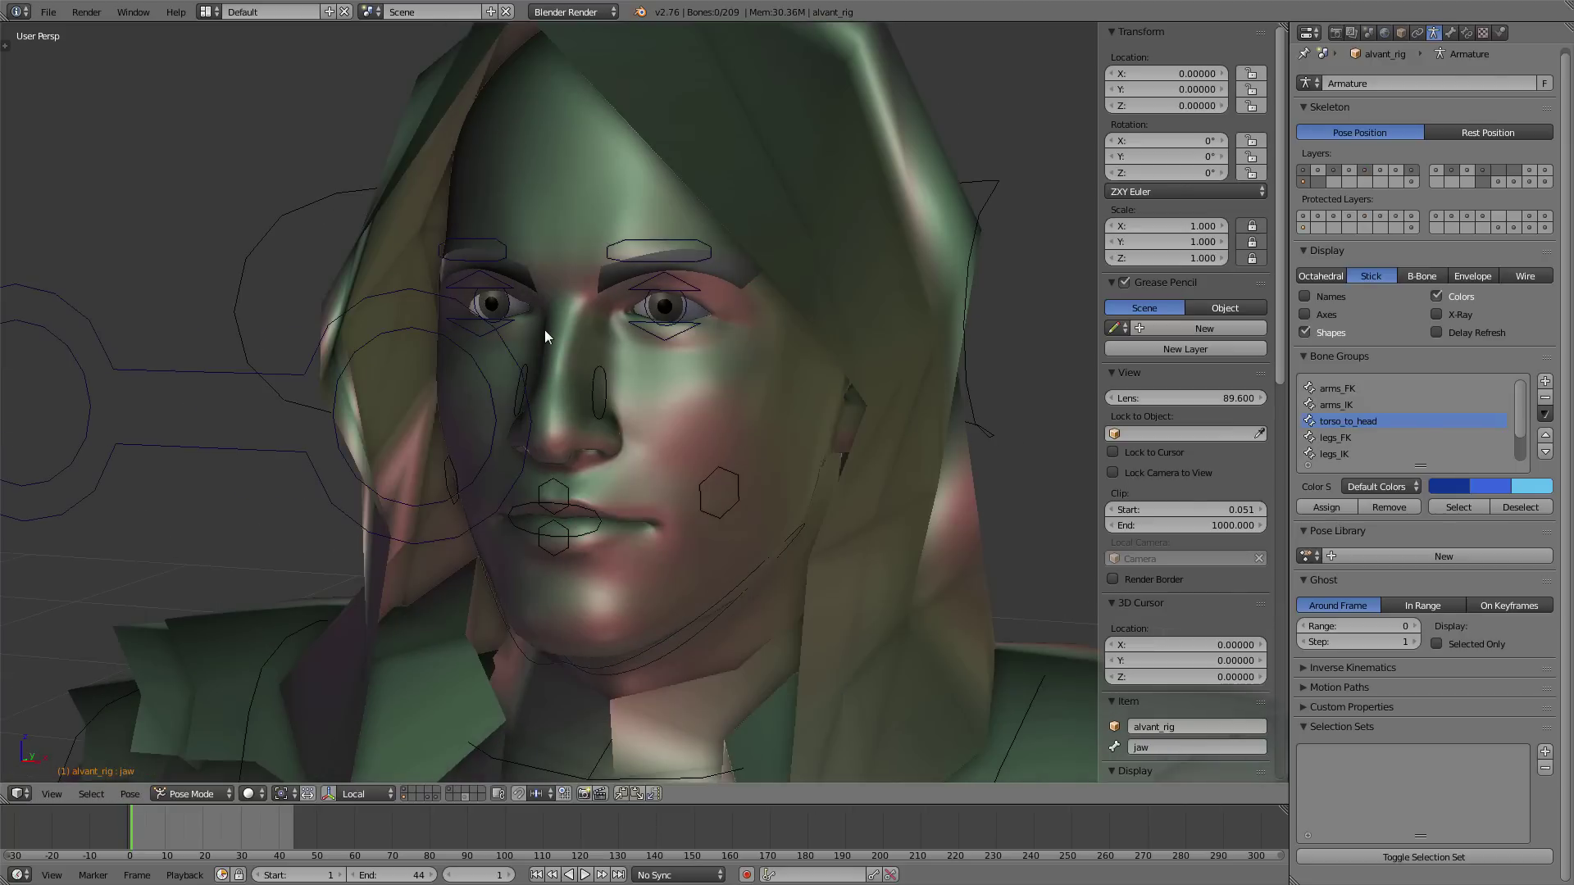
- Hide the face controls through their rig layer and show them again
middle_click_drag(544, 329, 633, 489)
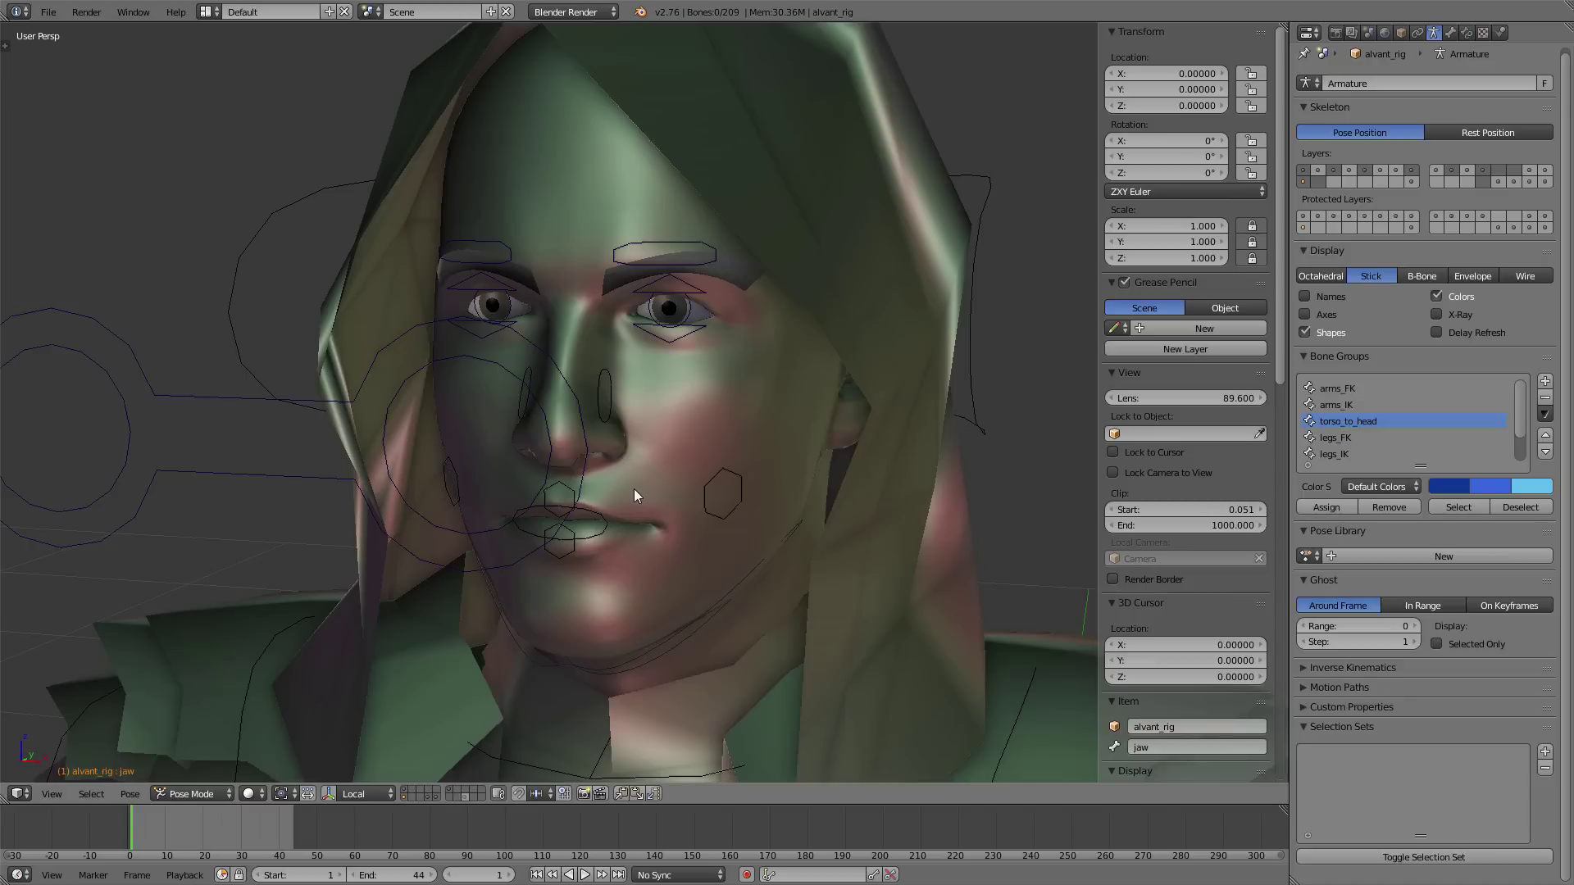
scroll(634, 489, "down", 2)
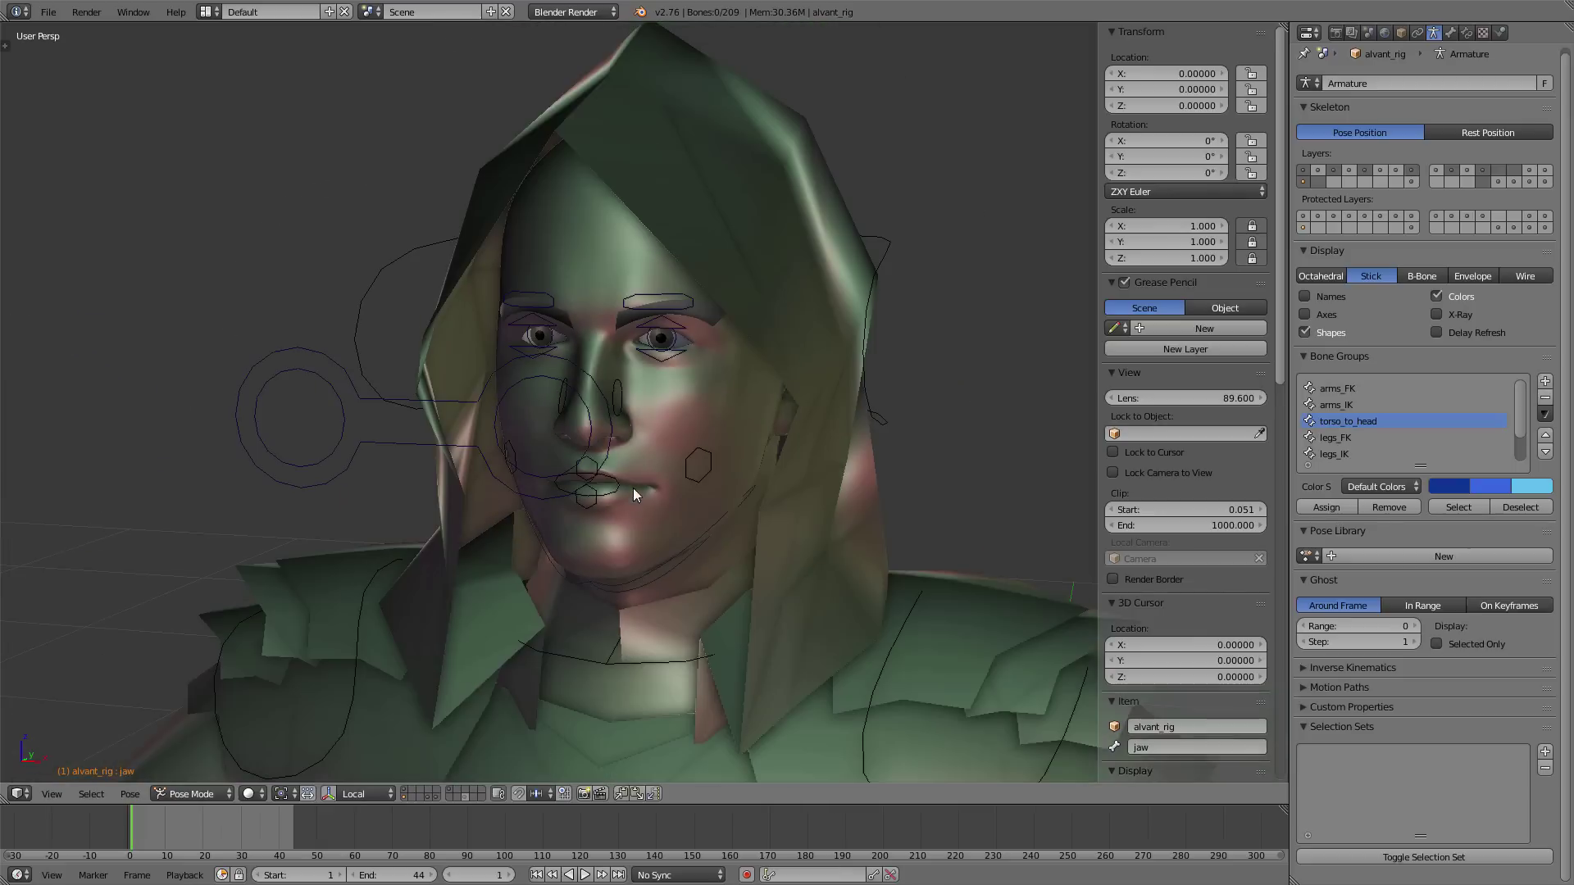
scroll(1188, 692, "down", 15)
scroll(1164, 748, "down", 6)
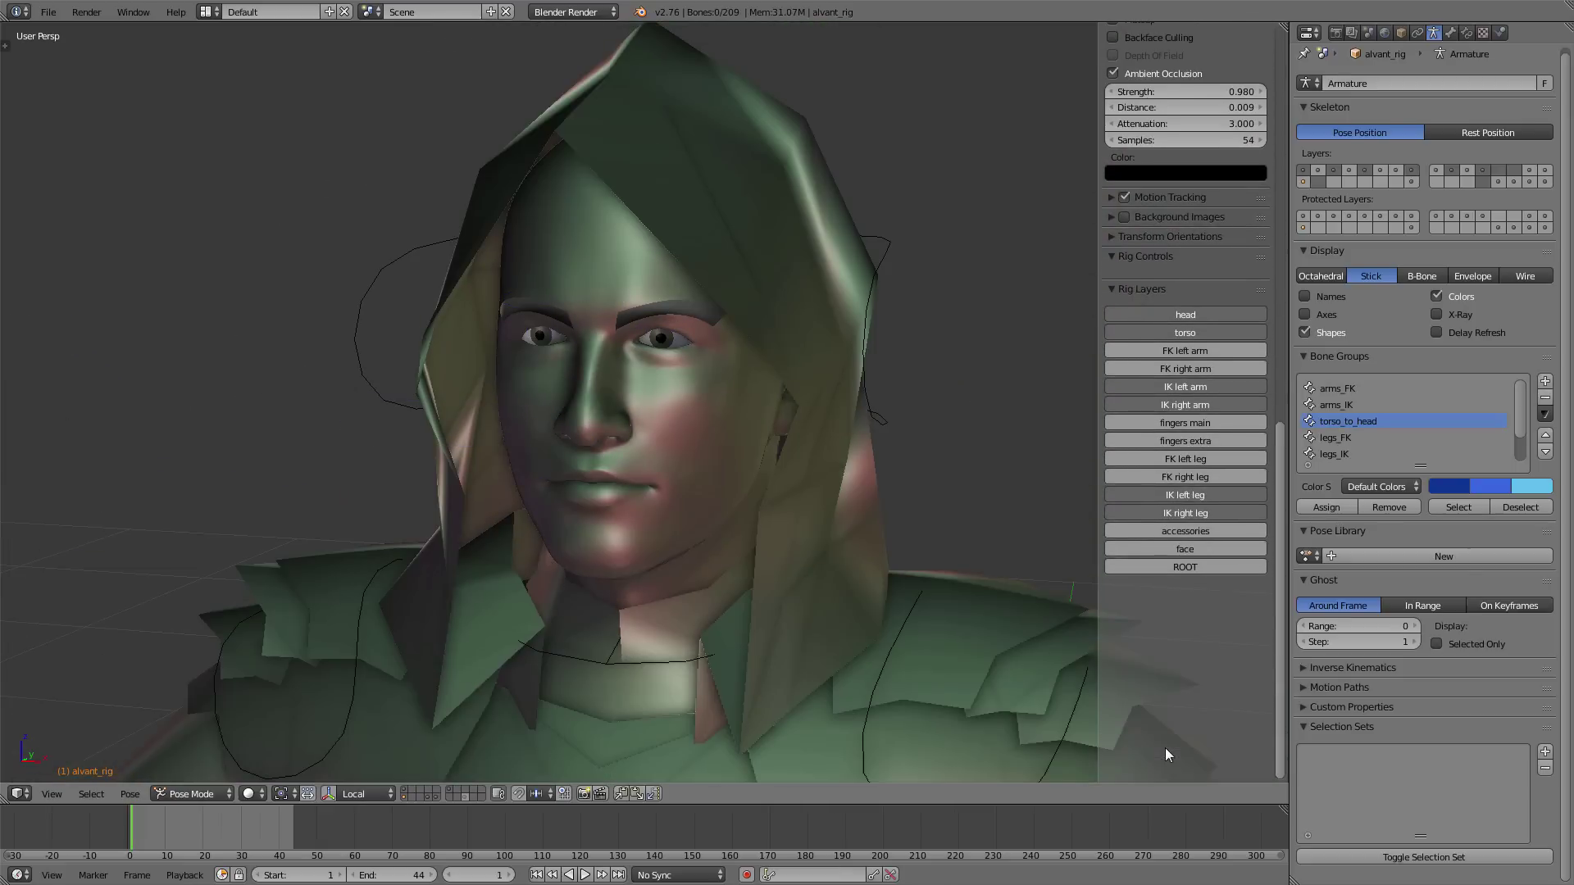
scroll(1183, 545, "up", 6)
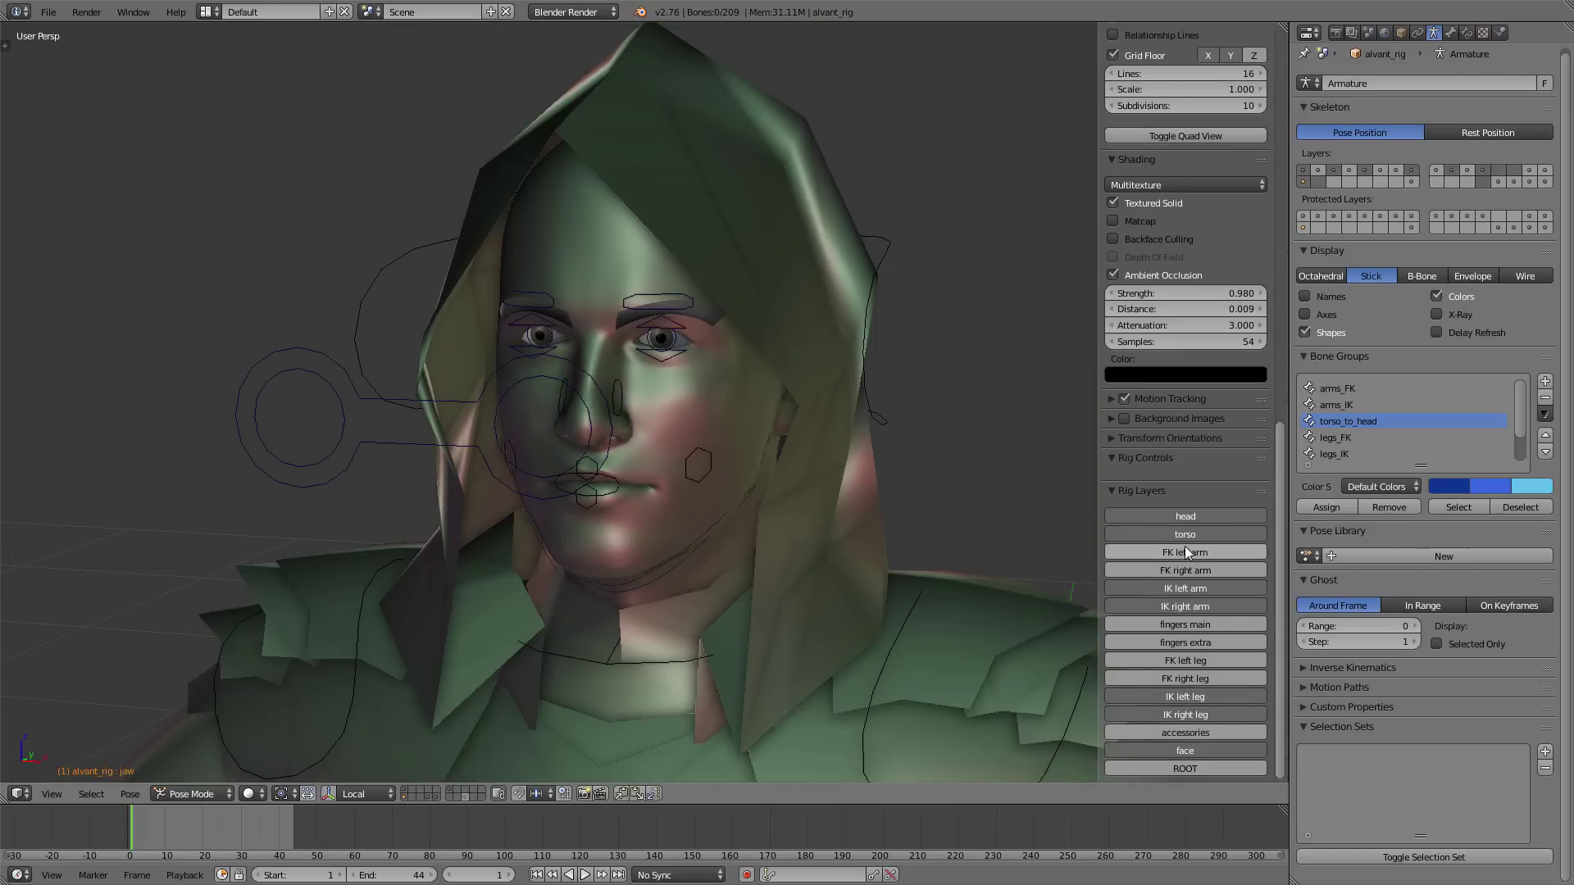
- Turn on bone names in the armature display and deselect all of the rig's controls
middle_click_drag(744, 506, 729, 505)
right_click(559, 396)
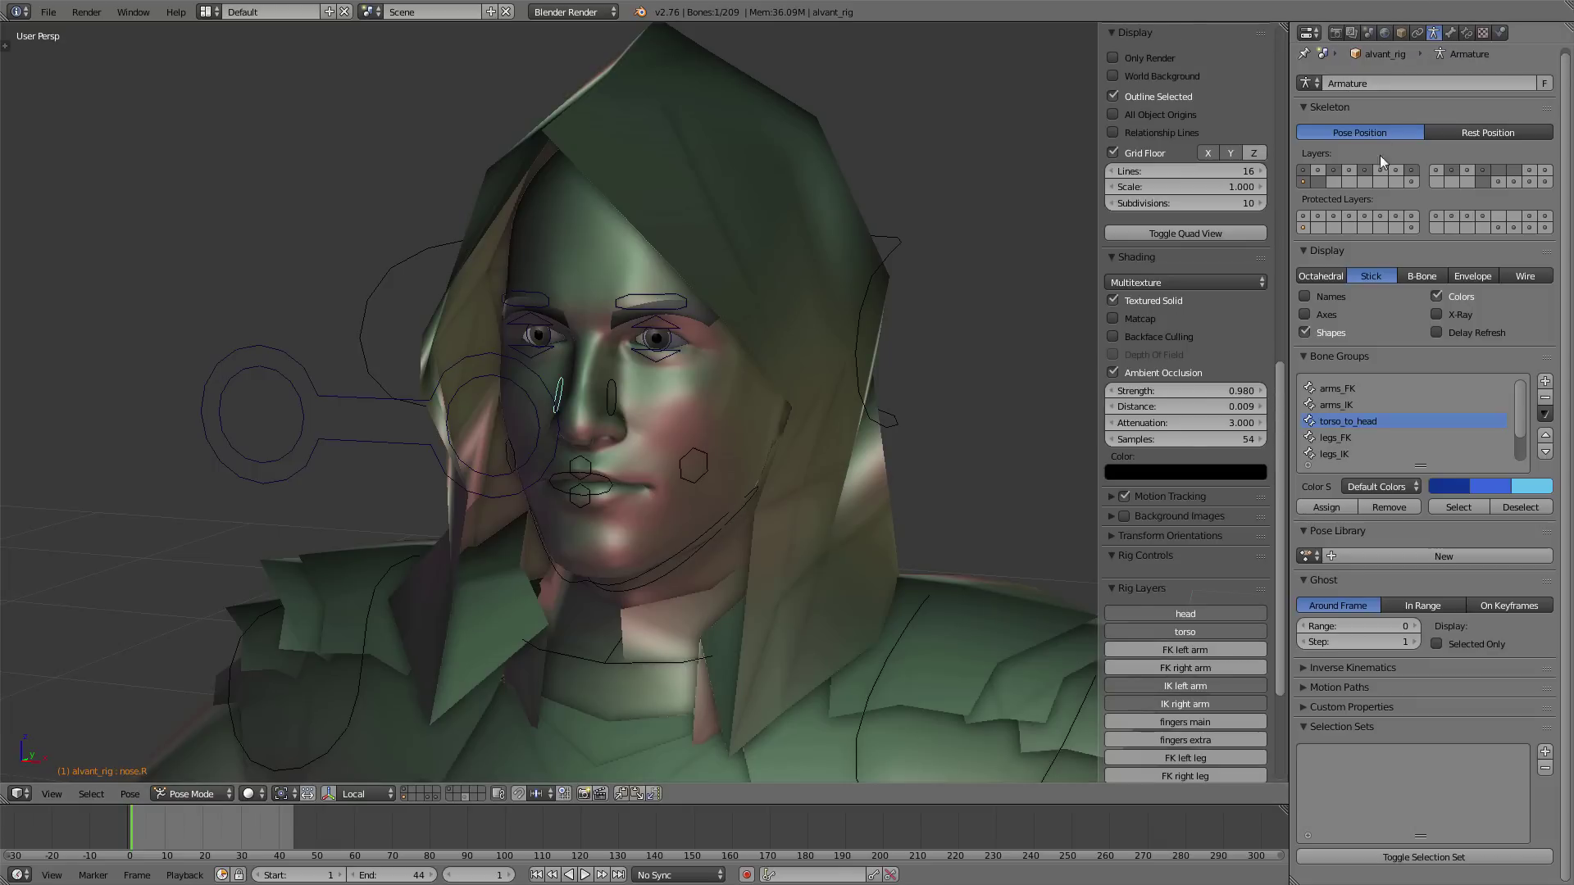
left_click(1305, 296)
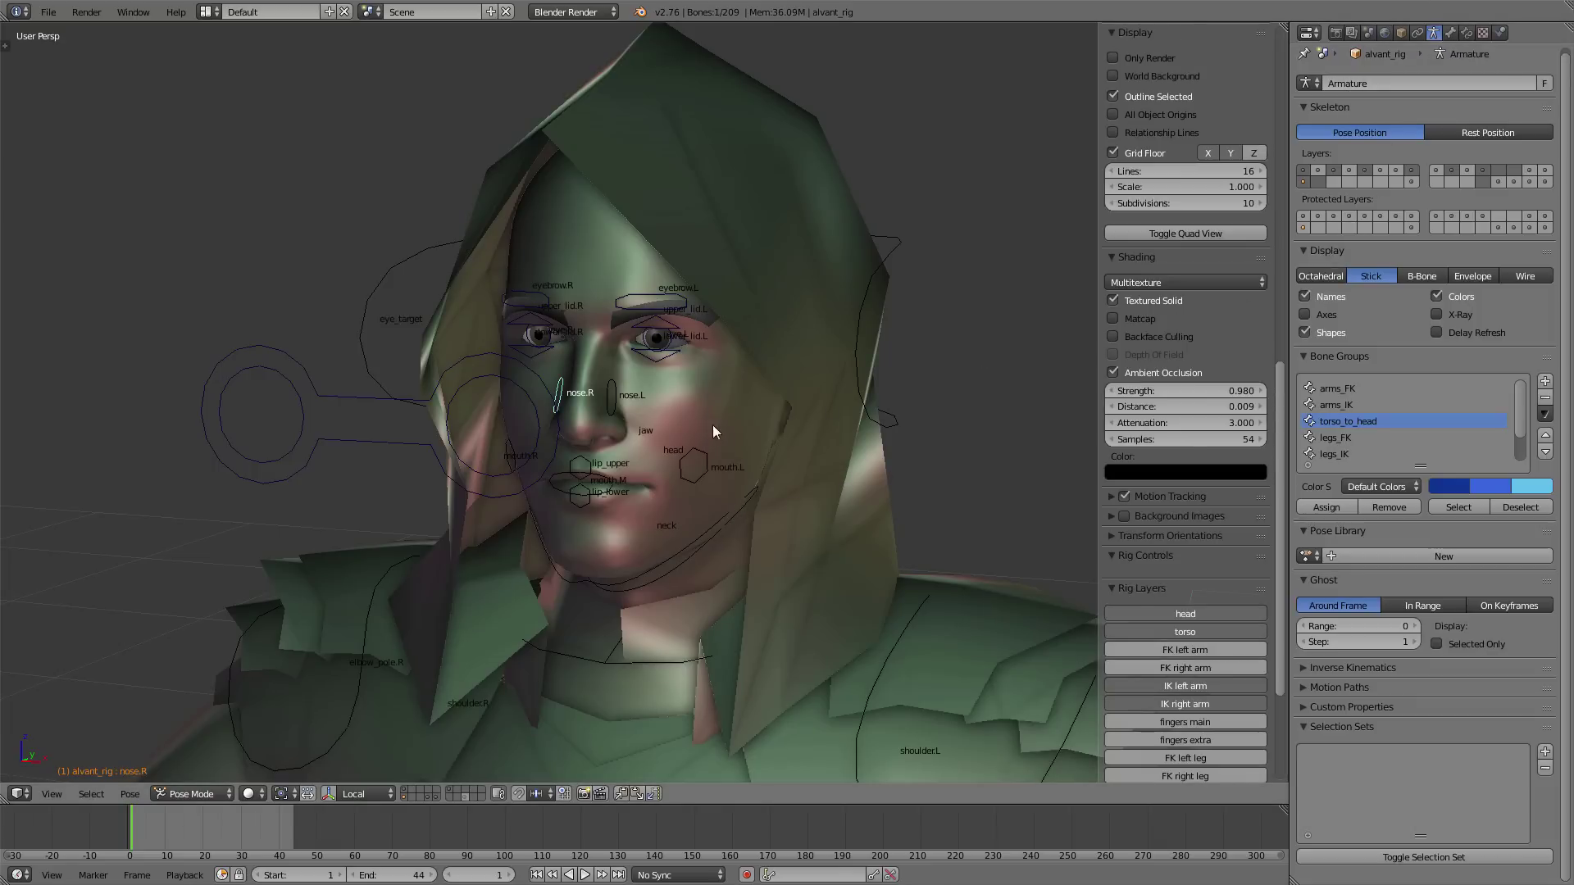
middle_click_drag(711, 424, 696, 414)
key("a")
scroll(720, 422, "up", 2)
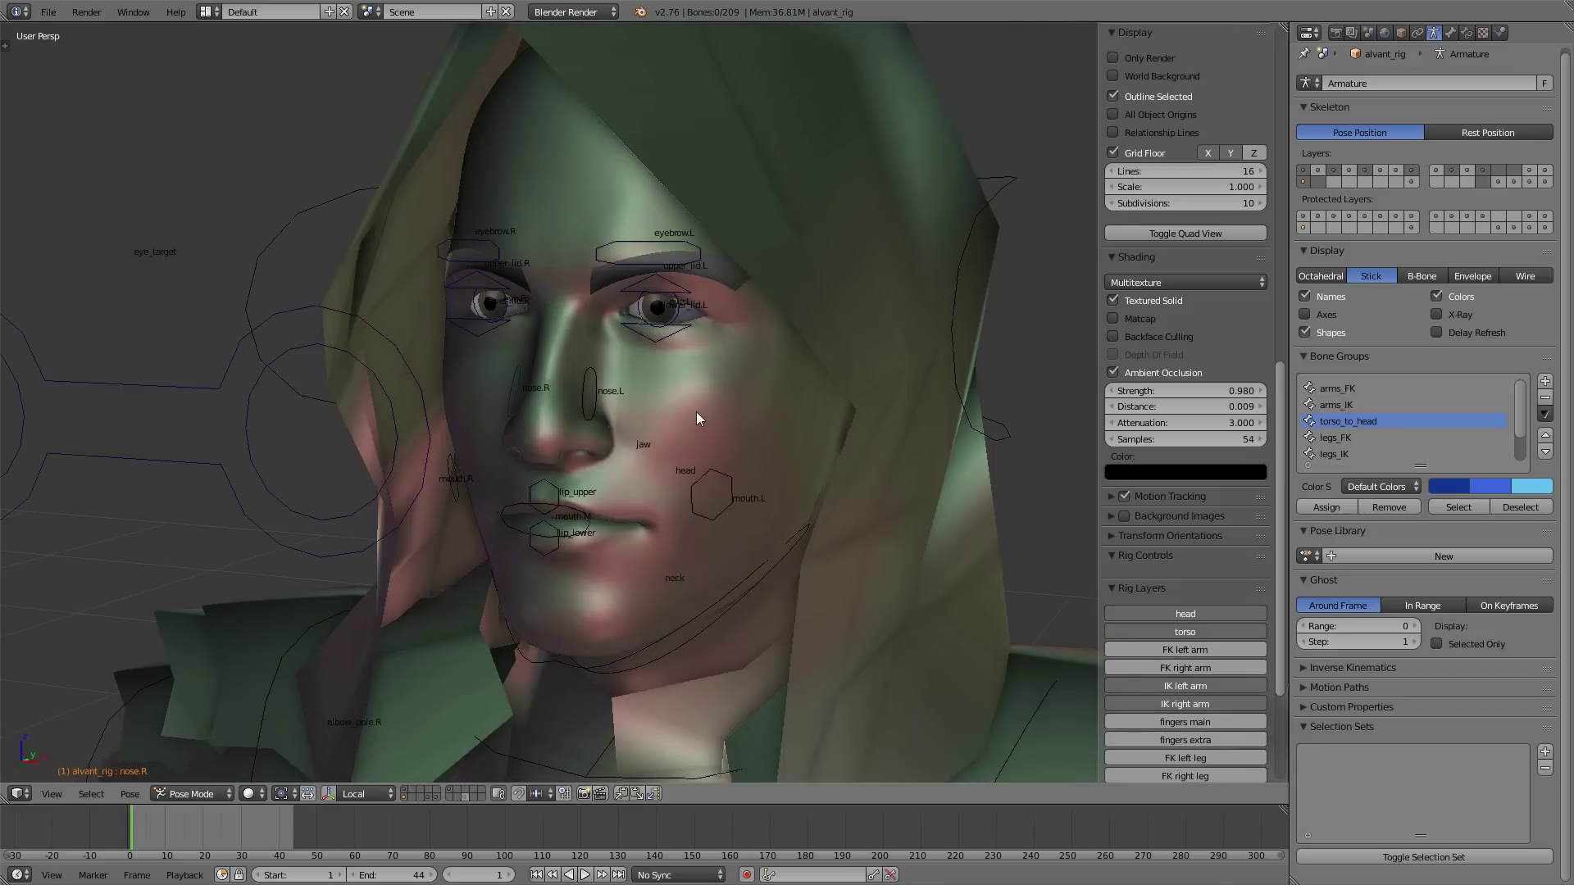
- Select the head mesh and examine its list of mouth, brow, eye and nose shape keys
right_click(696, 411)
left_click_drag(1513, 409, 1467, 410)
left_click_drag(1472, 426, 1467, 458)
left_click_drag(1474, 573, 1468, 620)
mouse_move(1472, 638)
left_mouse_down()
mouse_move(1511, 638)
mouse_move(1467, 638)
left_mouse_up()
middle_click_drag(1468, 645, 1464, 326)
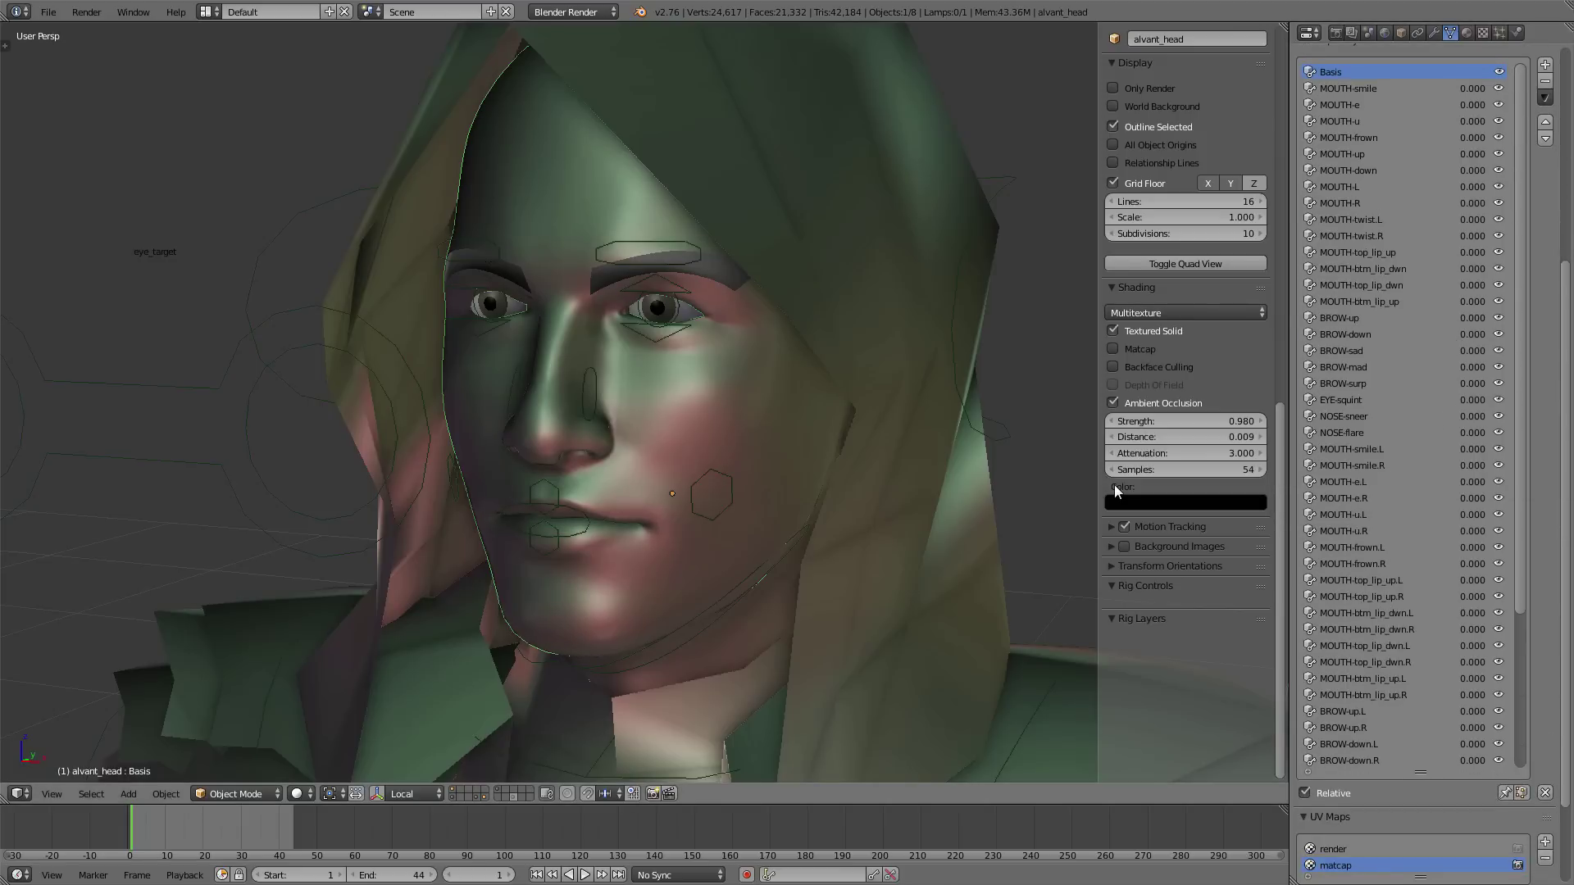
- Try moving the left eyebrow control up and down
right_click(700, 241)
key("g")
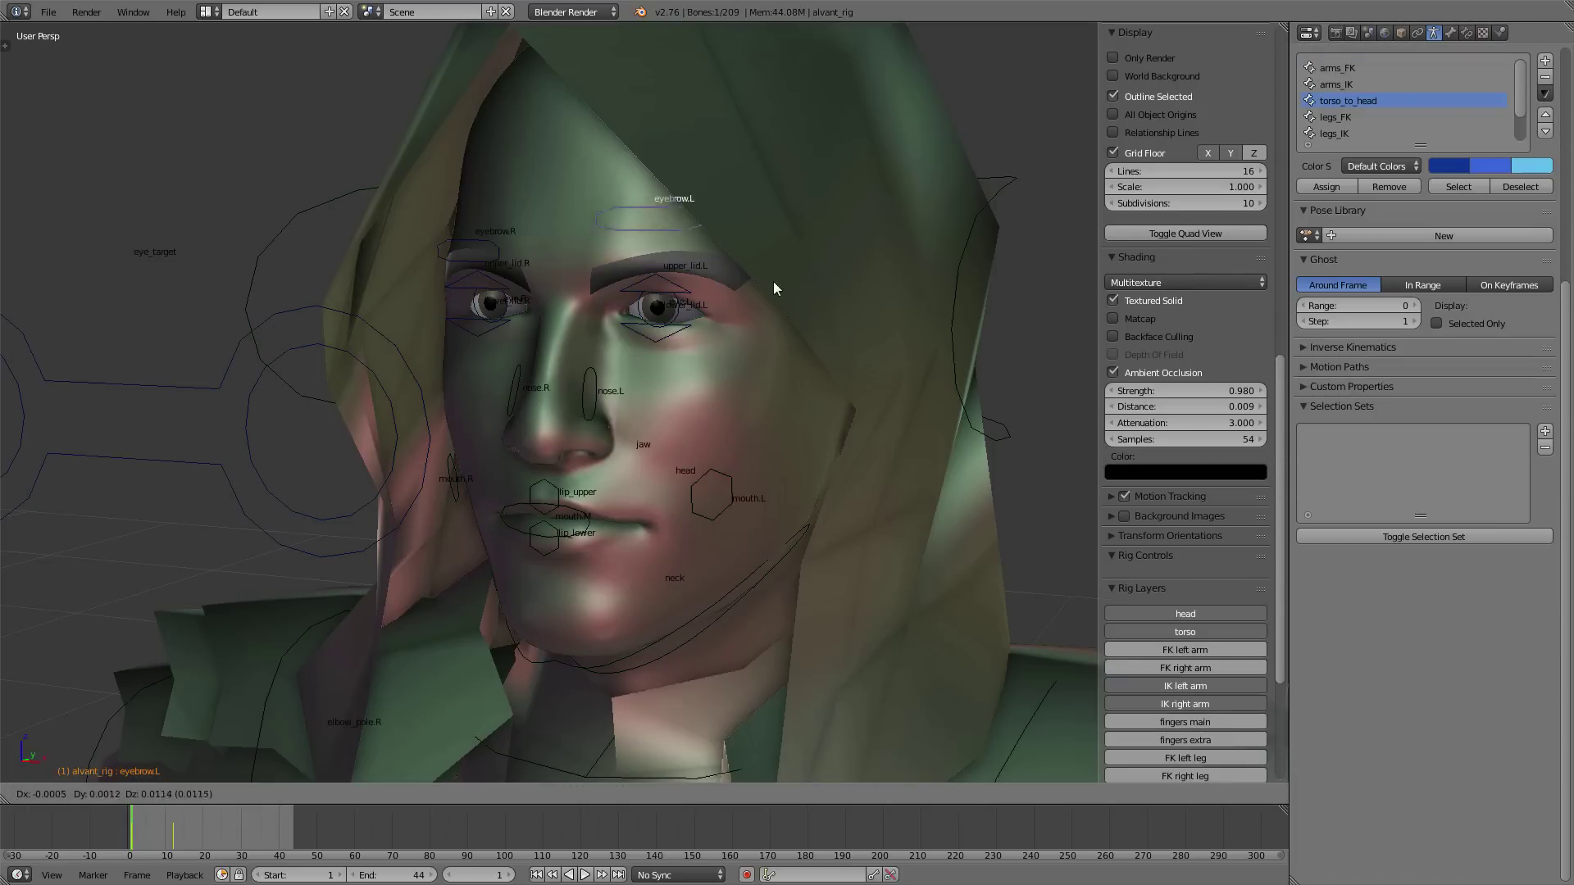
right_click(769, 308)
key("g")
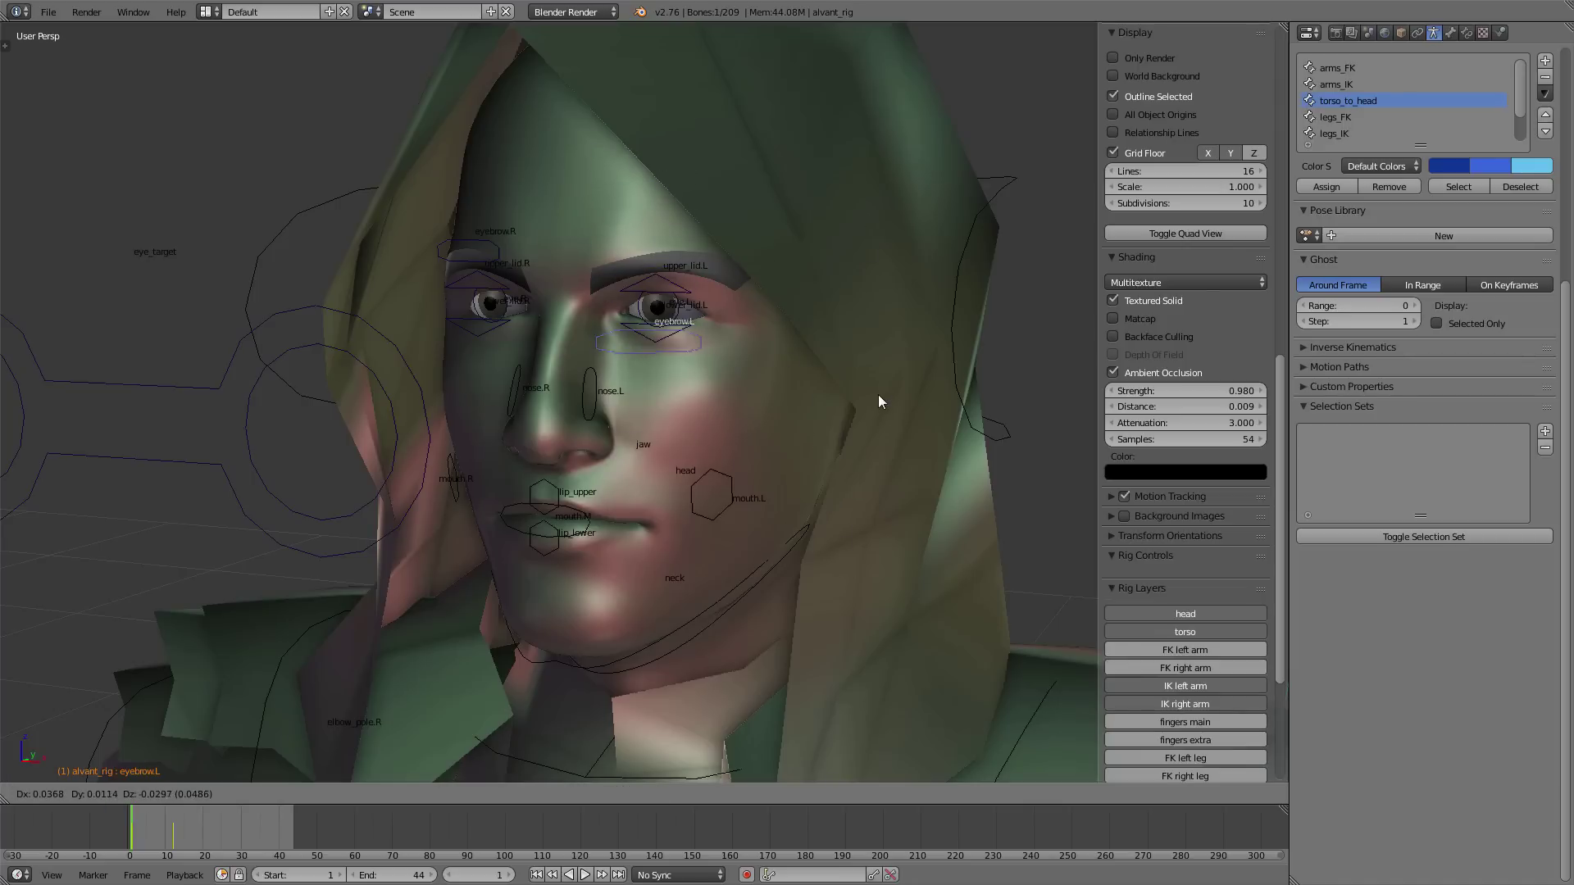
right_click(788, 309)
right_click(716, 376)
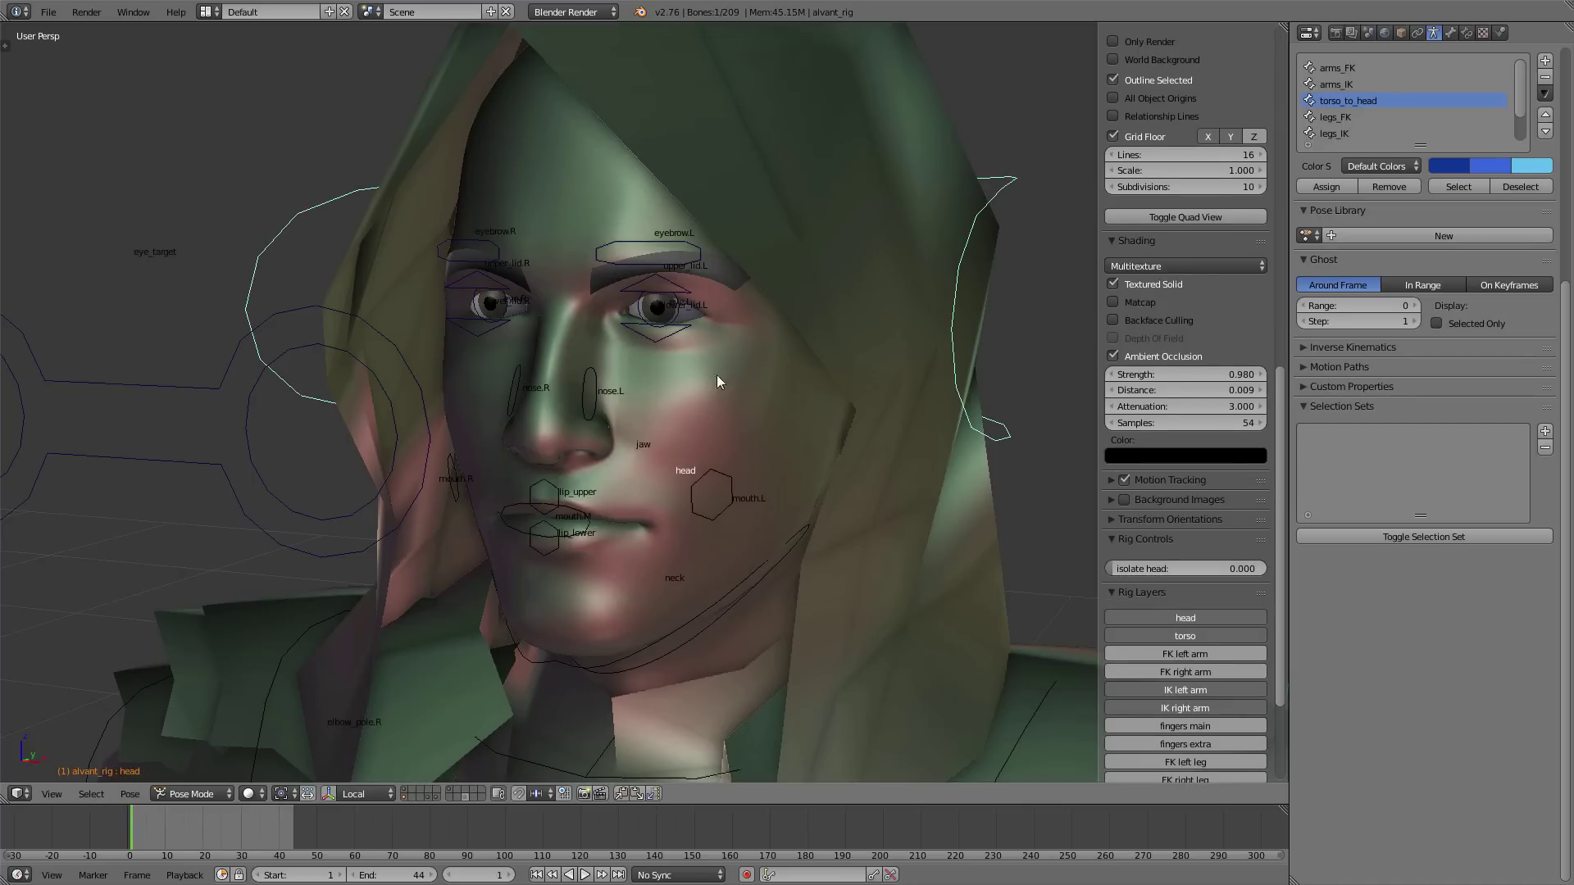
- Select the head mesh and find its separate left and right brow shape keys
right_click(710, 429)
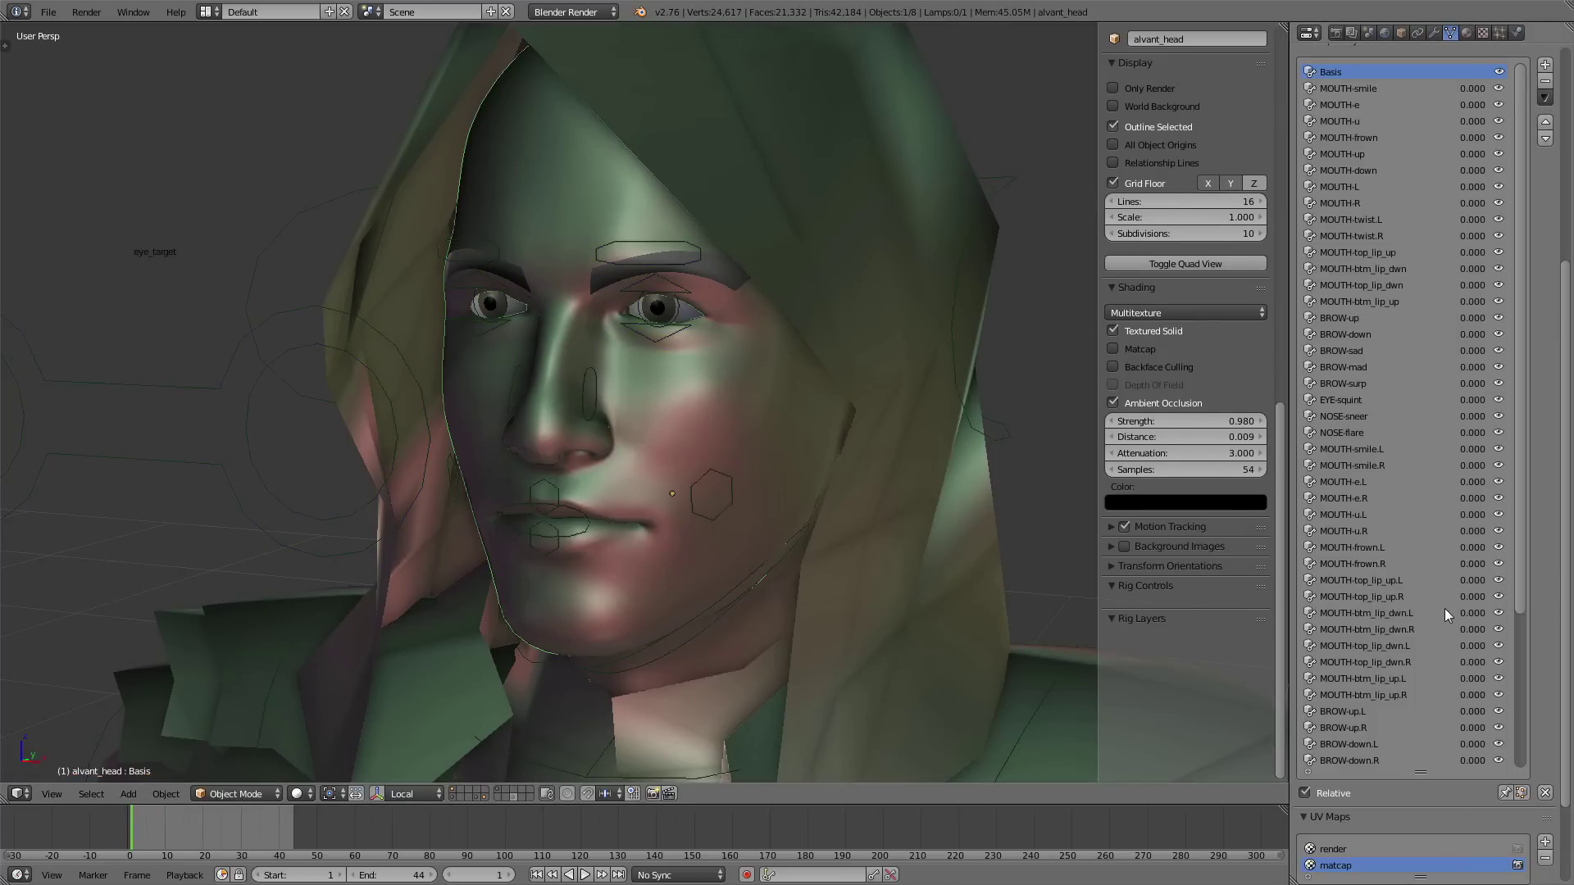
scroll(1428, 687, "down", 1)
scroll(1428, 687, "up", 2)
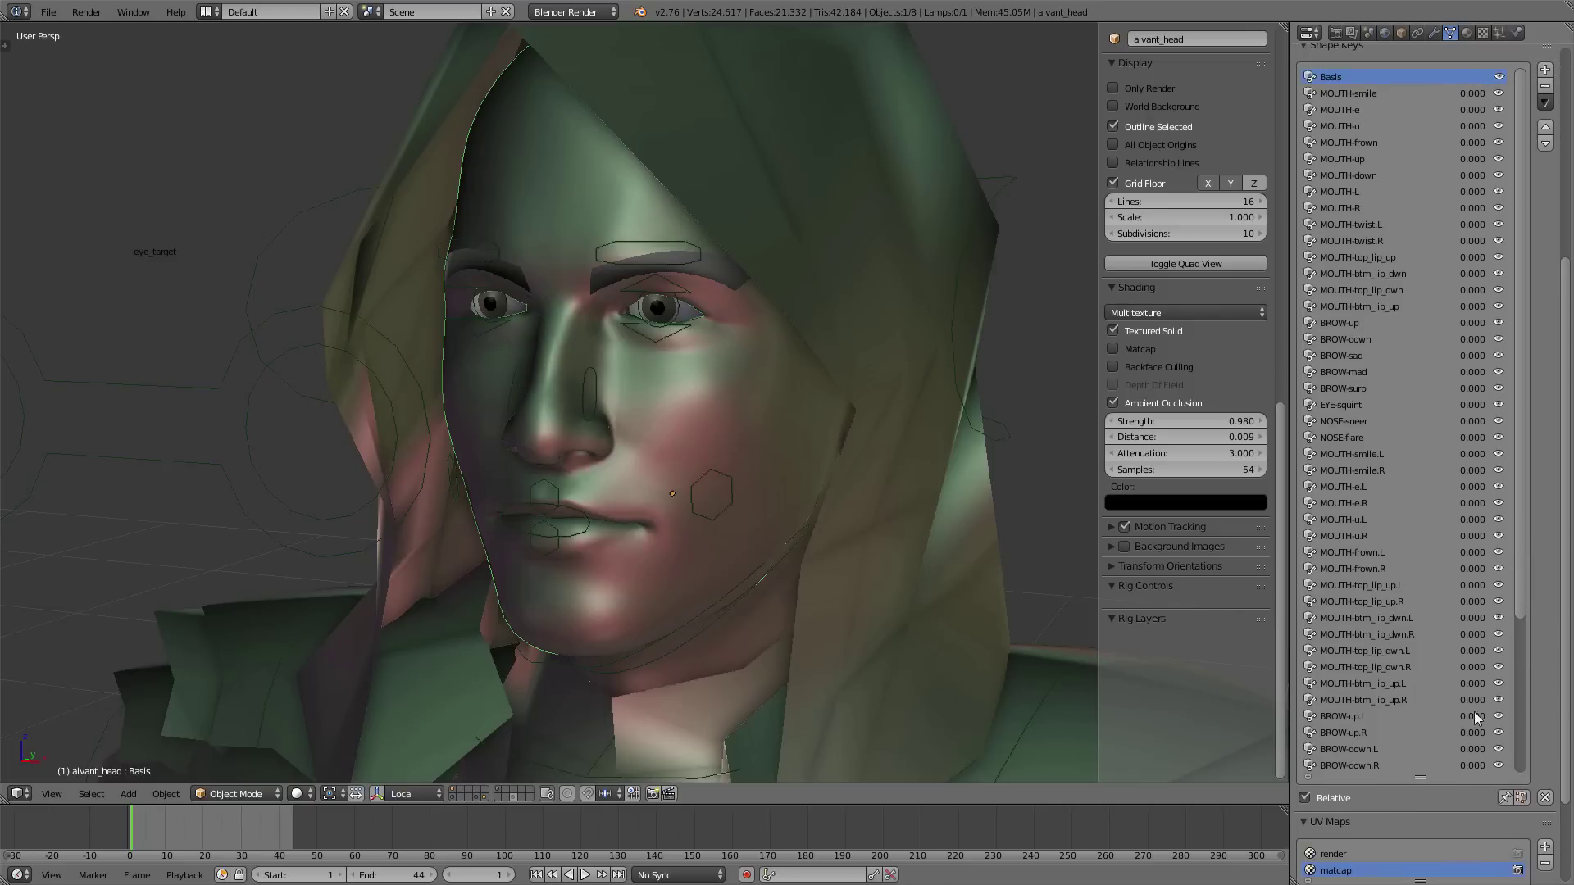
left_click_drag(1474, 711, 1477, 748)
scroll(1188, 410, "up", 3)
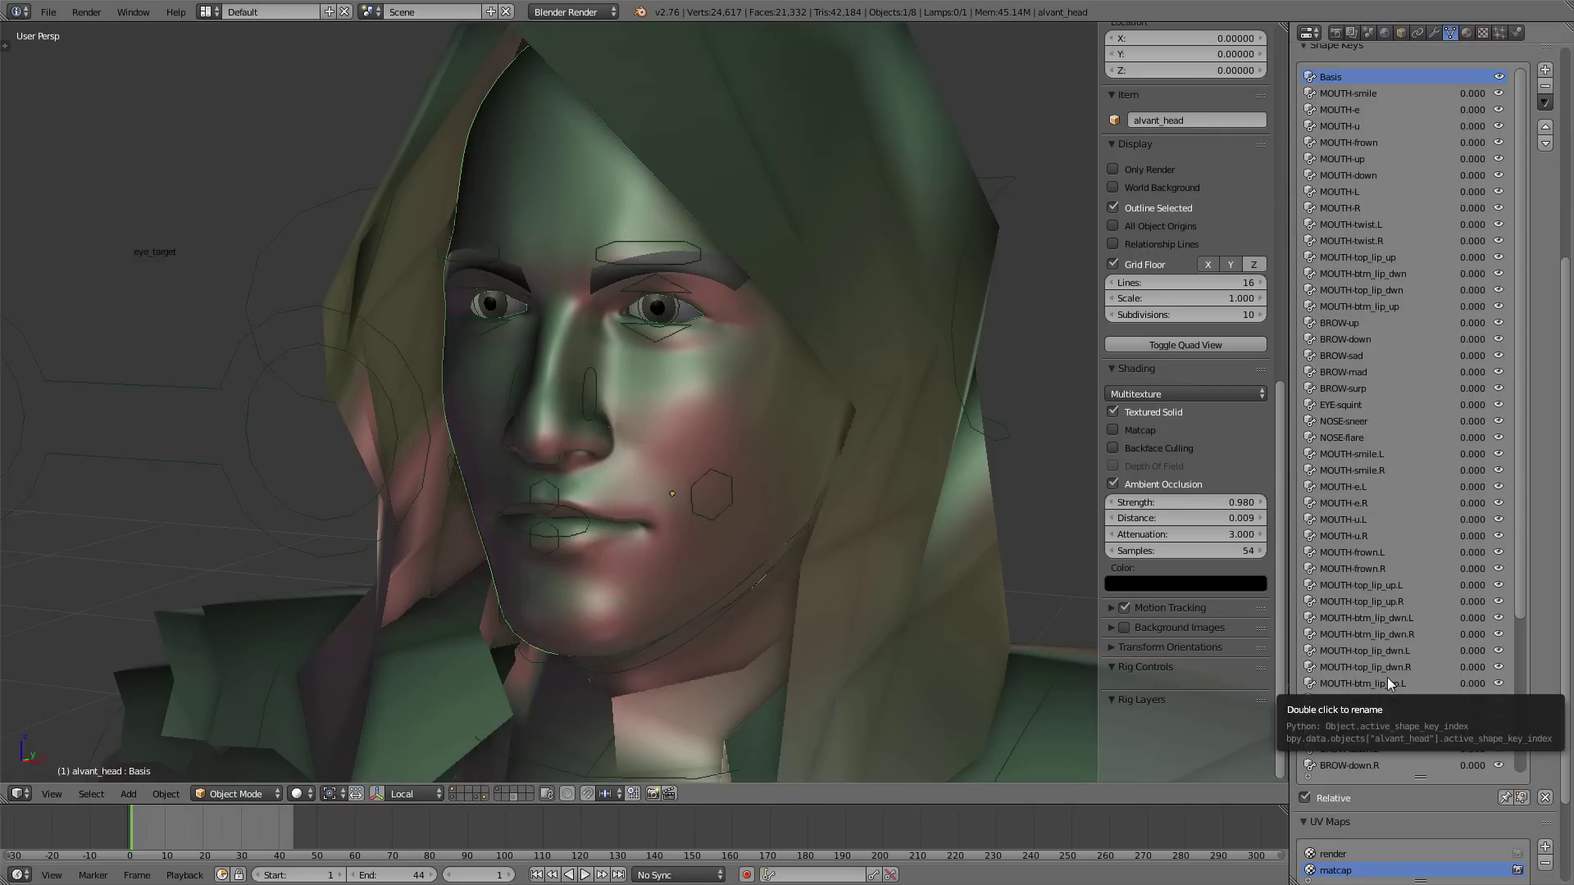
scroll(1379, 659, "down", 2)
scroll(1378, 659, "down", 4)
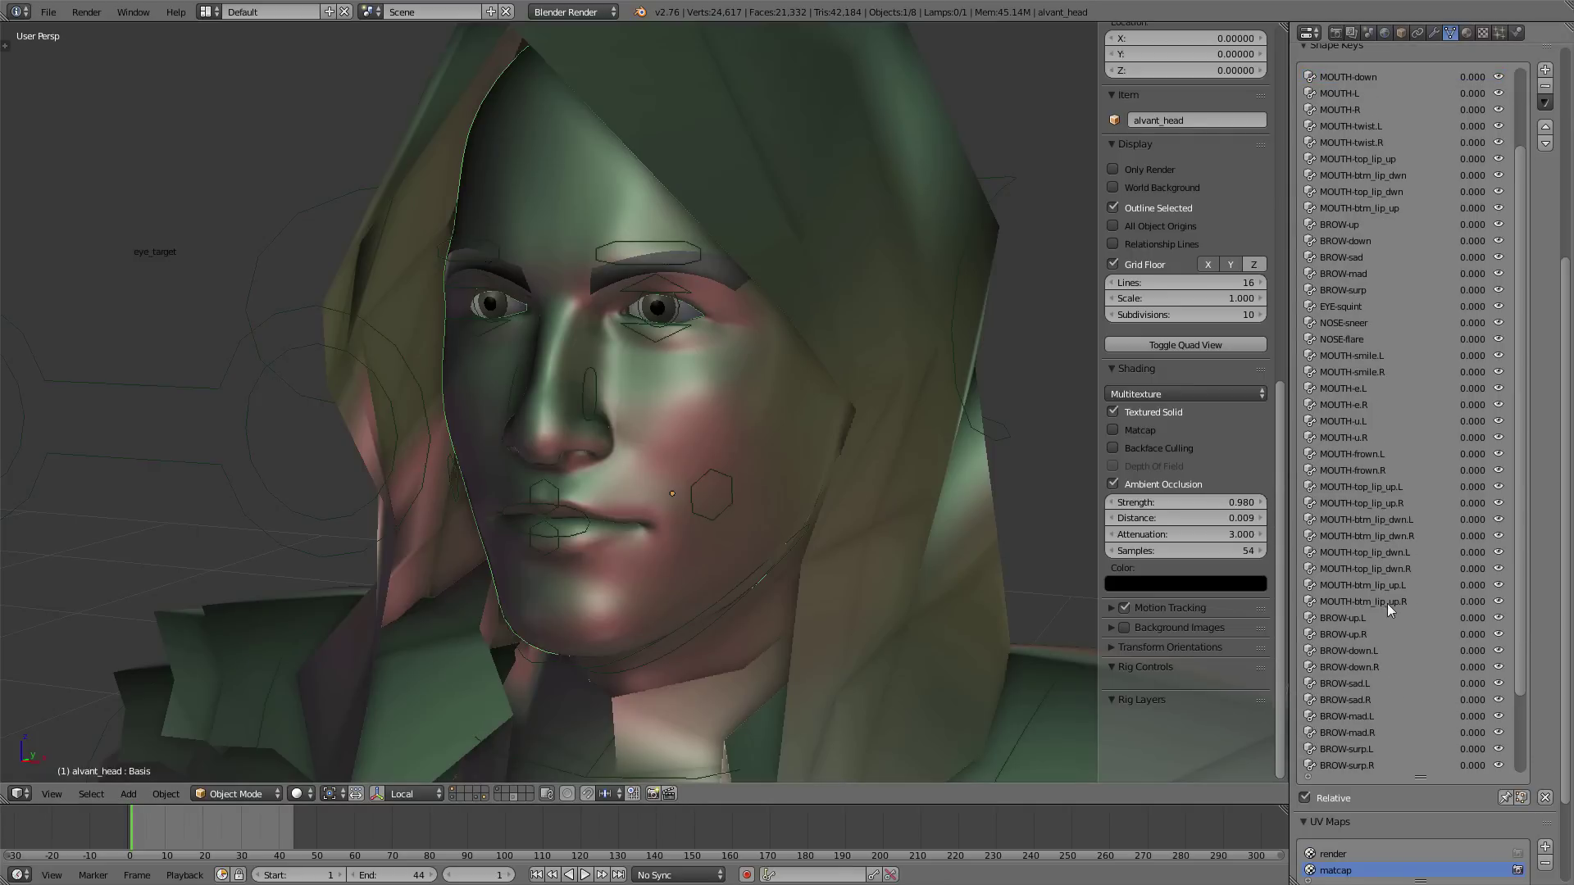
- Add drivers to the values of the BROW-up.L and BROW-down.L shape keys
left_click(1426, 617)
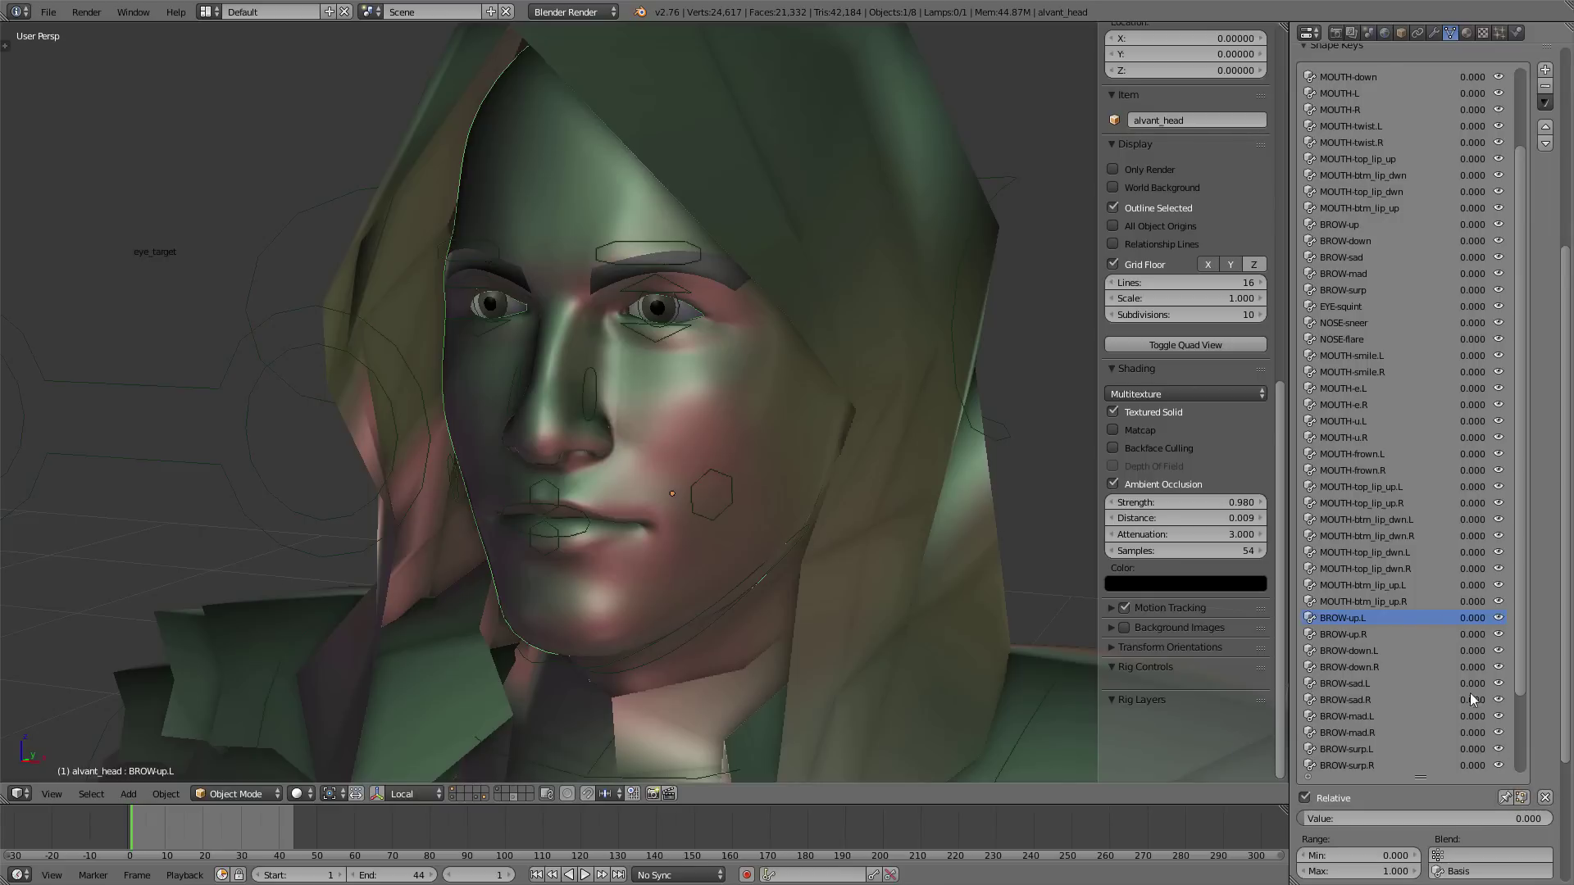
left_click_drag(1461, 620, 1468, 653)
right_click(1461, 621)
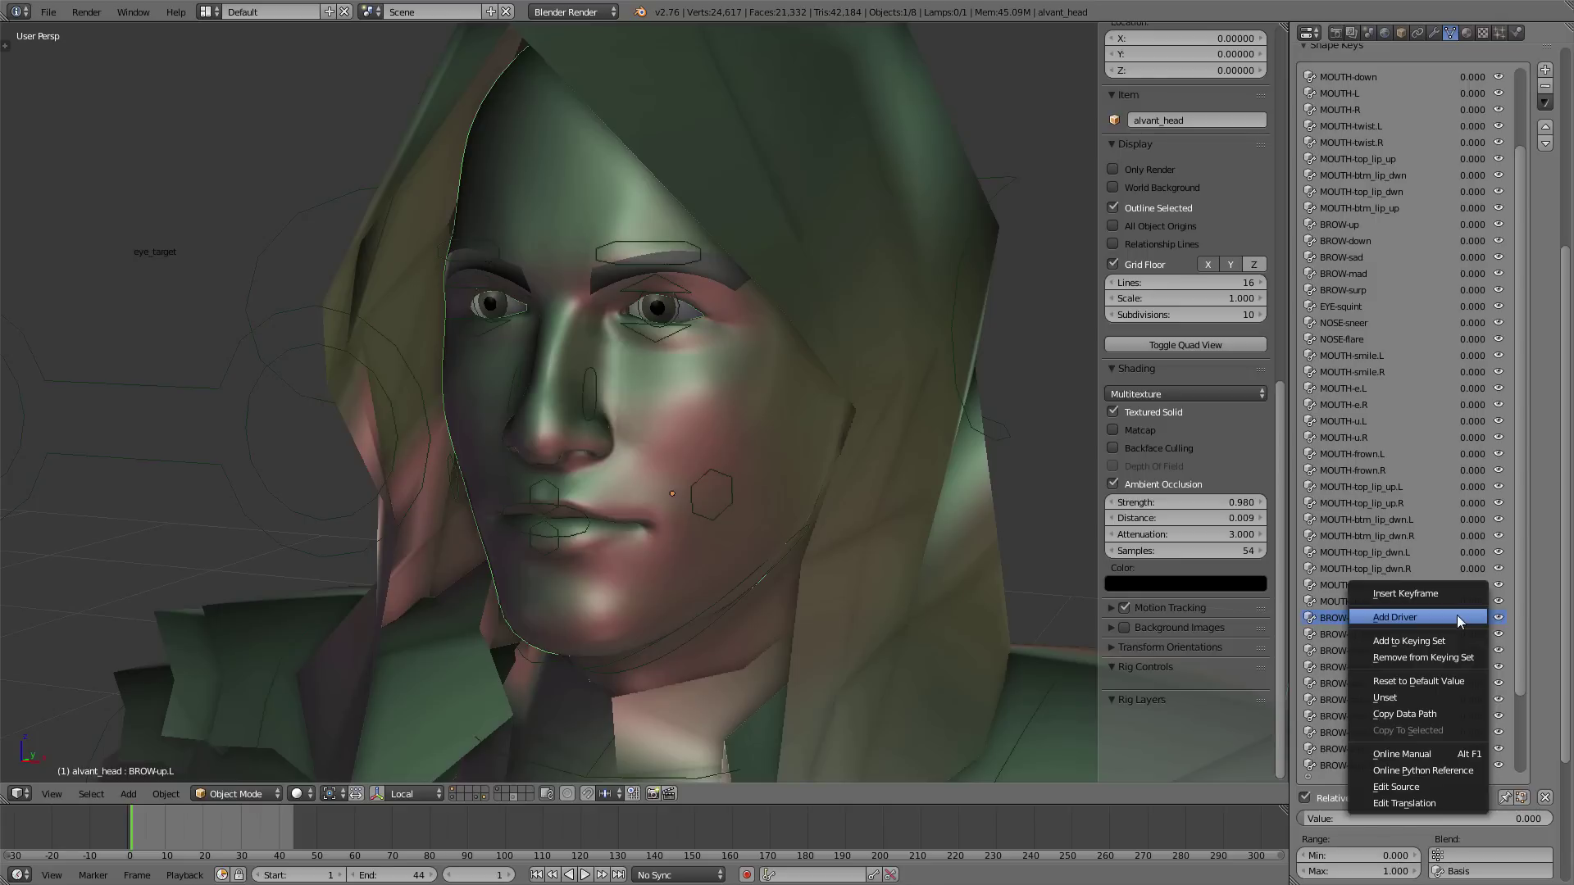
left_click(1457, 617)
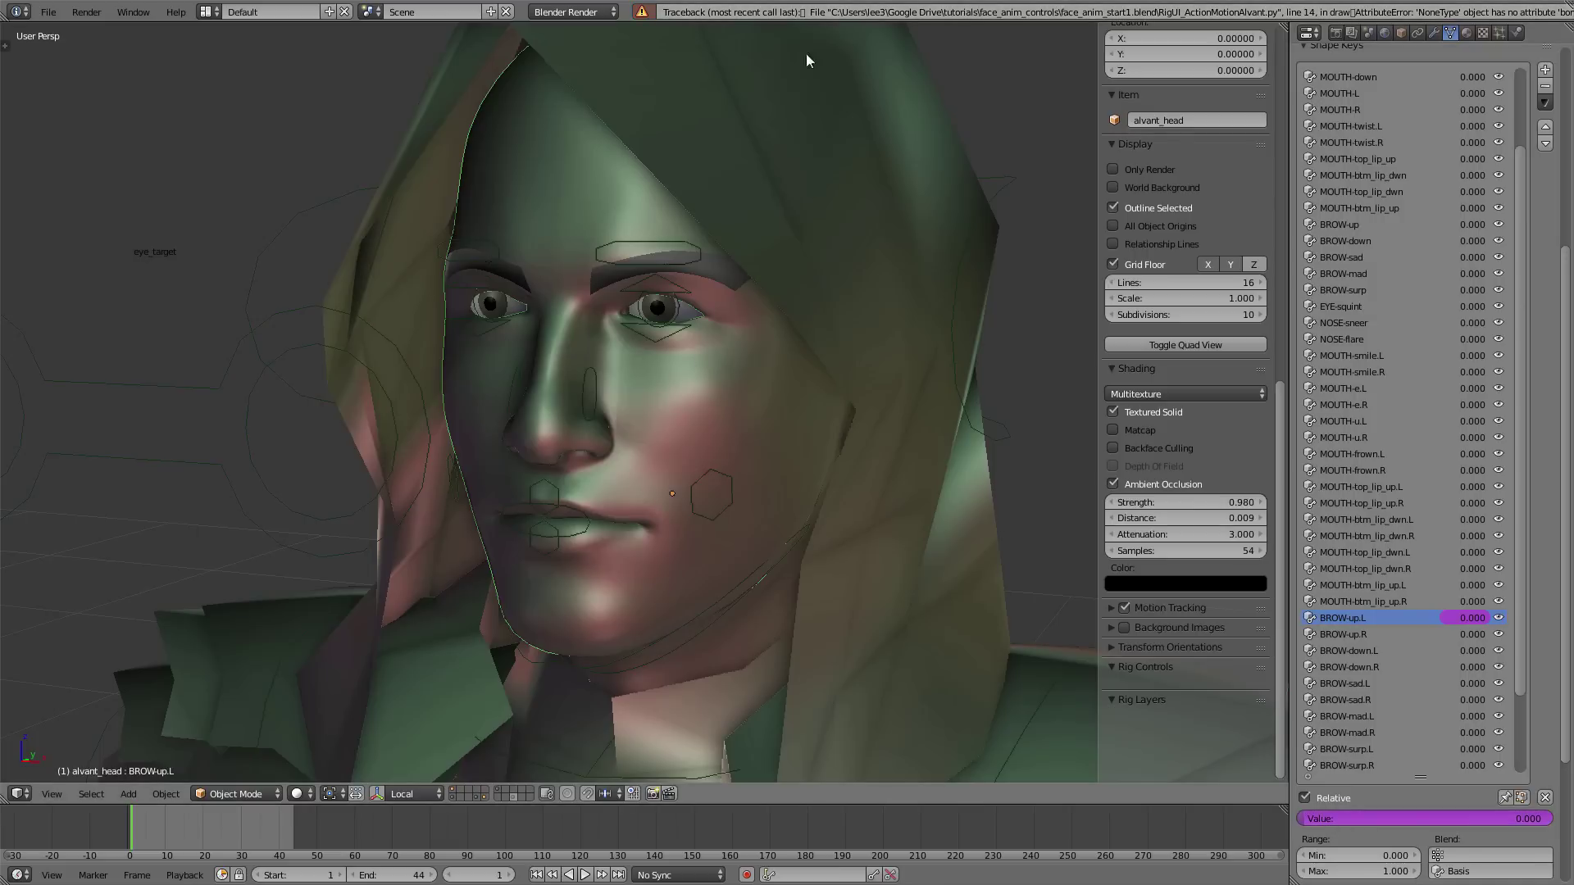
right_click(1472, 652)
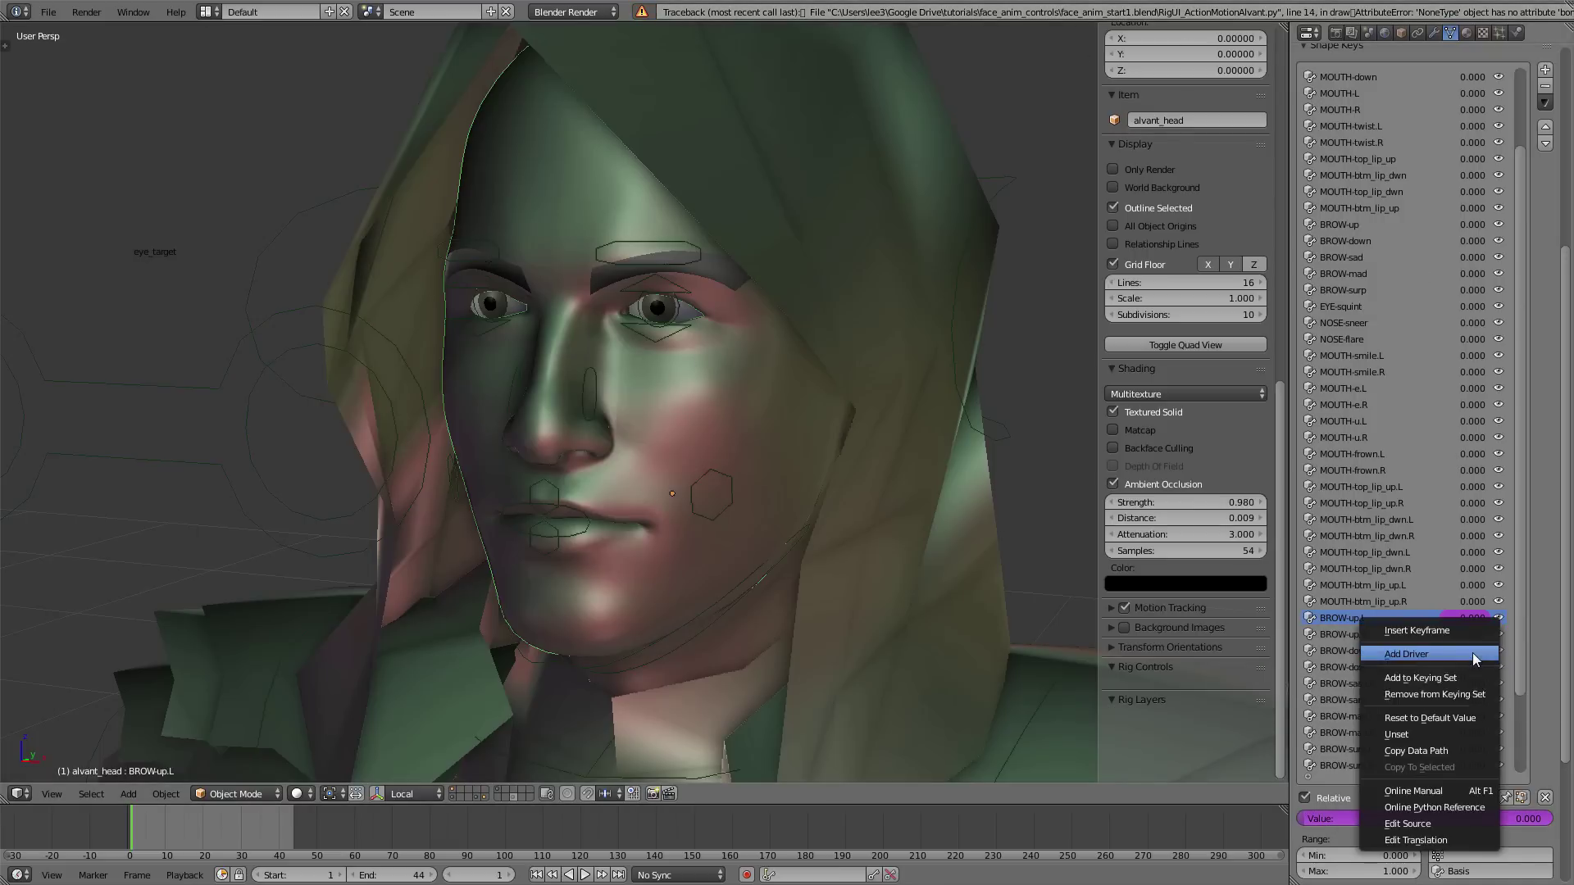
left_click(1472, 653)
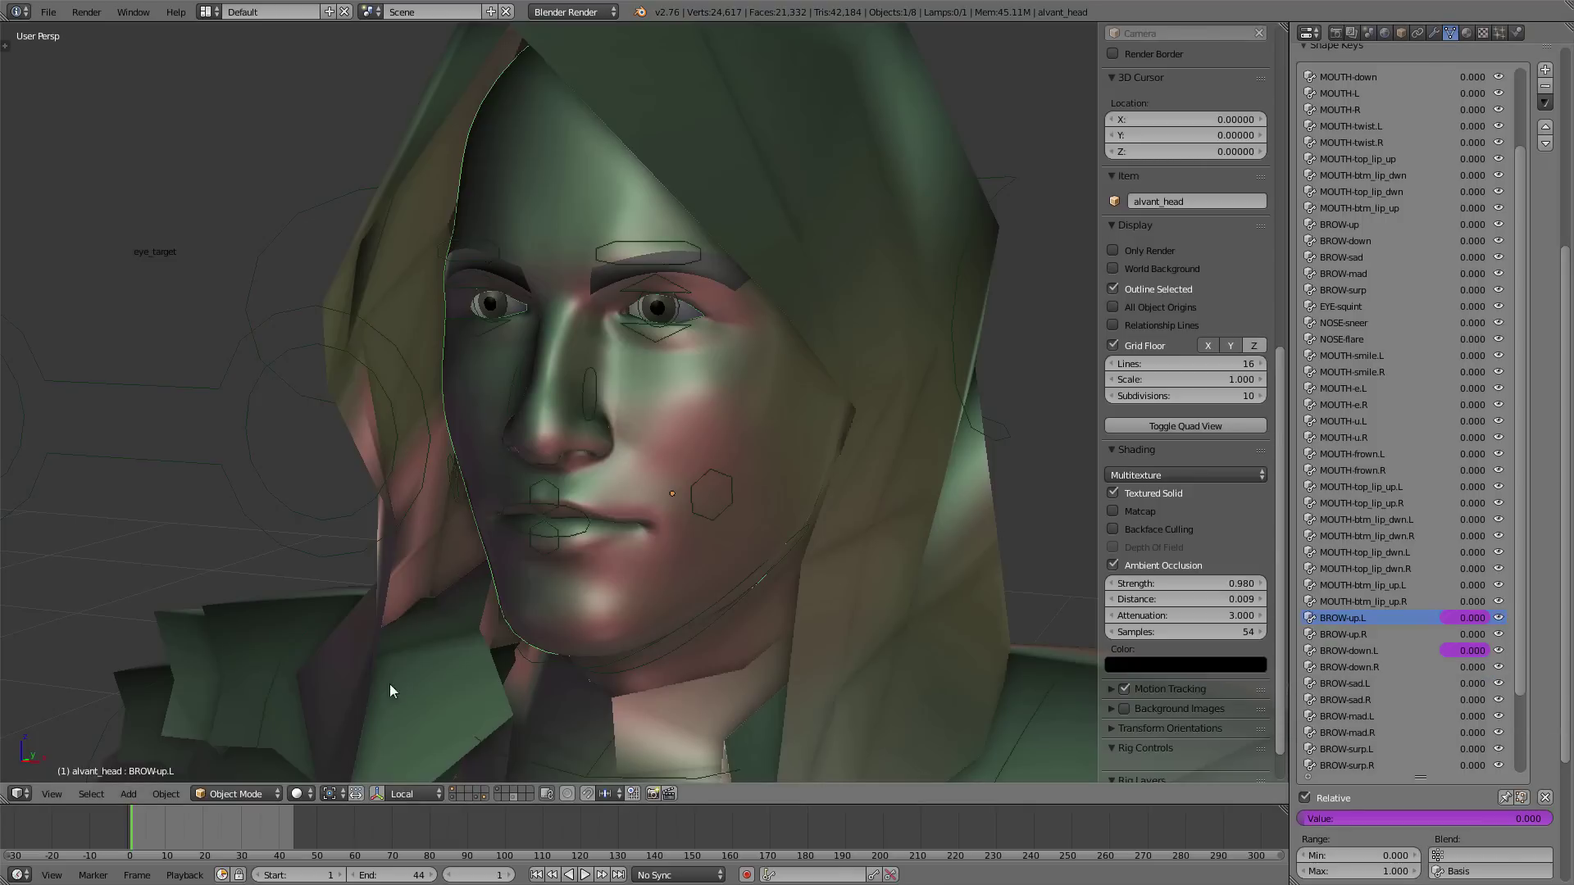
- Split the 3D view into two areas and switch one to the Graph Editor in Drivers mode
left_click_drag(4, 803, 529, 787)
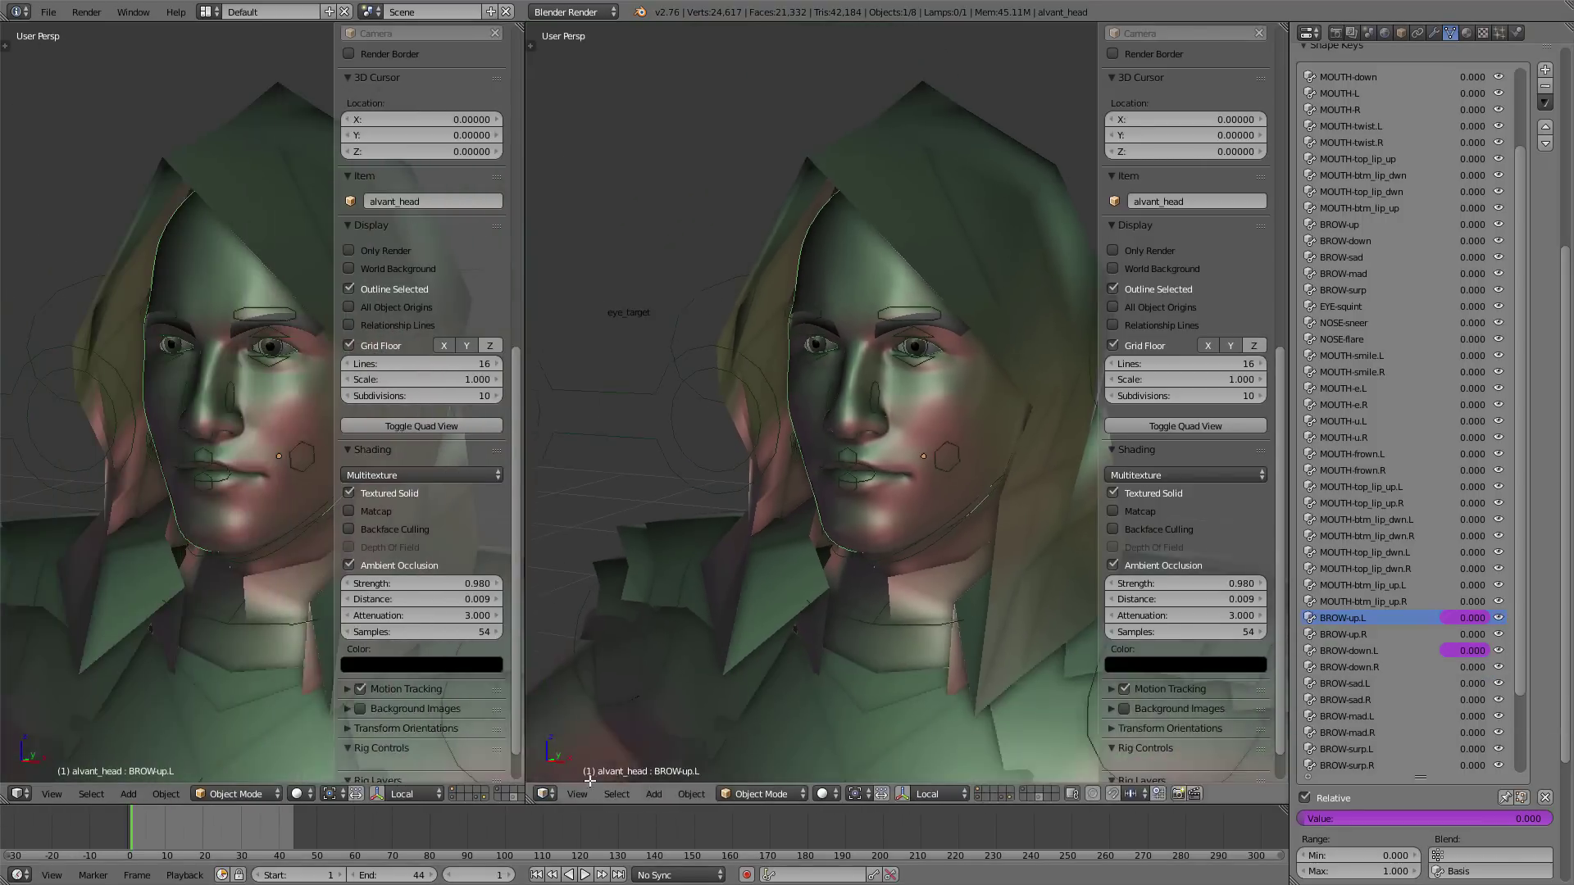
left_click(20, 793)
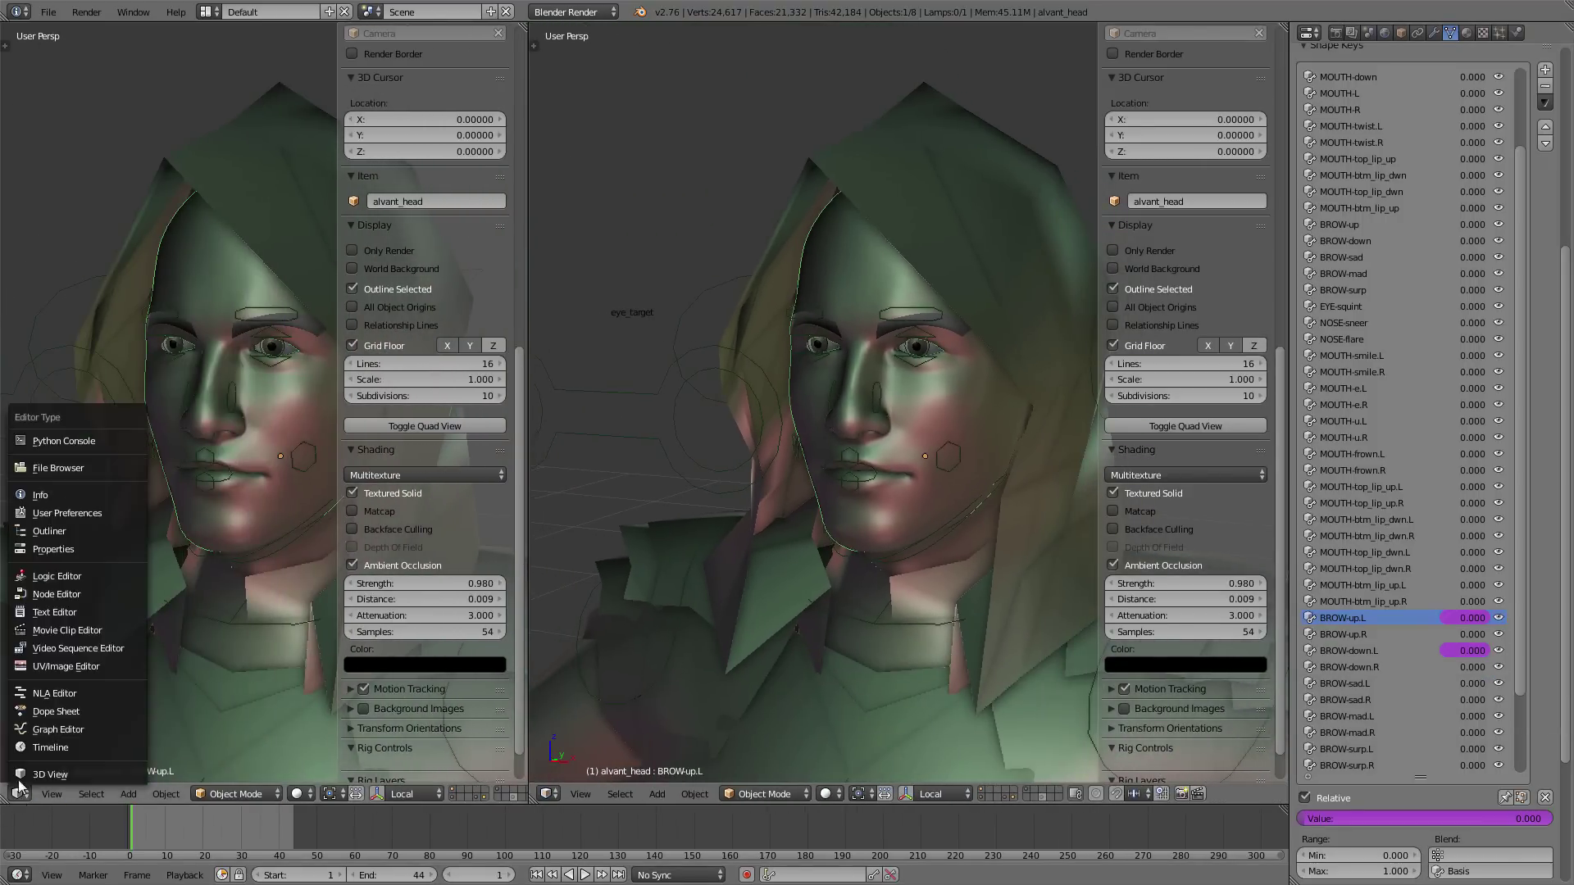
left_click(41, 727)
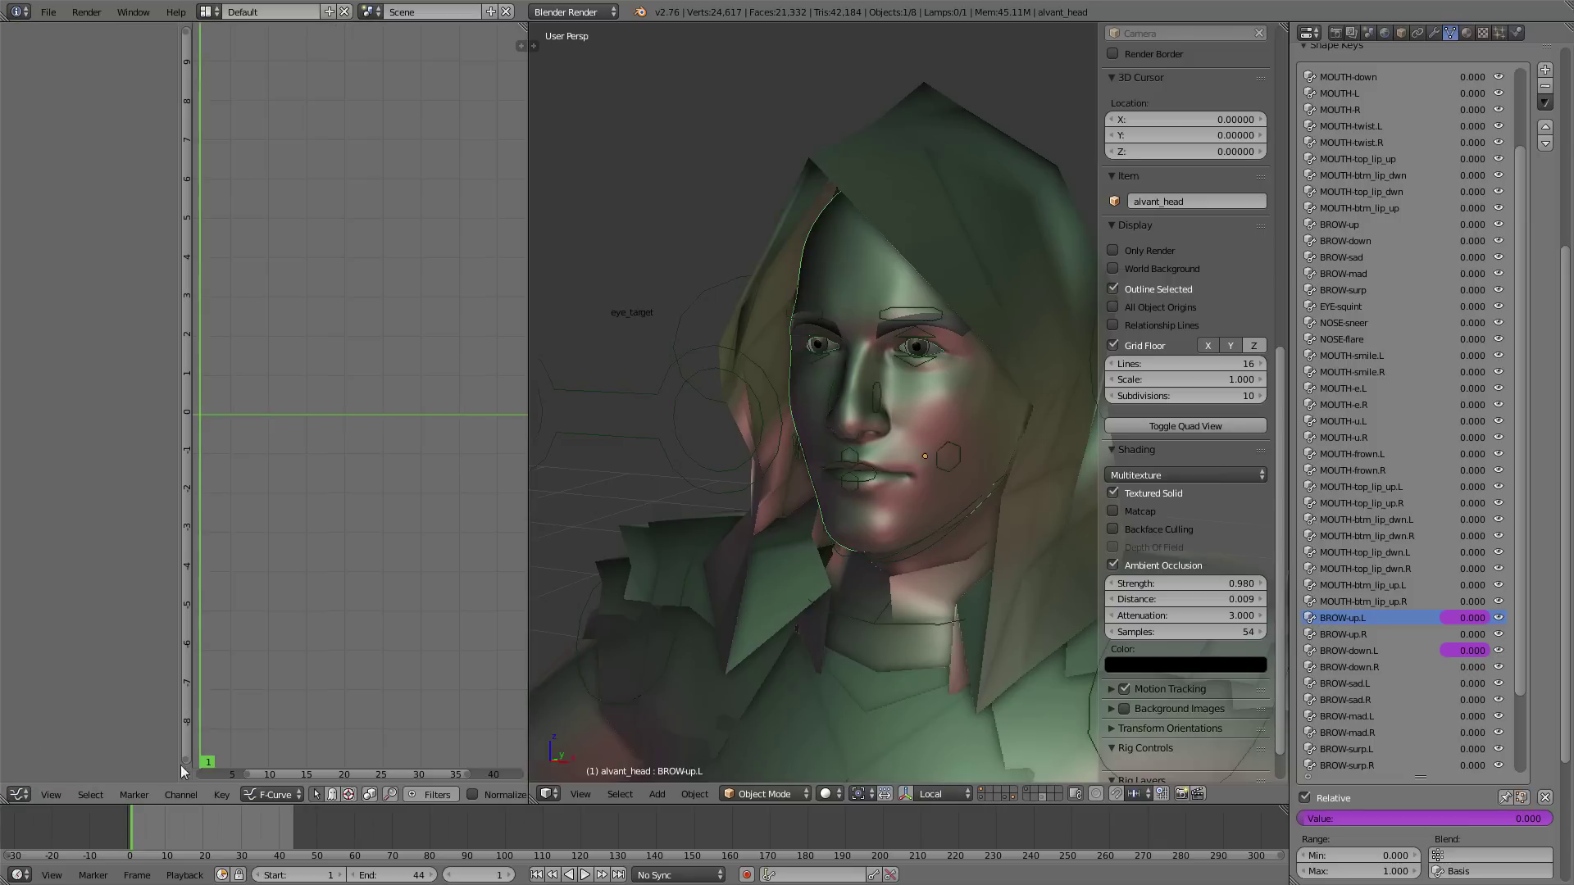
left_click(274, 793)
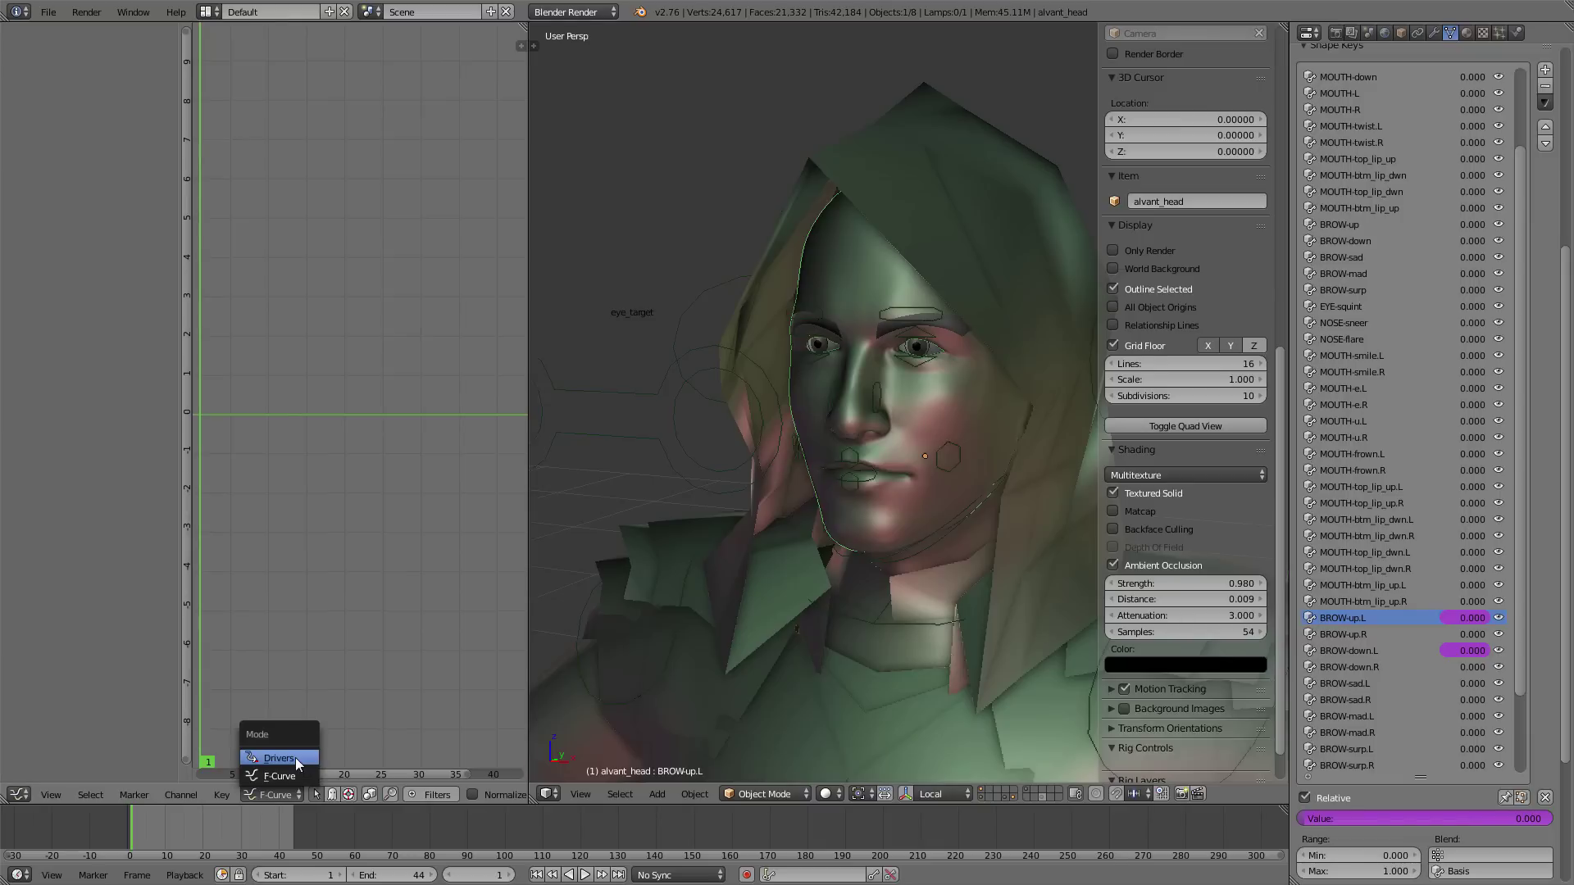
left_click(298, 763)
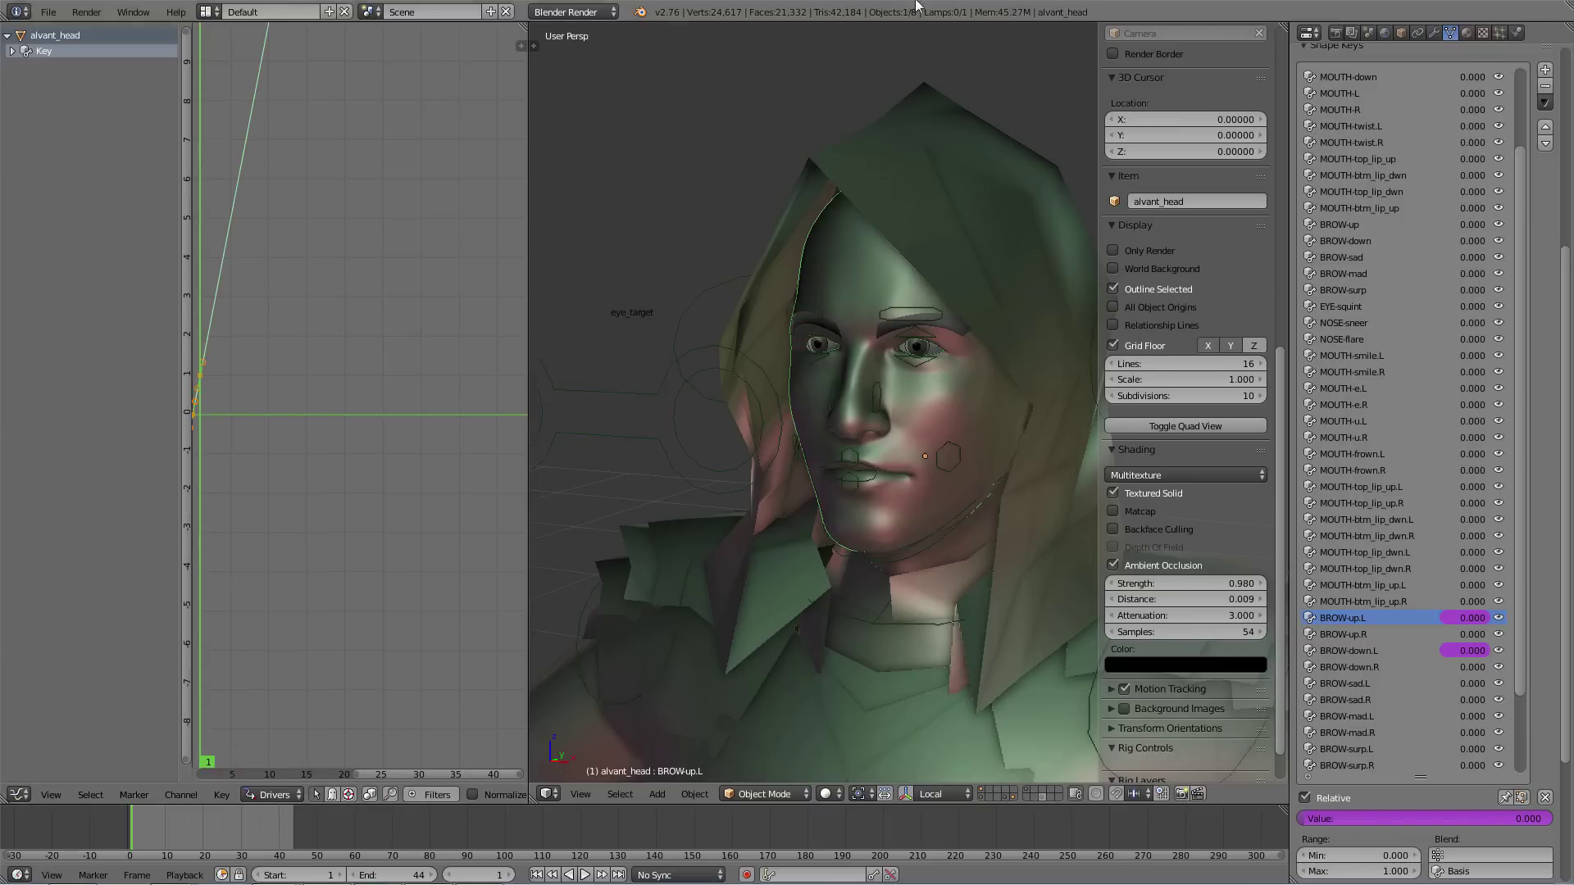
- Frame the driver curves, expand the head mesh's Key channels and widen the Graph Editor area
middle_click_drag(382, 455, 437, 446)
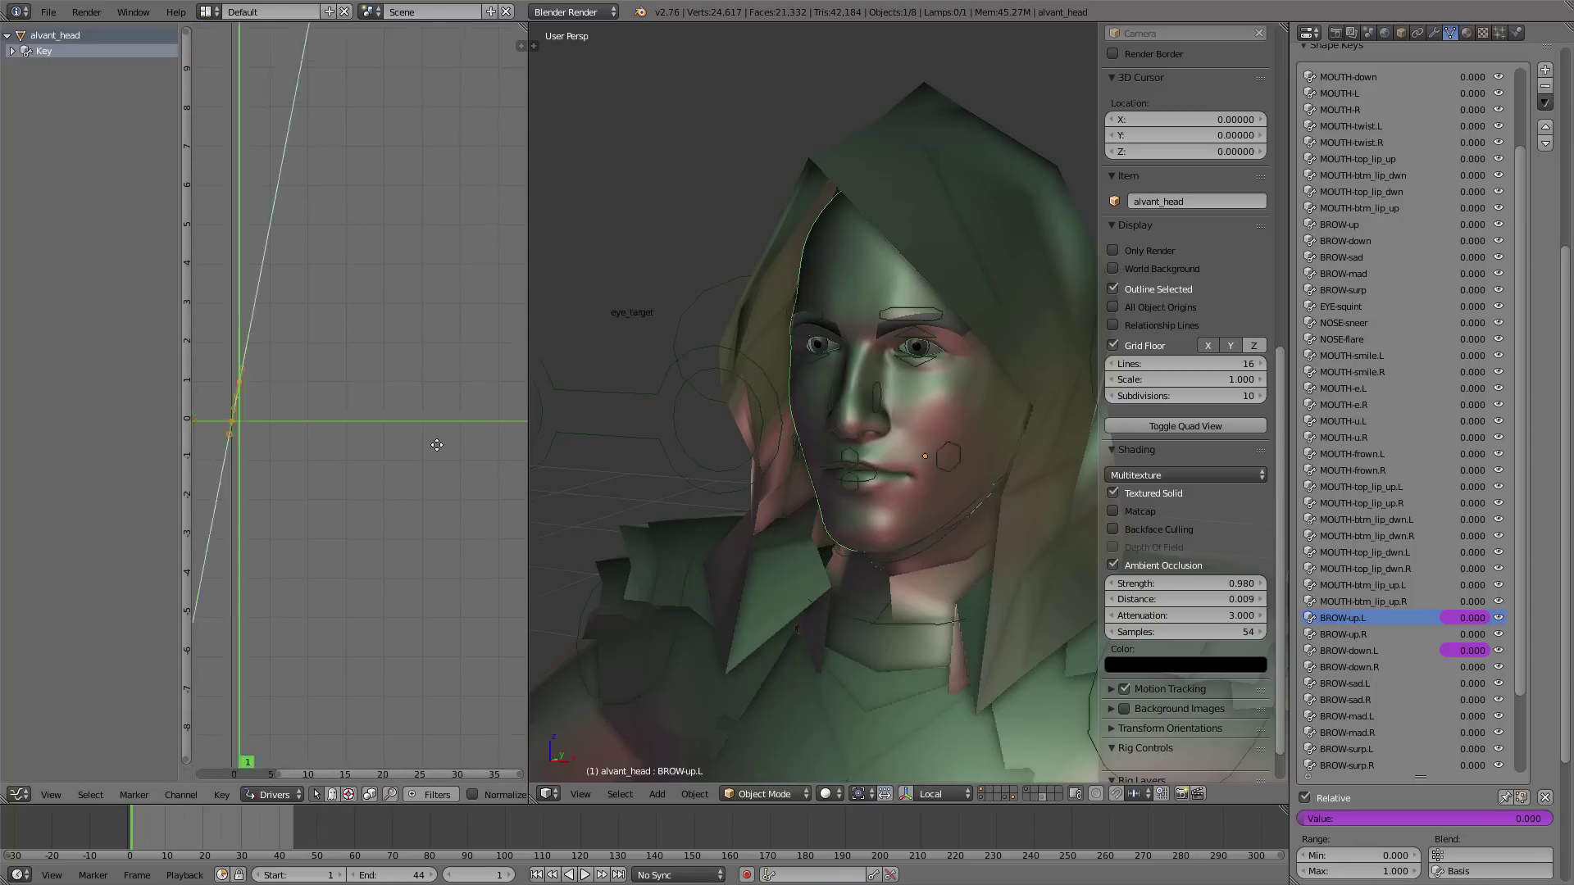
key("Home")
left_click(13, 50)
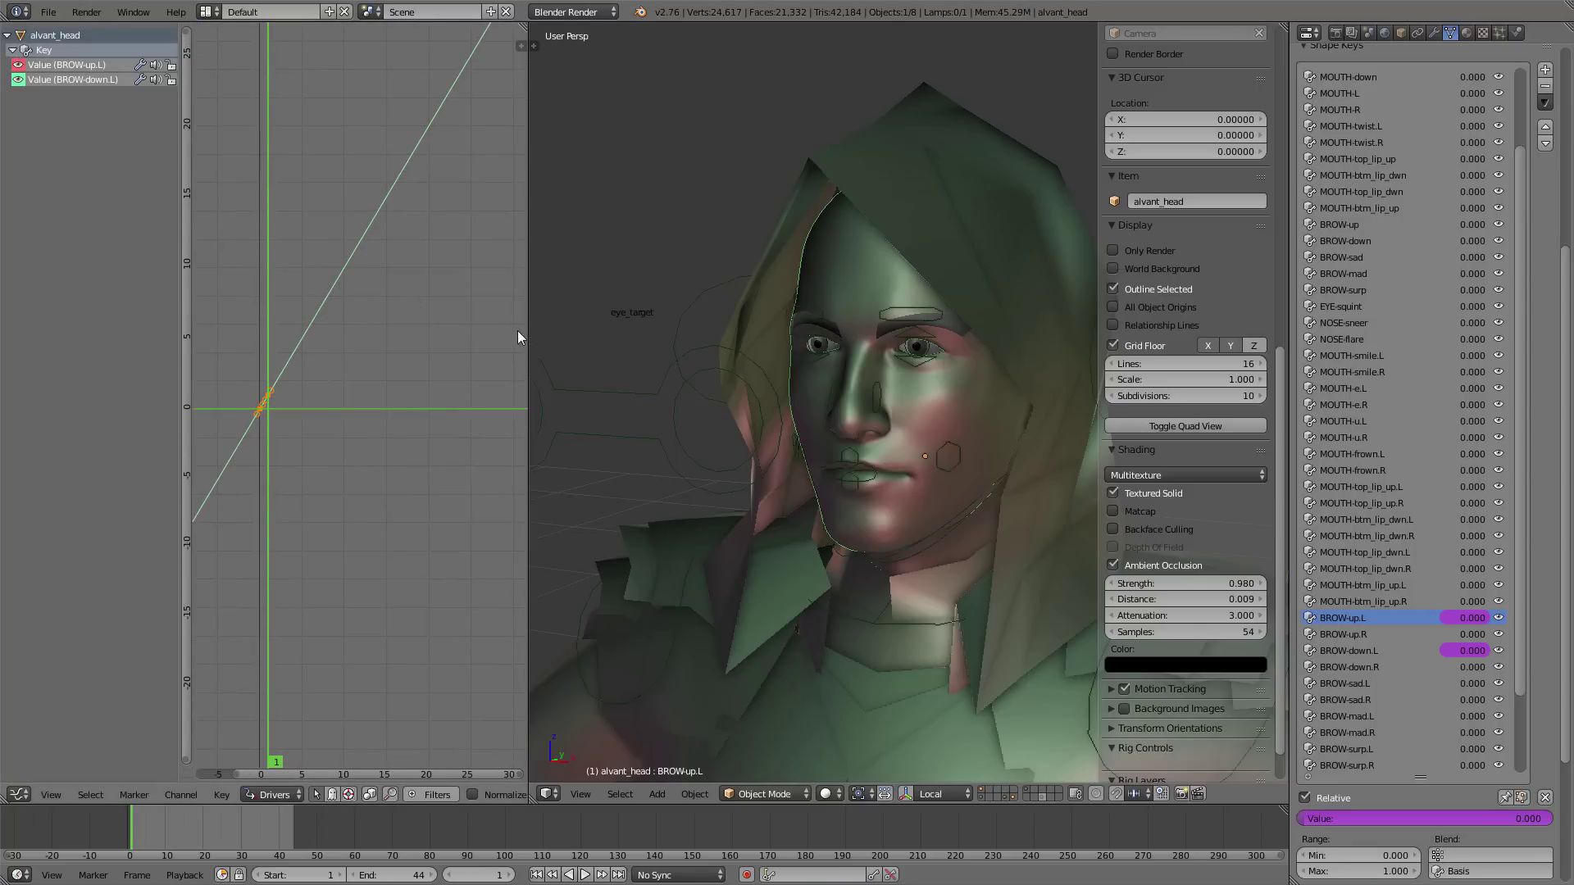
left_click_drag(528, 333, 620, 333)
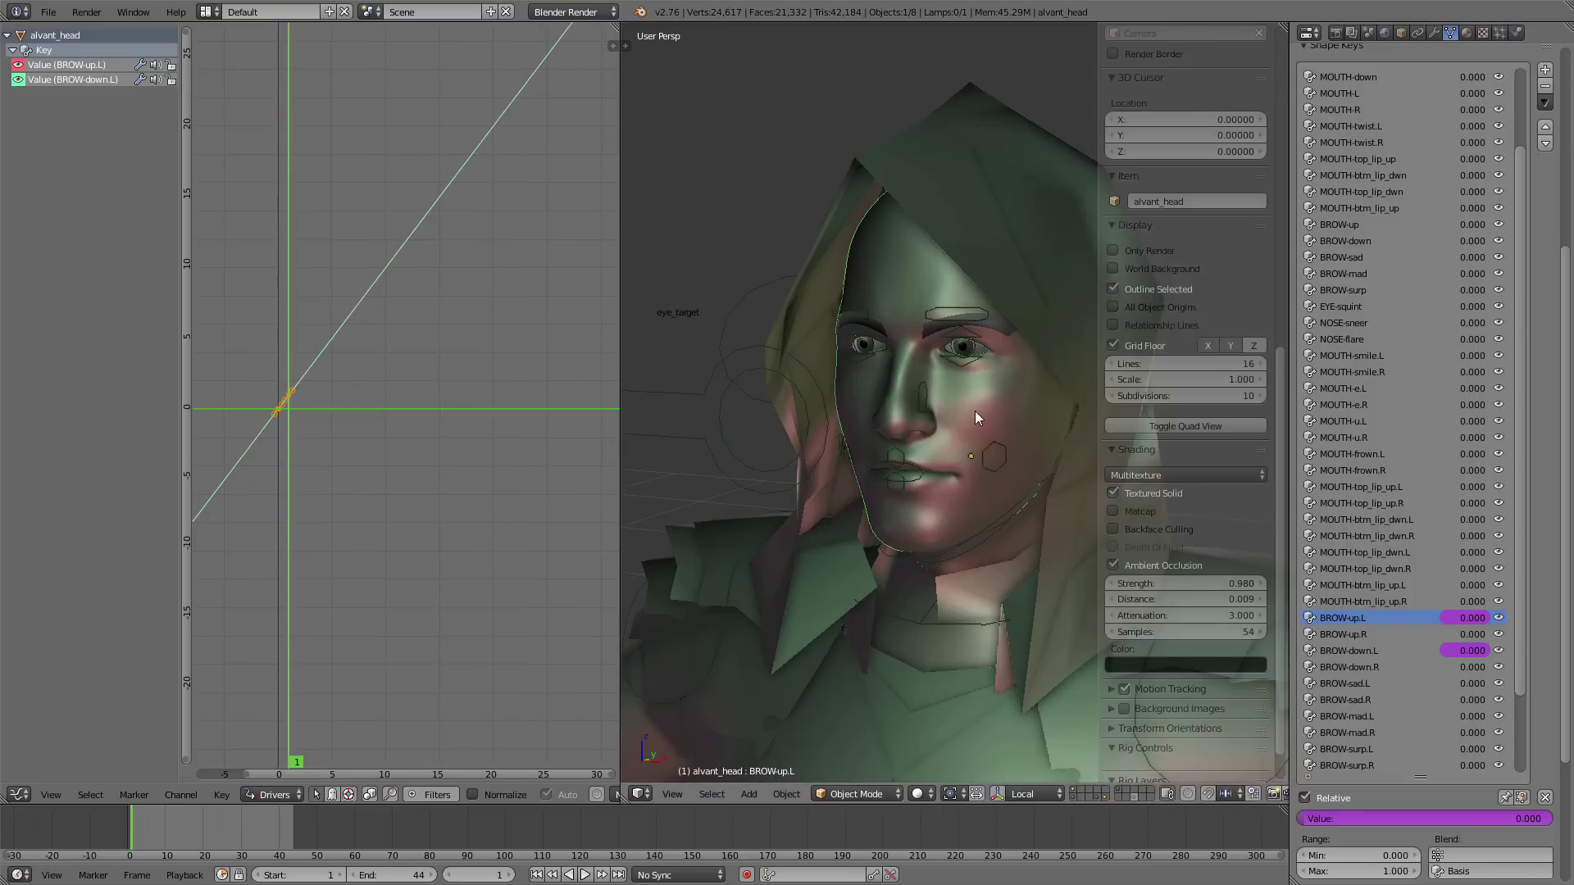
- Hide the 3D view's properties and show the BROW-down.L driver's settings in the Graph Editor
key("n")
middle_click_drag(986, 455, 925, 454)
key("n")
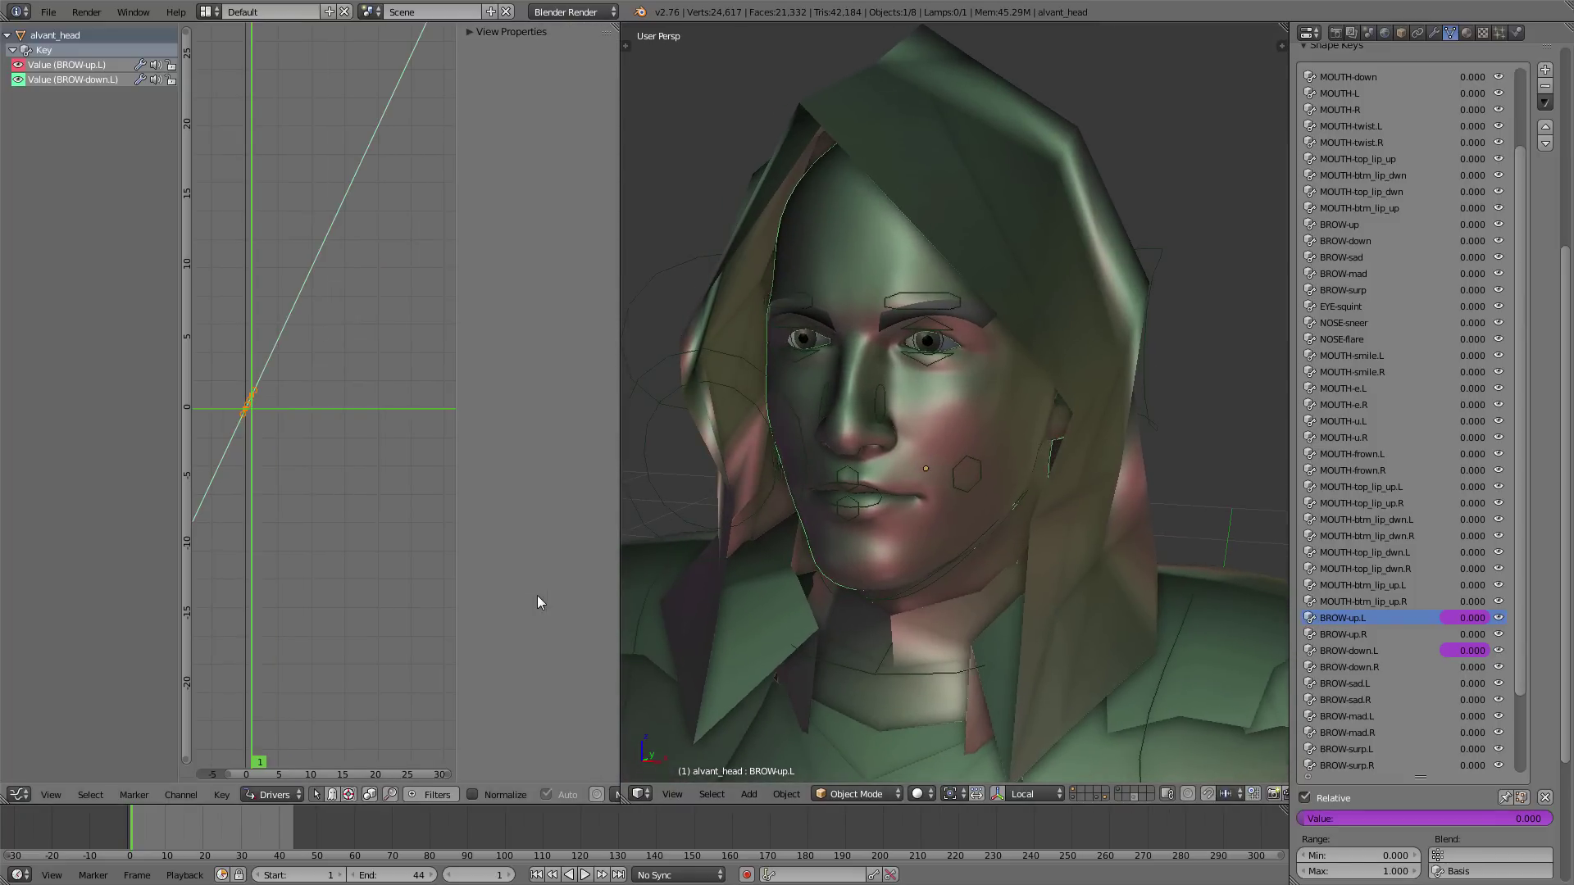
left_click(470, 33)
left_click(52, 78)
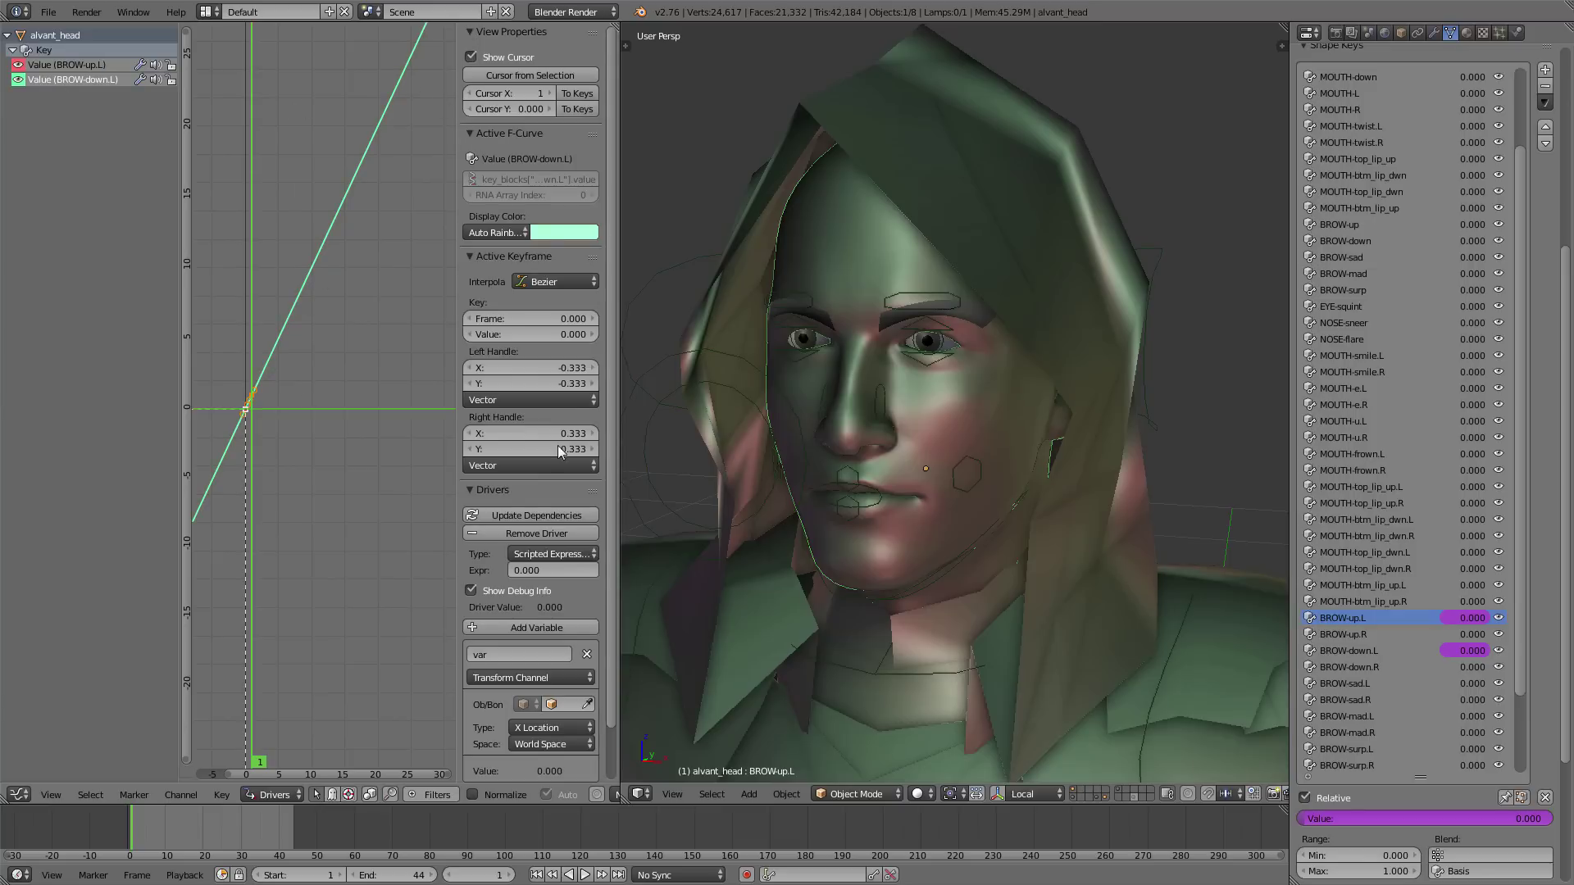
scroll(561, 453, "down", 2)
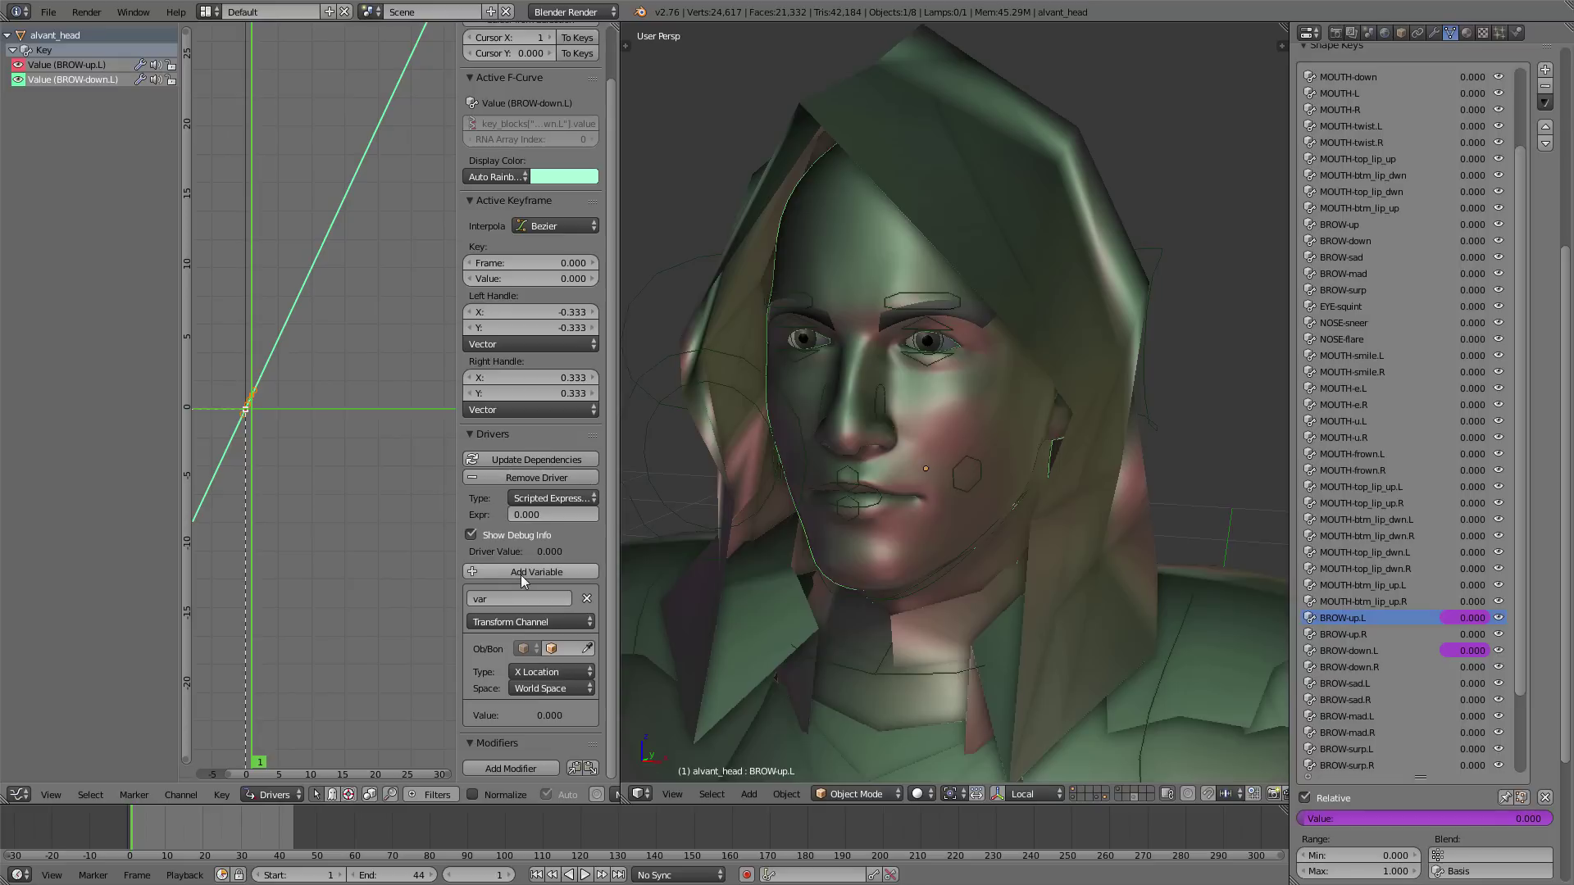
- Hide the BROW-down.L driver curve in the Graph Editor
middle_click_drag(246, 410, 332, 431)
scroll(355, 422, "up", 8)
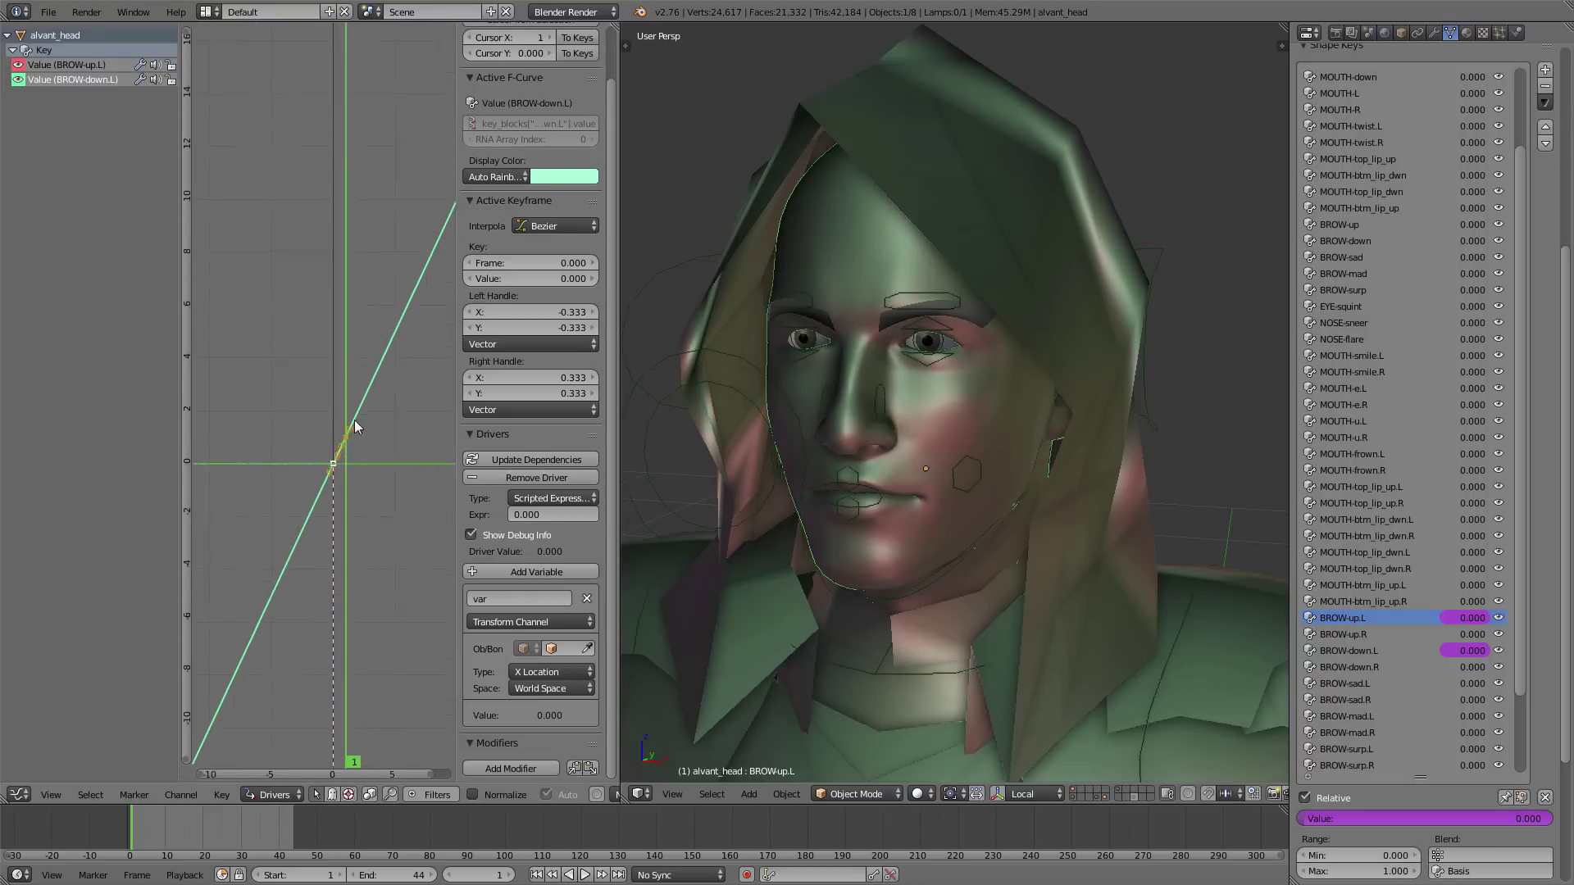
scroll(354, 425, "up", 5)
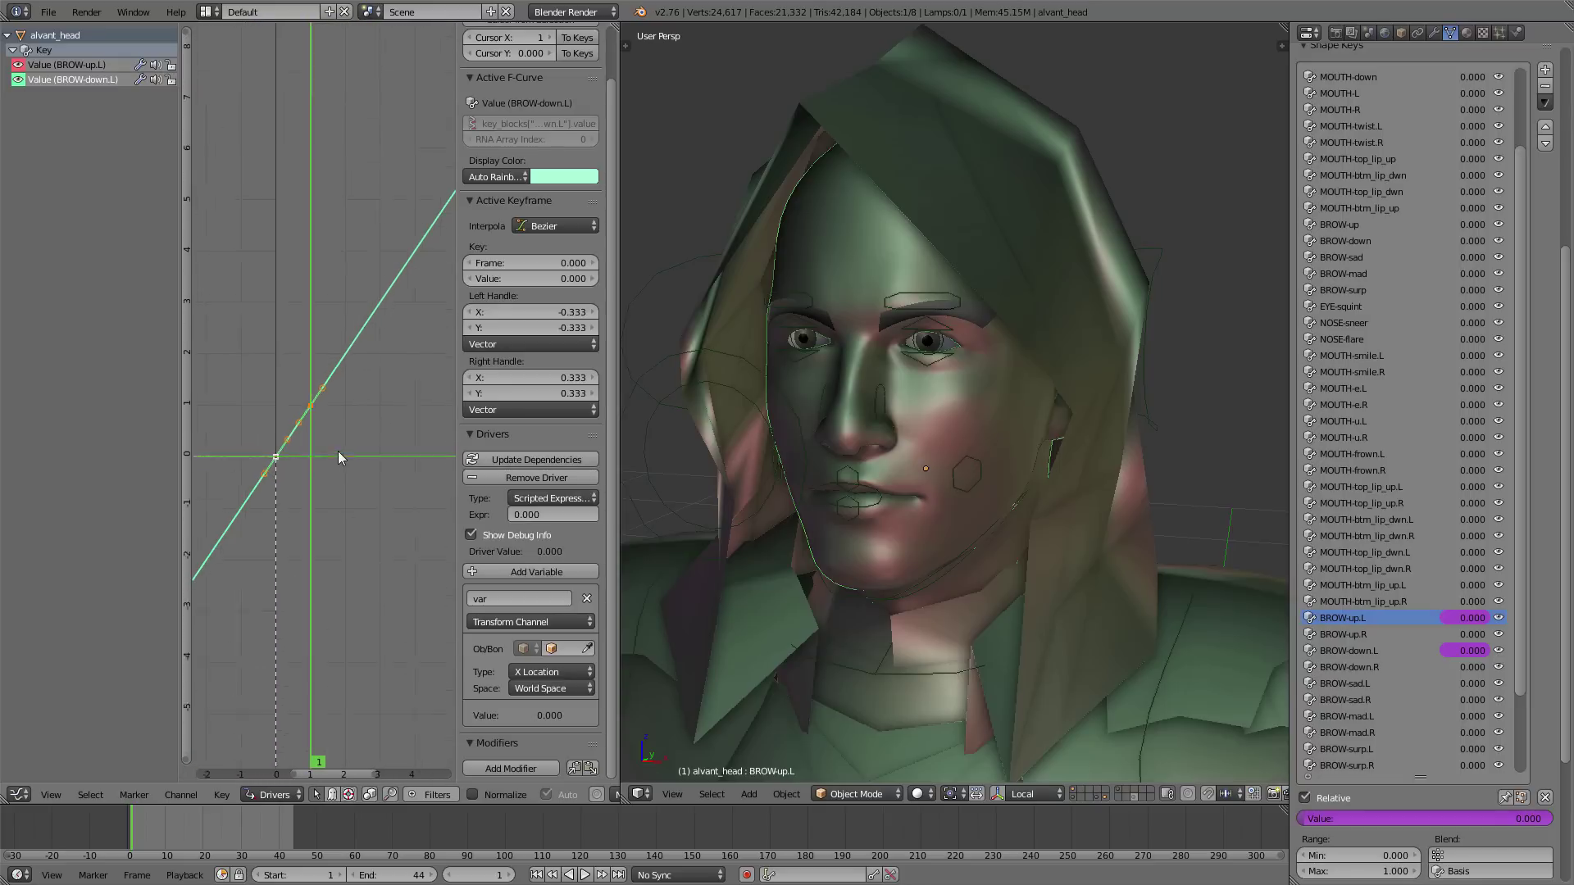
scroll(371, 421, "up", 3)
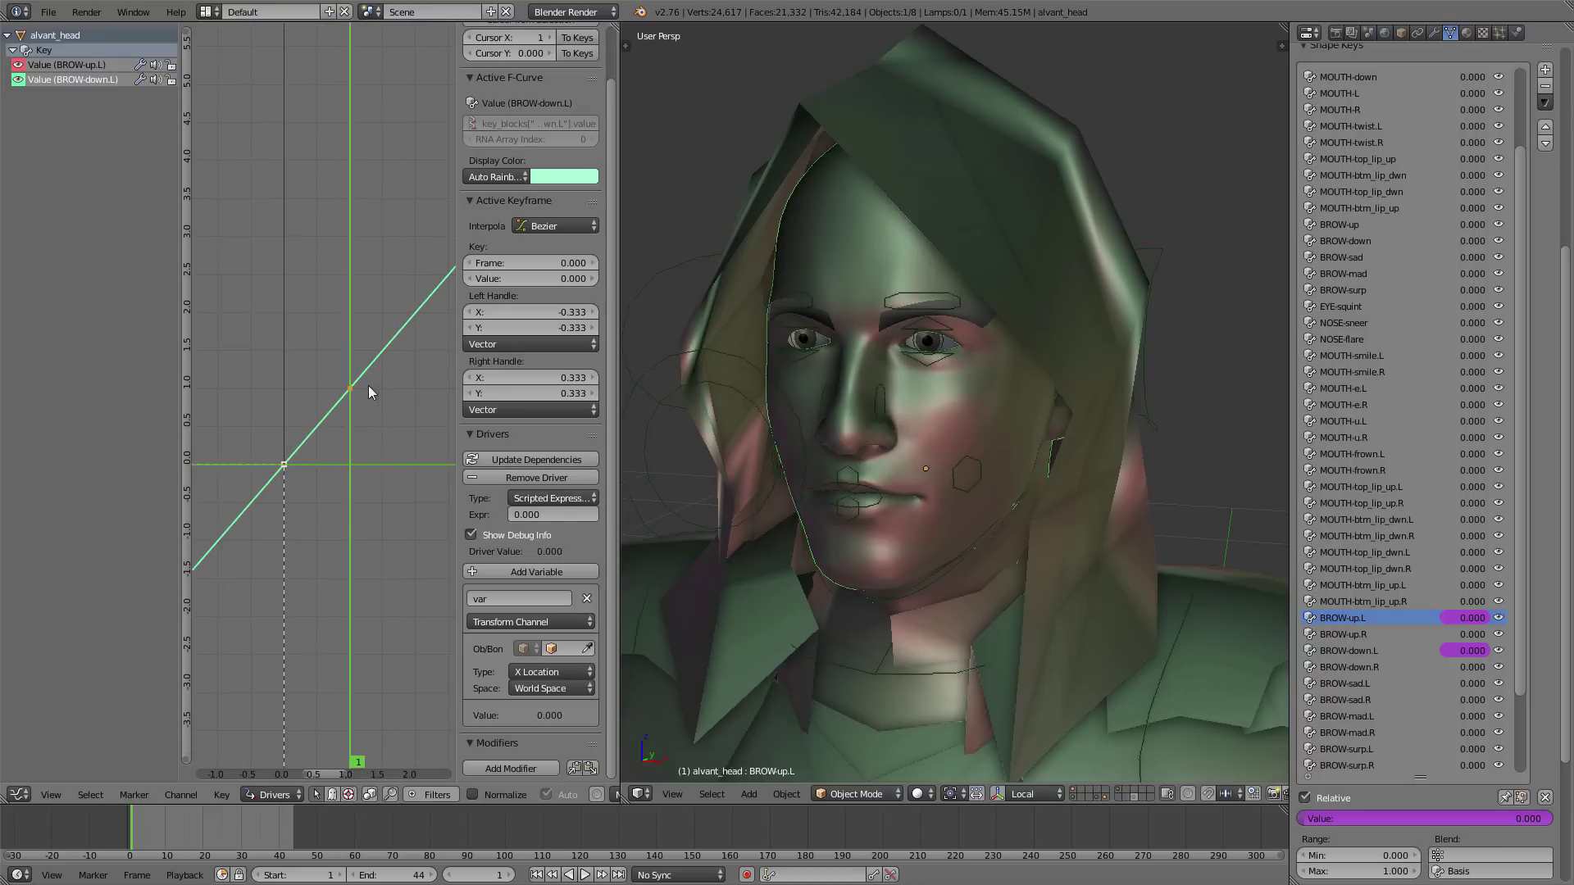
right_click(352, 395)
left_click(18, 80)
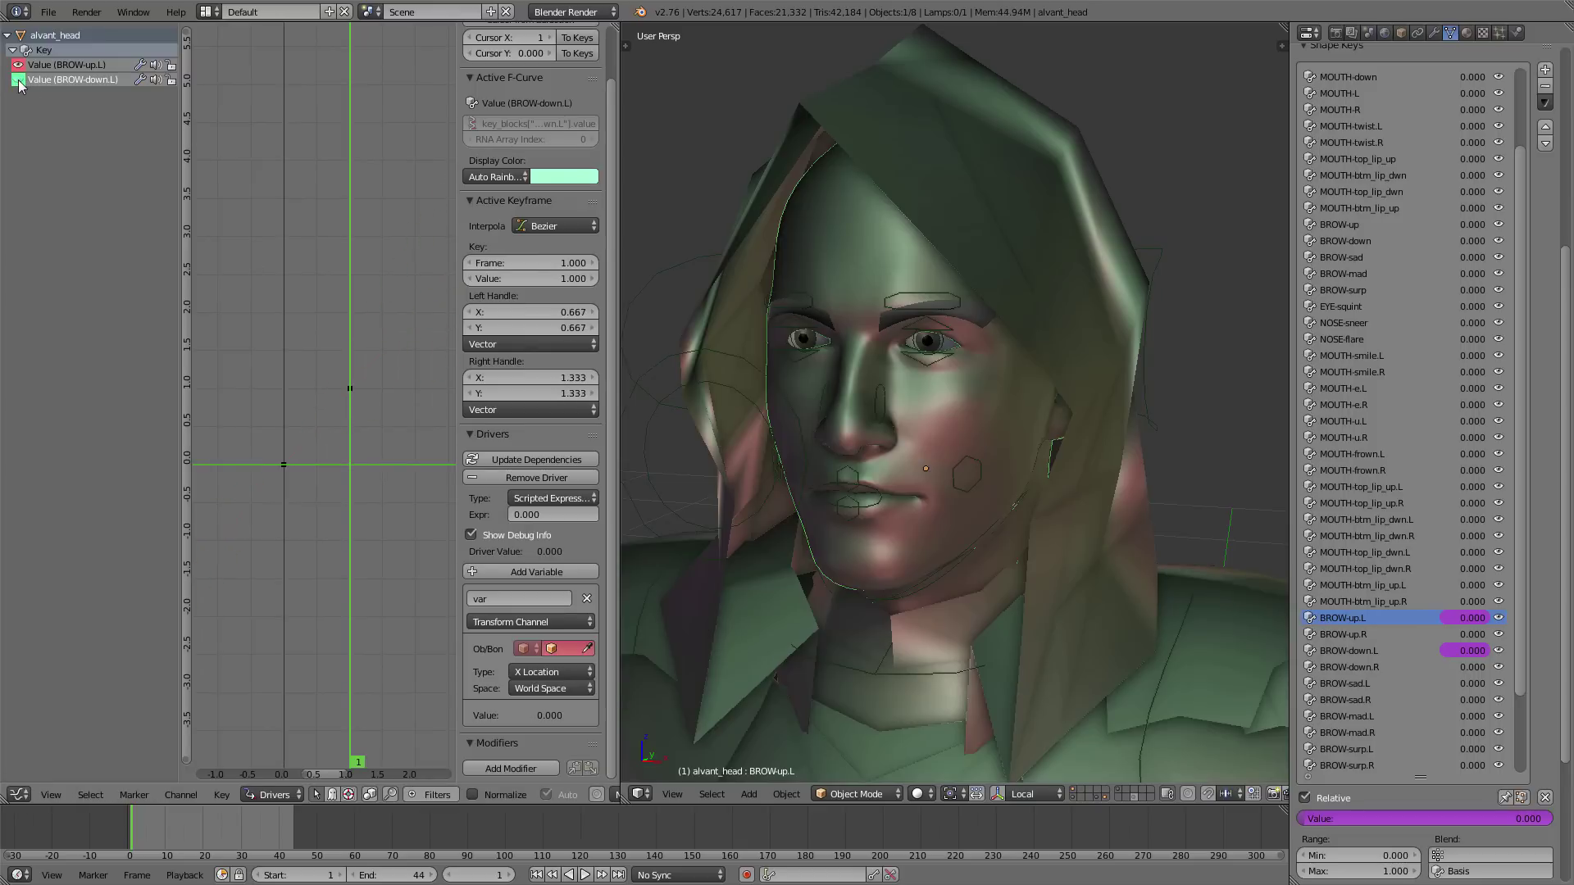
- Select the BROW-up.L curve's keyframe at frame 1 and try moving it downward
right_click(350, 394)
key("g")
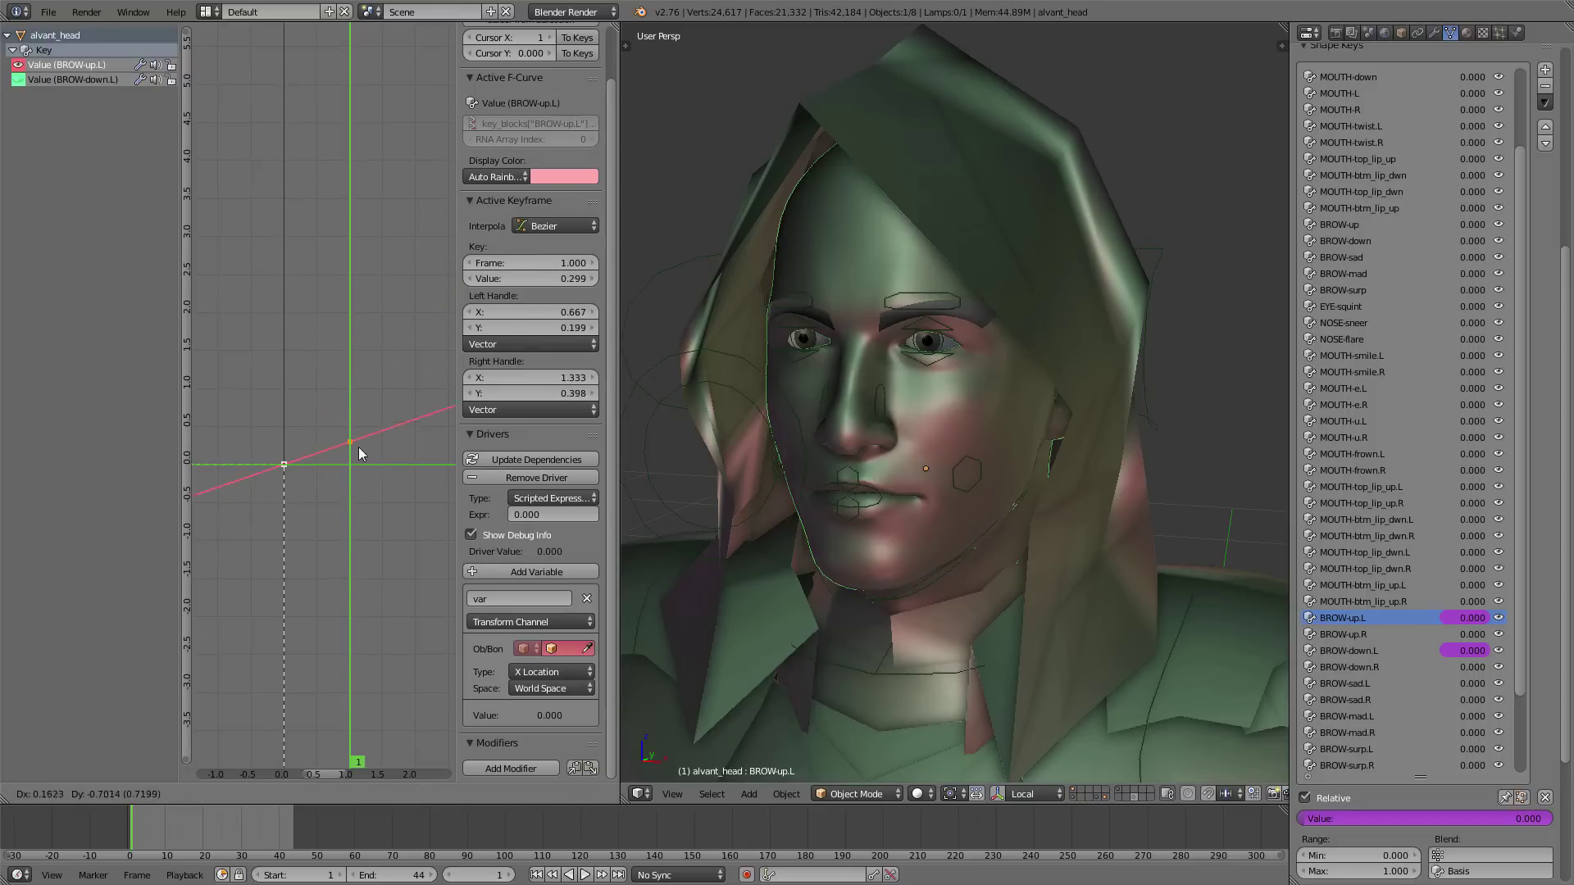
right_click(386, 350)
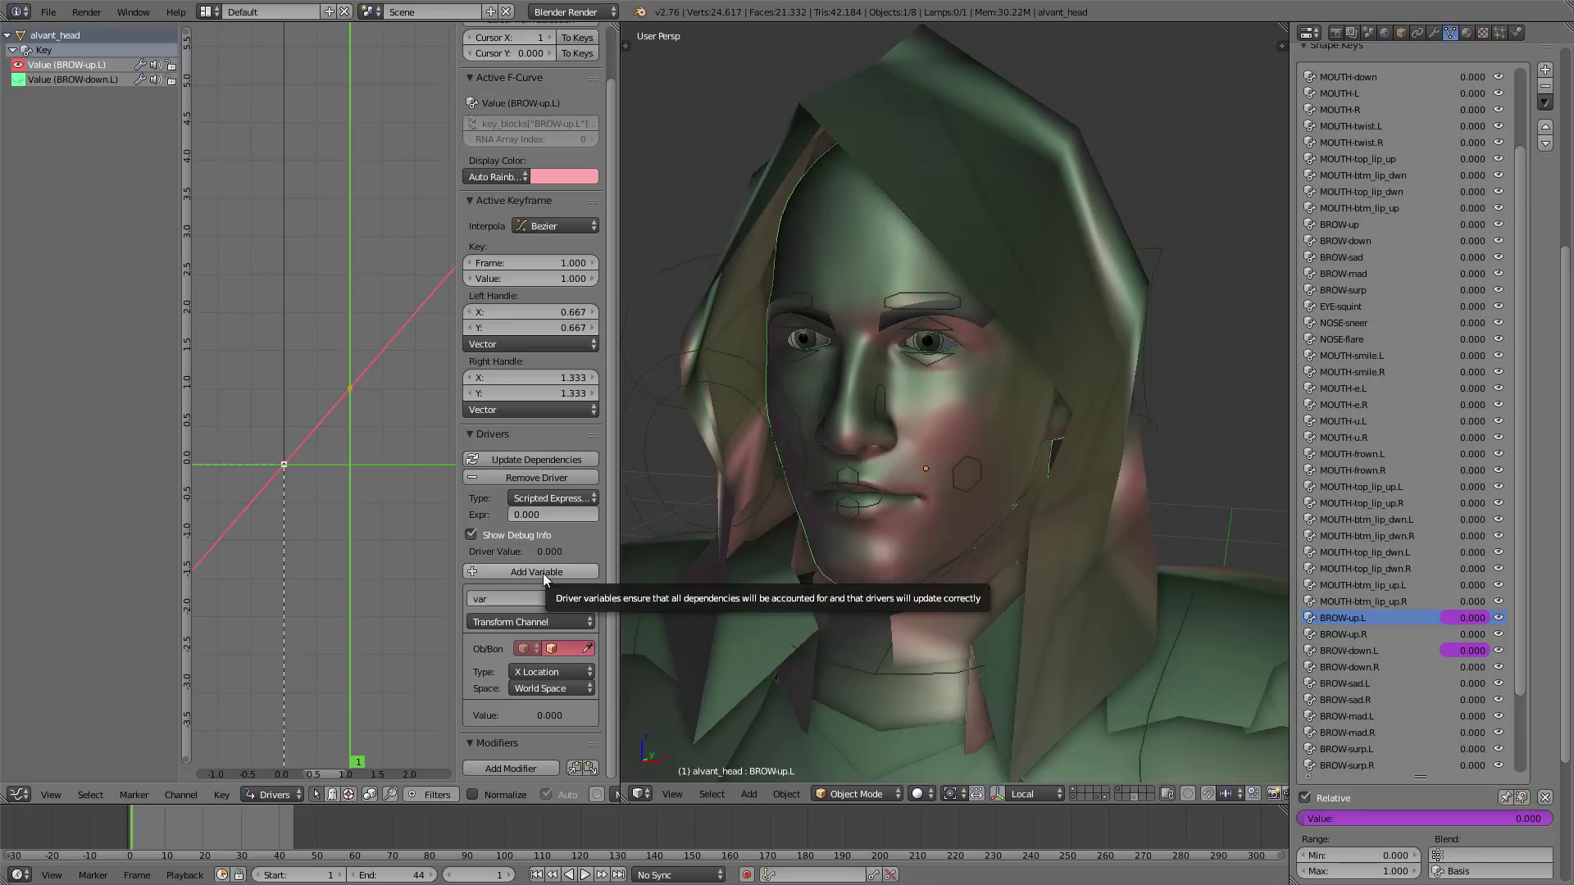
- Try the expression values 1, .5 and 0 in the BROW-up.L driver
left_click(551, 514)
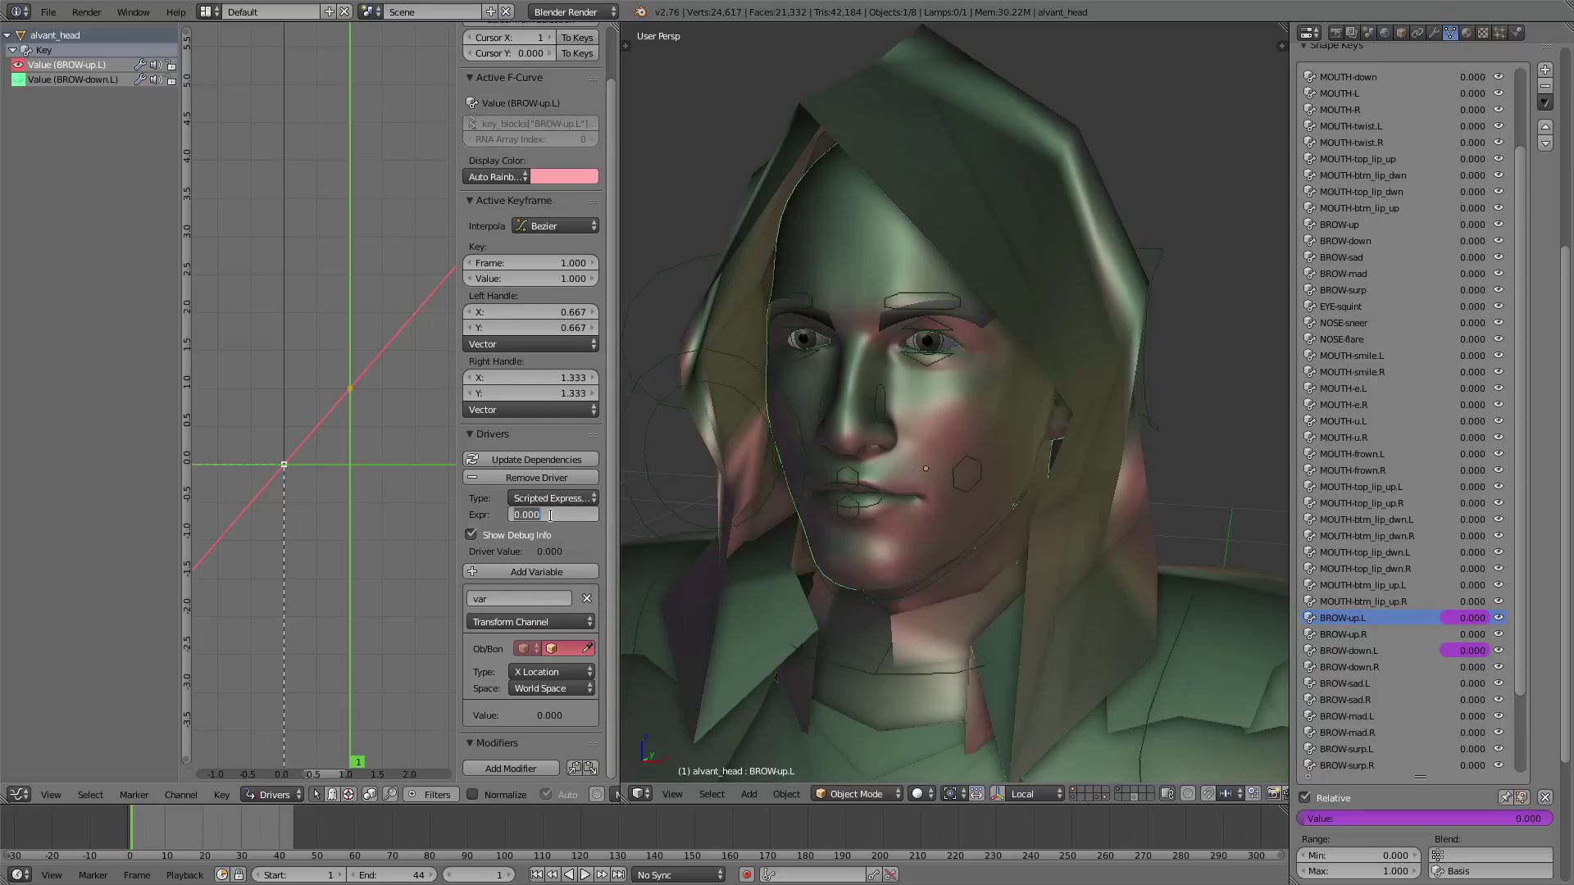
type("1")
key("Return")
left_click(551, 515)
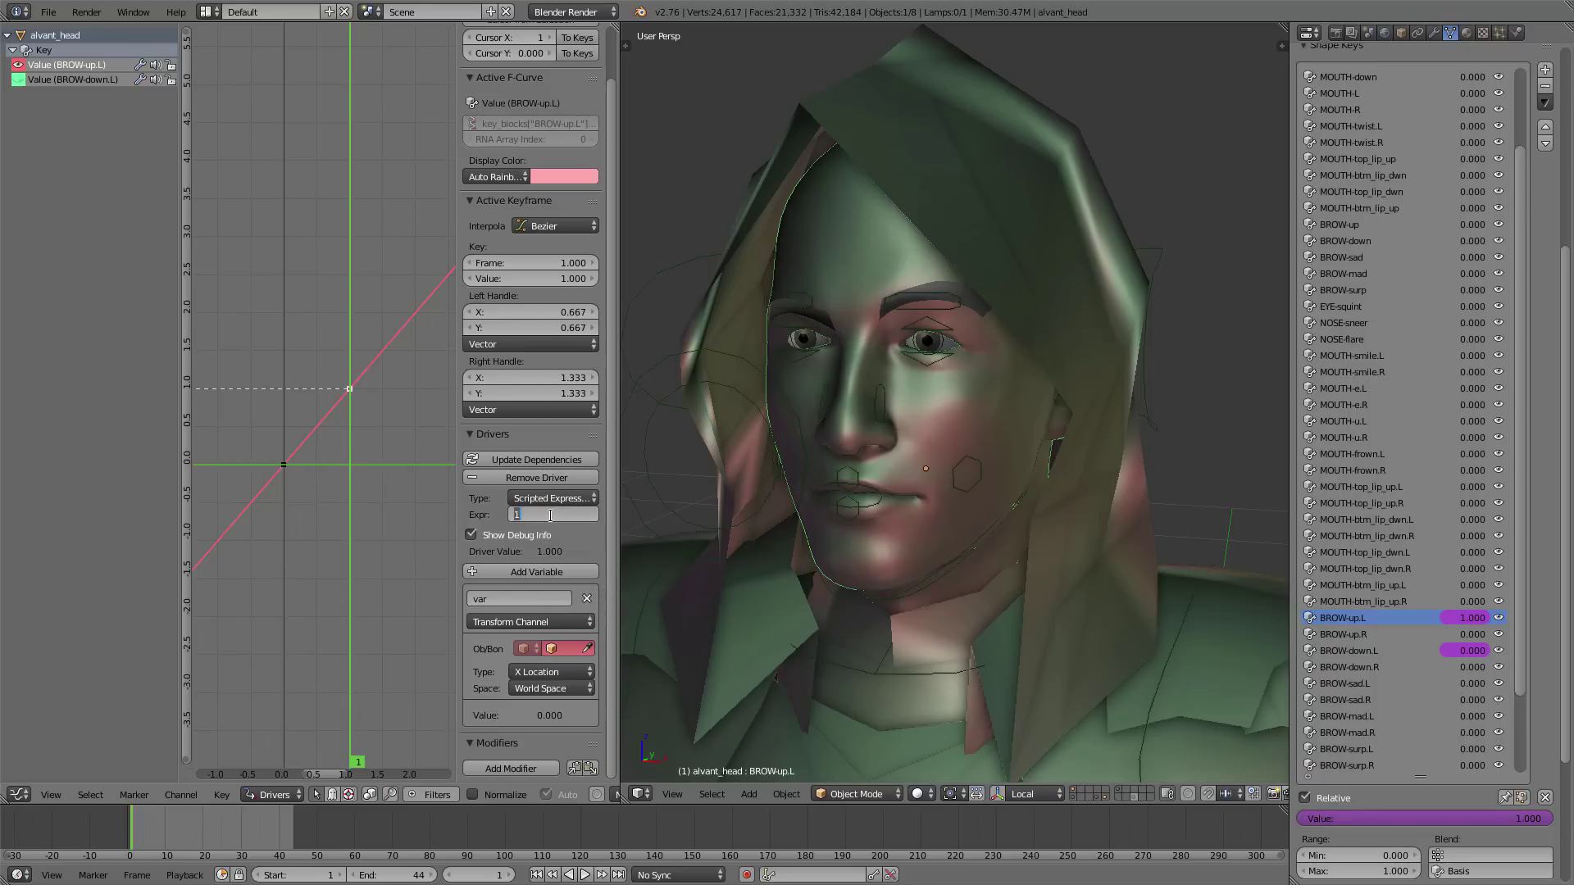
type(".5")
key("Return")
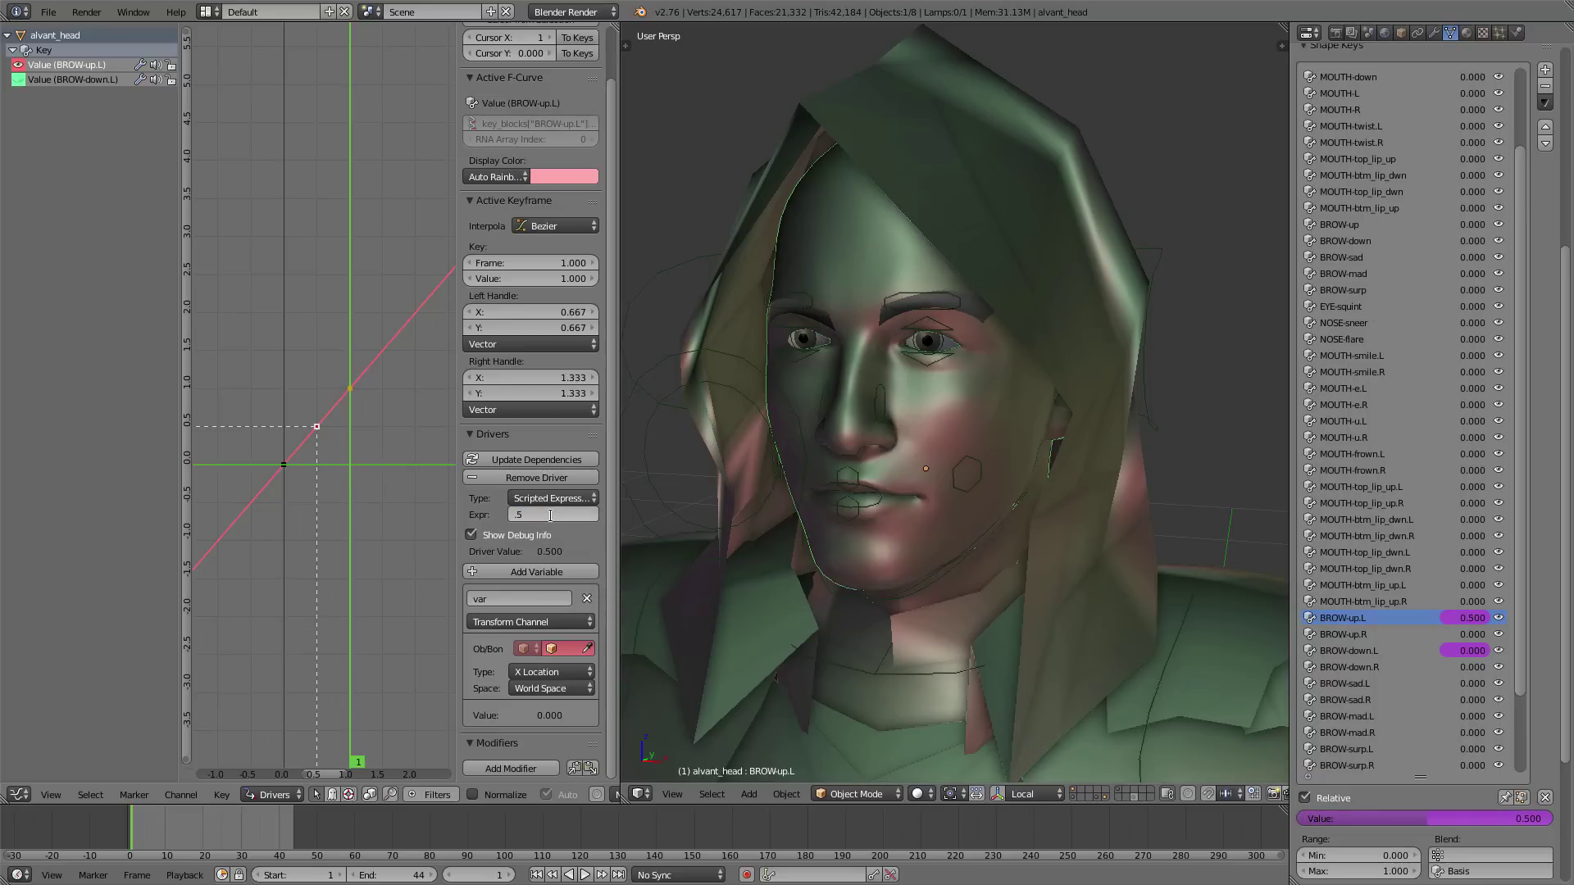
left_click(551, 515)
type("0")
key("Return")
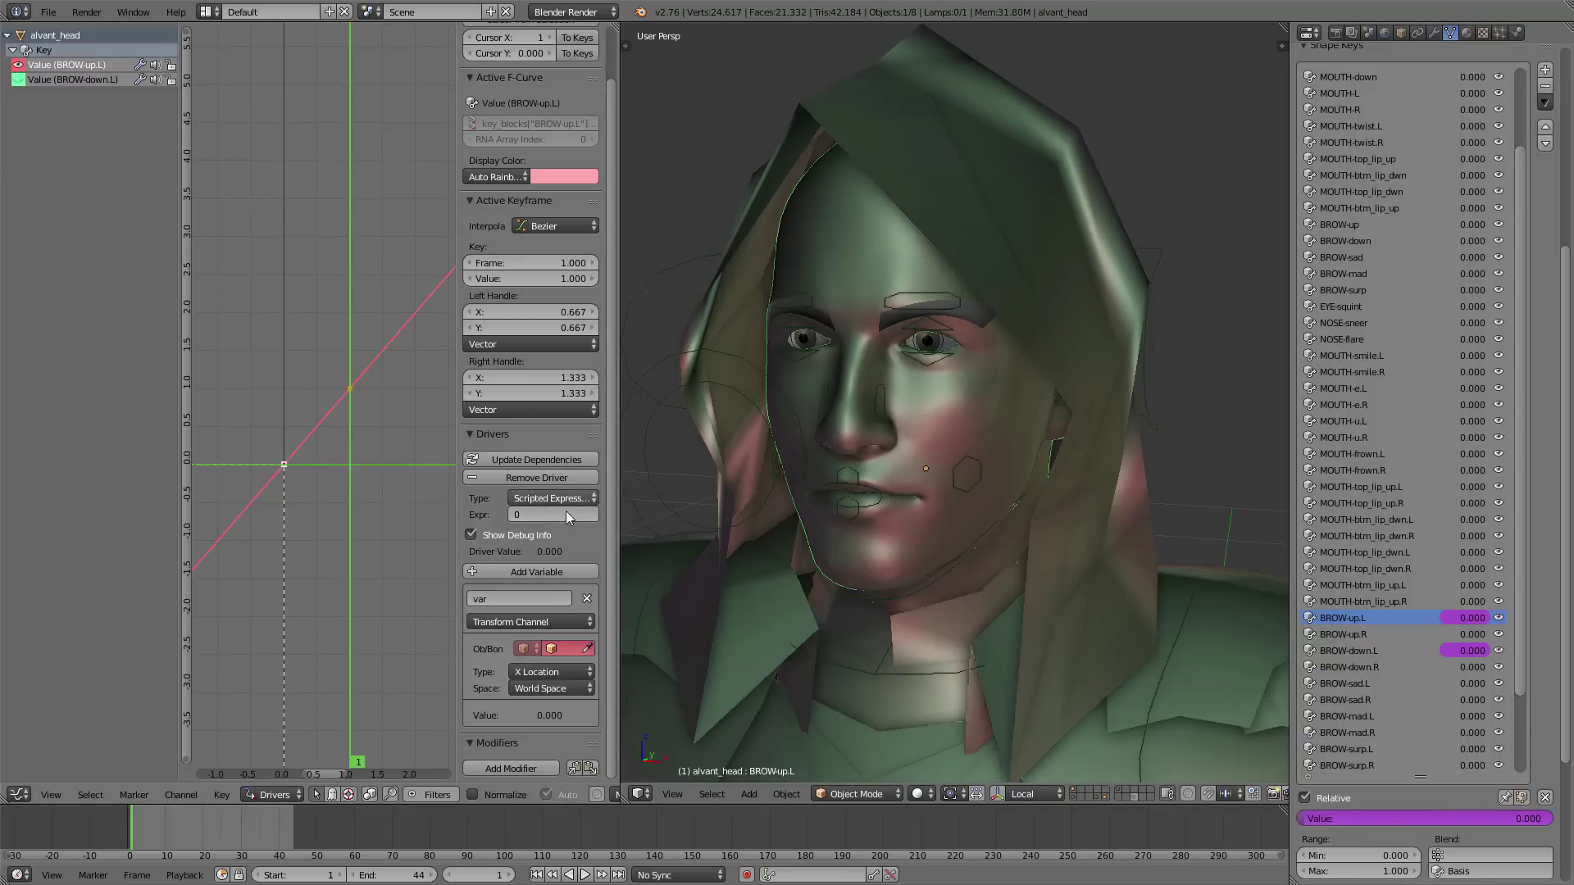
- Set the BROW-up.L driver's type to Averaged Value
left_click(551, 499)
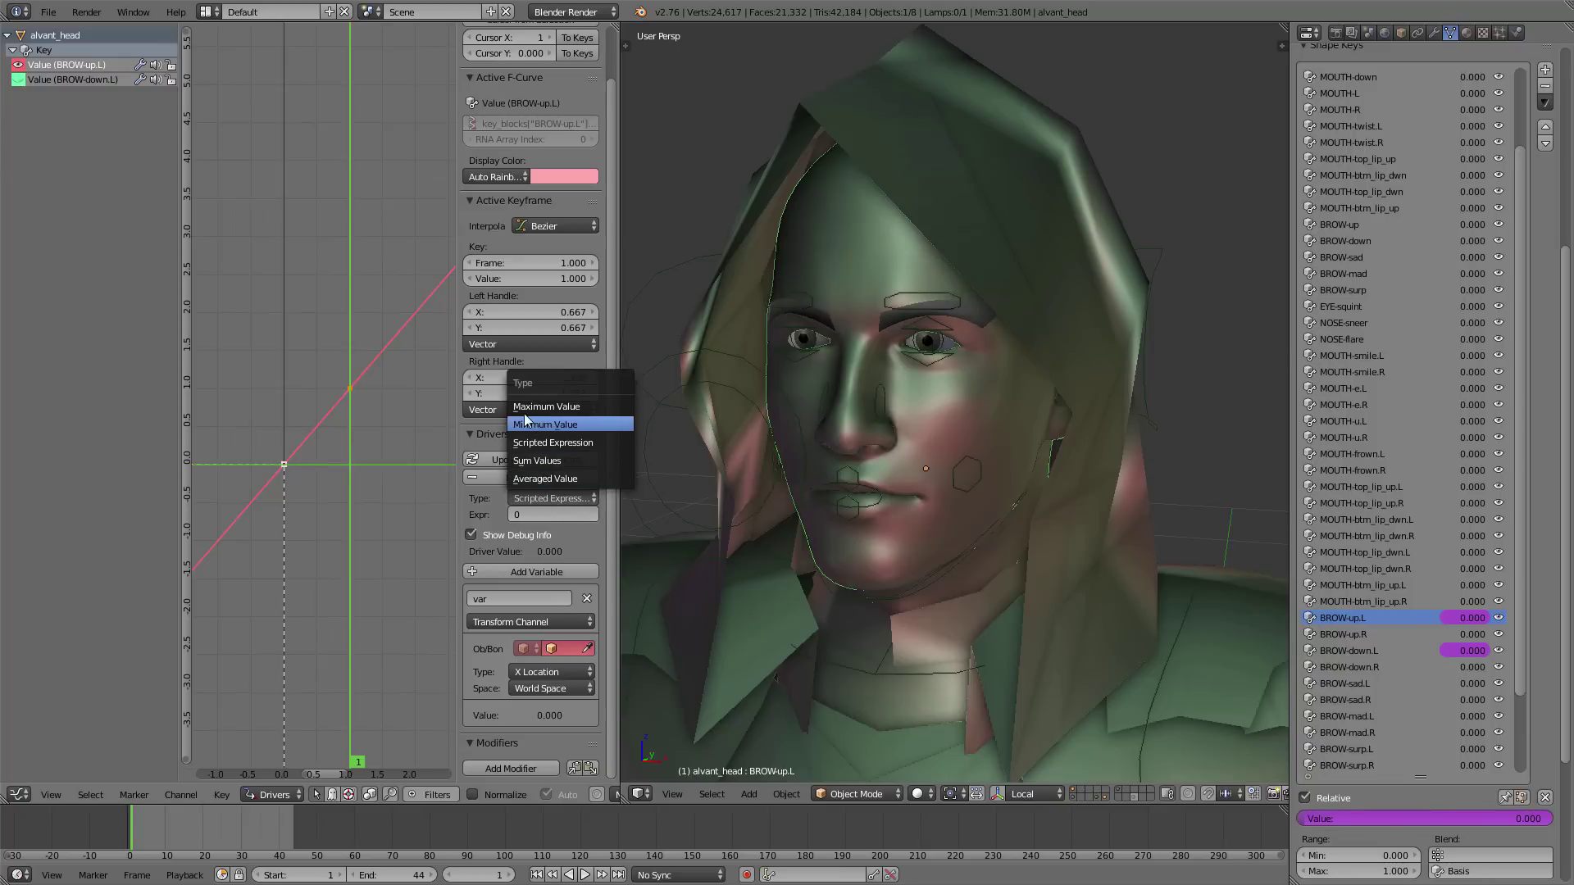
left_click(586, 482)
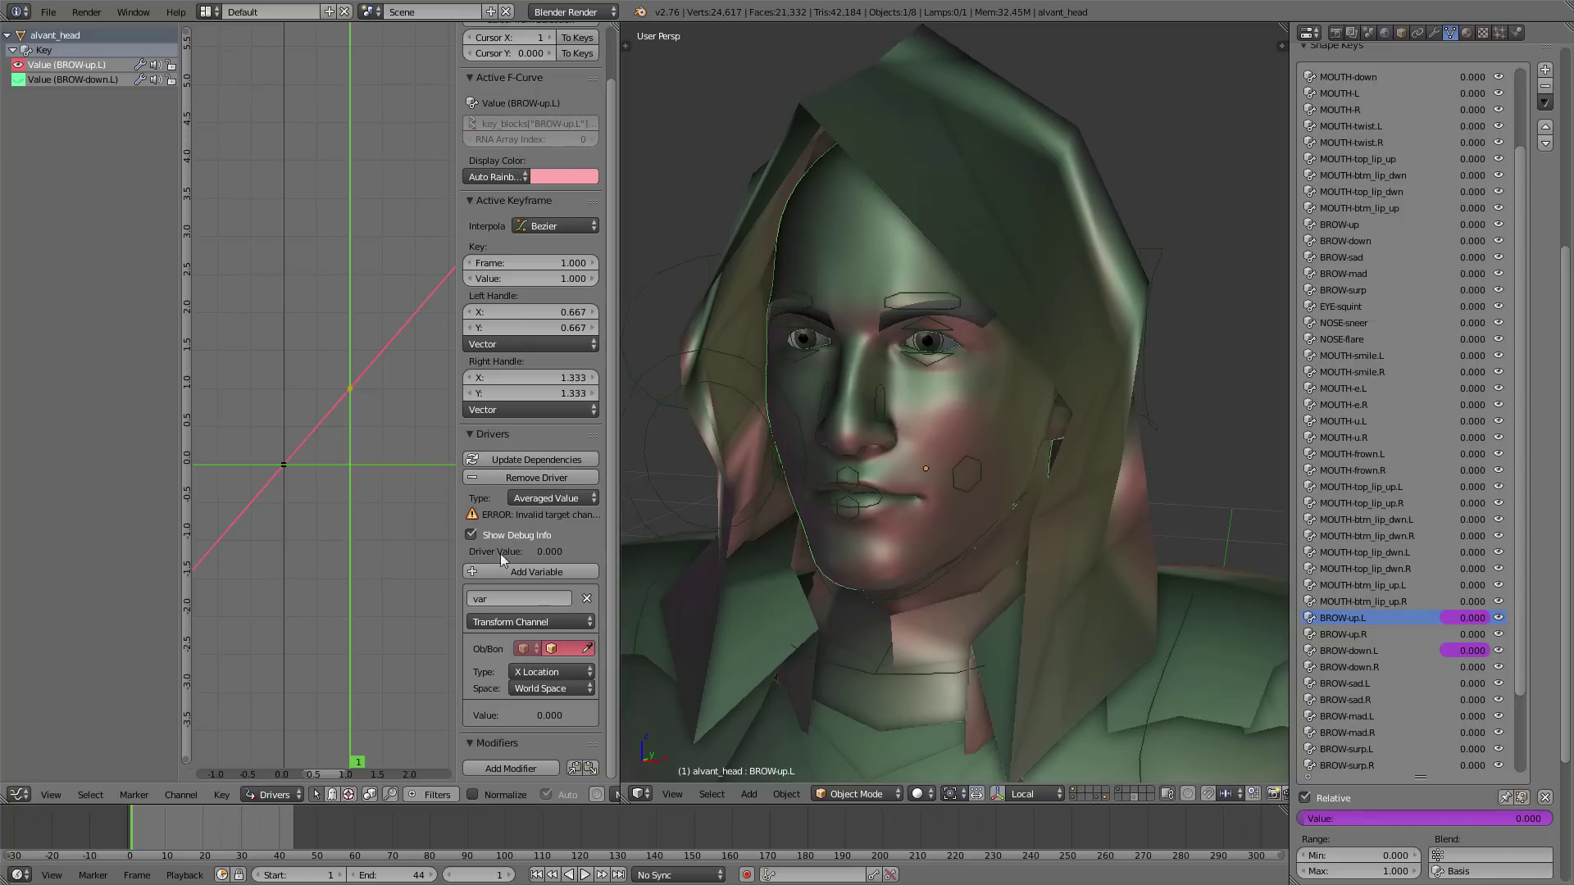
- Select the left eyebrow bone and examine its armature, bone name and transform properties
right_click(932, 292)
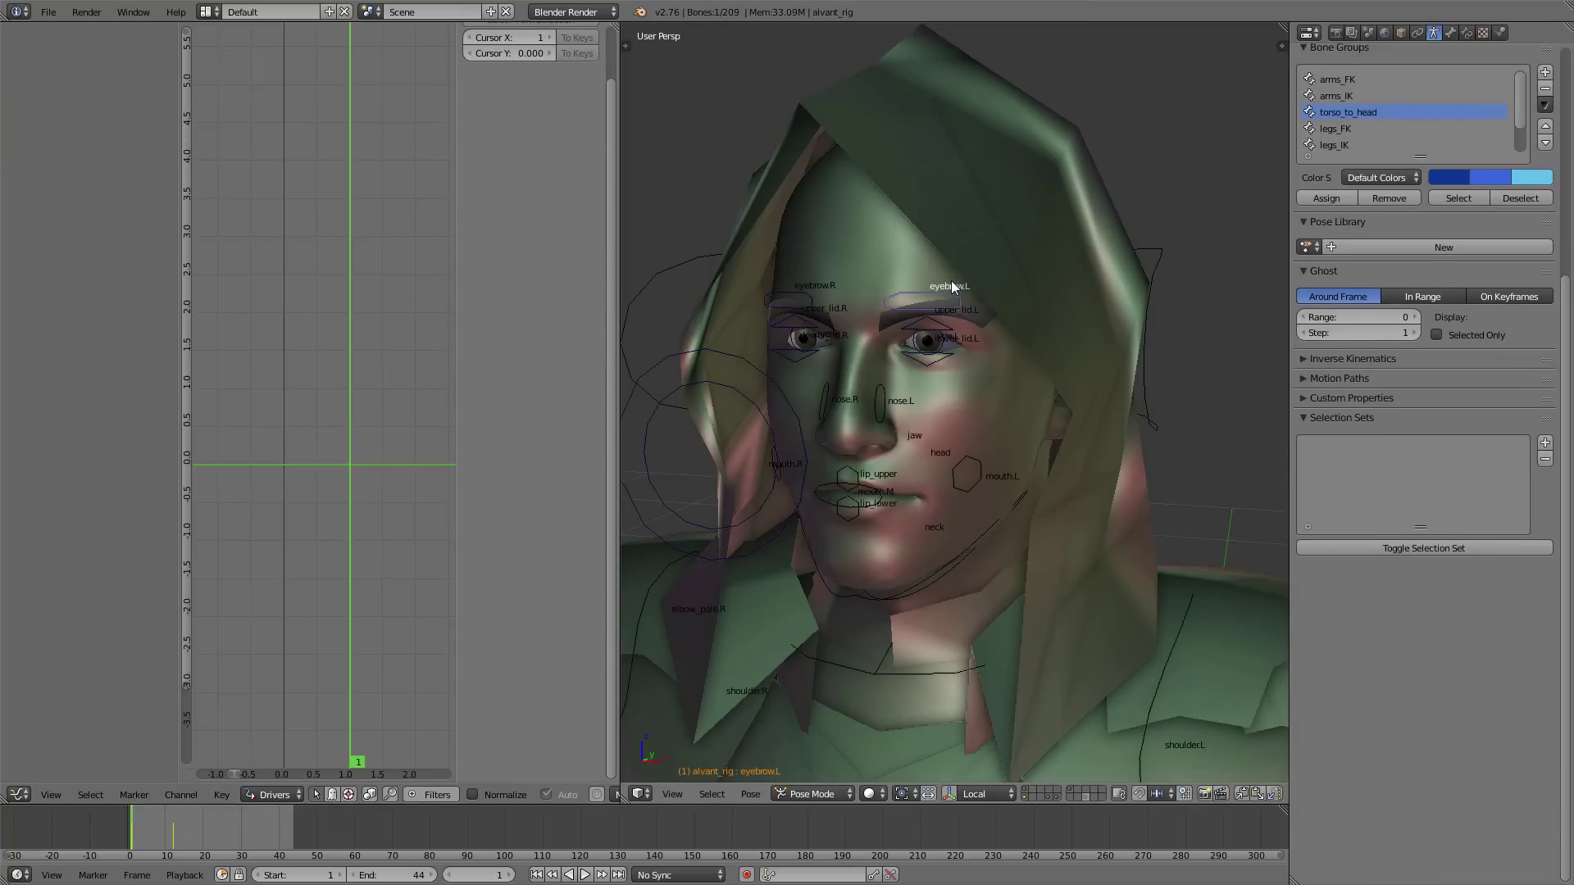
scroll(1507, 365, "up", 10)
key("n")
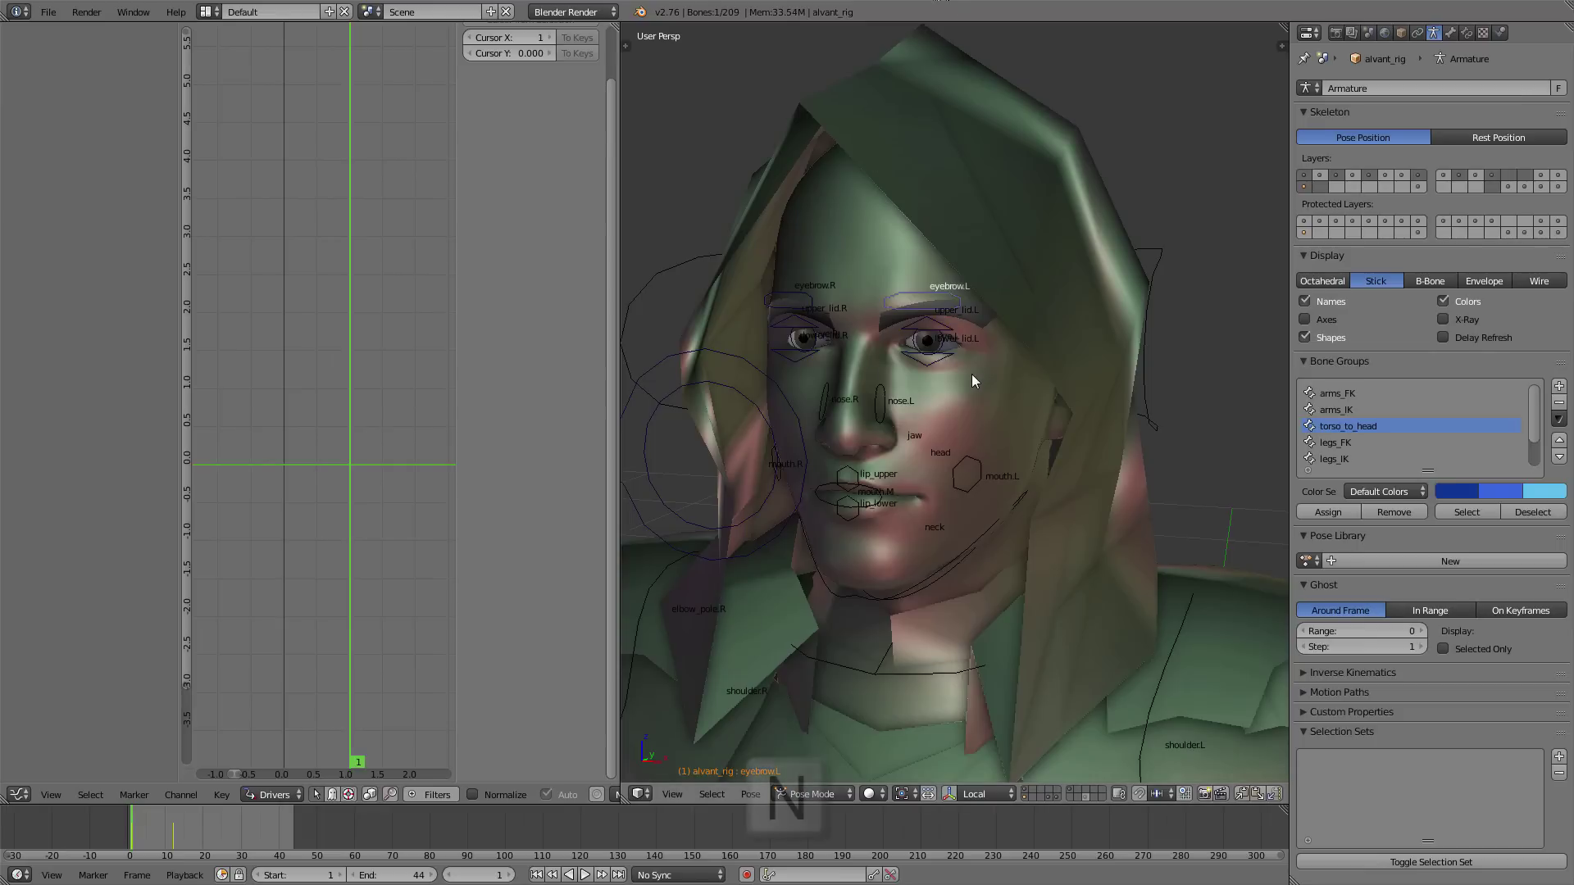
key("n")
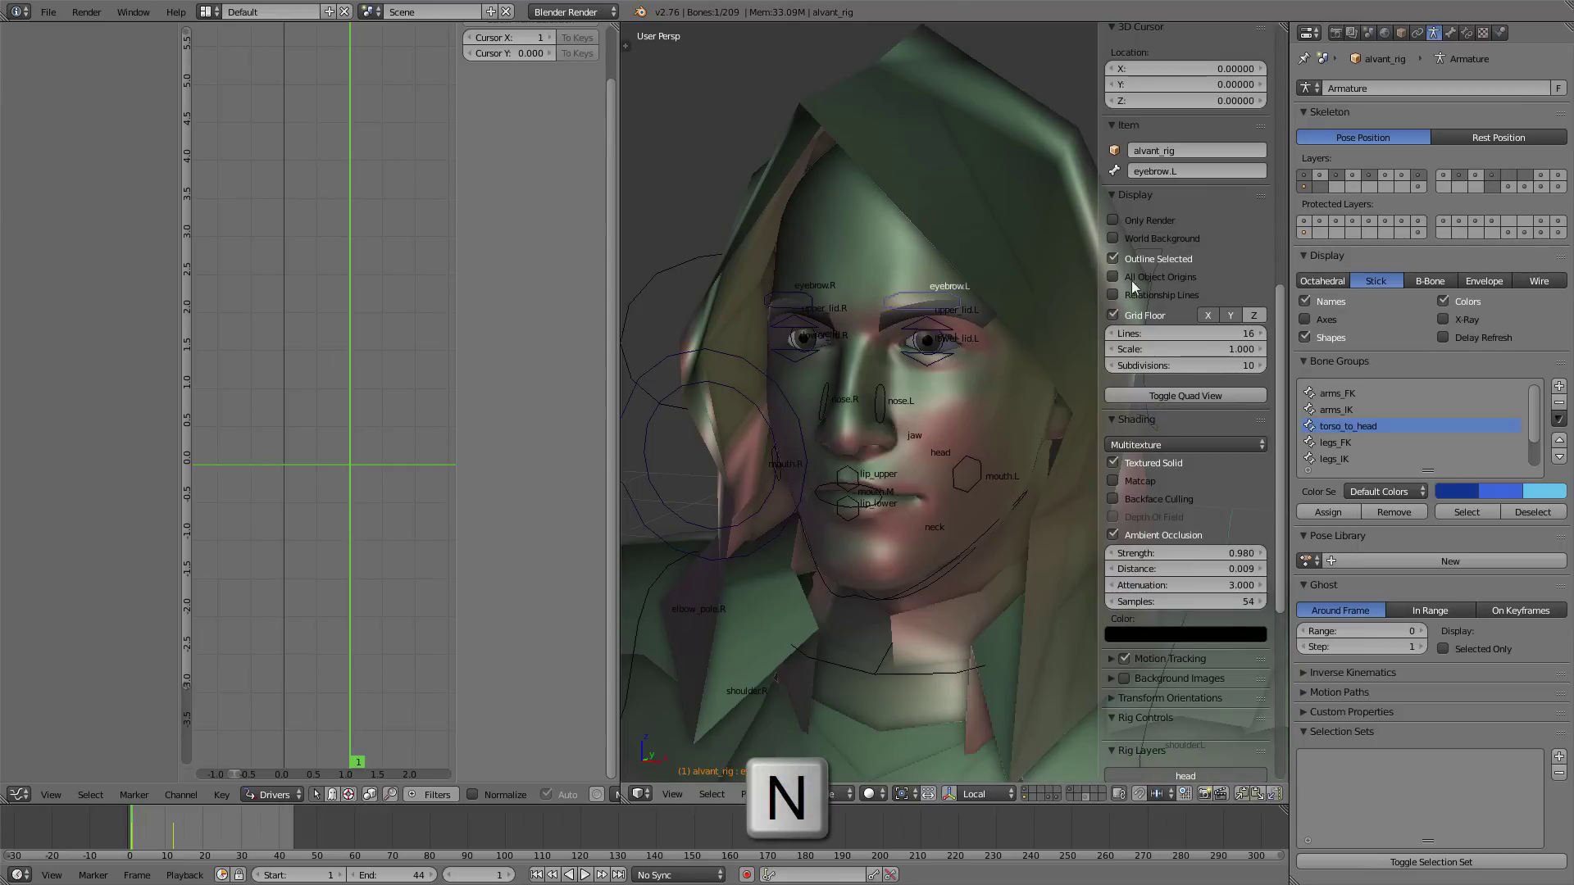
scroll(1135, 285, "up", 10)
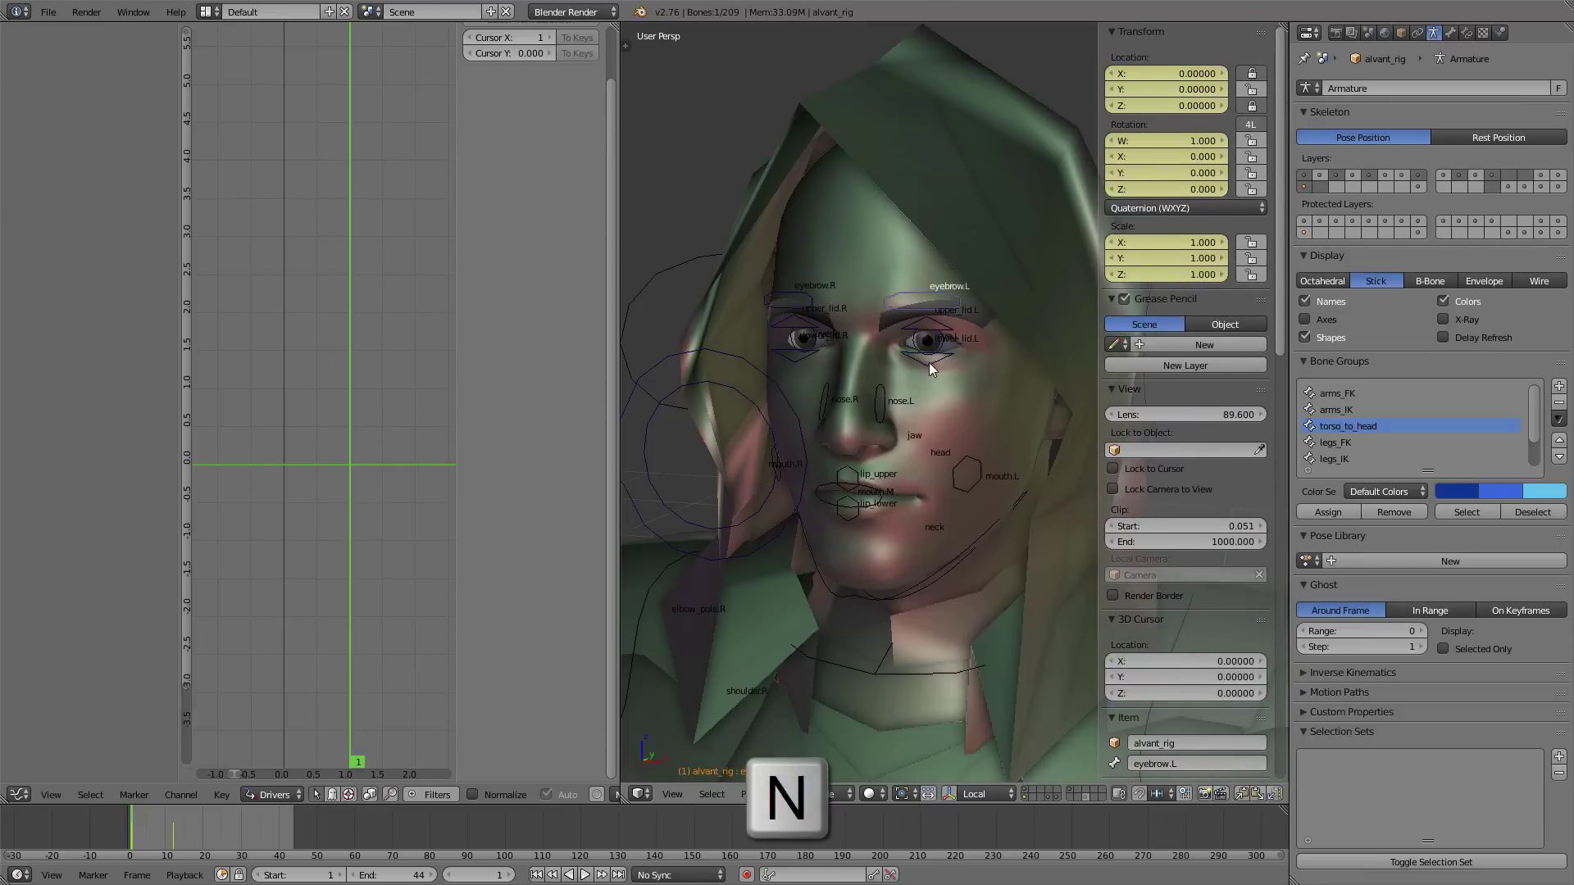
right_click(853, 232)
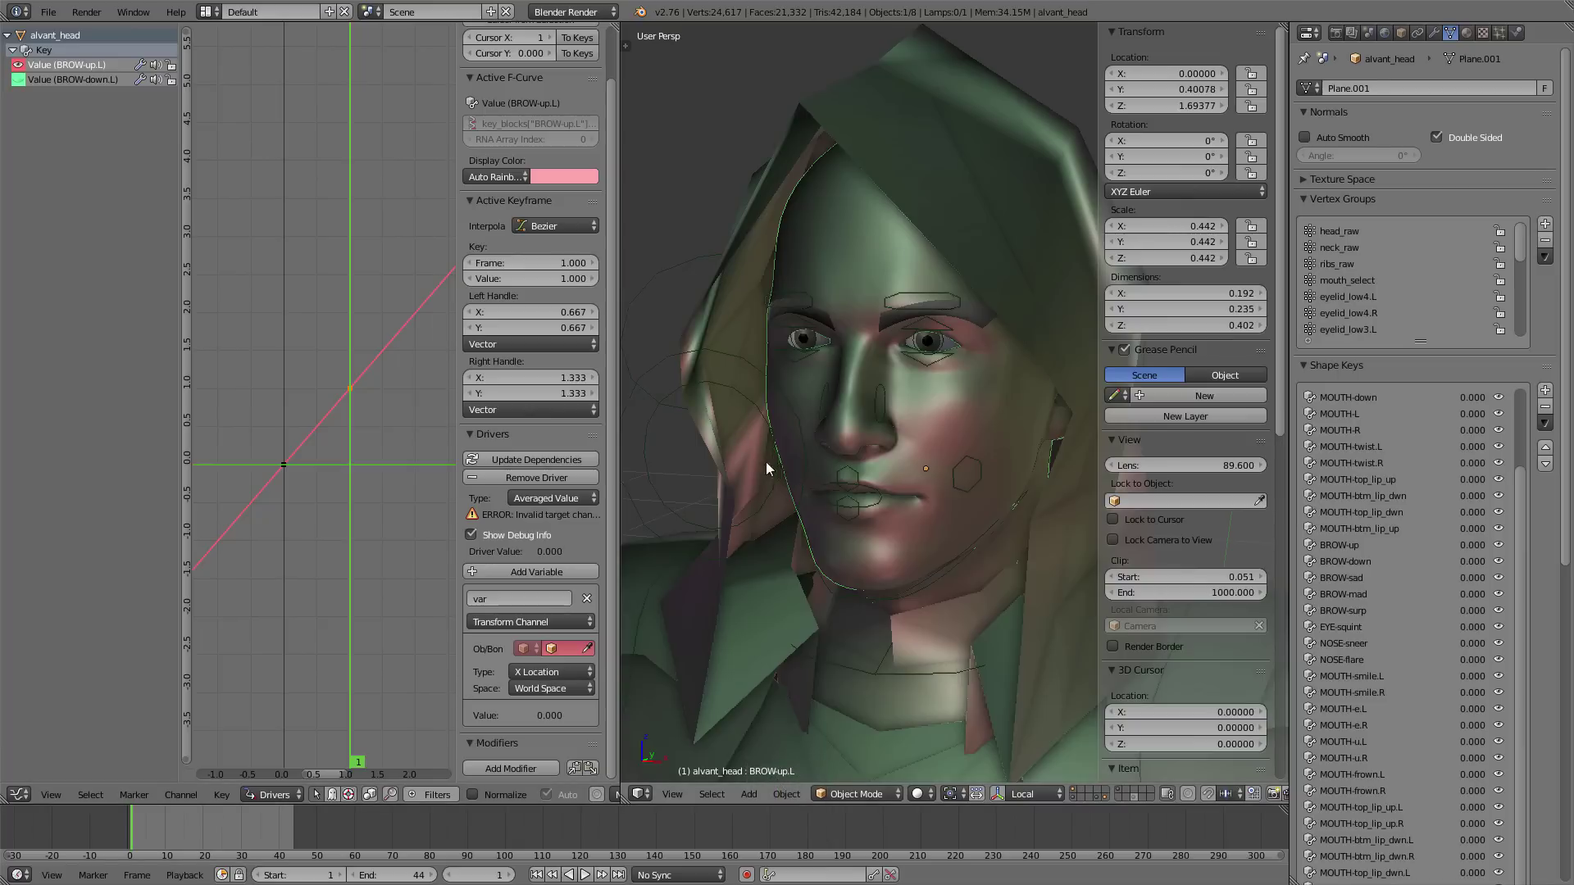
right_click(799, 409)
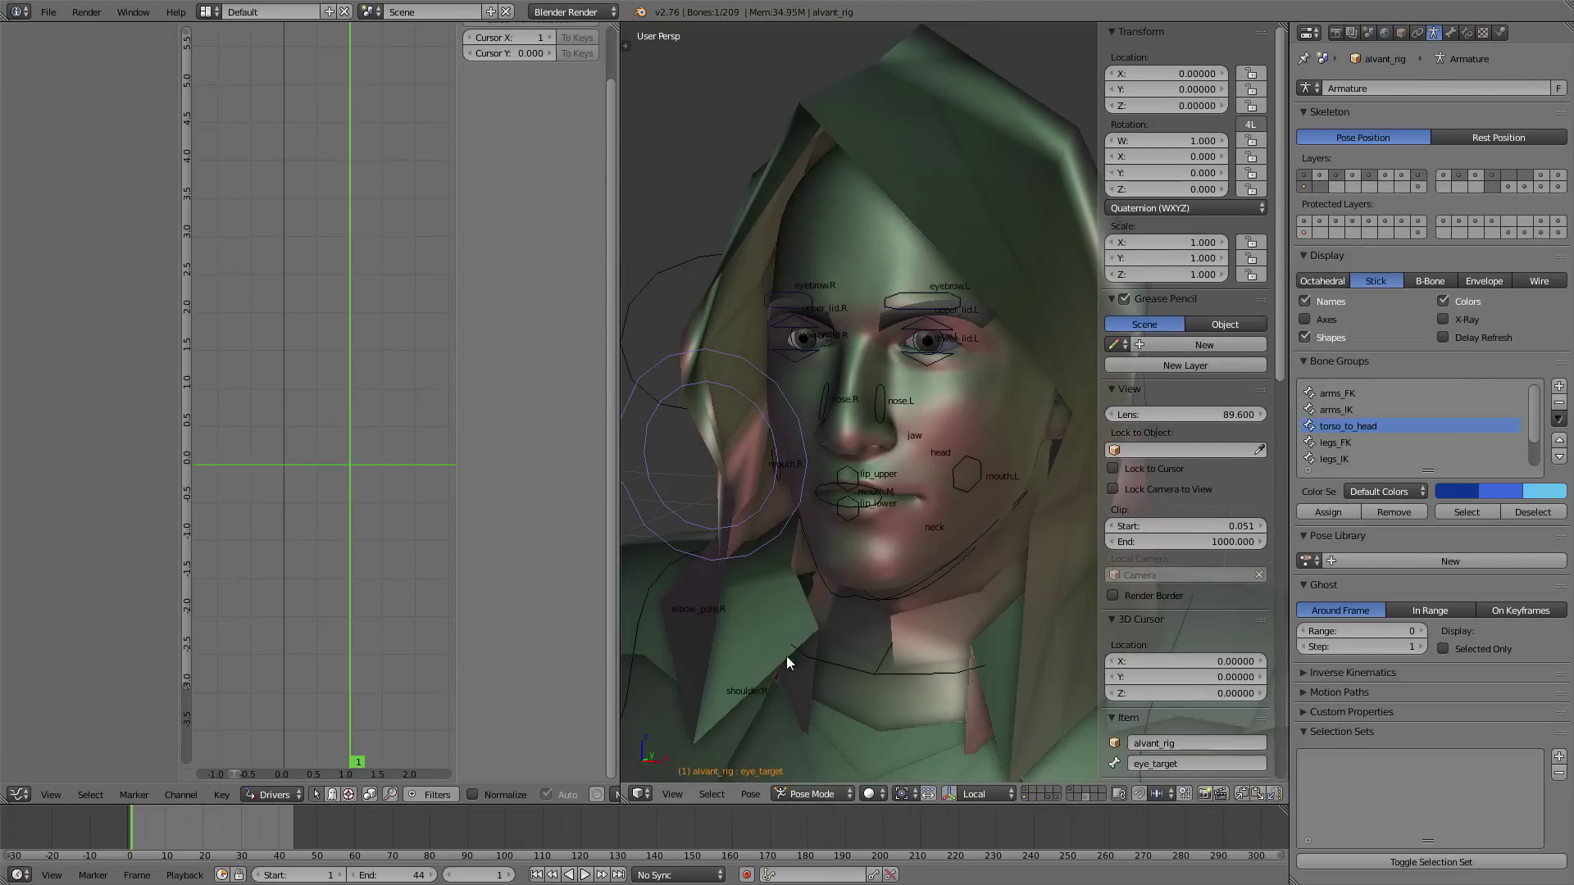
right_click(895, 311)
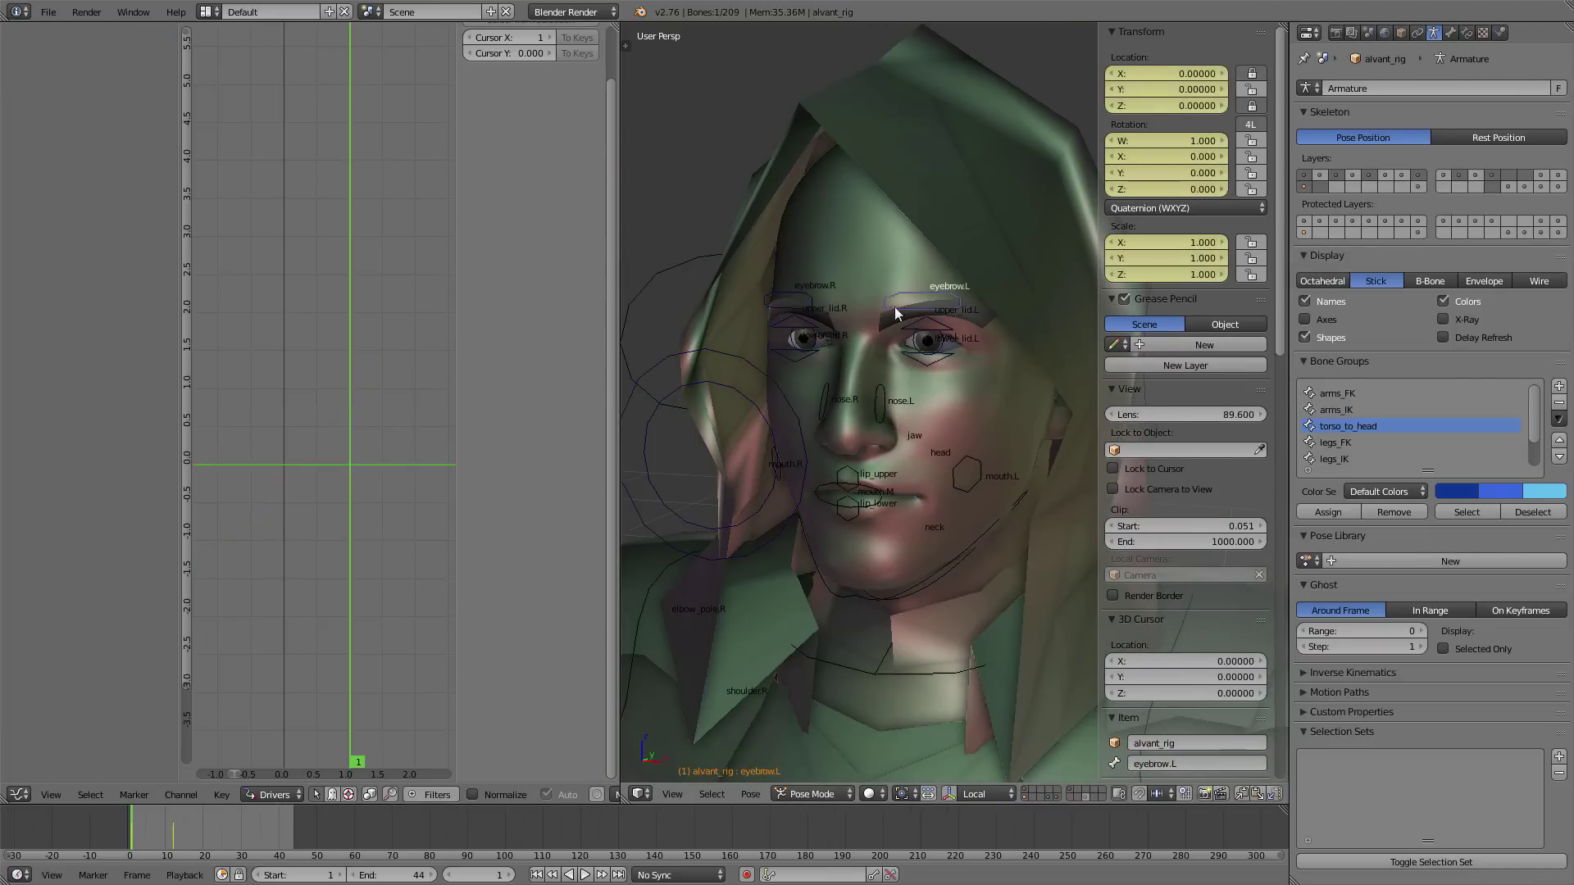
- Reselect the head mesh and set alvant_rig as the target object of the BROW-up.L driver variable
right_click(847, 214)
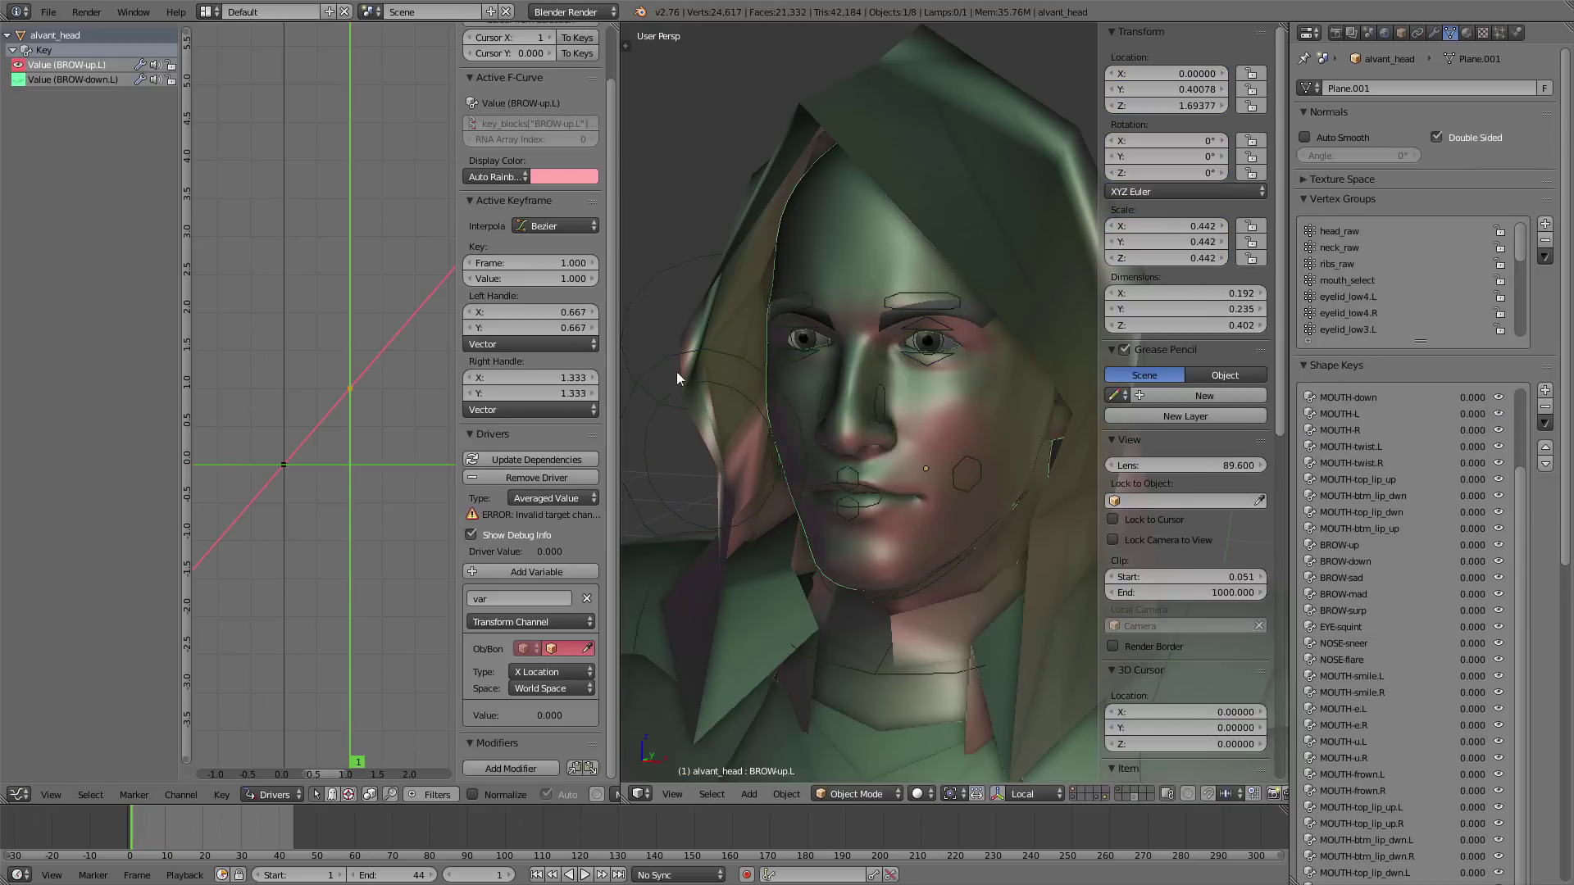
left_click(565, 648)
type("alv")
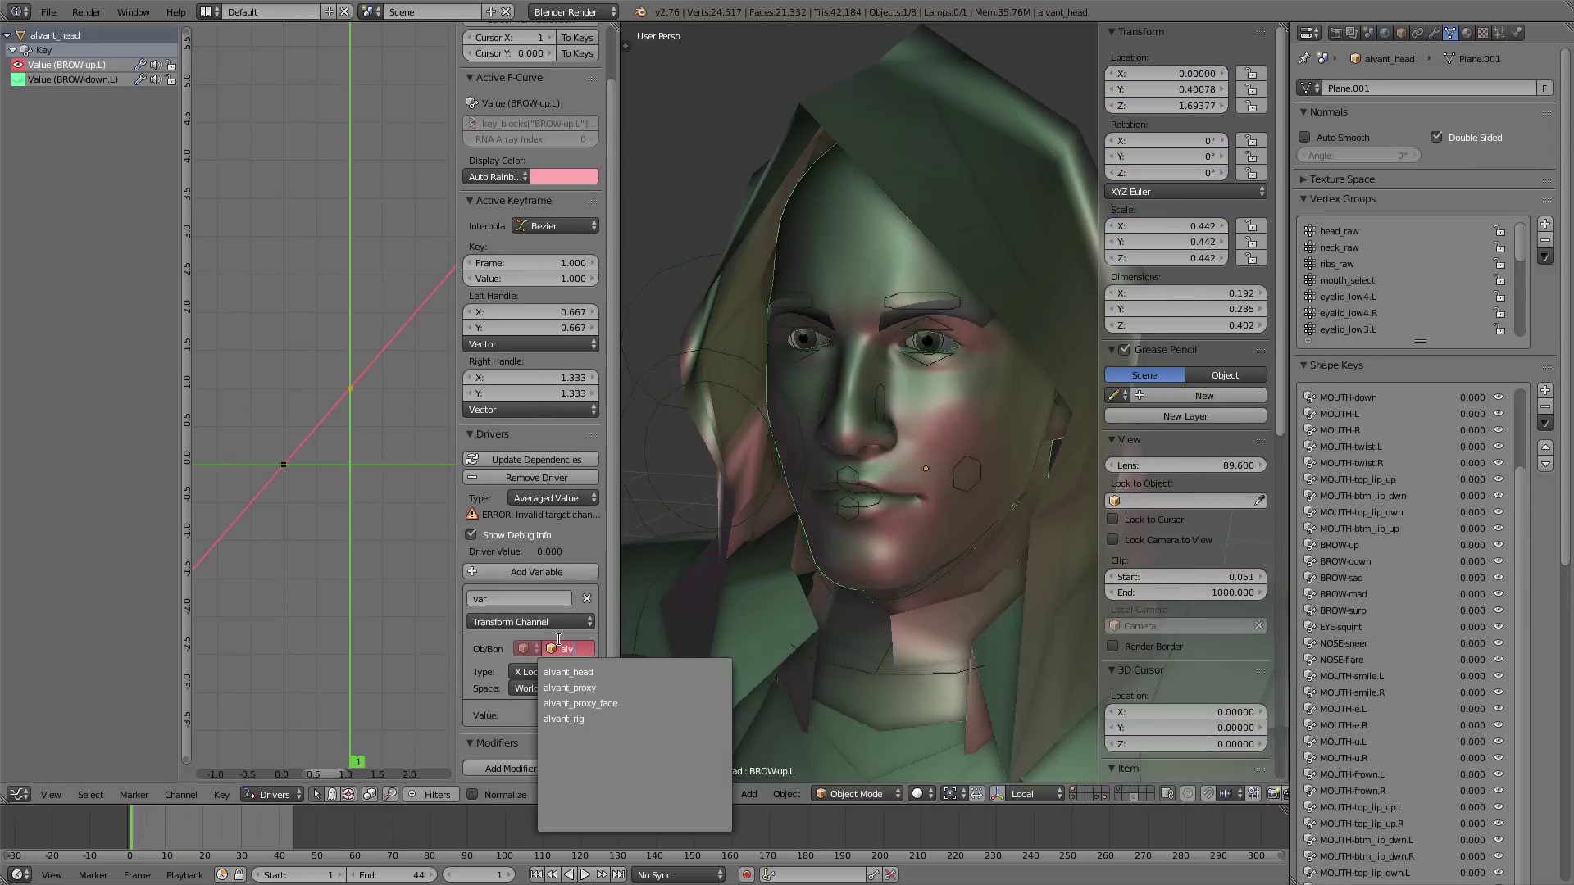
left_click(584, 718)
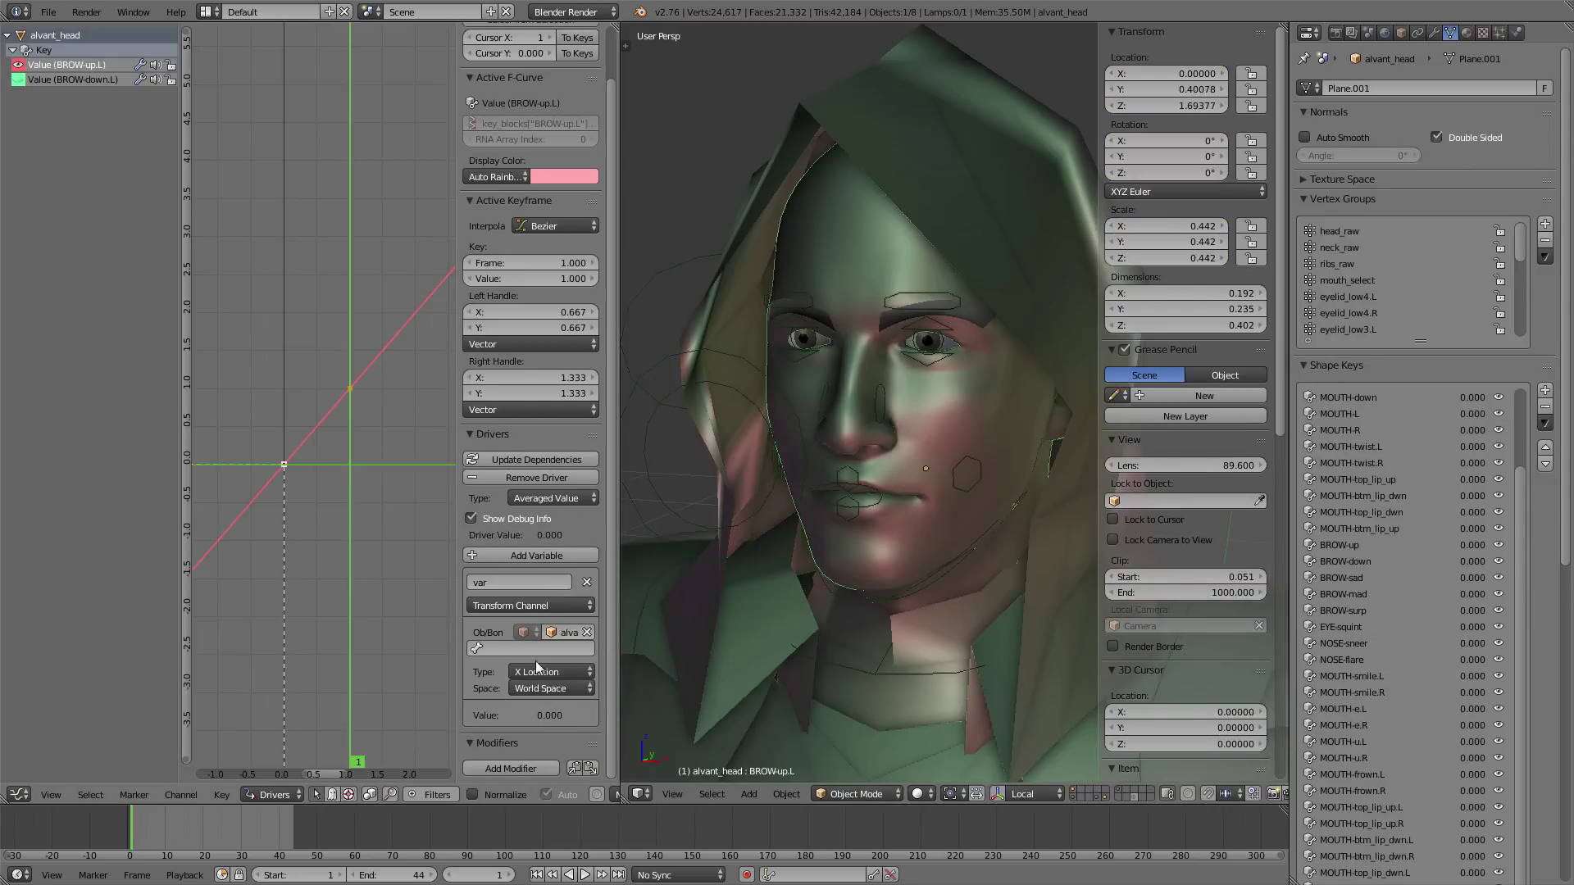
- Check the left eyebrow control's name and set eyebrow.L as the driver variable's target bone
right_click(942, 302)
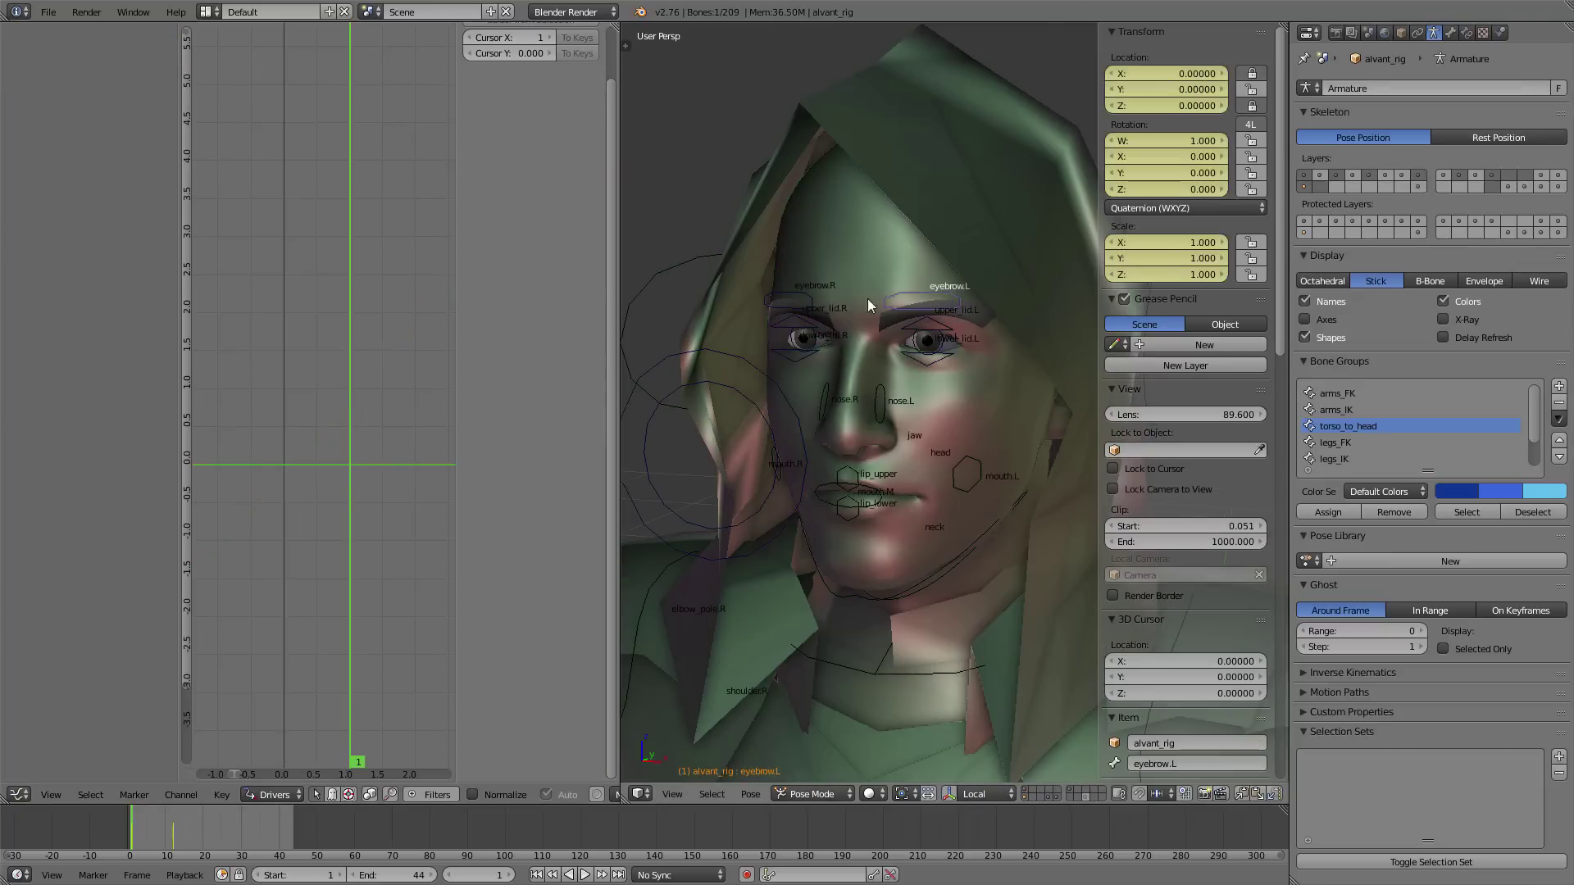
right_click(860, 228)
left_click(520, 648)
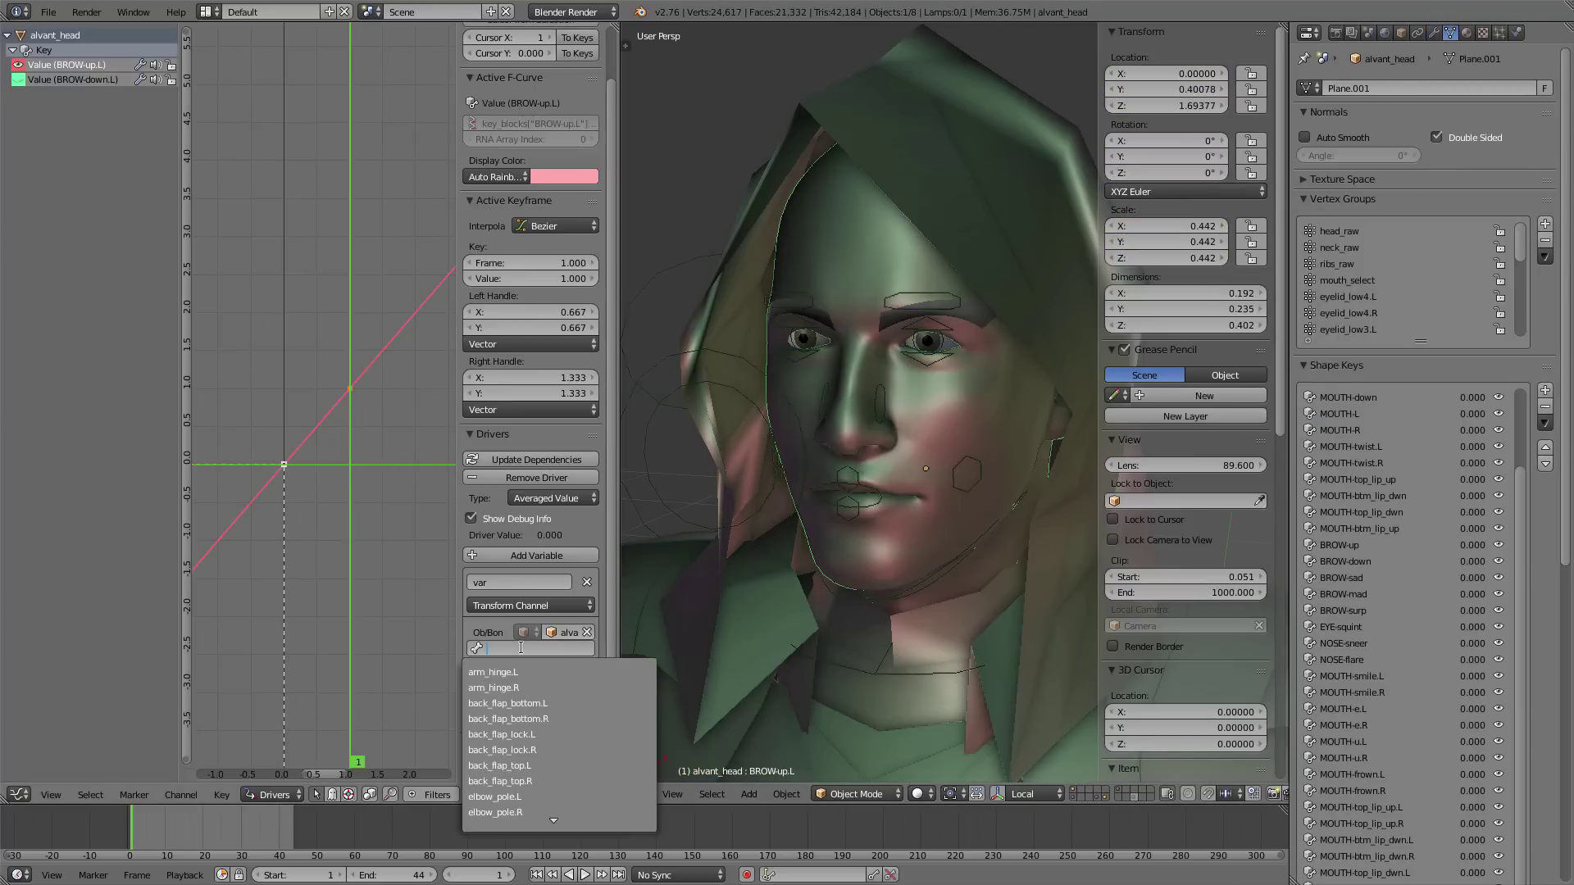
type("eyebr")
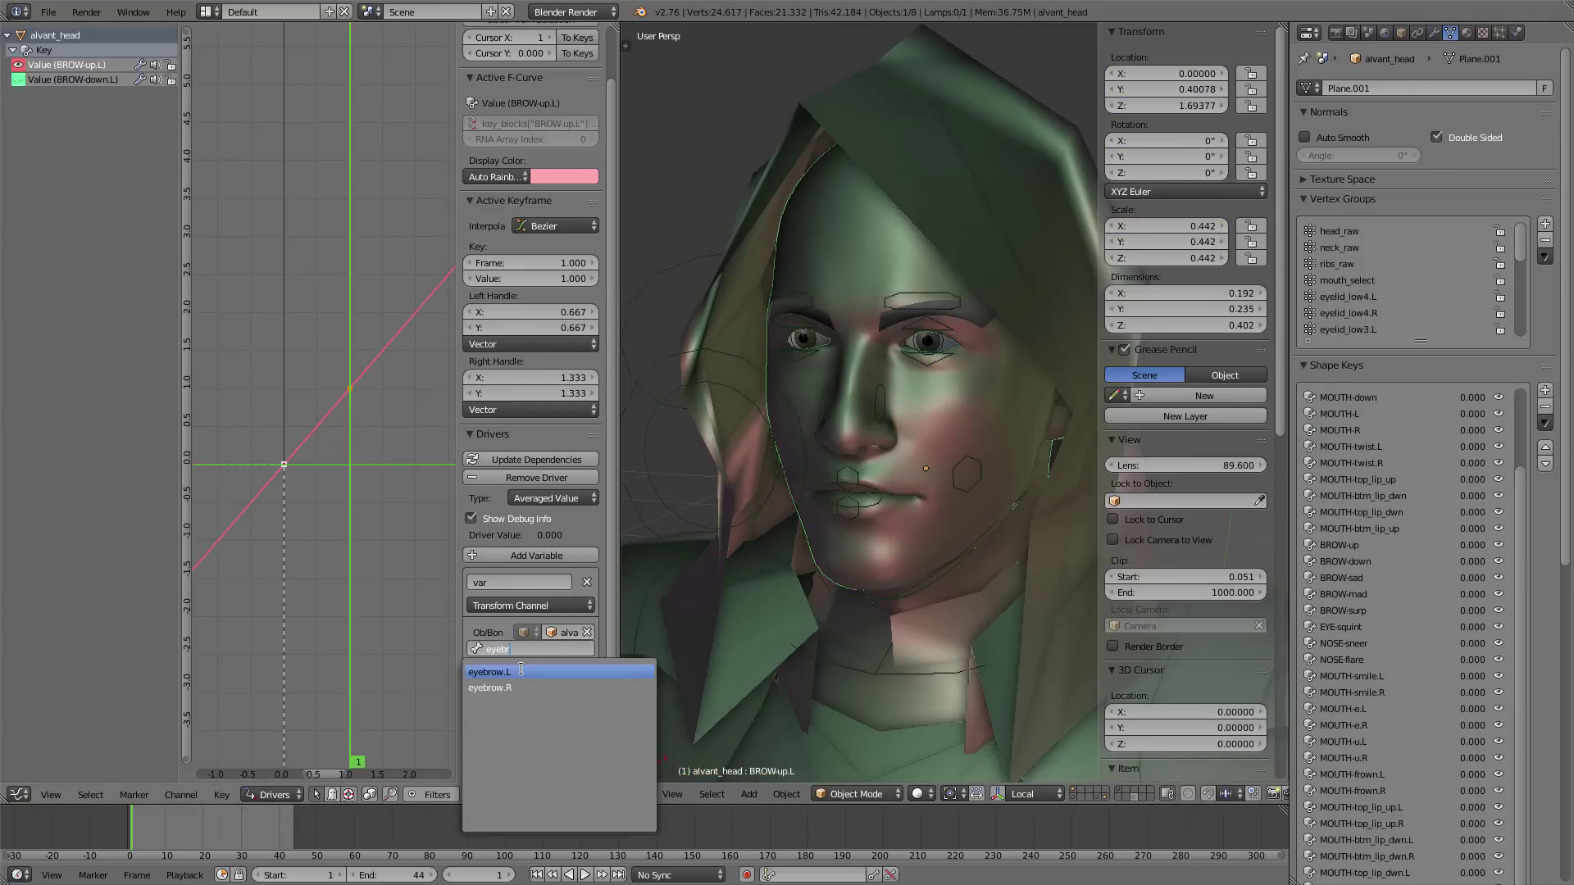
left_click(519, 673)
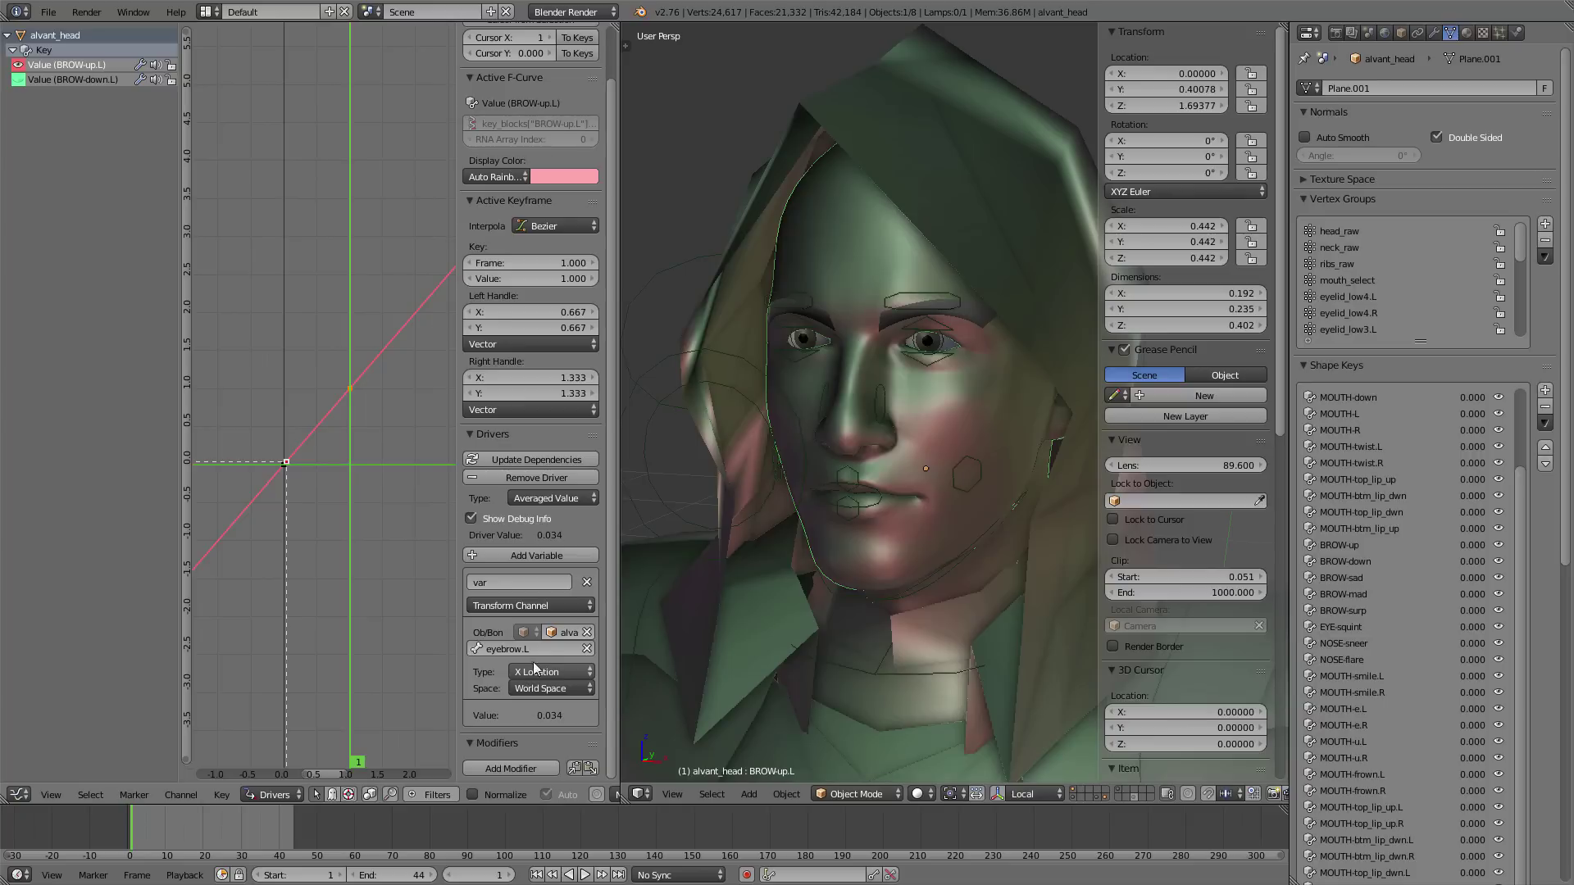
- Try moving the left eyebrow bone upward to compare its location axes, and reselect the head mesh
right_click(933, 297)
key("g")
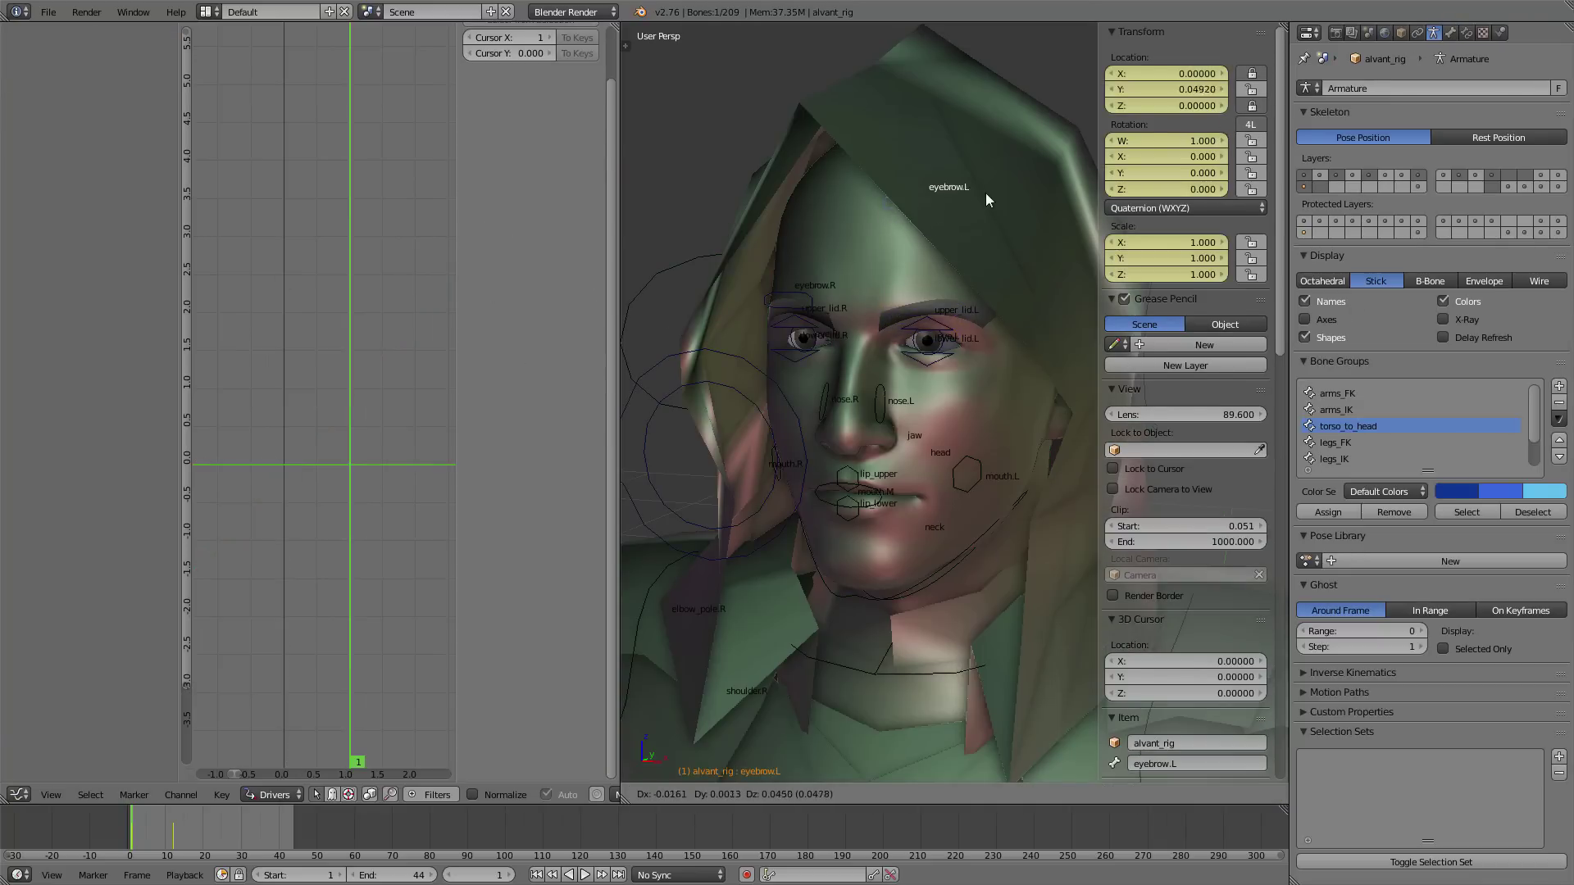
right_click(858, 233)
right_click(858, 232)
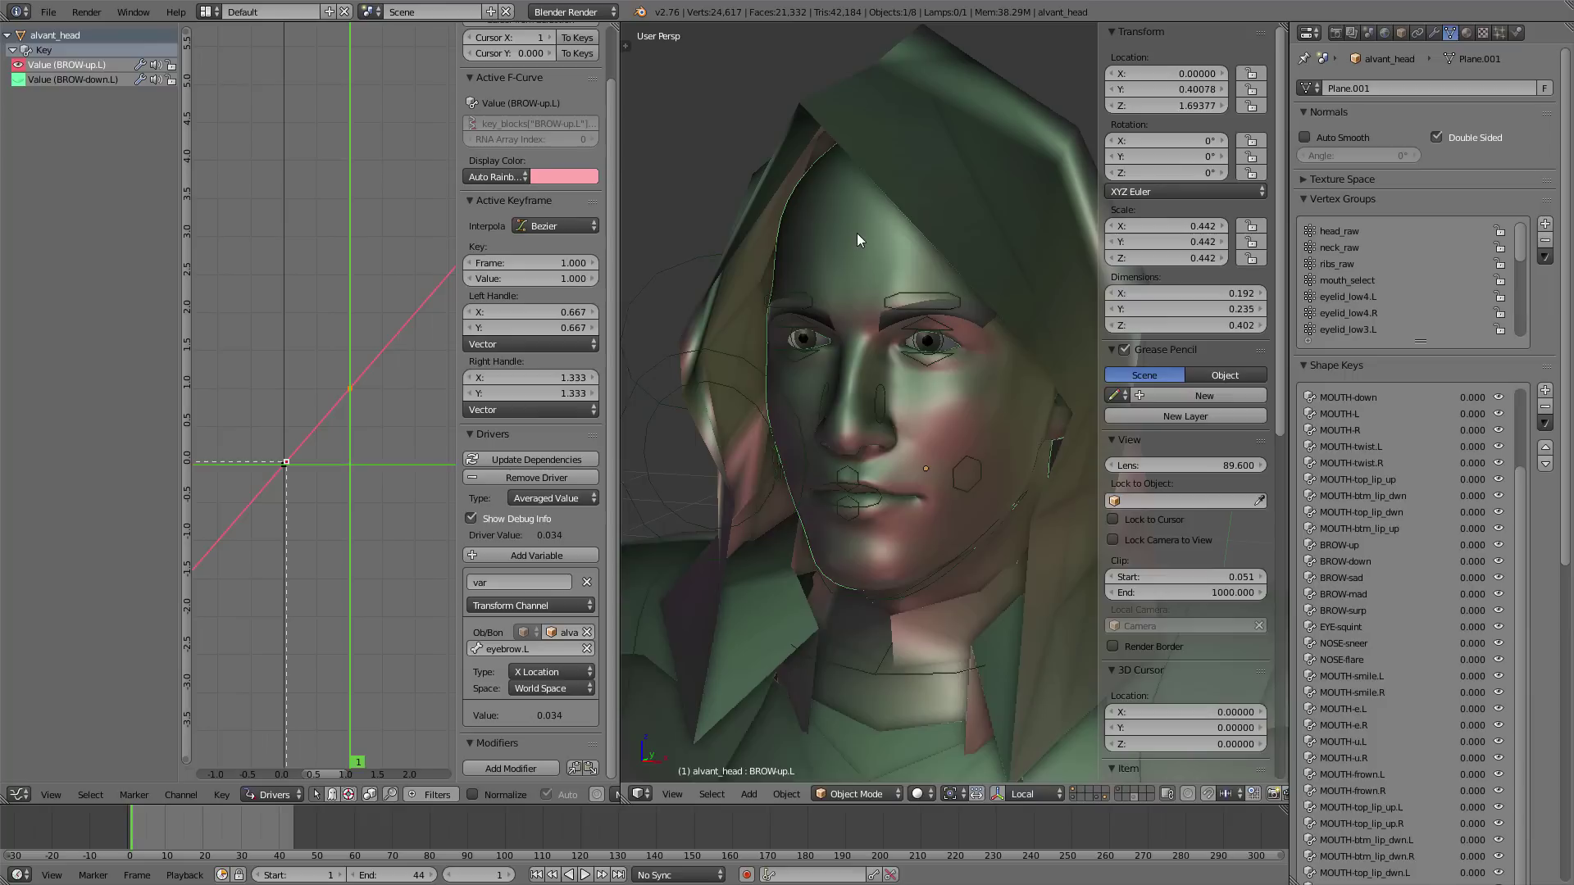
- Set the BROW-up.L driver variable's transform space to Local Space and look through its transform channel types
left_click(562, 689)
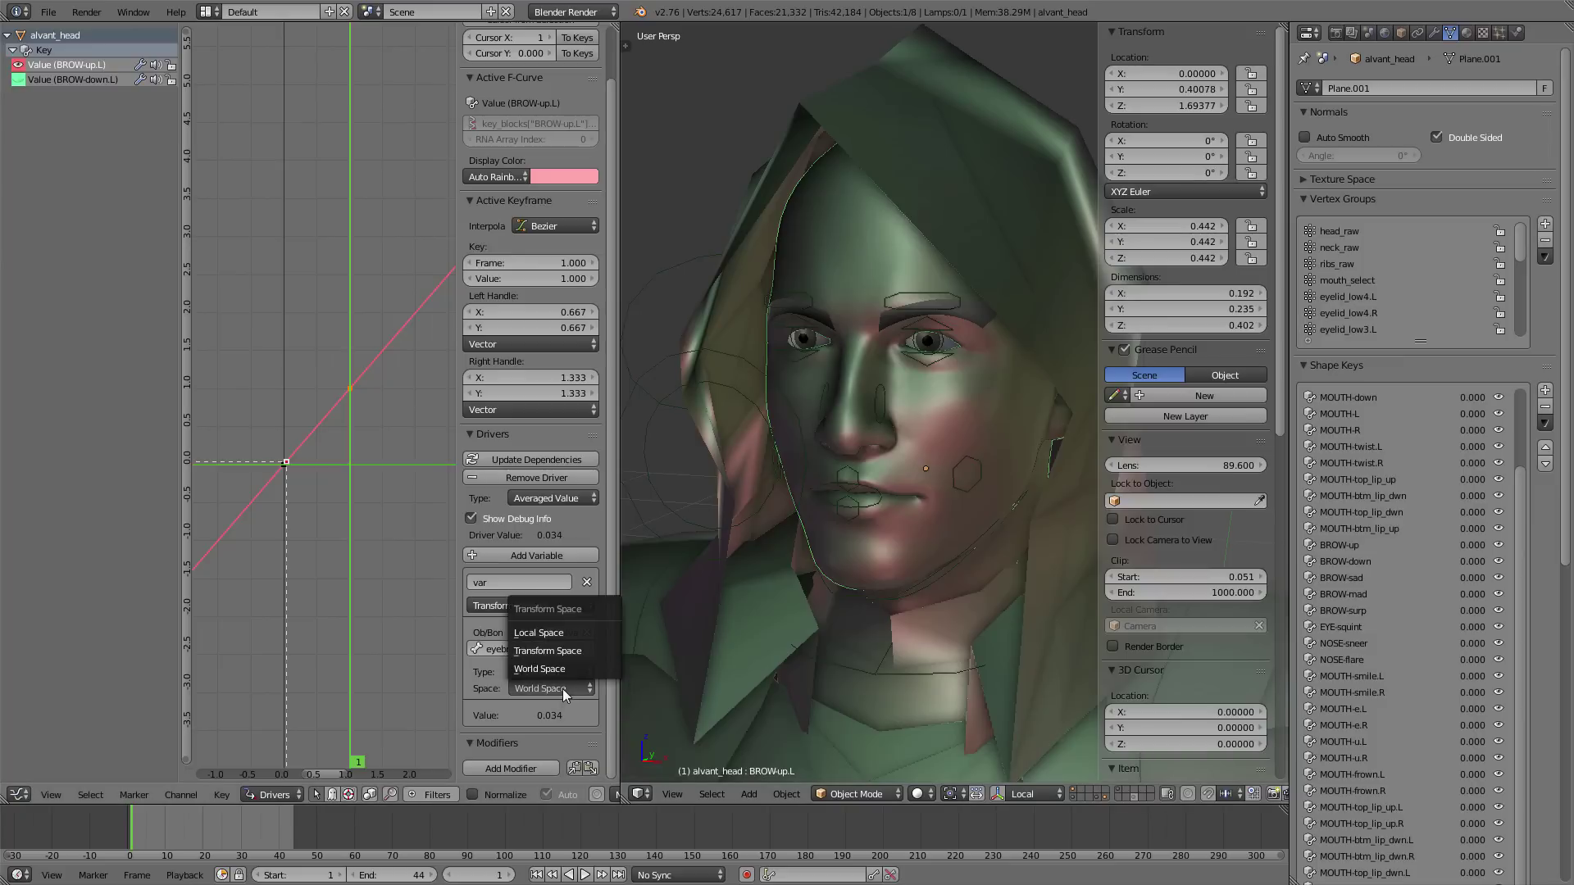
left_click(551, 636)
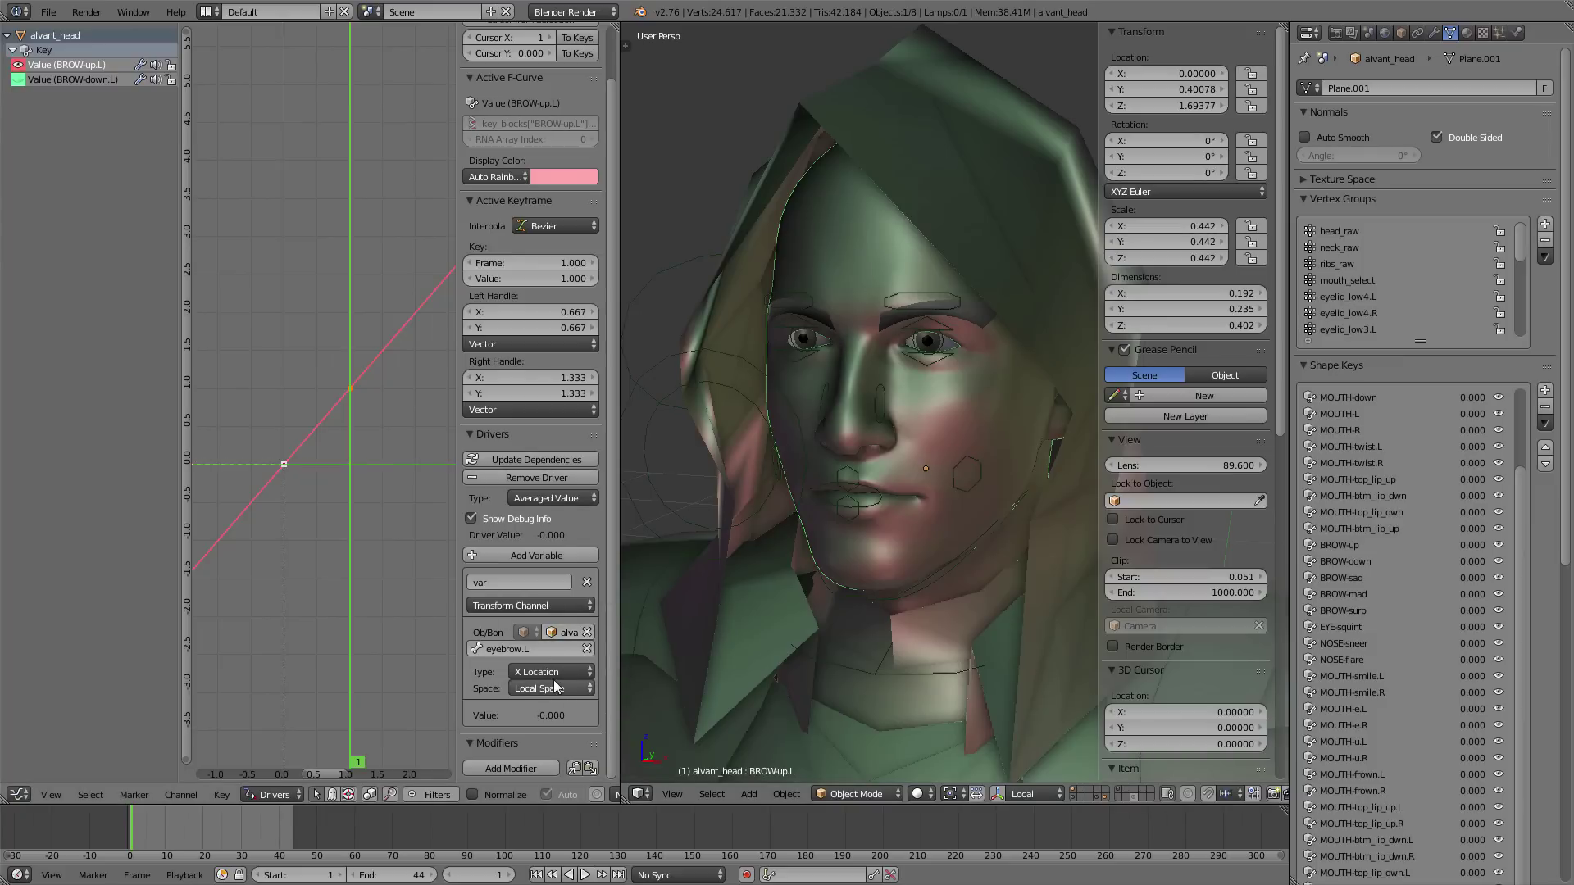
left_click(533, 672)
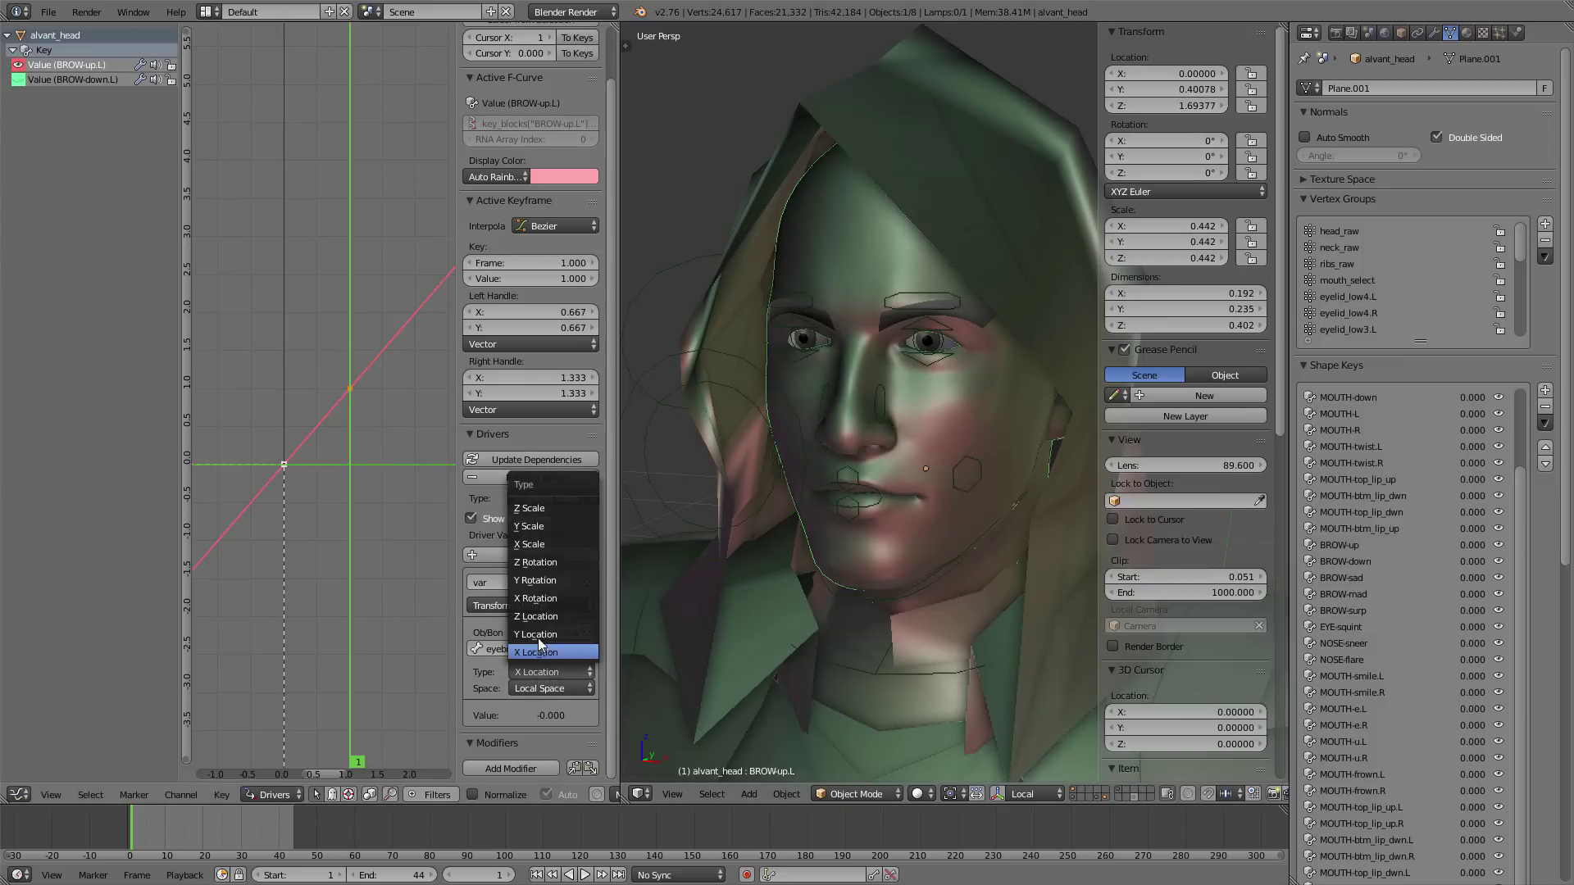
left_click(537, 636)
- Try moving the eyebrow.L bone upward to identify its vertical local axis, and reselect the head mesh
right_click(932, 290)
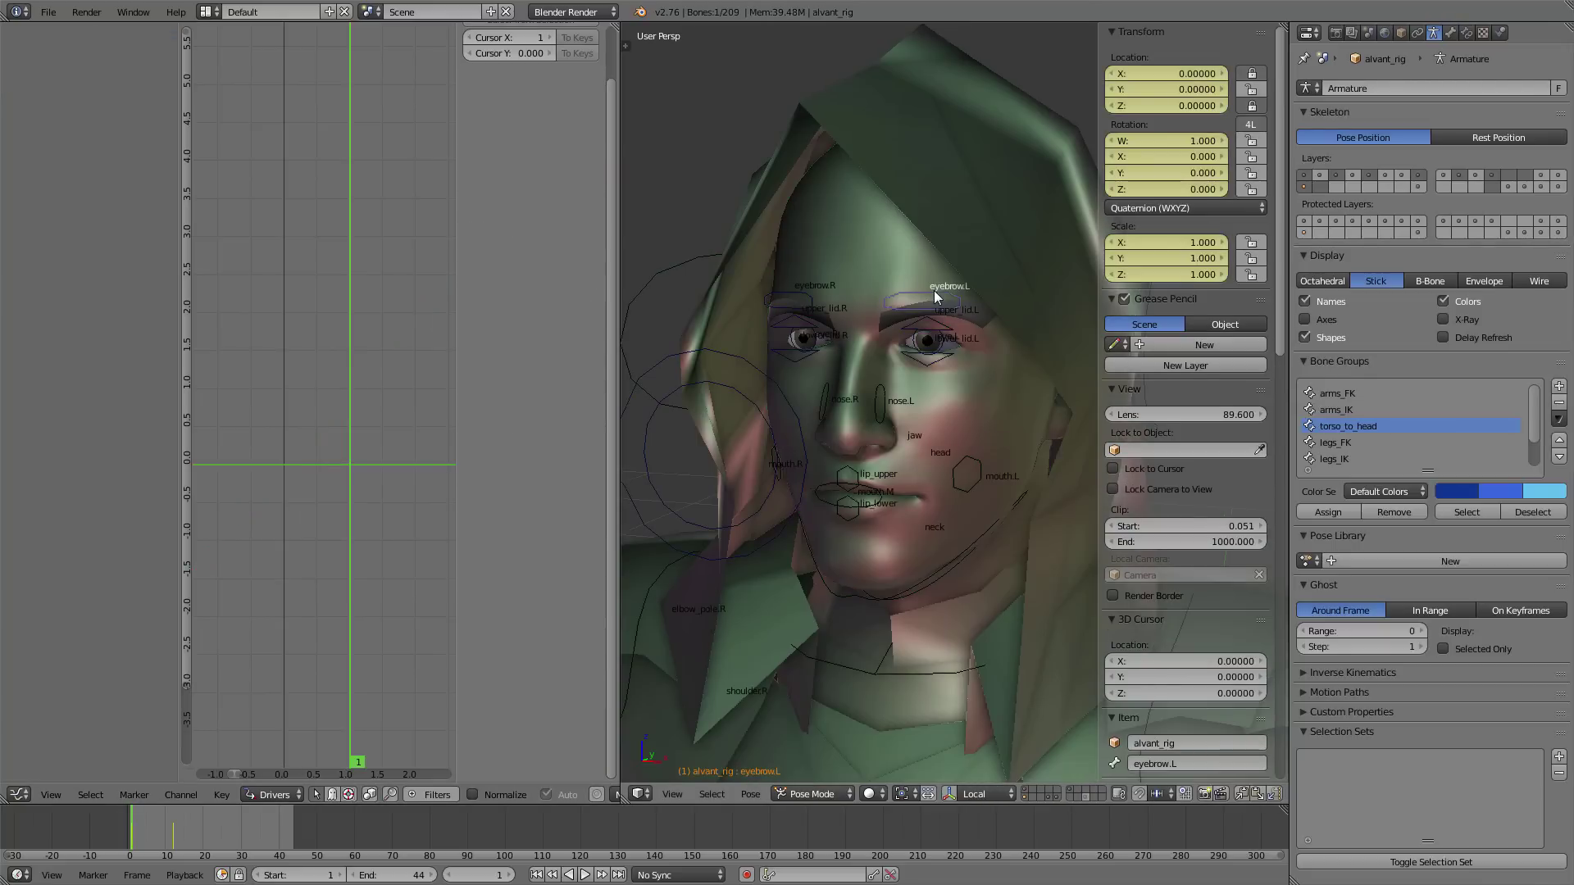
key("g")
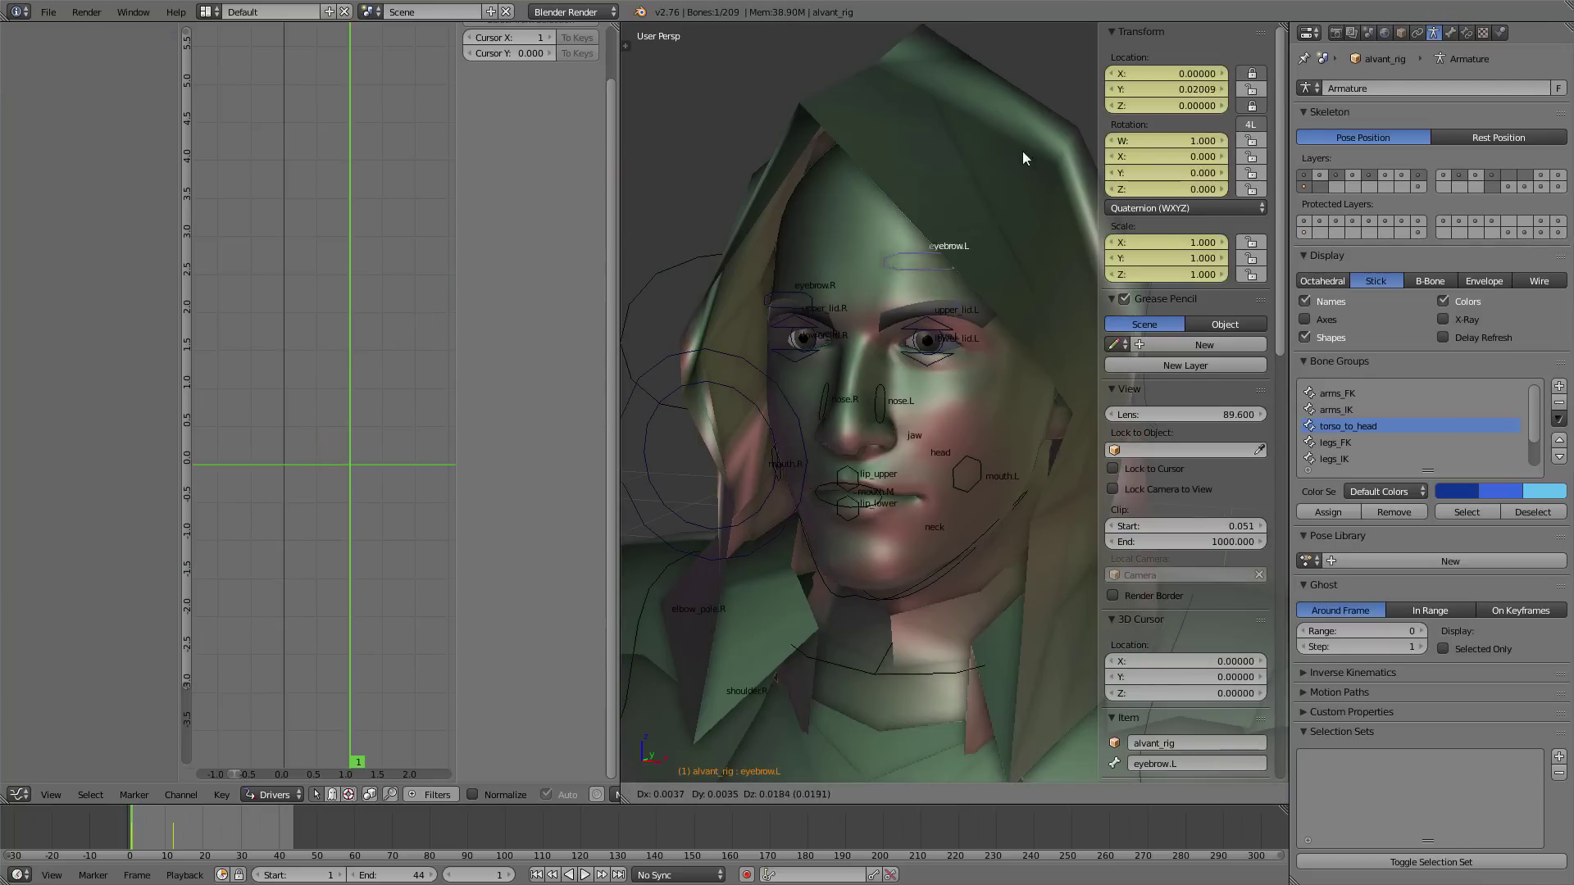
right_click(1033, 310)
right_click(884, 213)
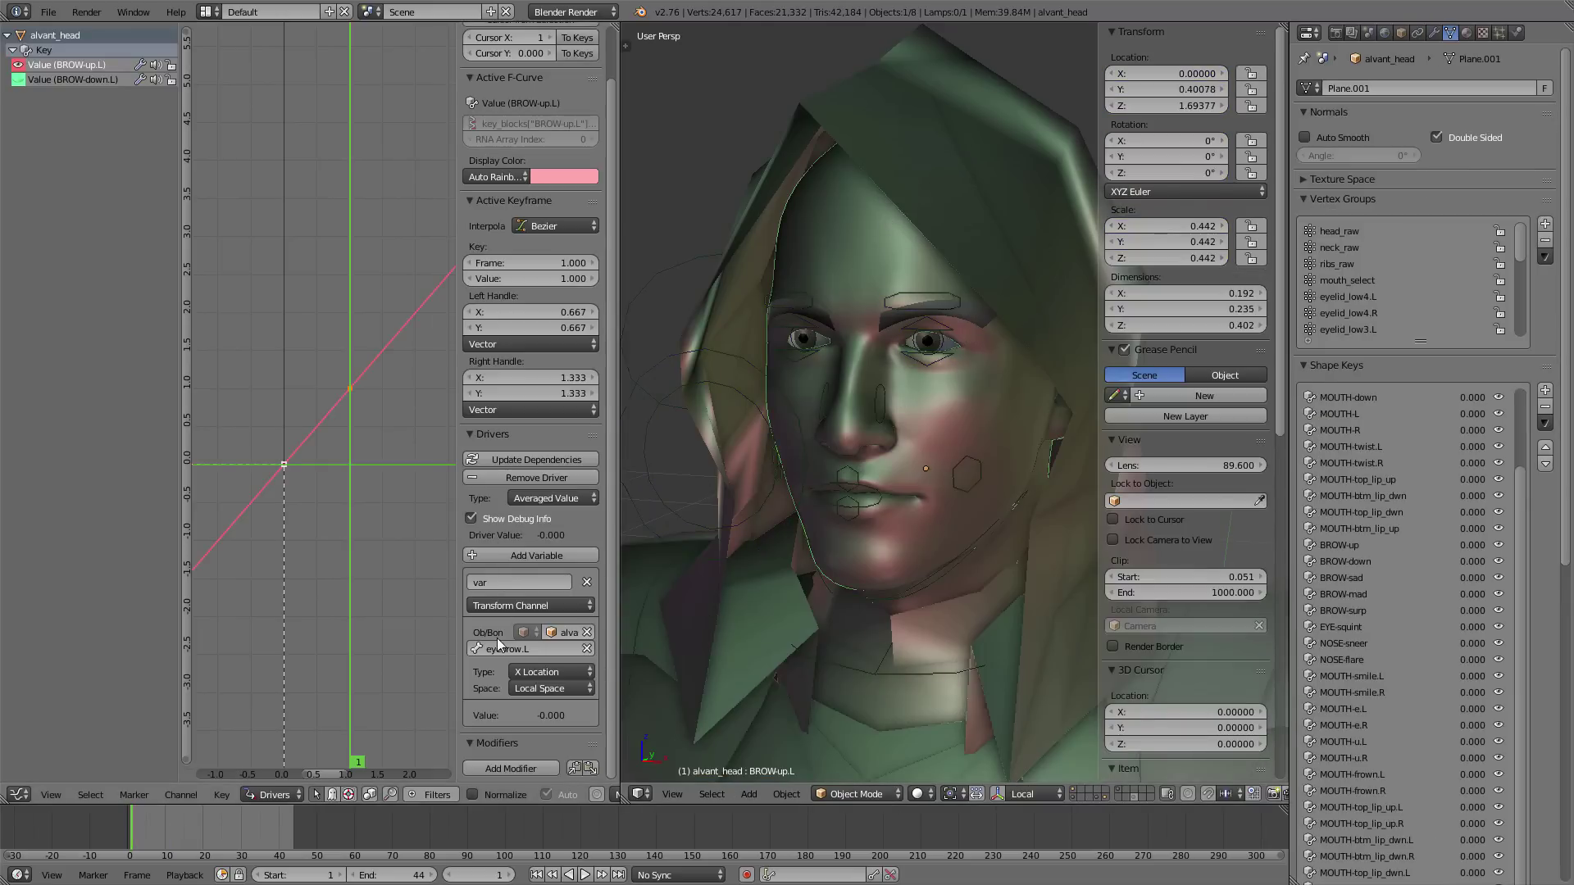
- Set the BROW-up.L driver variable's type to Y Location and update the driver dependencies
left_click(545, 672)
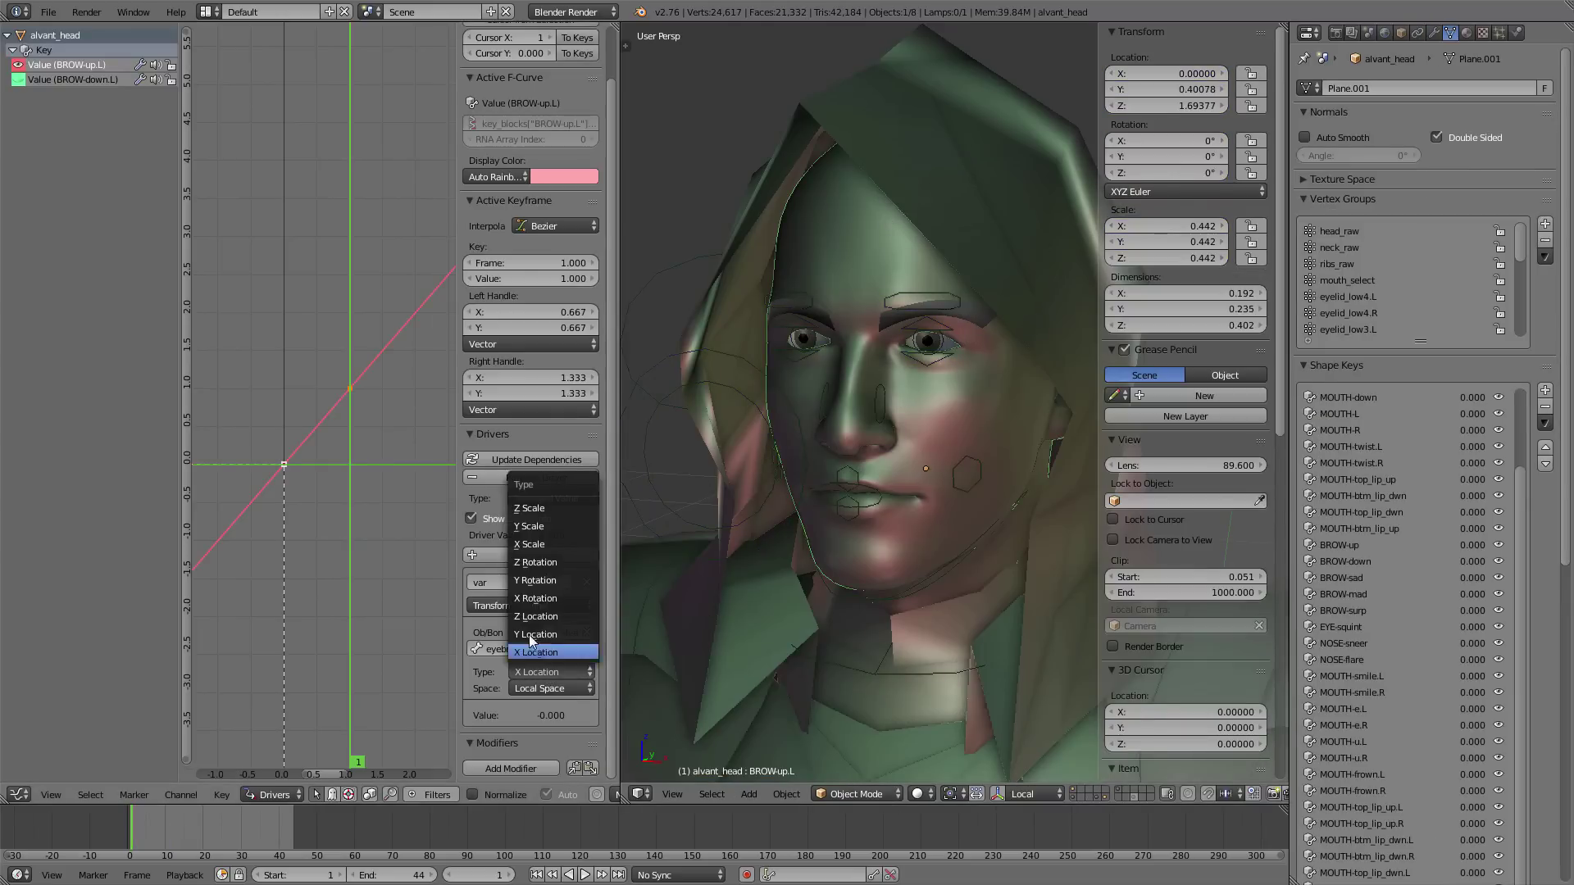
left_click(538, 637)
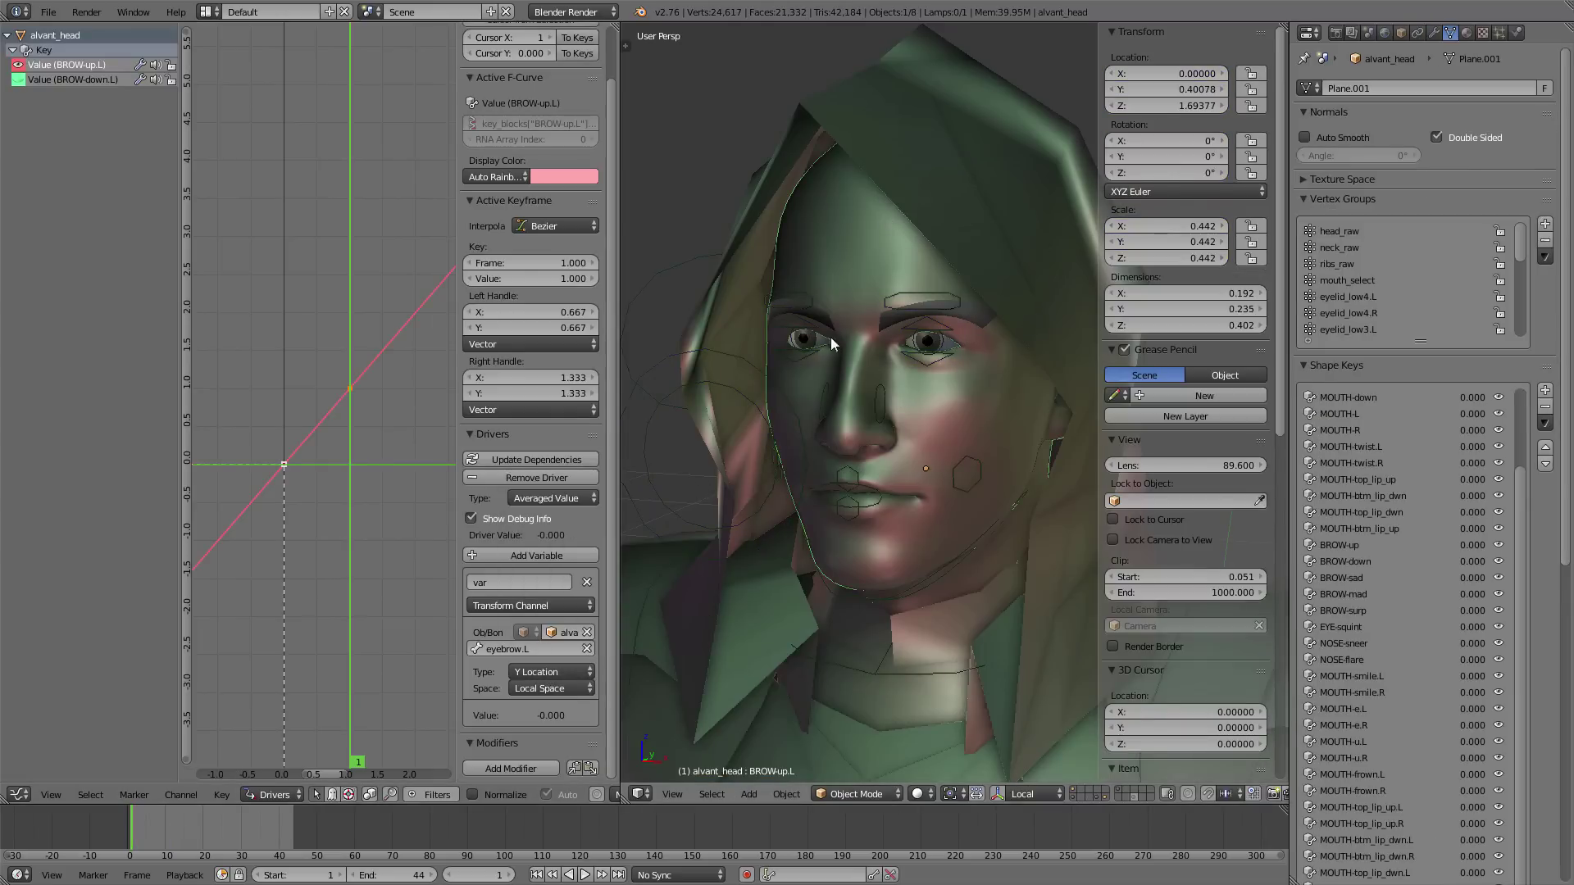
left_click(556, 459)
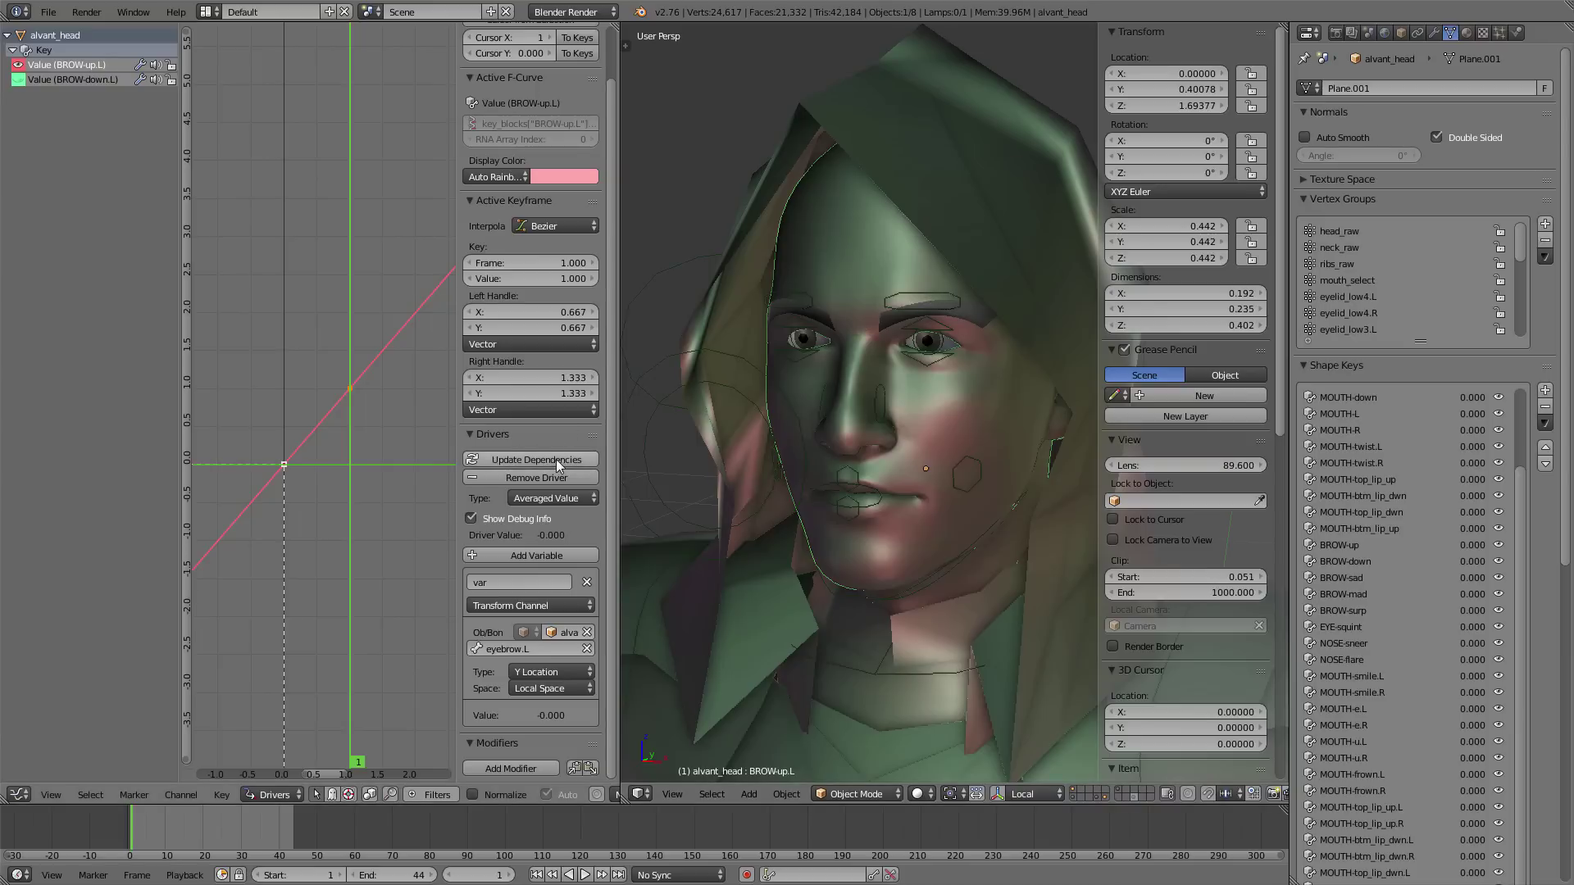
- Try moving the eyebrow.L bone down and up, examining its Y location at a suitable full brow raise
right_click(911, 291)
key("g")
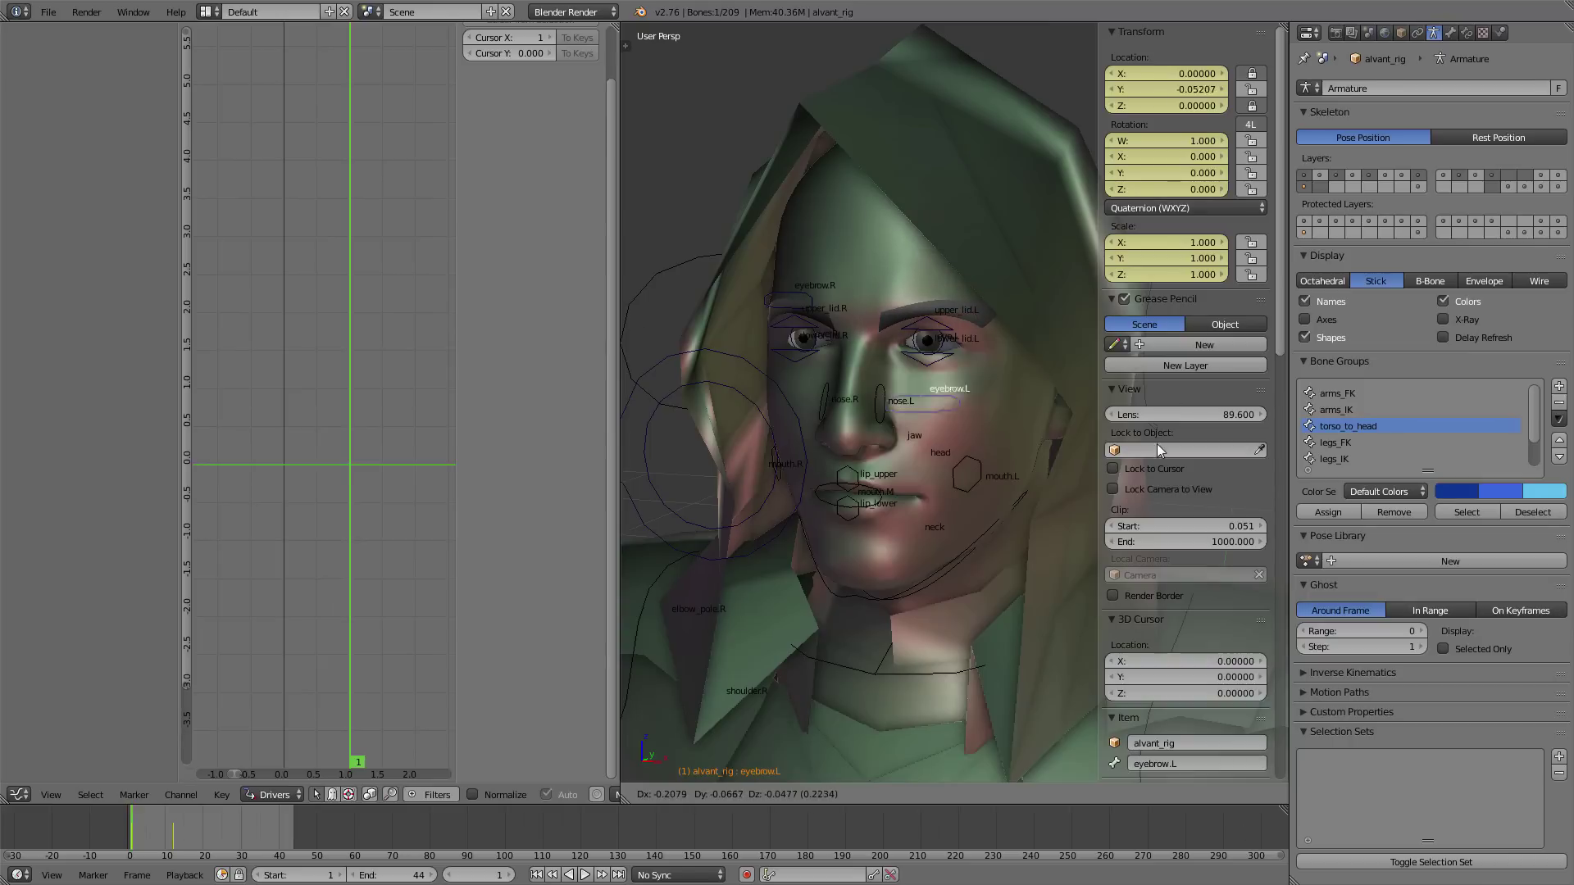
right_click(1104, 349)
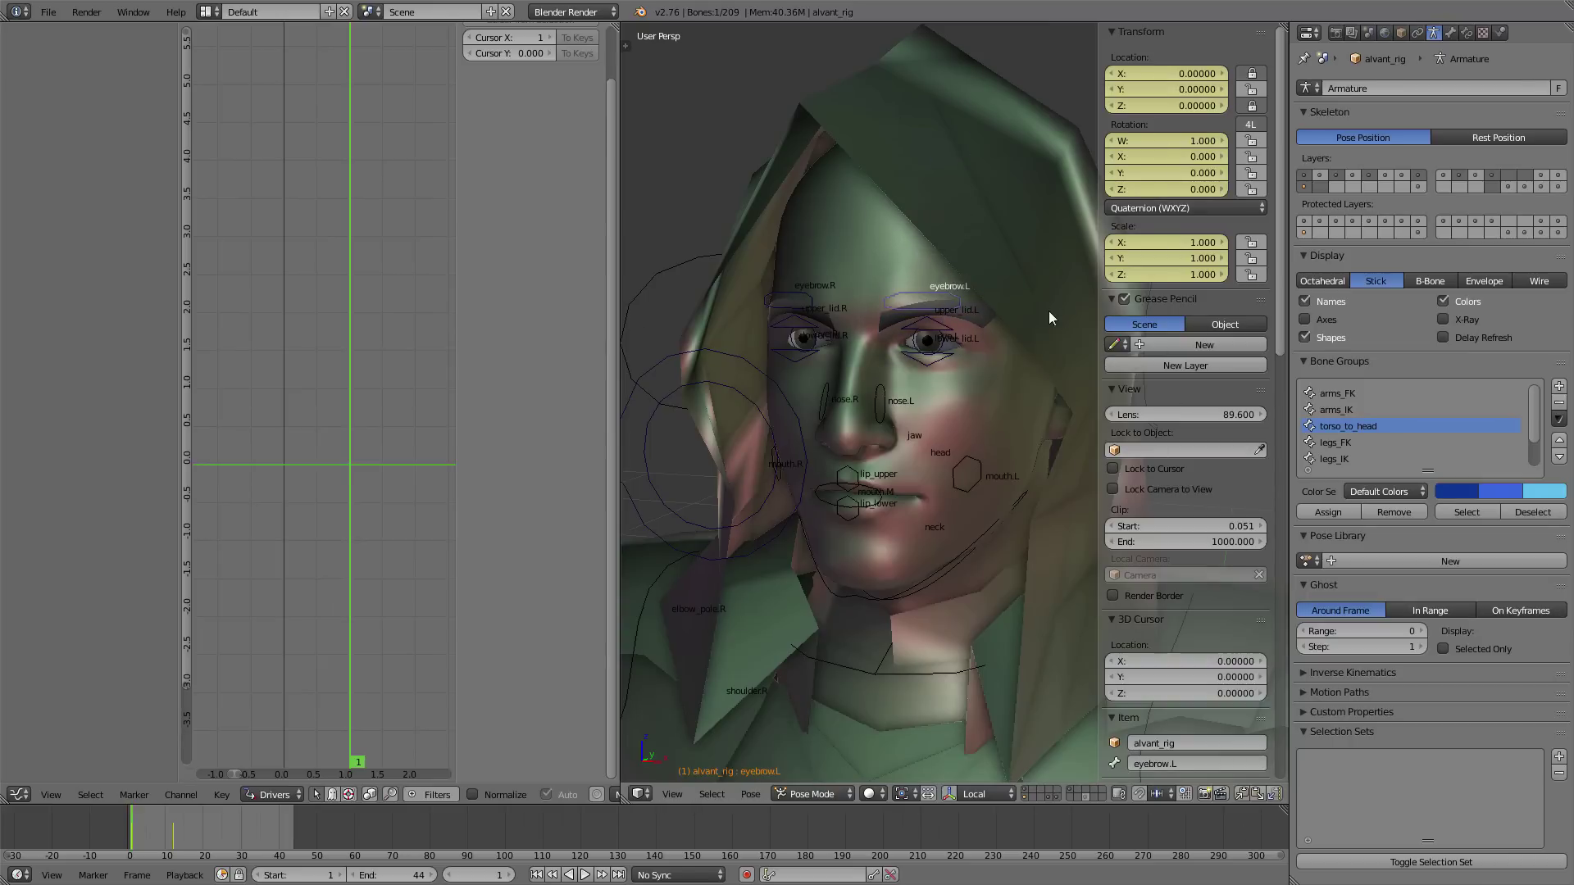
scroll(987, 286, "up", 4)
middle_click_drag(1006, 258, 992, 377, "shift")
scroll(1030, 387, "down", 1)
key("g")
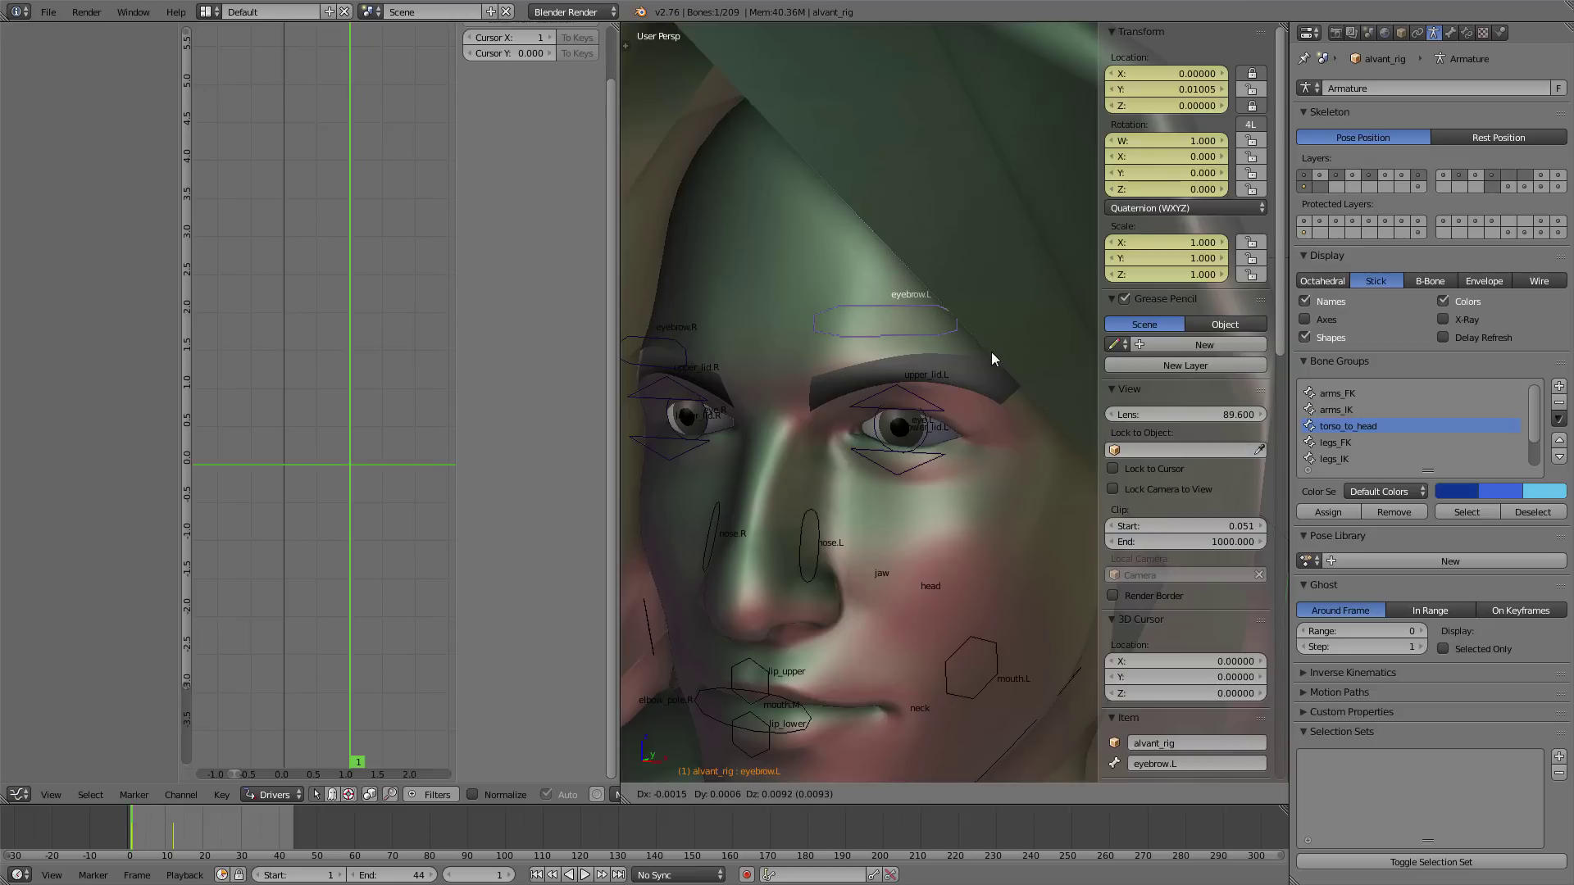
key("Escape")
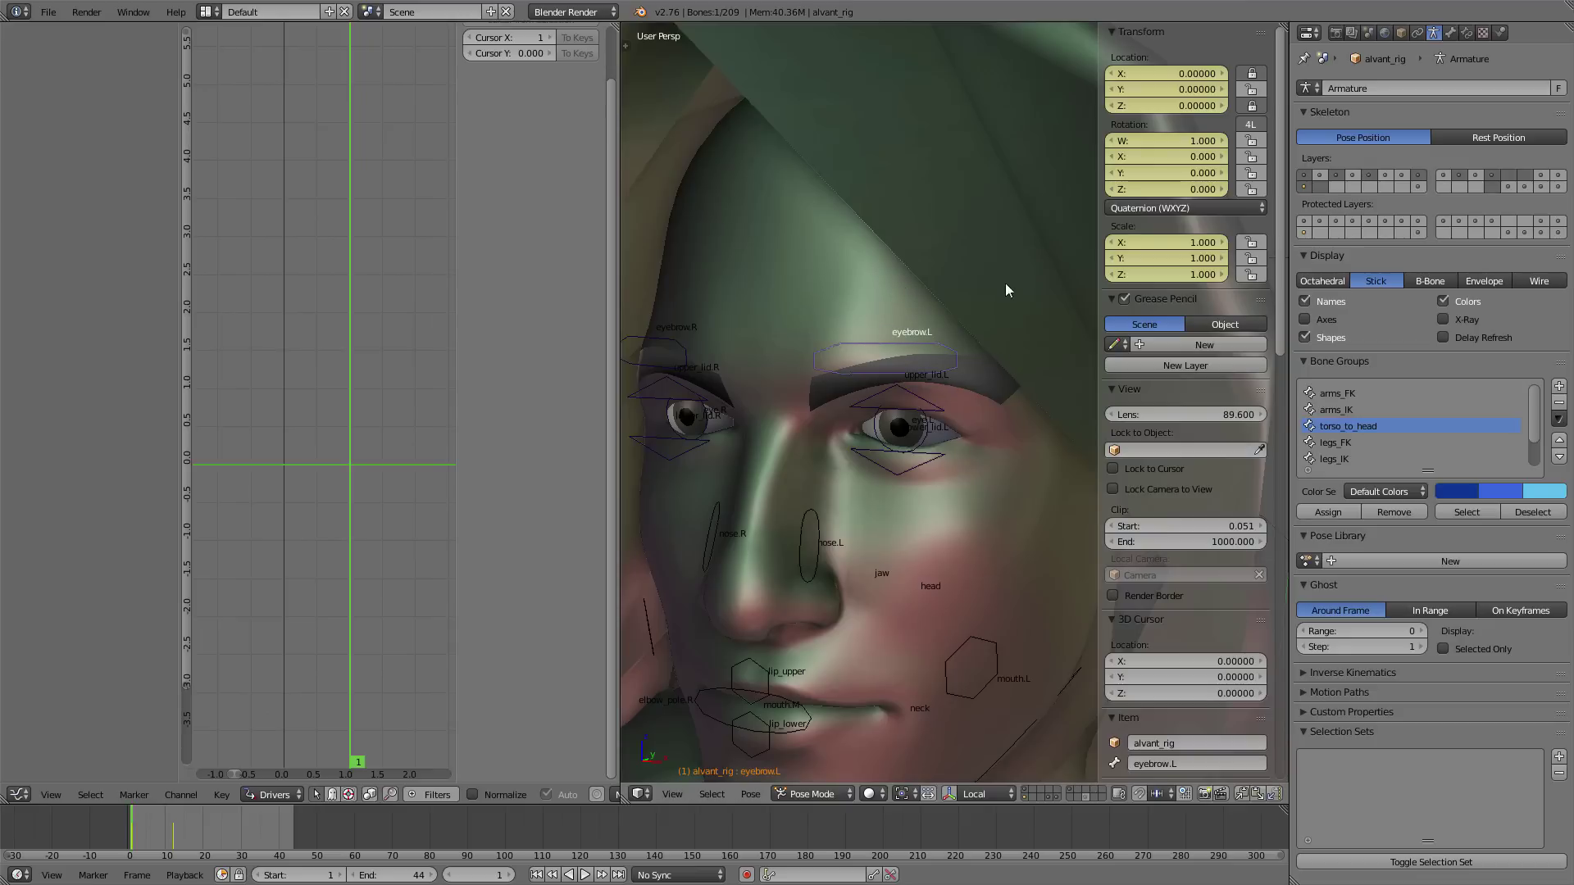
- Reselect the head mesh and set the BROW-up.L driver curve's upper keyframe to frame 0.01
right_click(820, 284)
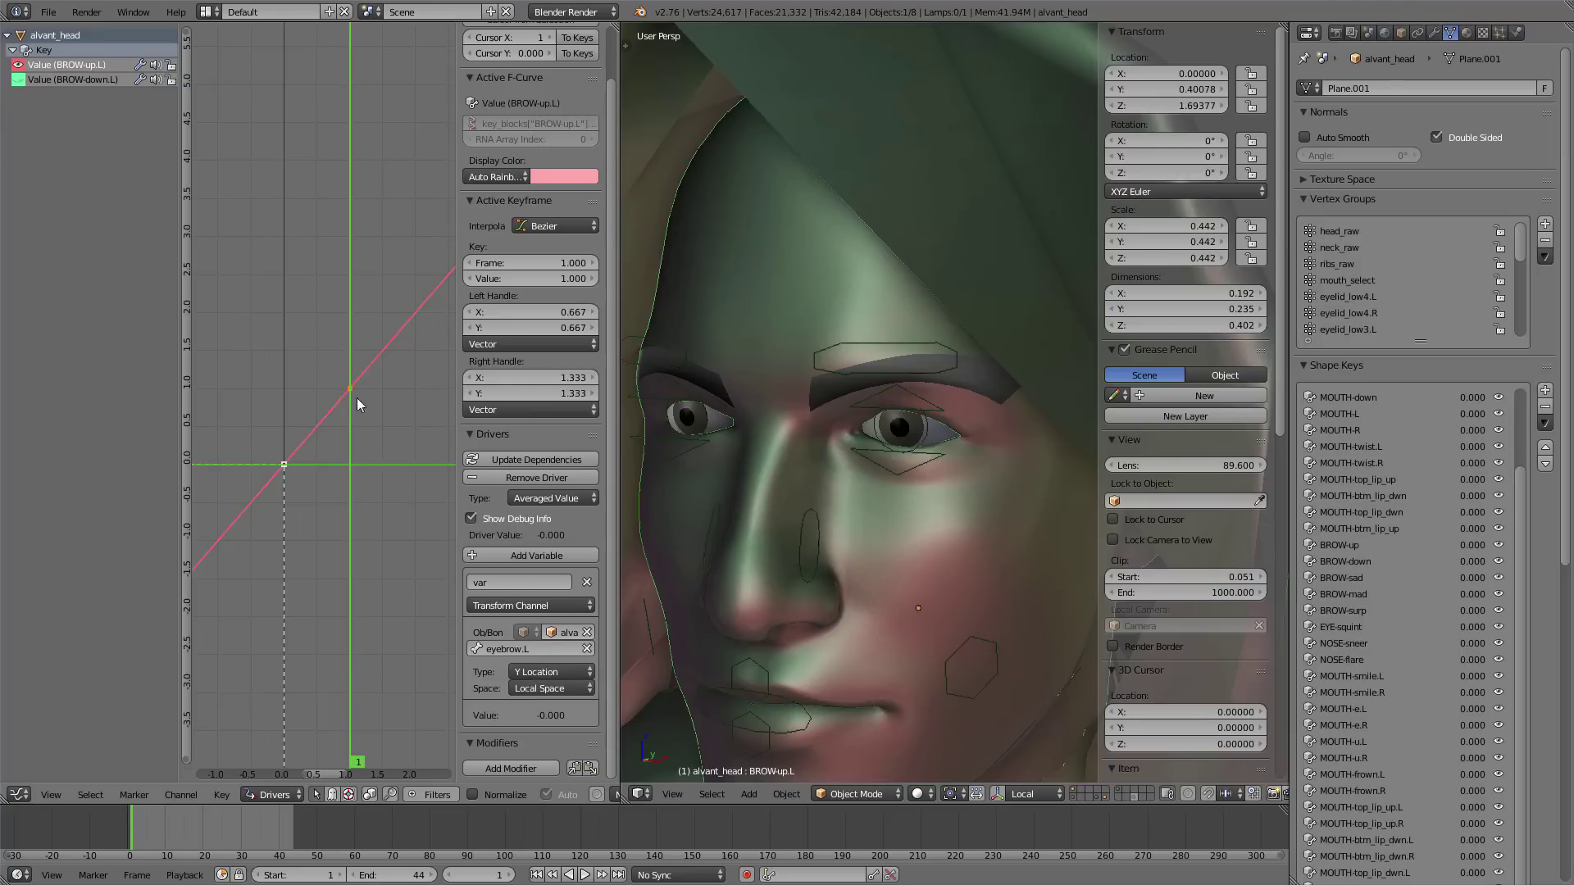
left_click(541, 264)
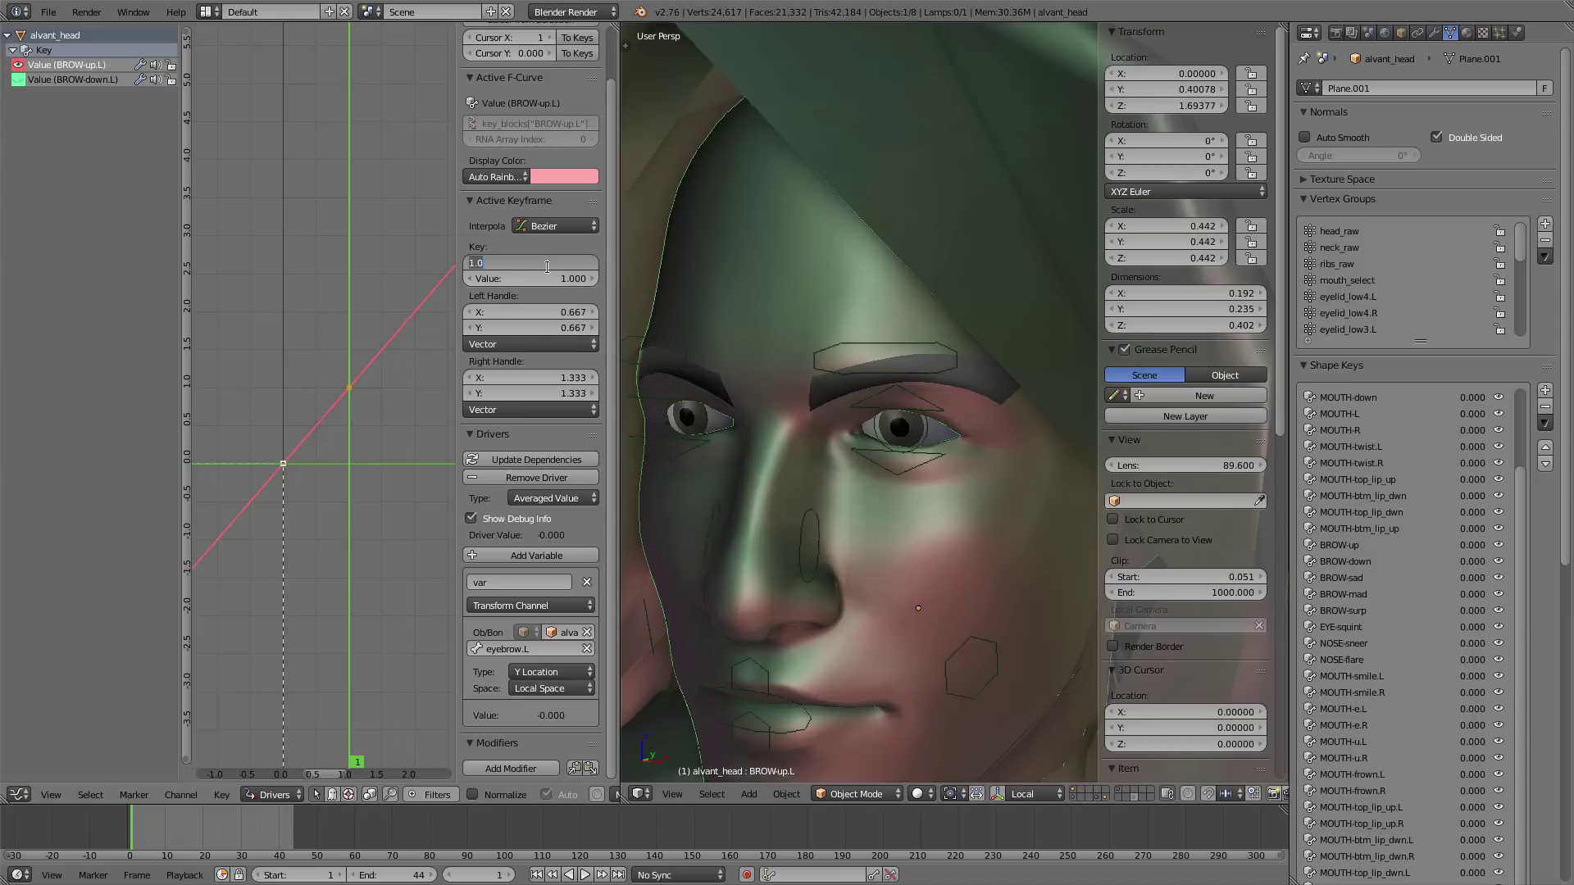
type(".01")
key("Return")
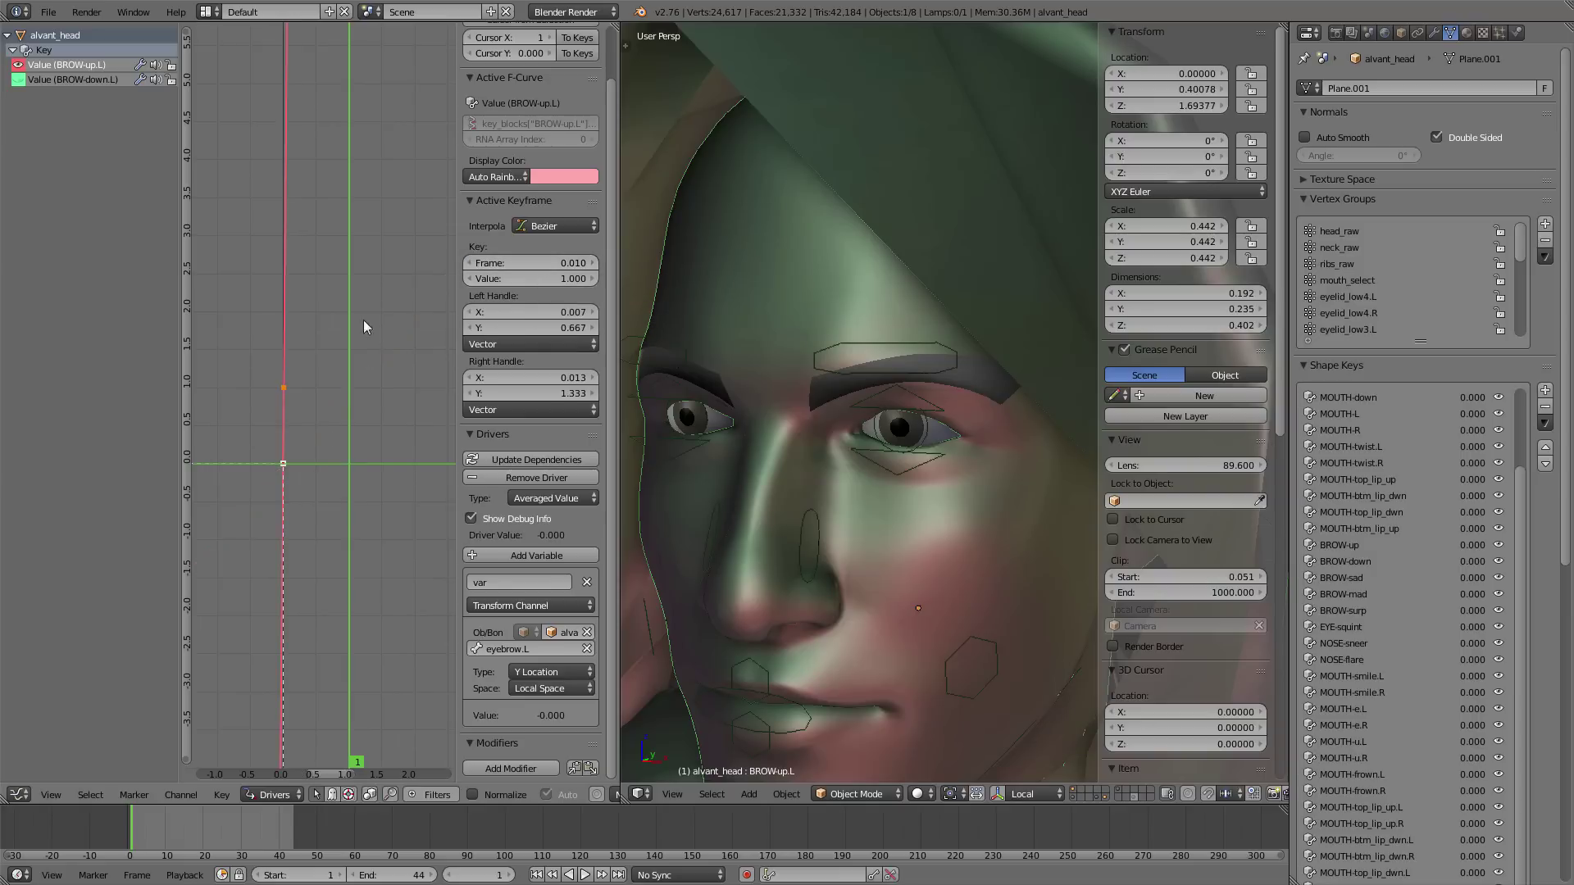
key("Home")
middle_click_drag(388, 404, 365, 538, "ctrl")
- Test the BROW-up.L driver response by trying to move the eyebrow.L bone
right_click(907, 371)
key("g")
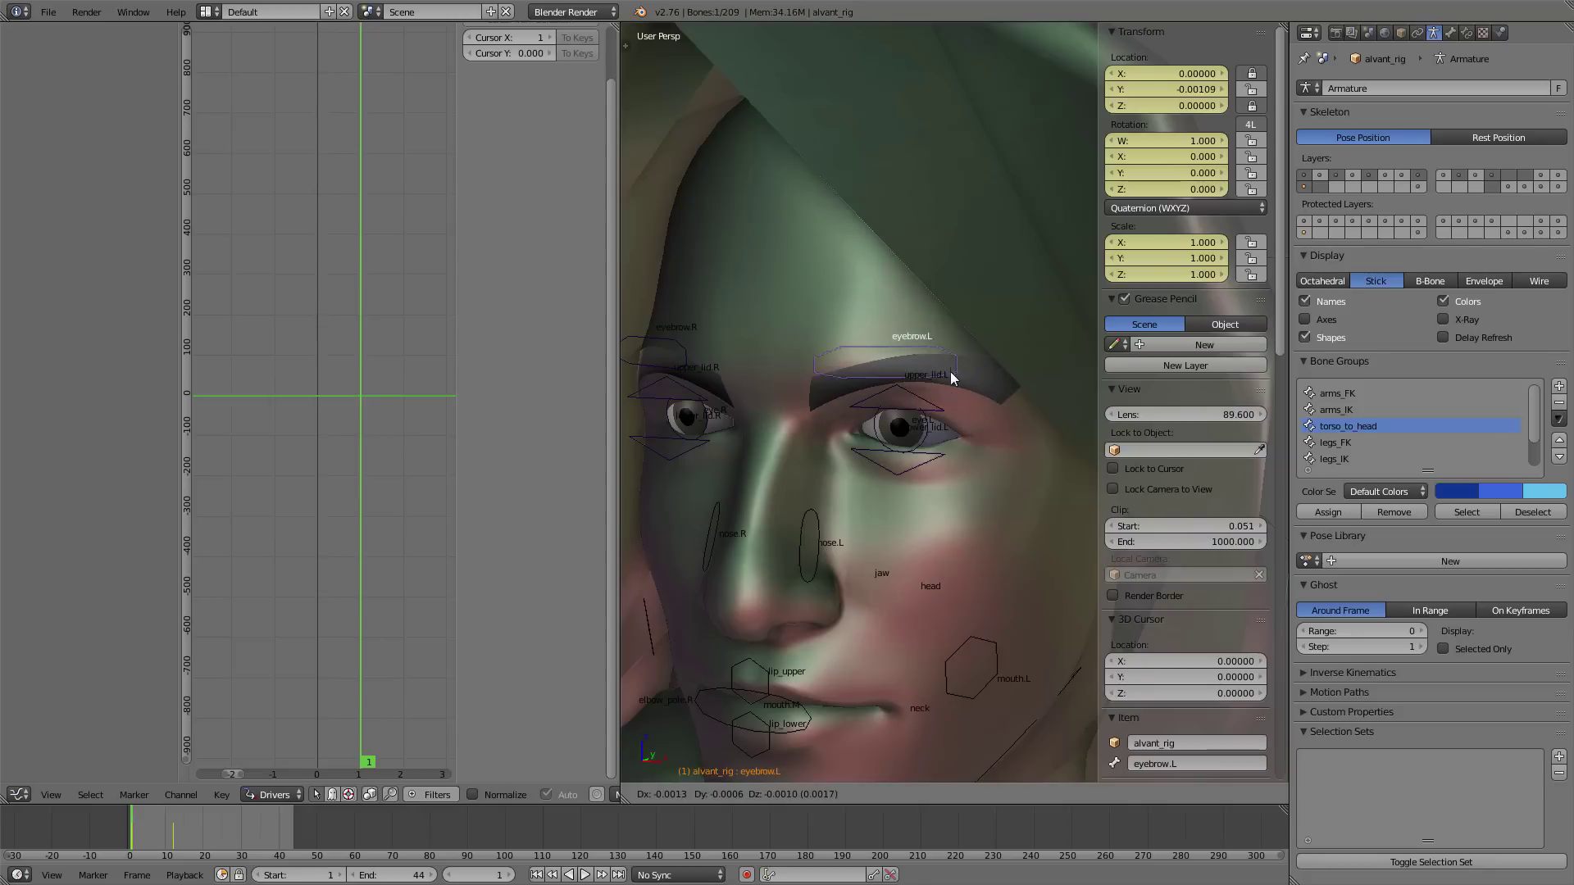
key("Escape")
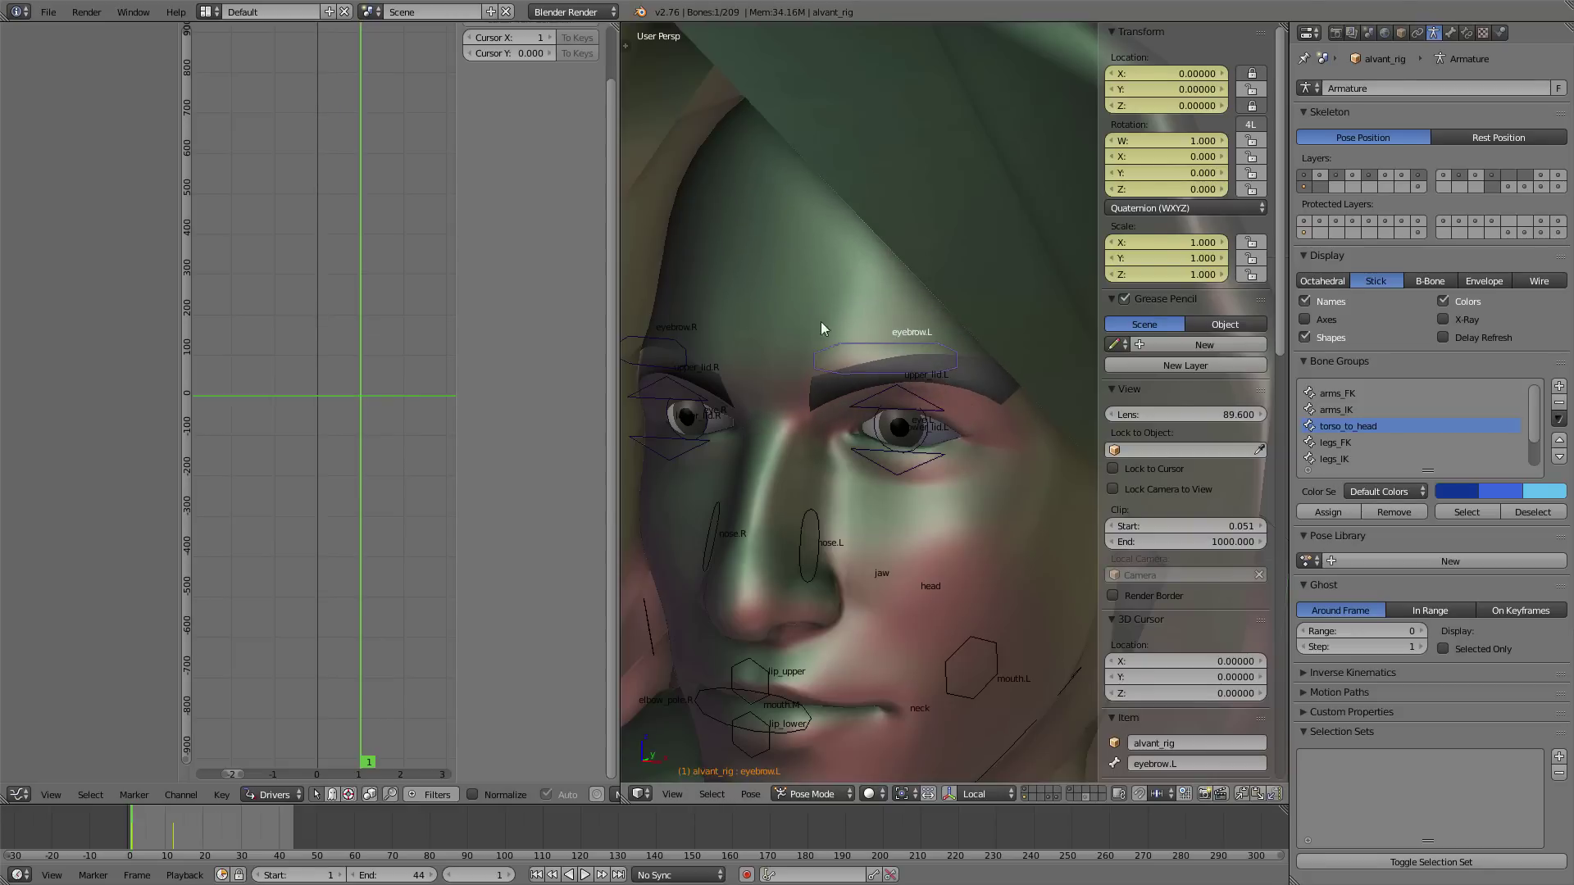
- Lower the head mesh driver keyframe's value to 0.9 and test it by raising the eyebrow.L bone about 0.010
right_click(805, 241)
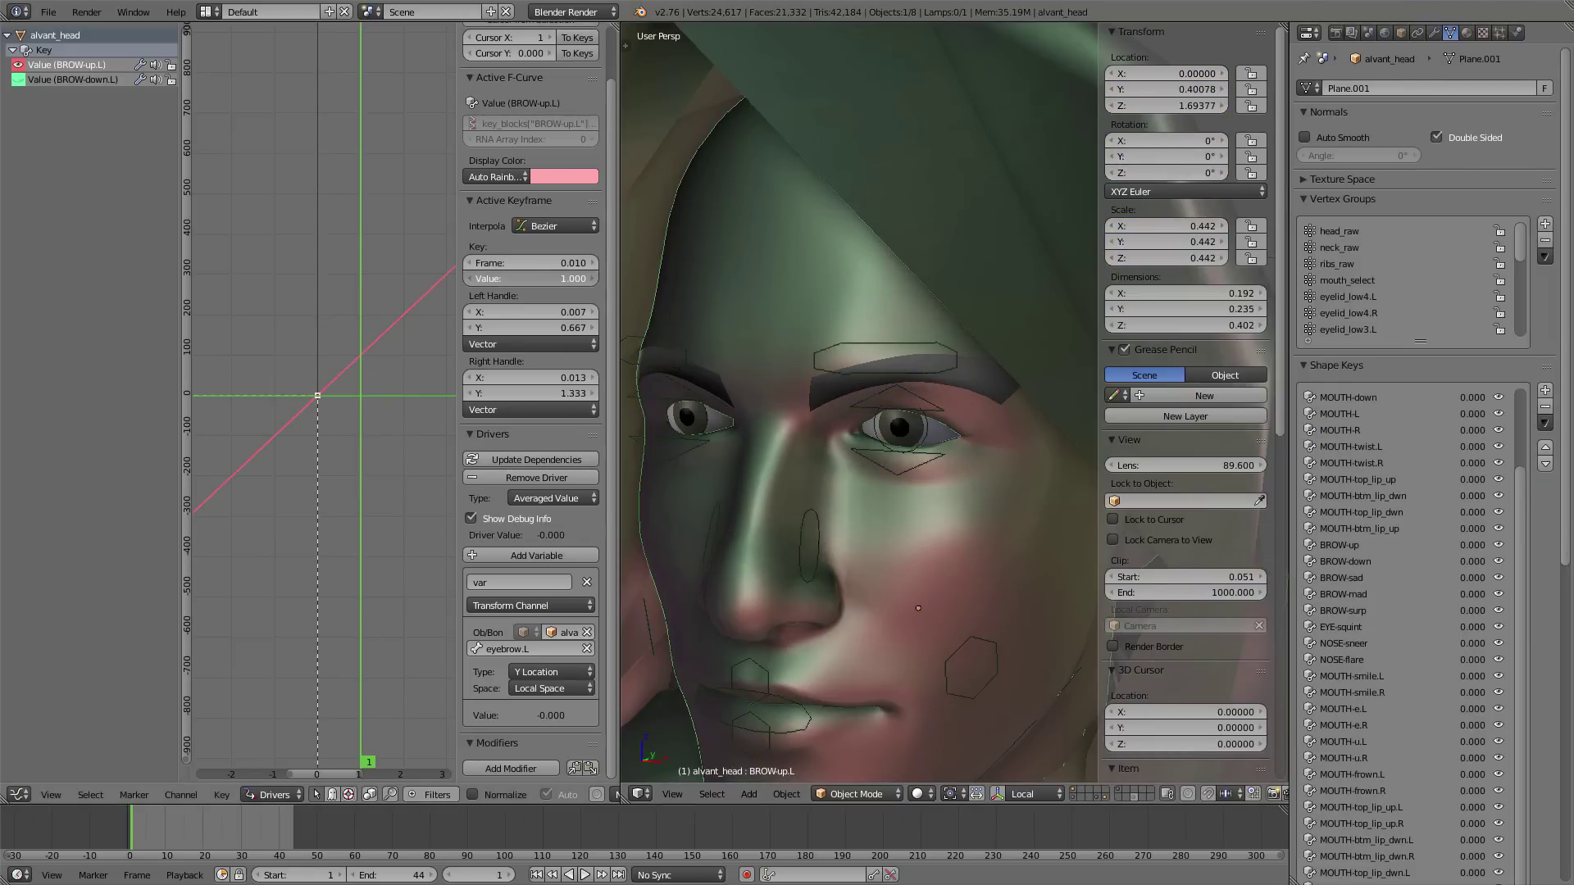
left_click_drag(531, 279, 582, 278)
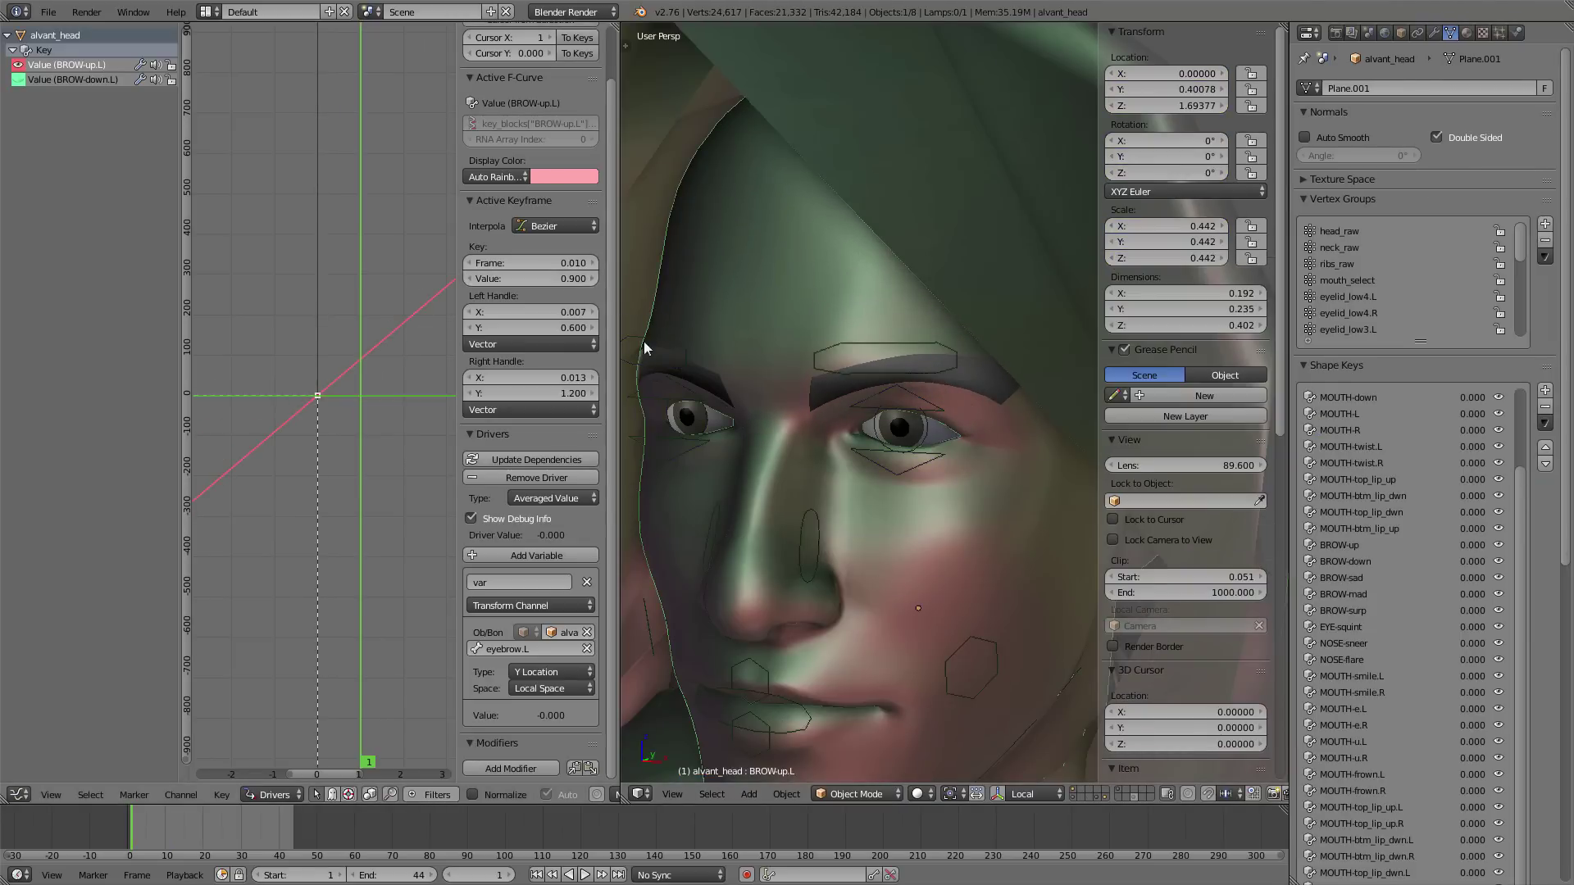
right_click(829, 346)
key("g")
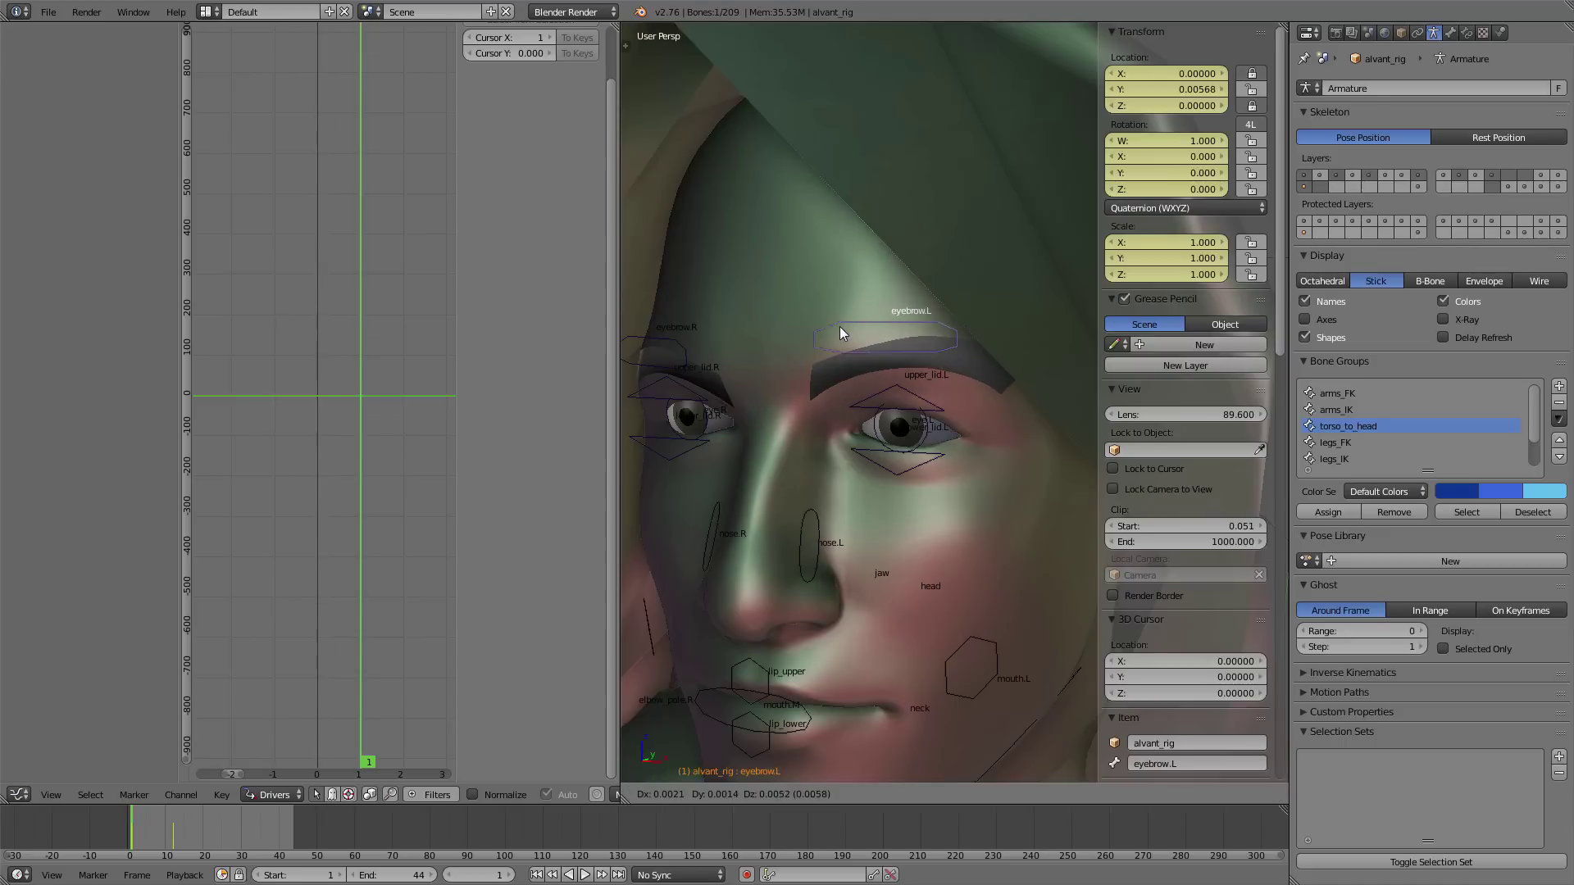
left_click(846, 306)
- Reselect the head mesh and set the BROW-up.L driver keyframe's value to 1
right_click(769, 221)
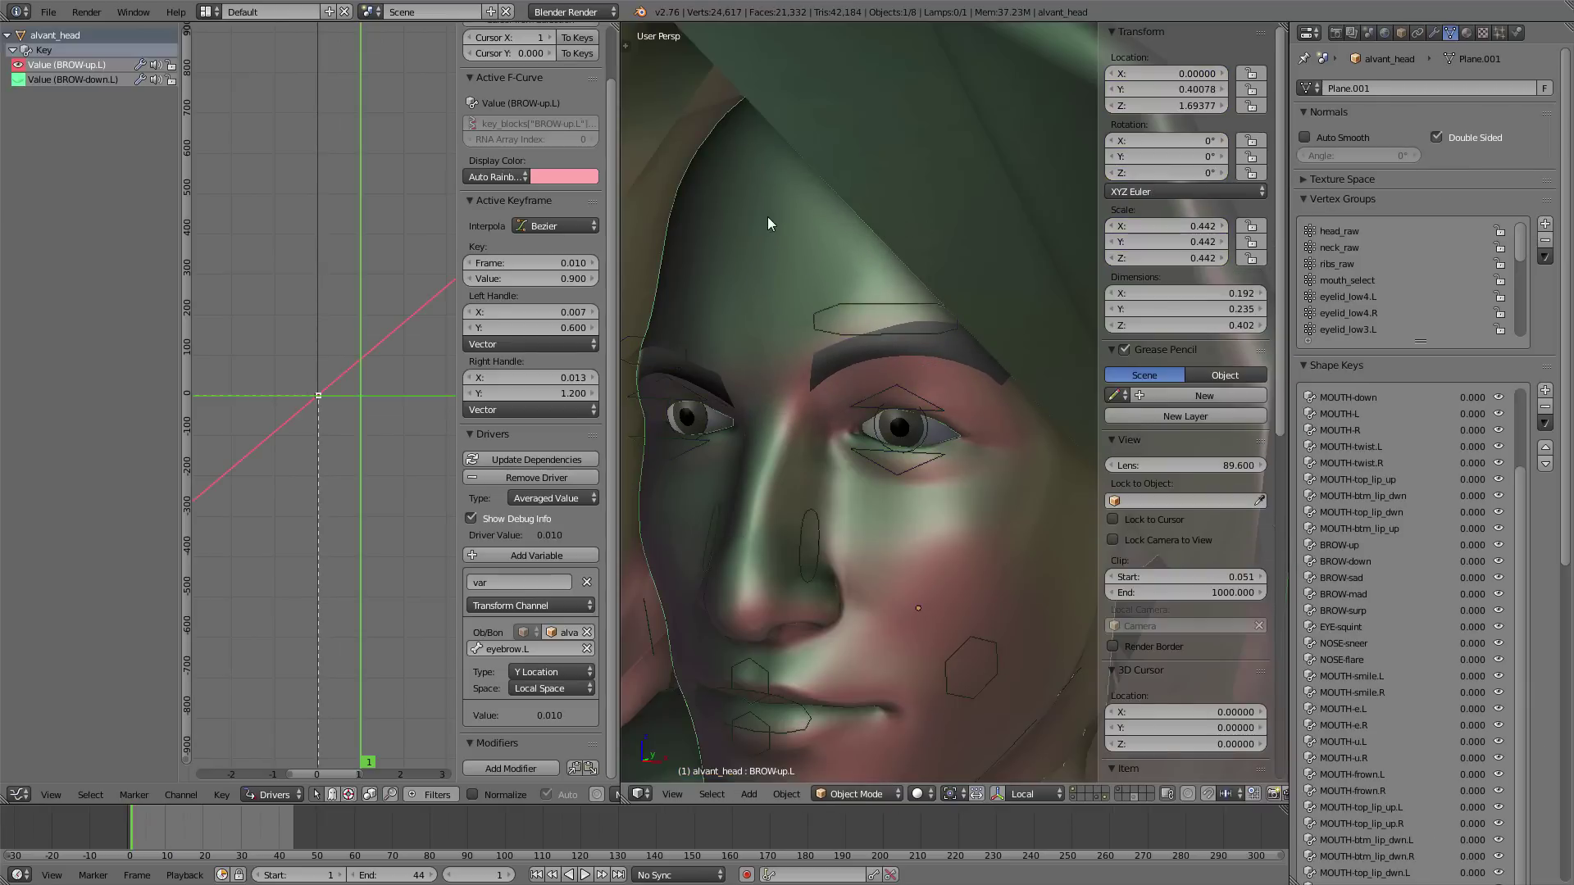
left_click_drag(546, 278, 590, 278)
left_click(546, 279)
type("1")
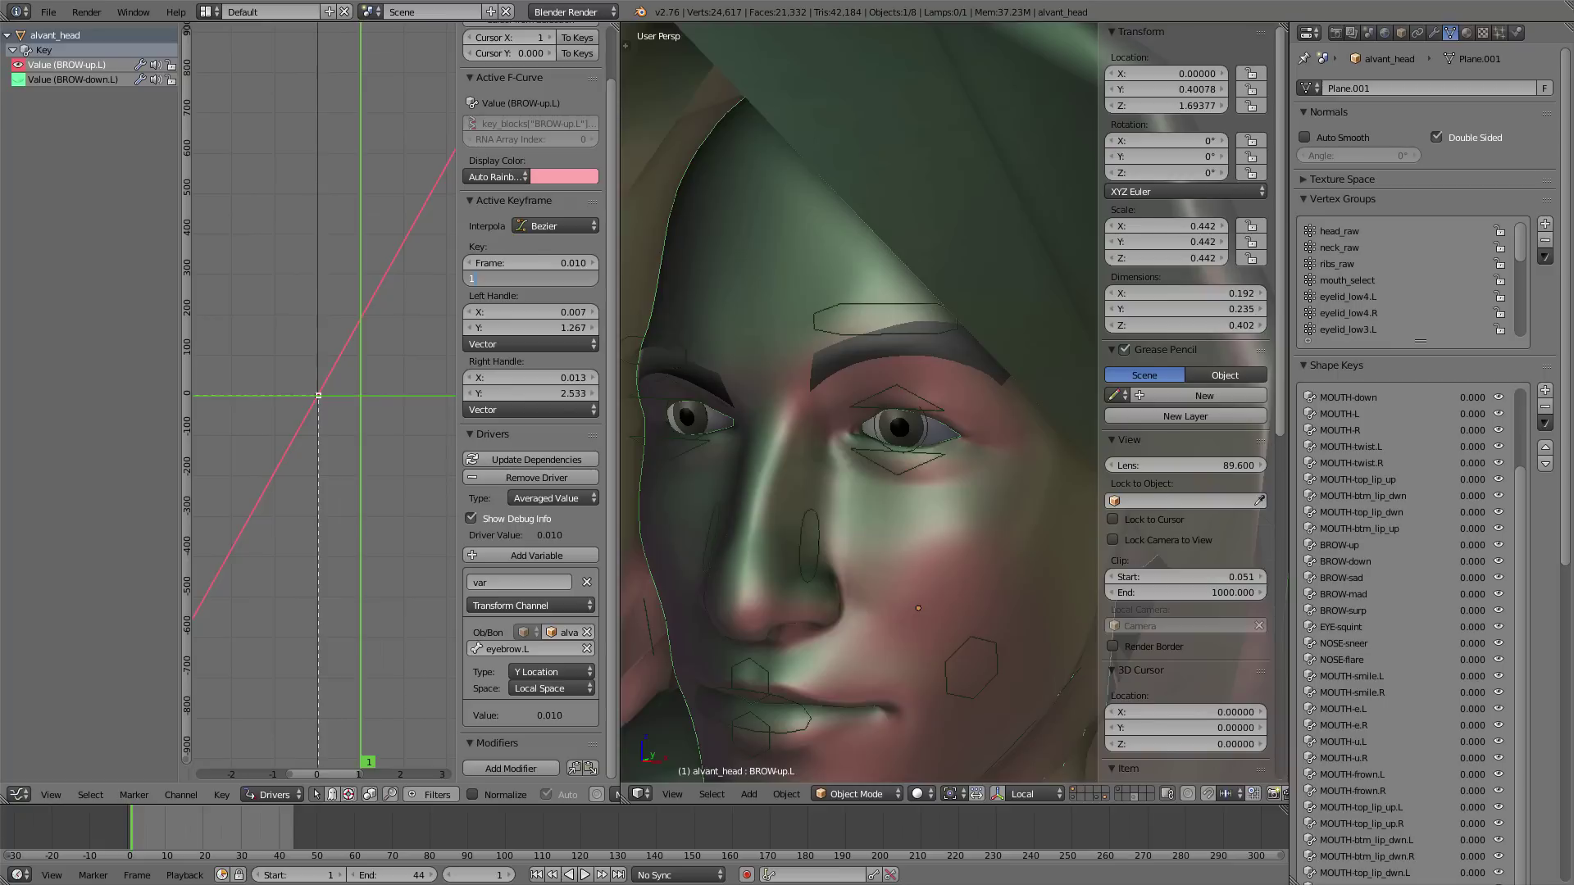
key("Return")
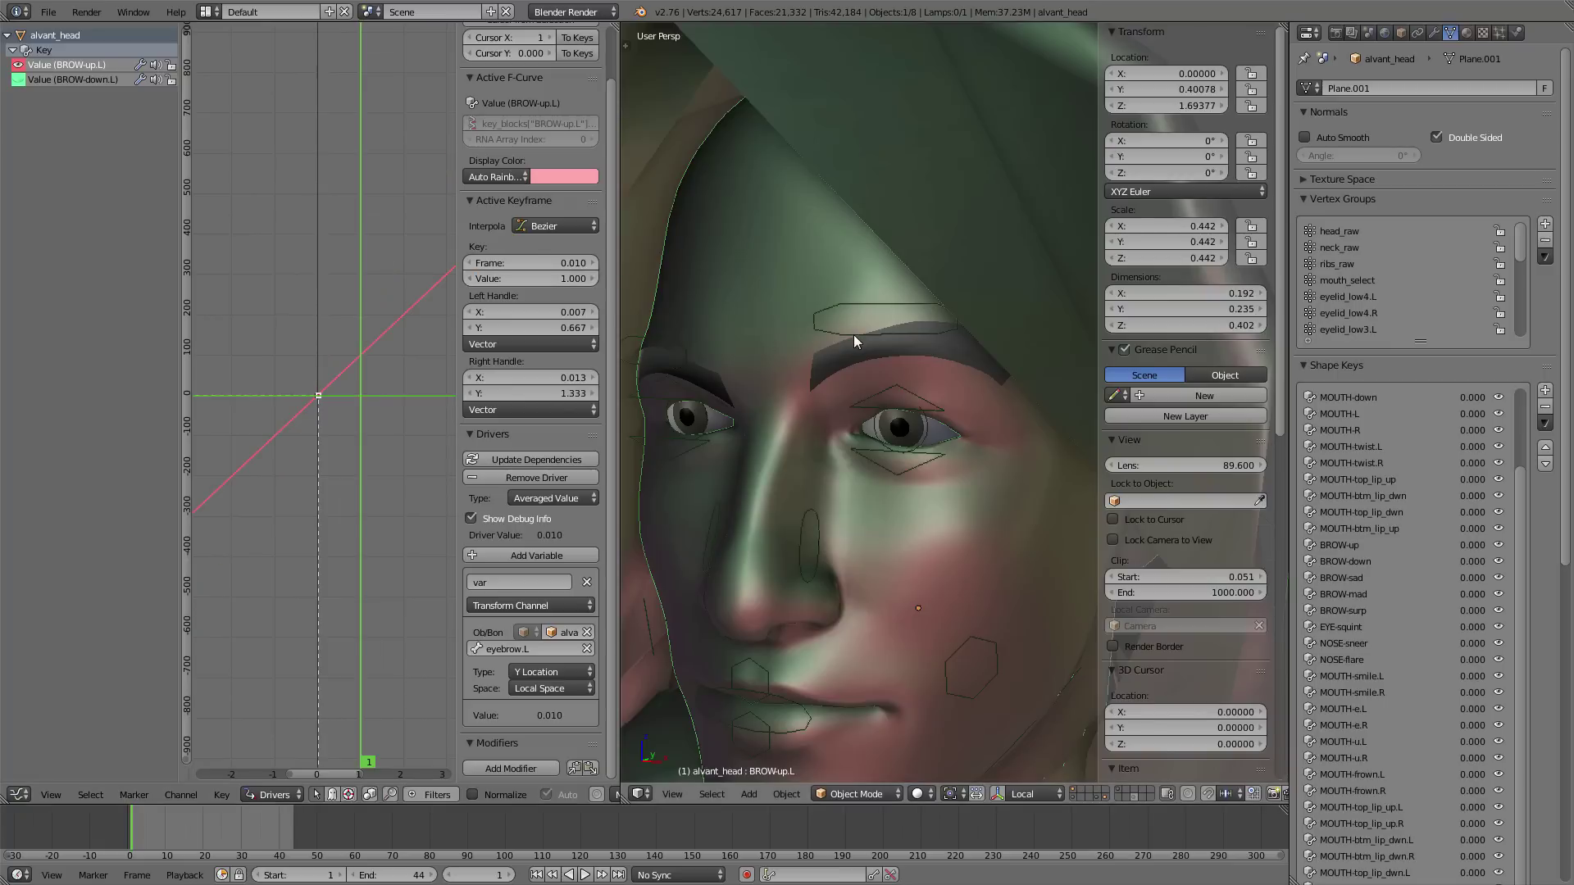
- Raise the eyebrow.L bone about 0.039 along its local Y axis to test the driver beyond its keyframe
right_click(858, 336)
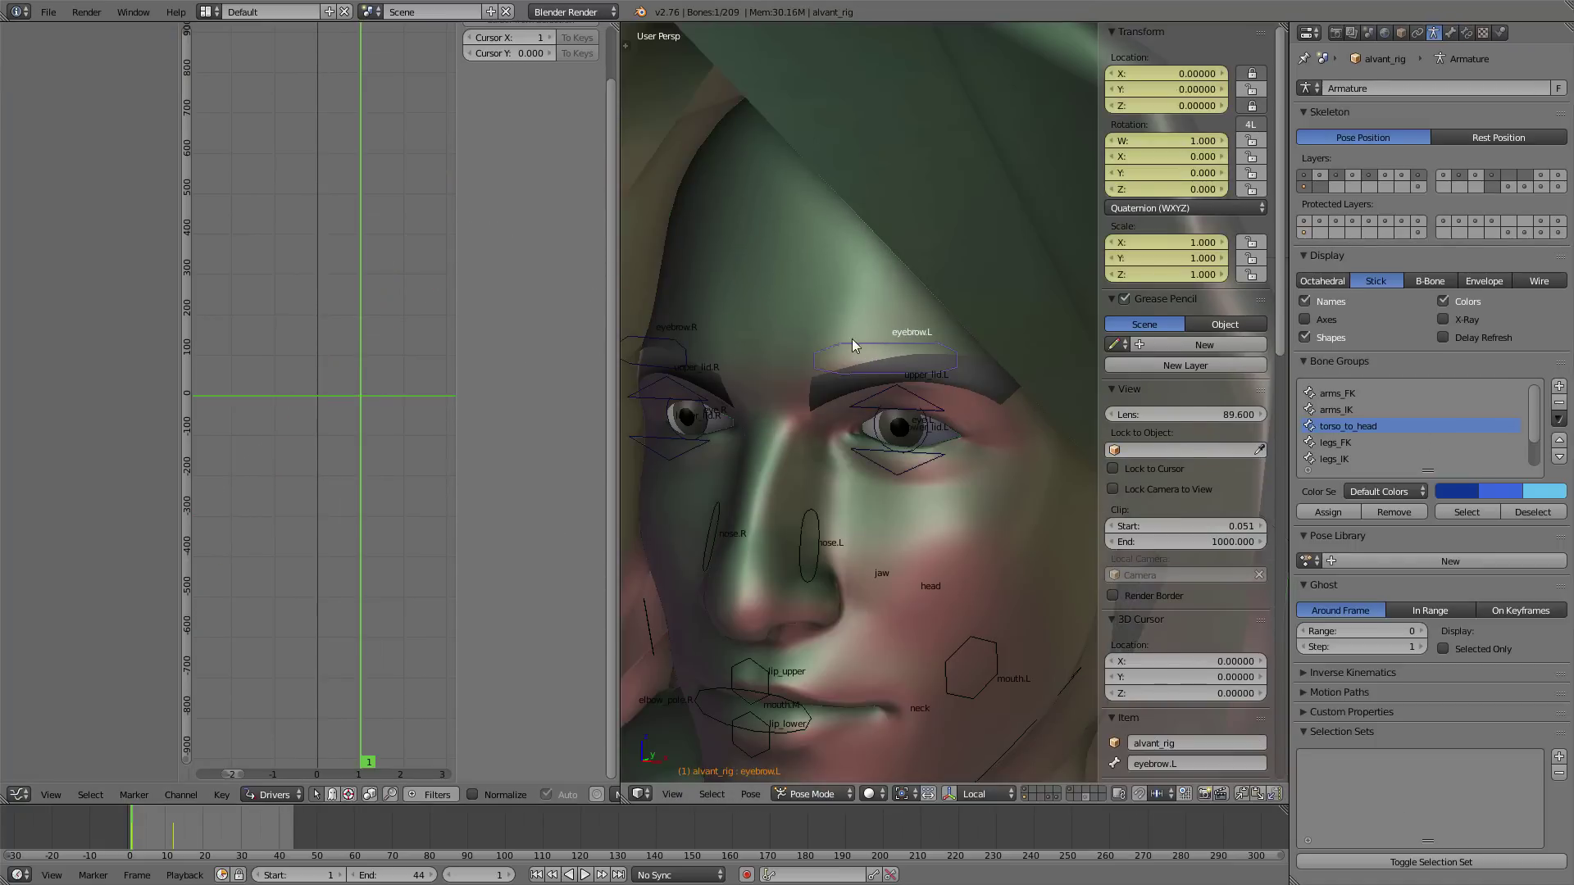
middle_click_drag(863, 342, 870, 345)
key("g")
left_click(871, 200)
- Reselect the head mesh, examine the BROW-up.L driver curve around its origin, and move the curve editor's cursor to frame 0
right_click(829, 220)
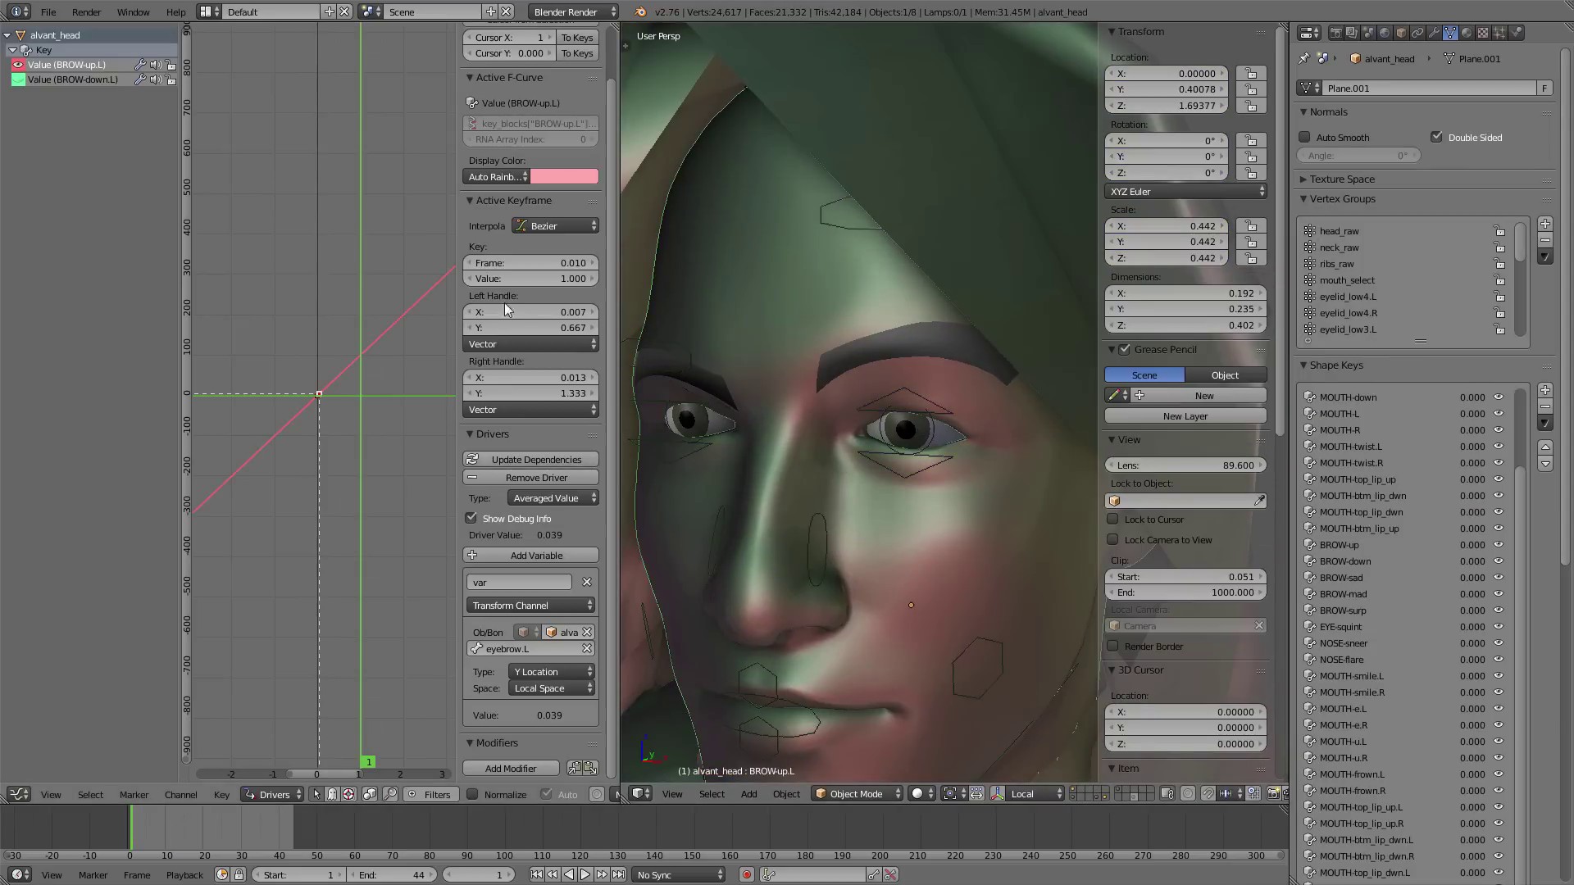
middle_click_drag(323, 356, 246, 279)
middle_click_drag(353, 382, 303, 424)
middle_click_drag(290, 459, 323, 420, "ctrl")
left_click_drag(283, 453, 266, 445)
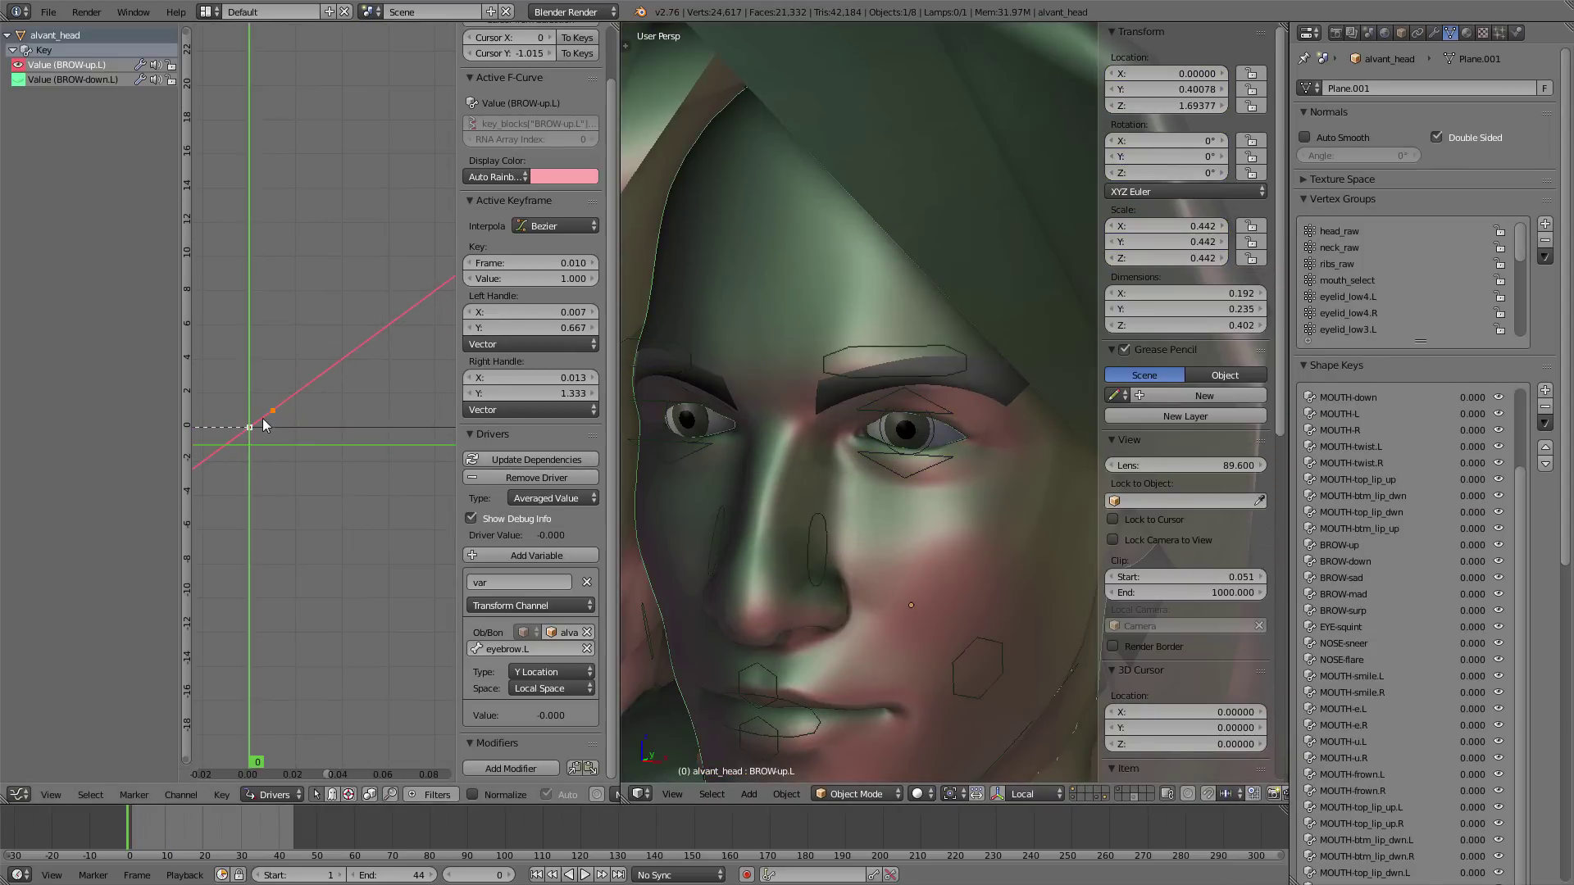
- Raise the eyebrow.L bone about 0.048 along its local Y axis and reselect the head mesh to check the driver curve
right_click(906, 382)
key("g")
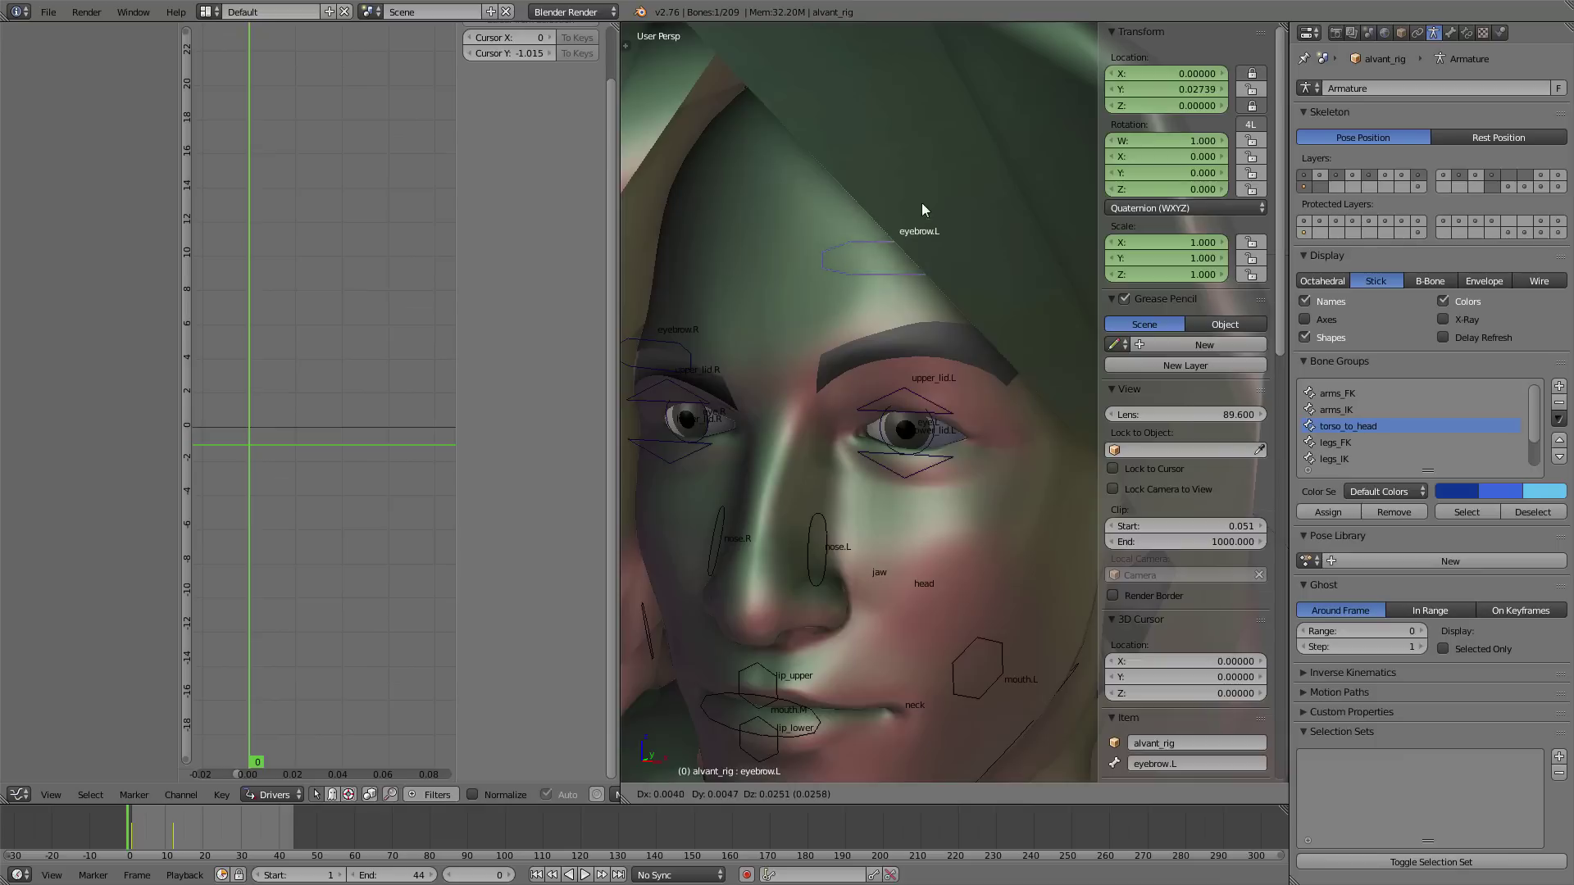
left_click(768, 218)
right_click(769, 218)
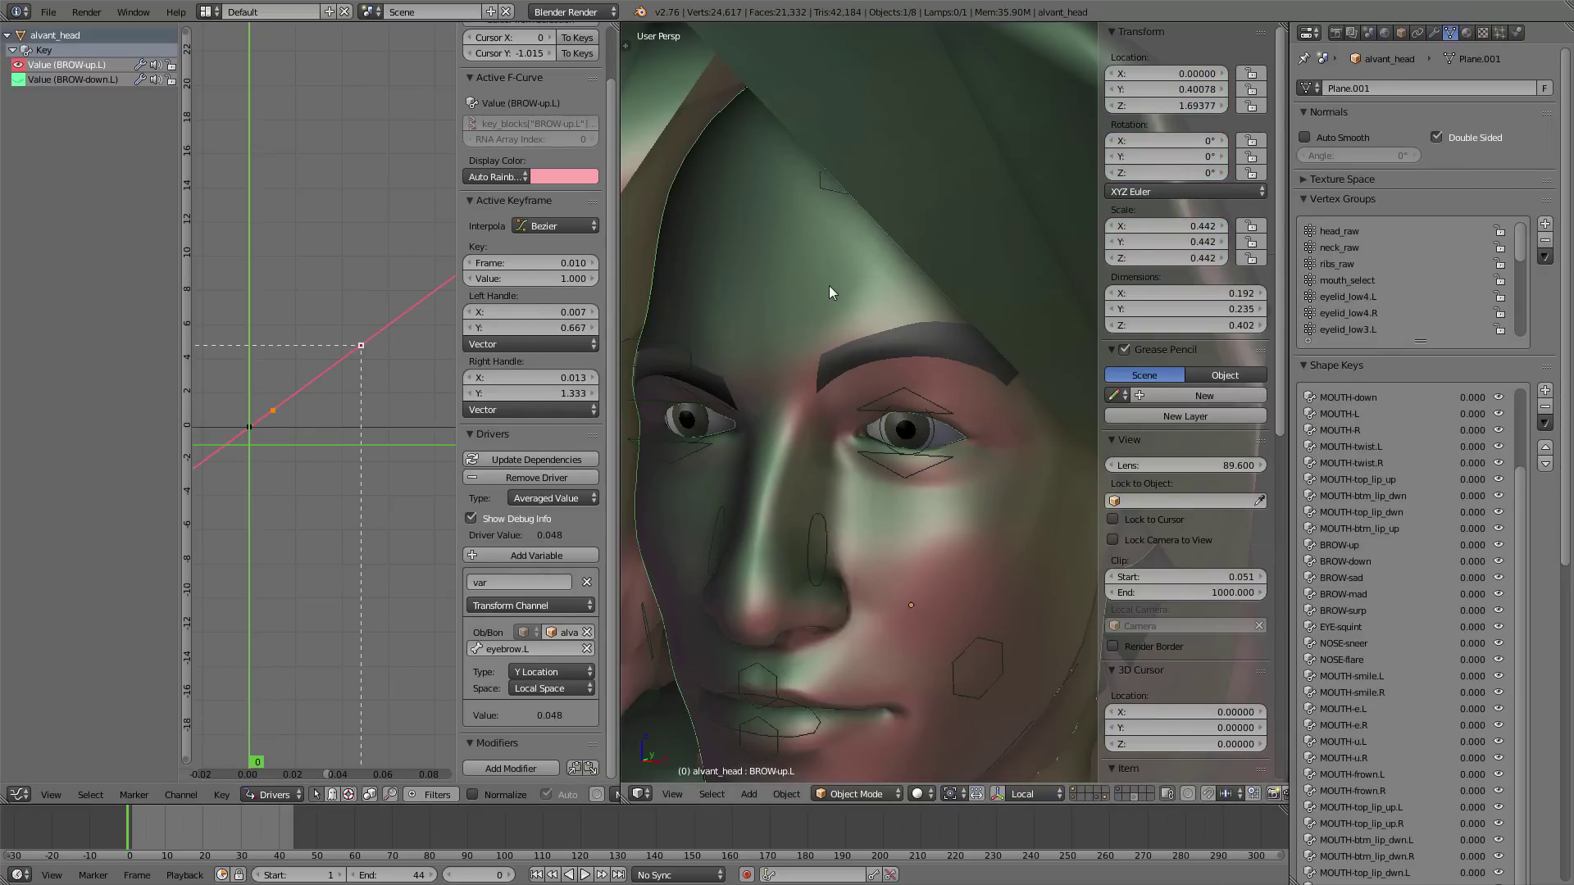
- Raise the BROW-up.L shape key's maximum range to 1.9
scroll(1393, 574, "down", 10)
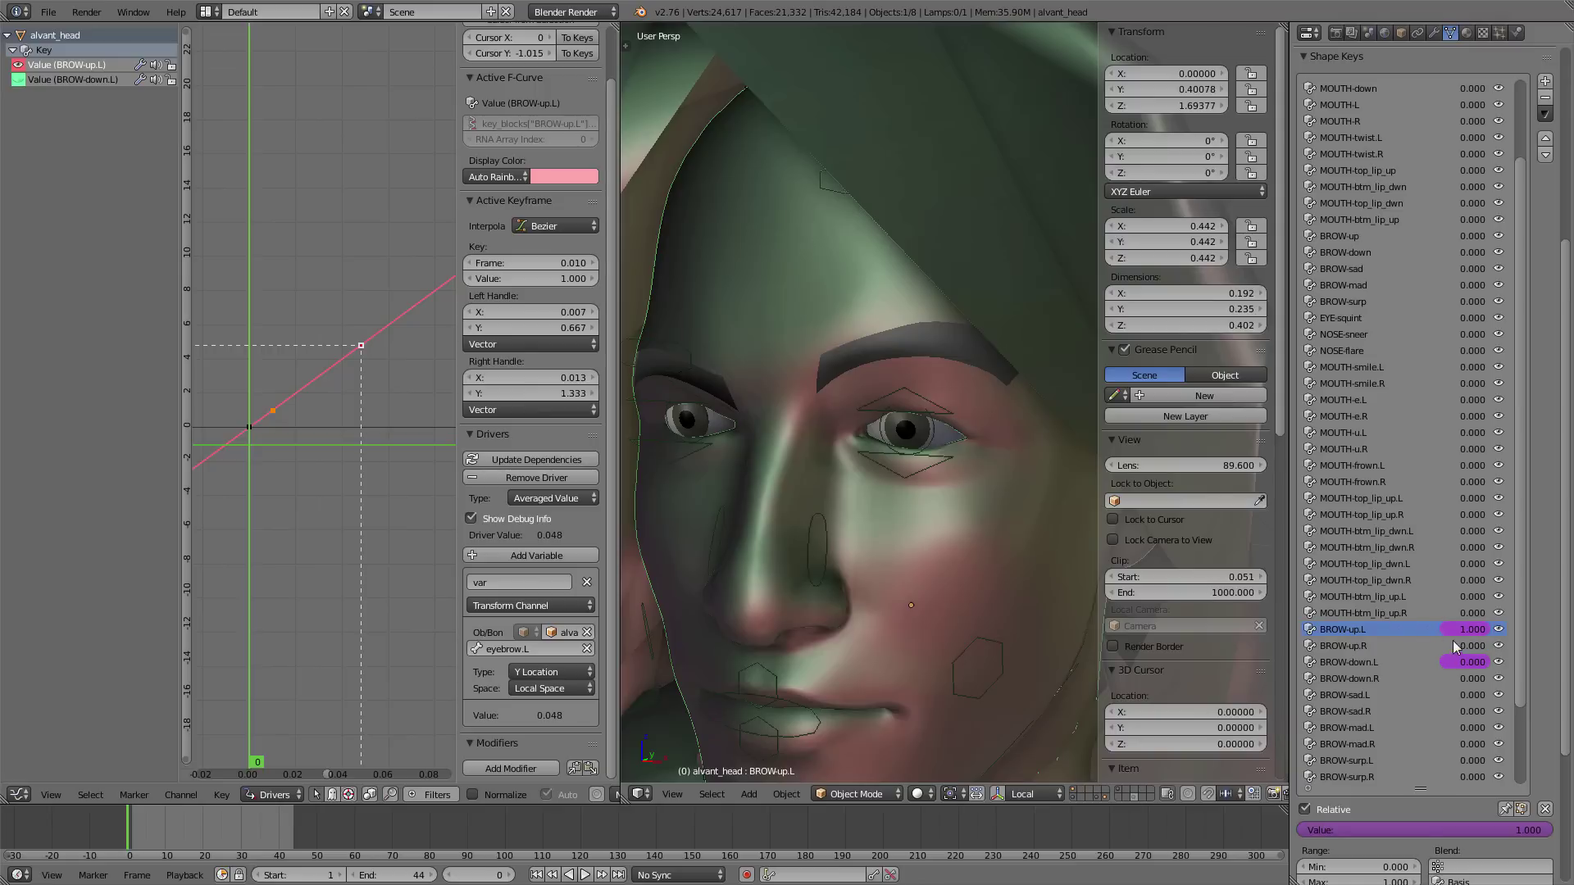
middle_click_drag(1453, 641, 1443, 548)
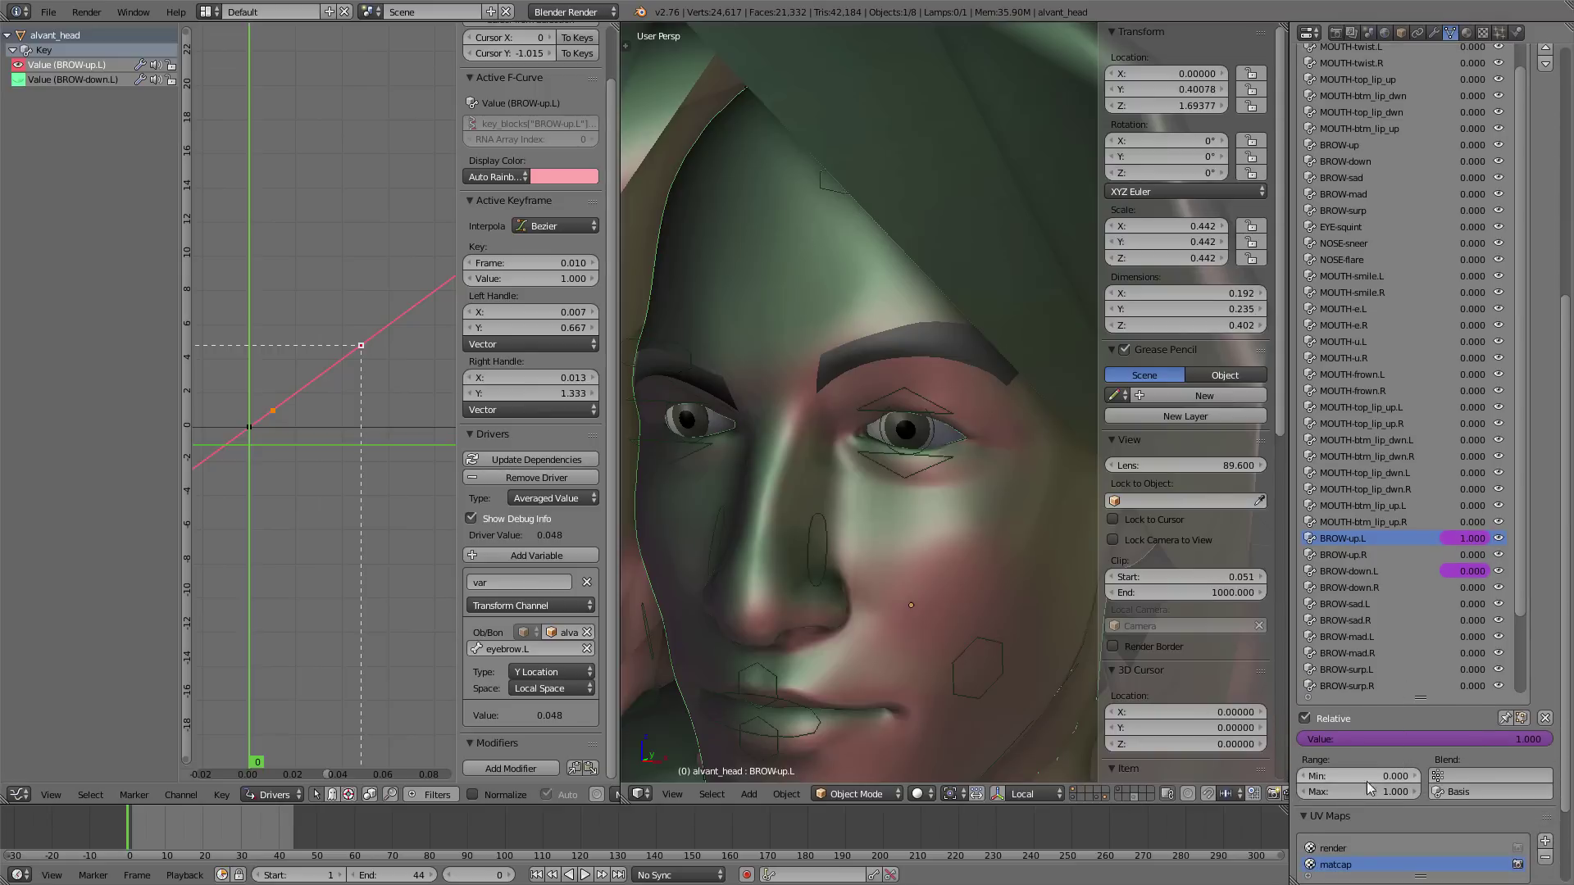
mouse_move(1356, 794)
left_mouse_down()
mouse_move(1431, 794)
mouse_move(1385, 794)
left_mouse_up()
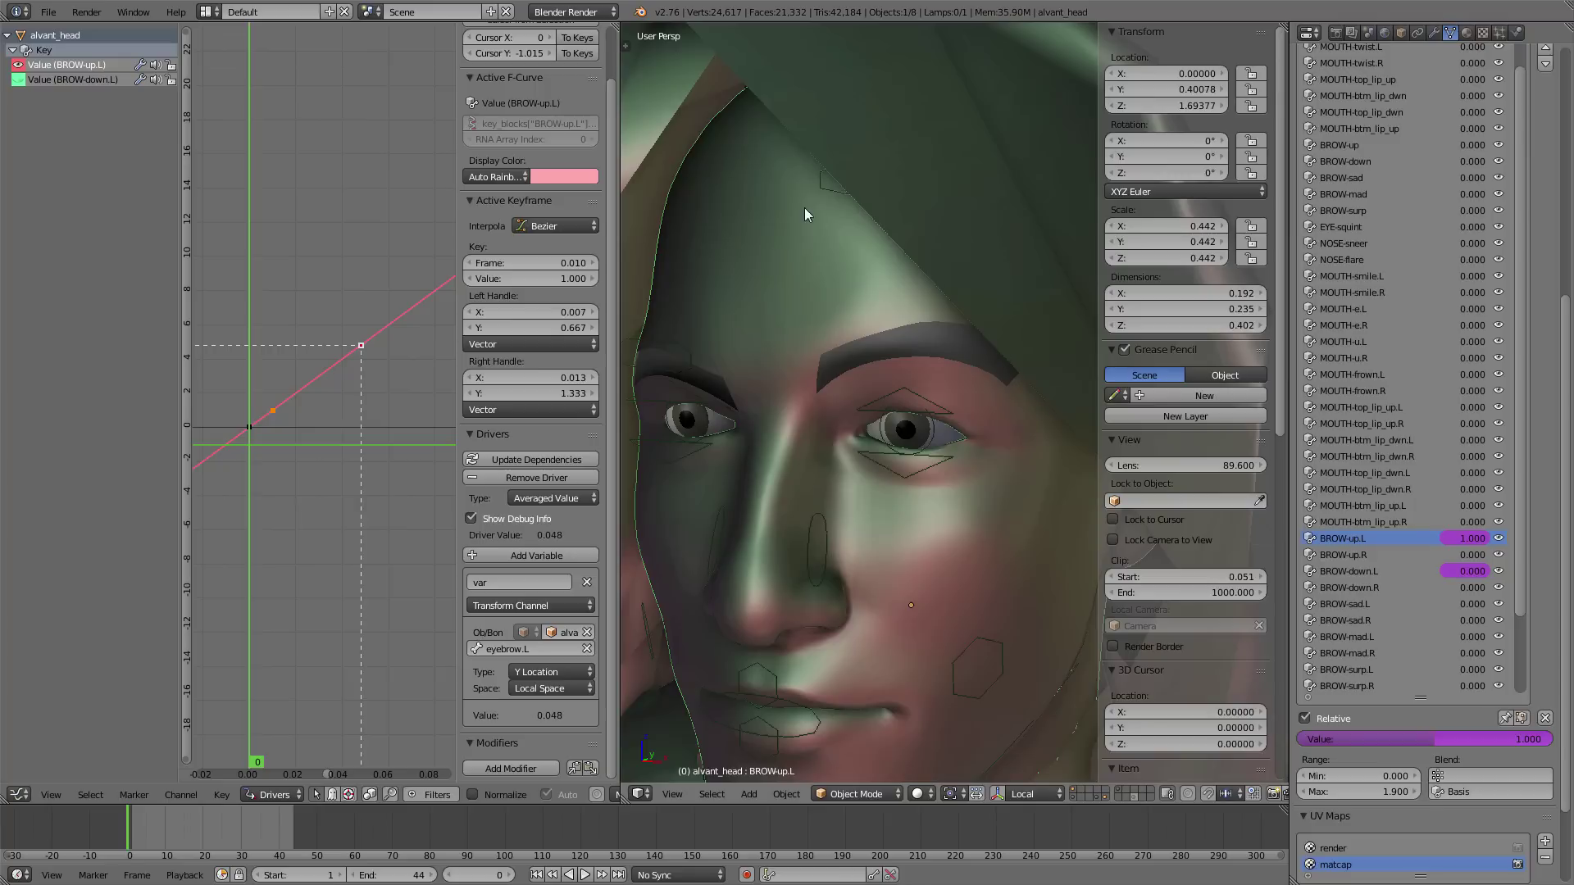
- Move the eyebrow.L bone up and down to test the extended BROW-up.L range, and reselect the head mesh
right_click(833, 184)
right_click(872, 341)
key("g")
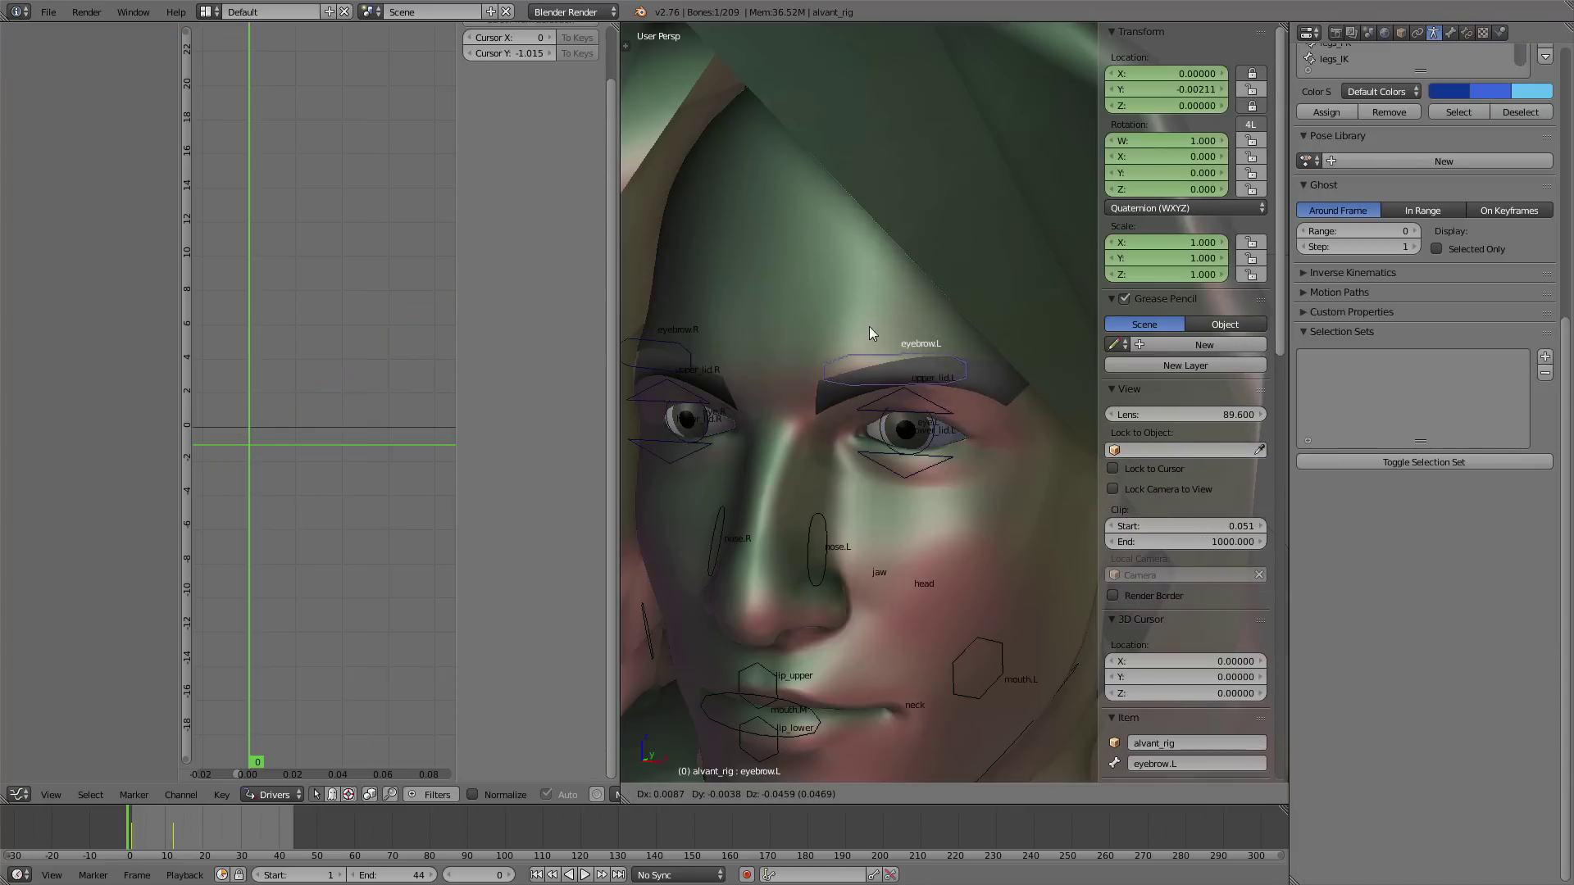
left_click(862, 268)
right_click(797, 249)
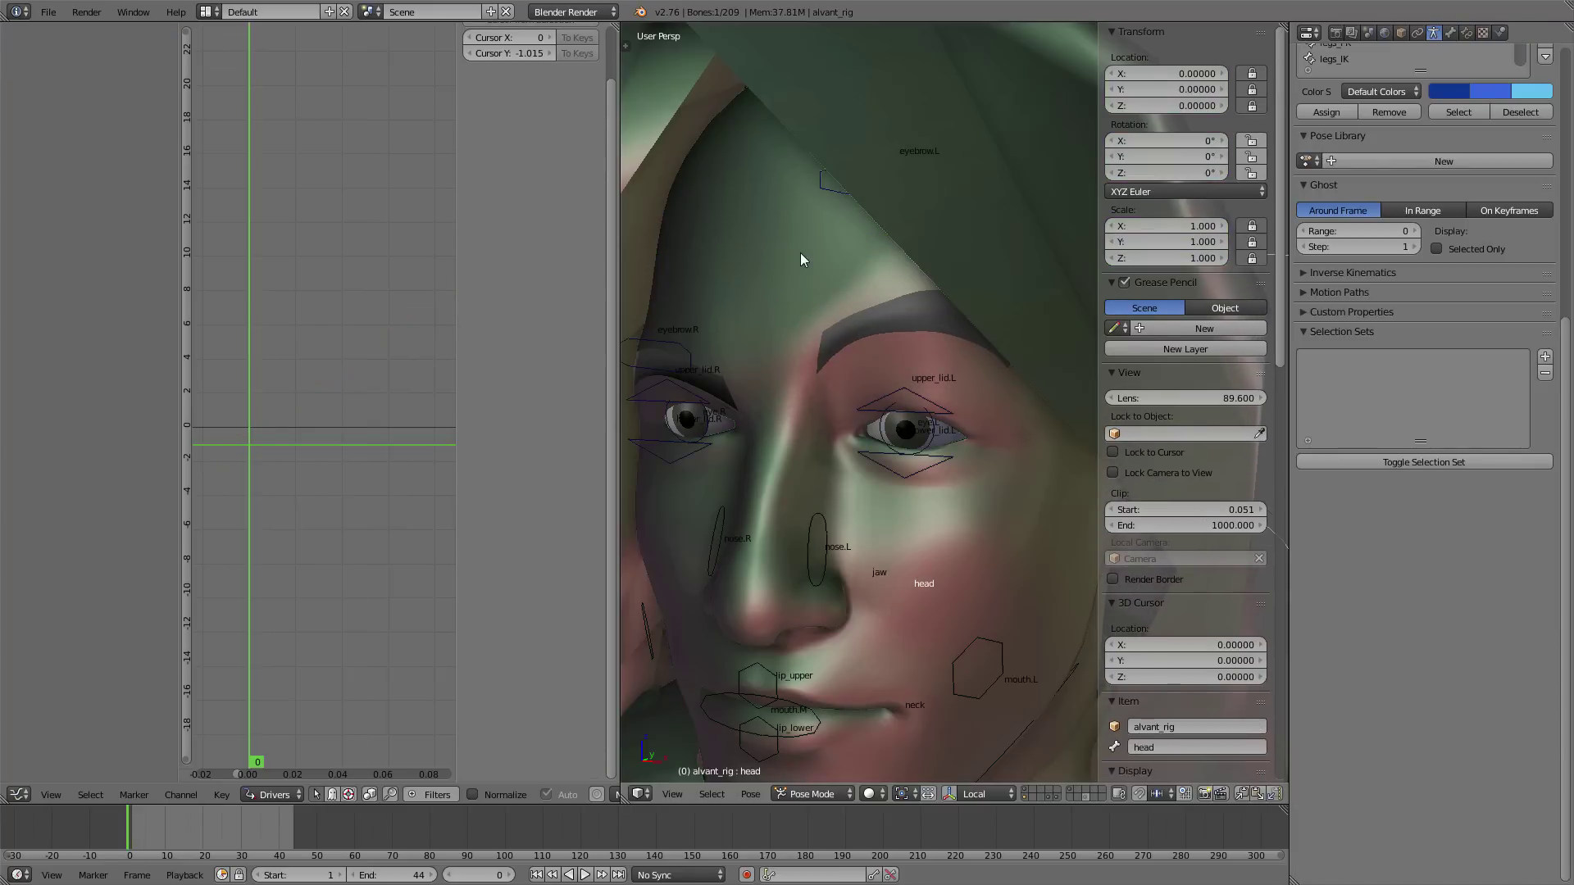
right_click(799, 253)
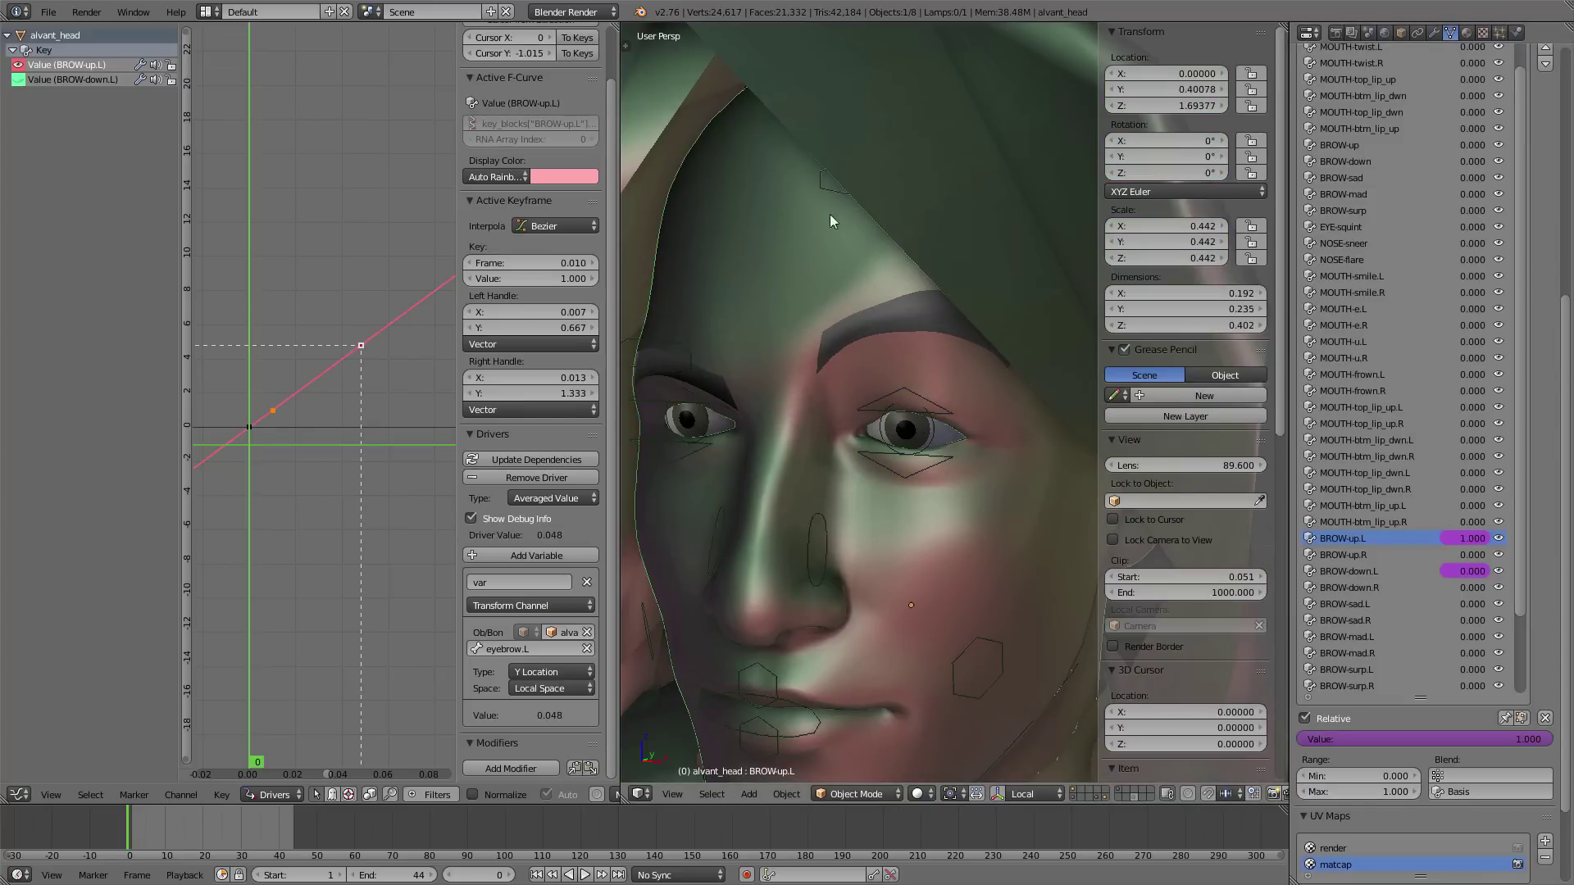
- Clear the eyebrow.L bone's location to return it to rest, and reselect the head mesh
right_click(831, 190)
key("g")
right_click(869, 361)
key("alt+g")
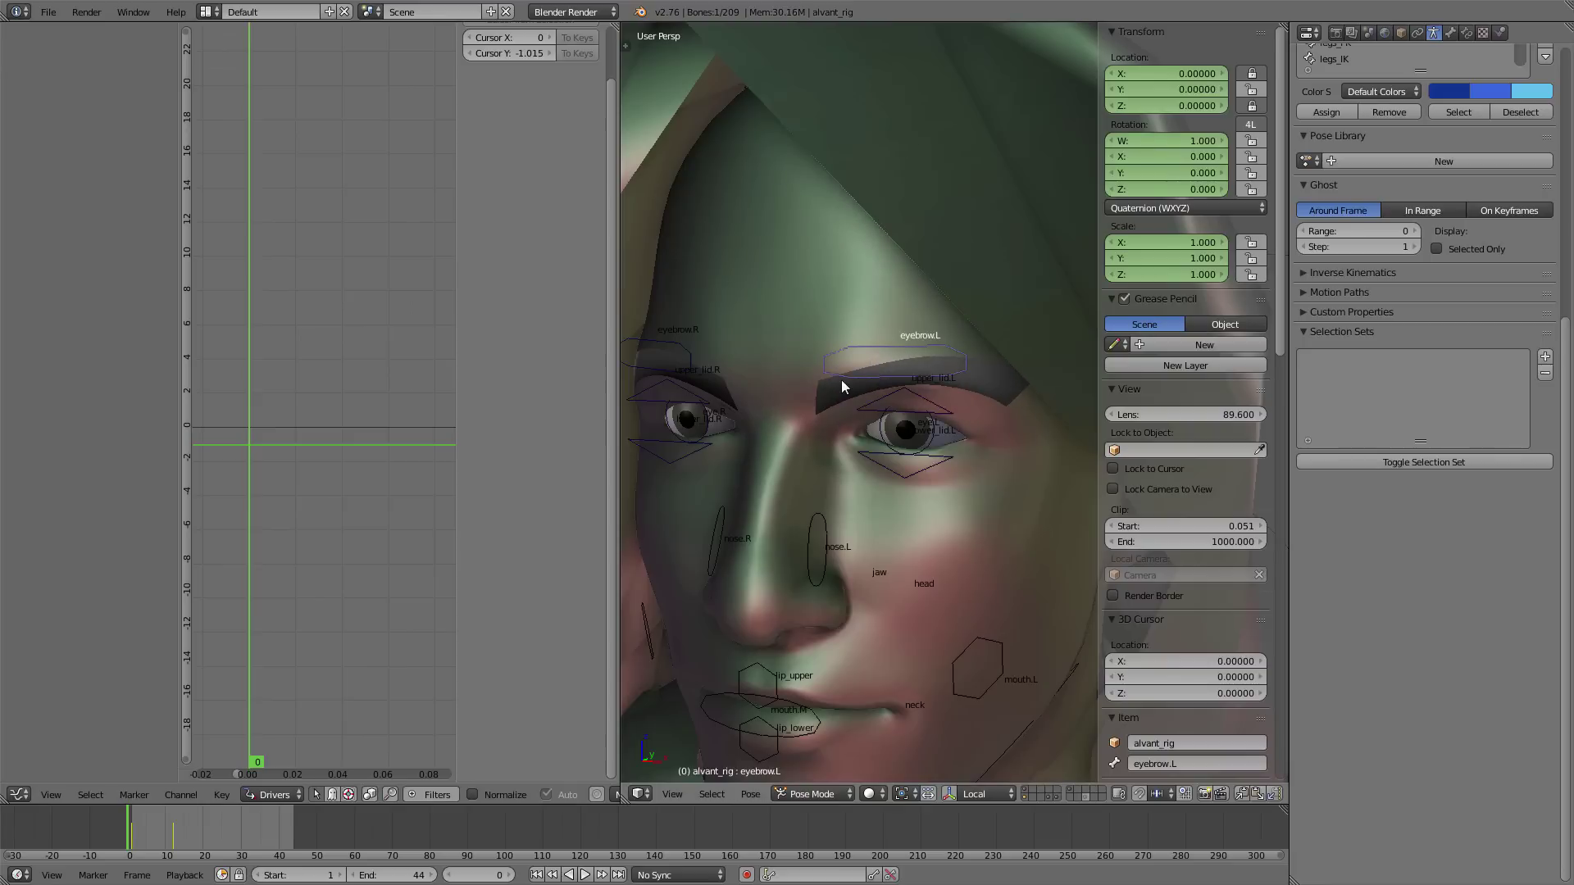
key("ctrl+Tab")
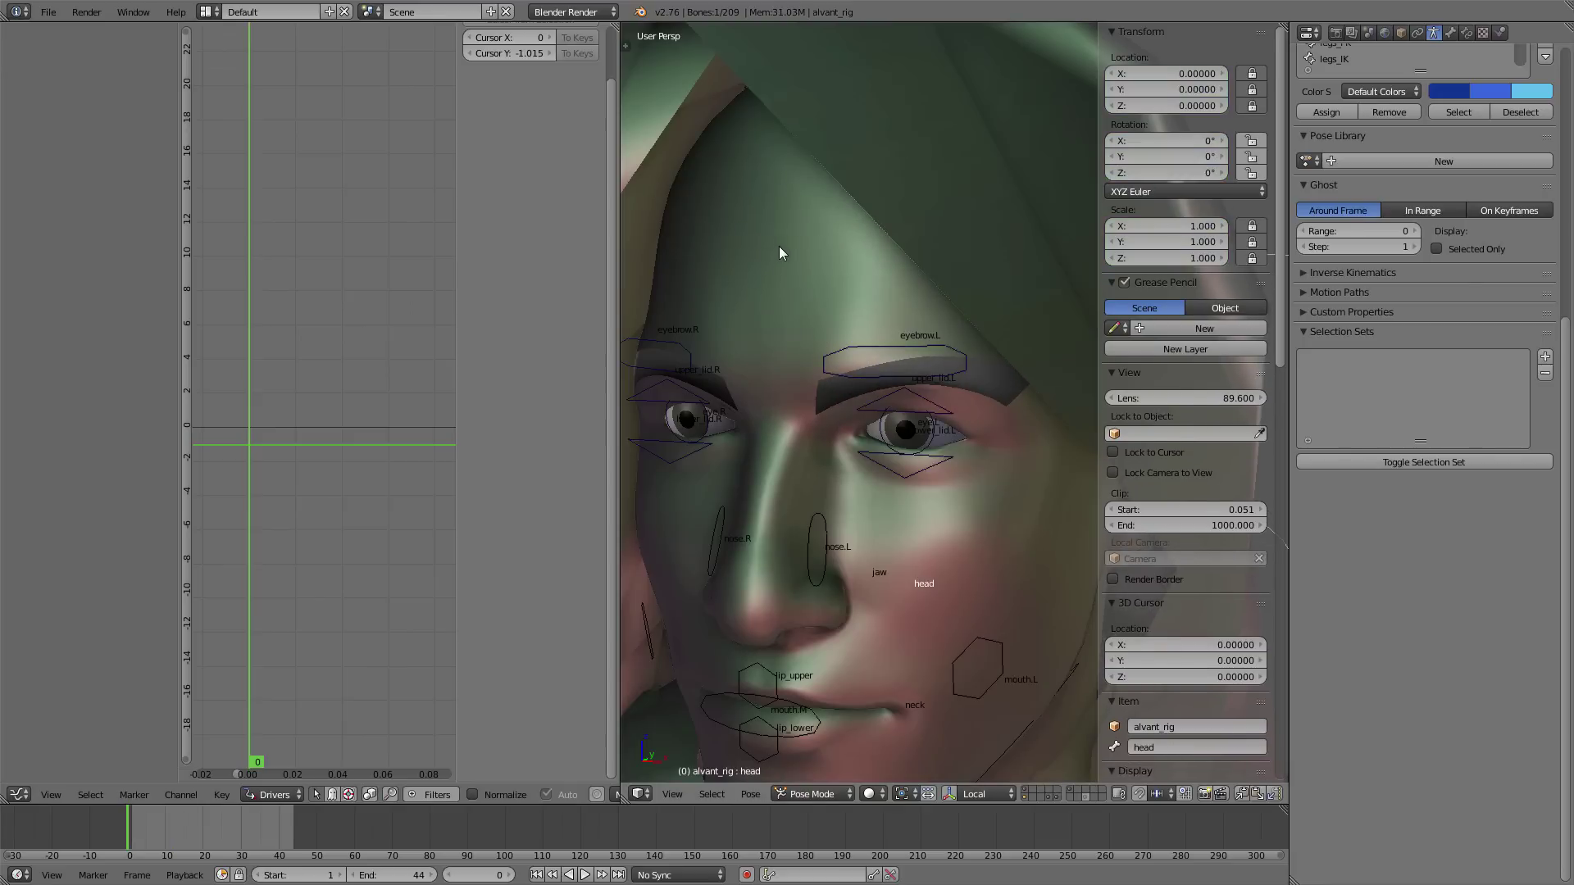
right_click(779, 242)
- Select the BROW-down.L shape key and frame only its driver curve in the curve editor
left_click(1338, 568)
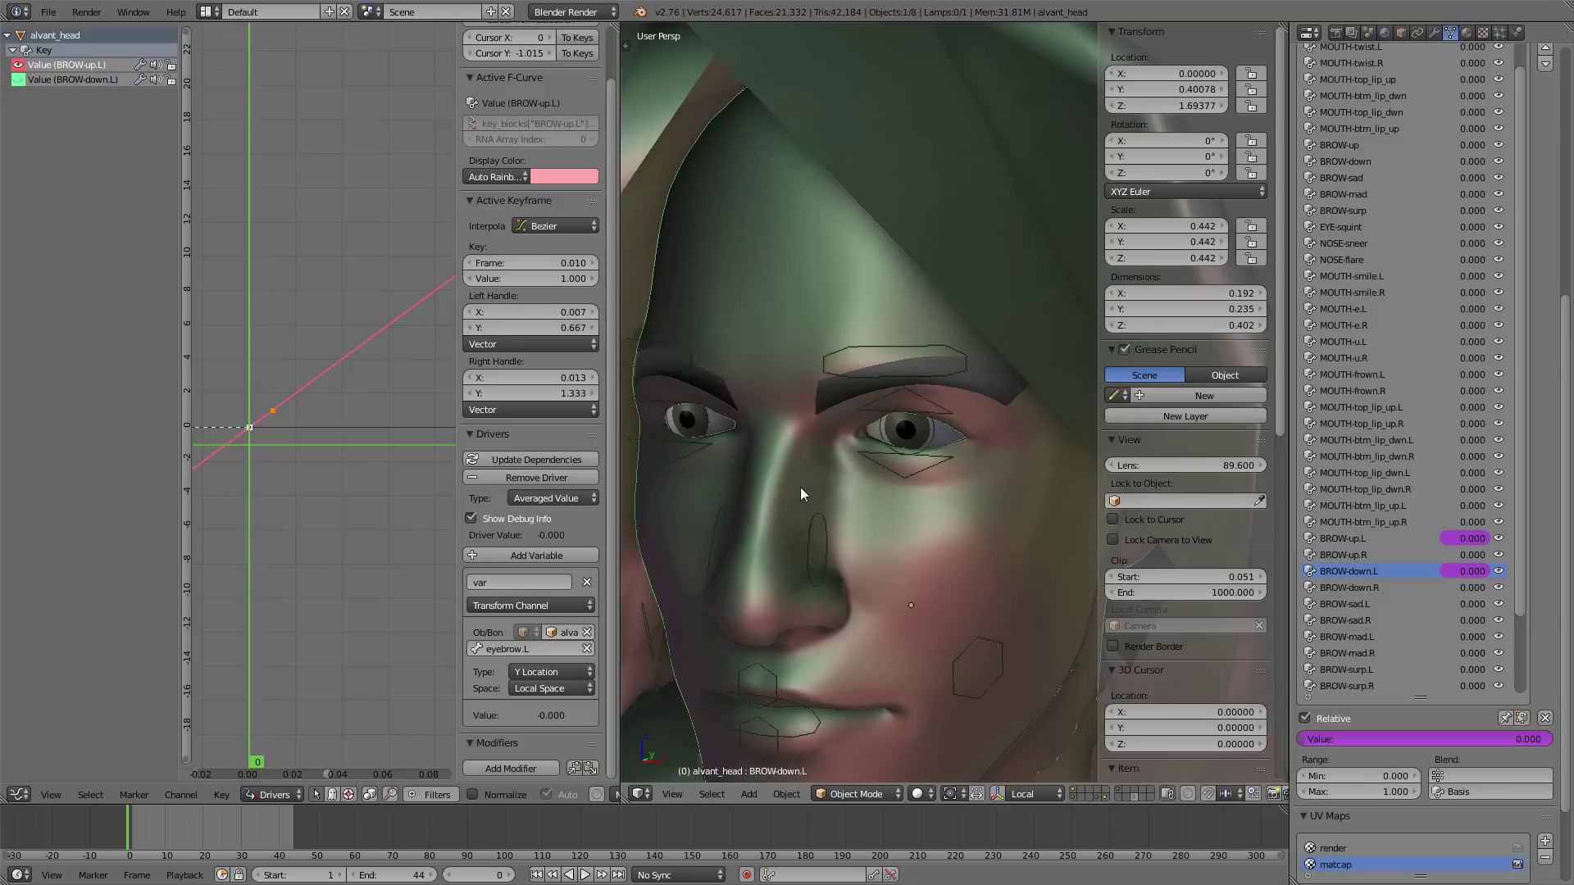
left_click(49, 80)
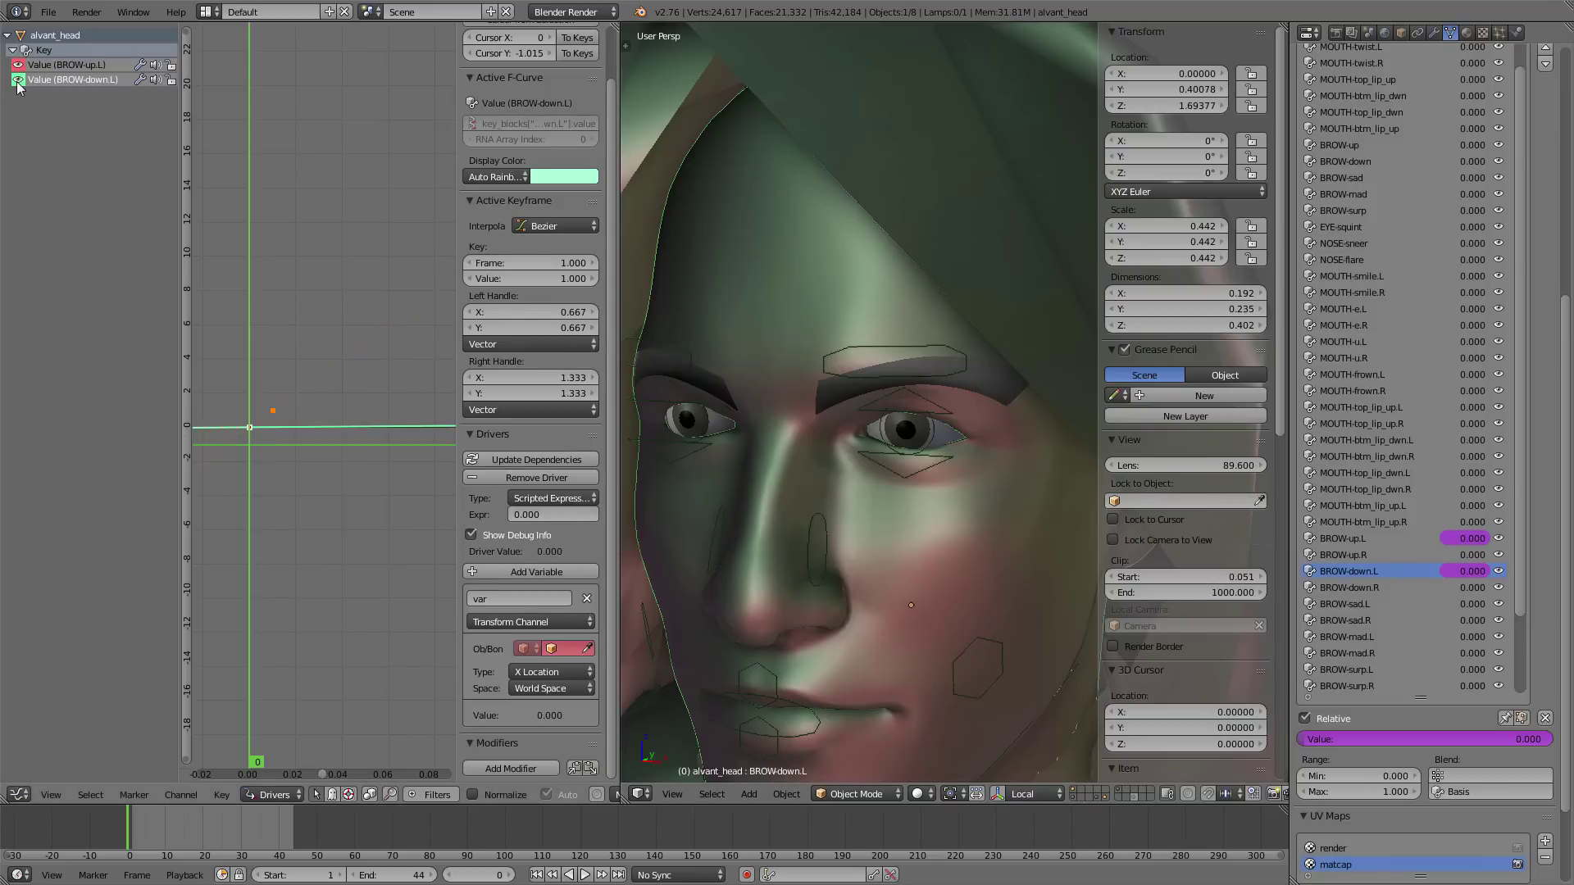
middle_click_drag(367, 331, 409, 357, "ctrl")
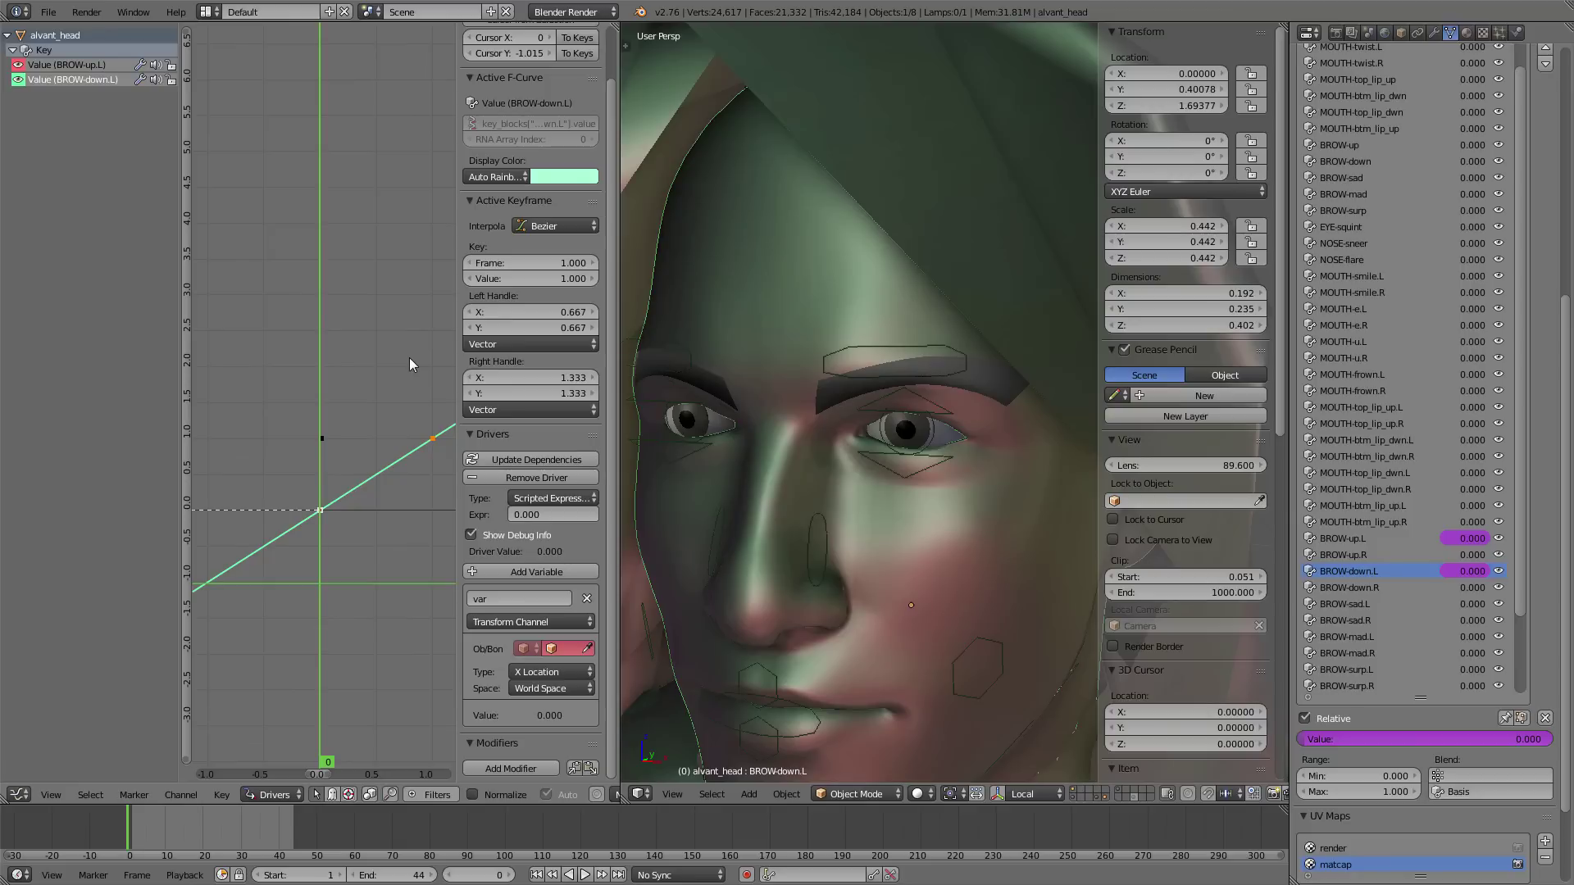
middle_click_drag(405, 416, 371, 421)
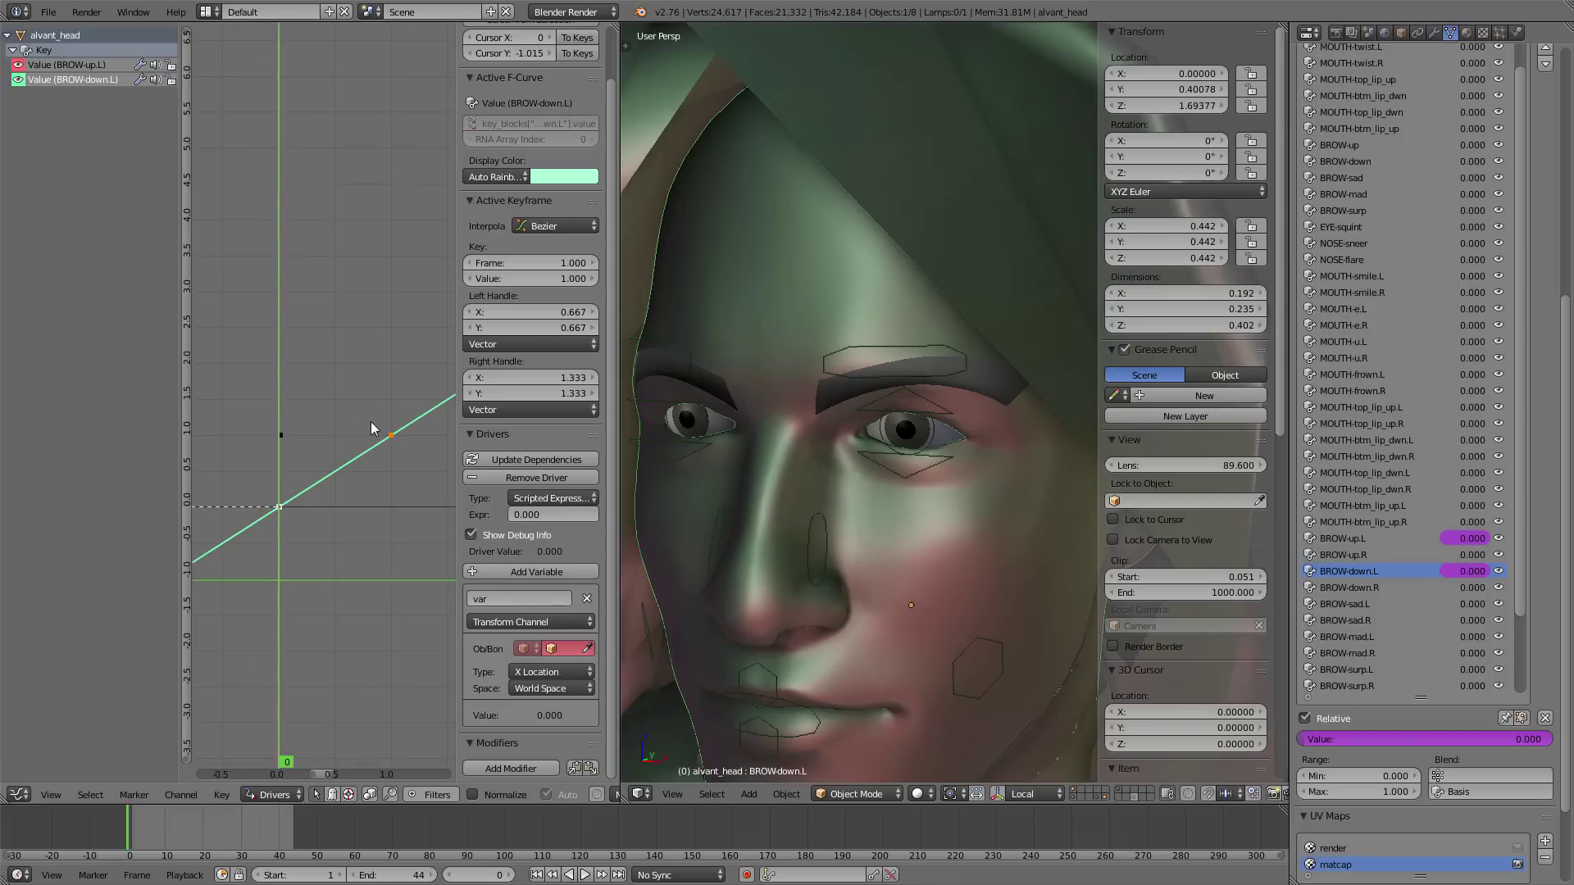
- Point the BROW-down.L driver variable at alvant_rig, using Y Location in Local Space
left_click(563, 648)
type("alv")
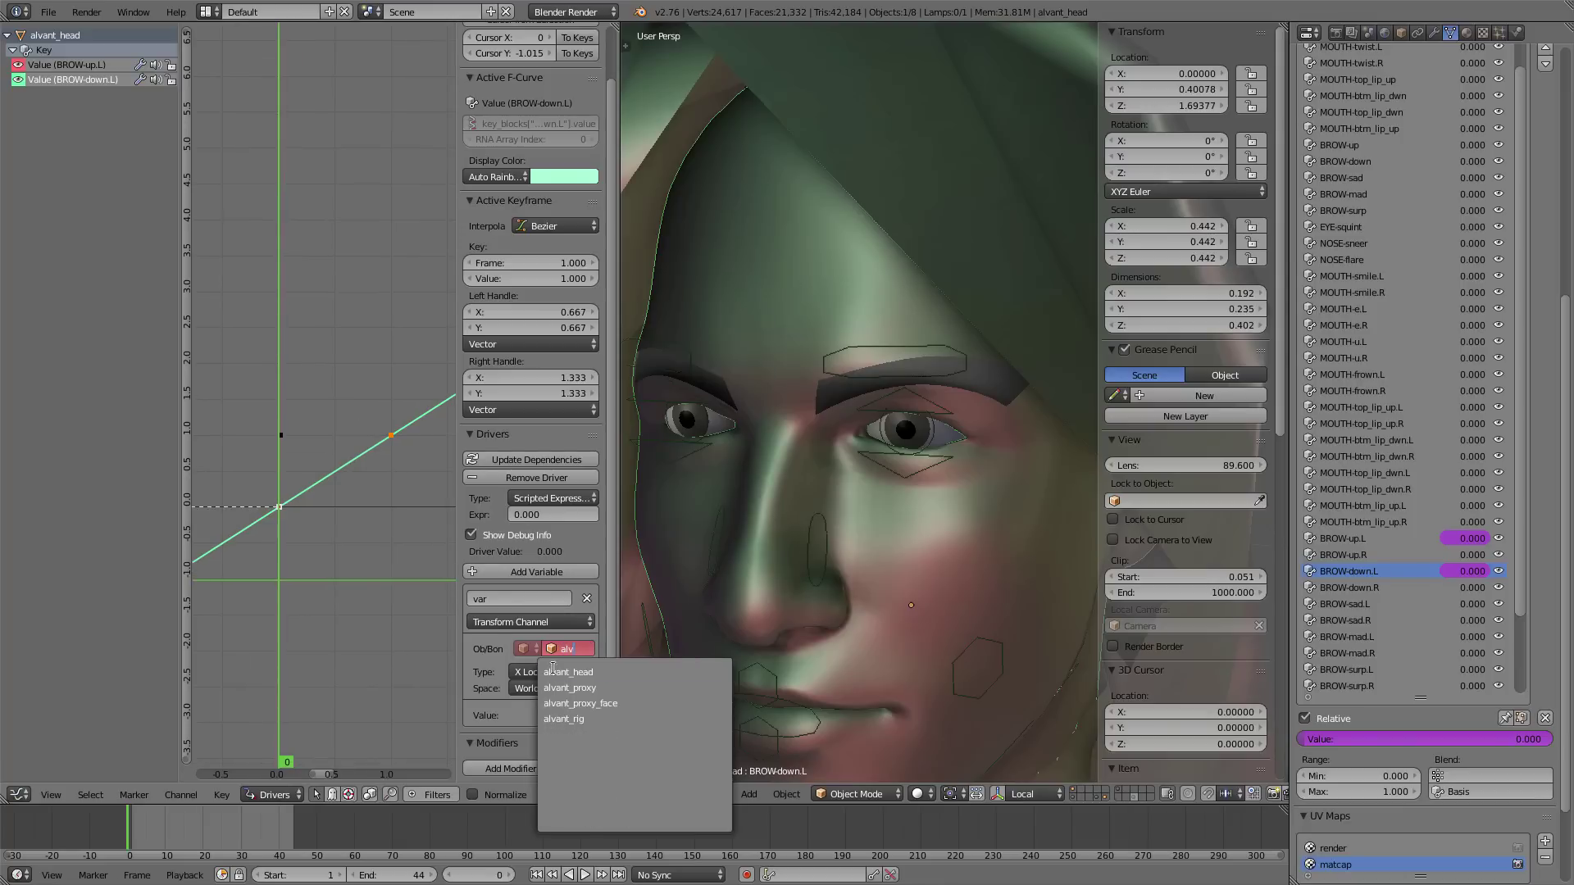
left_click(561, 718)
left_click(541, 692)
left_click(535, 651)
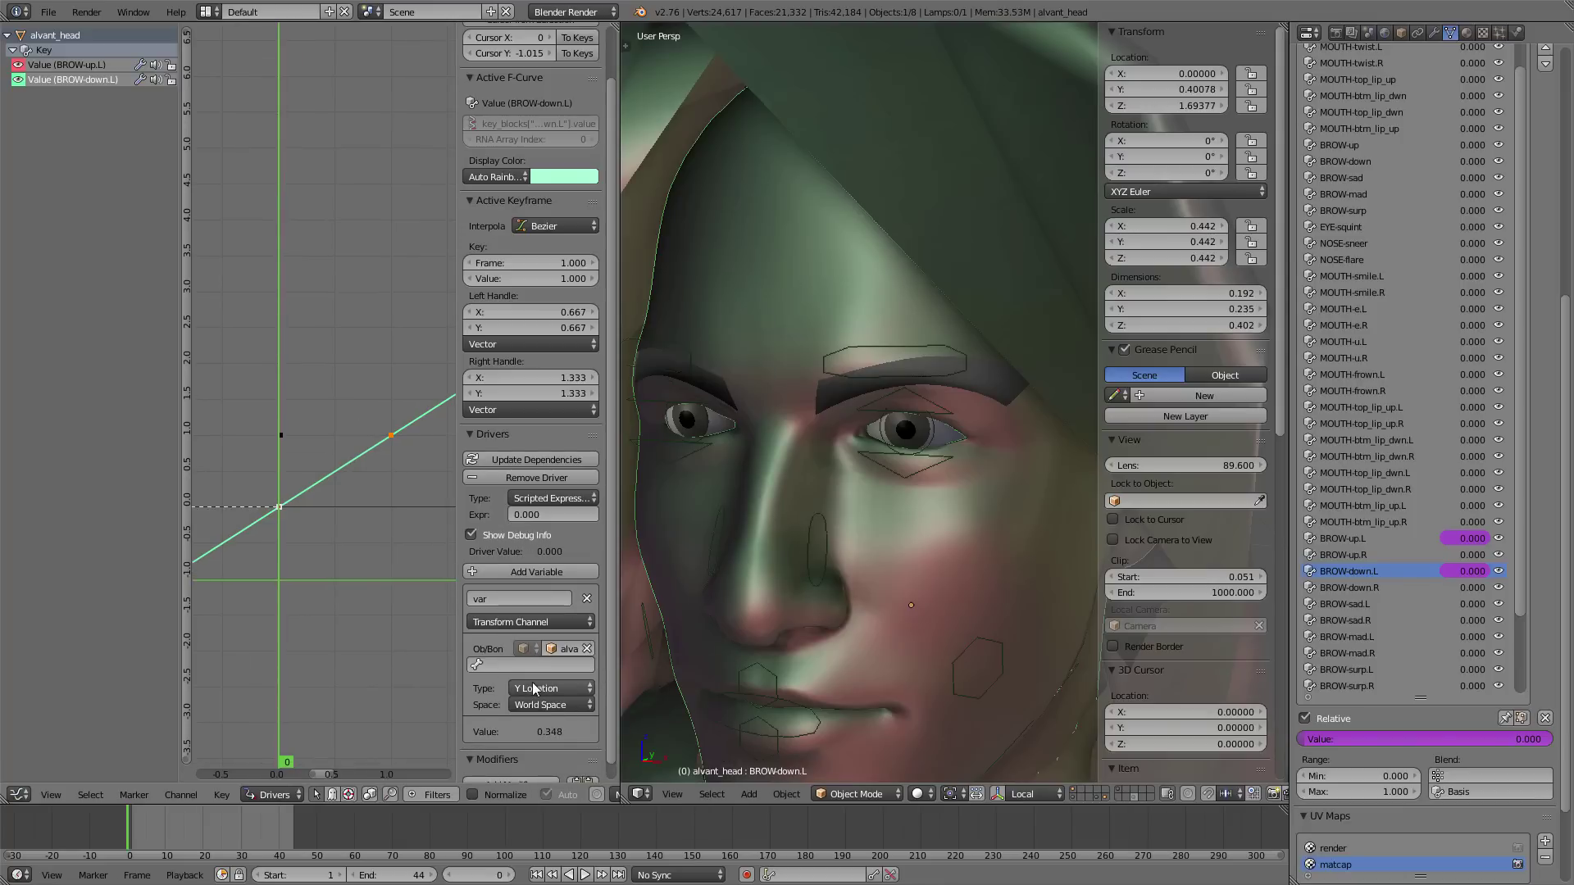
left_click(541, 705)
left_click(538, 666)
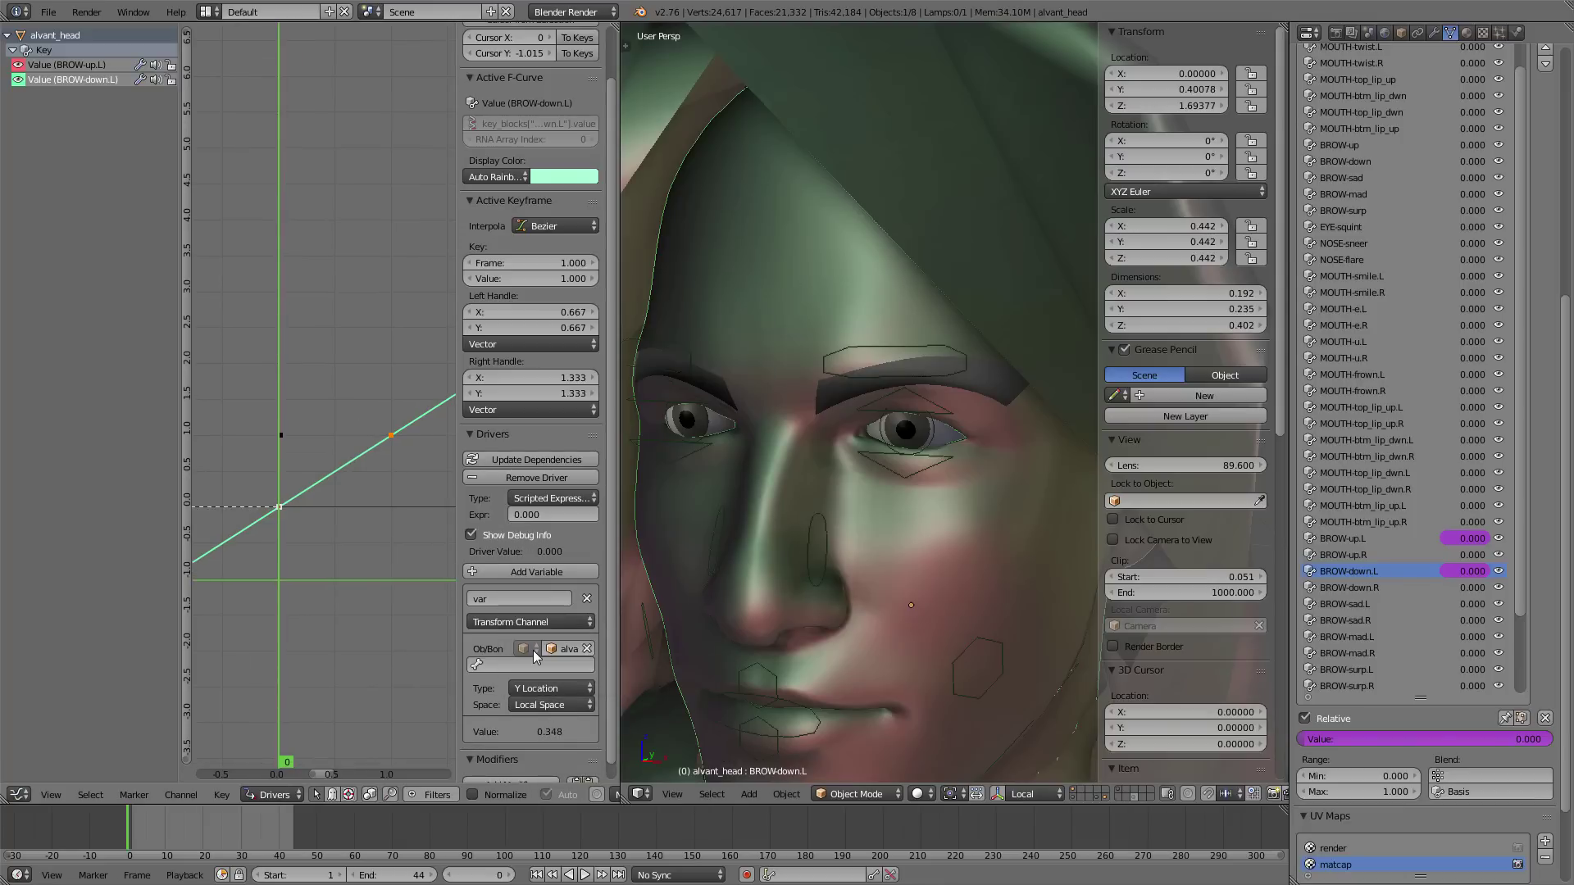
- Change the BROW-down.L driver type to Averaged Value
left_click(524, 497)
left_click(541, 398)
left_click(548, 498)
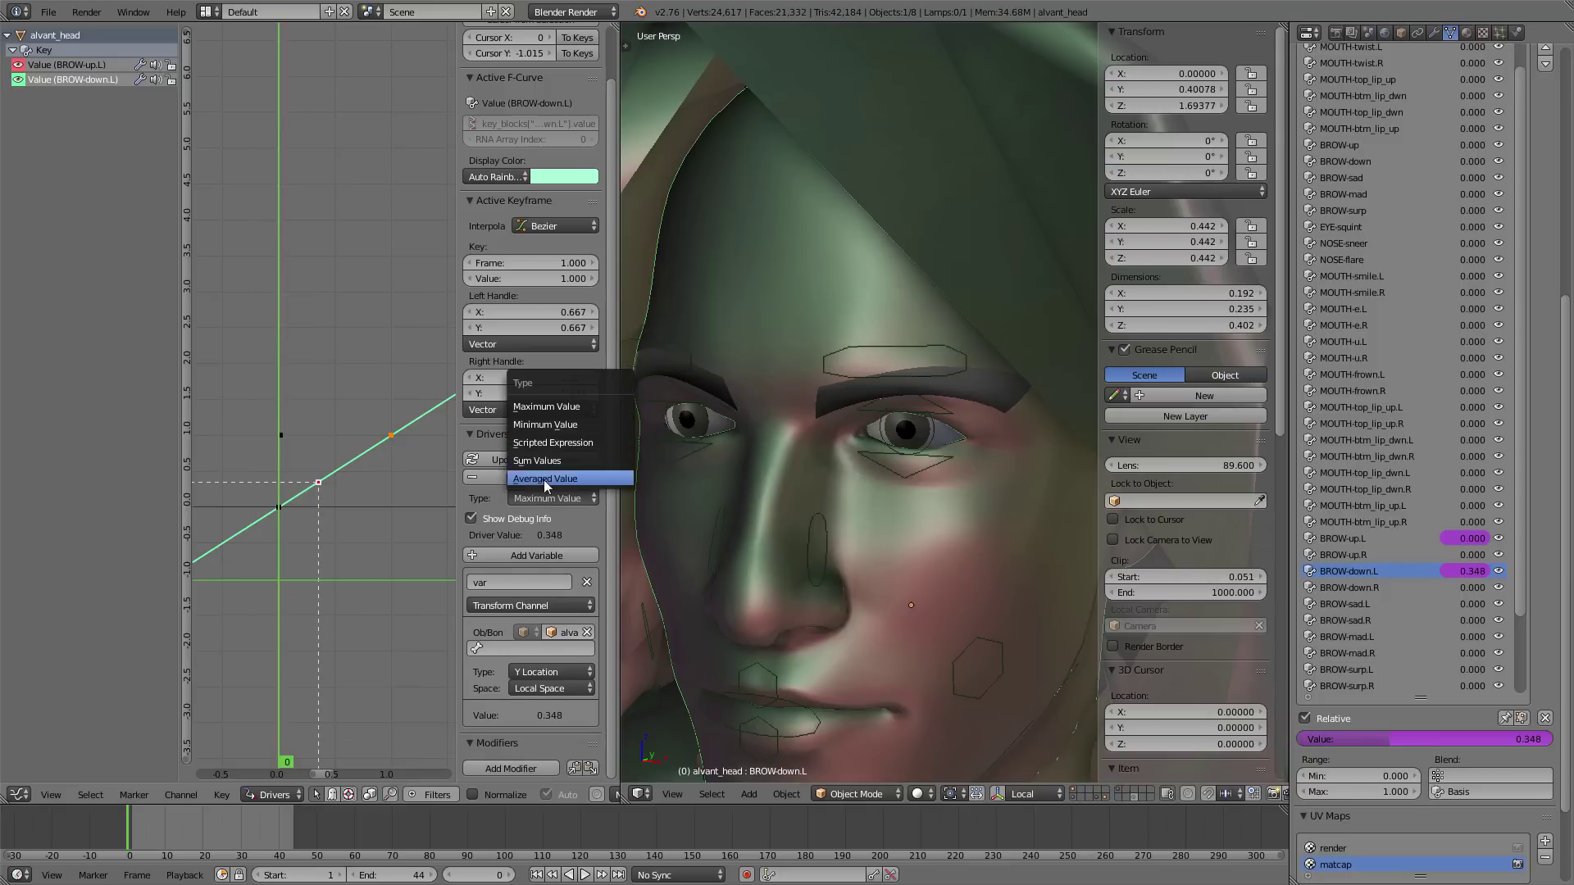
left_click(543, 480)
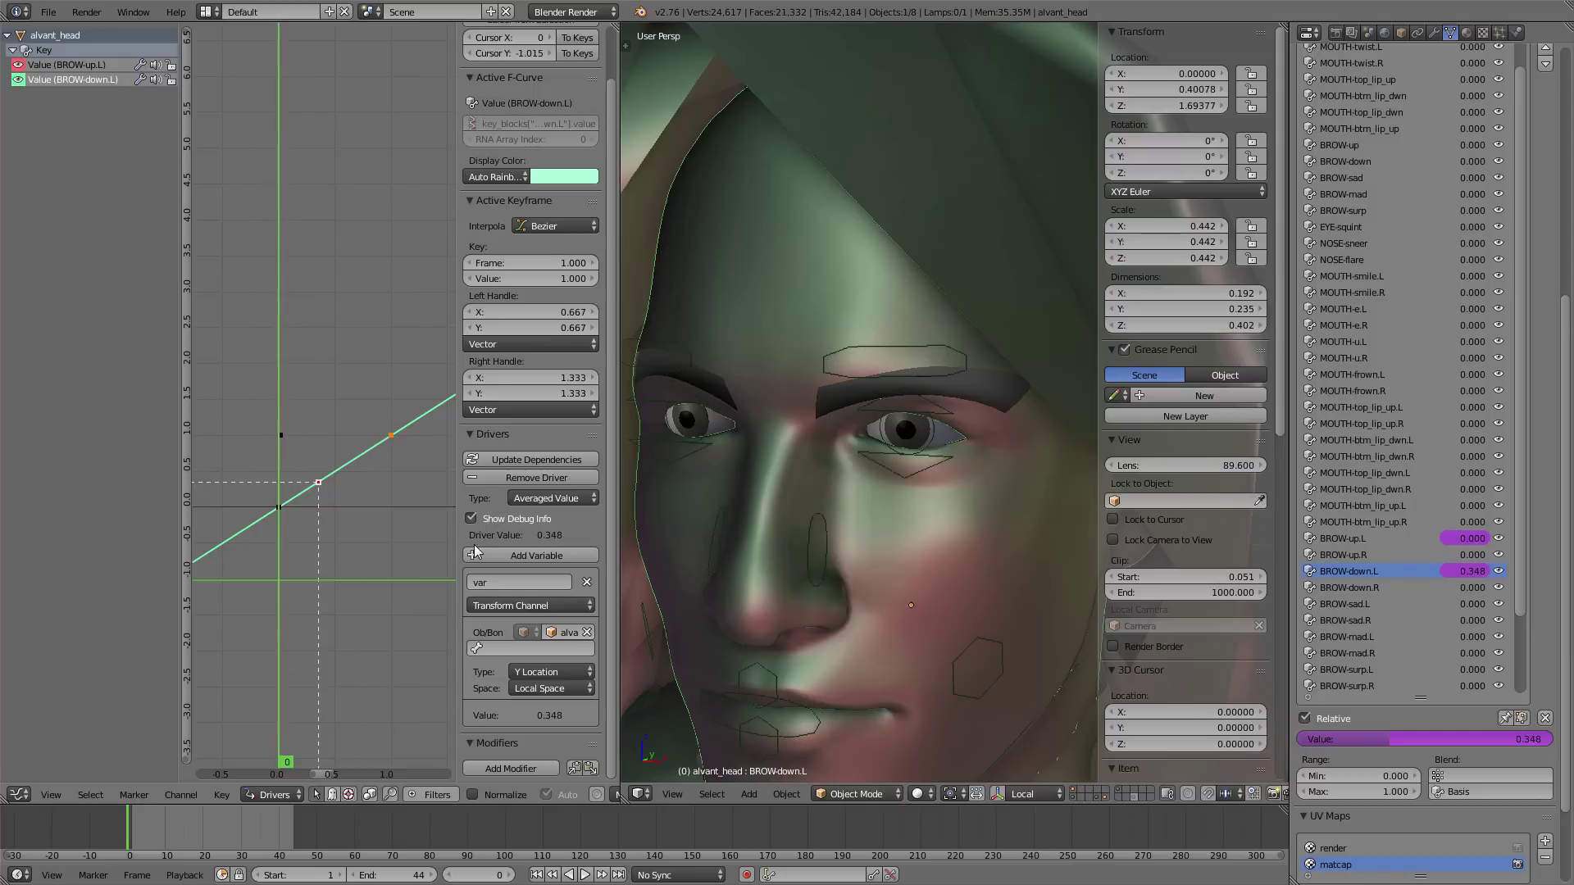
- Set the frame of the BROW-down.L driver curve's upper keyframe to -0.01 to invert the slope
middle_click_drag(282, 495, 309, 502)
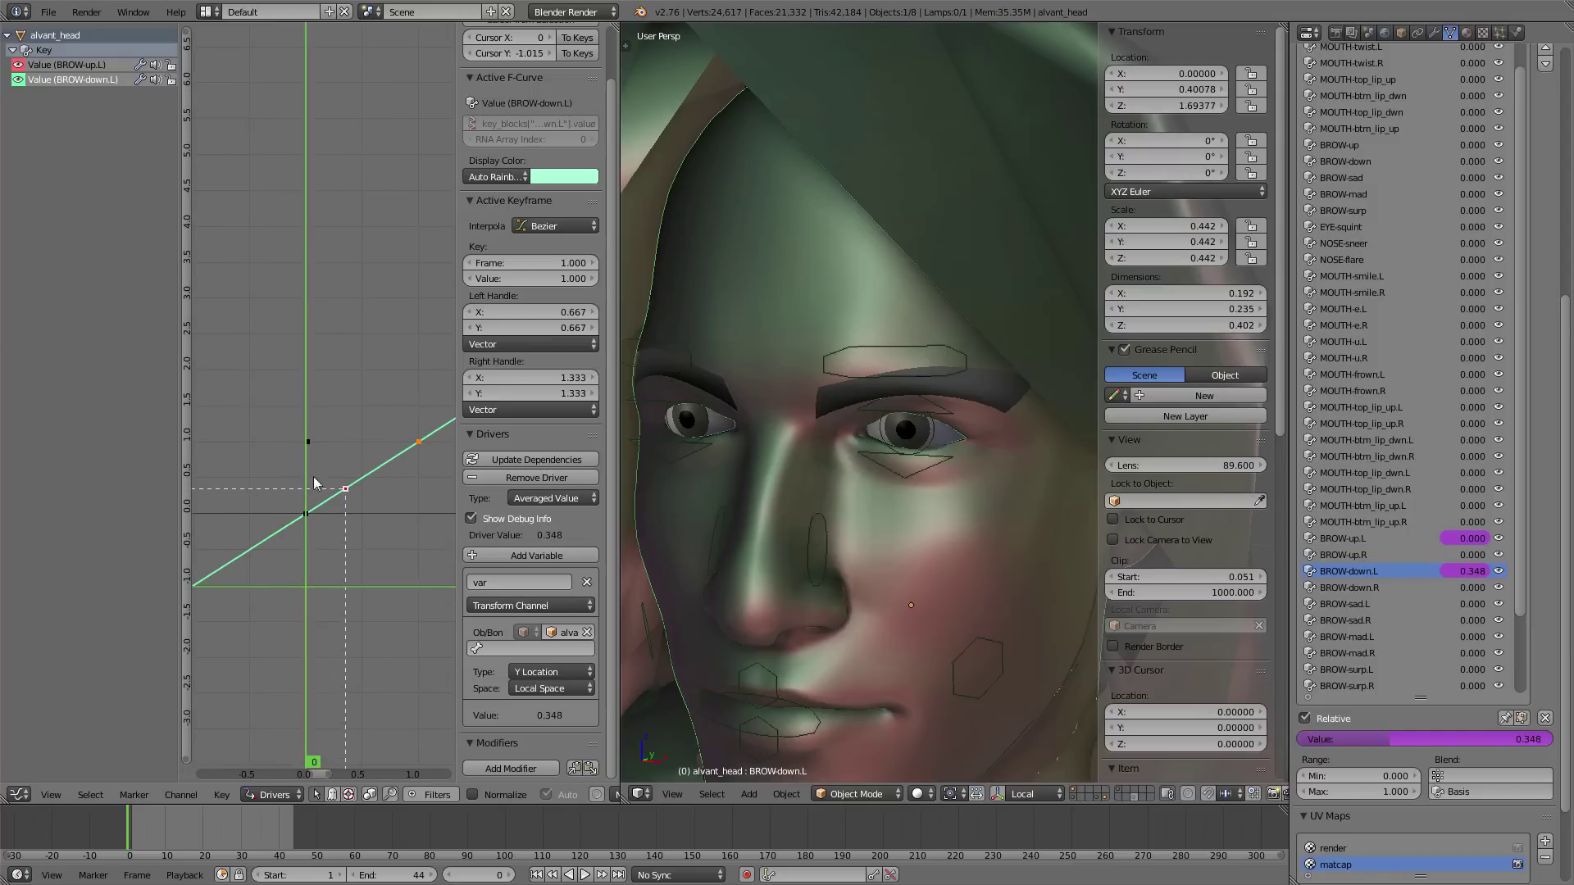
left_click(530, 262)
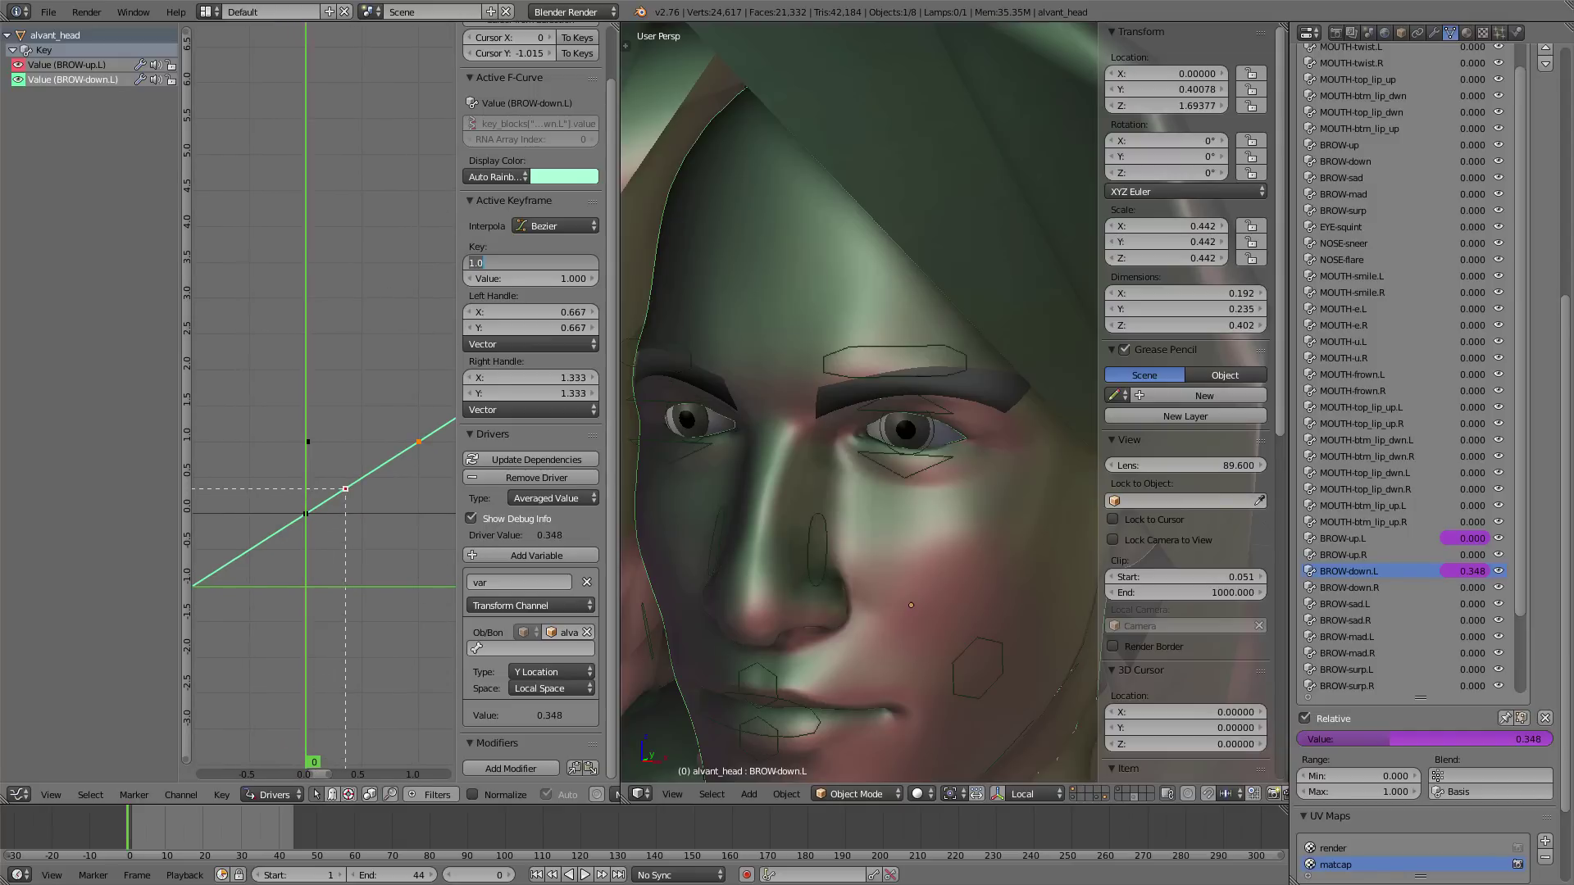
type("-0.0")
type("1")
key("Return")
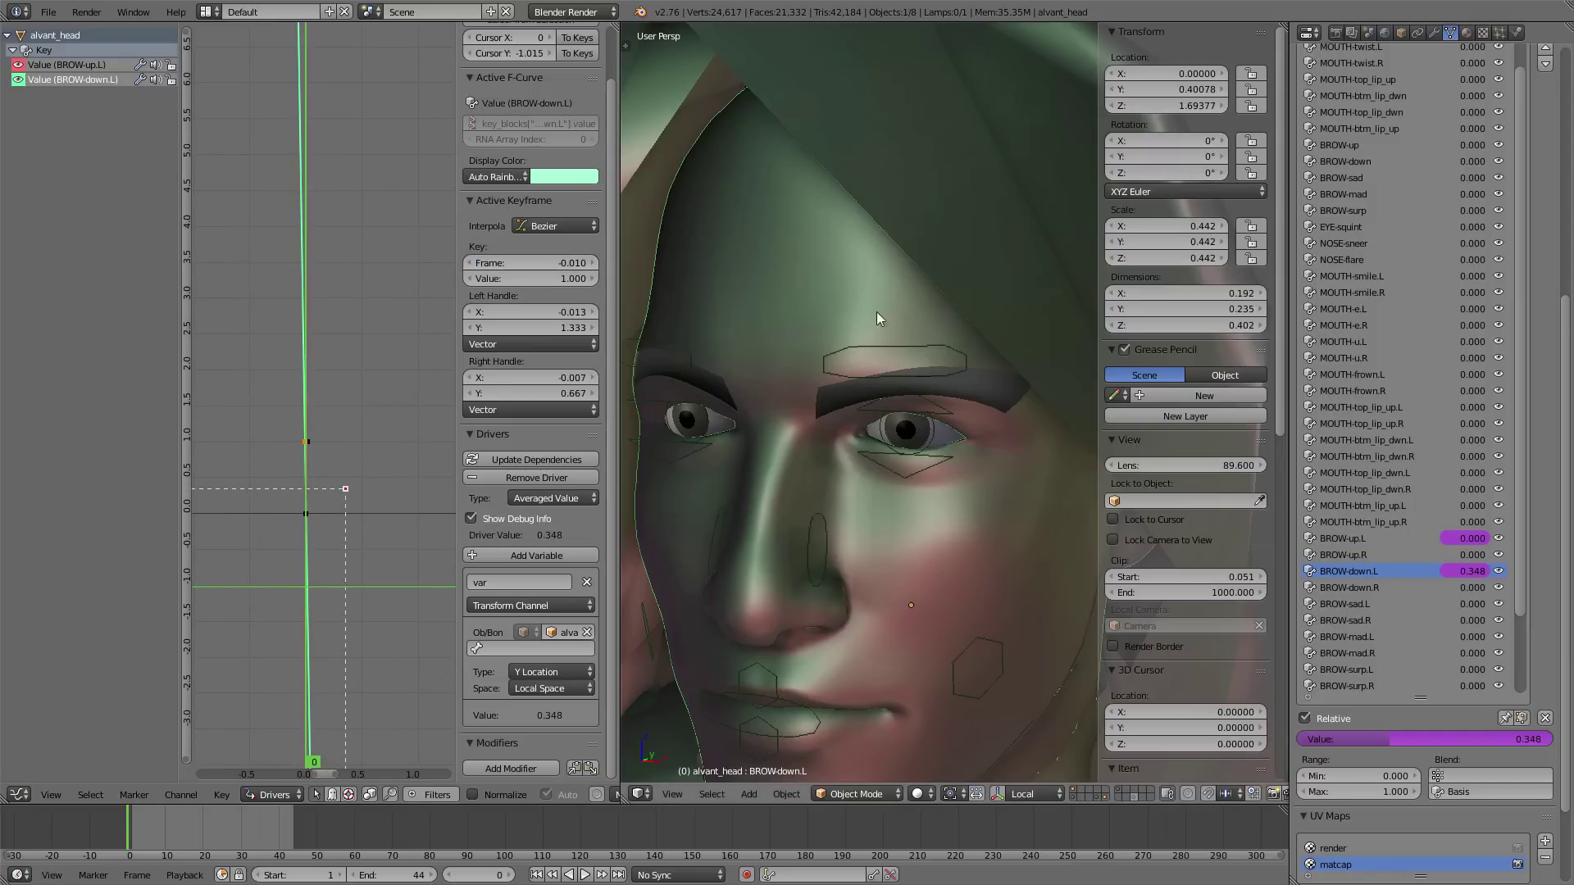
- Try lowering the eyebrow.L bone to test BROW-down.L, cancel the move, and reselect the head mesh
right_click(897, 337)
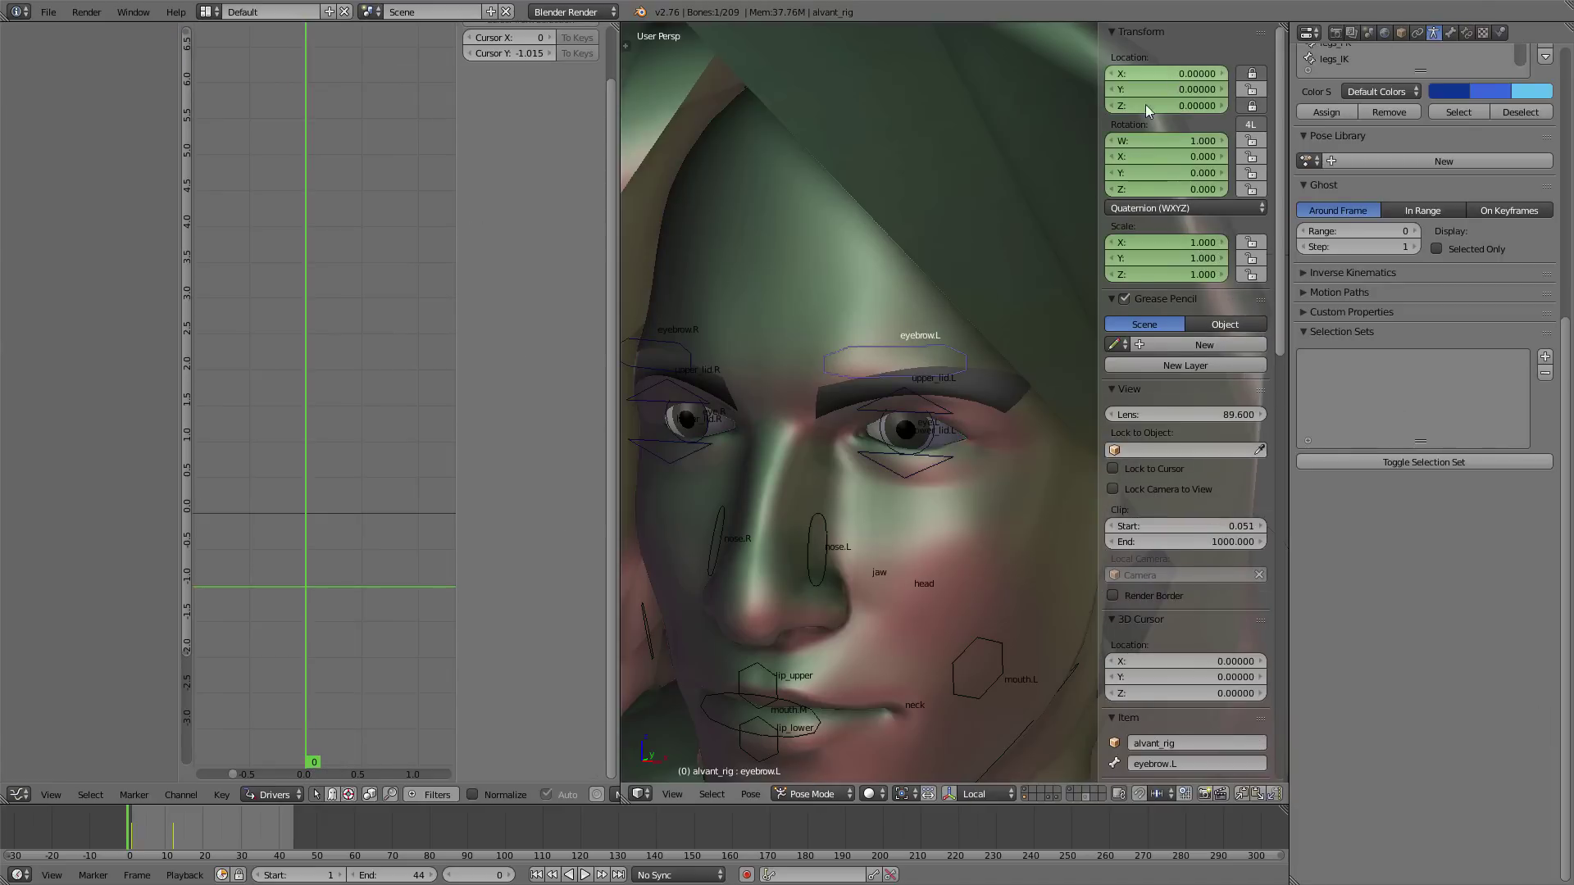
key("g")
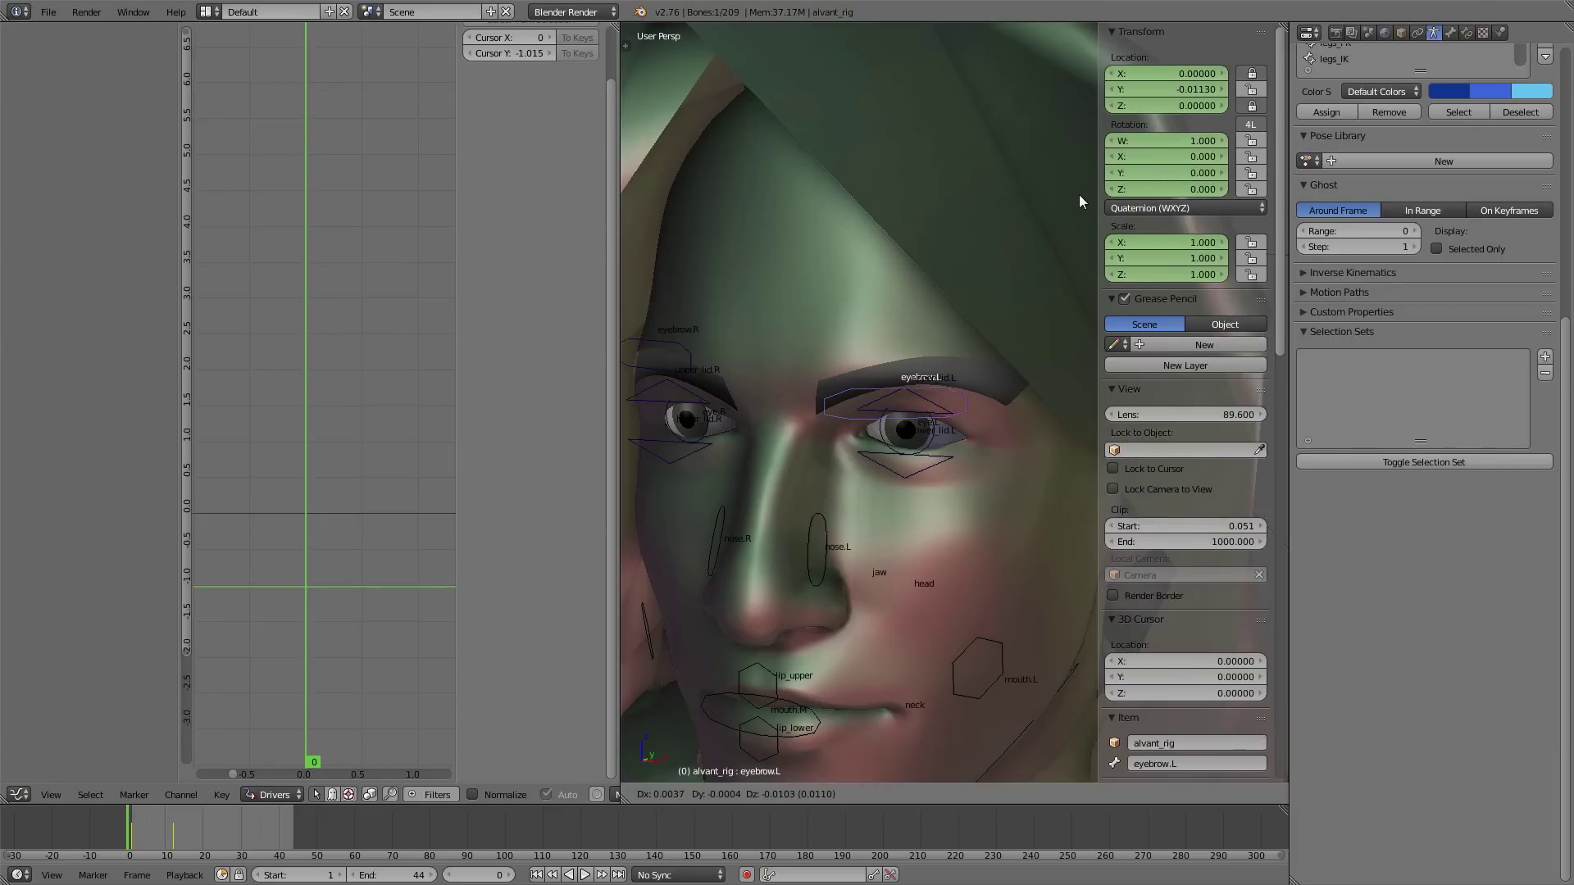
right_click(1082, 195)
right_click(815, 251)
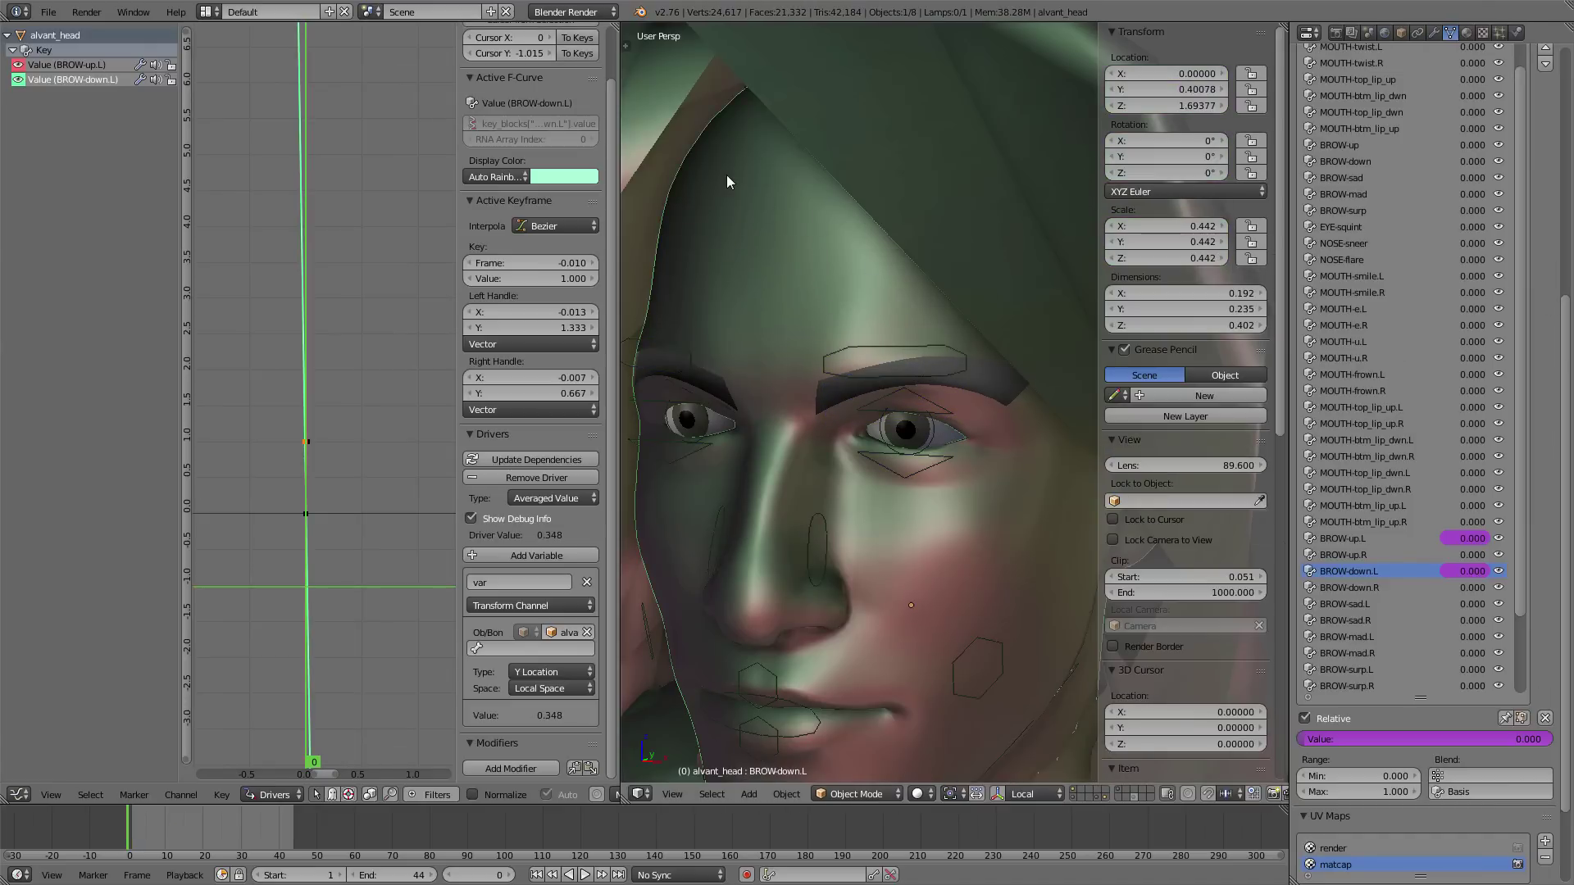
- Examine the BROW-down.L curve around its origin and assign eyebrow.L as the driver variable's bone
middle_click_drag(294, 321, 475, 408)
scroll(361, 523, "up", 13)
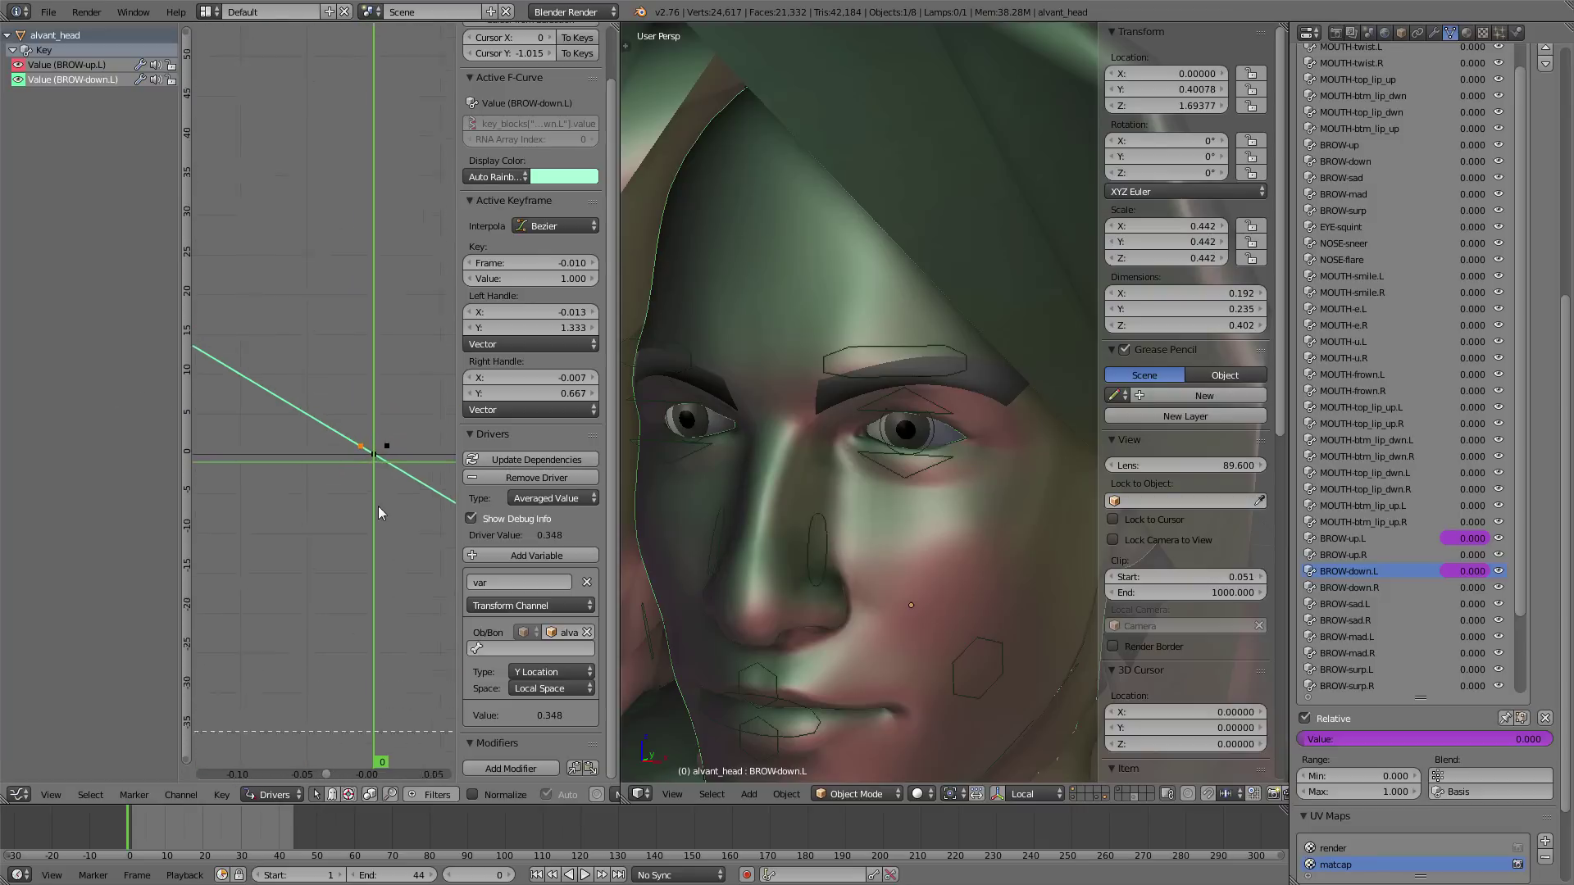
middle_click_drag(412, 523, 342, 486)
scroll(344, 486, "up", 8)
scroll(362, 515, "up", 2)
middle_click_drag(367, 564, 326, 442)
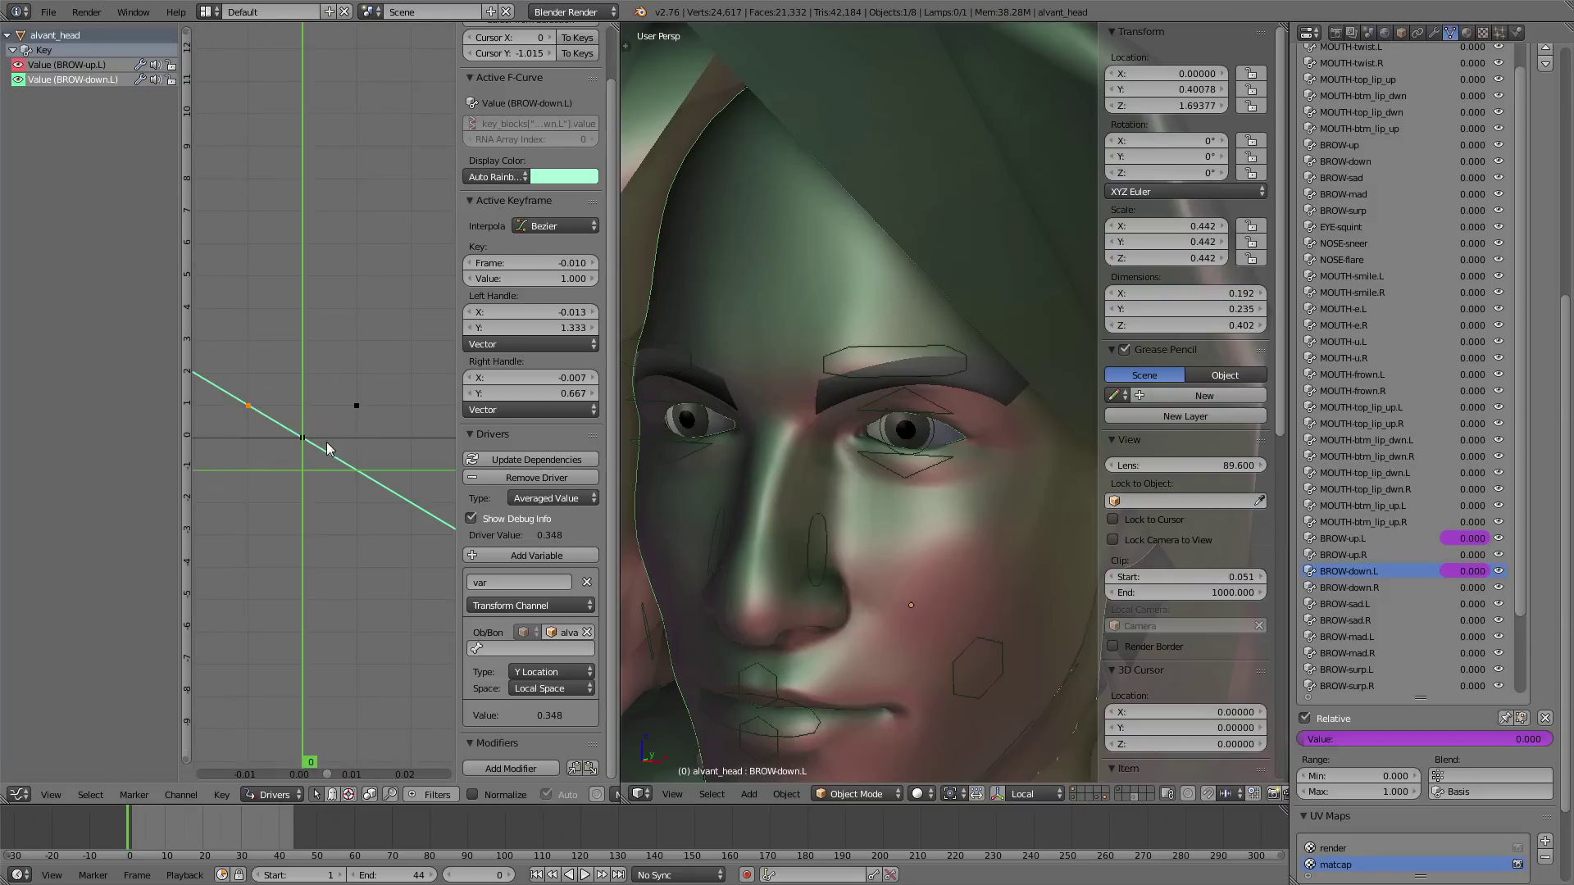
middle_click_drag(295, 522, 344, 553)
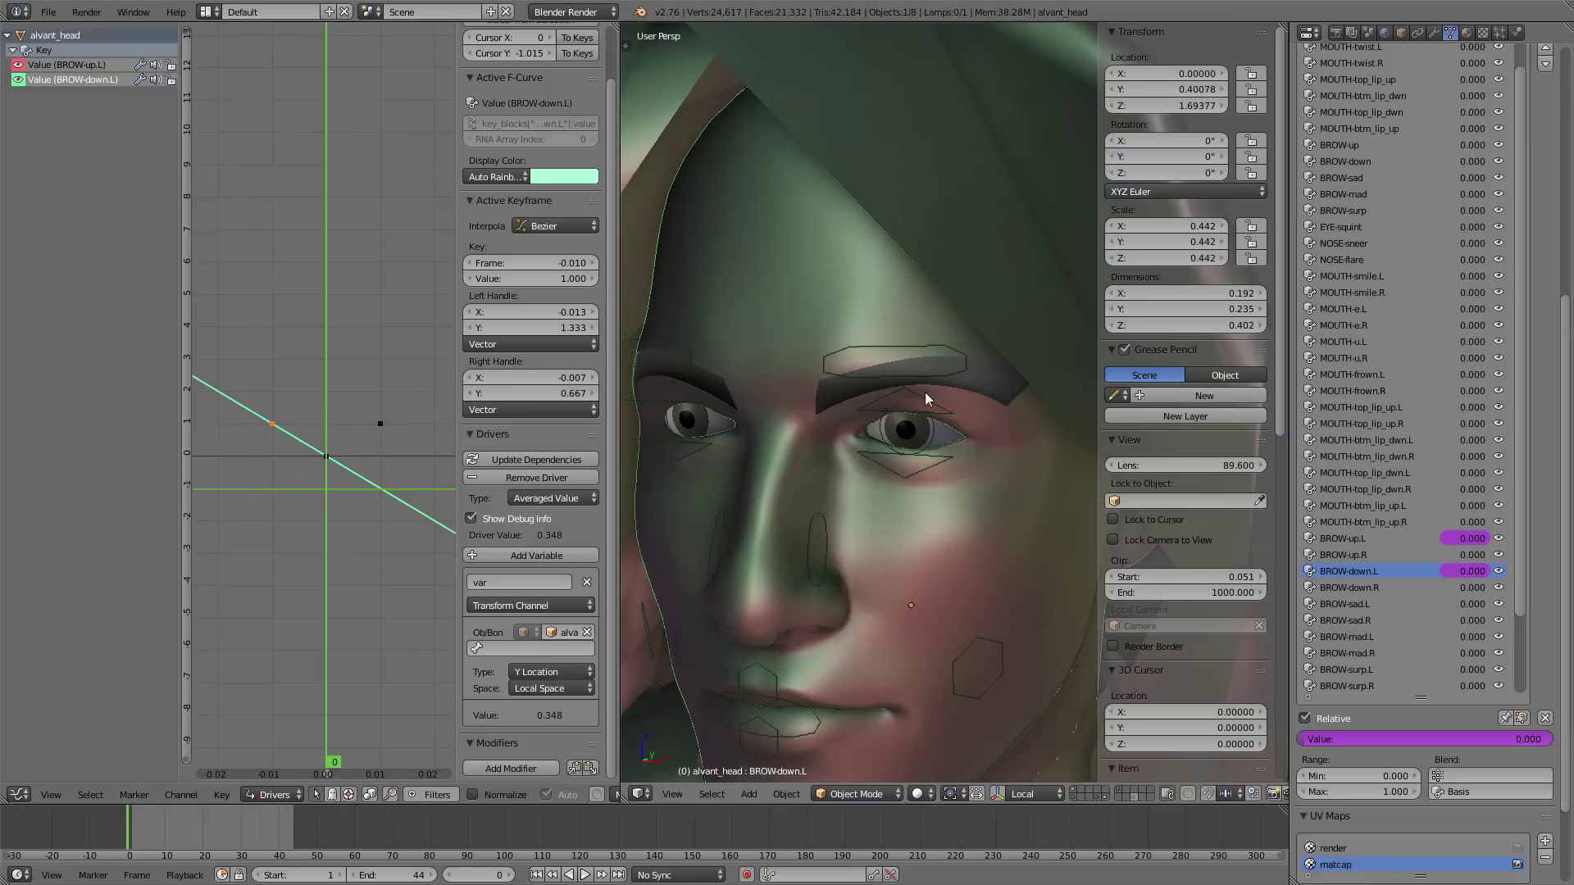
left_click(524, 648)
type("eyeb")
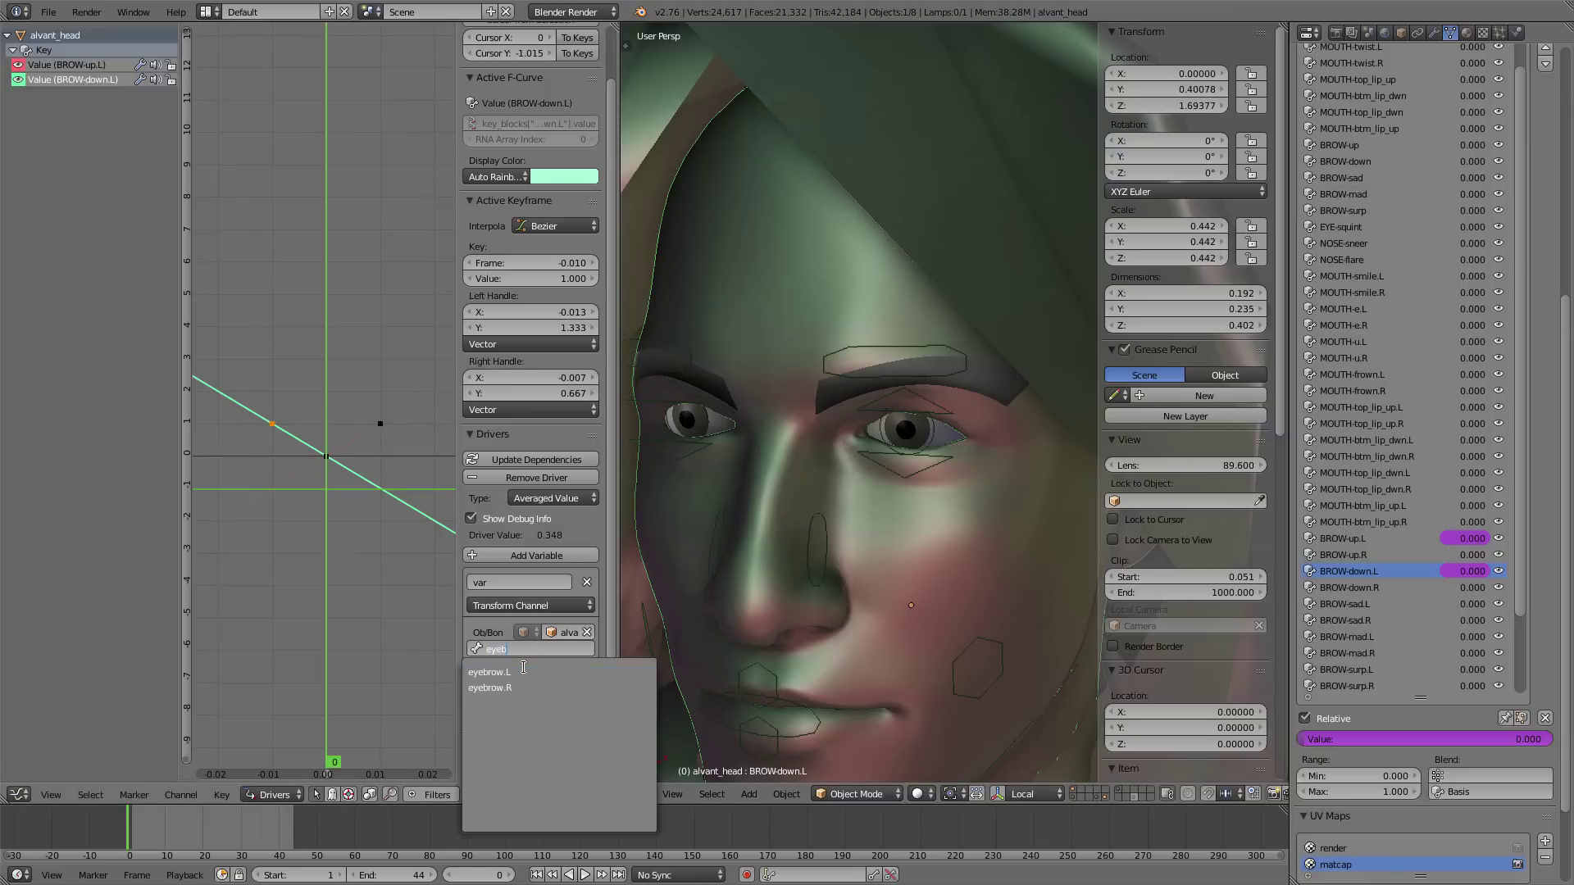
left_click(523, 669)
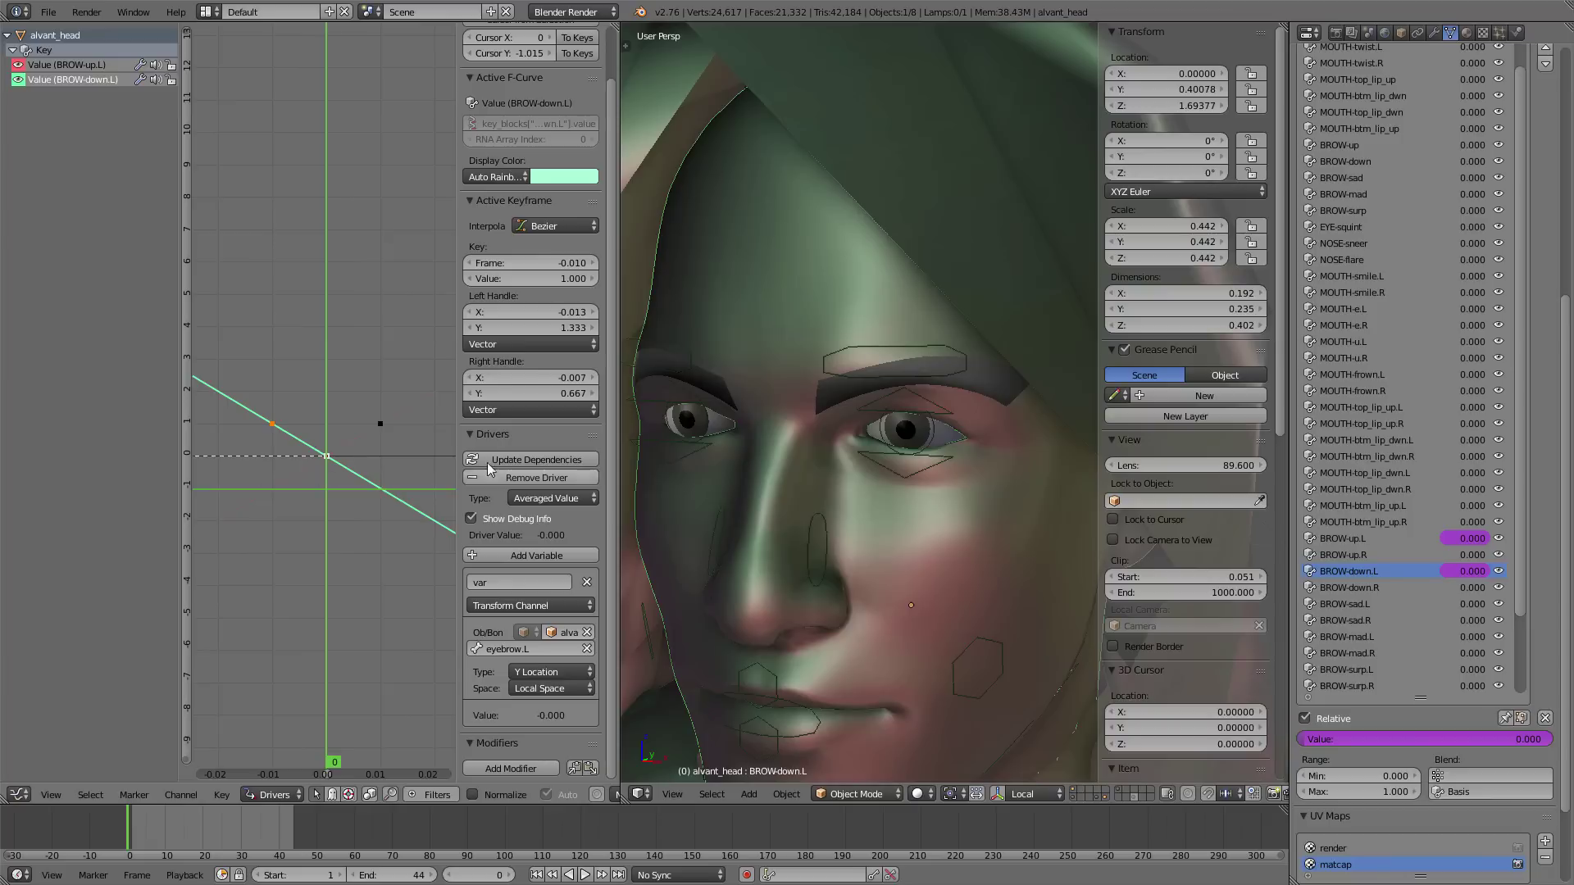
- Move the eyebrow.L bone down to test the completed BROW-down.L driver, and cancel the move
right_click(957, 375)
key("g")
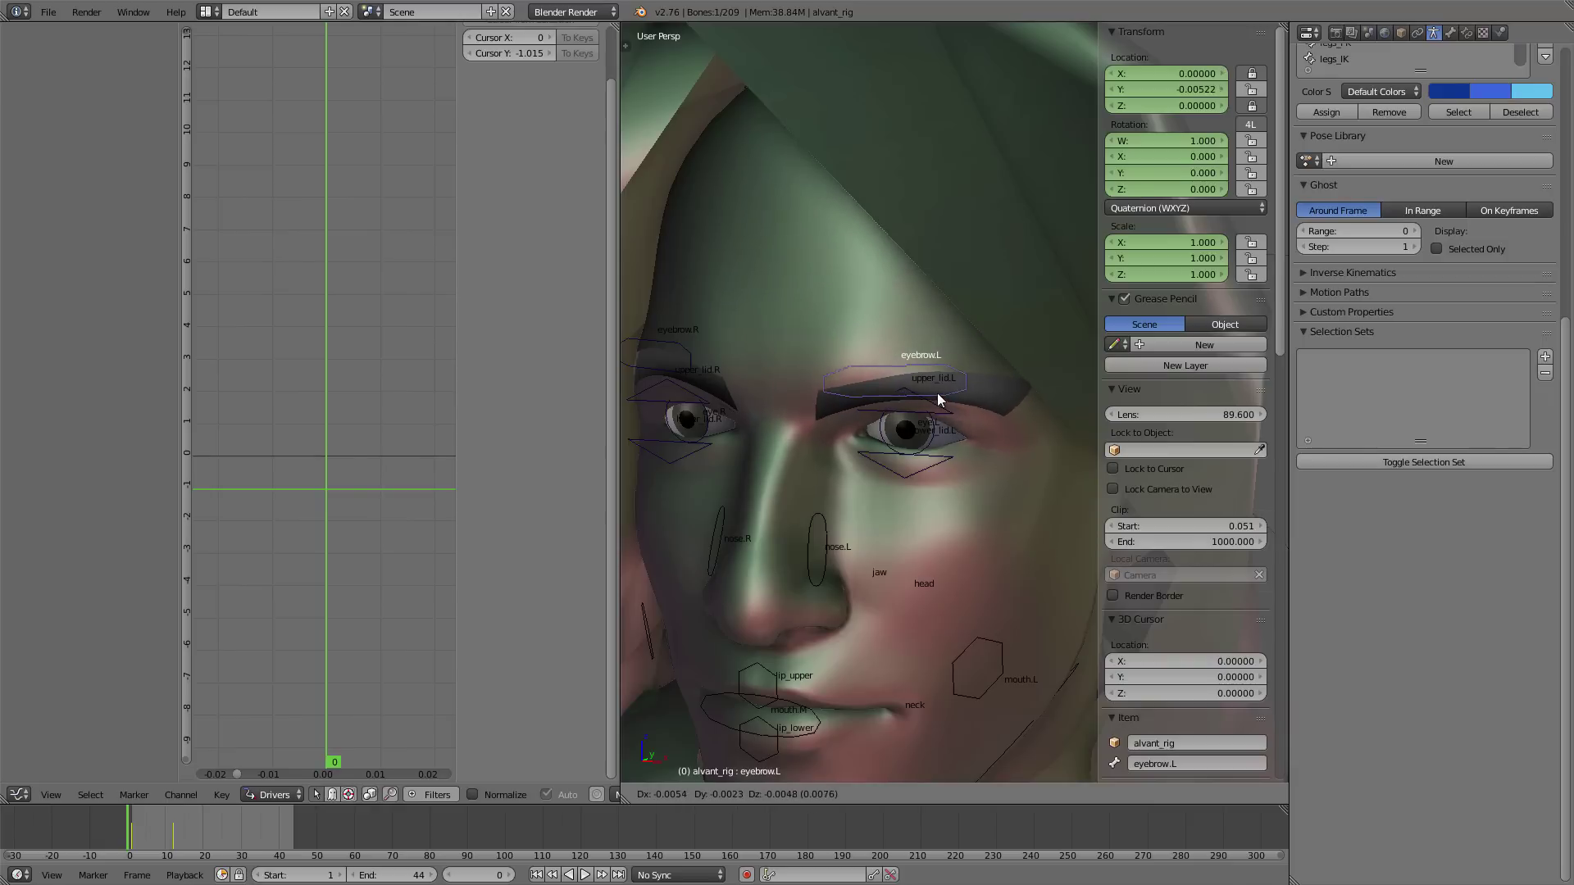
right_click(938, 392)
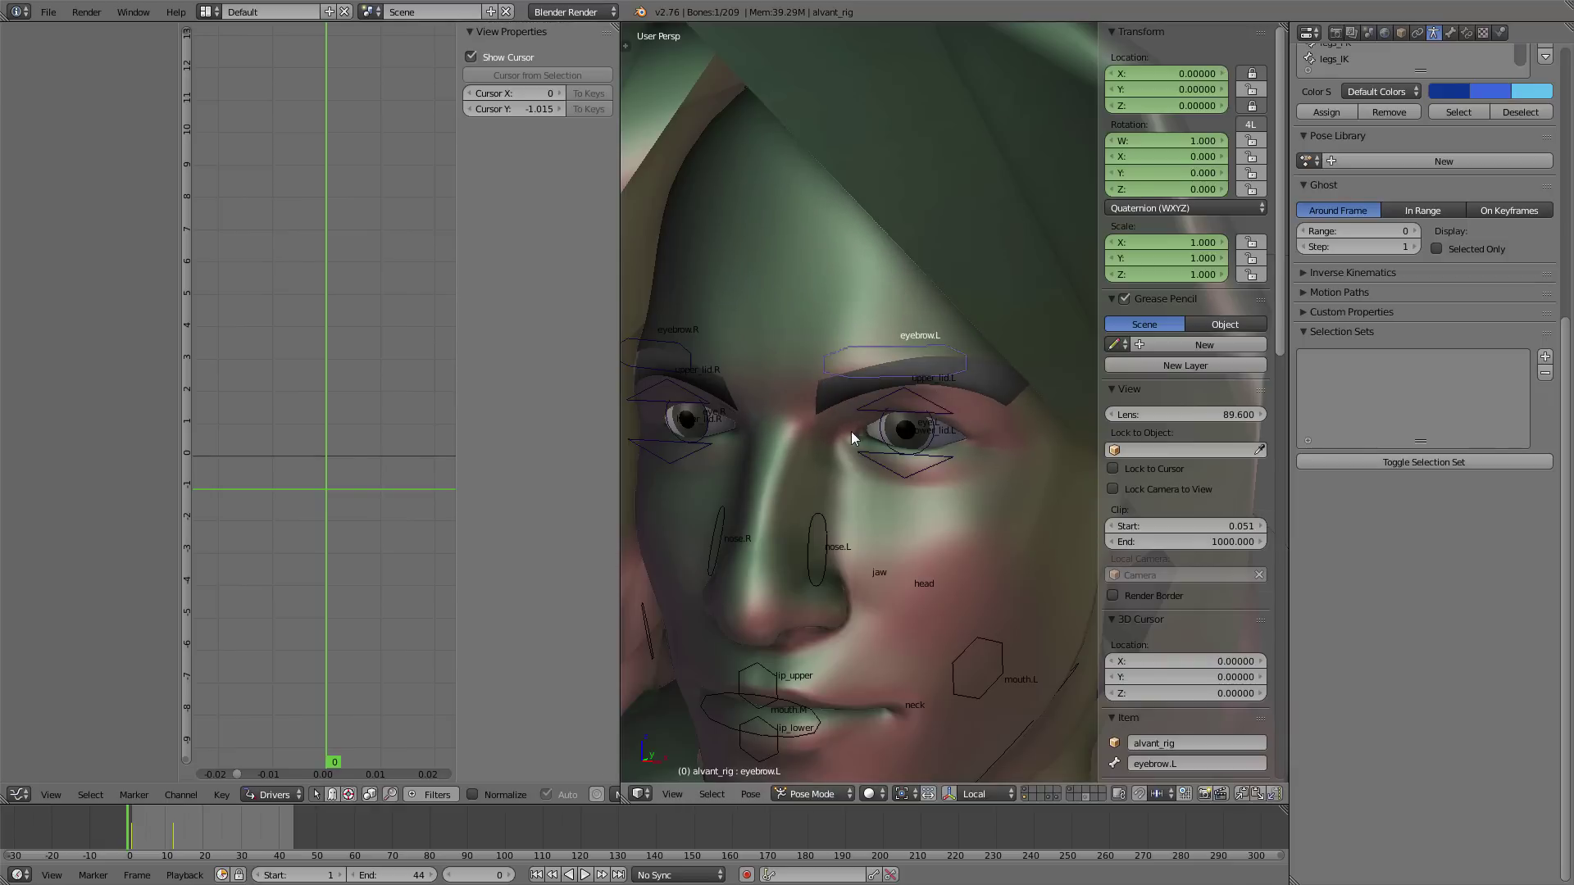
- Enlarge the 3D view, face the head frontally, and add drivers to the BROW-up.R and BROW-down.R shape keys
left_click_drag(621, 462, 568, 455)
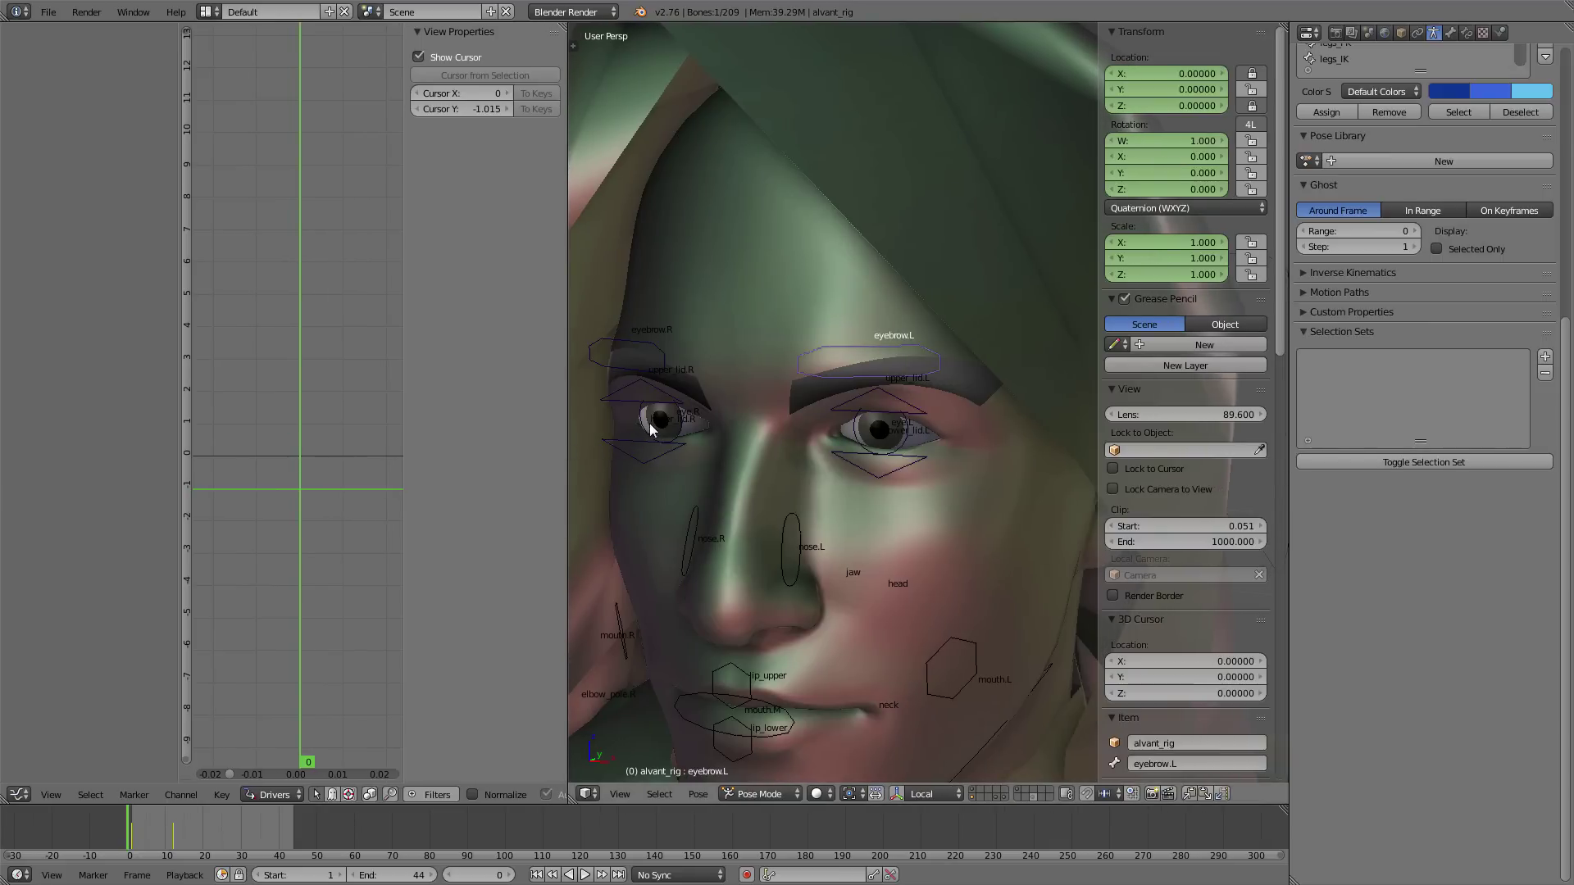
middle_click_drag(649, 423, 755, 364)
right_click(754, 364)
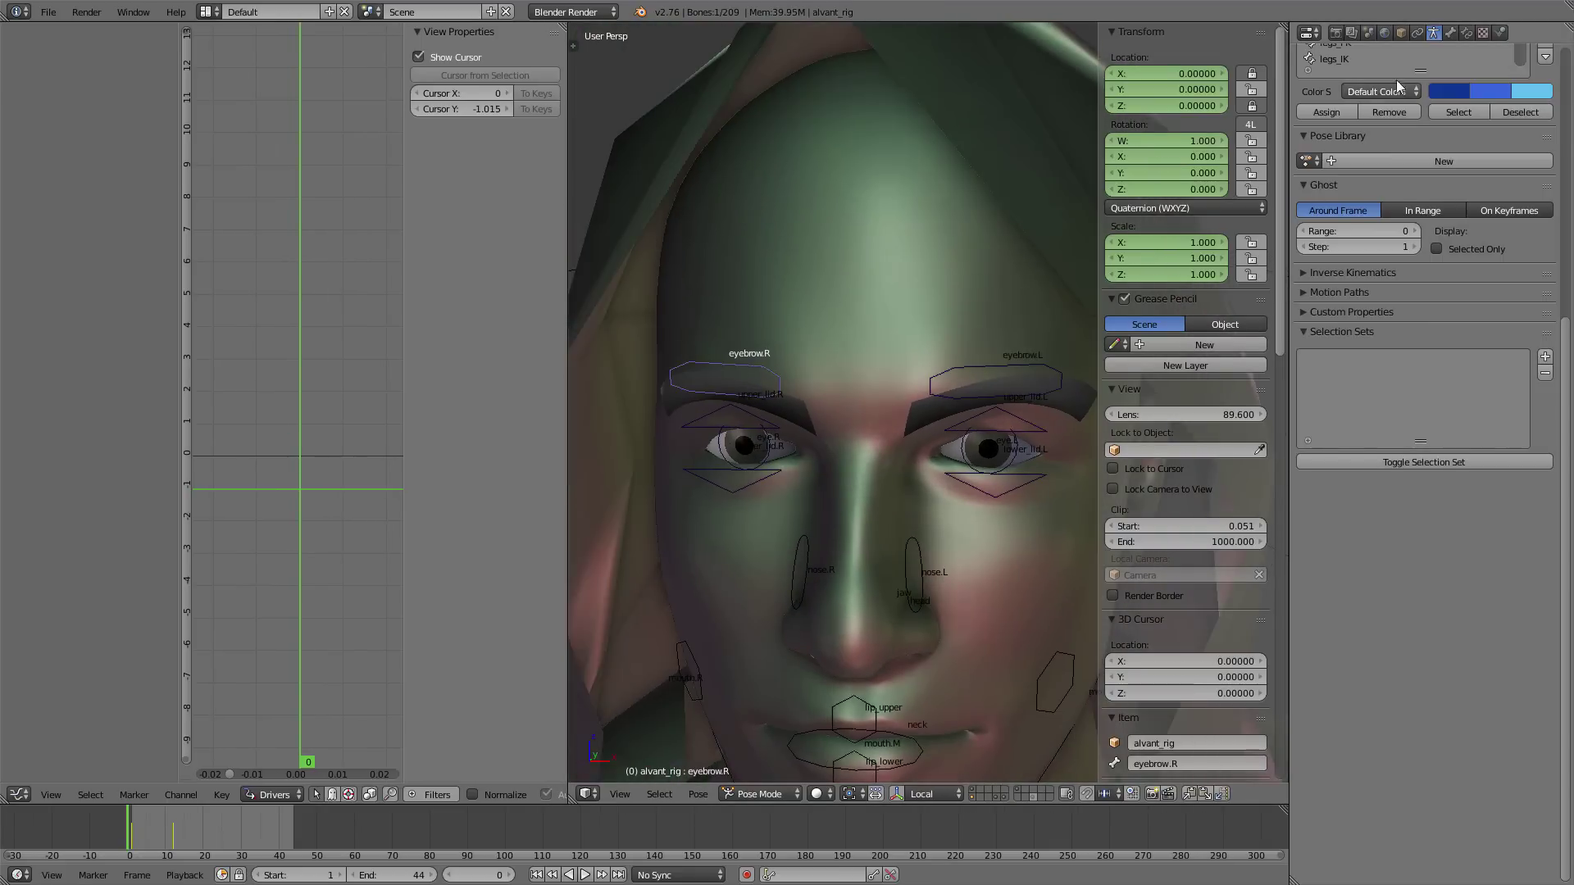
right_click(861, 211)
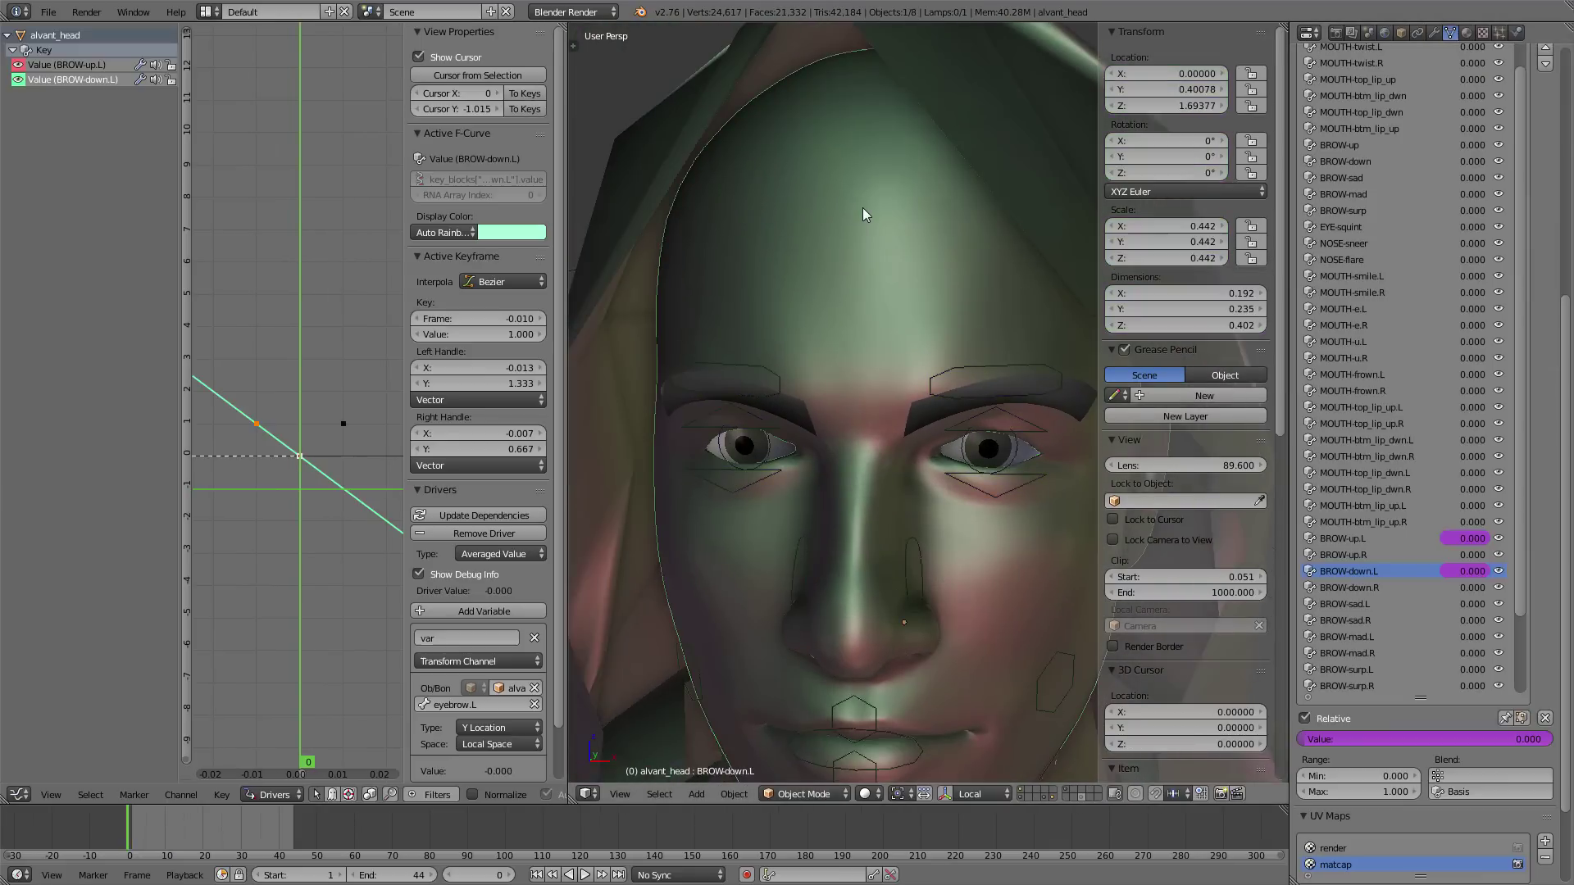
right_click(1453, 557)
left_click(1453, 557)
right_click(1466, 595)
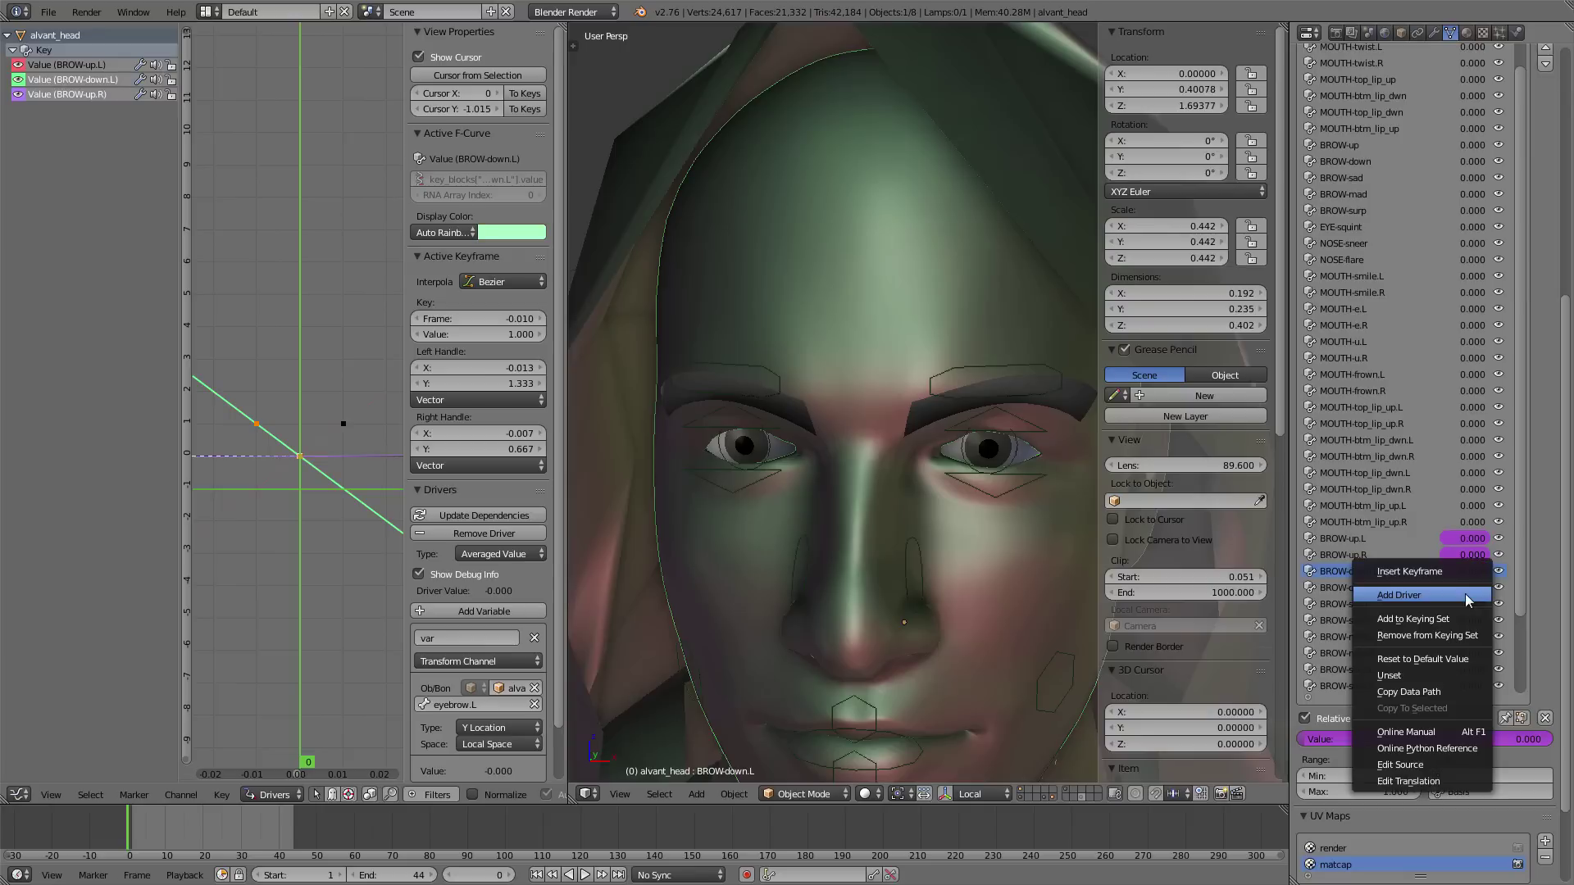
left_click(1466, 596)
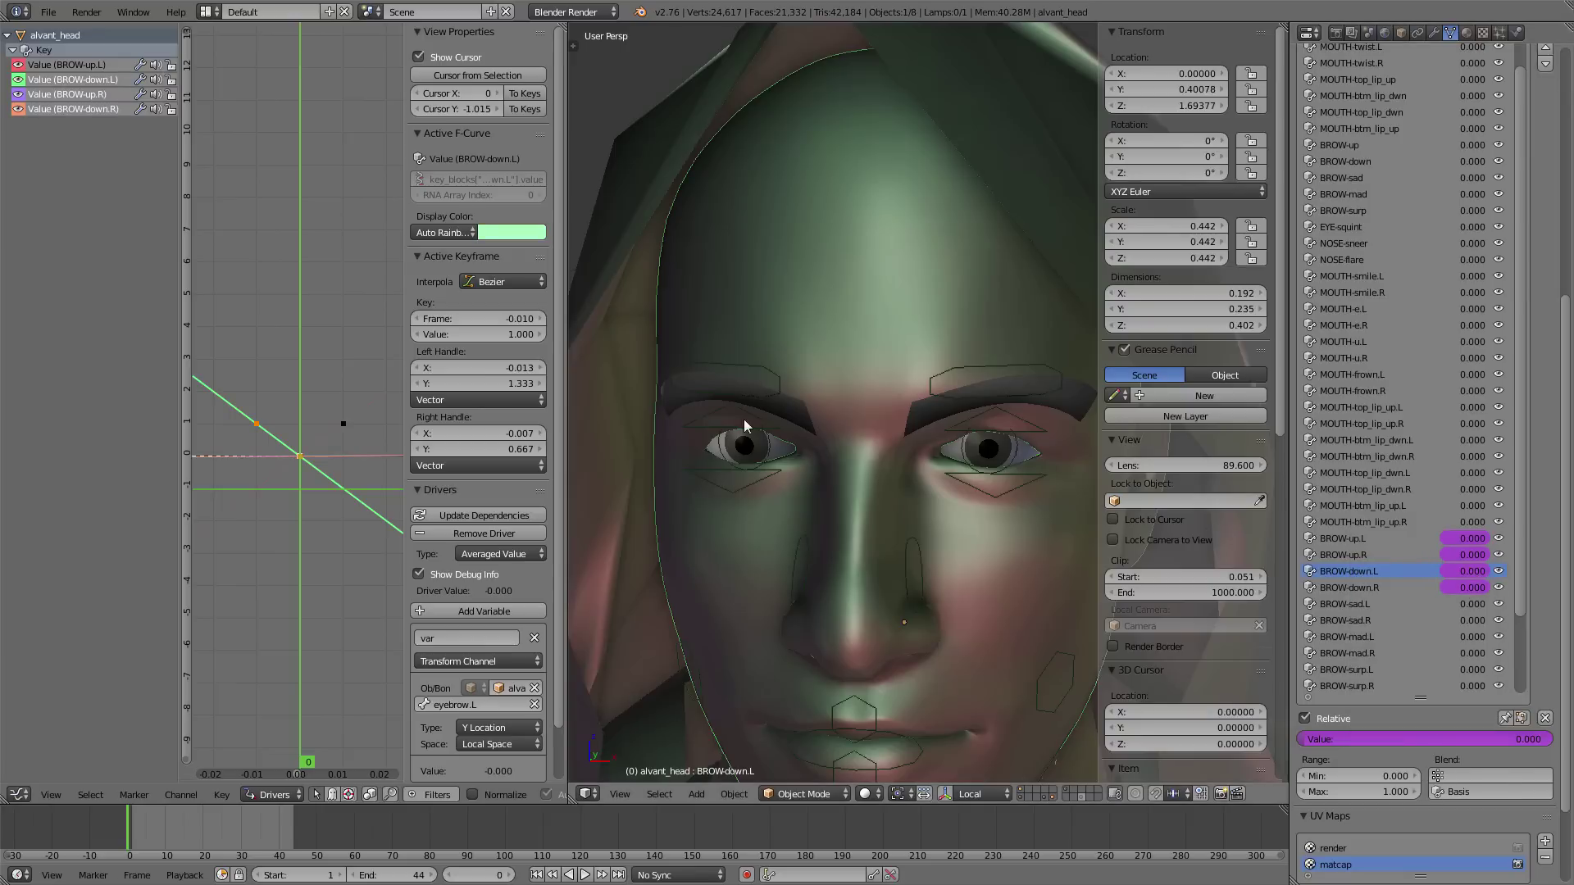
right_click(764, 367)
right_click(761, 367)
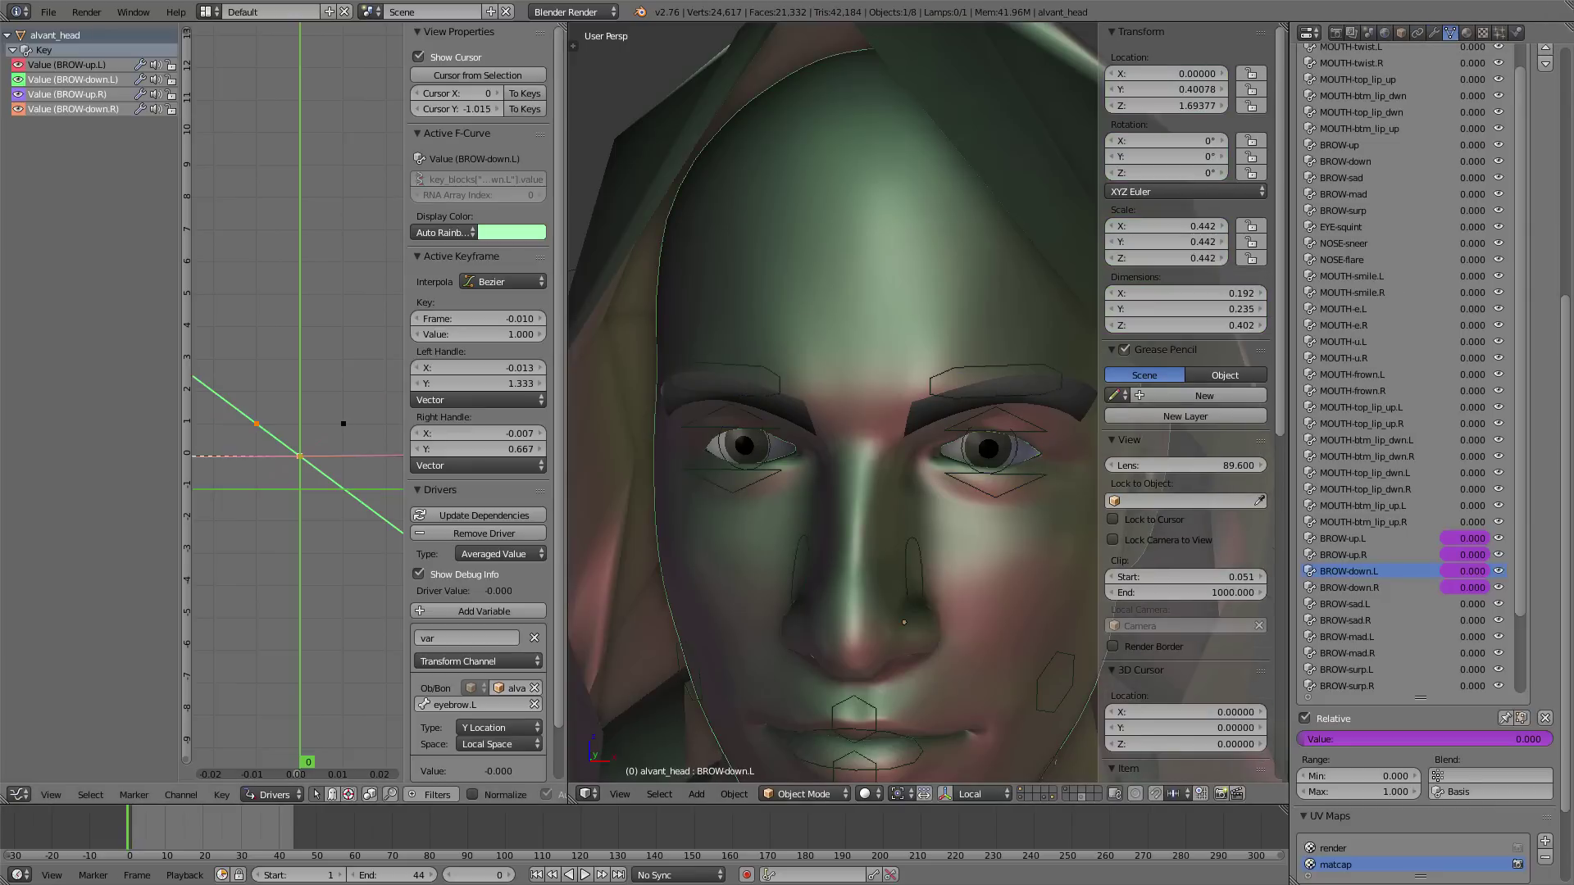
- Isolate the BROW-up.R driver channel and set its driver type to Averaged Value
left_click(63, 94)
key("v")
left_click(499, 554)
left_click(495, 519)
scroll(492, 640, "down", 2)
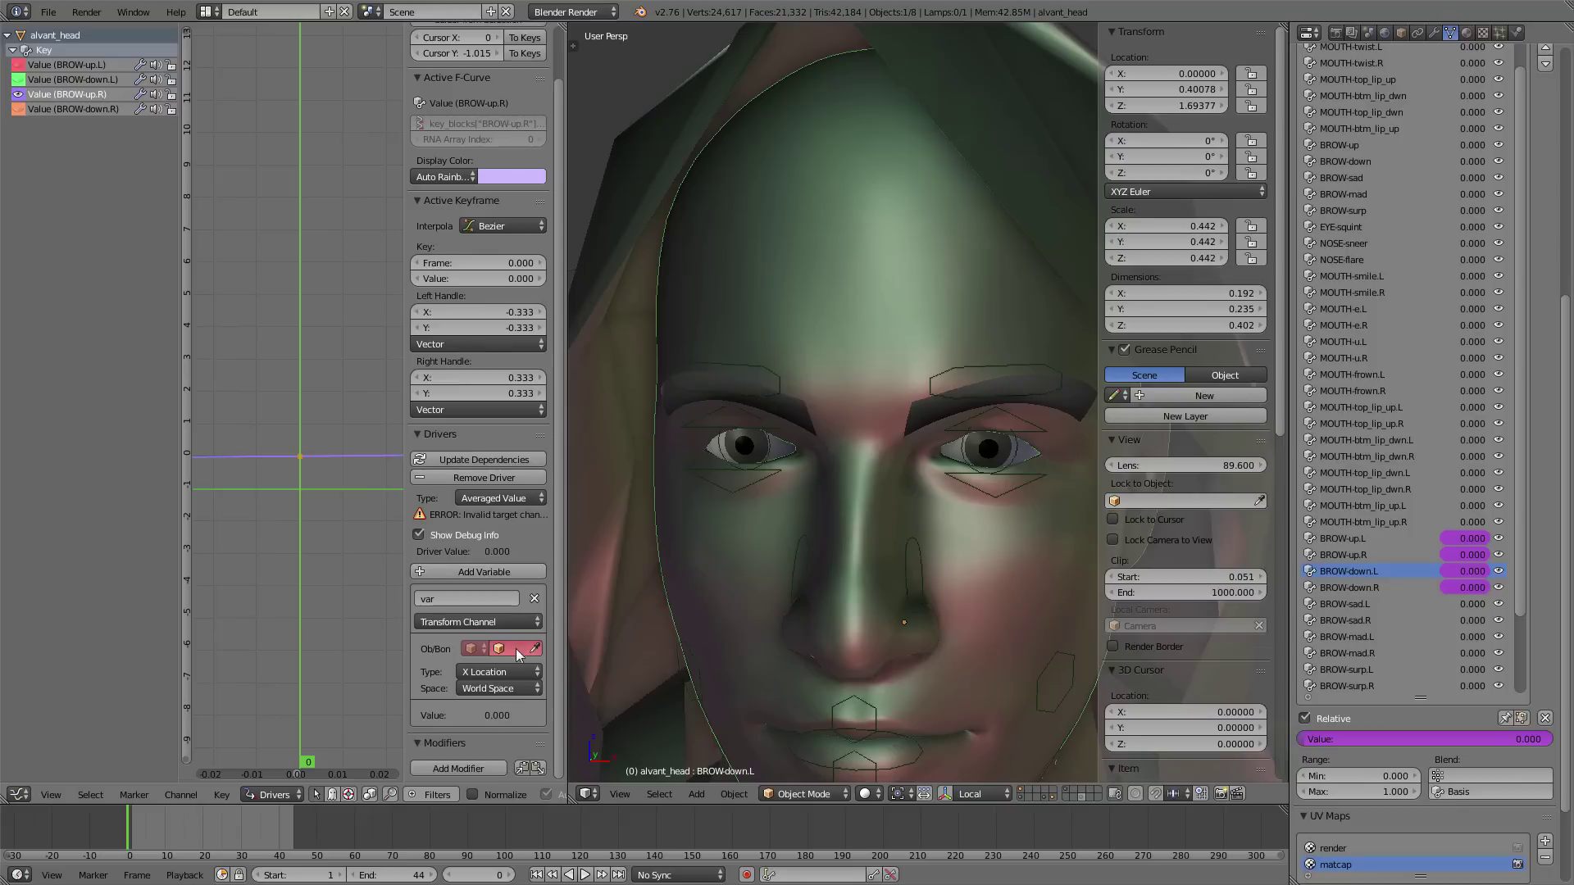
- Point the BROW-up.R driver variable at the eyebrow.R bone of alvant_rig, using Y Location in Local Space
left_click(514, 648)
type("alv")
left_click(512, 719)
left_click(471, 666)
type("eyeb")
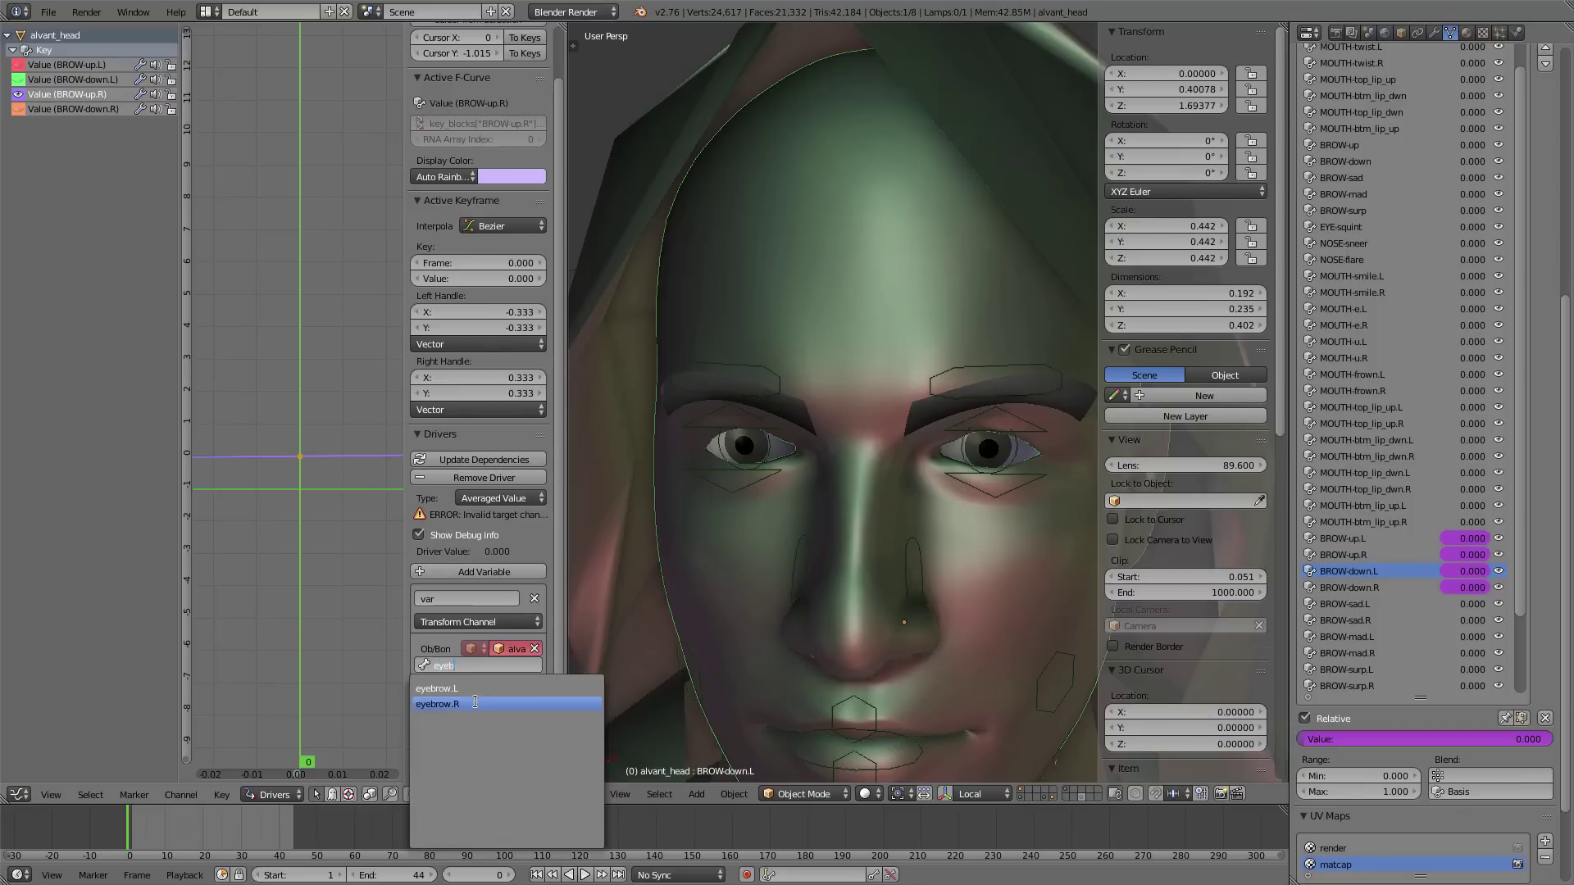
left_click(472, 703)
left_click(479, 689)
left_click(478, 651)
left_click(499, 704)
left_click(484, 650)
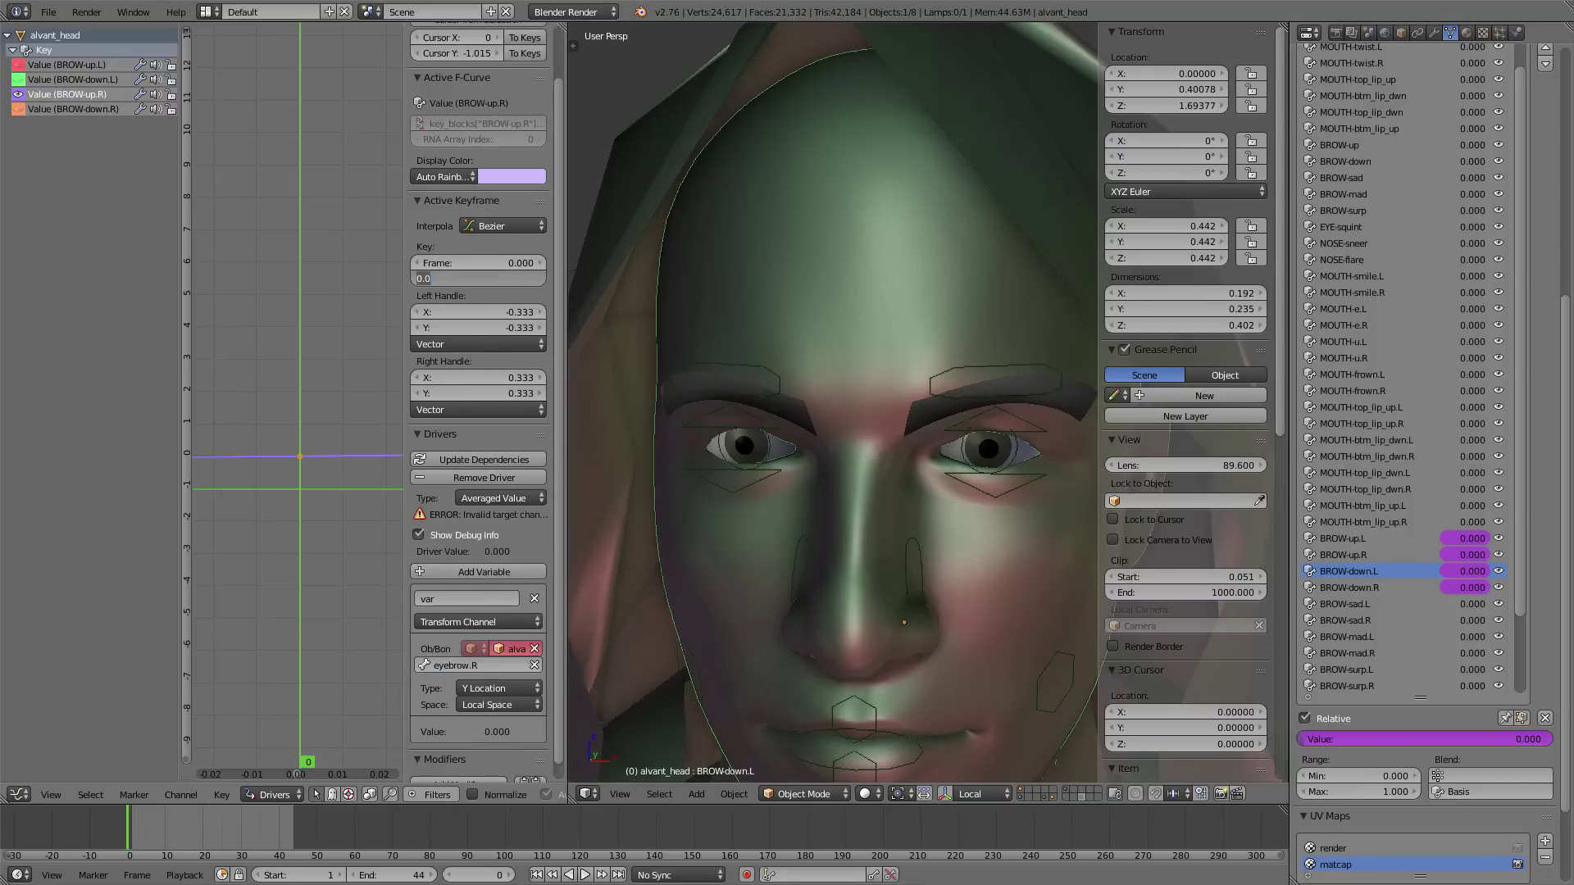
- Set the frame of the BROW-up.R driver curve's upper keyframe to 0.01 and show only that channel
middle_click_drag(300, 423, 164, 412, "ctrl")
right_click(352, 425)
left_click(478, 263)
type(".01")
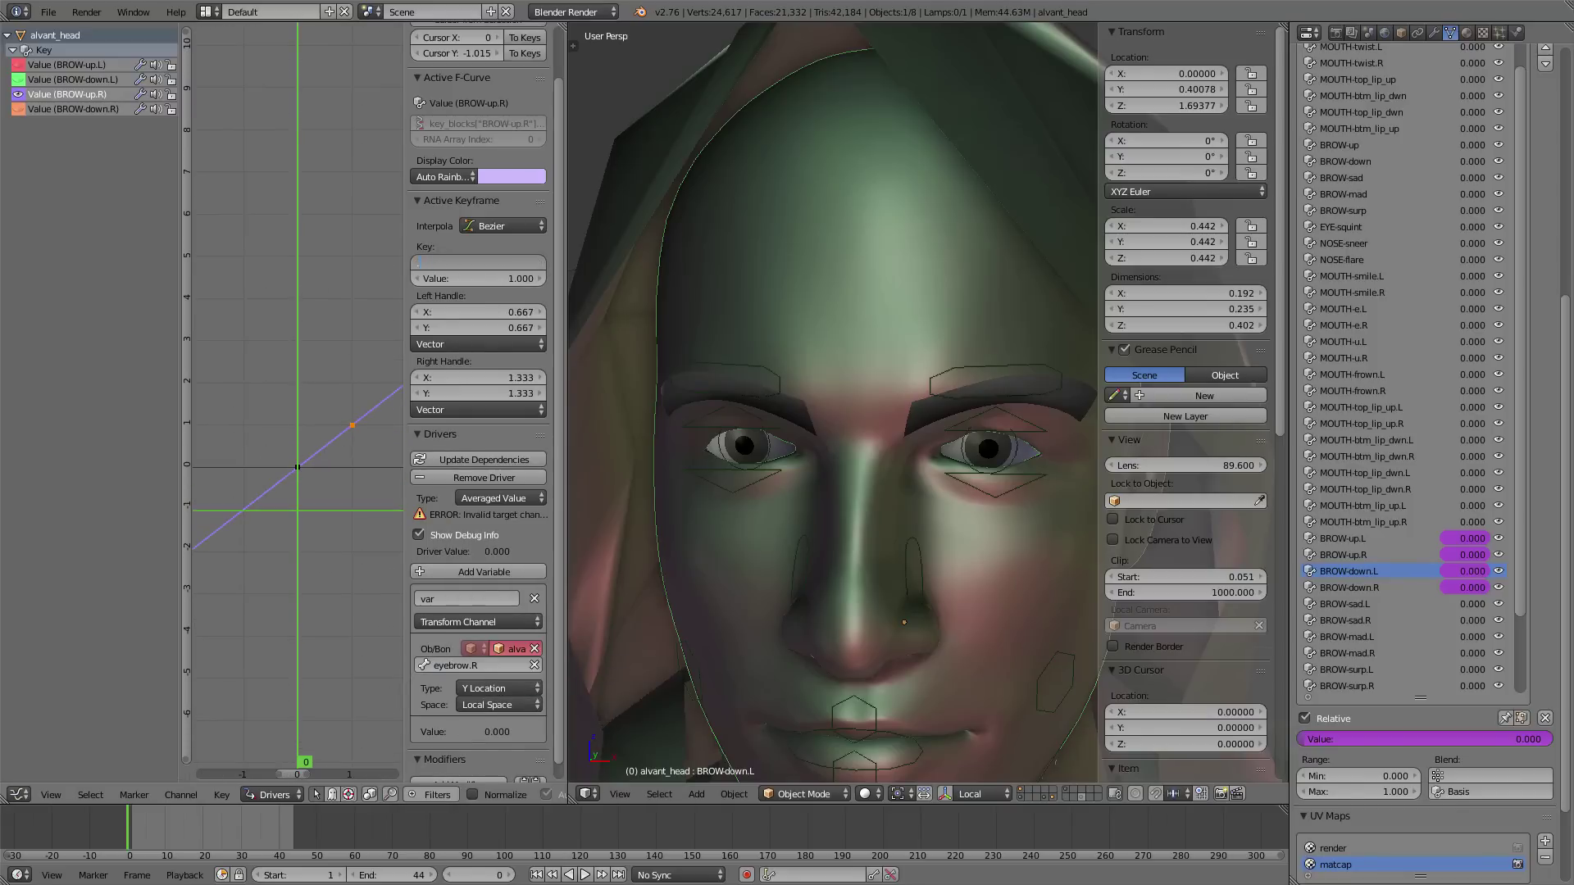
key("Return")
key("shift+h")
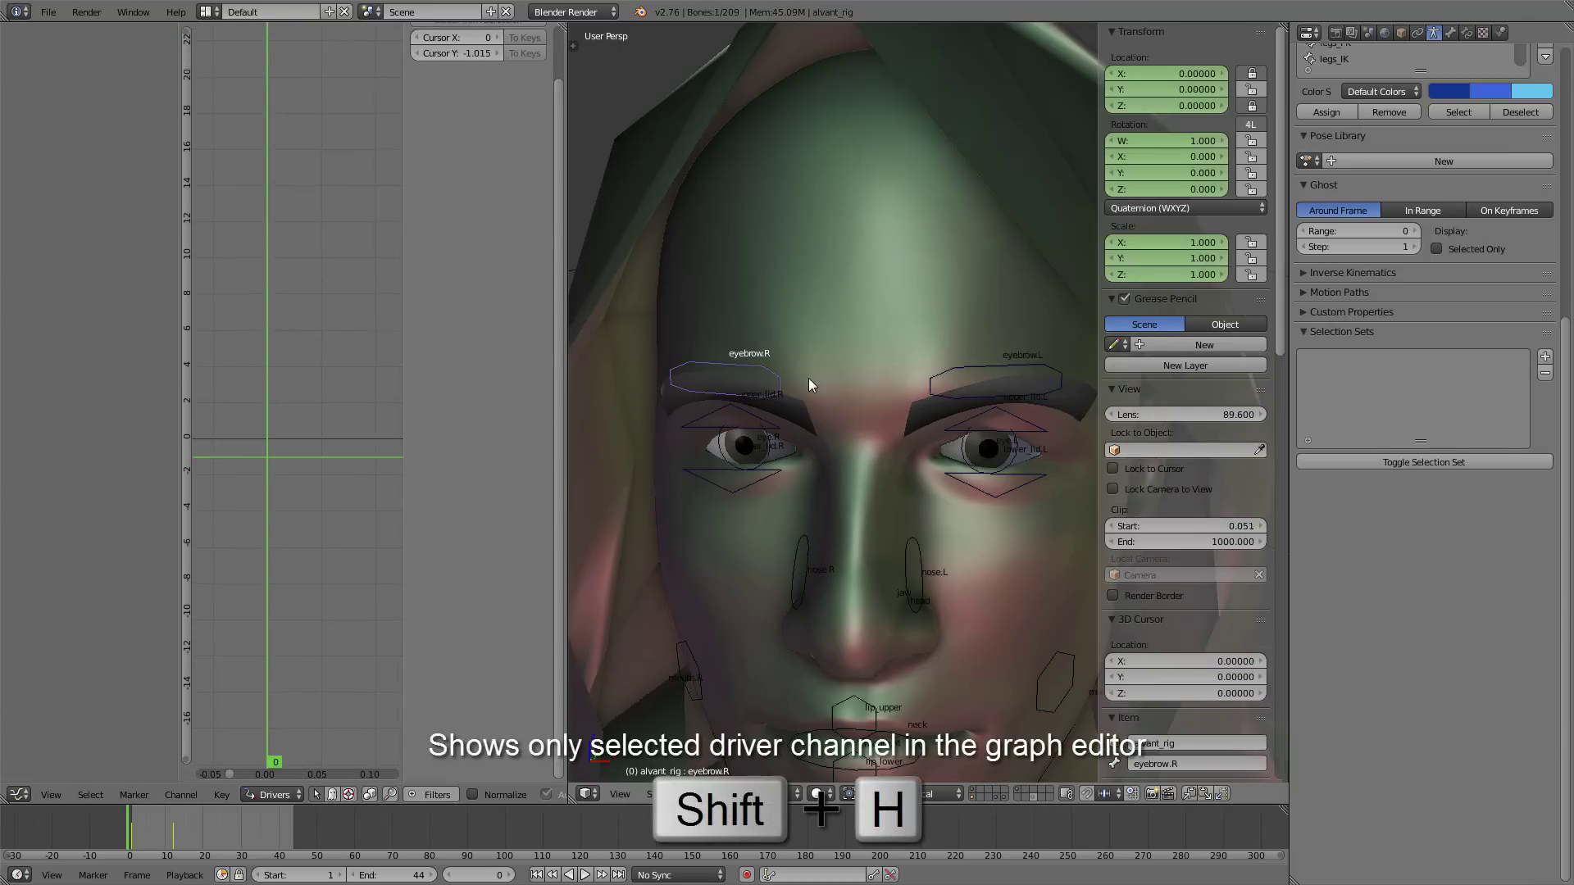
- Target the BROW-down.R driver variable at alvant_rig, using Y Location in Local Space
left_click(73, 108)
left_click(483, 687)
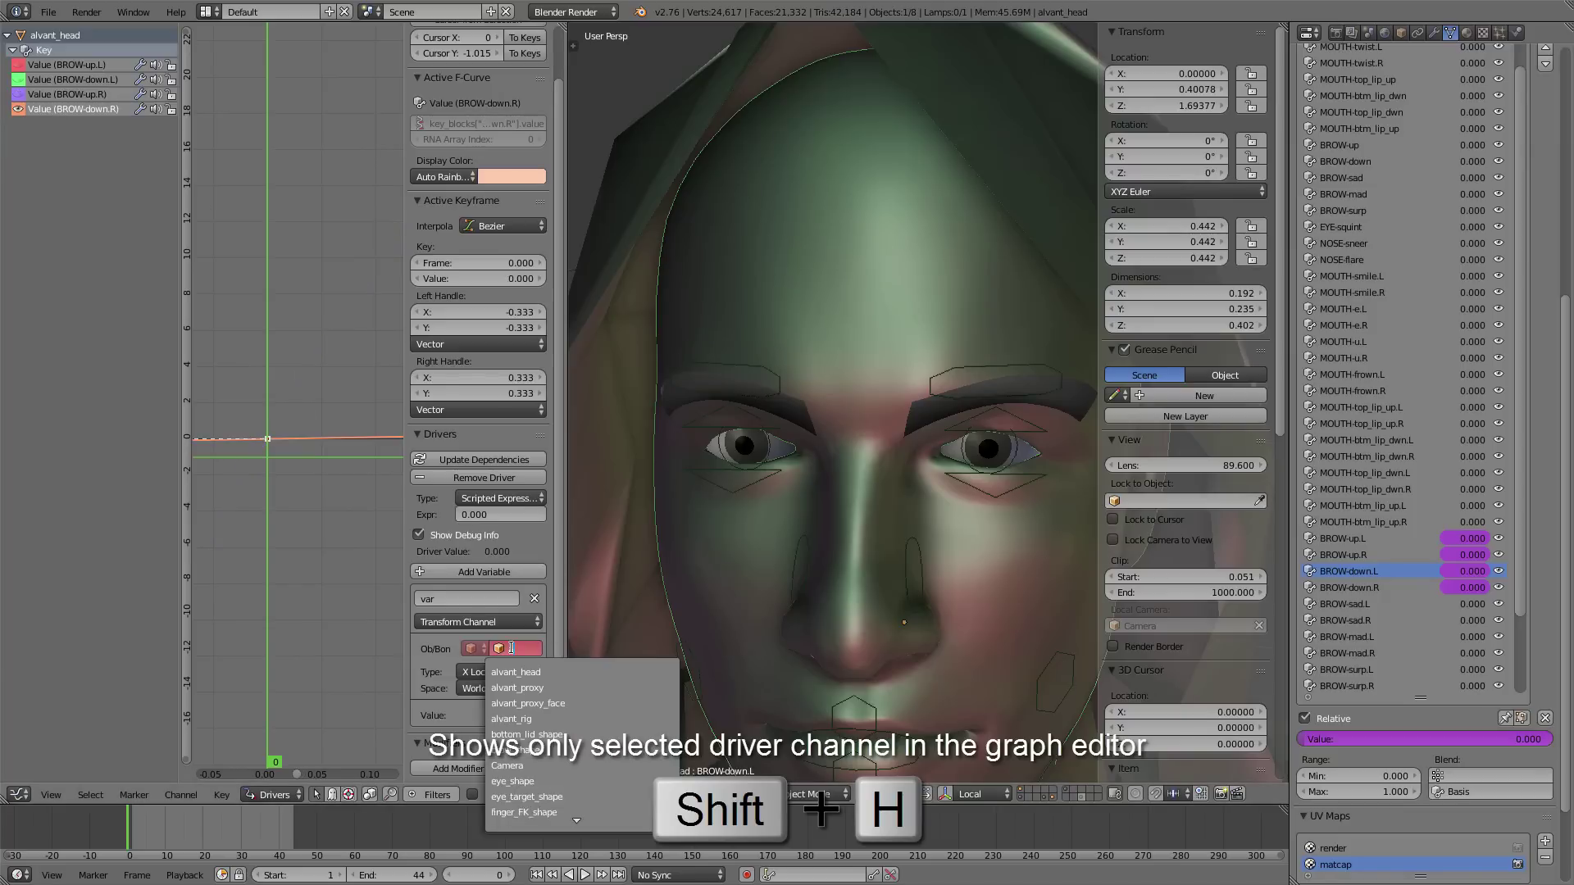
left_click(482, 653)
left_click(478, 705)
left_click(481, 649)
- Set the frame of the BROW-down.R curve's upper keyframe to -0.01 and its driver type to Averaged Value
middle_click_drag(297, 450, 205, 436, "ctrl")
right_click(355, 416)
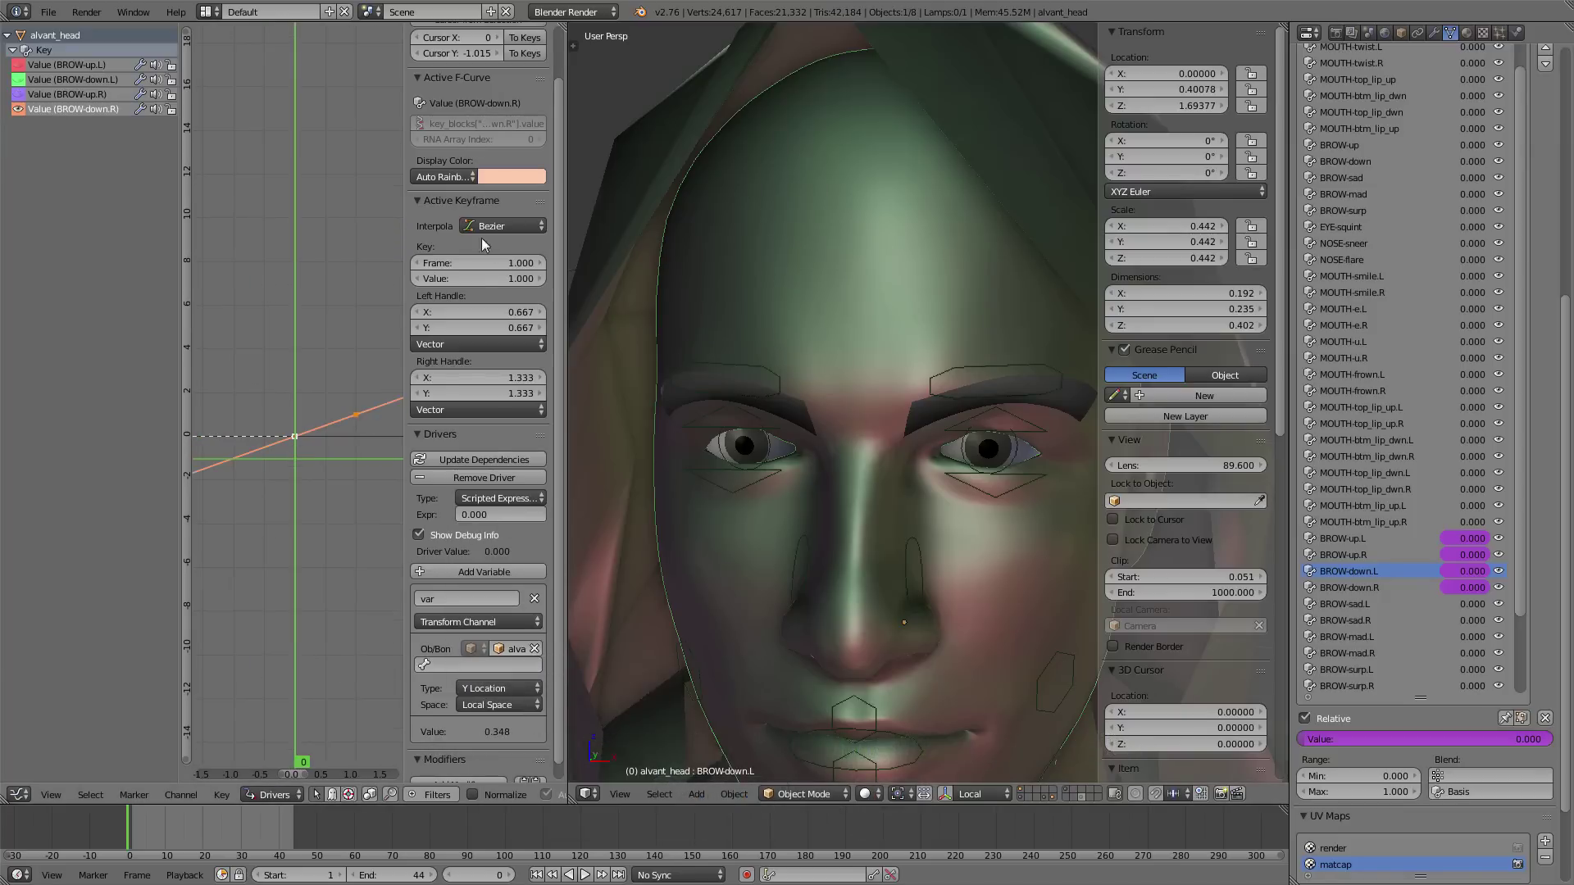
left_click(508, 267)
type("-0")
type(".01")
key("Return")
left_click(500, 498)
left_click(517, 426)
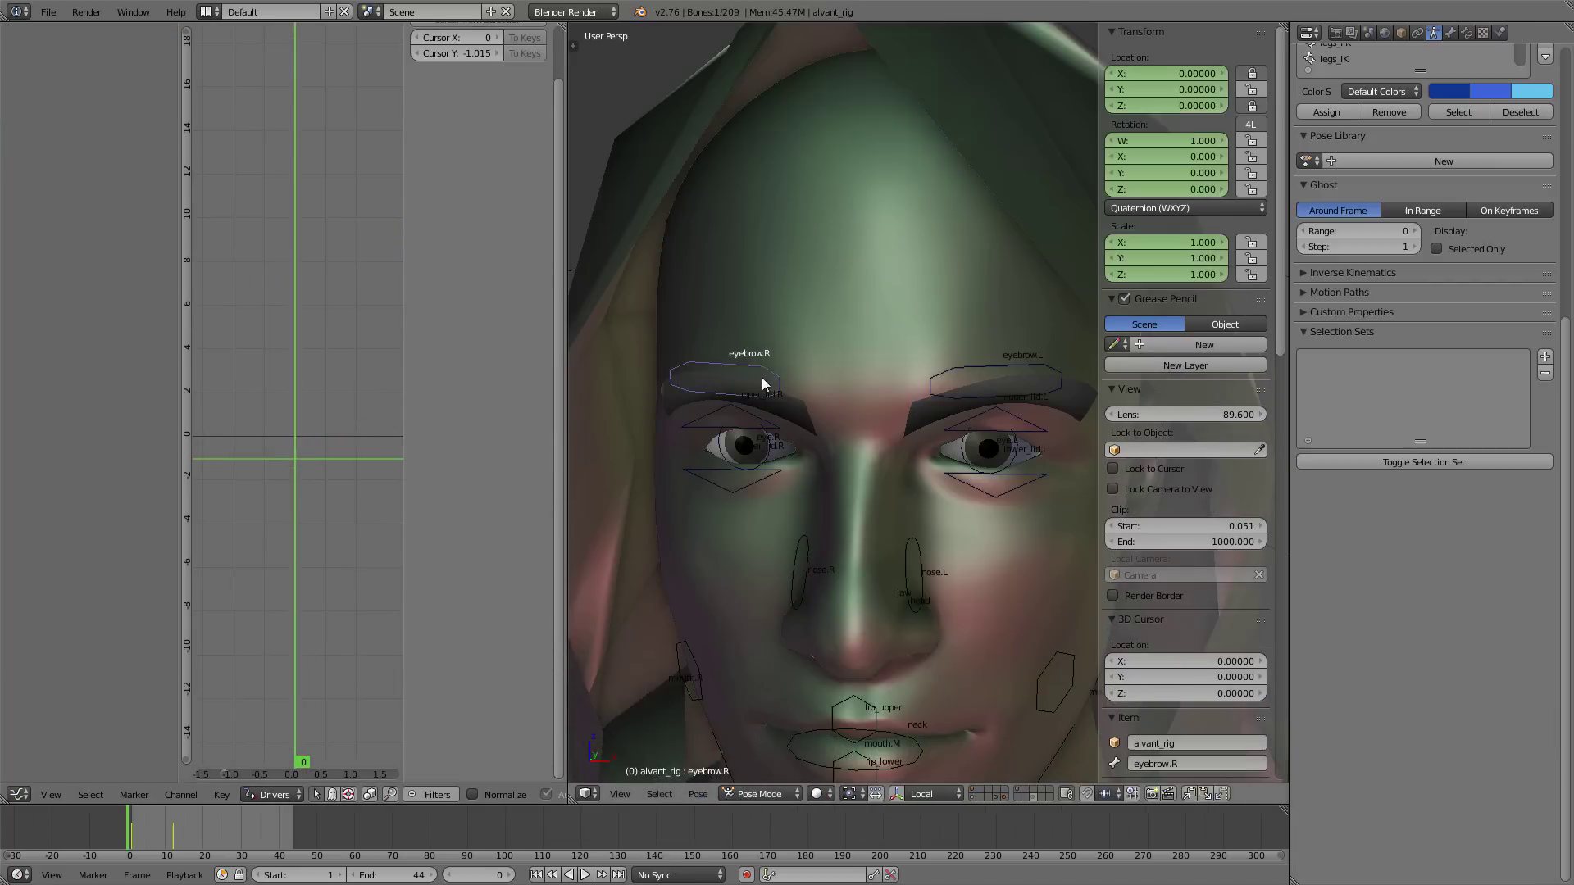
- Assign the eyebrow.R bone to the BROW-down.R driver variable
key("Home")
middle_click_drag(314, 383, 334, 489, "ctrl")
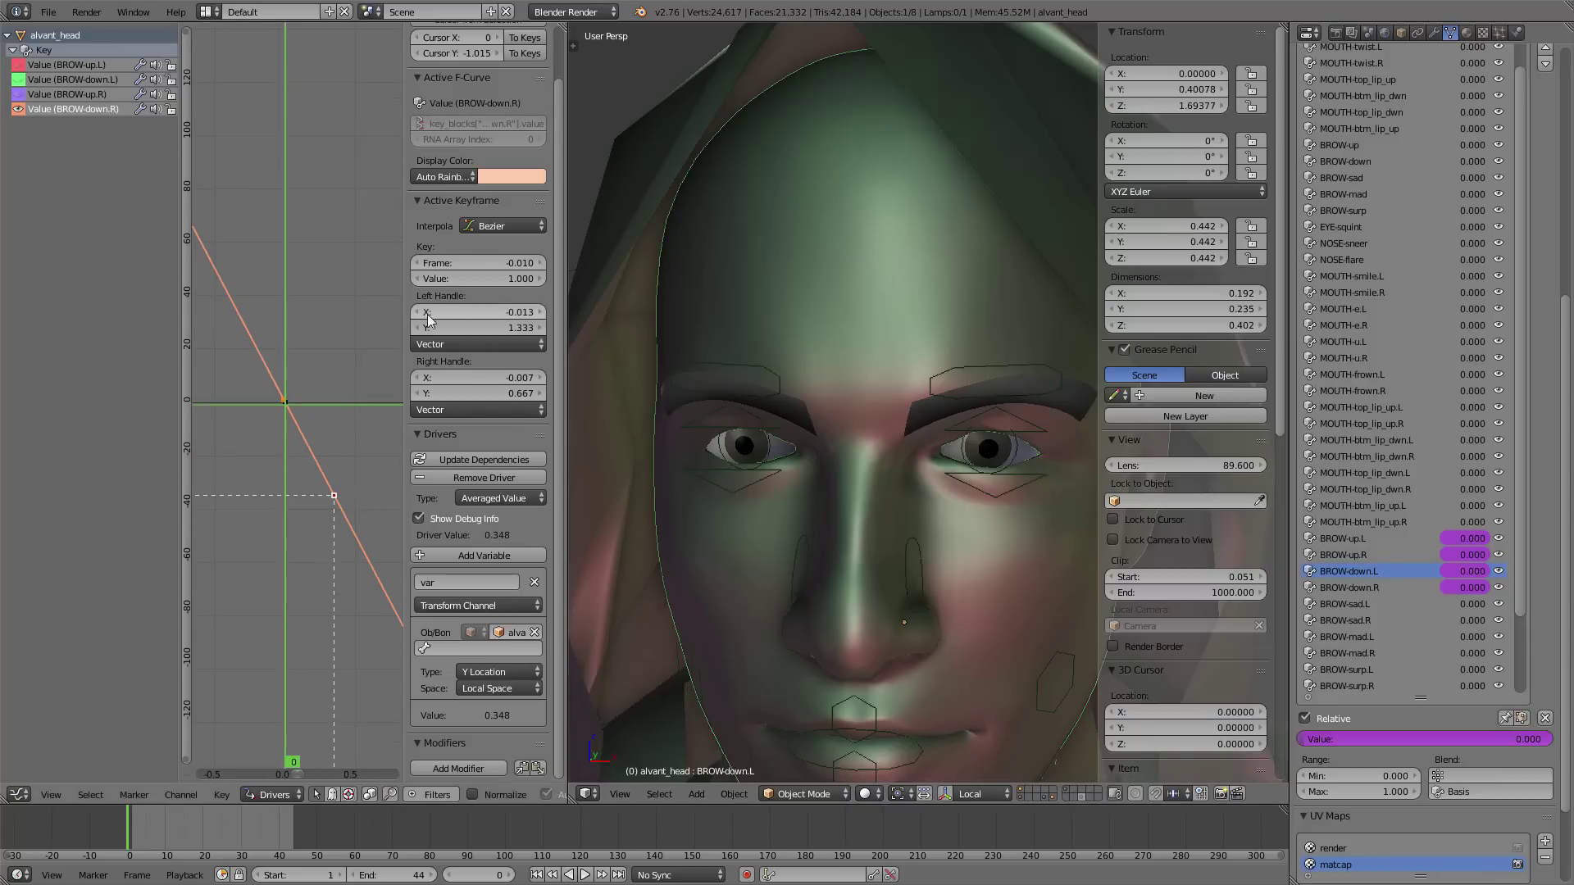
middle_click_drag(315, 366, 330, 385)
scroll(473, 702, "up", 2)
left_click(471, 703)
type("brow")
left_click(484, 551)
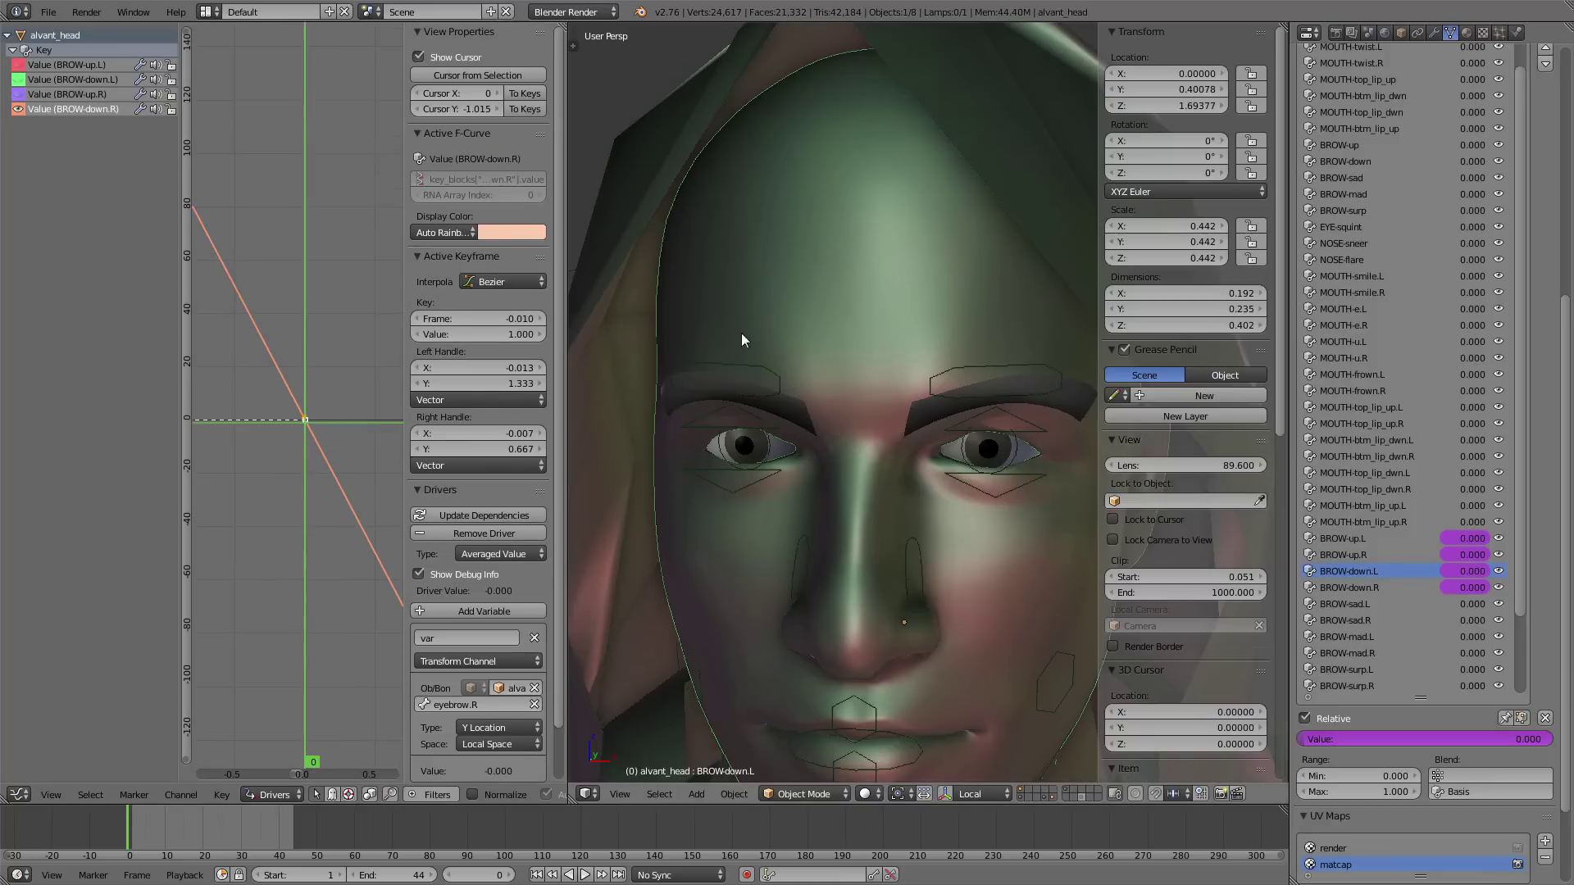
- Test the brow drivers by moving the eyebrow.R bone and lowering both eyebrow bones together
right_click(775, 371)
key("g")
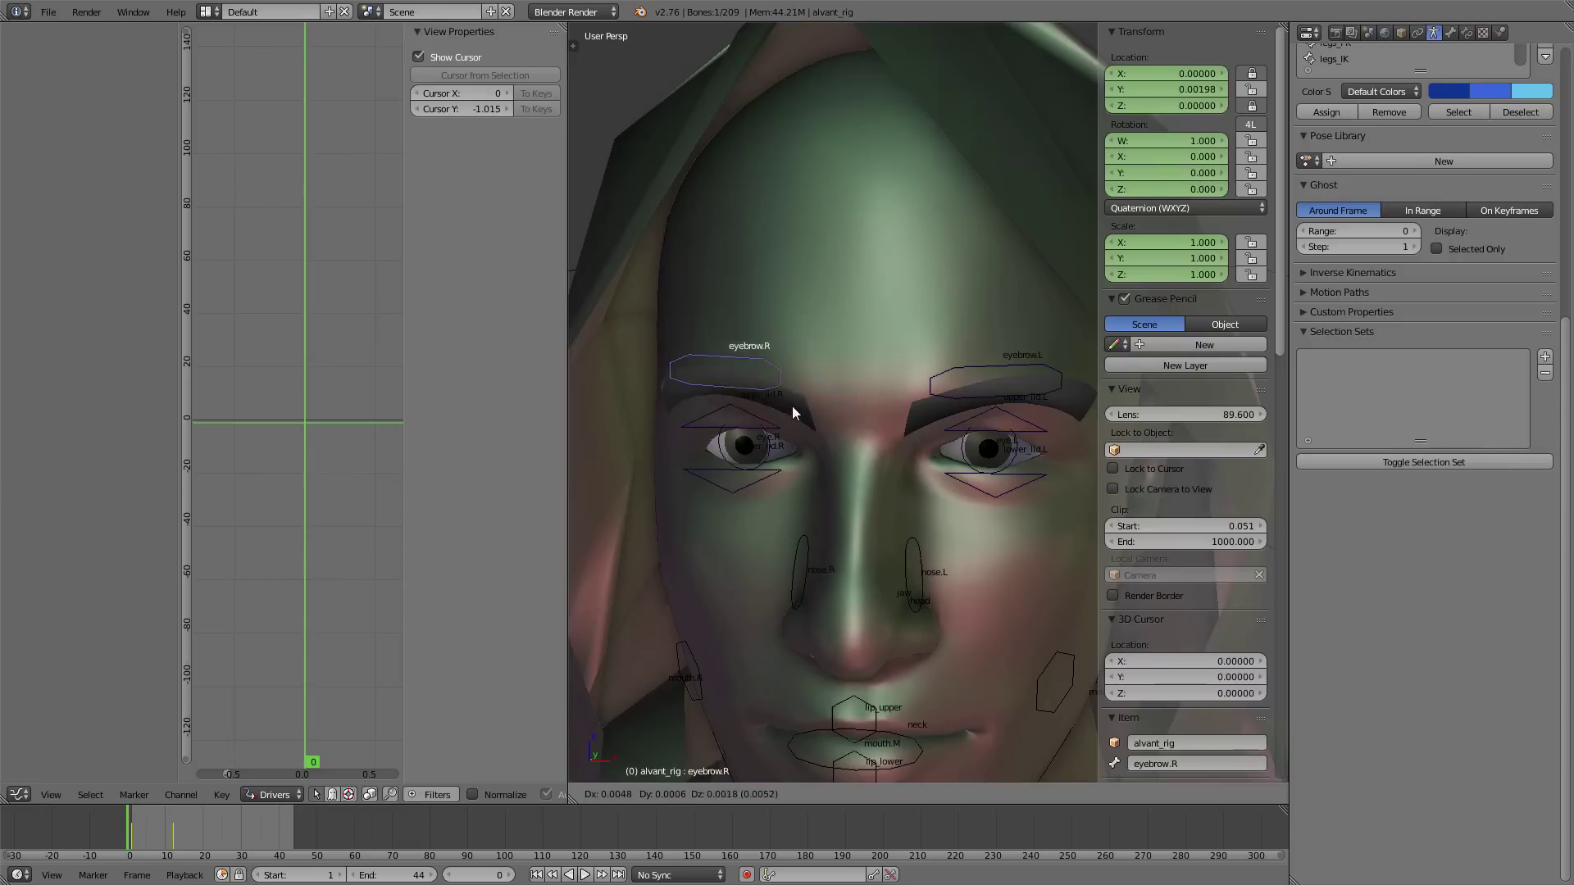
right_click(820, 401)
middle_click_drag(930, 425, 880, 421)
right_click(921, 330, "shift")
scroll(927, 355, "down", 2)
middle_click_drag(928, 356, 941, 372)
key("g")
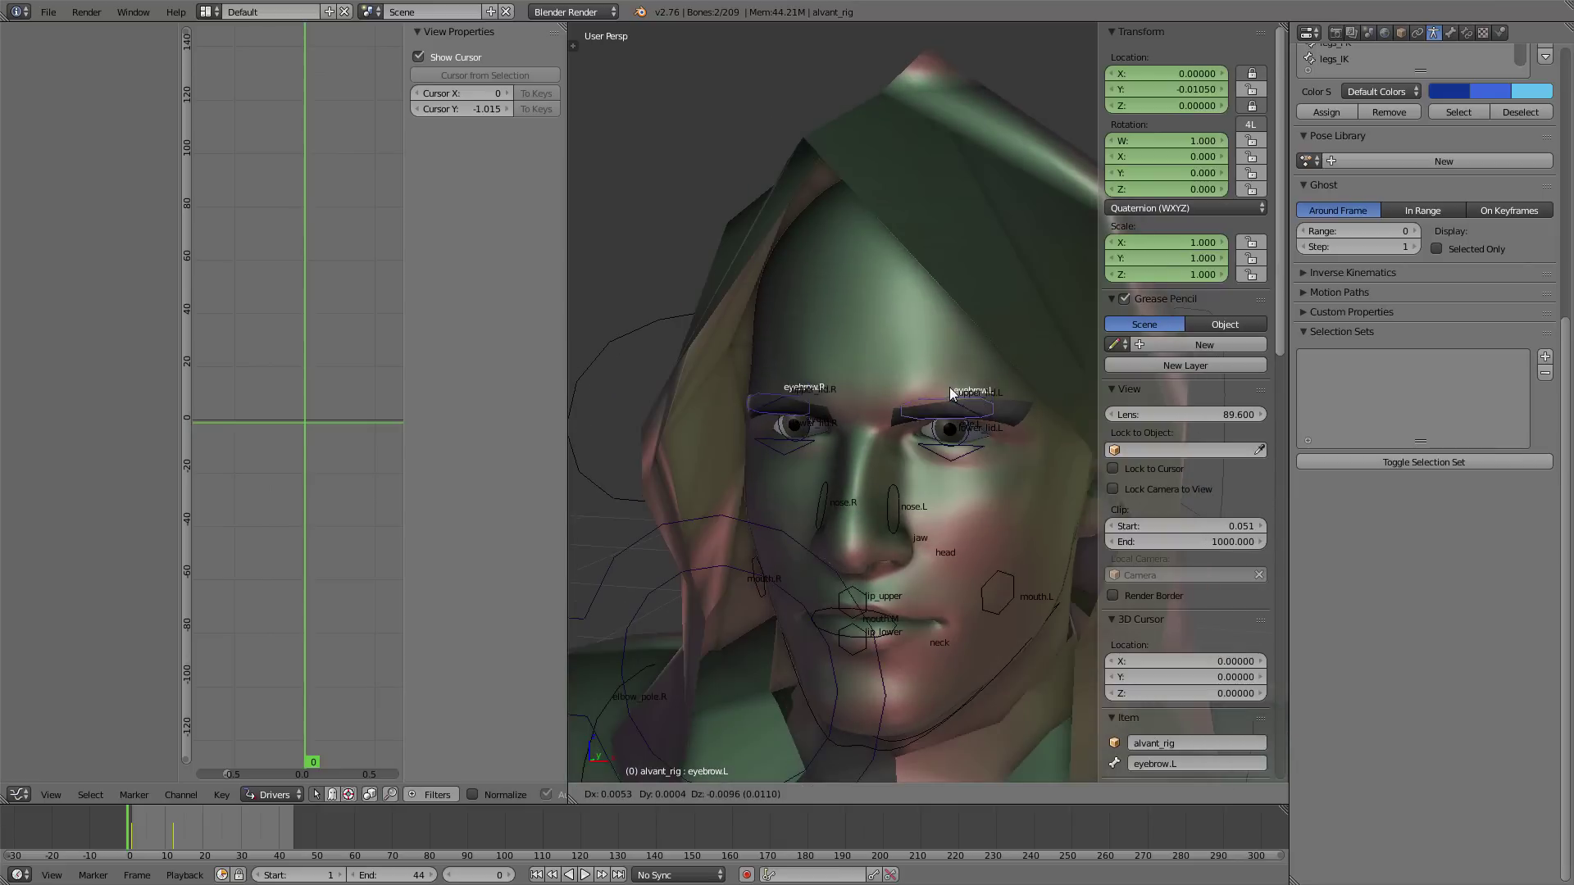
left_click(946, 398)
- Test the eyelid controls by moving the upper and lower lid bones of both eyes to close them
right_click(943, 406)
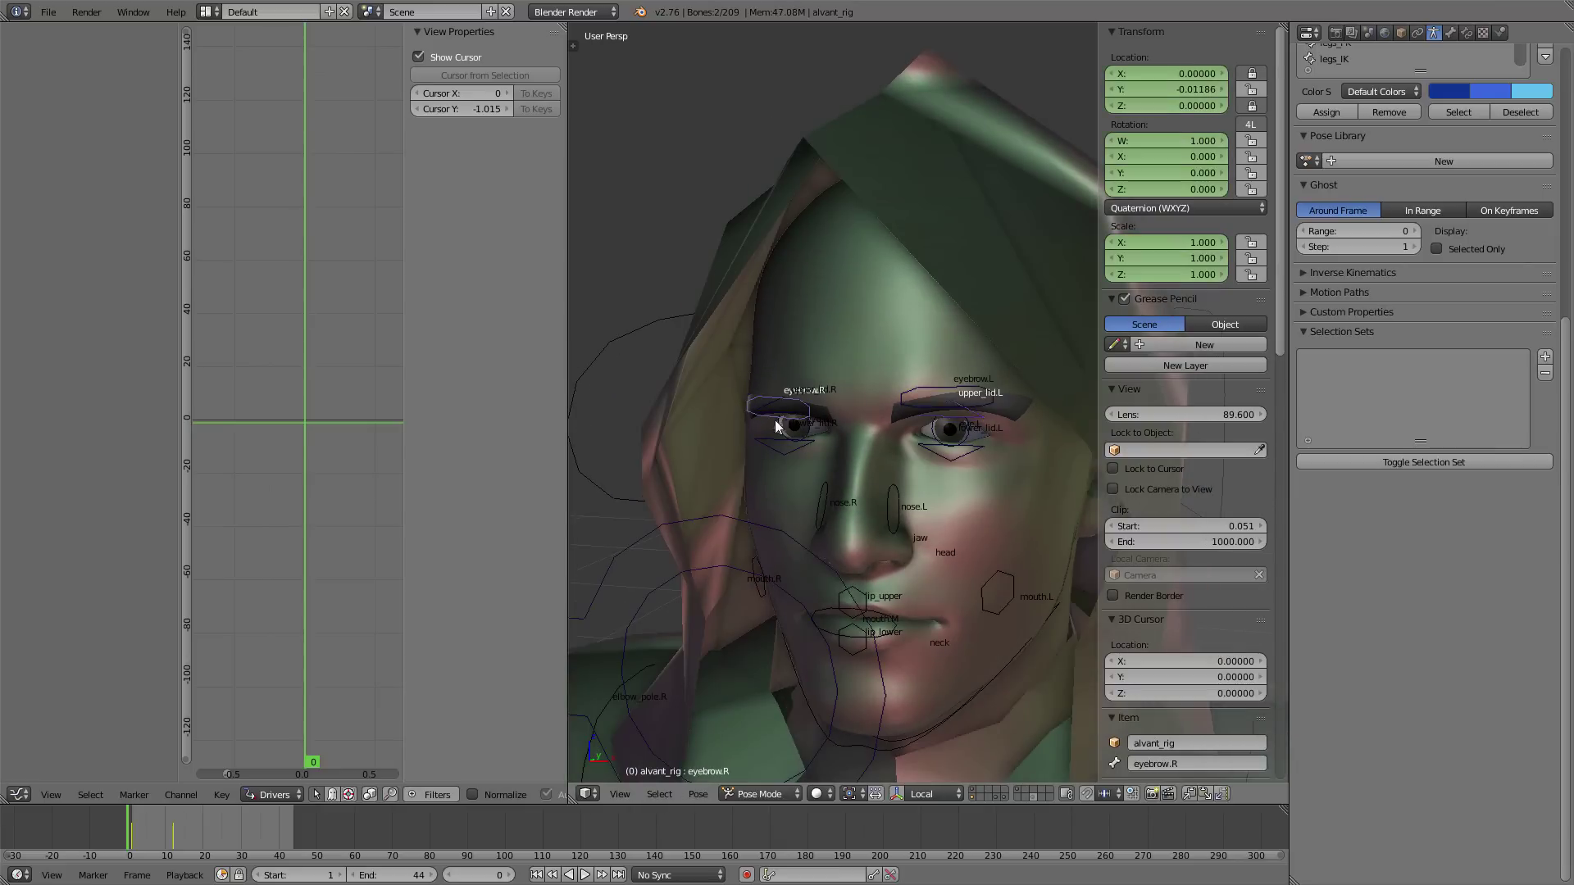
right_click(774, 418)
scroll(902, 430, "up", 2)
right_click(911, 428, "shift")
key("g")
left_click(905, 474)
right_click(912, 483)
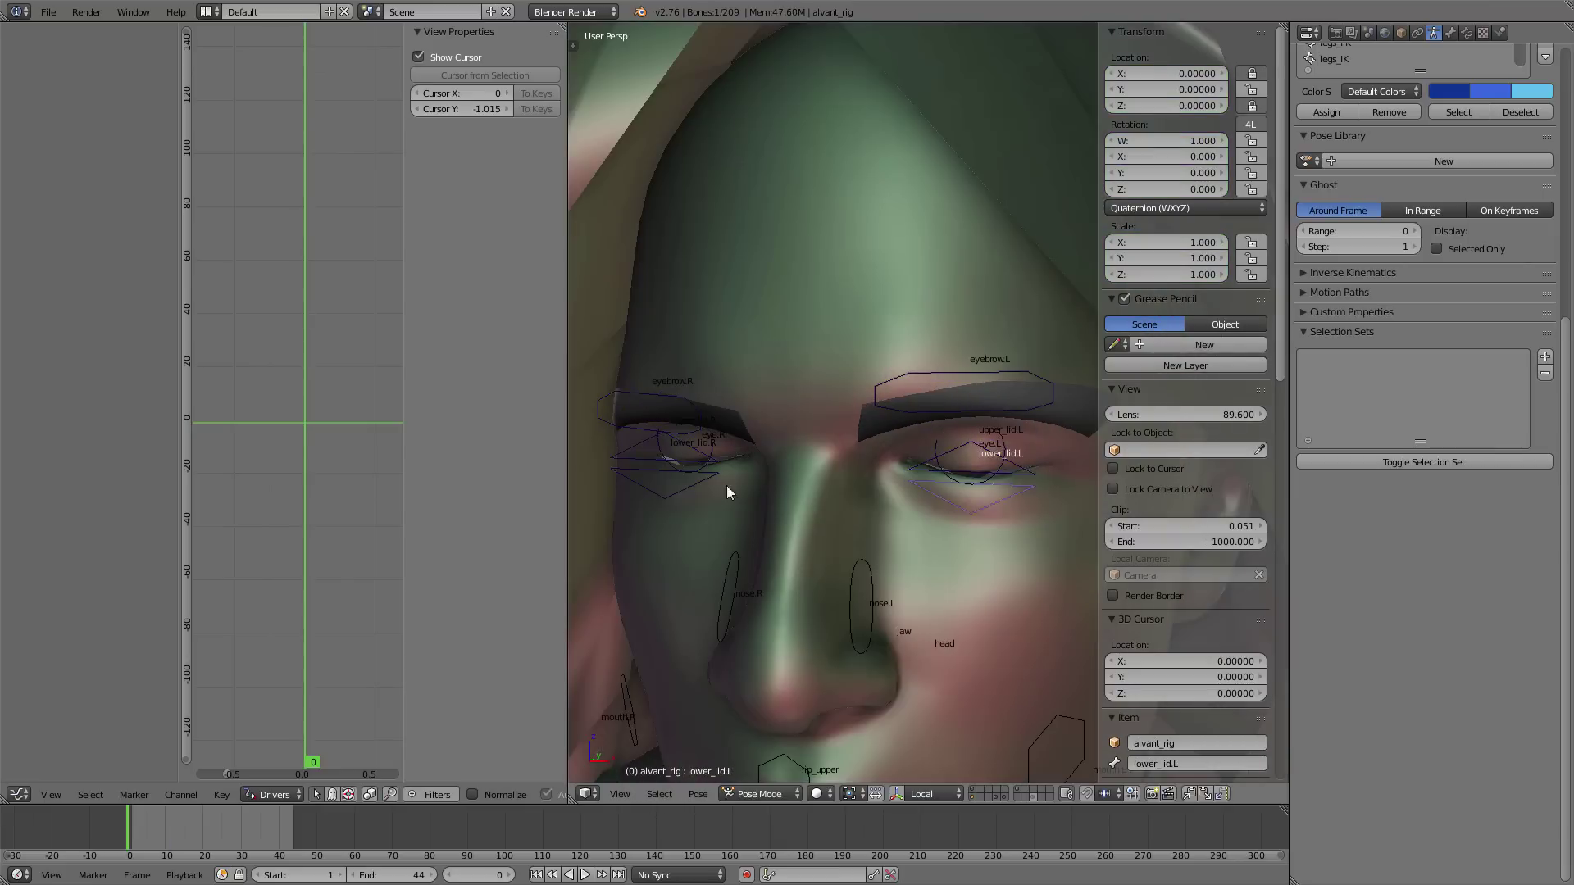
right_click(712, 483, "shift")
key("g")
left_click(673, 478)
- Clear the location of all the rig's bones to return the face to its rest pose
scroll(676, 479, "down", 5)
key("a")
key("a")
middle_click_drag(765, 479, 793, 257)
key("alt+g")
key("a")
scroll(894, 395, "up", 2)
scroll(893, 395, "down", 1)
- Add drivers to the head mesh's BROW-sad.L, BROW-mad.L and BROW-surp.L shape keys
right_click(869, 276)
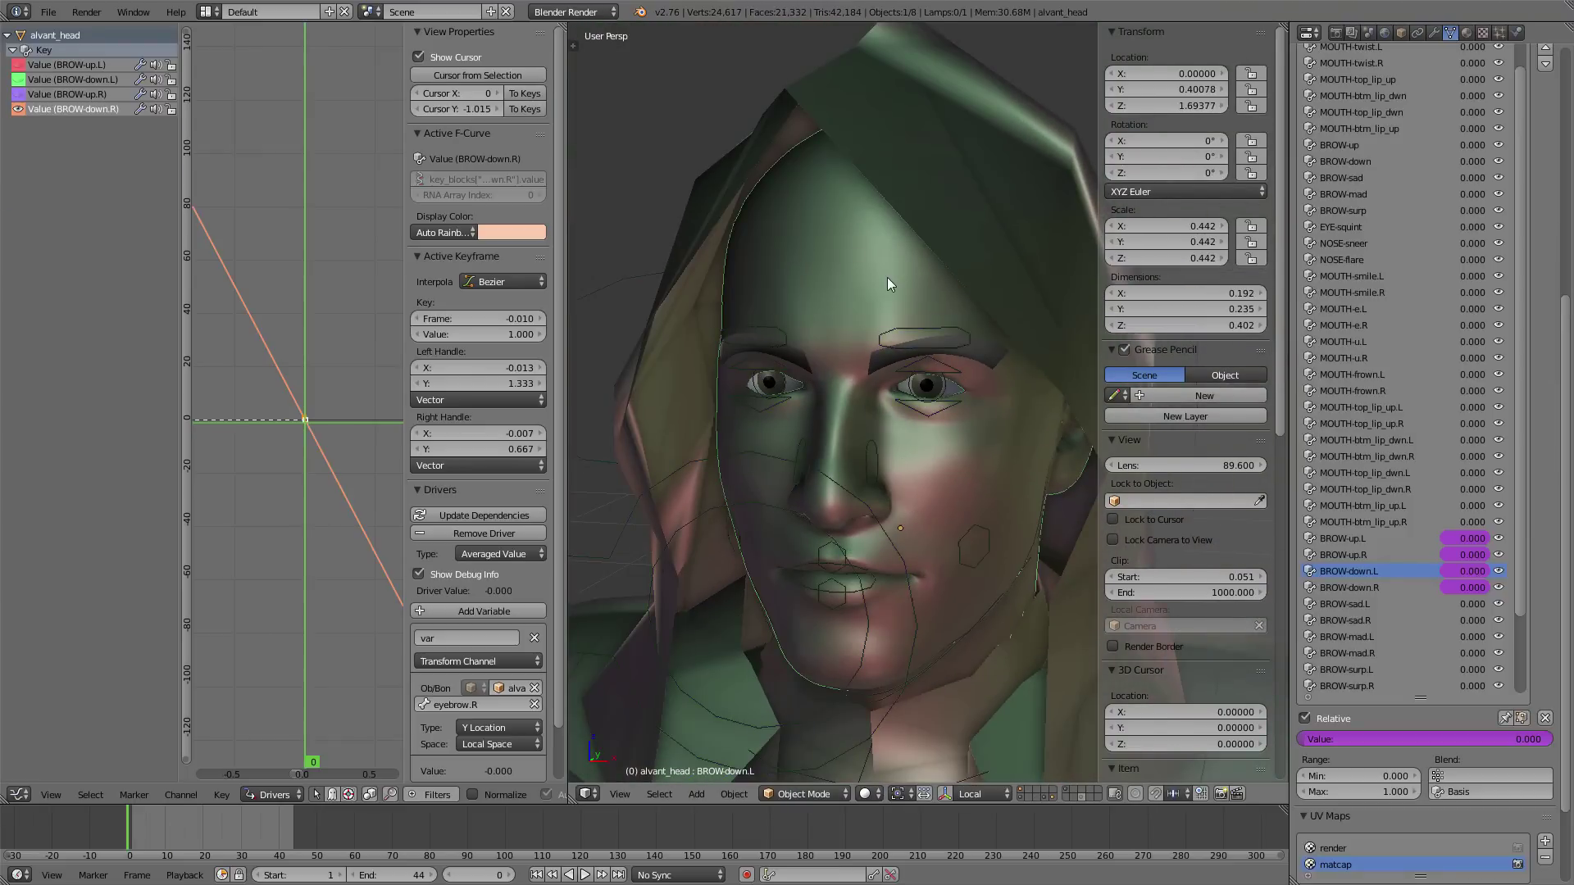
left_click(1379, 603)
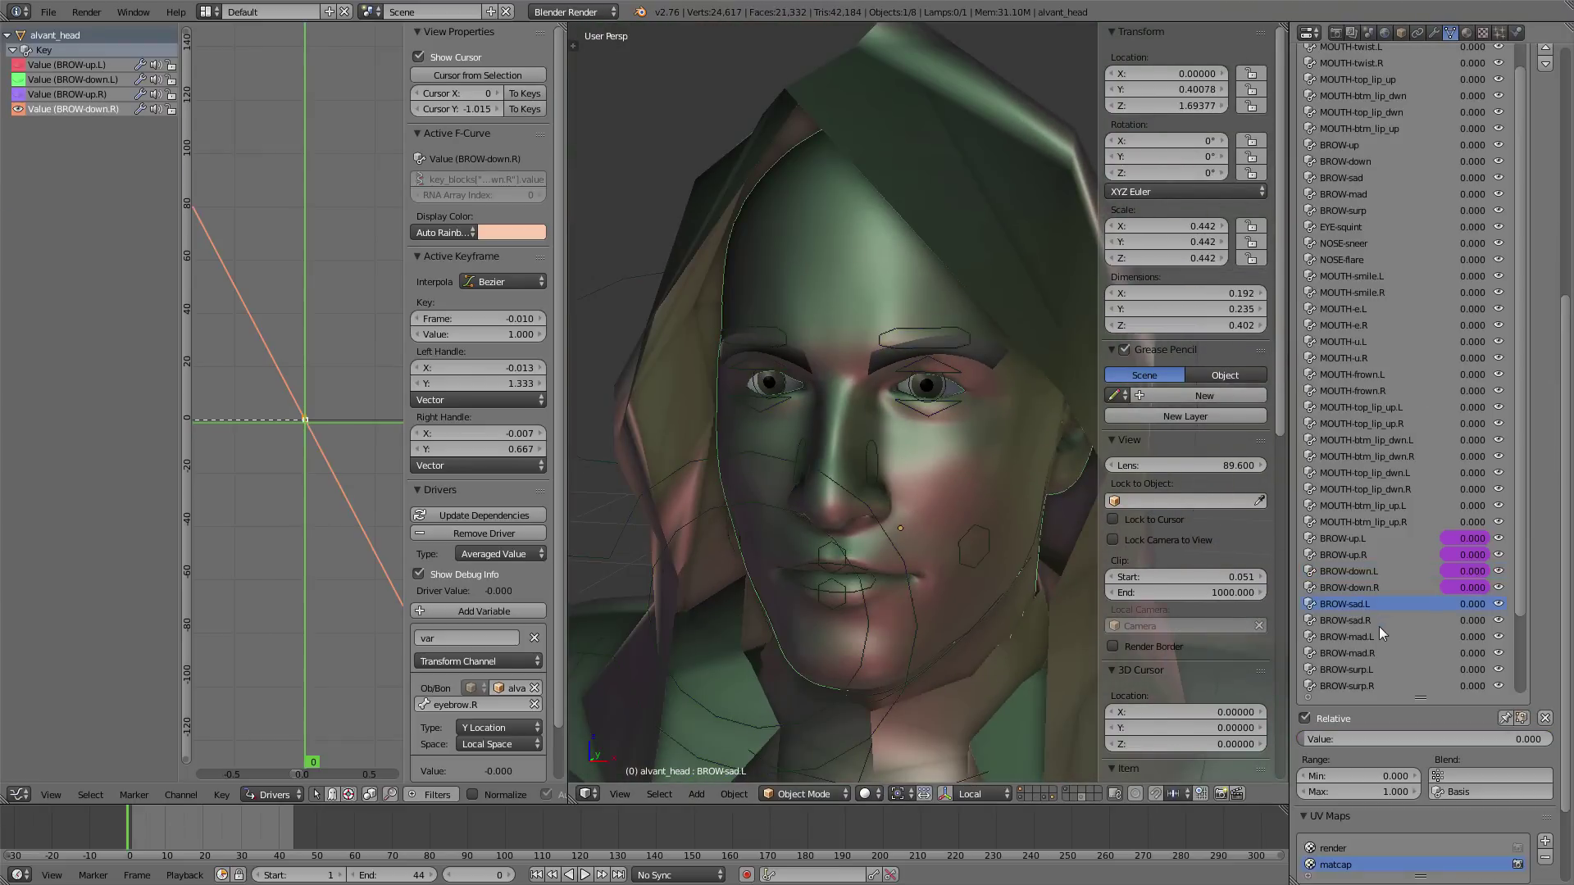
left_click_drag(1447, 605, 1458, 670)
right_click(1469, 603)
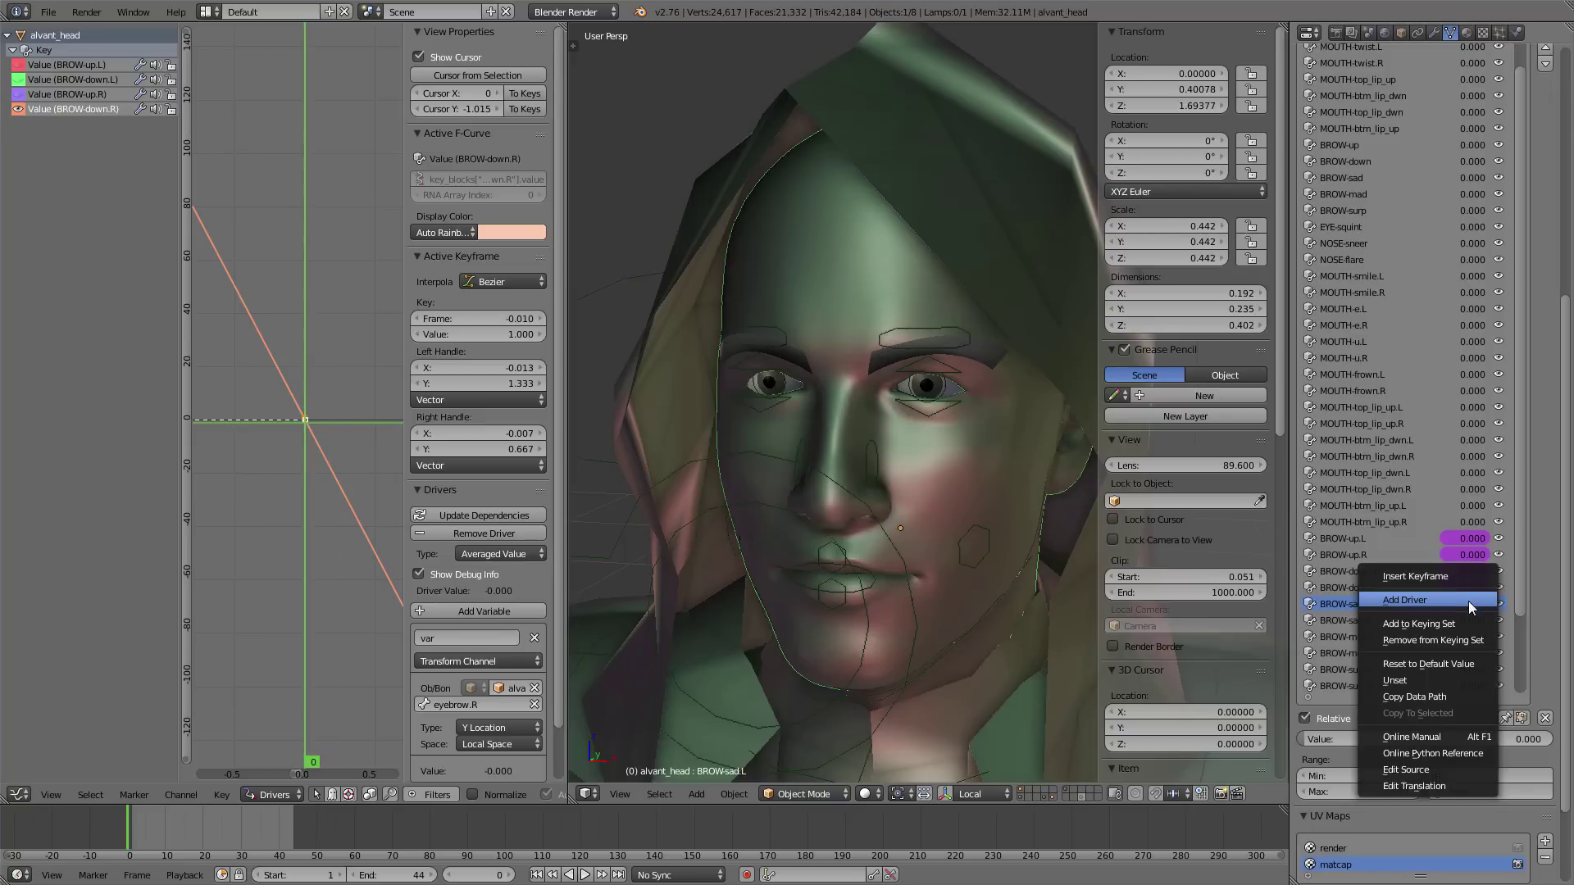
left_click(1465, 633)
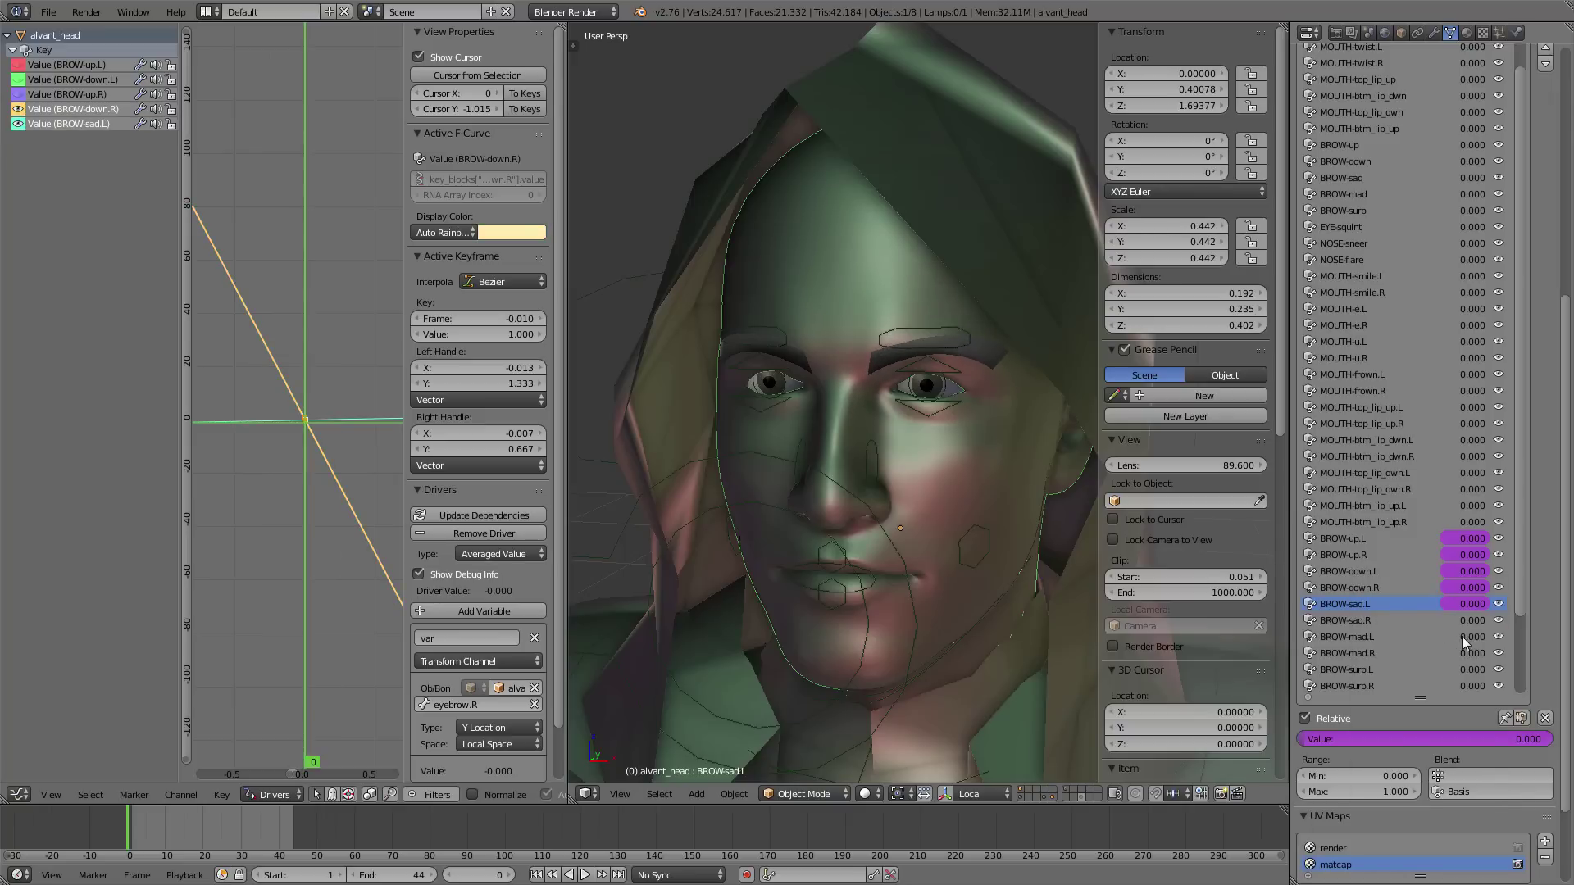
right_click(1462, 635)
left_click(1471, 670)
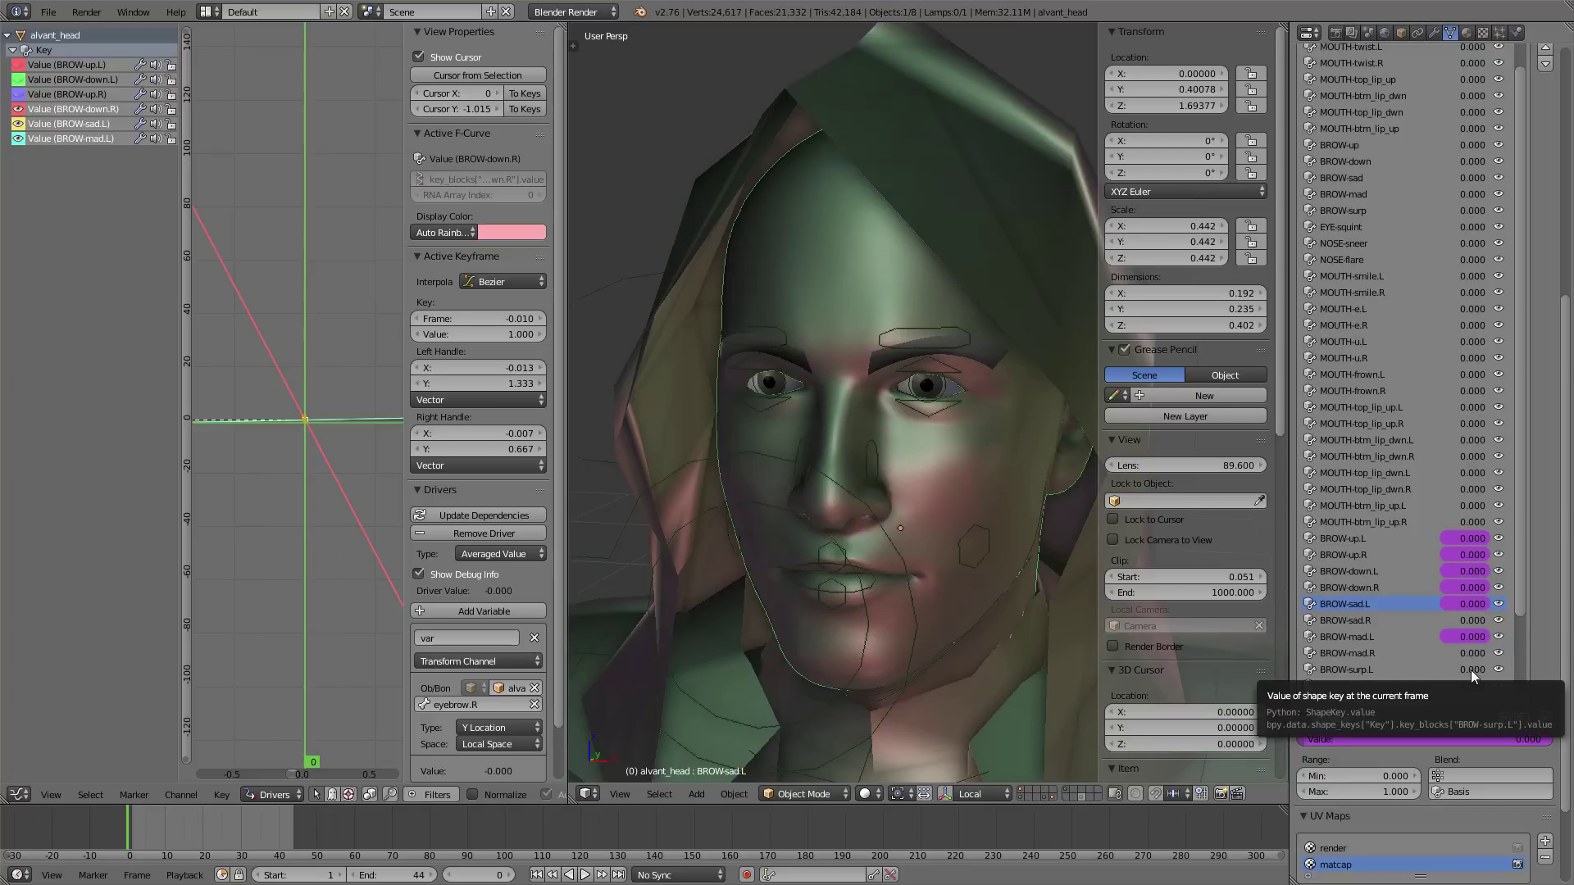
right_click(1470, 671)
left_click(1470, 673)
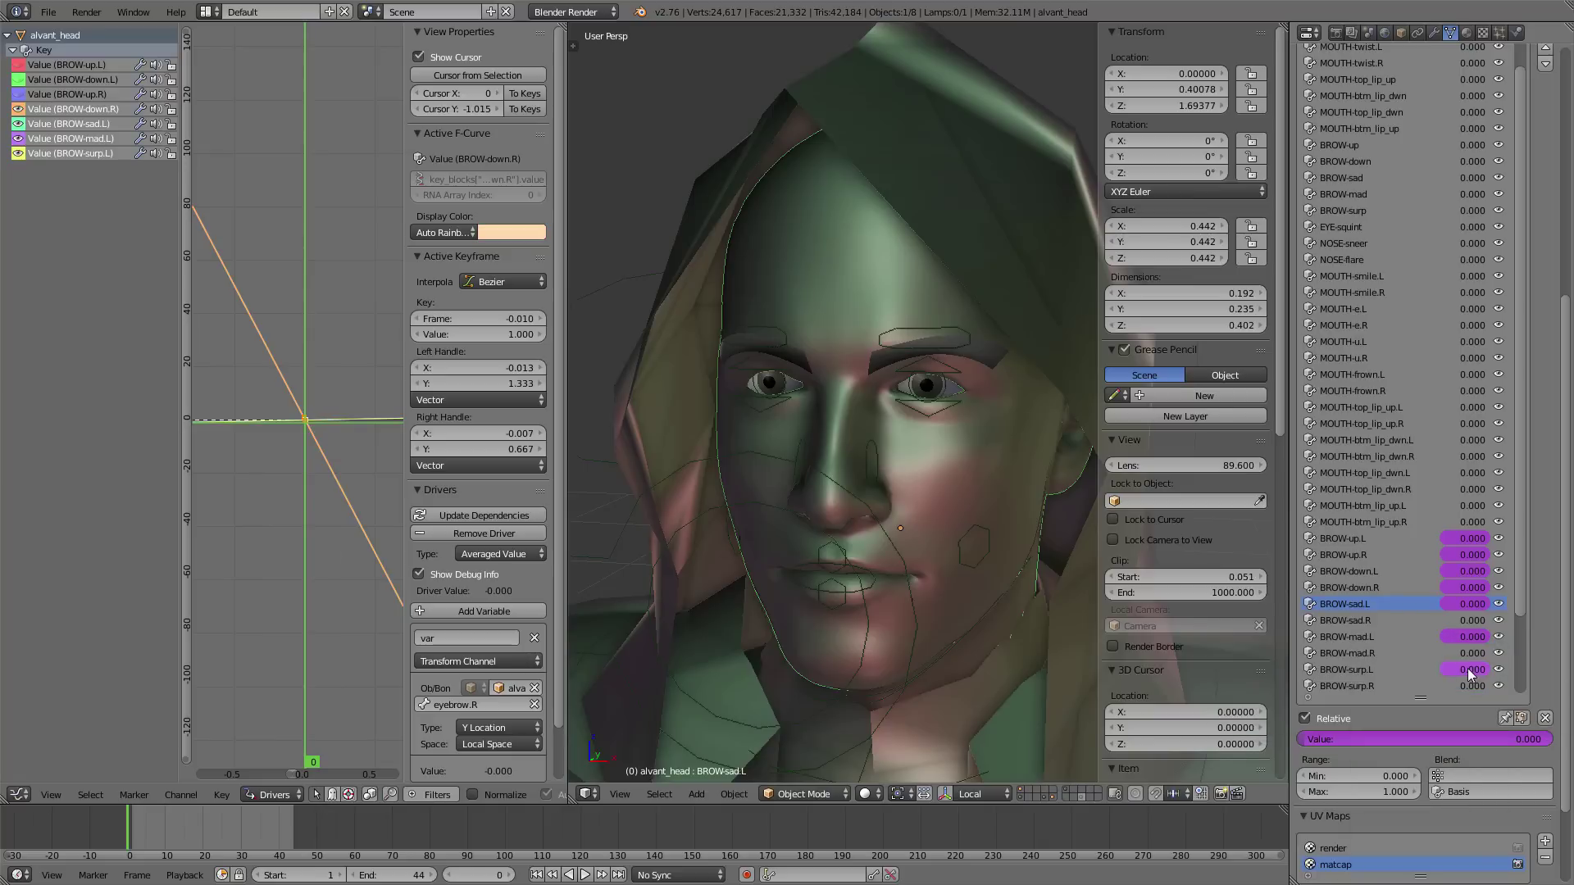
- Select the BROW-sad.L, BROW-mad.L and BROW-surp.L driver channels and fit their curves in the graph view
left_click(81, 134)
left_click(81, 127)
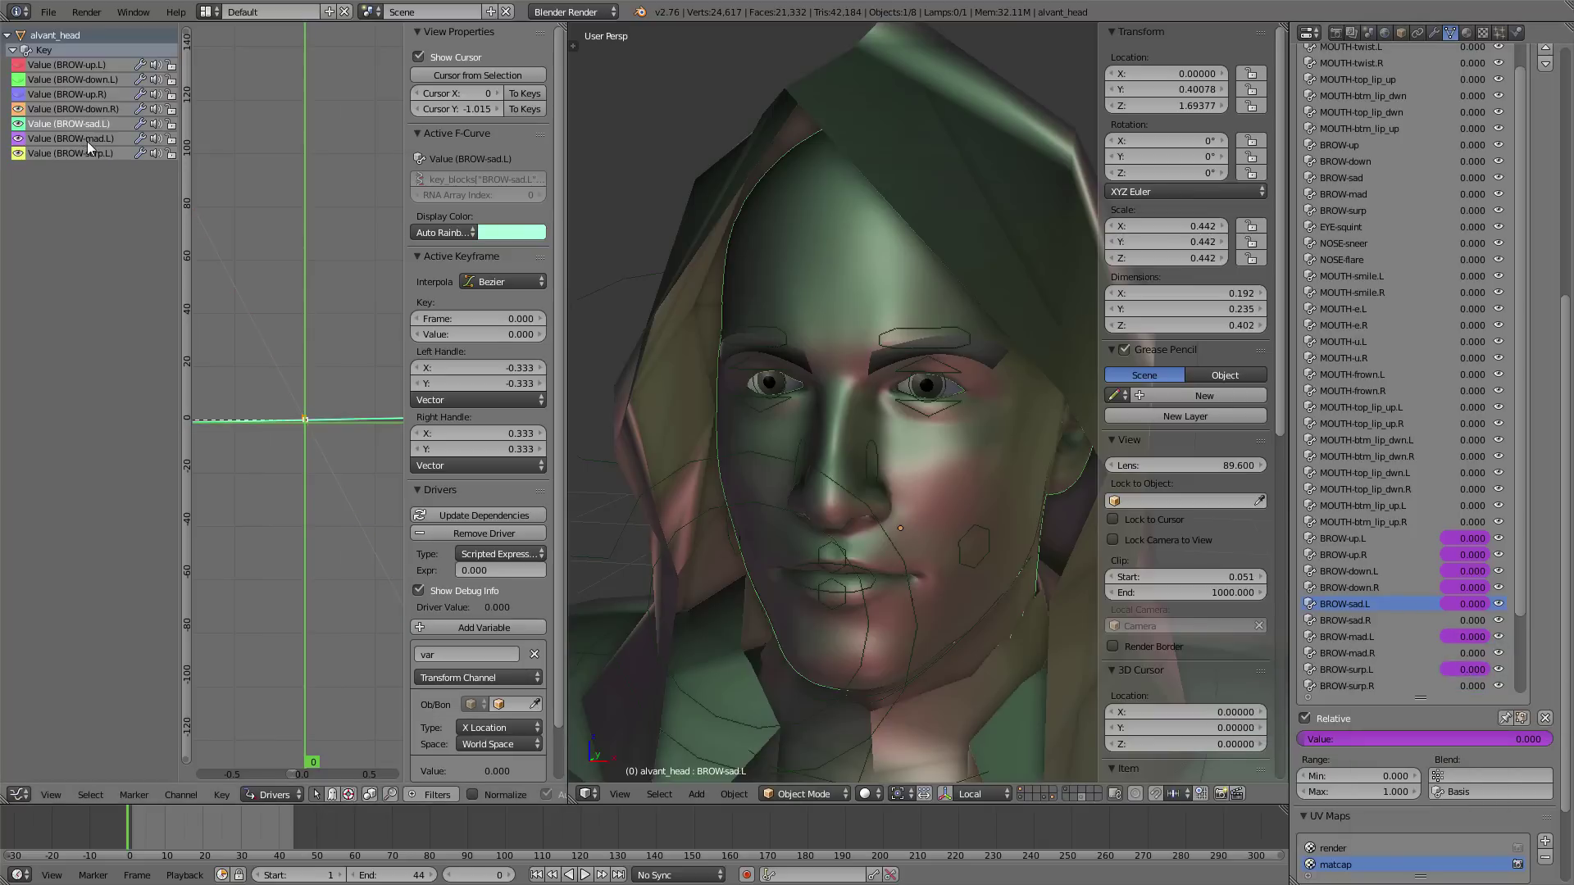
left_click(87, 154)
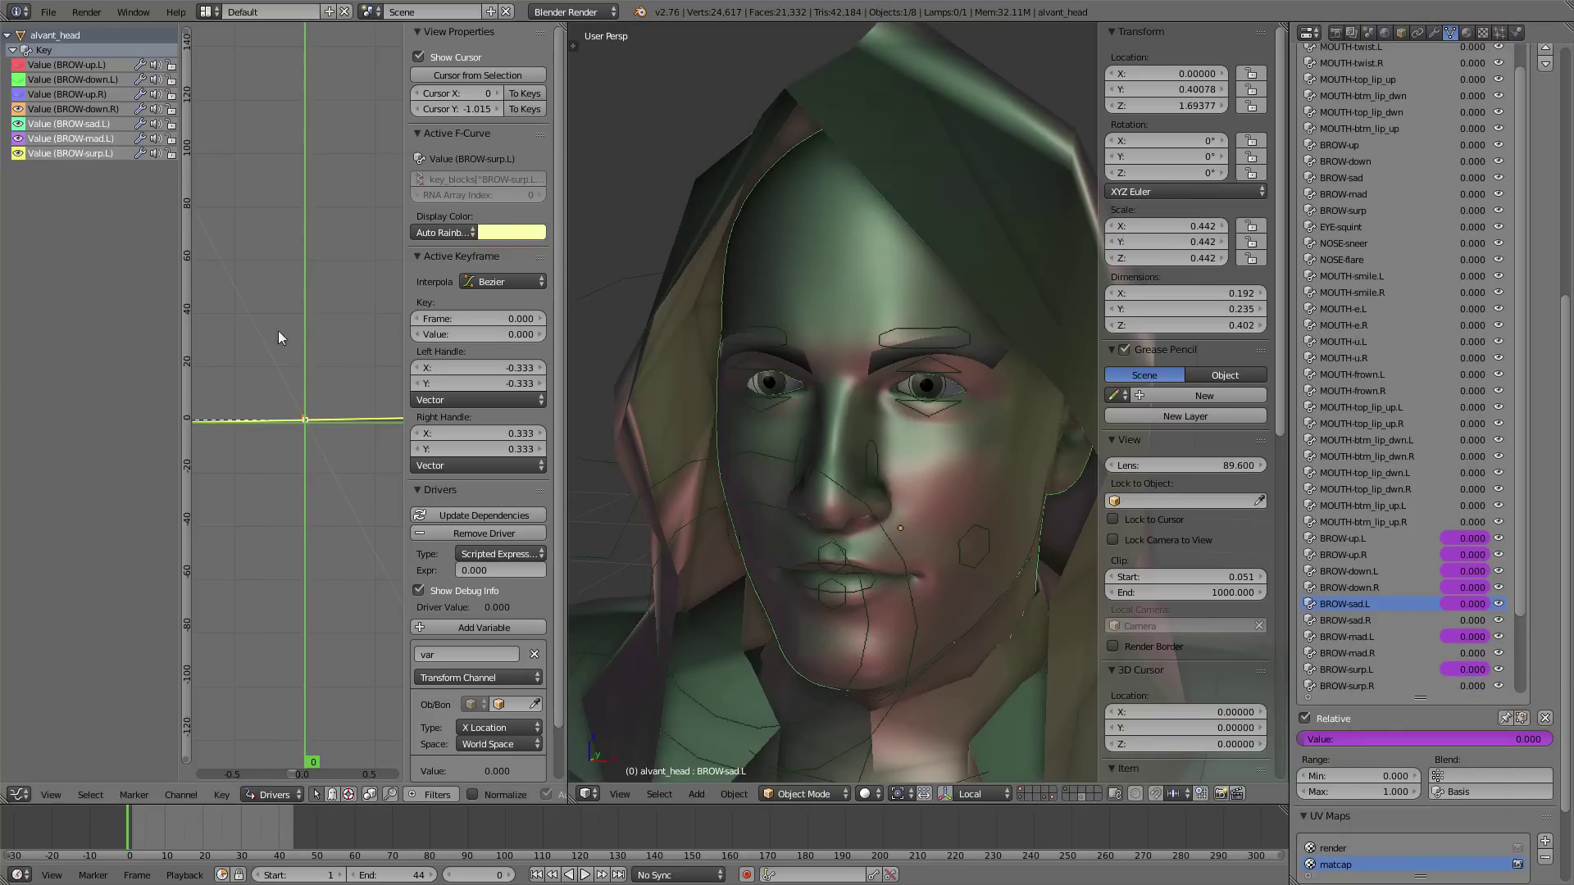
mouse_move(302, 366)
middle_mouse_down("ctrl")
mouse_move(316, 346)
mouse_move(326, 365)
middle_mouse_up("ctrl")
key("Home")
key("a")
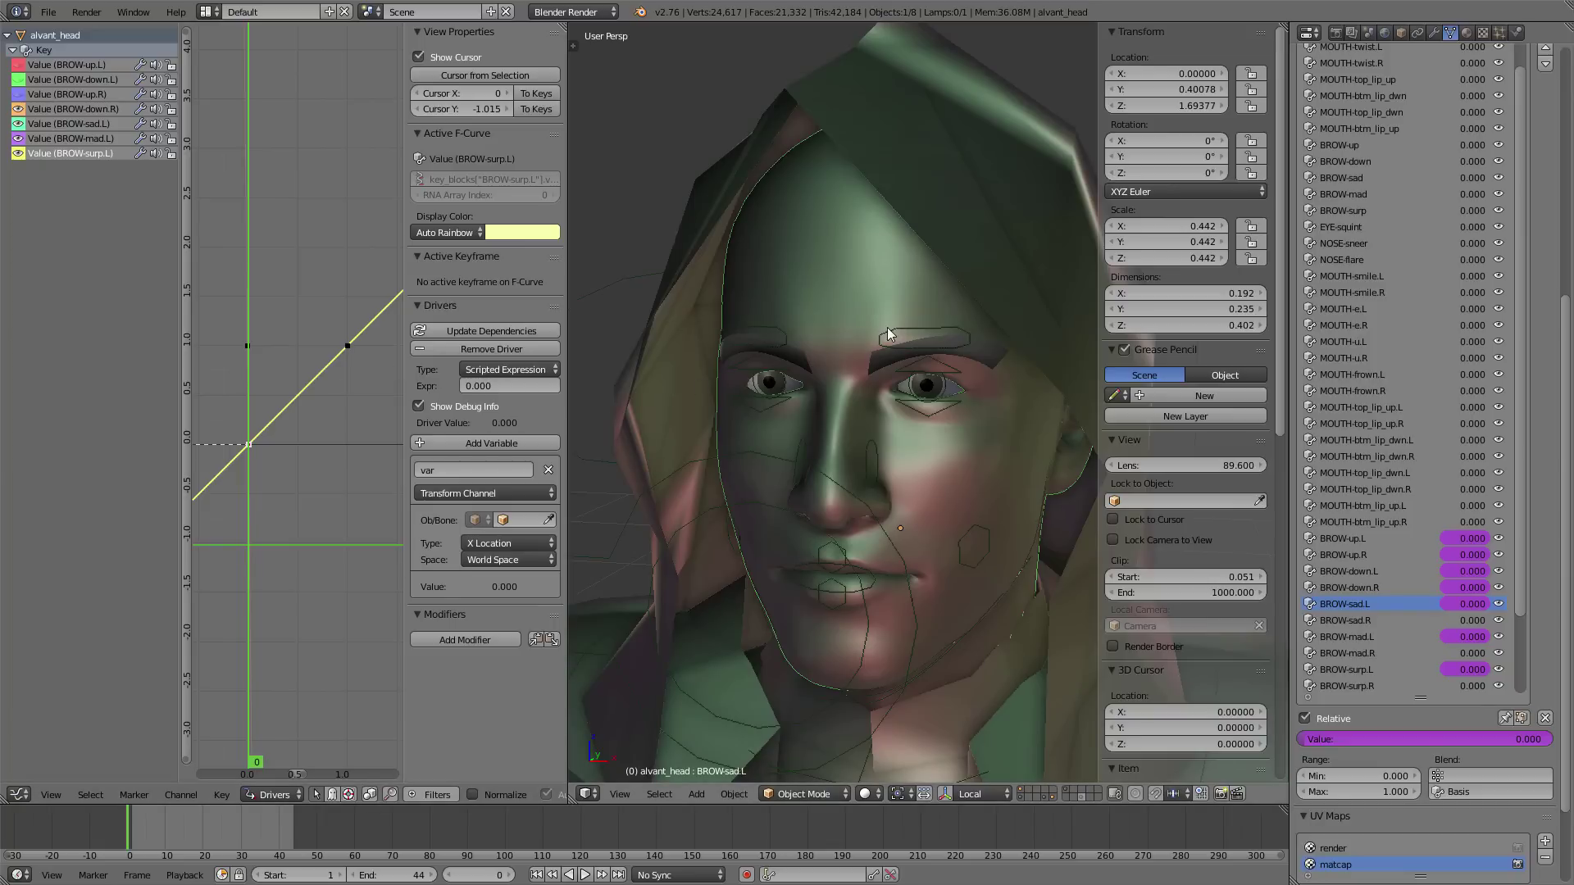
- Delete the existing mad.L, sad.L and suprise.L custom properties from the eyebrow.L bone
right_click(911, 333)
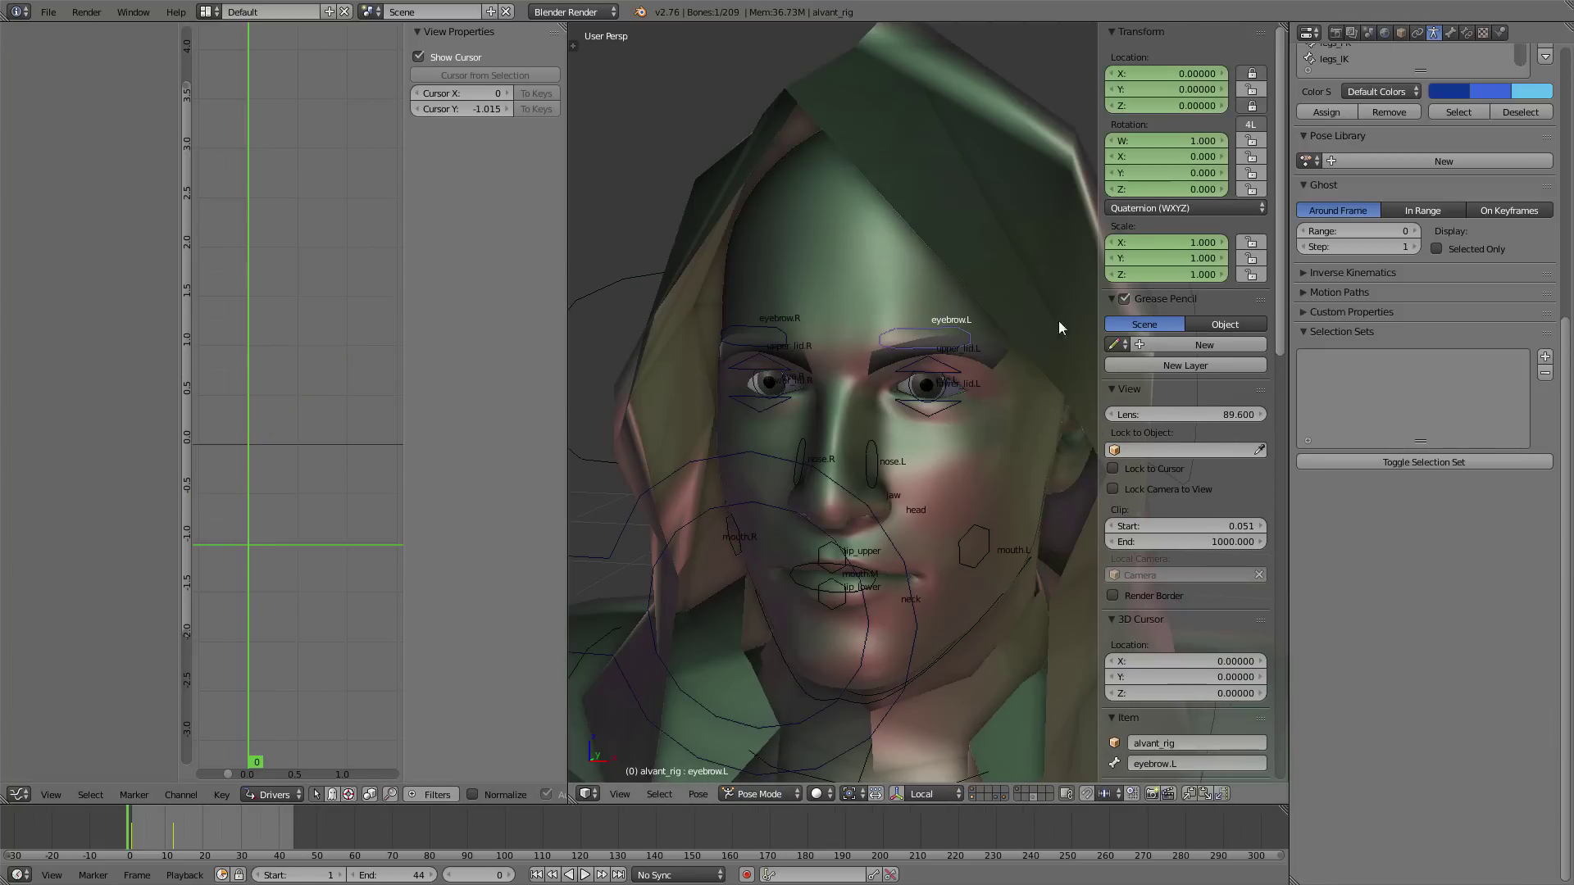
left_click(1452, 34)
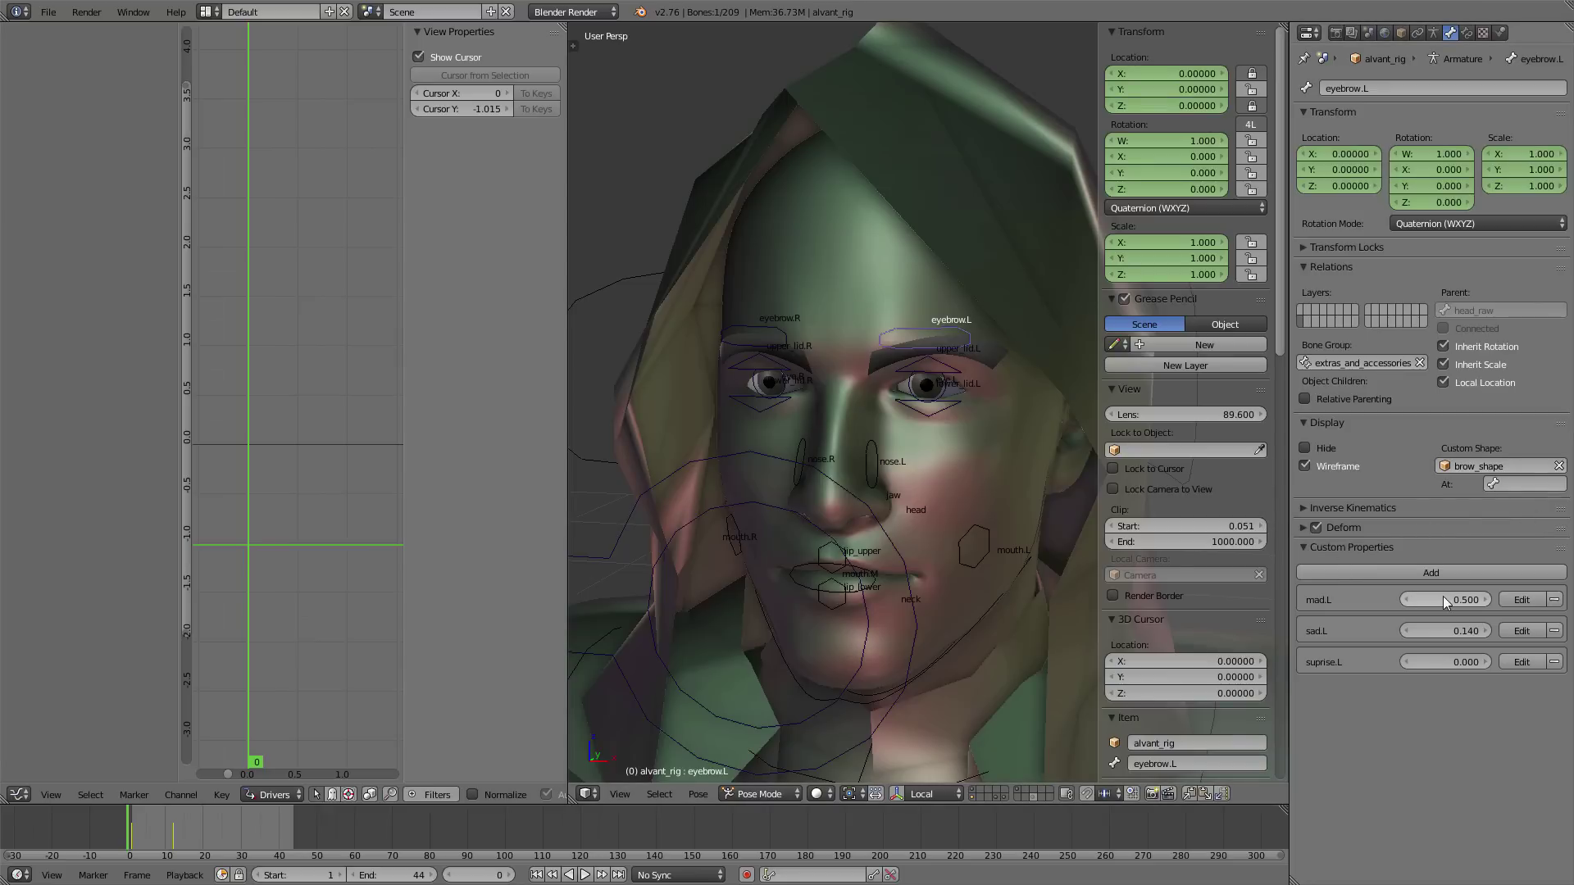
left_click_drag(1444, 599, 1402, 630)
left_click_drag(1444, 600, 1402, 599)
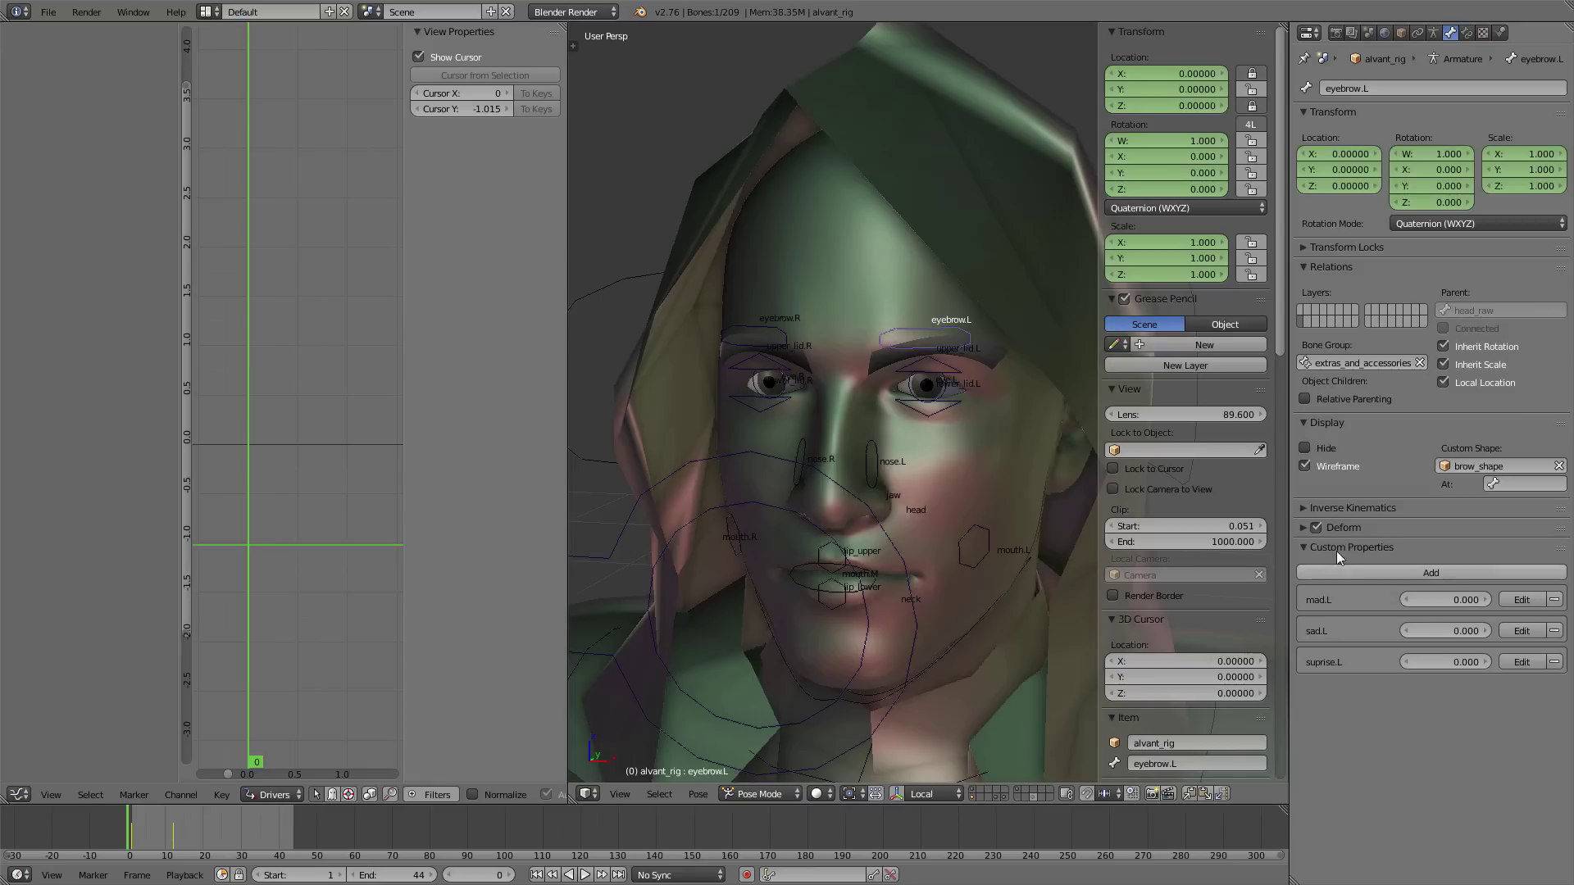
left_click(1554, 600)
left_click(1554, 600)
left_click(1553, 600)
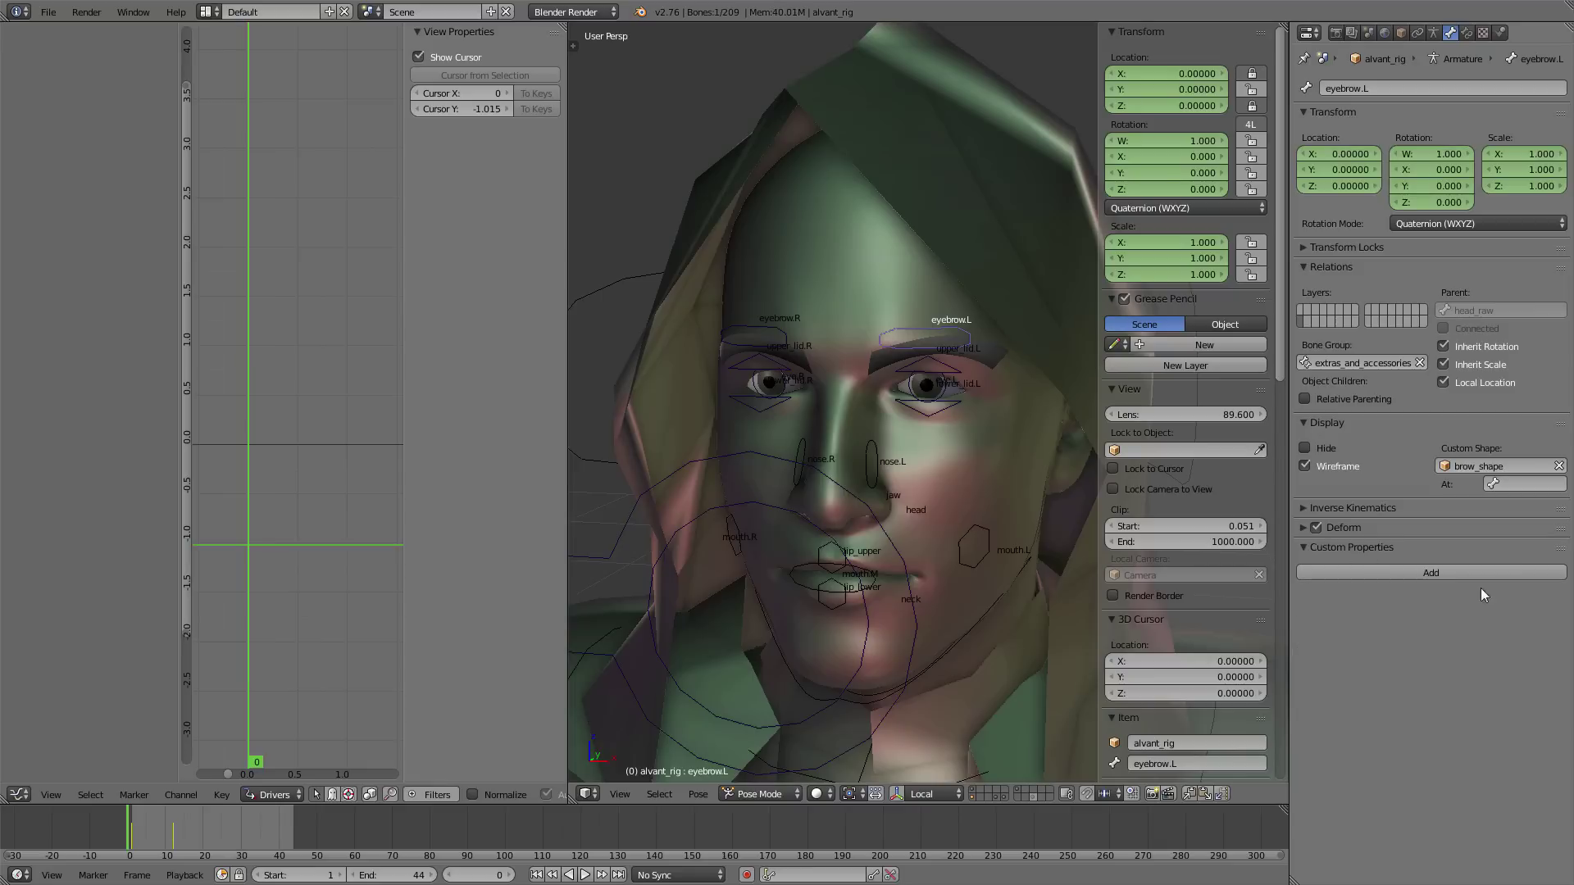
- Add three custom properties to the eyebrow.L bone and rename the first one sad.L
left_click(1414, 574)
left_click(1413, 574)
left_click(1413, 573)
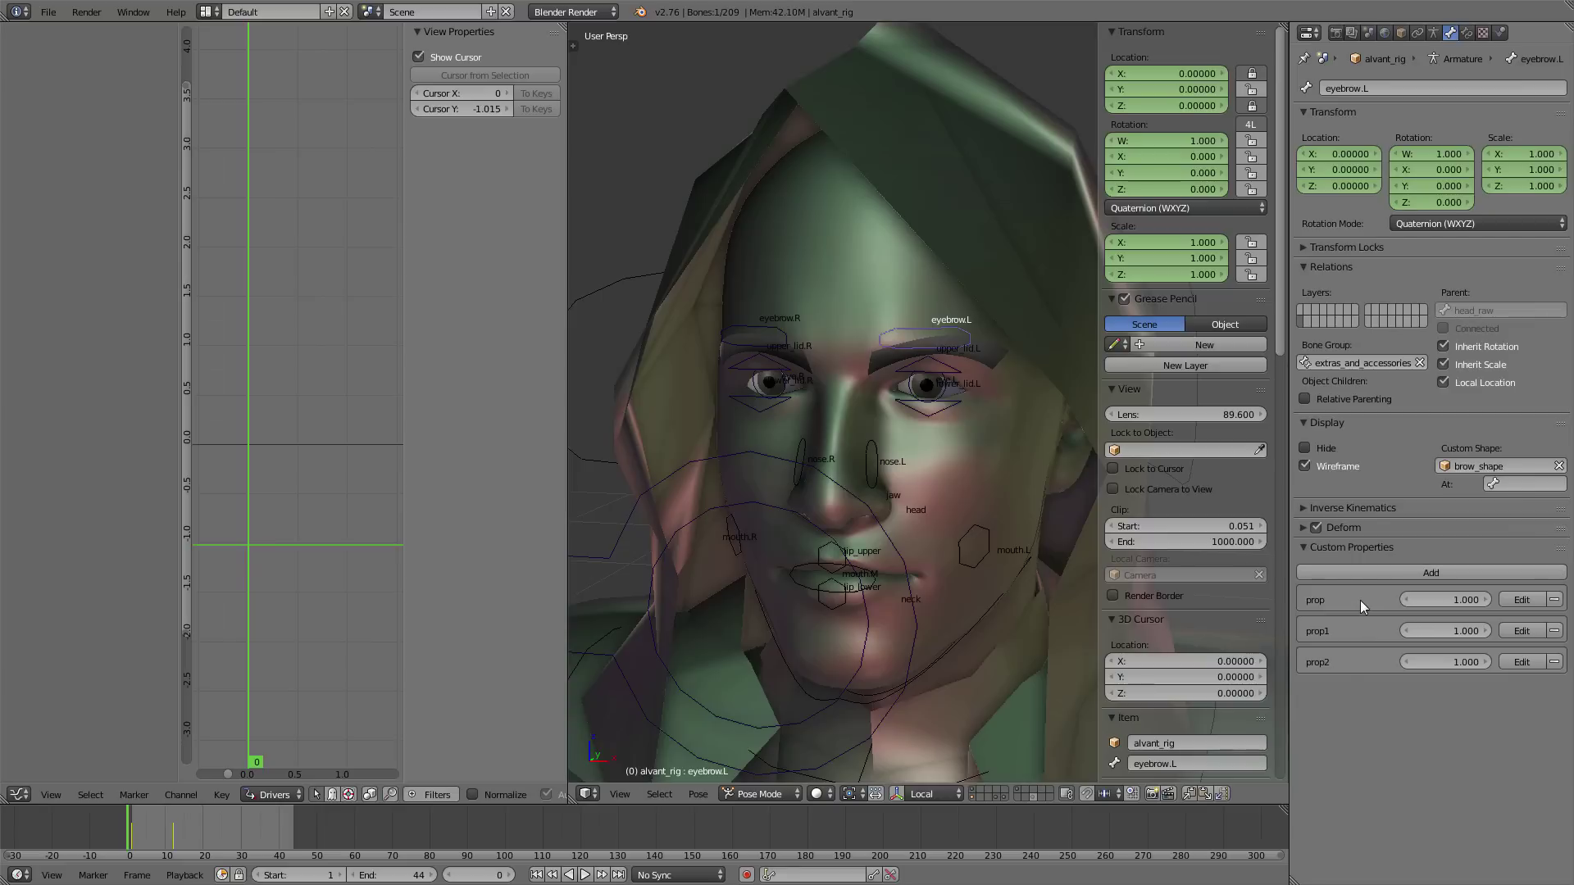
left_click(1526, 599)
left_click(1500, 619)
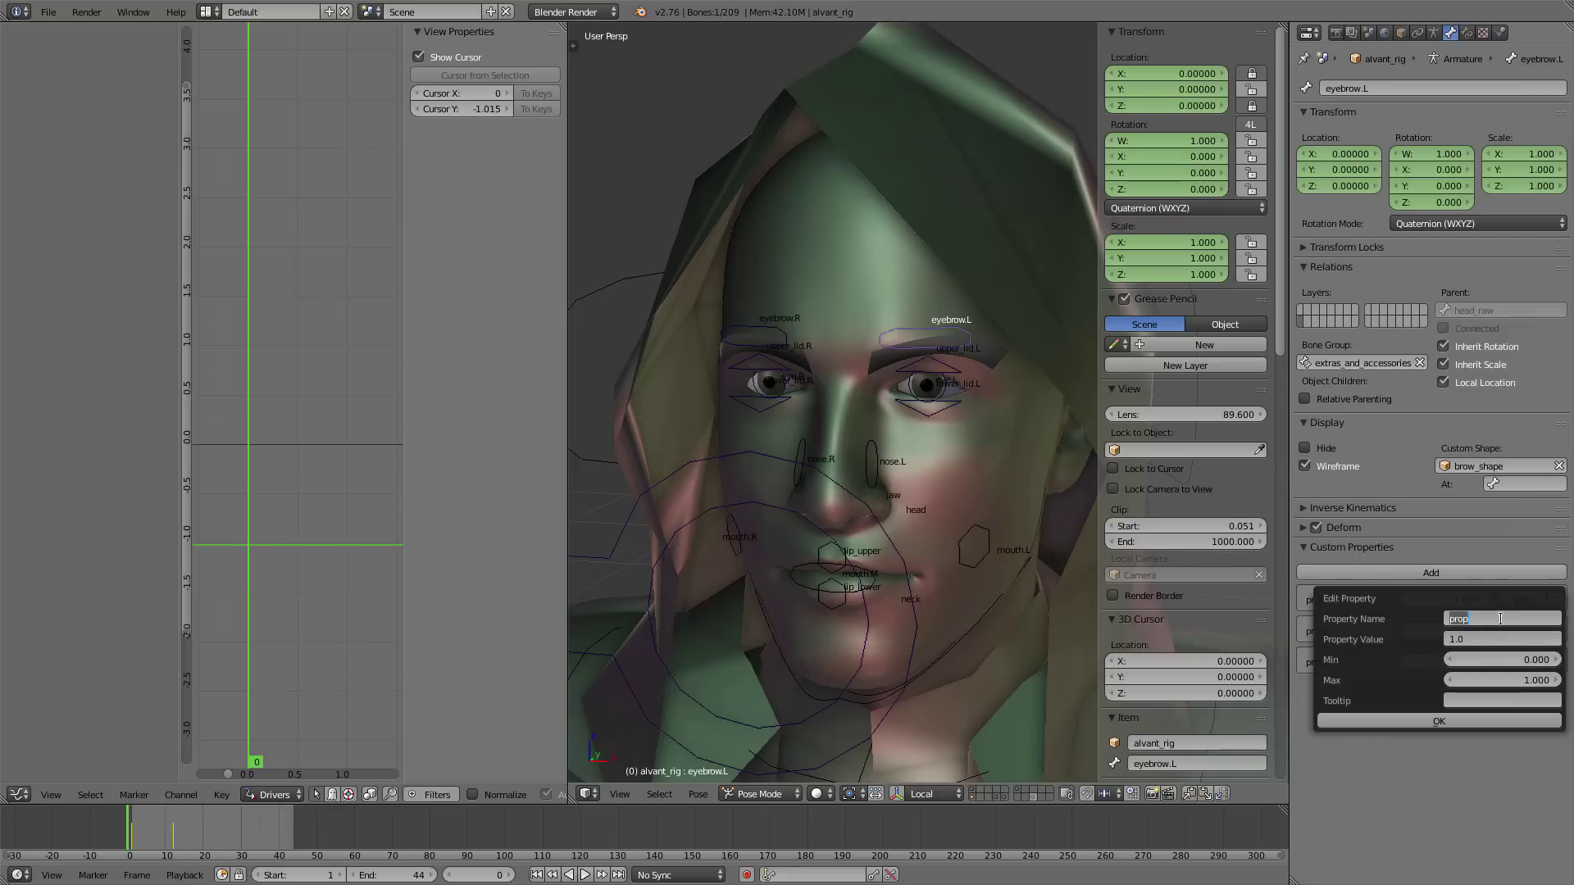
type("sad.L")
key("Return")
left_click(1456, 721)
- Rename the eyebrow.L bone's custom property prop2 as mad.L
left_click(1523, 629)
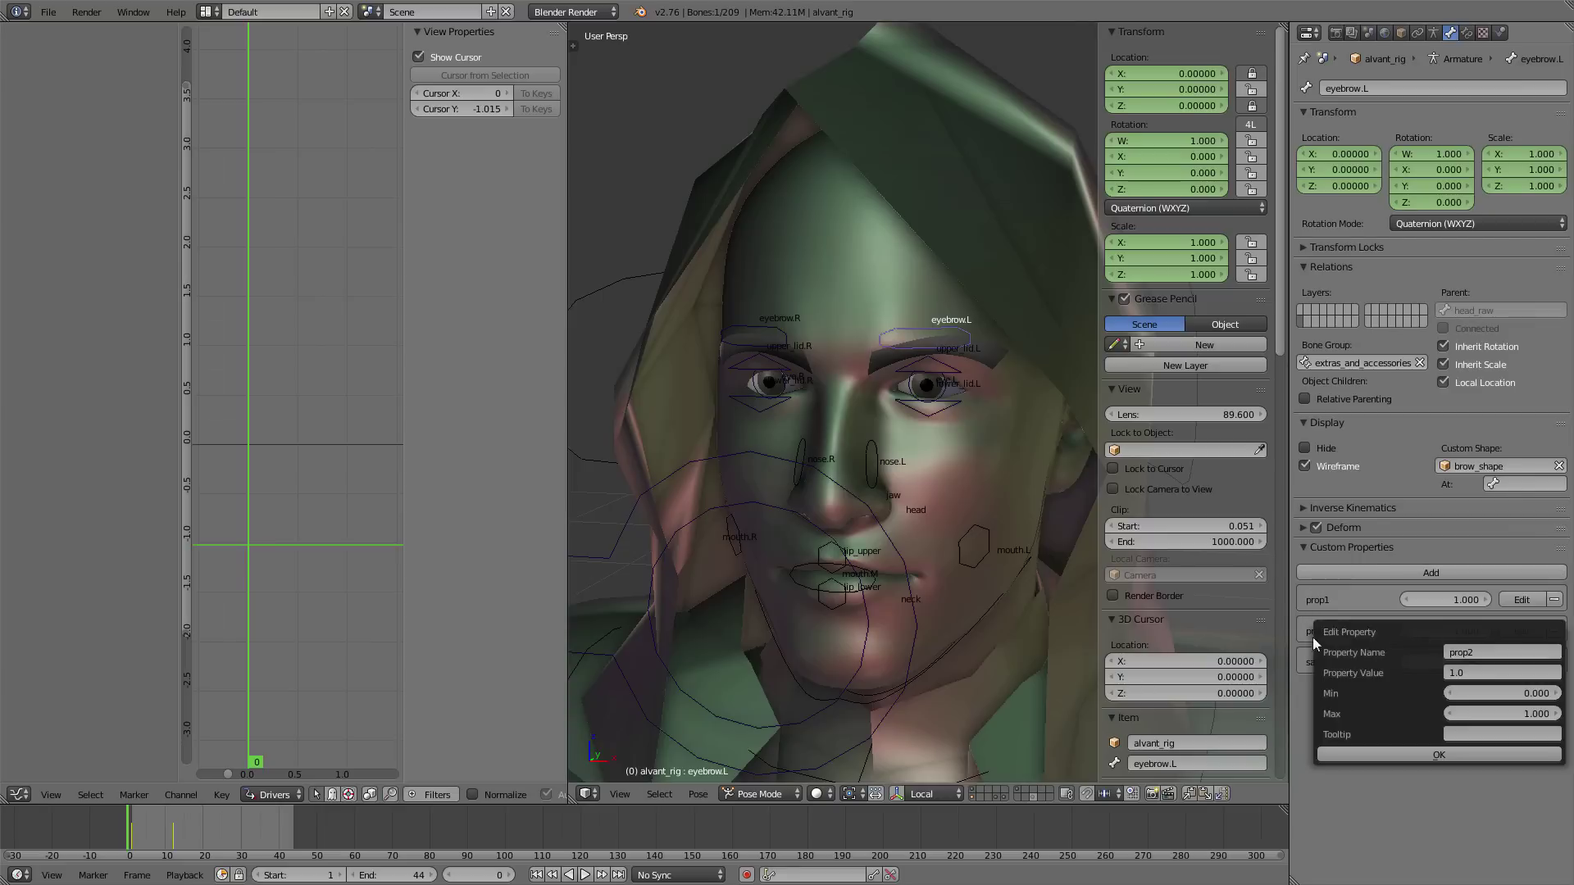
left_click(1502, 653)
type("mad.L")
key("Return")
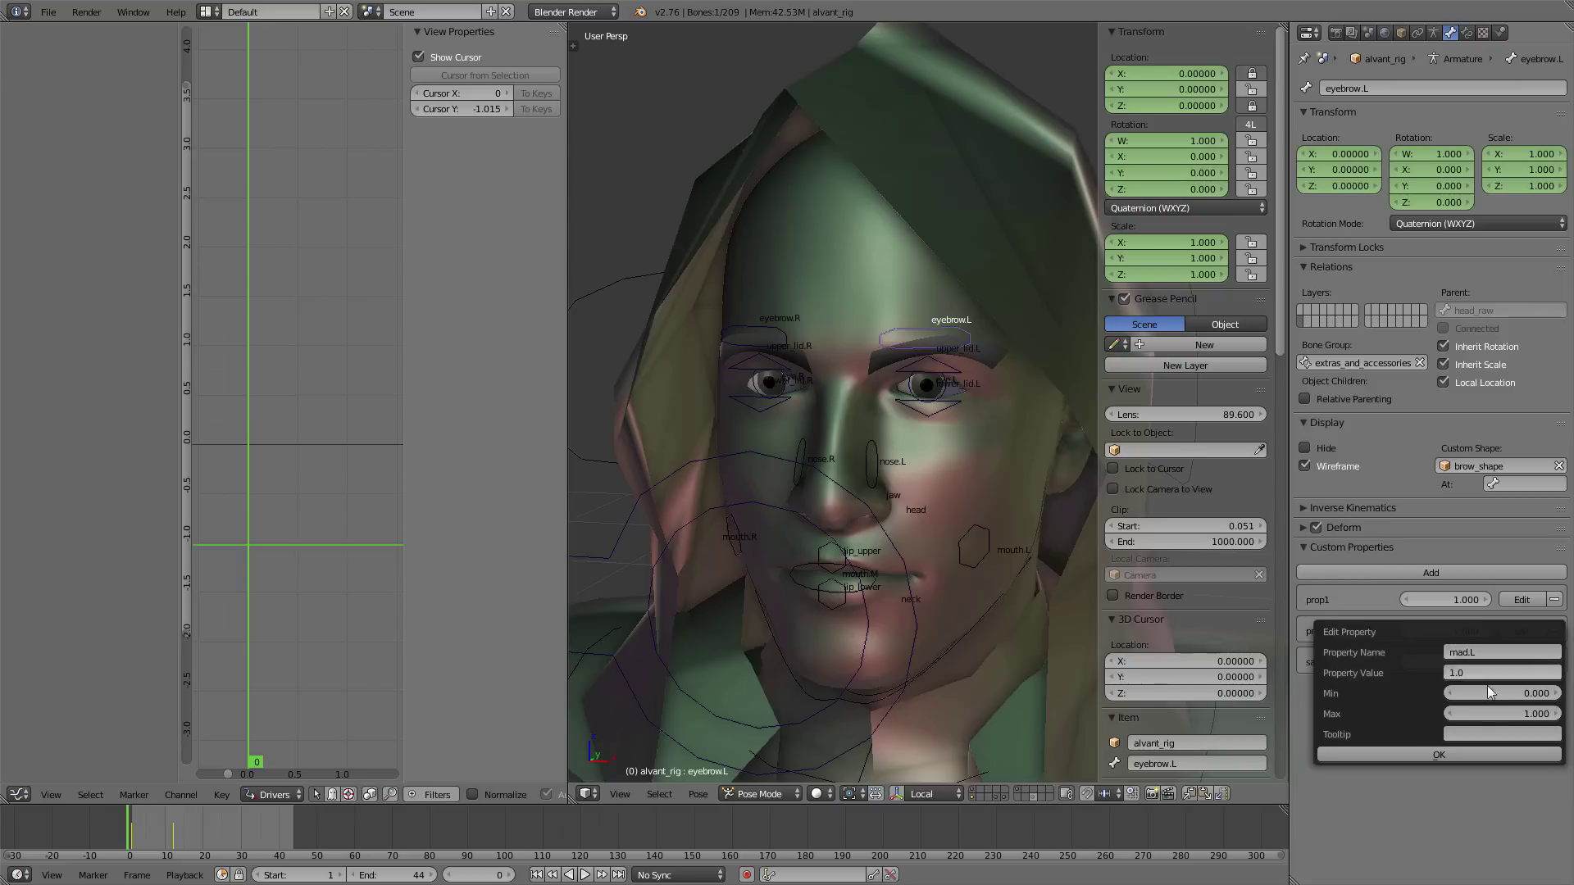
left_click(1473, 759)
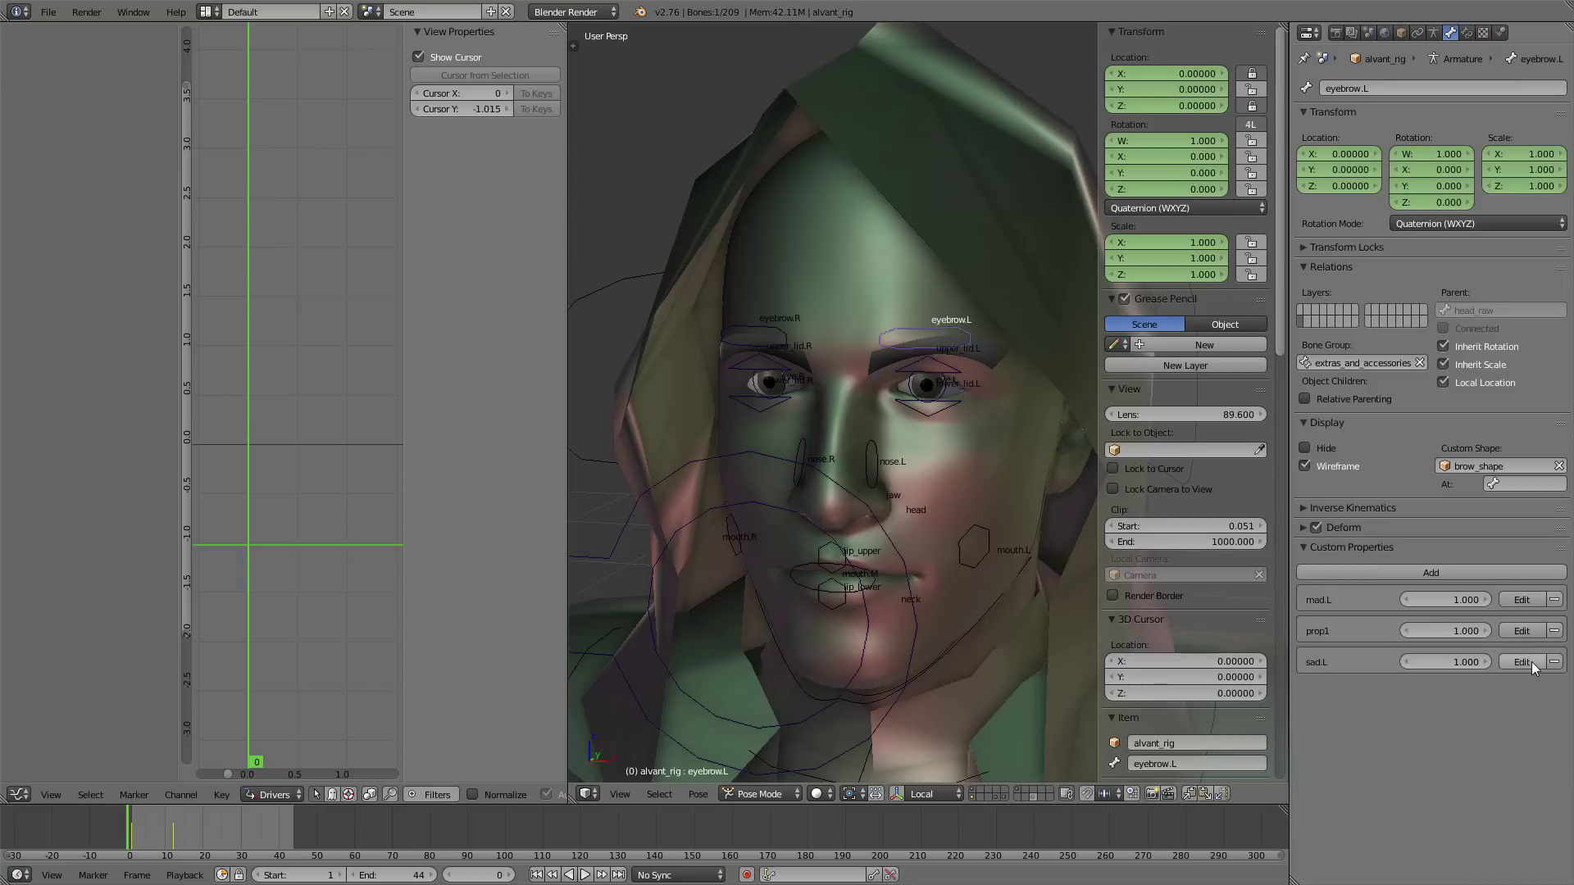
- Rename the eyebrow.L bone's custom property prop1 as surprise.L
left_click(1521, 634)
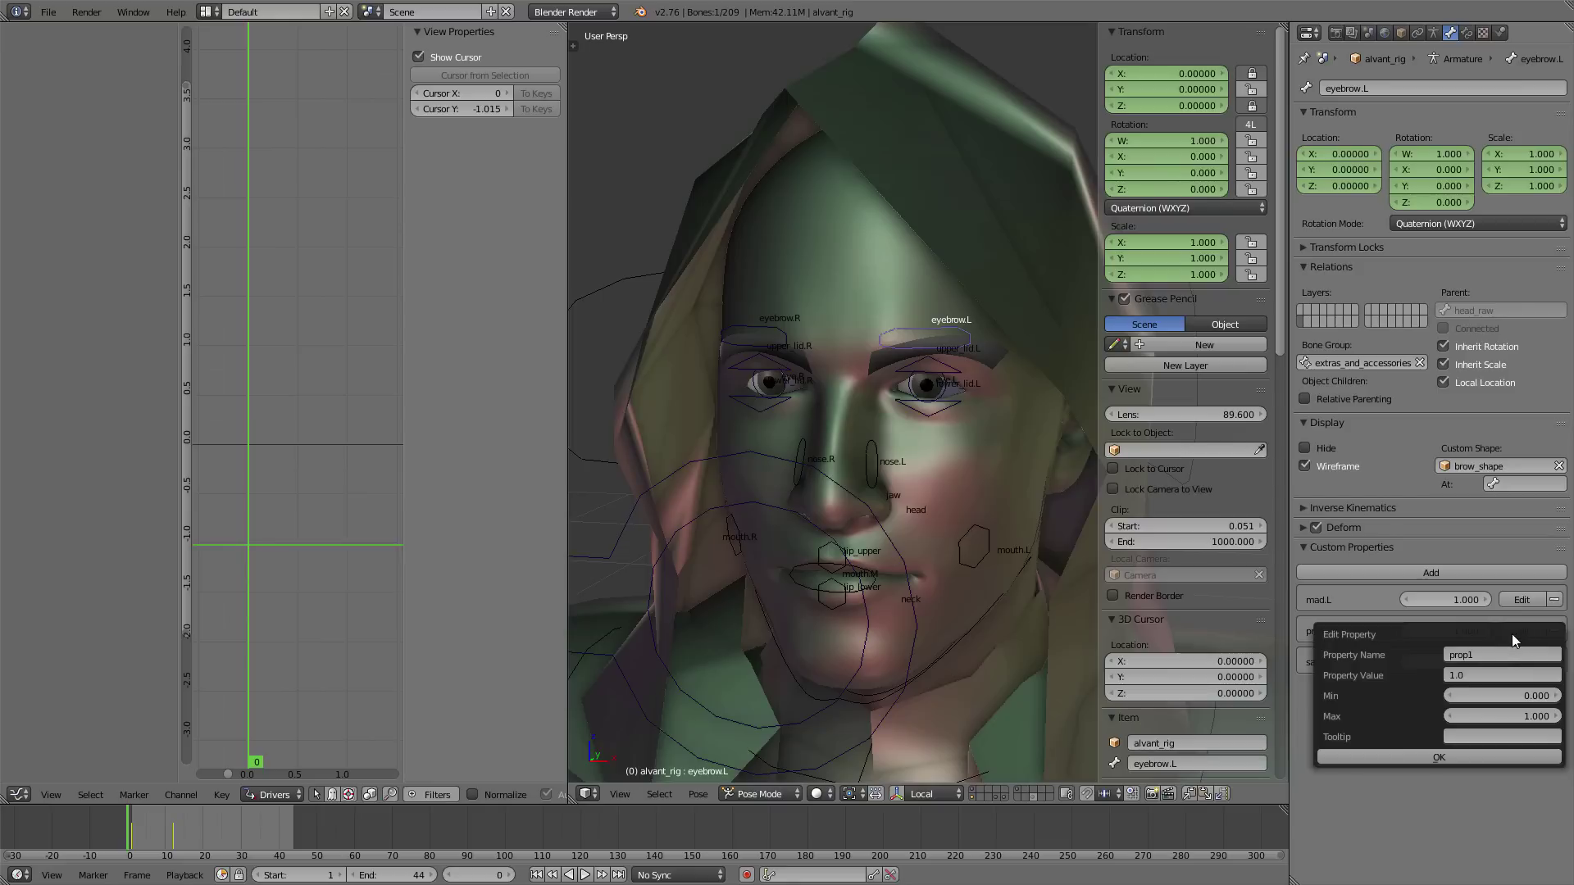
left_click(1502, 654)
type("surprise.L")
key("Return")
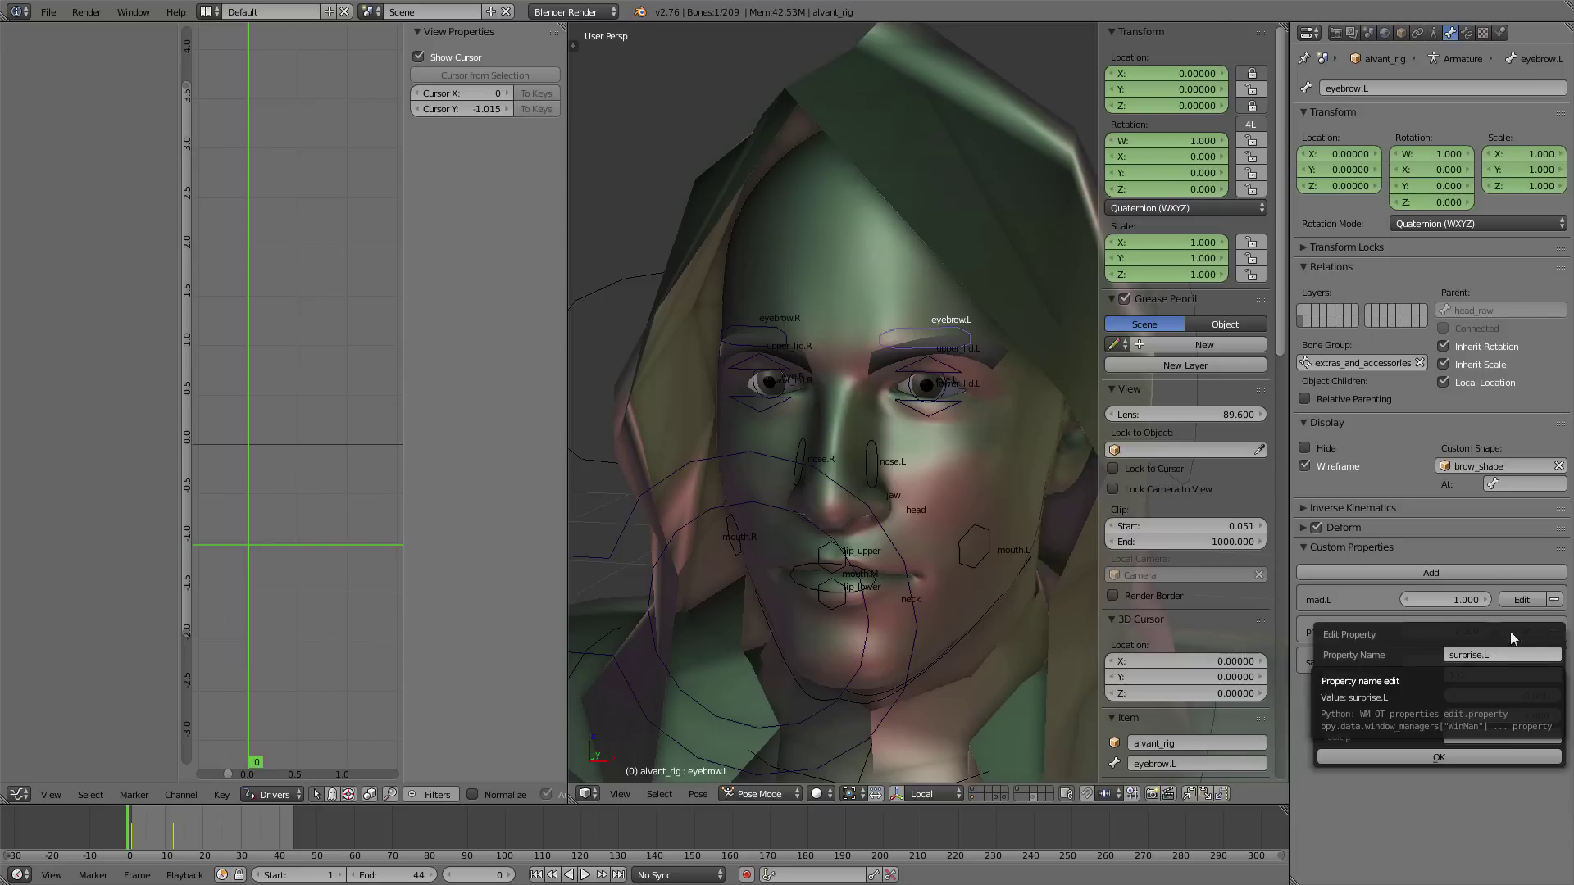
left_click(1487, 653)
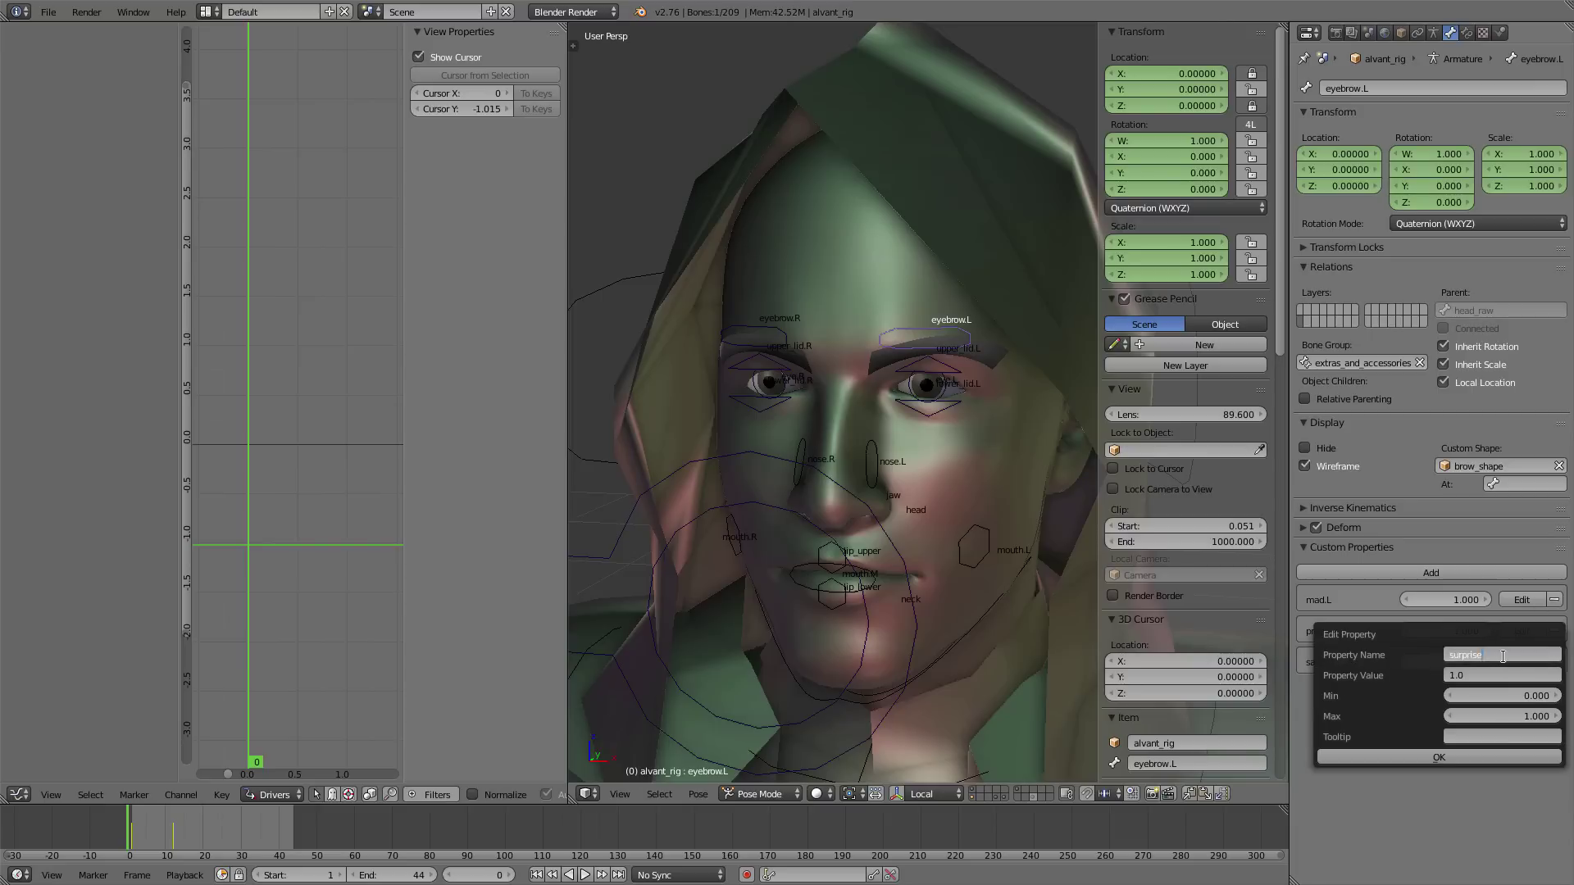
type("L")
key("Return")
left_click(1451, 756)
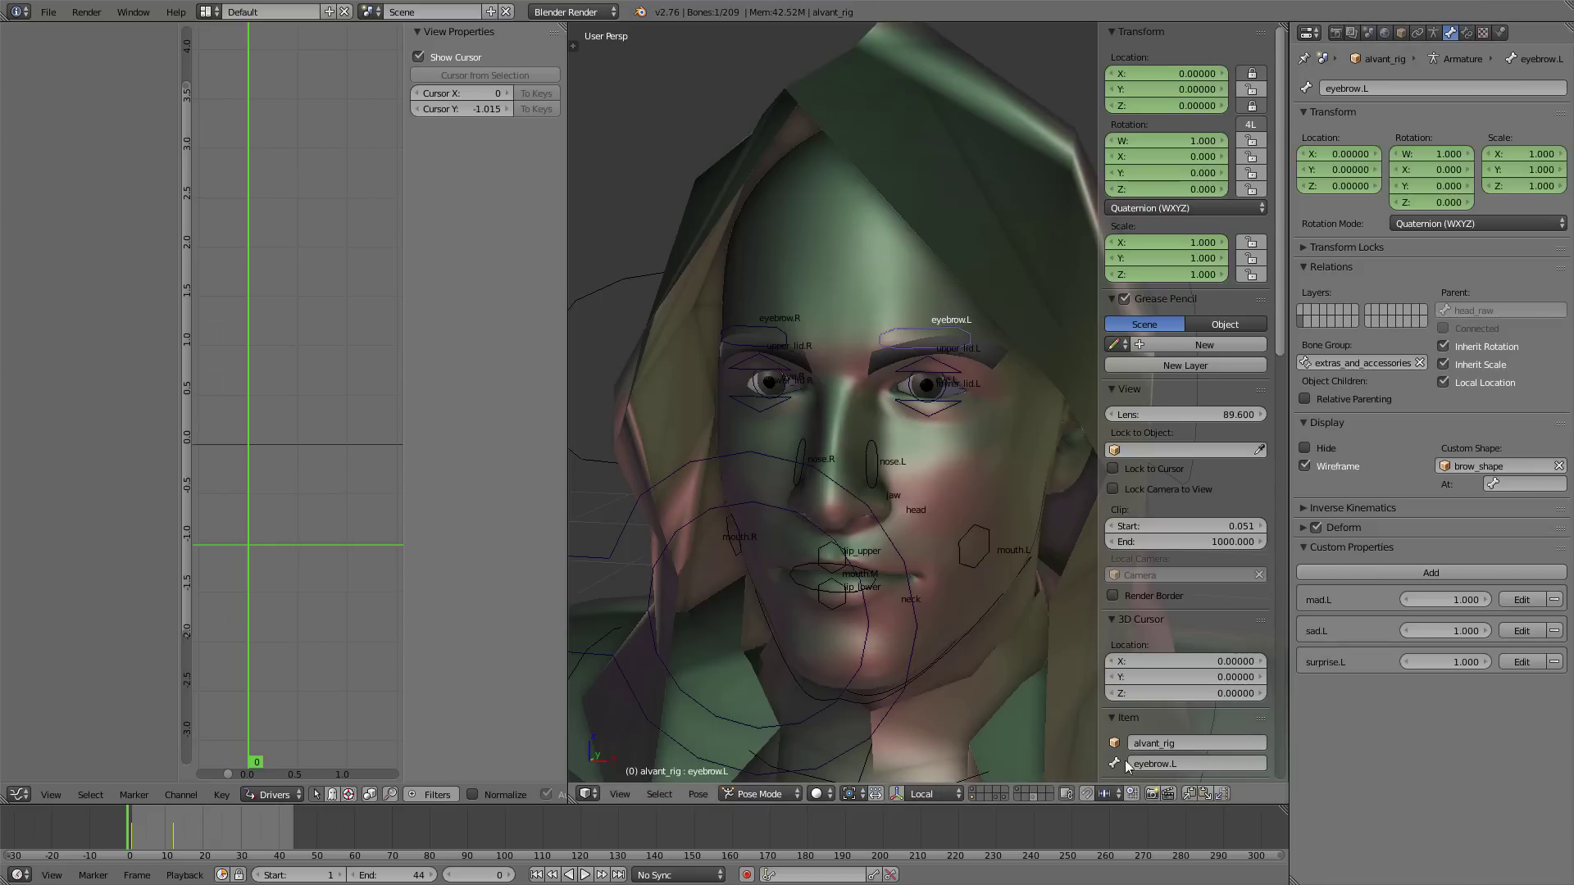
- Look up the eyebrow.L bone's custom properties in the 3D view's own properties region
scroll(1220, 414, "down", 6)
scroll(1220, 414, "down", 15)
key("n")
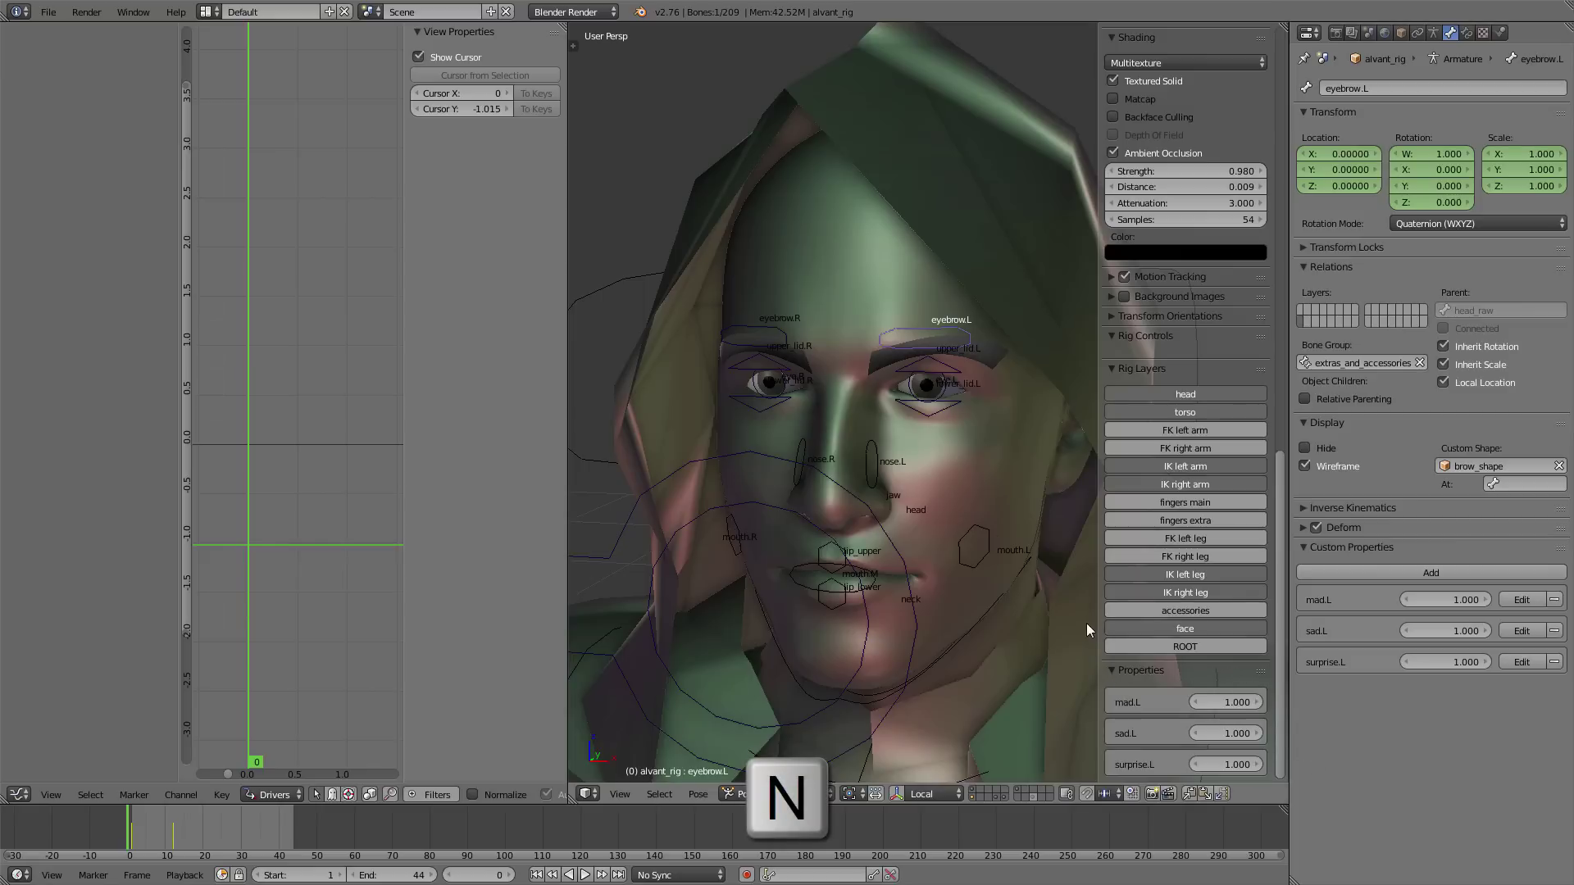
scroll(1085, 623, "up", 2)
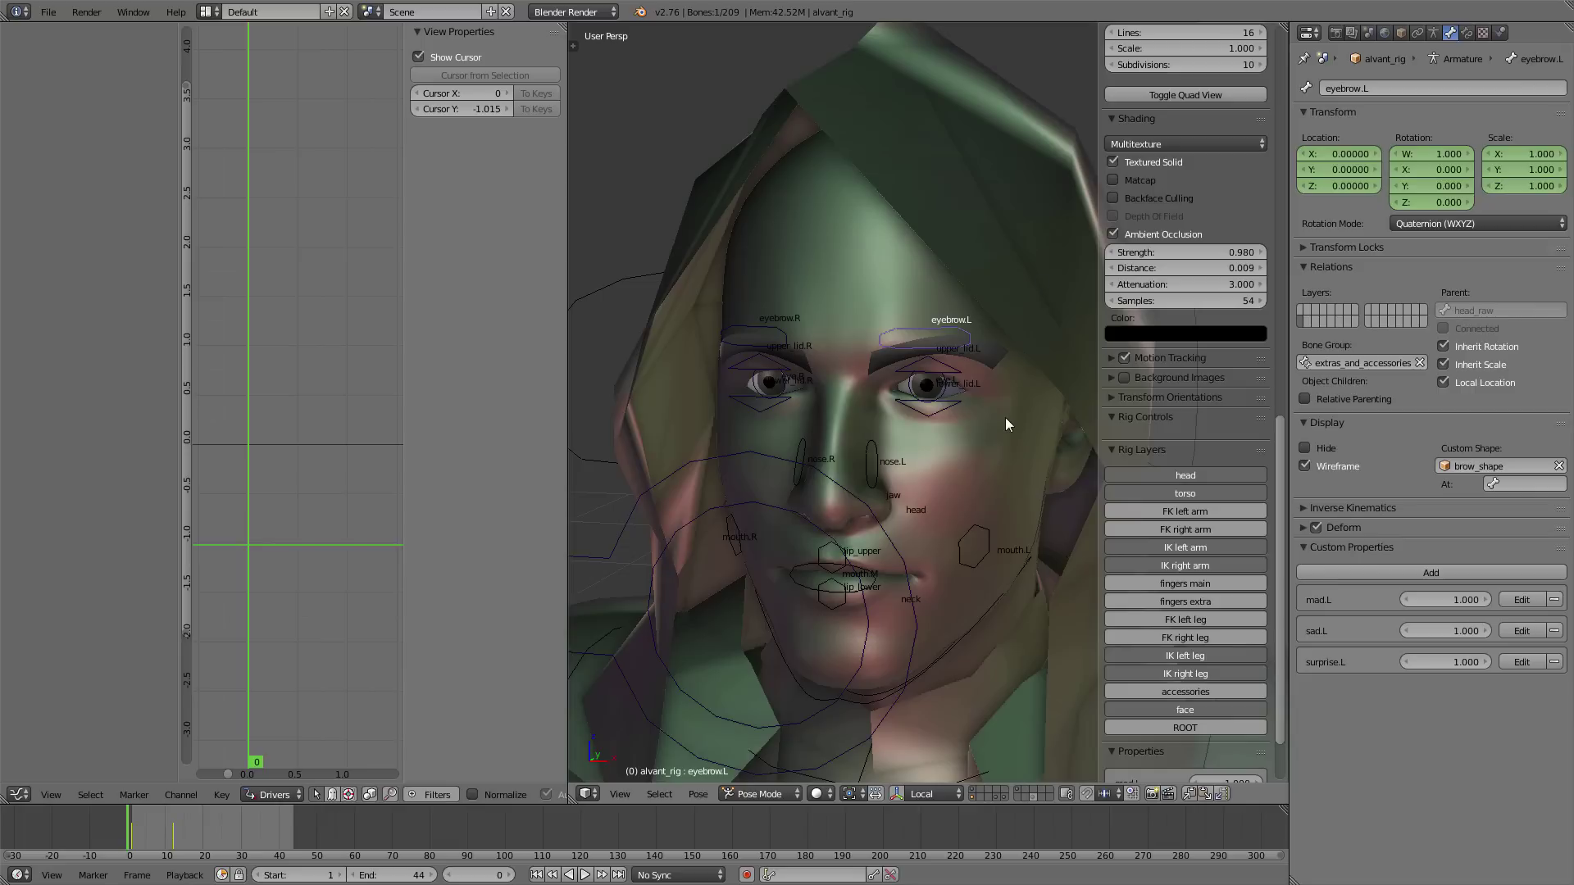
- Make the BROW-sad.L driver's variable on the head mesh a Single Property that targets the alvant_rig object
right_click(849, 234)
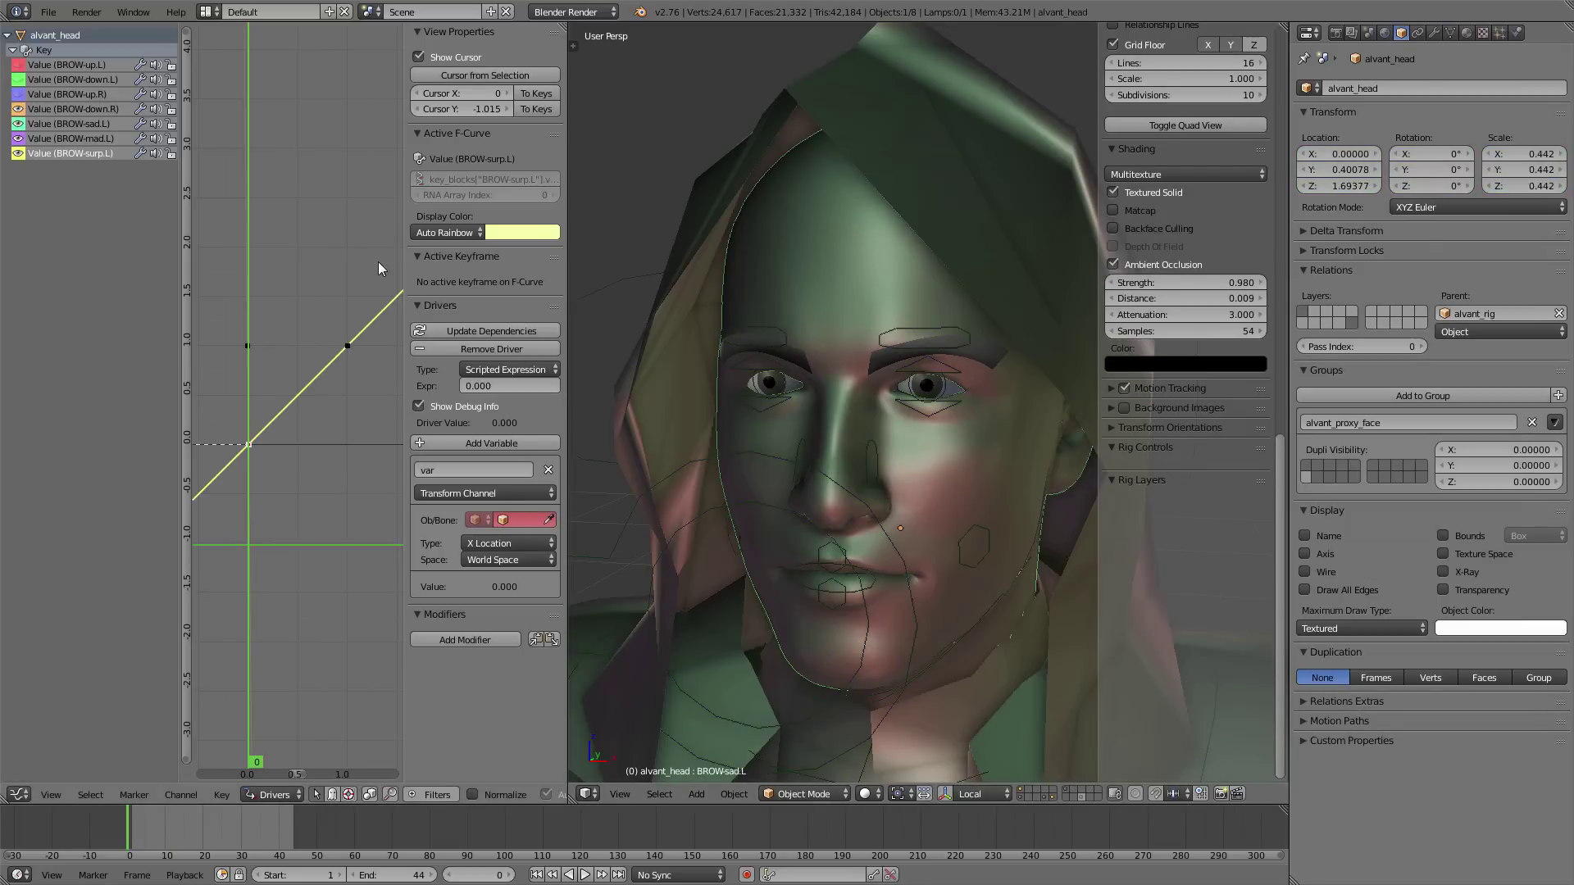
left_click(77, 124)
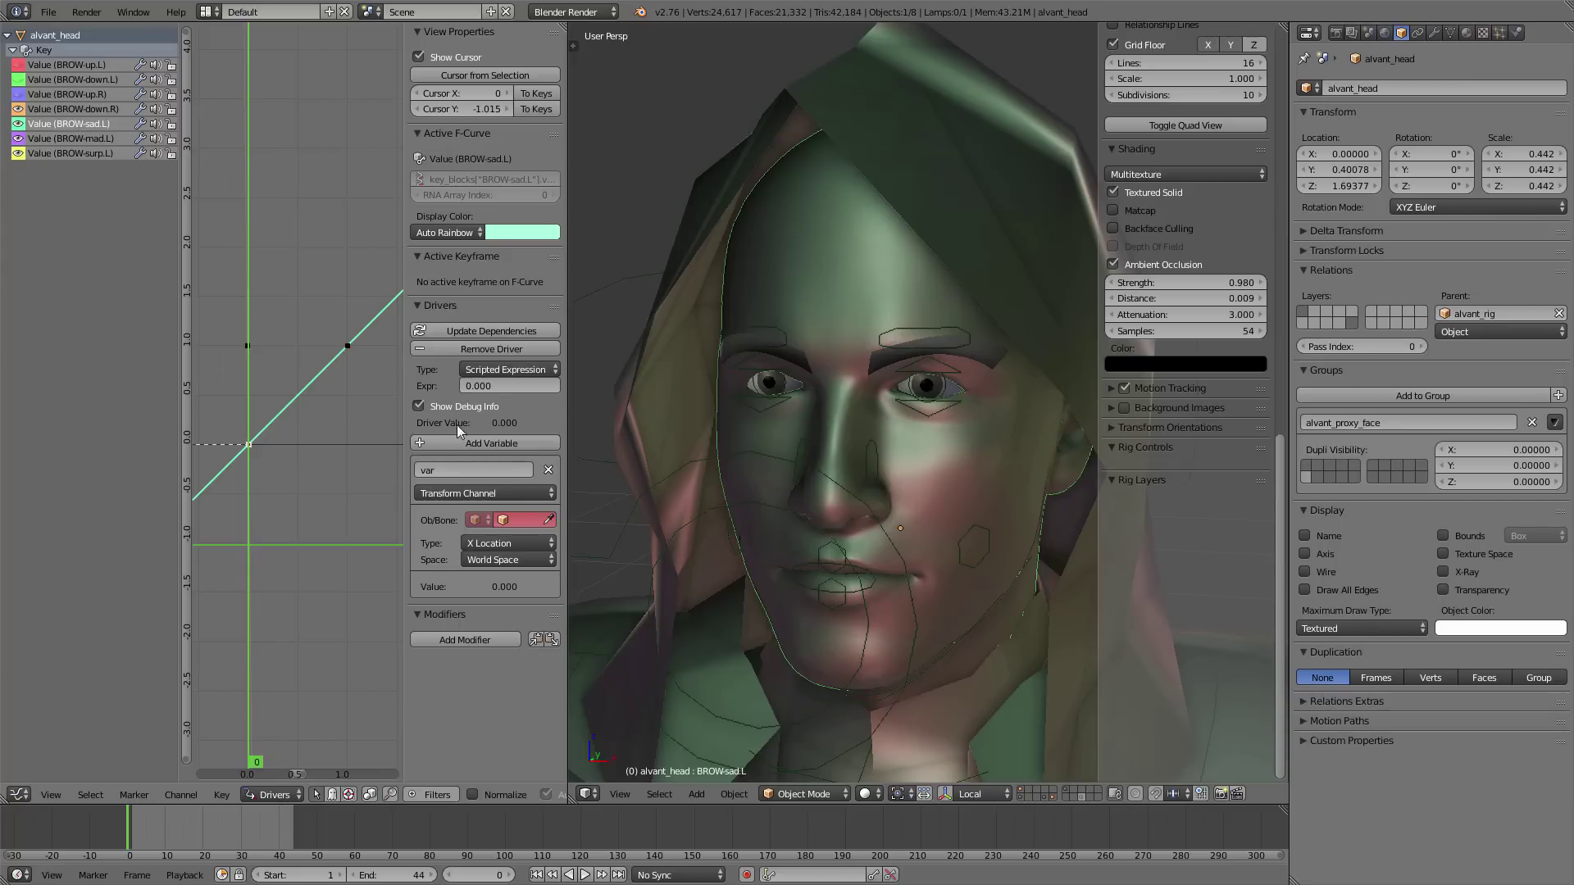
left_click(513, 487)
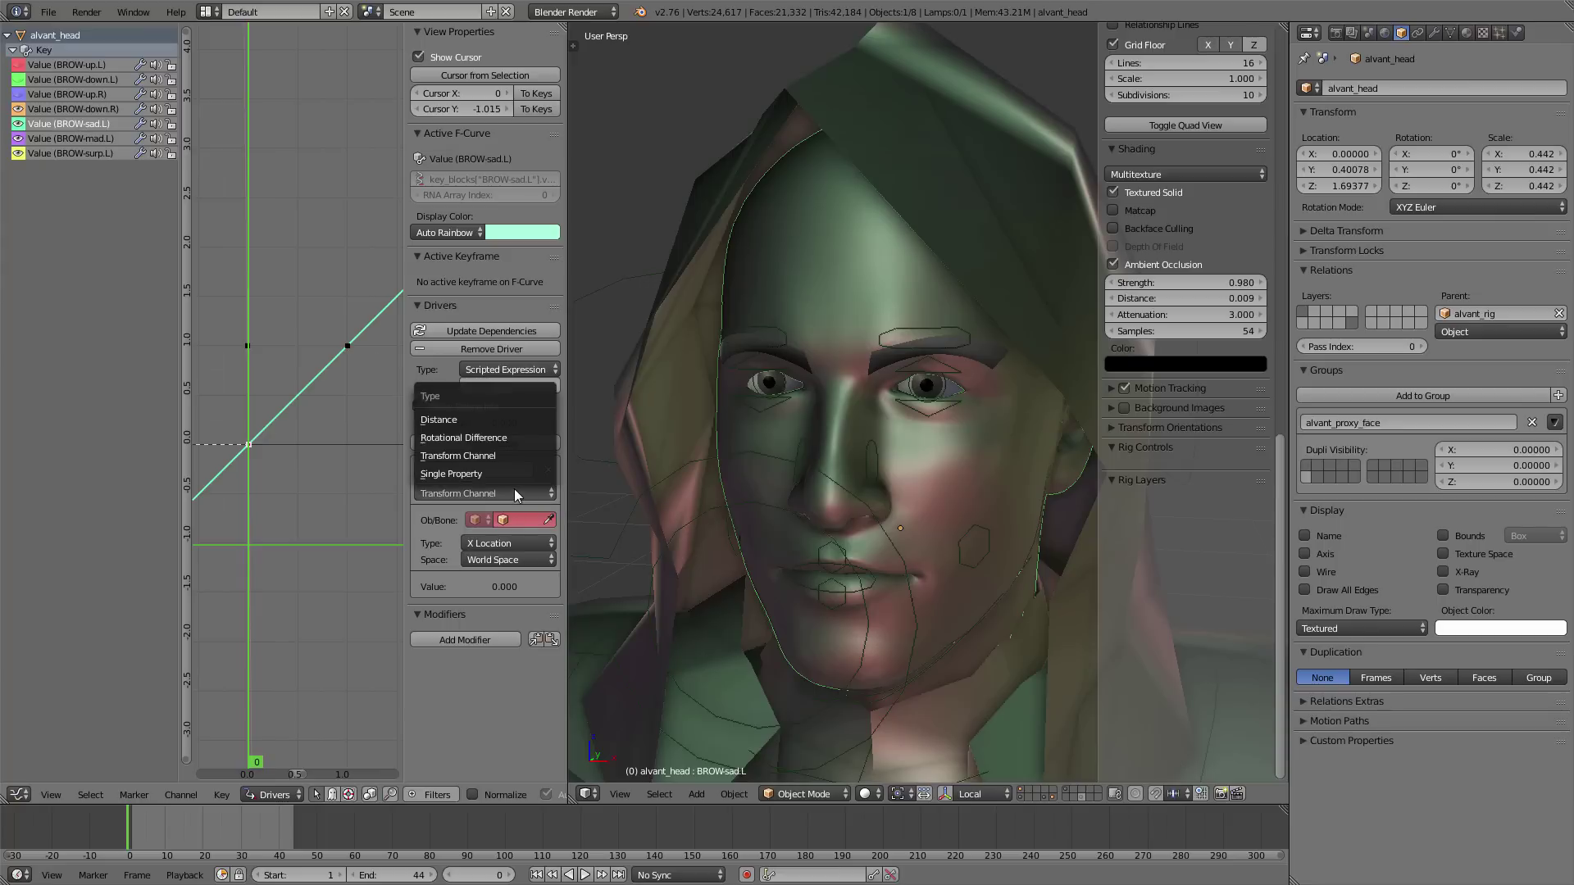
left_click(503, 471)
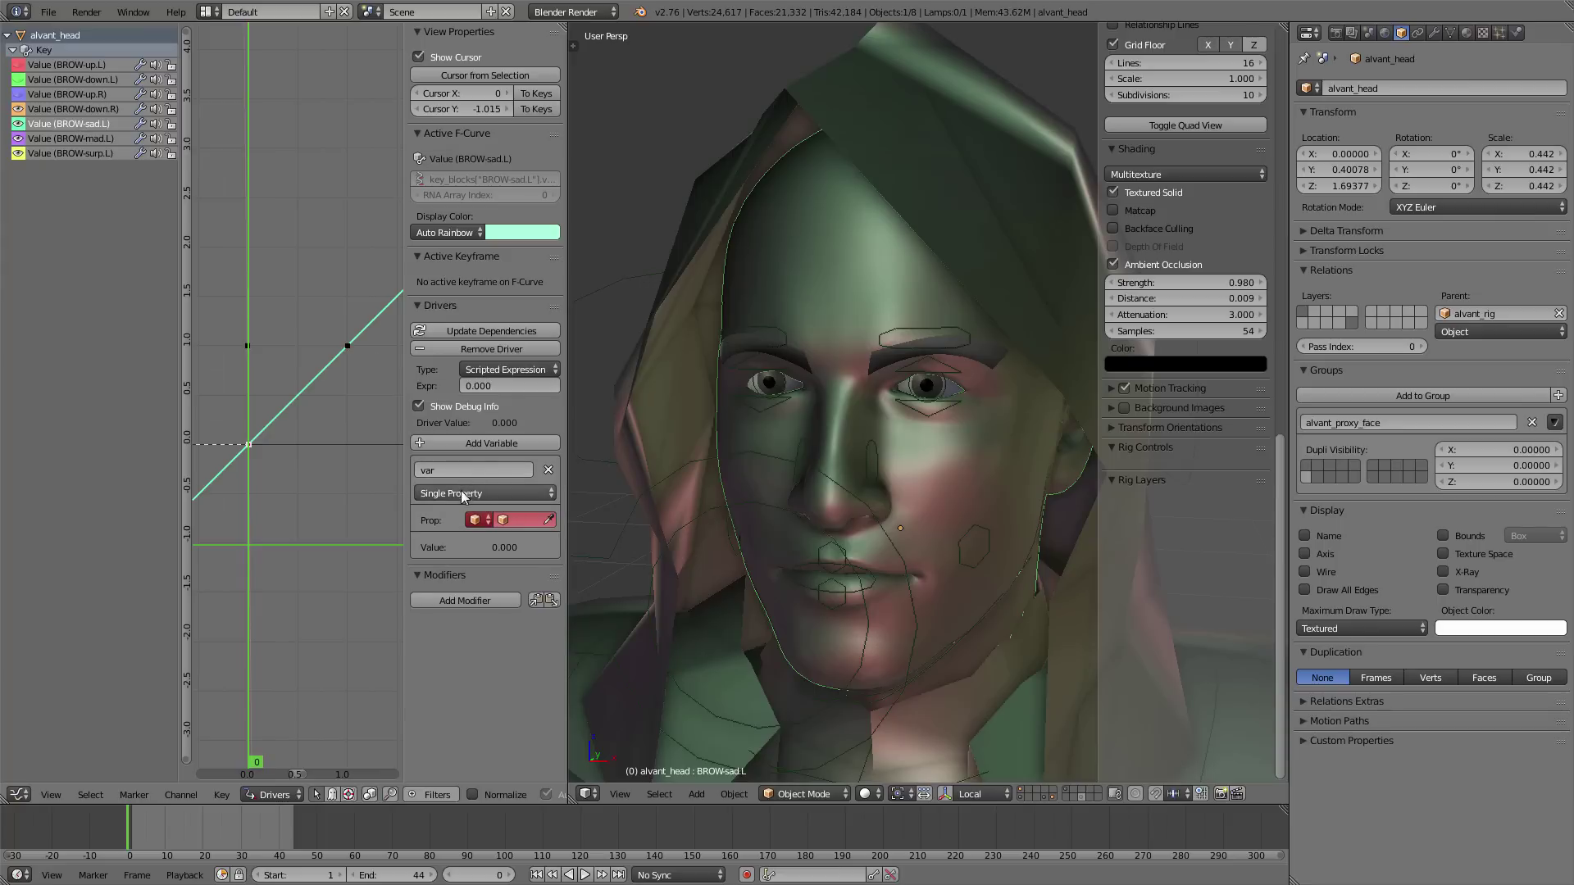
left_click(516, 520)
left_click(484, 520)
left_click(482, 521)
left_click(522, 519)
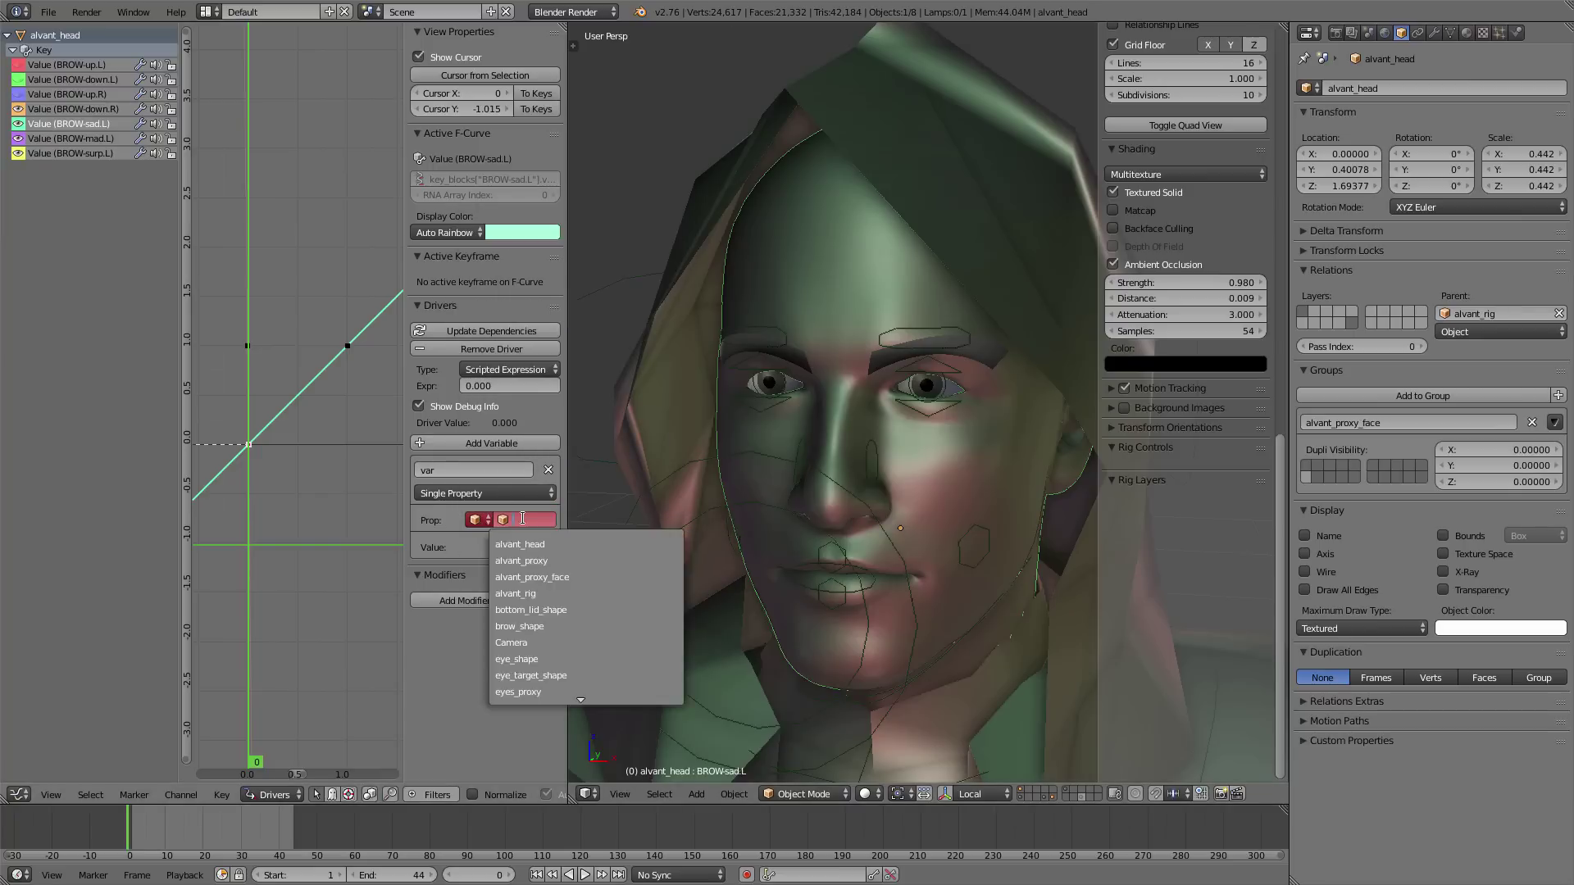
type("alvant")
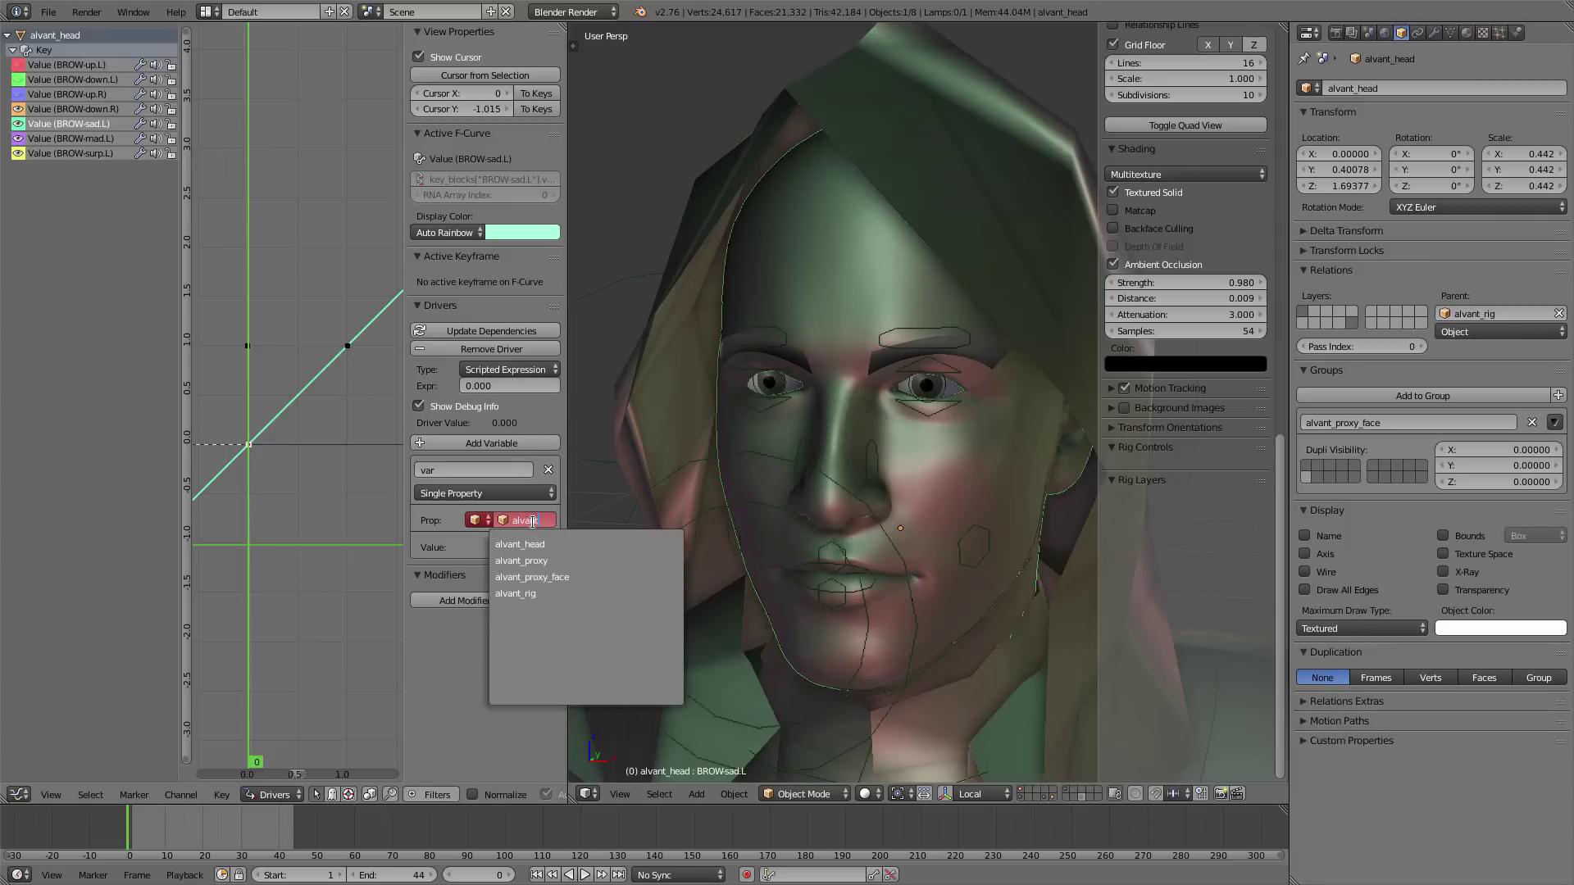
left_click(550, 596)
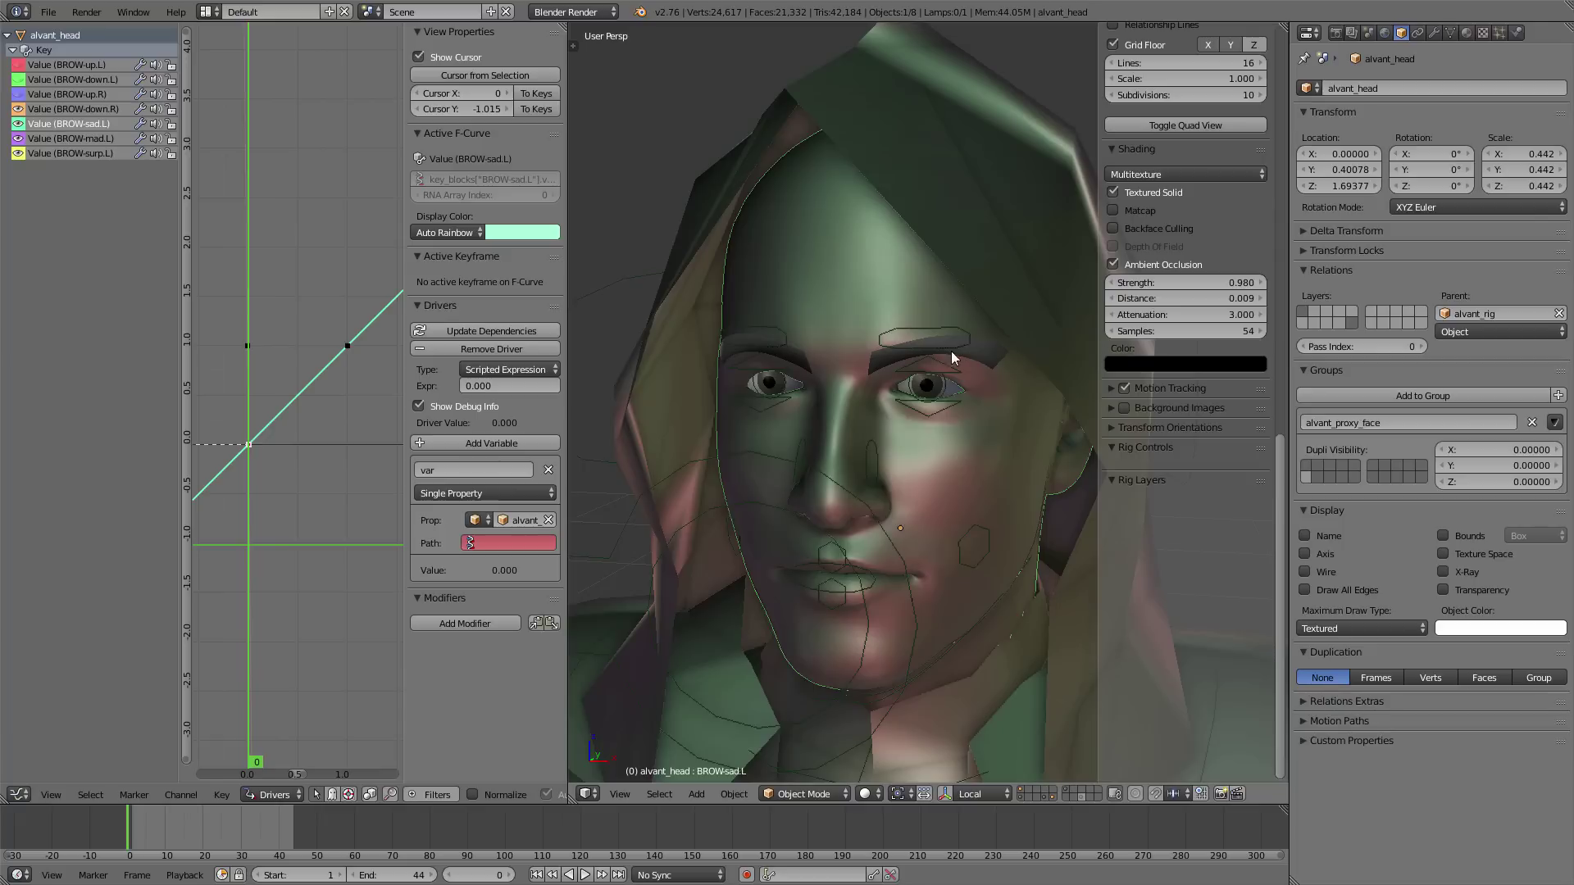
- Copy the data path of the eyebrow.L bone's sad.L property into the path of the BROW-sad.L driver's variable
right_click(942, 331)
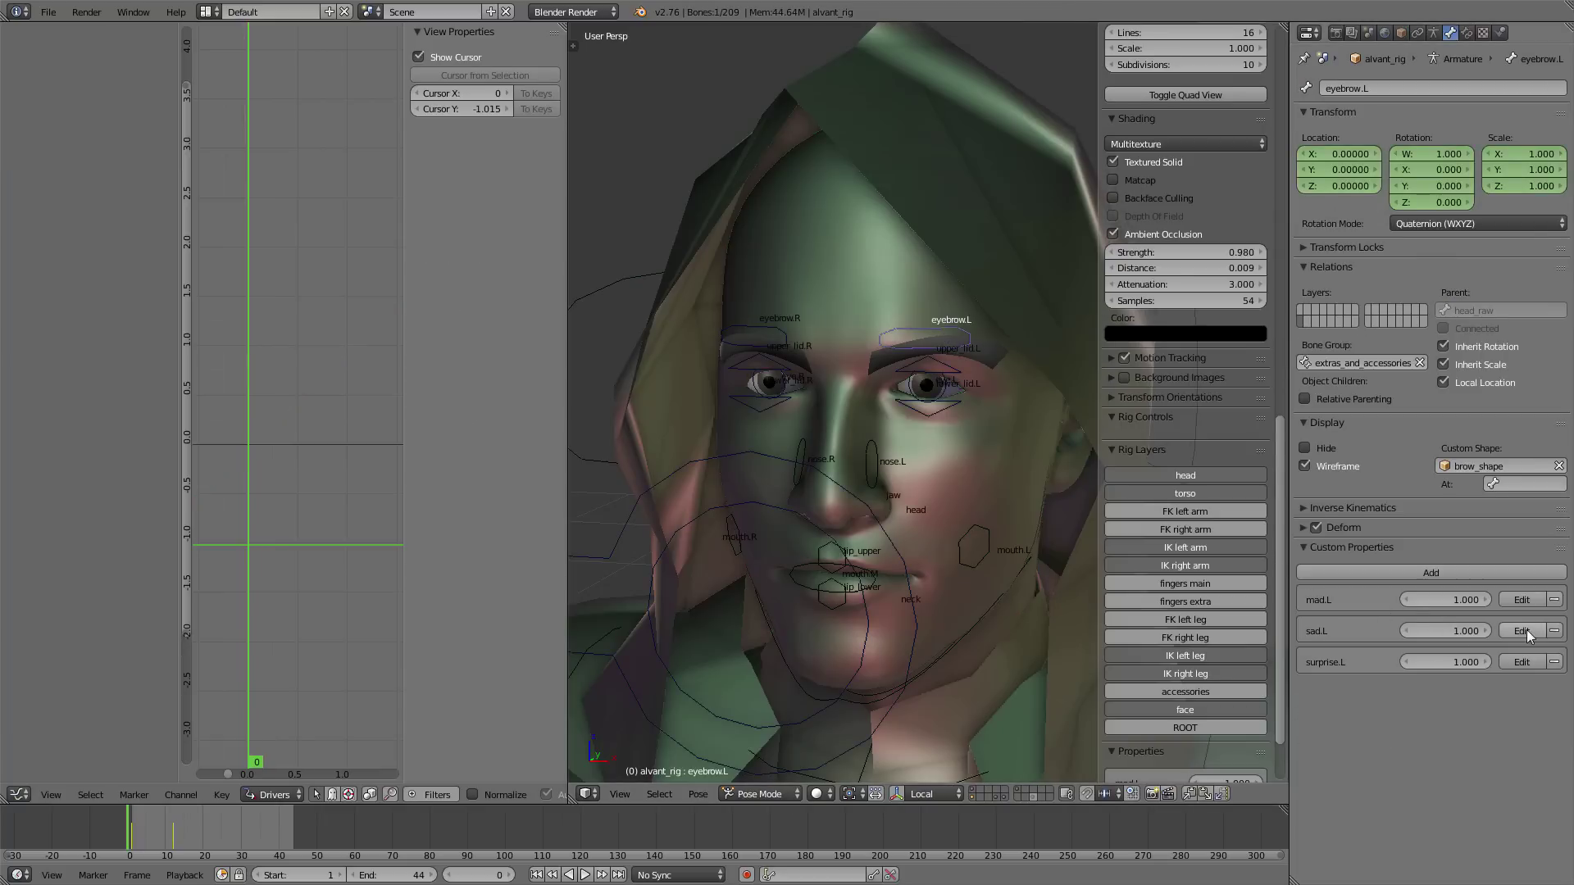
right_click(1357, 627)
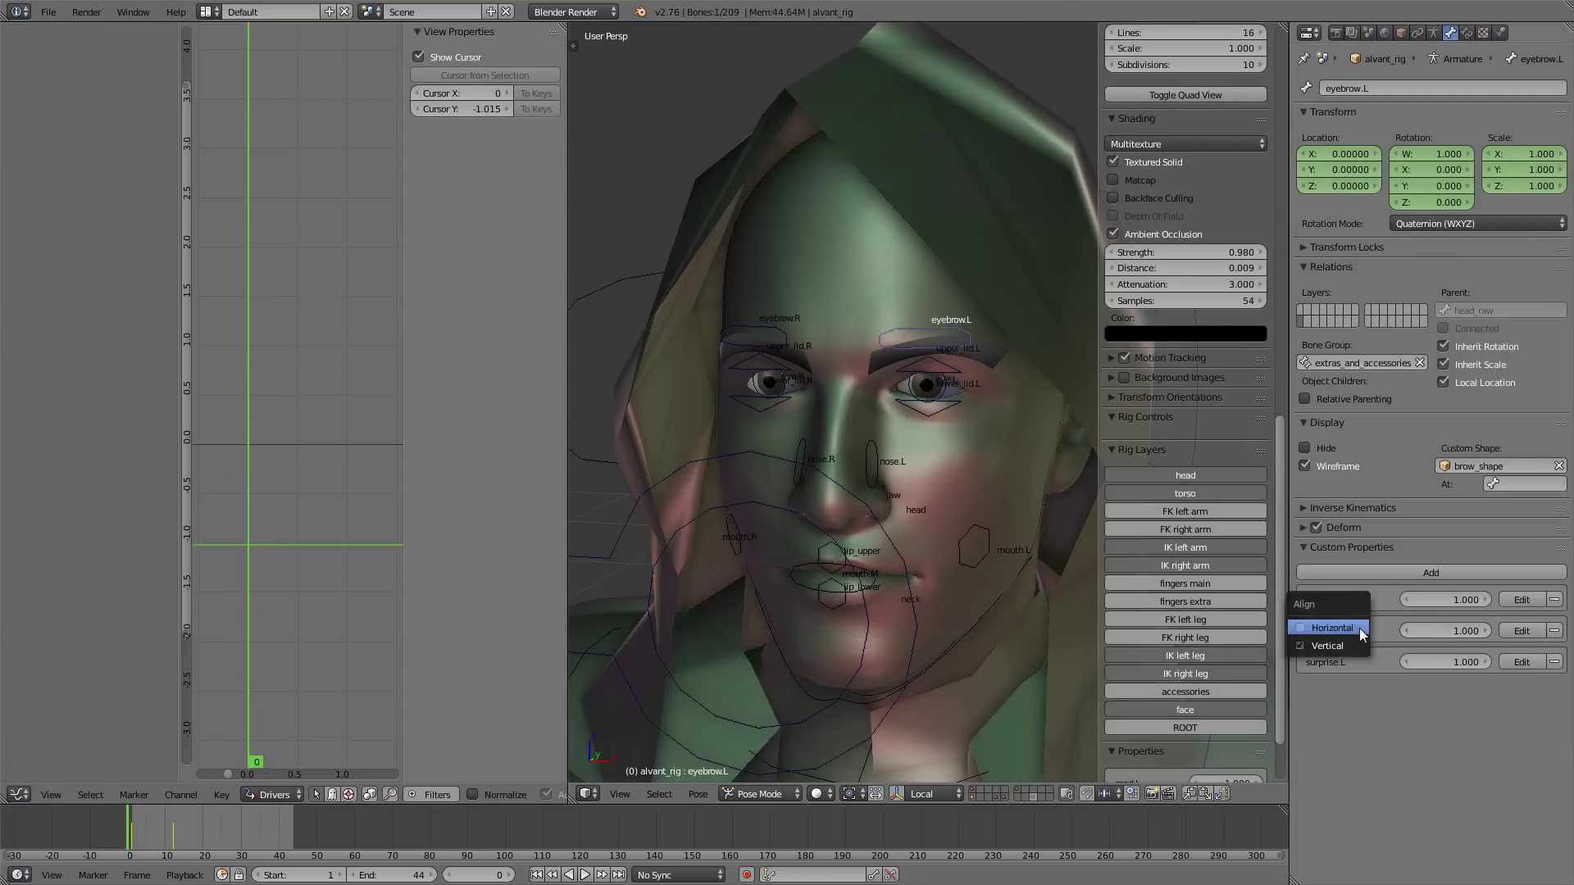
right_click(1476, 627)
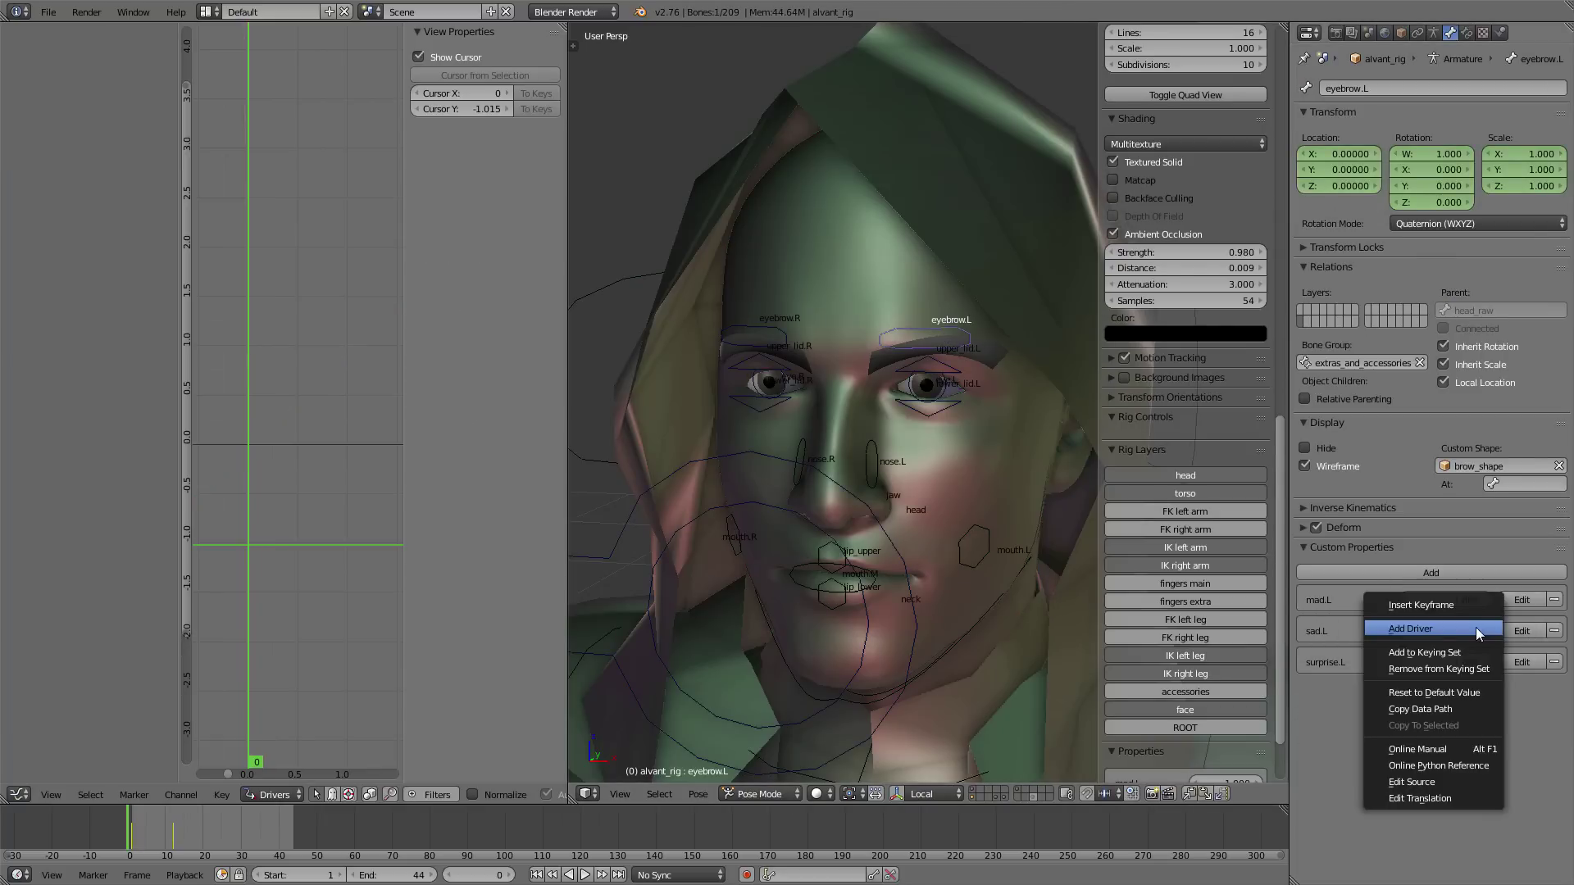
left_click(1454, 710)
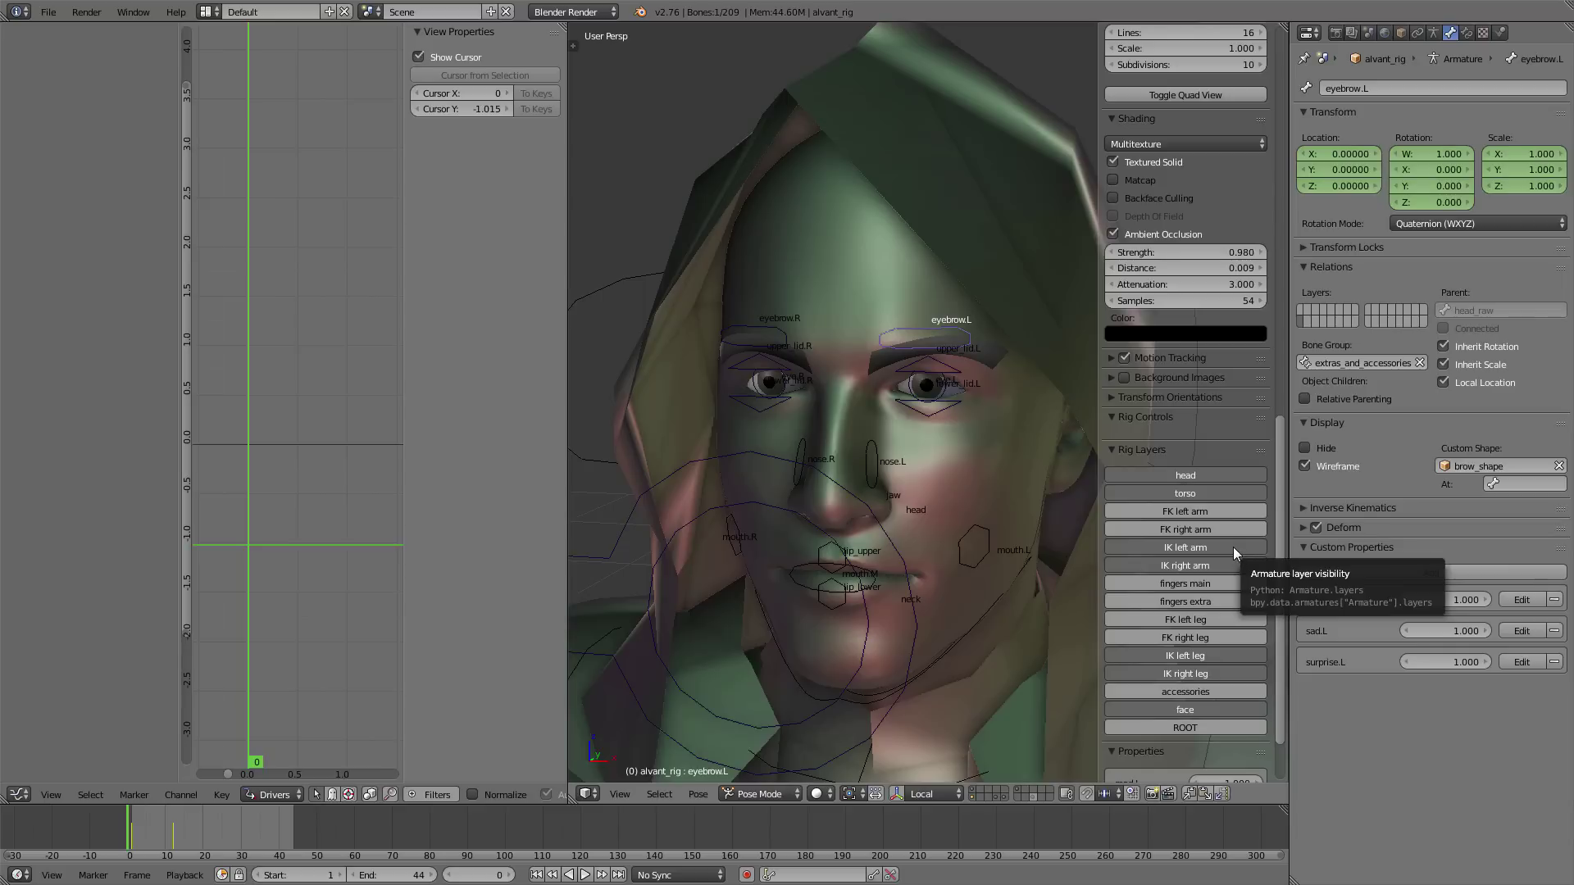
left_click(317, 794)
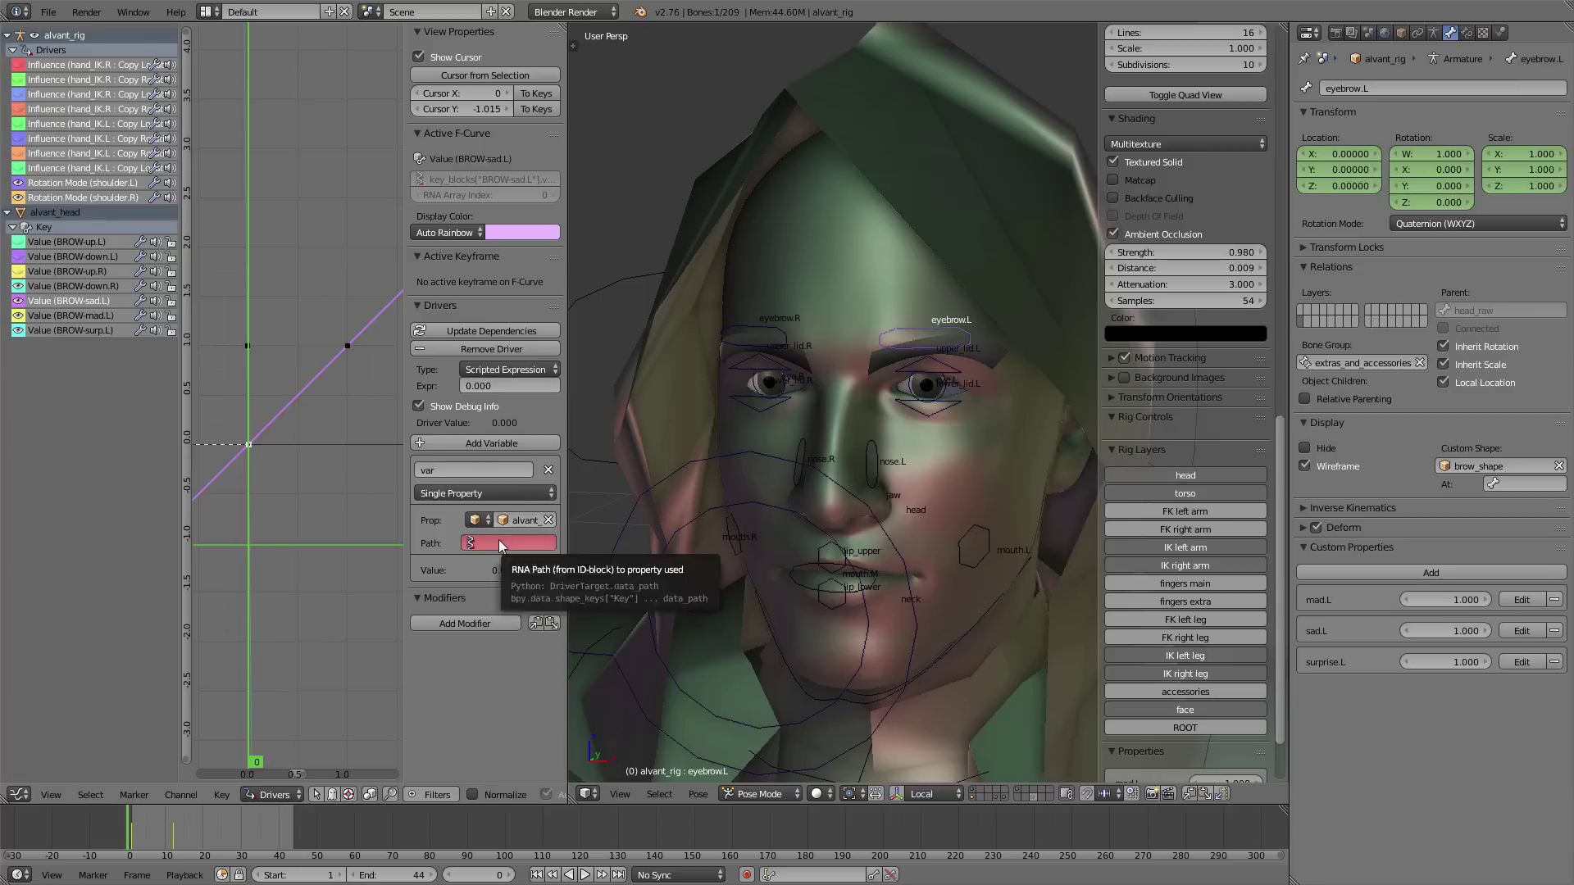
key("ctrl+v")
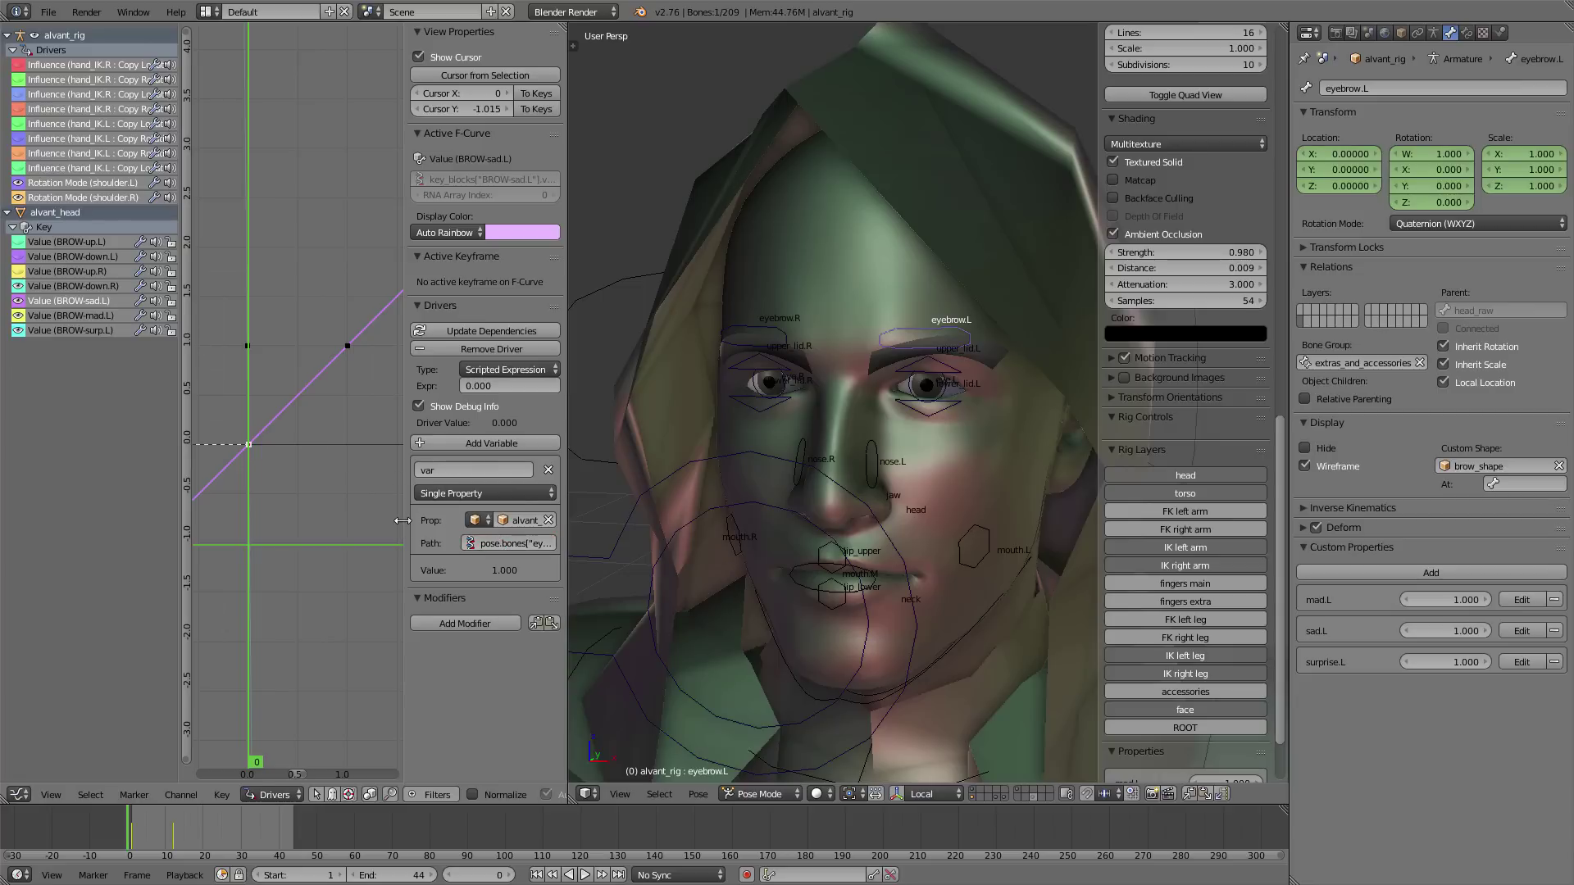
left_click_drag(402, 521, 435, 537)
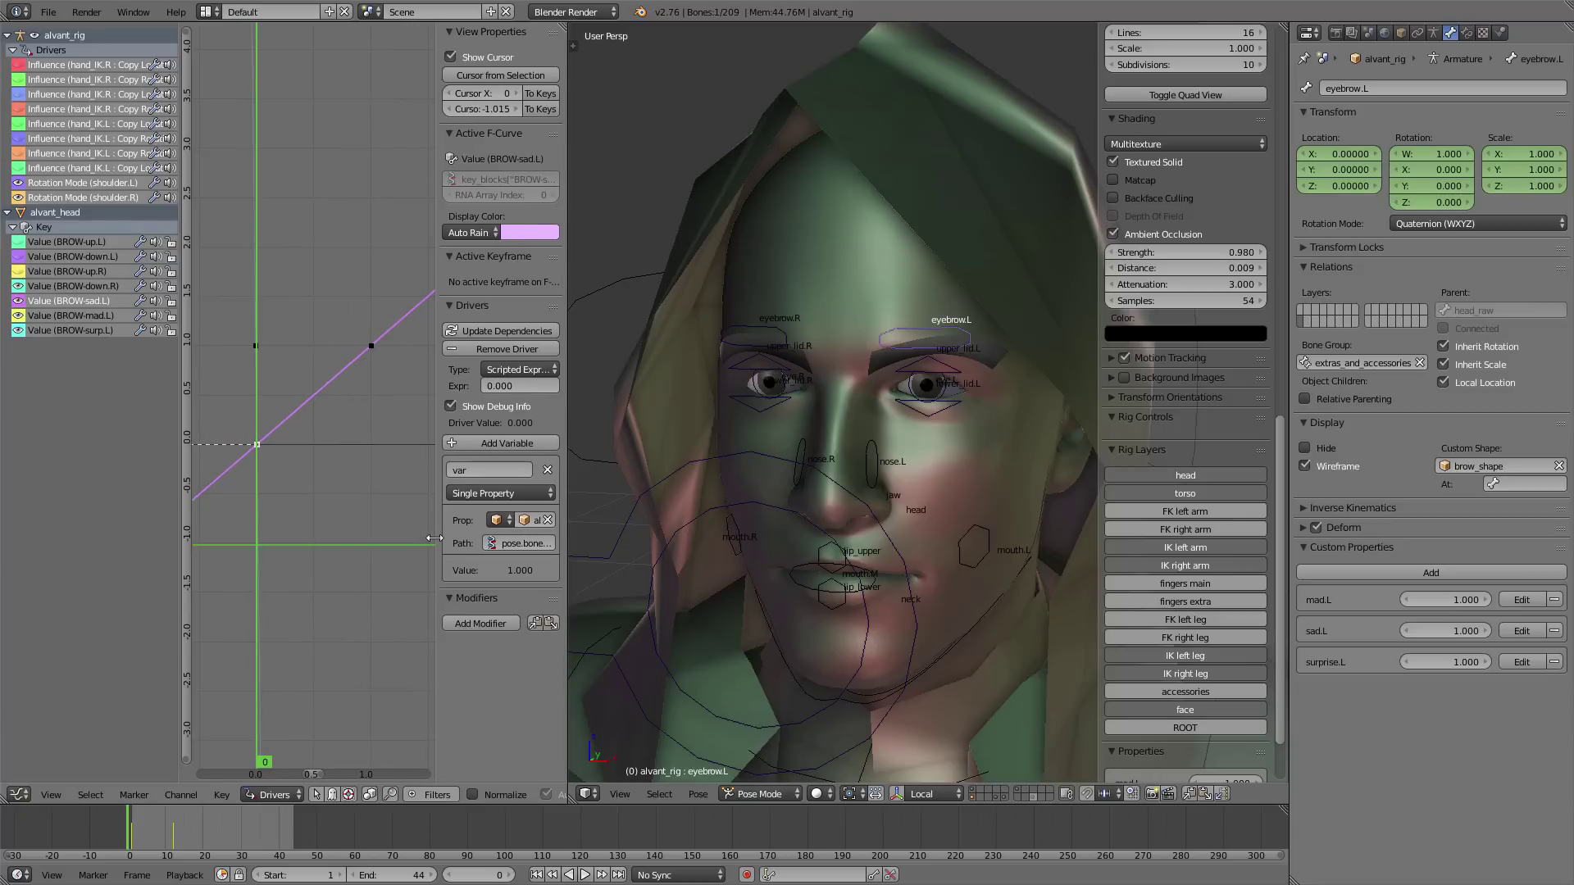
- Set the BROW-sad.L driver type to Averaged Value and lower the sad.L property to 0
left_click(519, 369)
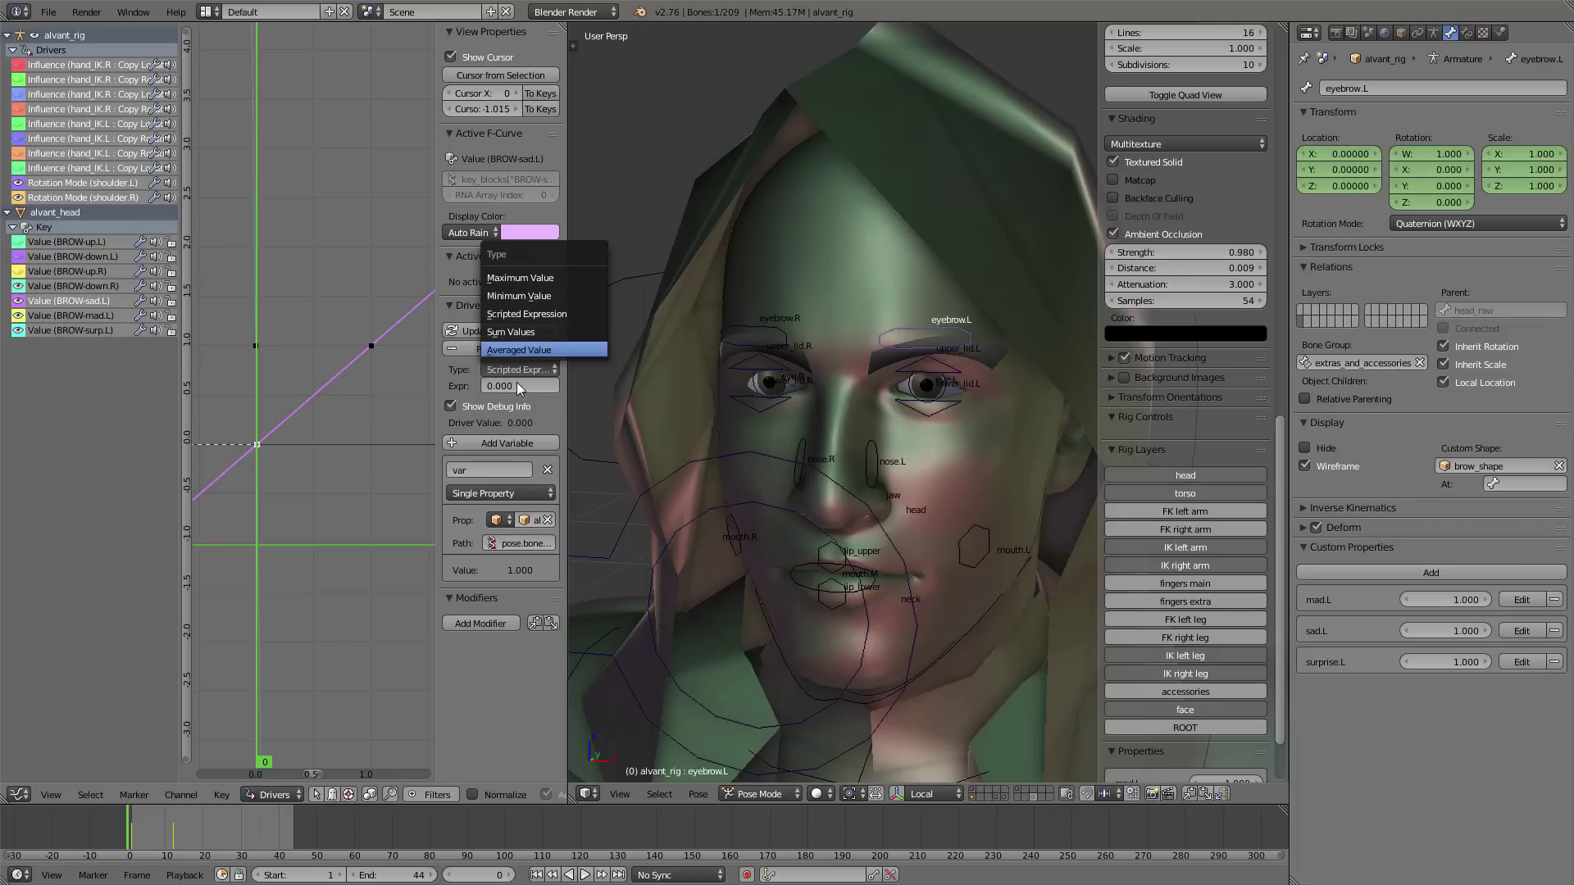
left_click(524, 348)
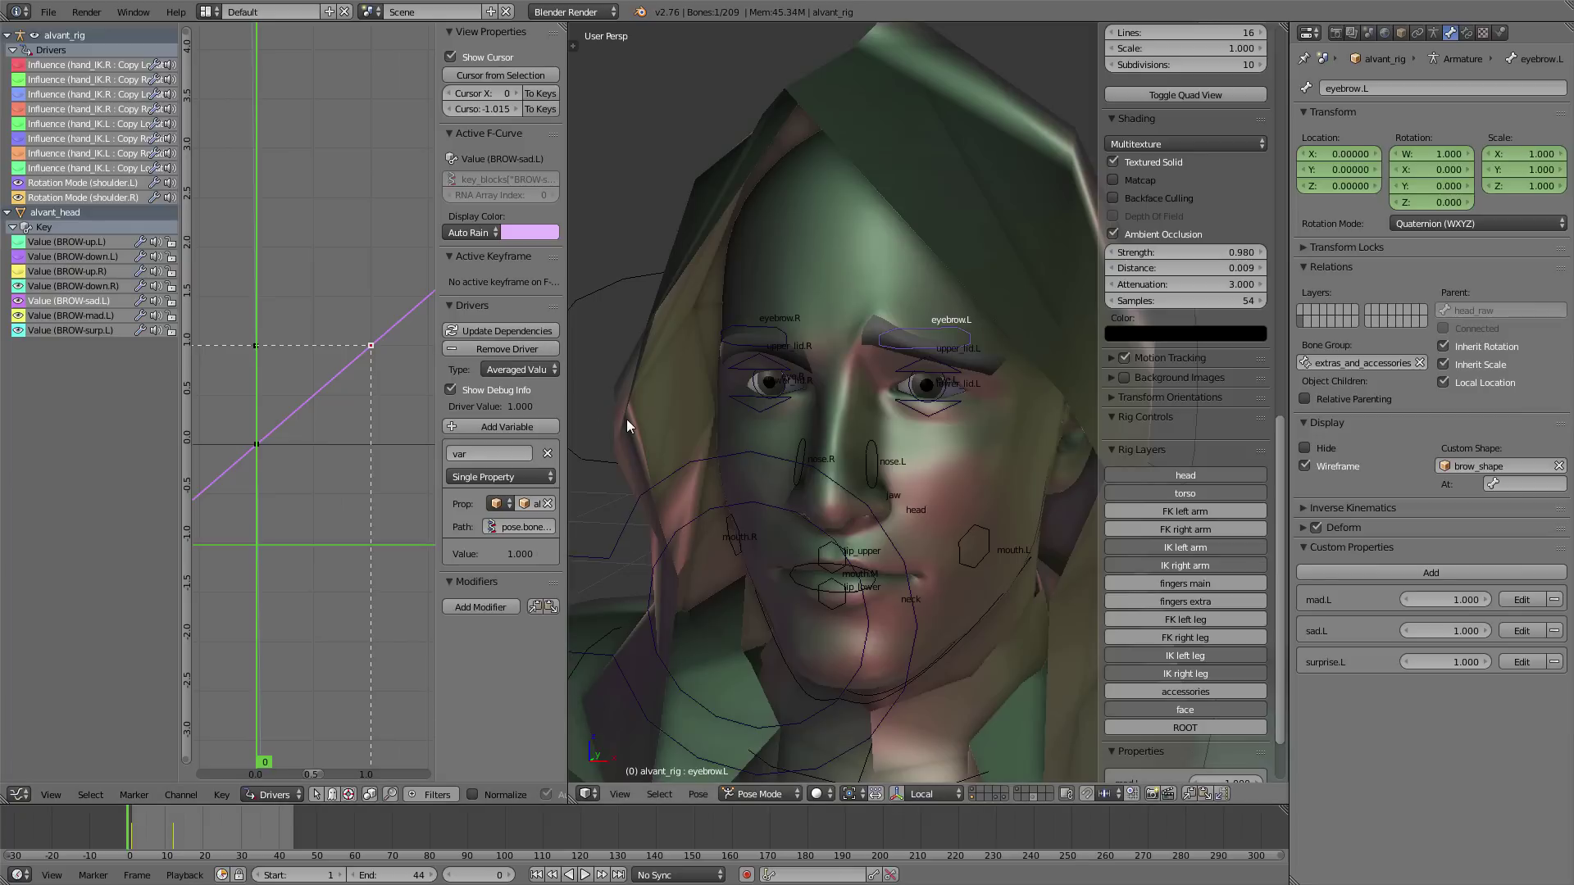
left_click_drag(1446, 631, 1376, 630)
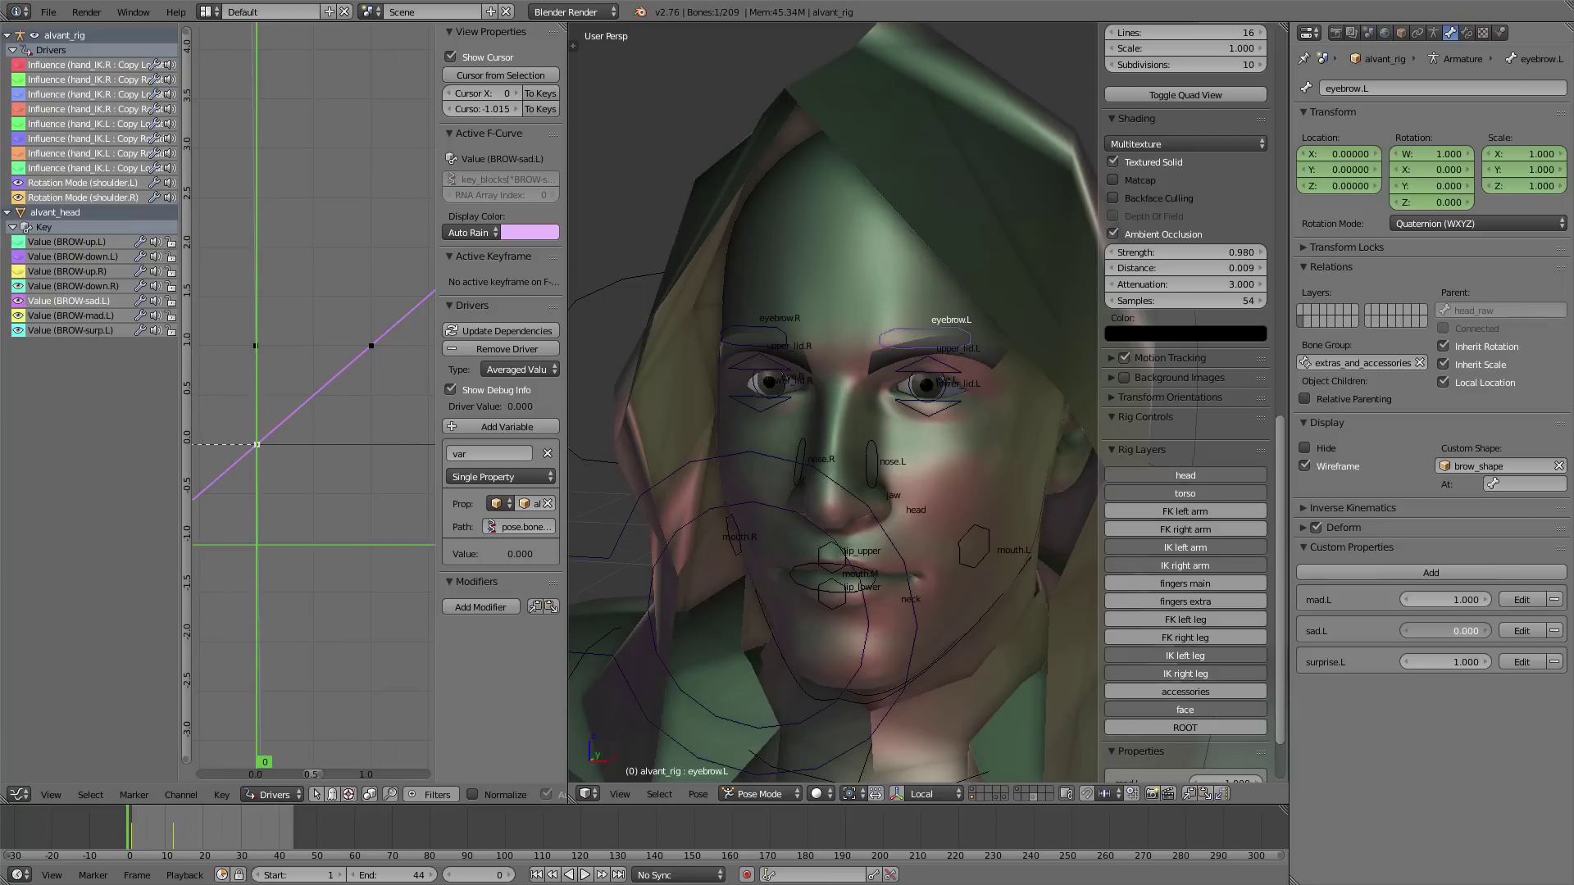
scroll(1241, 672, "down", 3)
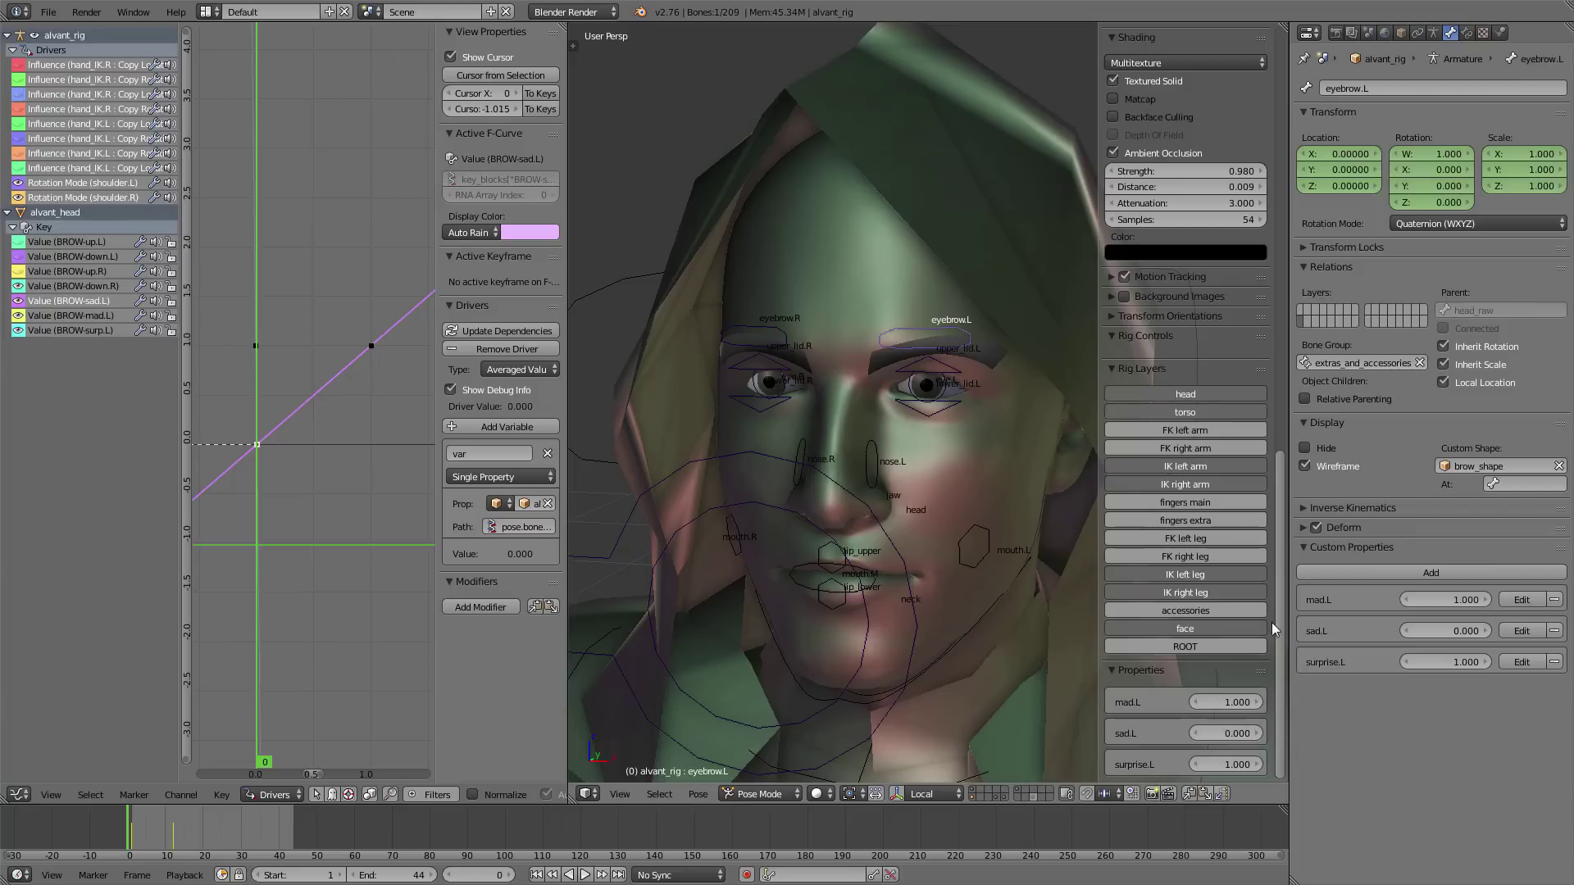
mouse_move(1225, 733)
left_mouse_down()
mouse_move(1270, 733)
mouse_move(1223, 734)
left_mouse_up()
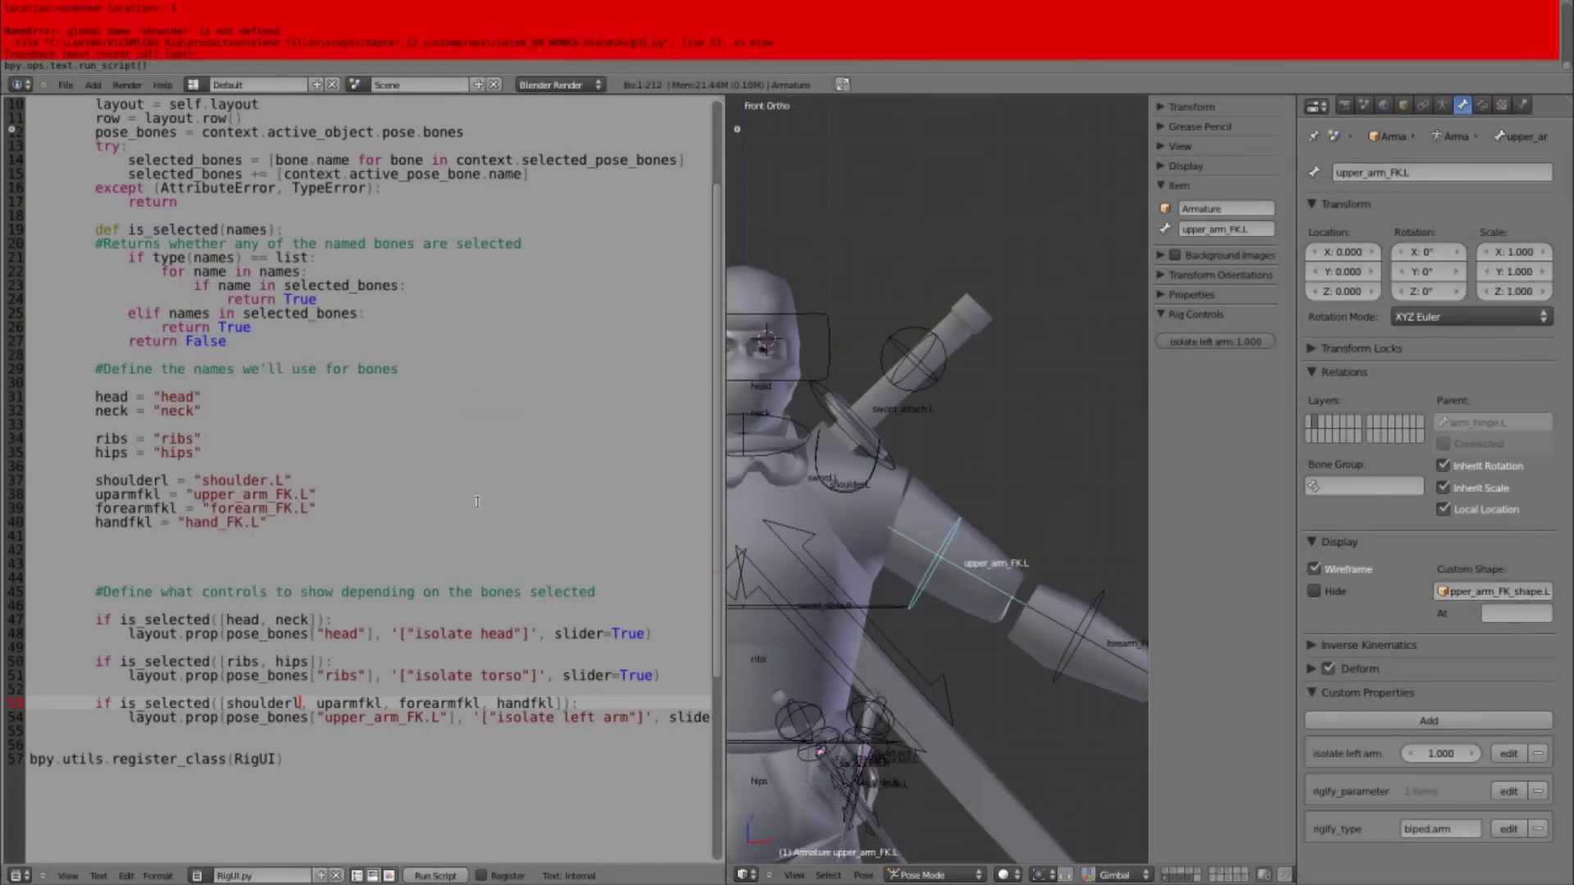
- Run the RigUI.py script and select bones around the left arm and sword to check their rig controls
left_click(428, 565)
key("alt+p")
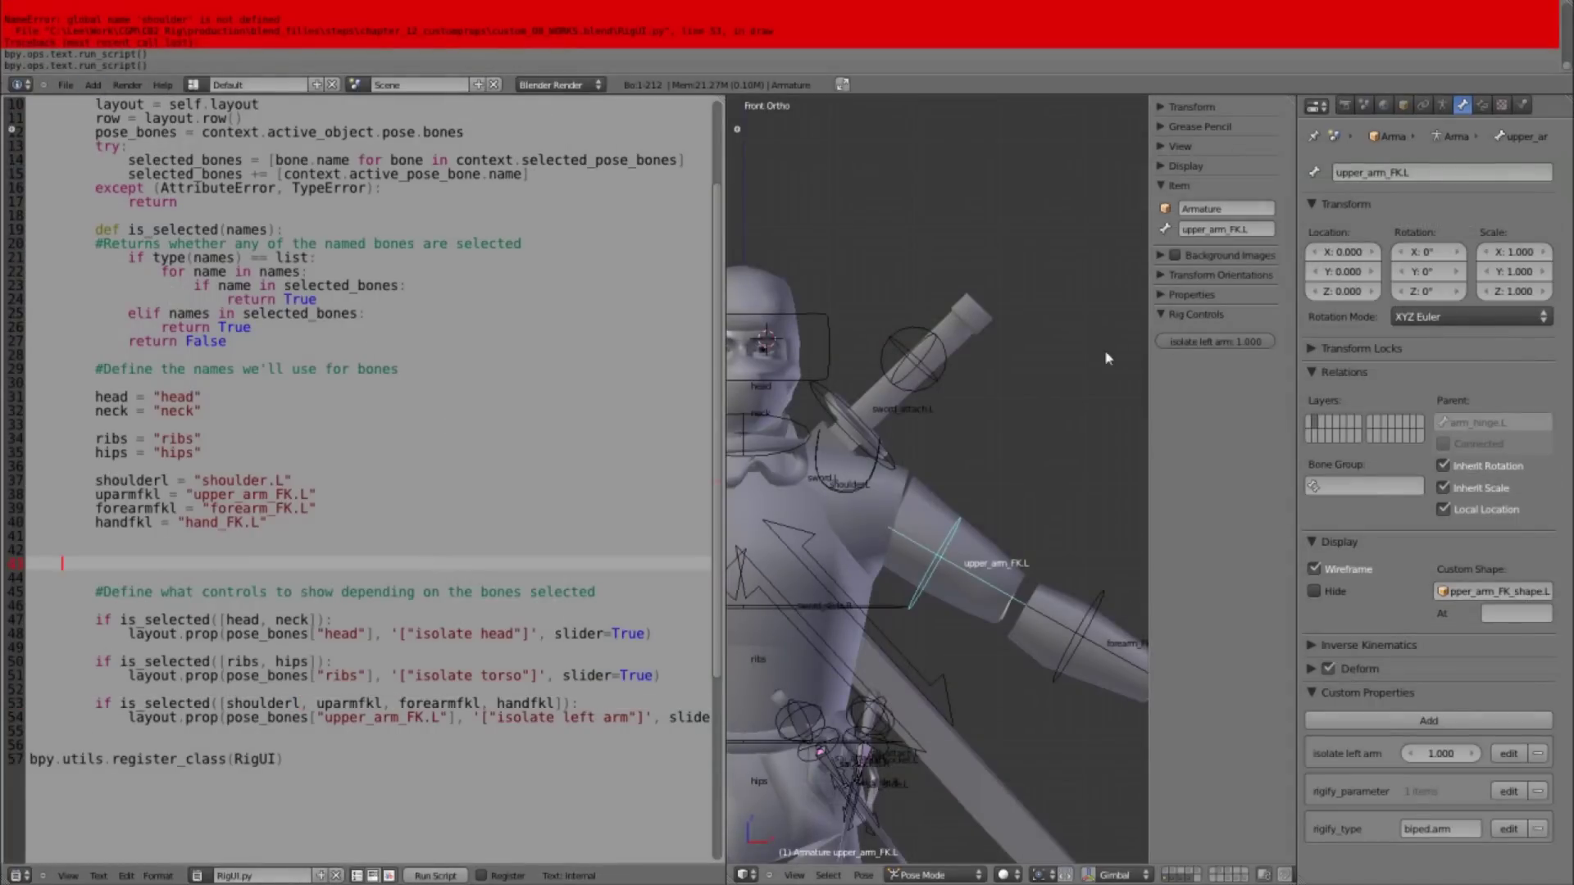
right_click(1089, 614)
middle_click_drag(1091, 608, 900, 533, "shift")
right_click(1065, 621)
middle_click_drag(809, 370, 987, 468, "shift")
right_click(837, 499)
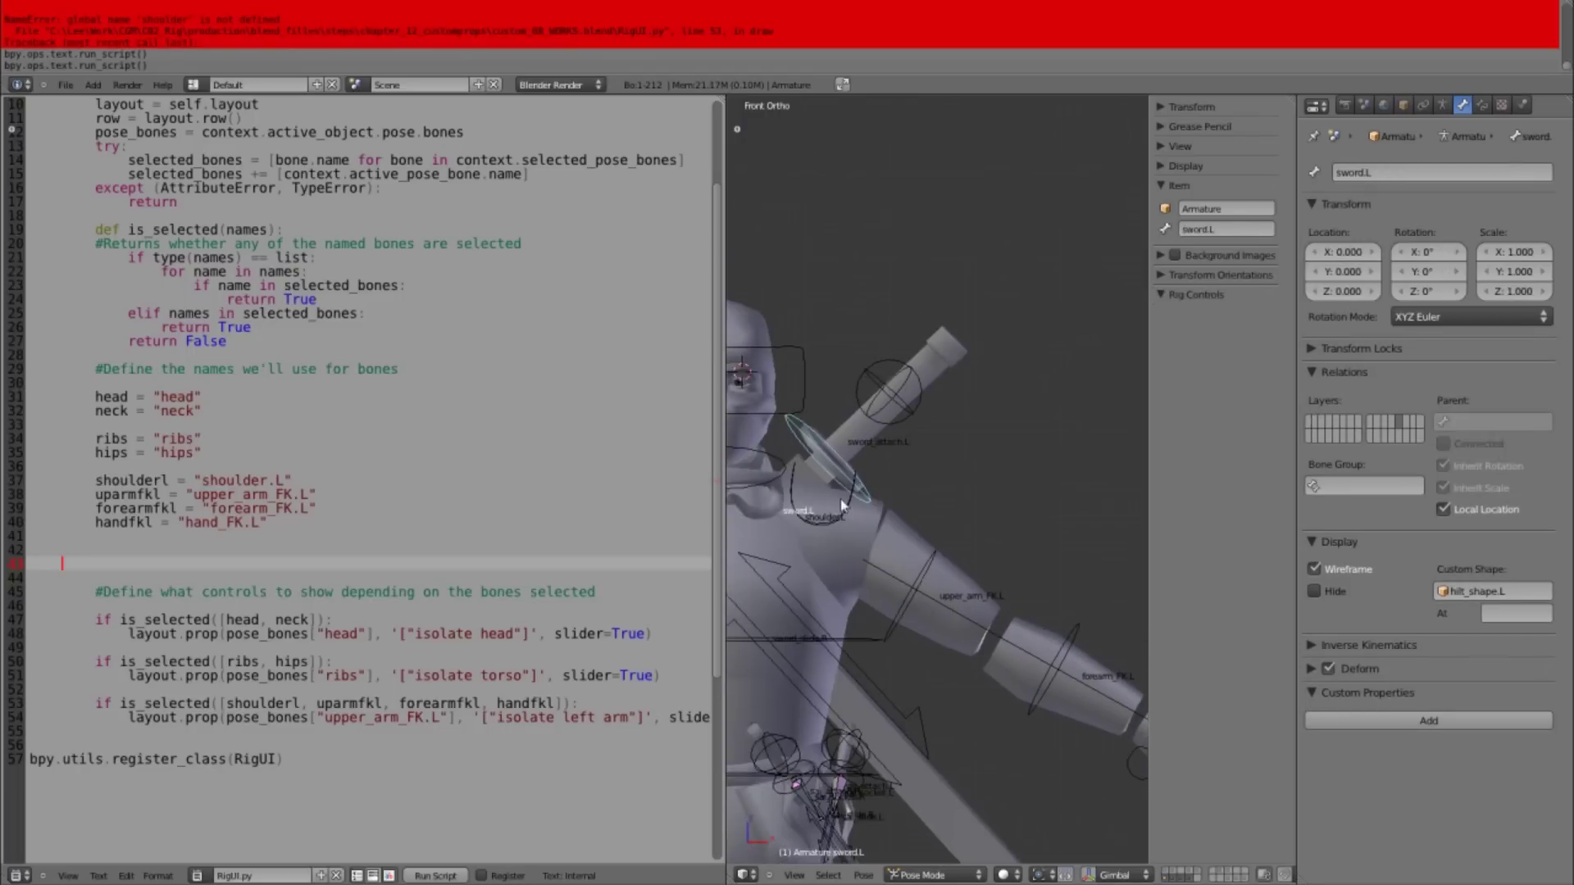
right_click(856, 501)
middle_click_drag(861, 502, 981, 496, "shift")
scroll(982, 497, "down", 2)
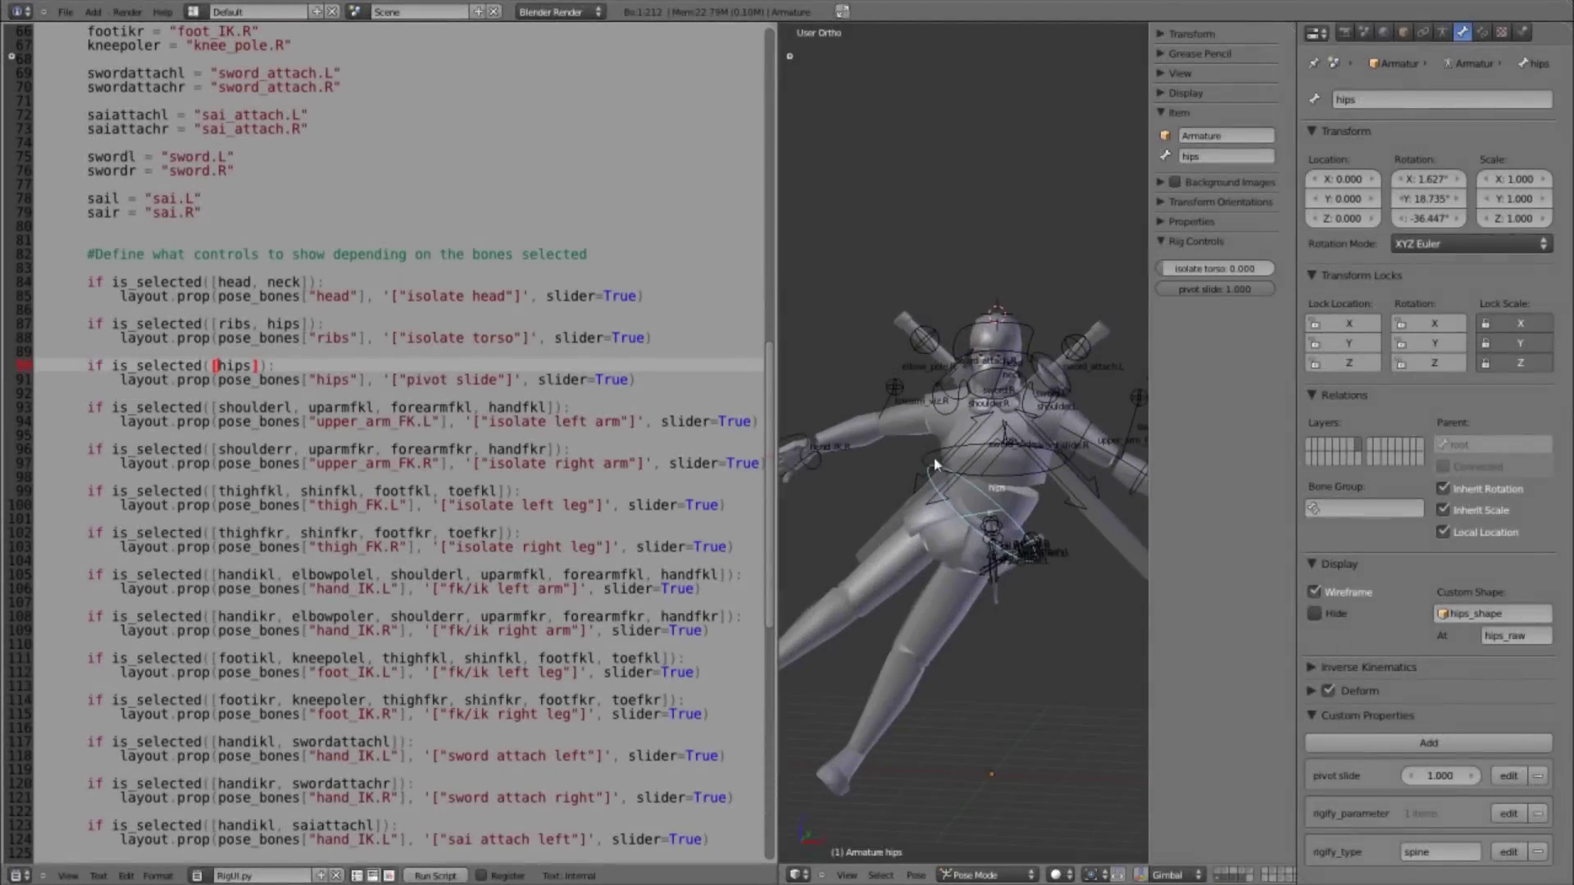
- Try the isolate torso and pivot slide controls on the hips bone and clear the bone's rotation
left_click_drag(1266, 269, 1143, 281)
right_click(931, 488)
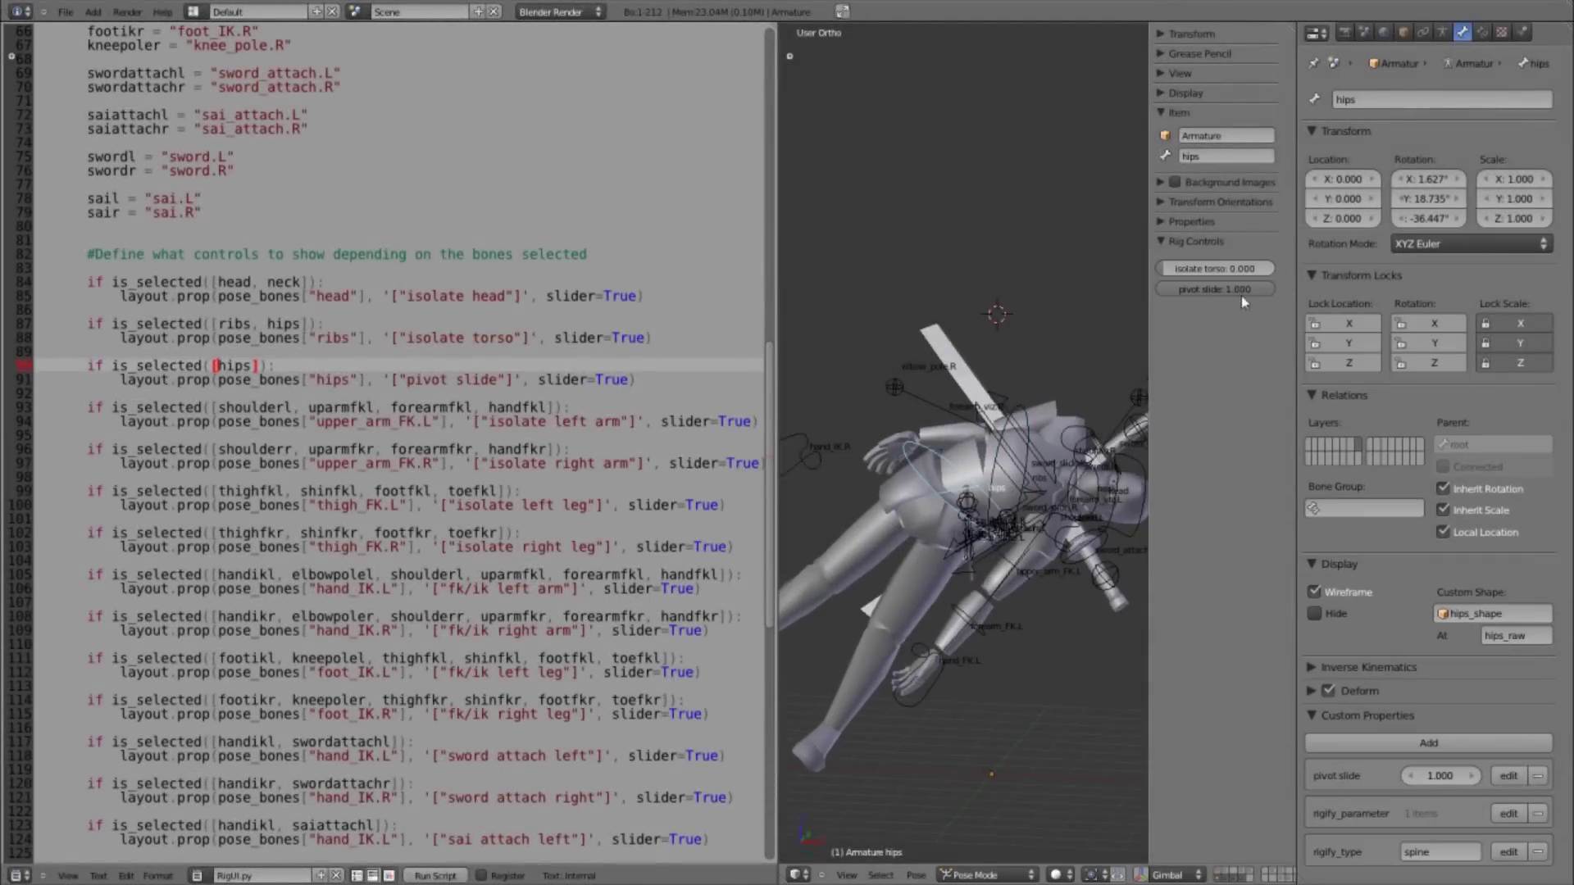
left_click_drag(1241, 295, 1144, 277)
key("alt+r")
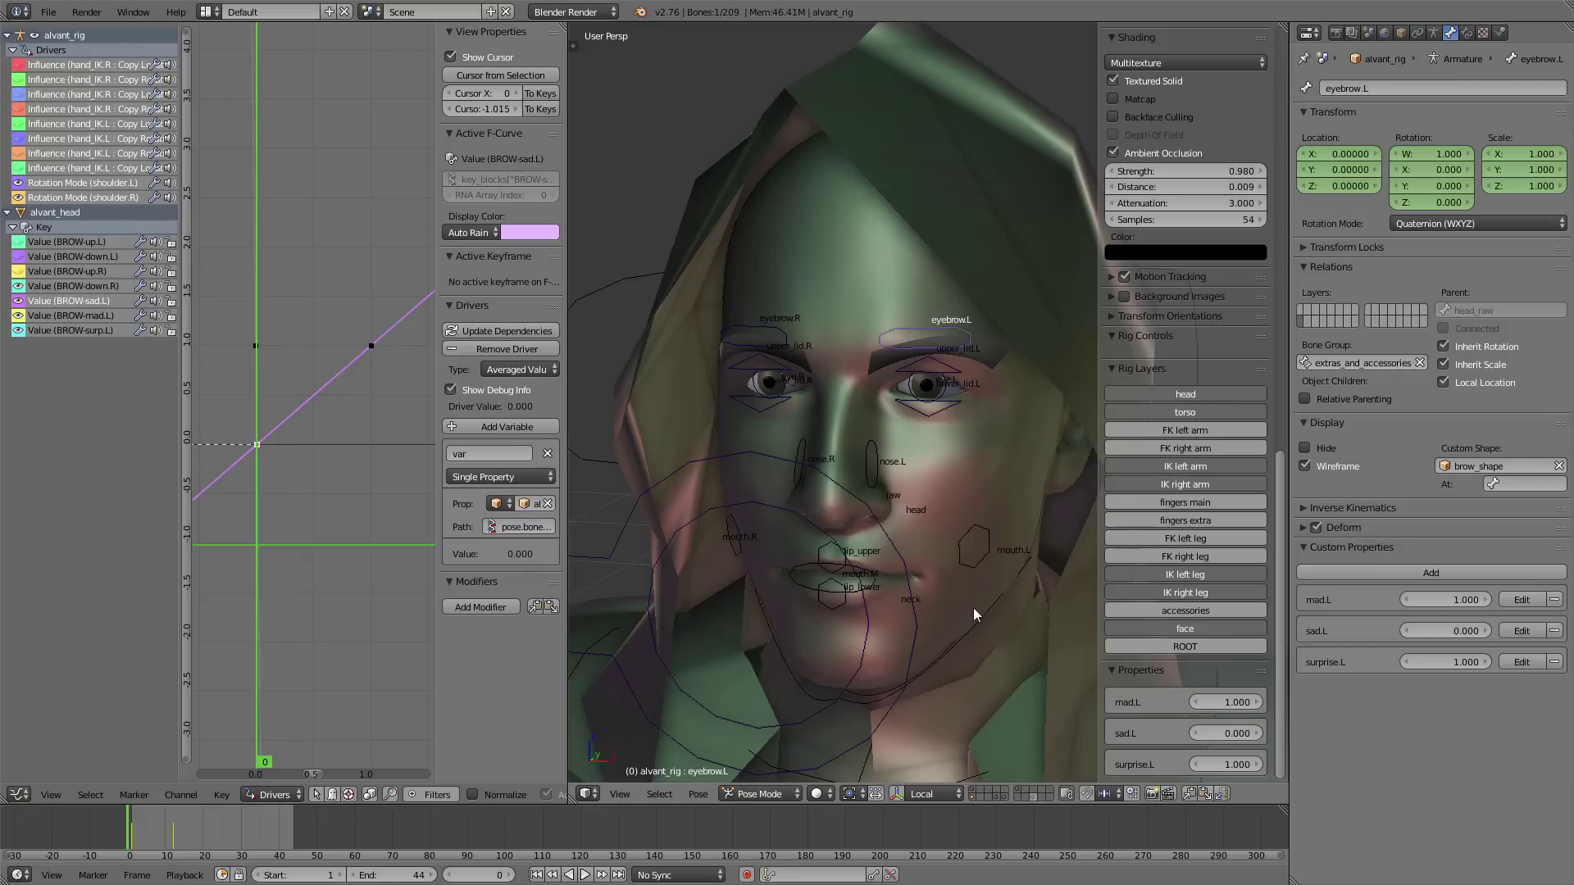
- Make the BROW-mad.L driver's variable a Single Property targeting alvant_rig, using the copied data path of the mad.L property
left_click(79, 315)
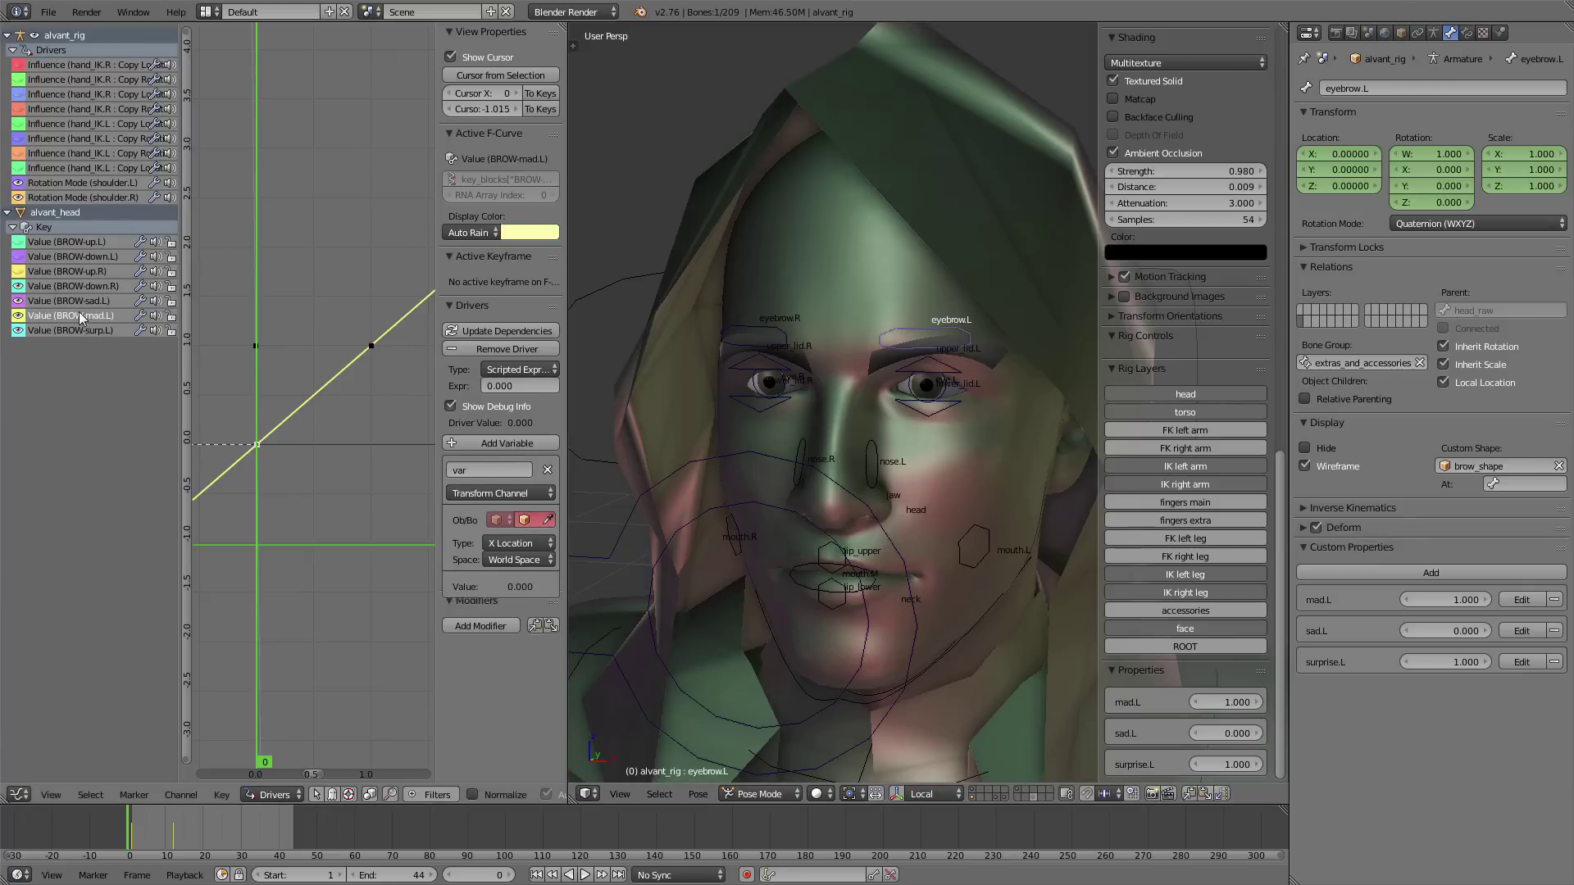
right_click(1436, 603)
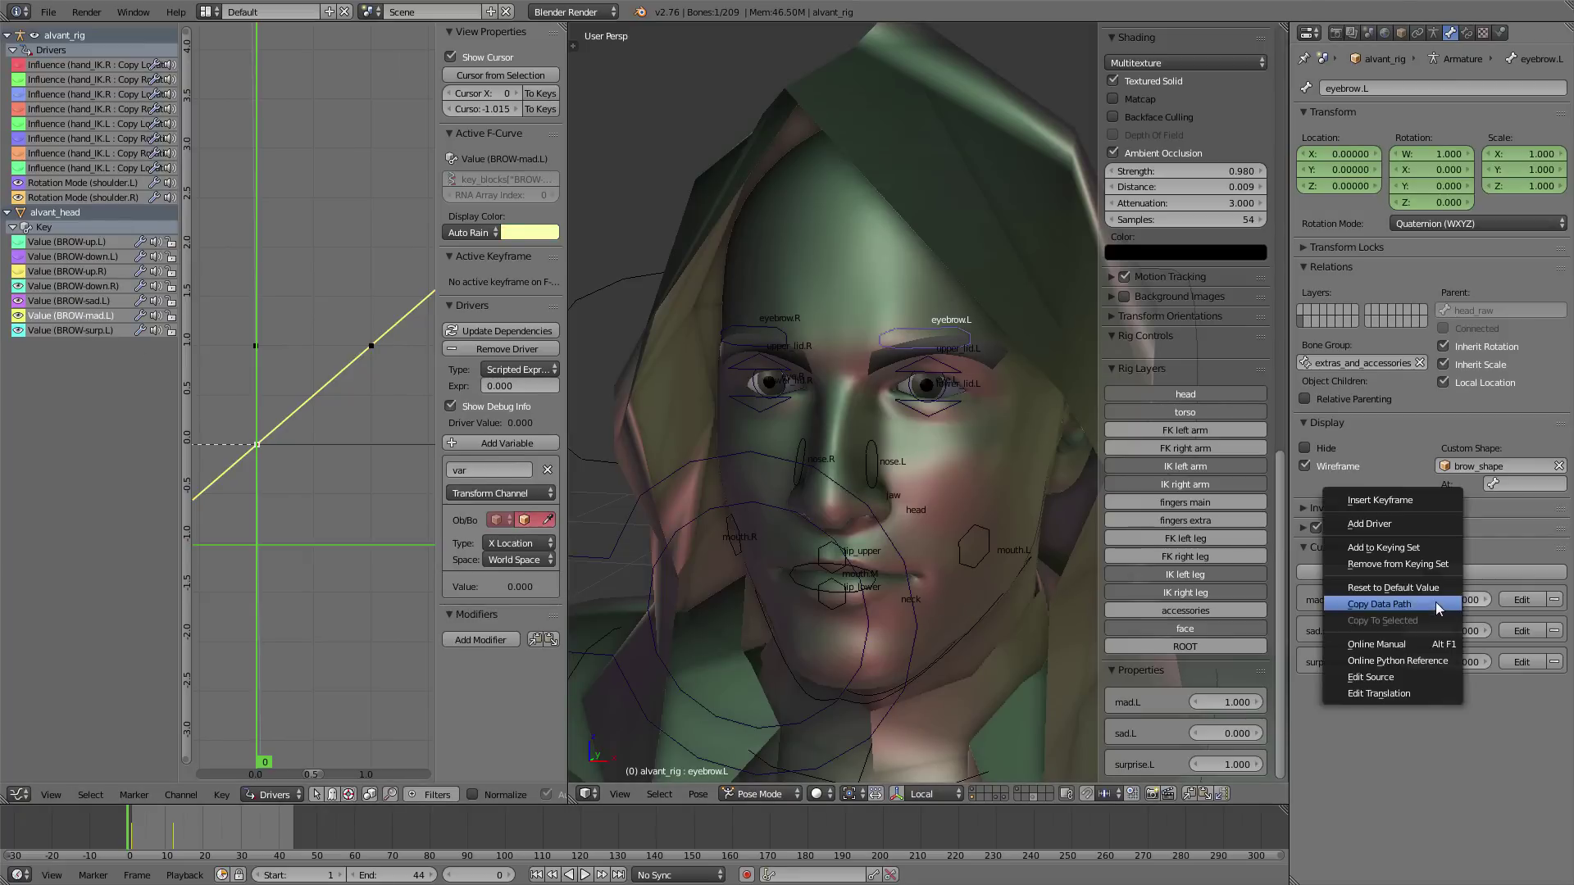
left_click(1436, 602)
left_click(520, 494)
left_click(510, 450)
left_click(522, 519)
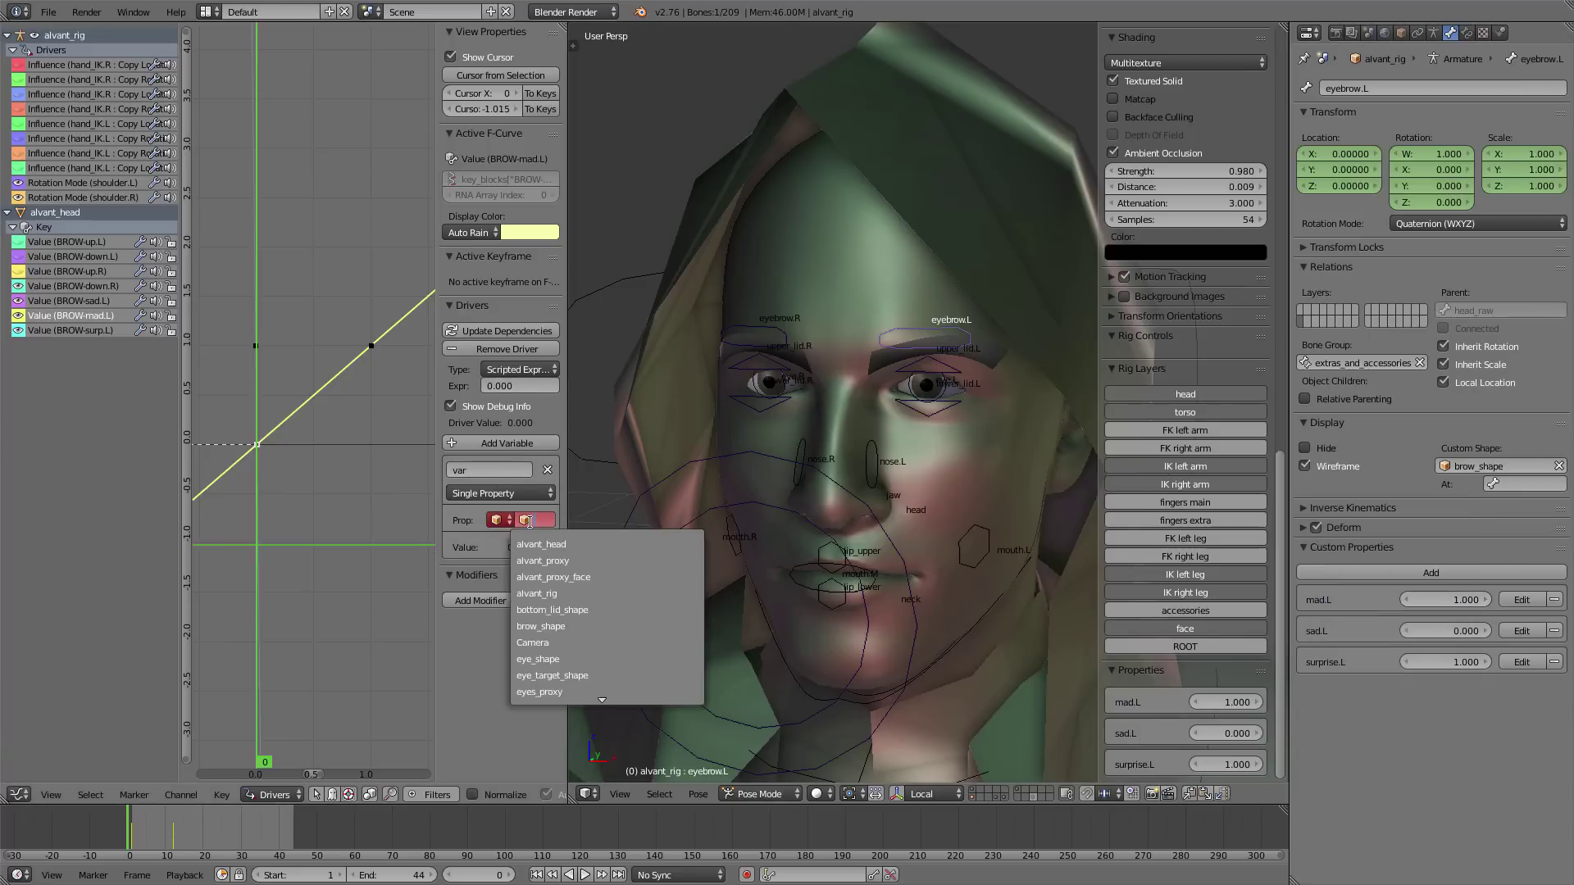
left_click(533, 612)
key("ctrl+v")
- Set the BROW-mad.L driver type to Averaged Value and lower the mad.L property to 0
left_click(521, 374)
left_click(521, 392)
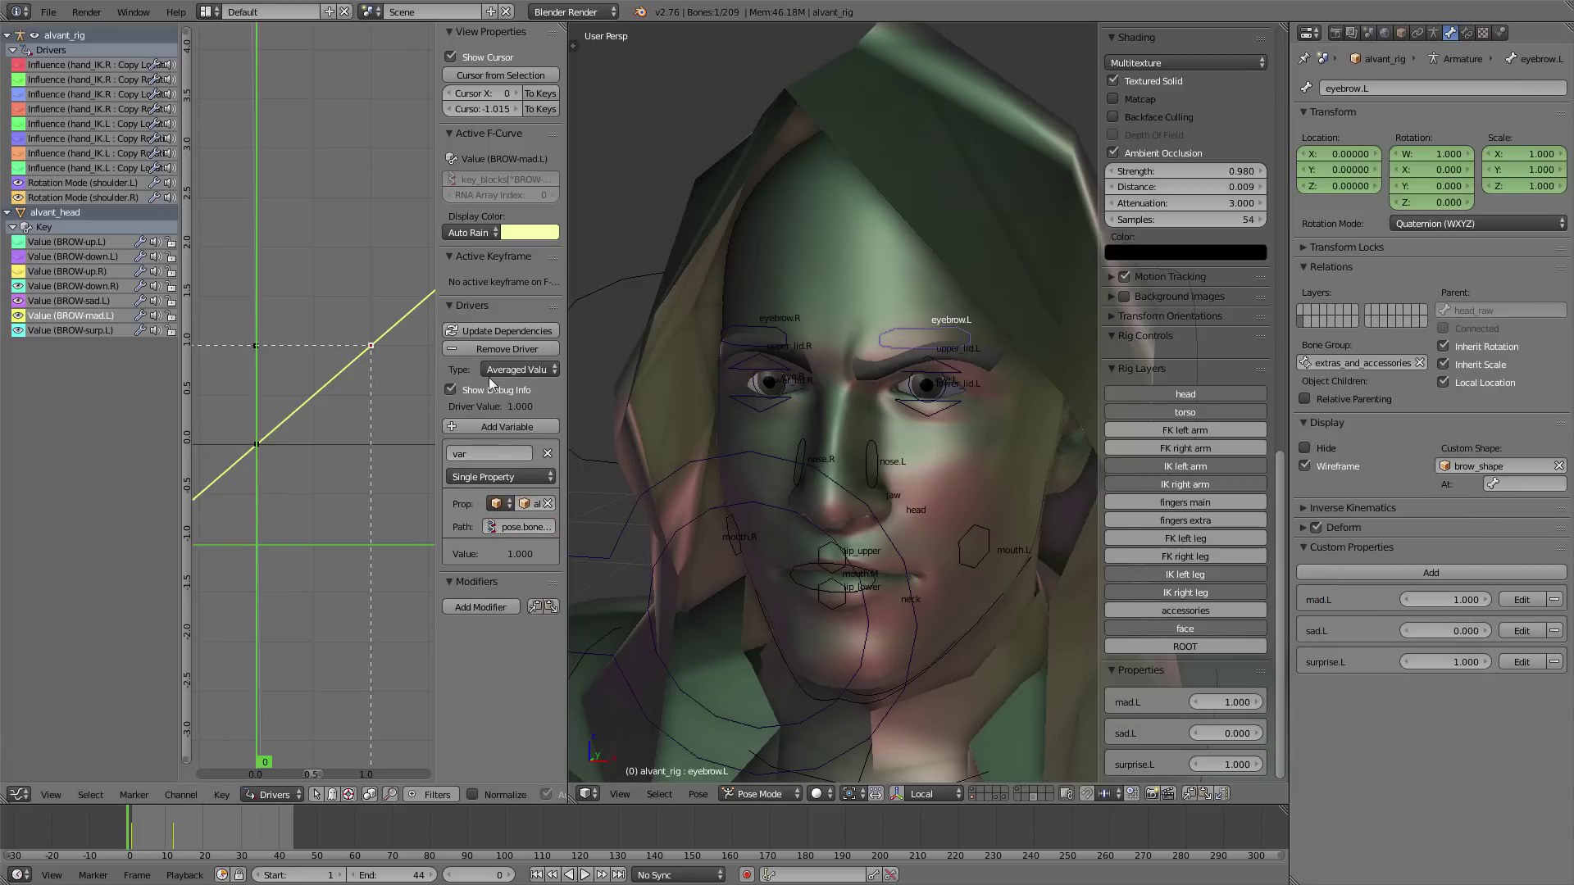
left_click_drag(1468, 599, 1385, 599)
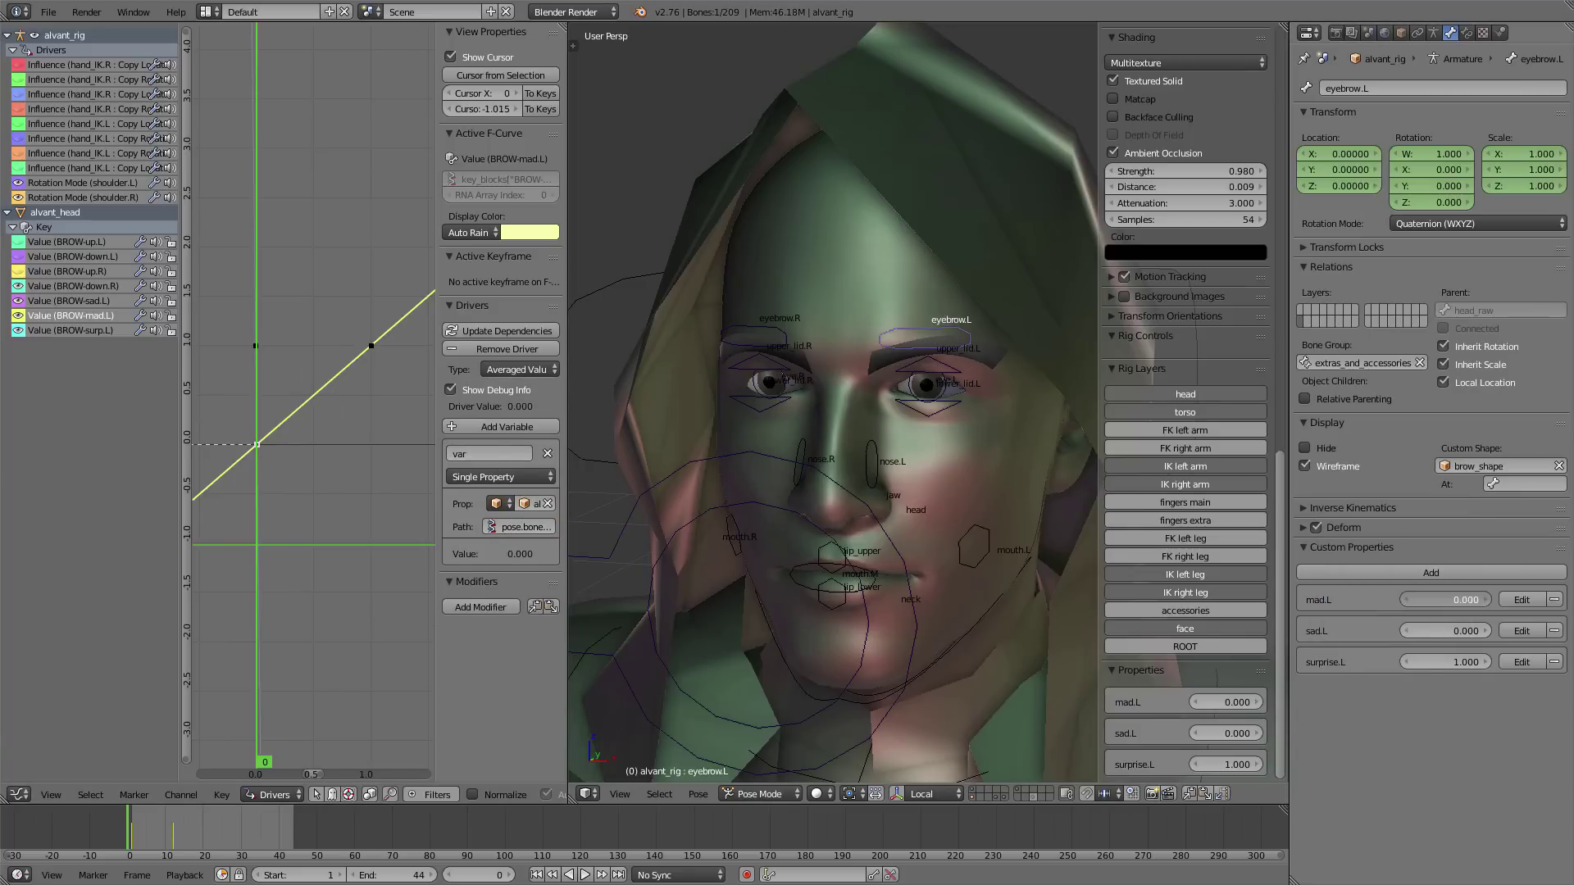
- Make the BROW-surp.L driver's variable a Single Property targeting alvant_rig, with the surprise.L property's data path
left_click(73, 331)
left_click(498, 493)
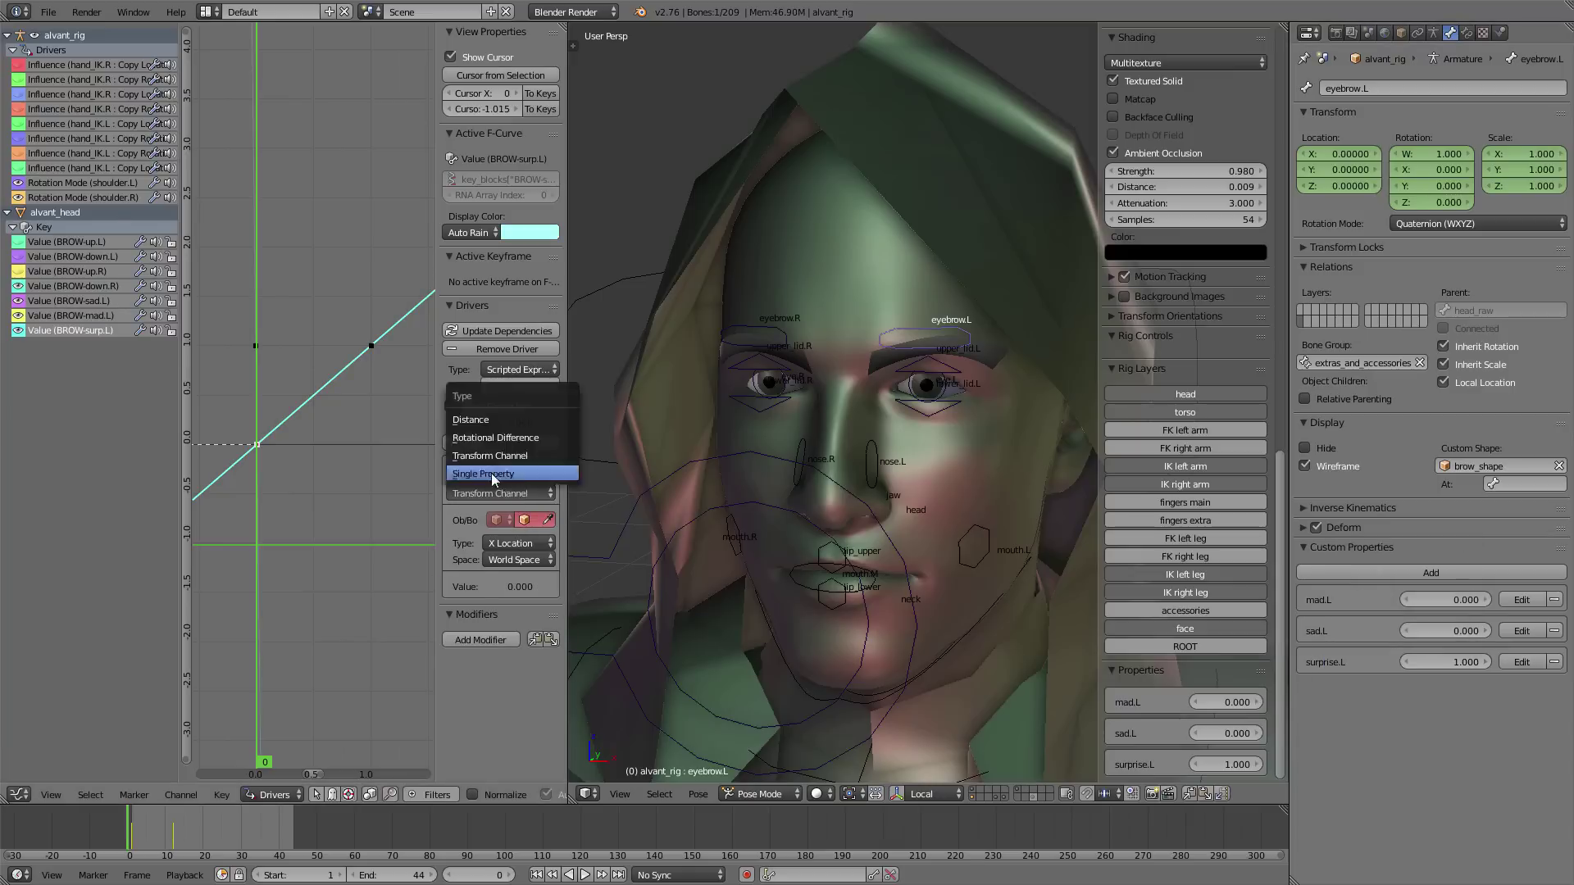
left_click(490, 481)
left_click(531, 520)
left_click(528, 544)
key("ctrl+z")
key("ctrl+z")
left_click(518, 371)
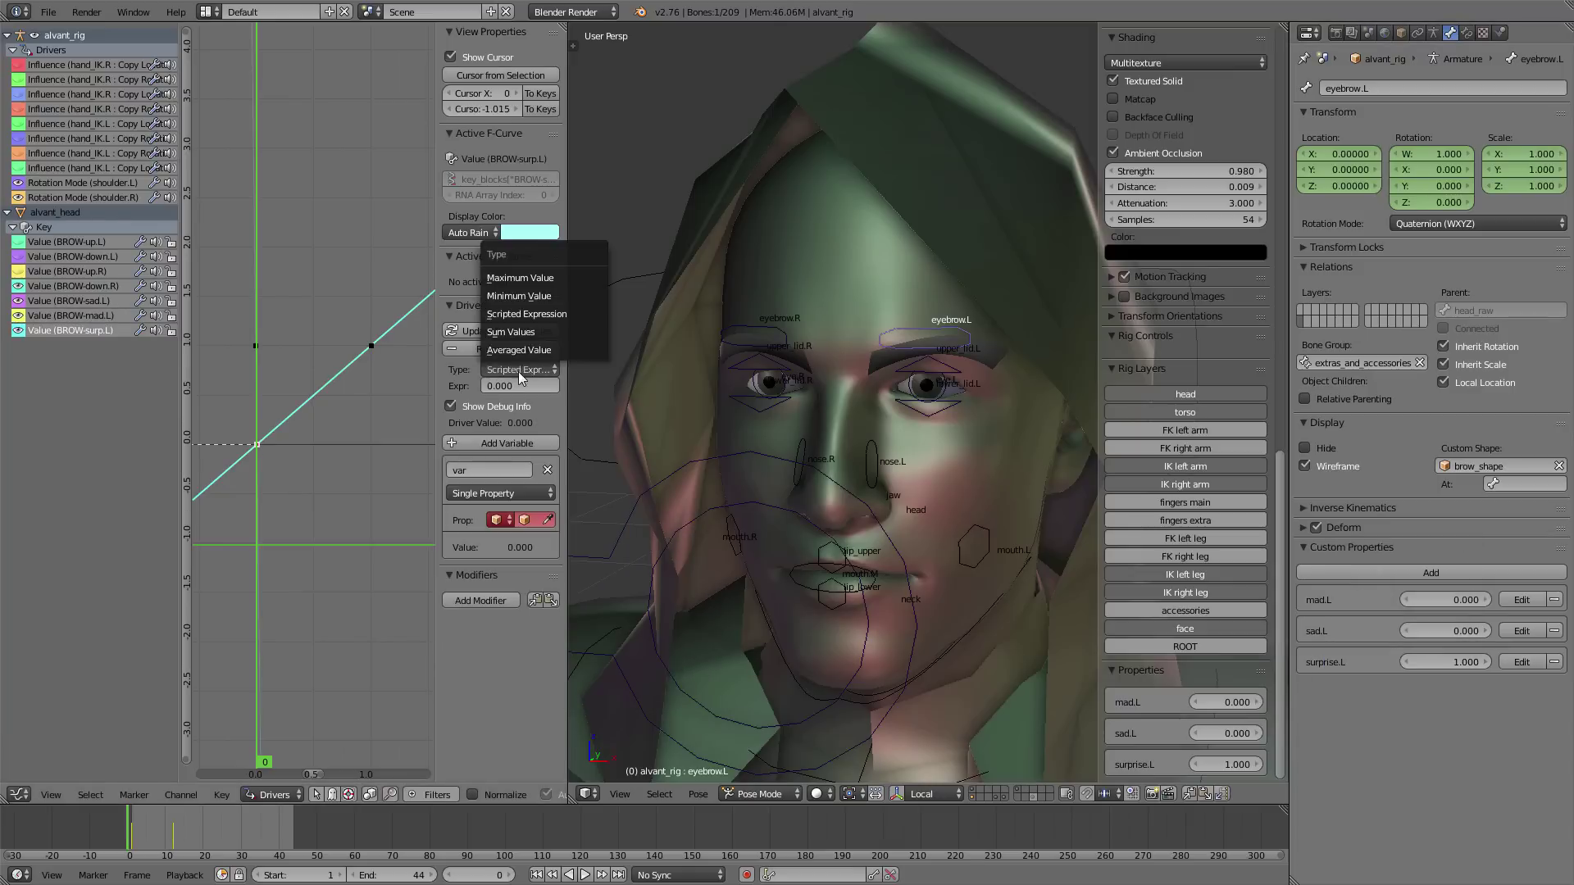
left_click(530, 521)
left_click(525, 545)
left_click(522, 541)
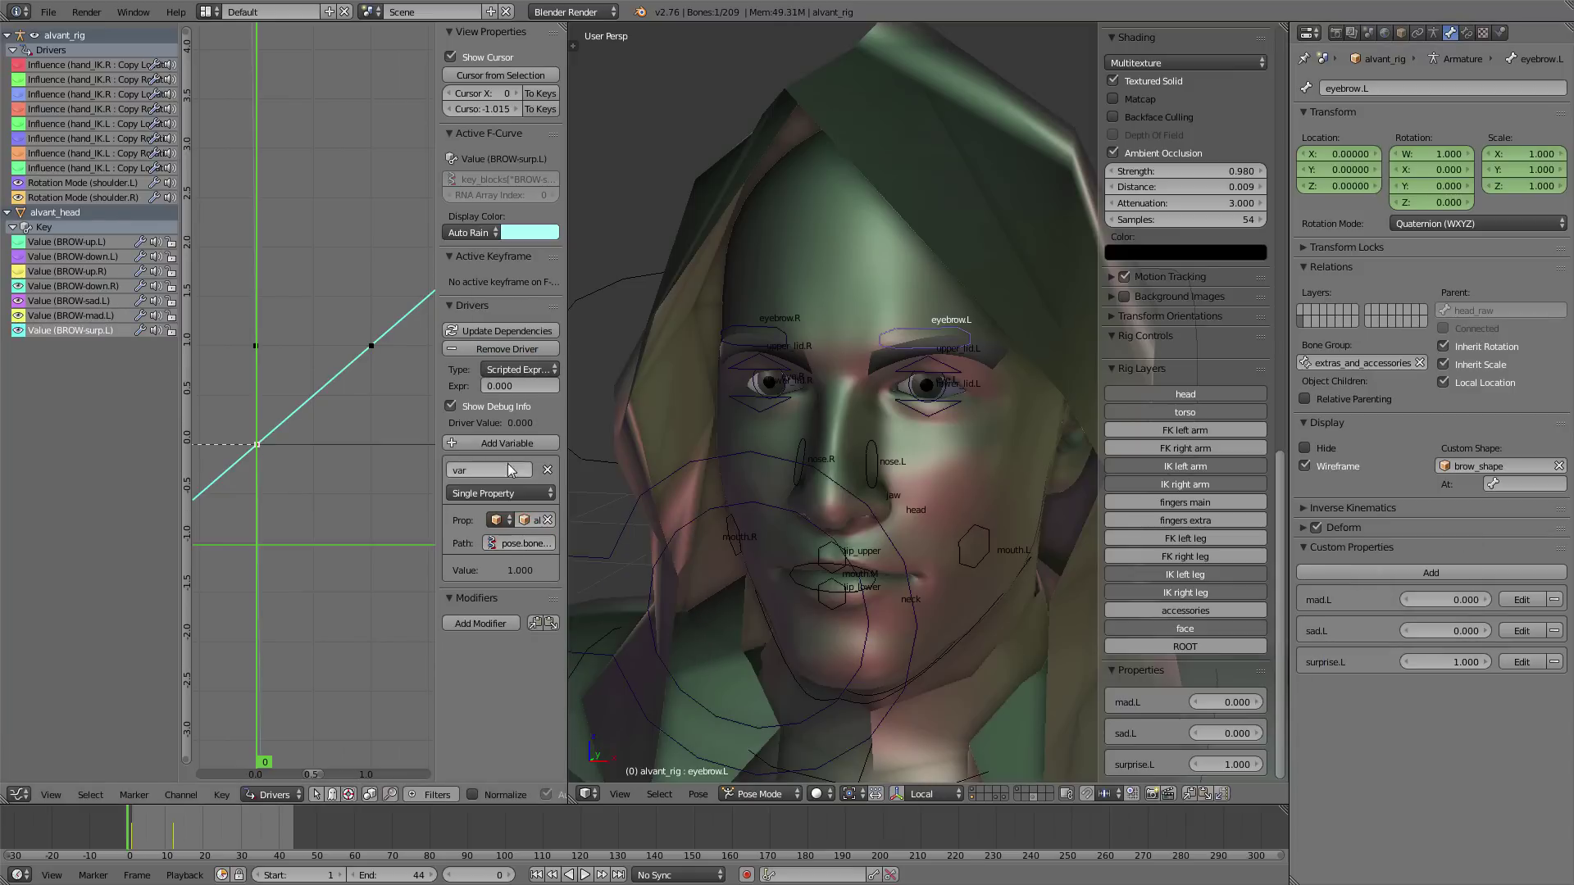
- Set the BROW-surp.L driver type to Averaged Value and lower the surprise.L property to 0
left_click(518, 368)
left_click(510, 362)
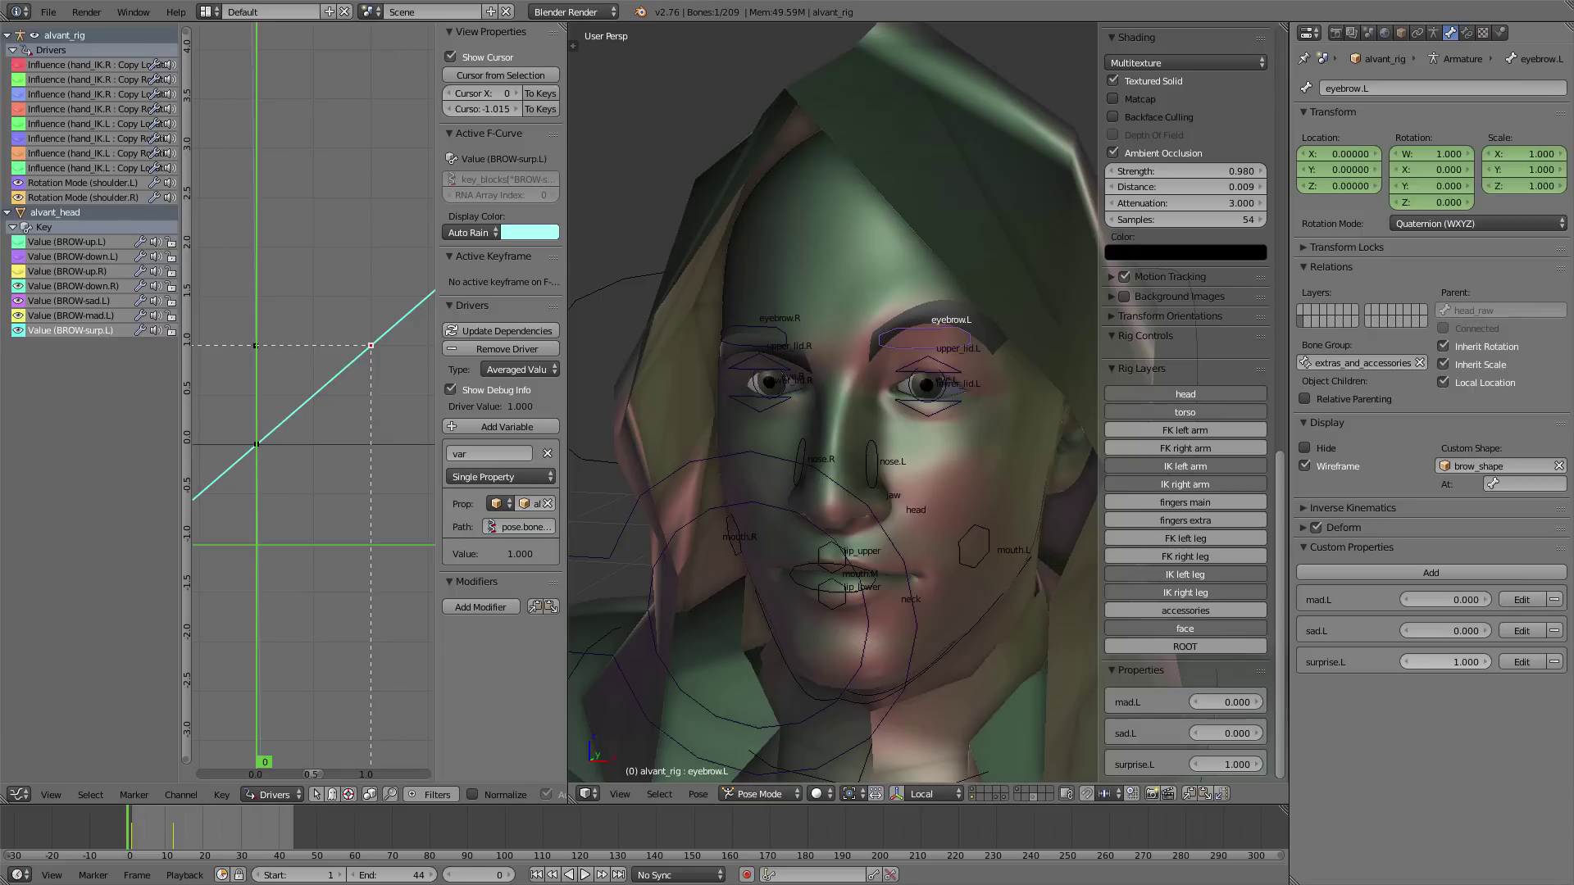
mouse_move(1450, 662)
left_mouse_down()
mouse_move(1385, 662)
mouse_move(1451, 632)
left_mouse_up()
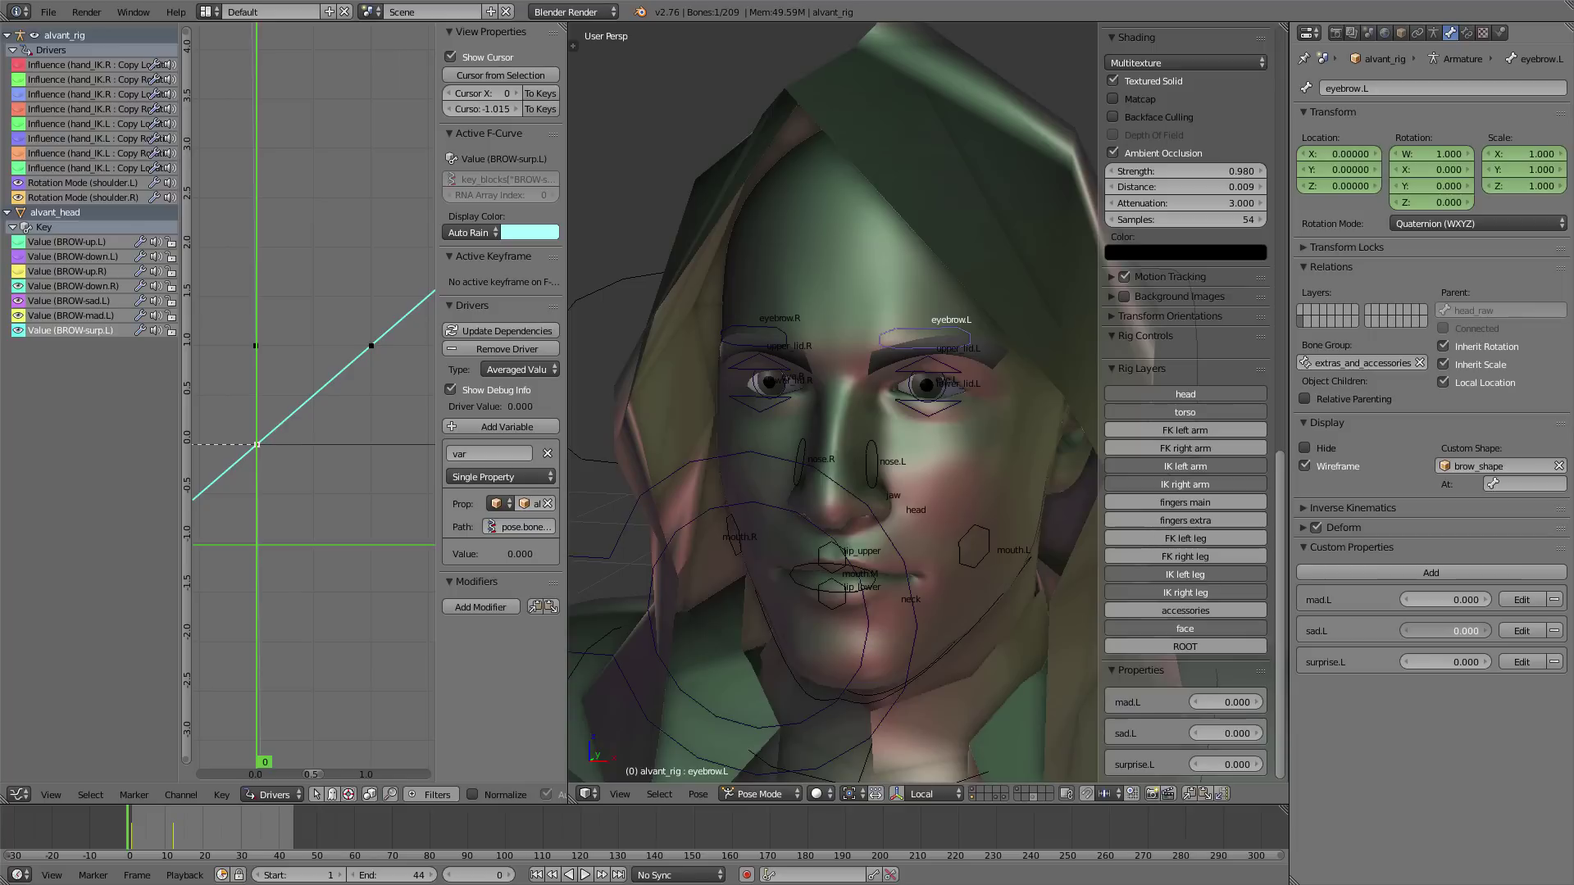
- Test the sad.L and mad.L properties on the eyebrow and return both to 0
left_click_drag(1448, 631, 1472, 631)
left_click_drag(1444, 599, 1439, 599)
left_click_drag(1448, 631, 1426, 631)
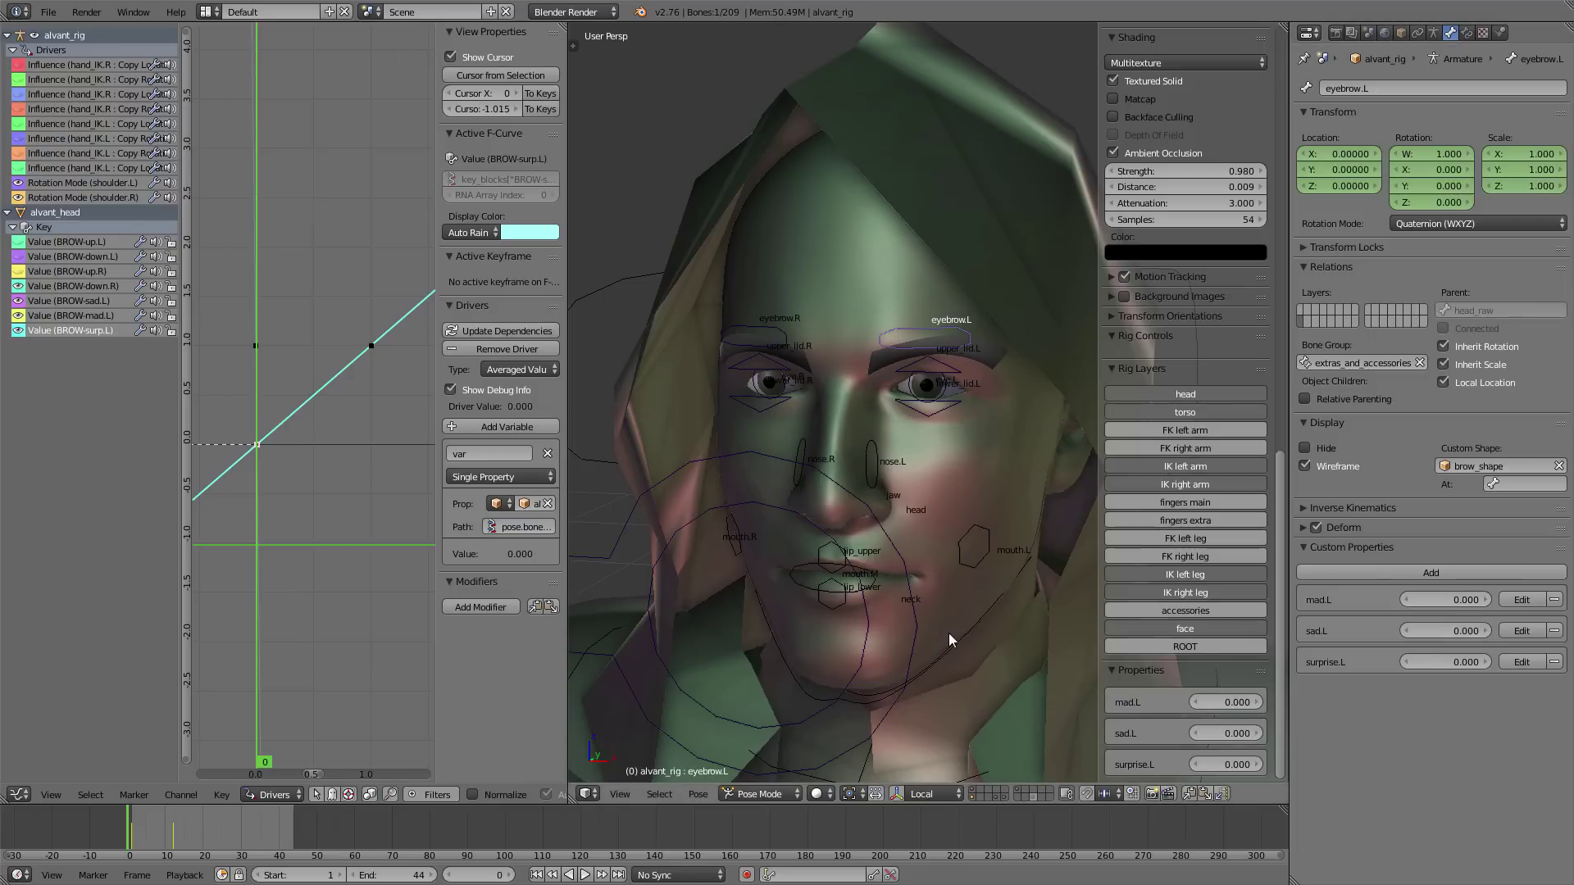
- Raise the eyebrow.R bone's mad.R, sad.R and suprise.R properties to 1 and copy mad.R's data path
right_click(756, 316)
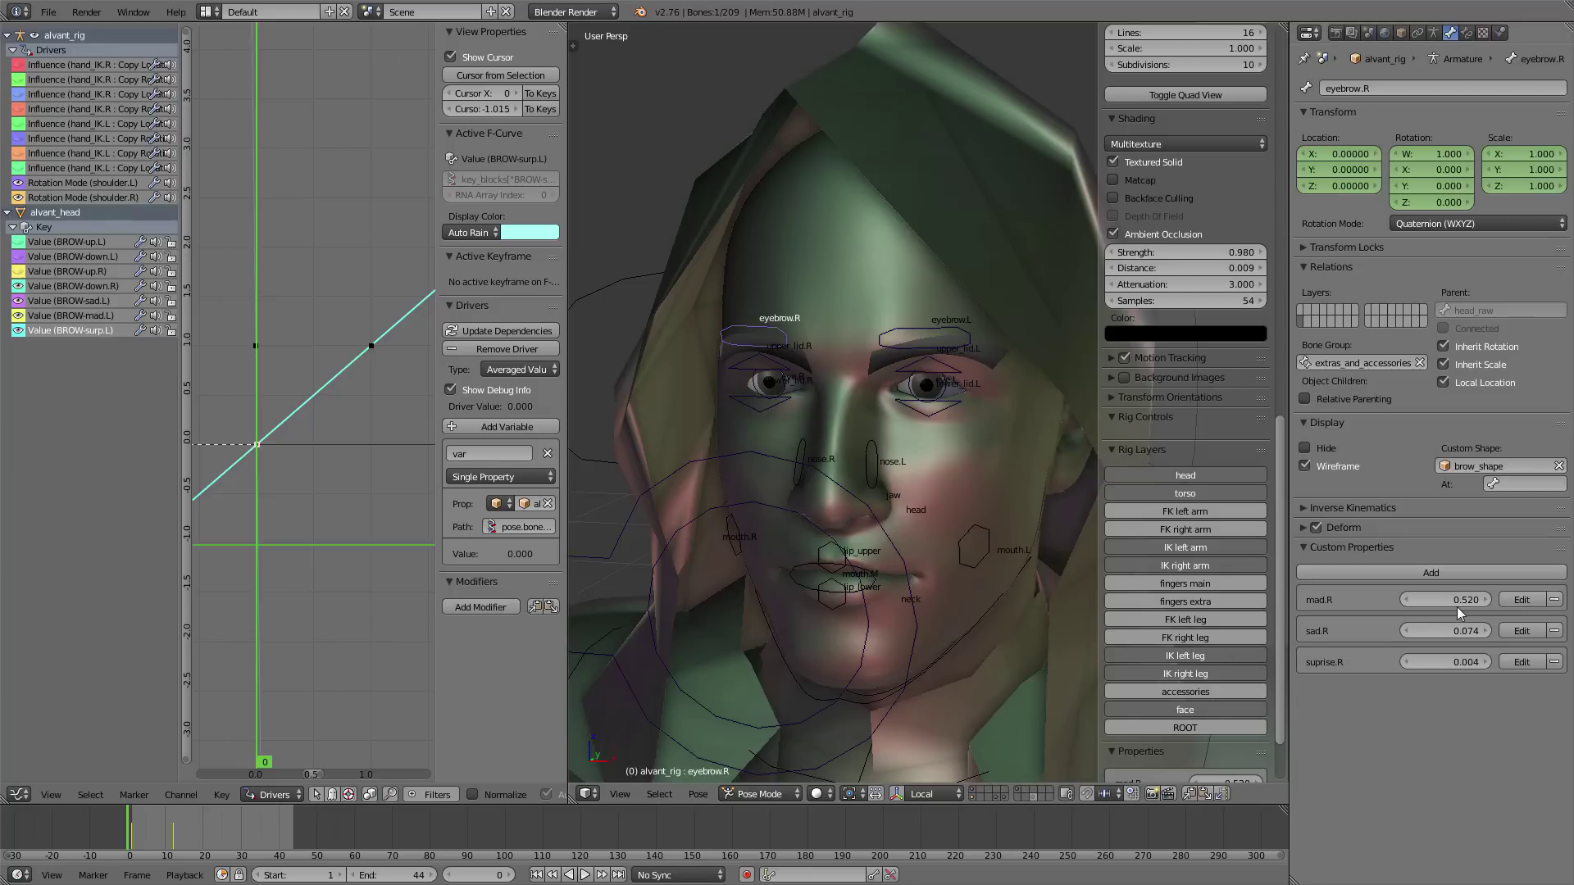
mouse_move(1475, 600)
left_mouse_down()
mouse_move(1454, 596)
mouse_move(1479, 632)
left_mouse_up()
left_click_drag(1394, 594, 1425, 596)
left_click_drag(1408, 667, 1459, 680)
right_click(1438, 603)
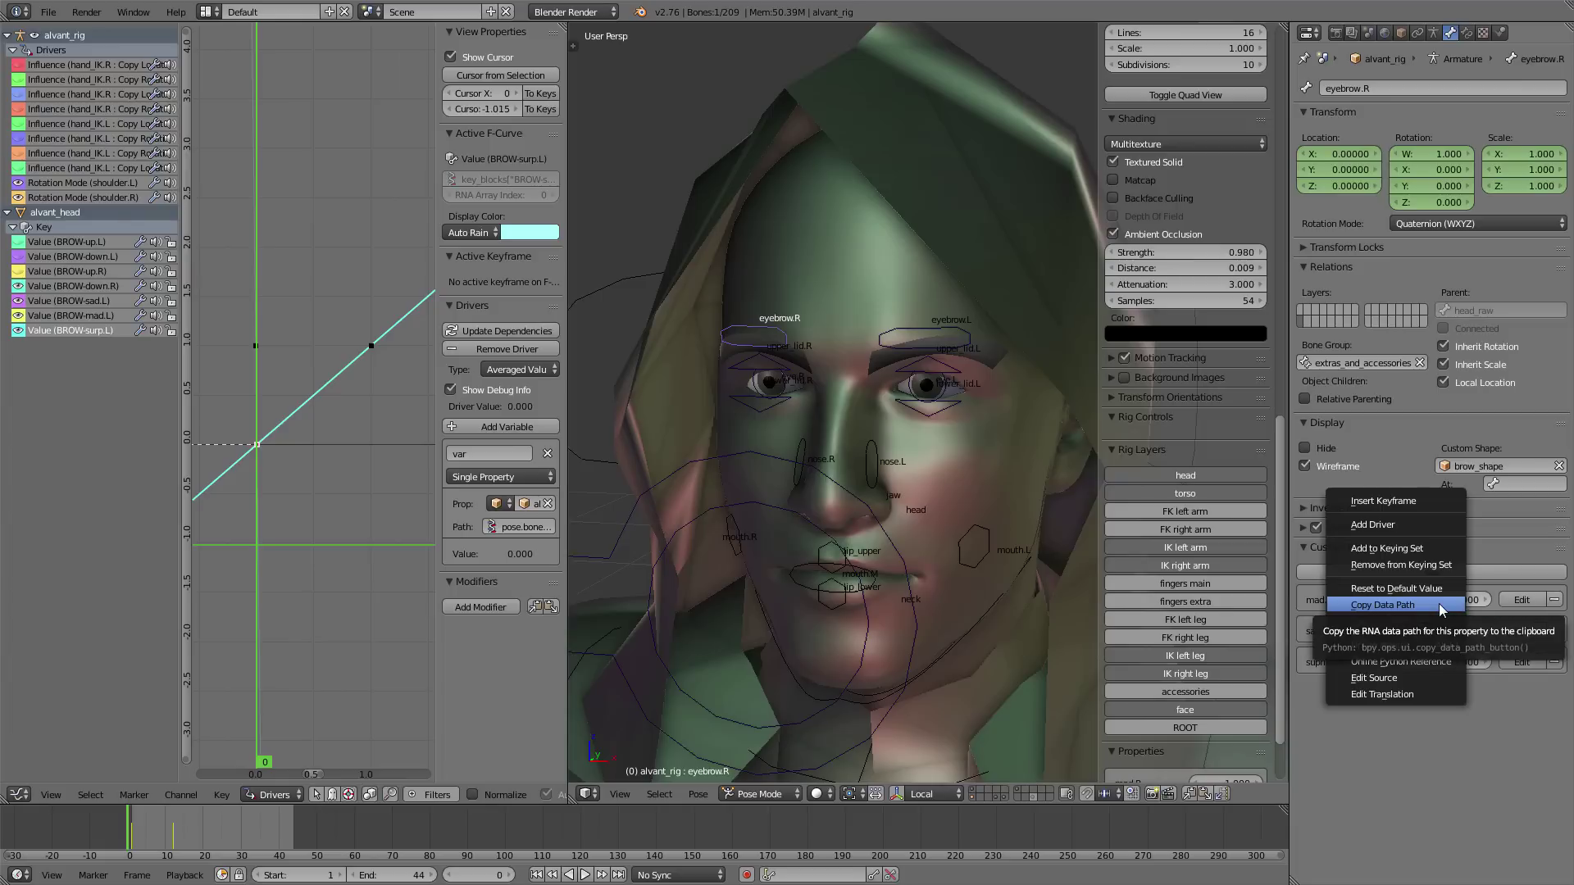
left_click(1438, 604)
- Add drivers to the head mesh's BROW-sad.R, BROW-mad.R and BROW-surp.R shape keys
right_click(872, 263)
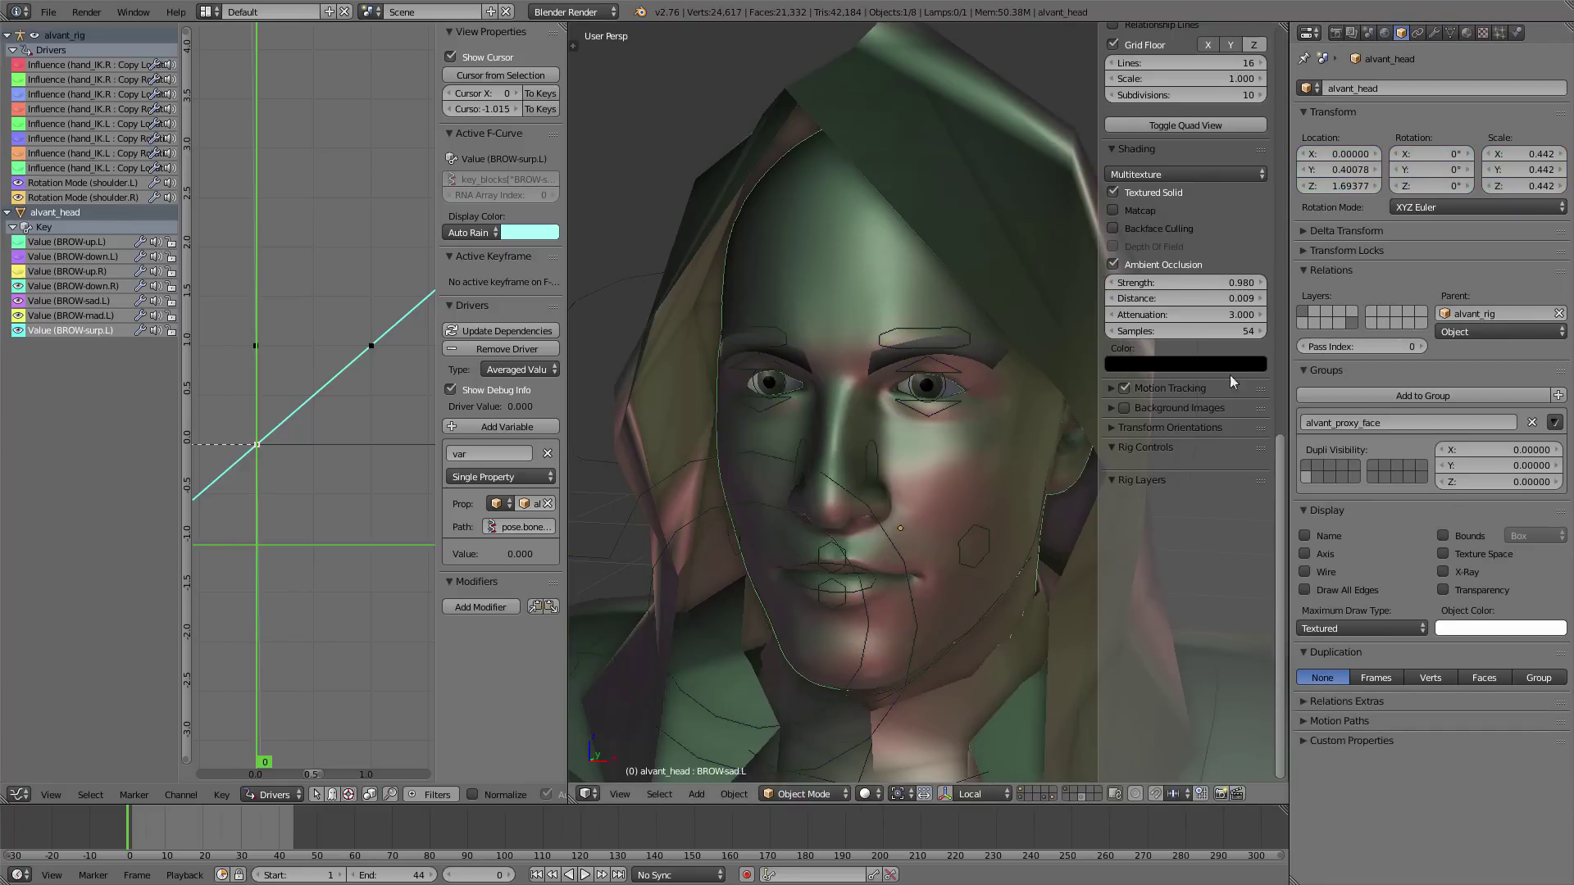
left_click(1450, 32)
right_click(1468, 622)
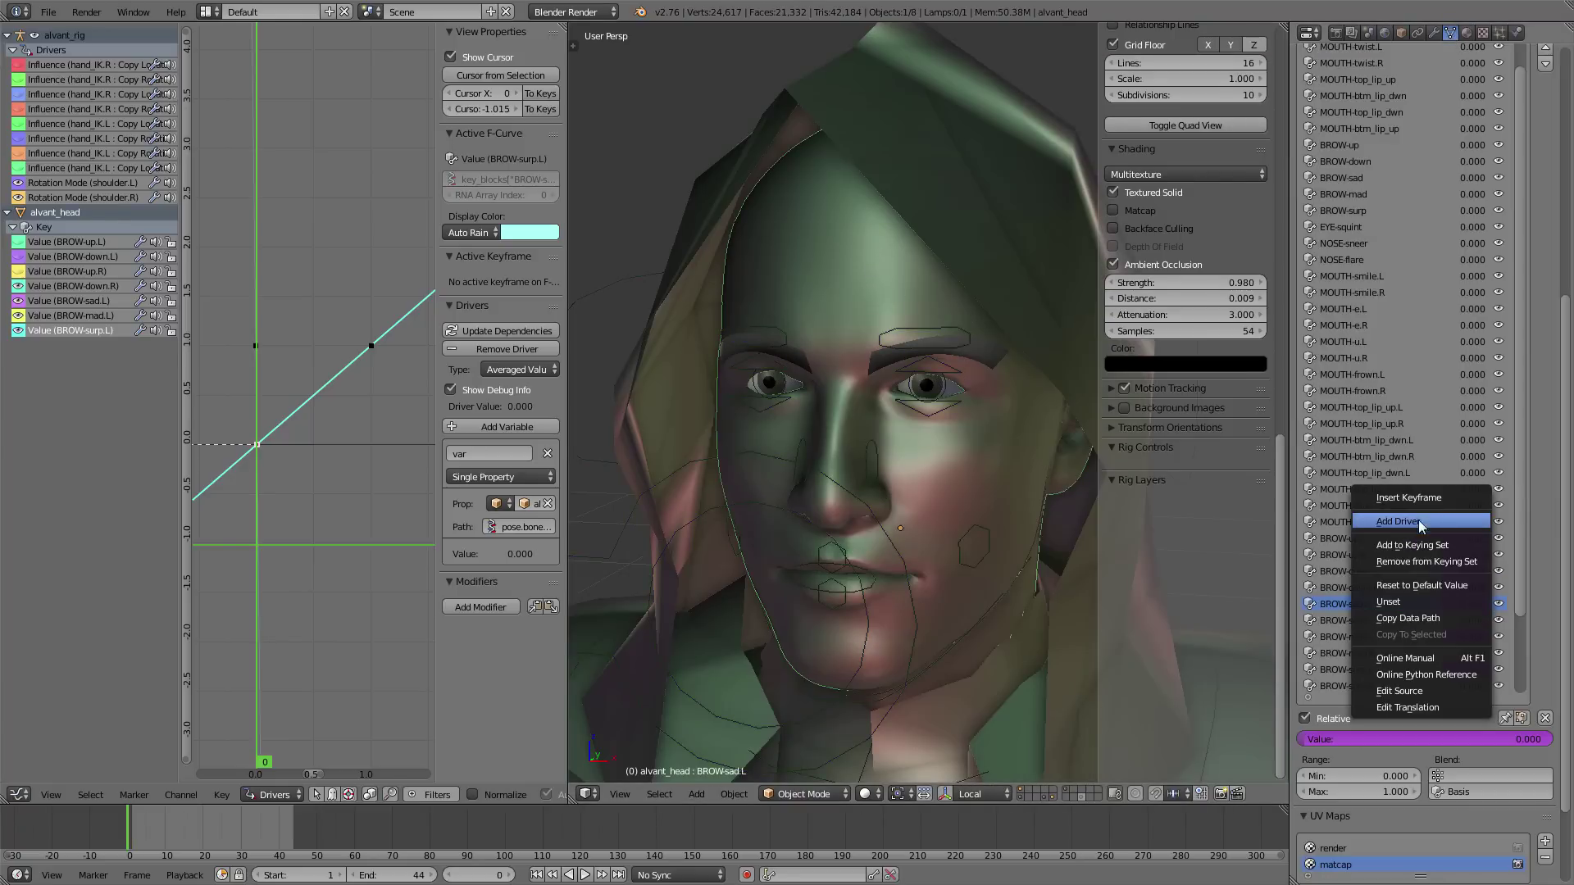
left_click(1419, 521)
right_click(1466, 652)
left_click(1465, 653)
right_click(1466, 685)
left_click(1443, 677)
scroll(1459, 656, "down", 2)
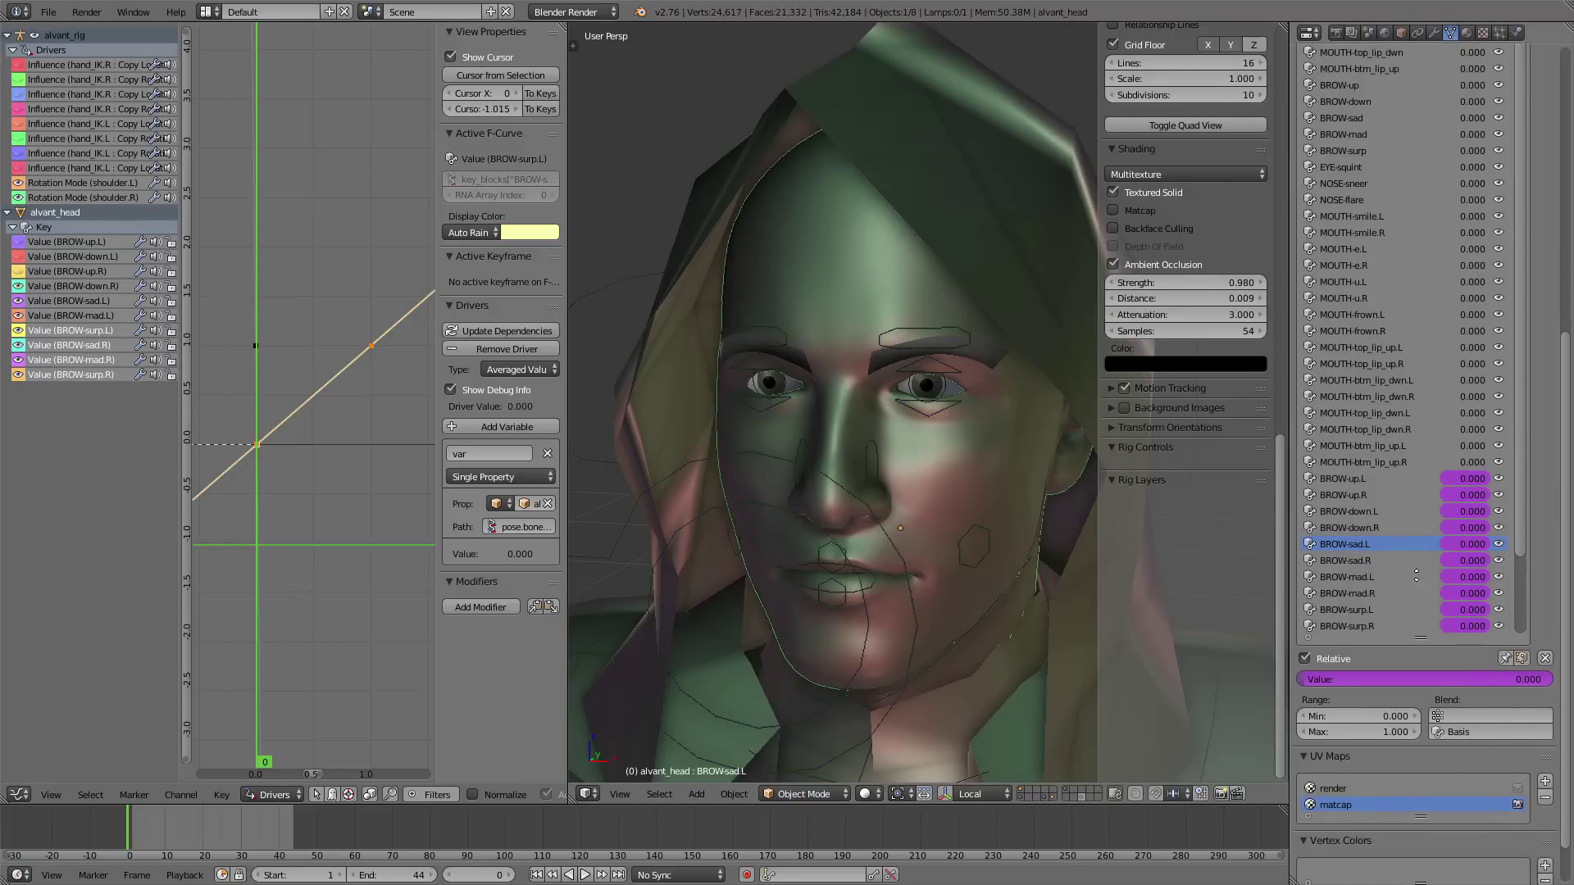
- Copy the data path of eyebrow.R's sad.R property and open the BROW-sad.R driver's settings
right_click(934, 338)
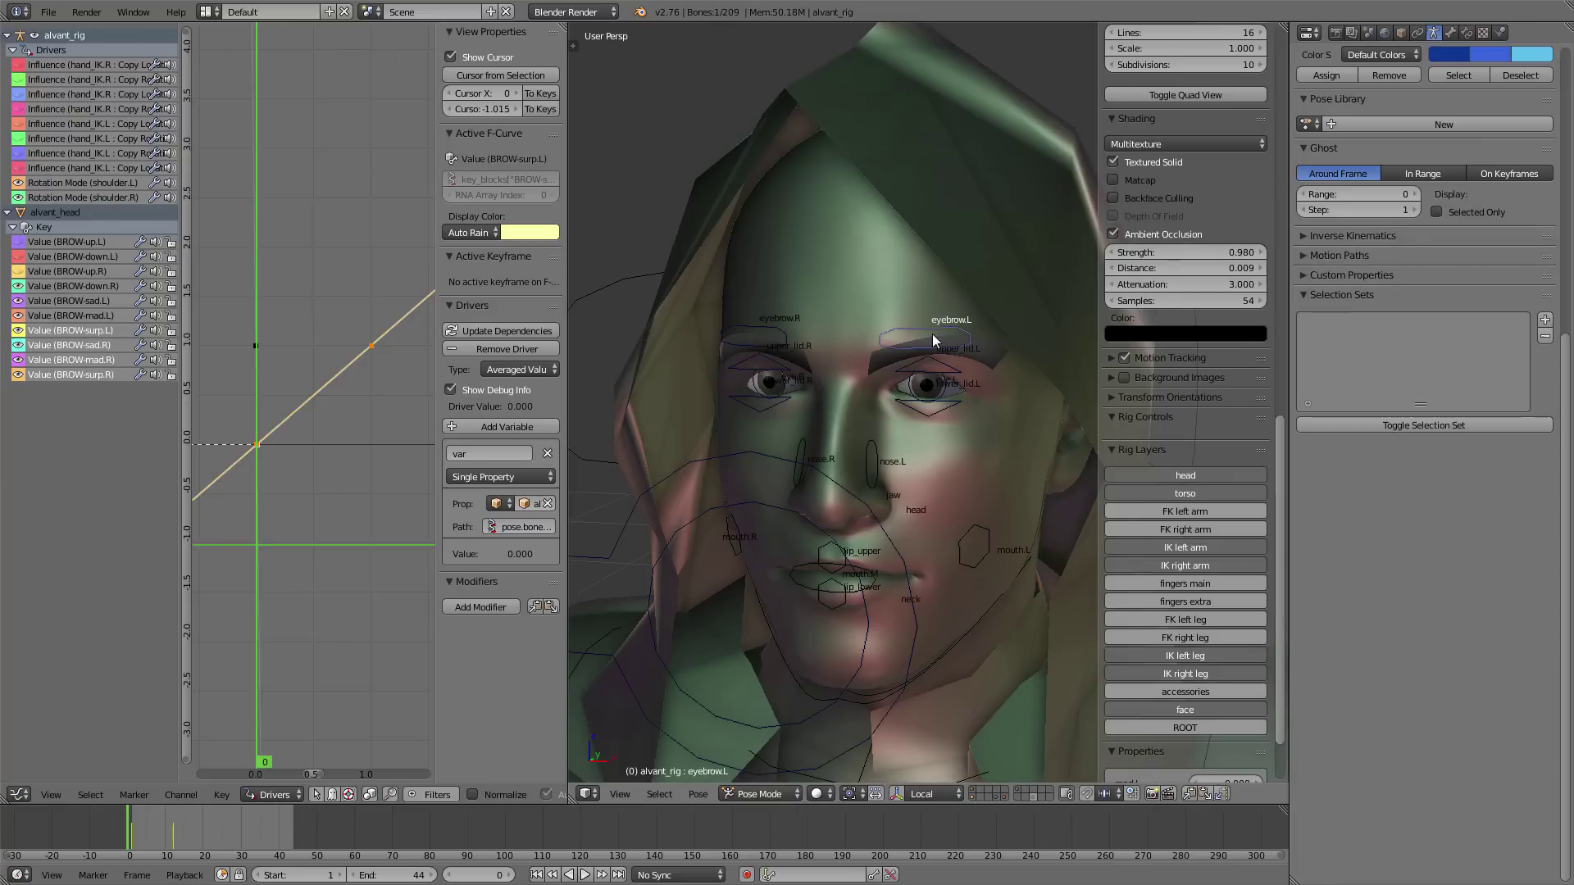
left_click(1450, 33)
right_click(1436, 611)
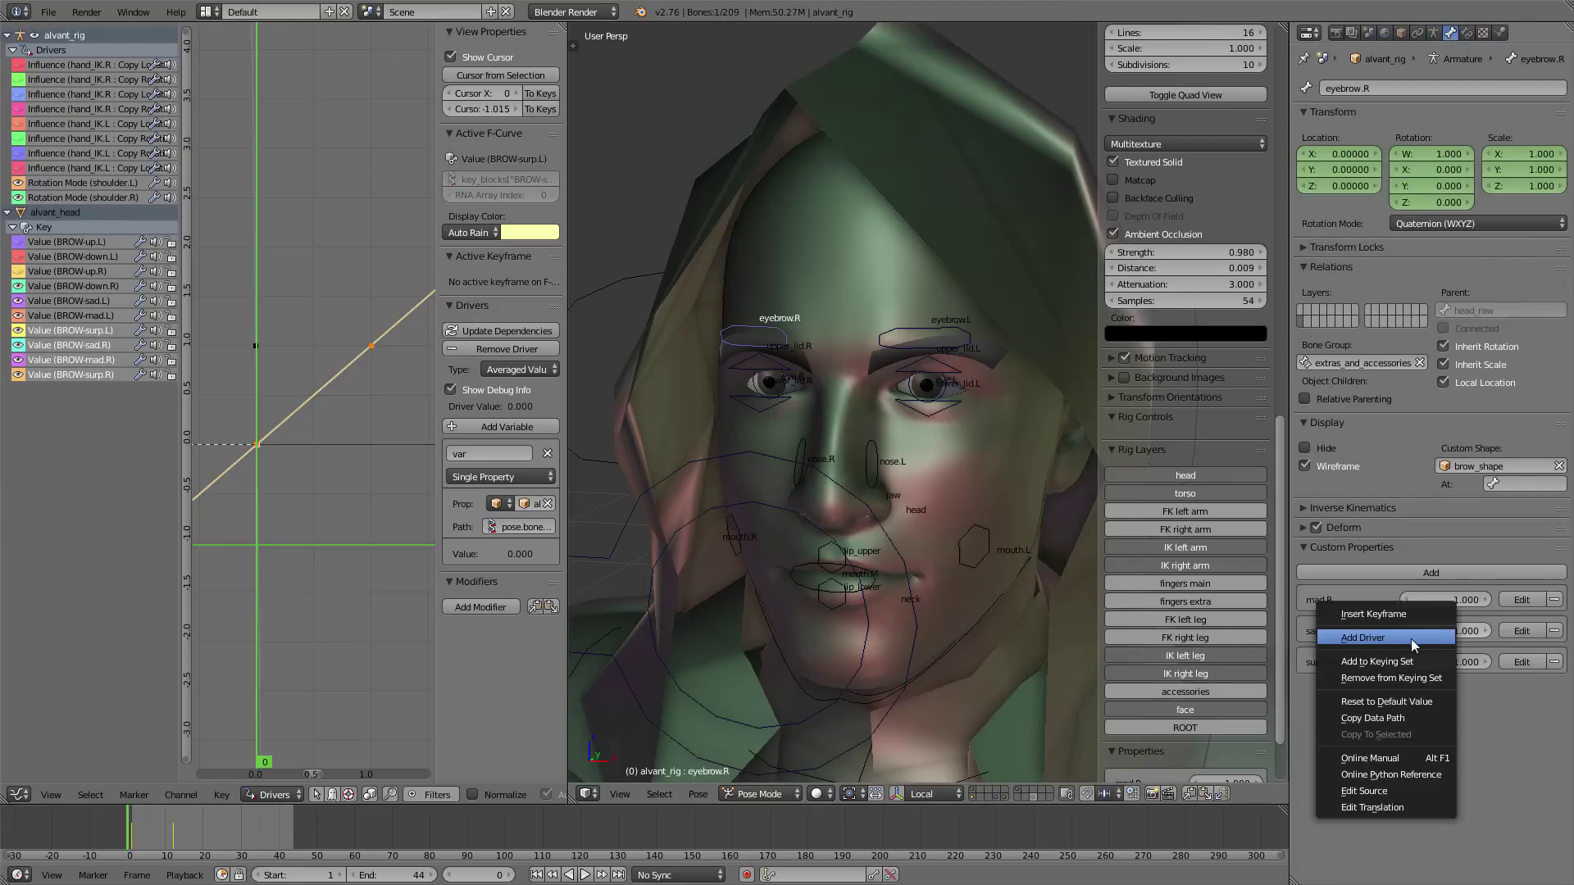
left_click(1388, 718)
left_click(73, 345)
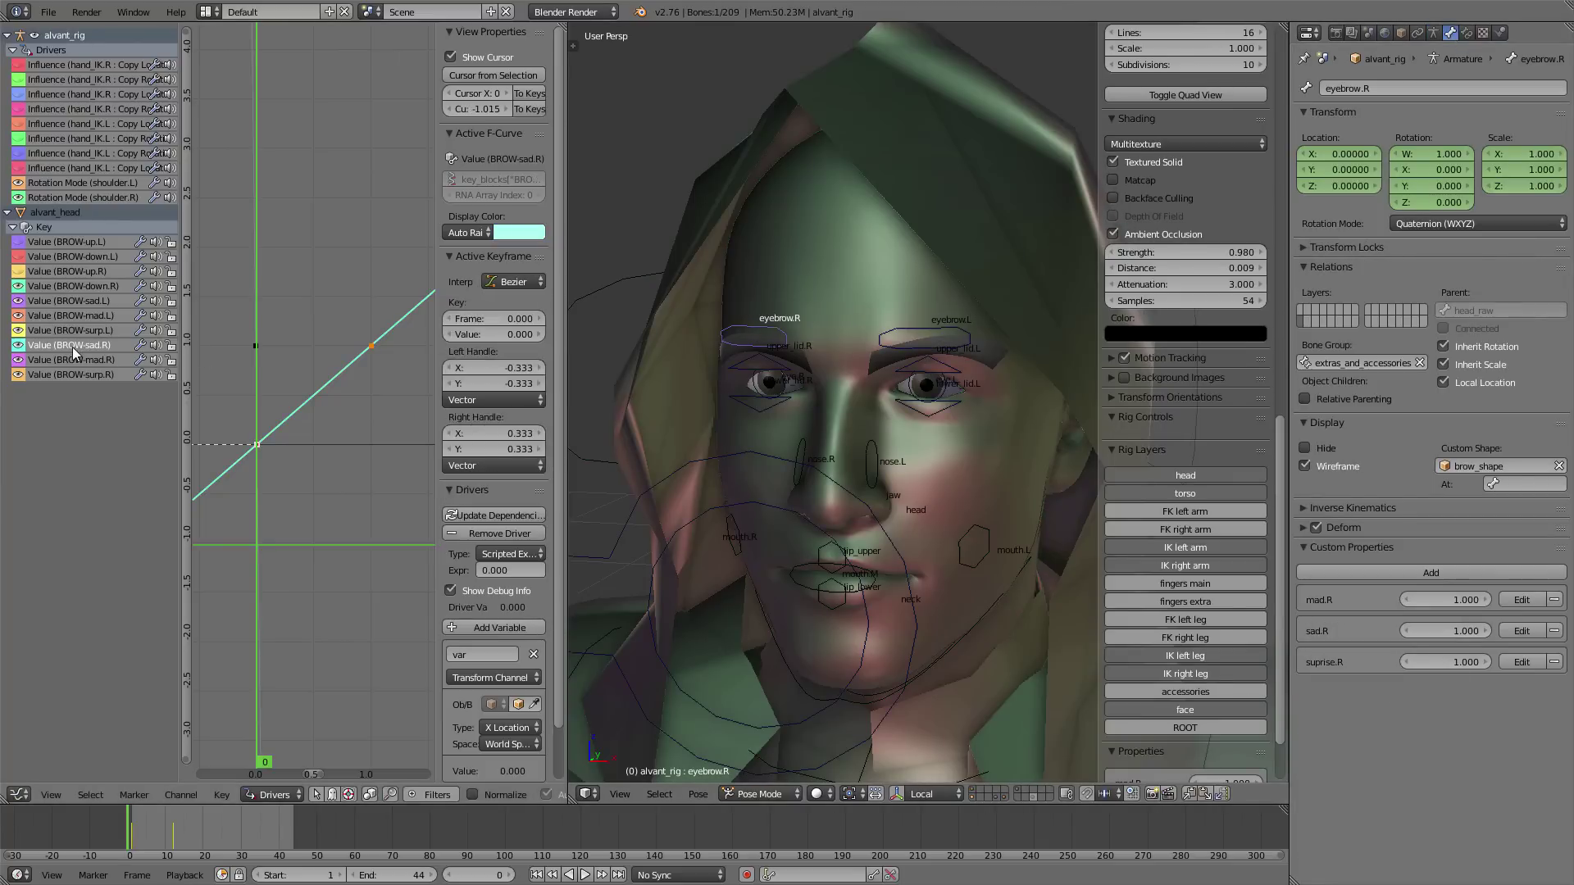
left_click_drag(439, 578, 406, 584)
scroll(498, 637, "down", 2)
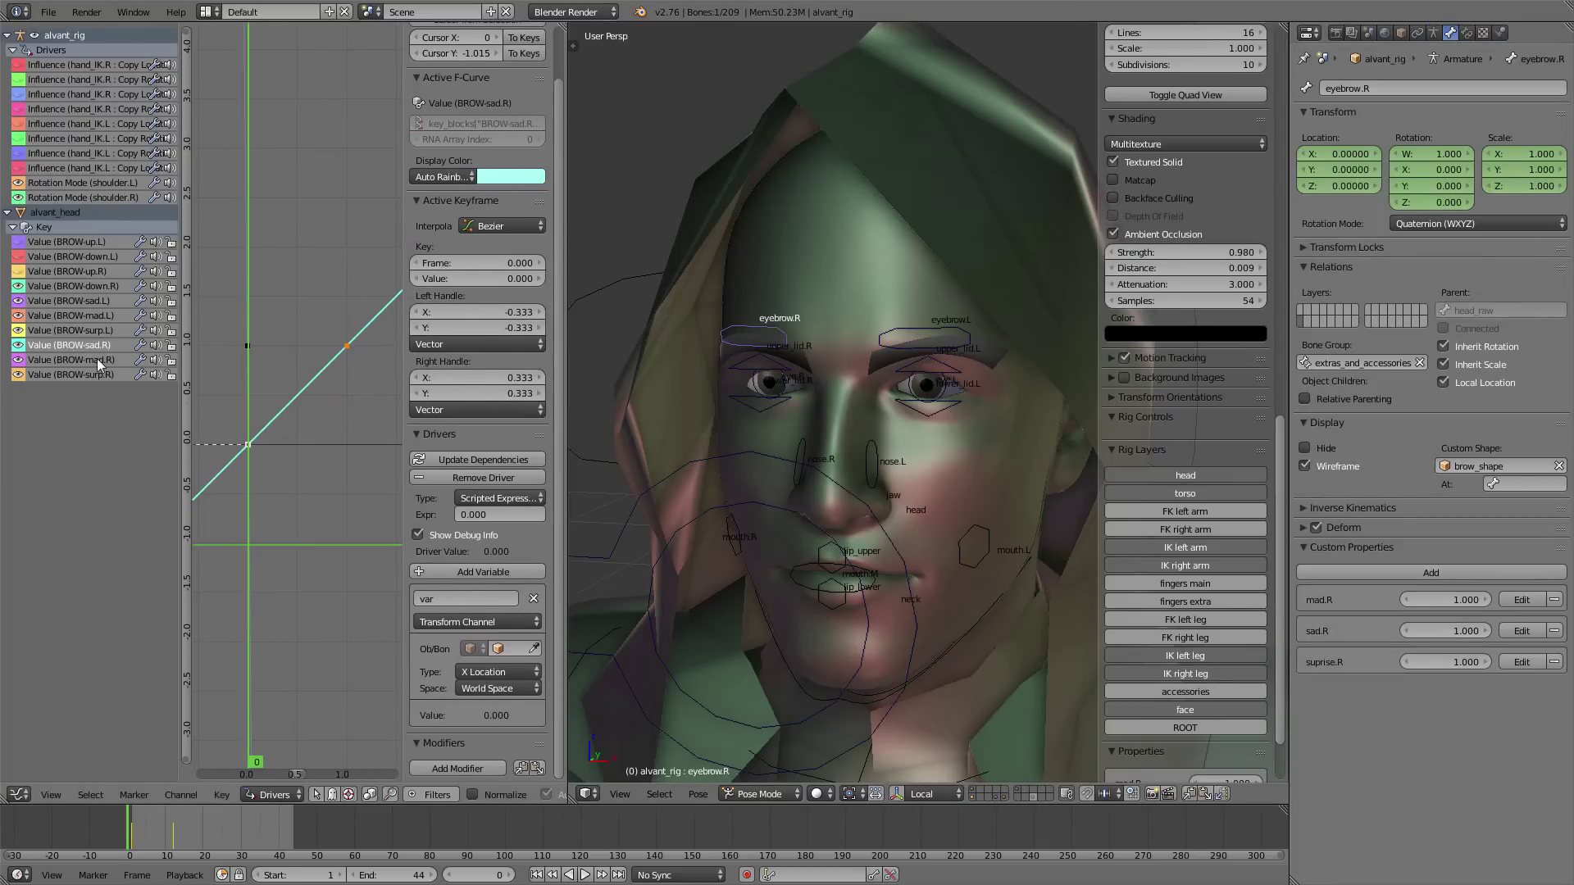
- Make the BROW-sad.R driver's variable a Single Property targeting alvant_rig, with the sad.R property's data path
left_click(487, 623)
left_click(485, 590)
left_click(513, 649)
type("rig")
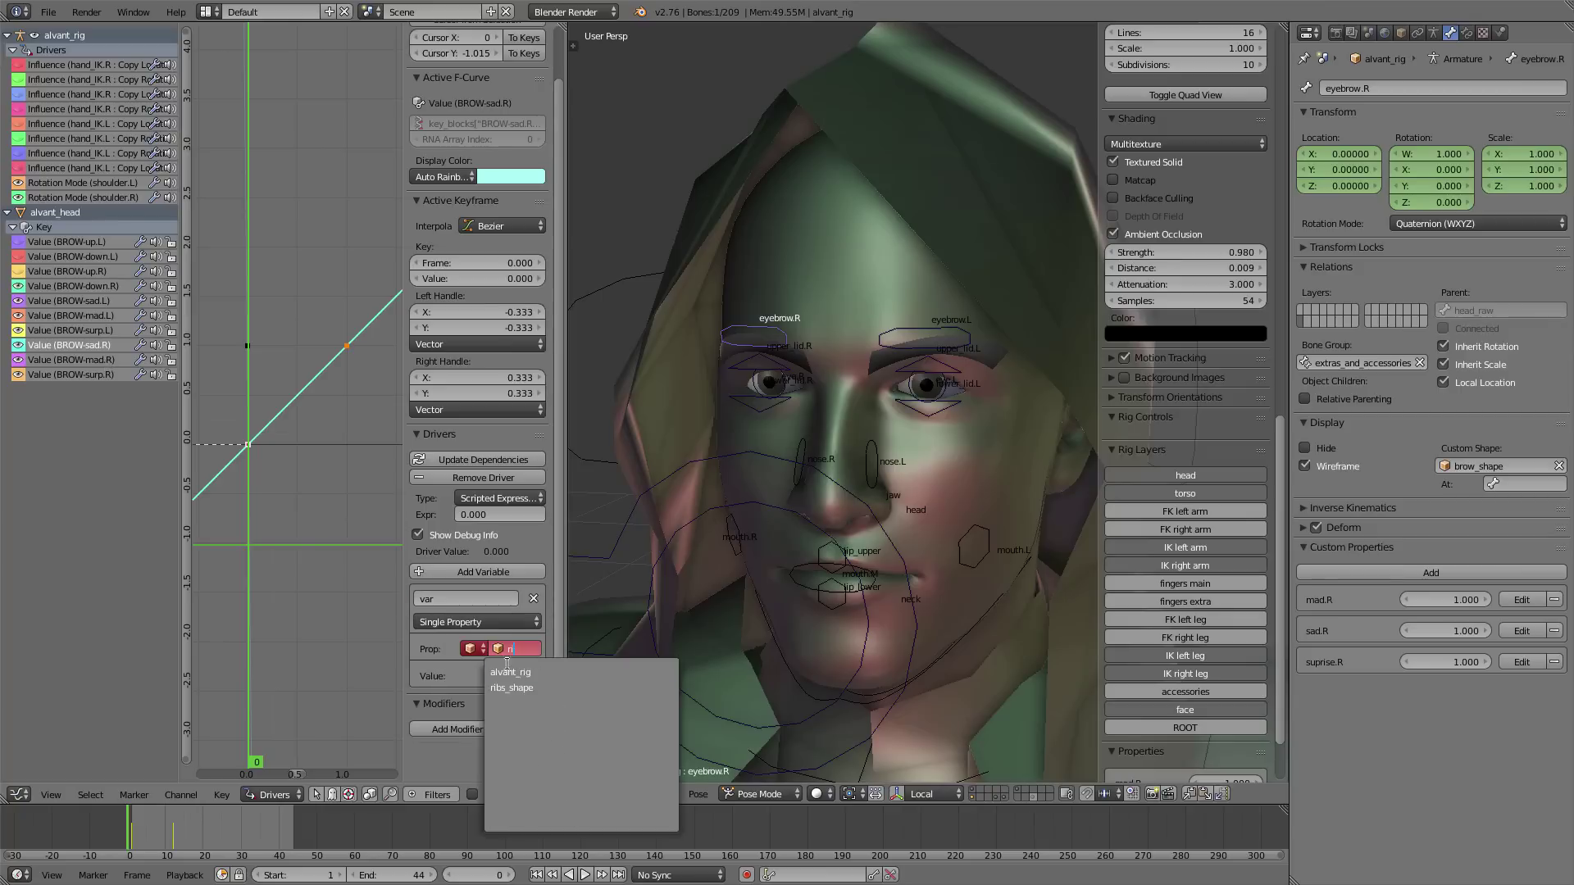
left_click(510, 672)
key("ctrl+v")
- Set the BROW-sad.R driver type to Averaged Value and lower the sad.R property to 0
left_click(477, 494)
left_click(478, 464)
left_click_drag(1464, 630, 1386, 629)
- Drive BROW-mad.R with an Averaged Value of alvant_rig's mad.R data path as a Single Property, and lower mad.R to 0
left_click(90, 361)
right_click(1430, 600)
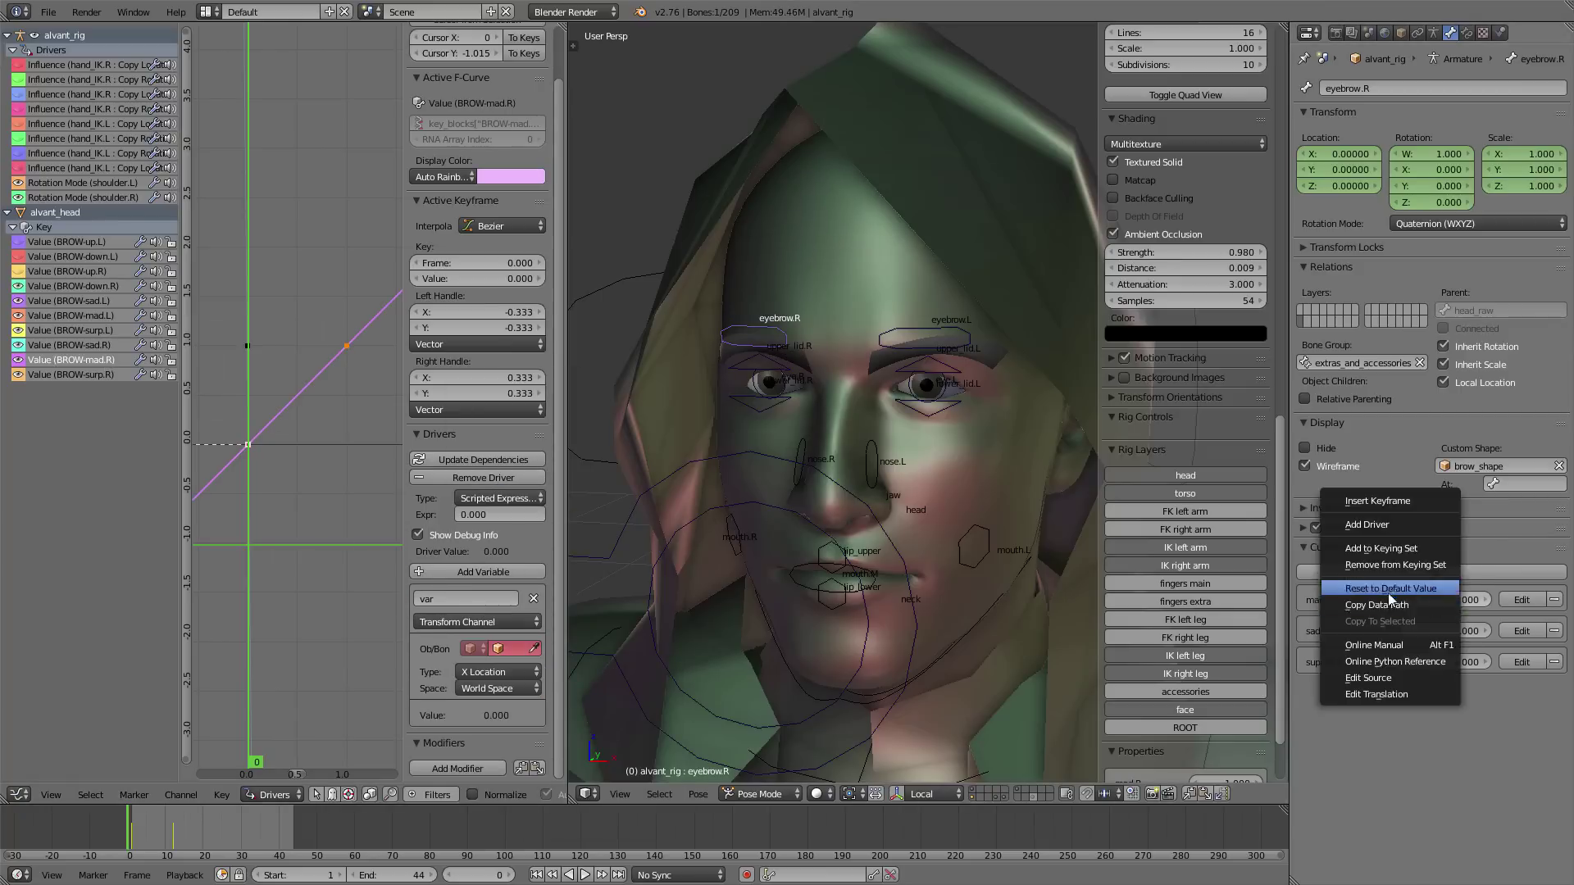
left_click(1388, 603)
left_click(505, 650)
type("r")
key("Escape")
key("ctrl+z")
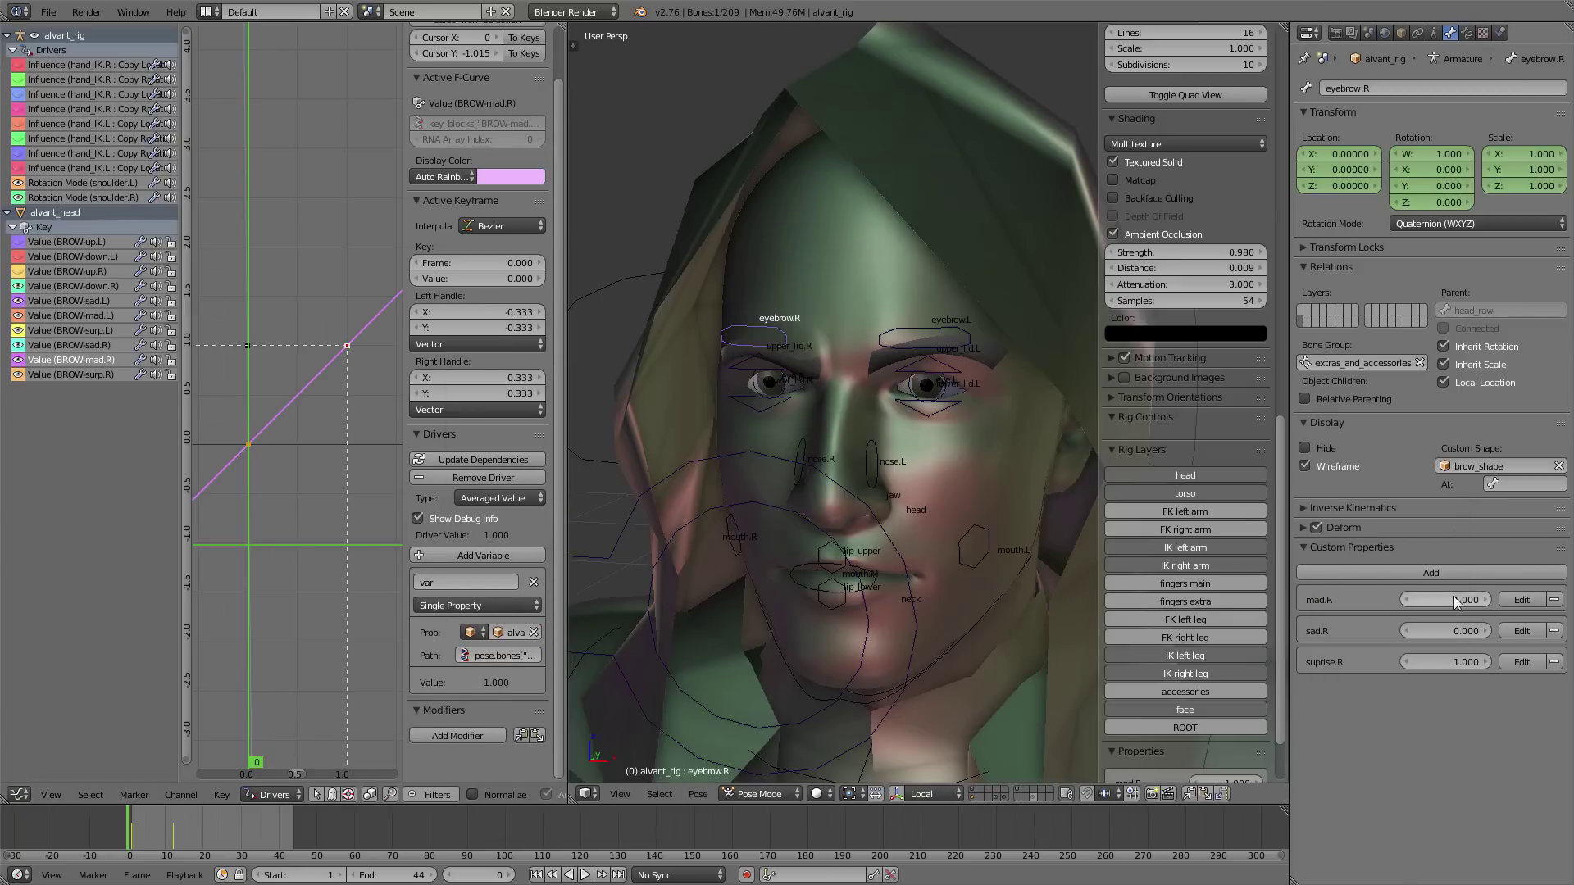
- Drive BROW-surp.R with an Averaged Value of alvant_rig's suprise.R data path as a Single Property, and lower suprise.R to 0
right_click(1463, 661)
left_click(1463, 661)
left_click(71, 374)
left_click(510, 649)
key("Escape")
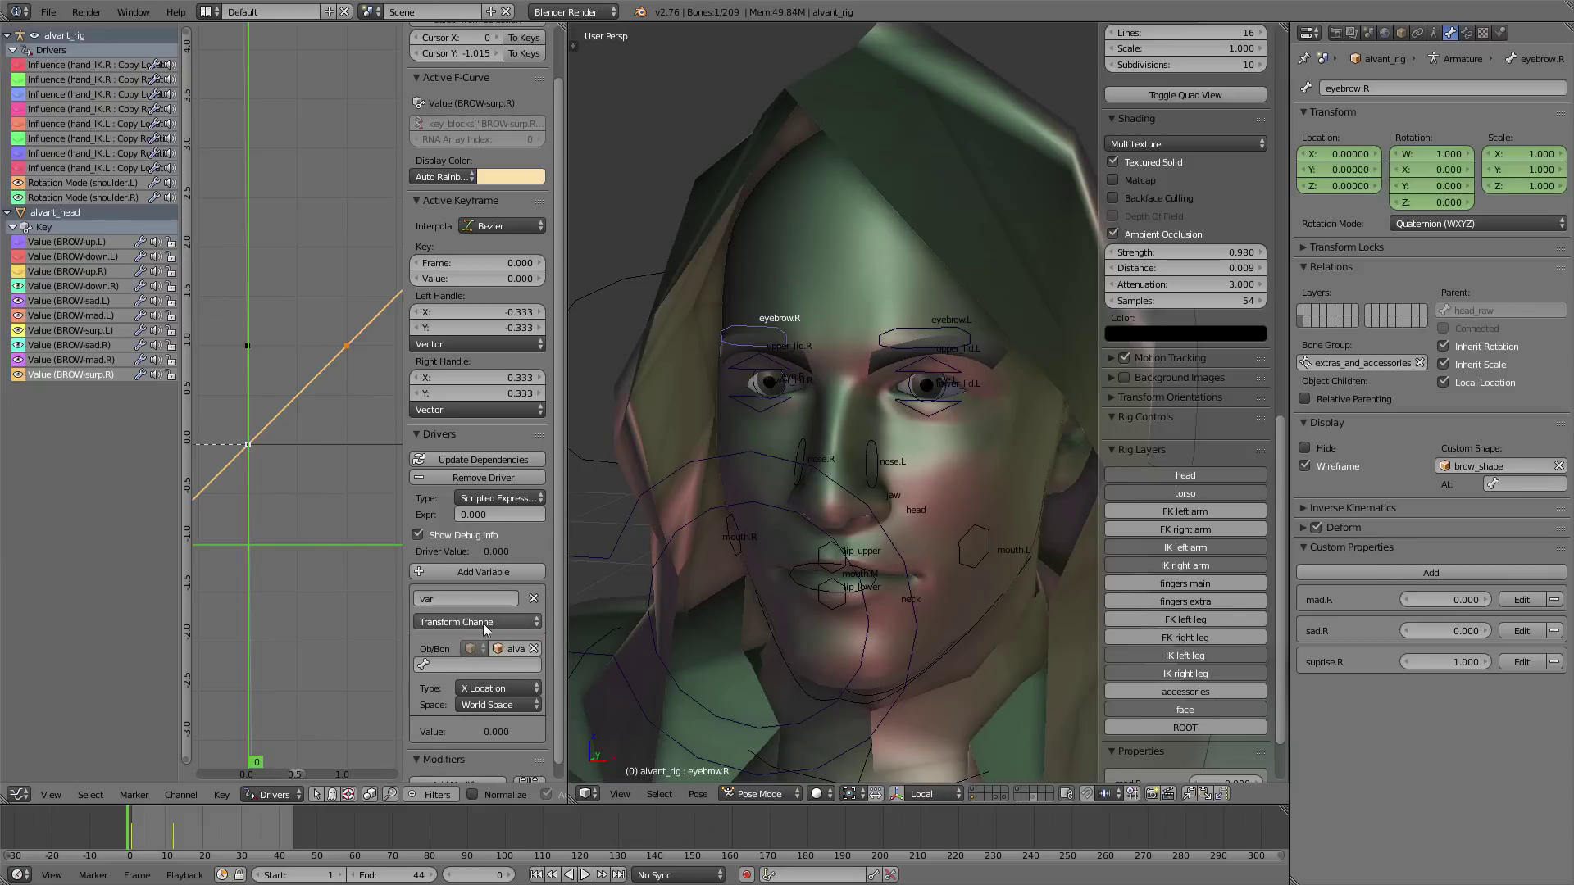
left_click(512, 498)
left_click(510, 465)
left_click_drag(1466, 663, 1385, 663)
- Test the left brow by moving eyebrow.L and setting mad.L to 0.44 and surprise.L to 0.28
right_click(913, 347)
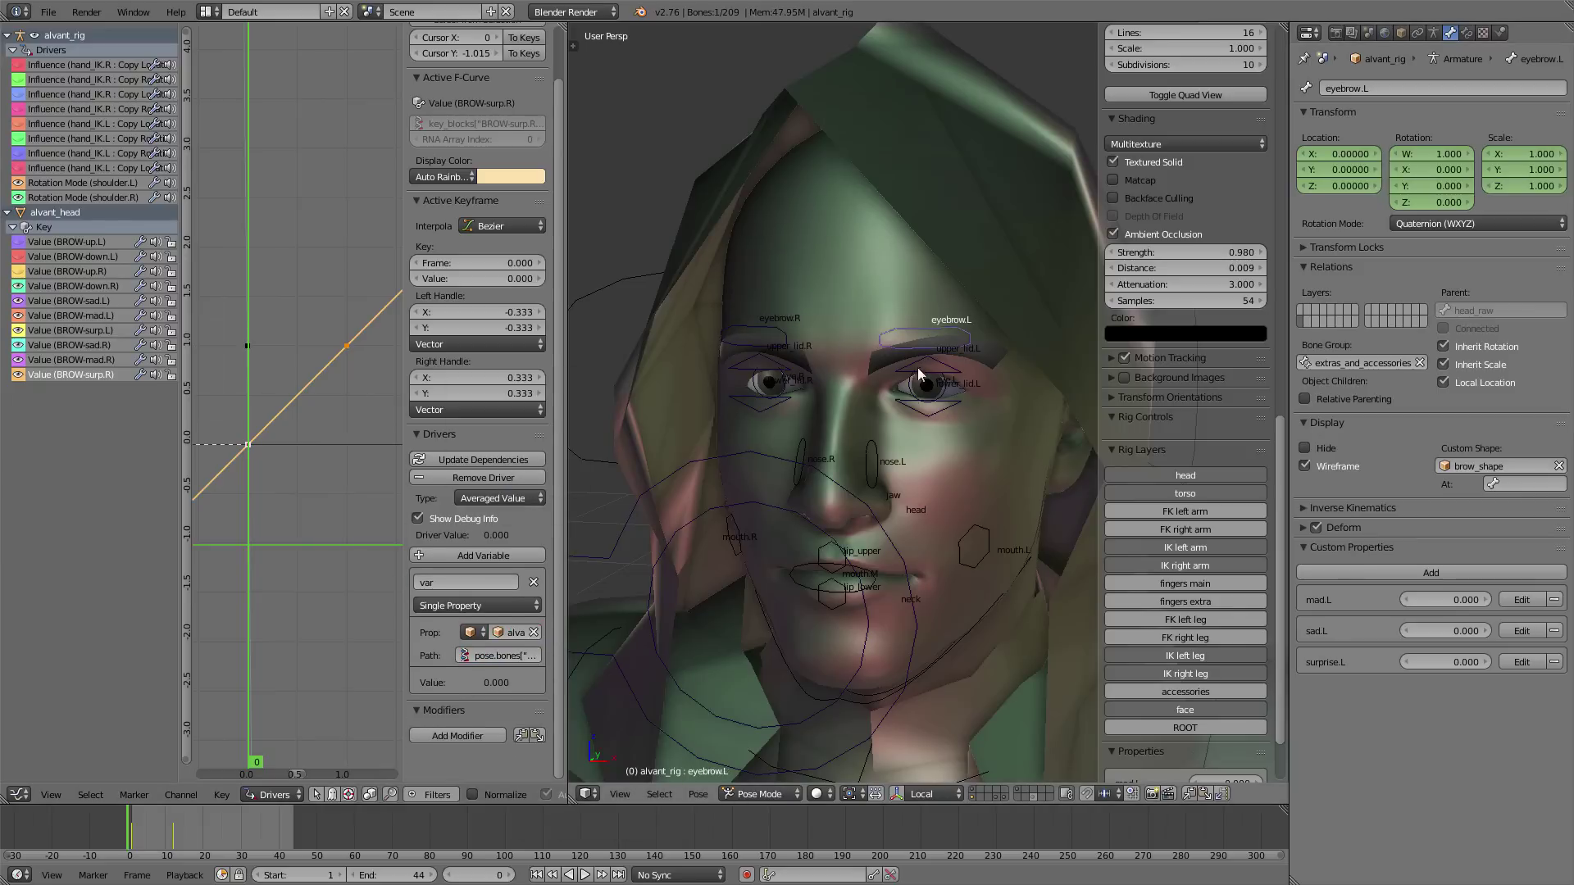
scroll(917, 365, "up", 1)
middle_click_drag(947, 362, 891, 348)
key("g")
left_click(907, 300)
left_click_drag(1438, 601, 1438, 601)
left_click_drag(1437, 632, 1387, 630)
key("g")
left_click(931, 530)
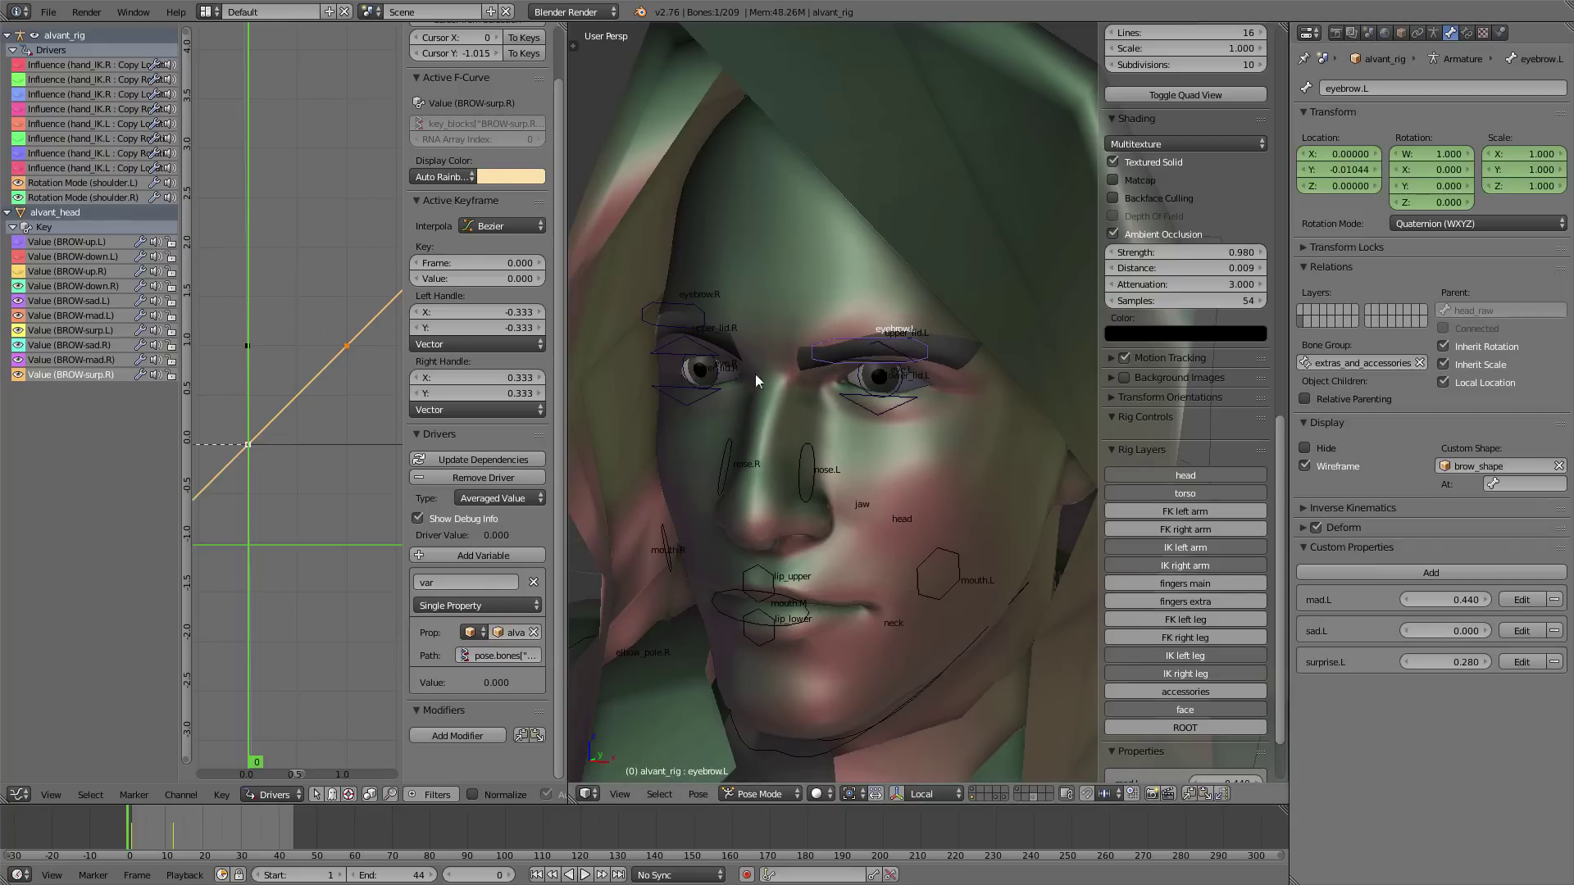
- Test the expression by moving the eyebrow.R bone and the eyelid bones on both sides
key("g")
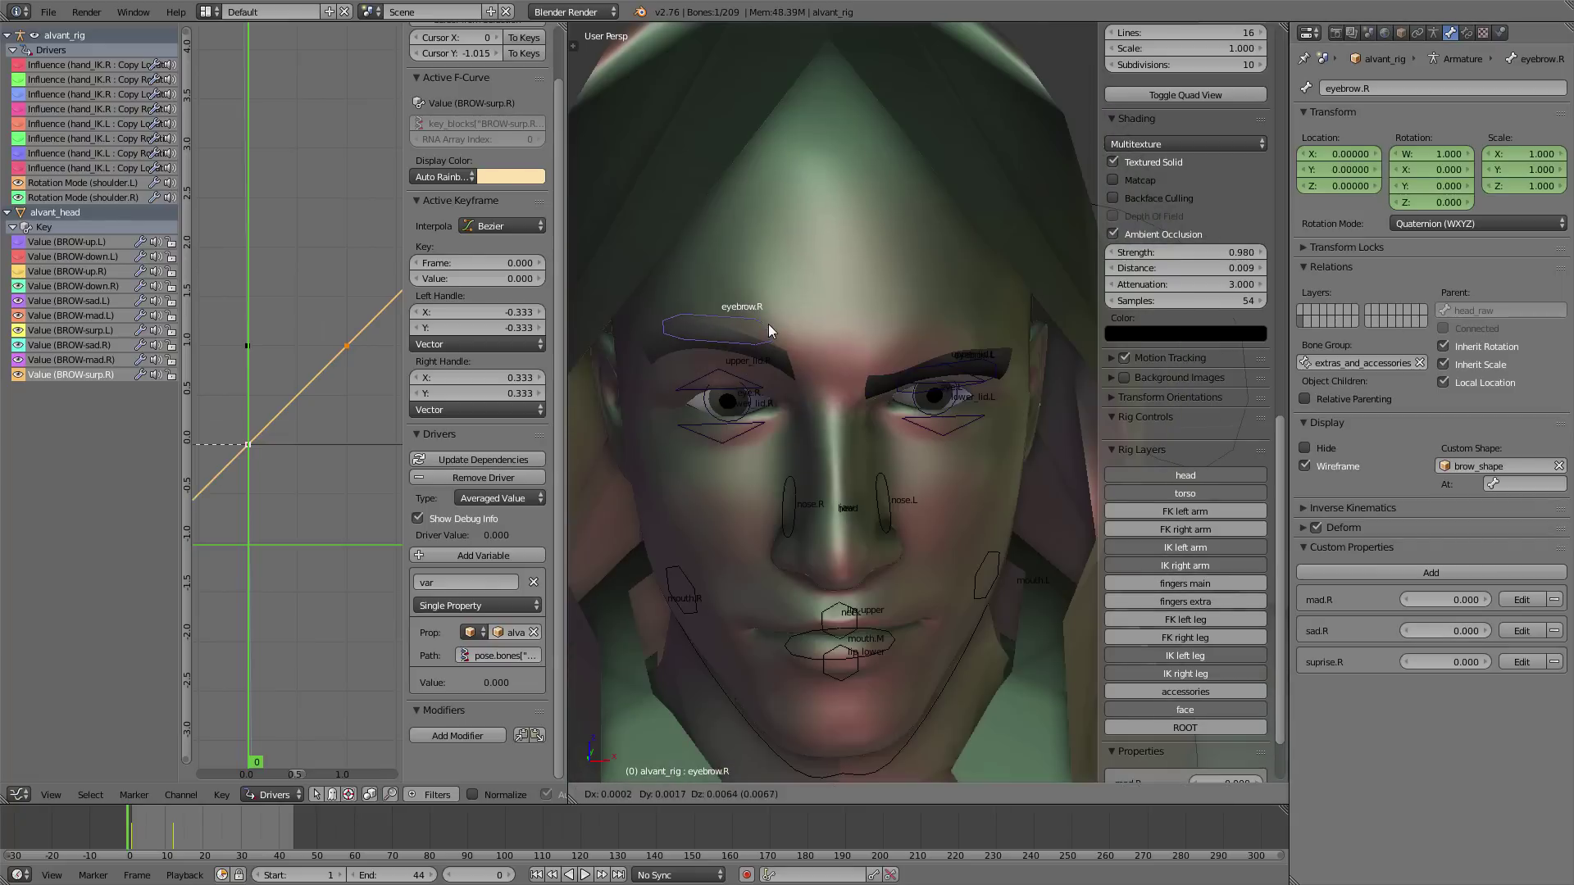
left_click(769, 323)
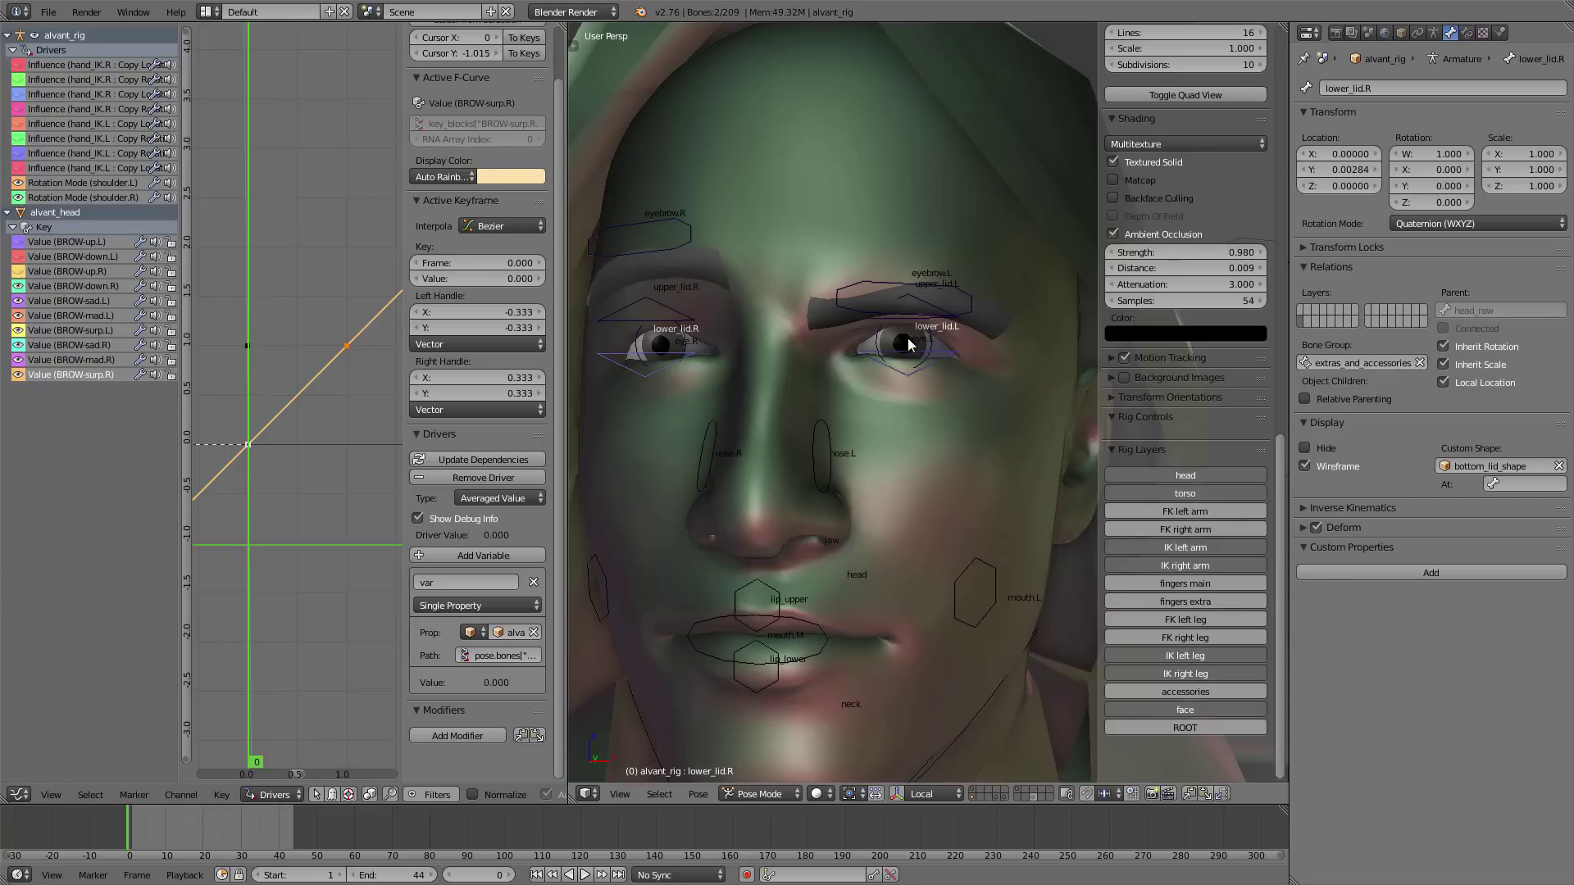
right_click(931, 310)
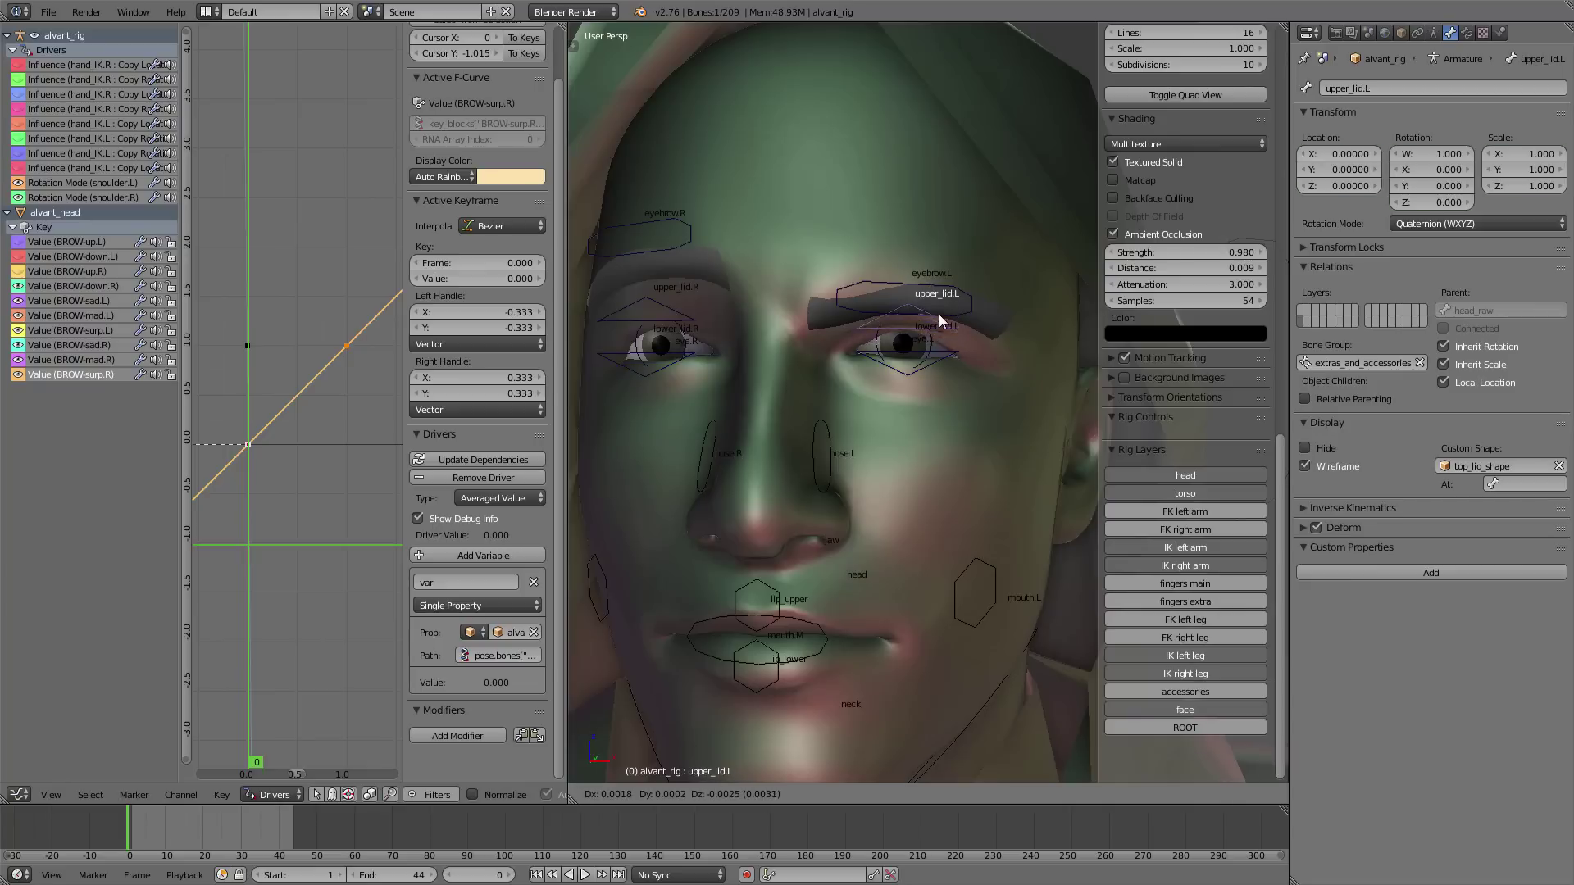
right_click(696, 329)
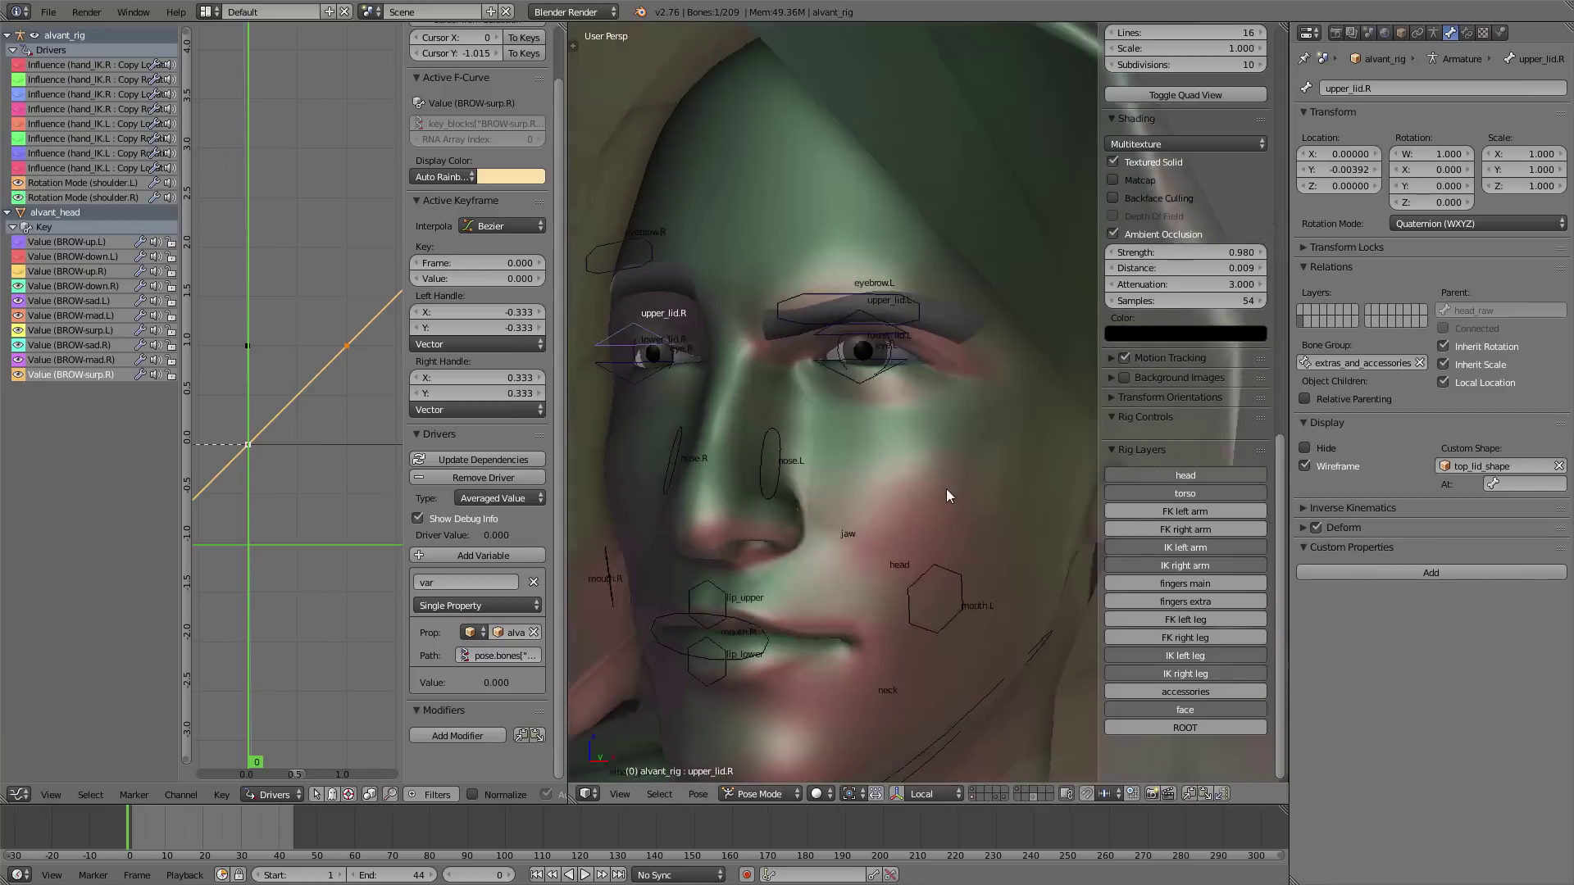
- Select all visible face bones and clear their locations to restore the rest pose
scroll(933, 479, "down", 4)
middle_click_drag(946, 489, 905, 485)
key("a")
key("a")
scroll(933, 480, "up", 2)
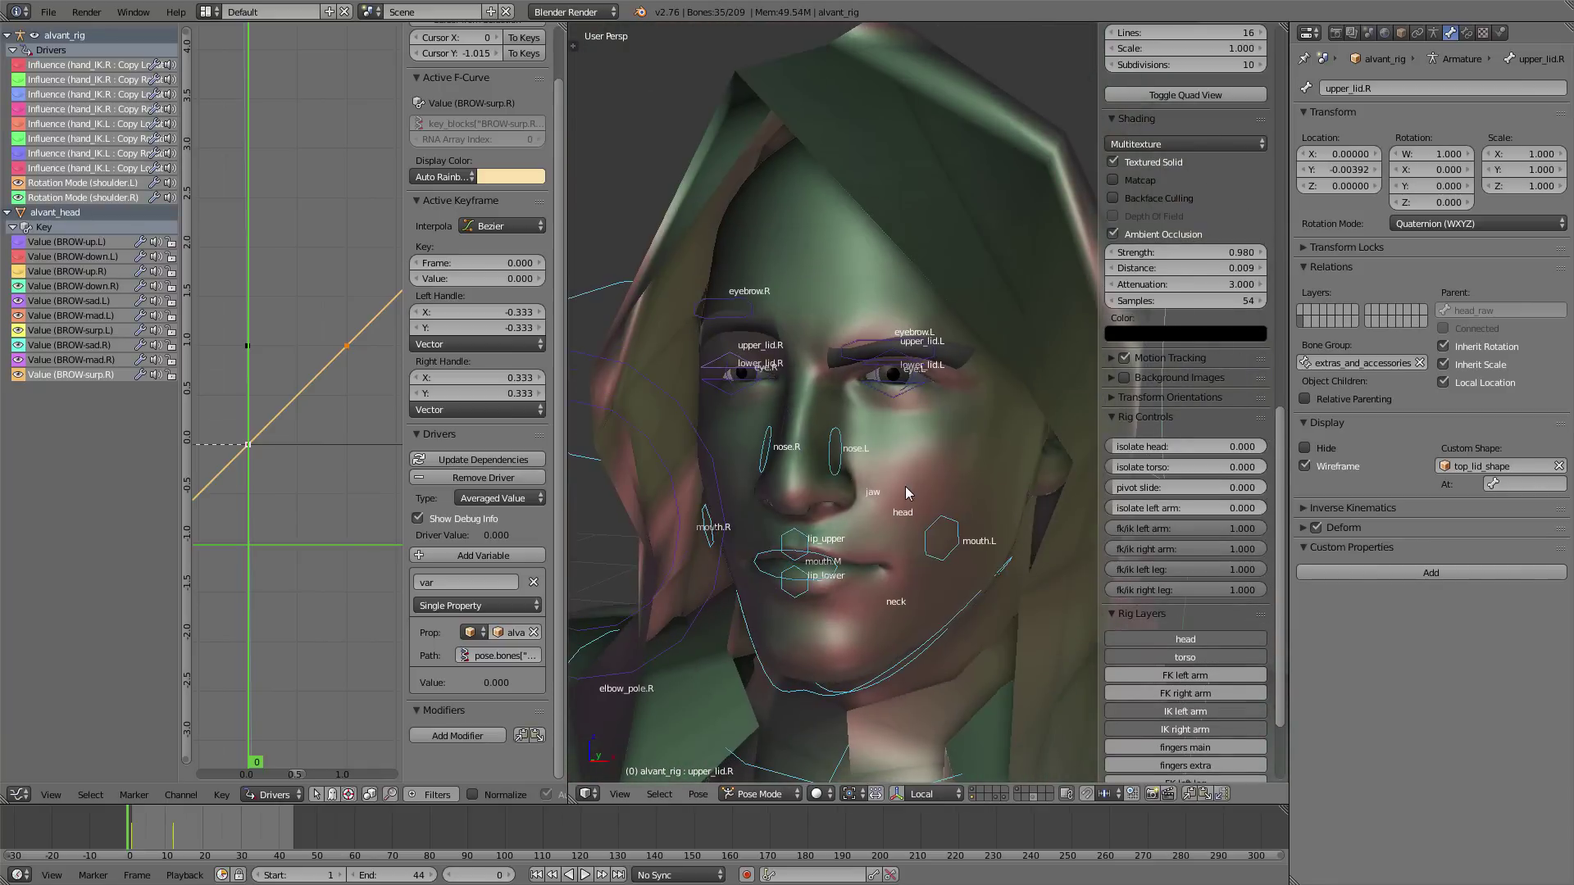
scroll(889, 434, "up", 3)
scroll(880, 405, "down", 1)
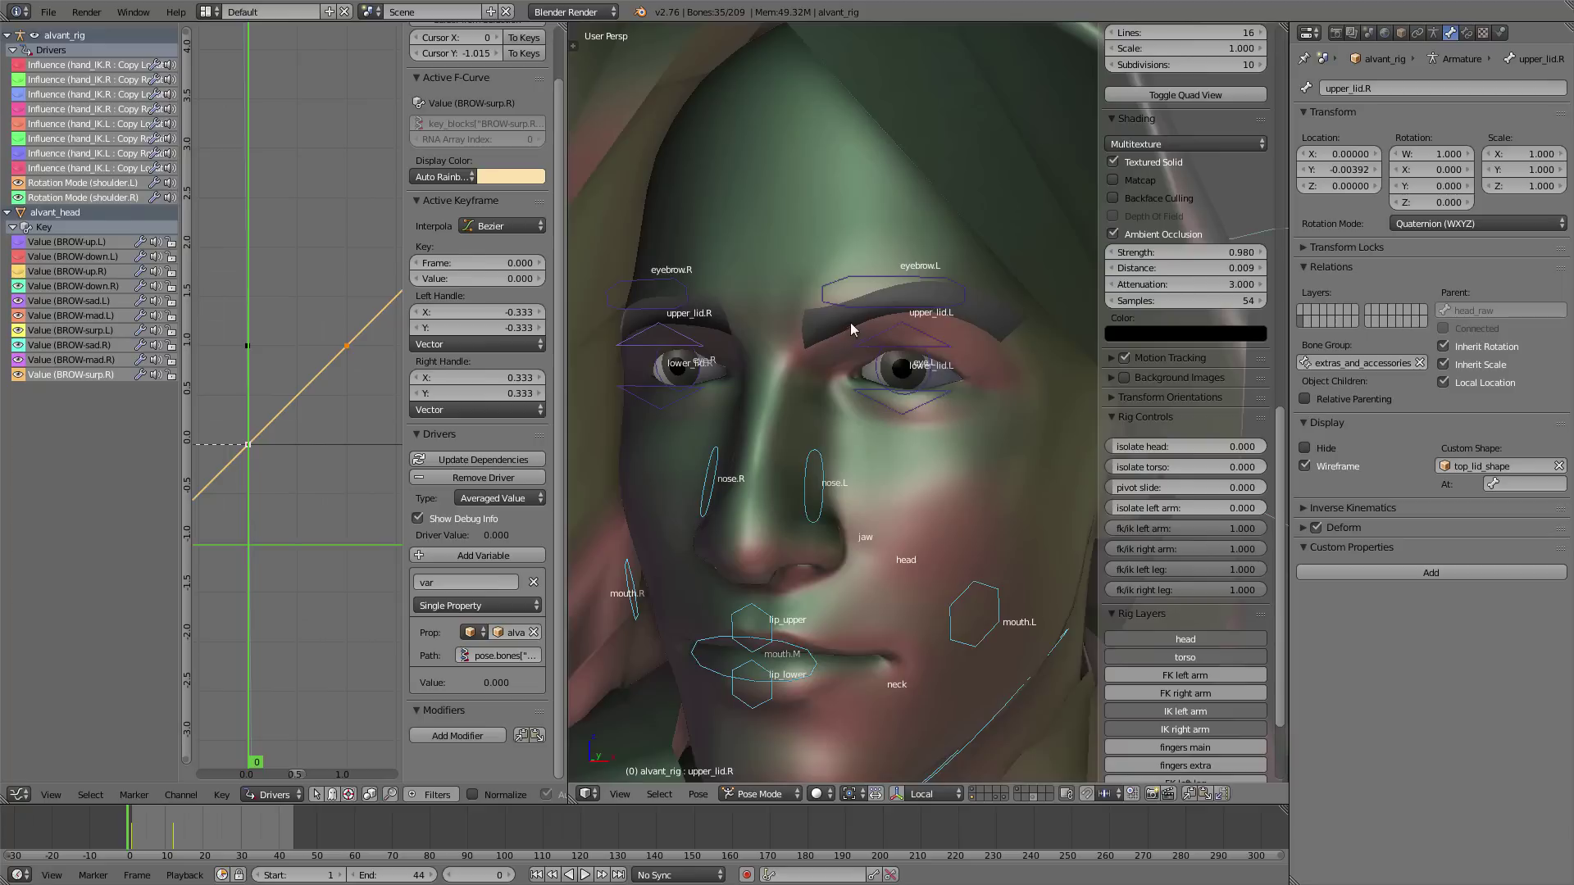
- Reset eyebrow.L's mad.L and surprise.L properties to 0 and select eyebrow.R to check its properties
right_click(853, 301)
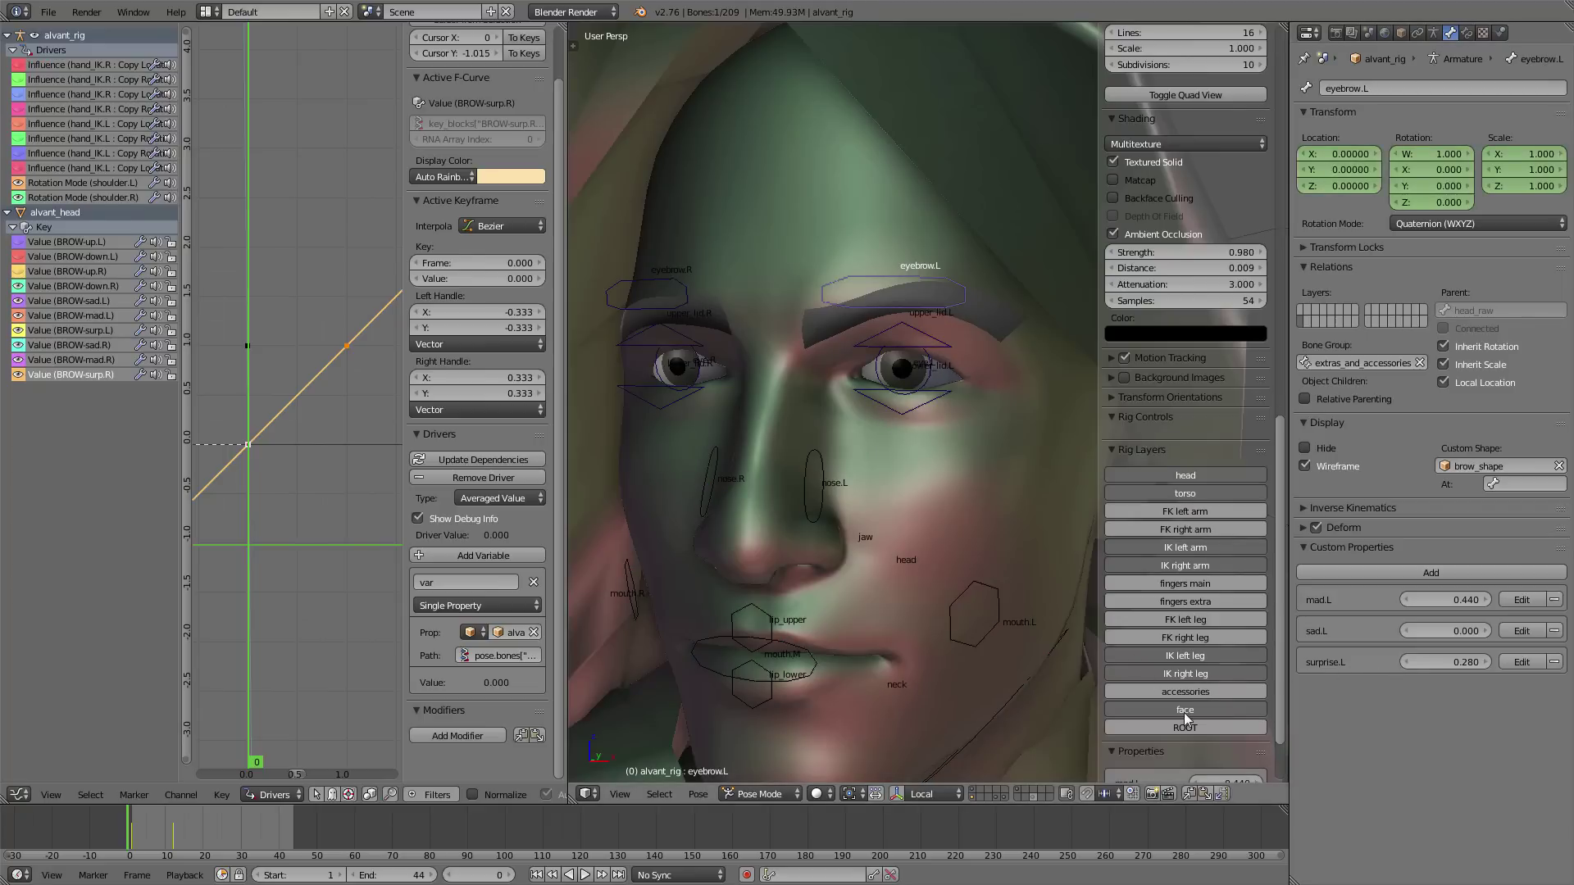
scroll(1184, 711, "down", 3)
key("BackSpace")
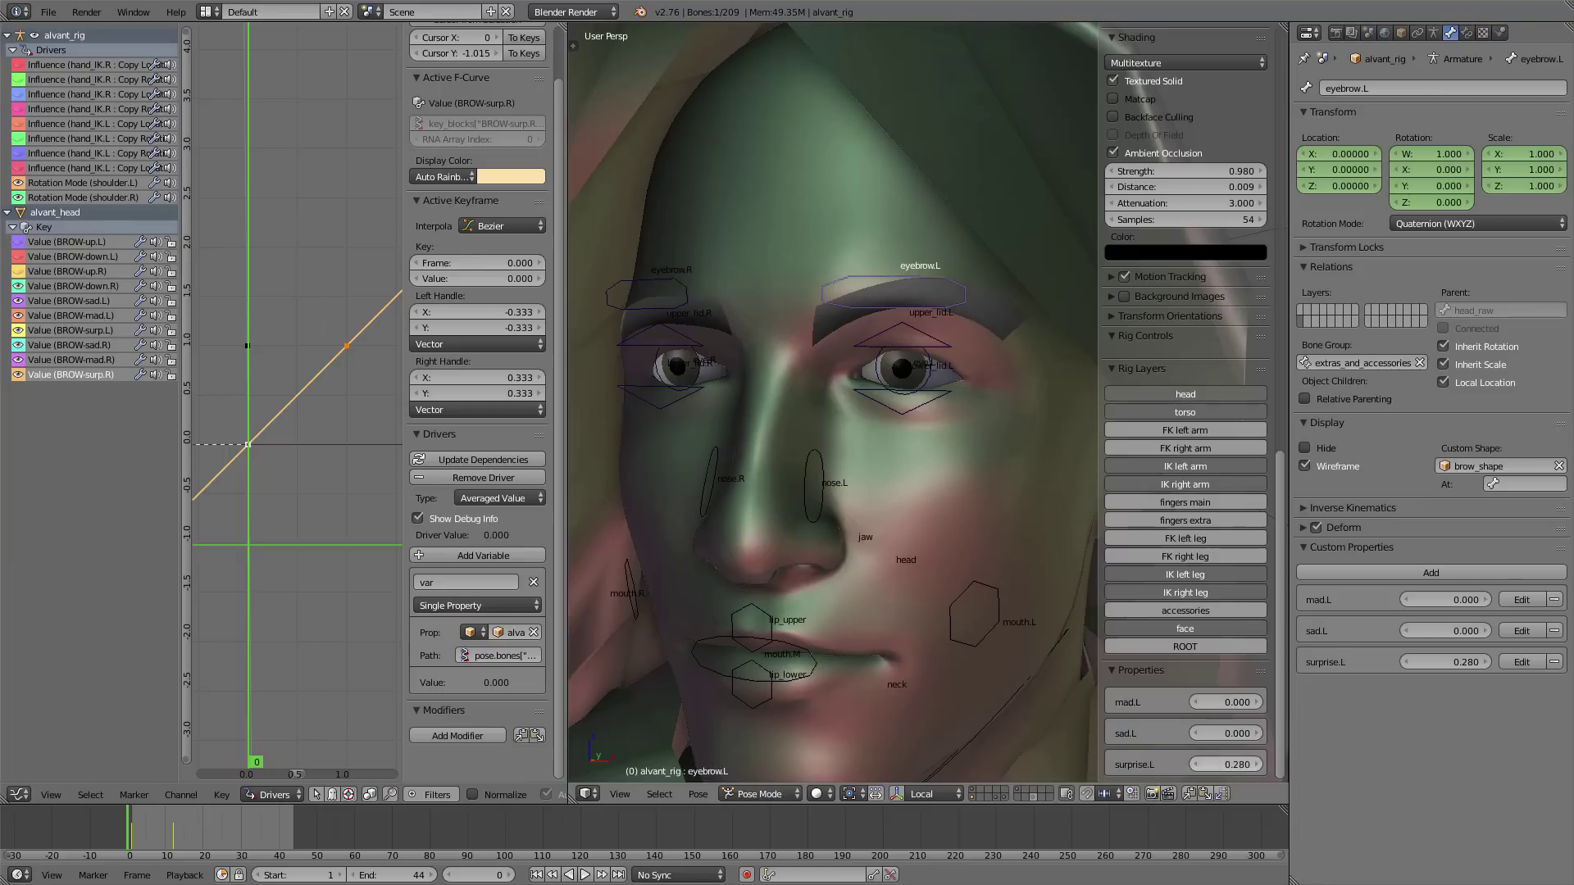
key("BackSpace")
right_click(678, 306)
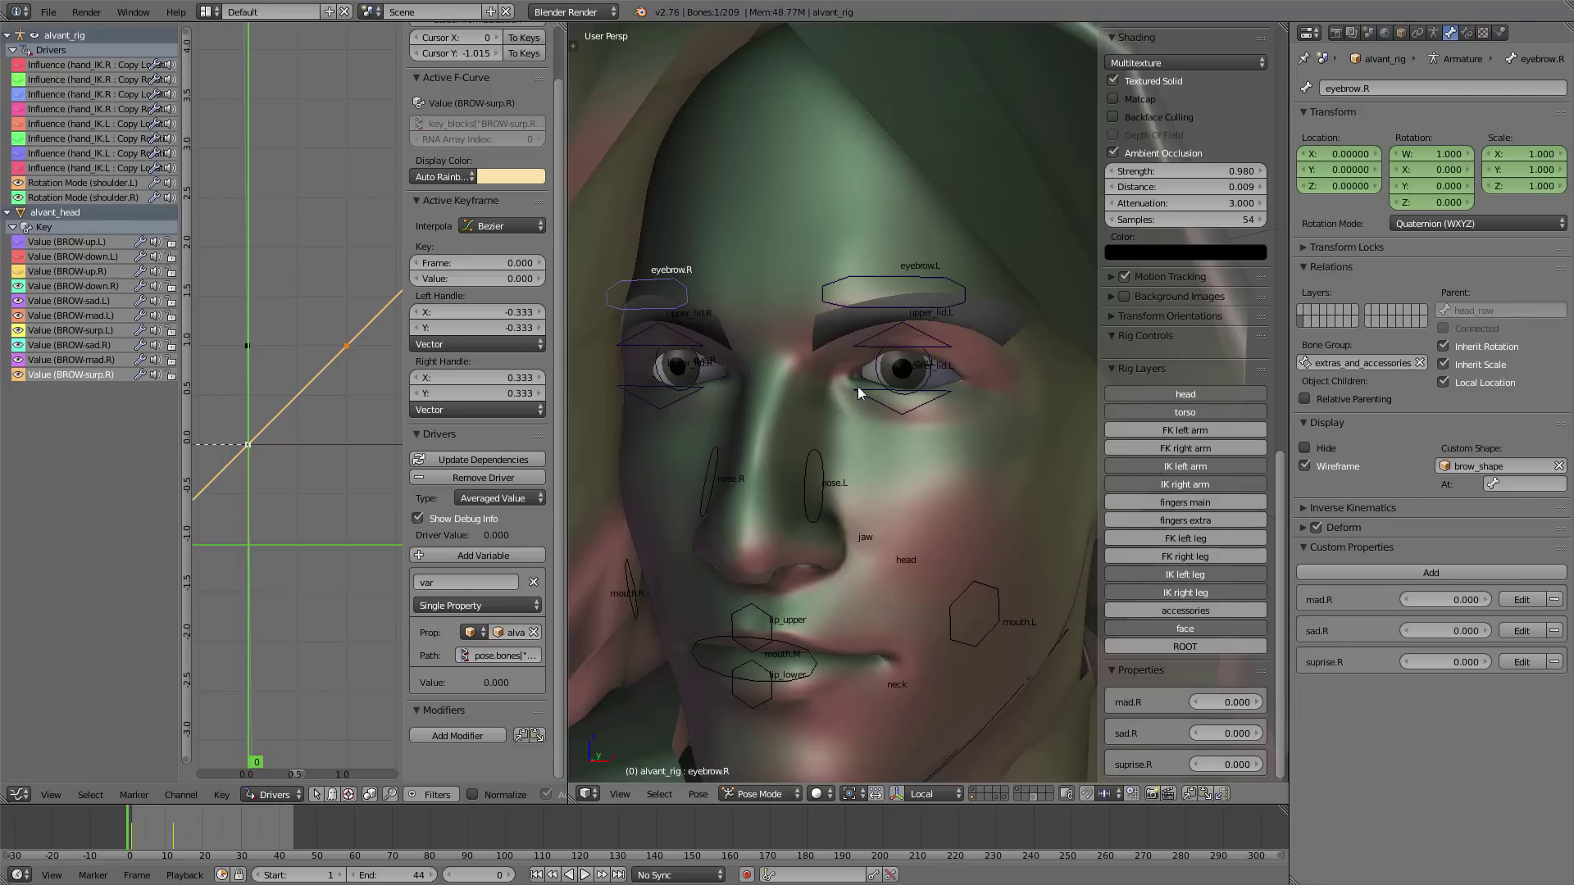
- Select the head mesh and show its shape keys
scroll(859, 395, "down", 3)
scroll(863, 412, "up", 2)
scroll(824, 472, "up", 4)
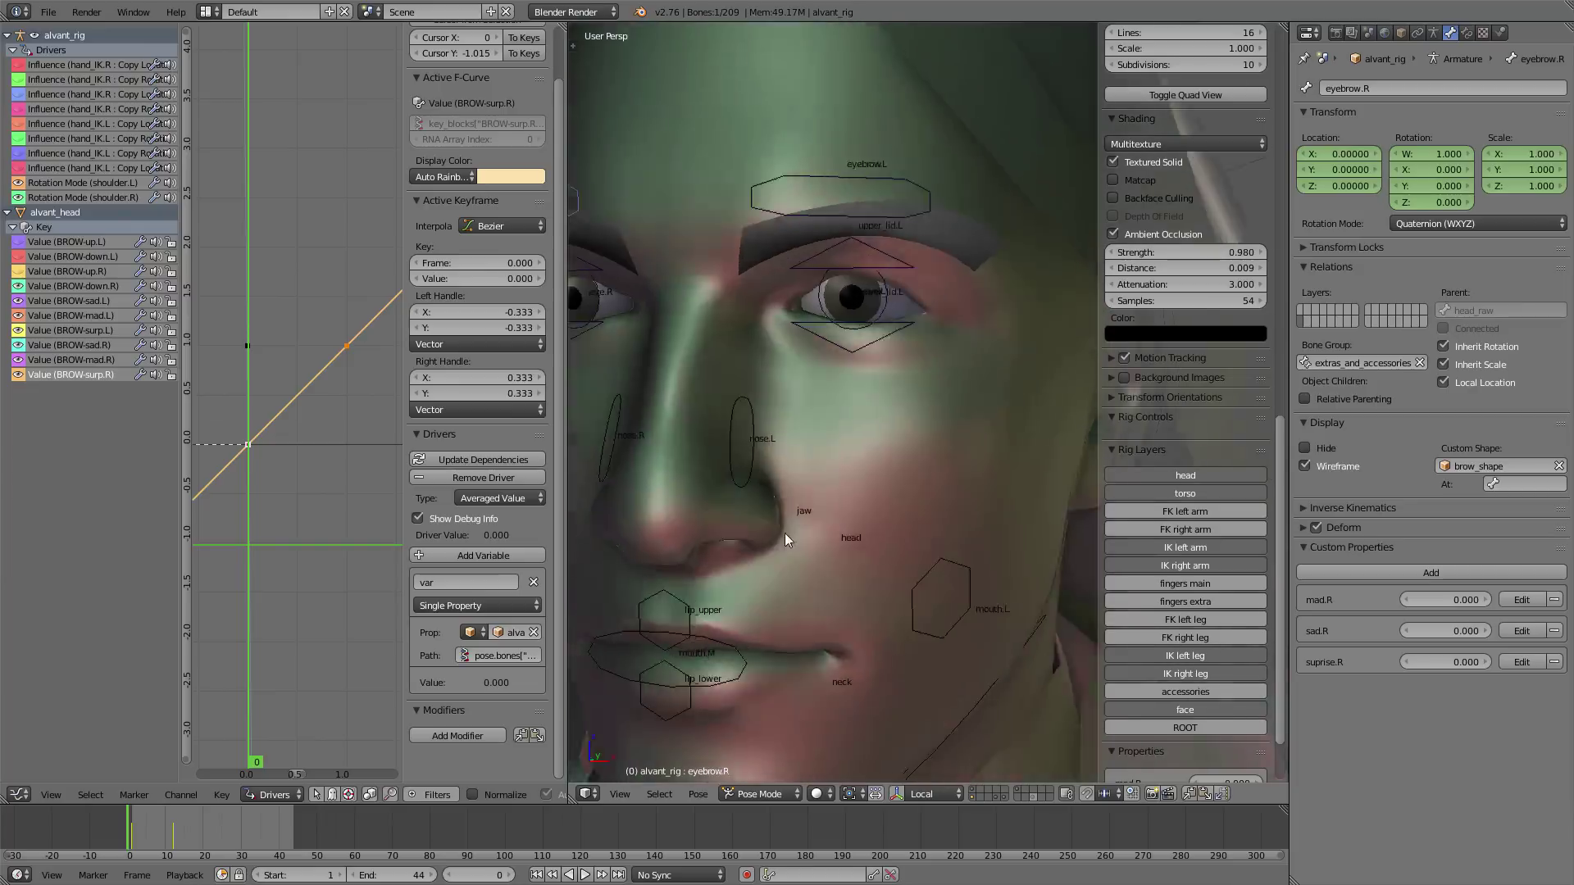
scroll(785, 537, "down", 4)
middle_click_drag(722, 588, 818, 521, "shift")
scroll(819, 518, "up", 1)
right_click(882, 446)
left_click(1450, 33)
scroll(1428, 573, "down", 4)
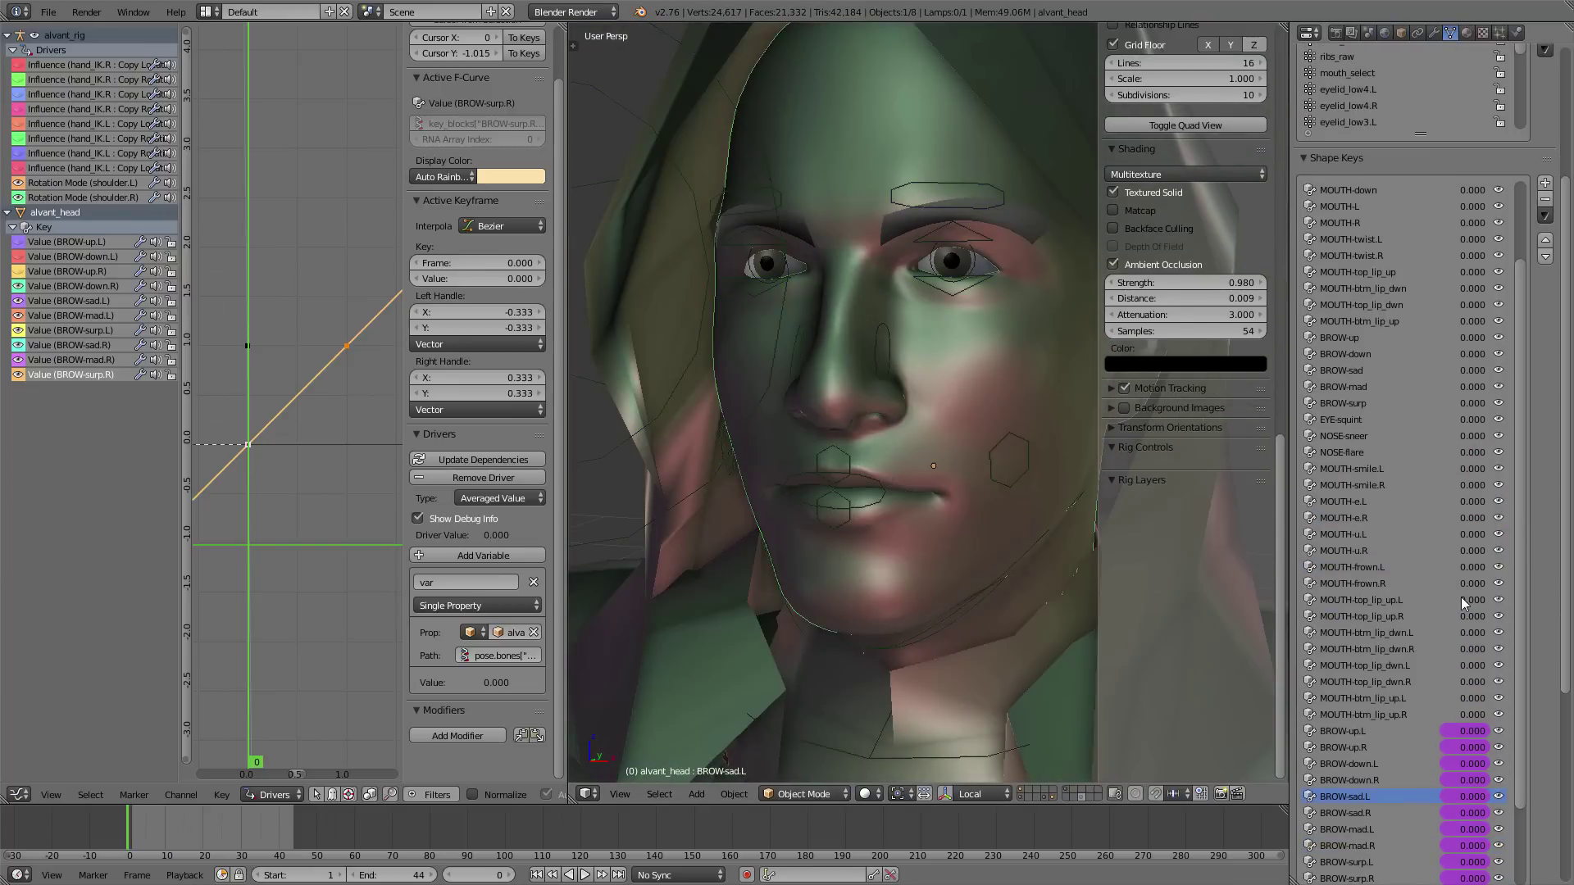
- Preview the MOUTH-up shape key, then add drivers to MOUTH-up and MOUTH-down
scroll(1464, 603, "down", 3)
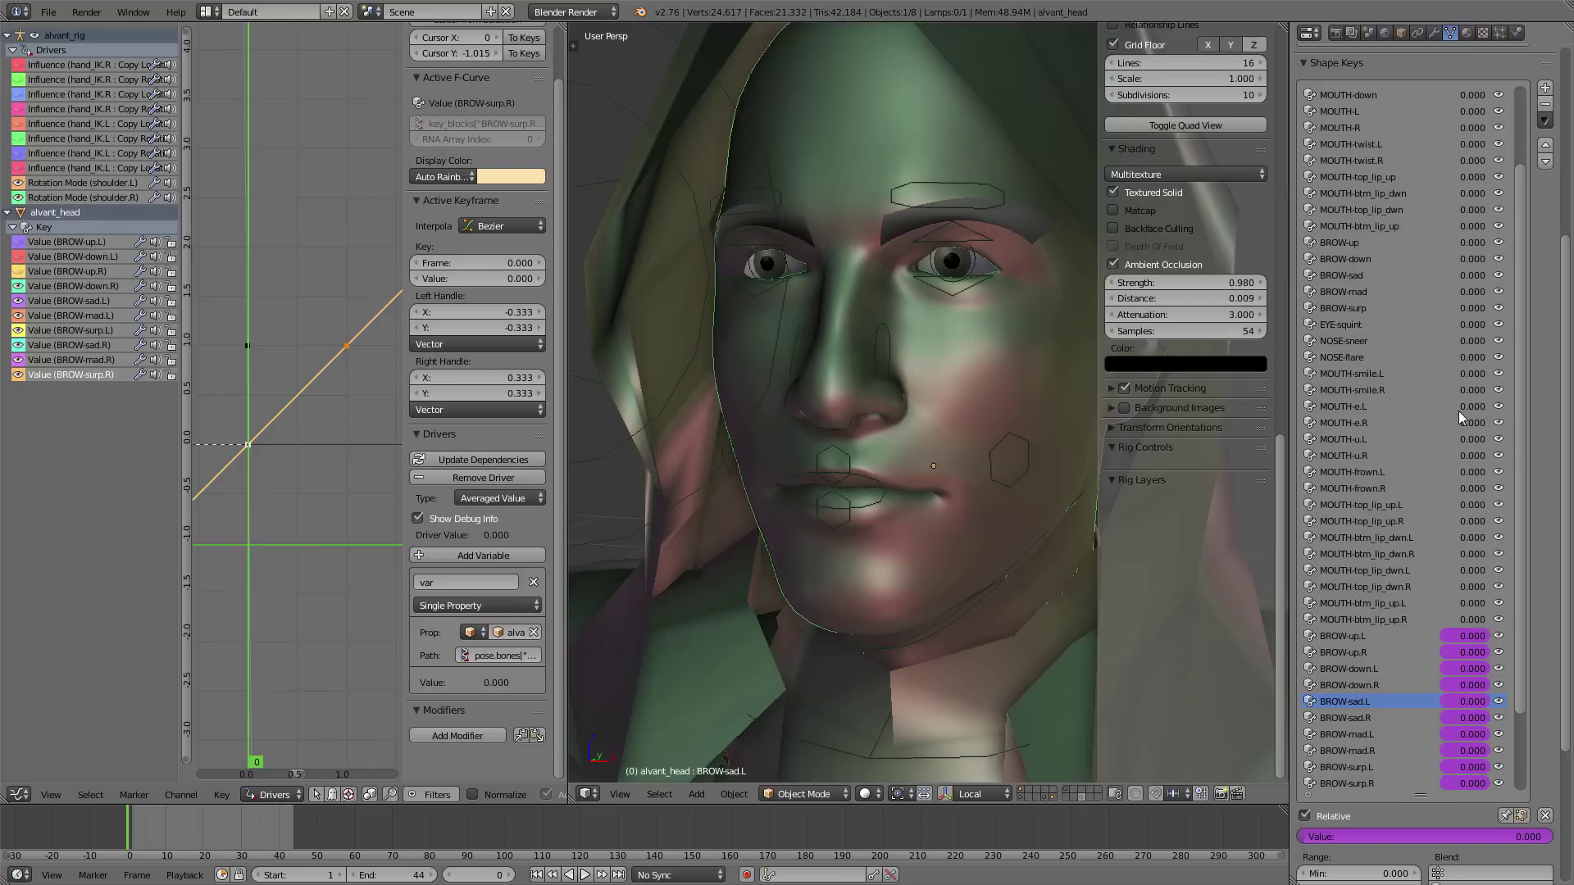
scroll(1458, 410, "up", 6)
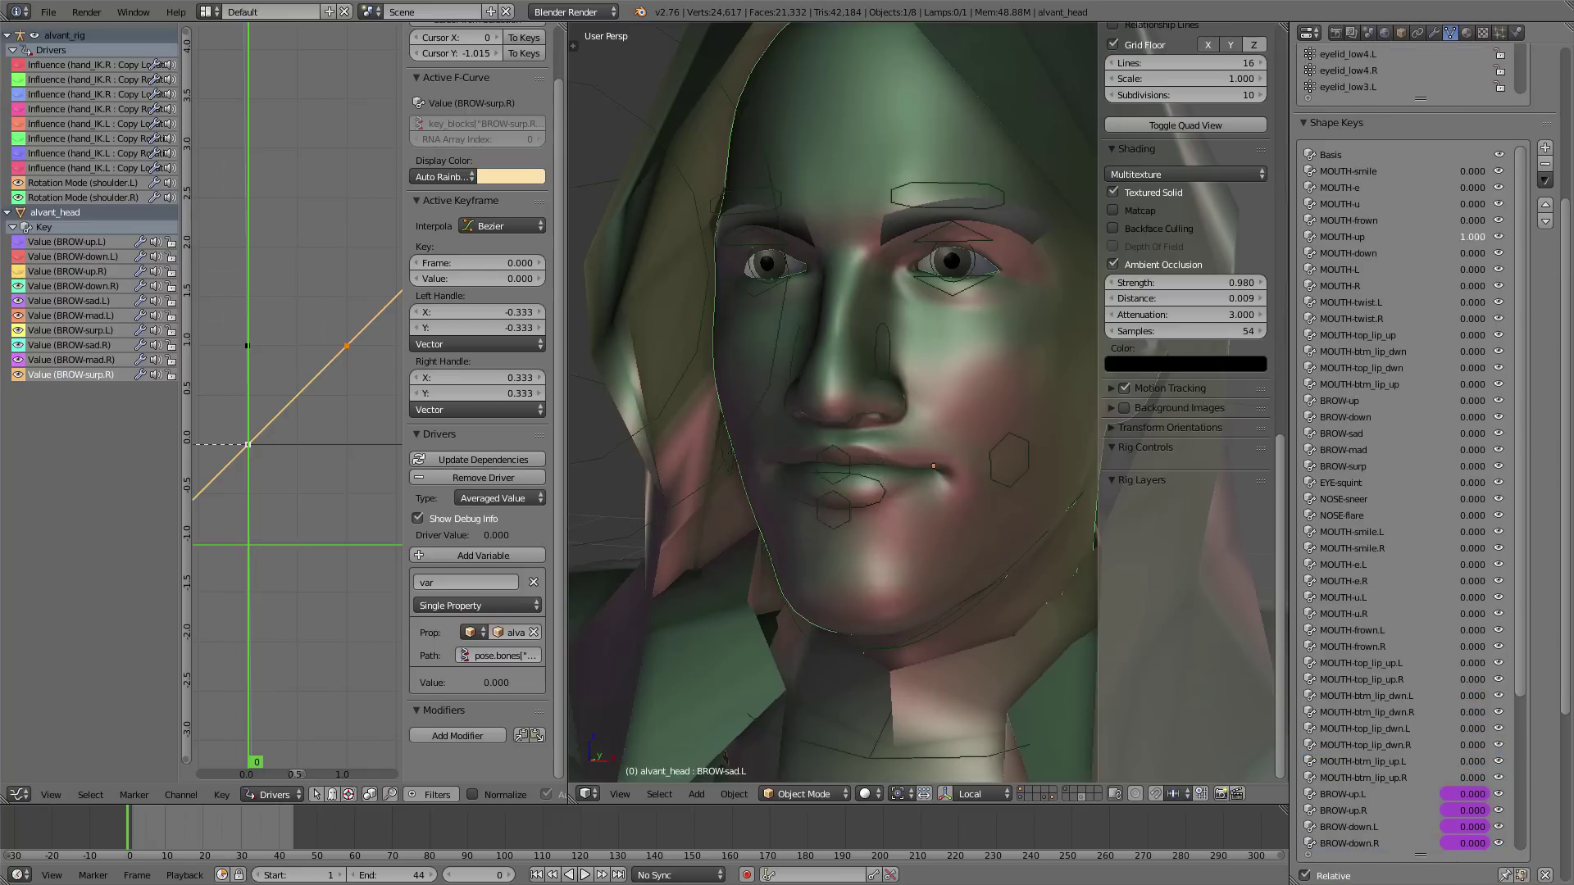
right_click(1468, 236)
left_click(1469, 237)
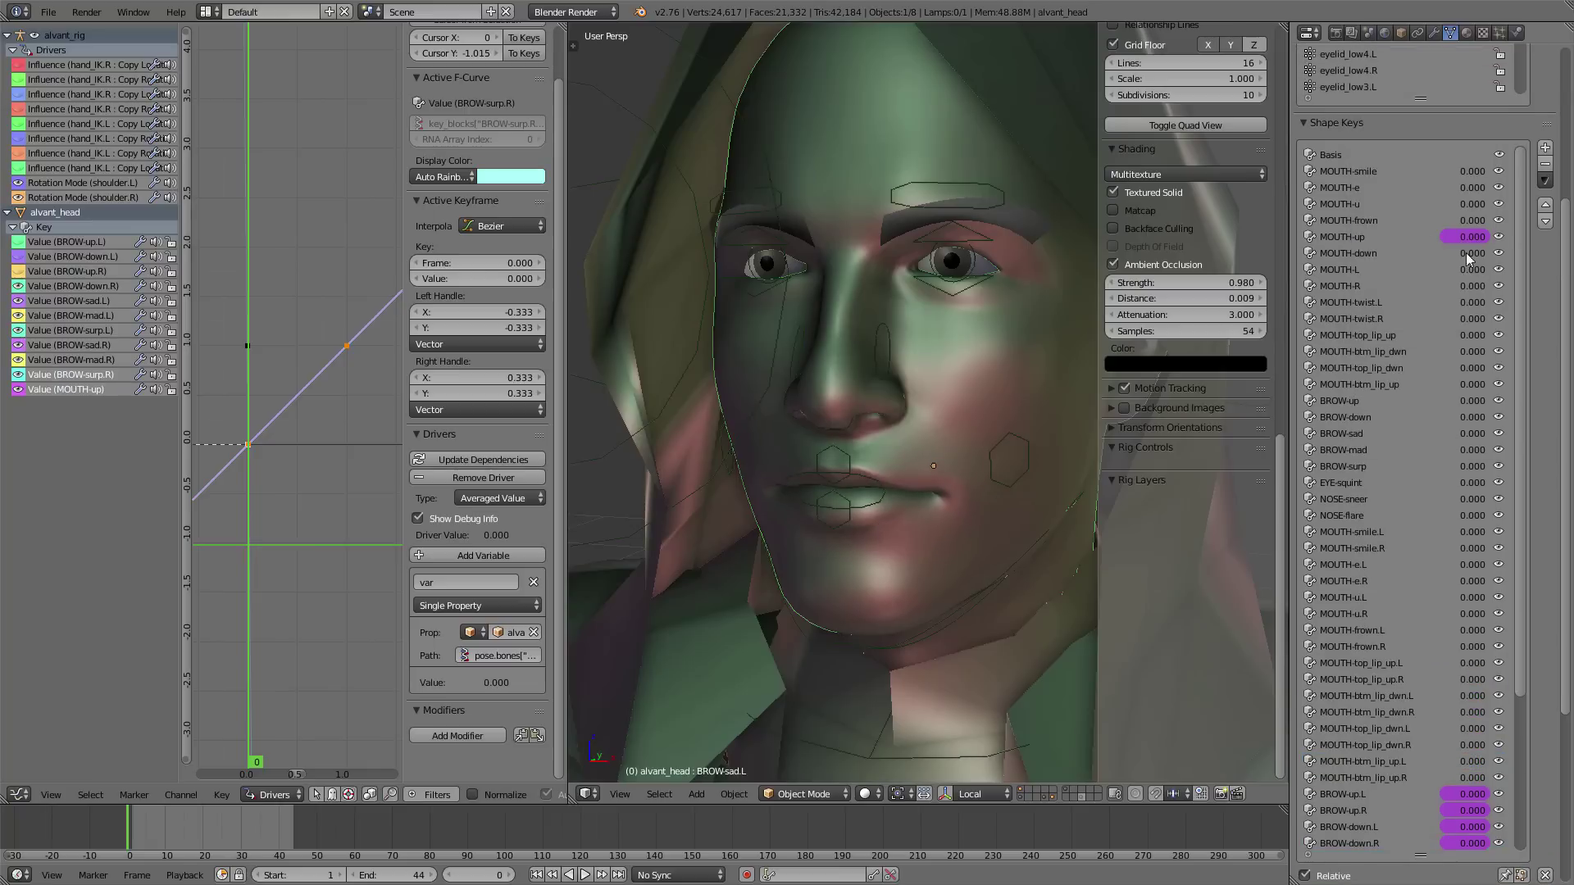
right_click(1466, 254)
left_click(1467, 255)
- Target the MOUTH-up driver's variable at alvant_rig, using Y Location in Local Space
right_click(850, 489)
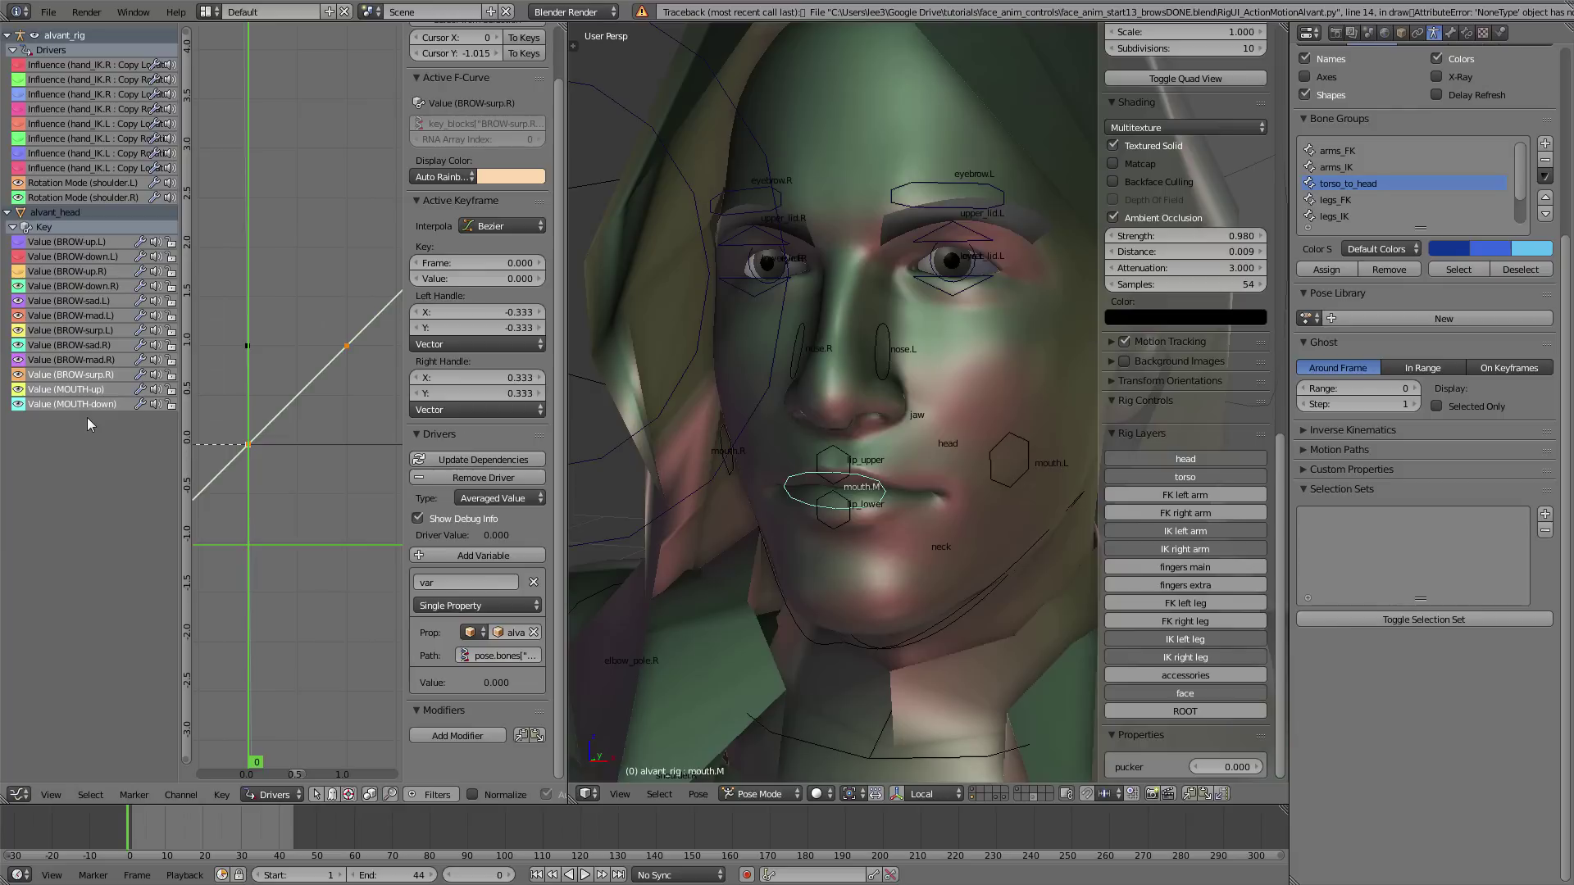
left_click(77, 389)
left_click(477, 621)
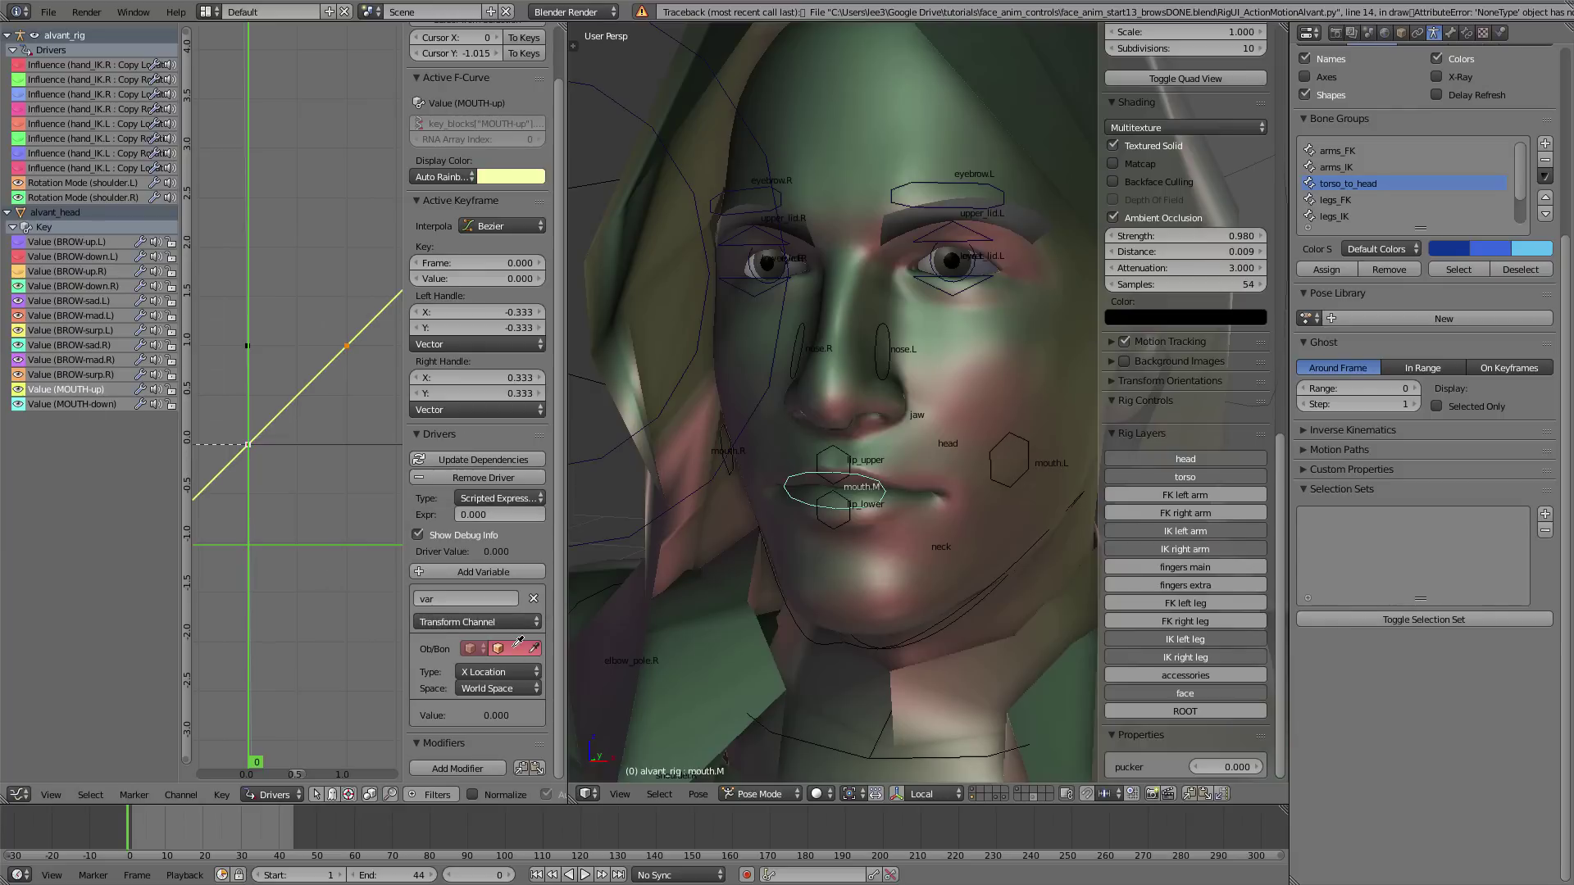
left_click(513, 648)
left_click(507, 672)
left_click(484, 706)
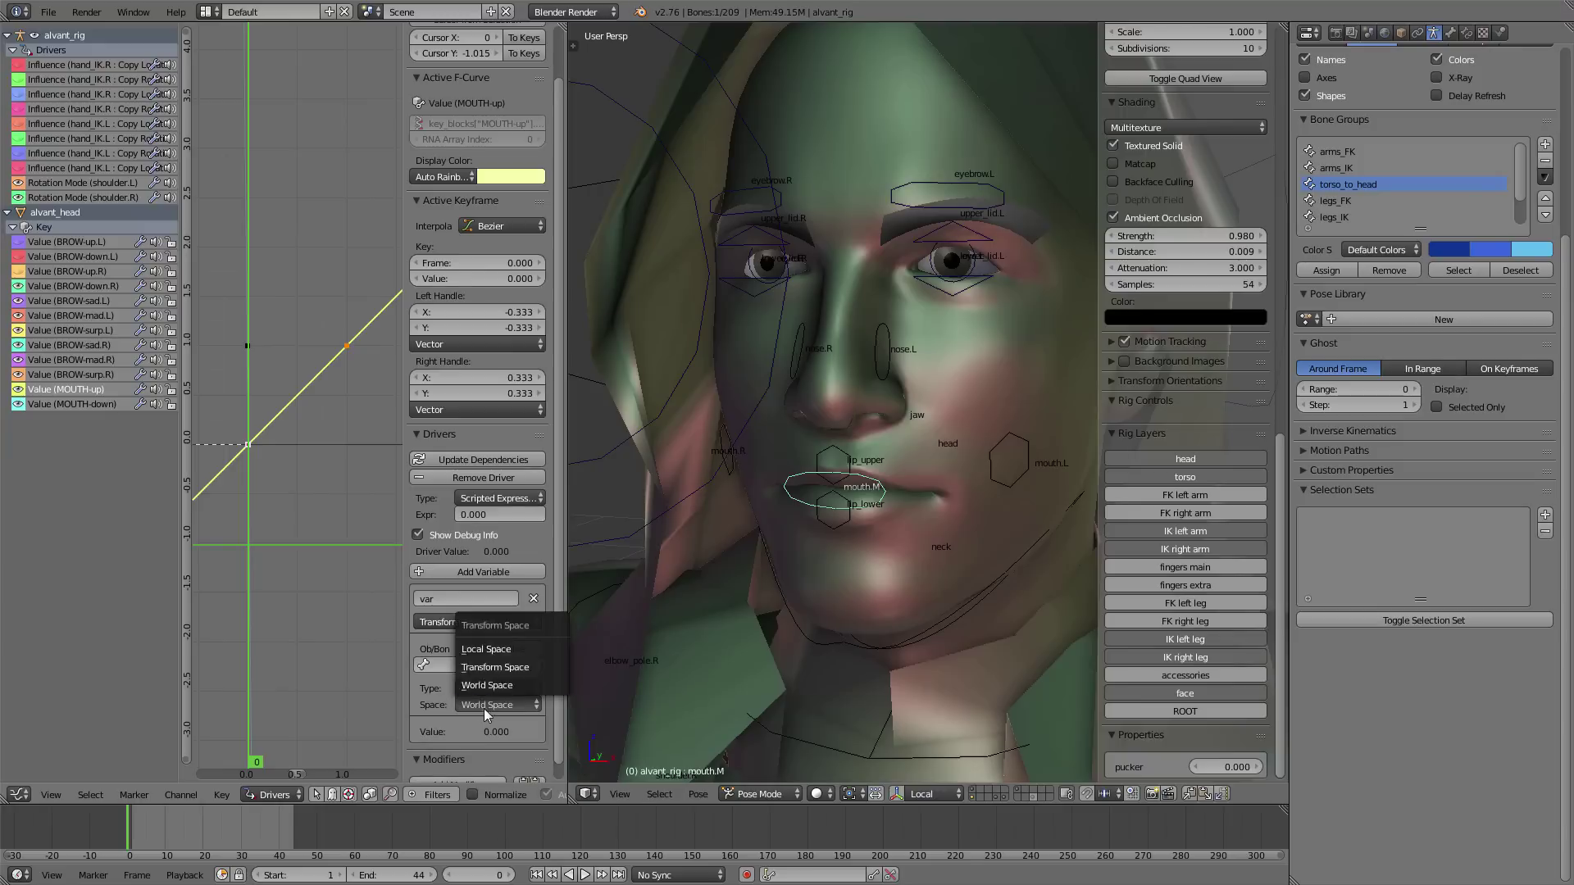
left_click(483, 651)
left_click(484, 689)
left_click(484, 651)
- Try moving the mouth.M bone up along the Z axis to judge its travel range
scroll(1185, 409, "up", 15)
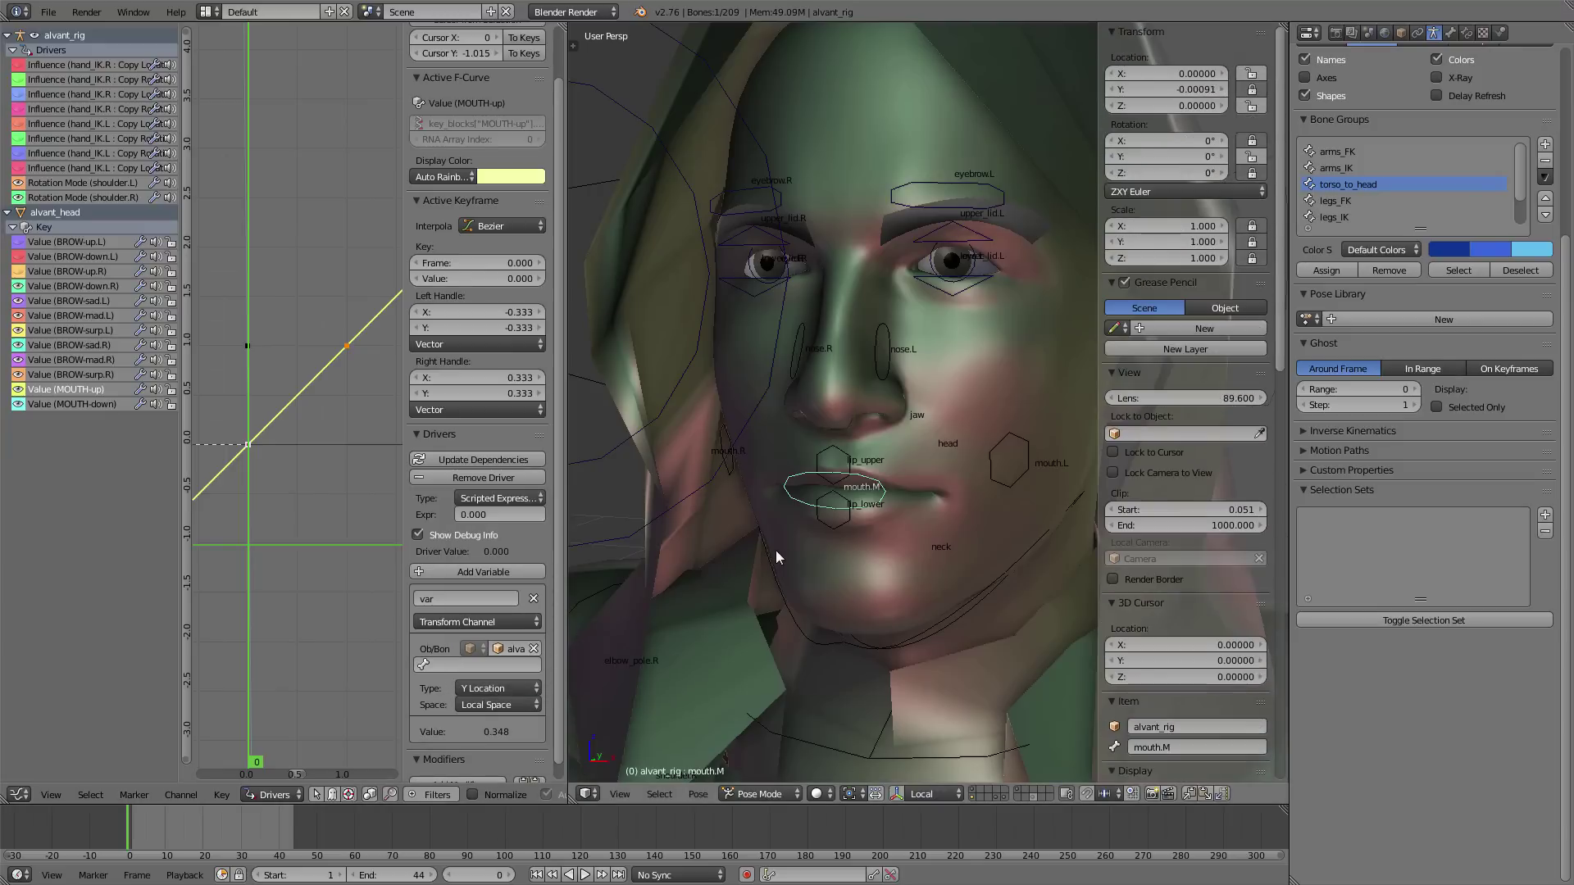
middle_click_drag(791, 530, 828, 512)
key("g")
key("z")
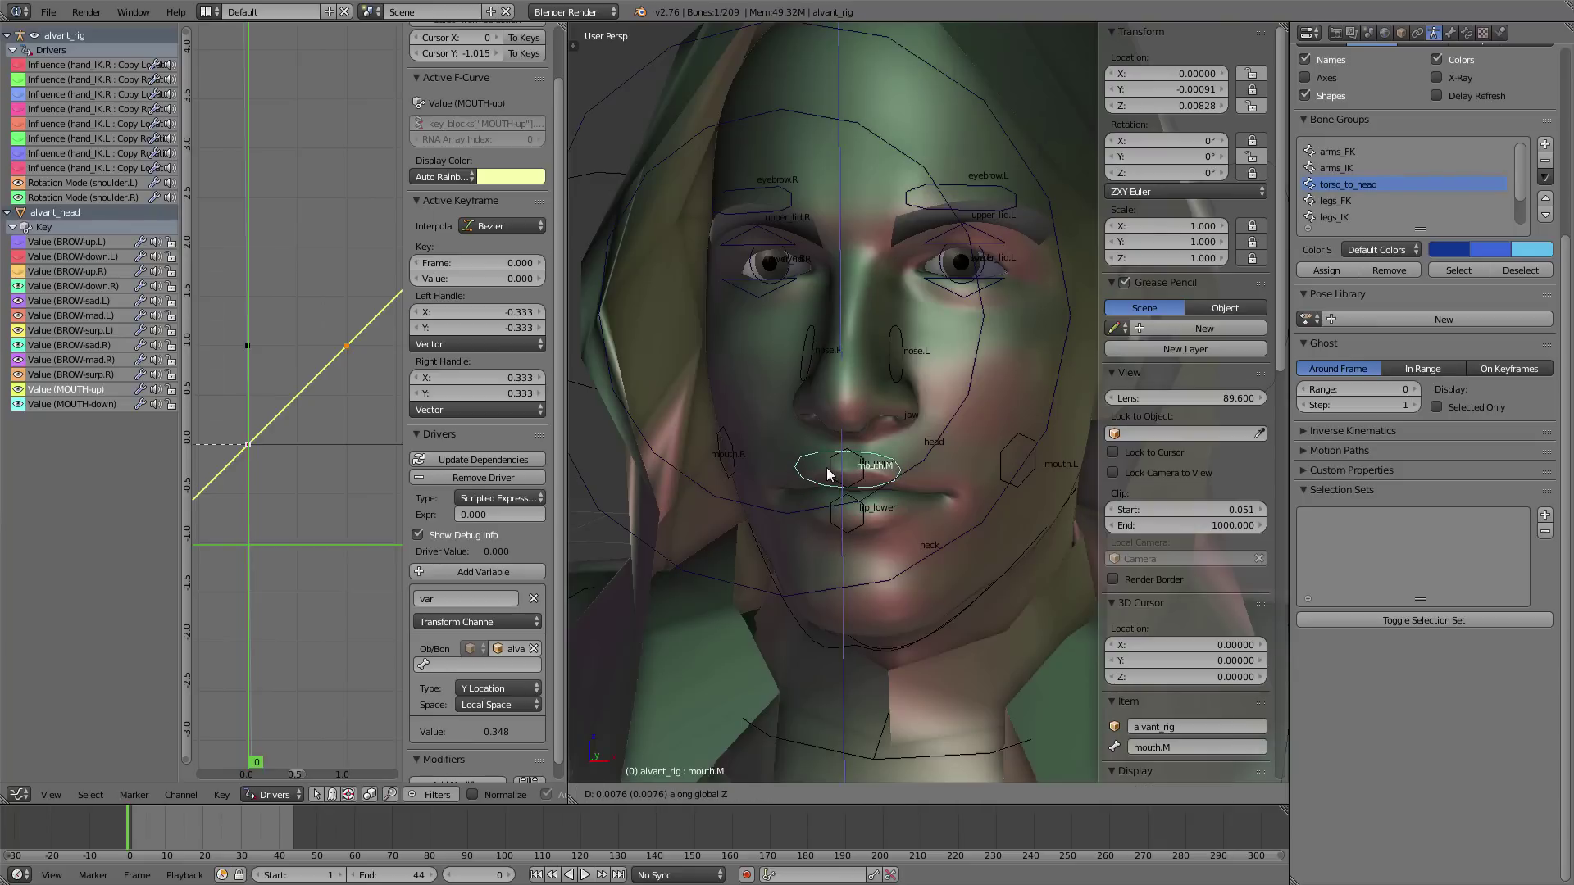
right_click(832, 476)
middle_click_drag(839, 474, 821, 452)
key("g")
key("z")
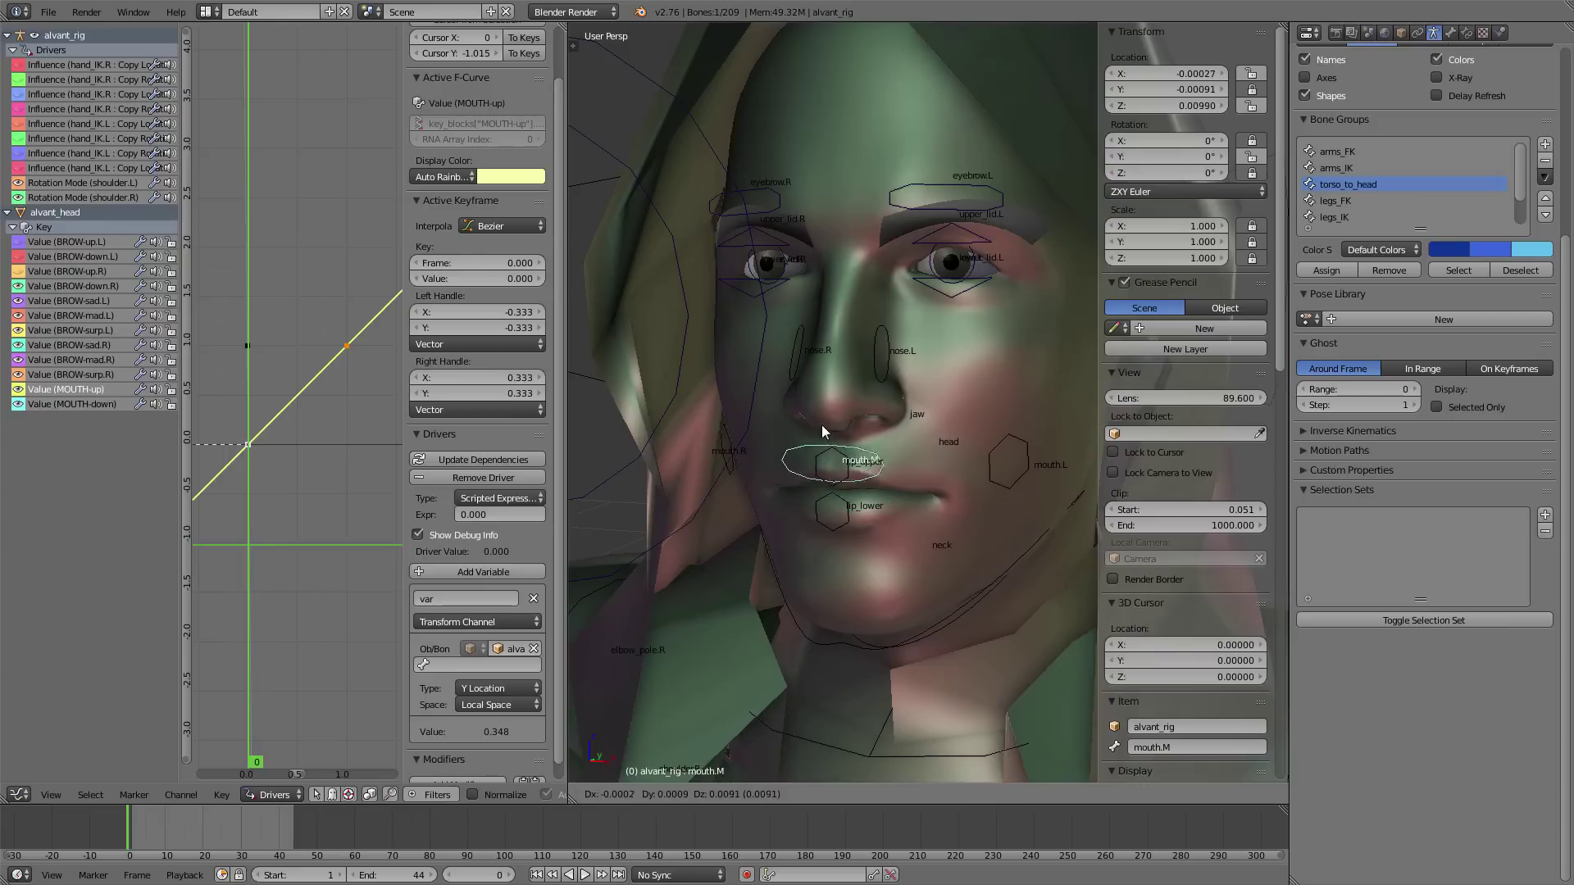
right_click(823, 424)
key("g")
key("z")
right_click(869, 412)
- Move mouth.M up along the Z axis to about 0.0125 and copy its Z location value
key("g")
key("z")
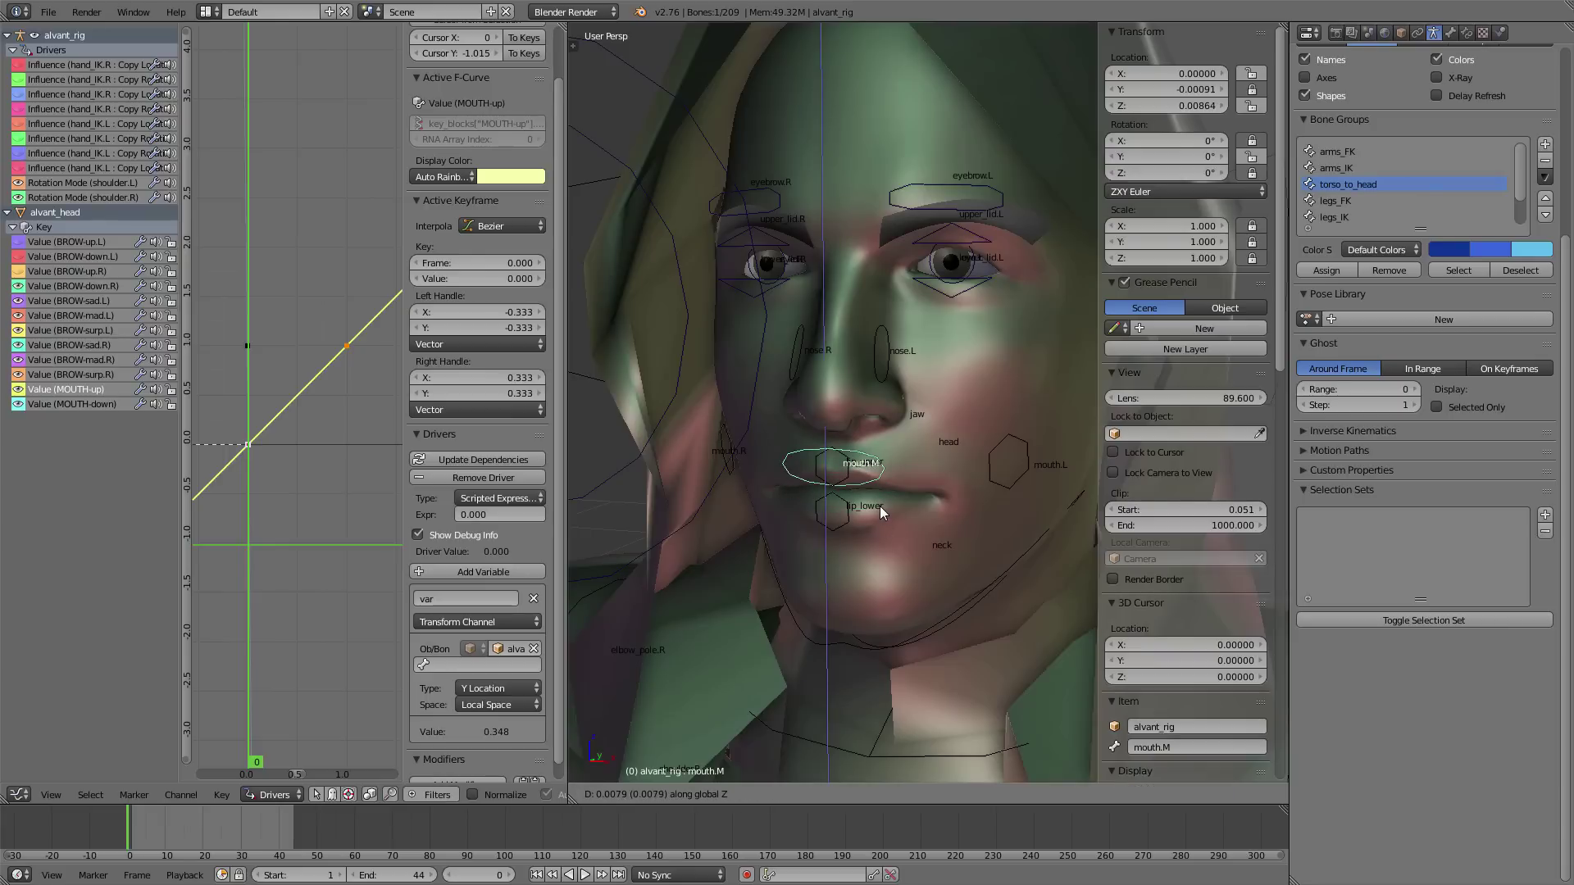
left_click(879, 504)
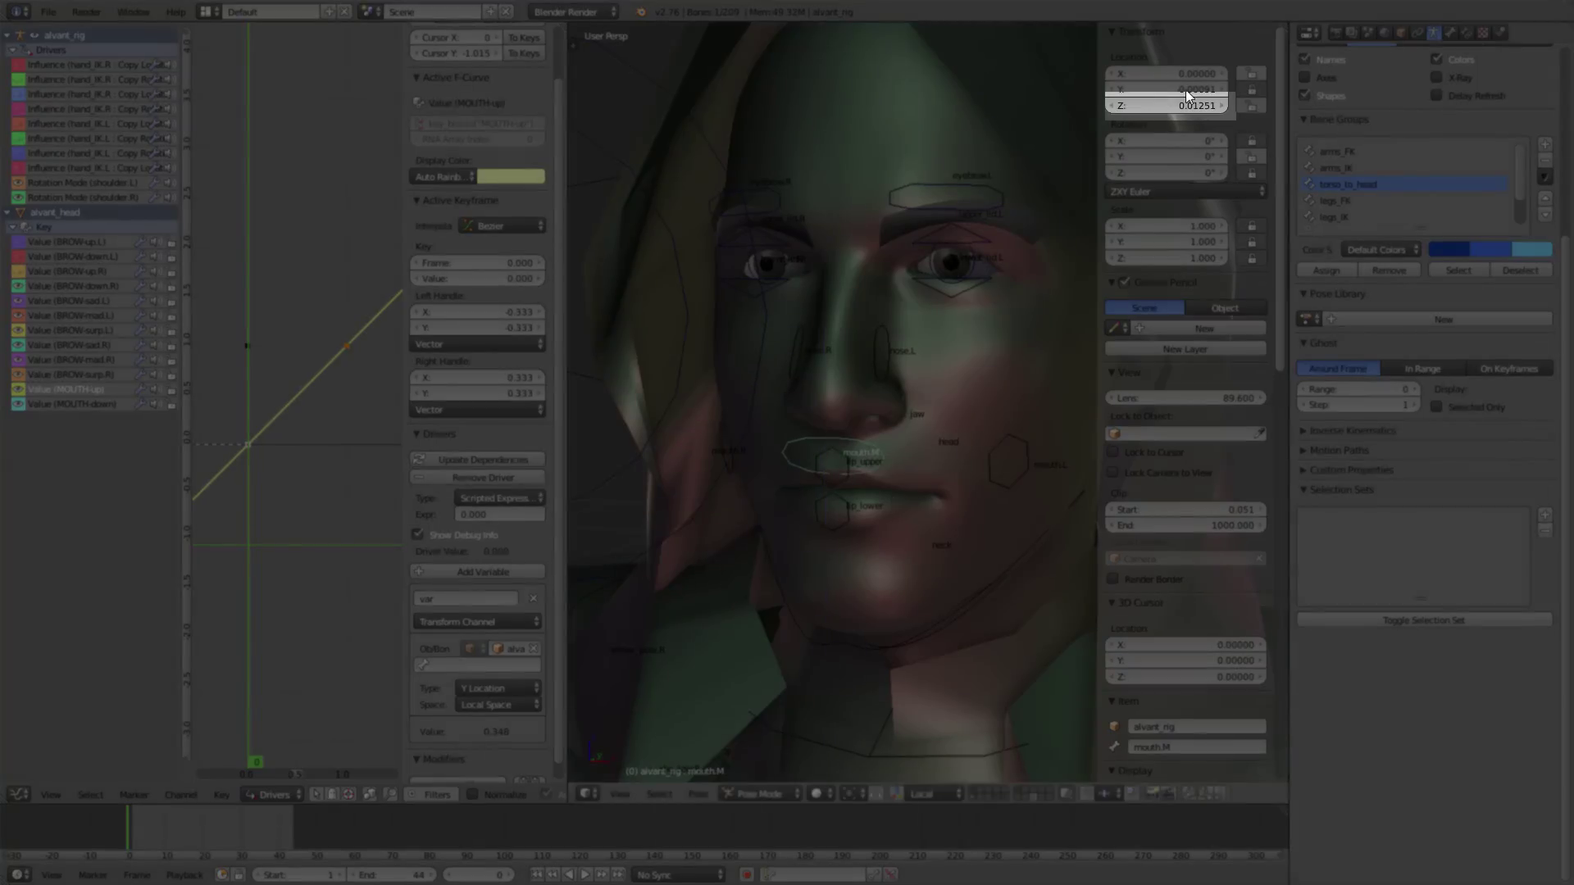
key("ctrl+c")
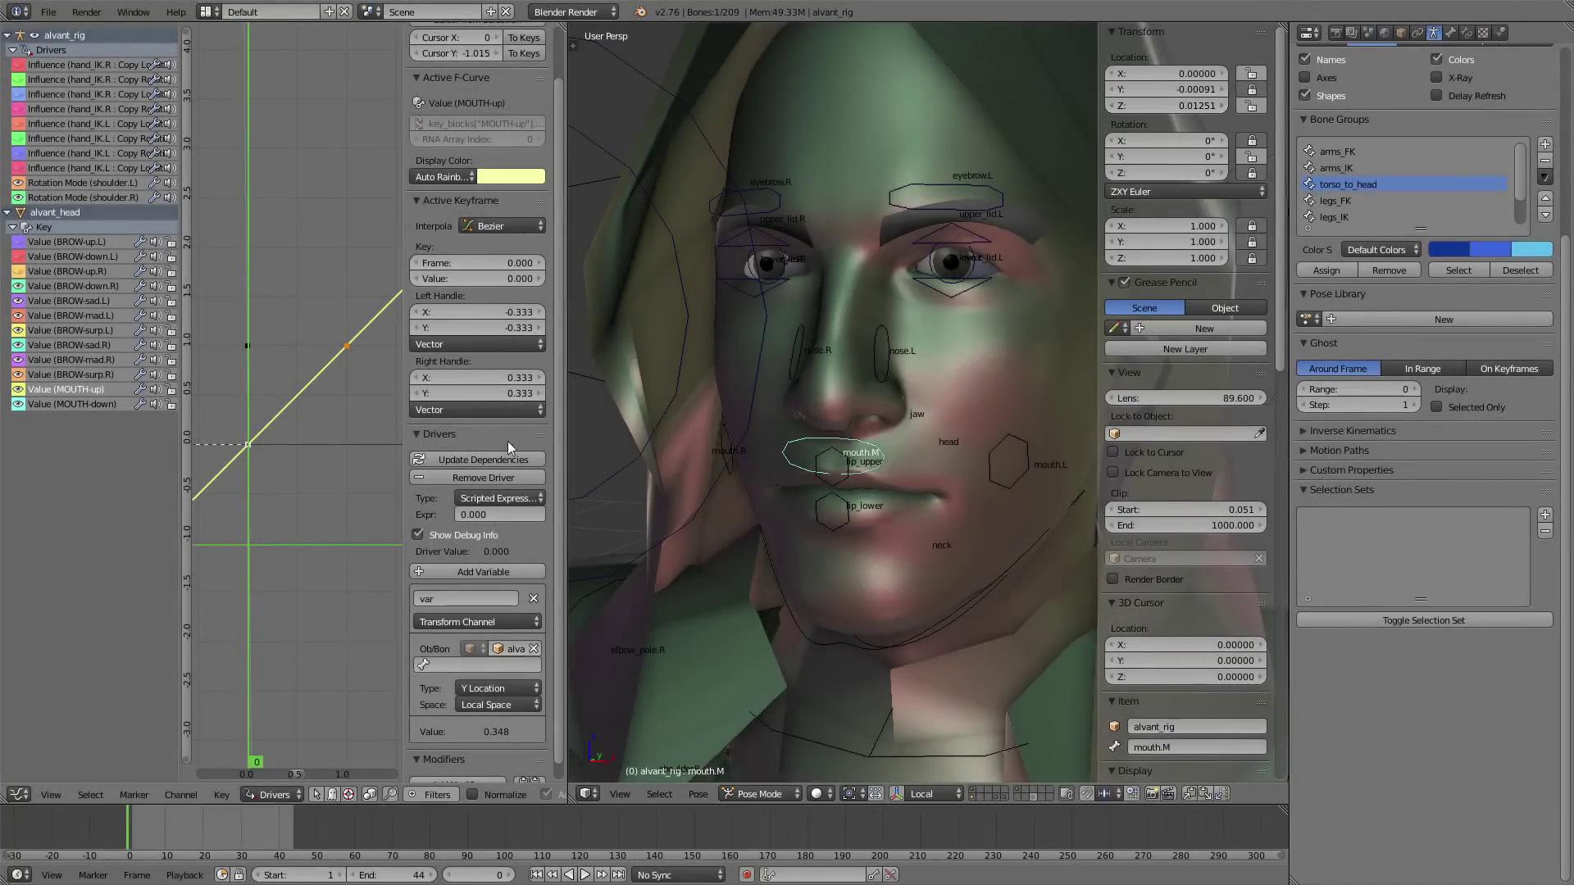
- Set the MOUTH-up driver's variable to read the Z Location of the mouth.M bone
left_click(490, 689)
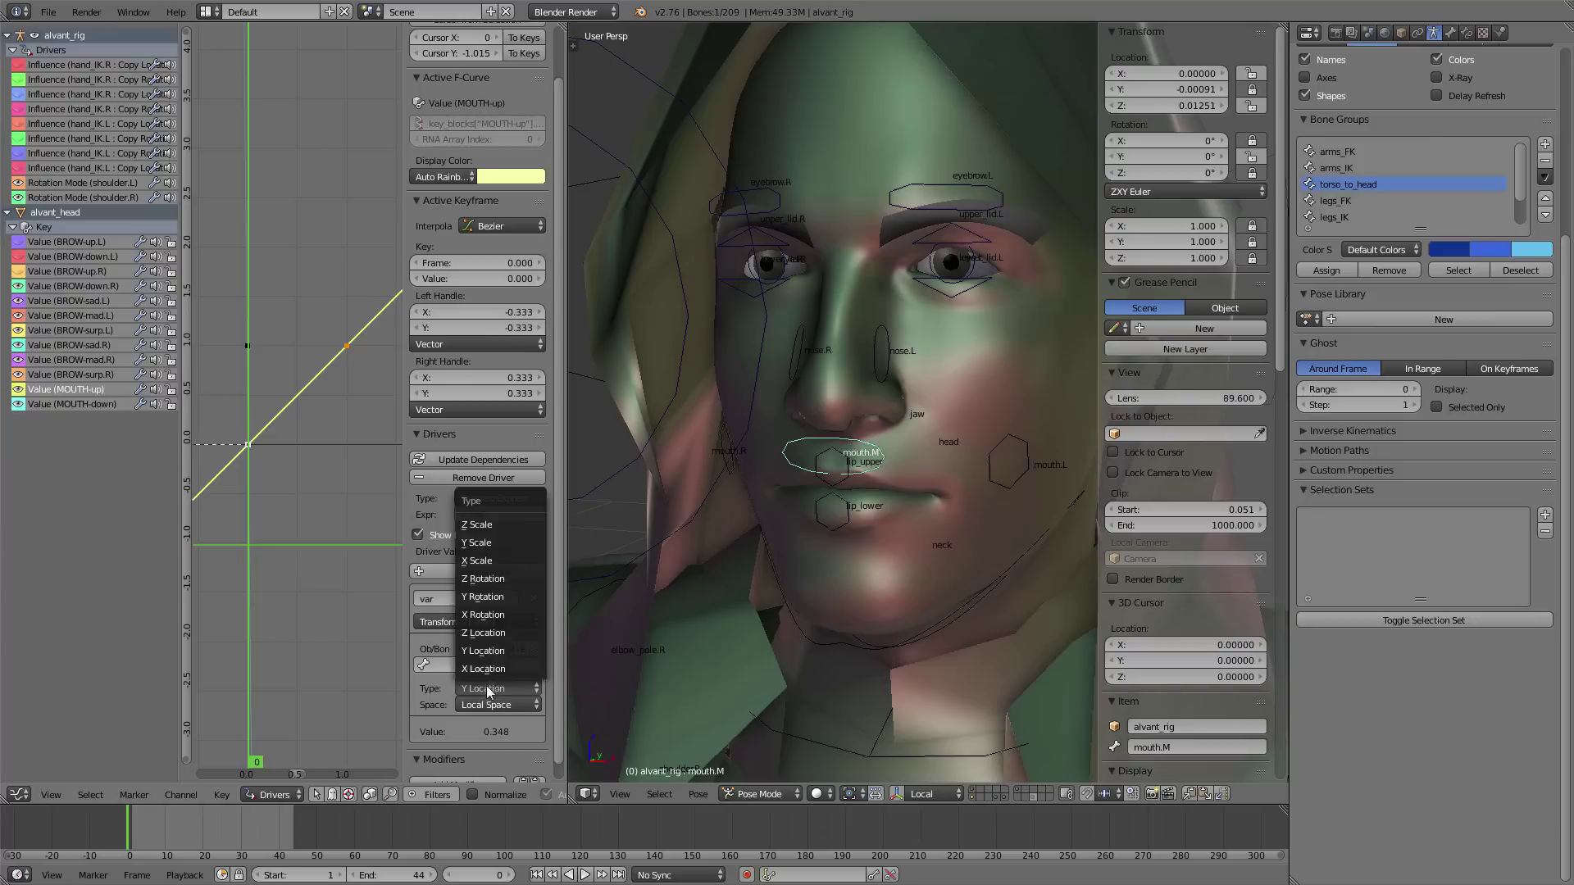
left_click(481, 633)
left_click(471, 665)
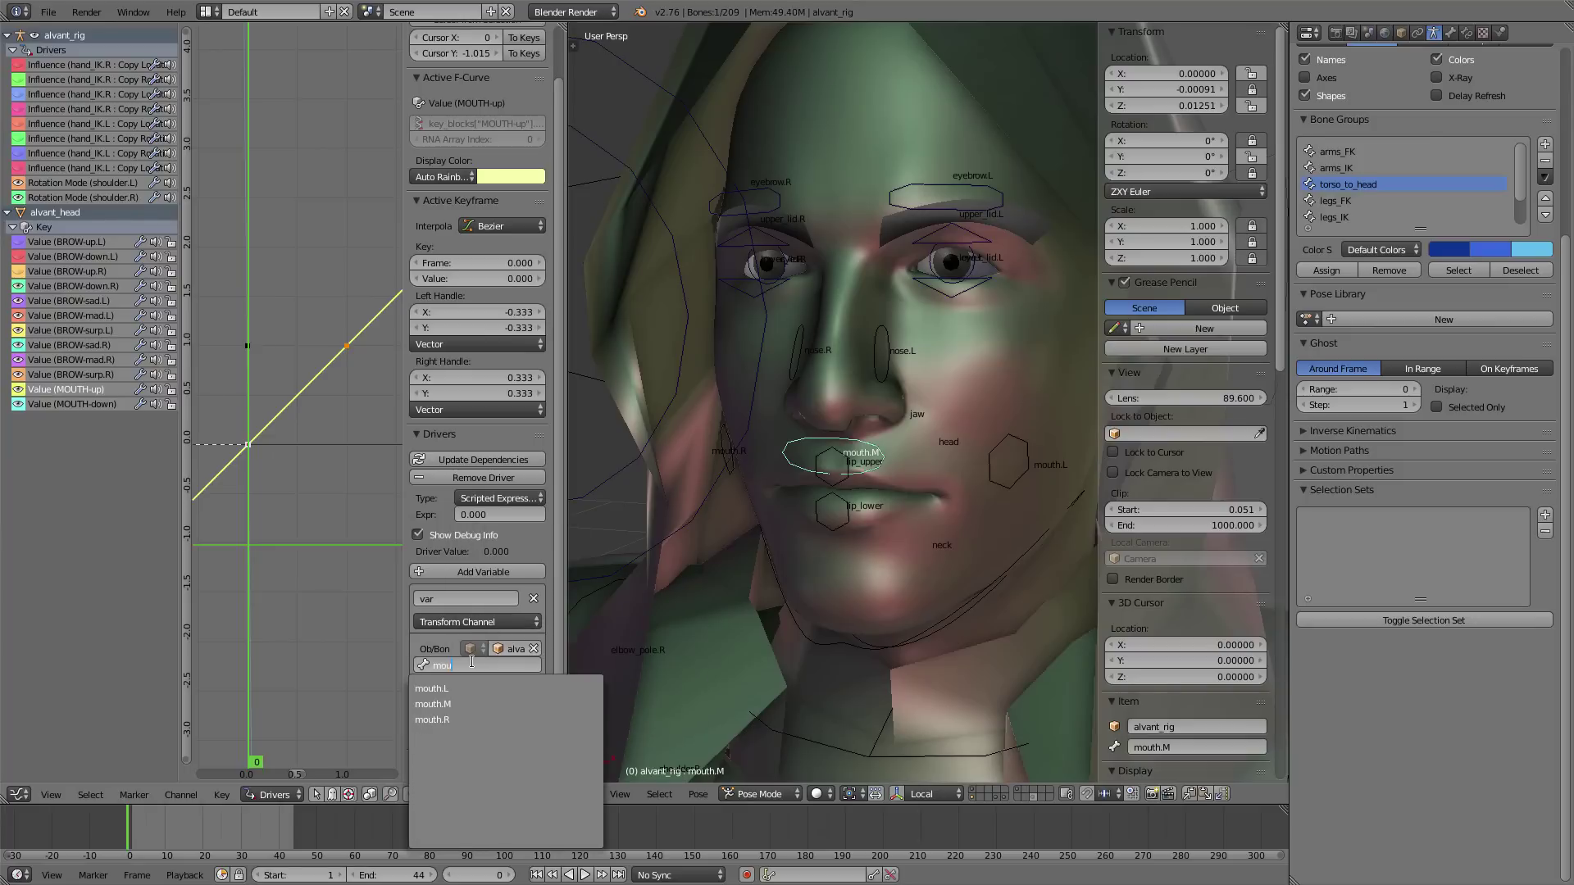
type("mouth")
left_click(441, 695)
- Set the MOUTH-up driver to Averaged Value and paste the copied Z location as its upper keyframe's frame
left_click(500, 498)
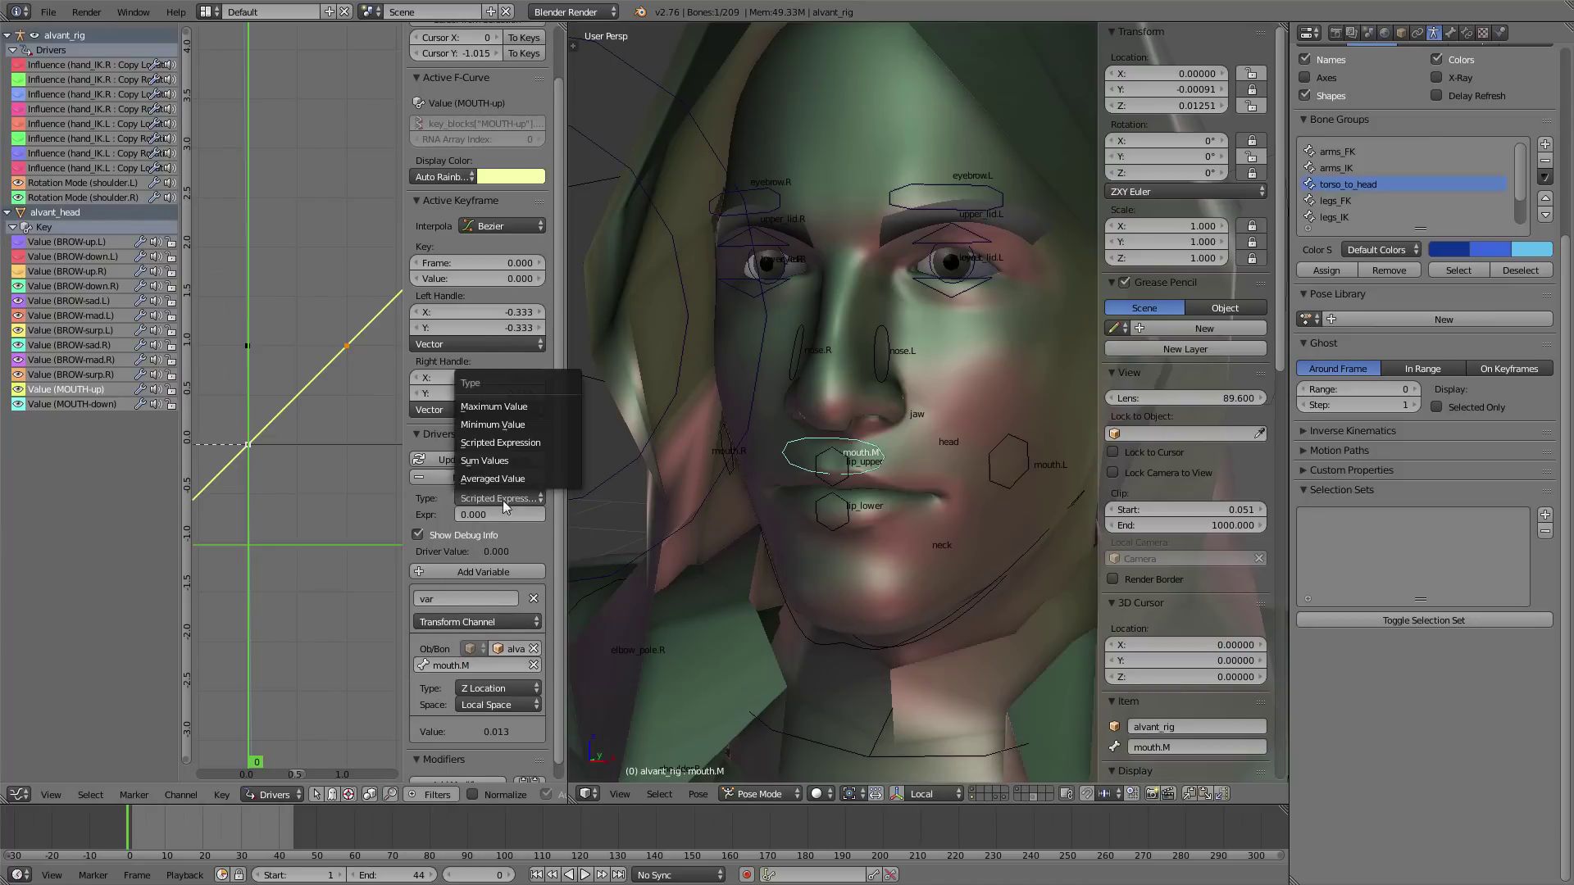
left_click(476, 404)
left_click(346, 345)
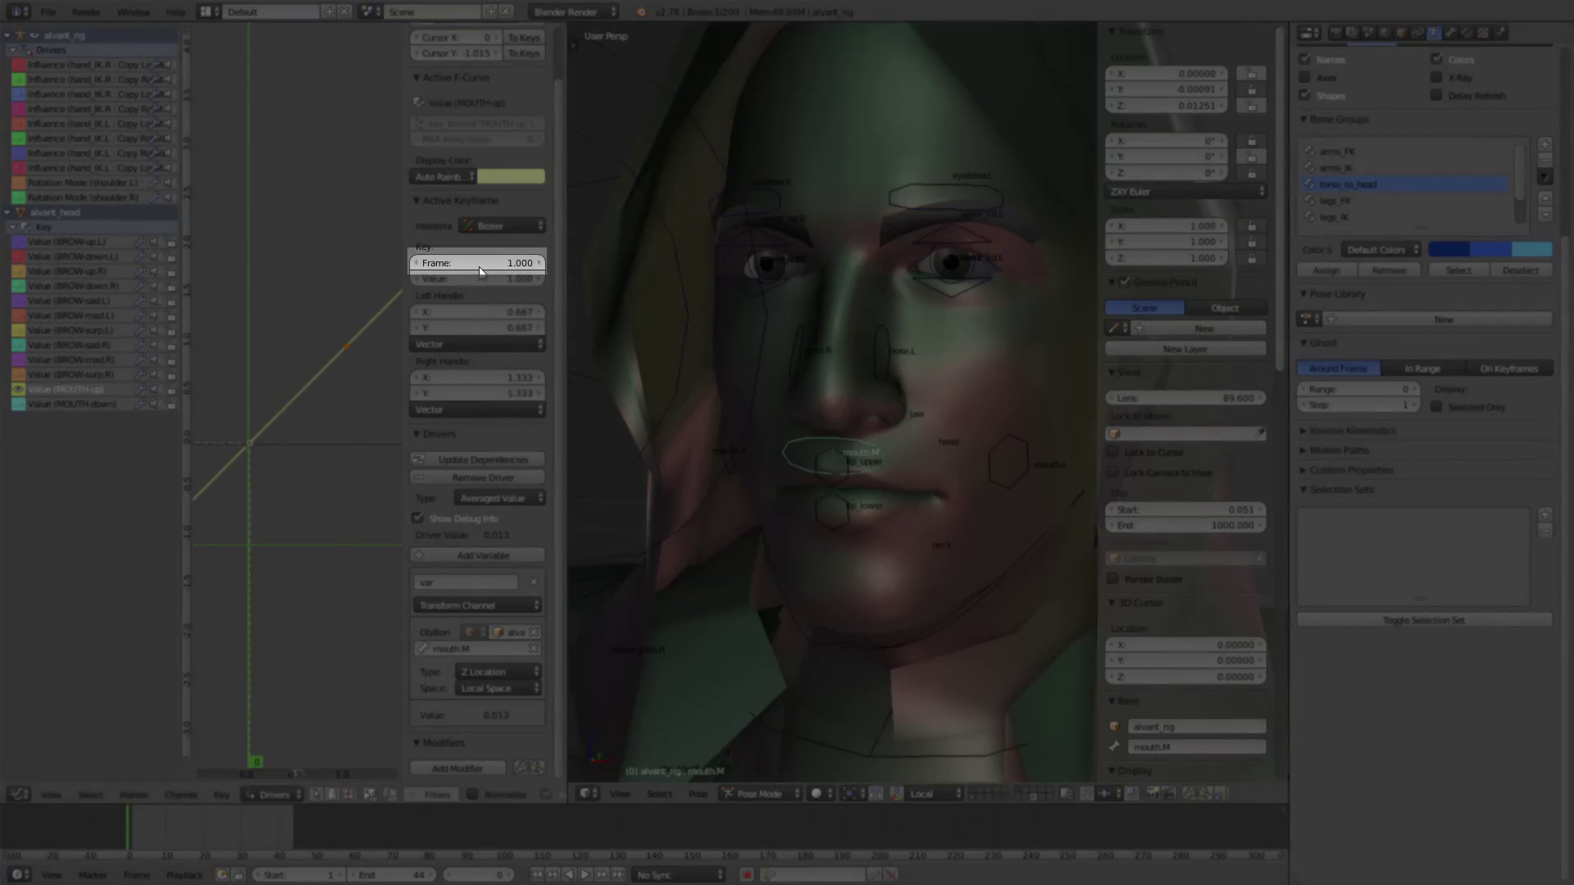
key("ctrl+v")
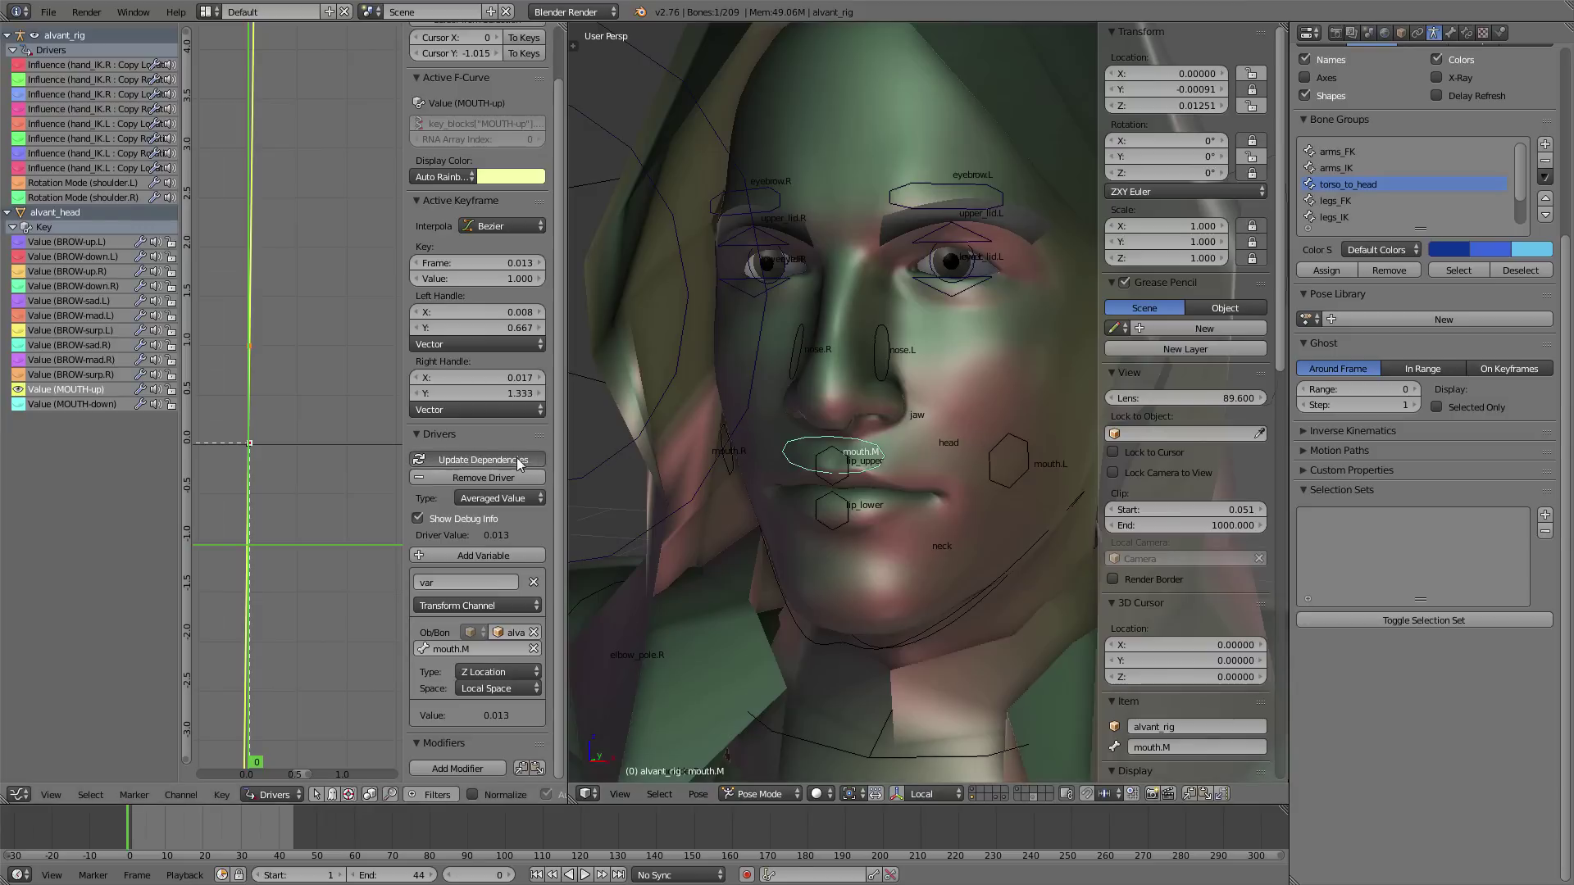
- Test MOUTH-up by moving mouth.M, return its Z location to 0, and set the upper keyframe's frame to 0.013
key("g")
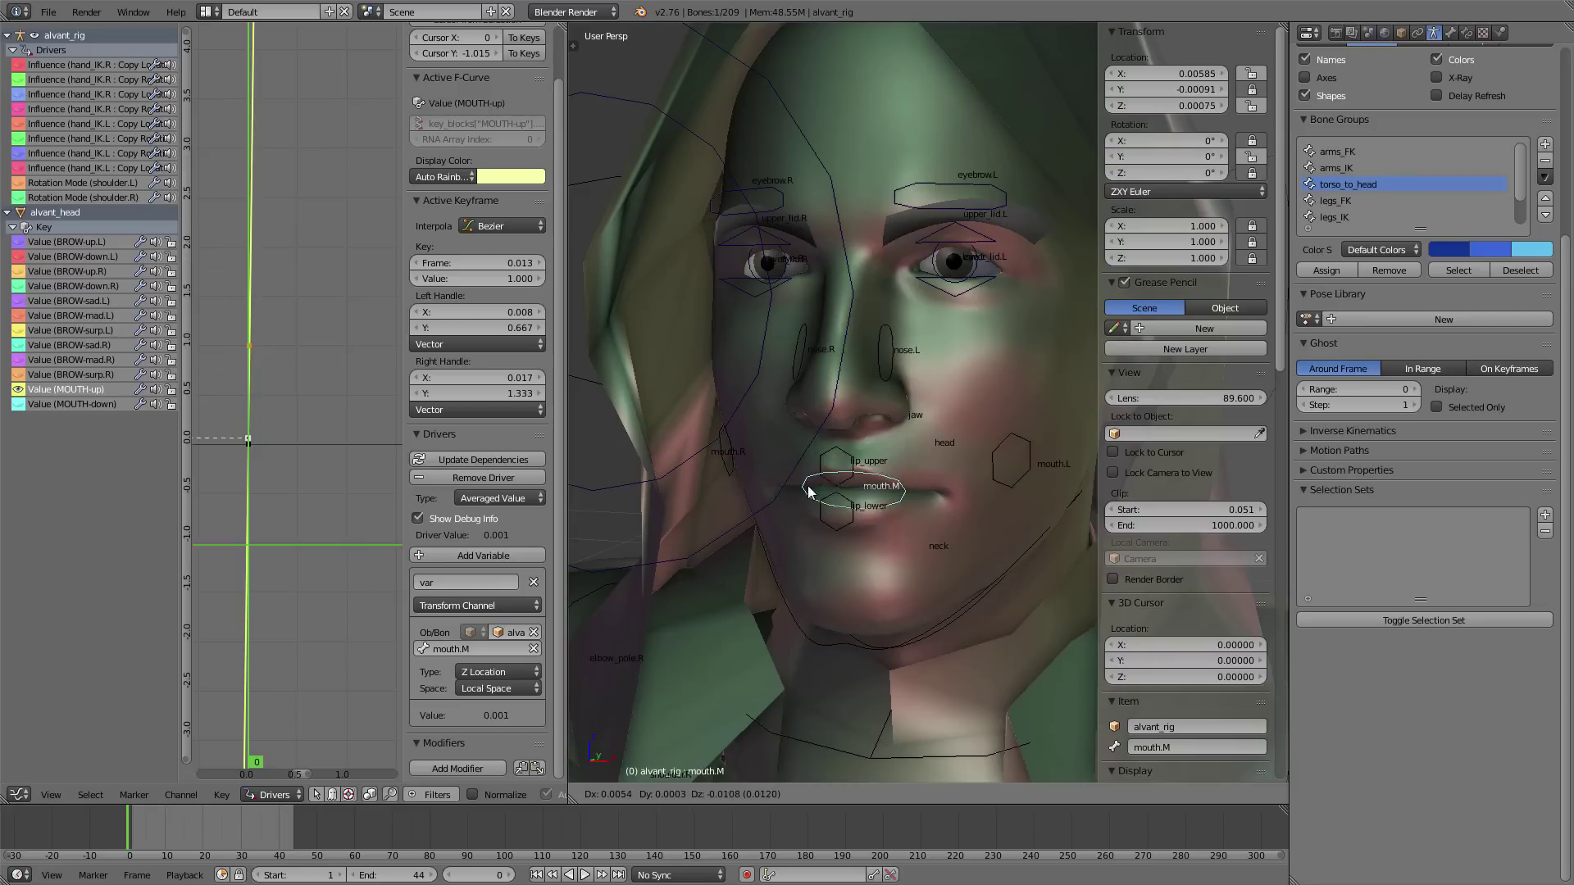
left_click(784, 482)
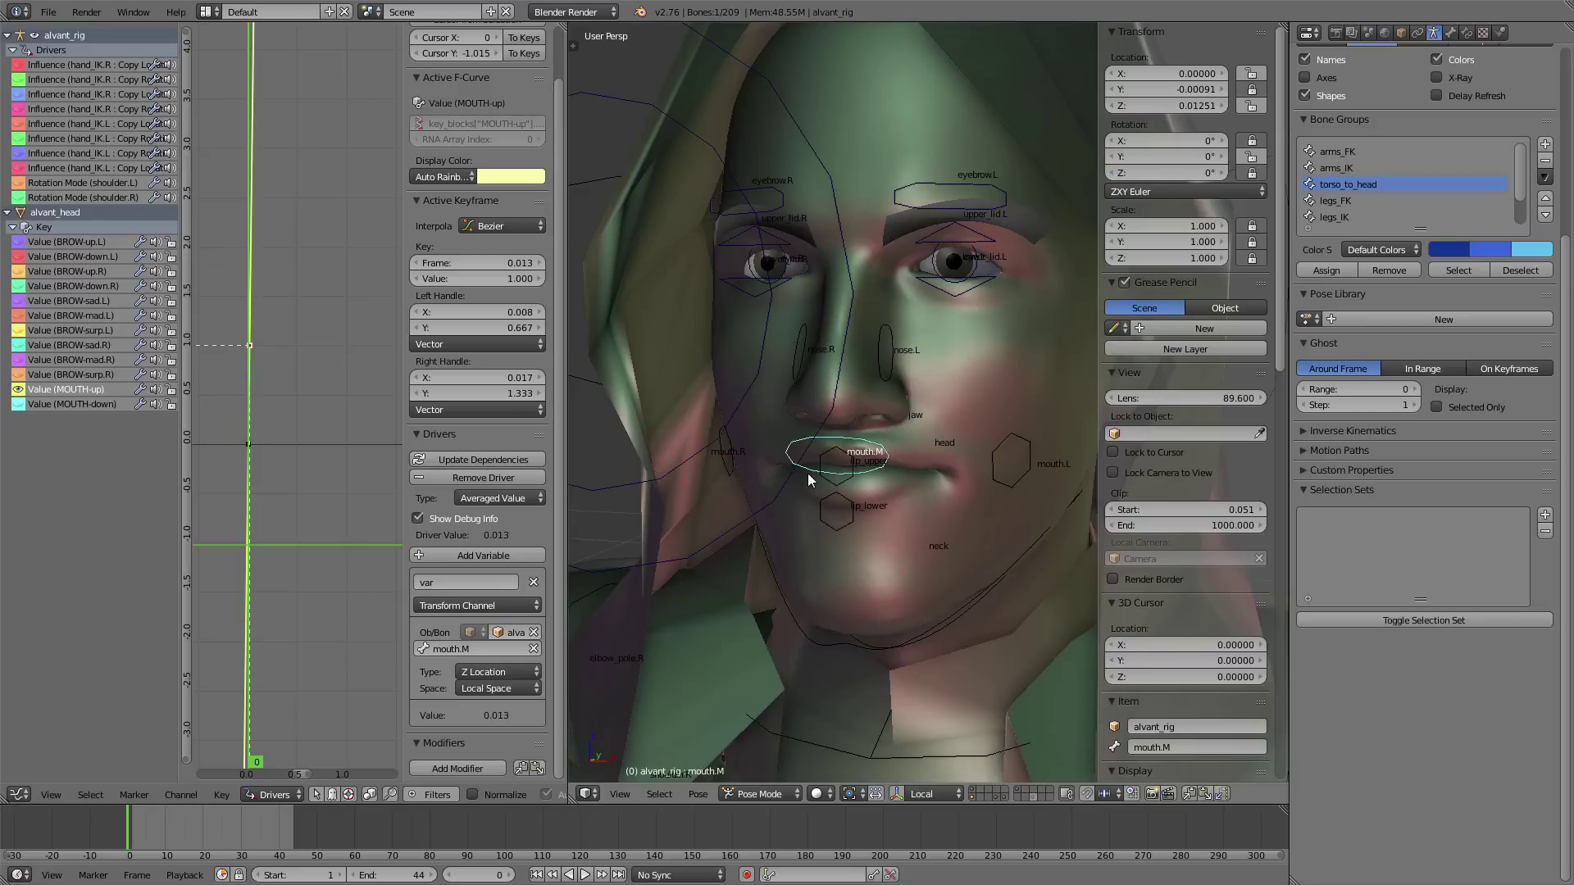
key("ctrl+z")
middle_click_drag(861, 486, 870, 488)
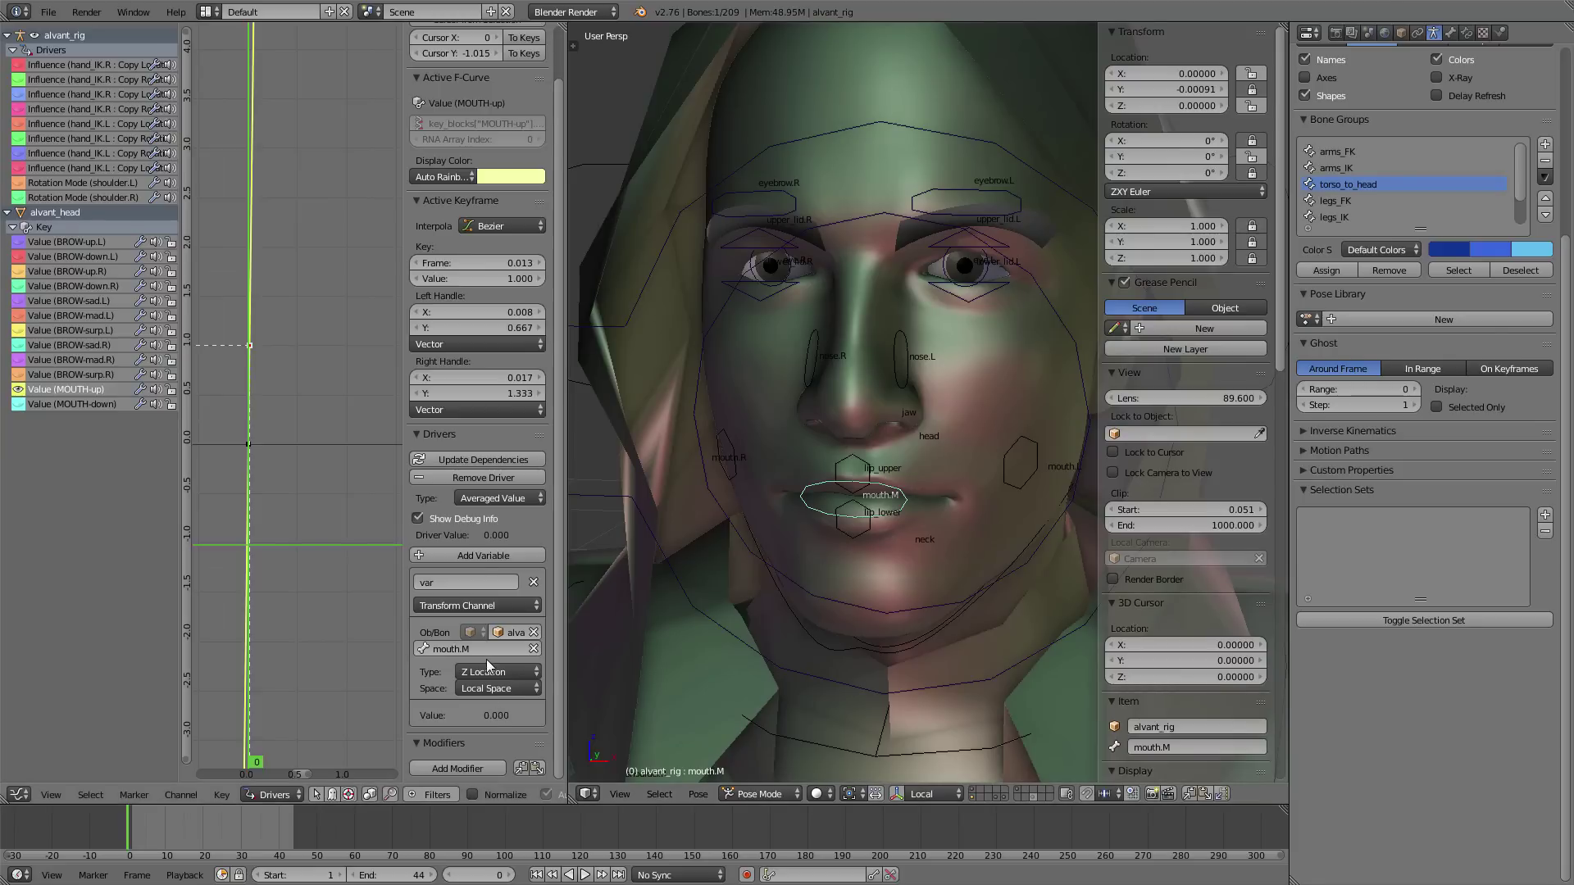
left_click(477, 262)
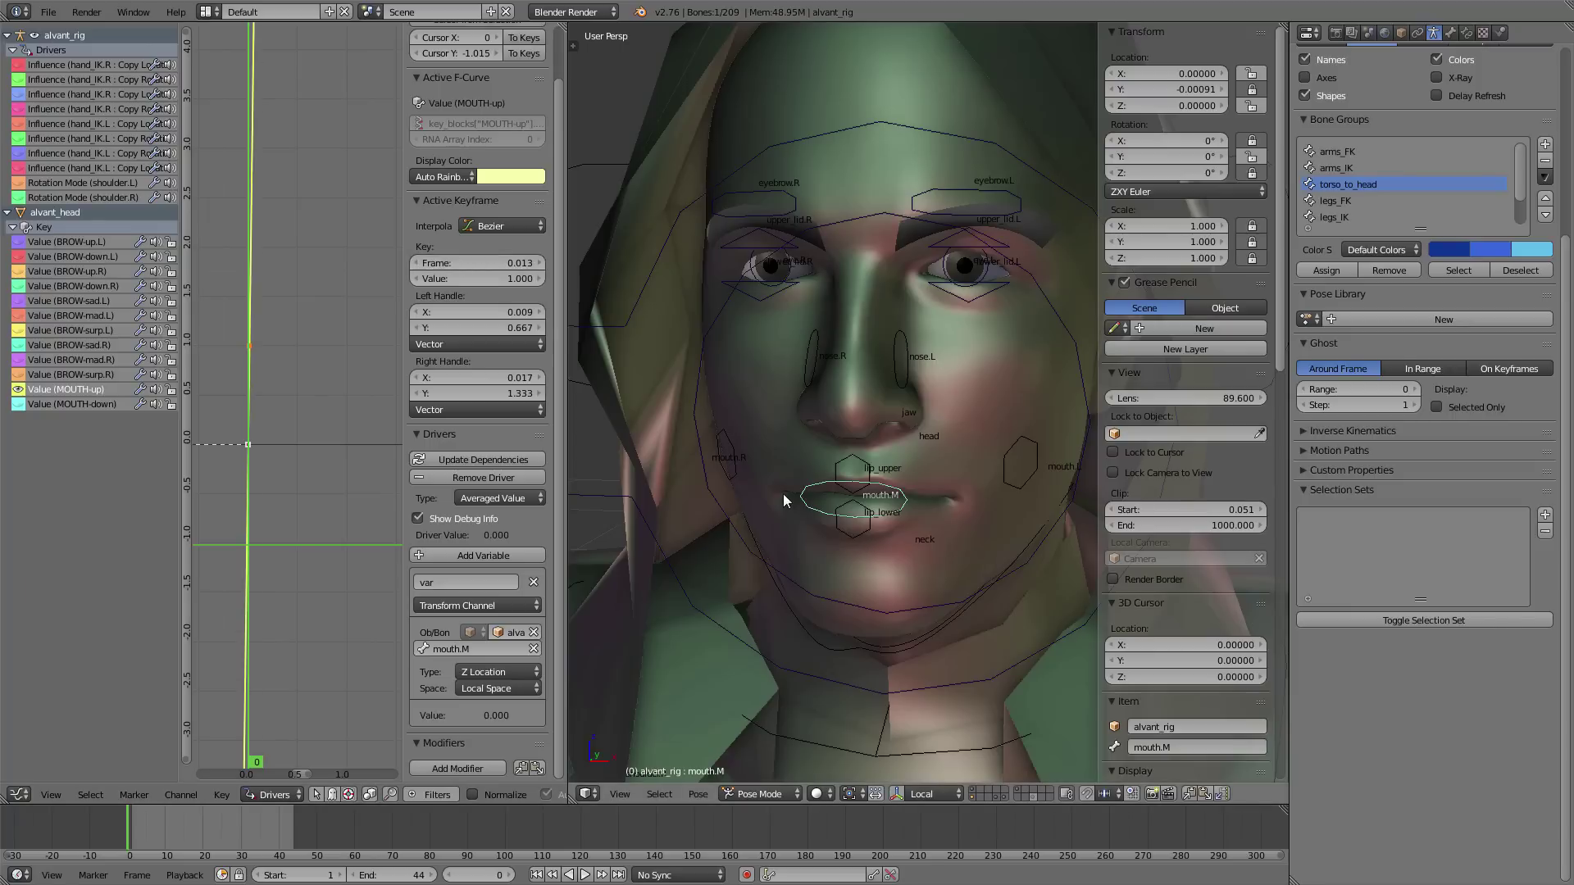
- Set the MOUTH-down driver's variable to read the Z Location of the mouth.M bone
left_click(89, 404)
left_click(482, 665)
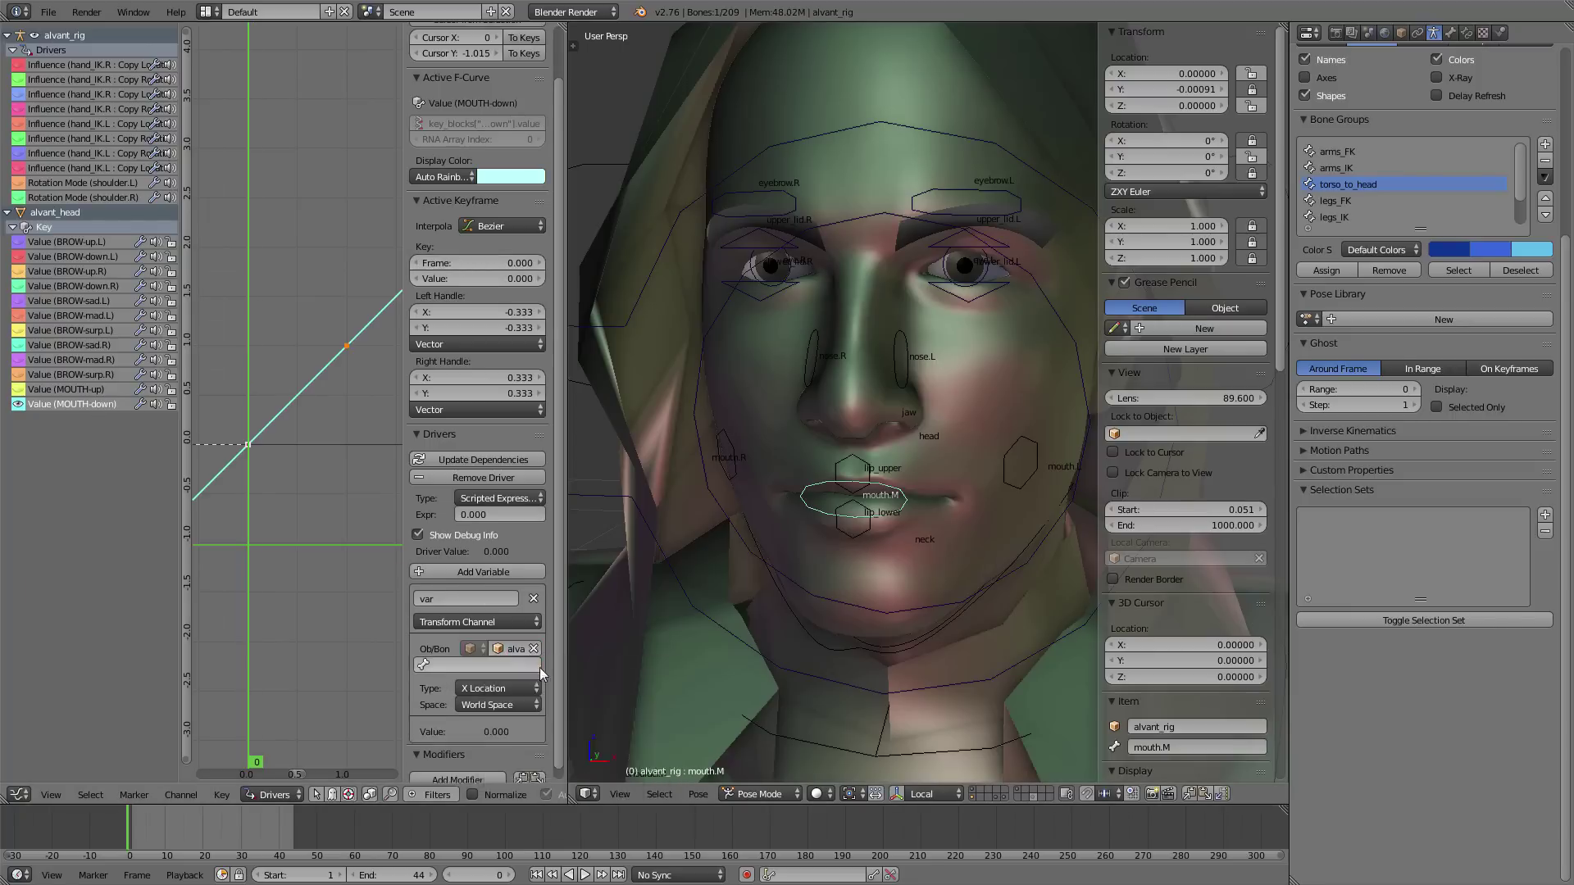
left_click(484, 662)
left_click(469, 705)
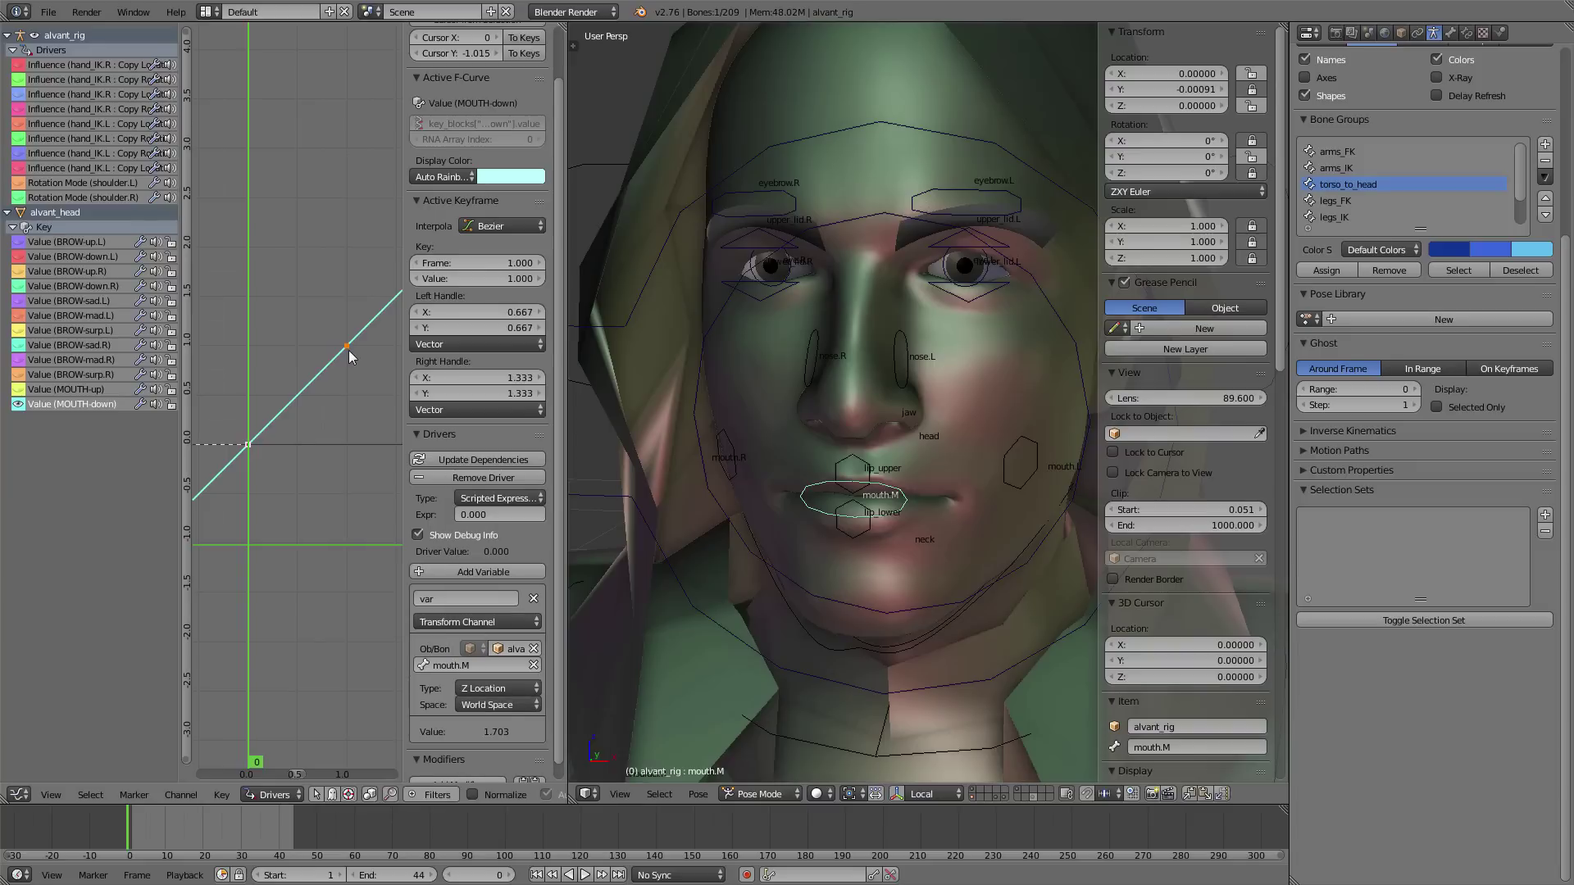
- Set the MOUTH-down curve's upper keyframe to frame -0.013 and the driver type to Averaged Value
key("g")
right_click(341, 416)
left_click(478, 263)
type("-0.013")
key("Return")
left_click(505, 475)
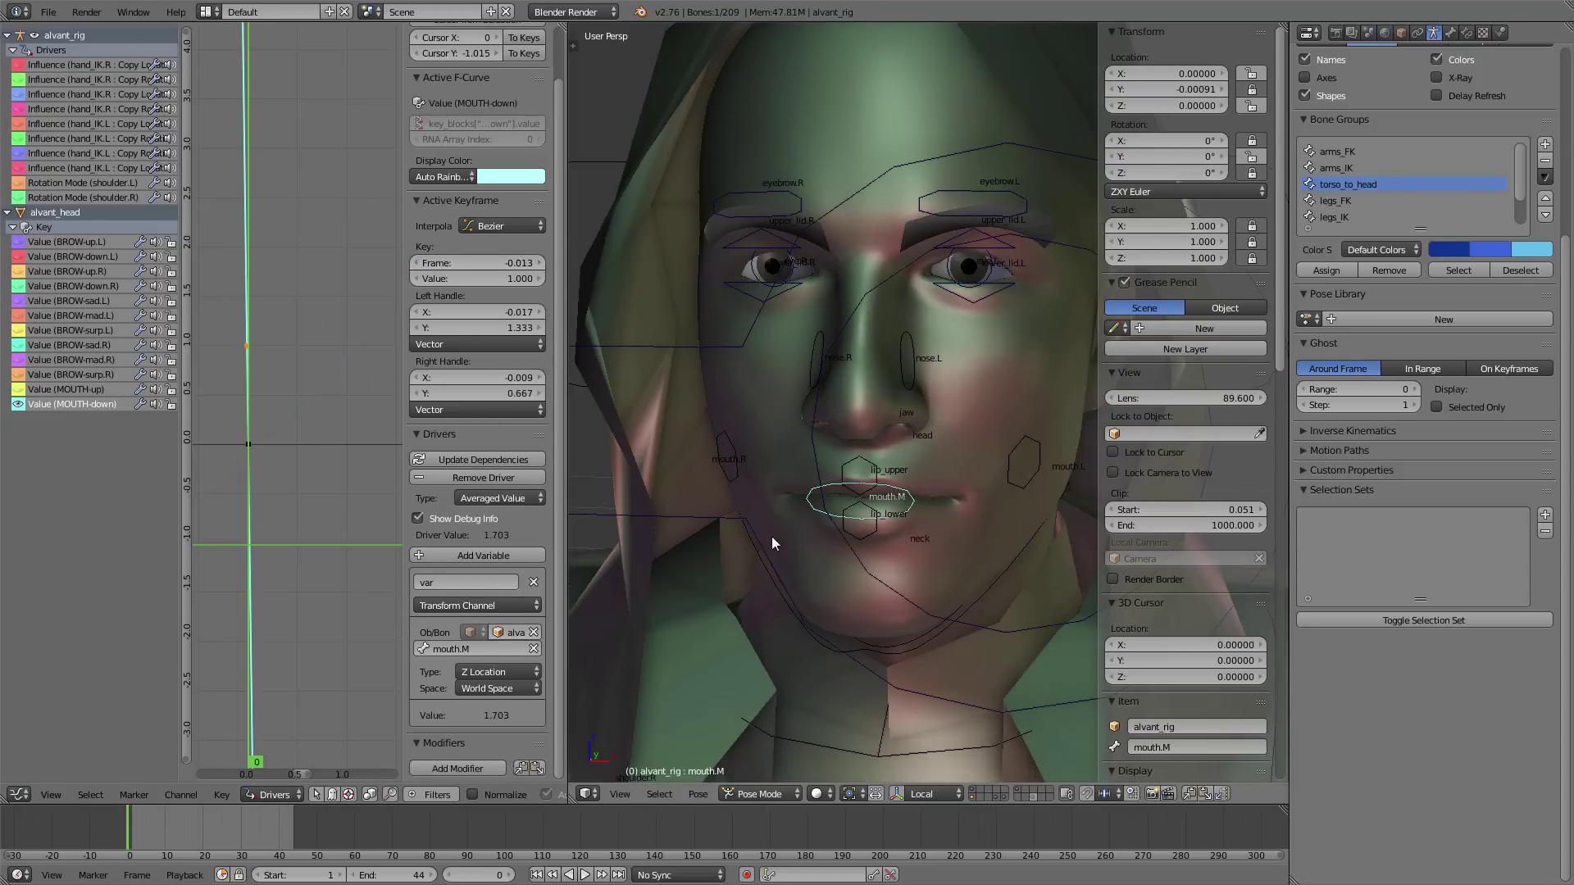
- Switch the MOUTH-down variable to Local Space and test the mouth shapes by moving mouth.M
key("g")
right_click(948, 449)
middle_click_drag(947, 448, 975, 454)
key("g")
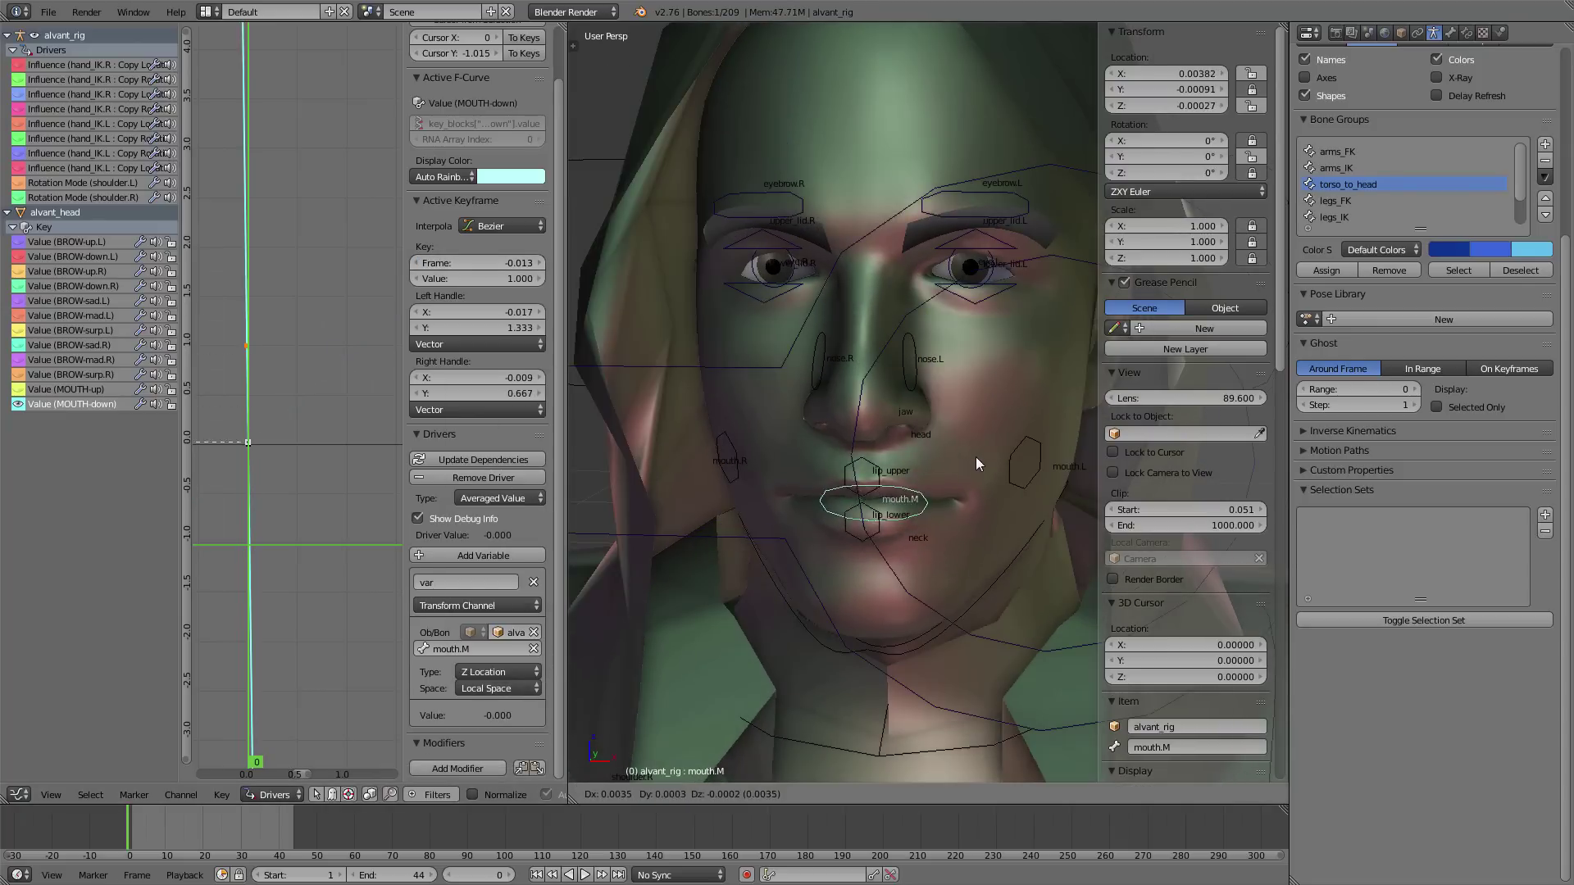
right_click(878, 426)
middle_click_drag(878, 426, 910, 418)
key("g")
right_click(961, 405)
- Select the head mesh and set the MOUTH-up shape key's range maximum to 0.5
right_click(962, 405)
middle_click_drag(1350, 529, 1358, 834)
scroll(1451, 494, "down", 2)
scroll(1446, 596, "up", 11, "shift")
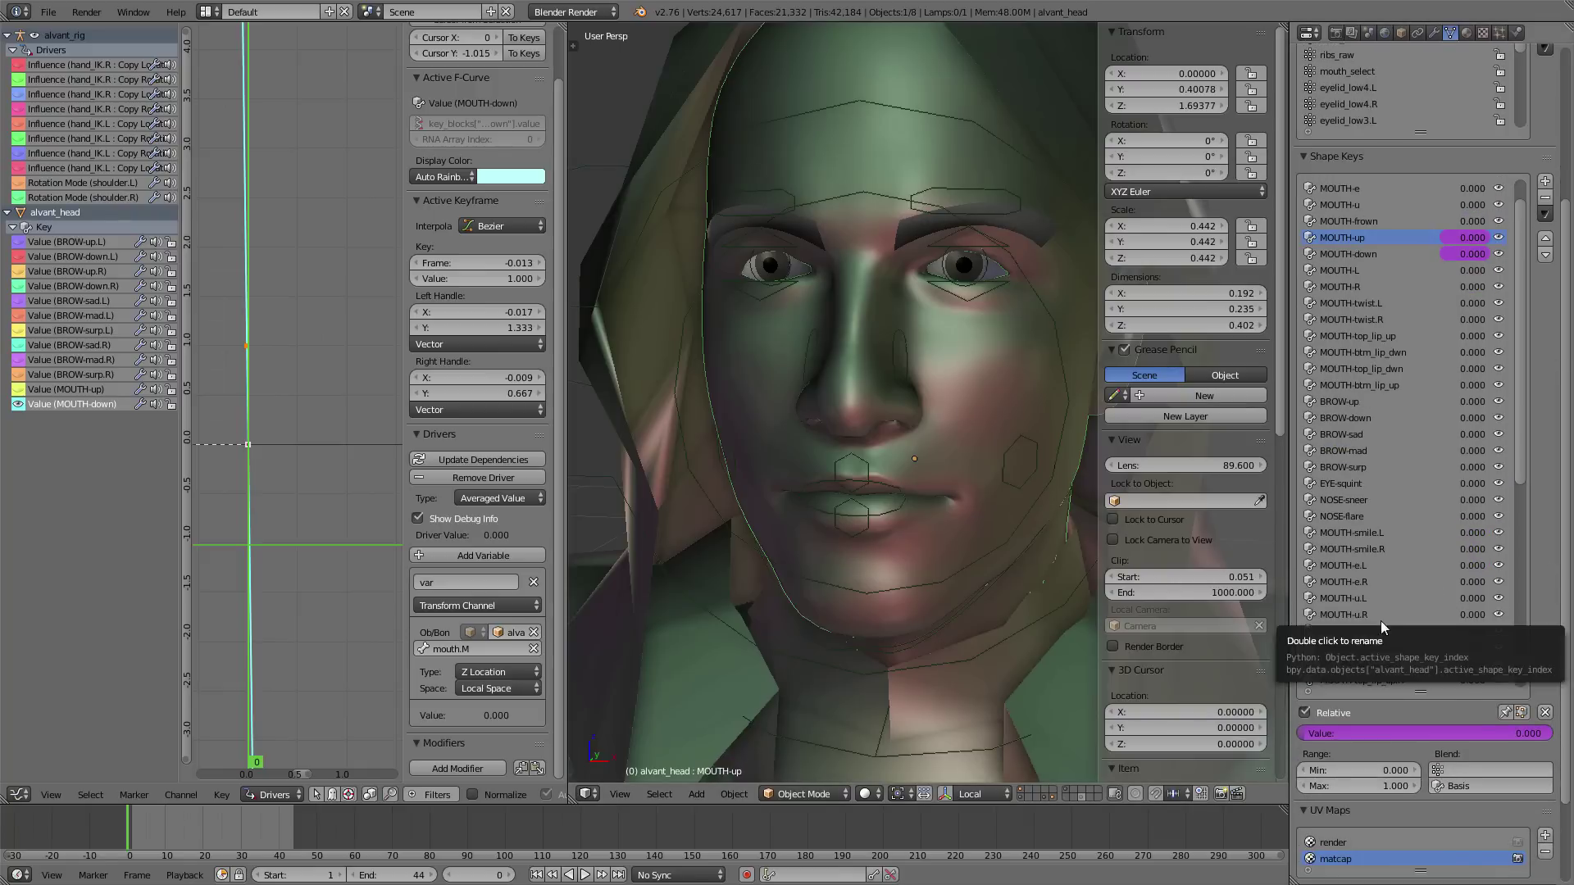
left_click(1376, 787)
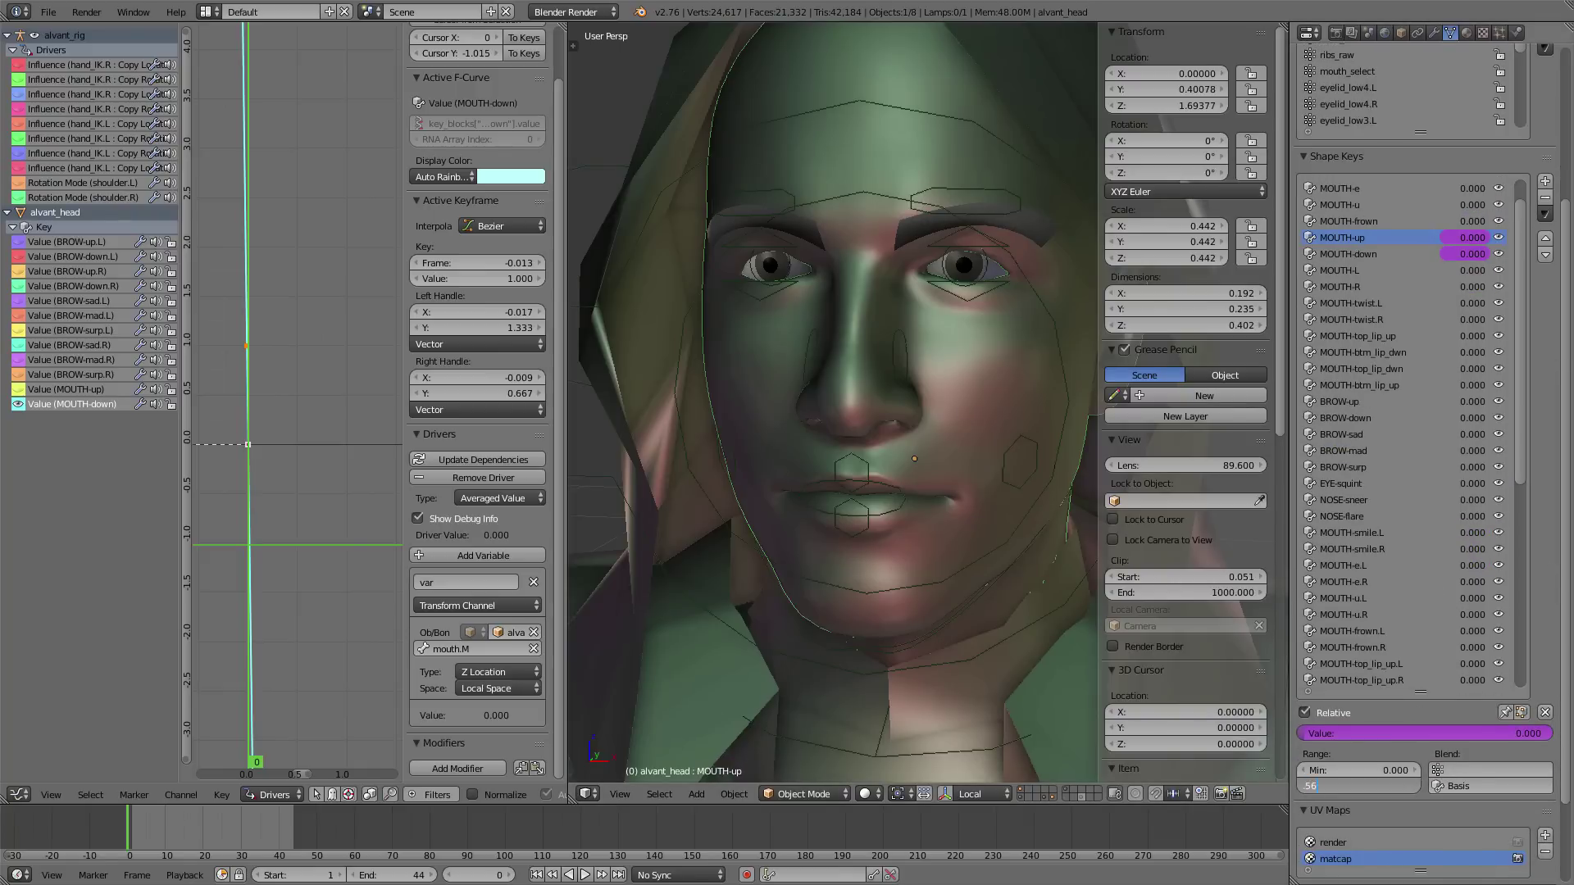
type(".5")
key("Return")
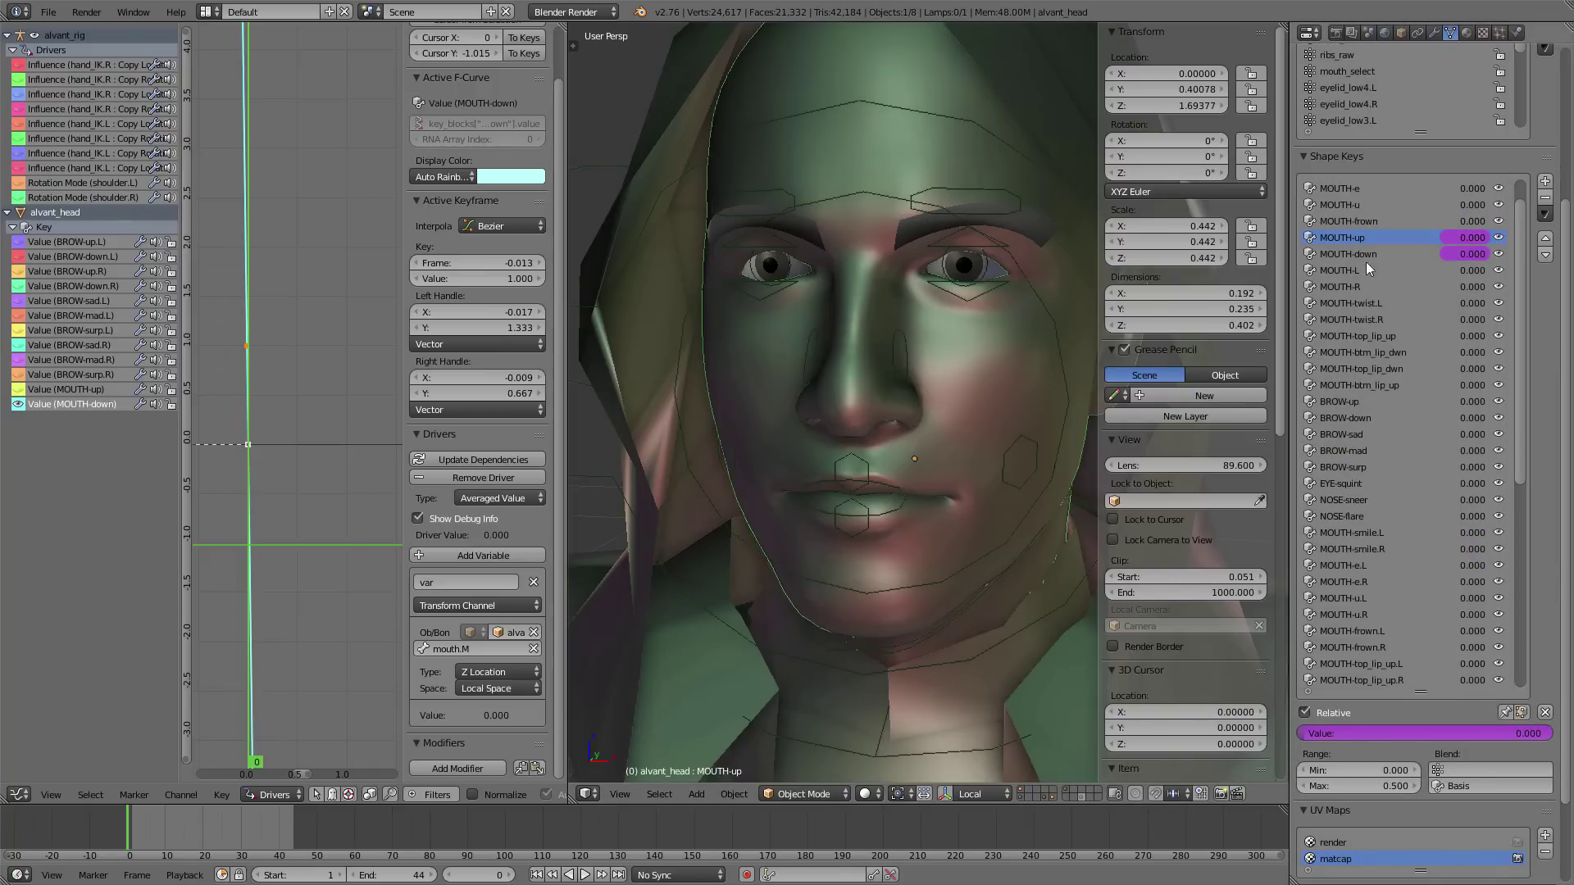
- Set the MOUTH-down shape key's range maximum to 0.5
left_click(1379, 786)
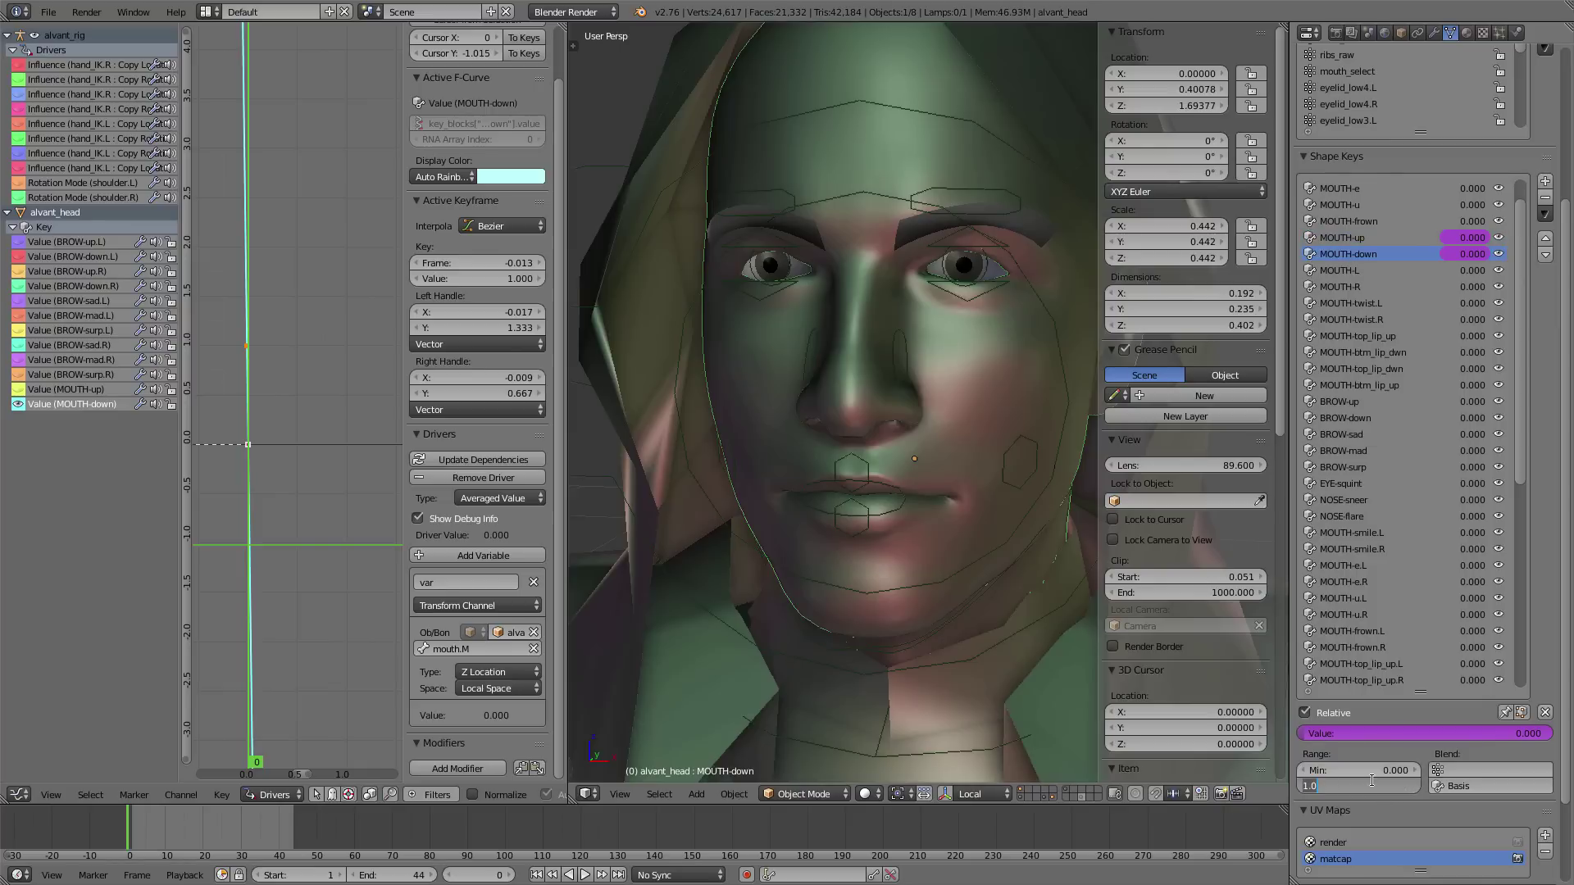
type(".5")
key("Return")
- Select the mouth.M bone and move it to test the limited up and down mouth shapes
right_click(903, 491)
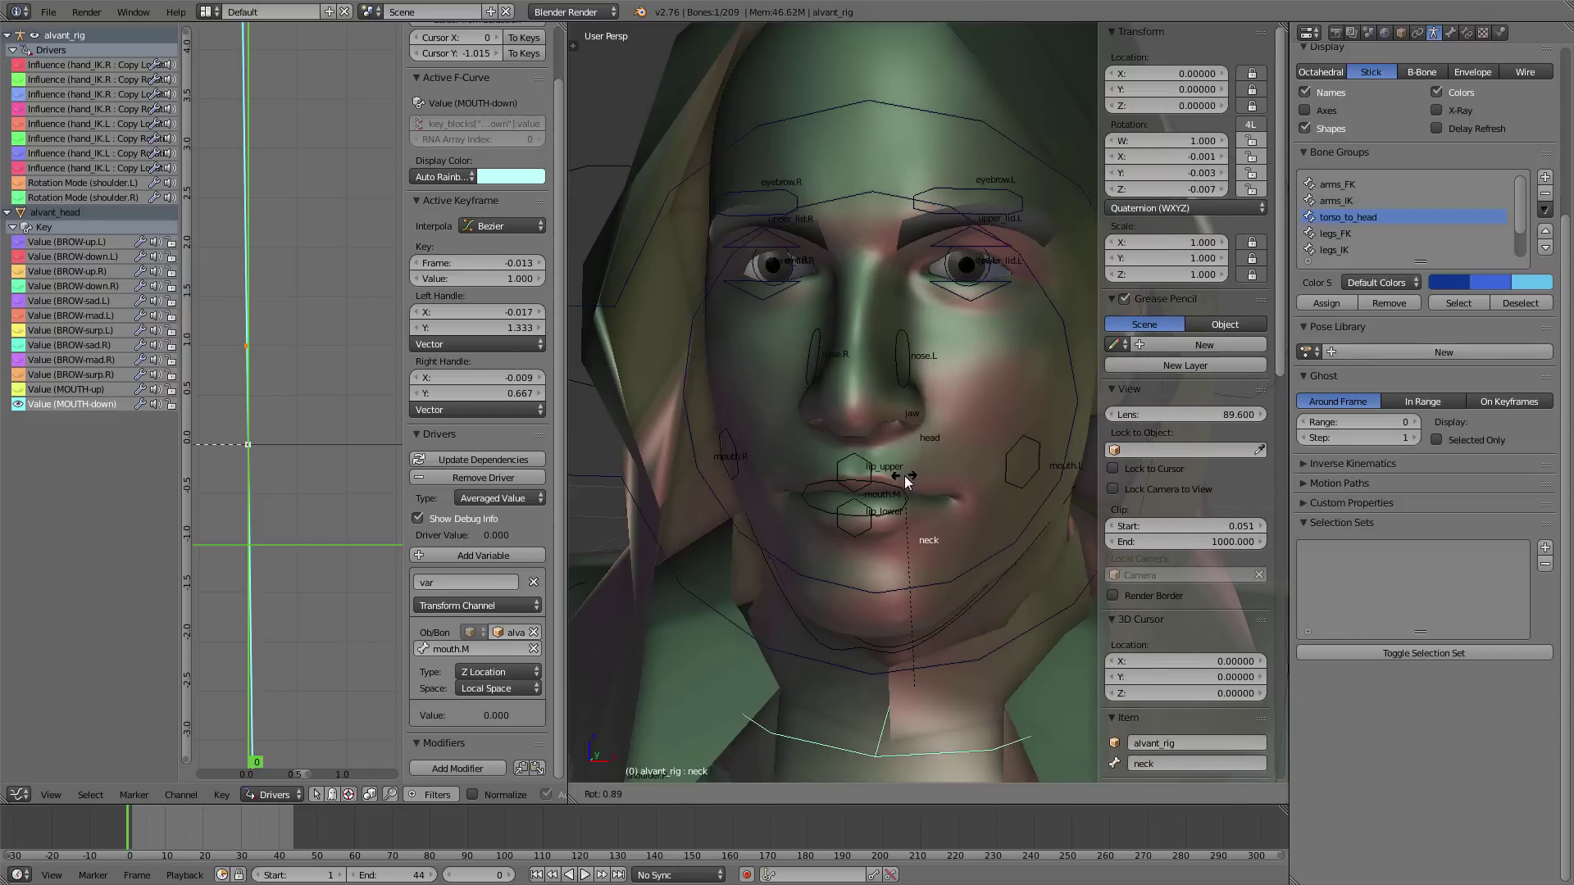
key("g")
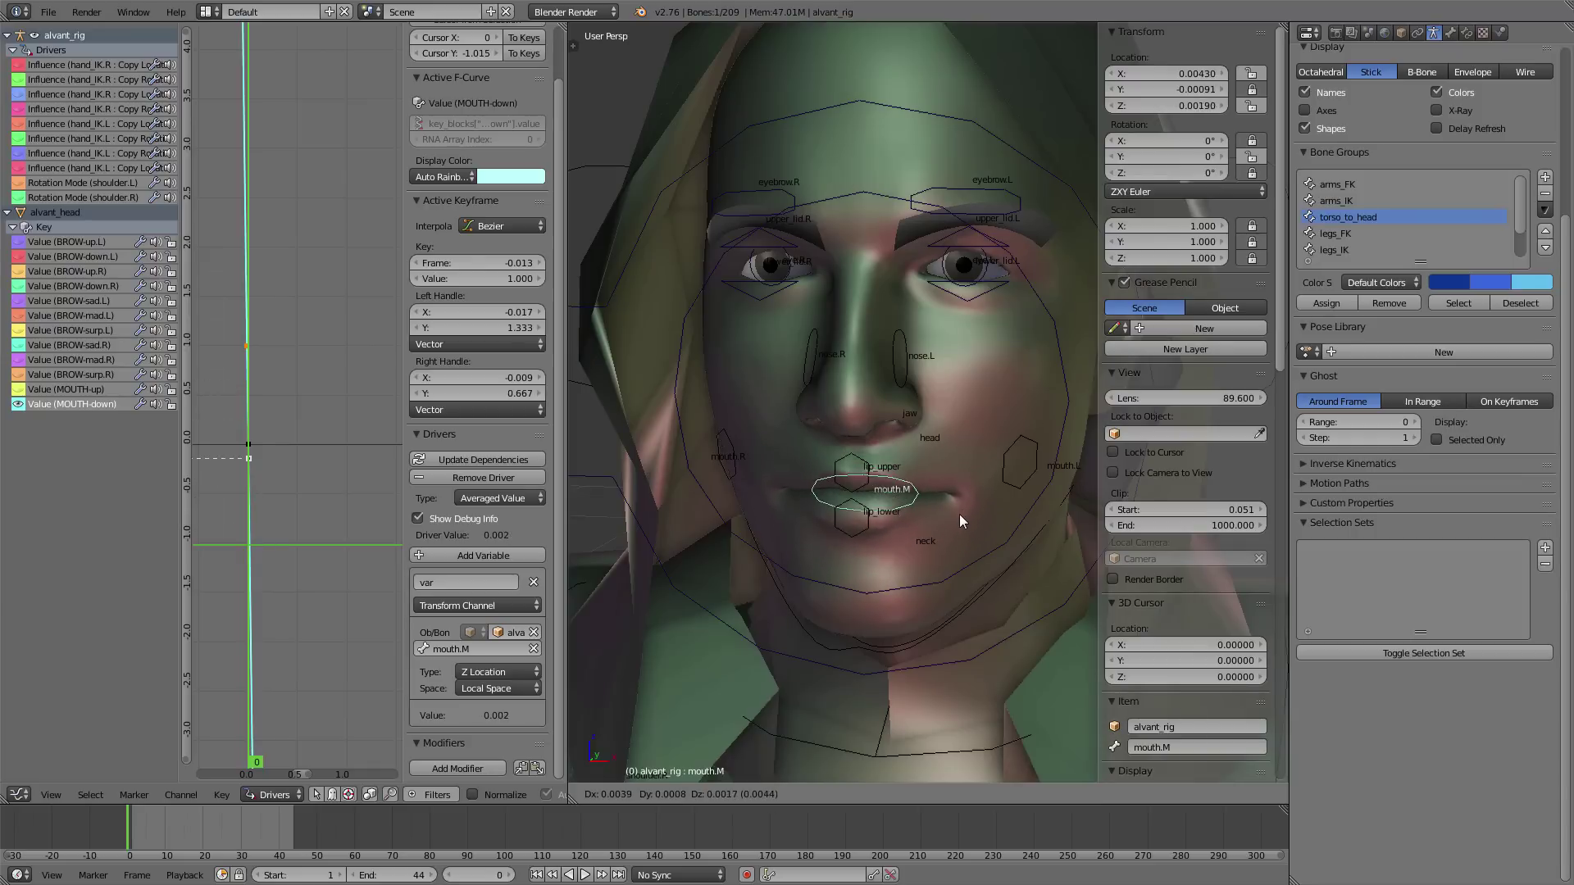
- Cancel the mouth.M move and add drivers to the head mesh's MOUTH-L and MOUTH-R shape keys
right_click(939, 506)
right_click(946, 181)
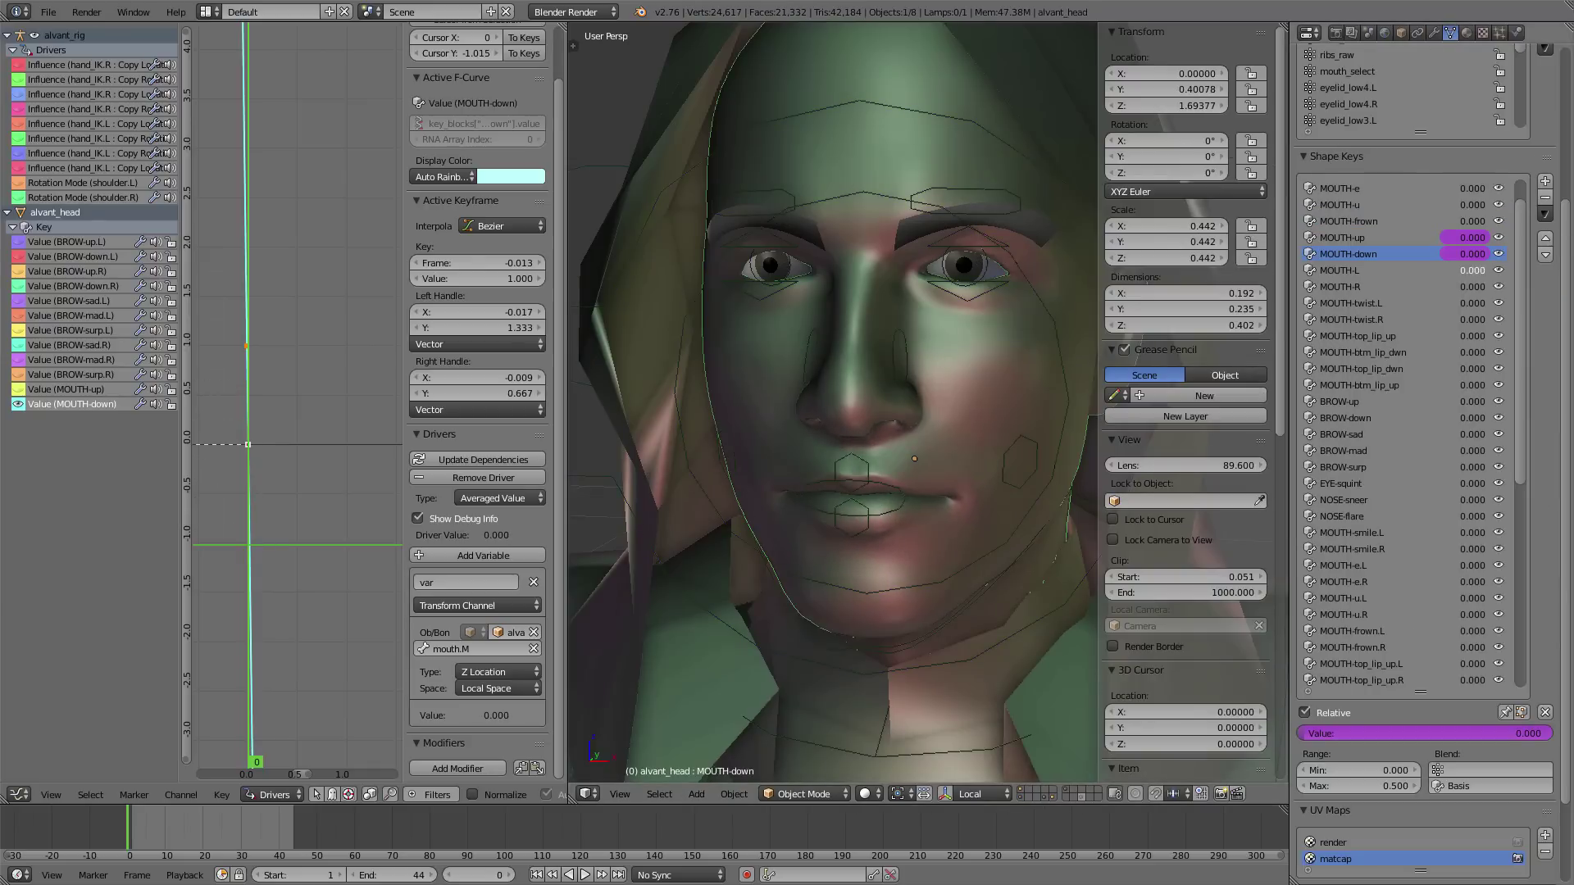
left_click(1443, 270)
right_click(1467, 270)
left_click(1438, 331)
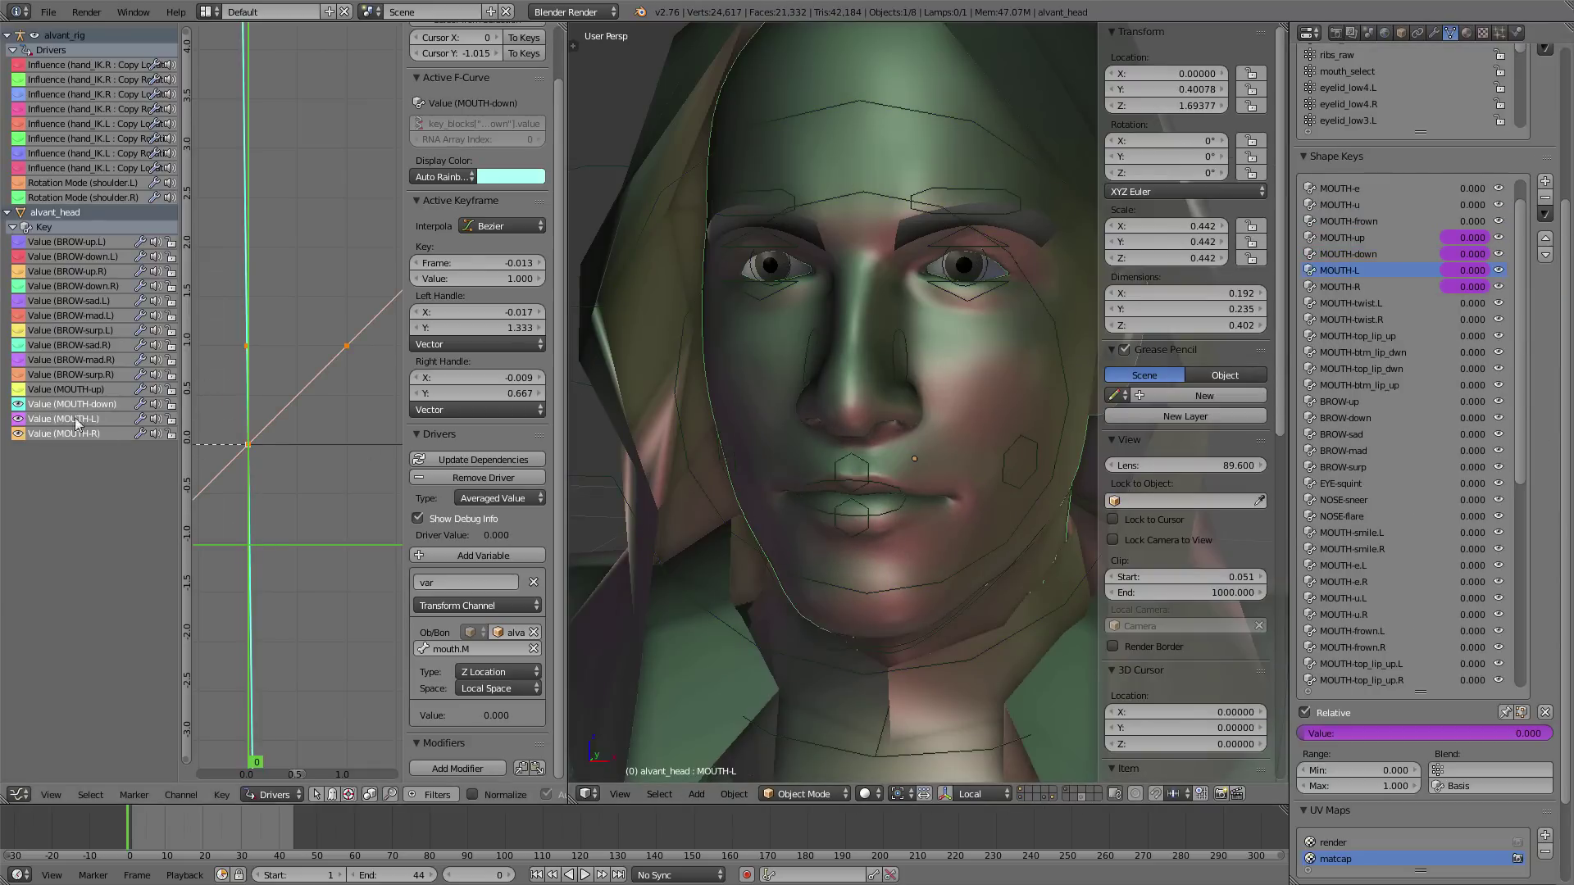
- Move the mouth.M bone sideways to an X location of about 0.0187 as the reference for the MOUTH-L shape
right_click(936, 505)
key("g")
left_click(972, 505)
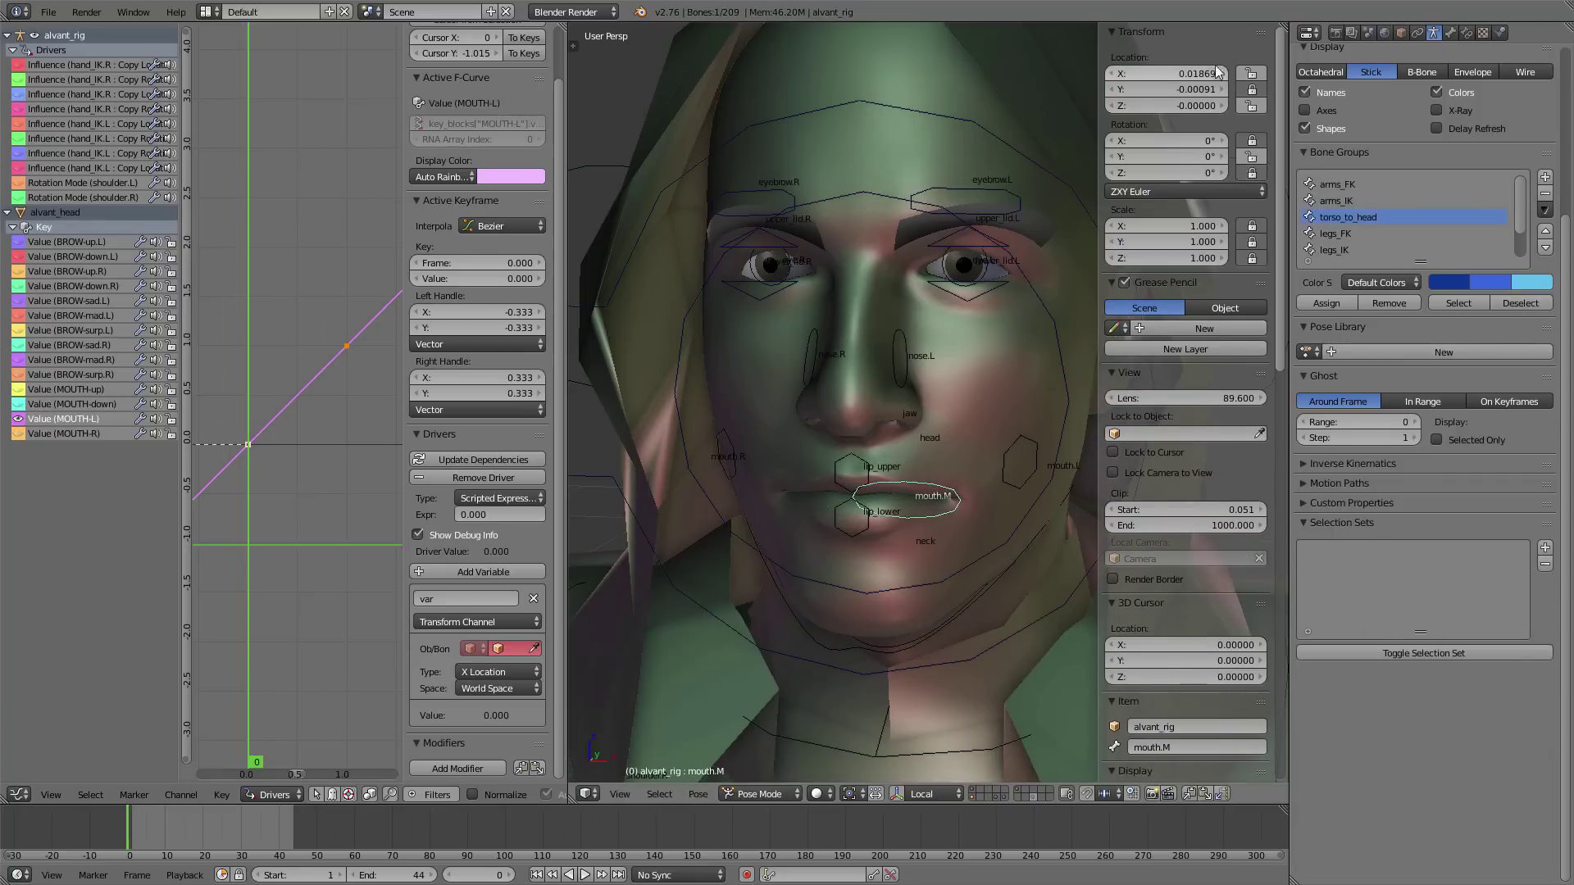
- Set the MOUTH-L driver to Averaged Value, reading alvant_rig's X Location in Local Space
left_click(506, 649)
type("rig")
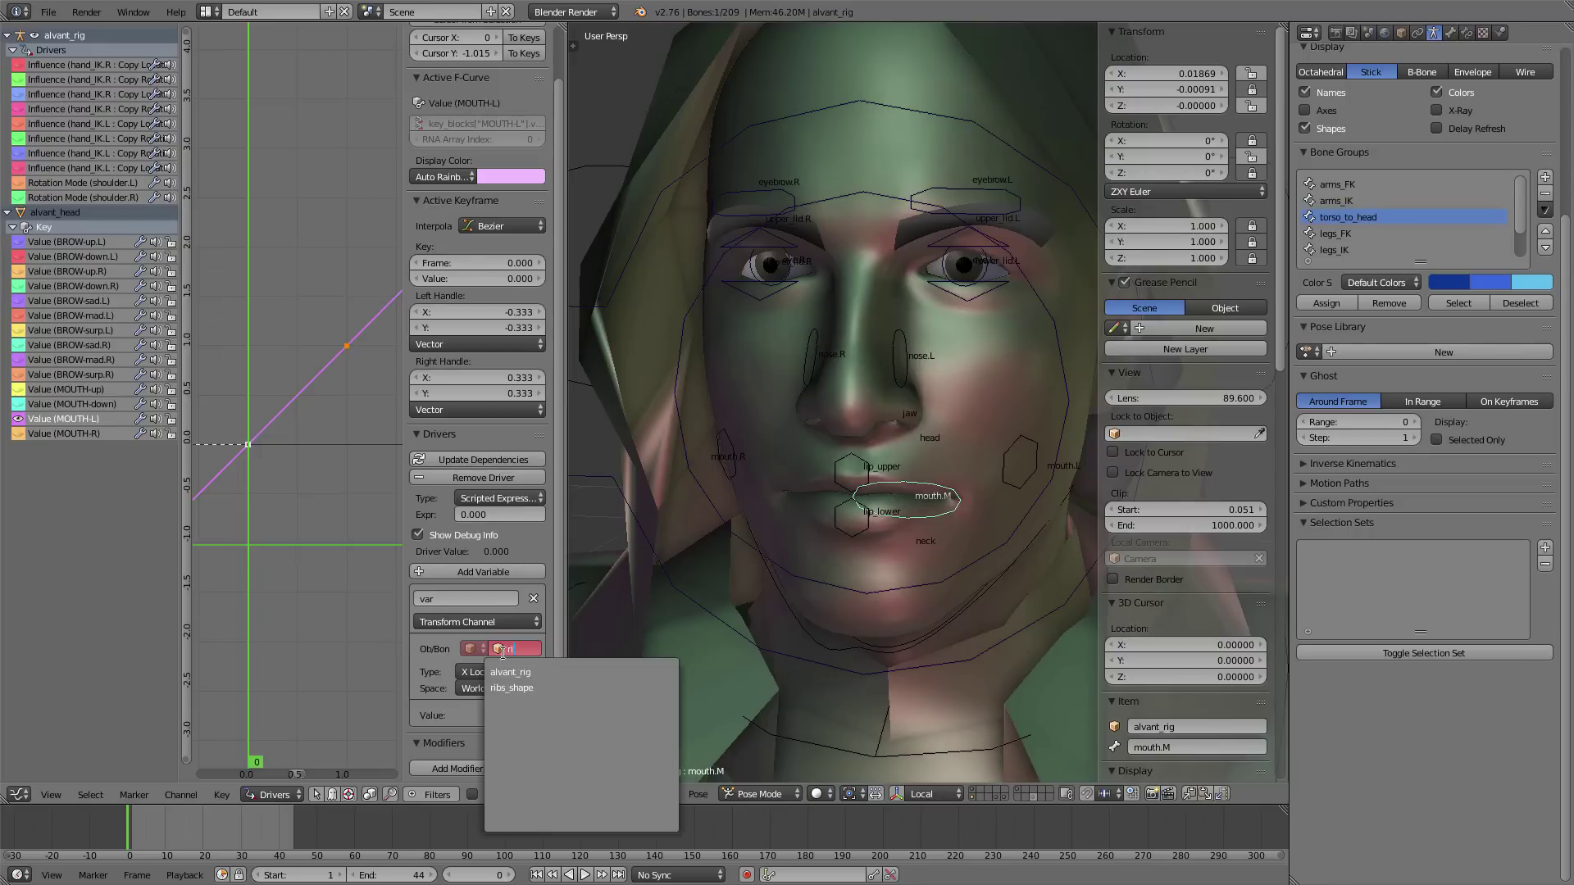
left_click(504, 672)
left_click(487, 687)
left_click(487, 669)
left_click(480, 709)
left_click(475, 648)
left_click(499, 498)
left_click(491, 436)
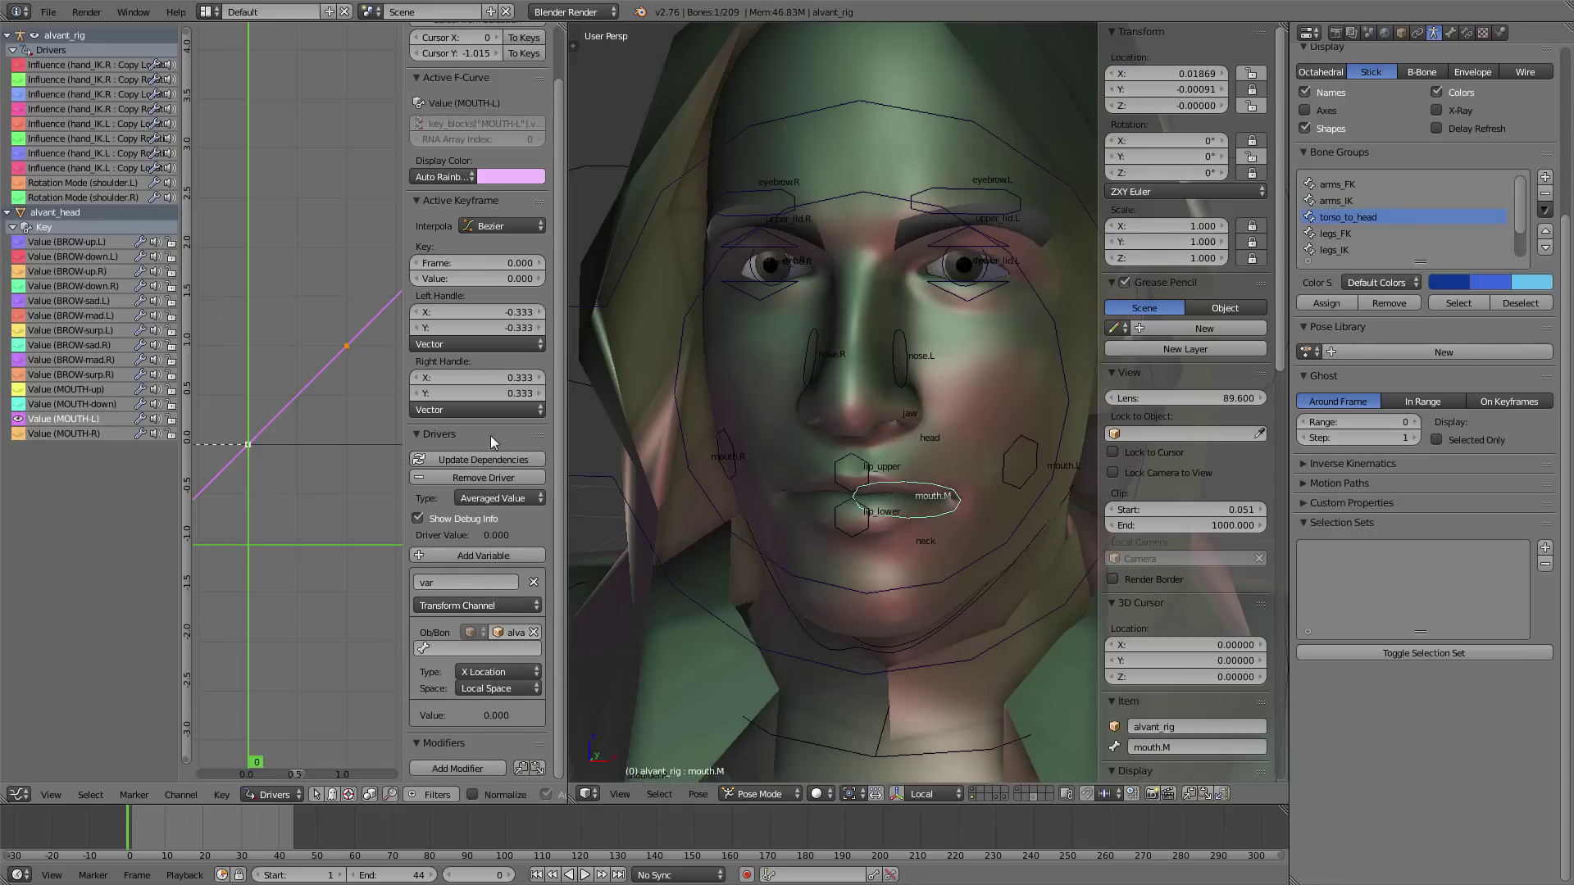
- Assign mouth.M as the MOUTH-L driver's bone and set the frame of the curve's key with value 1.000 to 0.01869
left_click_drag(503, 262, 508, 262)
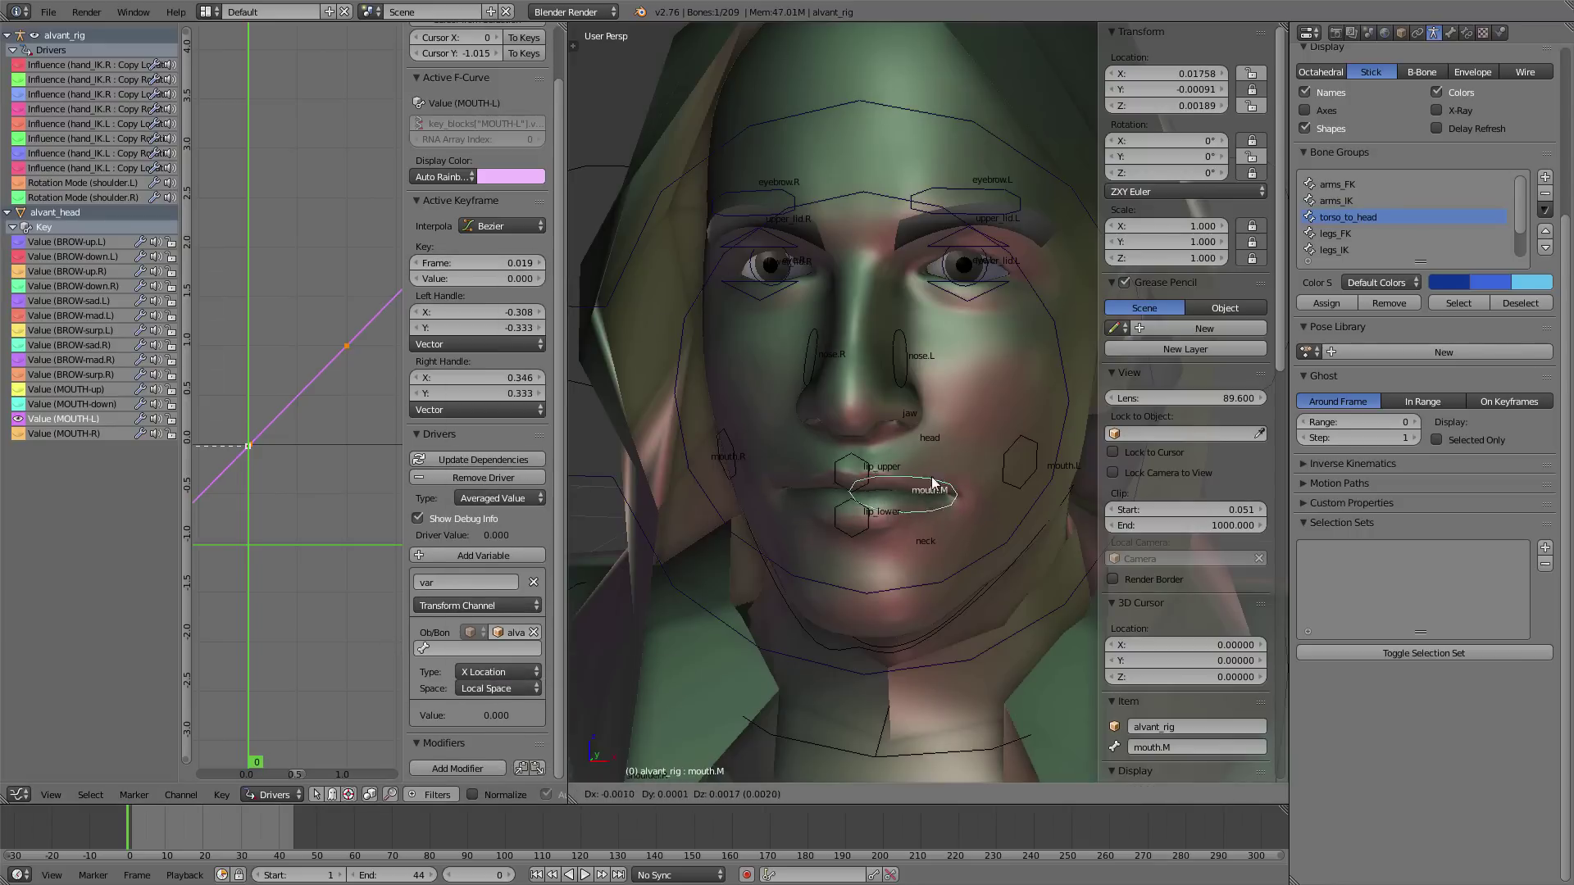
left_click(471, 648)
left_click(459, 767)
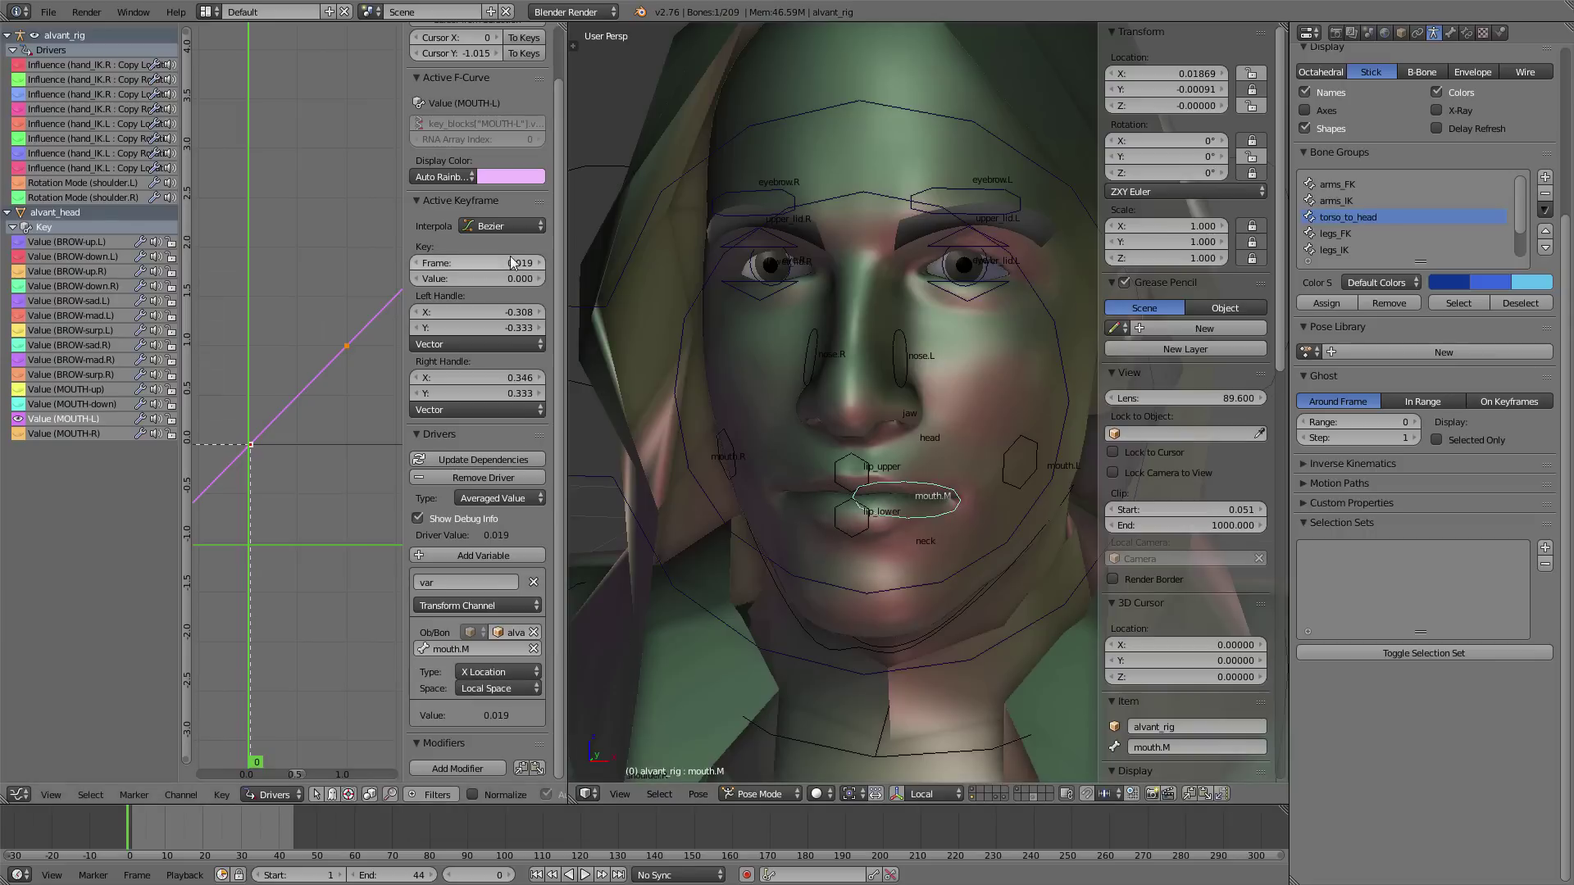
key("BackSpace")
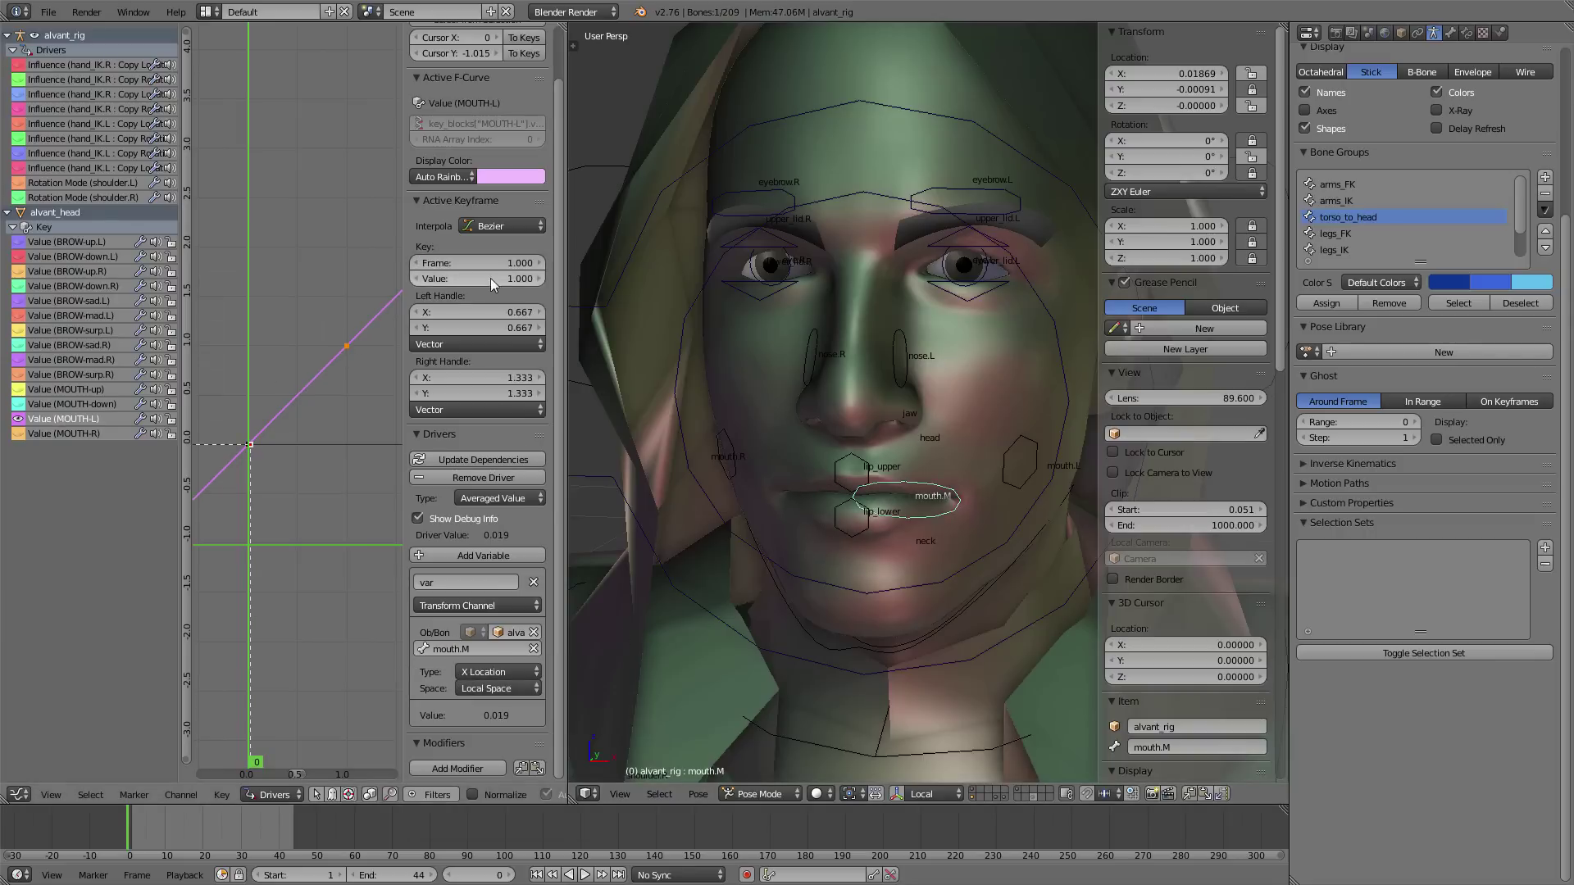
key("ctrl+v")
- Test the MOUTH-L driver by moving mouth.M sideways, checking the lips up close and from an angle, and return the bone to rest
key("g")
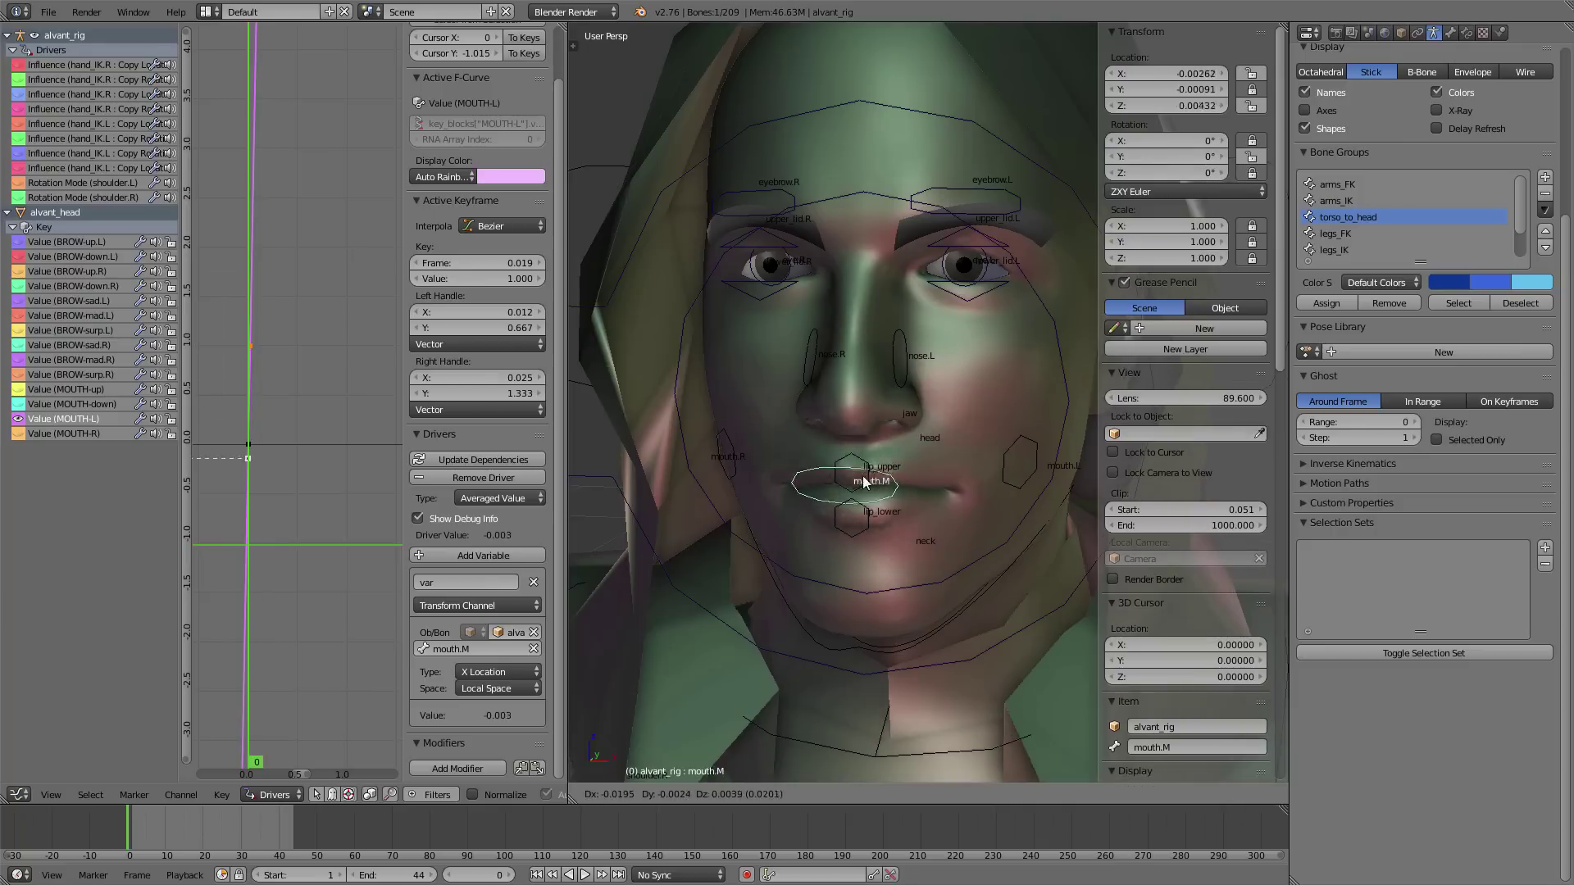
left_click(861, 502)
middle_click_drag(861, 501, 839, 506)
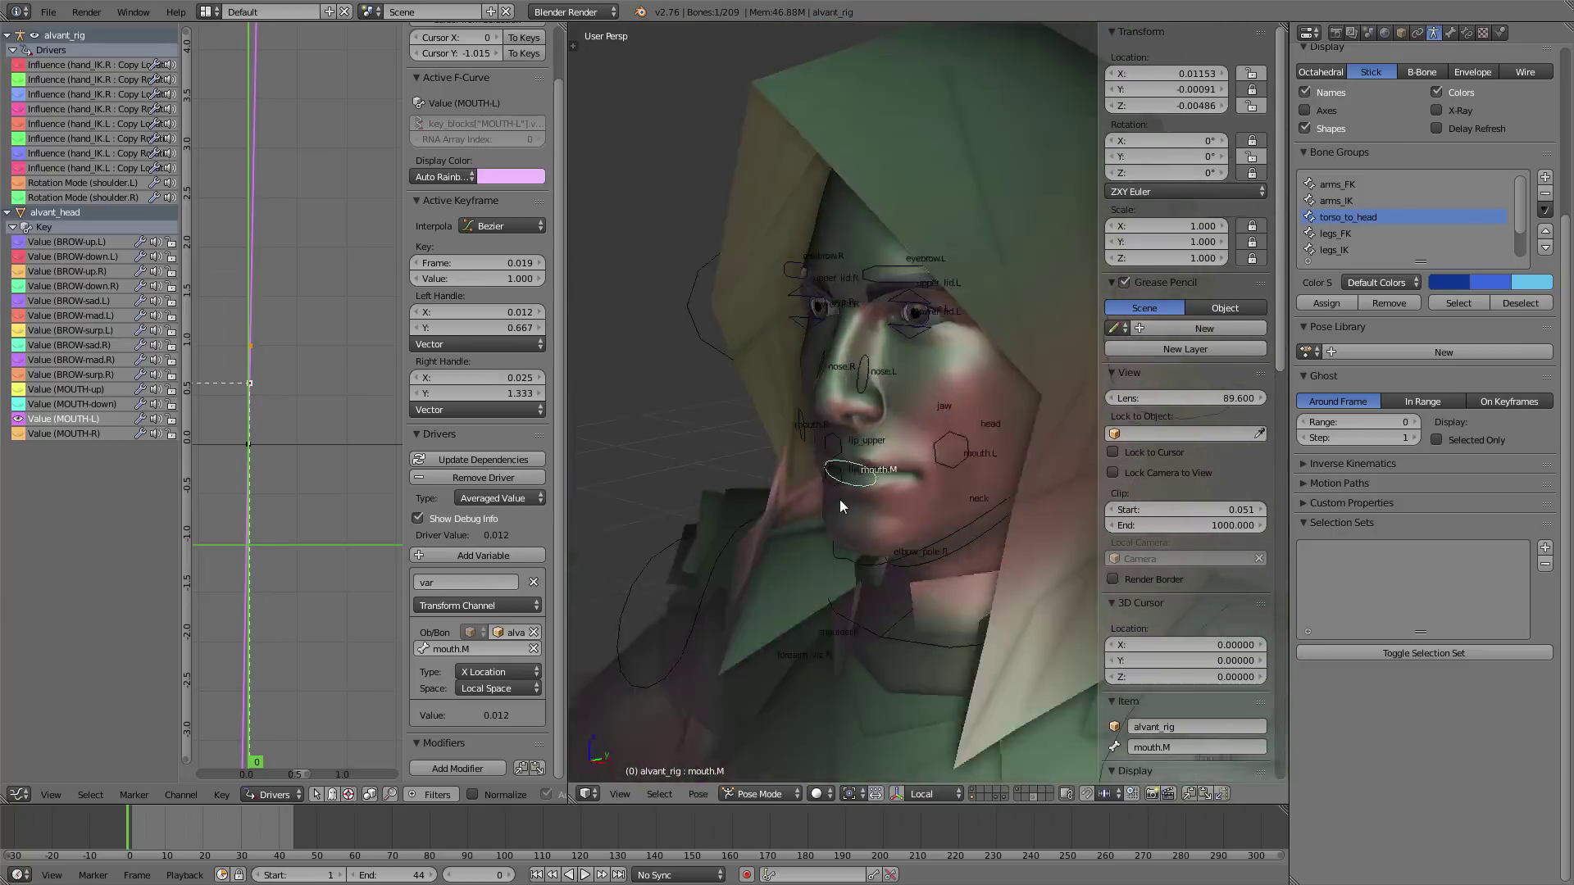
key("KP_1")
scroll(908, 490, "up", 3)
key("g")
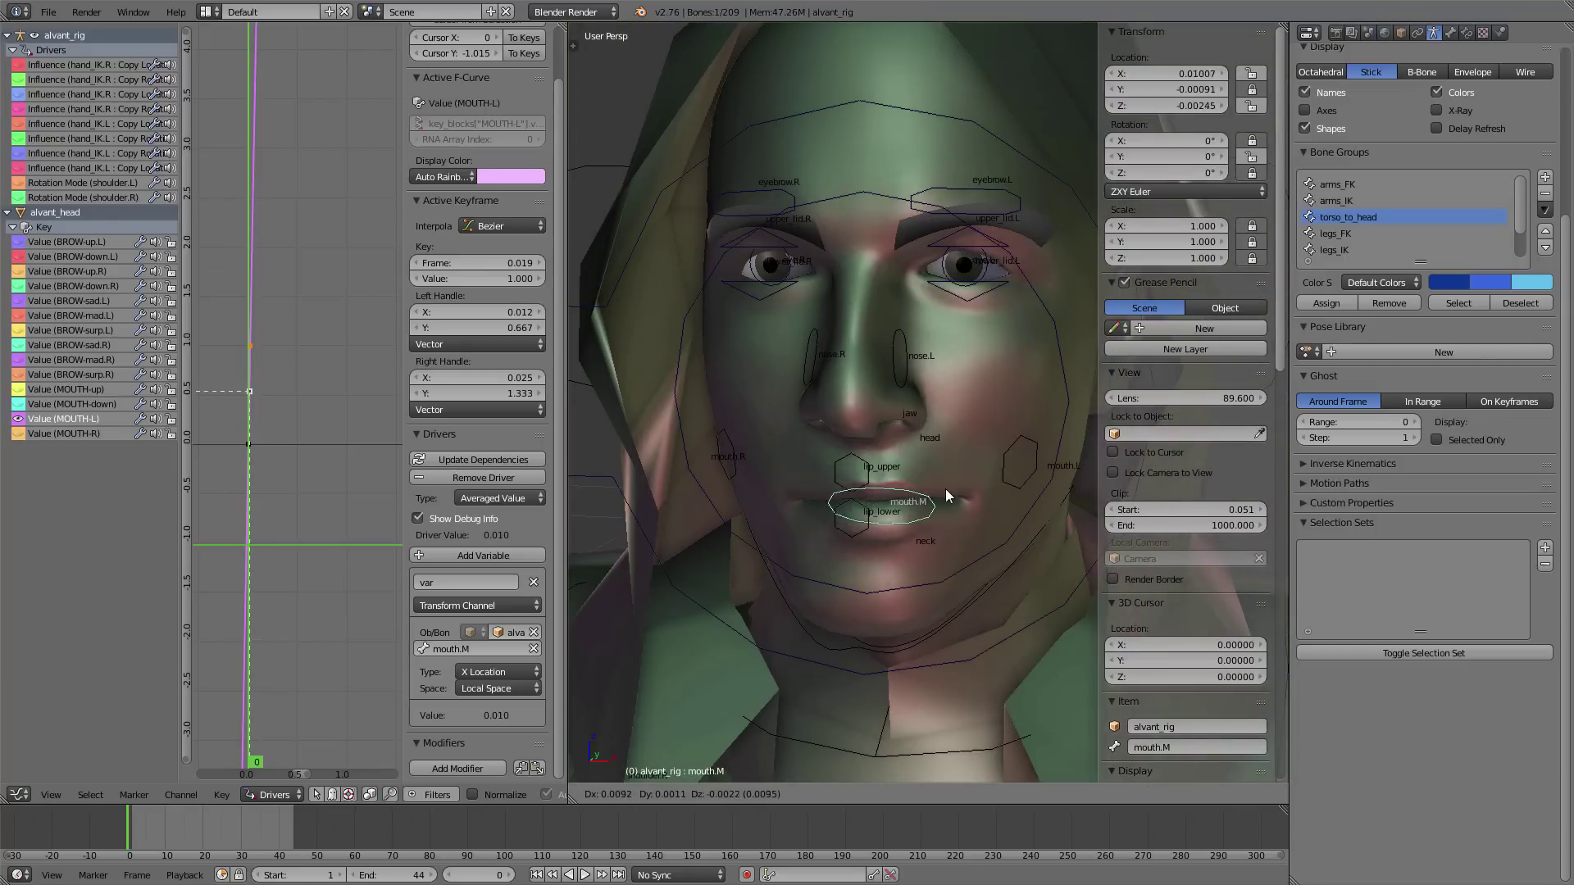
right_click(902, 501)
scroll(883, 518, "up", 3)
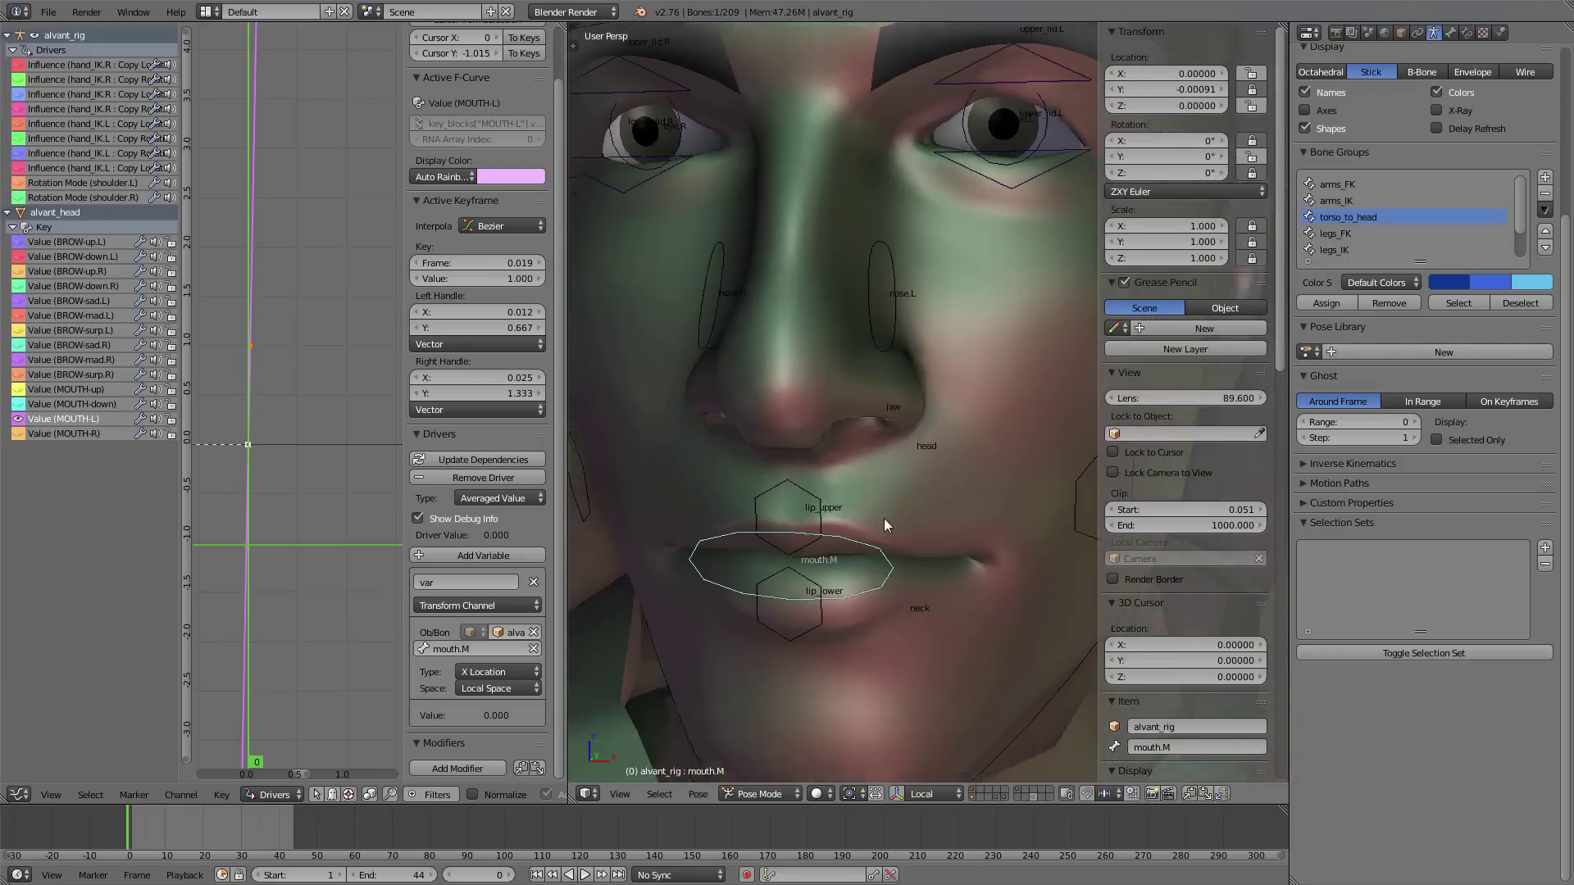
middle_click_drag(884, 518, 964, 464)
- Isolate the MOUTH-R driver curve and set the frame of its key with value 1.000 to -0.018695
left_click(83, 434)
key("v")
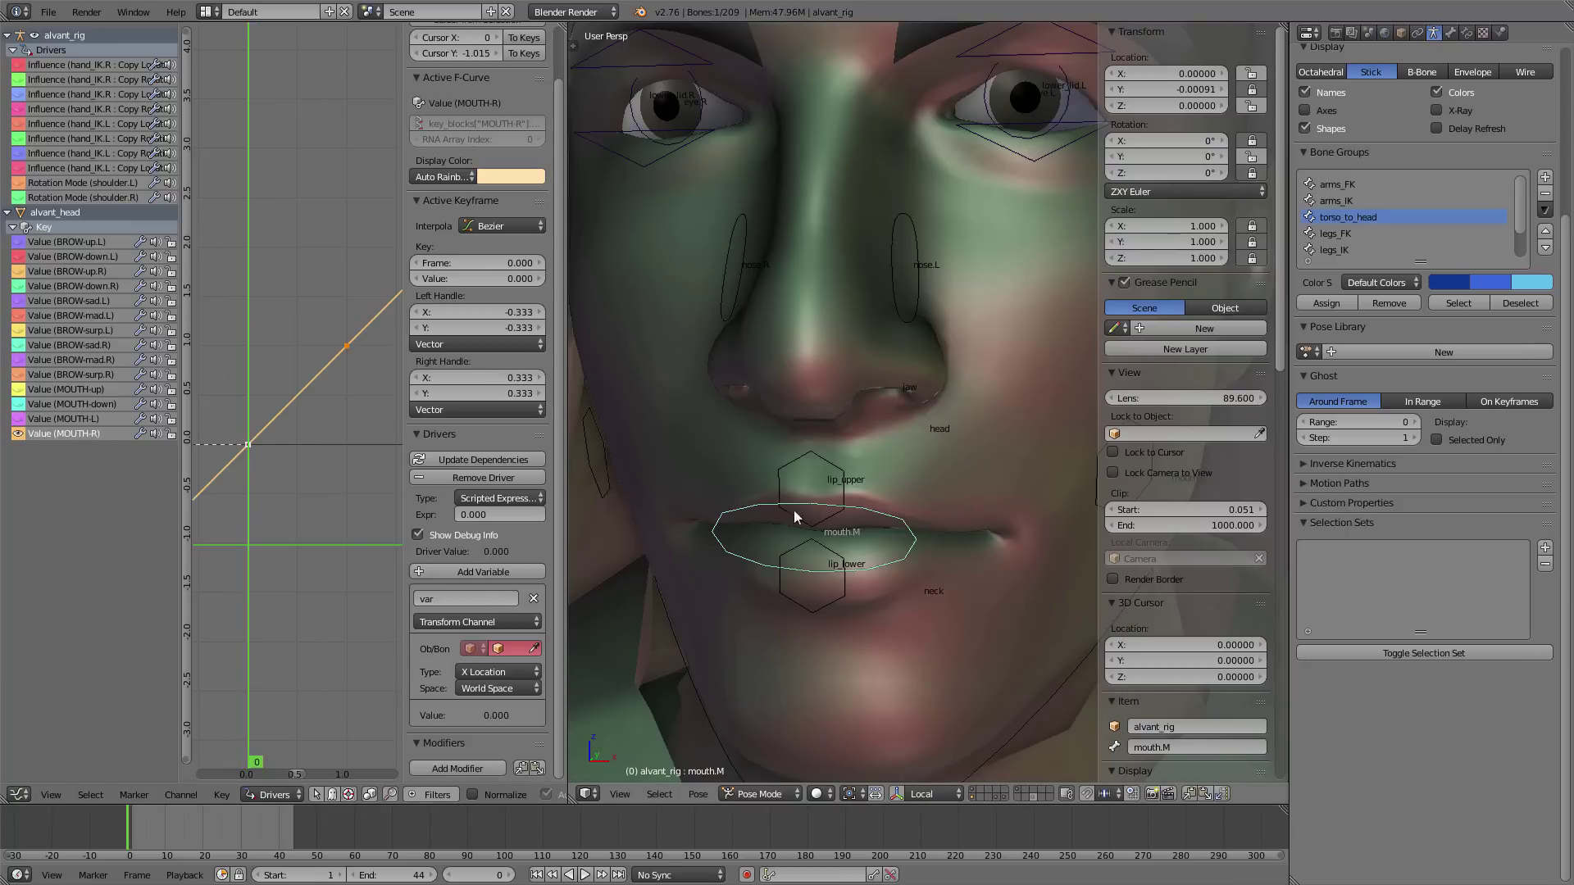
left_click(60, 419)
left_click(320, 373)
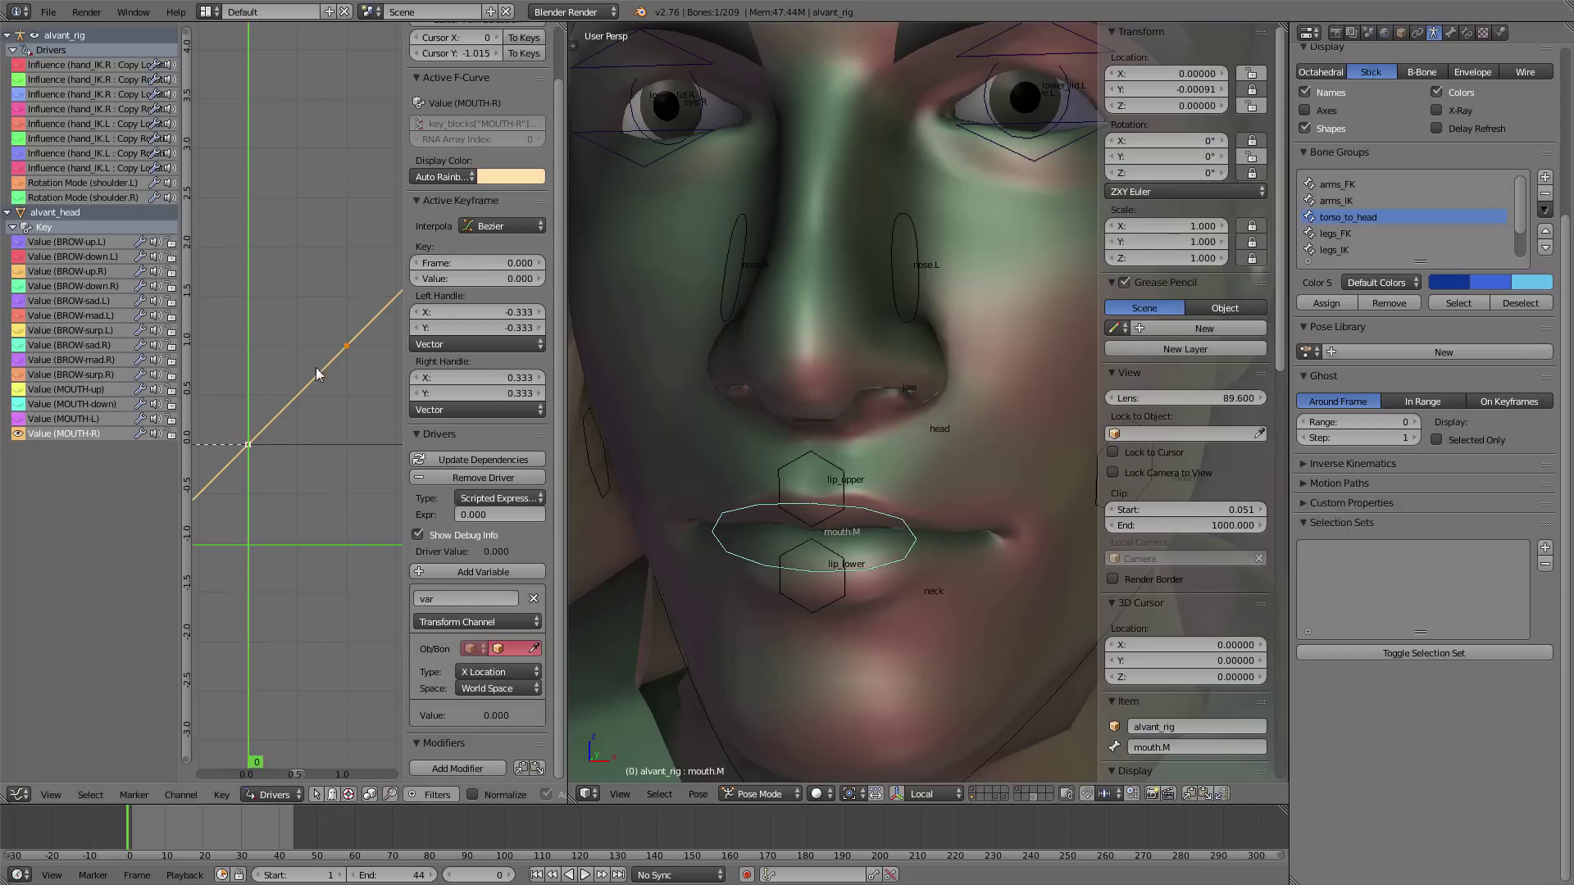
left_click(508, 265)
key("BackSpace")
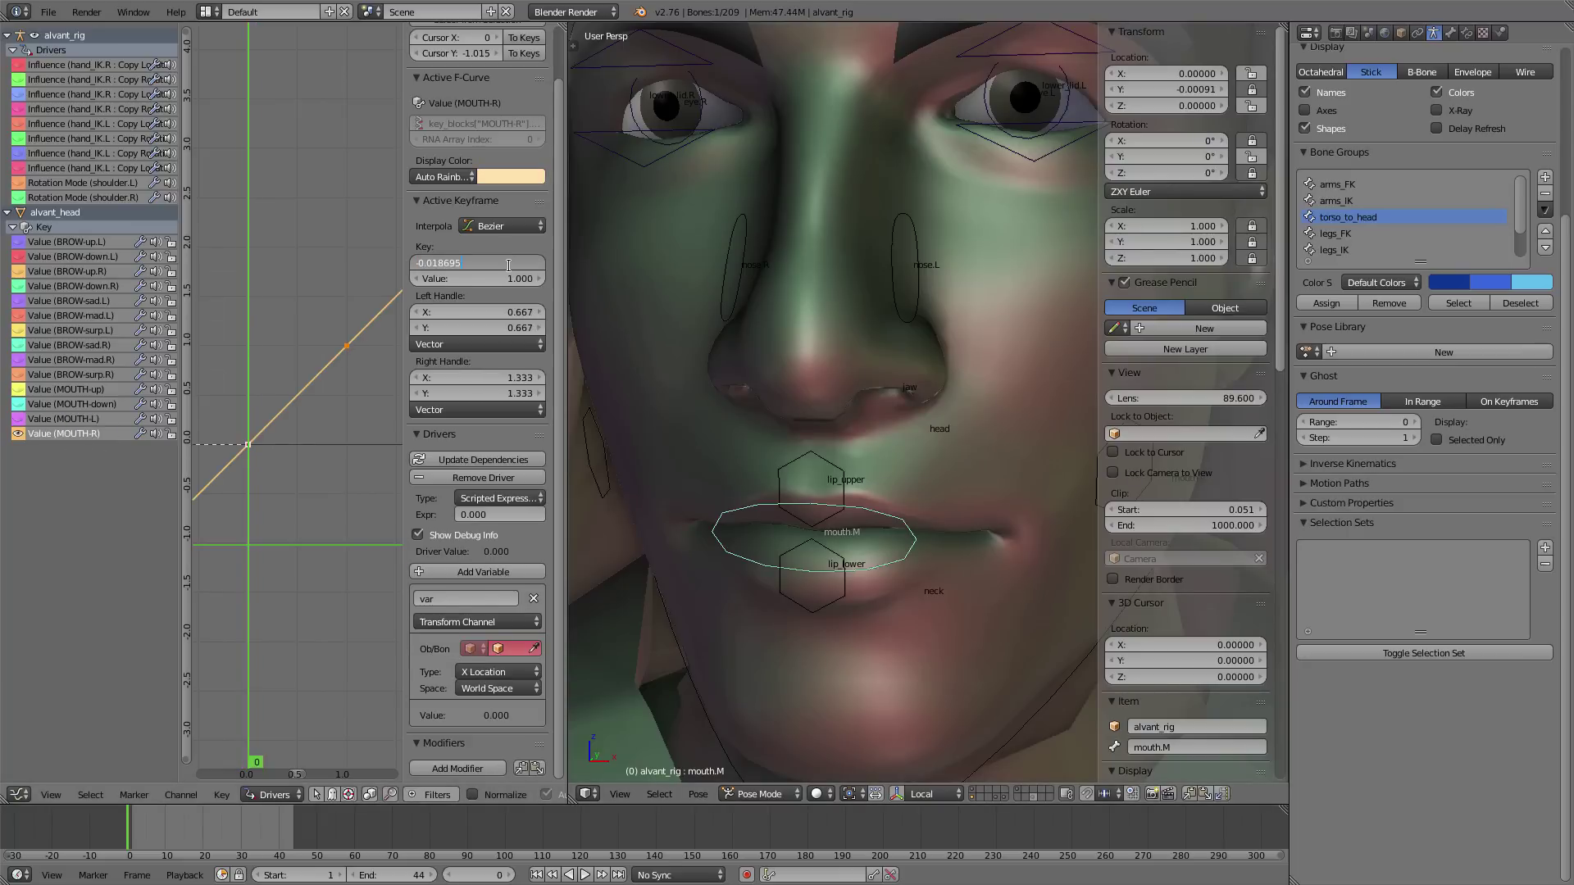
key("Return")
- Set the MOUTH-R driver to Averaged Value, reading the local-space X Location of alvant_rig's mouth.M bone
left_click(516, 649)
type("rig")
key("Return")
left_click(514, 691)
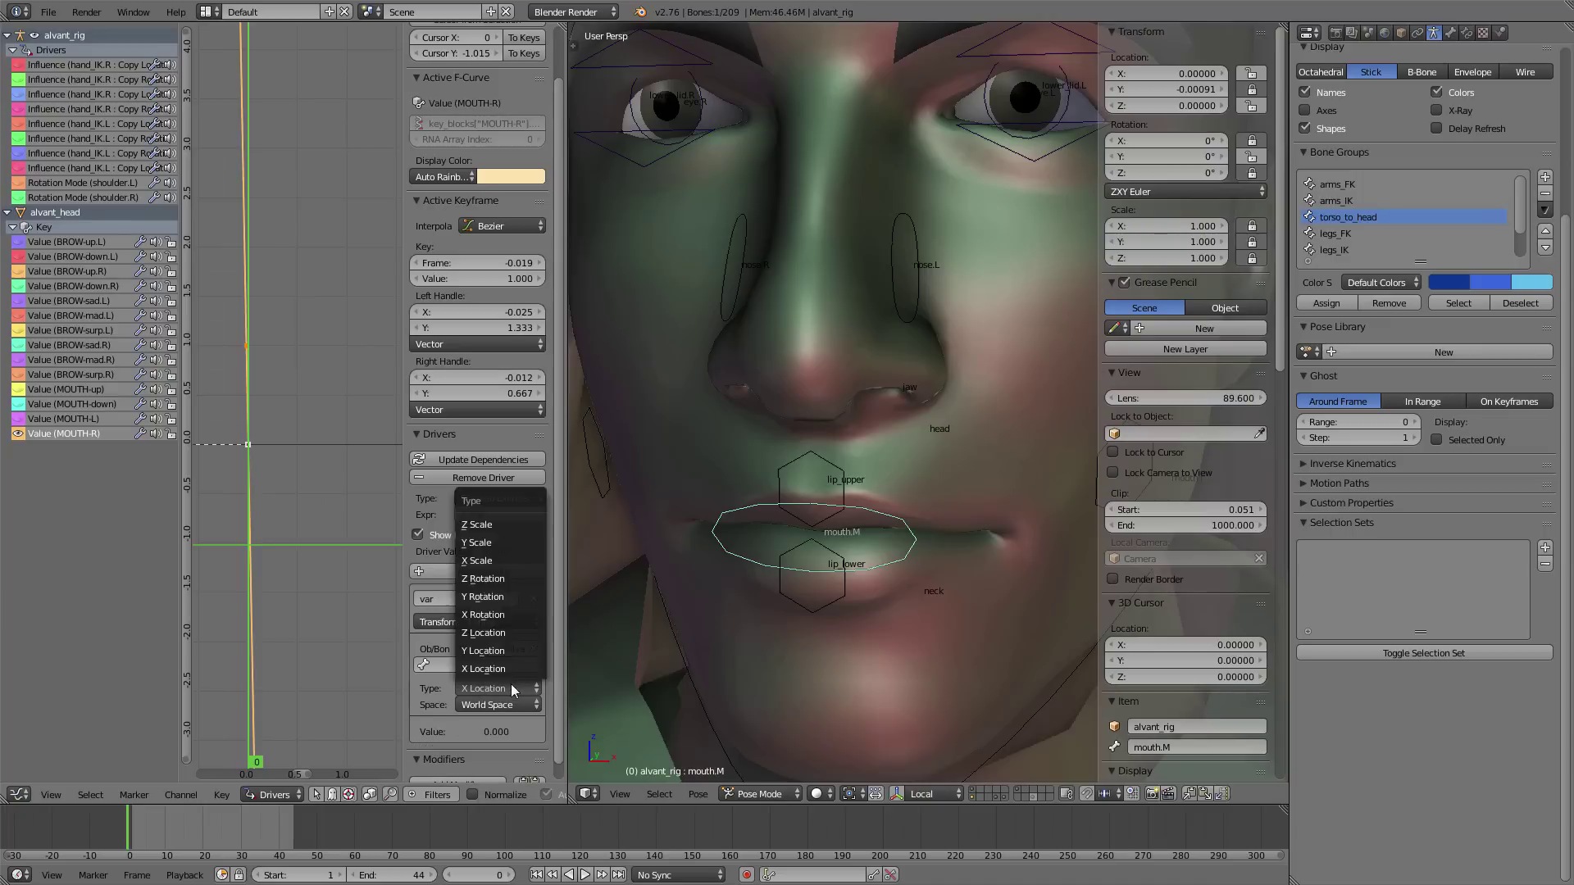
left_click(513, 691)
left_click(498, 705)
left_click(488, 747)
left_click(507, 499)
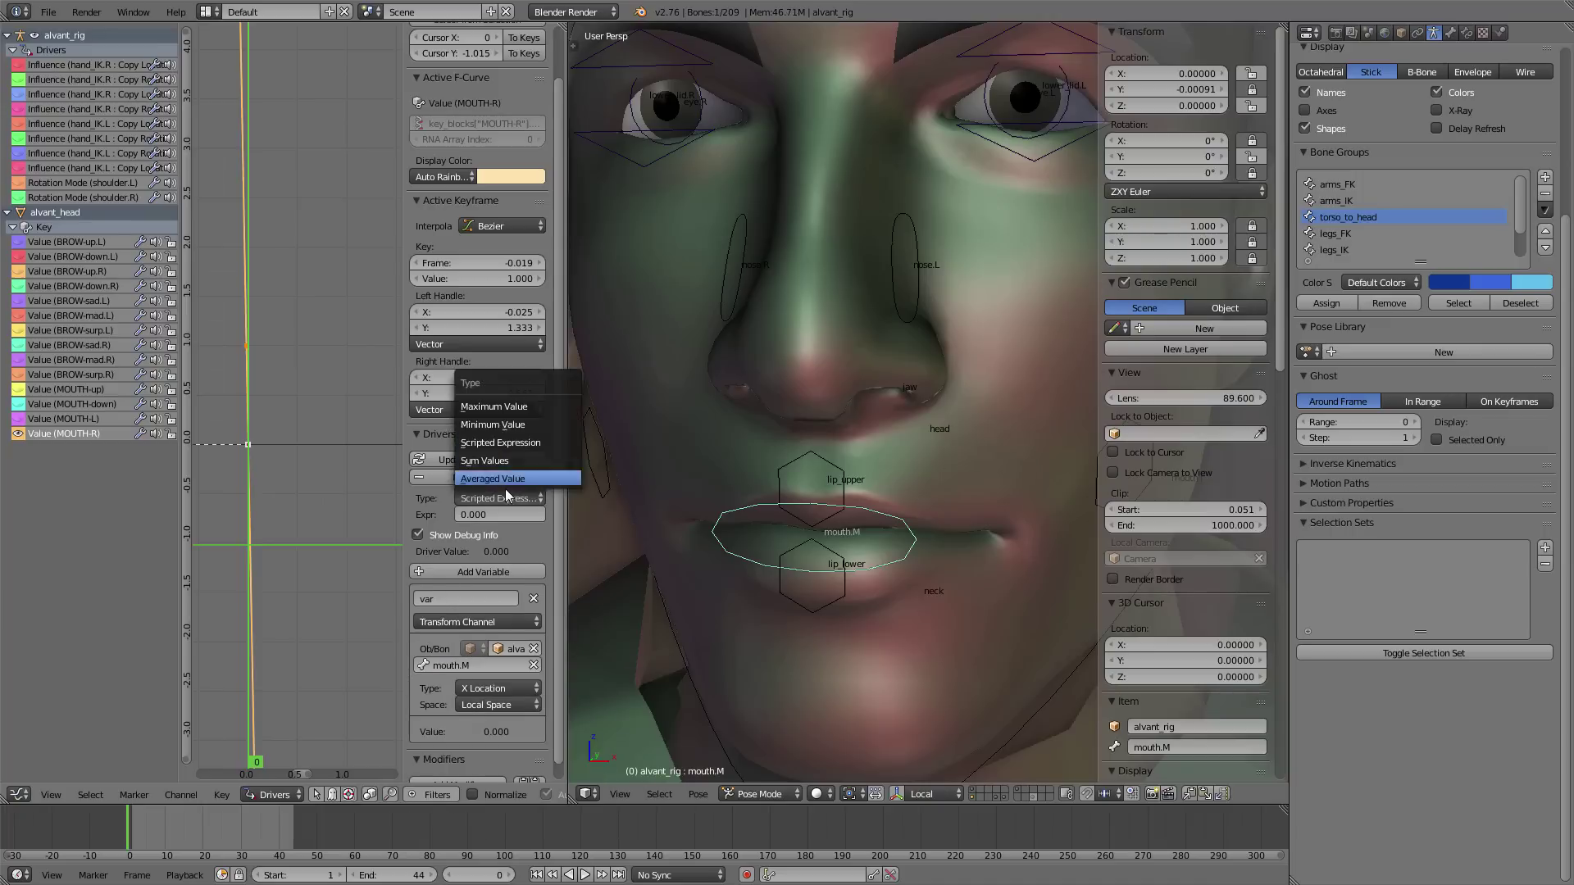
left_click(506, 483)
- Test the mouth drivers by moving mouth.M around, examine the lips from several angles, and cancel each move
key("g")
right_click(745, 561)
scroll(744, 561, "down", 2)
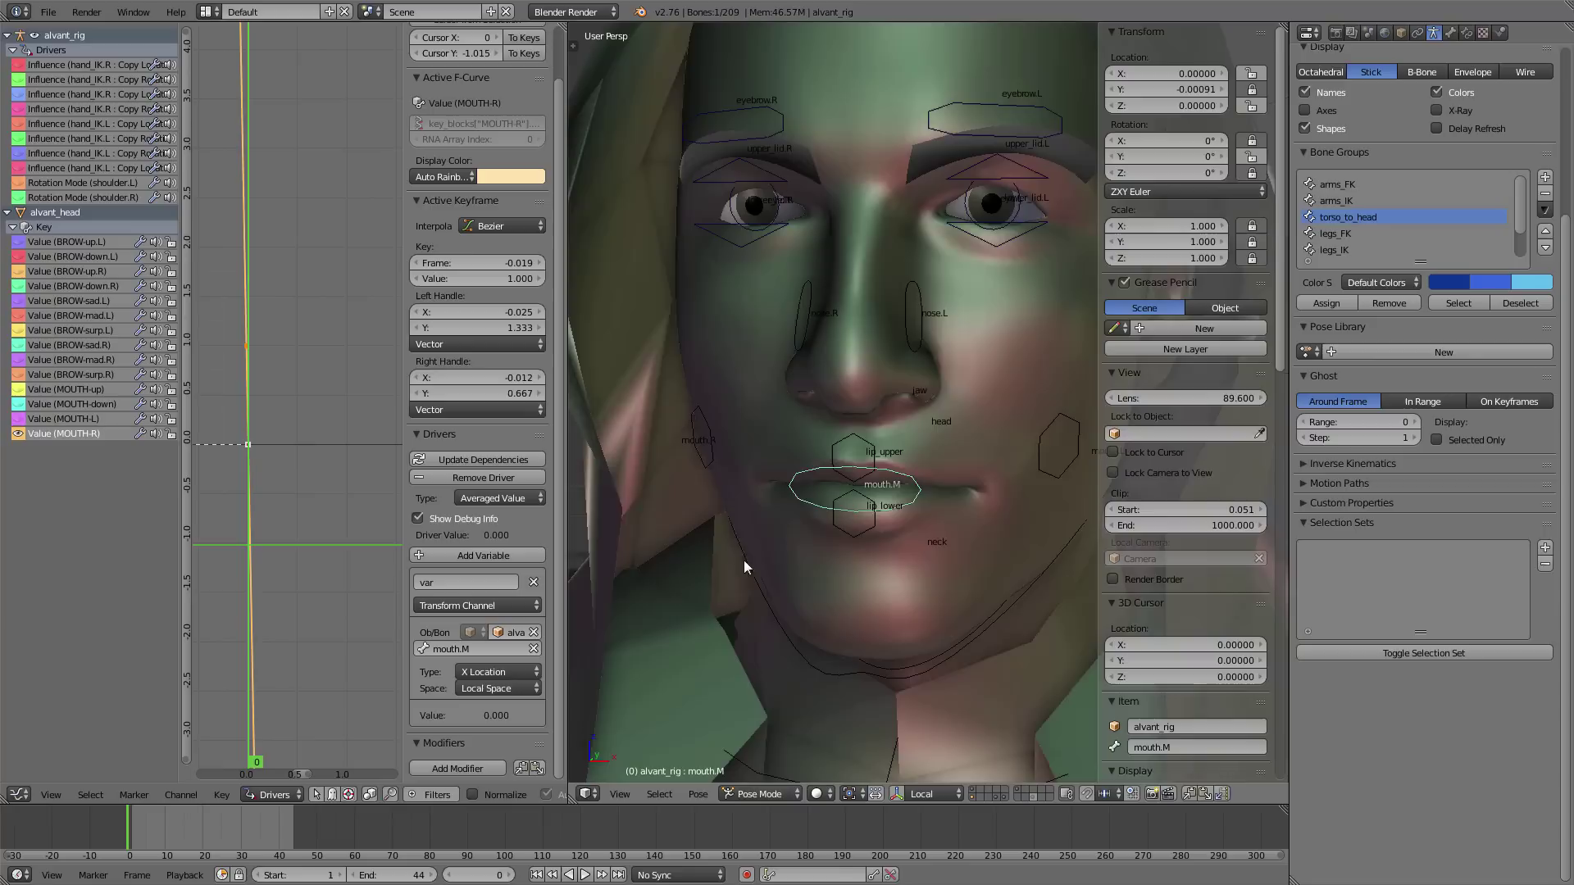
scroll(779, 532, "down", 2)
middle_click_drag(818, 510, 882, 501)
key("g")
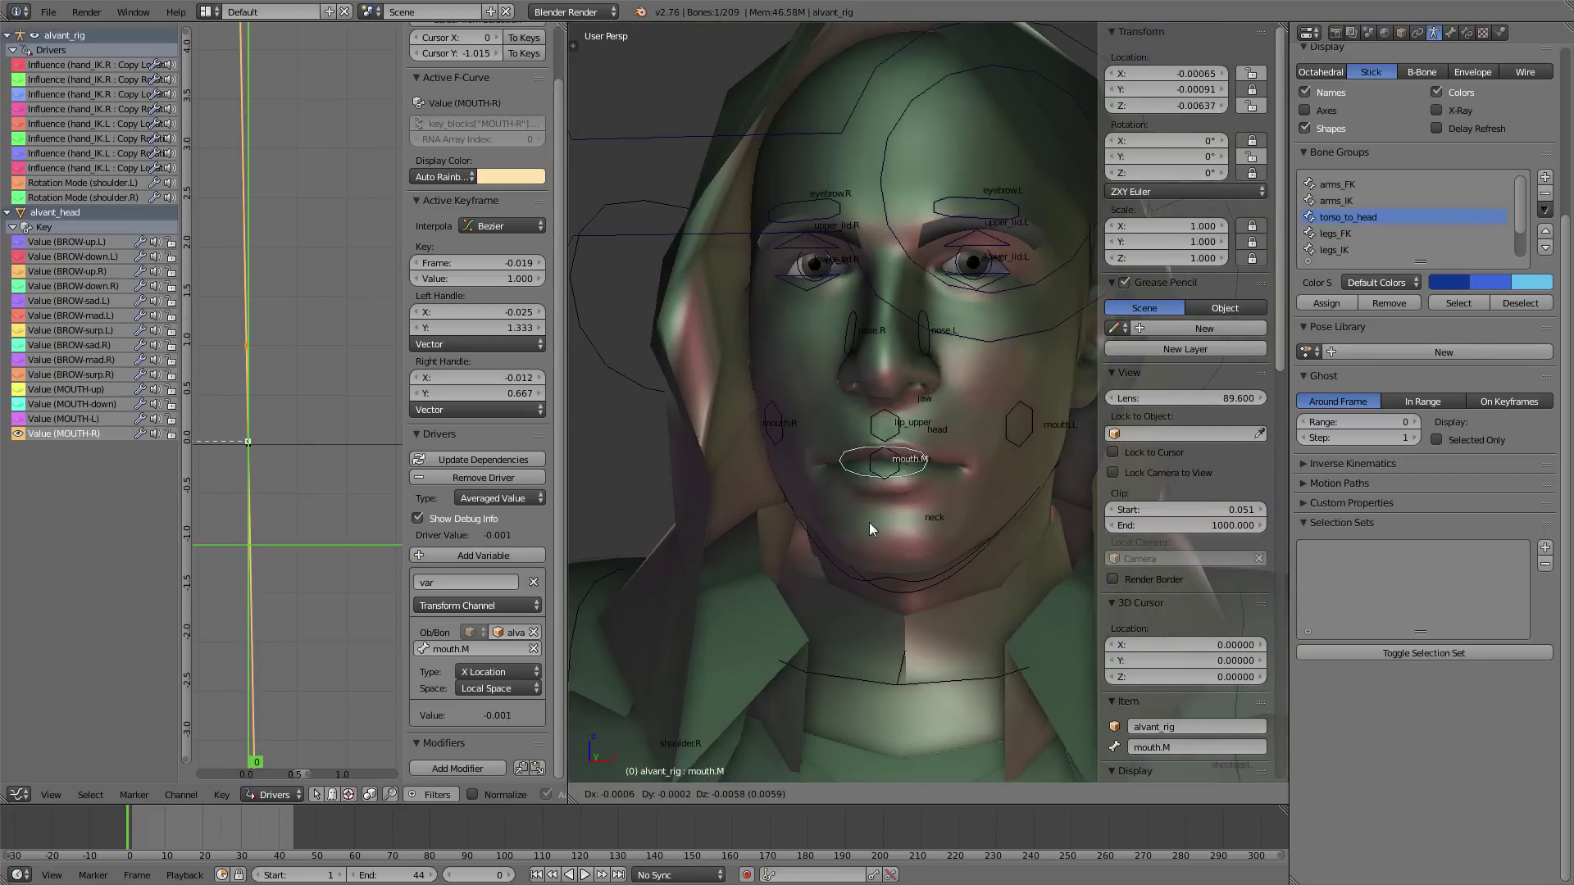
right_click(861, 510)
scroll(939, 532, "up", 3)
middle_click_drag(939, 533, 898, 533)
key("g")
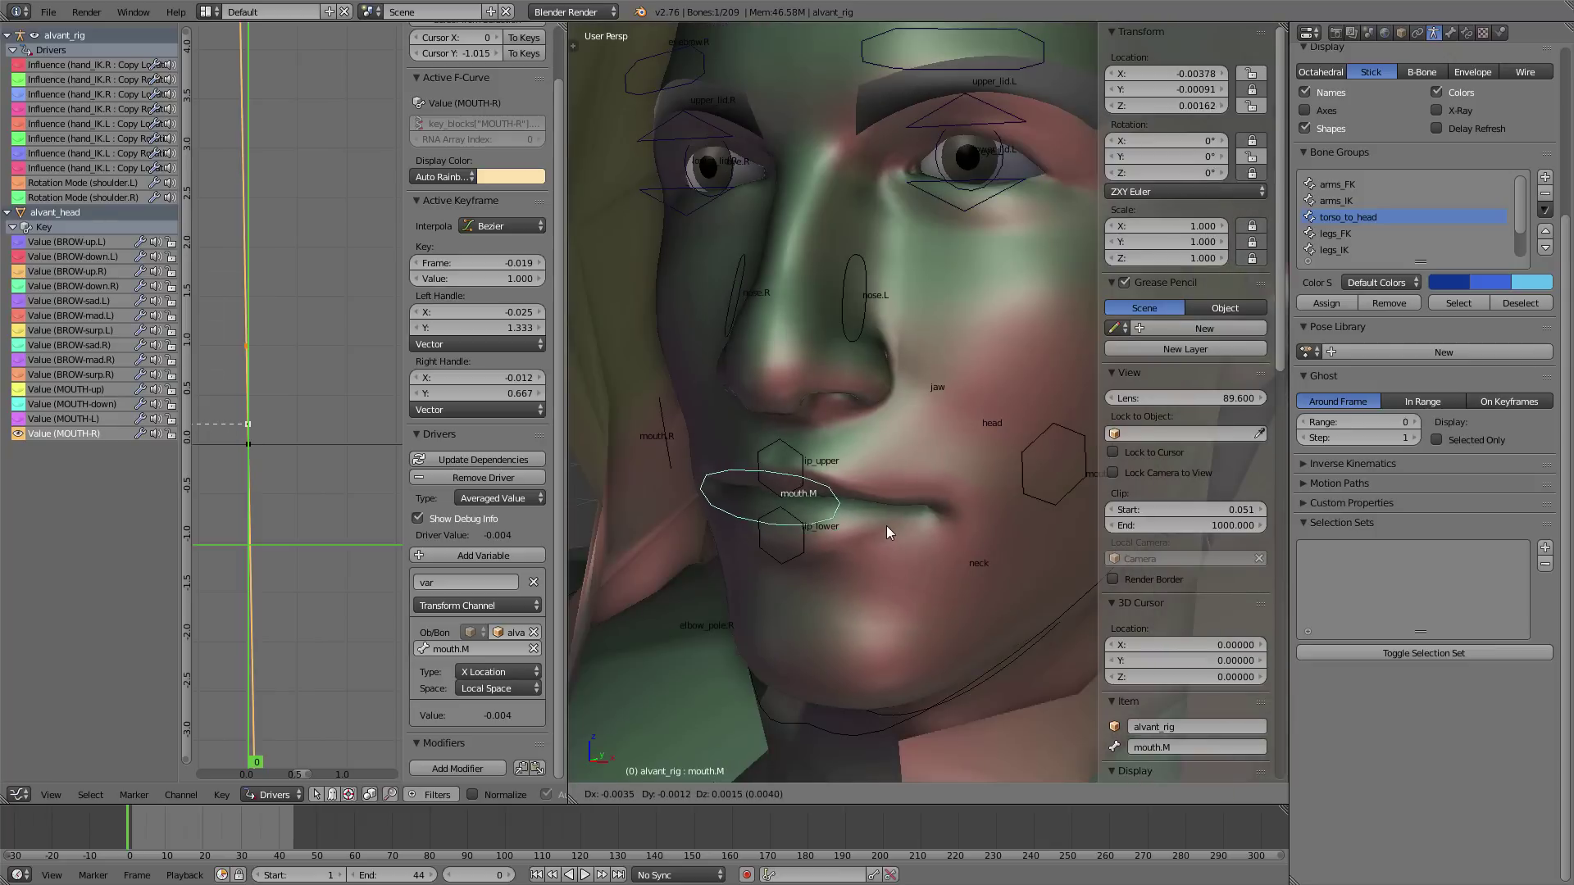
right_click(882, 528)
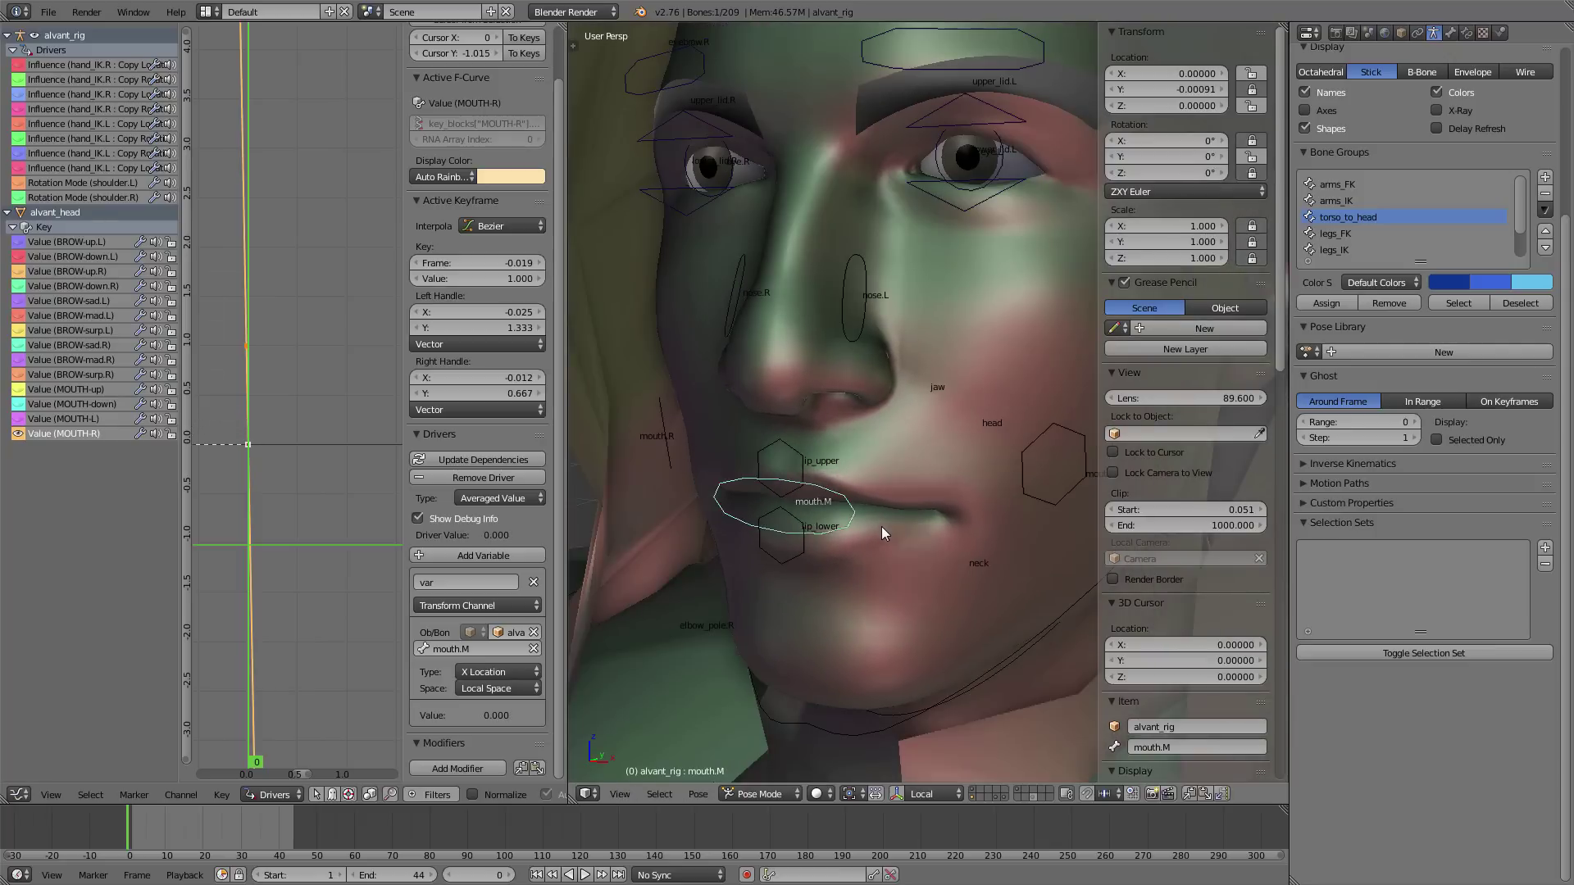
middle_click_drag(882, 526, 898, 533)
- Select the head mesh and add drivers to its MOUTH-twist.L and MOUTH-twist.R shape keys
right_click(857, 97)
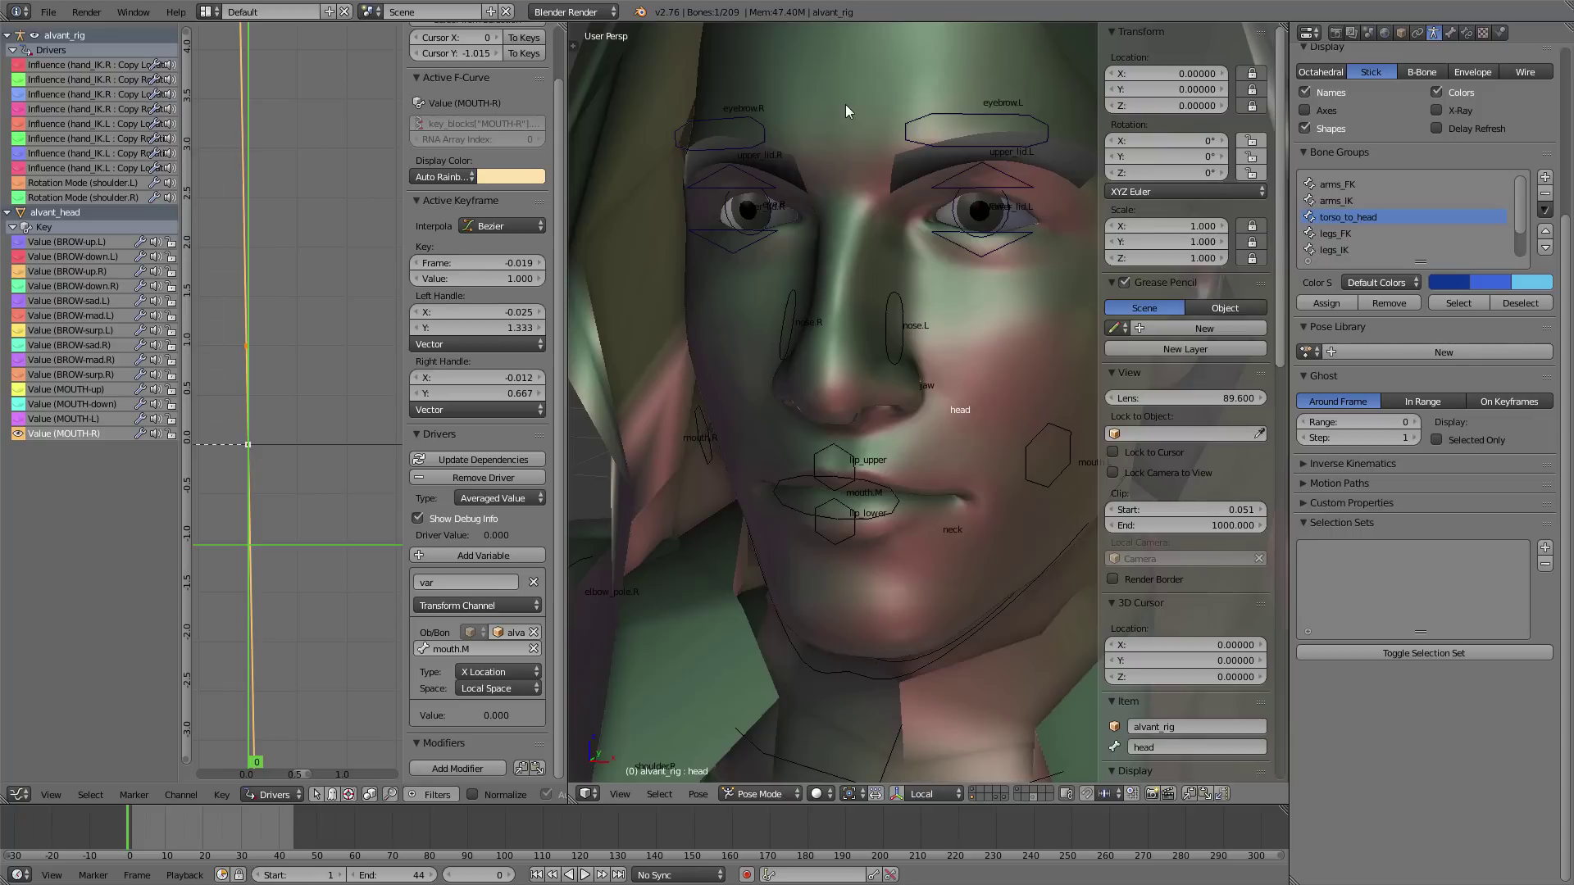
right_click(872, 76)
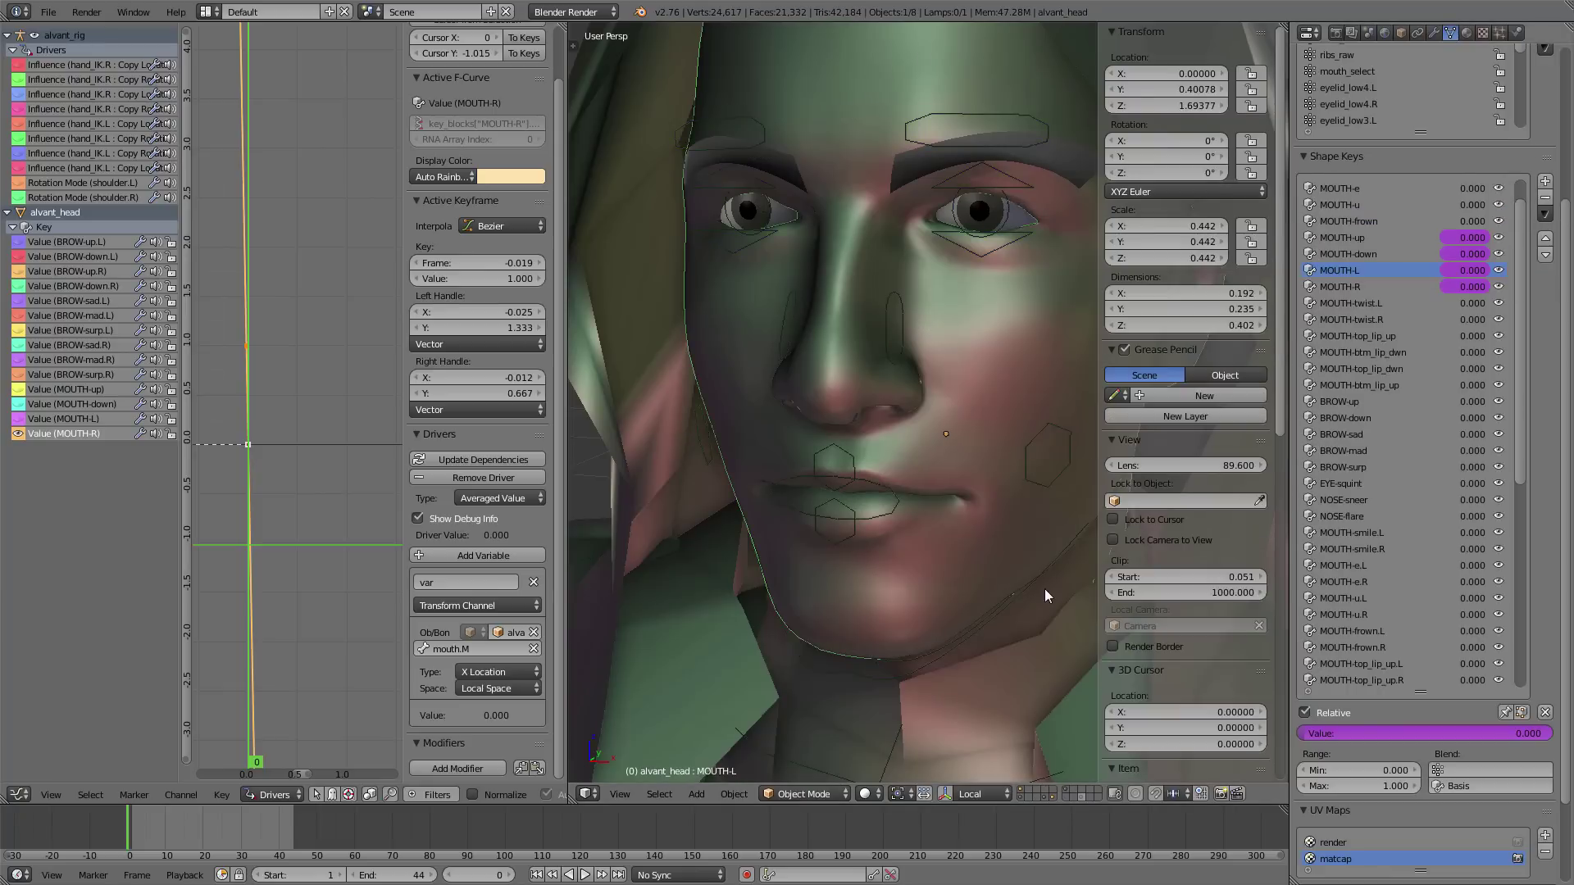
left_click(1354, 302)
right_click(1412, 303)
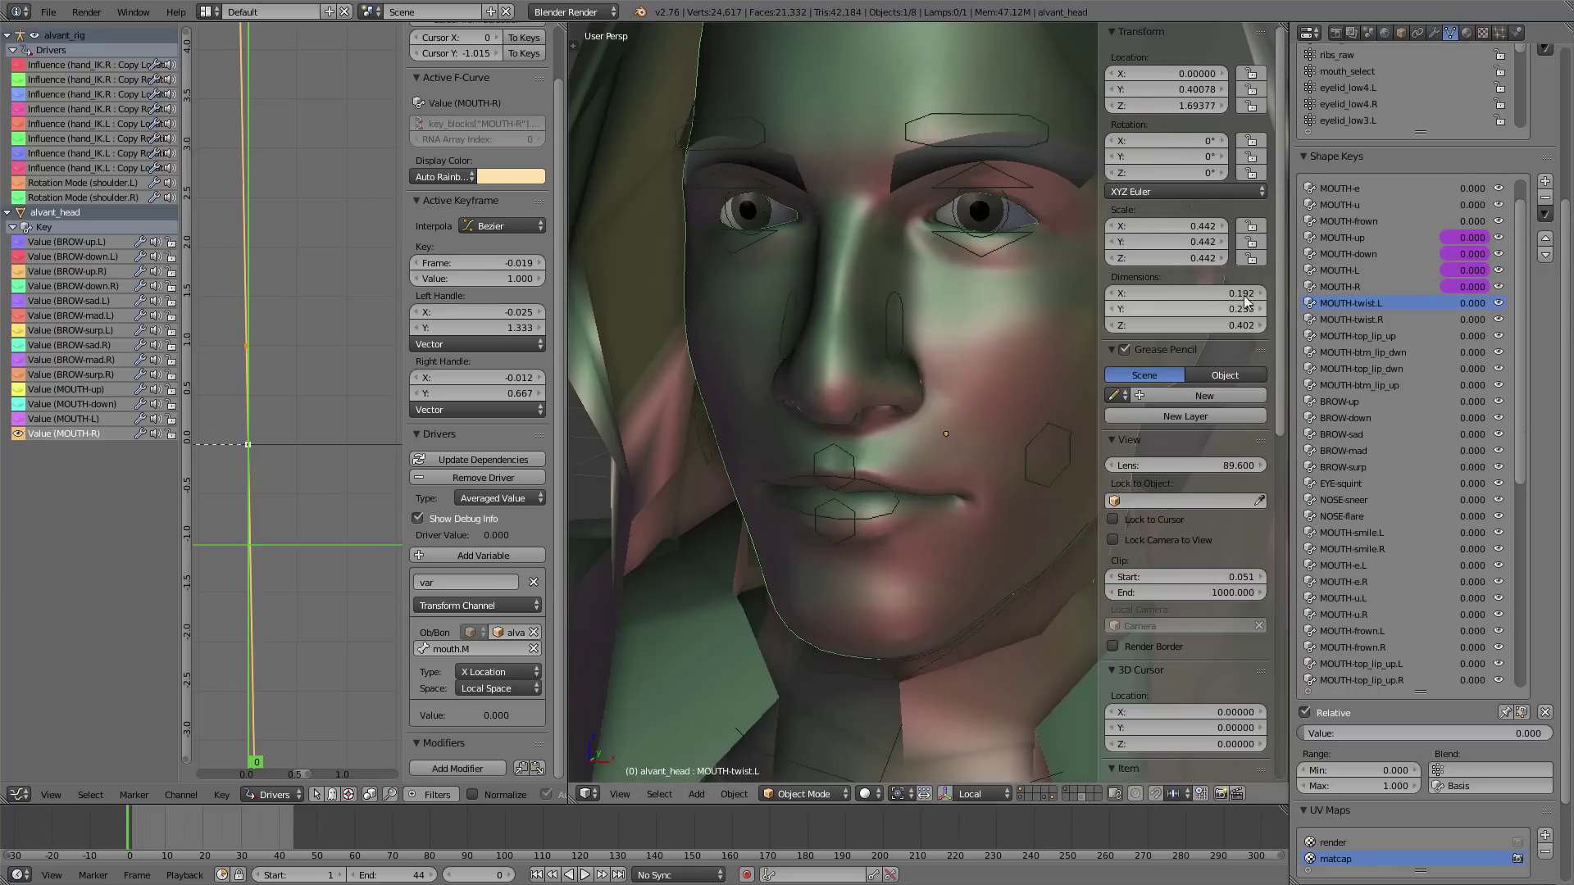
right_click(1473, 302)
left_click(1473, 303)
right_click(1472, 318)
left_click(1473, 319)
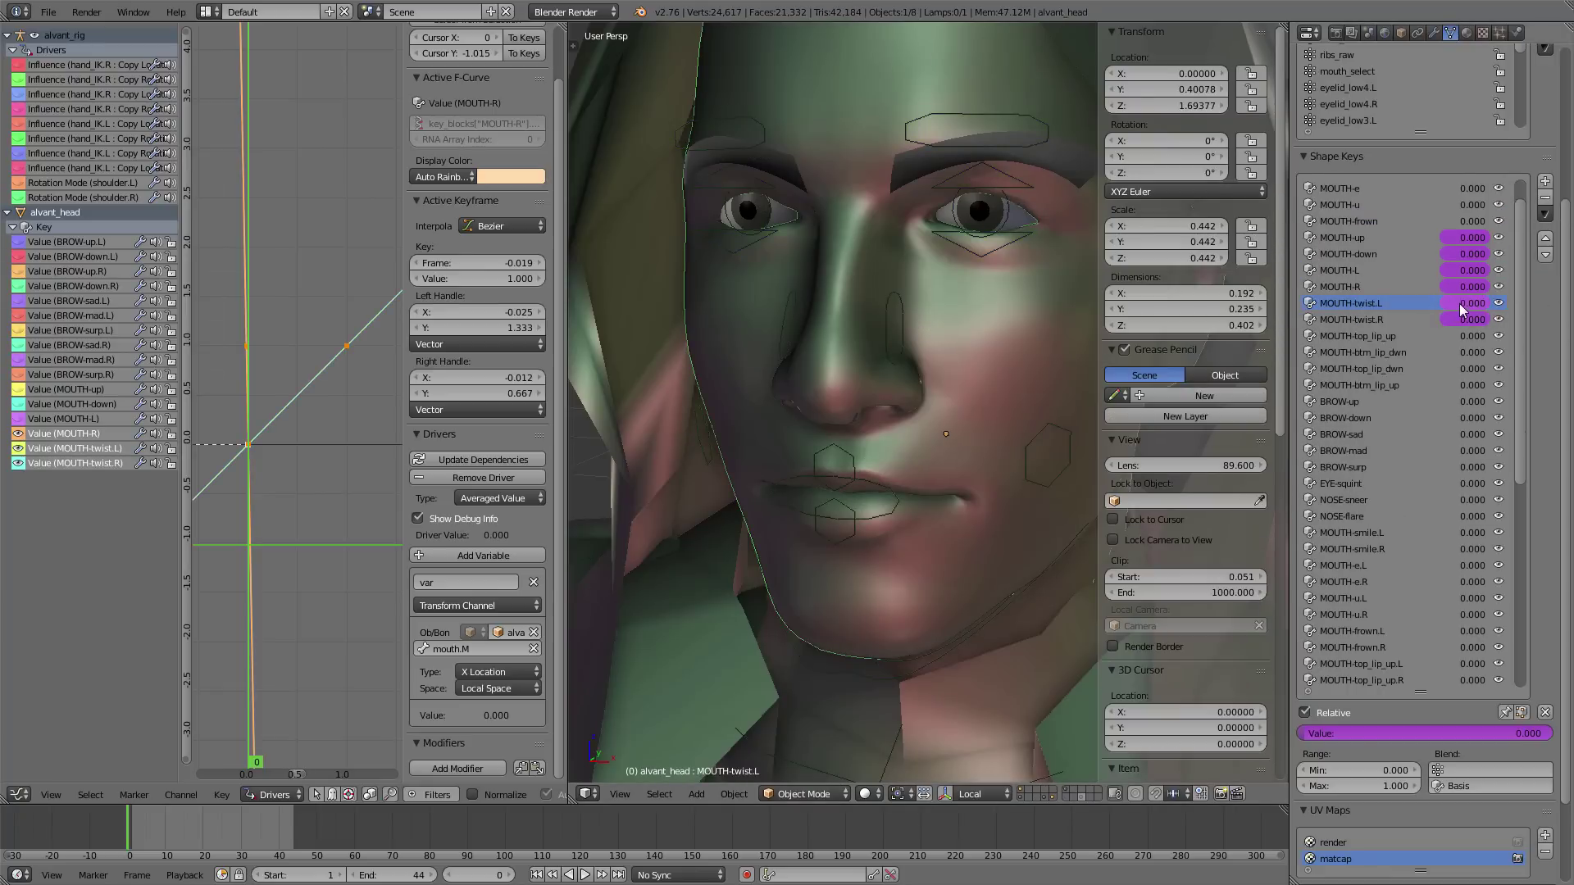
- Select mouth.M, isolate the MOUTH-twist.L driver and make its variable read alvant_rig's Y Rotation in Local Space
right_click(887, 490)
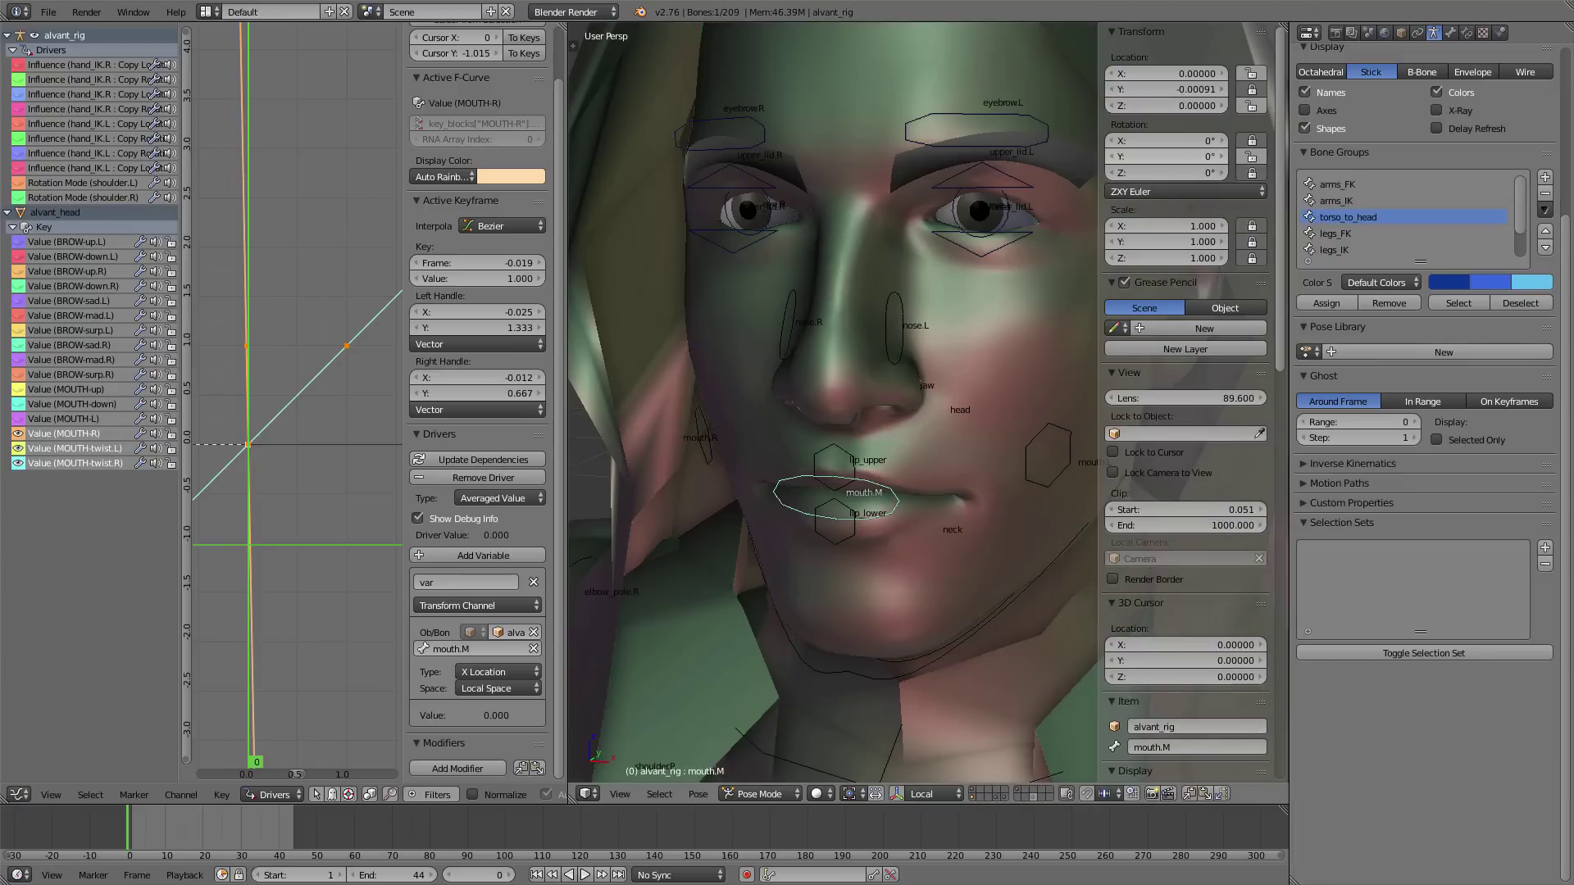
left_click(324, 441)
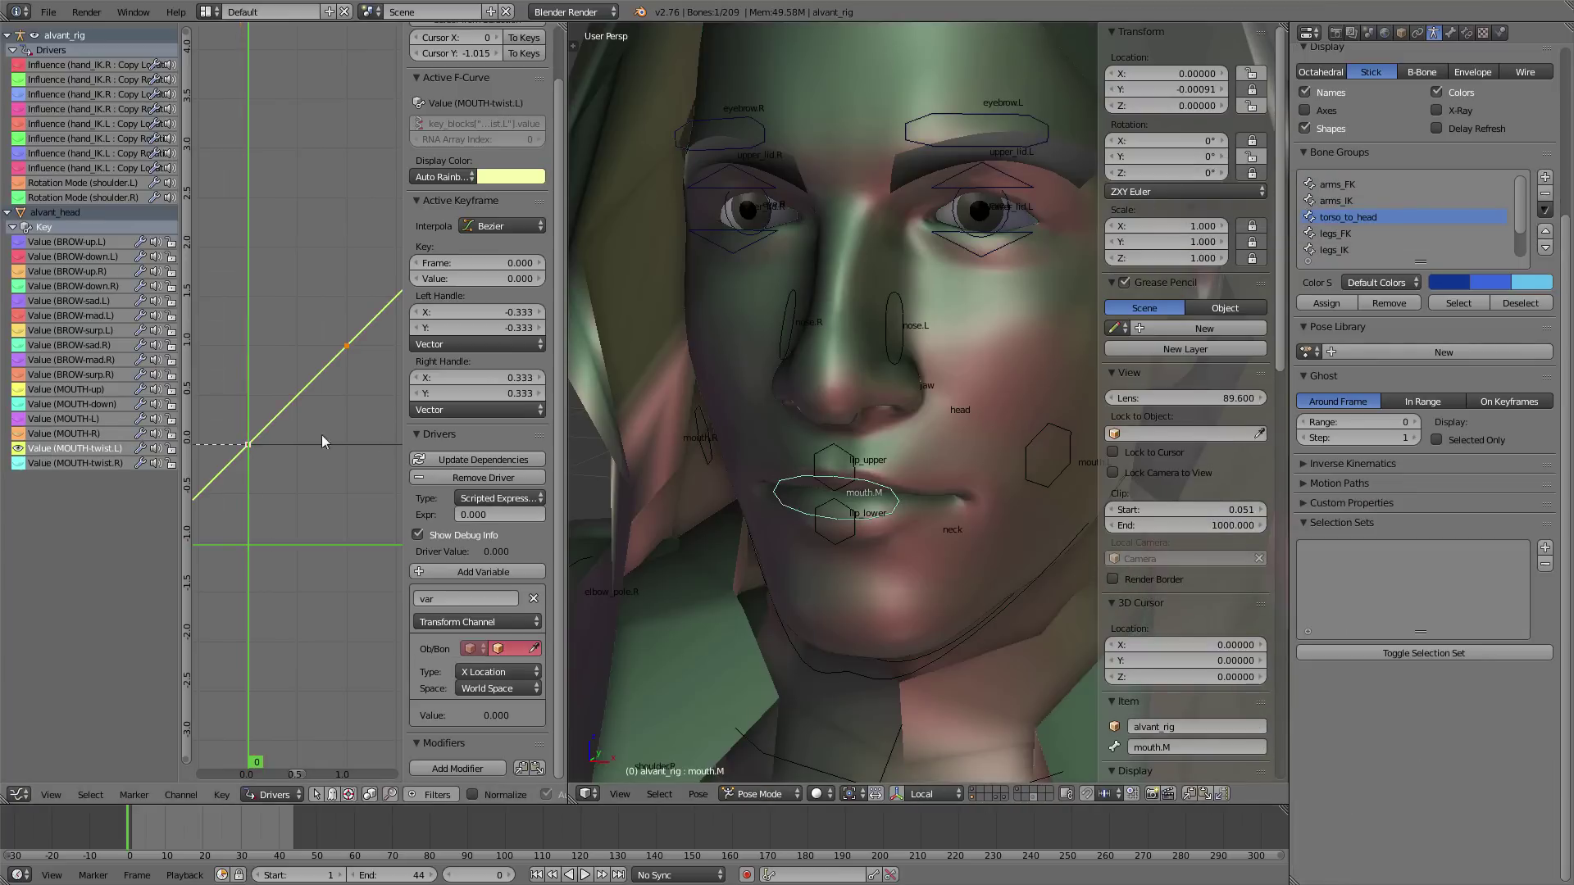
left_click(501, 650)
left_click(507, 705)
left_click(489, 688)
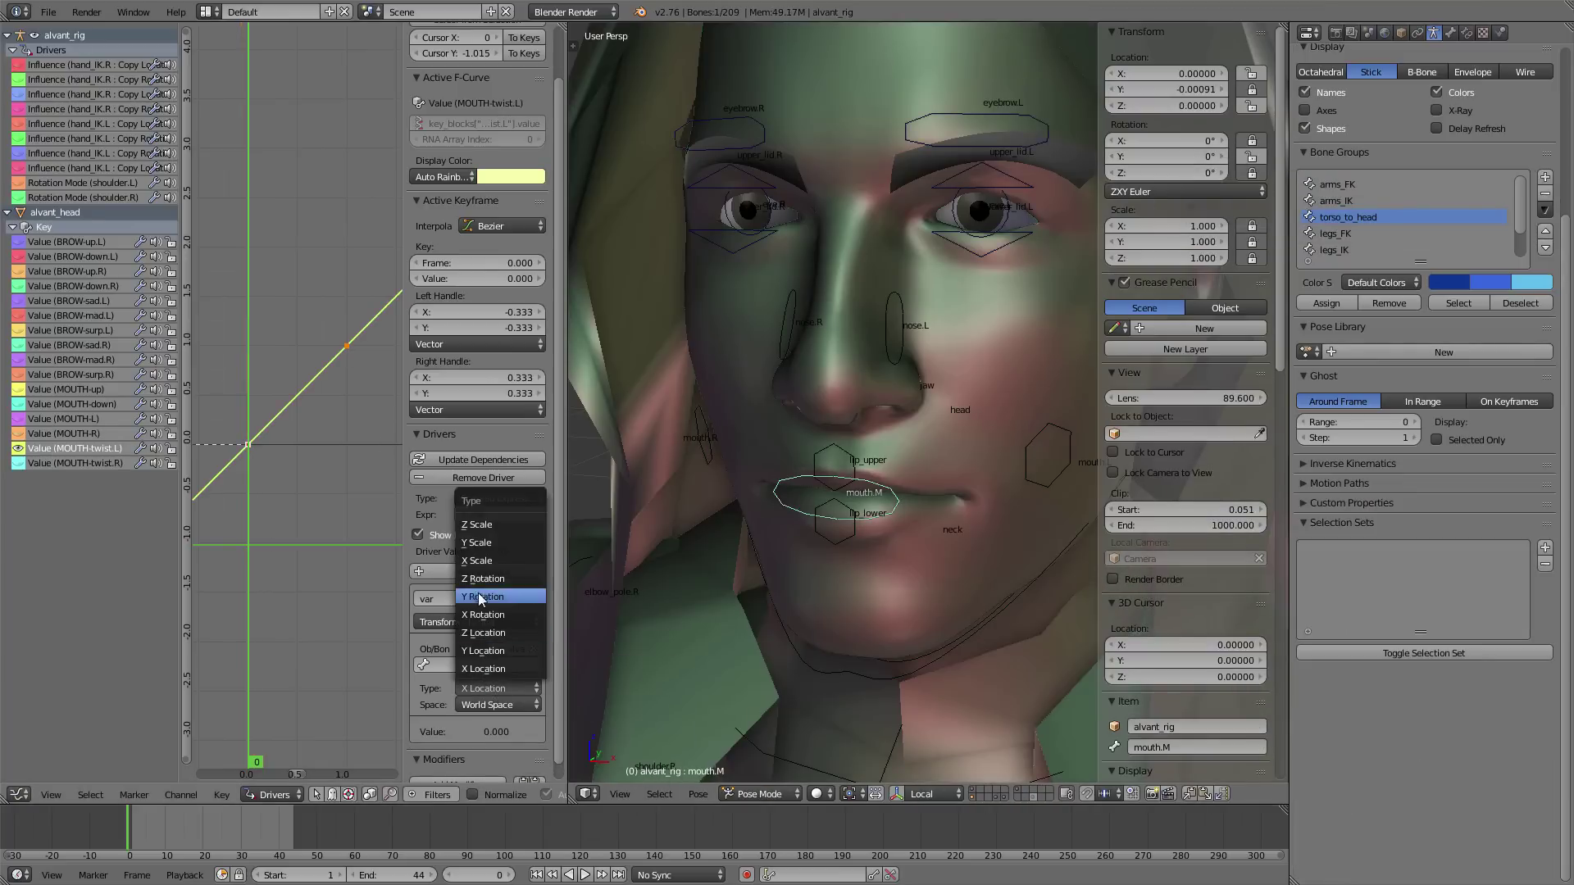
left_click(483, 599)
left_click(492, 705)
left_click(490, 650)
- Assign mouth.M as the MOUTH-twist.L driver's bone and change the driver type to Averaged Value
left_click(456, 662)
type("mouth")
left_click(436, 705)
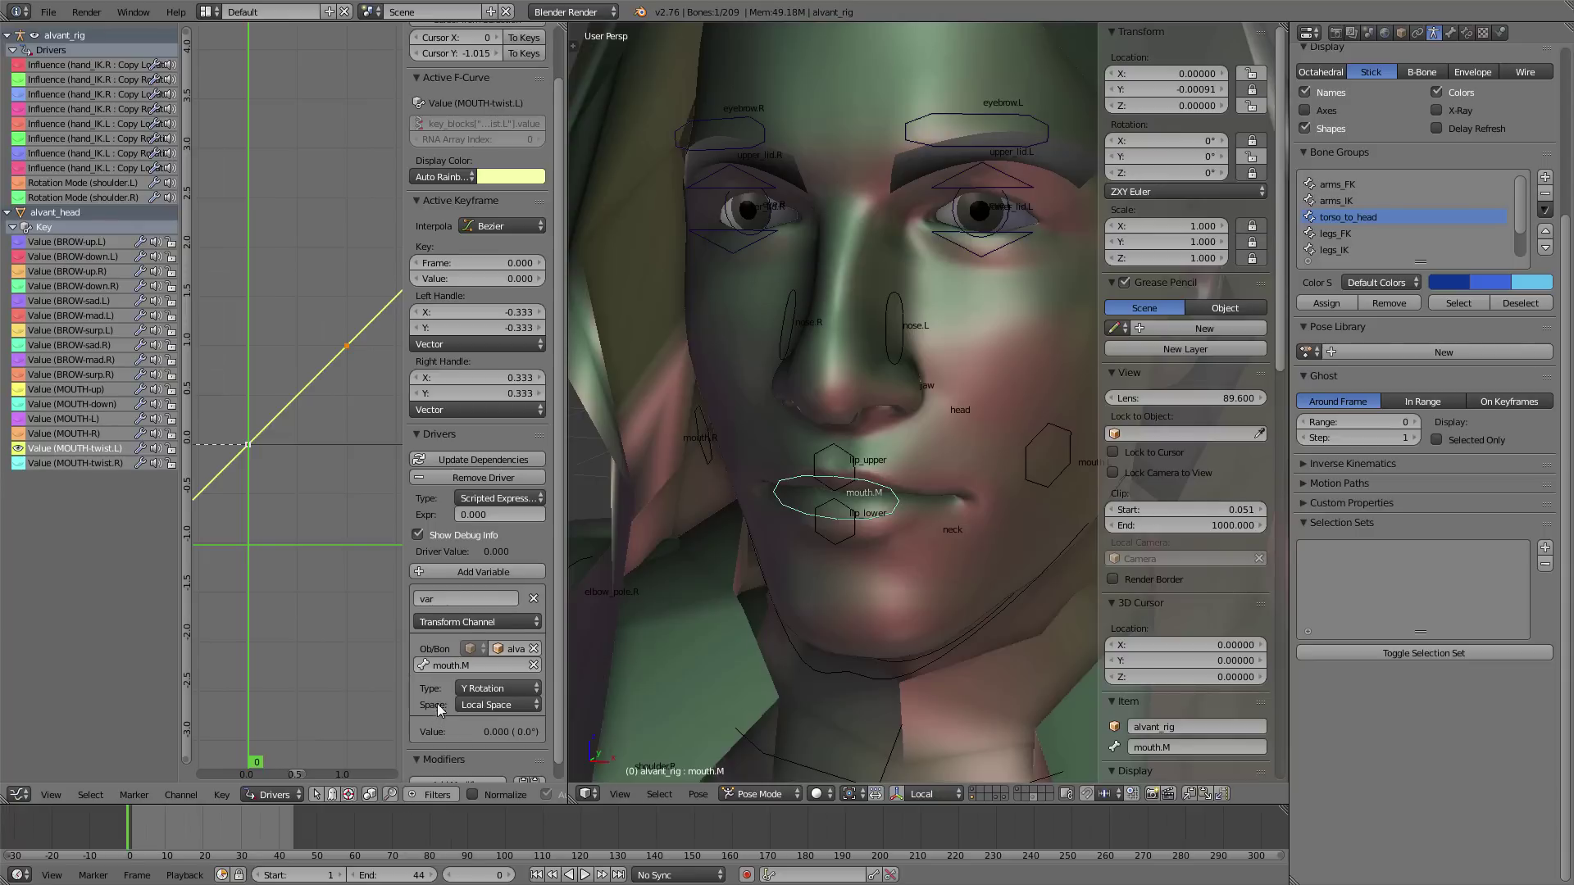
left_click(499, 498)
left_click(492, 403)
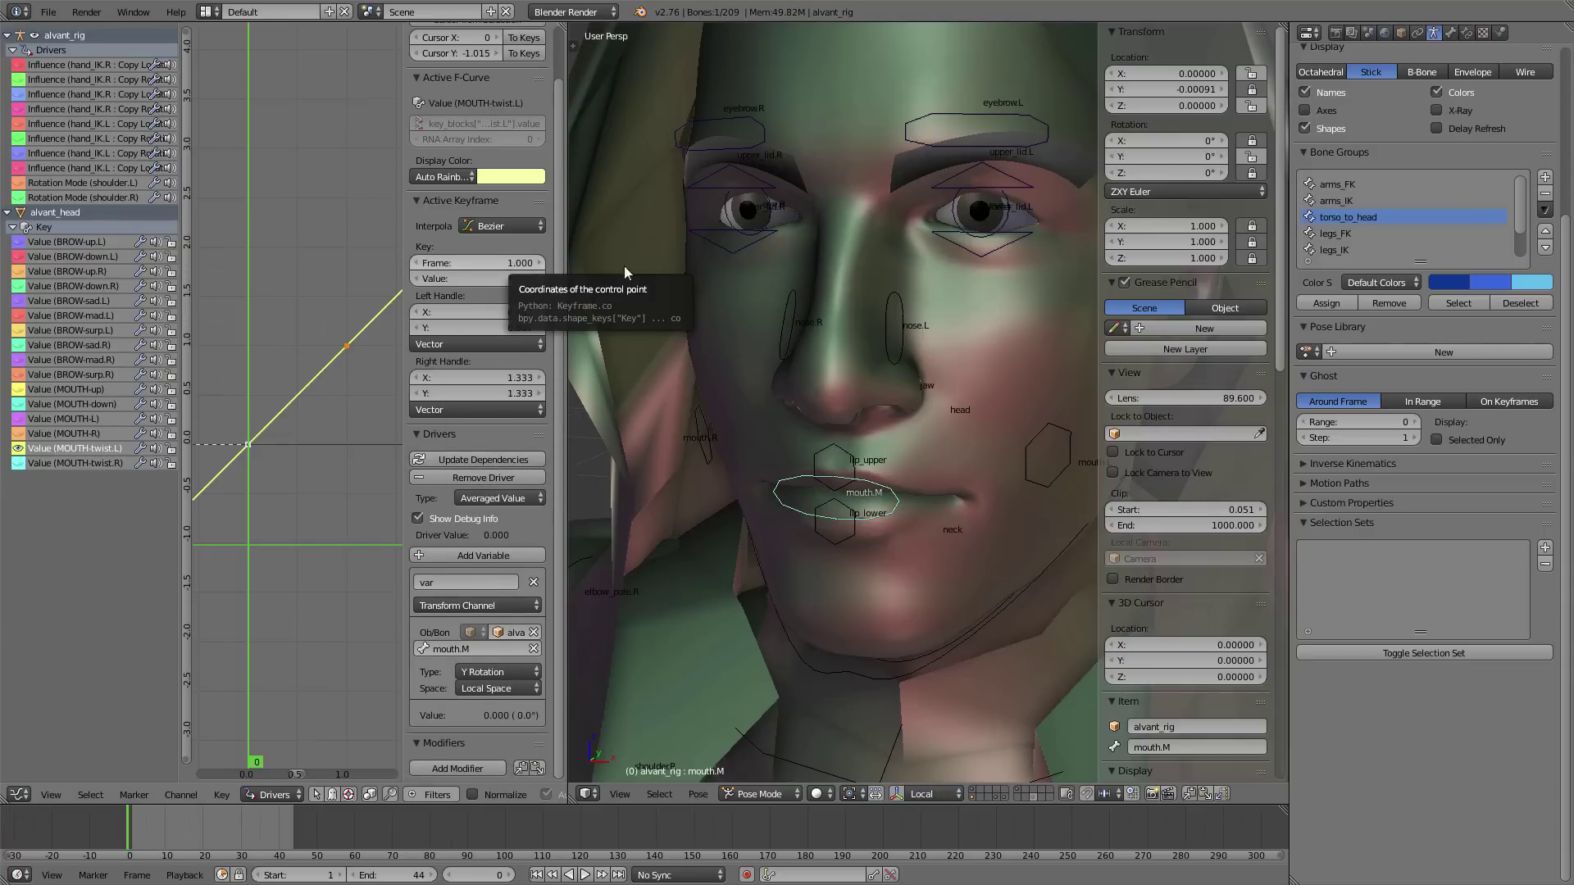
- Gauge the twist by rotating mouth.M about -23.7° on Y, reset it, and set the MOUTH-twist.L end key's frame to -25
mouse_move(1166, 156)
left_mouse_down()
mouse_move(1184, 157)
mouse_move(1146, 157)
left_mouse_up()
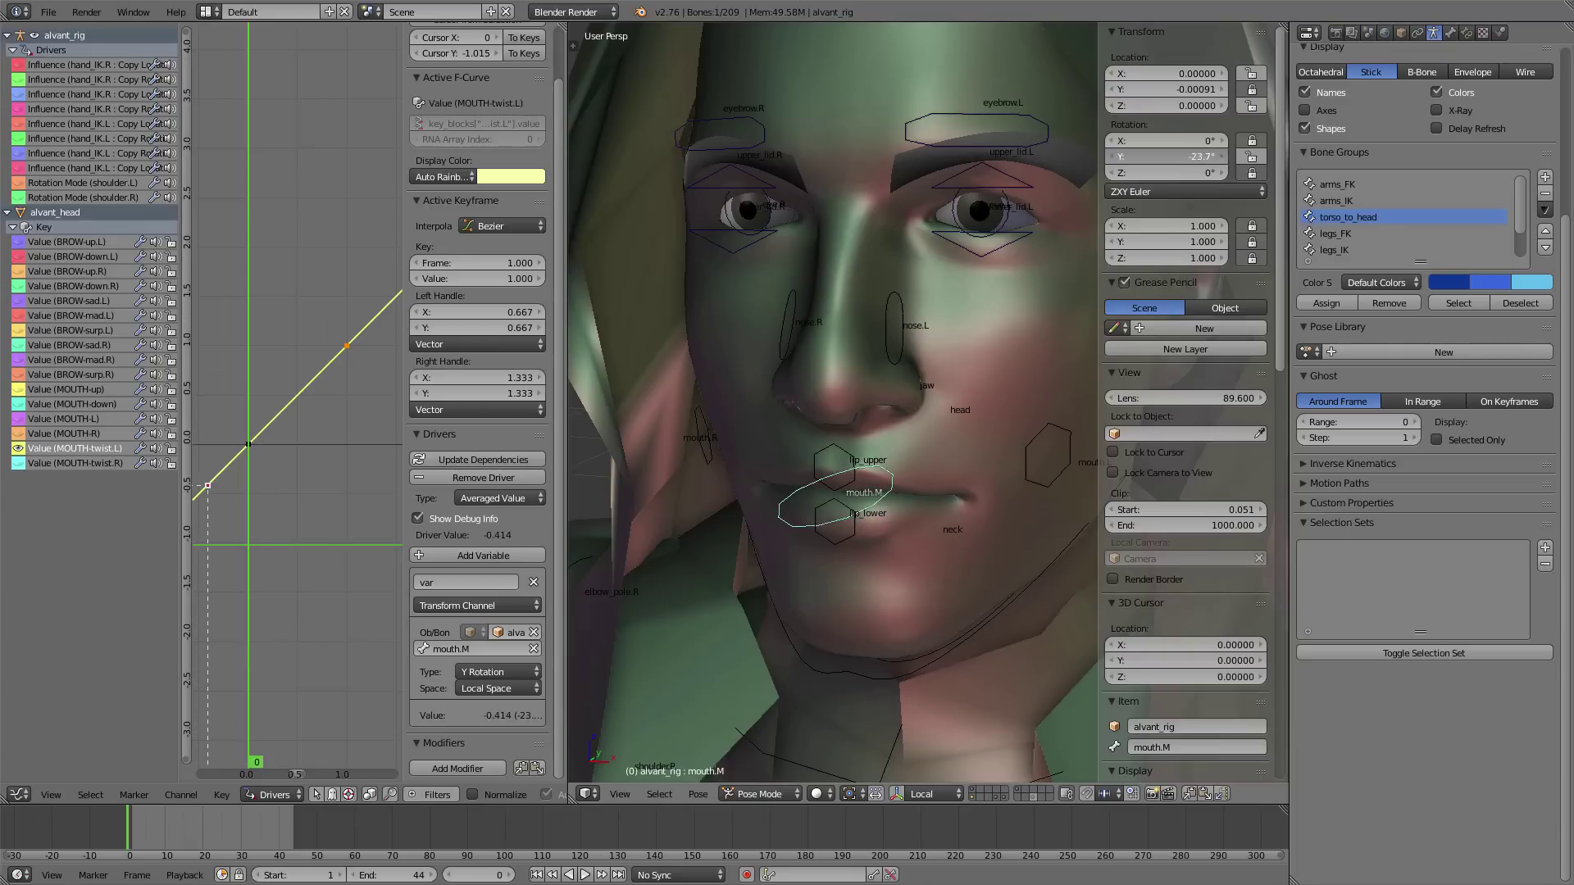
key("BackSpace")
left_click(485, 263)
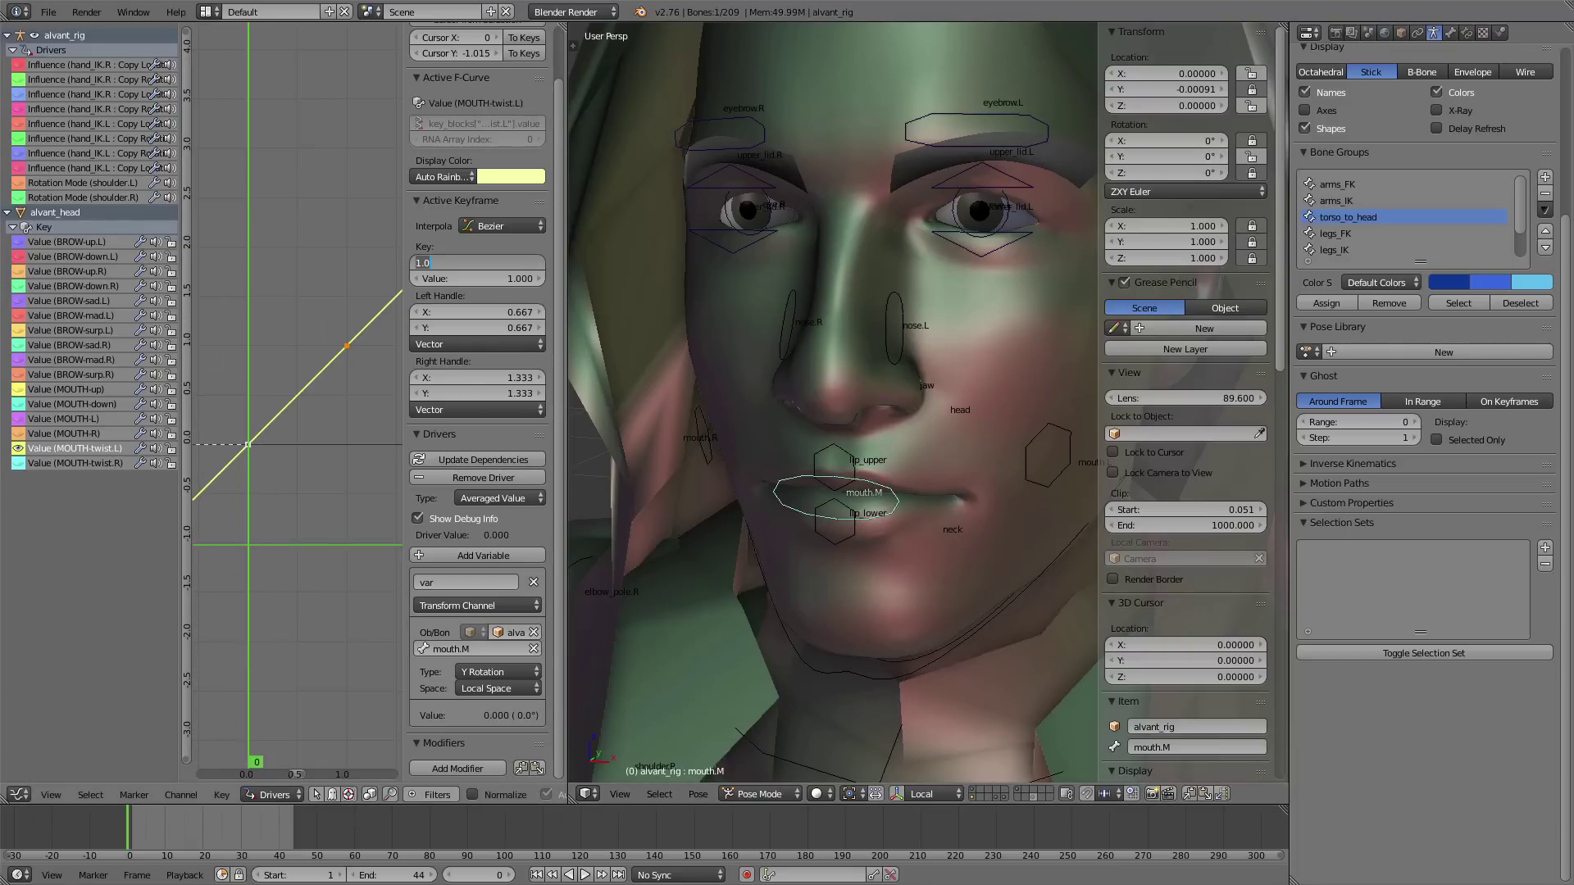
type("-25")
key("Return")
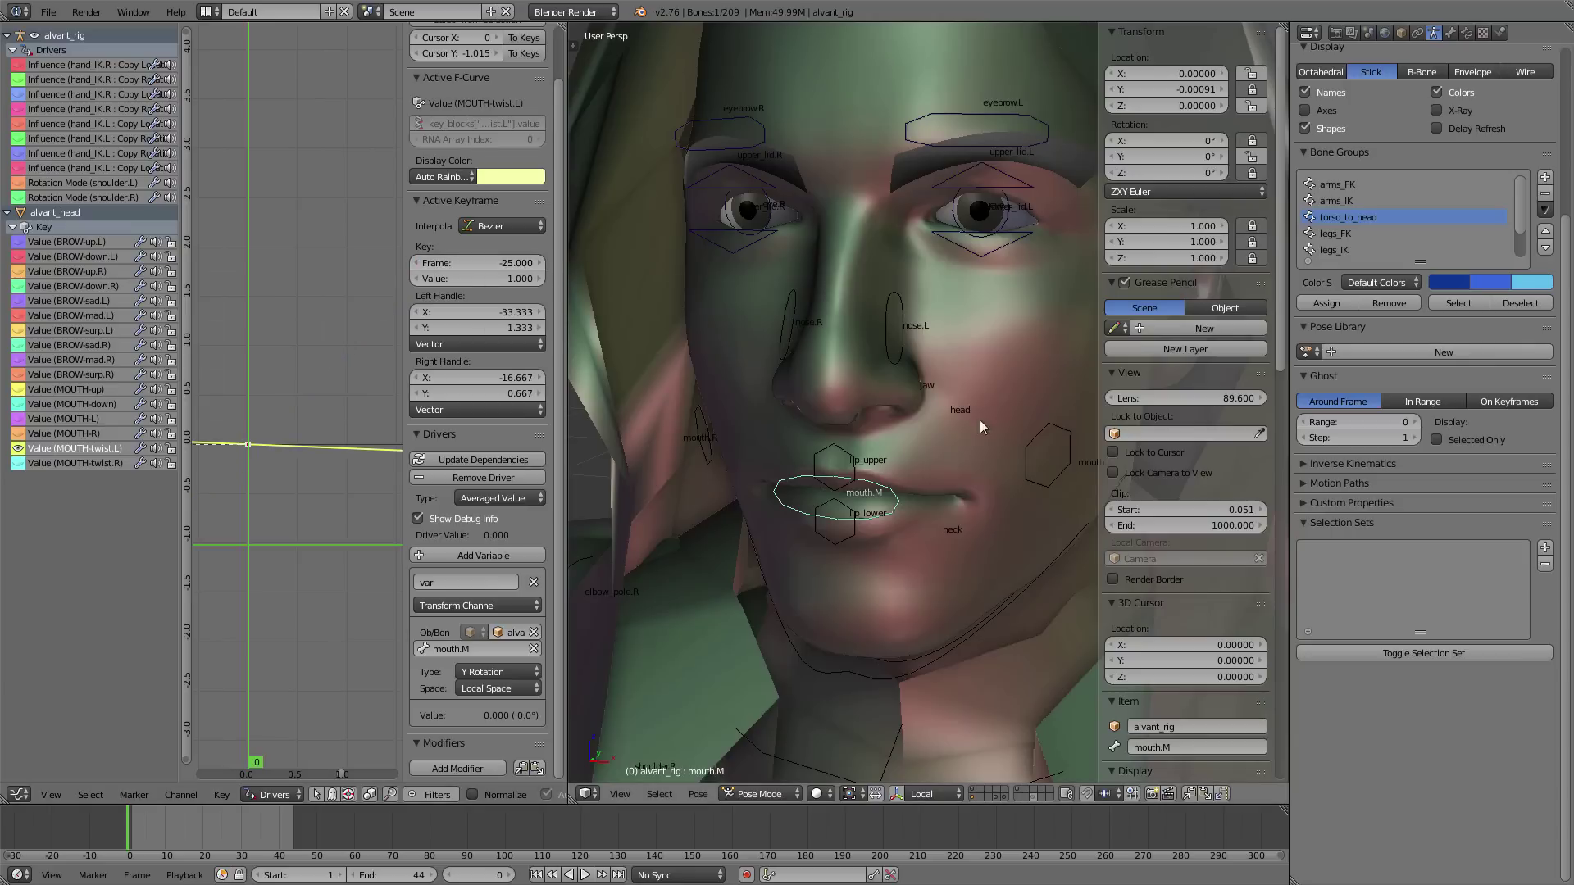
- Test the MOUTH-twist.L driver by rotating mouth.M on Y, and clear the bone's rotation
left_click_drag(1168, 156, 1163, 157)
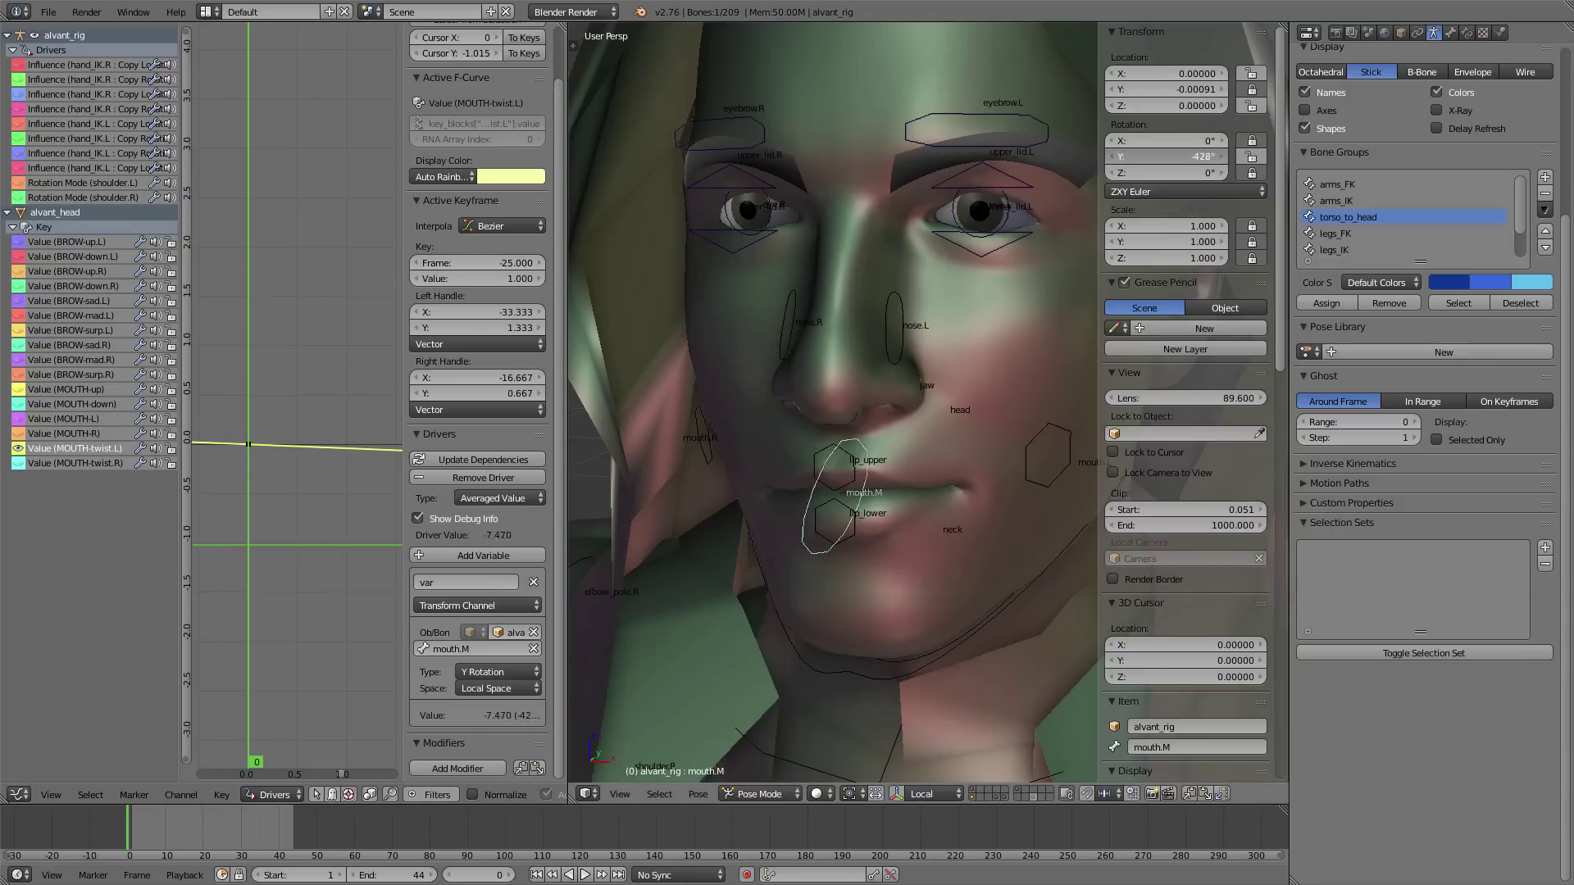
key("alt+r")
- Set the MOUTH-twist.L driver's end key to frame -0.25 and try a small Y rotation on mouth.M
left_click(498, 263)
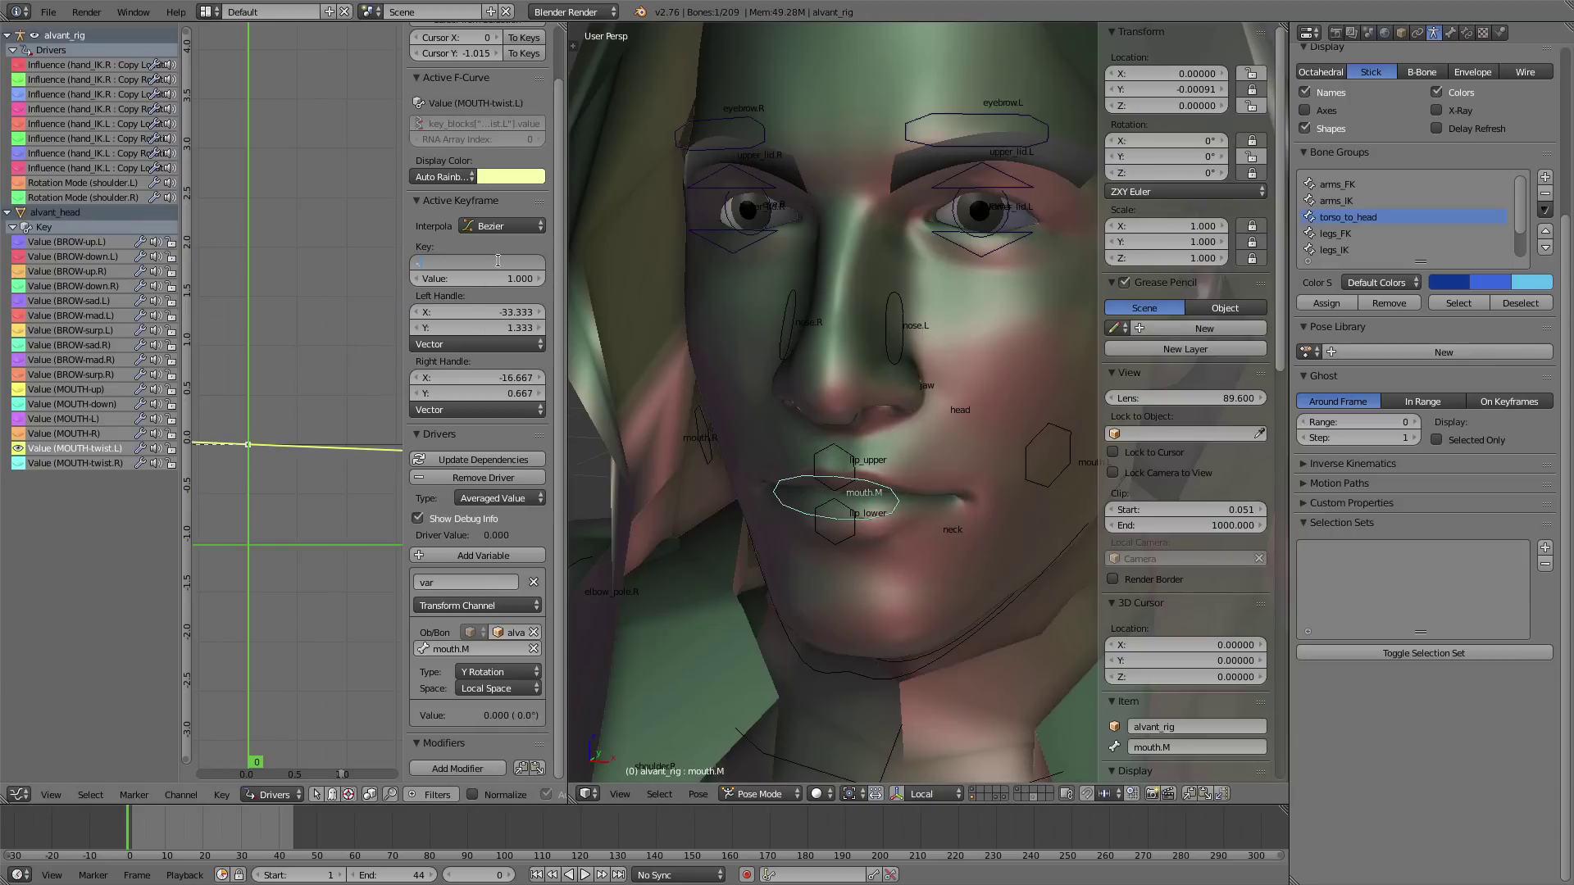
type("-0.25")
key("Return")
key("r")
left_click(1012, 187)
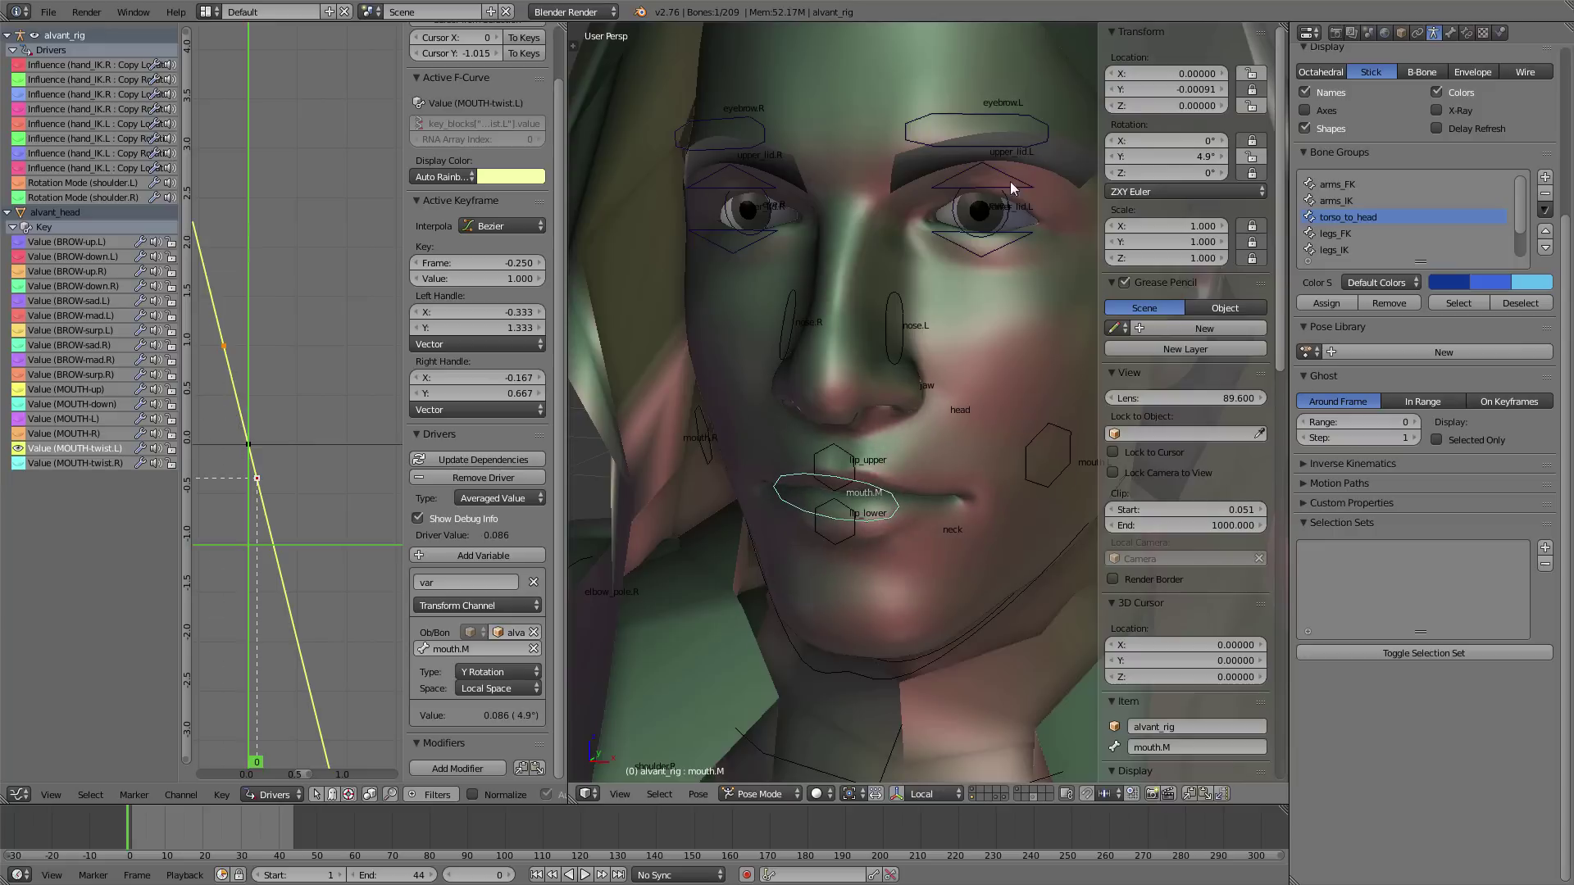
- Test the left twist by rotating and moving mouth.M in a closer view of the mouth, and clear its location and rotation
key("KP_1")
key("r")
left_click(1003, 471)
key("g")
left_click(1010, 466)
mouse_move(1010, 465)
middle_mouse_down()
mouse_move(971, 474)
mouse_move(1015, 473)
middle_mouse_up()
scroll(1015, 473, "down", 1)
scroll(1015, 472, "up", 4)
key("r")
left_click(1017, 511)
key("g")
left_click(1009, 506)
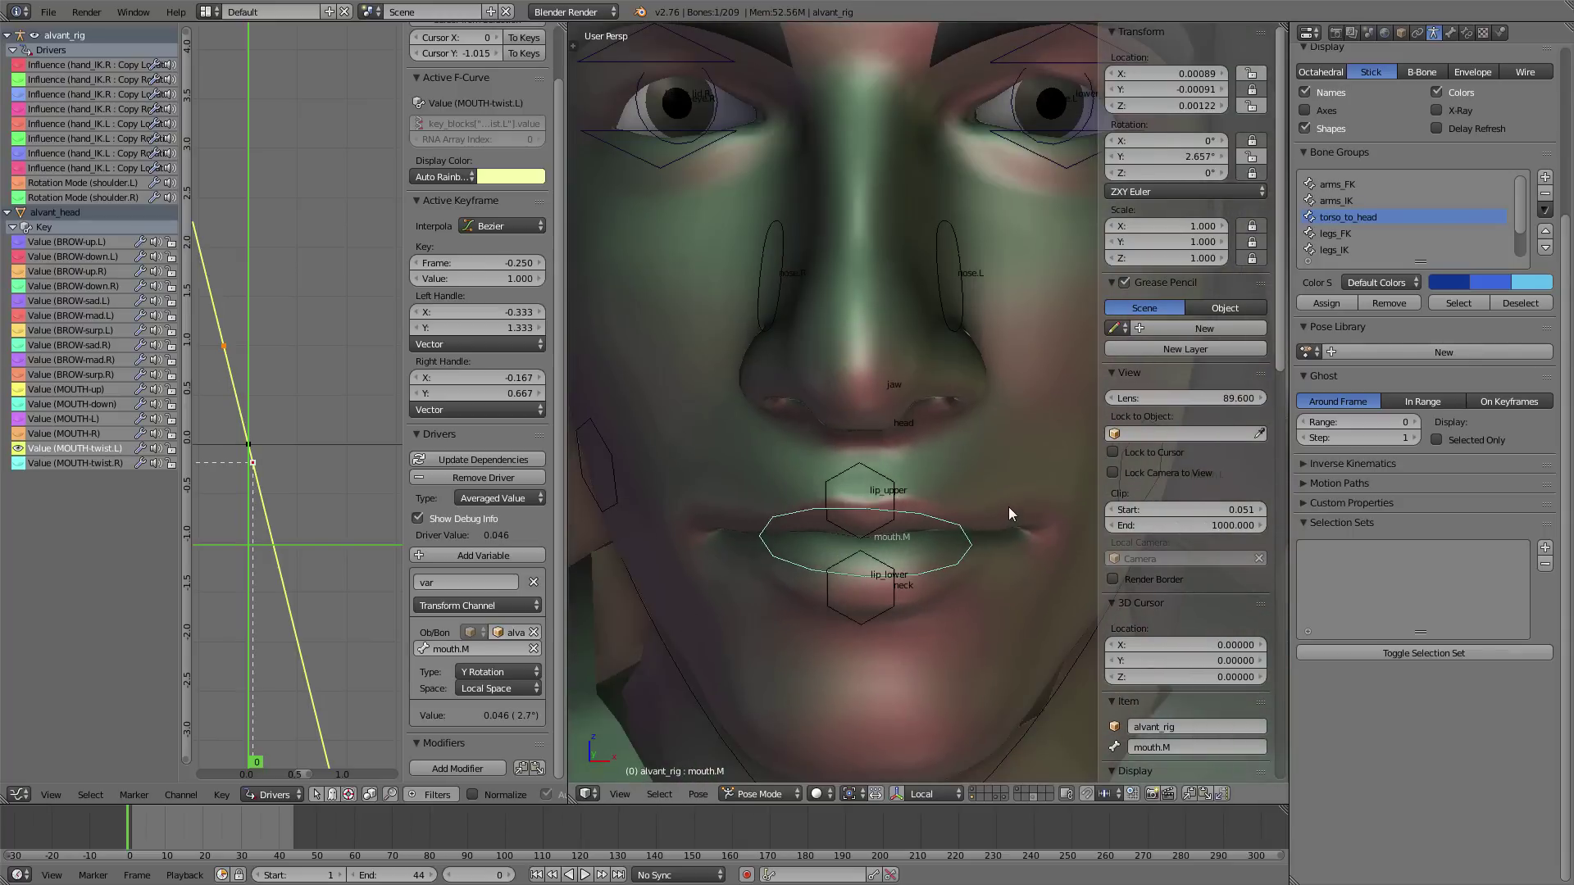
key("alt+g")
key("alt+r")
- Isolate the MOUTH-twist.R driver curve and set its end key's frame to 2.5
left_click(74, 463)
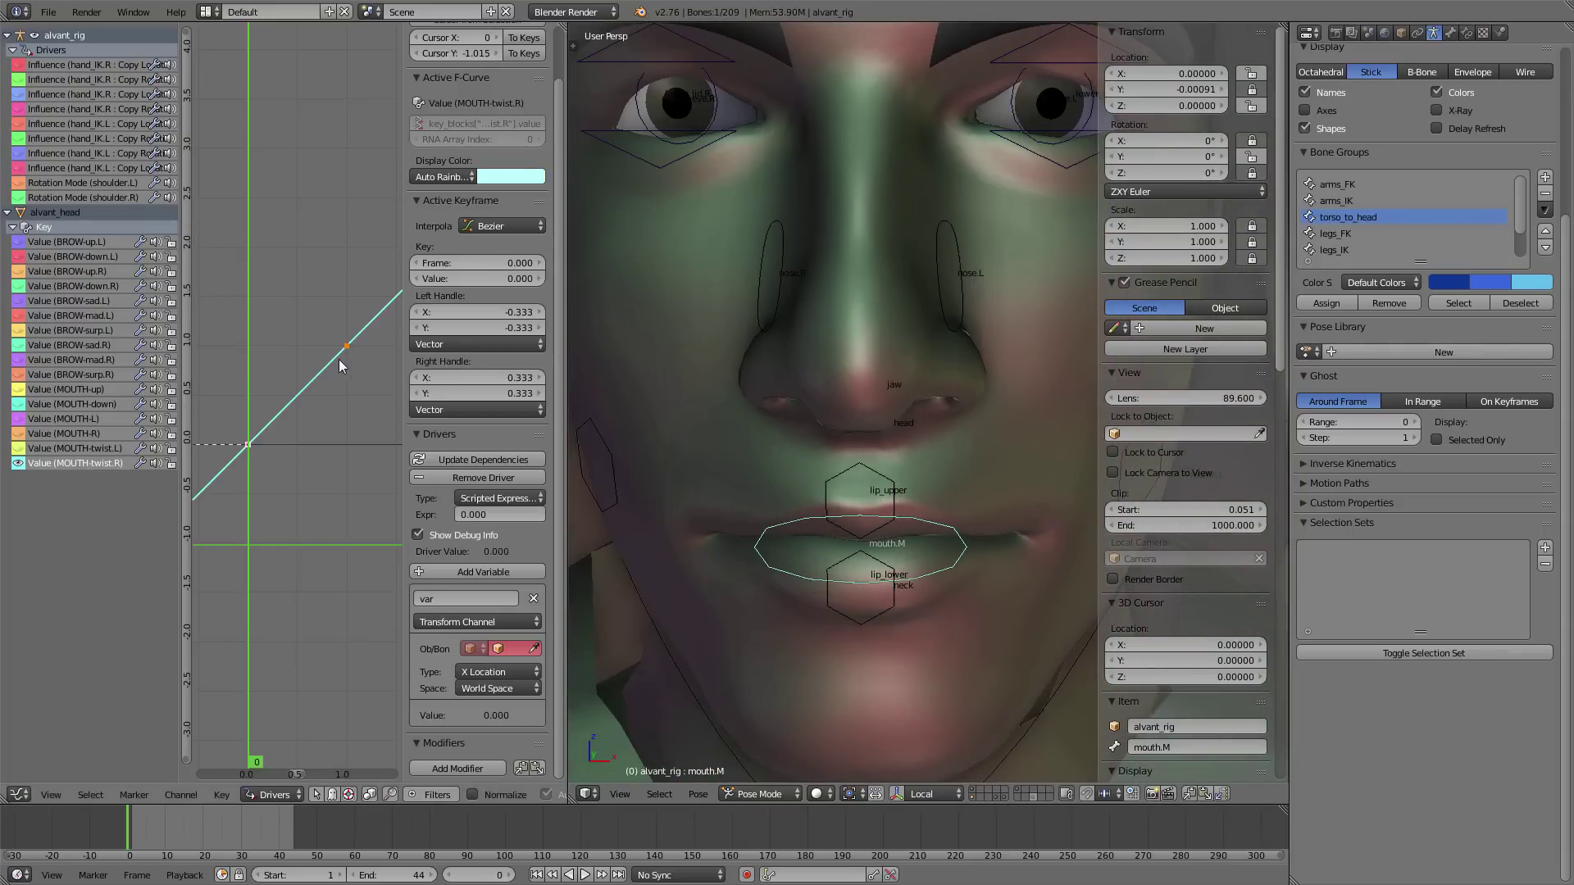
double_click(467, 263)
type("2.5")
key("Return")
middle_click_drag(282, 398, 196, 549, "ctrl")
- Make the MOUTH-twist.R driver variable read the Y Rotation of alvant_rig's mouth.M bone in Local Space
left_click(510, 648)
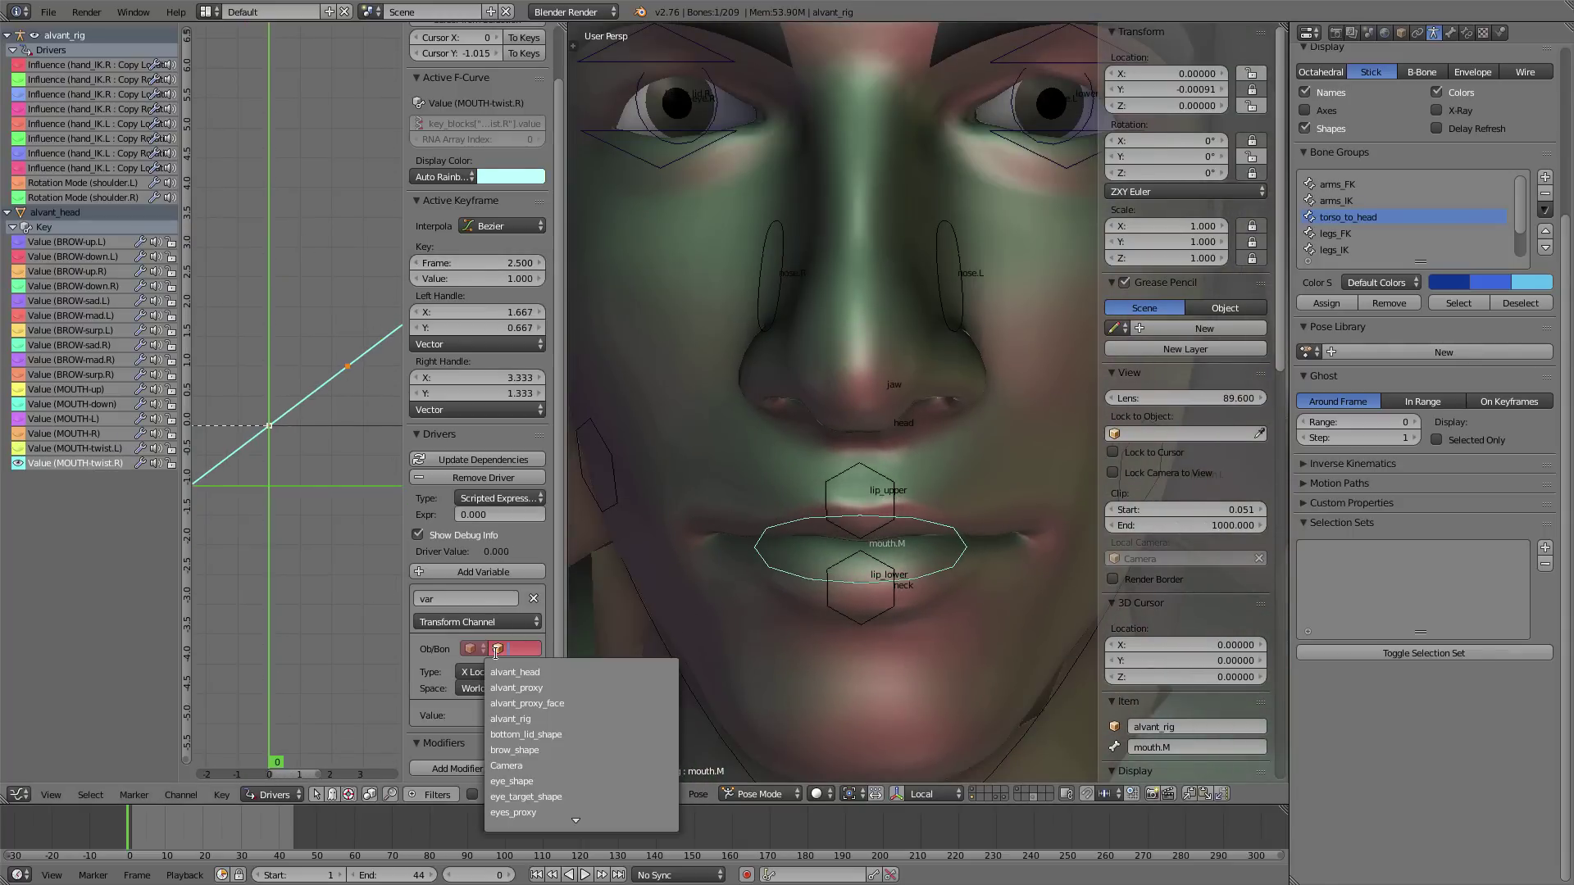
left_click(524, 706)
left_click(503, 689)
left_click(470, 601)
left_click(492, 705)
left_click(488, 650)
left_click(476, 666)
type("mouth")
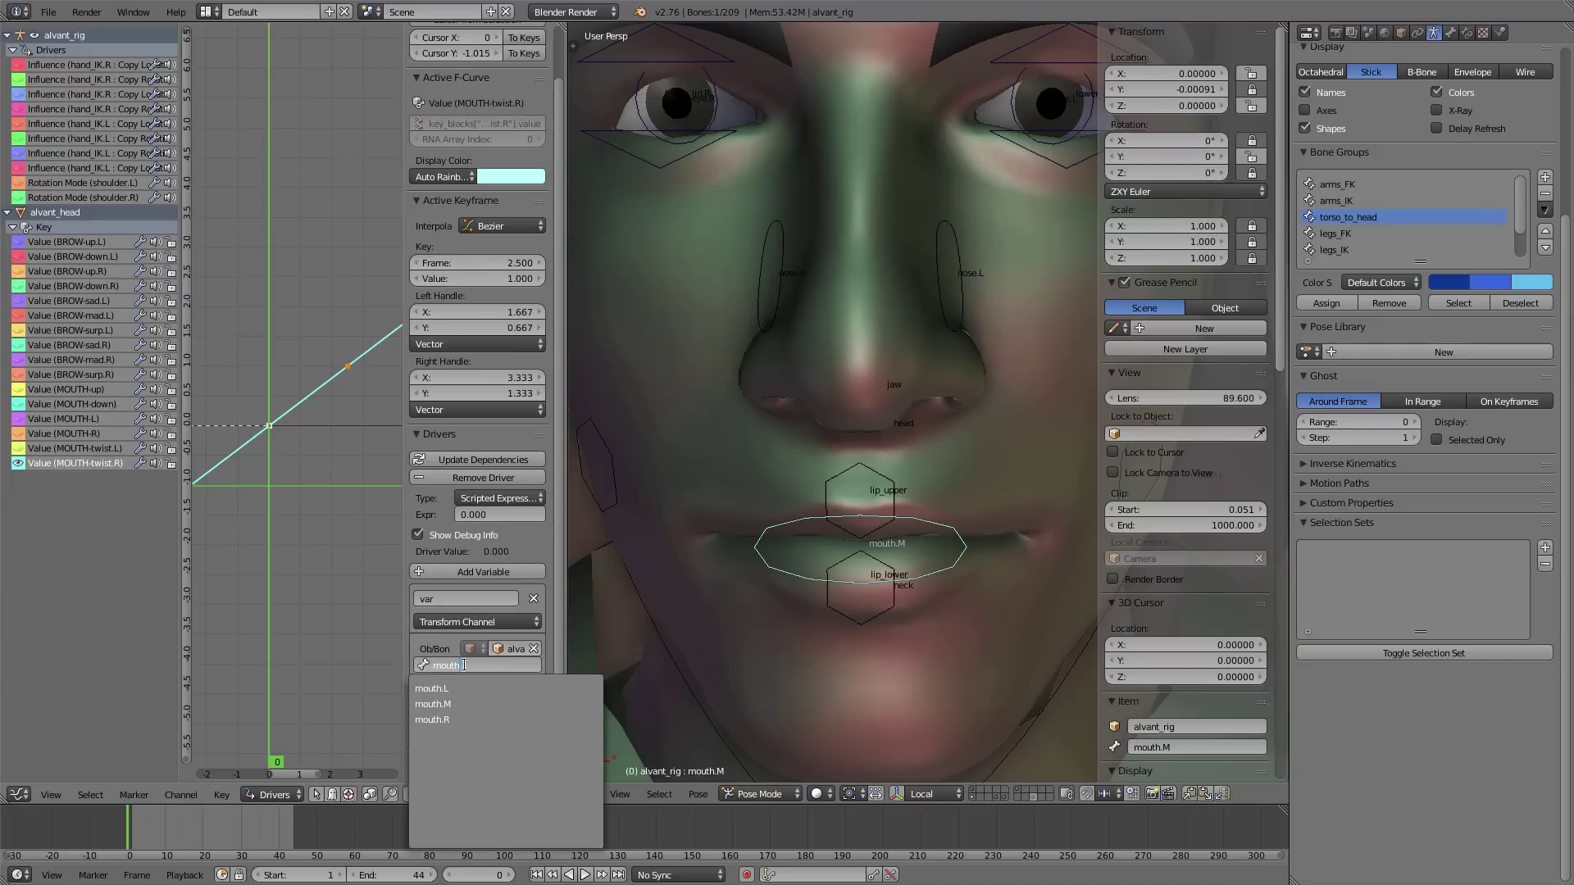
left_click(471, 700)
- Change the MOUTH-twist.R driver type to Averaged Value and set its end key's frame to 0.25
left_click(490, 498)
left_click(493, 463)
key("r")
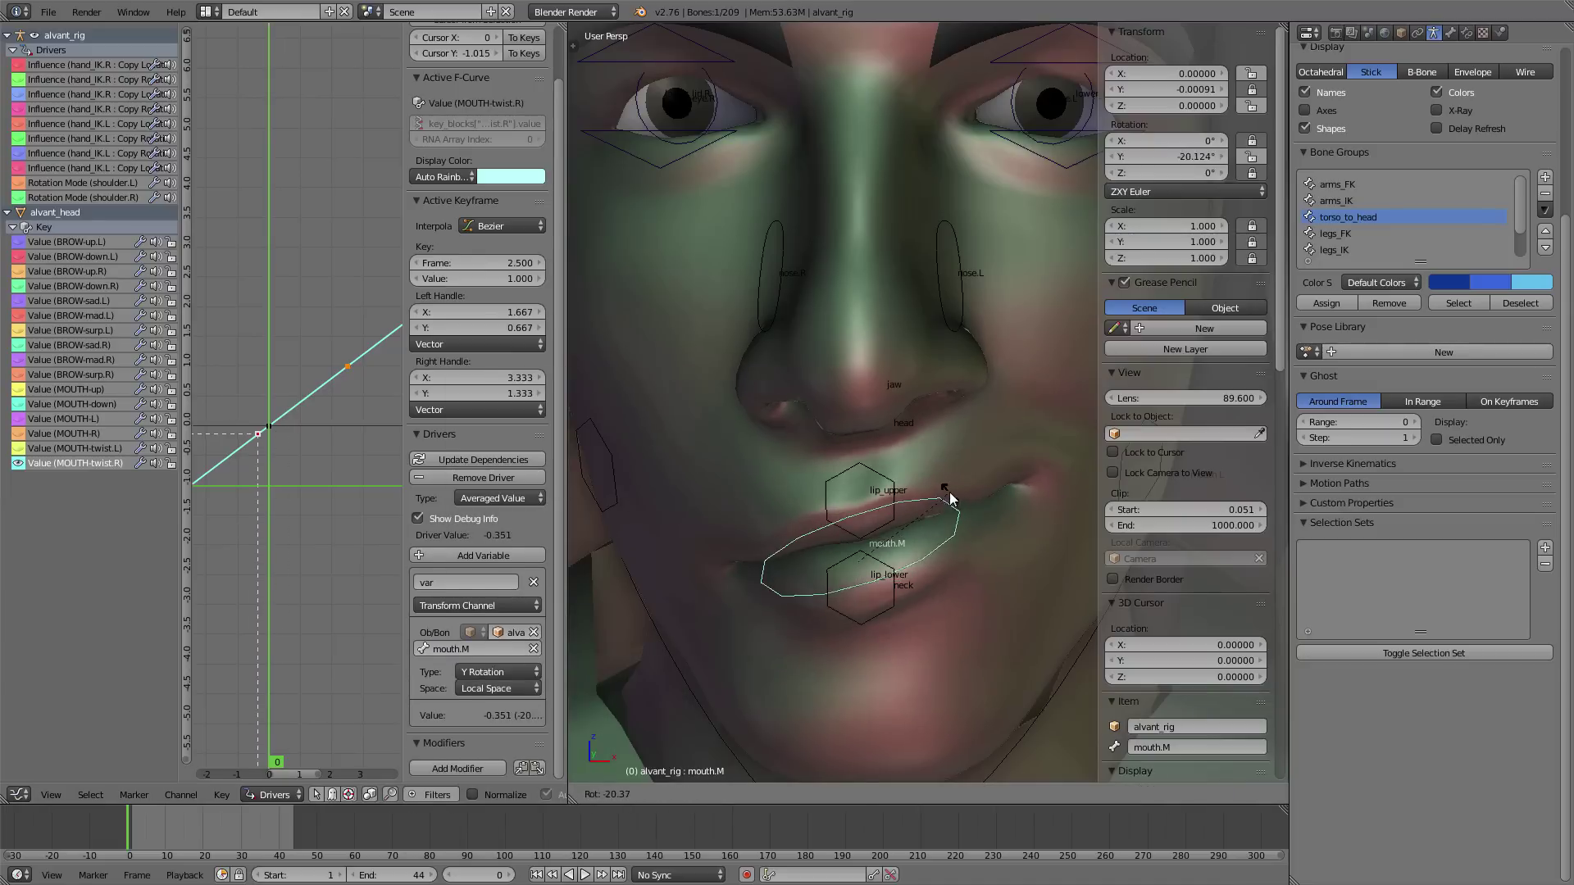
right_click(950, 496)
left_click(492, 263)
type(".25")
key("Return")
- Test the MOUTH-twist.R driver by rotating mouth.M both close up and from afar, and clear its location and rotation
key("r")
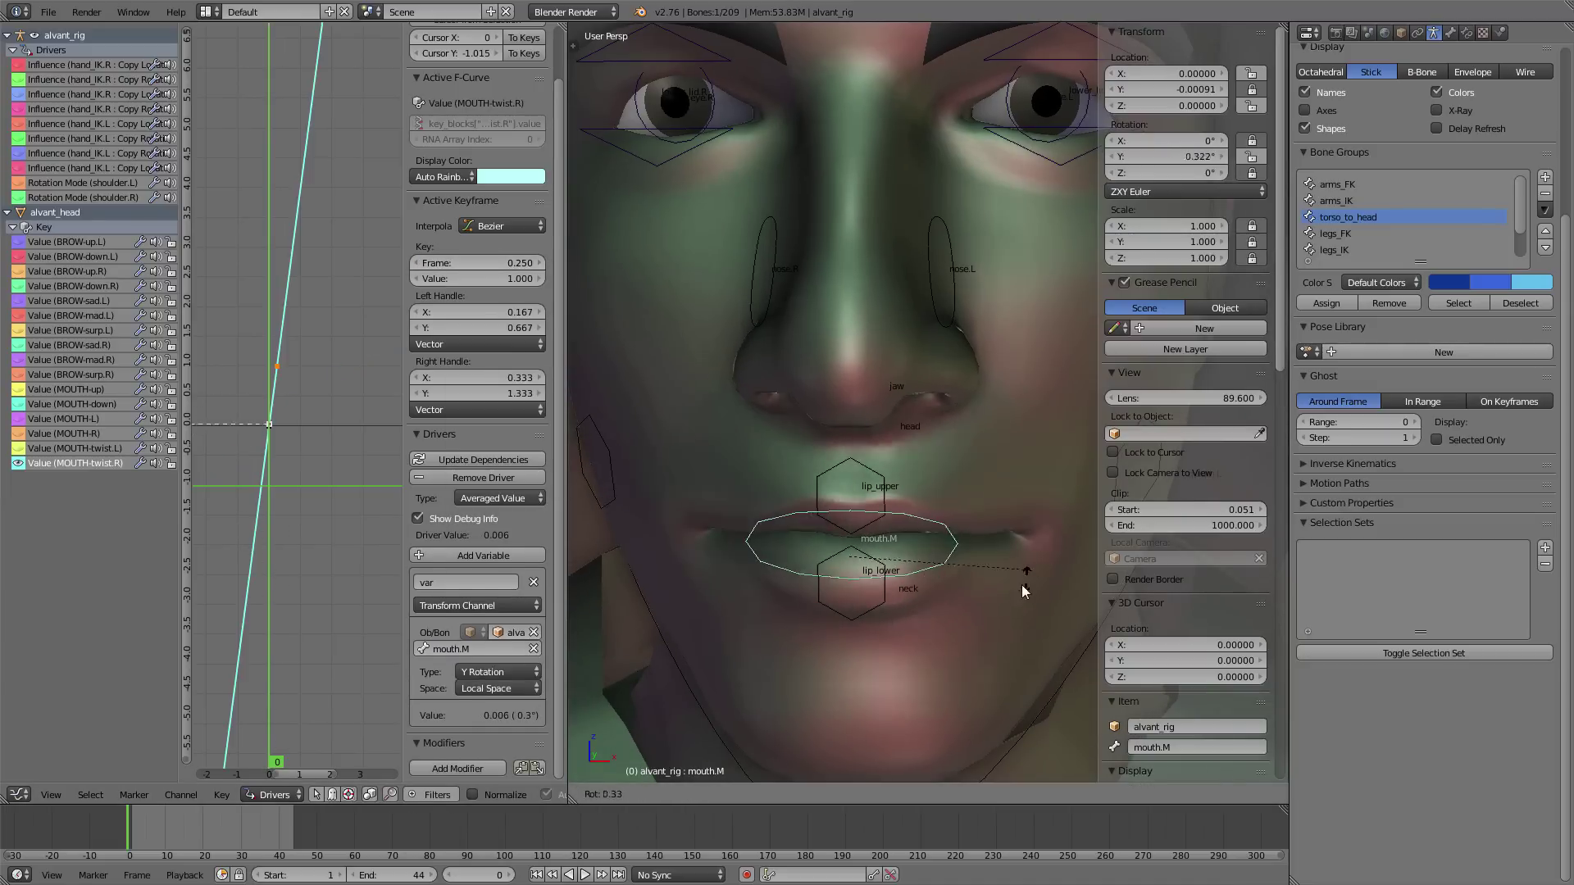
left_click(913, 582)
scroll(913, 582, "down", 6)
key("r")
left_click(1025, 489)
scroll(984, 477, "up", 5)
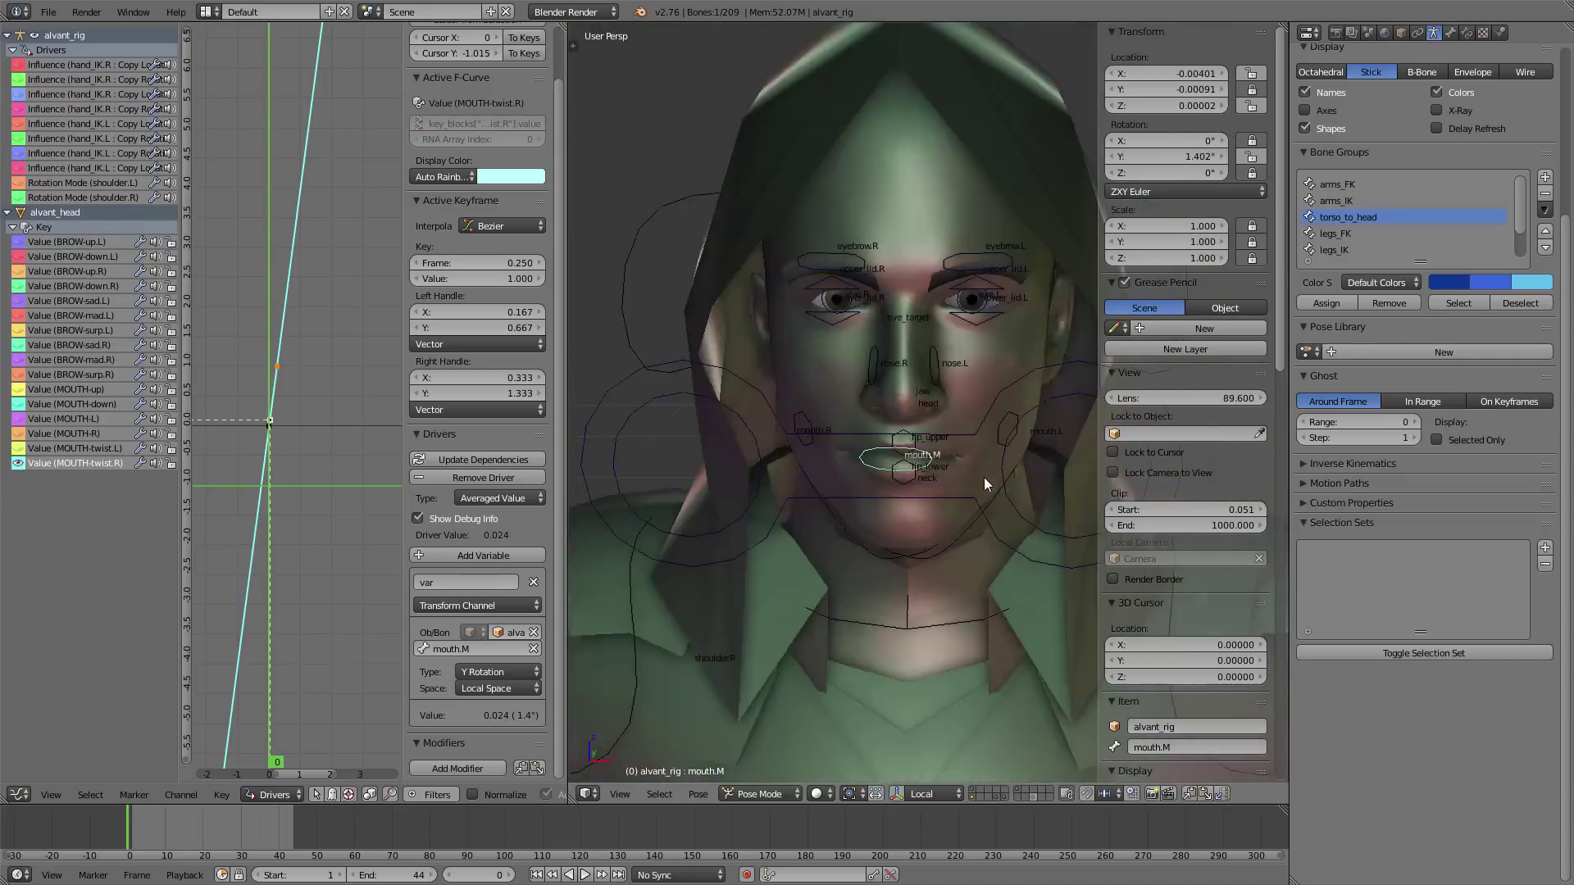
key("alt+g")
key("alt+r")
- Check the combined mouth drivers from an angled view by rotating and moving mouth.M
middle_click_drag(982, 477, 1028, 434)
key("r")
left_click(987, 456)
key("g")
left_click(1022, 439)
scroll(1023, 441, "down", 6)
scroll(1011, 437, "up", 1)
key("r")
left_click(1014, 430)
key("shift+1")
scroll(1028, 435, "up", 6)
- Clear mouth.M's location, and select all visible bones and clear their rotation to restore the rest pose
key("alt+g")
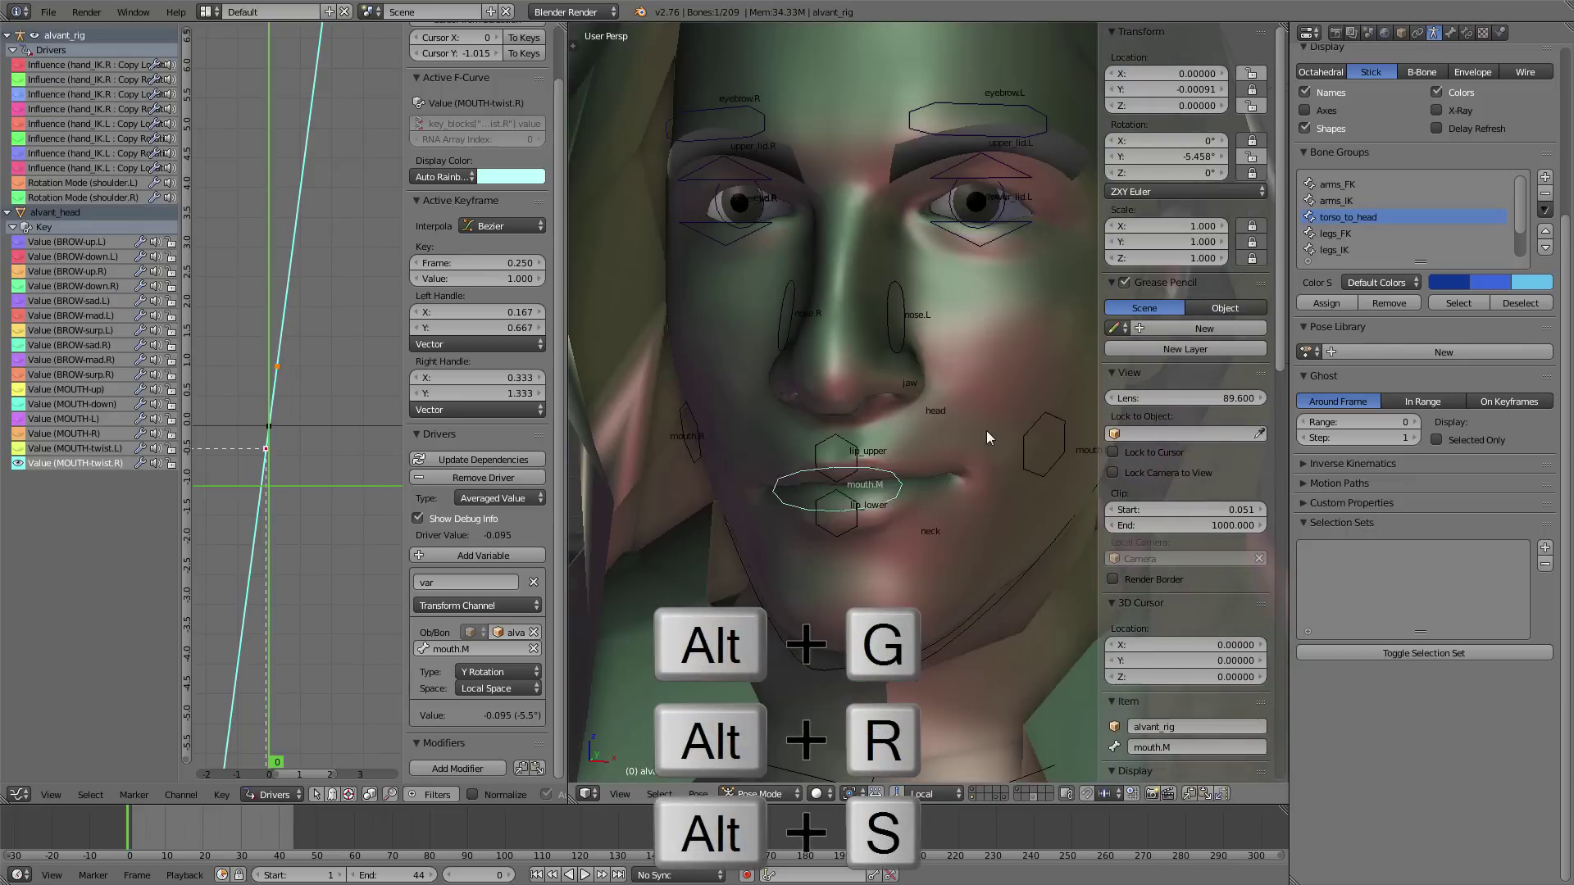
key("a")
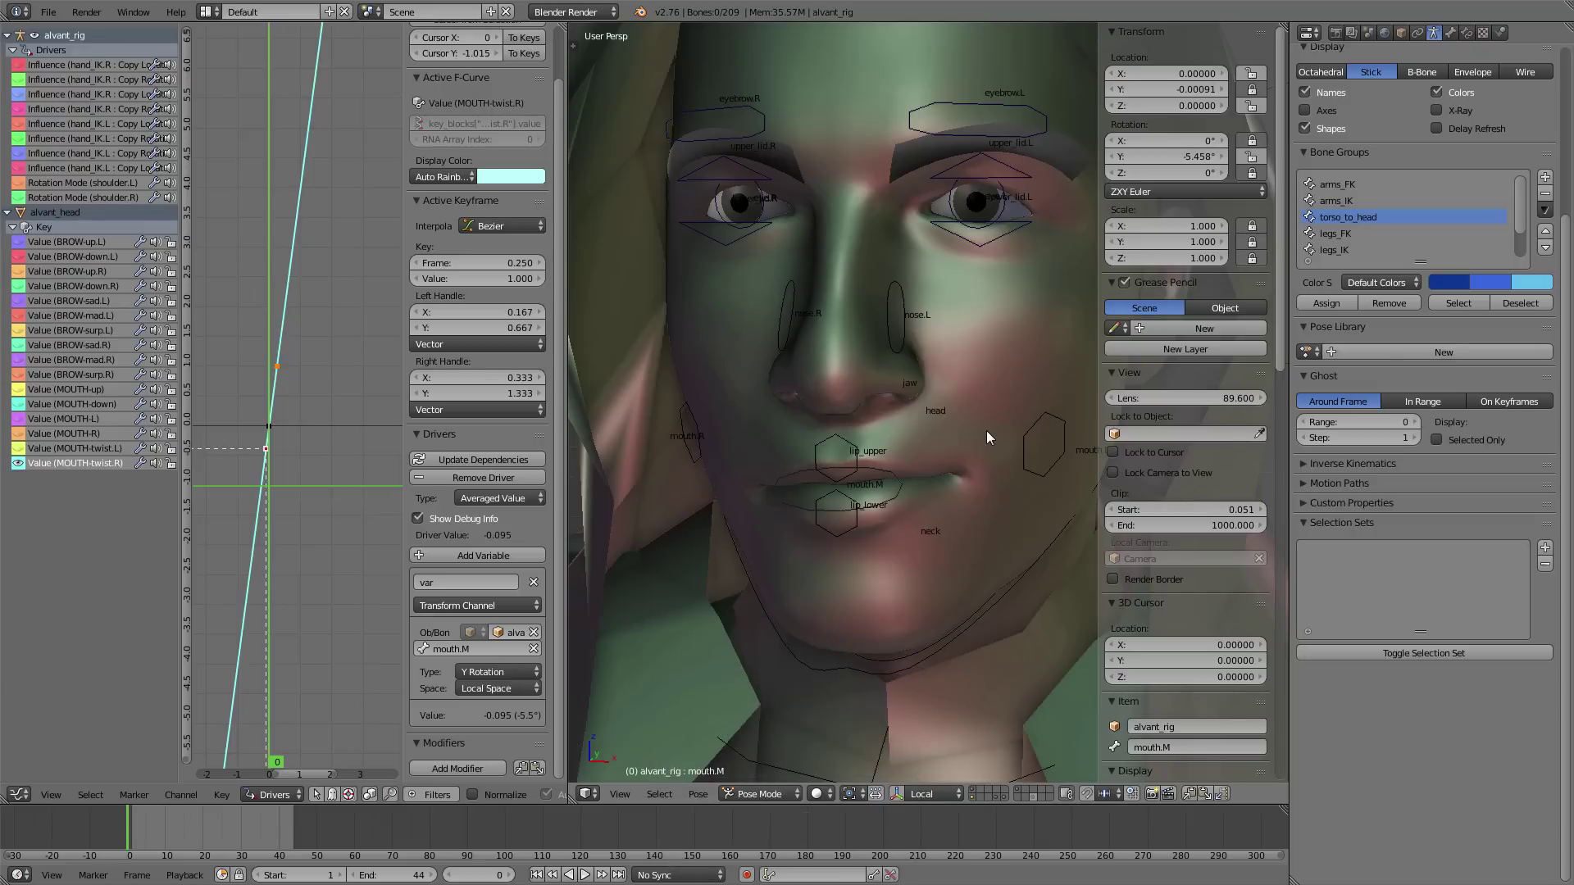
key("a")
key("alt+r")
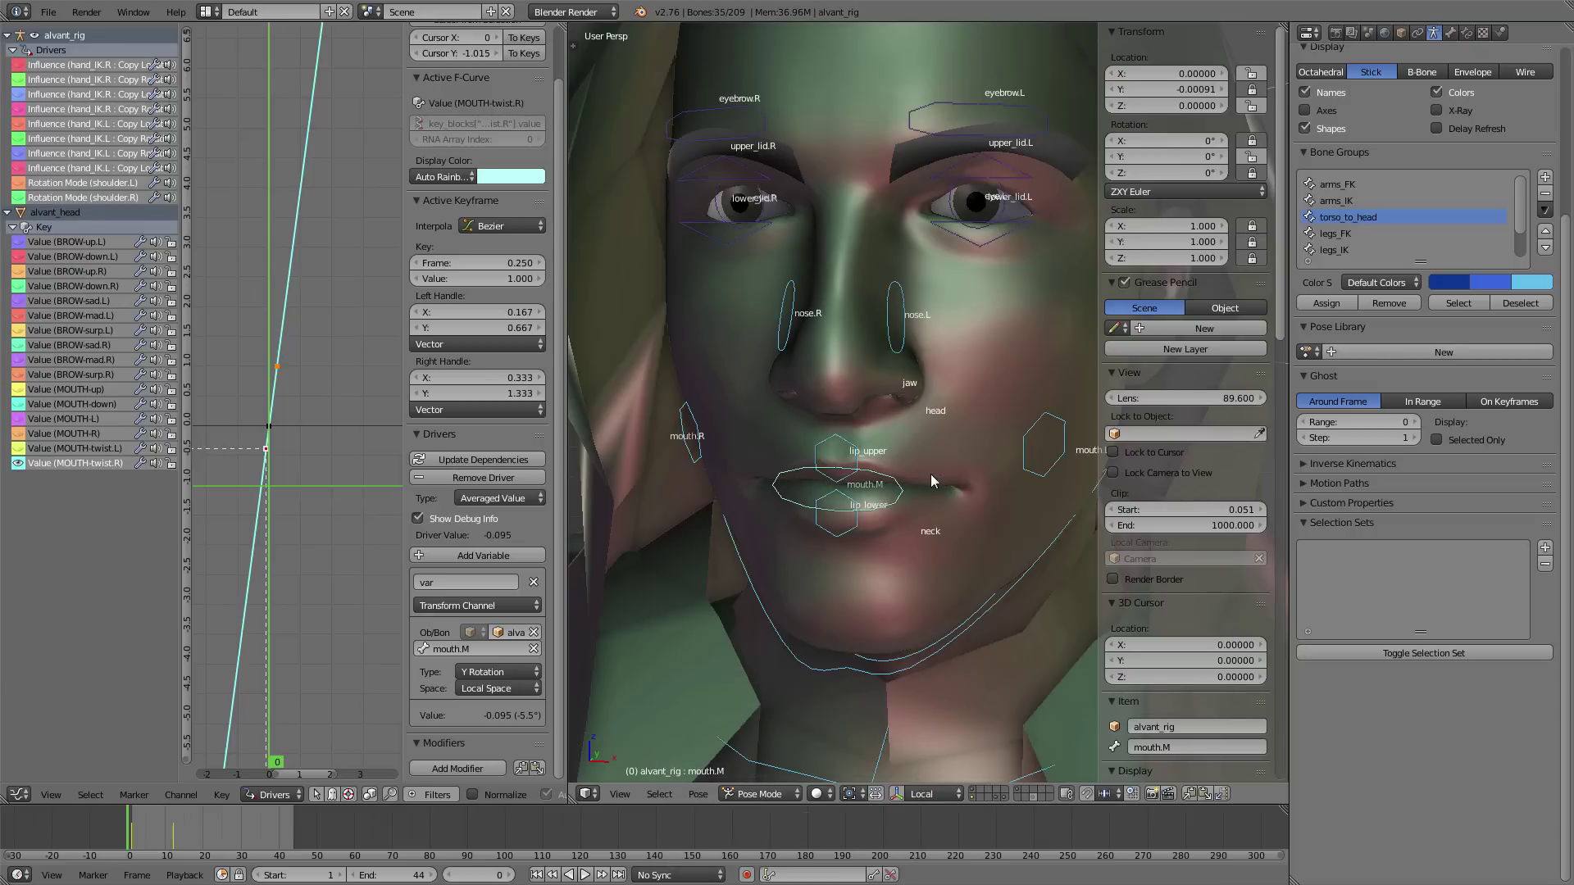
key("shift+1")
middle_click_drag(931, 474, 899, 469)
key("shift+1")
- Select the lip_upper bone and try moving it, cancelling the move
right_click(836, 448)
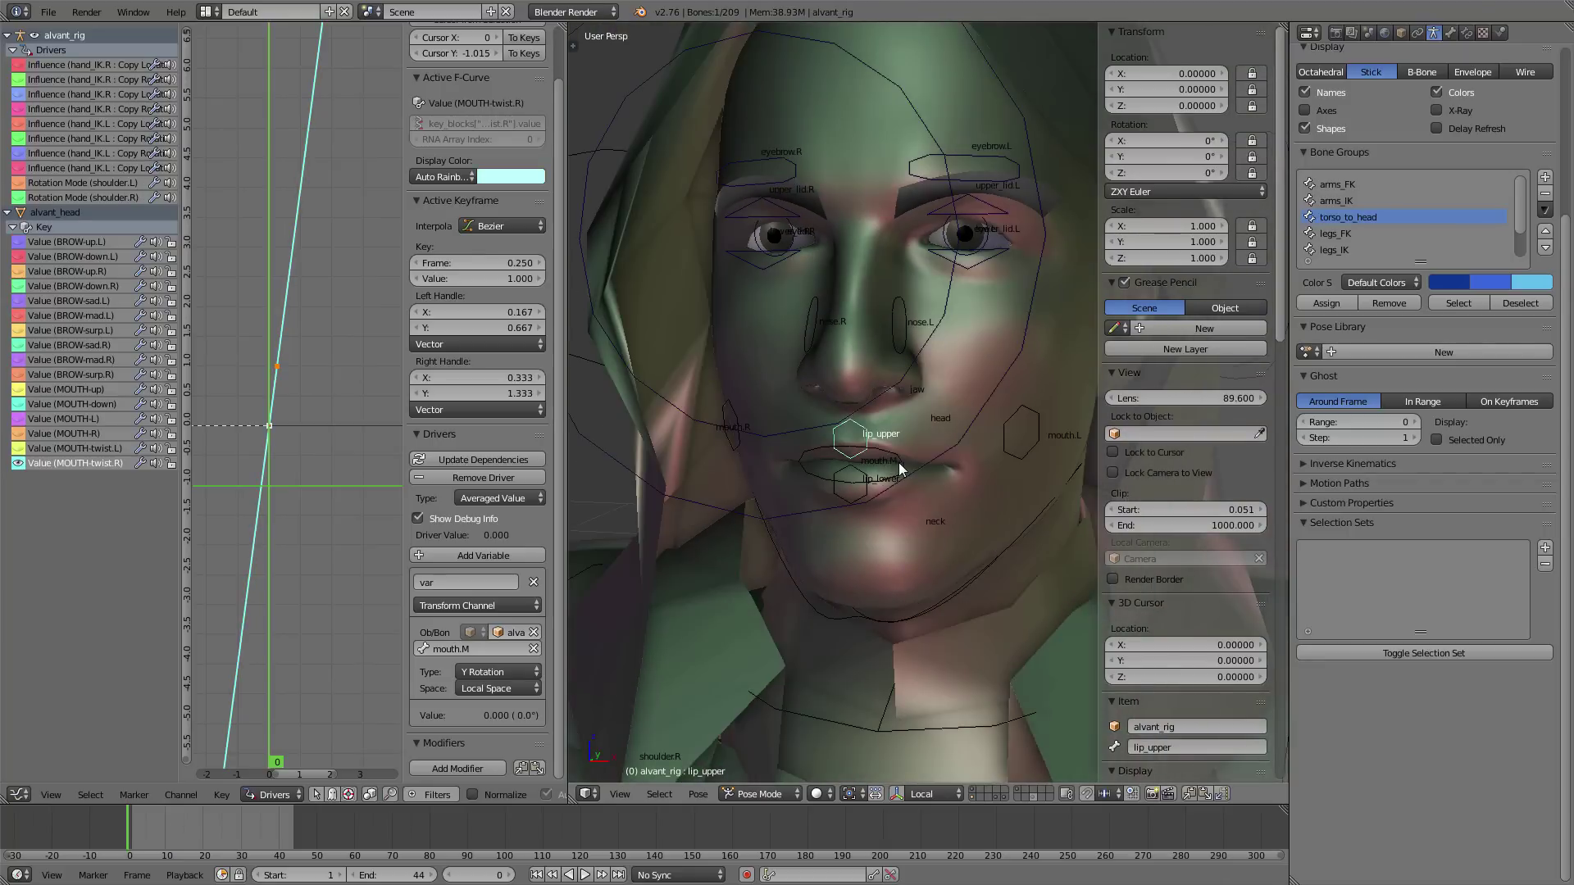
key("g")
right_click(905, 463)
scroll(902, 462, "up", 1)
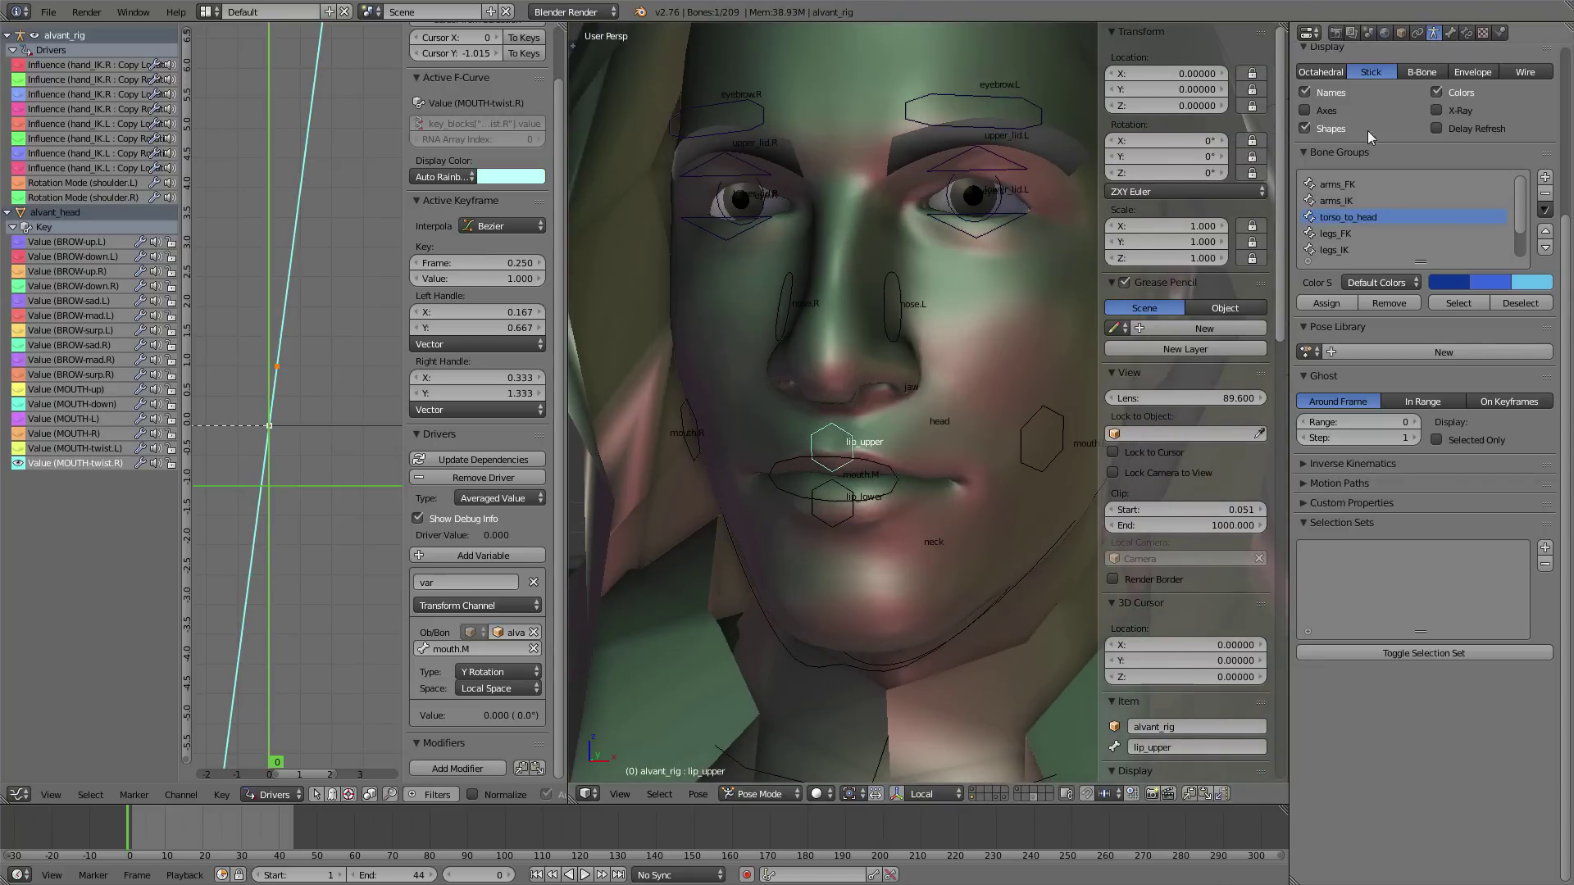
- Select the alvant_head mesh and add drivers to its MOUTH-top_lip_up and MOUTH-top_lip_dwn shape key values
right_click(1031, 279)
middle_click_drag(1437, 430, 1418, 400)
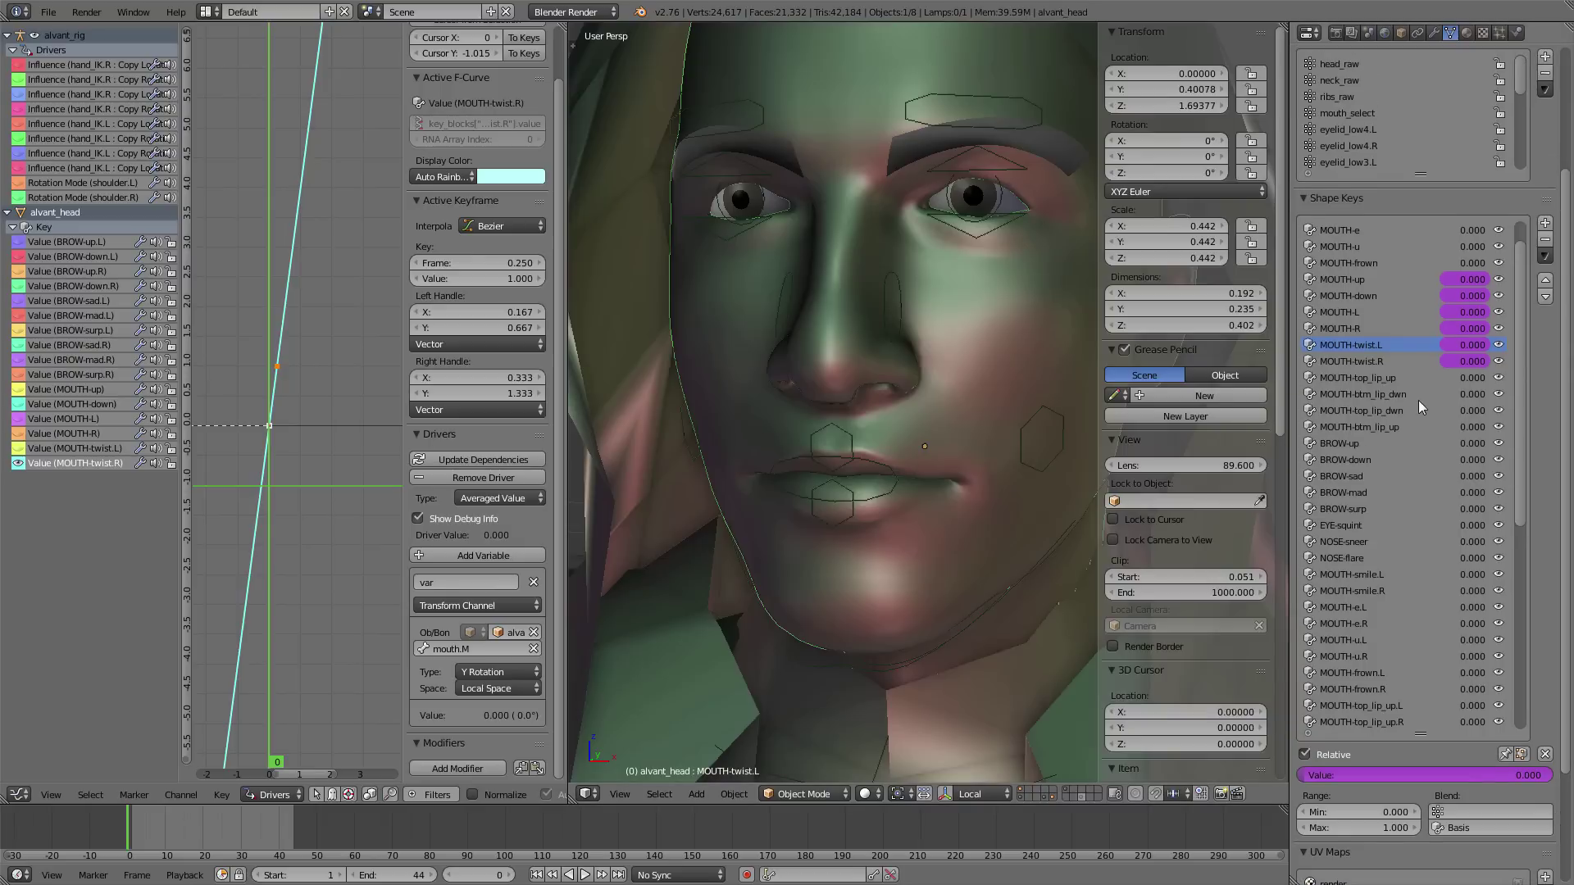
scroll(1447, 515, "down", 4)
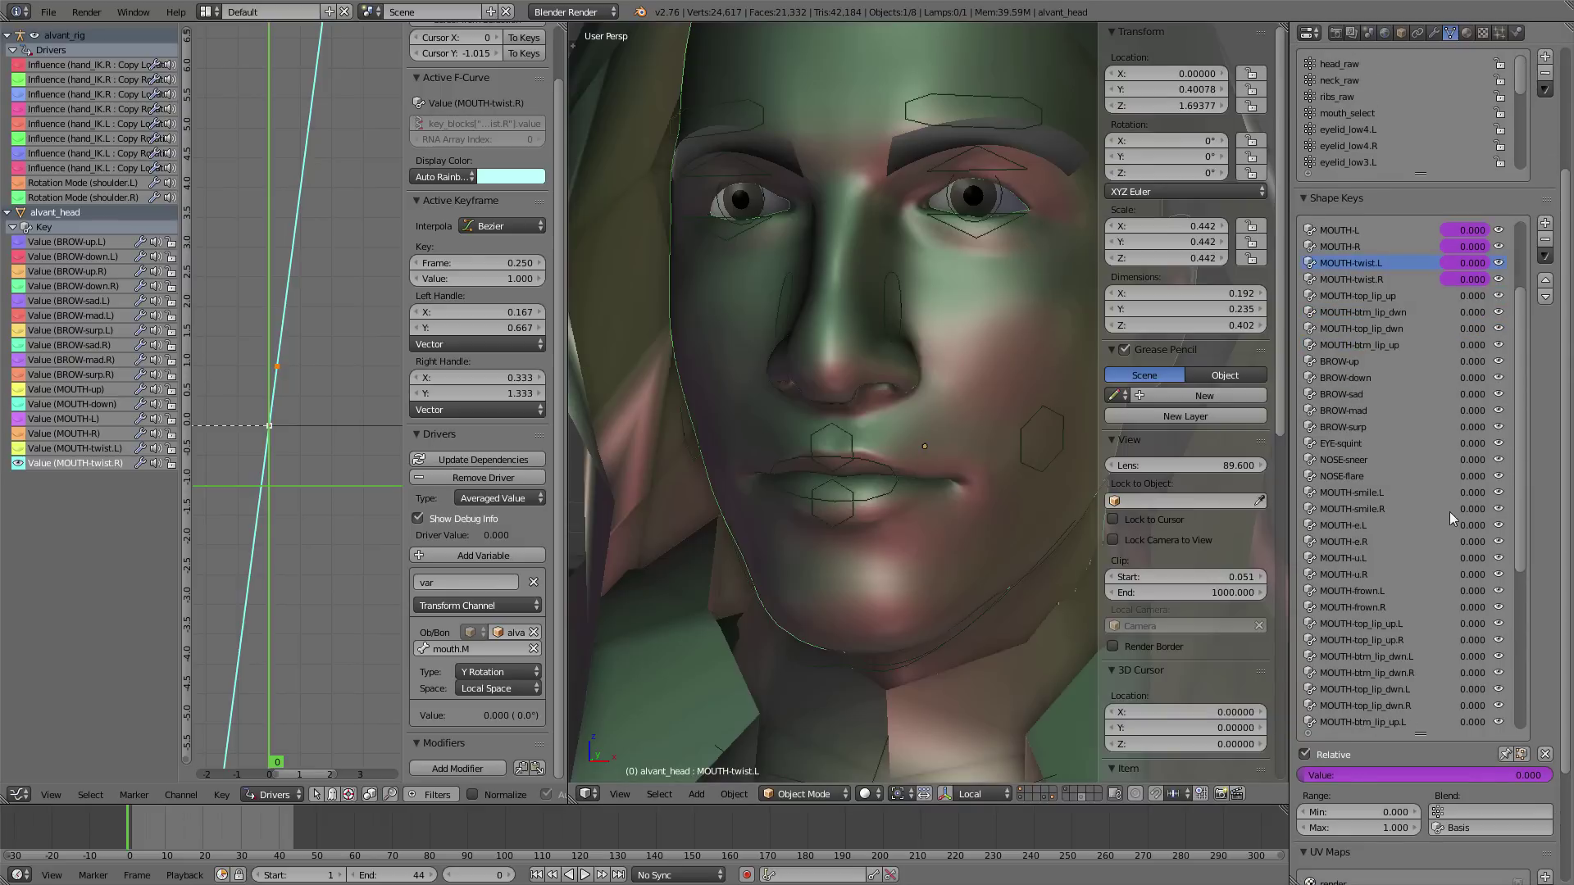
left_click_drag(1522, 503, 1523, 364)
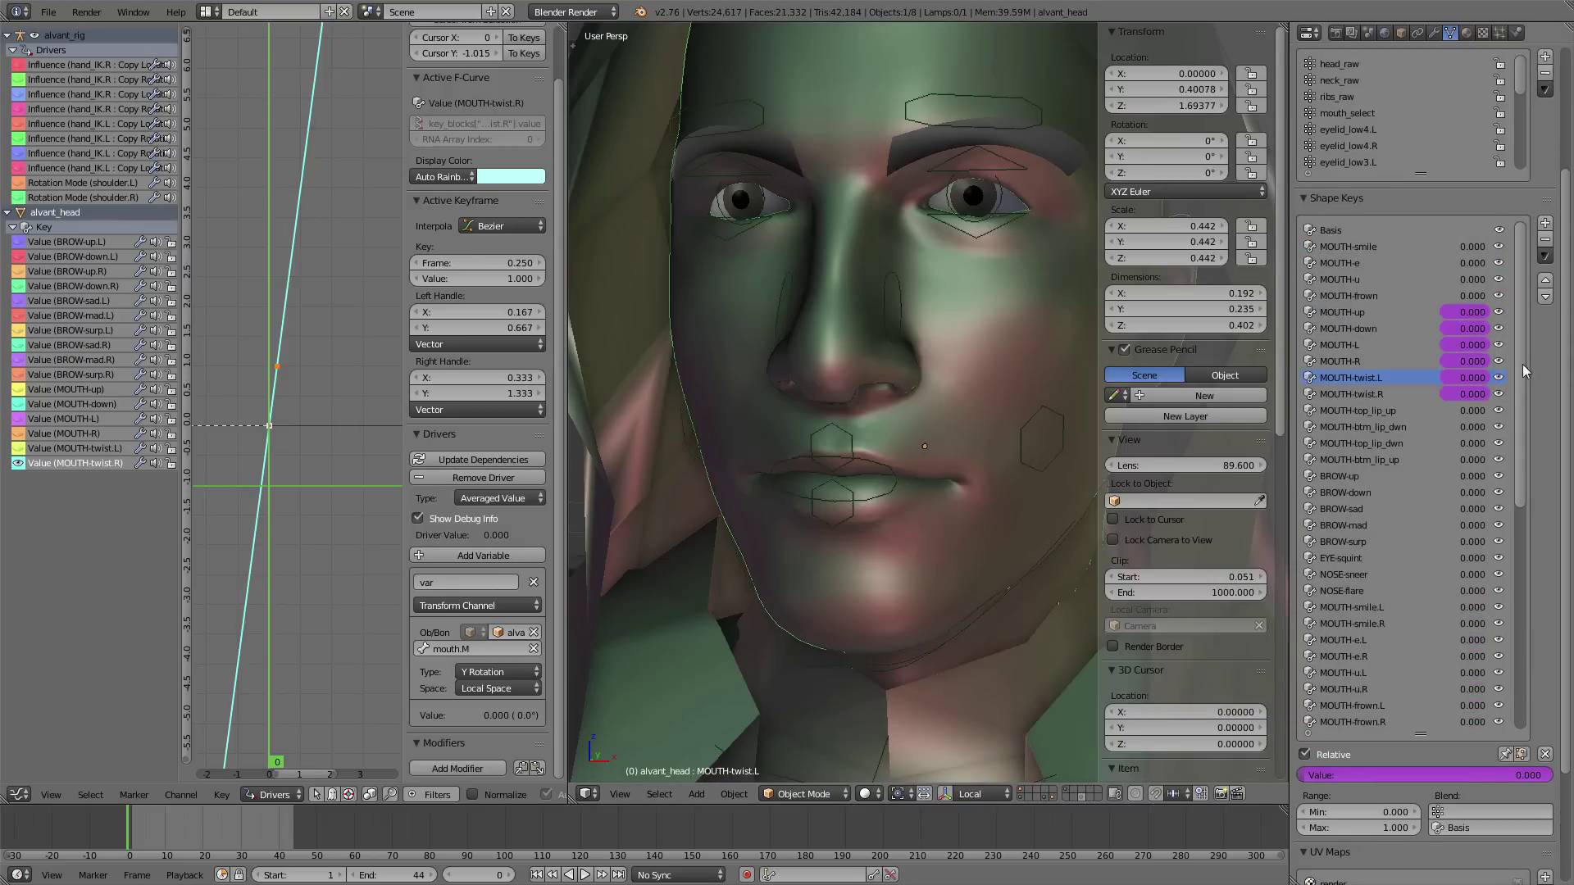
mouse_move(1472, 410)
left_mouse_down()
mouse_move(1500, 409)
mouse_move(1473, 409)
left_mouse_up()
right_click(1480, 412)
left_click(1474, 412)
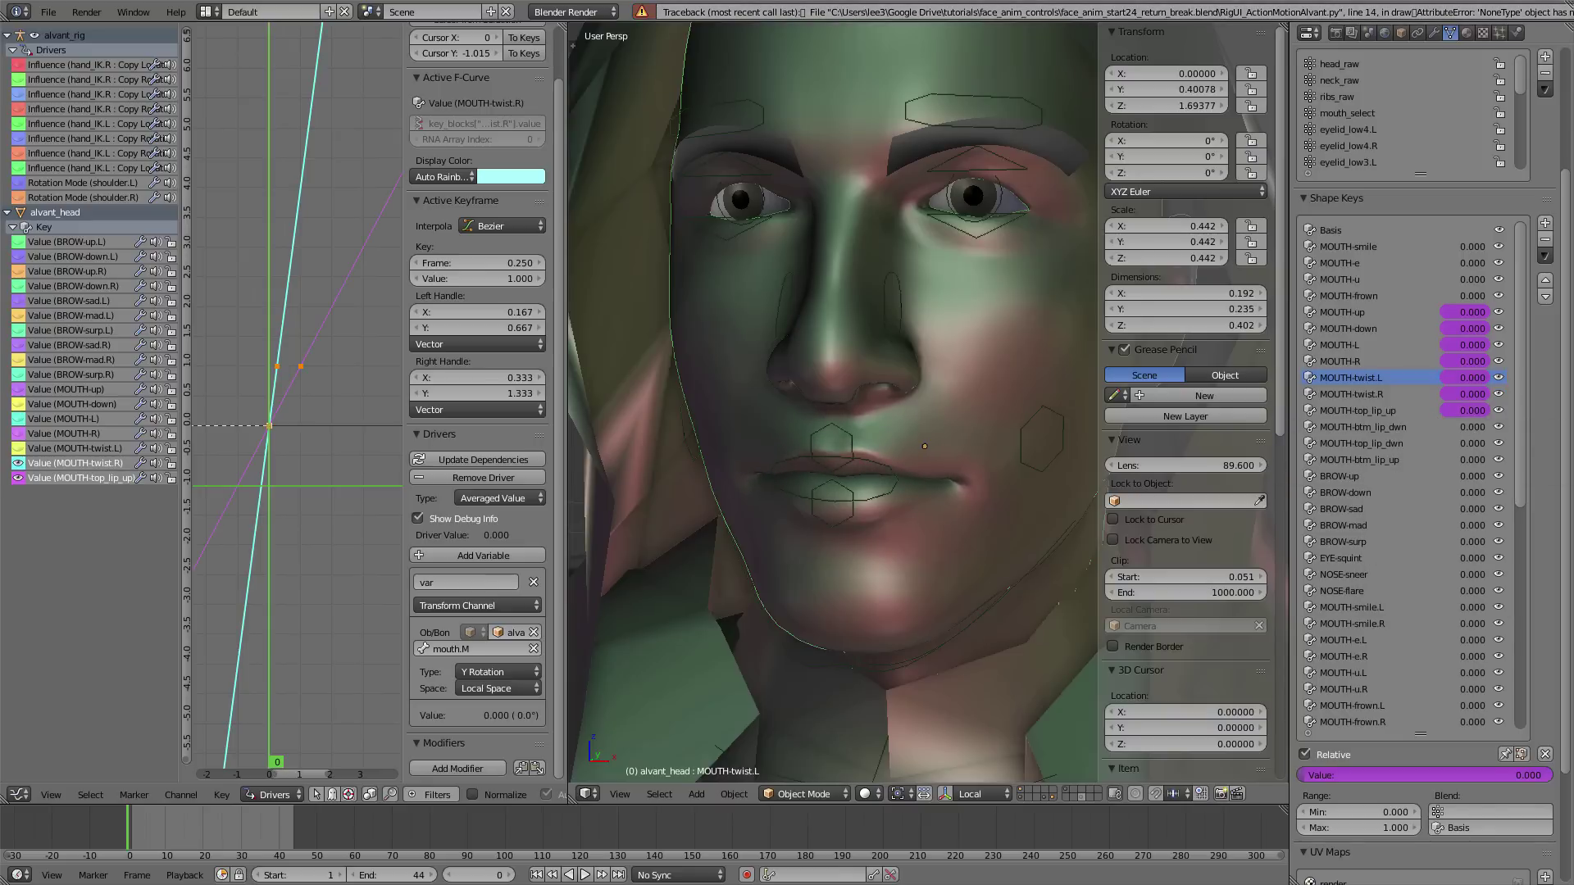
right_click(1463, 443)
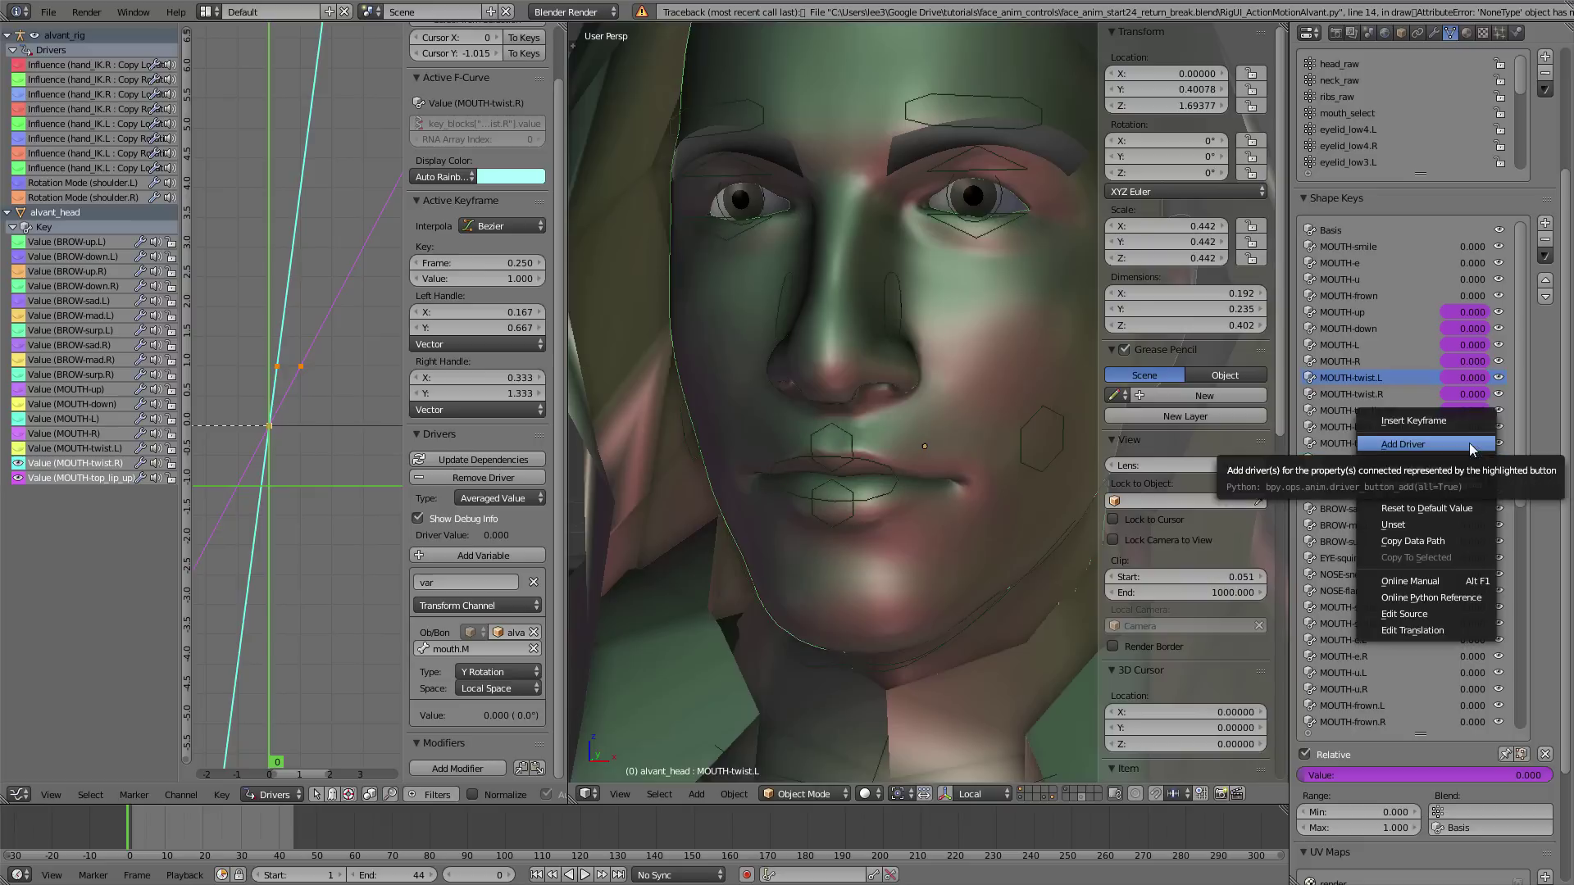
left_click(1447, 445)
- Select the lip_upper bone and rename its custom property to top_lip_up
right_click(852, 439)
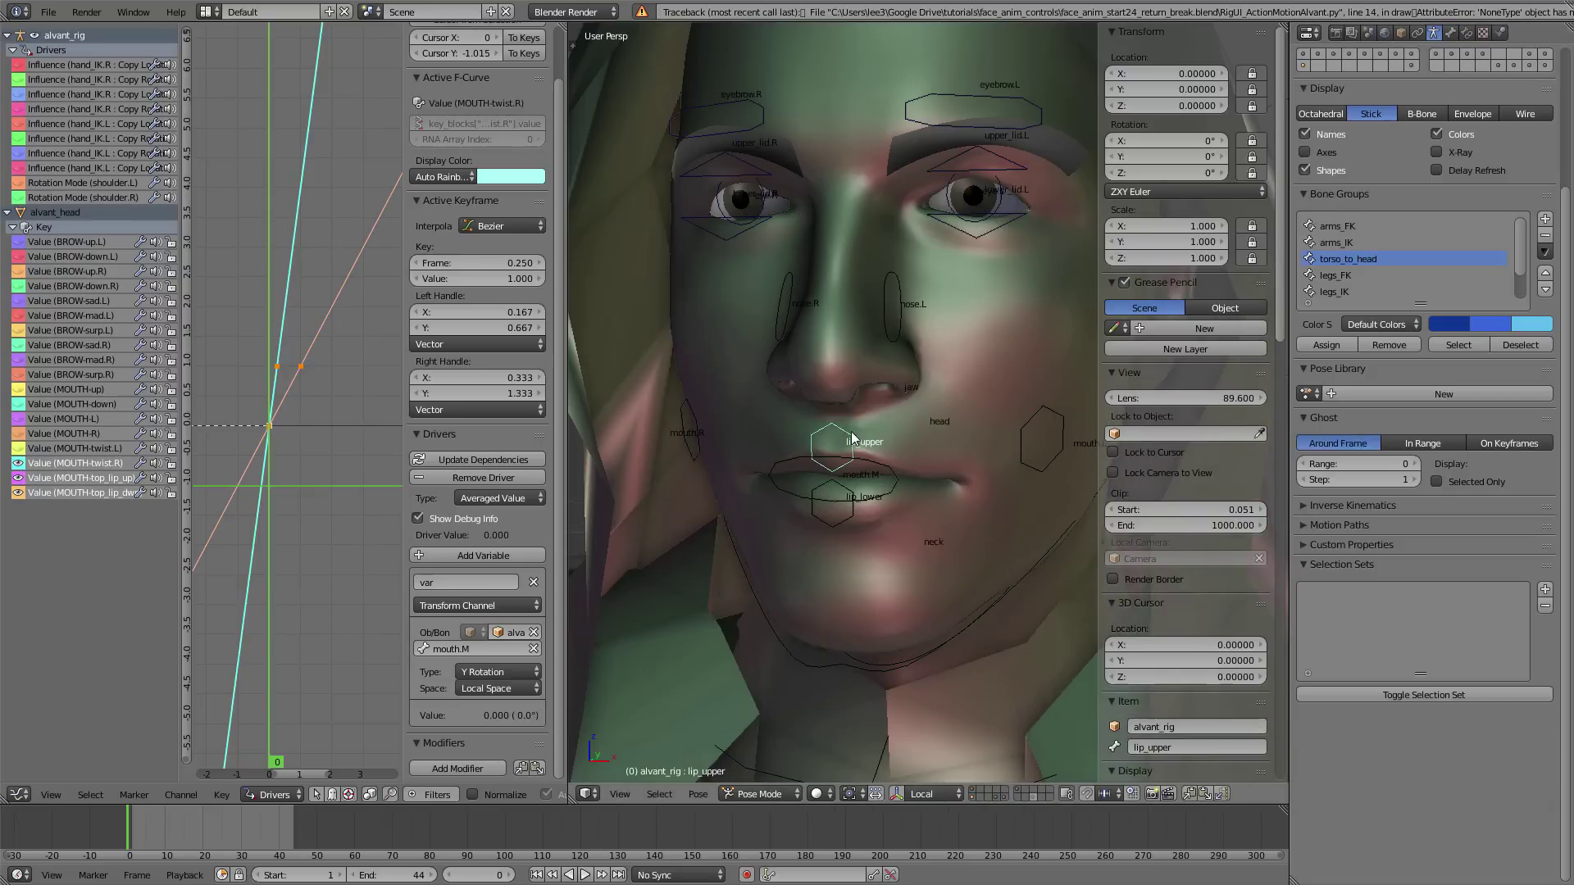
left_click(1450, 33)
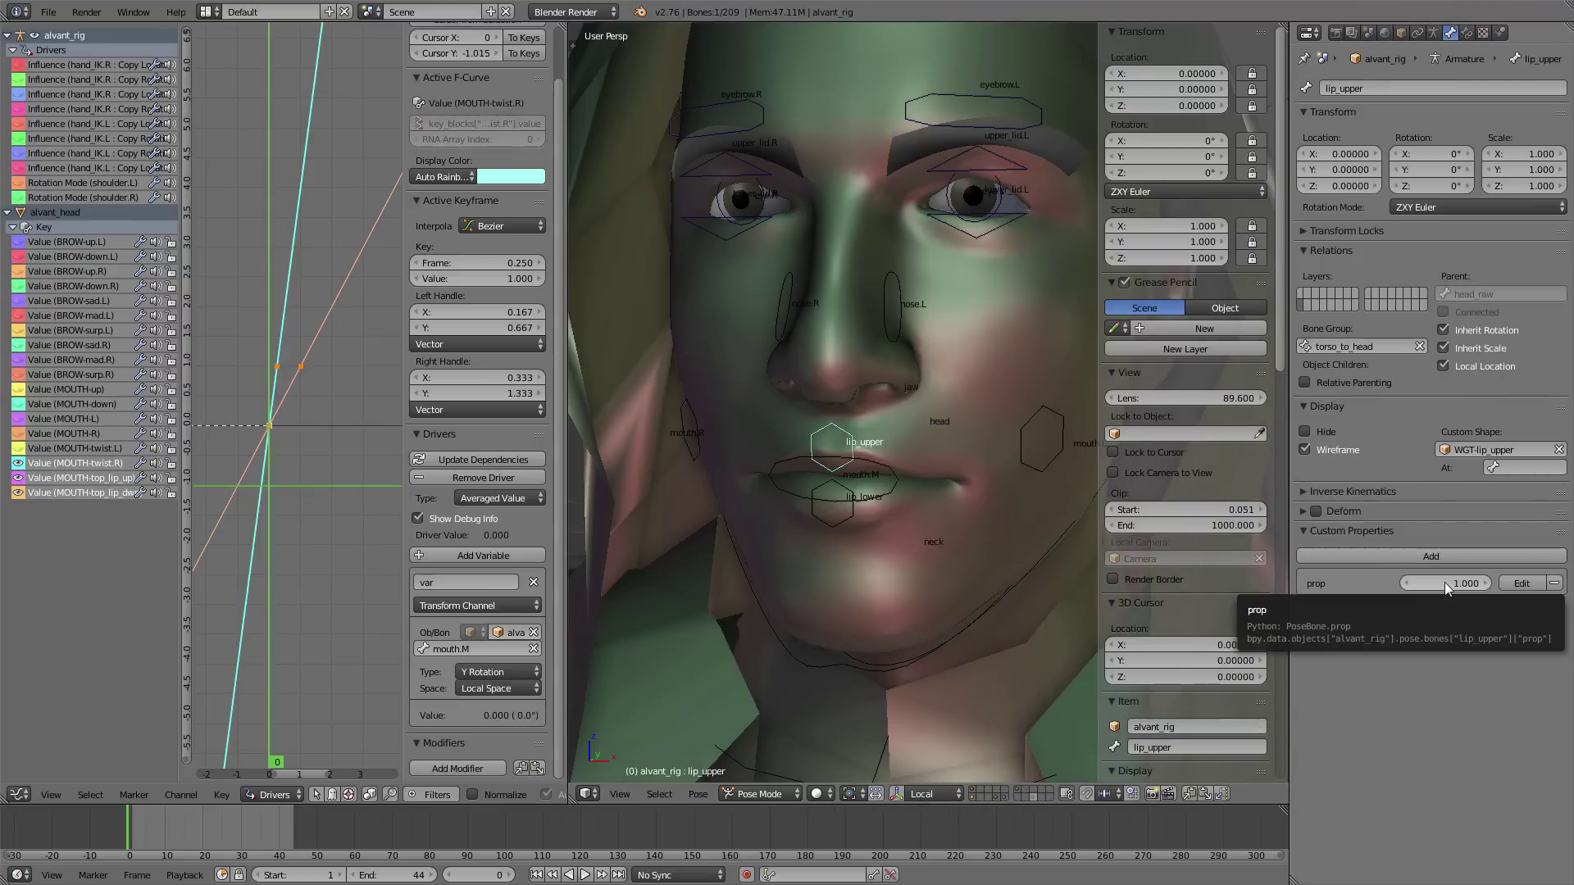
left_click(1525, 583)
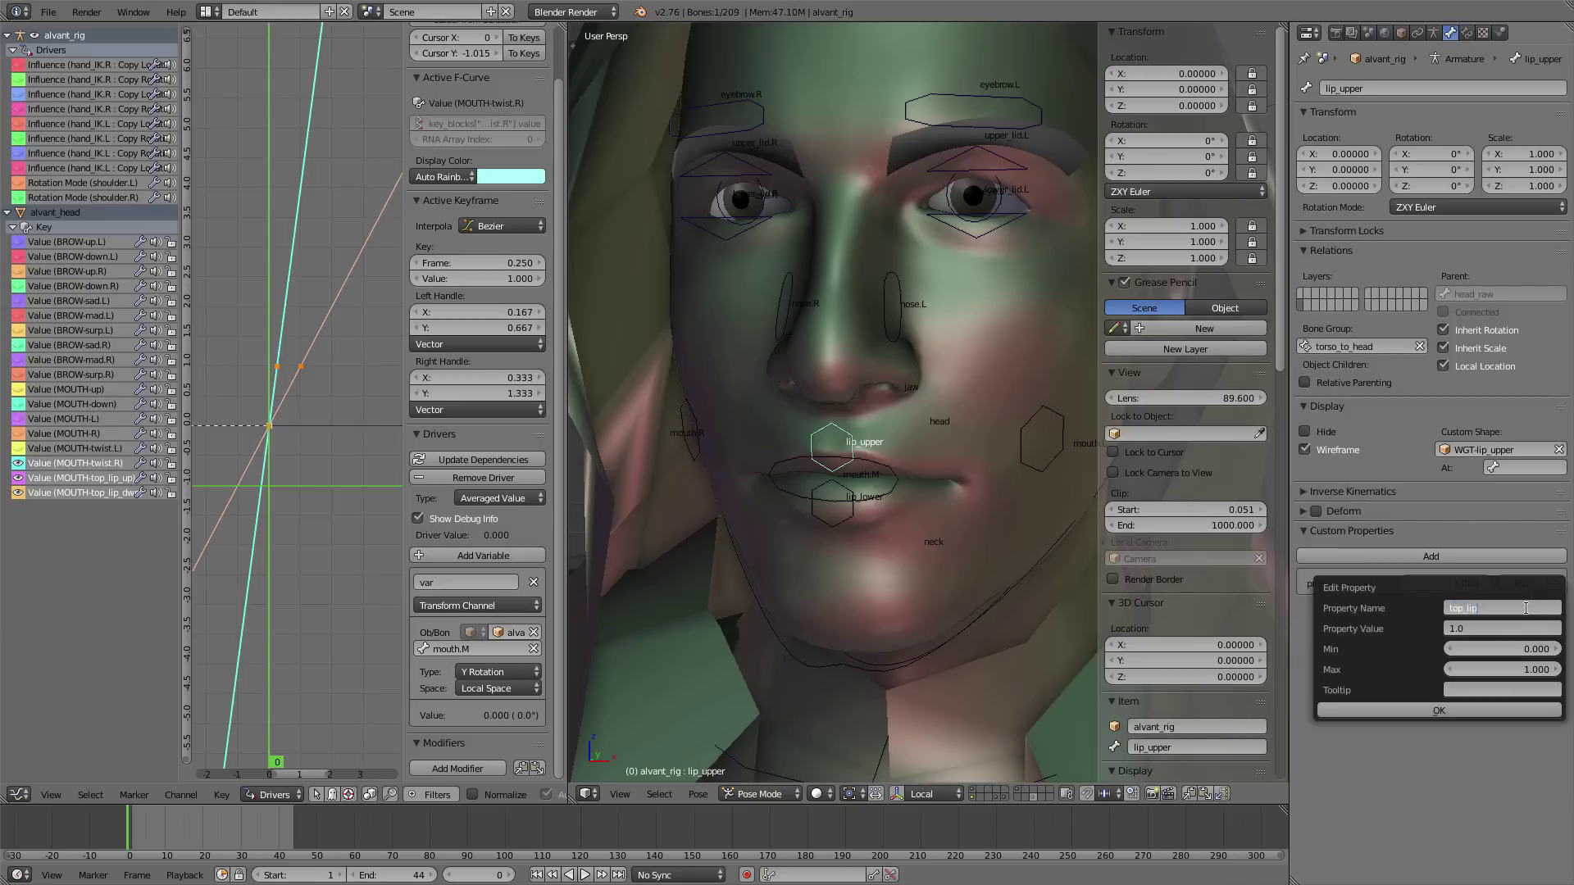
left_click(1476, 710)
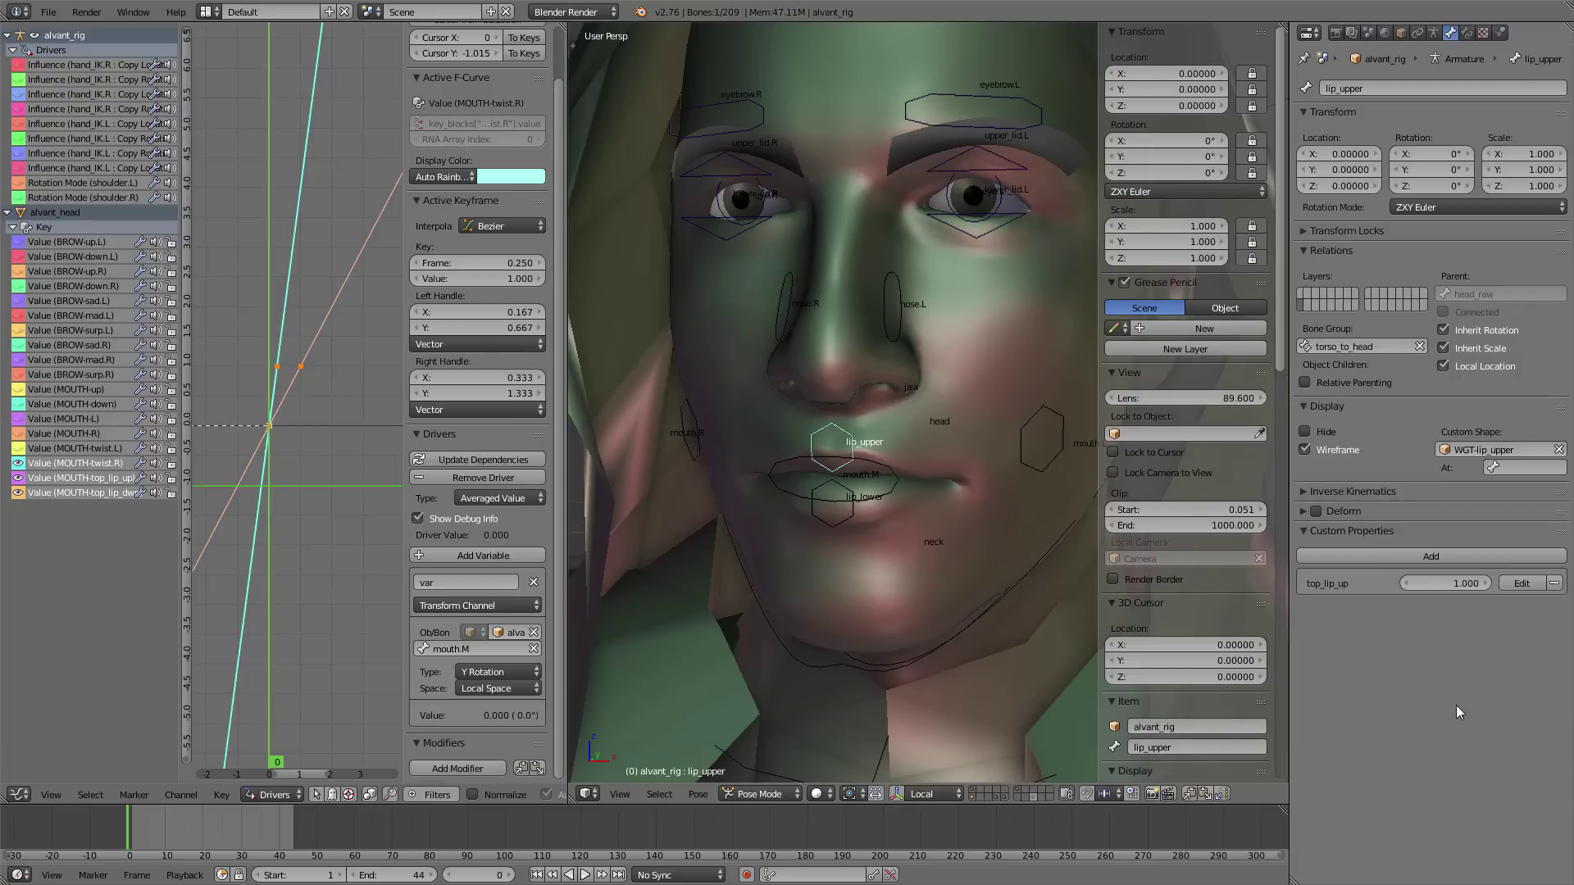
- Add a second custom property to lip_upper and name it top_lip_down
left_click(1464, 558)
left_click(1521, 584)
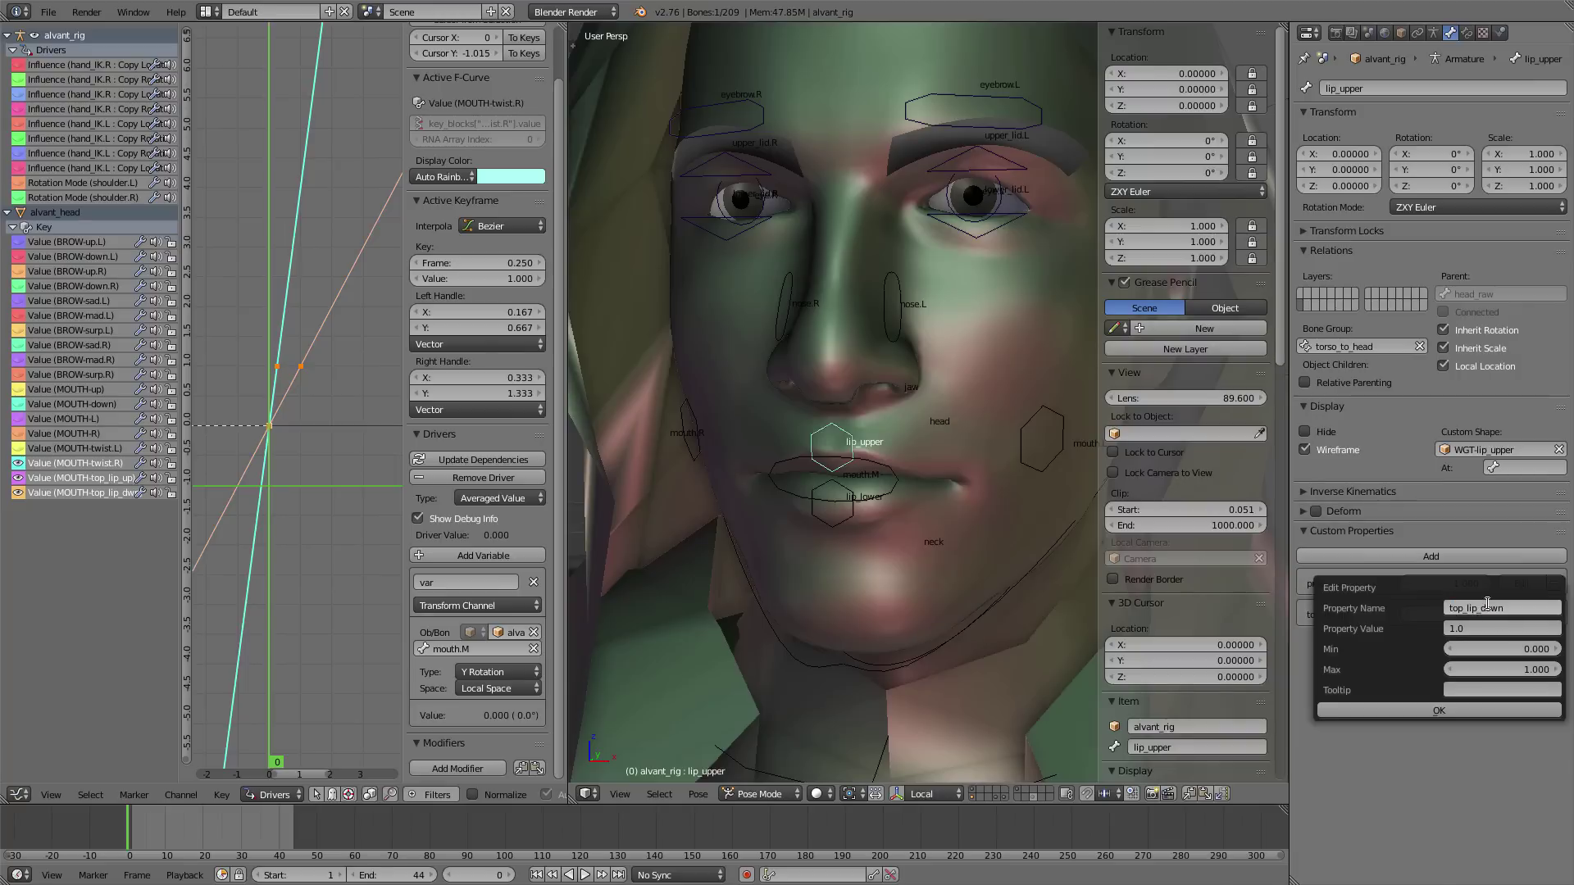
left_click(1440, 710)
- Set the MOUTH-top_lip_up driver to Averaged Value with a Single Property variable on alvant_rig, using a copied lip_upper property path
left_click(82, 478)
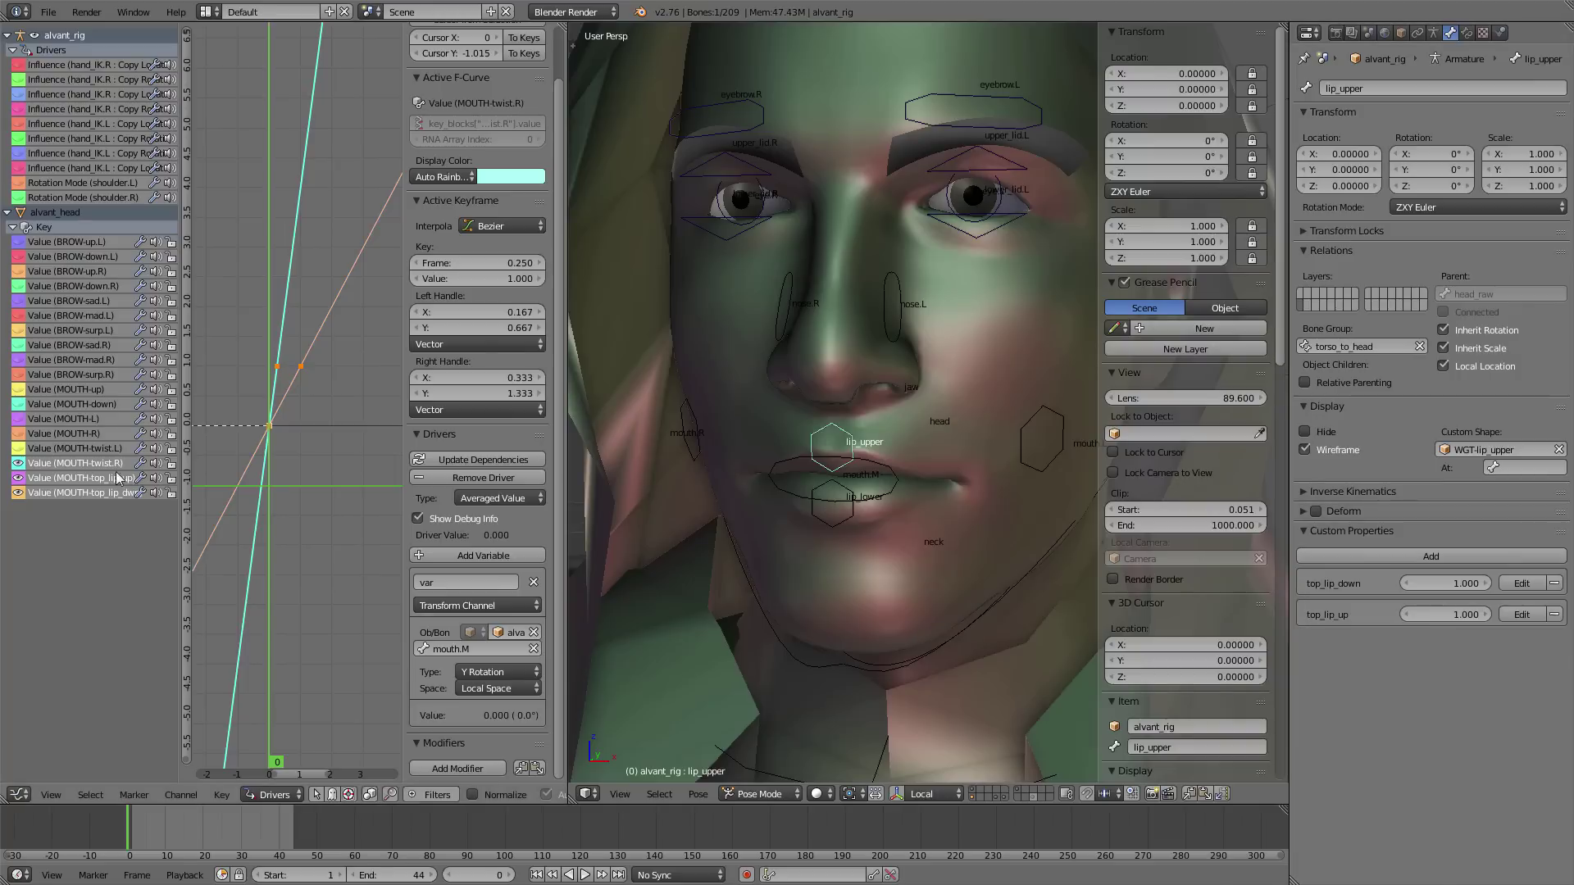
right_click(1445, 584)
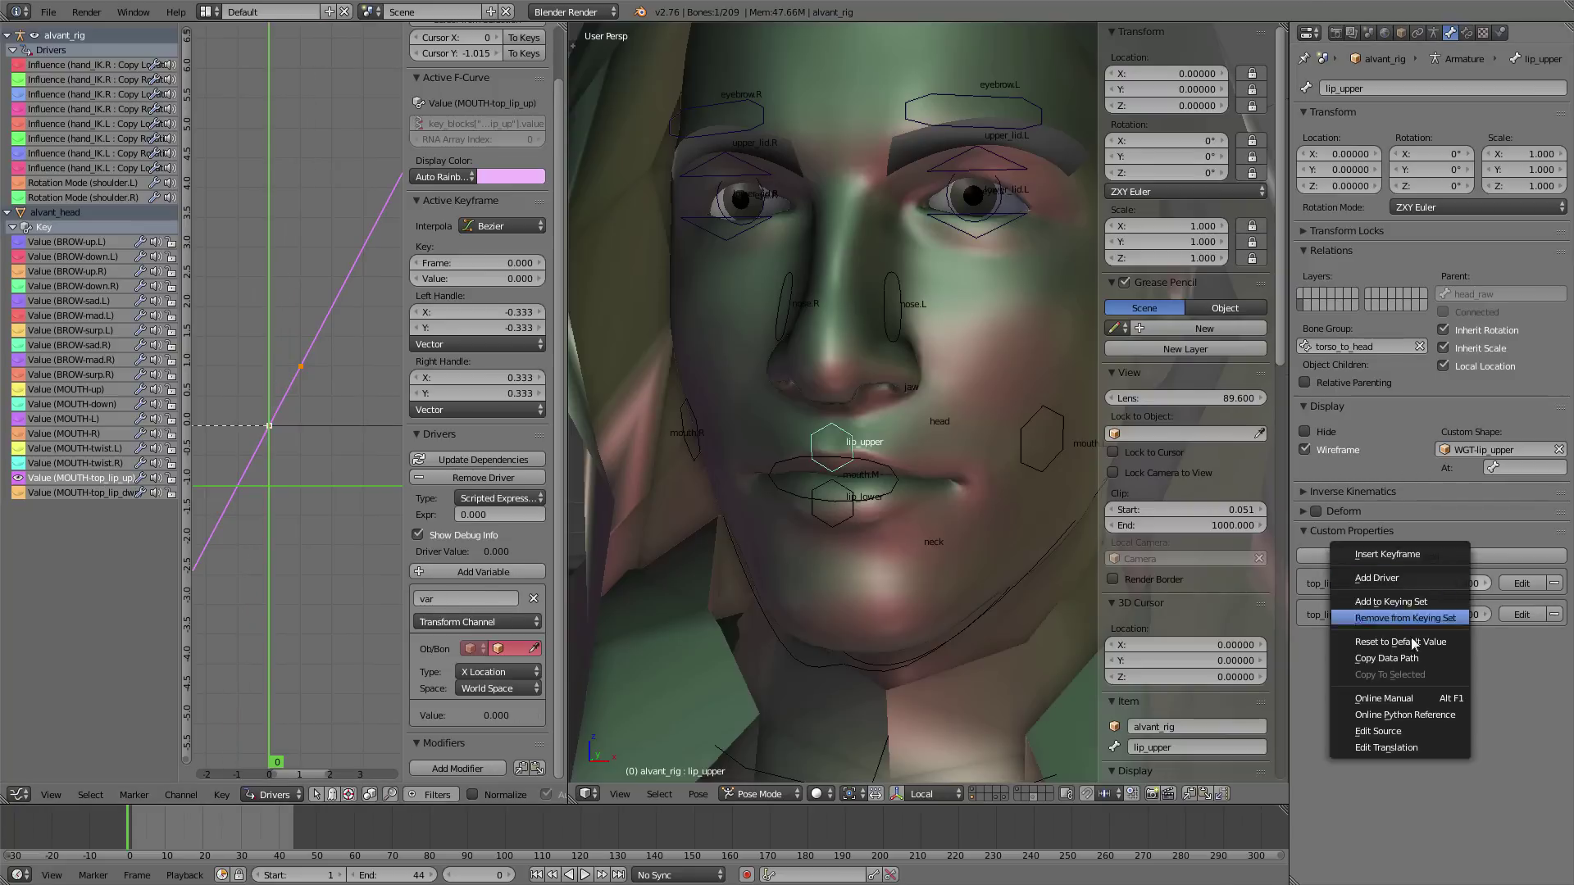
left_click(500, 498)
left_click(484, 508)
left_click(478, 622)
left_click(479, 589)
left_click(508, 648)
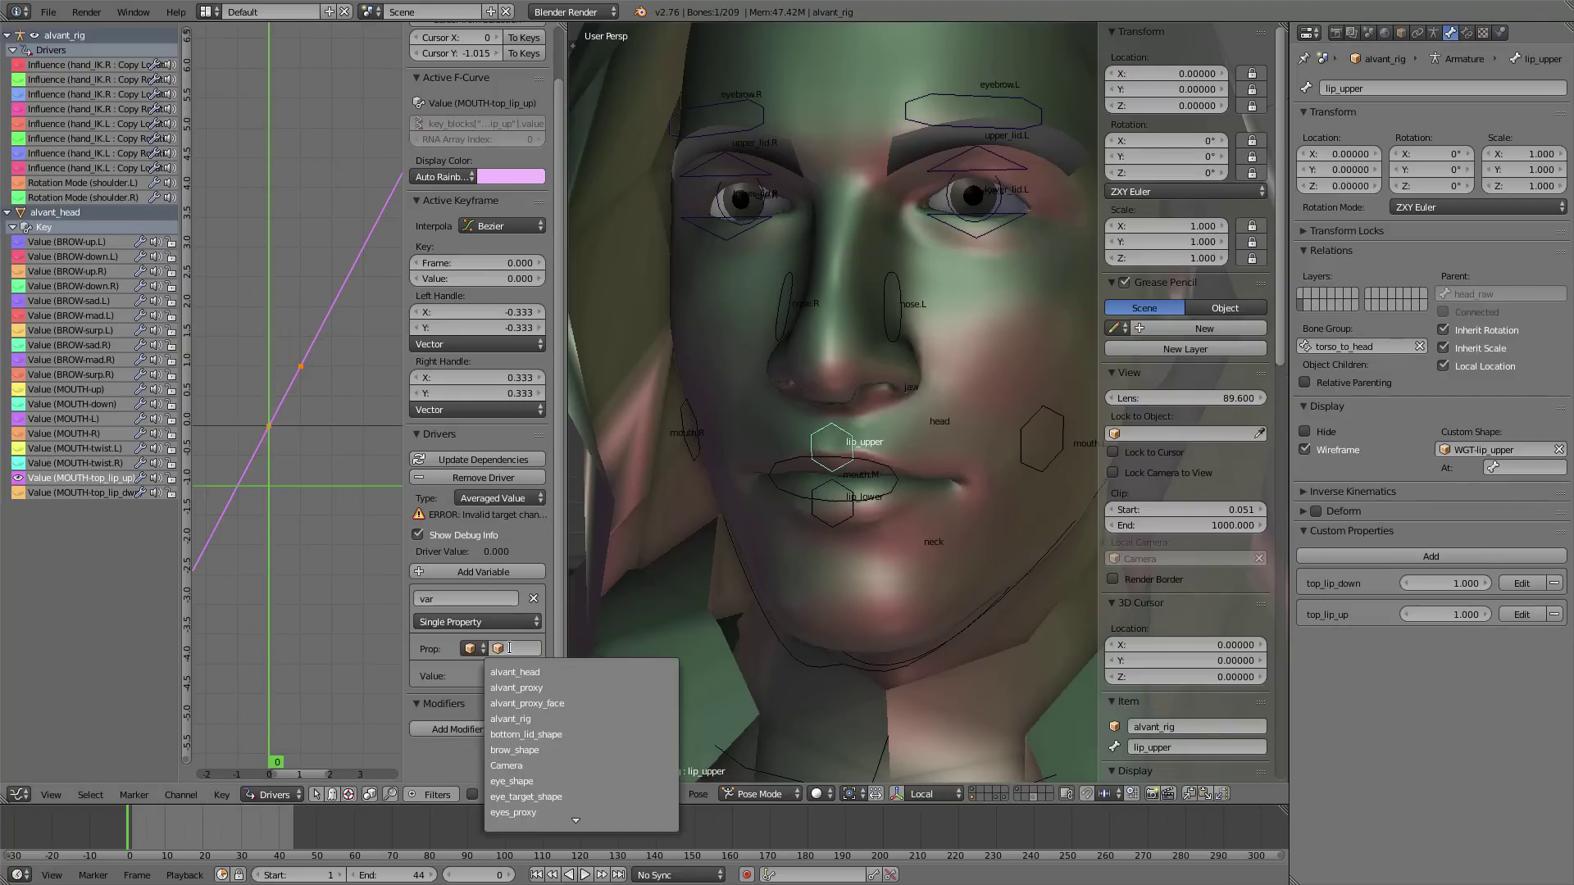
type("rig")
left_click(510, 670)
key("ctrl+v")
scroll(1157, 691, "down", 15)
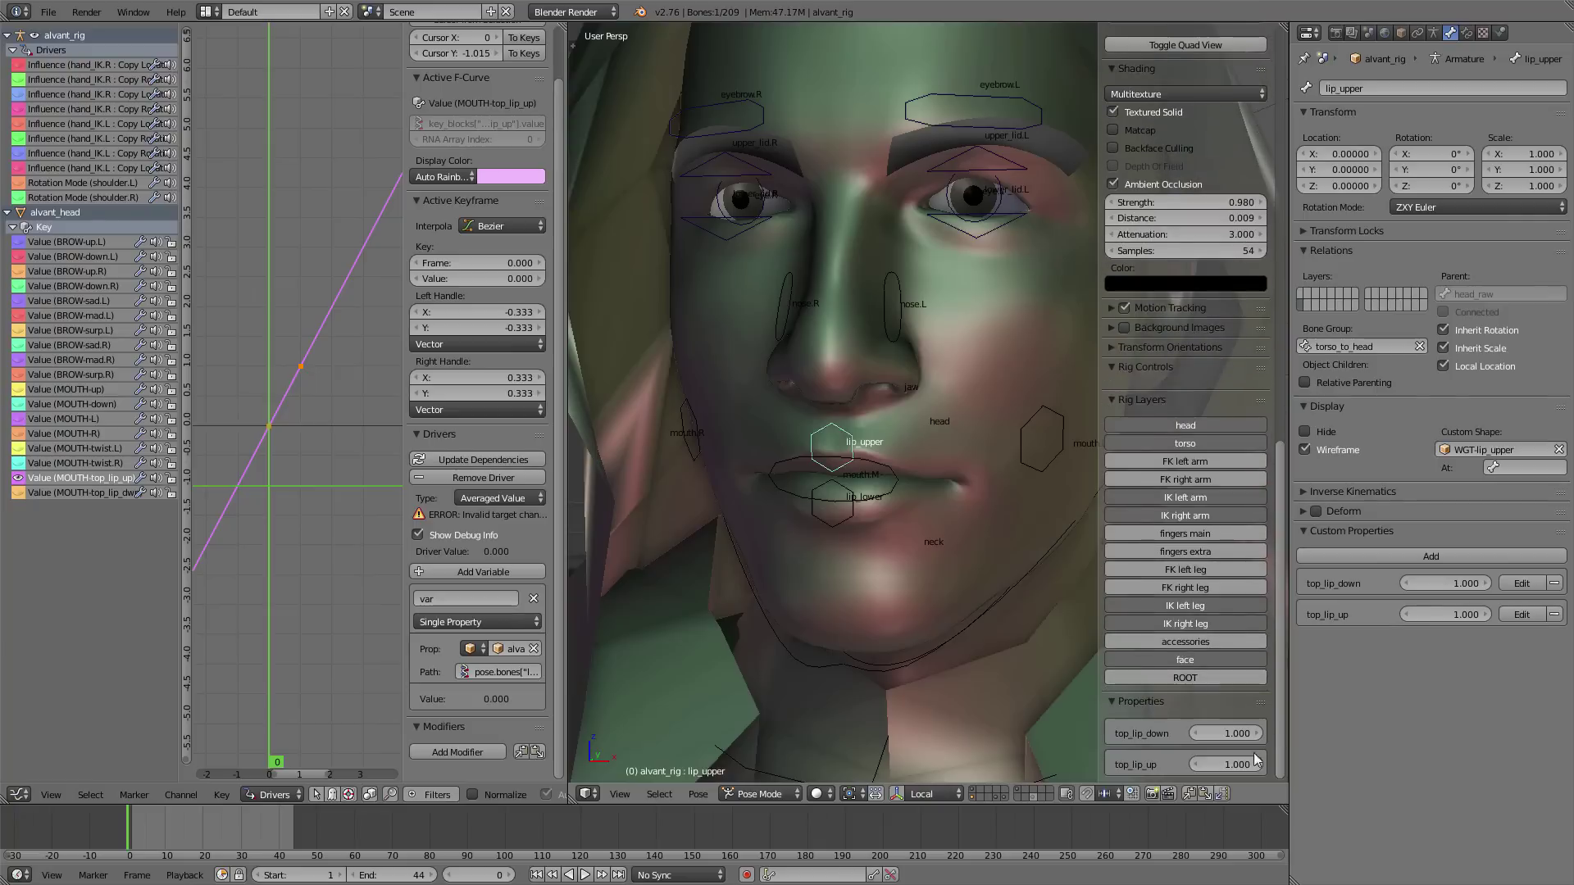
- Update the driver's dependencies, replace its variable path with lip_upper's top_lip_up data path, and test by varying that property
left_click(483, 459)
mouse_move(1459, 615)
left_mouse_down()
mouse_move(1394, 614)
mouse_move(1408, 565)
left_mouse_up()
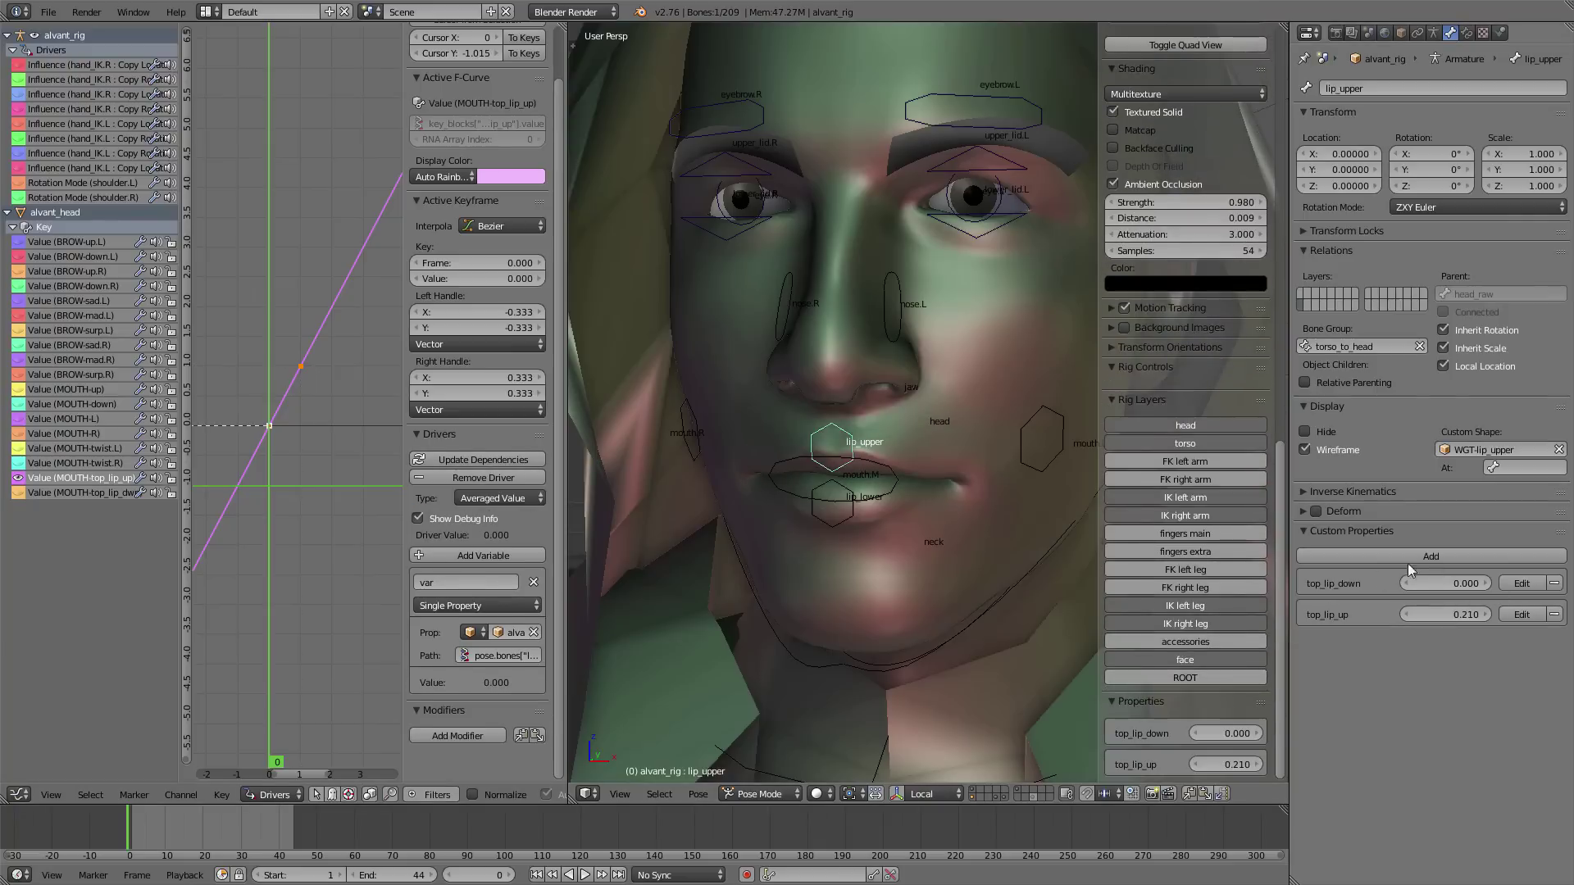
right_click(1441, 585)
left_click(1441, 587)
right_click(1454, 618)
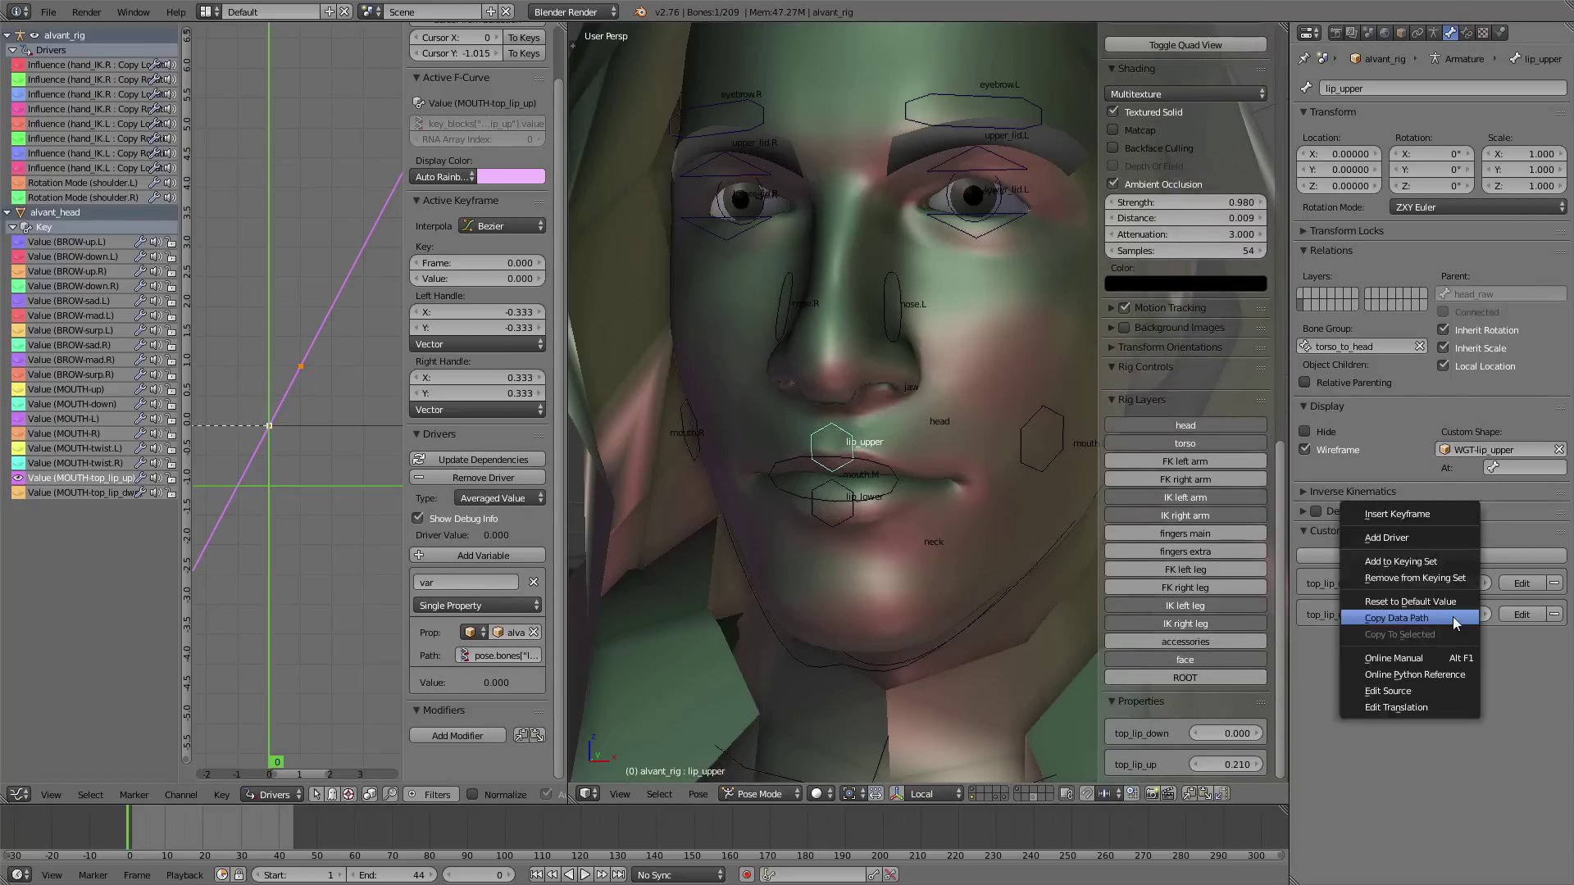
left_click(1453, 620)
key("ctrl+v")
left_click_drag(1458, 617, 1433, 621)
- Set up the MOUTH-top_lip_dwn driver as an averaged Single Property variable on alvant_rig reading top_lip_down, and test that property
right_click(1452, 585)
left_click(1452, 586)
left_click(120, 494)
left_click(498, 649)
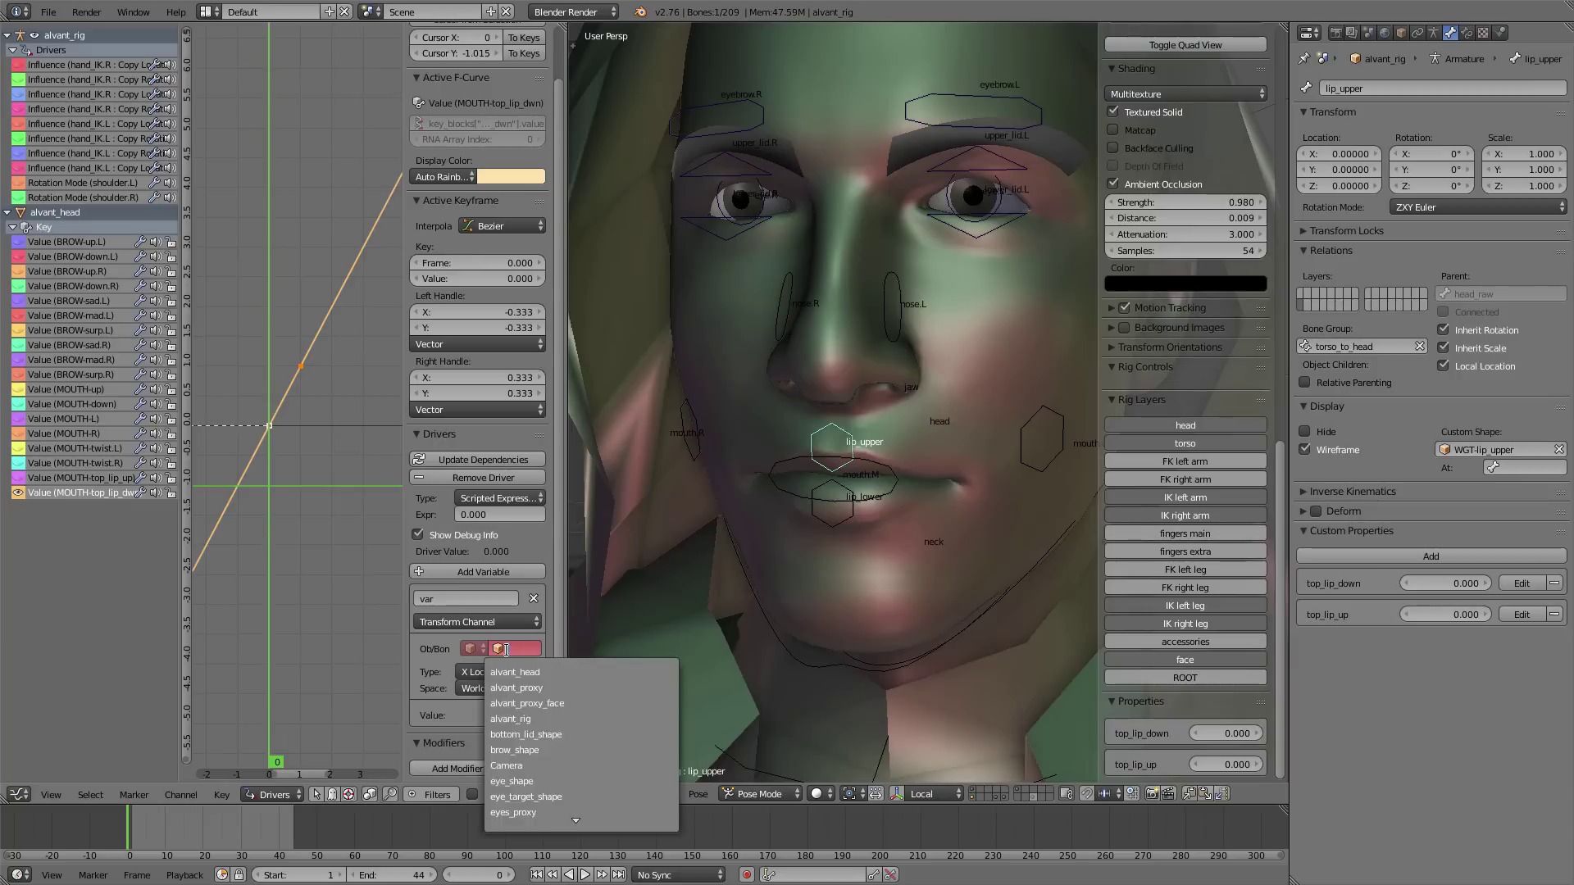
left_click(510, 704)
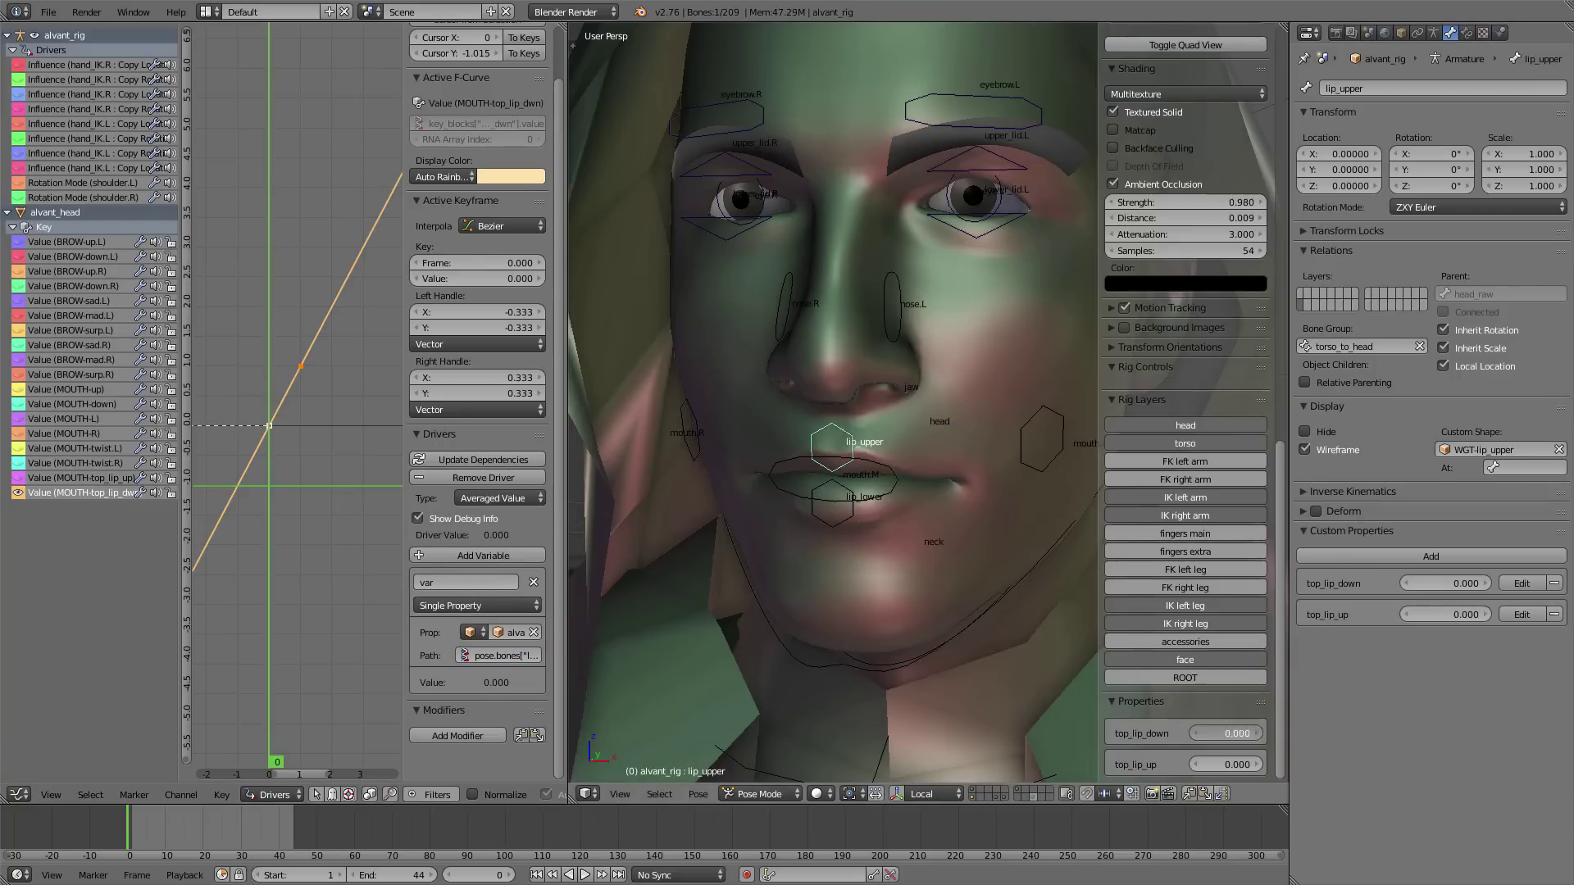
left_click_drag(1220, 734, 1251, 732)
- Check the lip shape together with mouth.M movement, and examine the lip_upper control from a side angle
right_click(896, 487)
key("g")
right_click(943, 492)
scroll(946, 485, "down", 5)
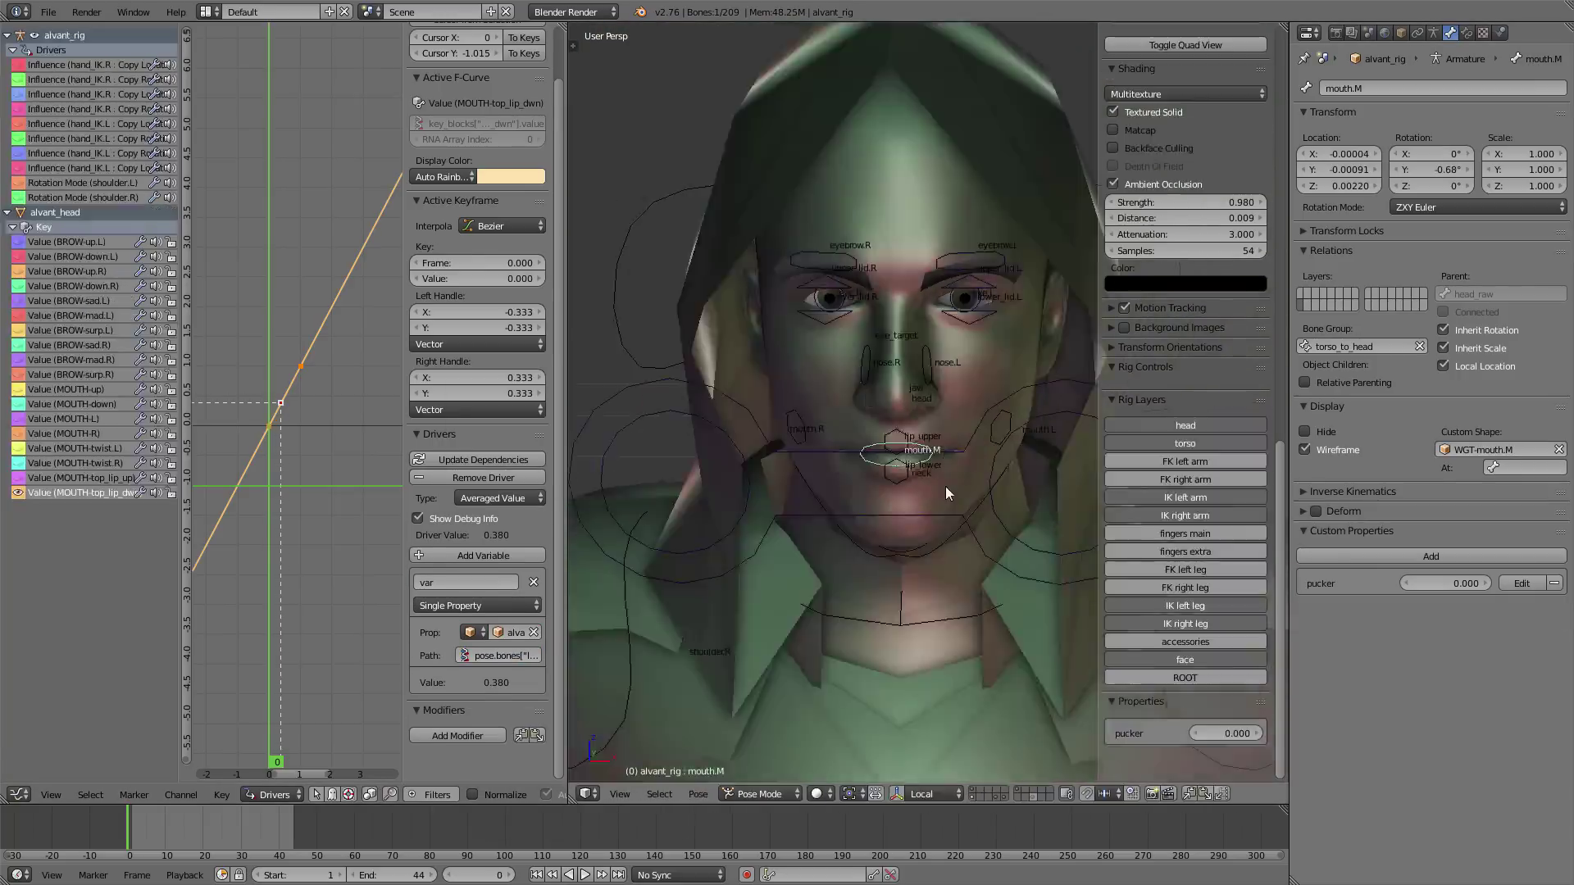
scroll(853, 485, "up", 7)
right_click(845, 478)
scroll(869, 500, "down", 5)
middle_click_drag(928, 544, 1000, 537)
scroll(869, 500, "up", 1)
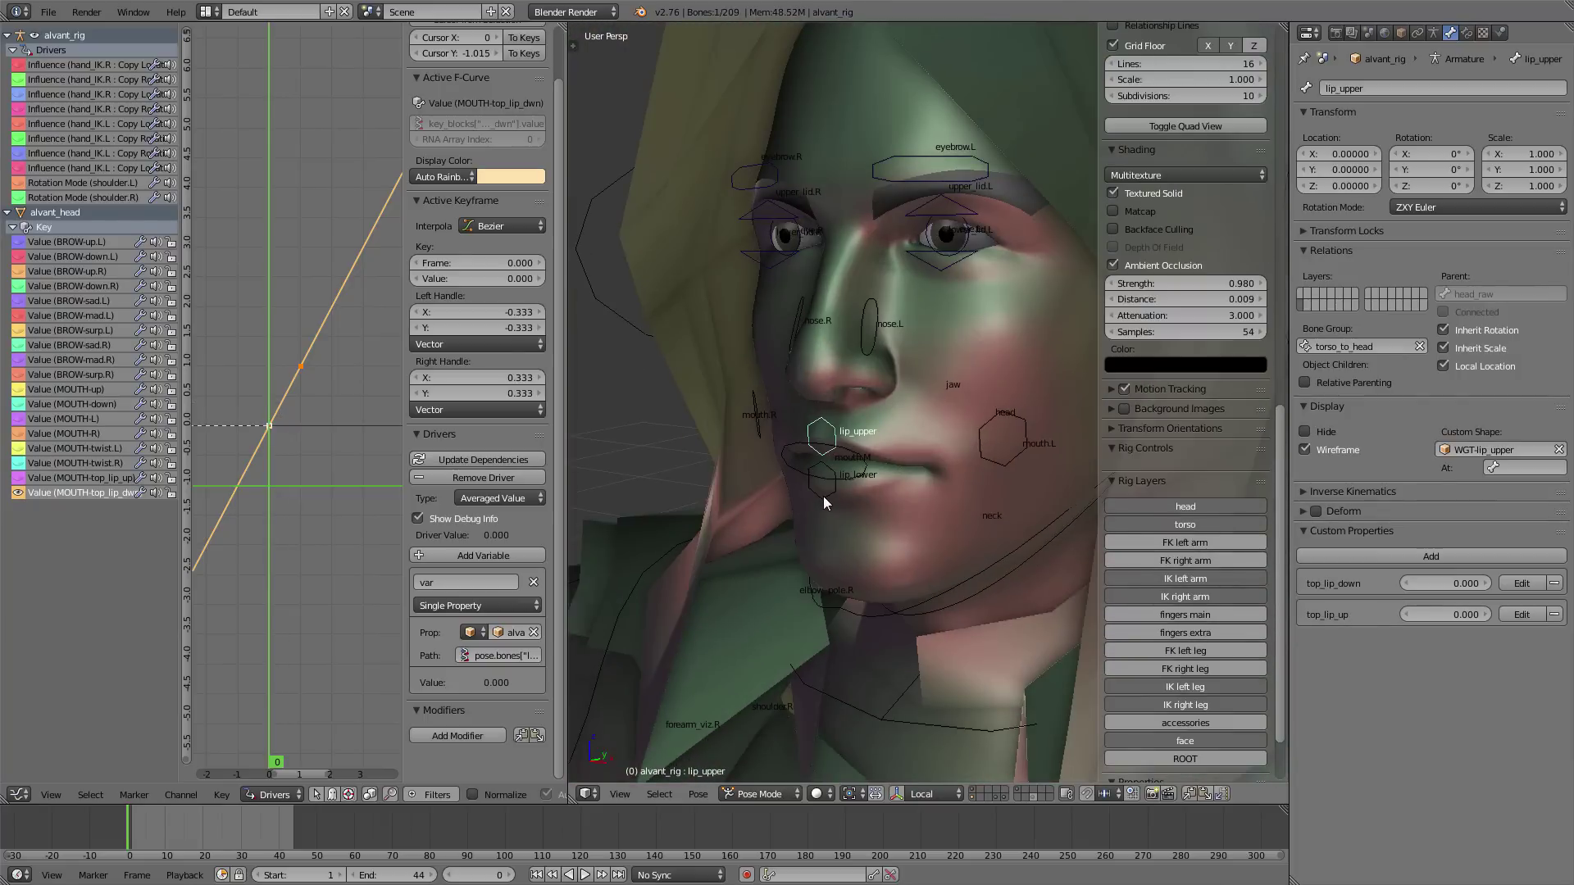
- Add two custom properties named bottom_lip_down and bottom_lip_up to the lip_lower bone
right_click(825, 485)
left_click(1430, 556)
left_click(1506, 620)
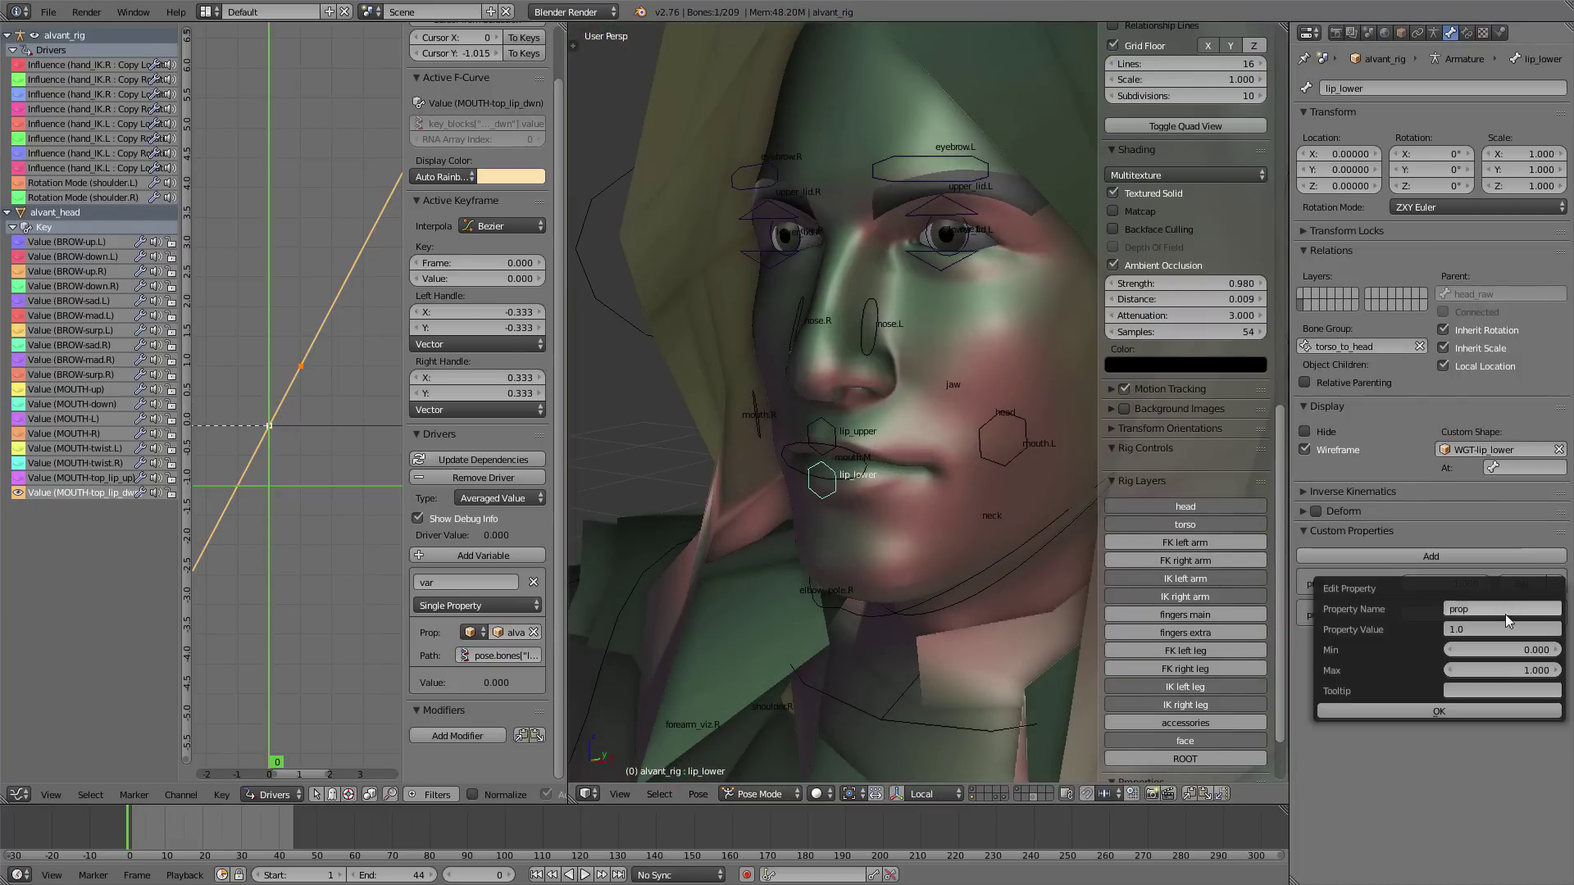
type("bottom_lip_down")
key("Return")
left_click(1507, 613)
type("bottom_lip")
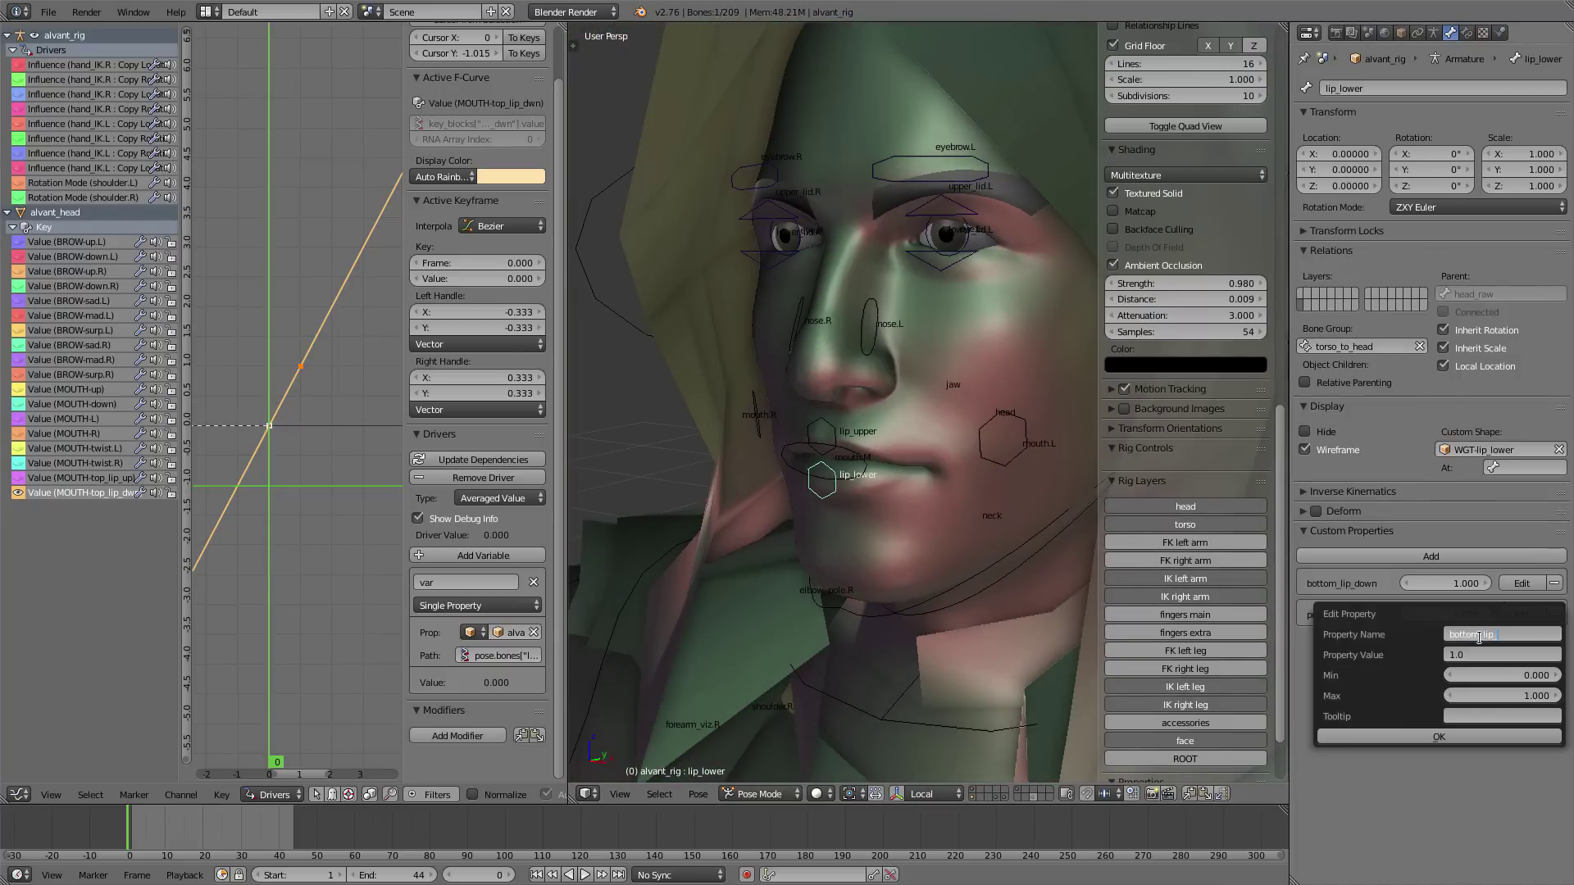
type("_up")
key("Return")
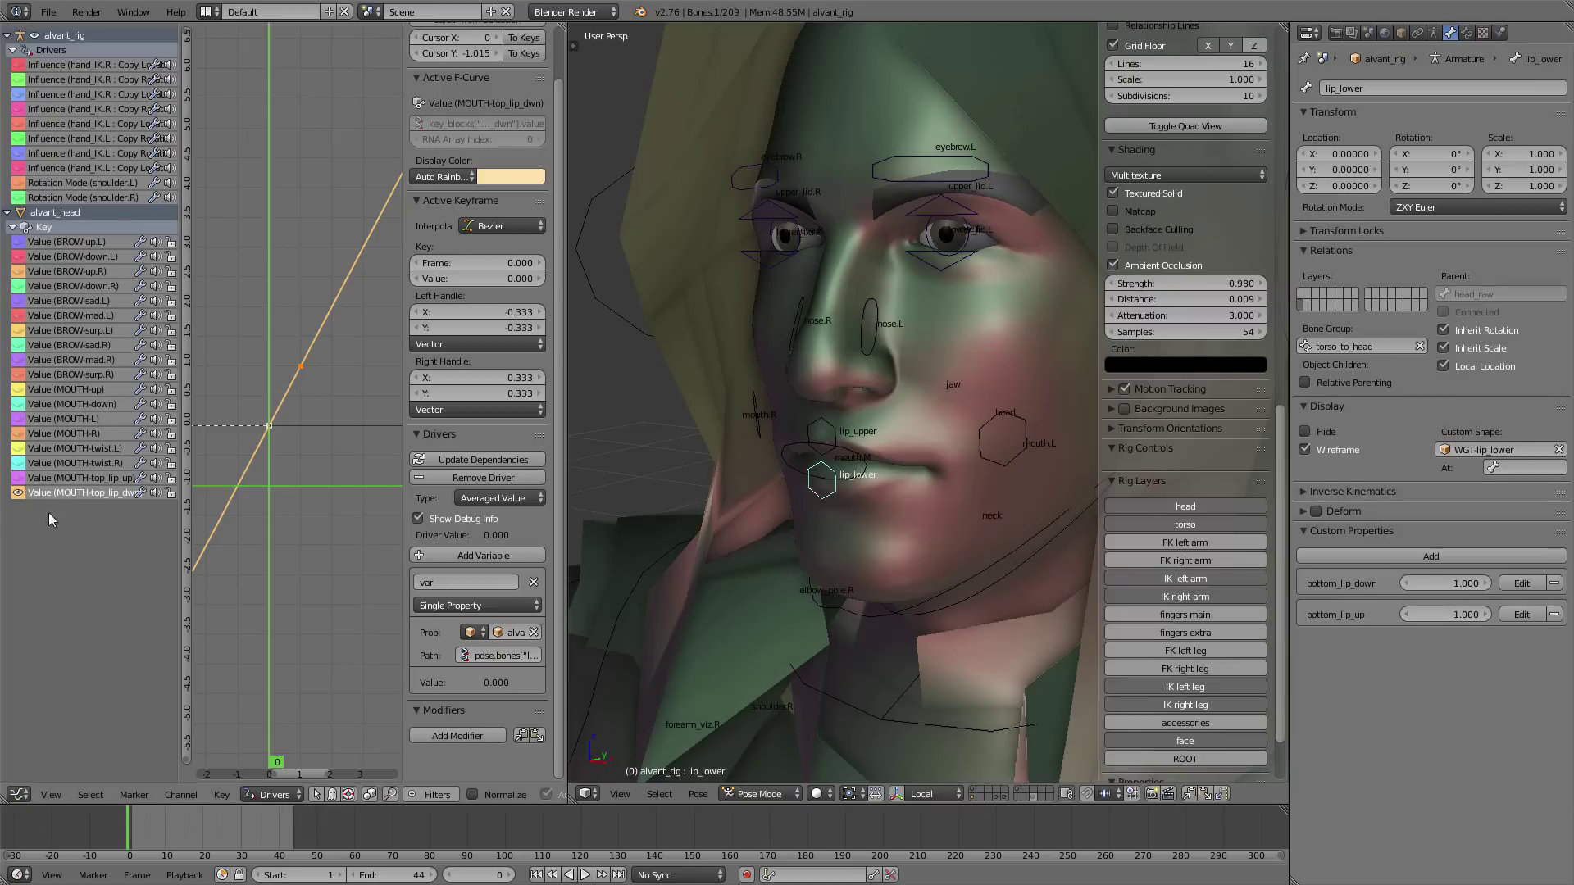
- Add drivers to the head mesh's MOUTH-btm_lip_dwn and MOUTH-btm_lip_up shape keys
right_click(979, 328)
left_click(1450, 33)
right_click(1462, 427)
left_click(1435, 329)
right_click(1472, 460)
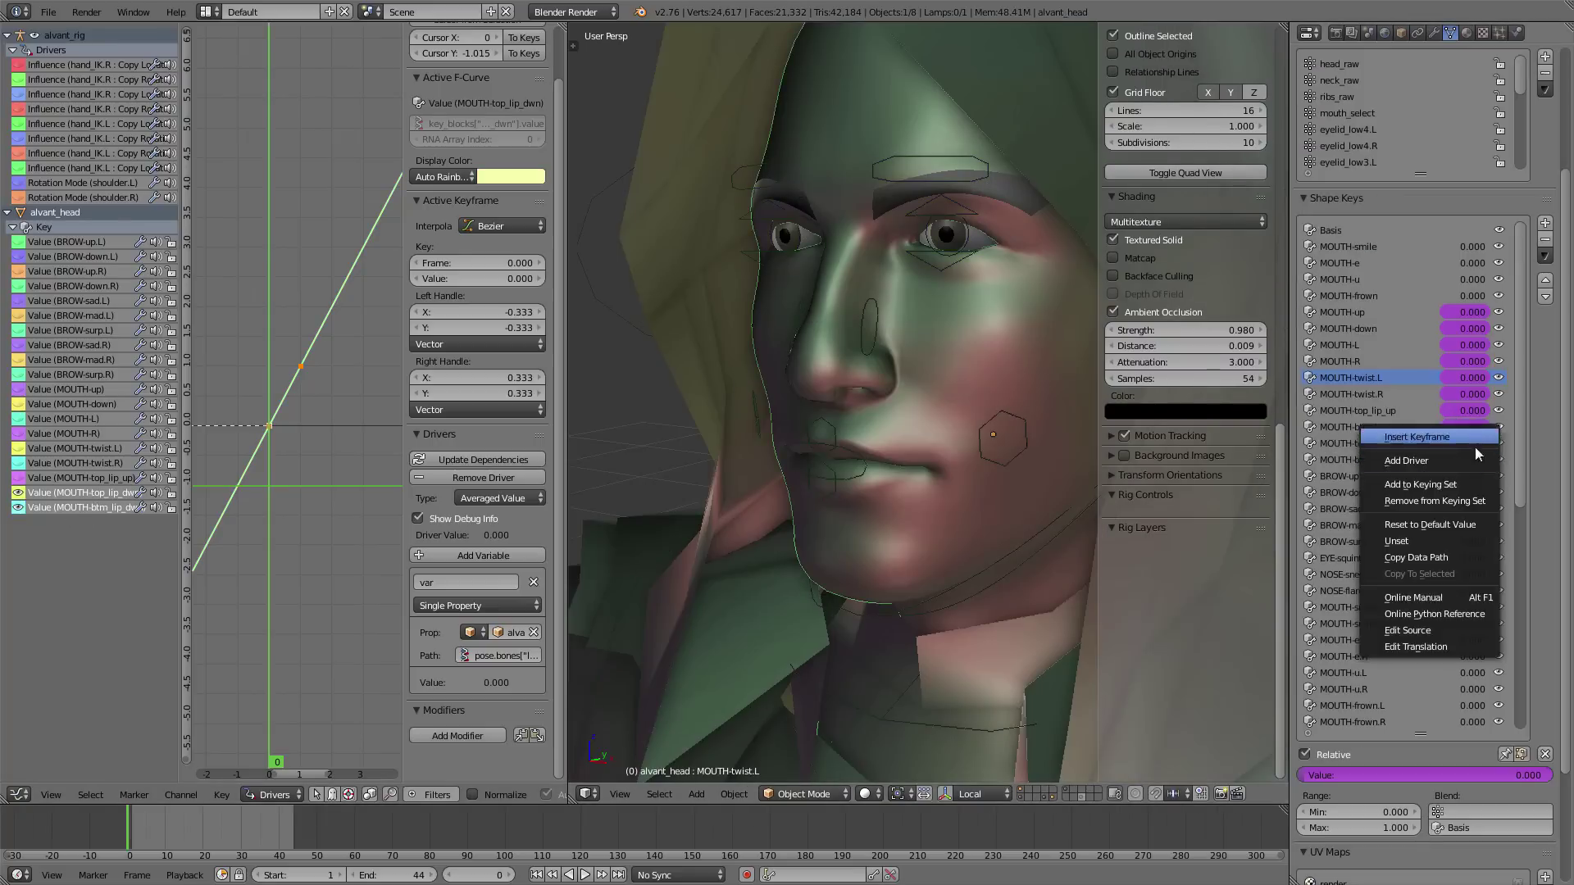
left_click(1468, 461)
- Open the MOUTH-btm_lip_dwn driver and copy the data path of lip_lower's bottom_lip_down property
left_click(74, 509)
key("v")
right_click(822, 481)
left_click(1451, 33)
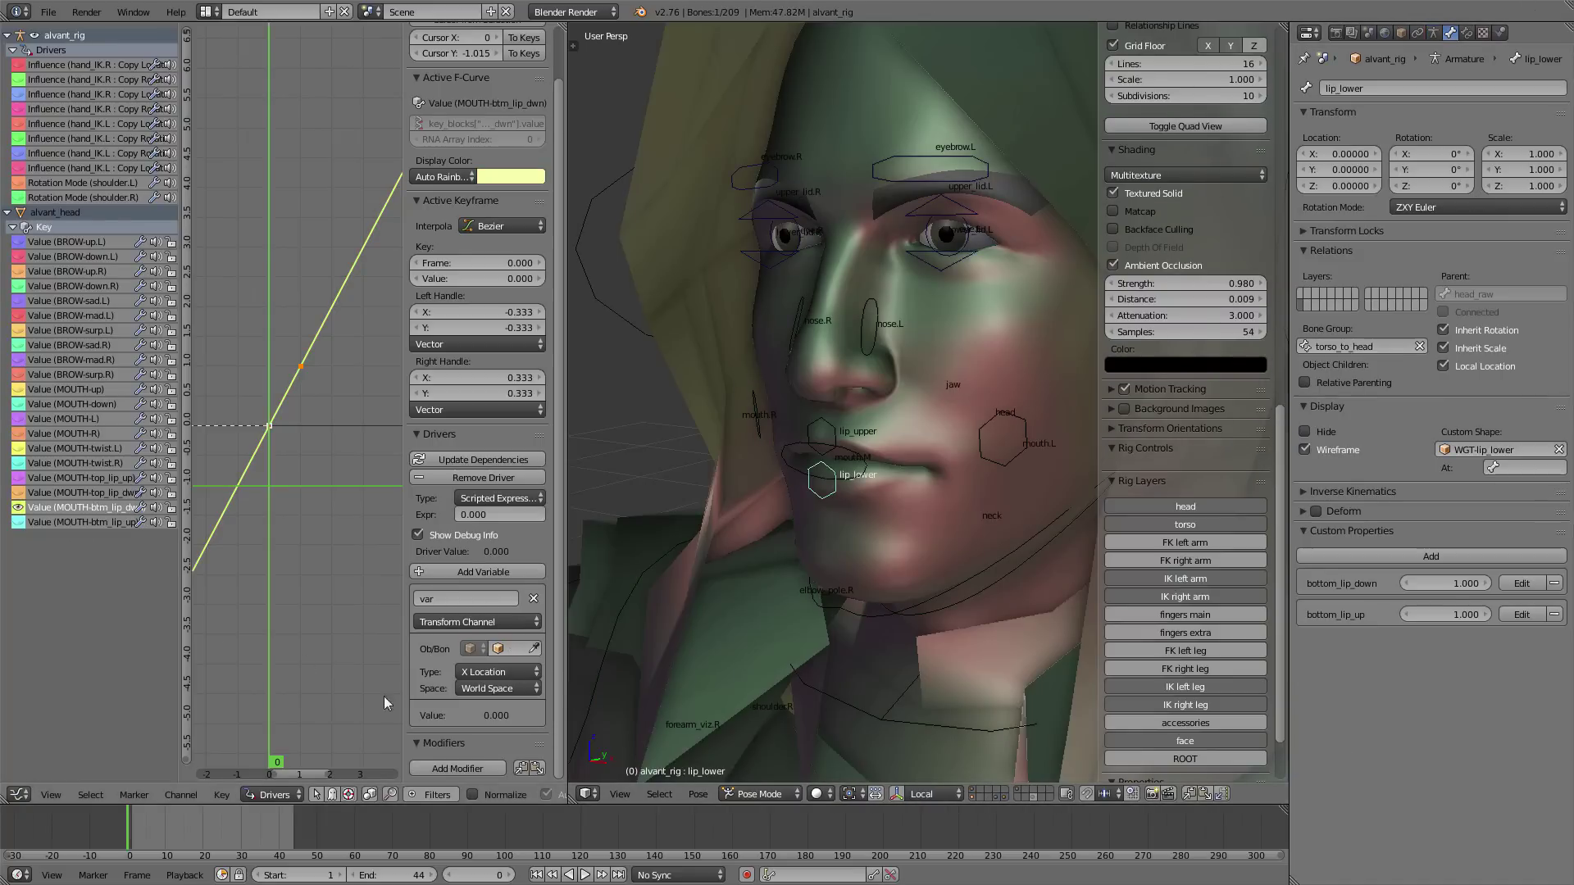
right_click(1445, 583)
left_click(1407, 666)
- Make the MOUTH-btm_lip_dwn driver an averaged Single Property on alvant_rig using the copied path, and set bottom_lip_down to 0
left_click(498, 499)
left_click(497, 465)
left_click(511, 649)
left_click(525, 710)
left_click(498, 625)
left_click(495, 589)
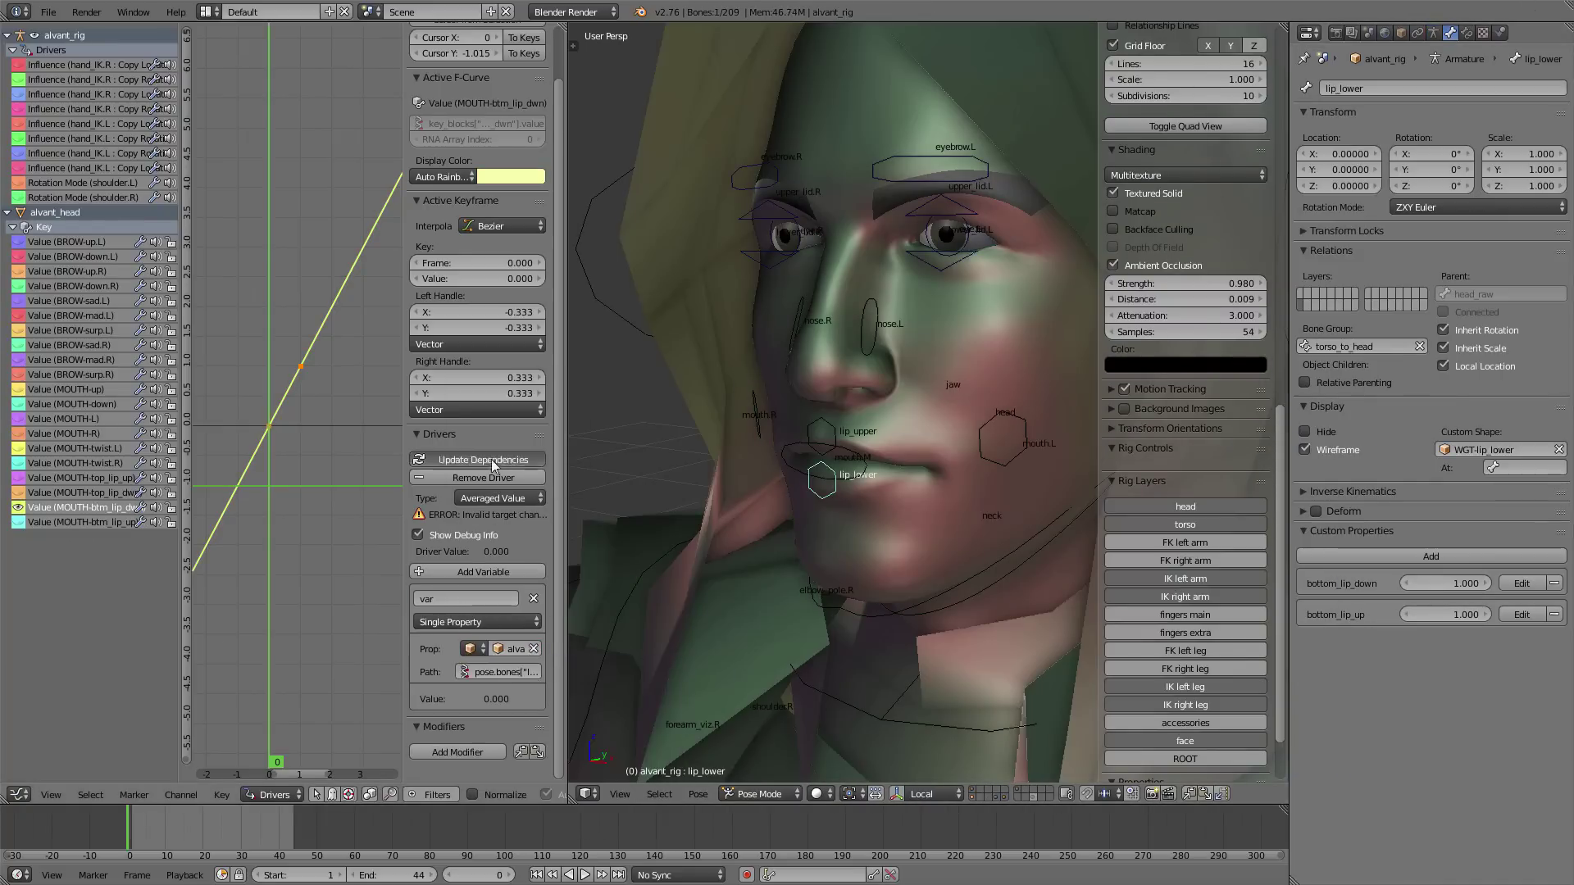
left_click(492, 466)
left_click_drag(1455, 584, 1401, 587)
- Set the MOUTH-btm_lip_up driver to Averaged Value with a Single Property variable on alvant_rig, using bottom_lip_up's data path, and update its dependencies
left_click(76, 523)
left_click(497, 623)
left_click(495, 589)
left_click(512, 649)
left_click(524, 709)
left_click(497, 499)
left_click(497, 465)
key("ctrl+v")
left_click(493, 462)
mouse_move(898, 492)
middle_mouse_down()
mouse_move(912, 498)
mouse_move(902, 484)
middle_mouse_up()
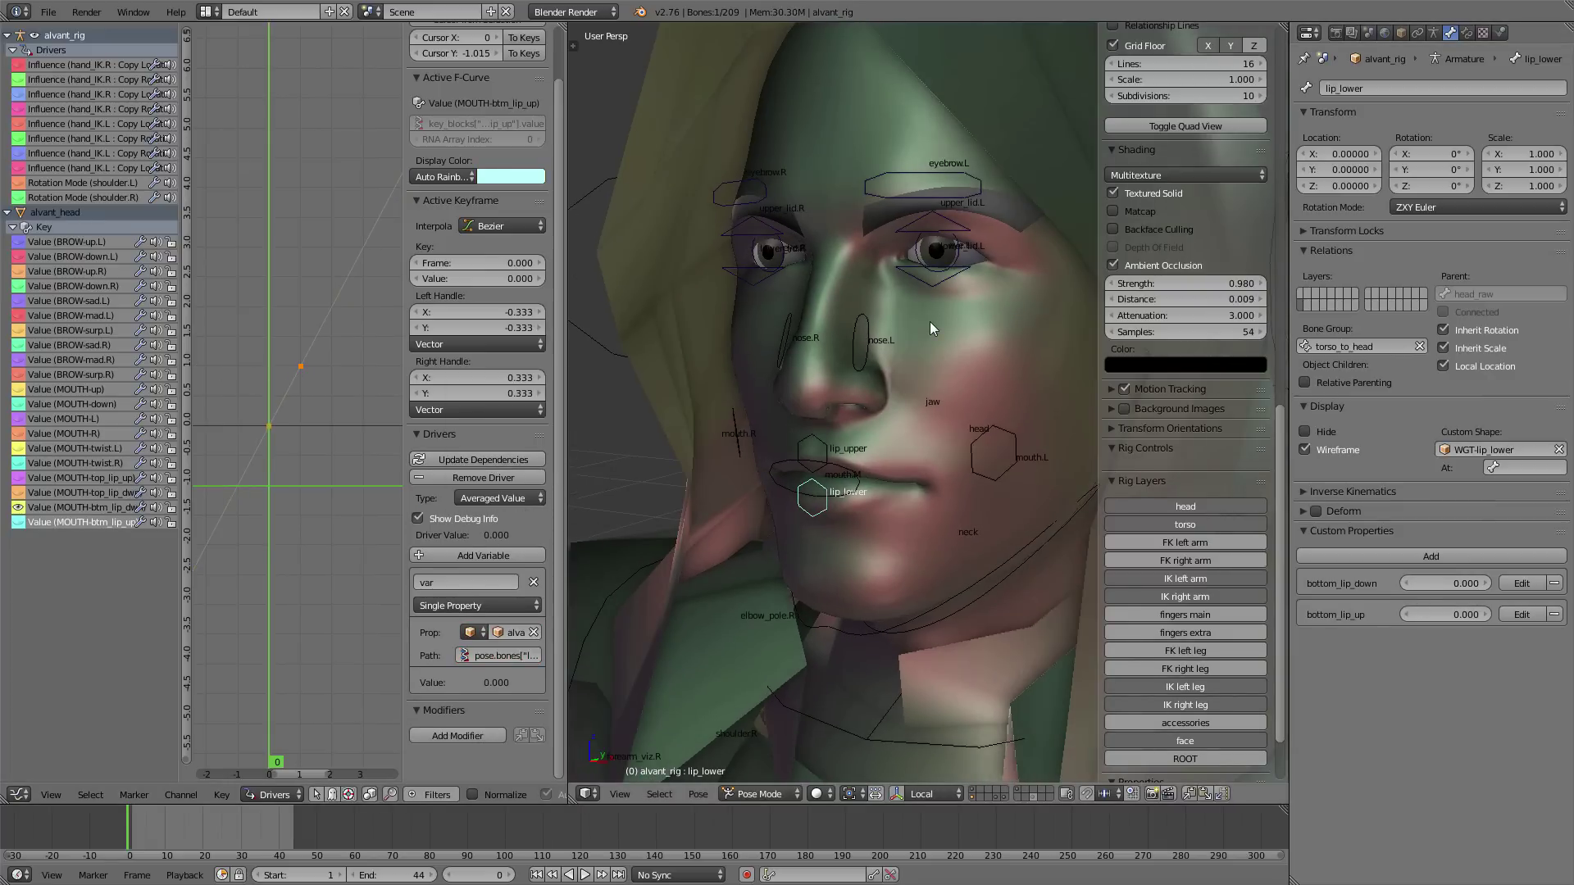
- Add drivers to the head mesh's MOUTH-e.L and MOUTH-smile.L shape keys
right_click(986, 476)
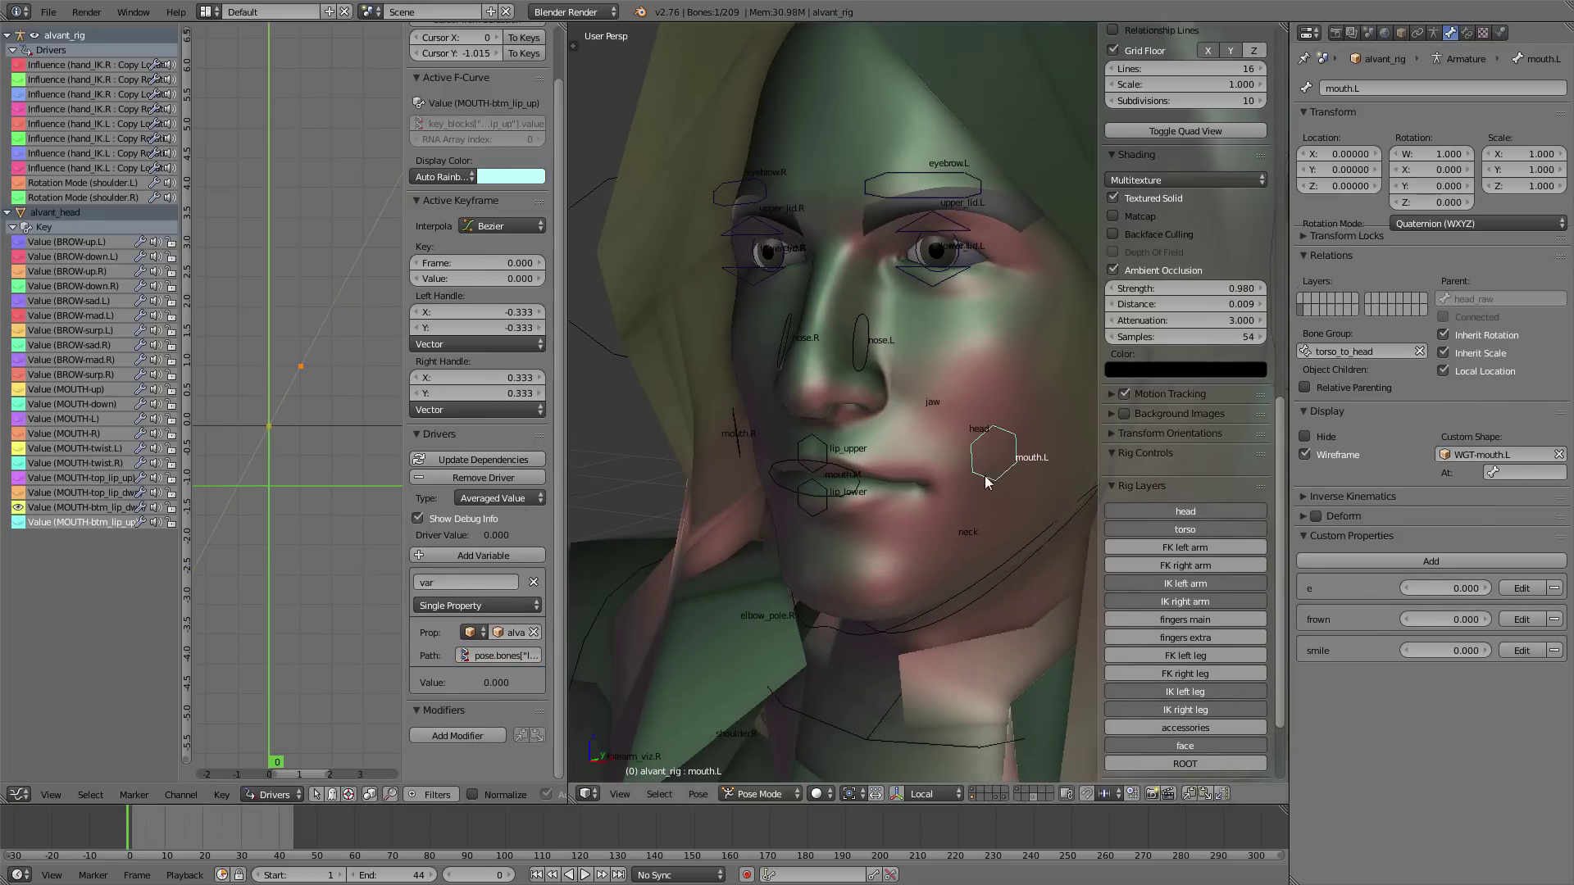
right_click(877, 85)
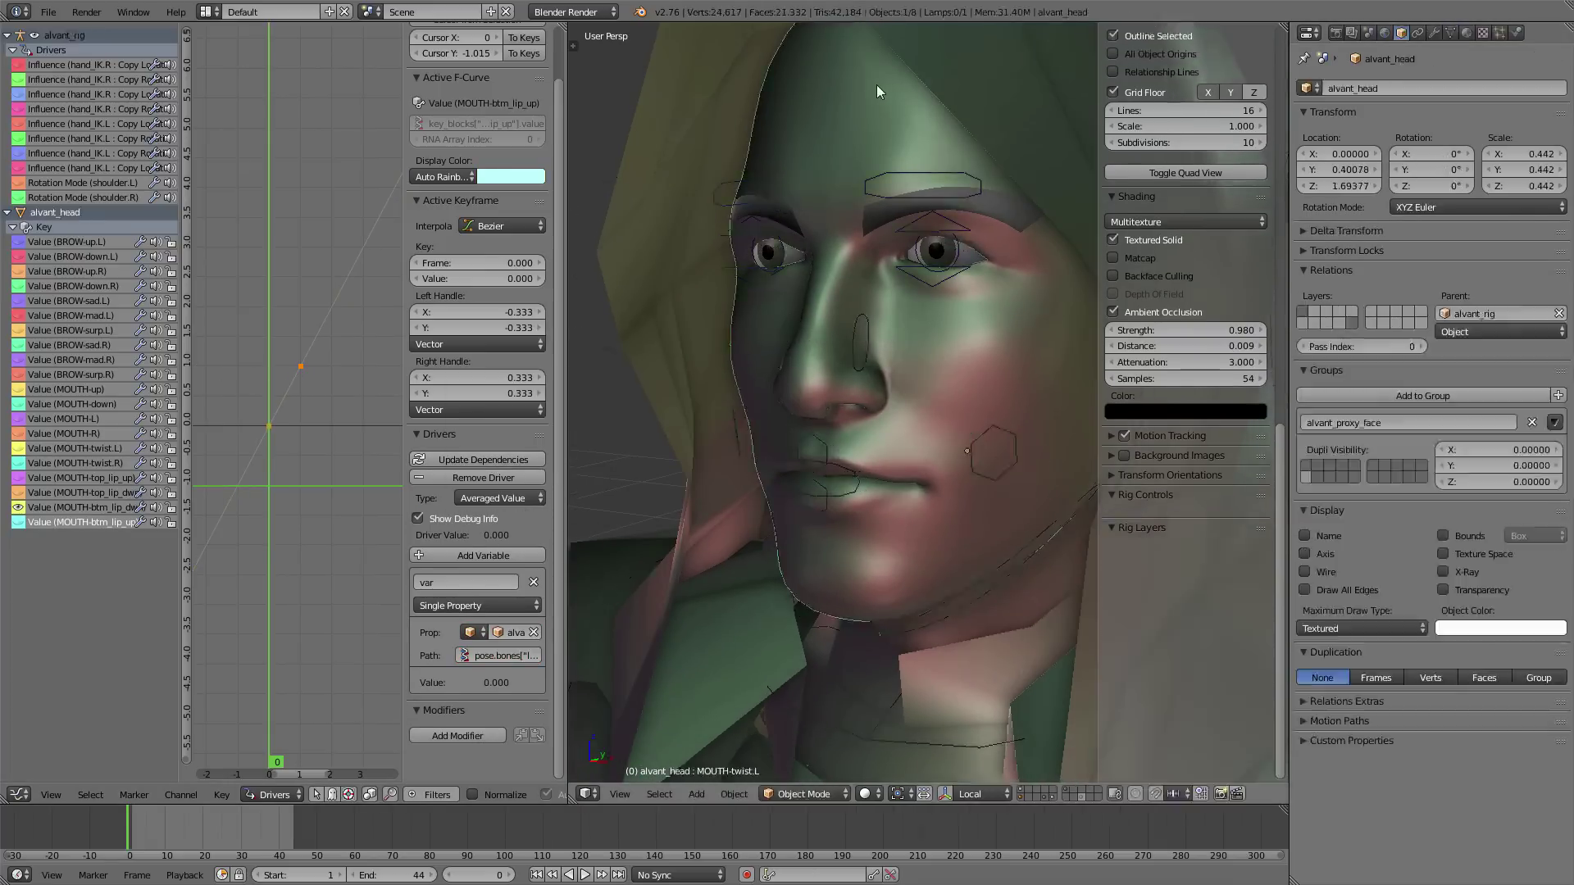
left_click(1434, 35)
left_click(1450, 33)
scroll(1495, 525, "down", 5)
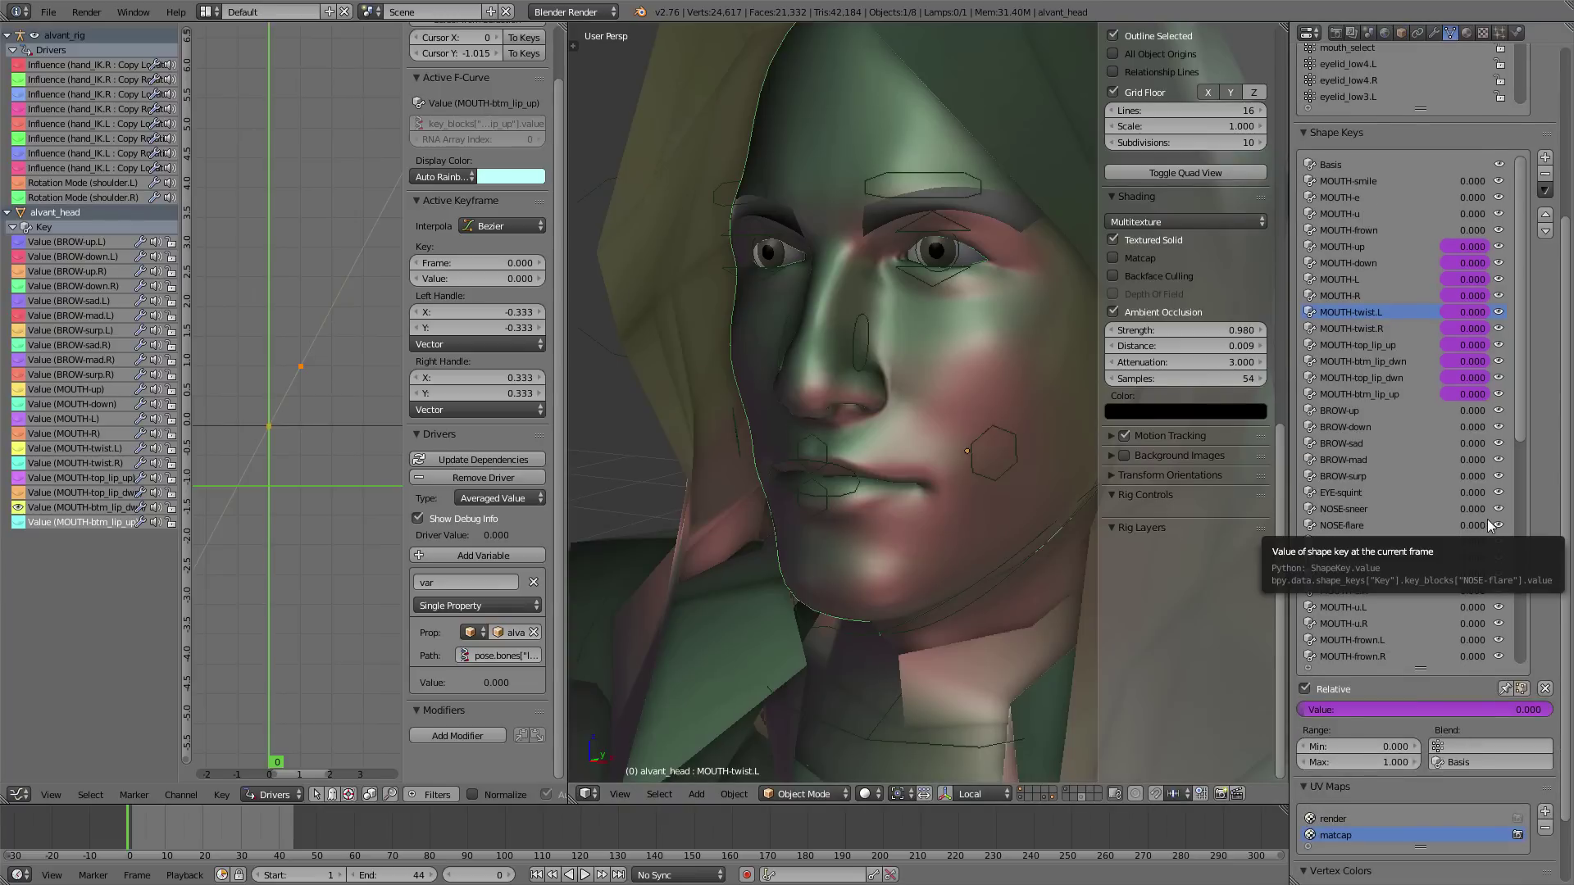
scroll(1497, 554, "down", 5)
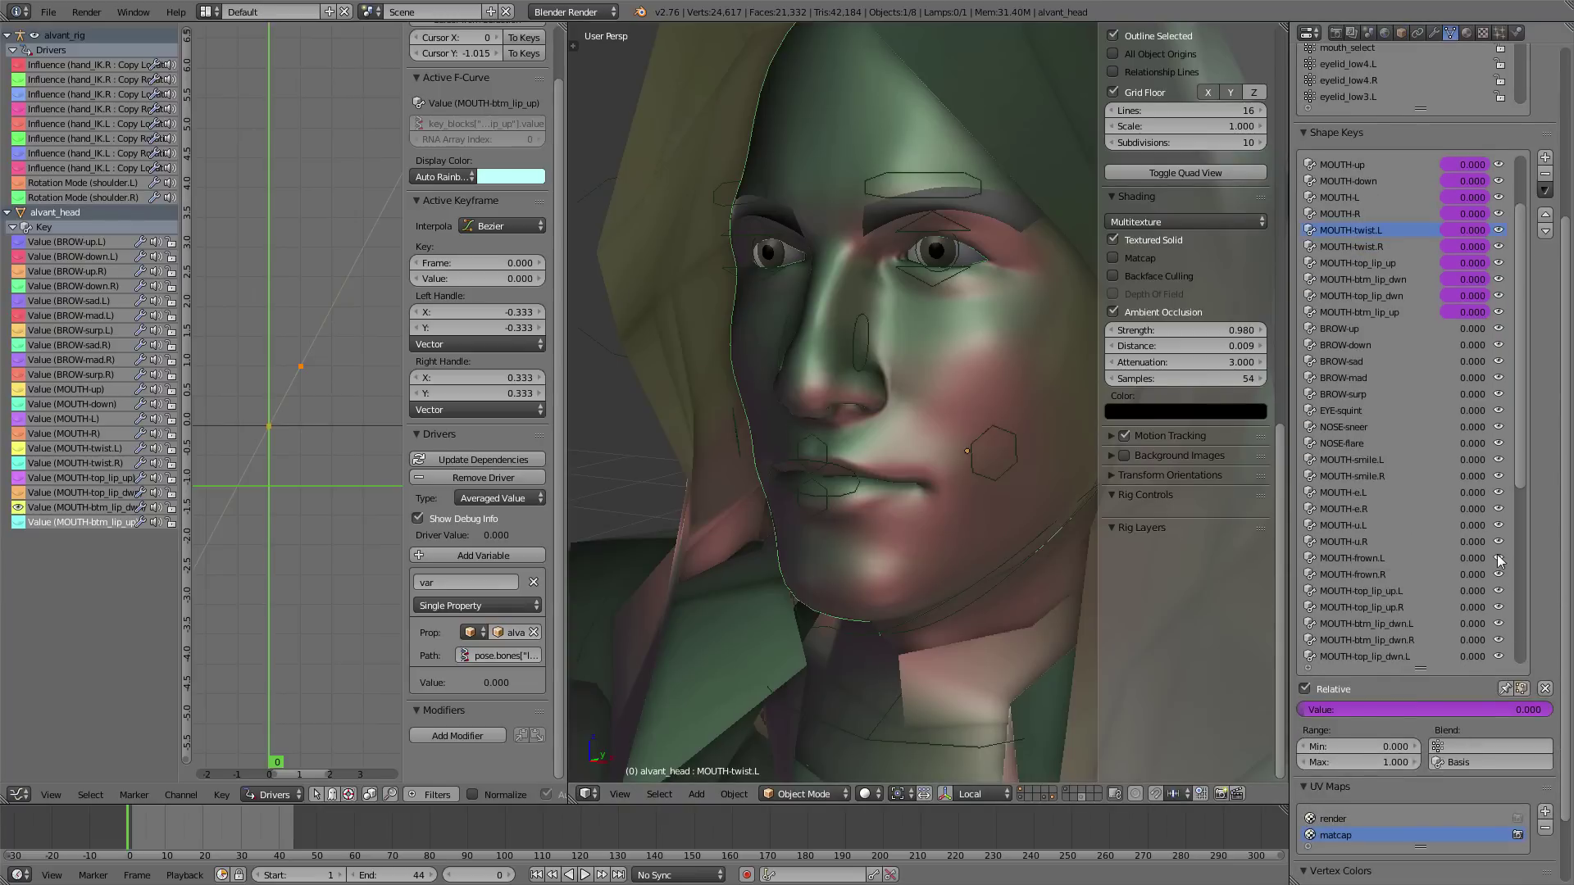
right_click(1474, 494)
left_click(1456, 367)
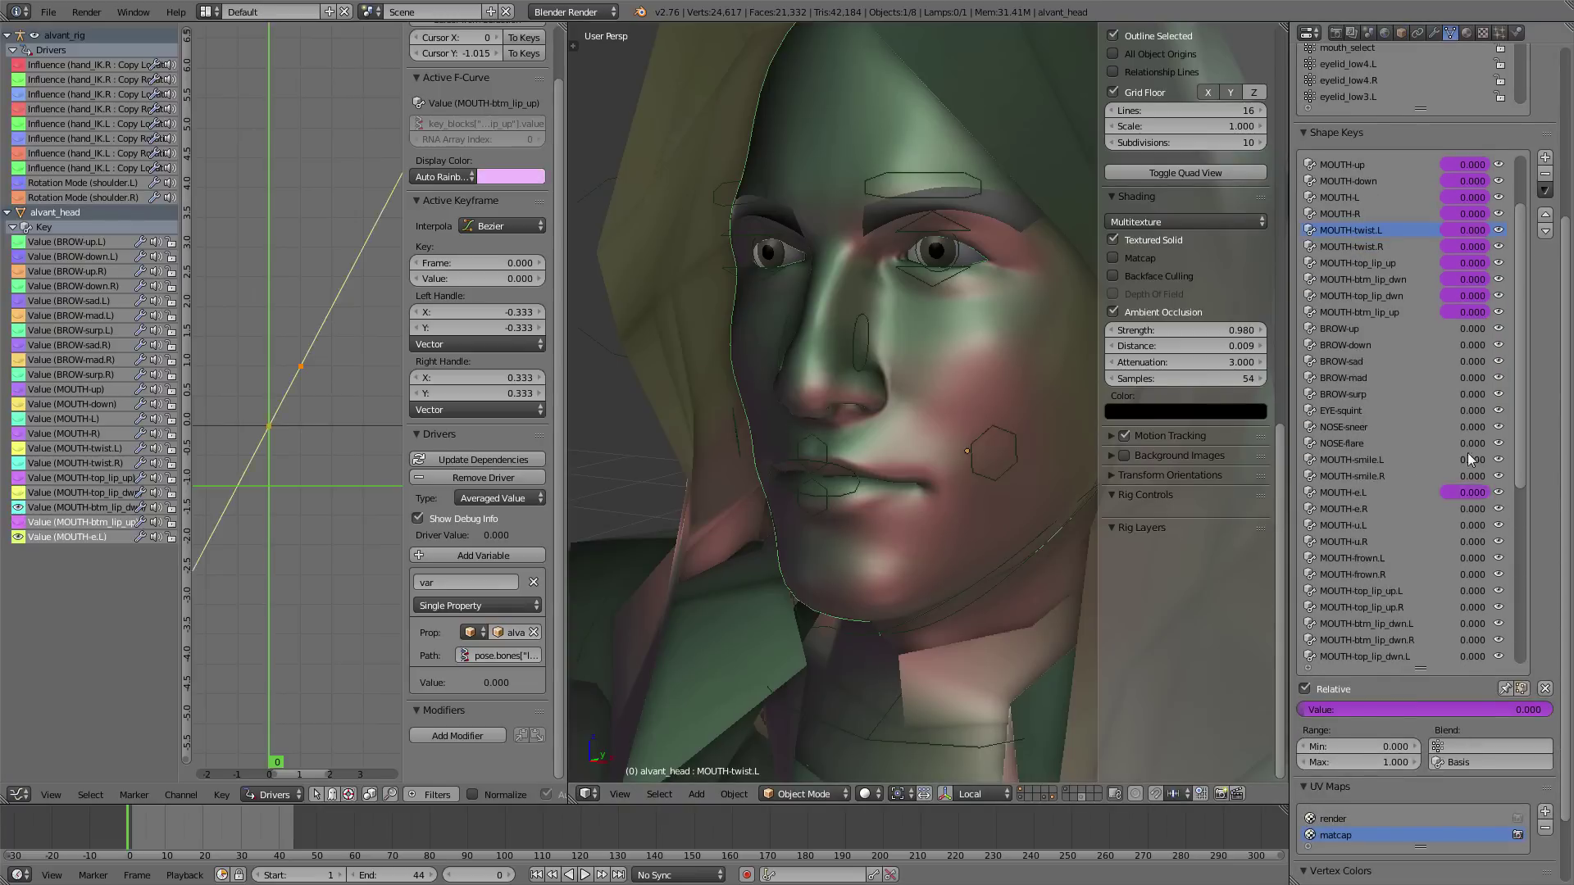
right_click(1472, 464)
left_click(1468, 463)
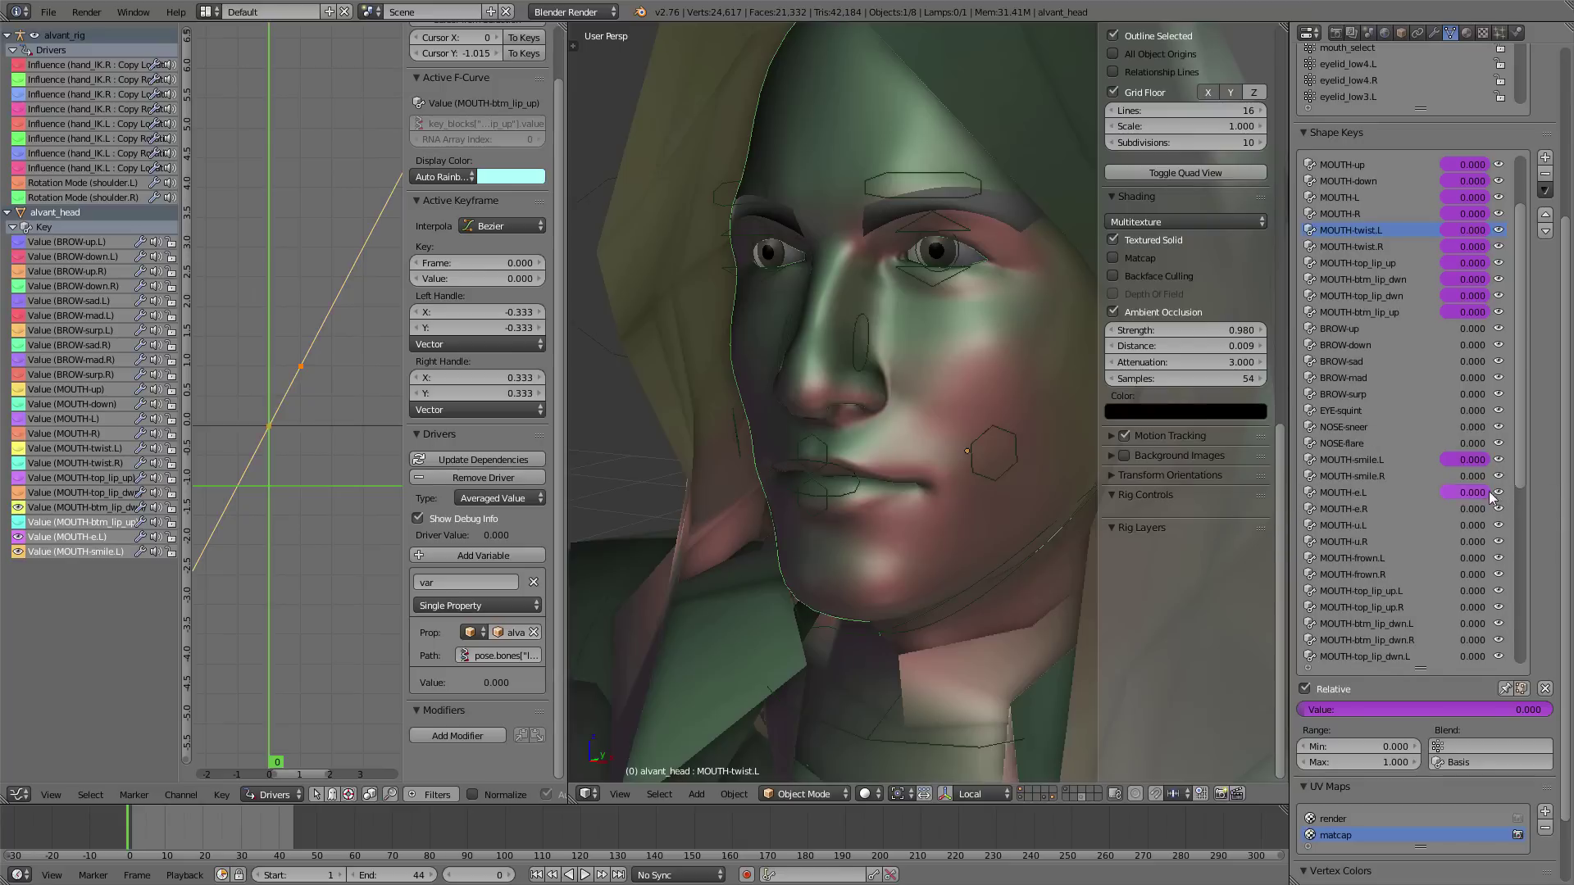
- Add drivers to the MOUTH-u.L and MOUTH-frown.L shape keys
right_click(1479, 523)
left_click(1477, 527)
right_click(1473, 554)
left_click(1468, 557)
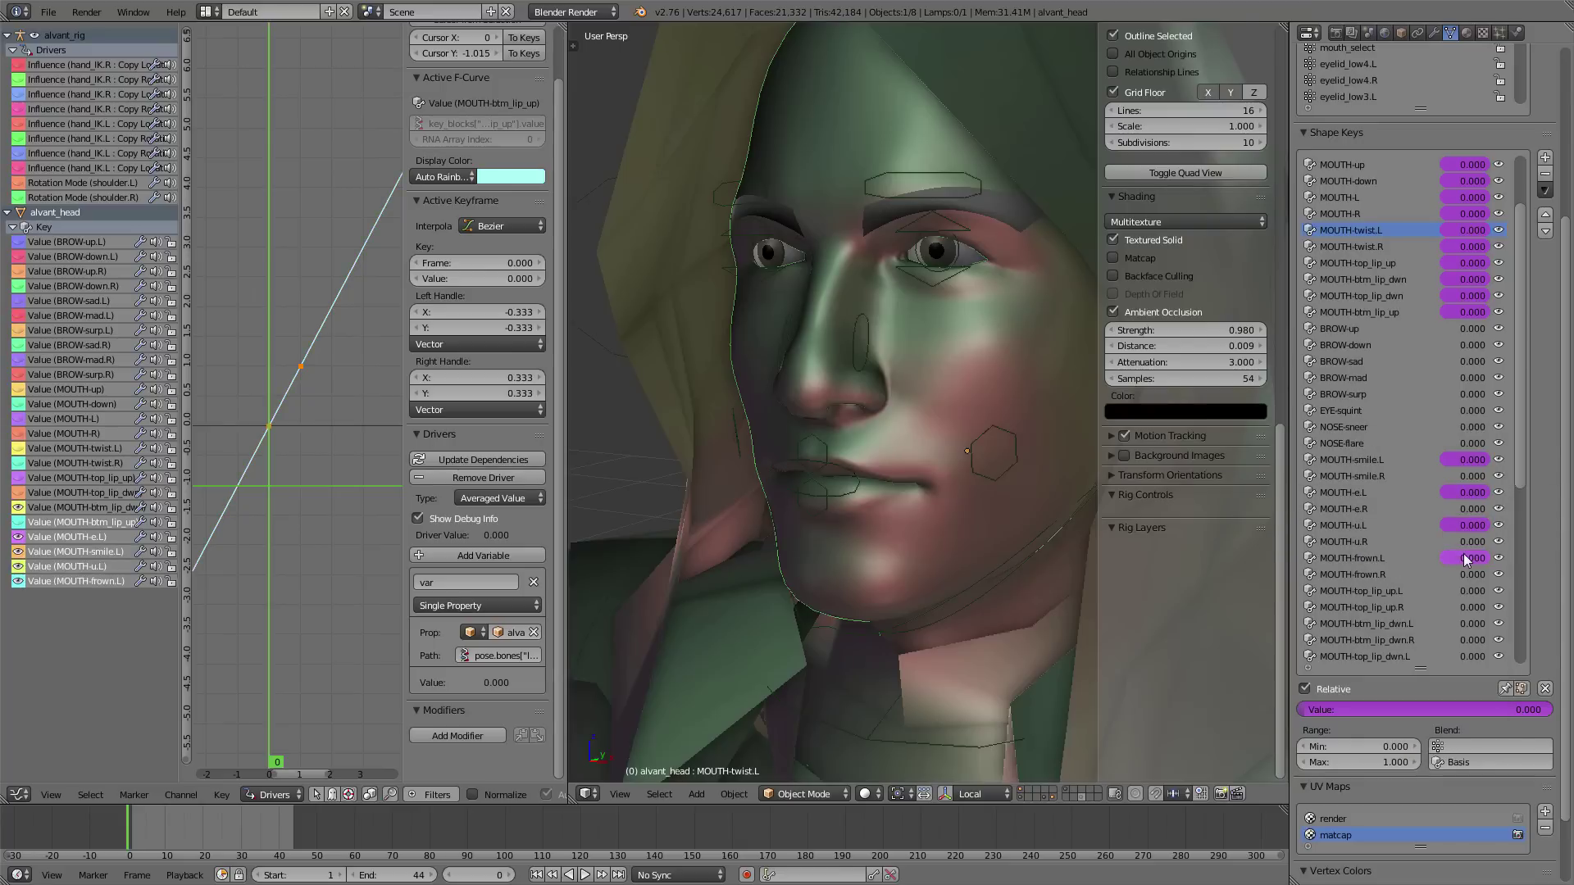
- Add four custom properties to the mouth.L bone
right_click(1013, 472)
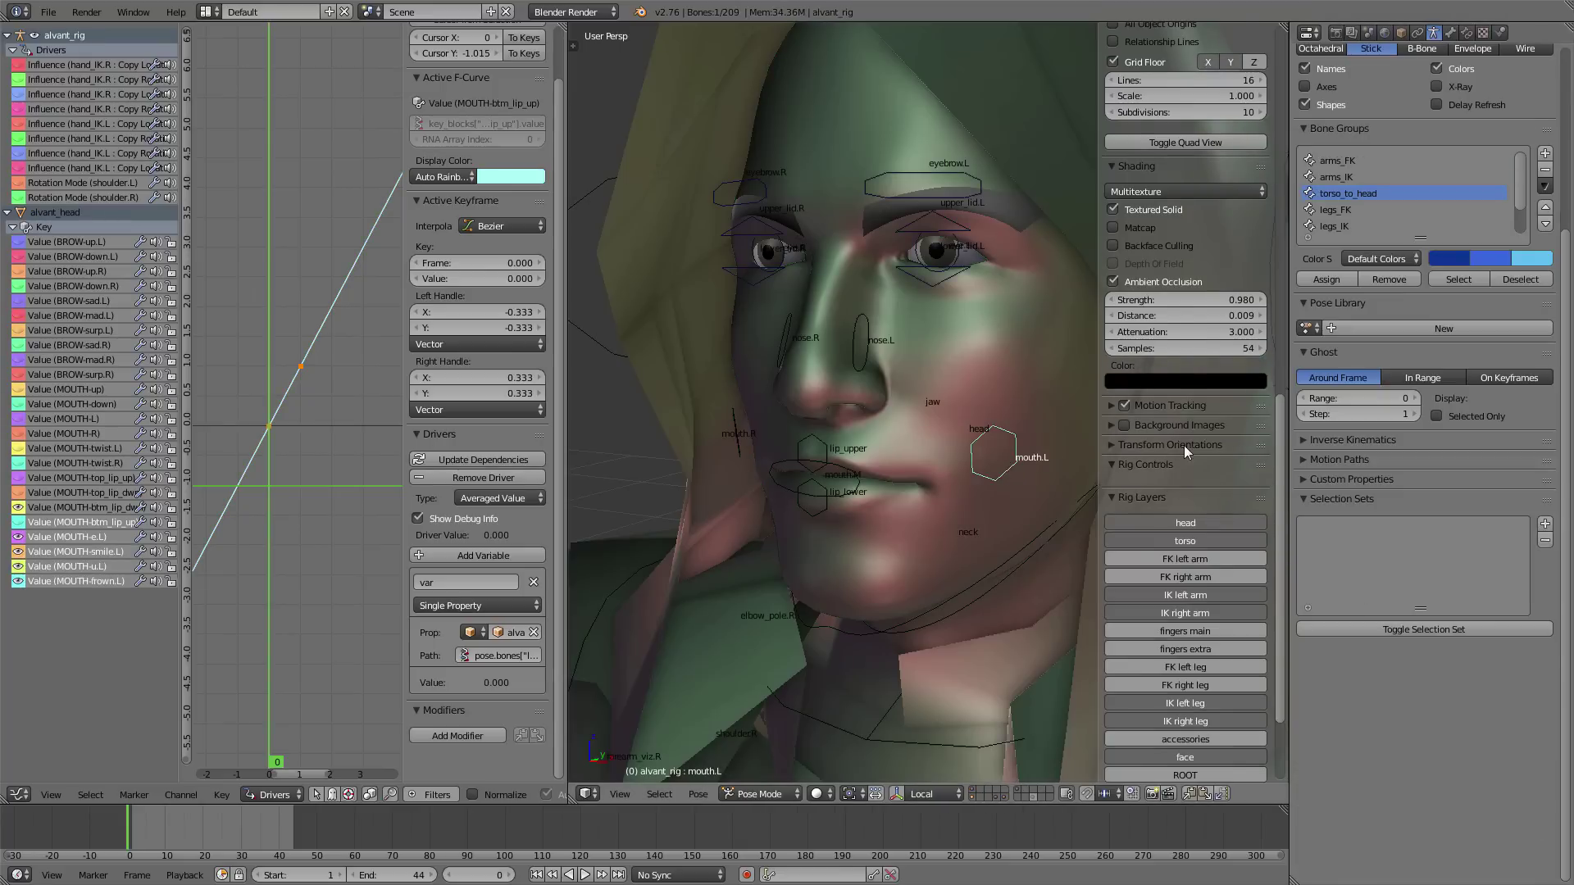
left_click(1449, 33)
left_click(1442, 571)
left_click(1443, 571)
left_click(1442, 571)
left_click(1442, 571)
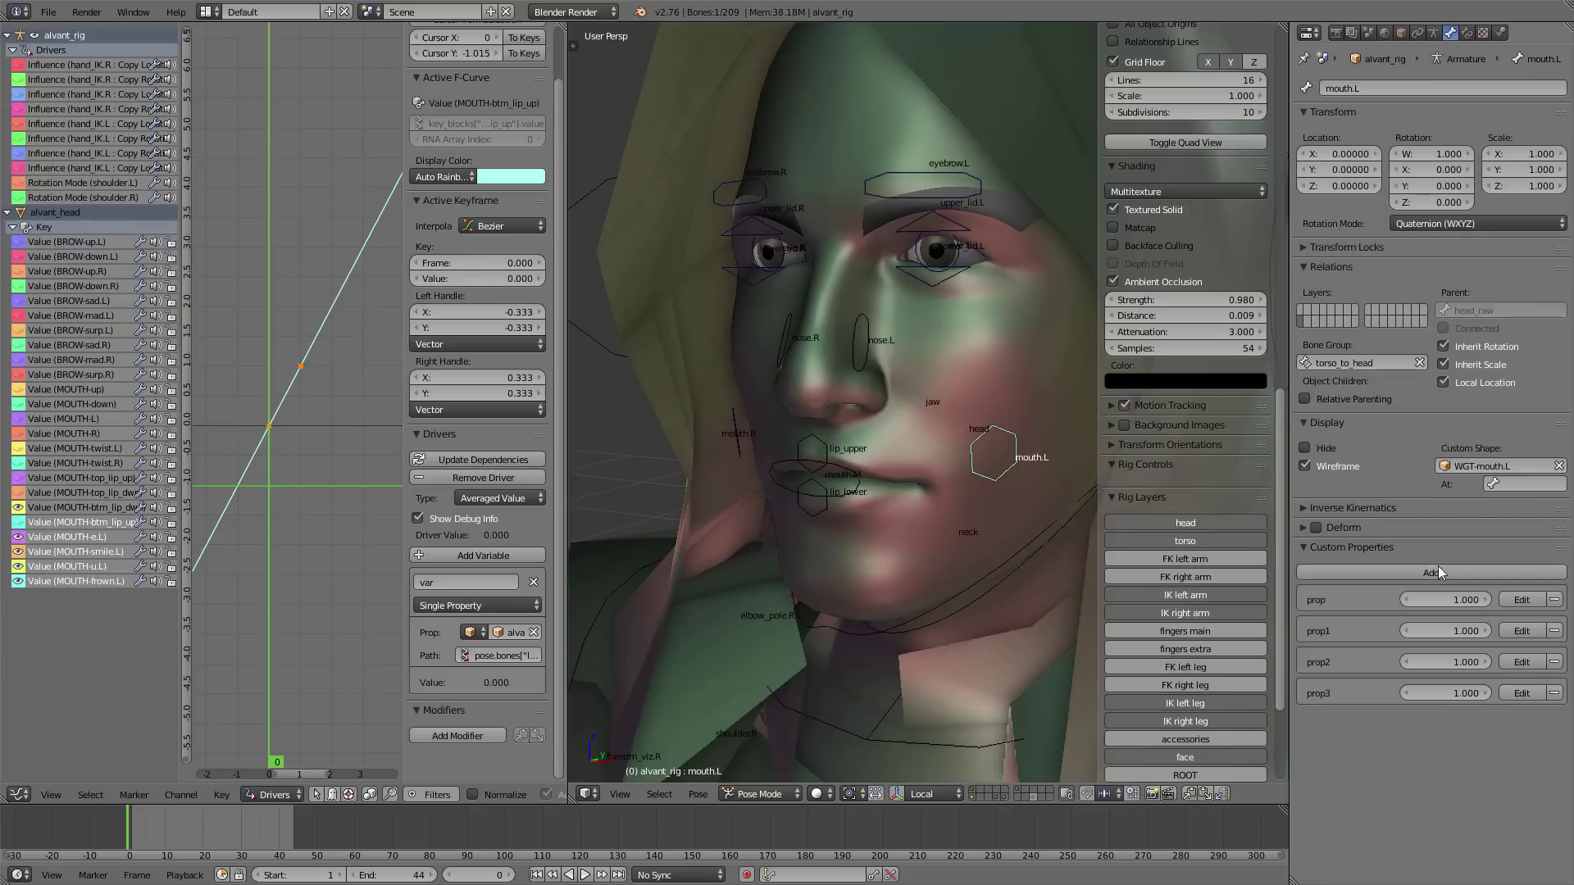
- Rename three of mouth.L's new custom properties as e, frown and smile.L
left_click(1519, 606)
type("e")
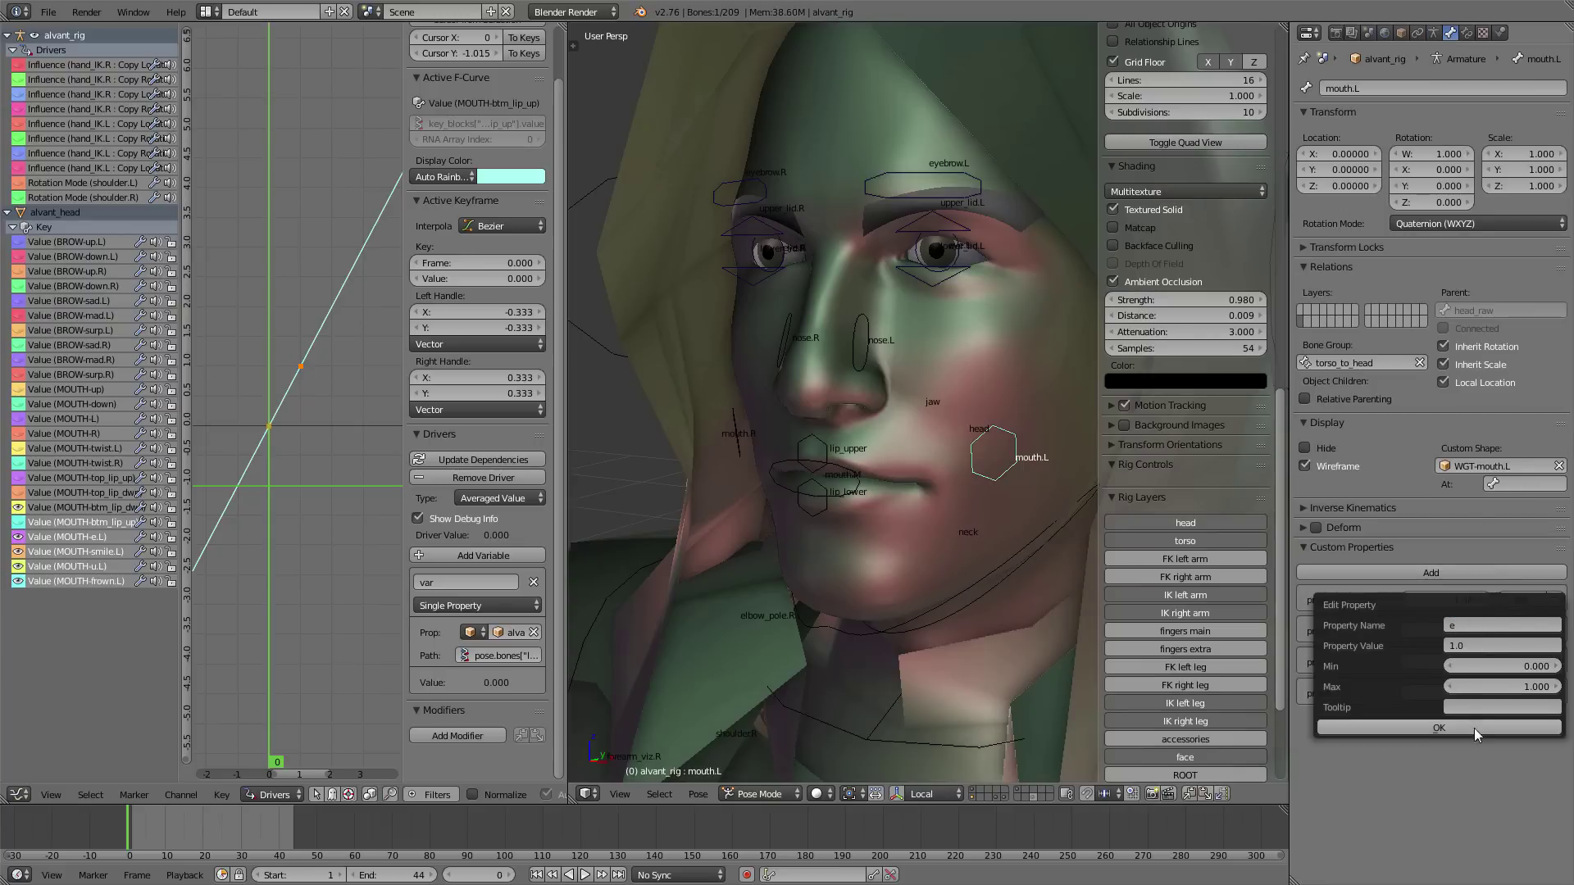
left_click(1474, 727)
left_click(1523, 628)
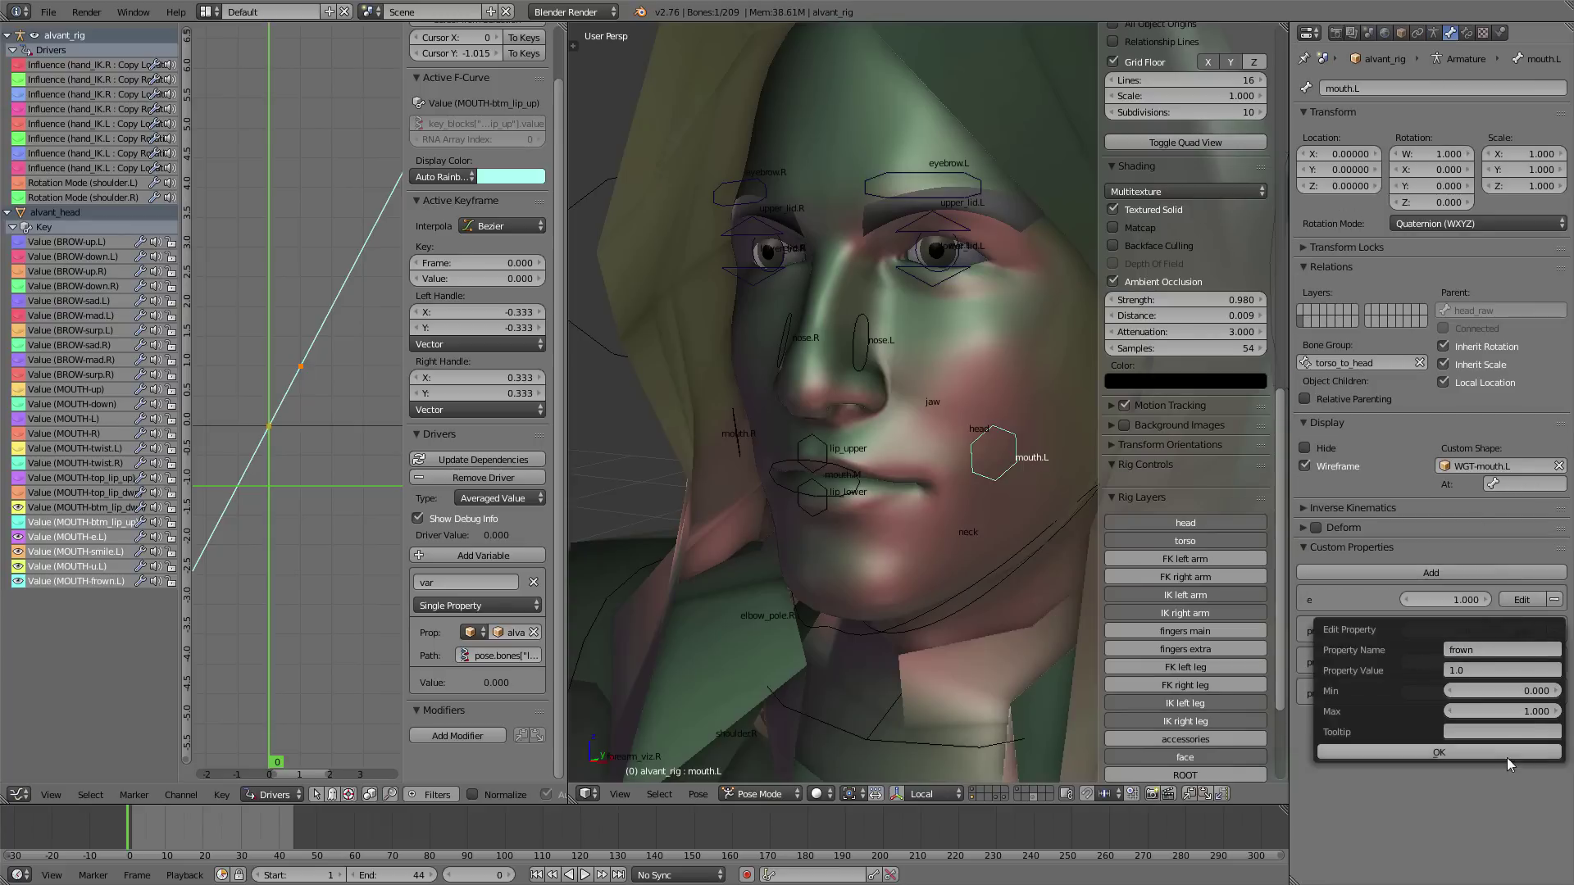
left_click(1507, 753)
left_click(1513, 664)
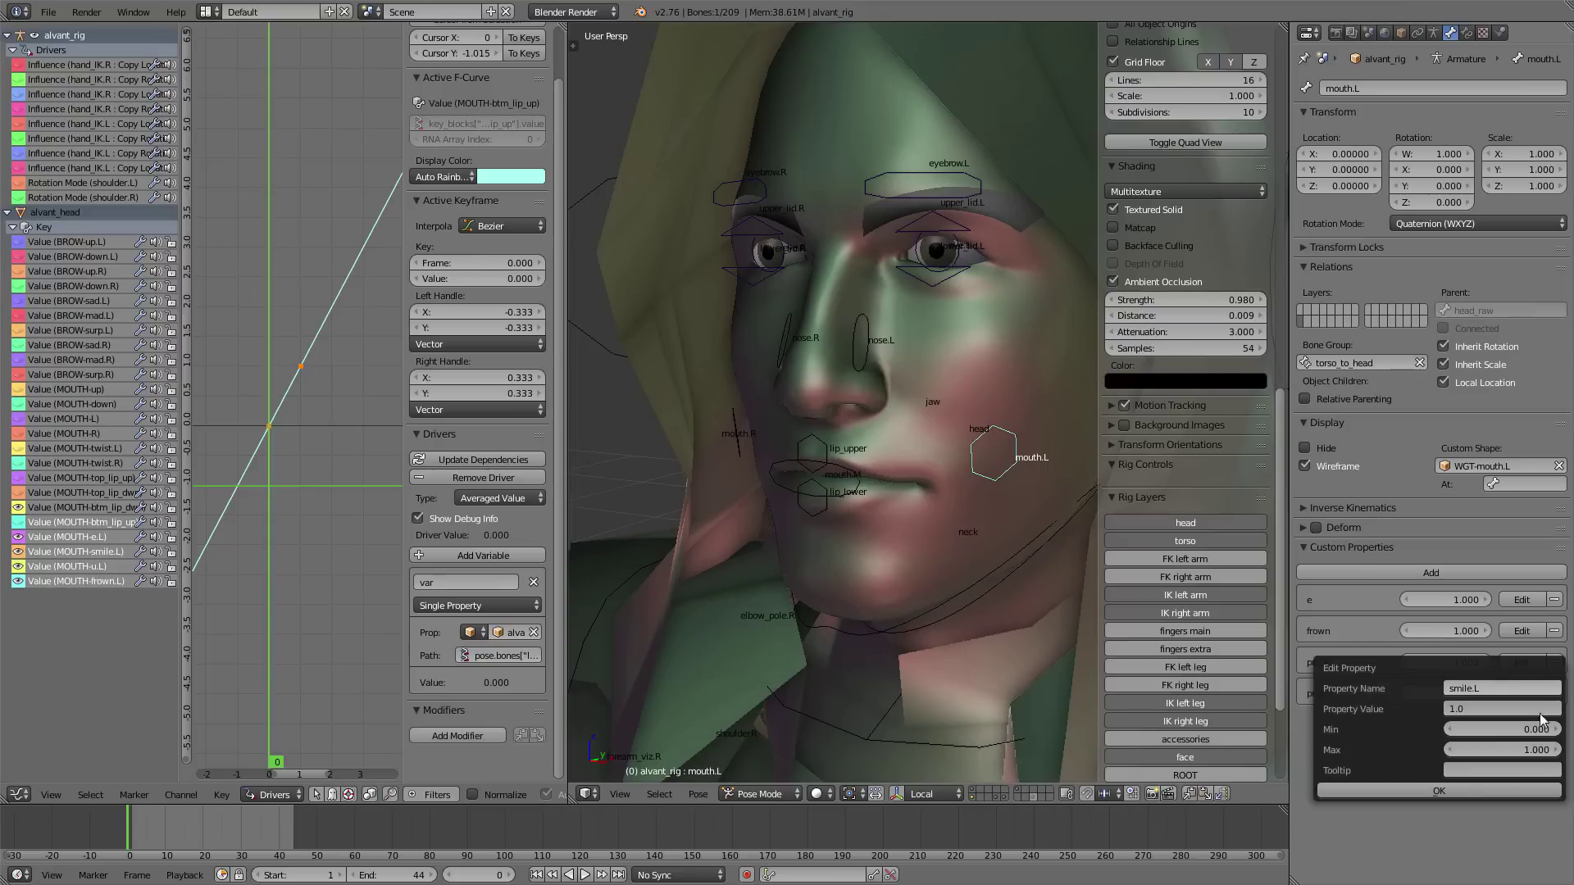
key("Return")
- Rename mouth.L's e and frown properties as e.L and frown.L, and name the remaining property u.L
left_click(1500, 601)
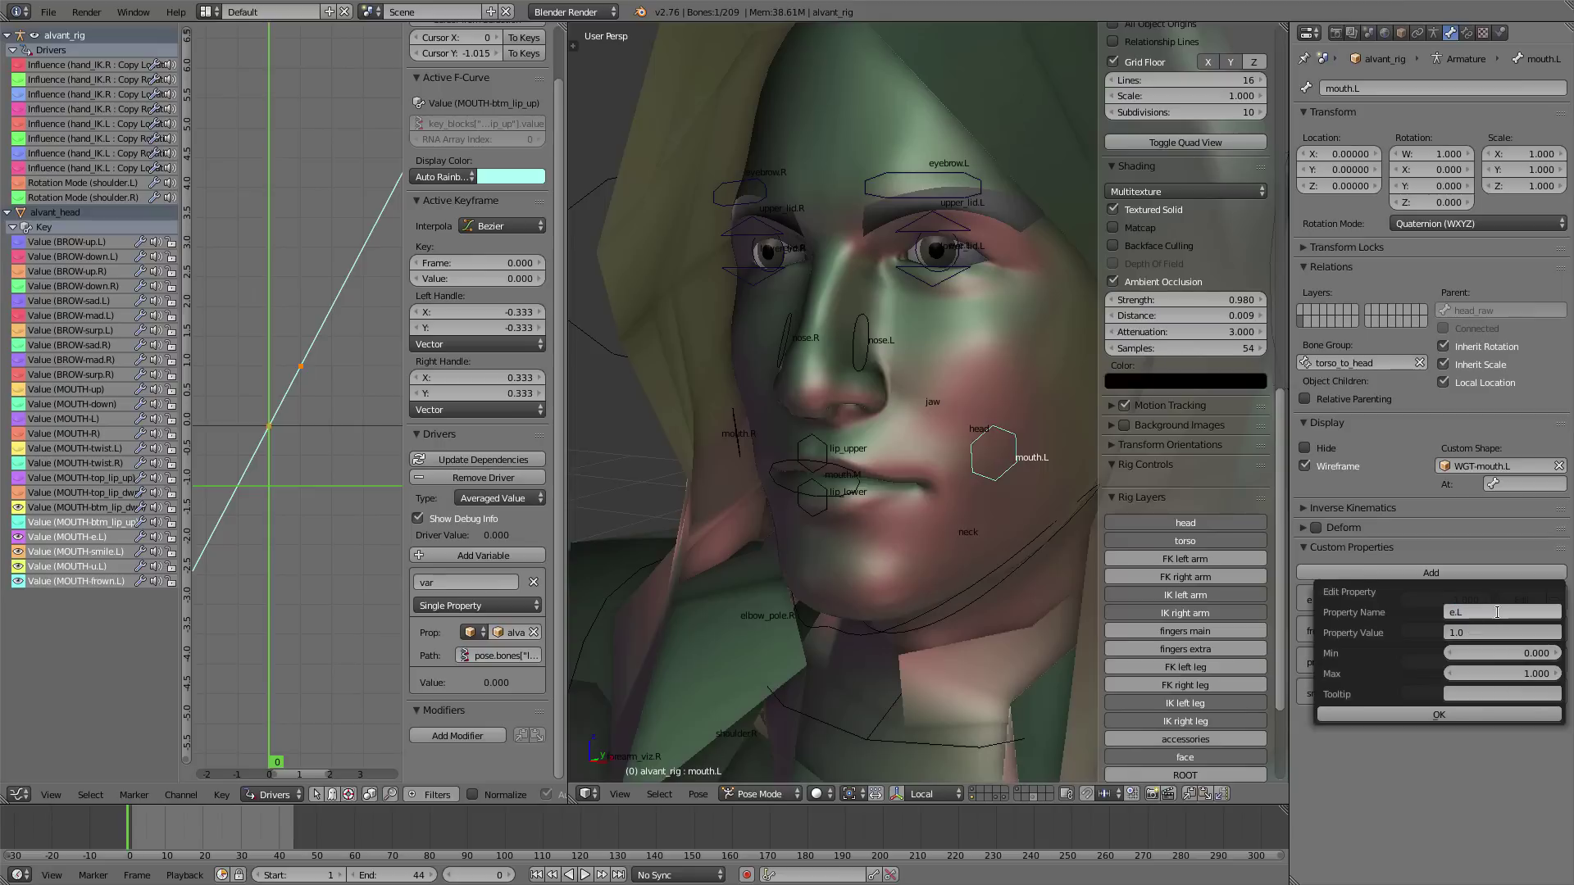
left_click(1464, 712)
left_click(1522, 631)
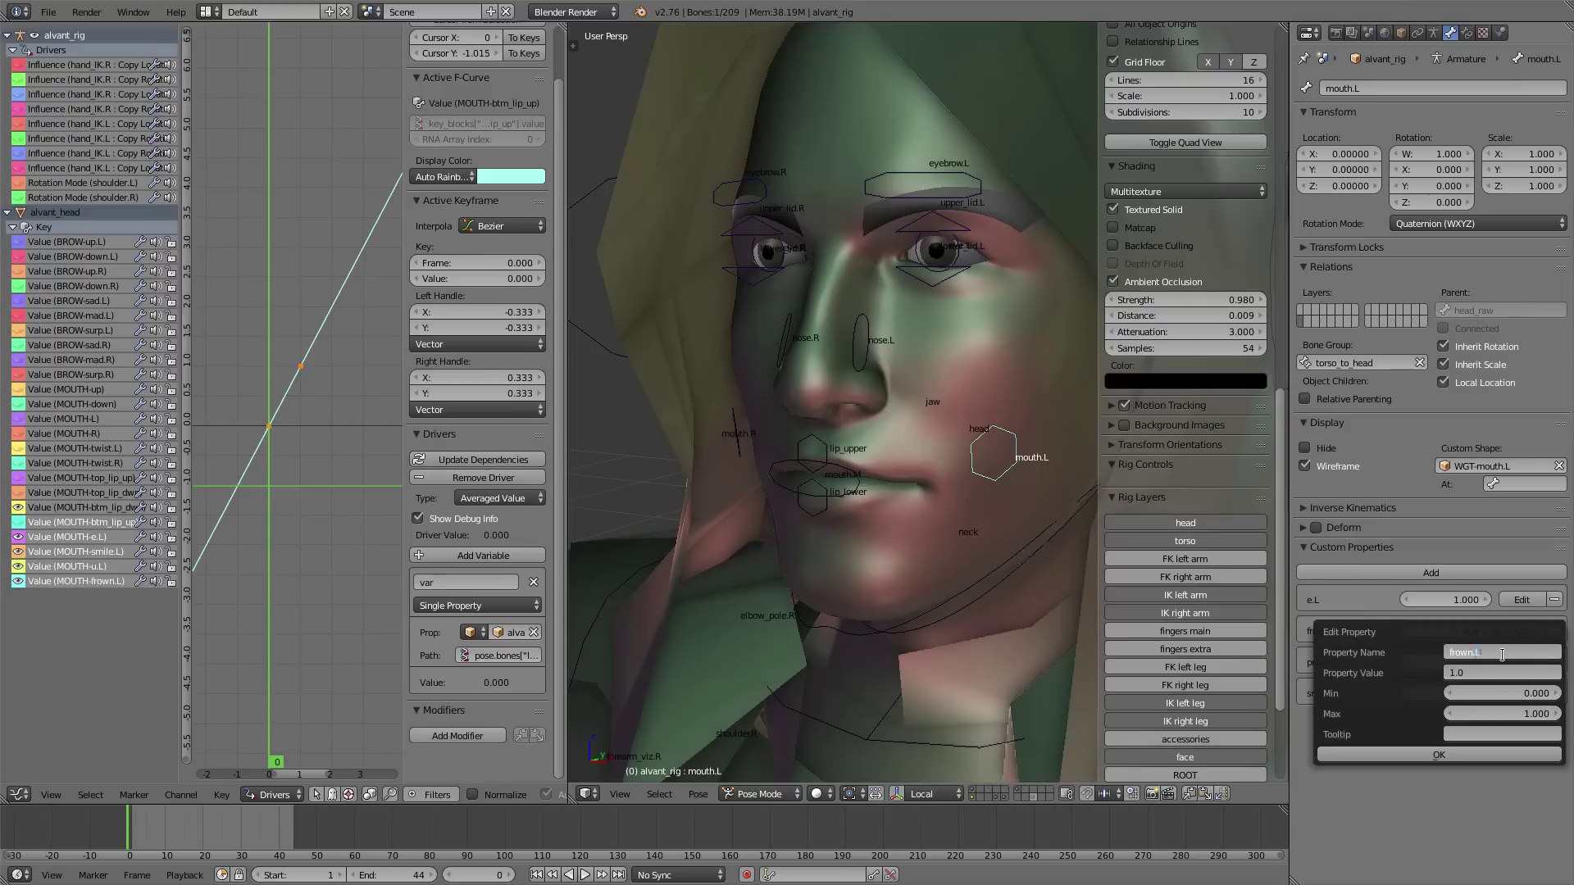
type(".L")
key("Return")
left_click(1439, 755)
left_click(1505, 662)
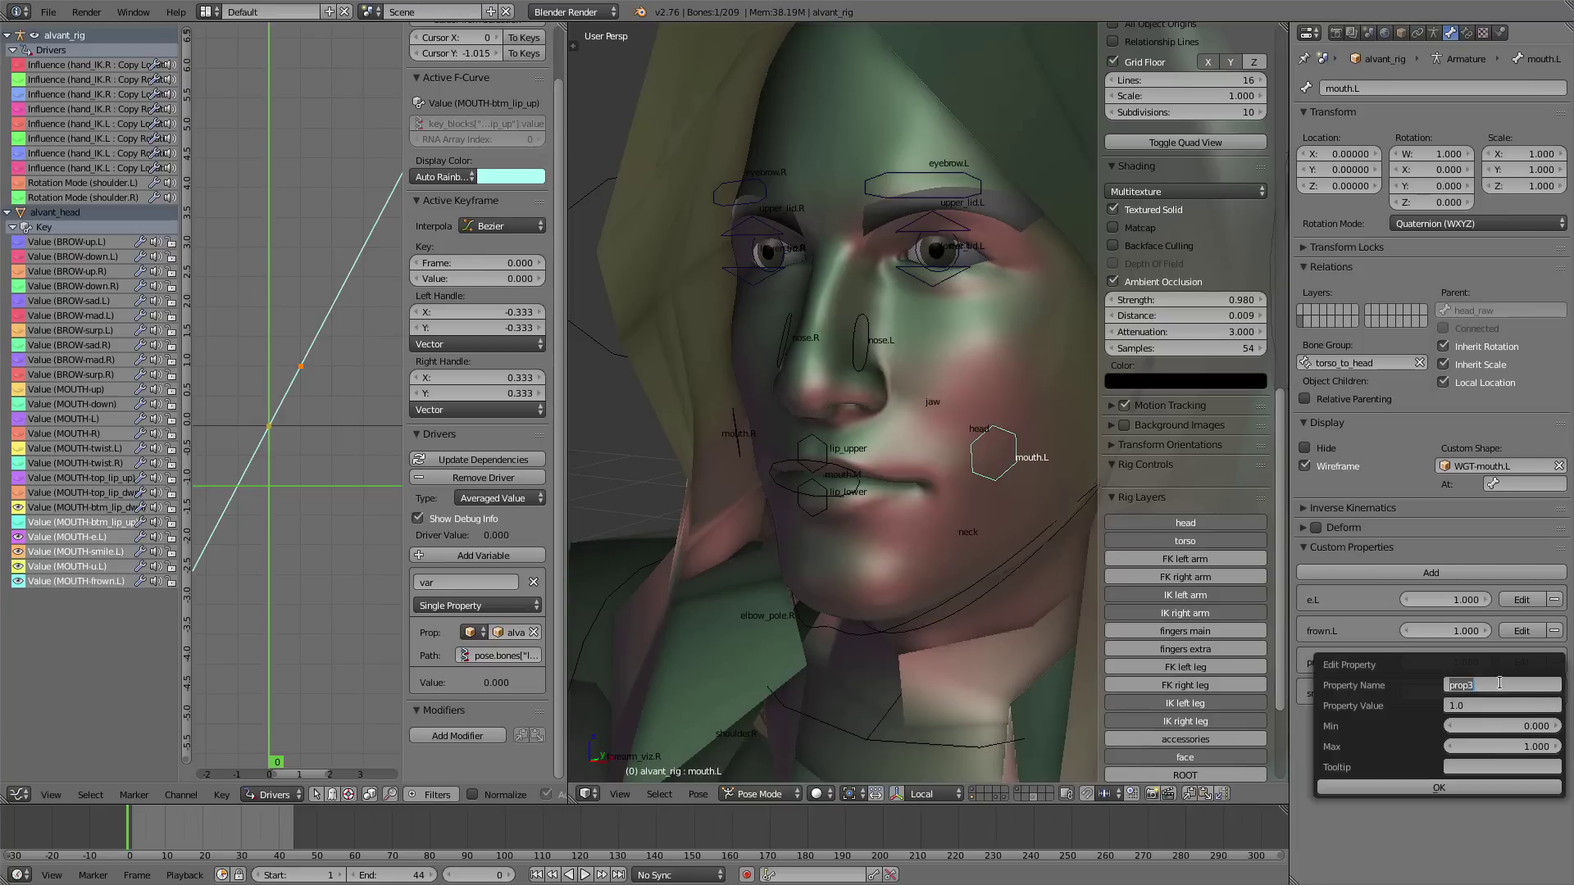
type("u.L")
left_click(1478, 786)
- Set up the MOUTH-e.L driver as an averaged Single Property on alvant_rig using e.L's data path, and set e.L to 0
right_click(1423, 598)
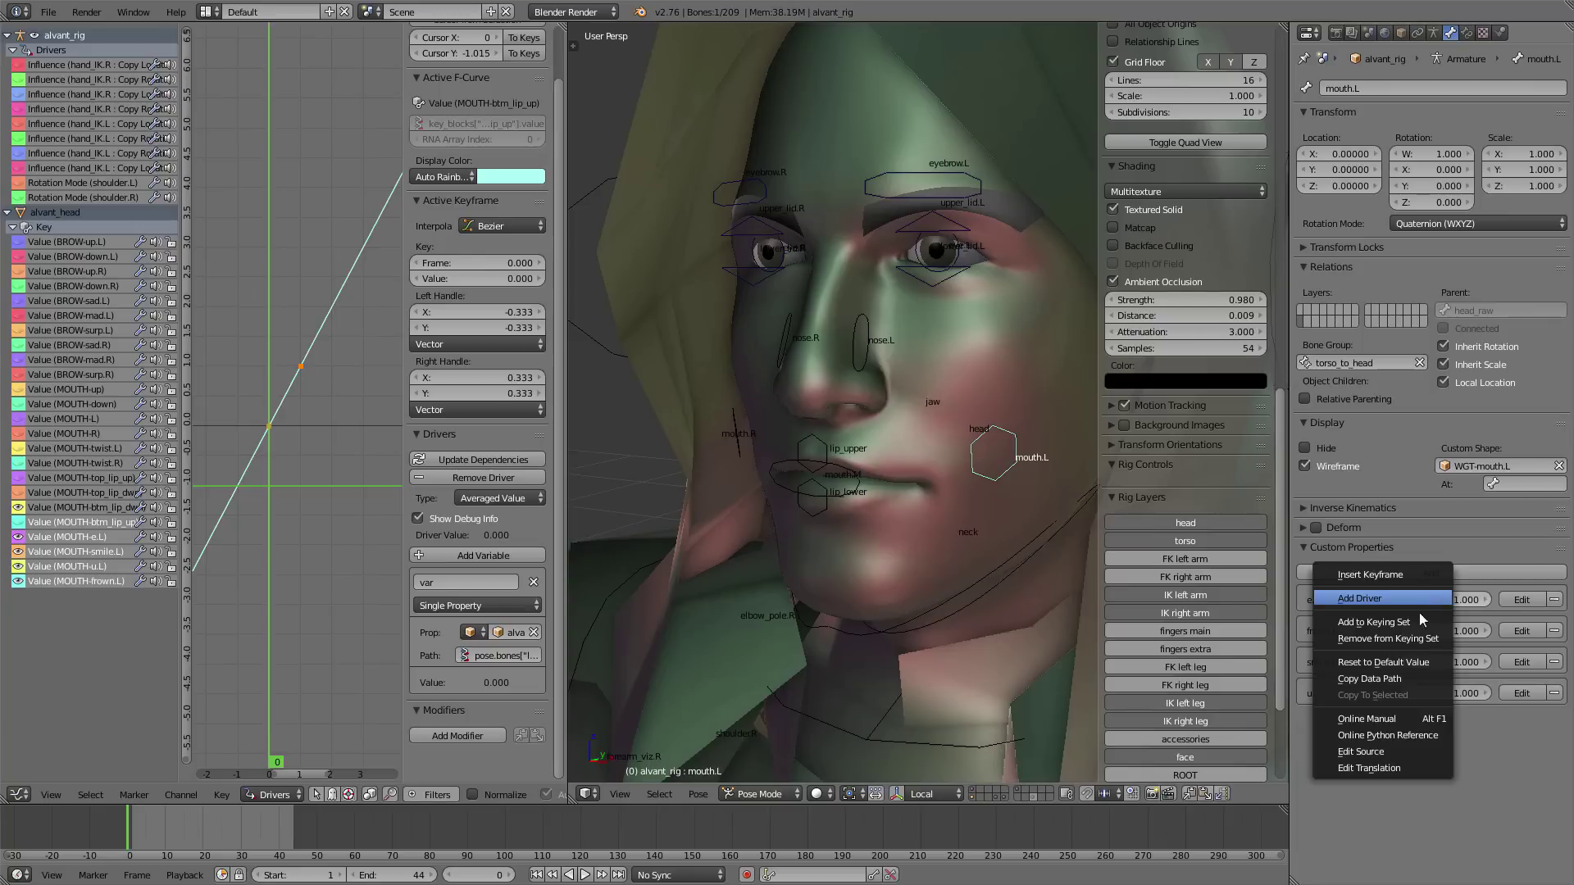
left_click(1389, 675)
left_click(66, 535)
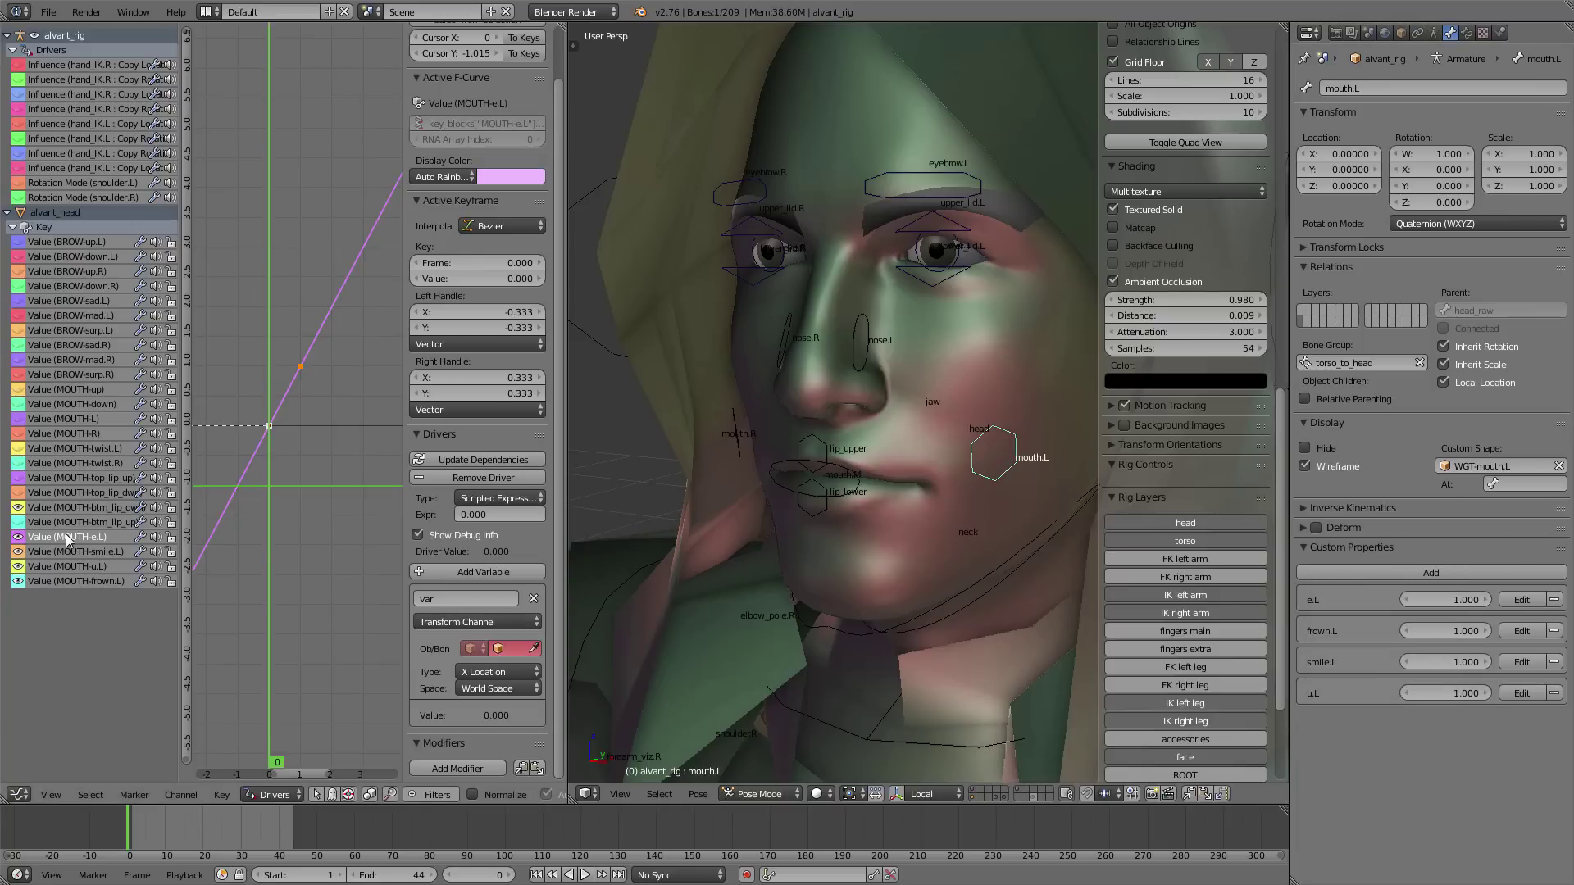
left_click(499, 497)
left_click(492, 399)
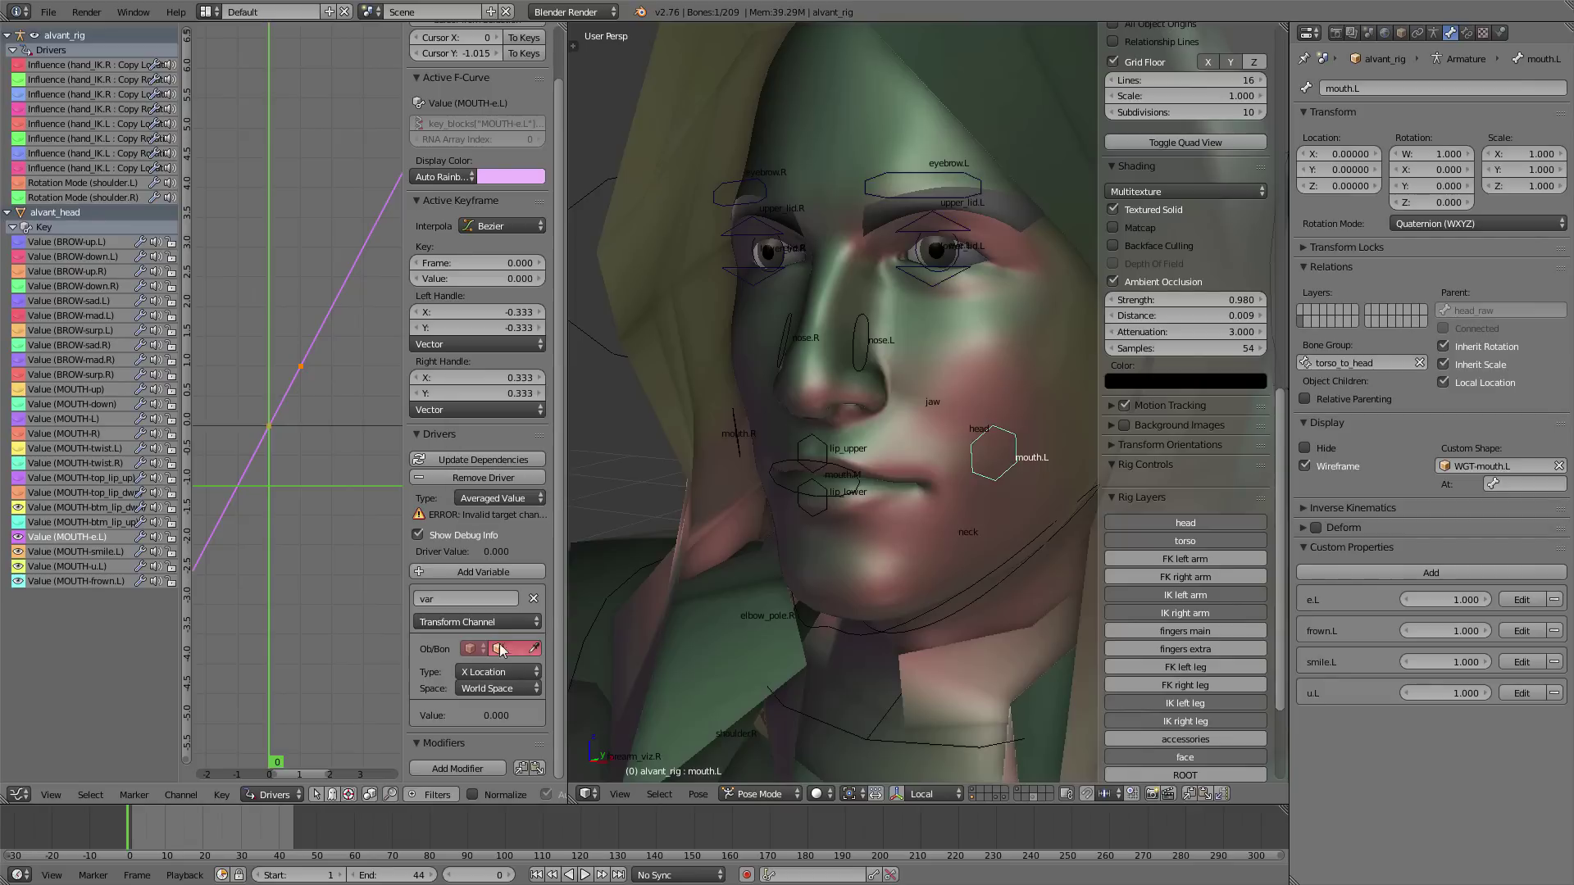
left_click(512, 648)
left_click(491, 673)
left_click(479, 621)
left_click(479, 605)
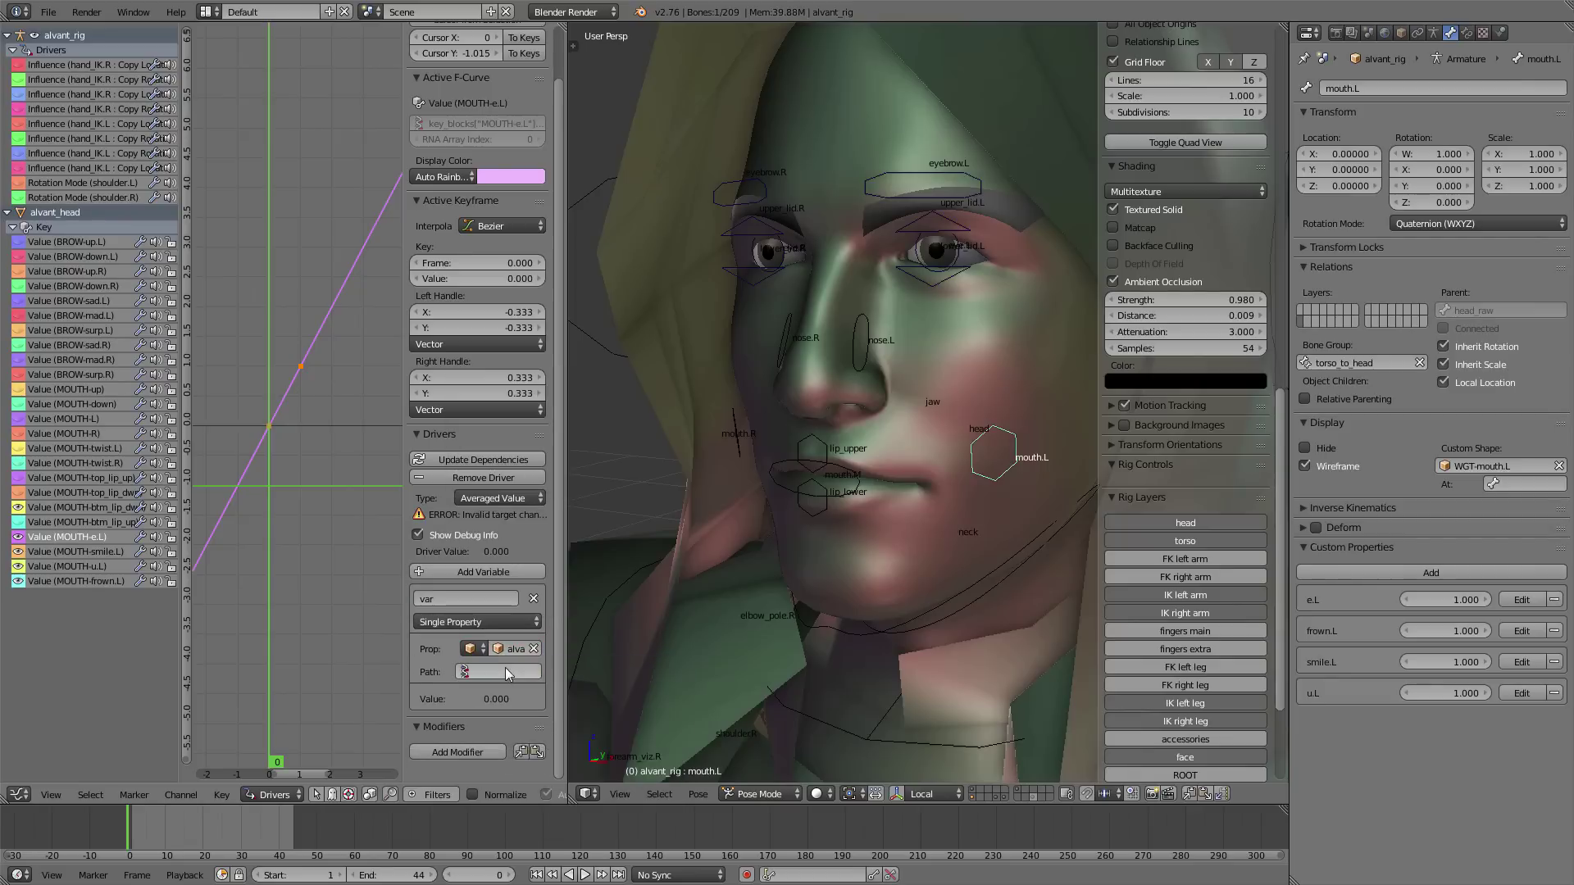
key("ctrl+v")
left_click(489, 459)
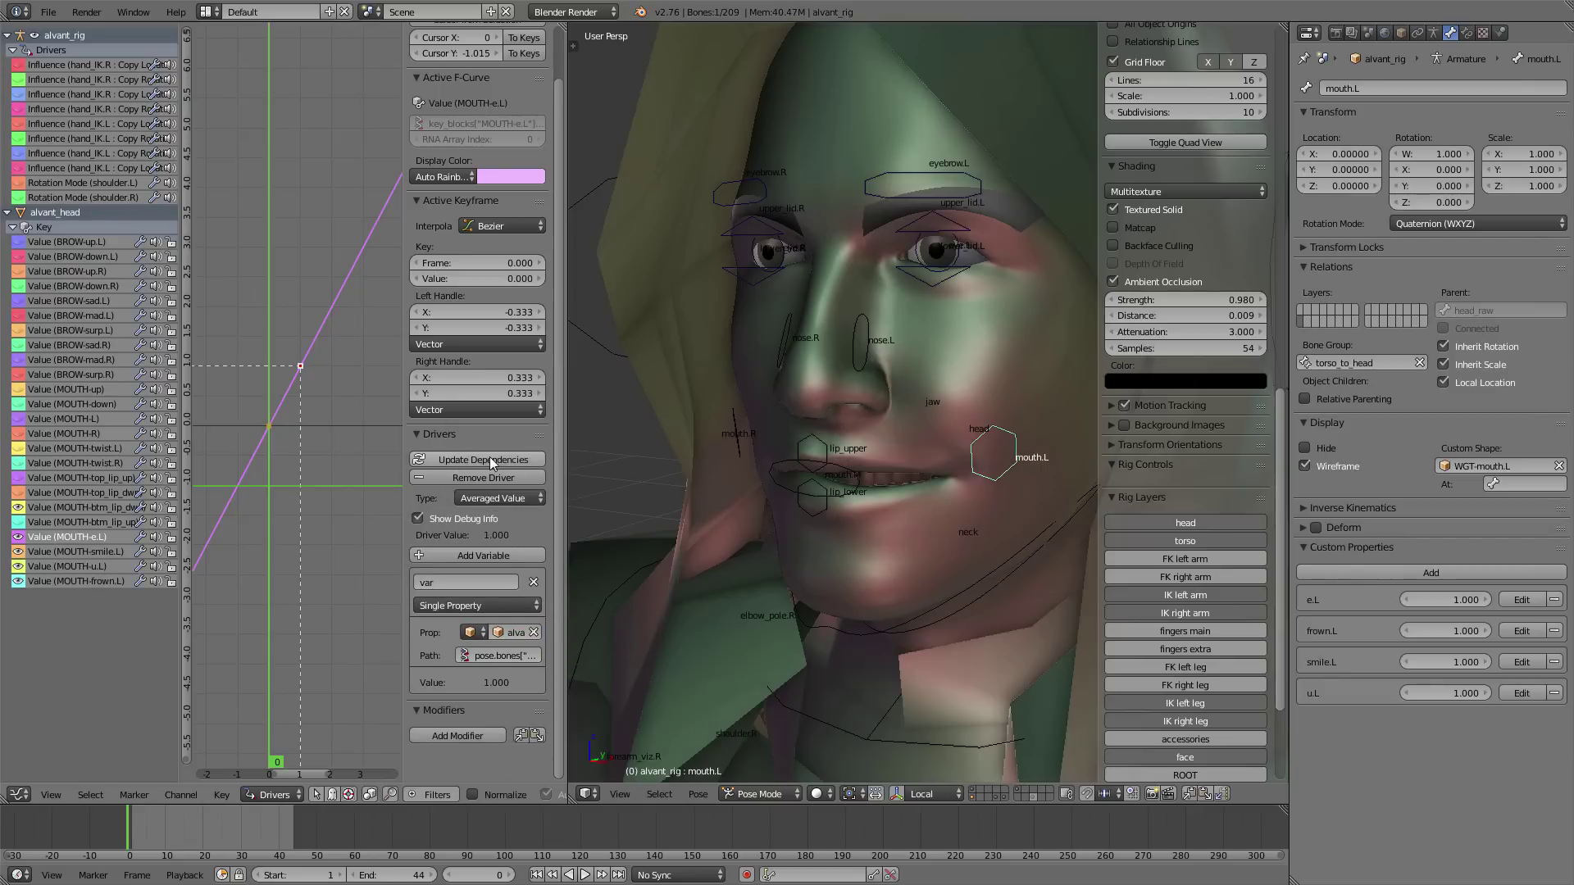
left_click_drag(1468, 604, 1397, 604)
- Set up the MOUTH-smile.L driver as an averaged Single Property on alvant_rig using smile.L's data path, and set smile.L to 0
right_click(1468, 630)
left_click(1468, 631)
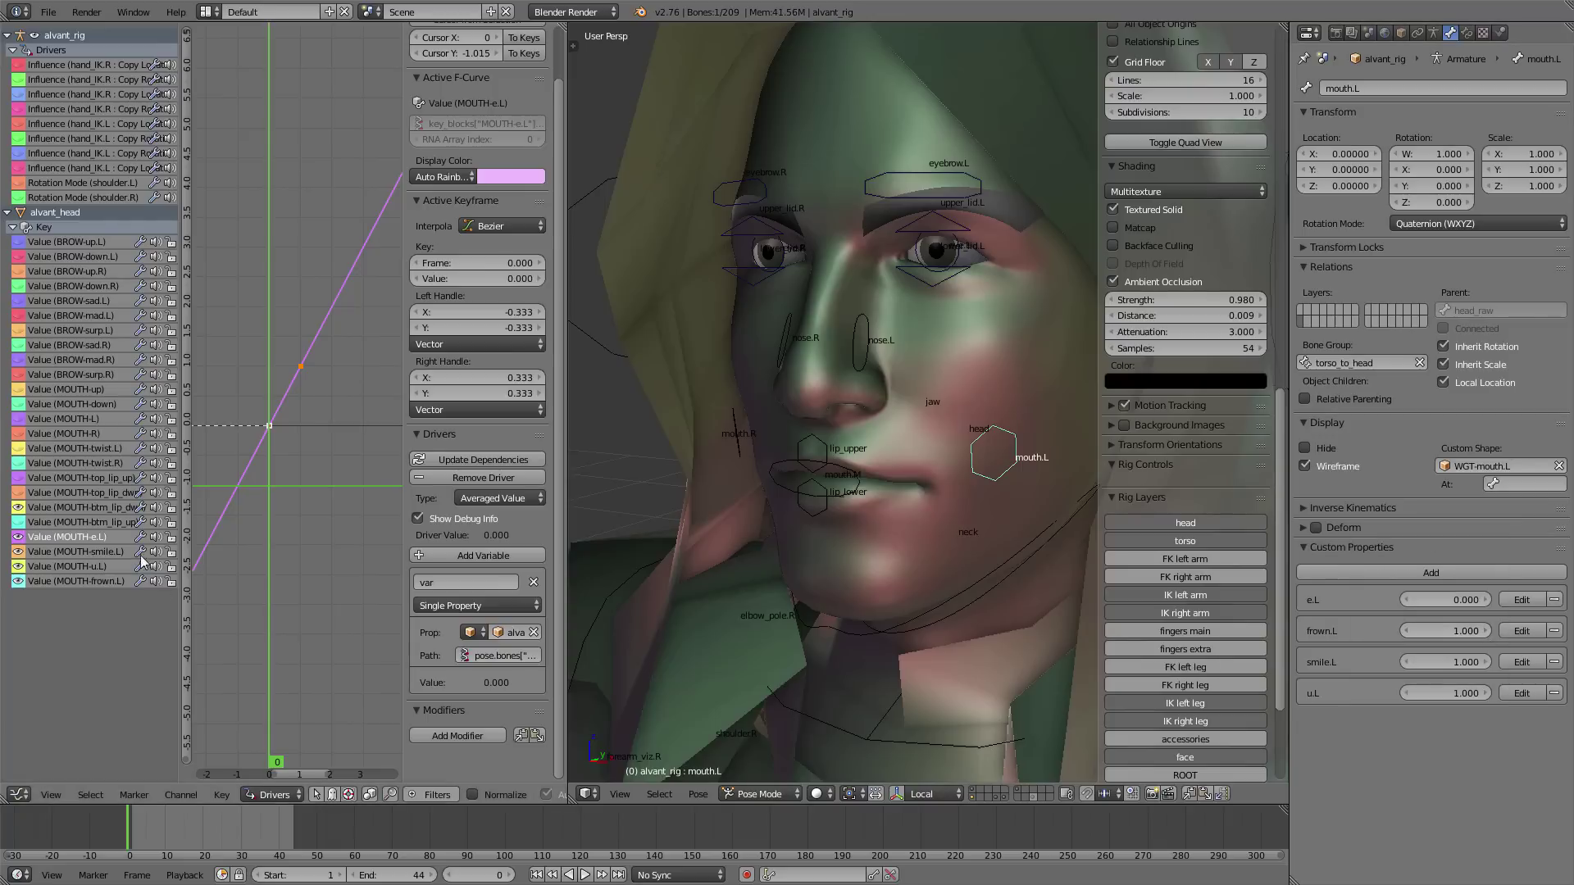
left_click(104, 552)
left_click(491, 621)
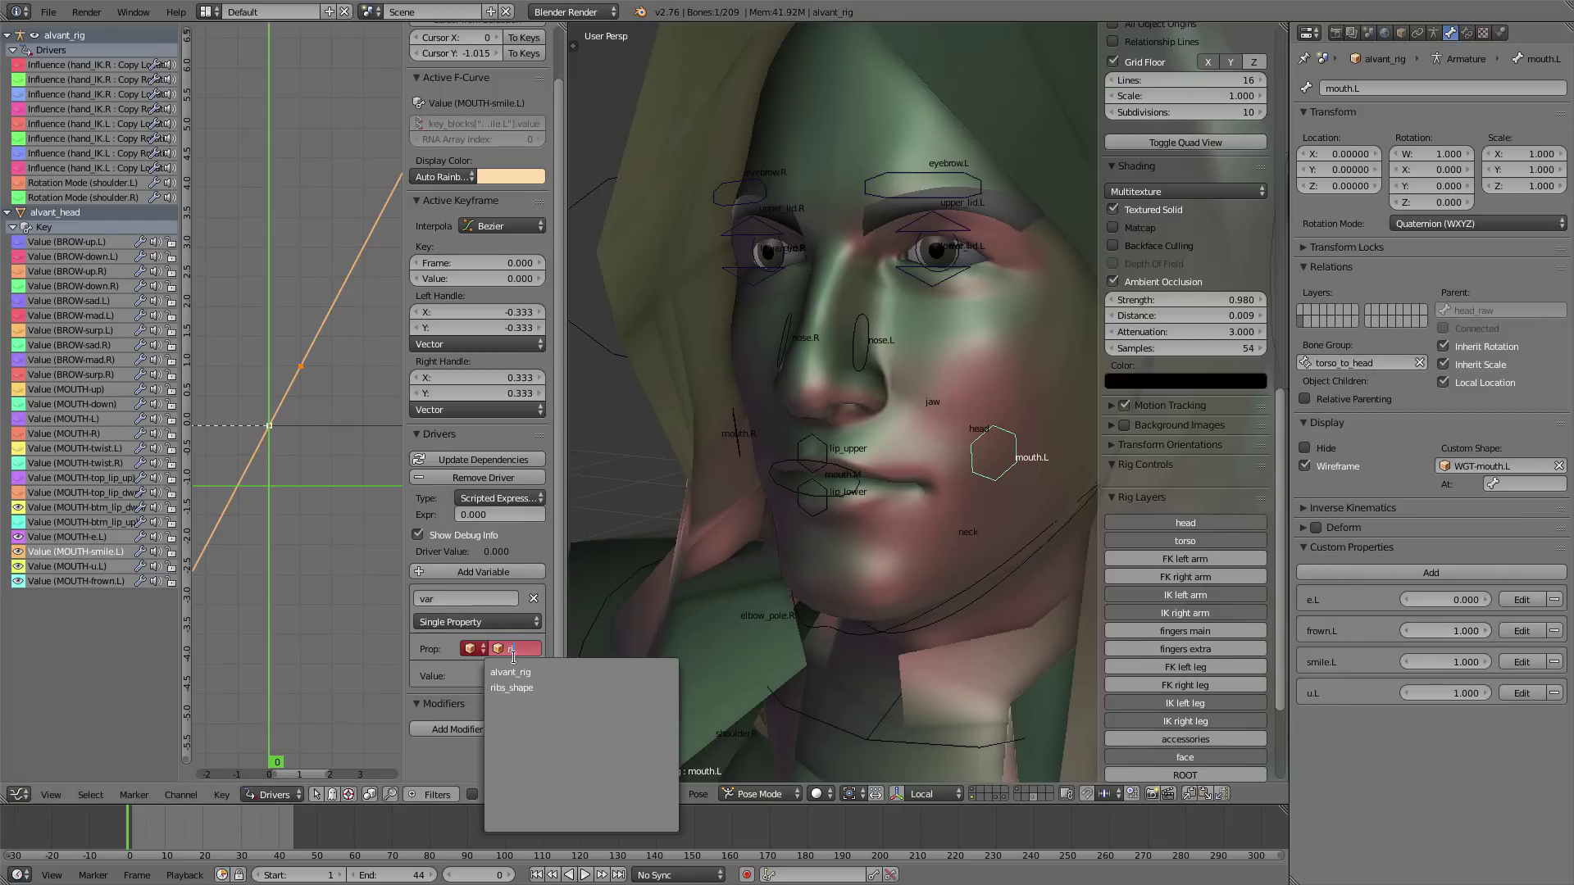
left_click(503, 682)
left_click(498, 499)
left_click(498, 477)
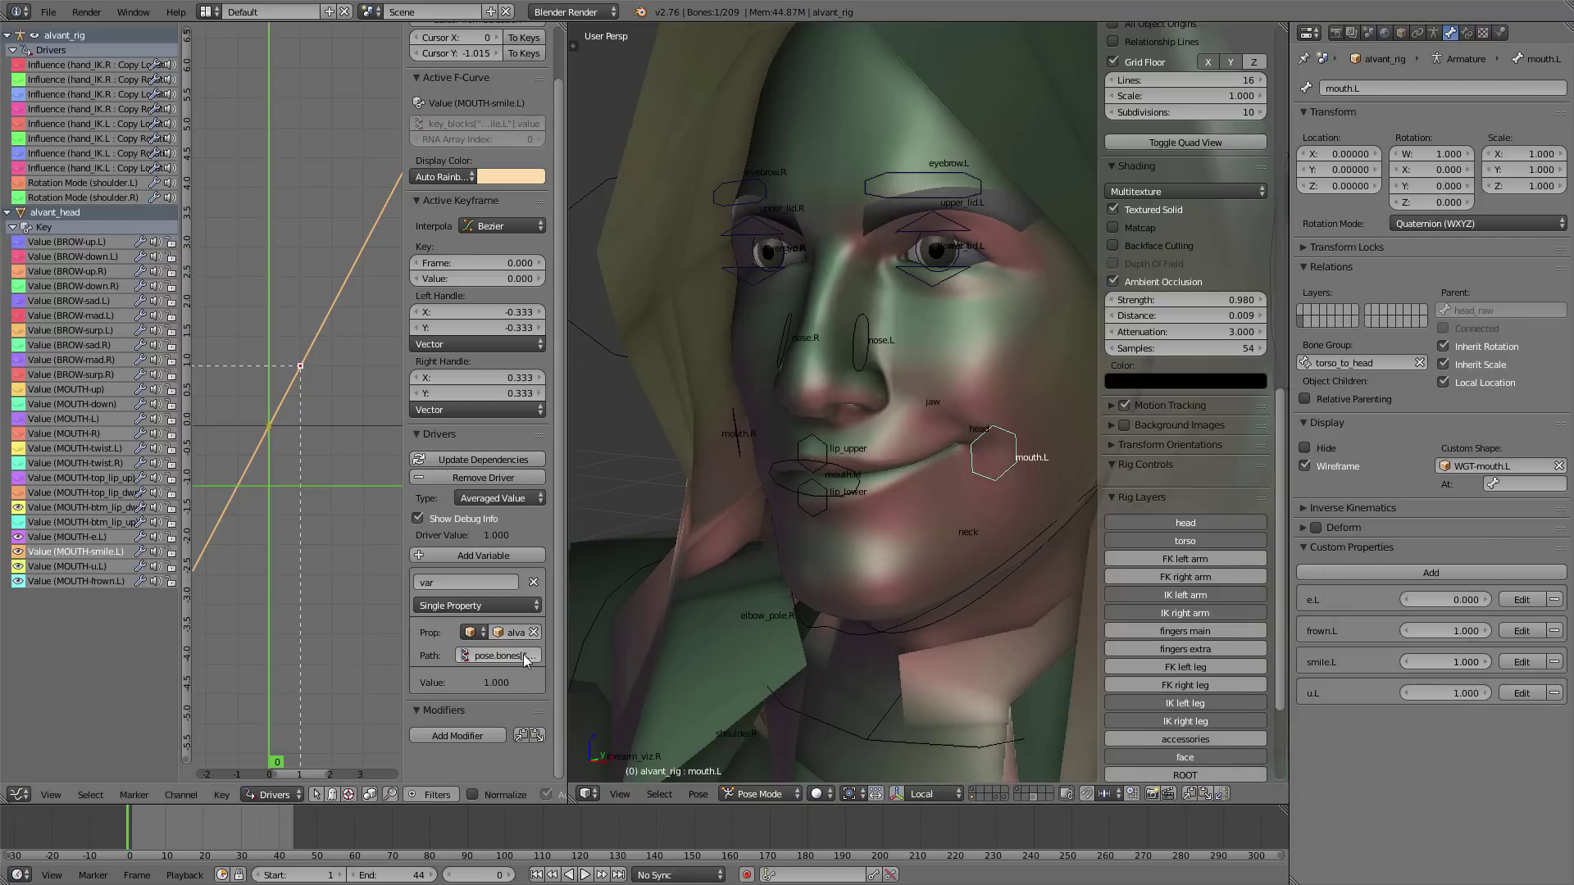
left_click_drag(1444, 662, 1385, 661)
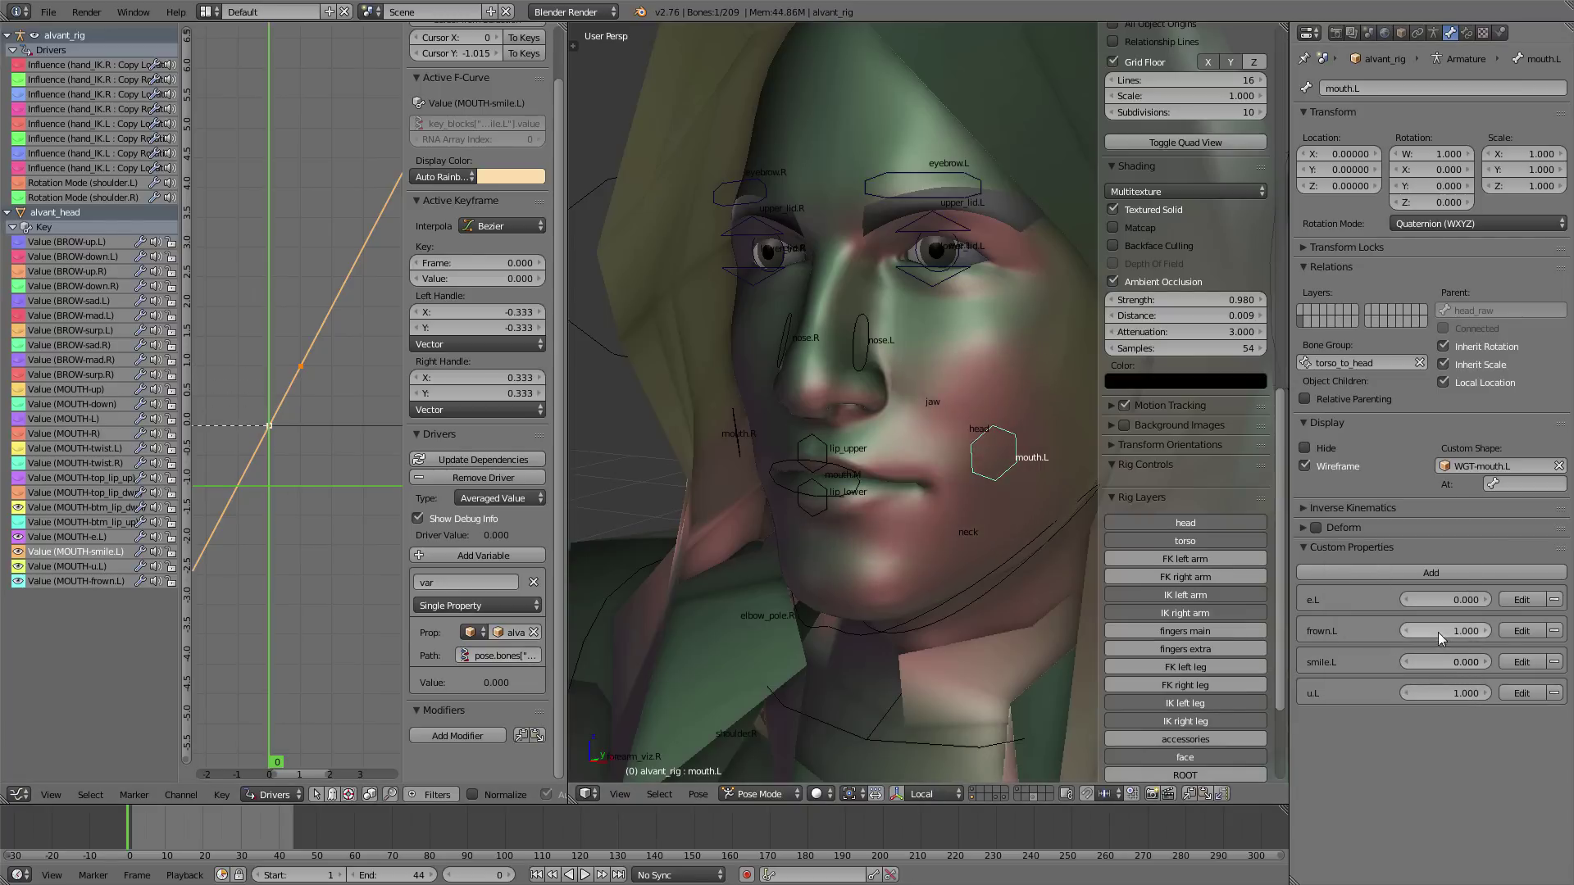
- Point the MOUTH-u.L driver's variable at alvant_rig and make it a Single Property variable
left_click(67, 566)
left_click(477, 622)
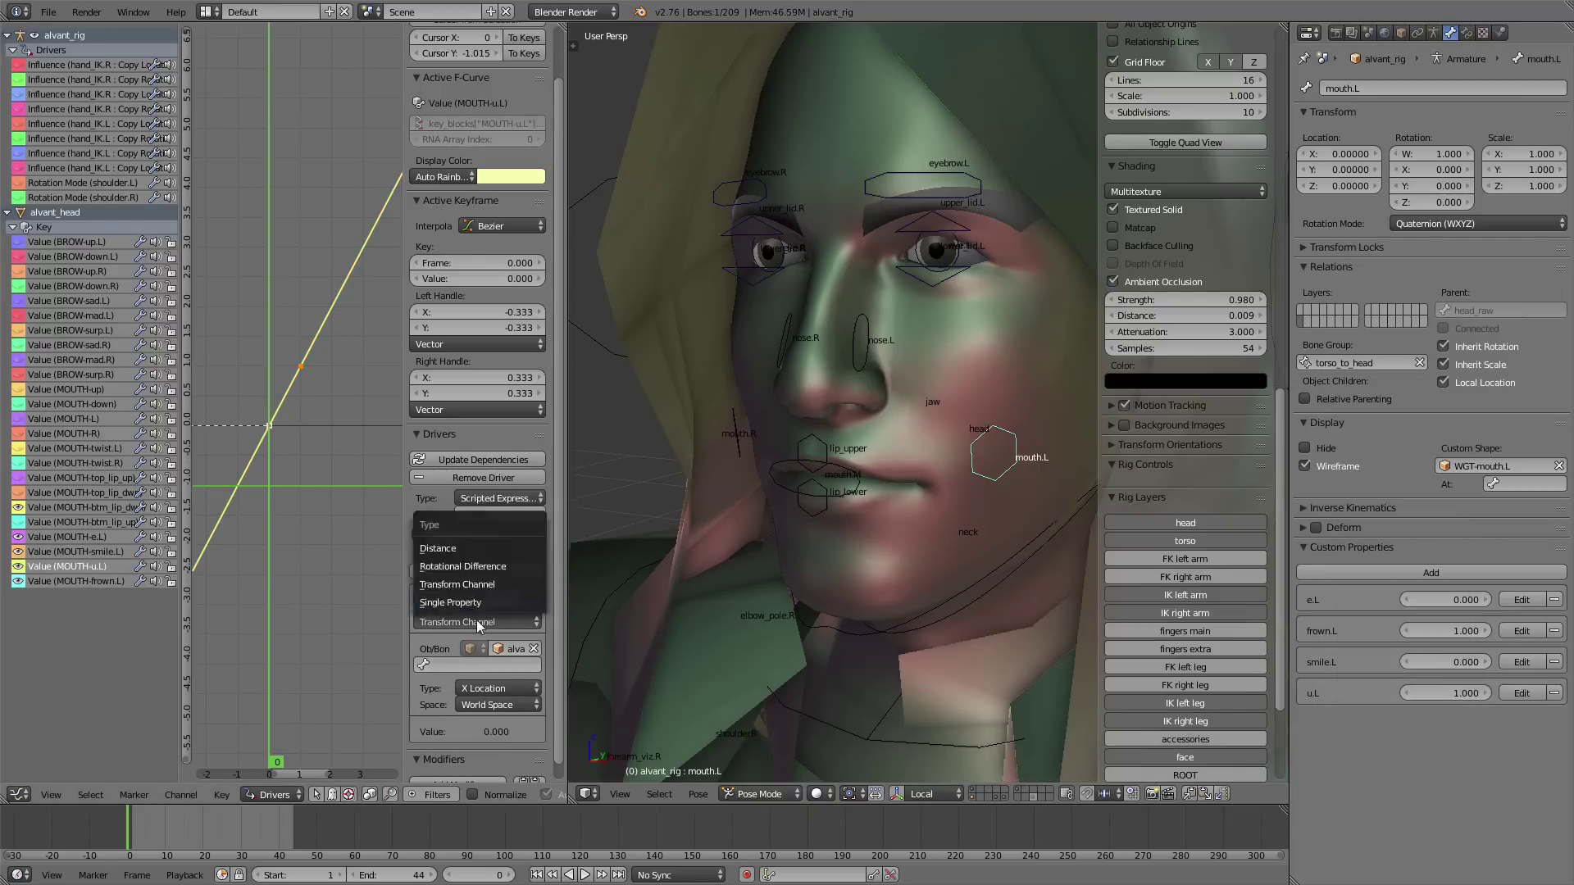
left_click(478, 622)
- Set the MOUTH-frown.L driver to Averaged Value with a Single Property variable on alvant_rig, using frown.L's data path
left_click(67, 581)
left_click(504, 648)
type("ri")
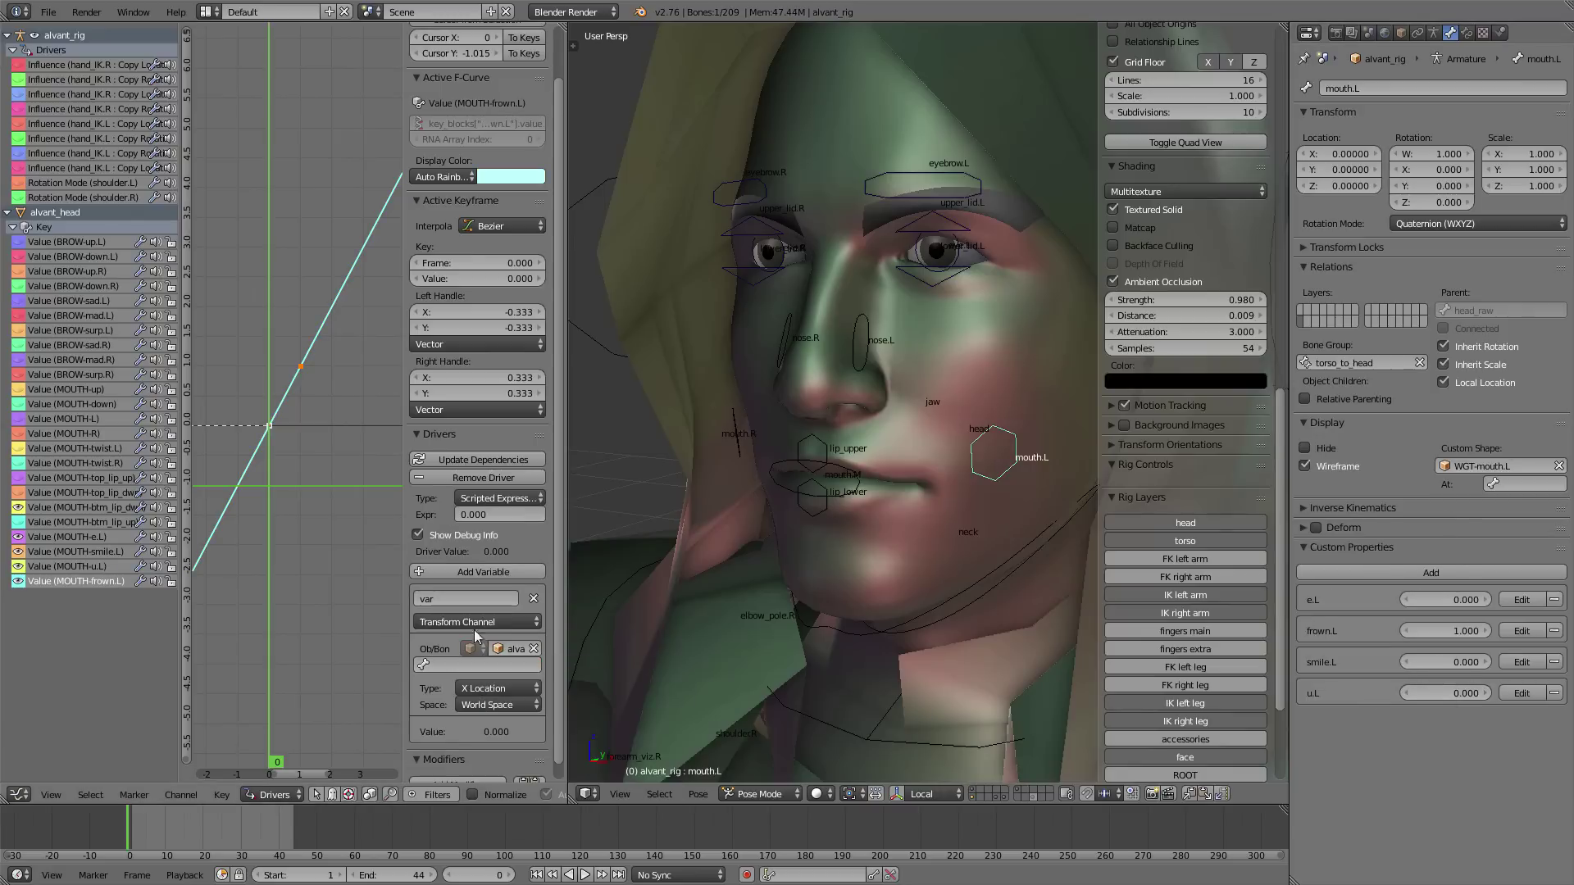
left_click(500, 497)
left_click(503, 490)
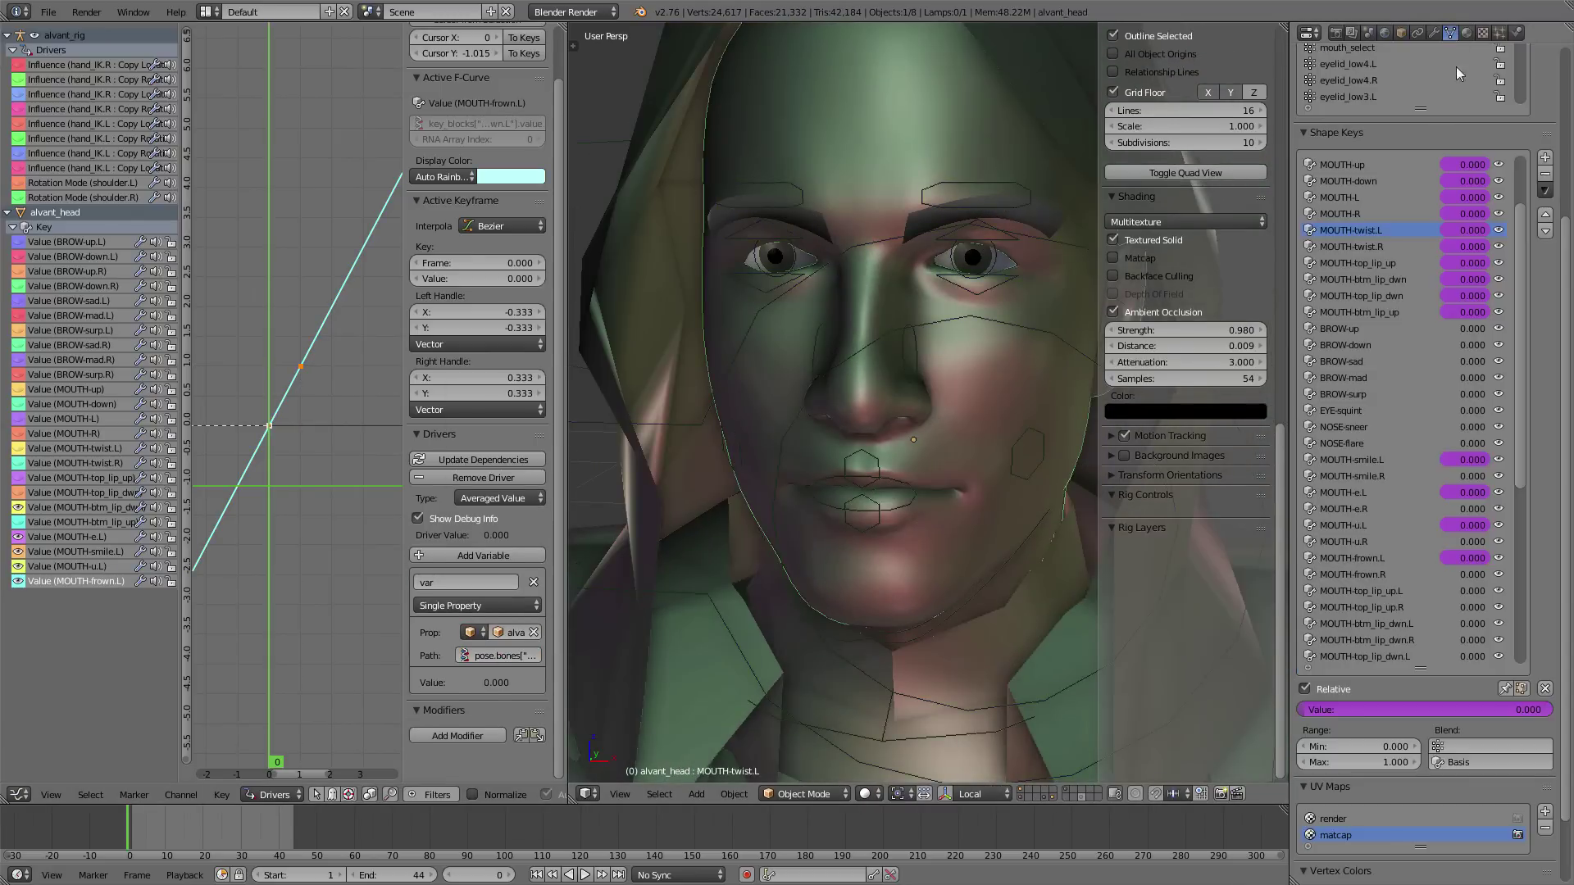
- Add drivers to the MOUTH-smile.R, MOUTH-e.R, MOUTH-u.R and MOUTH-frown.R shape keys, and select the mouth.R bone
right_click(1472, 373)
left_click(1435, 394)
right_click(1471, 525)
left_click(1435, 541)
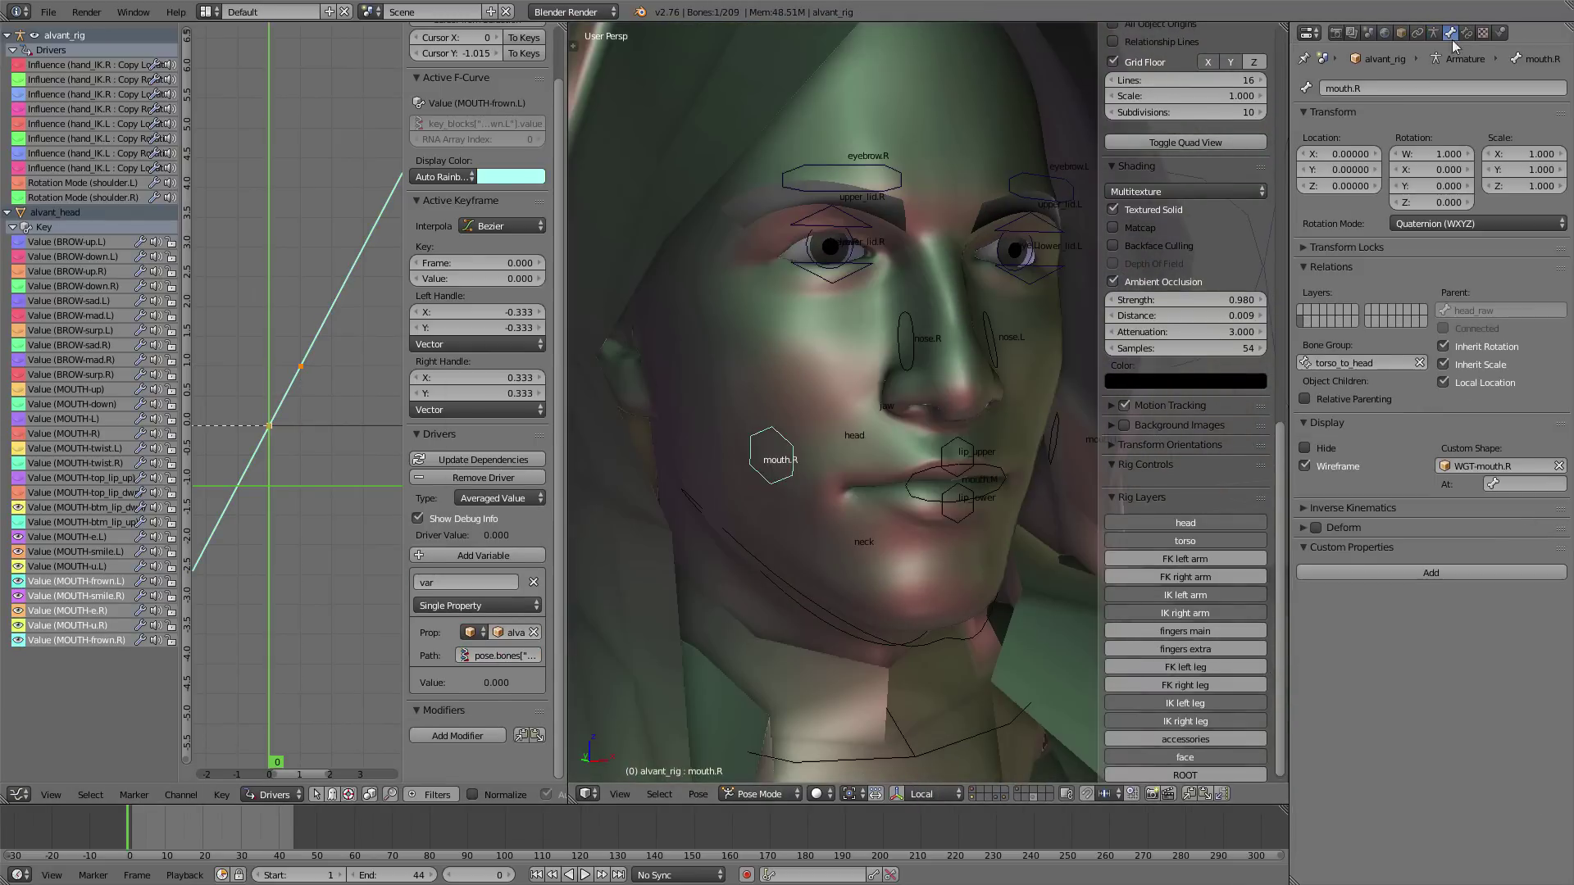
- Add four custom properties to the mouth.R bone and name two of them e.R and u.R
left_click(1430, 572)
left_click(1494, 617)
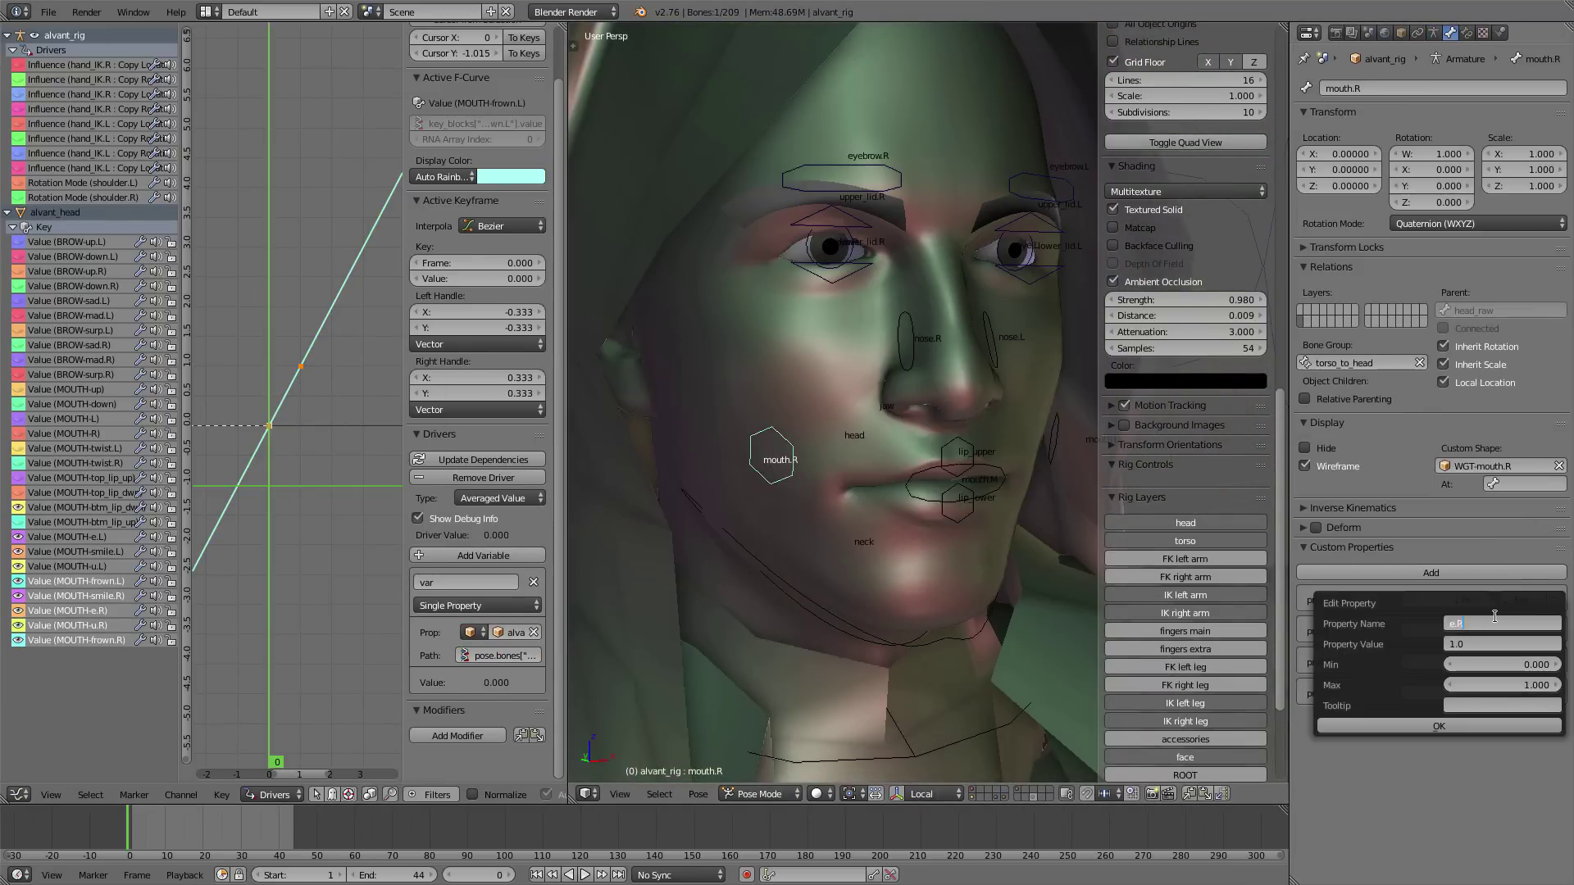
key("Return")
key("Return")
left_click(1521, 631)
left_click(1517, 652)
type("u.R")
key("Return")
key("Return")
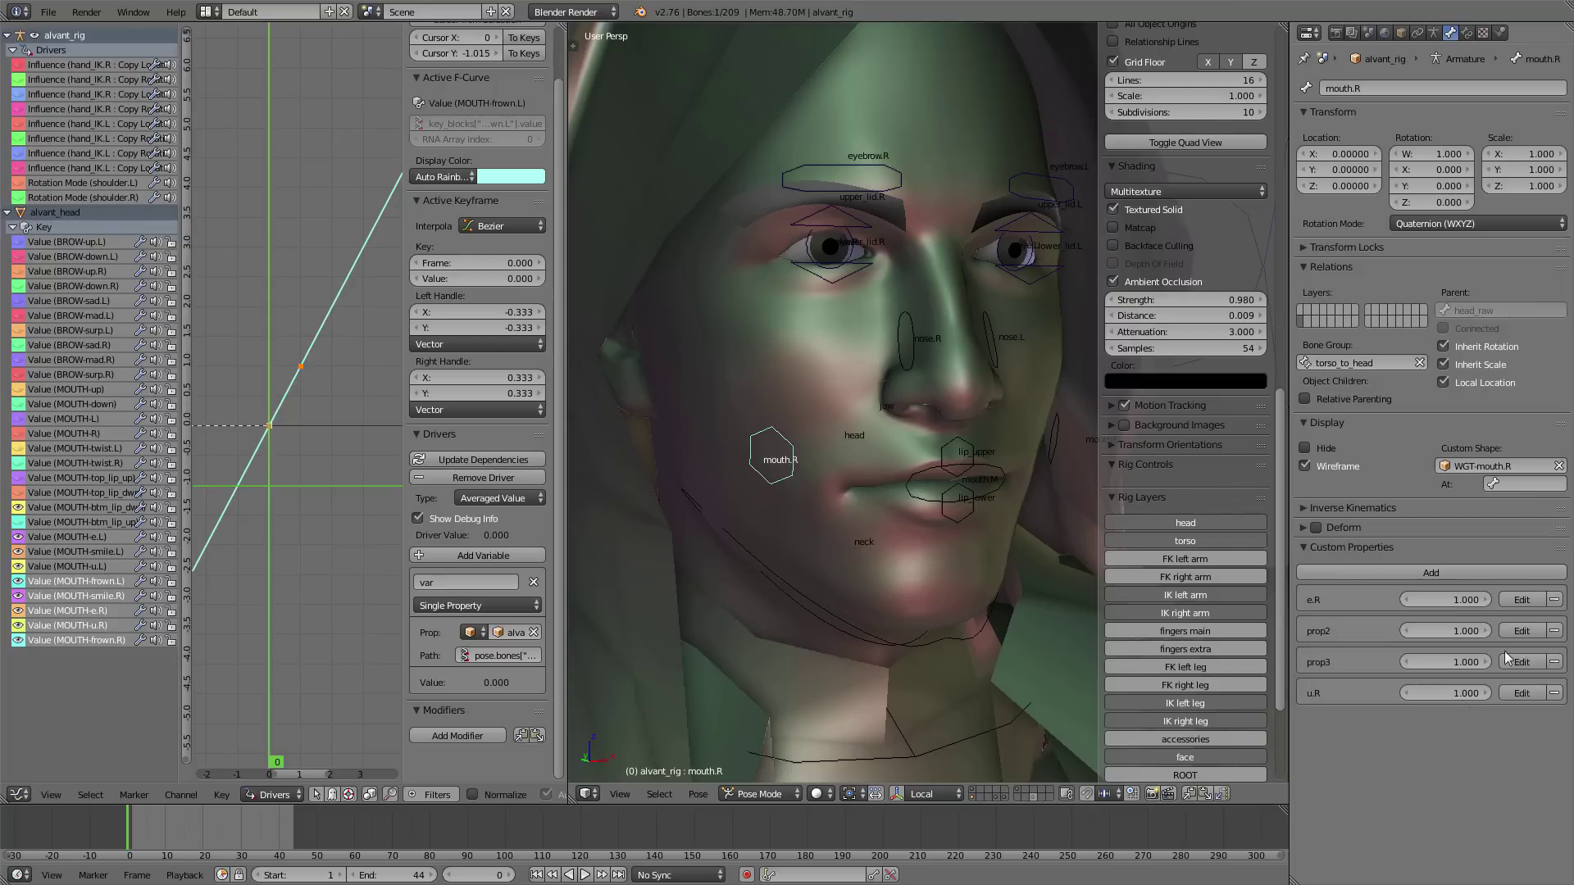
- Rename the two remaining custom properties on mouth.R as frown.R and smile.R
left_click(1520, 632)
left_click(1518, 648)
key("Return")
left_click(1510, 632)
type(".R")
key("Return")
key("Return")
scroll(1185, 533, "down", 5)
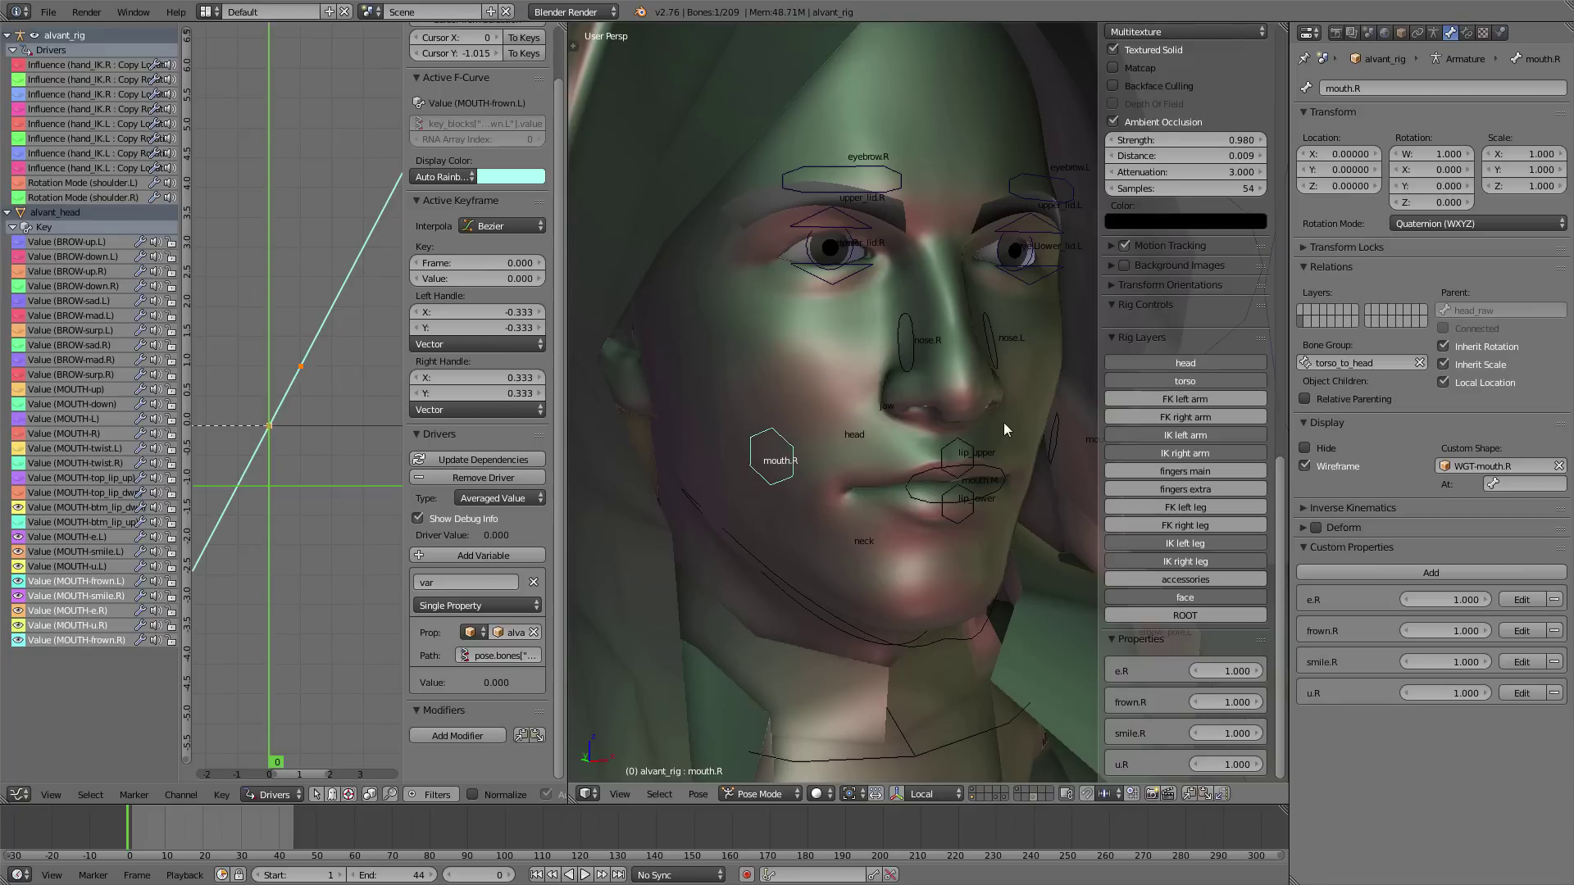
- Select mouth.L and mouth.R together and check which custom properties are displayed for them
right_click(1057, 447, "shift")
right_click(798, 474)
middle_click_drag(798, 473, 974, 465)
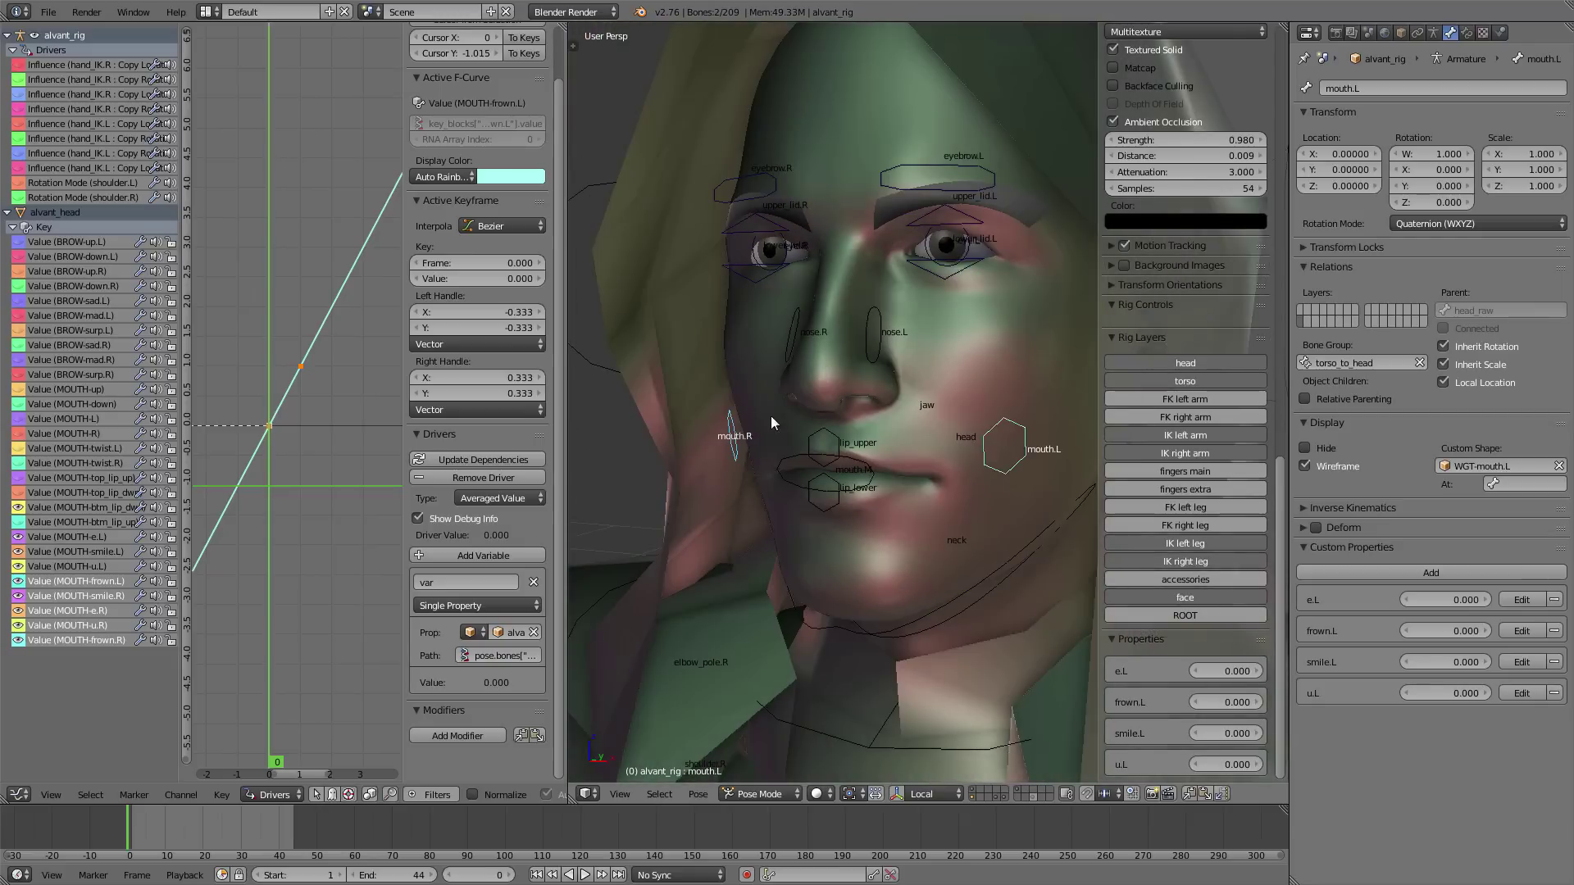
- Collapse Rig Layers, select hand_IK.L and hand_IK.R together, and examine their fk/ik arm sliders in Rig Controls
middle_click_drag(1201, 570, 1200, 567)
middle_click_drag(914, 584, 922, 527)
scroll(986, 593, "down", 10)
right_click(922, 528)
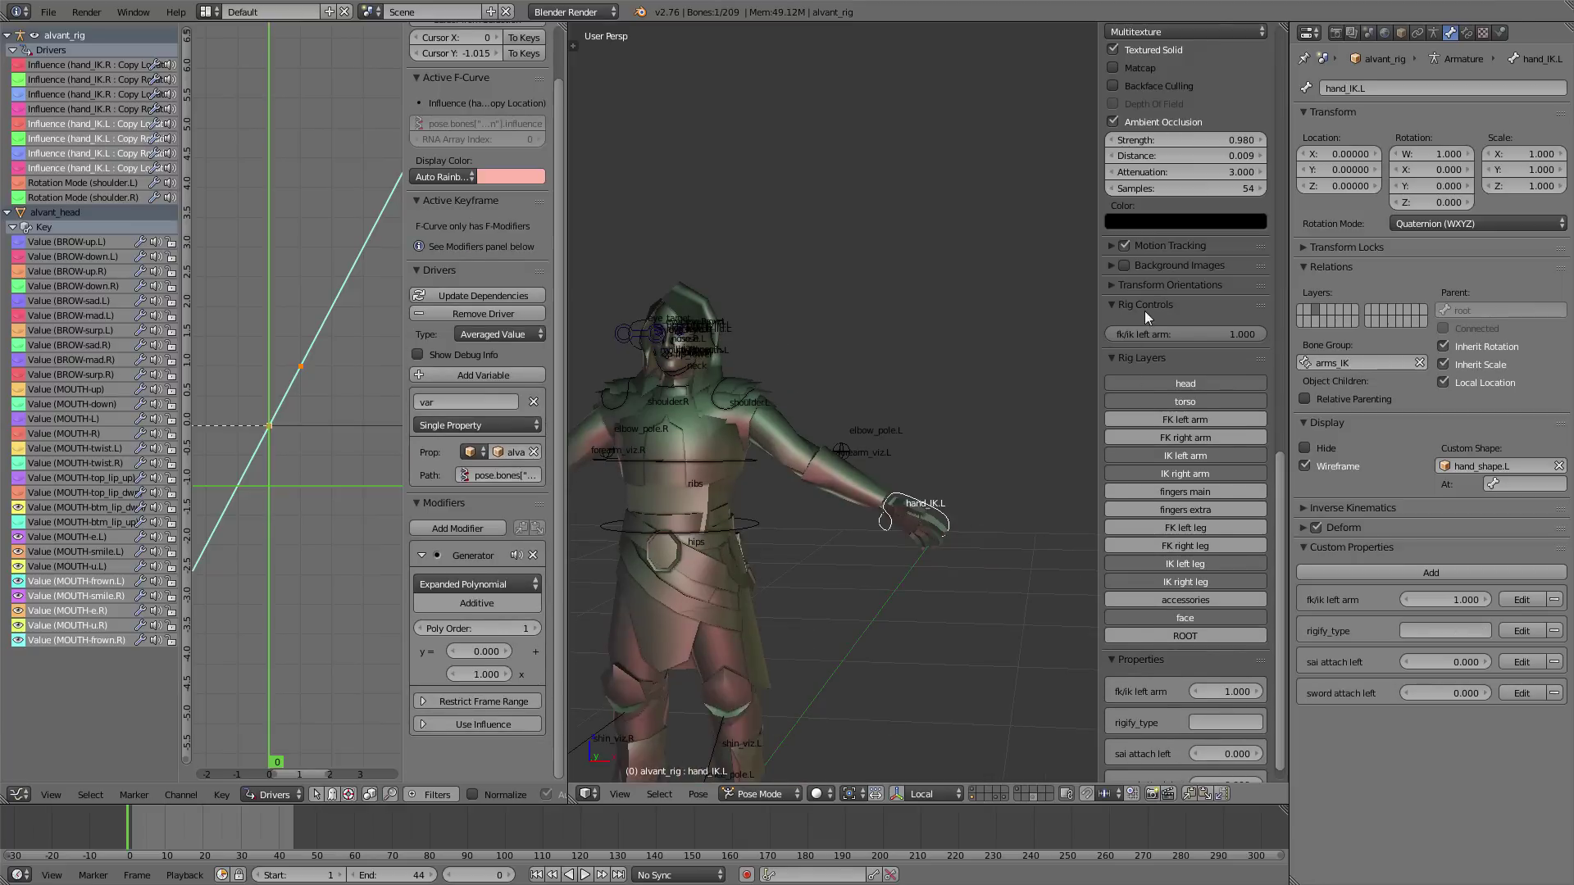
left_click(1114, 359)
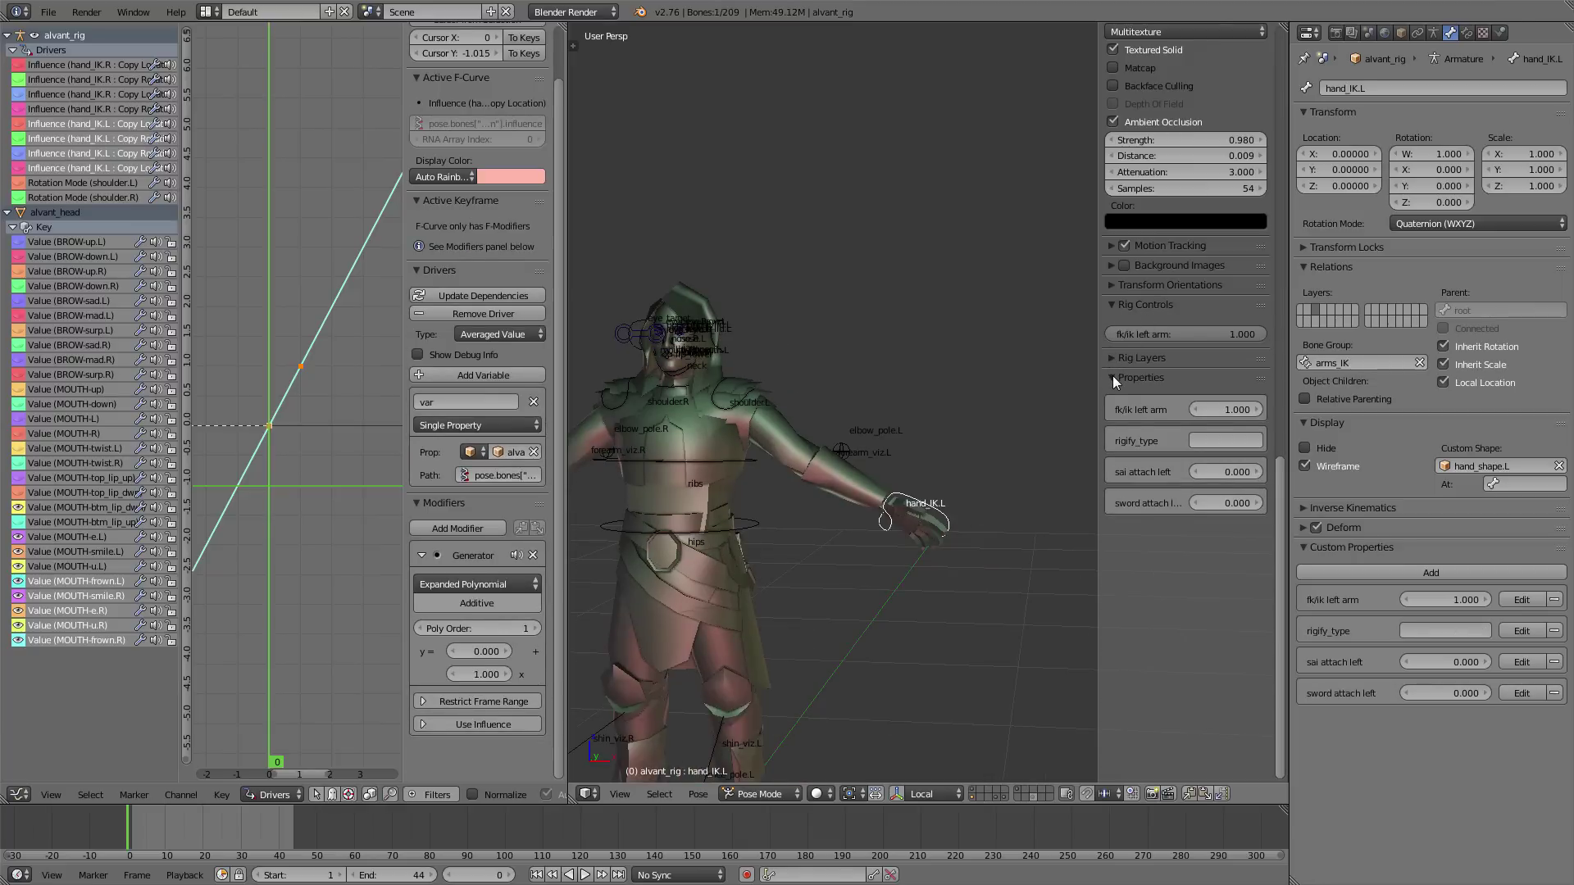
middle_click_drag(1114, 376, 1130, 448)
mouse_move(1175, 406)
left_mouse_down()
mouse_move(1150, 406)
mouse_move(1175, 406)
left_mouse_up()
middle_click_drag(804, 534, 1020, 518, "shift")
right_click(675, 477, "shift")
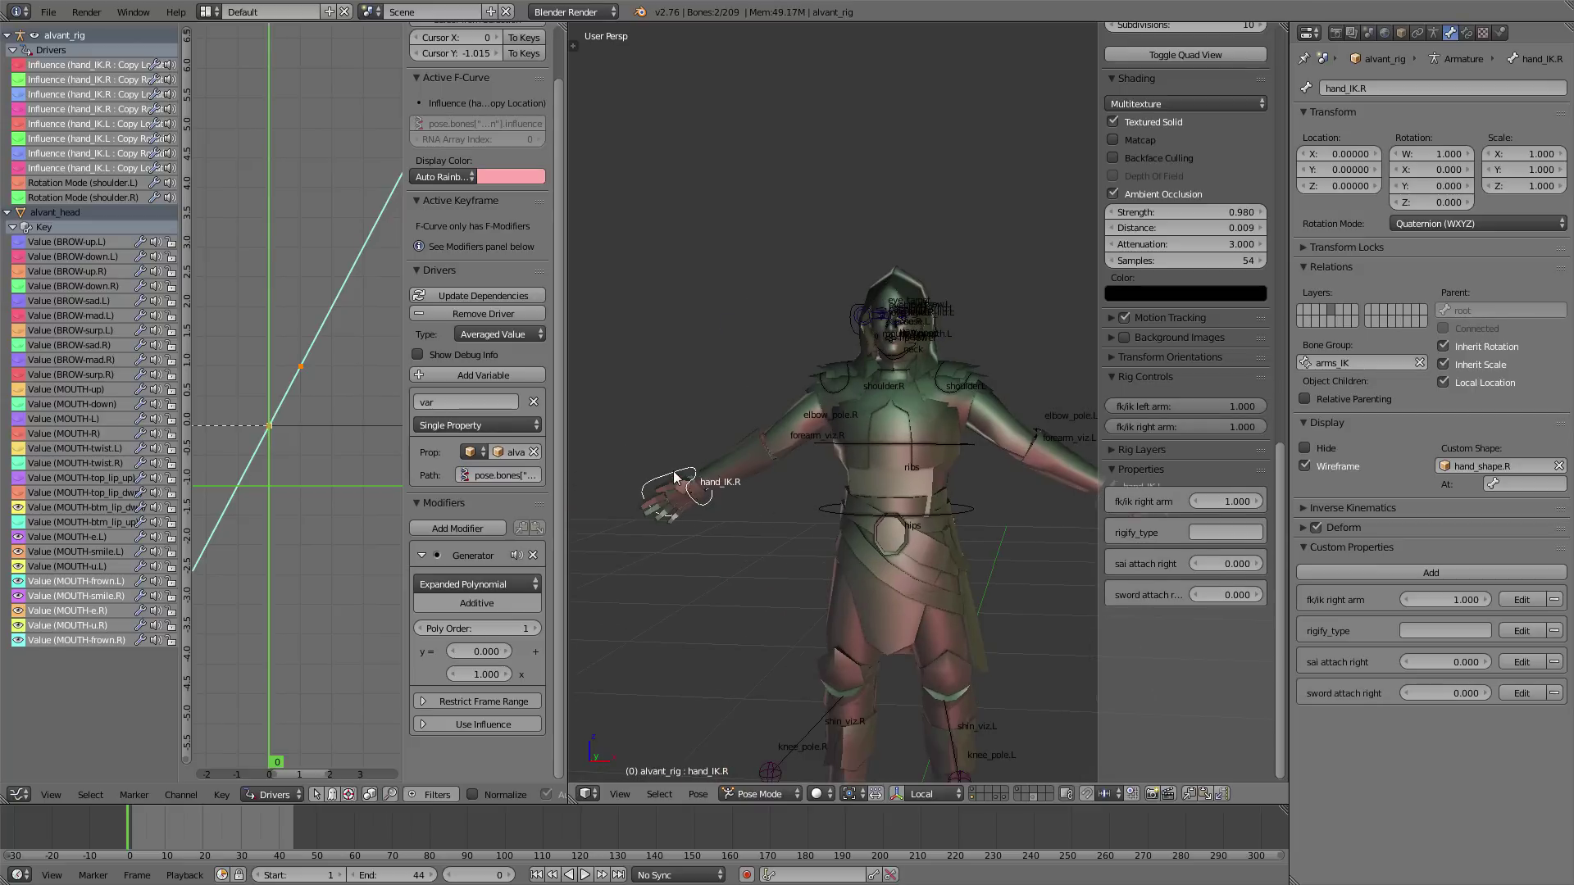
left_click_drag(1123, 406, 1210, 406)
mouse_move(1209, 426)
left_mouse_down()
mouse_move(1127, 426)
mouse_move(1209, 426)
left_mouse_up()
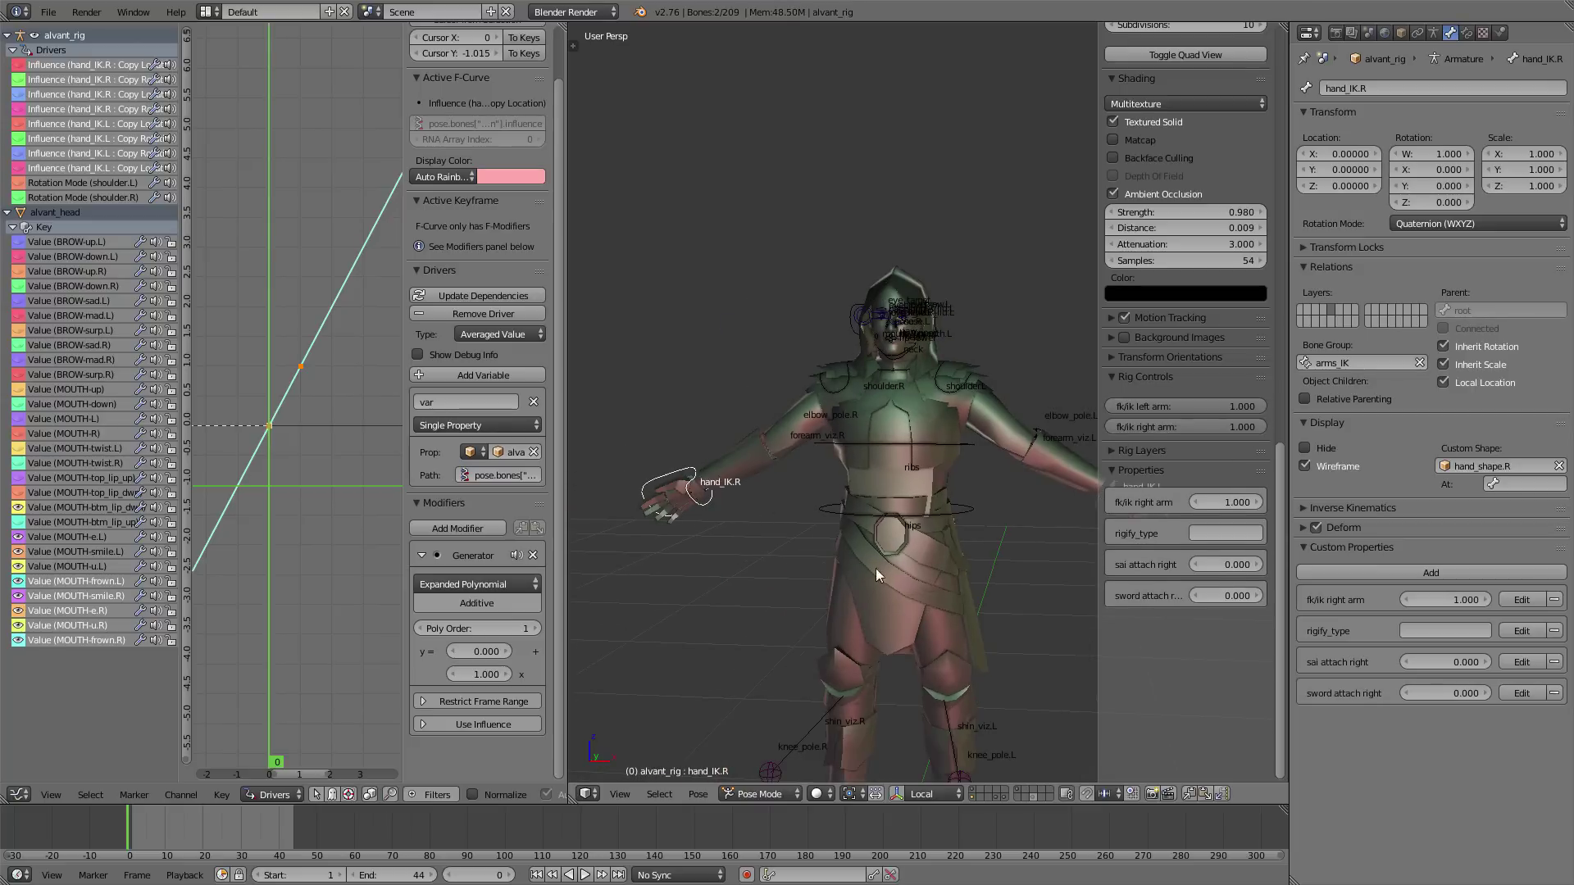
- With mouth.R selected, set the MOUTH-smile.R driver to an averaged Single Property on alvant_rig using smile.R's data path, and reset smile.R to 0
scroll(853, 519, "up", 2)
middle_click_drag(875, 568, 896, 514)
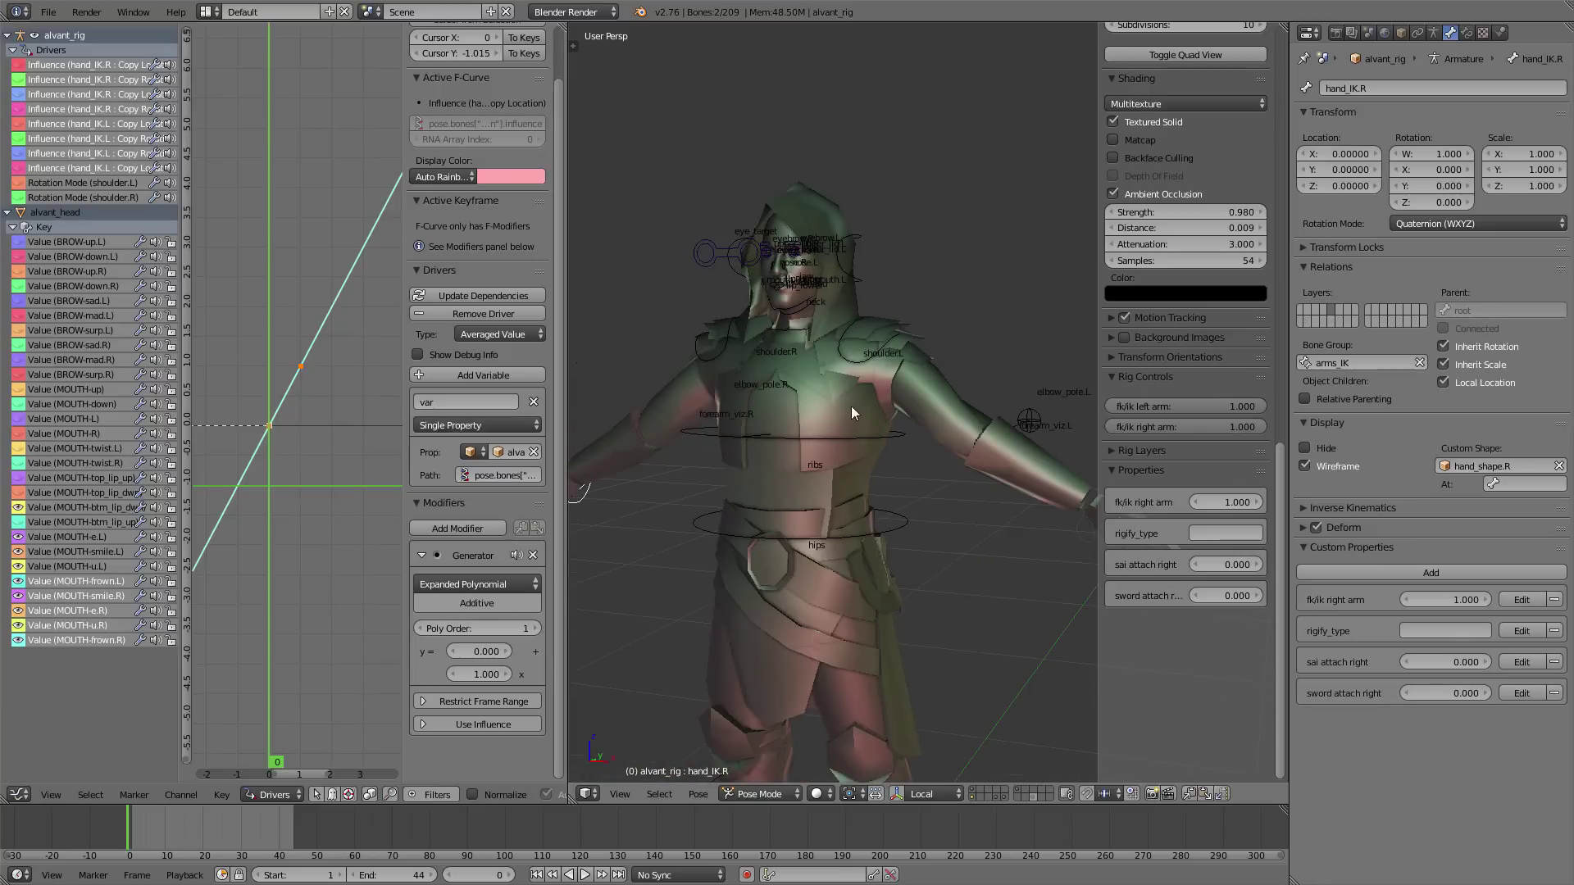
scroll(775, 349, "up", 5)
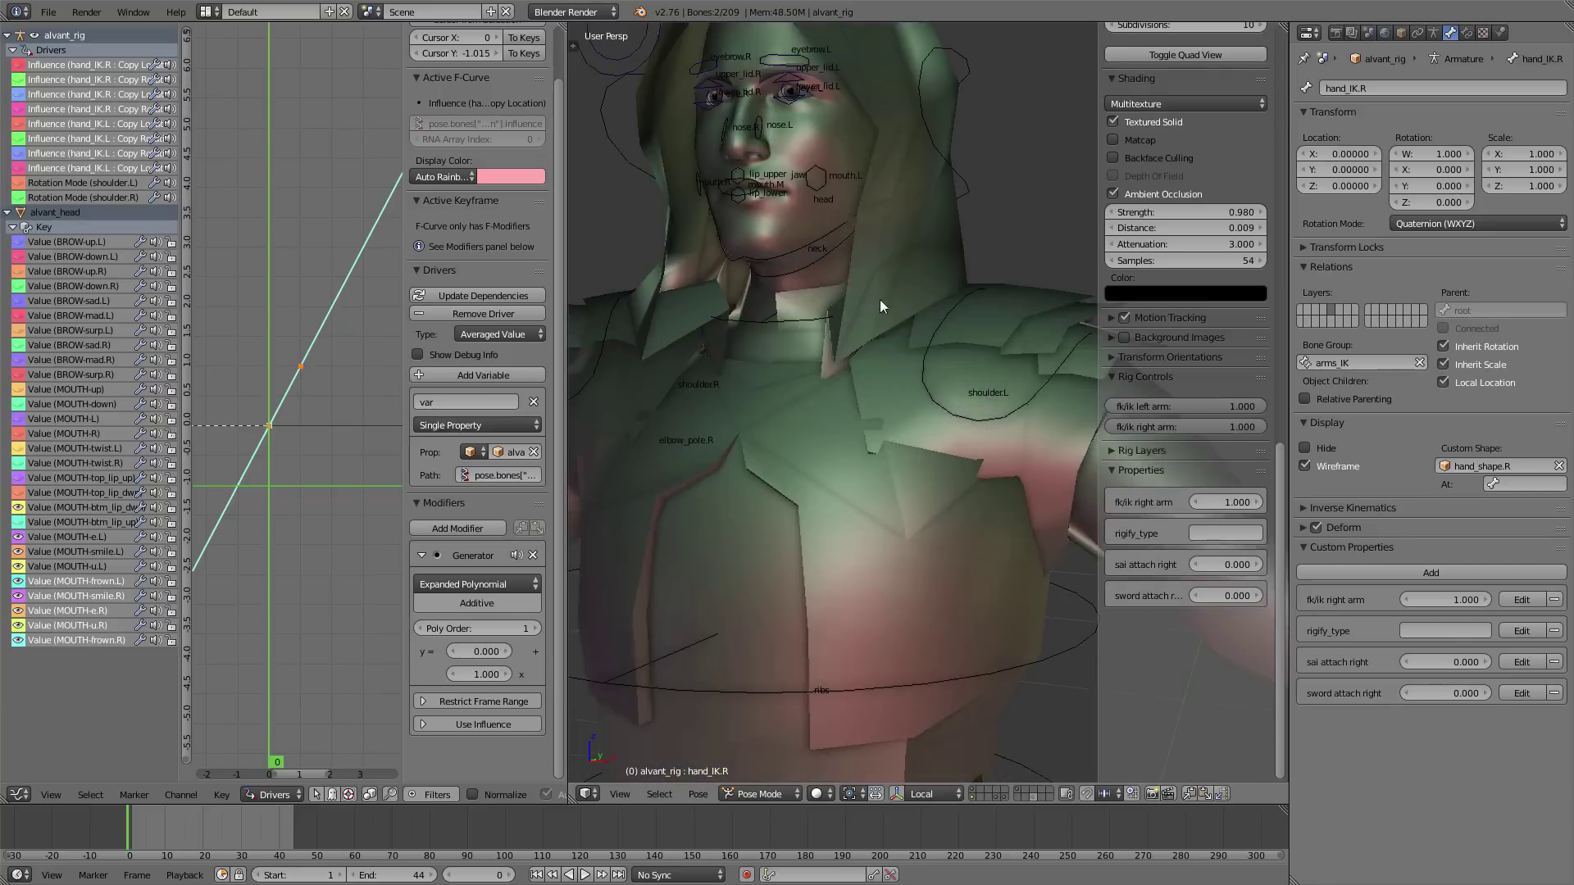
middle_click_drag(879, 298, 881, 393, "shift")
scroll(881, 393, "up", 3)
right_click(732, 394)
middle_click_drag(732, 394, 828, 460)
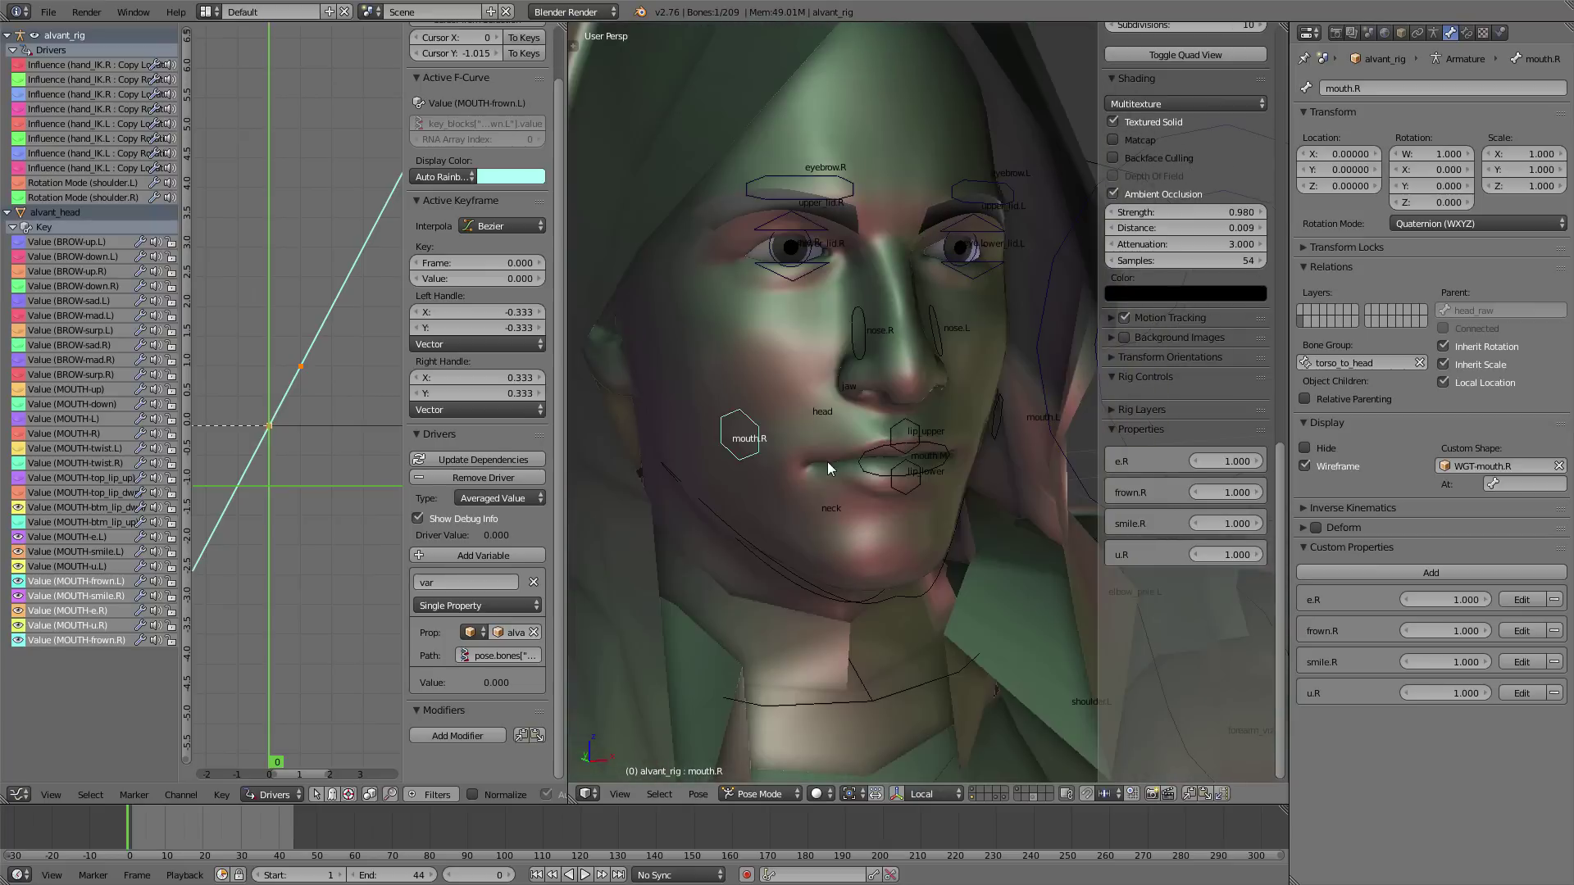
scroll(828, 461, "up", 2)
left_click(71, 597)
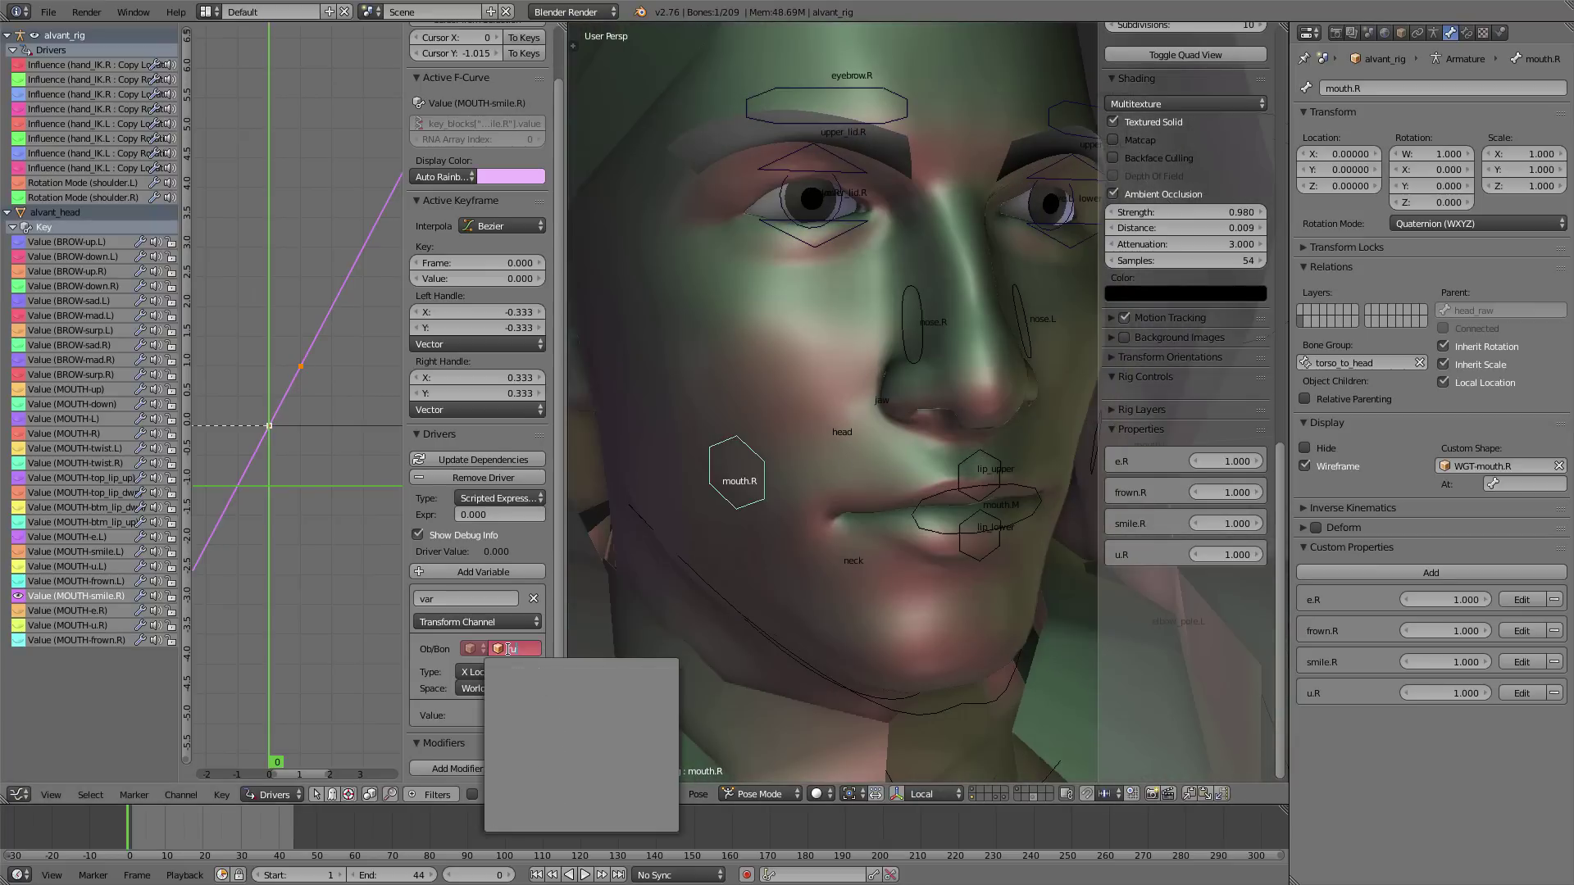
right_click(1446, 663)
left_click(1436, 741)
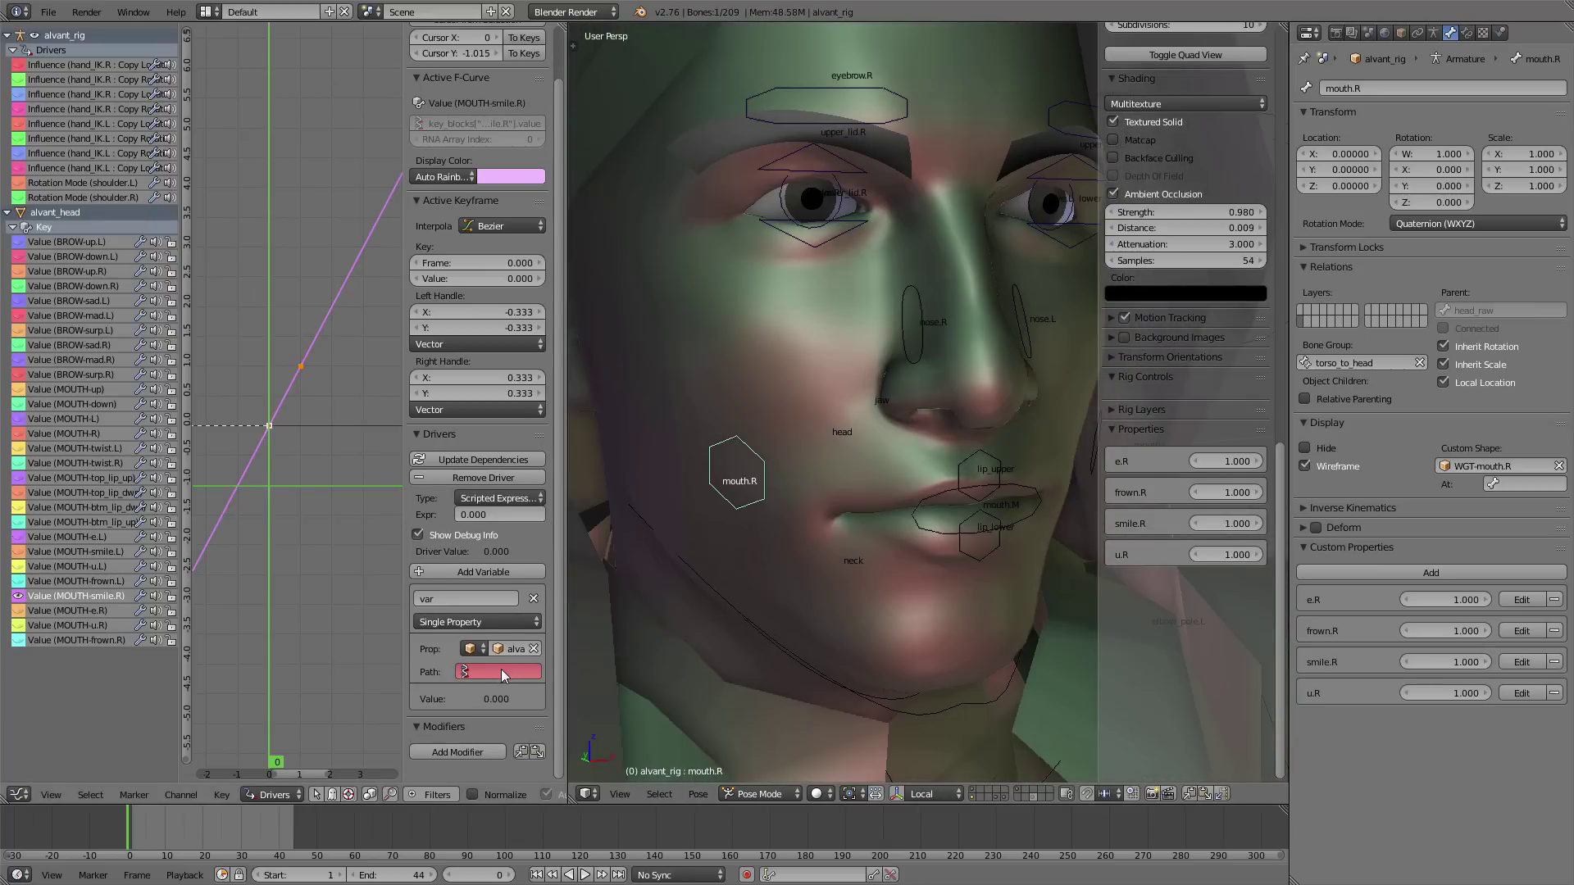
key("ctrl+v")
left_click(496, 498)
left_click(495, 531)
key("BackSpace")
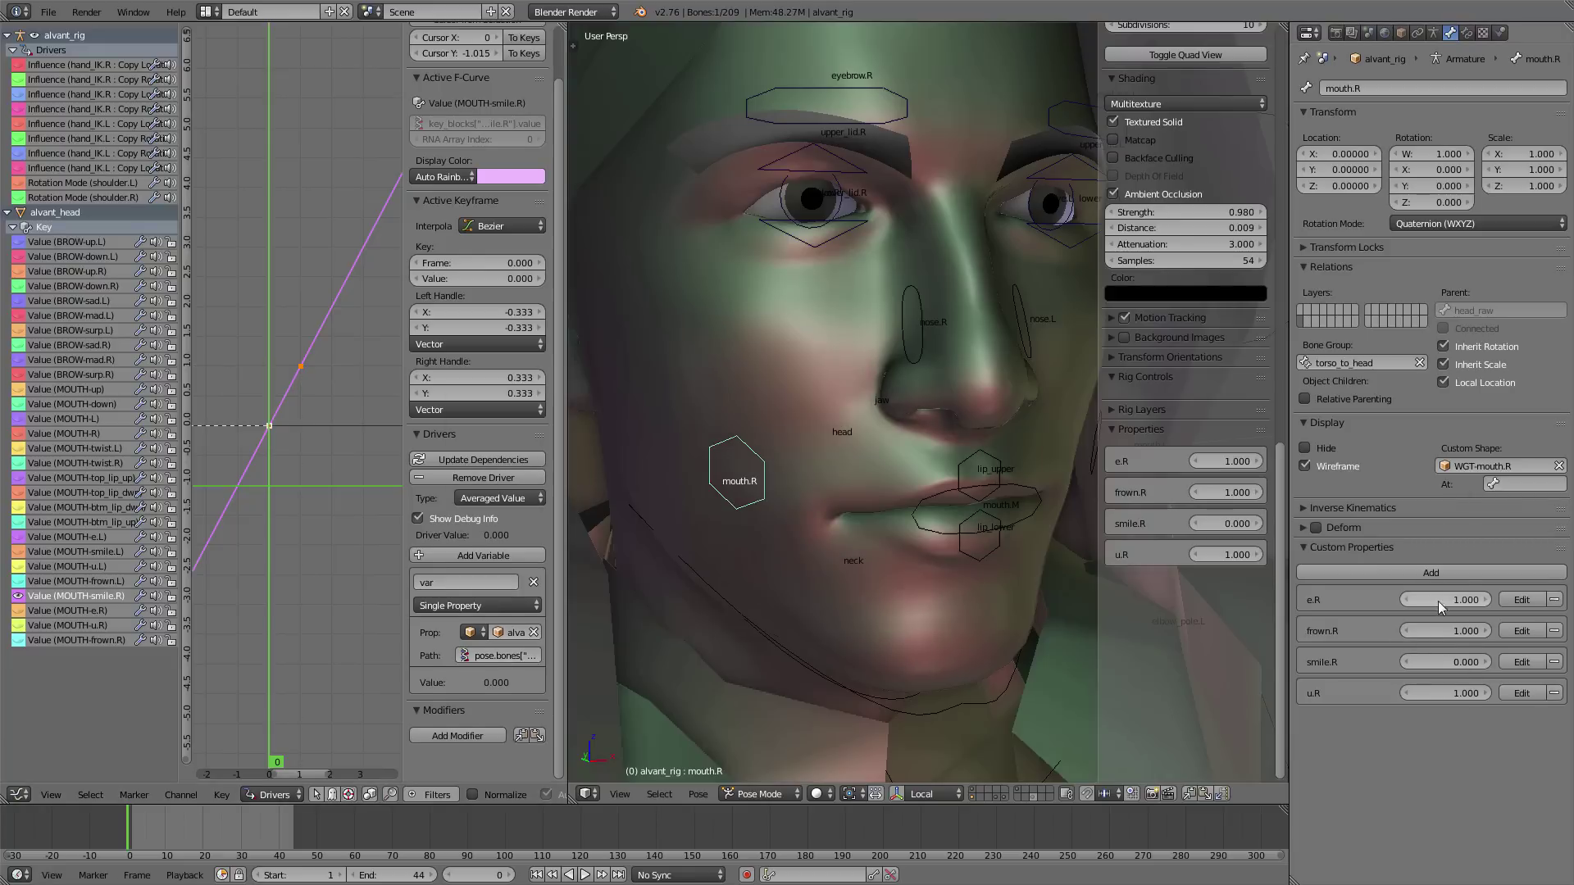
- Set the MOUTH-e.R driver to Averaged Value with a Single Property variable on alvant_rig, and reset e.R to 0
left_click(71, 610)
left_click(498, 498)
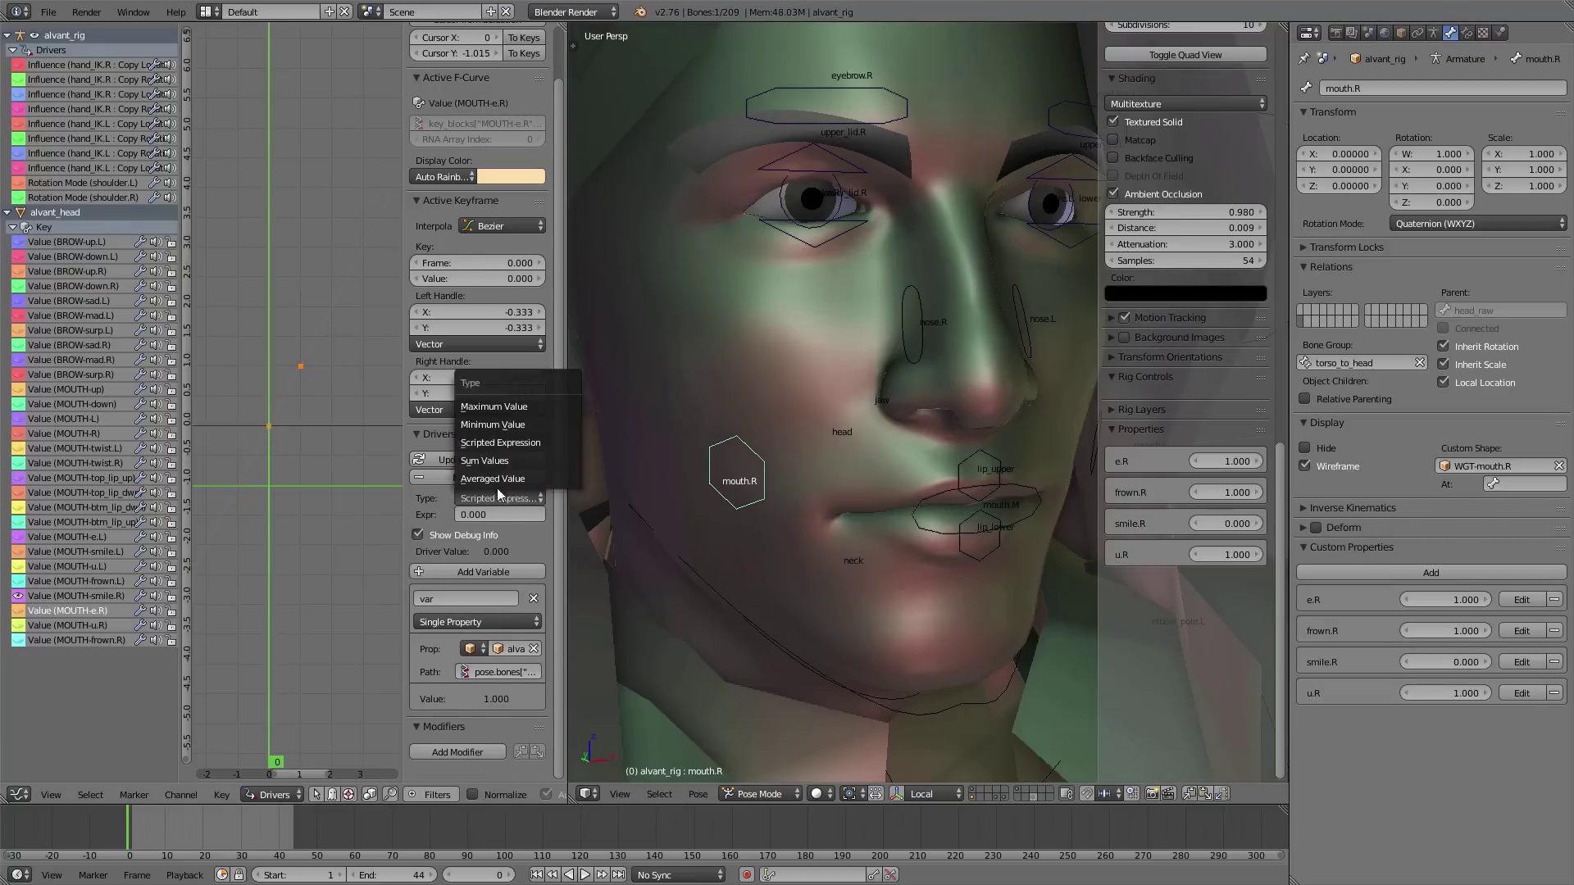
left_click(496, 480)
key("BackSpace")
- Set up the MOUTH-u.R driver as an averaged Single Property on alvant_rig using u.R's data path, and reset u.R to 0
right_click(1442, 694)
left_click(1441, 697)
left_click(71, 626)
left_click(500, 649)
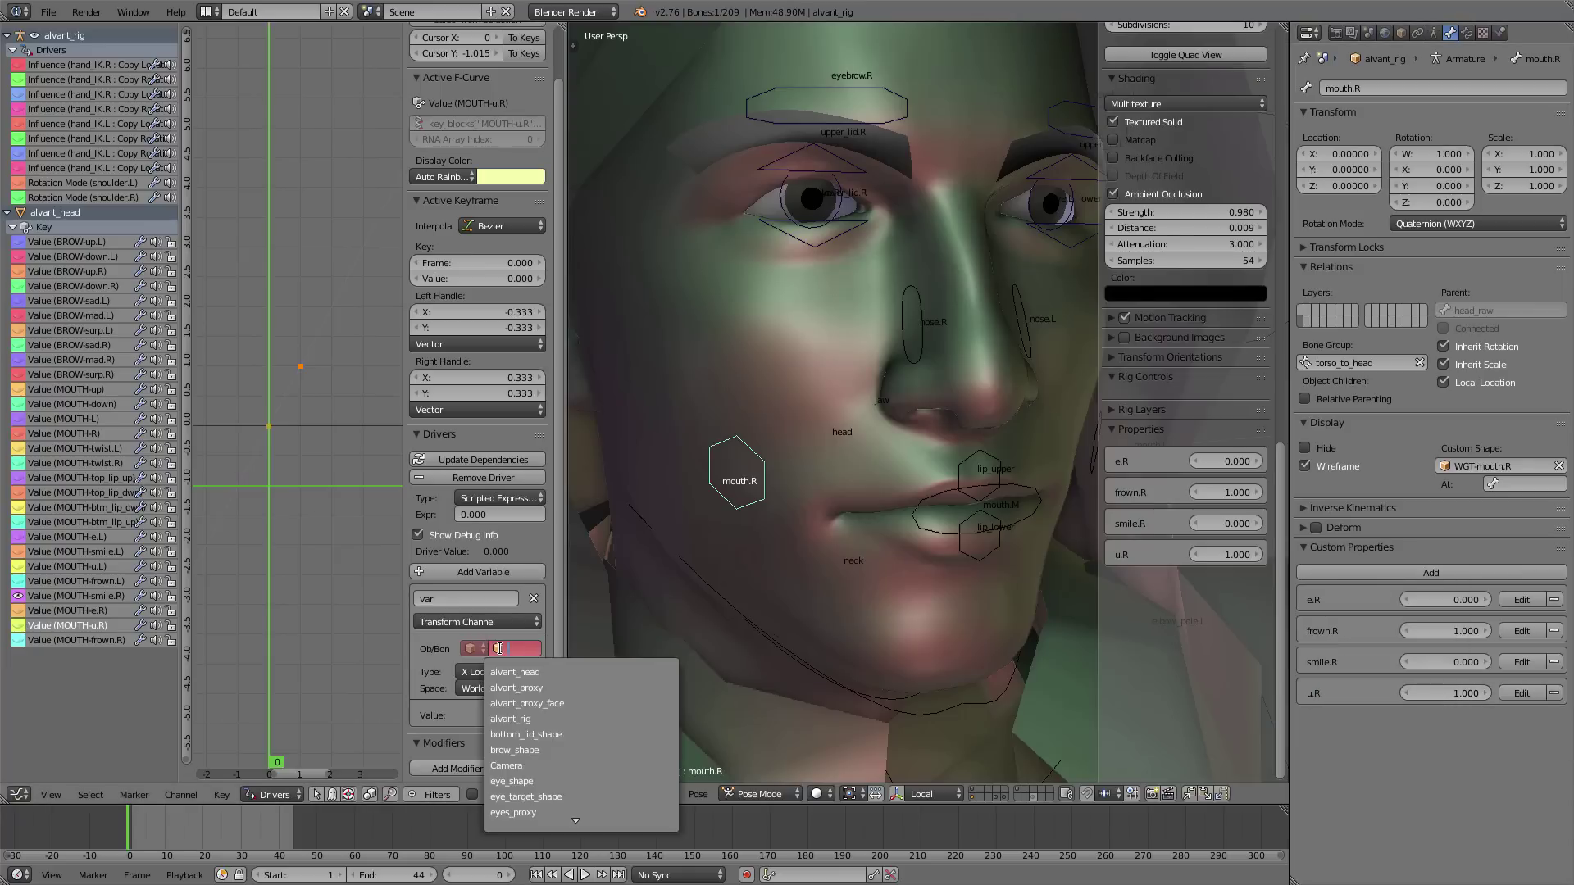
left_click(510, 719)
left_click(481, 622)
left_click(481, 605)
key("ctrl+v")
left_click(518, 499)
left_click(518, 480)
key("BackSpace")
- Set up the MOUTH-frown.R driver as an averaged Single Property on alvant_rig using frown.R's data path, and reset frown.R to 0
right_click(1479, 662)
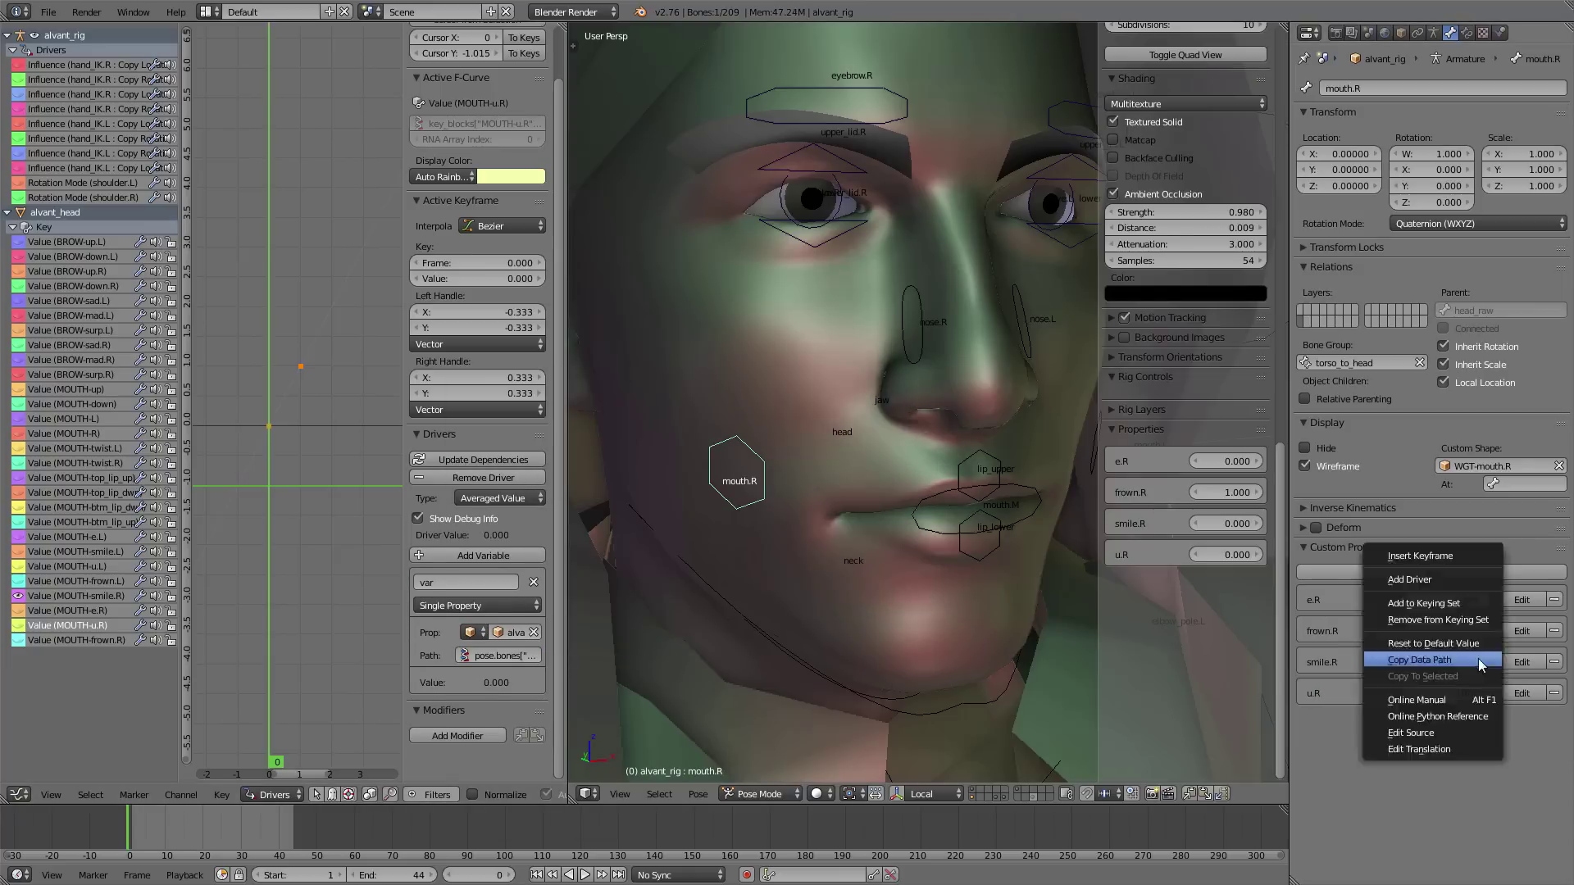
left_click(1479, 660)
left_click(65, 641)
left_click(501, 648)
left_click(510, 719)
left_click(481, 624)
left_click(481, 604)
key("ctrl+v")
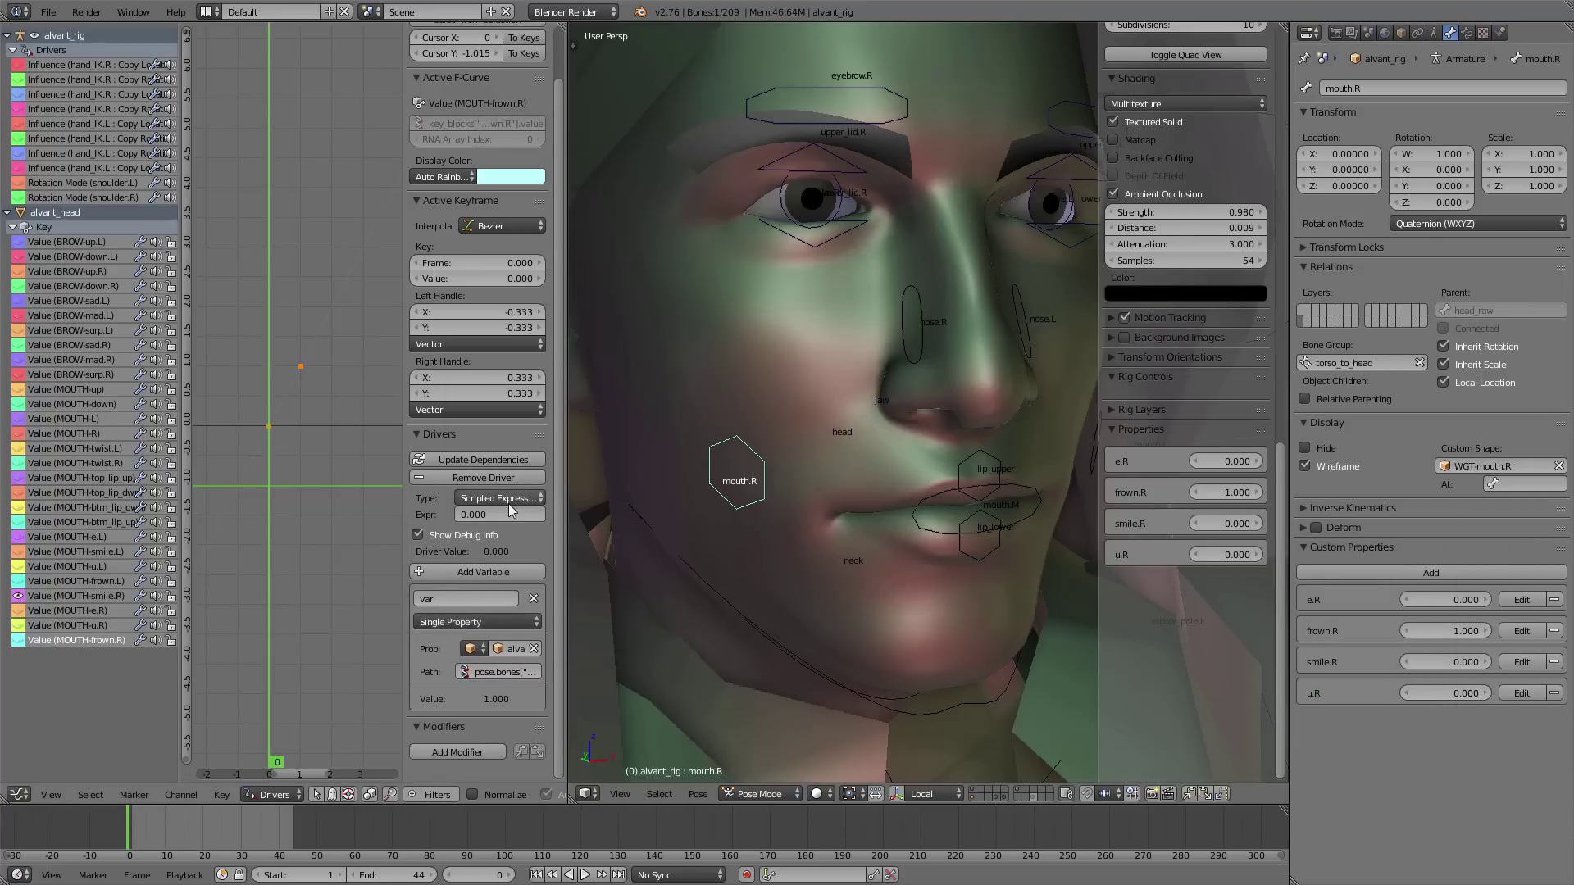
left_click(509, 500)
left_click(510, 481)
key("BackSpace")
- Test the left mouth control by setting smile.L to 0.190 and e.L to 0.380 on mouth.L
middle_click_drag(1066, 528, 908, 540)
scroll(802, 533, "down", 3)
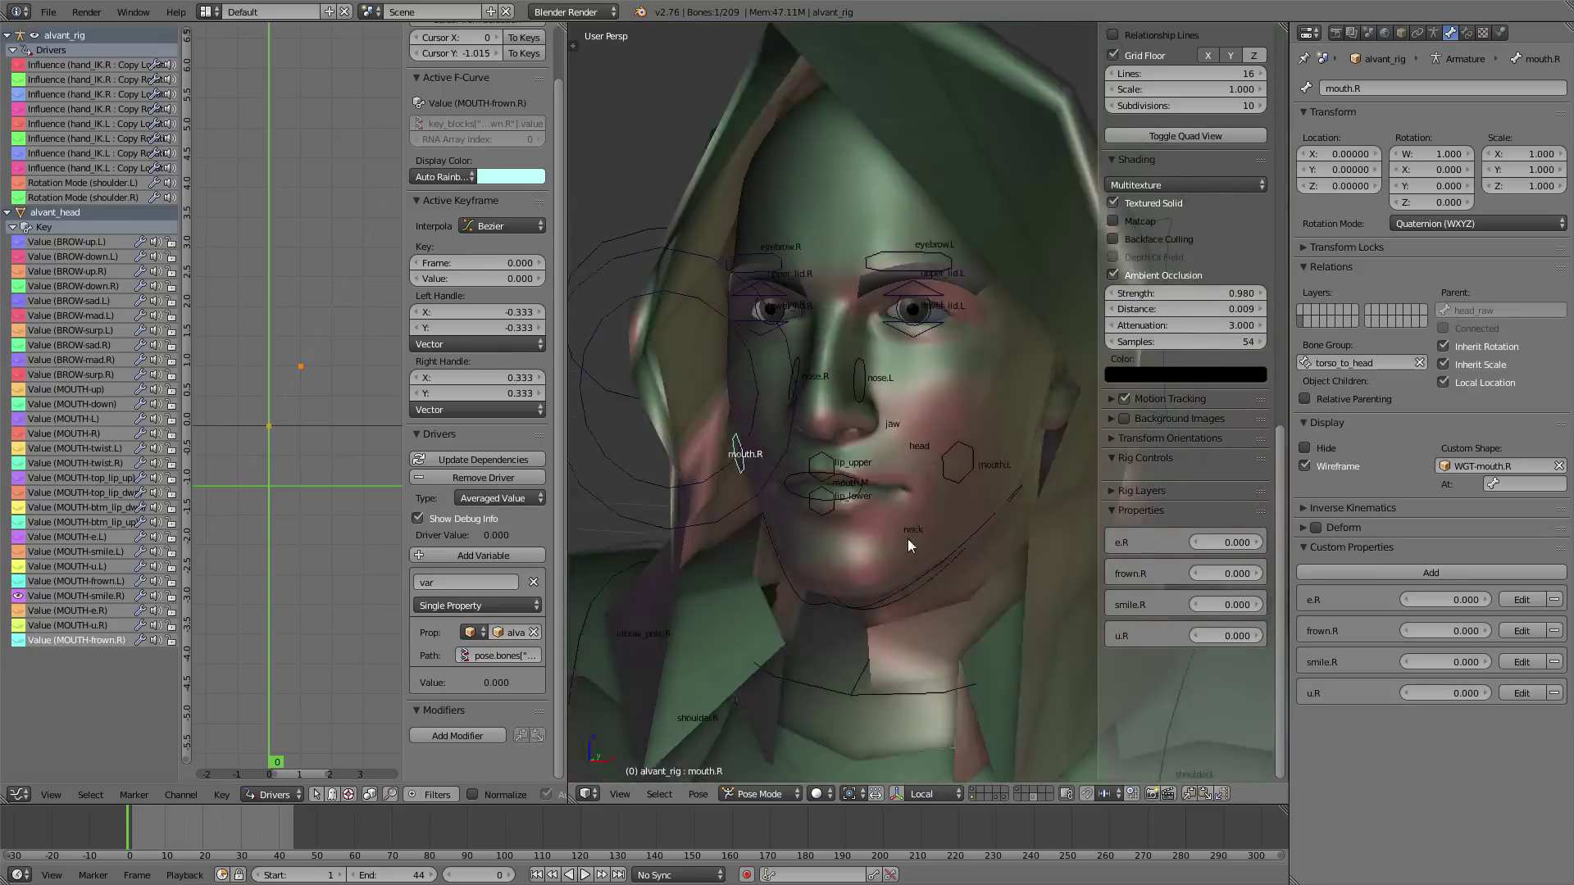
scroll(907, 538, "up", 2)
right_click(965, 492)
left_click_drag(1217, 605, 1295, 605)
left_click_drag(1205, 545, 1360, 546)
right_click(829, 519)
right_click(947, 510)
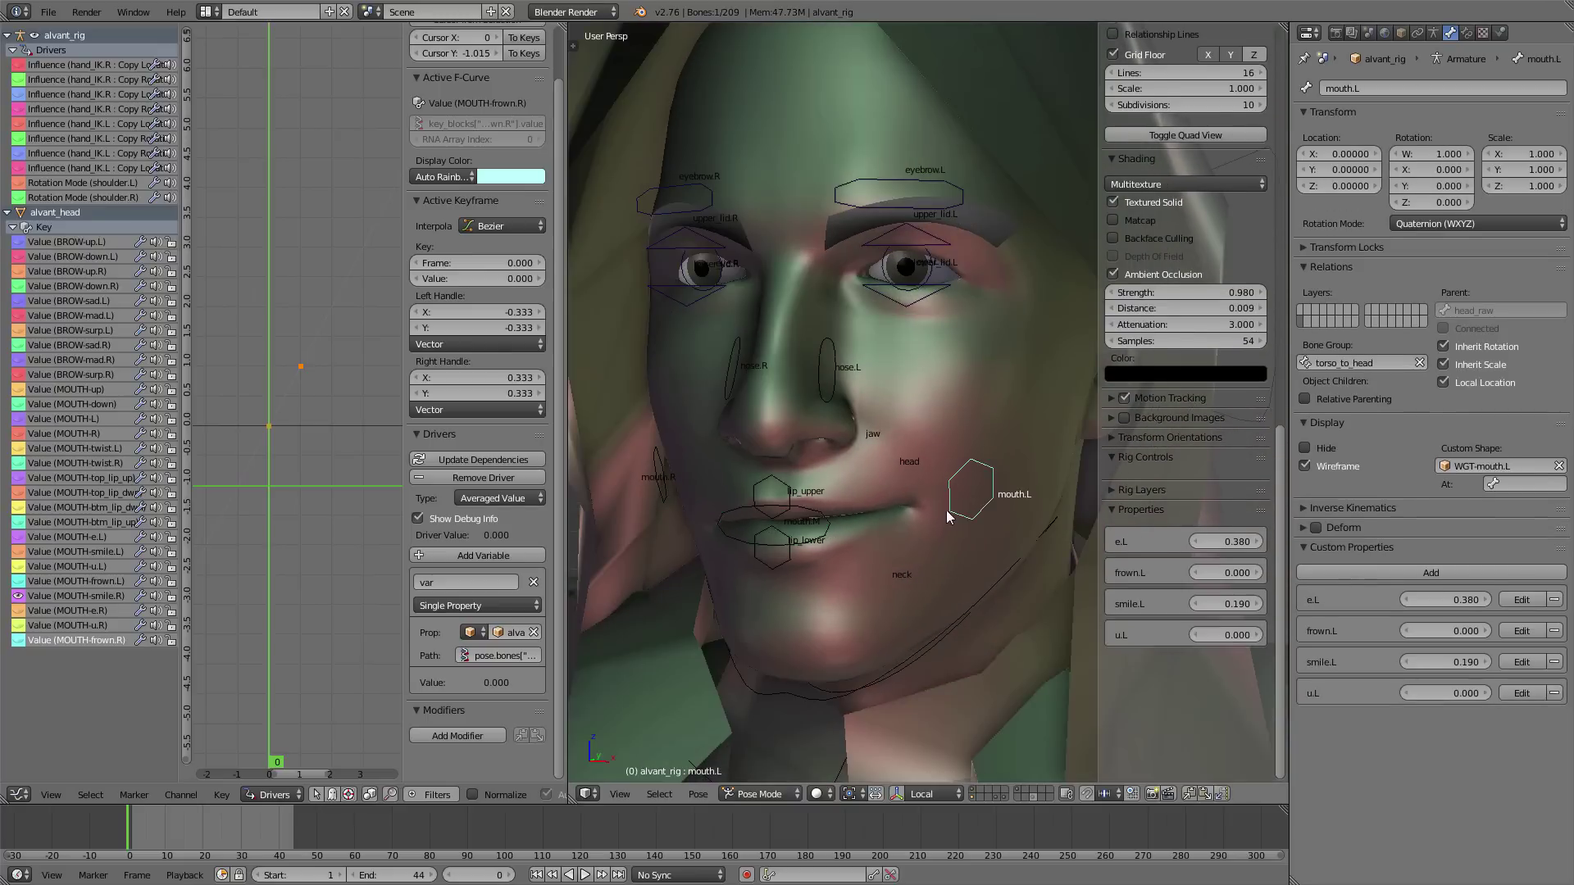
- Test the right mouth control by setting e.R to 0.350 and smile.R to 0.090 on mouth.R
right_click(812, 525)
right_click(658, 472)
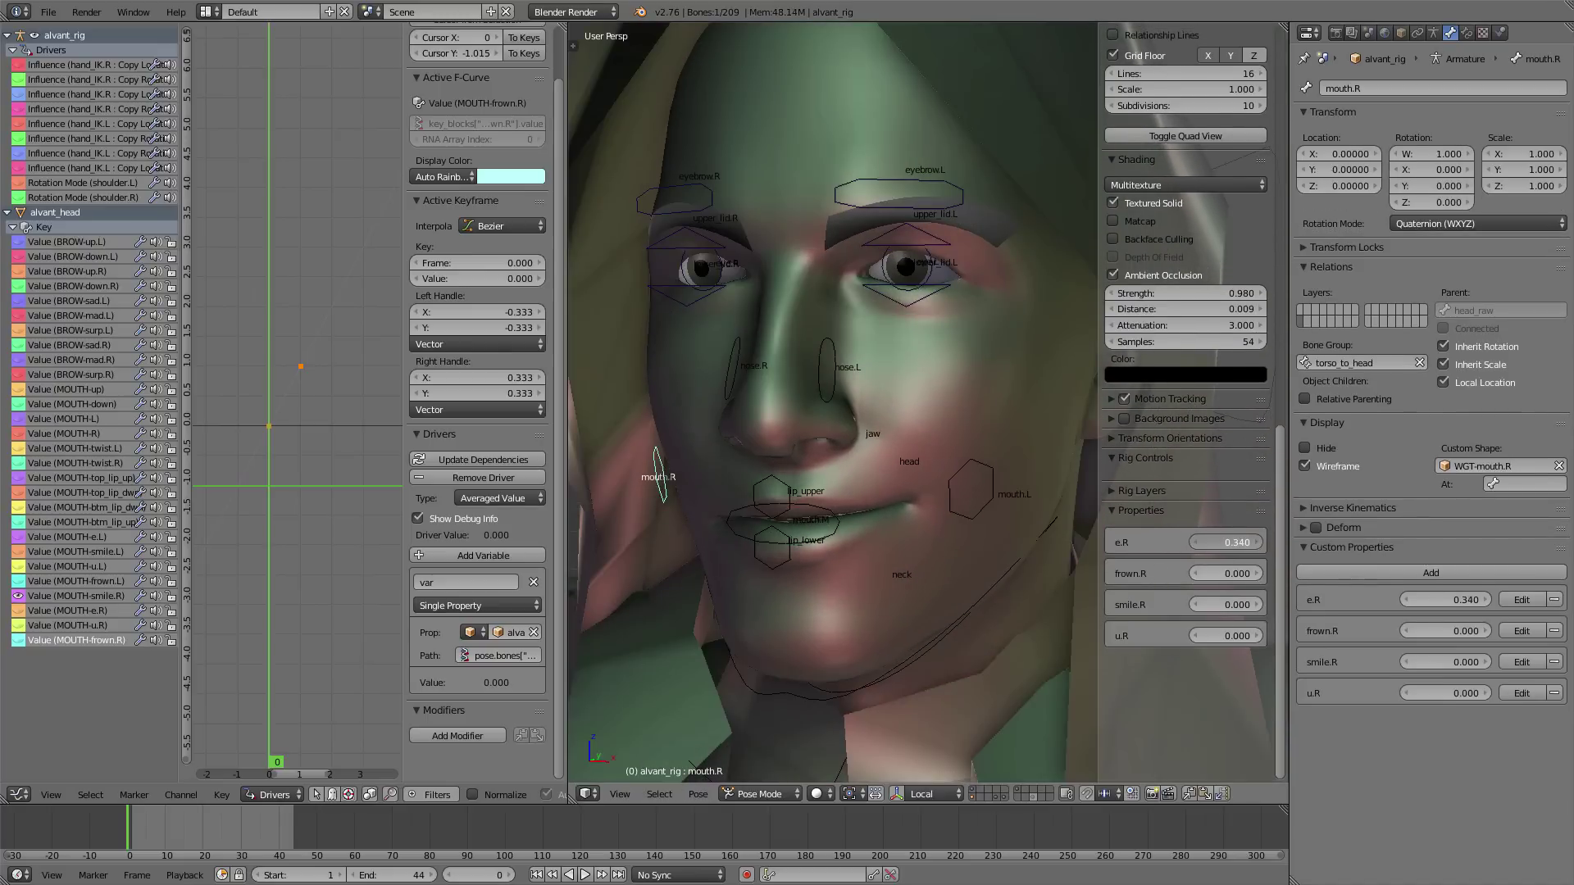
left_click_drag(1225, 542, 1229, 543)
scroll(910, 525, "down", 3)
middle_click_drag(910, 525, 984, 524)
left_click_drag(1213, 605, 1238, 605)
middle_click_drag(1008, 512, 869, 509)
scroll(869, 509, "down", 4)
scroll(901, 459, "up", 7)
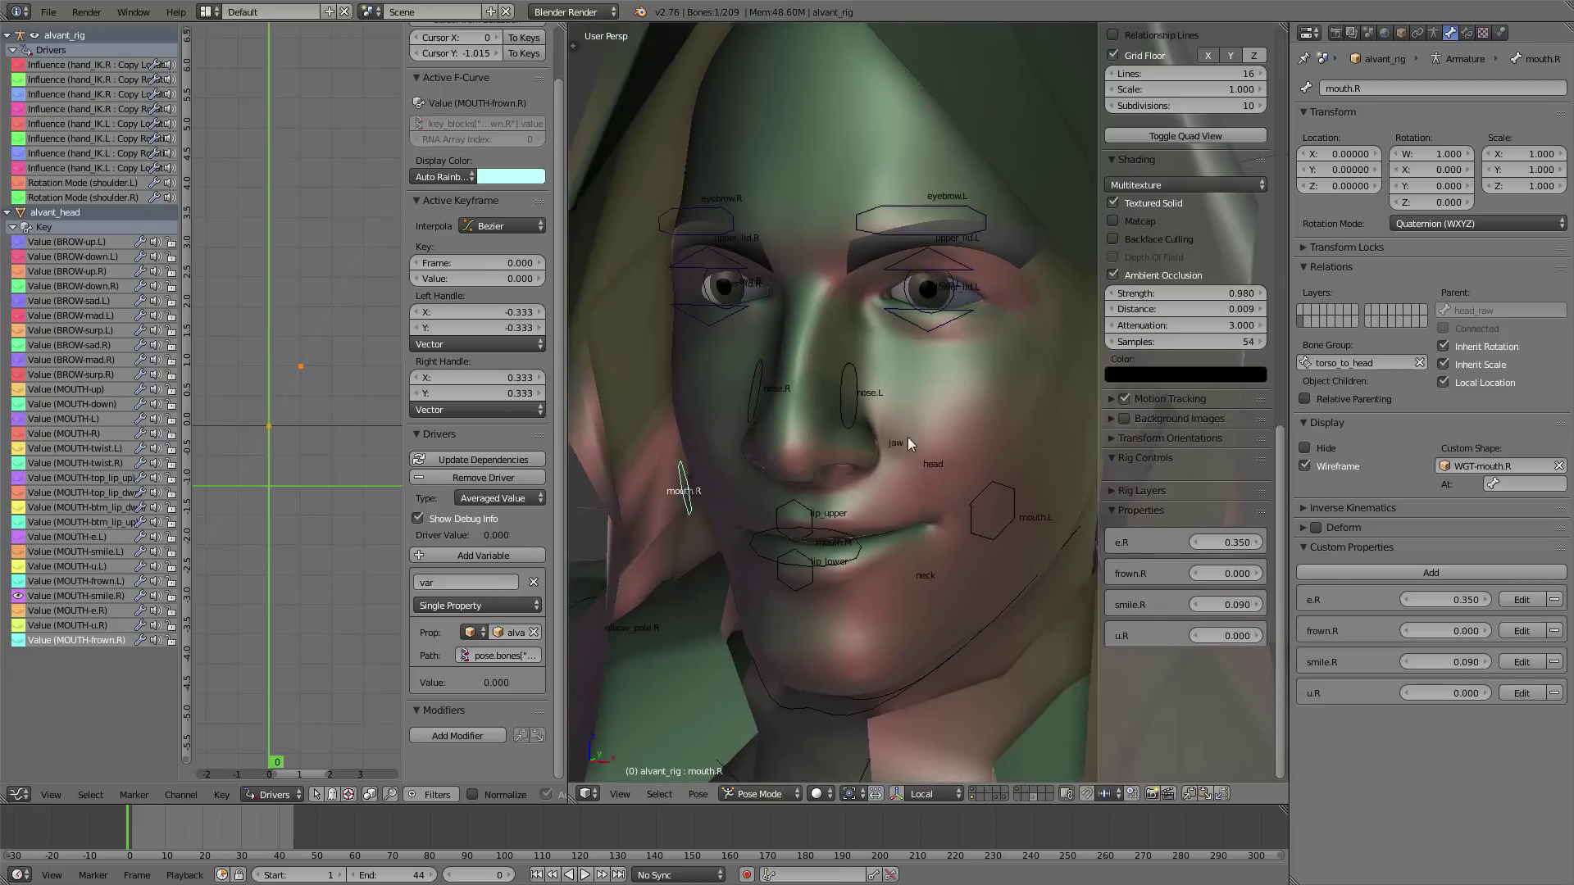
- Try moving the lower eyelid controls together, and shift the eyebrow.L and eyebrow.R controls slightly upward
middle_click_drag(908, 436, 965, 427)
right_click(943, 339)
right_click(796, 339, "shift")
key("g")
right_click(845, 386)
right_click(941, 258)
right_click(807, 259, "shift")
key("g")
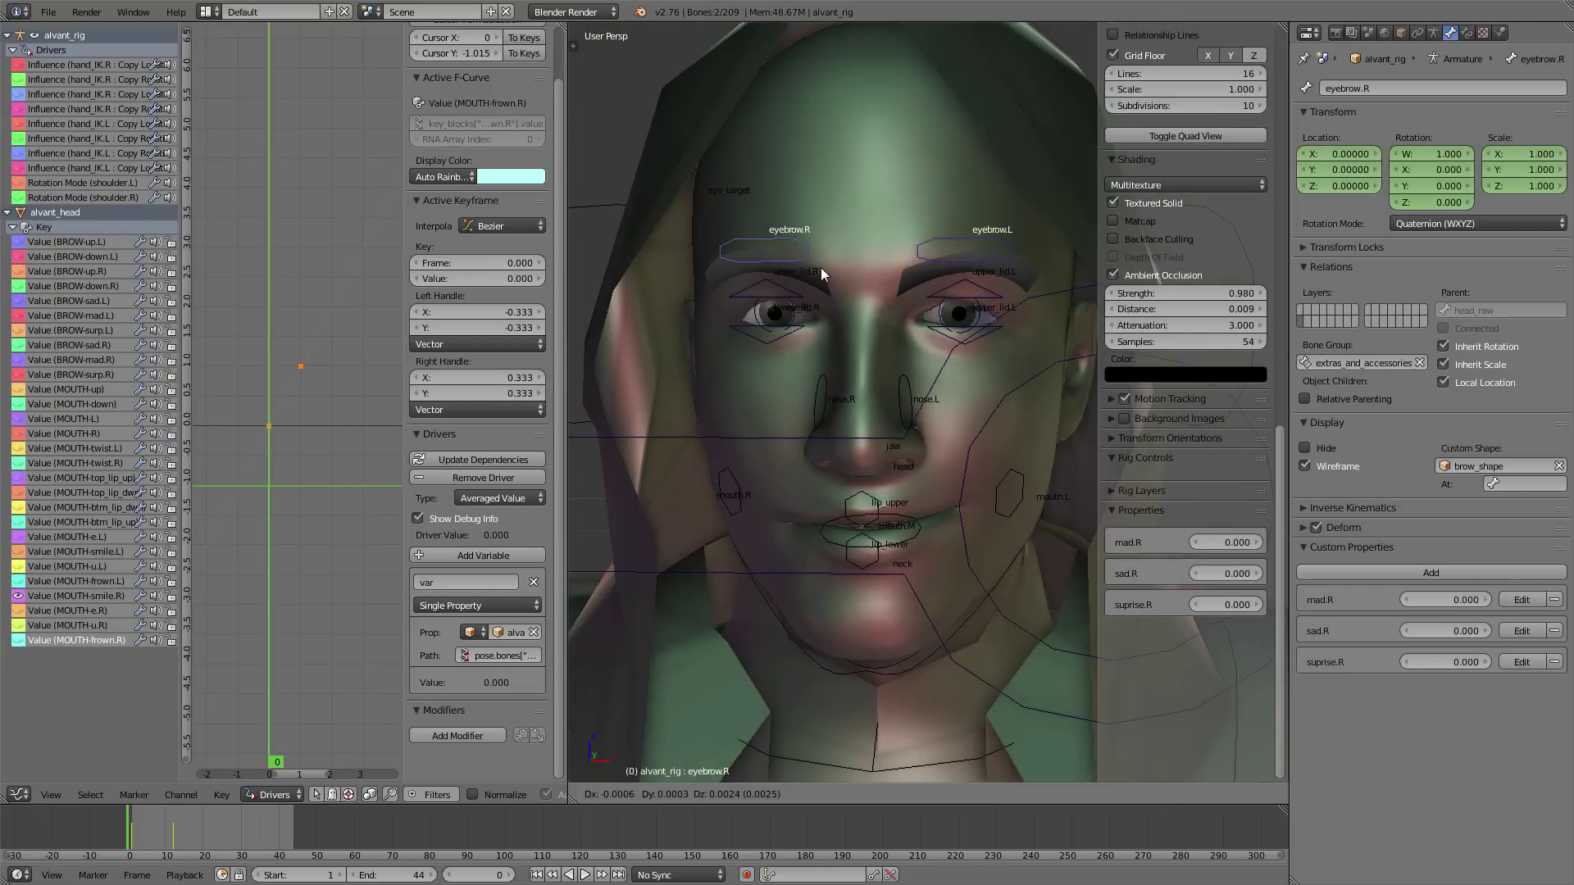
left_click(820, 267)
- Test the sad brow expression, with sad.L at 0.300 on eyebrow.L
mouse_move(909, 287)
middle_mouse_down()
mouse_move(844, 312)
mouse_move(890, 305)
middle_mouse_up()
mouse_move(1463, 636)
left_mouse_down()
mouse_move(1488, 636)
mouse_move(1462, 636)
left_mouse_up()
right_click(931, 264)
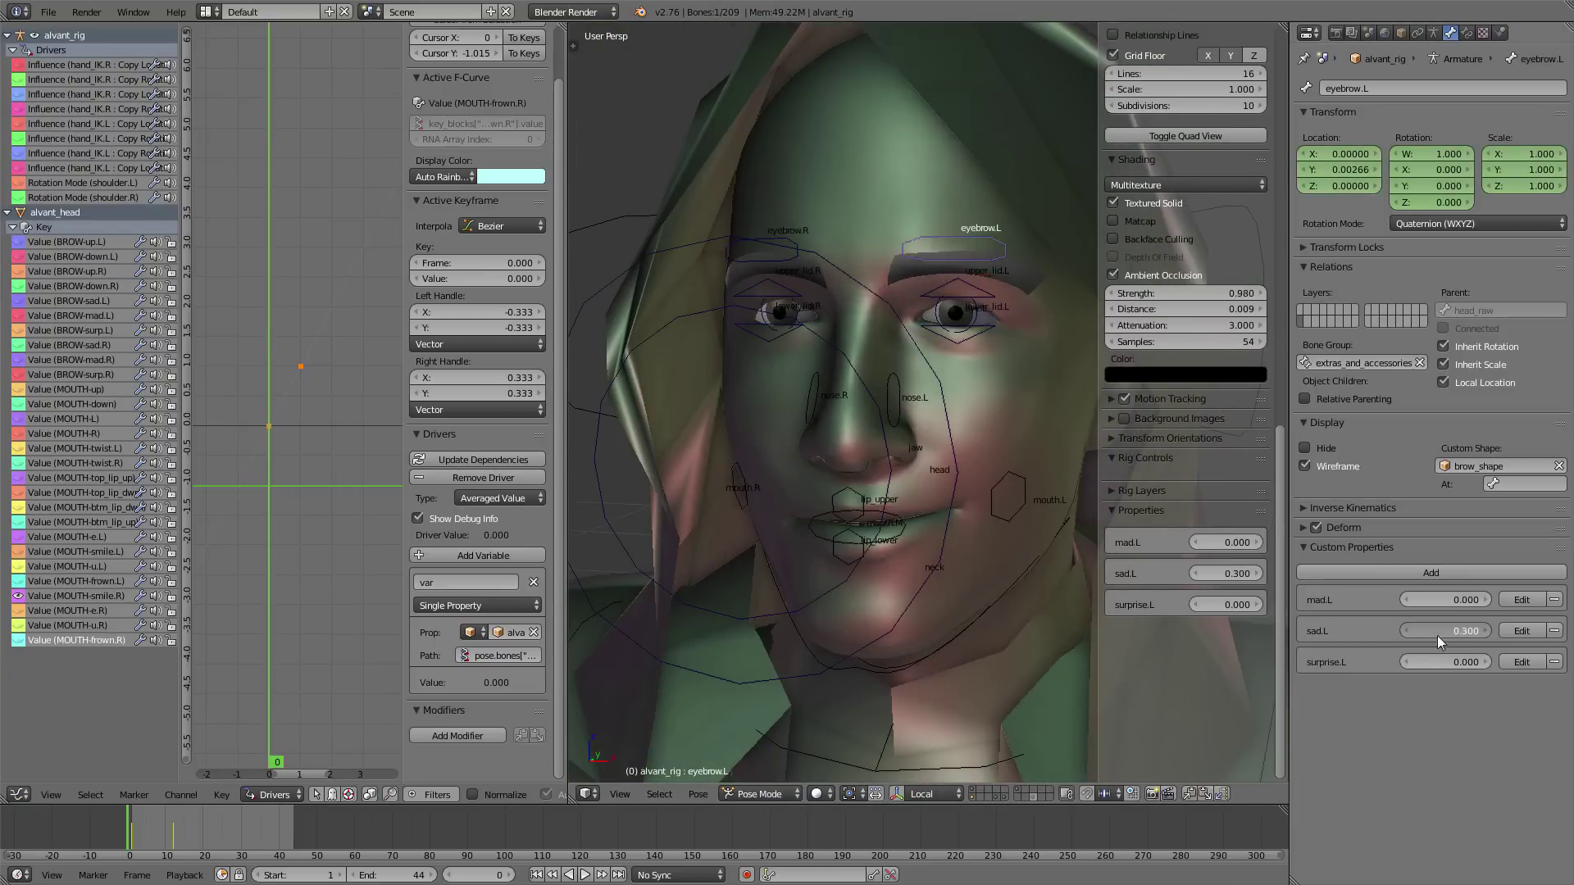
- Select all visible face bones, and reset sad.R to 0 on the eyebrow.R bone
key("shift+2")
scroll(951, 491, "down", 3)
middle_click_drag(927, 492, 981, 446)
scroll(981, 446, "up", 3)
key("shift+2")
key("a")
key("a")
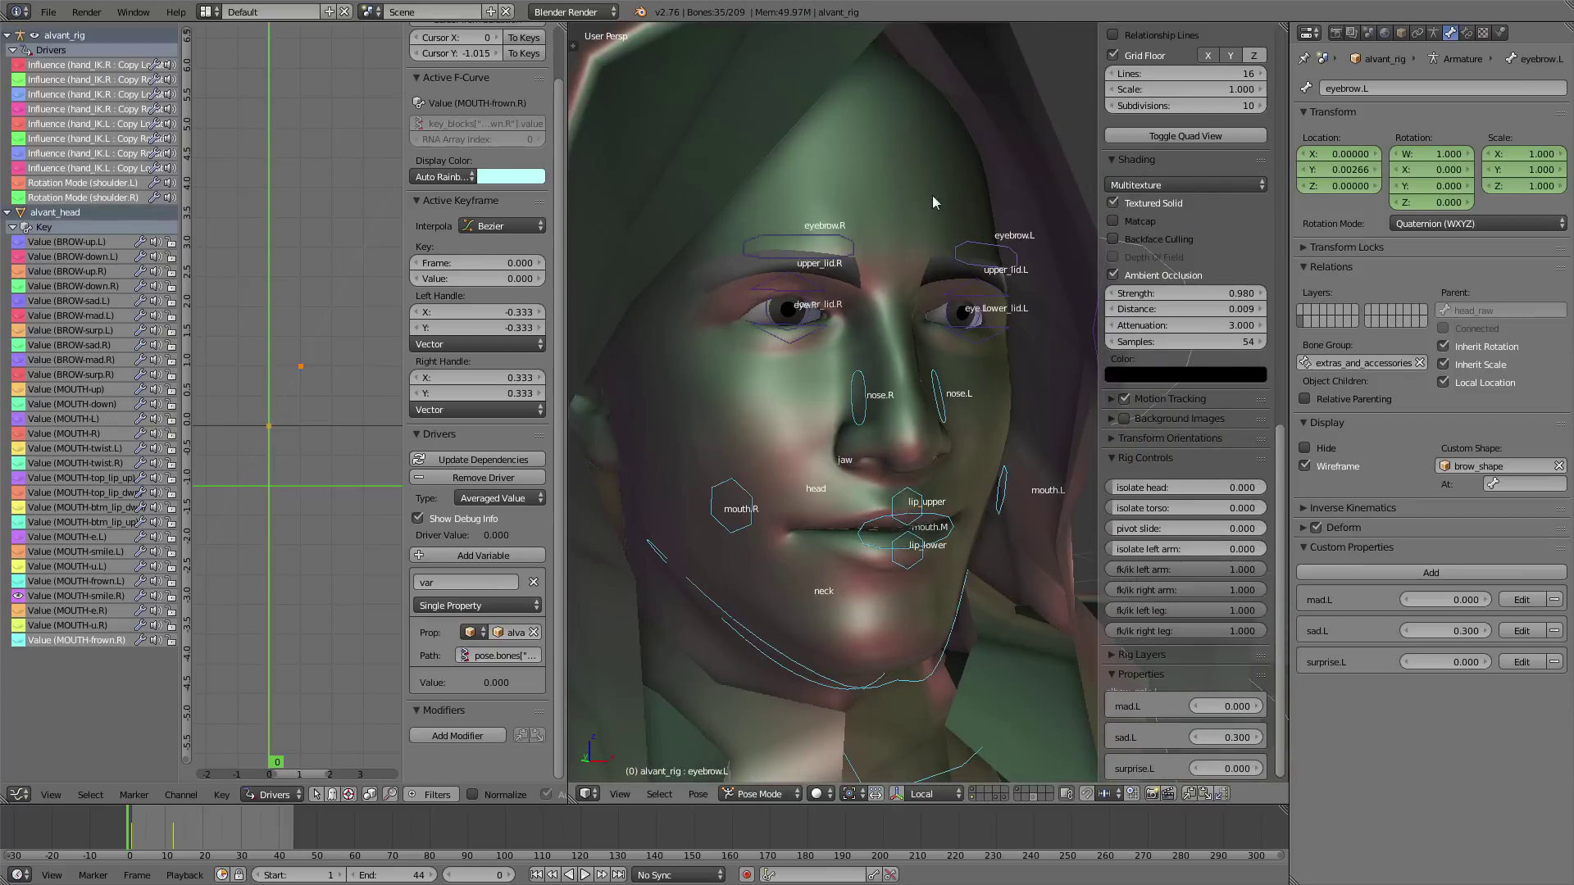
right_click(967, 254)
right_click(822, 241)
left_click_drag(1230, 573, 1199, 573)
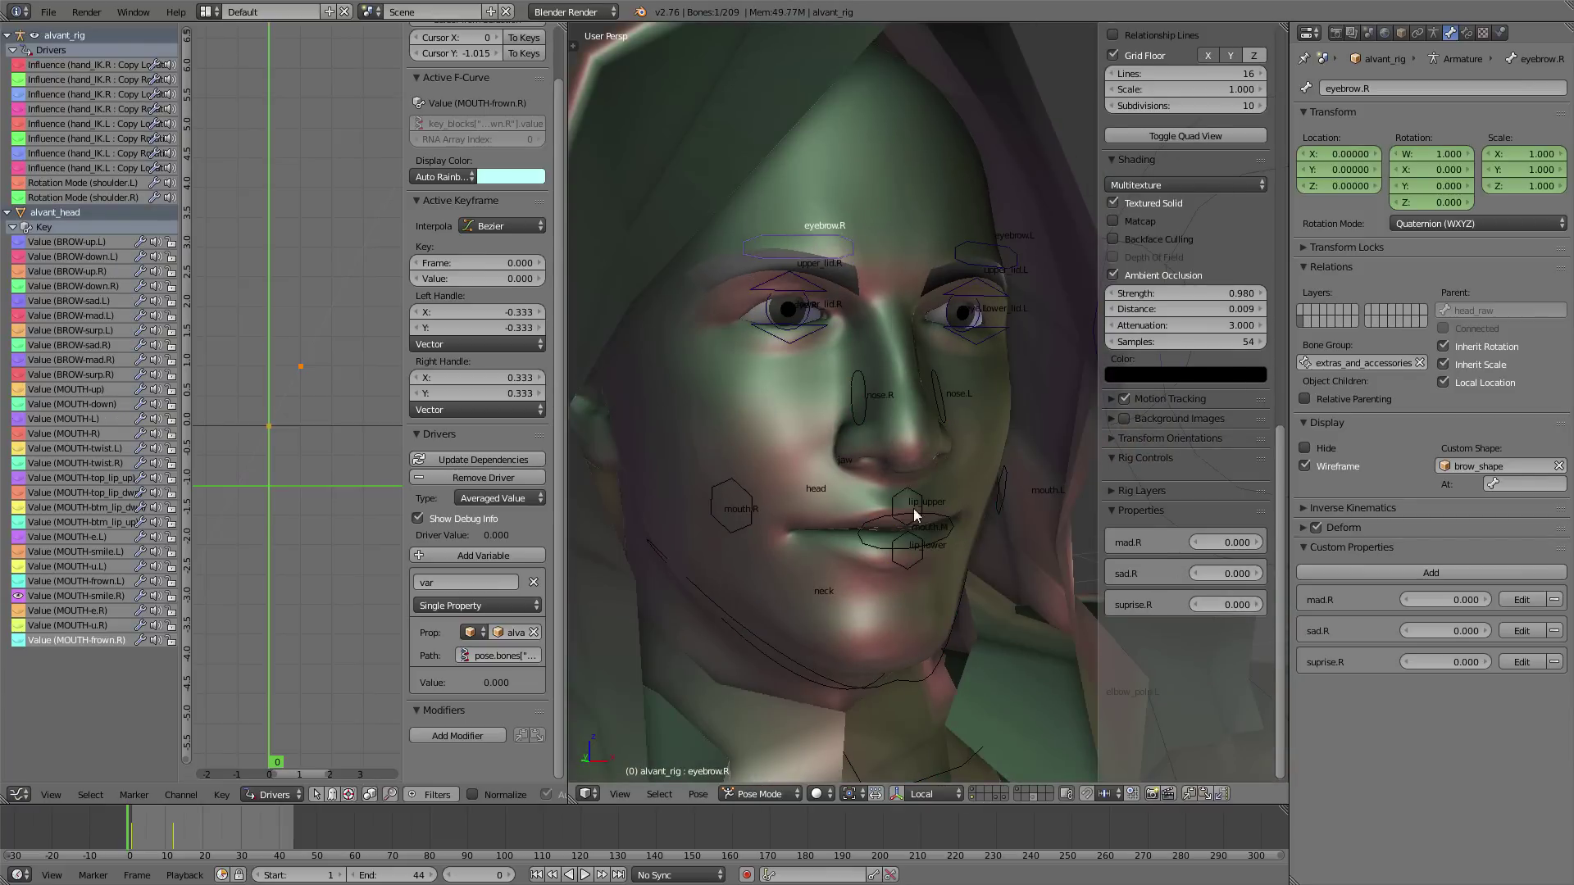
- Test the lip properties on lip_upper and lip_lower, with bottom_lip_down at 0.200
right_click(913, 515)
middle_click_drag(949, 542, 875, 541)
left_click_drag(1243, 523, 1263, 523)
middle_click_drag(902, 537, 910, 459)
right_click(858, 553)
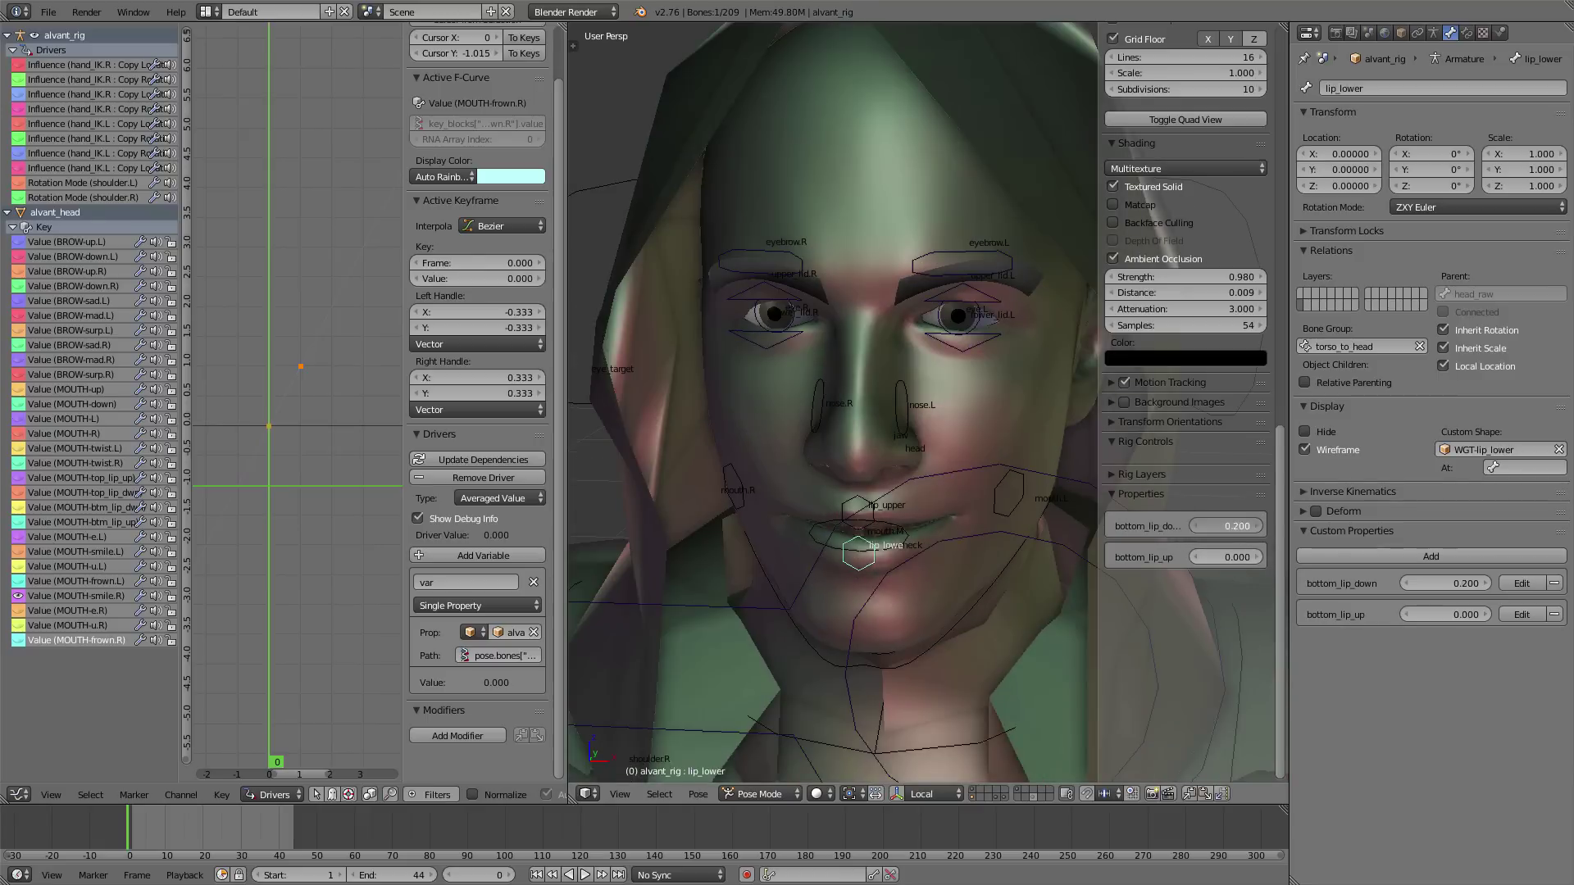
middle_click_drag(858, 553, 880, 488)
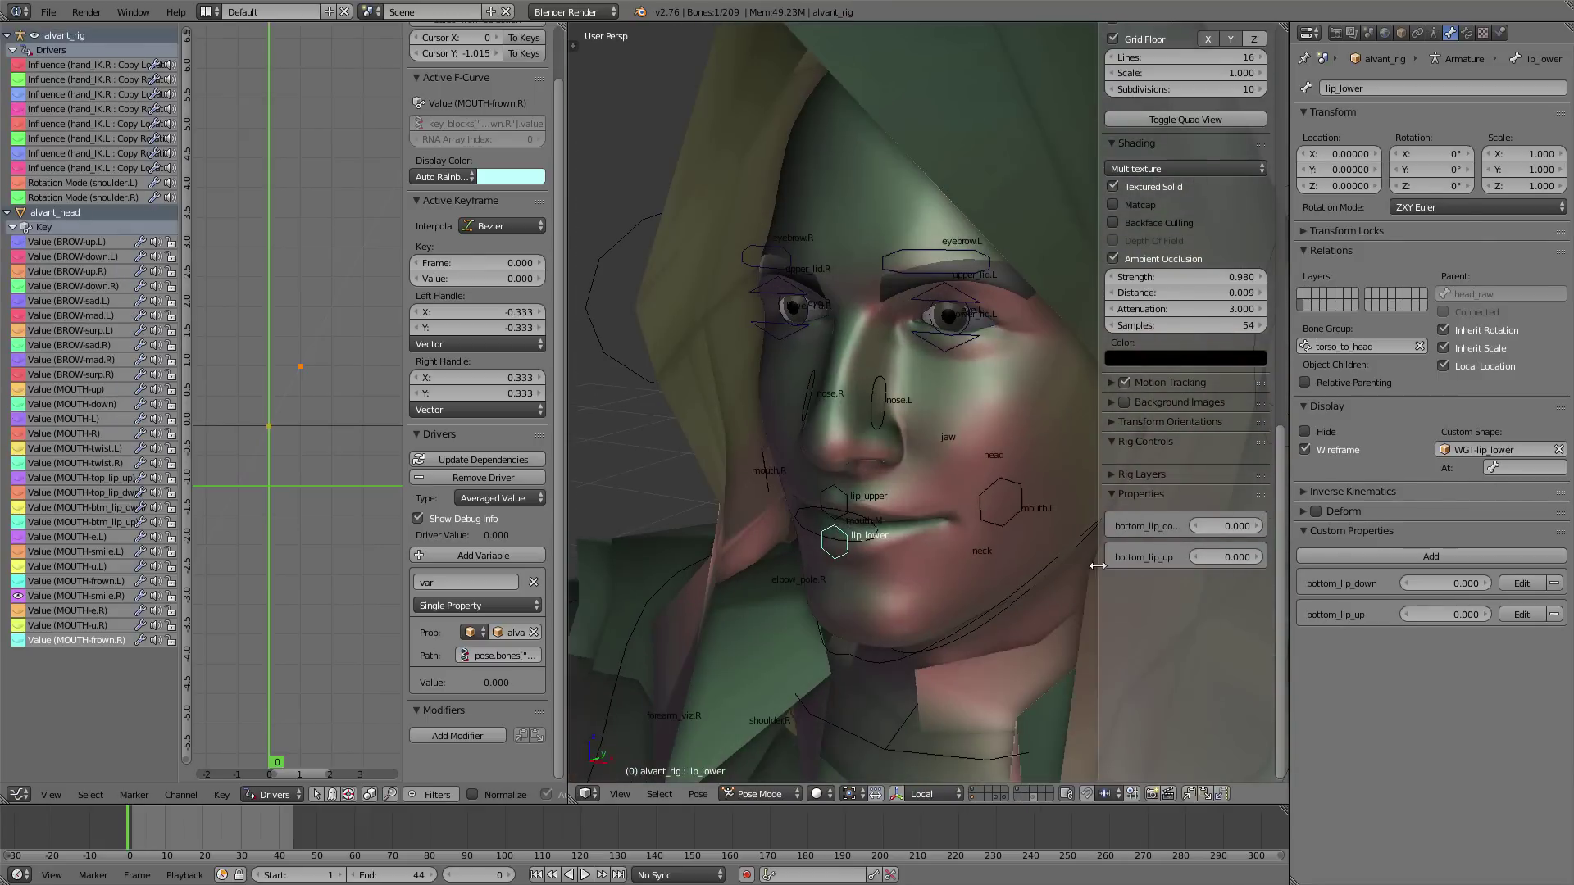
left_click_drag(1232, 538, 1236, 537)
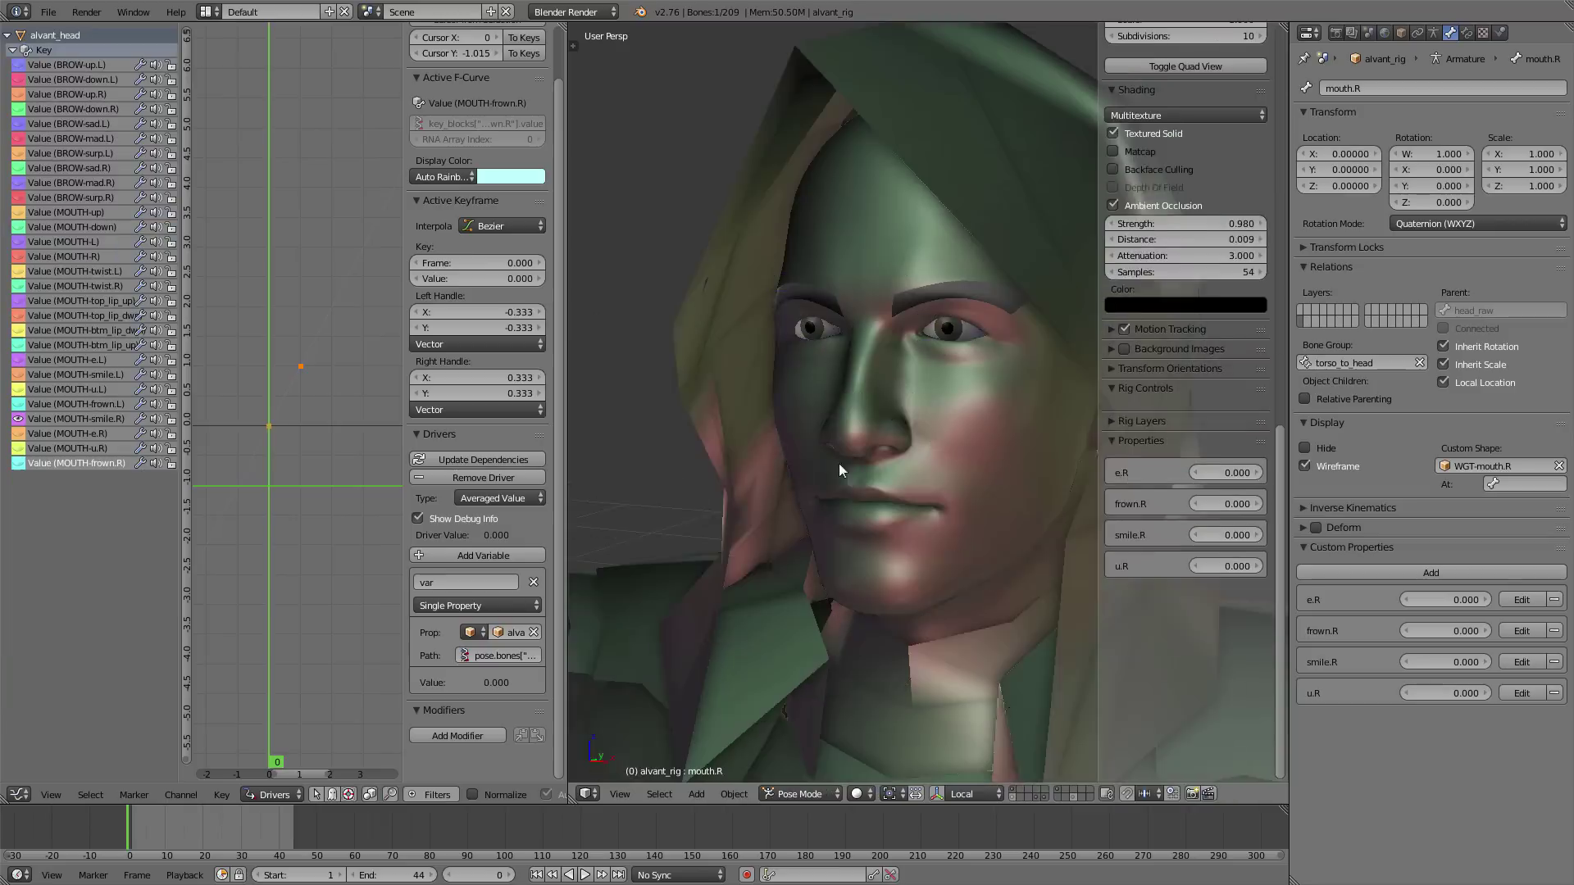
- Select the alvant_head mesh, find EYE-squint.L among its shape keys and add a driver to its value
middle_click_drag(838, 464, 877, 477)
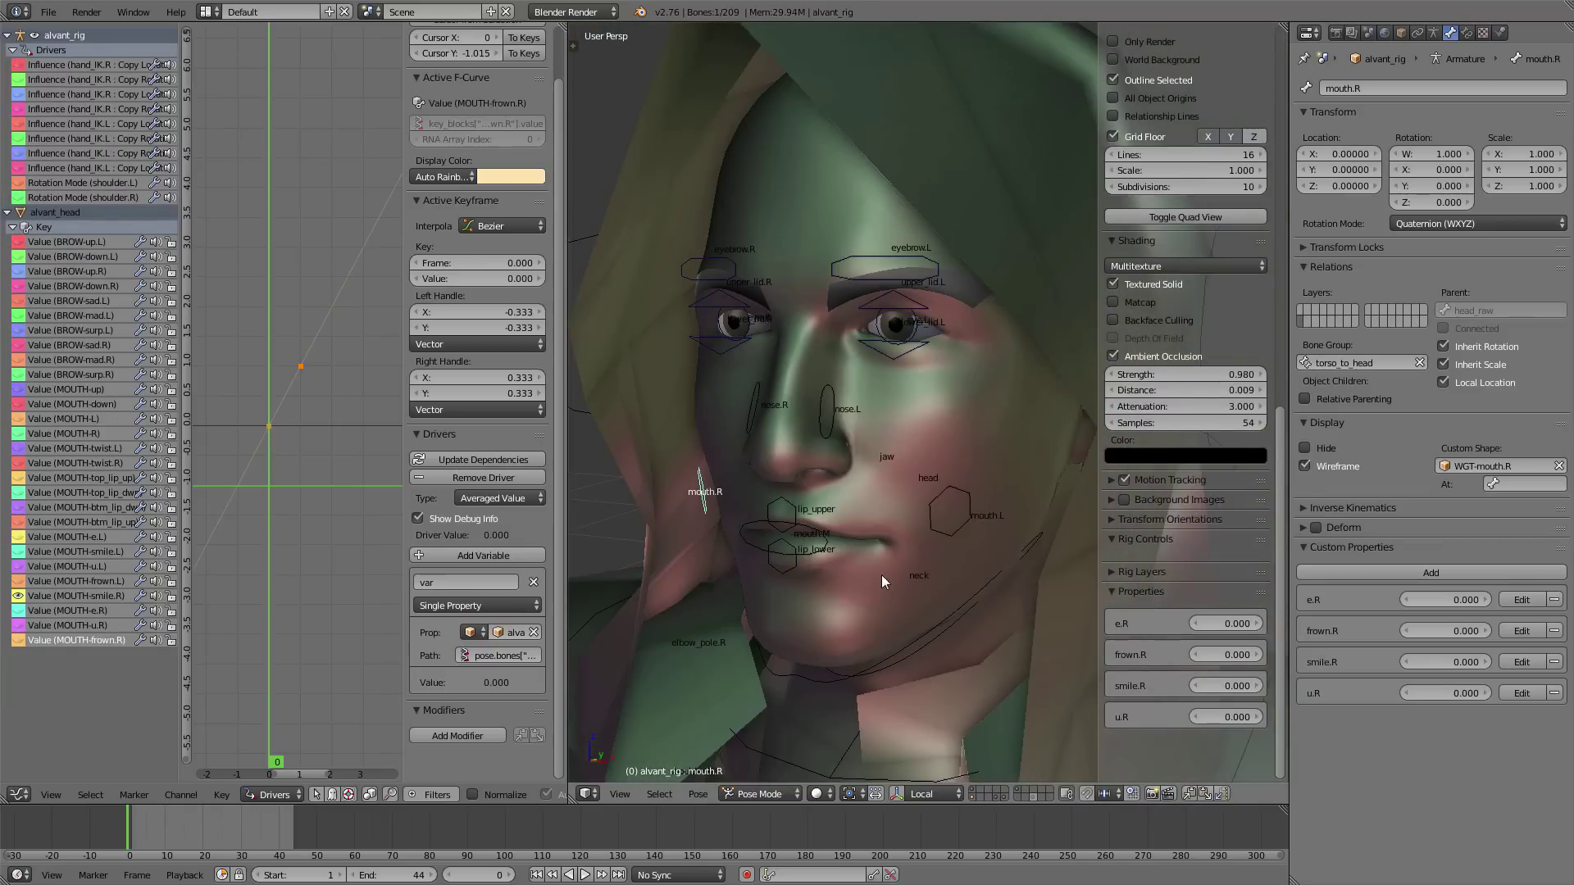
right_click(921, 522)
right_click(996, 394)
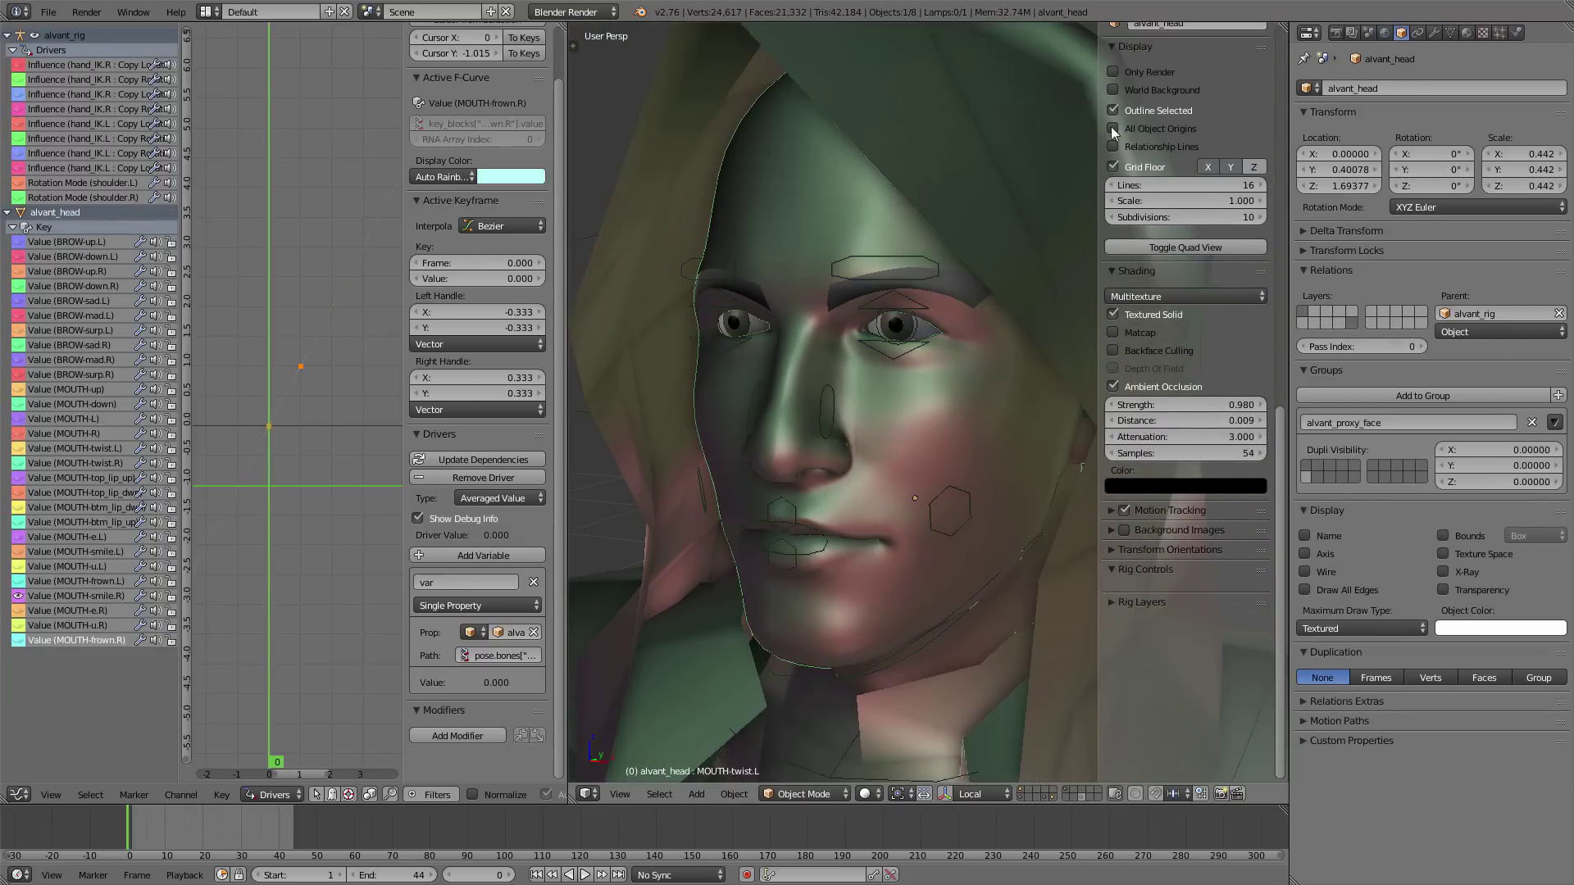
left_click(1450, 34)
middle_click_drag(1473, 666, 1492, 510)
scroll(1509, 520, "down", 2)
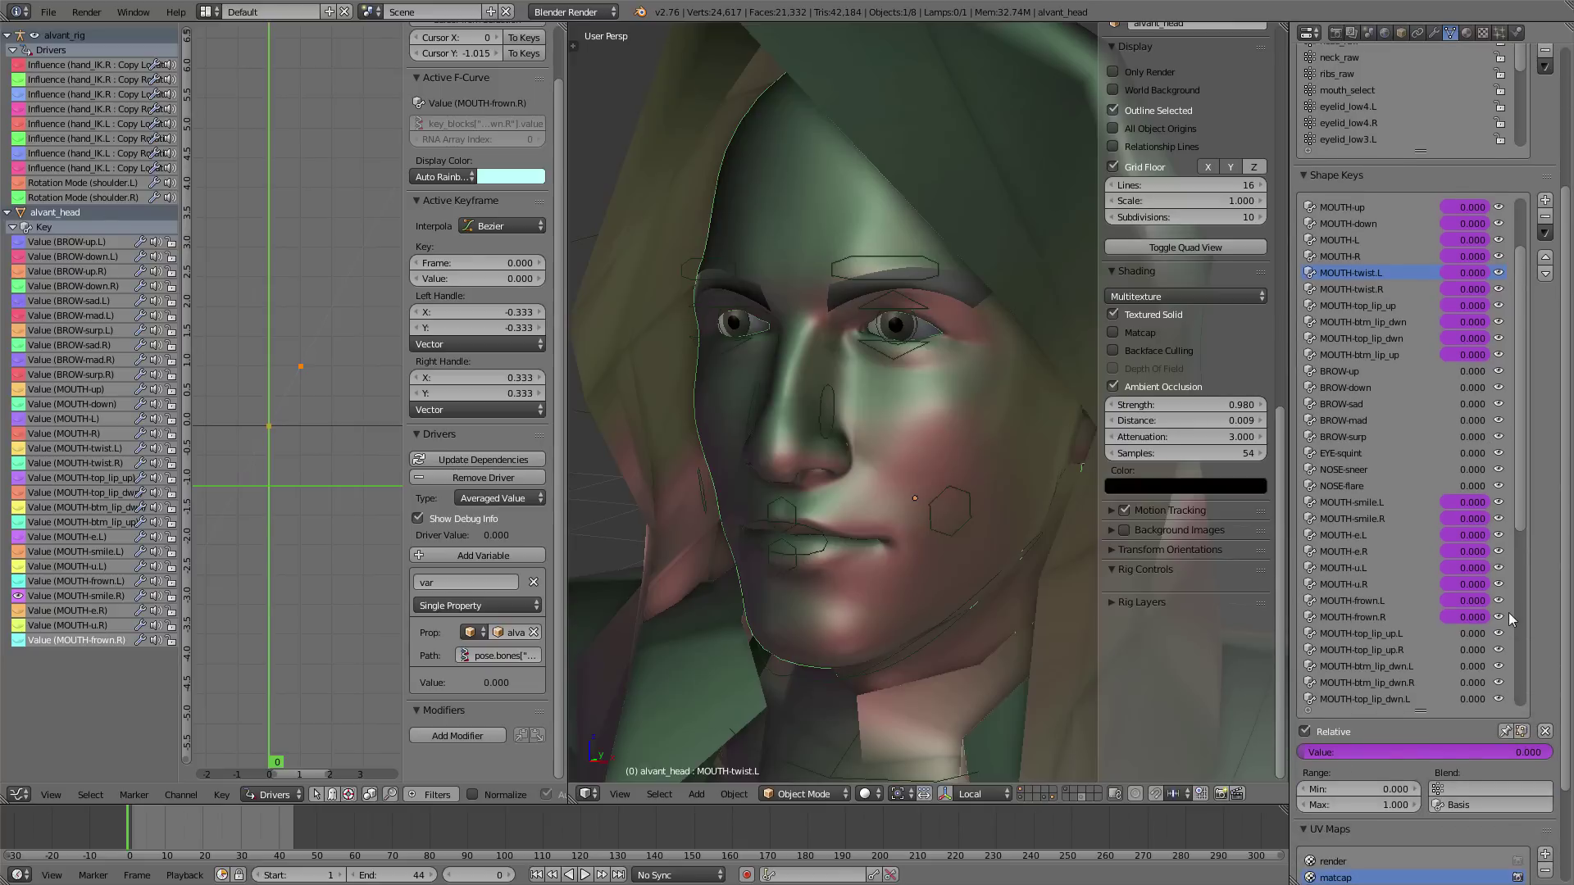
scroll(1496, 550, "down", 10)
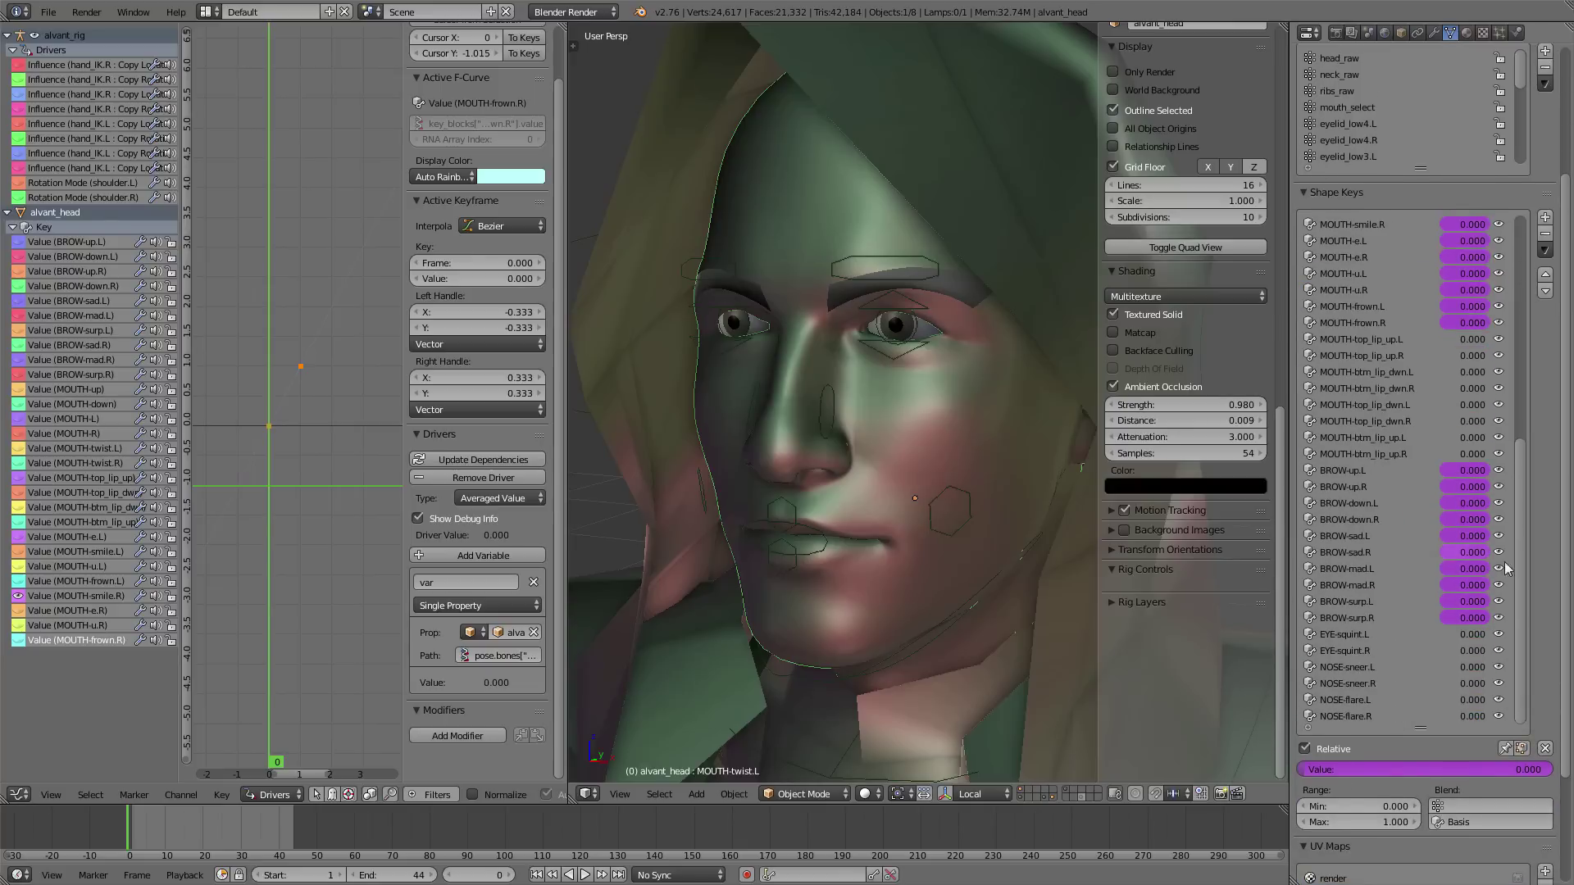
left_click_drag(1464, 639, 1500, 638)
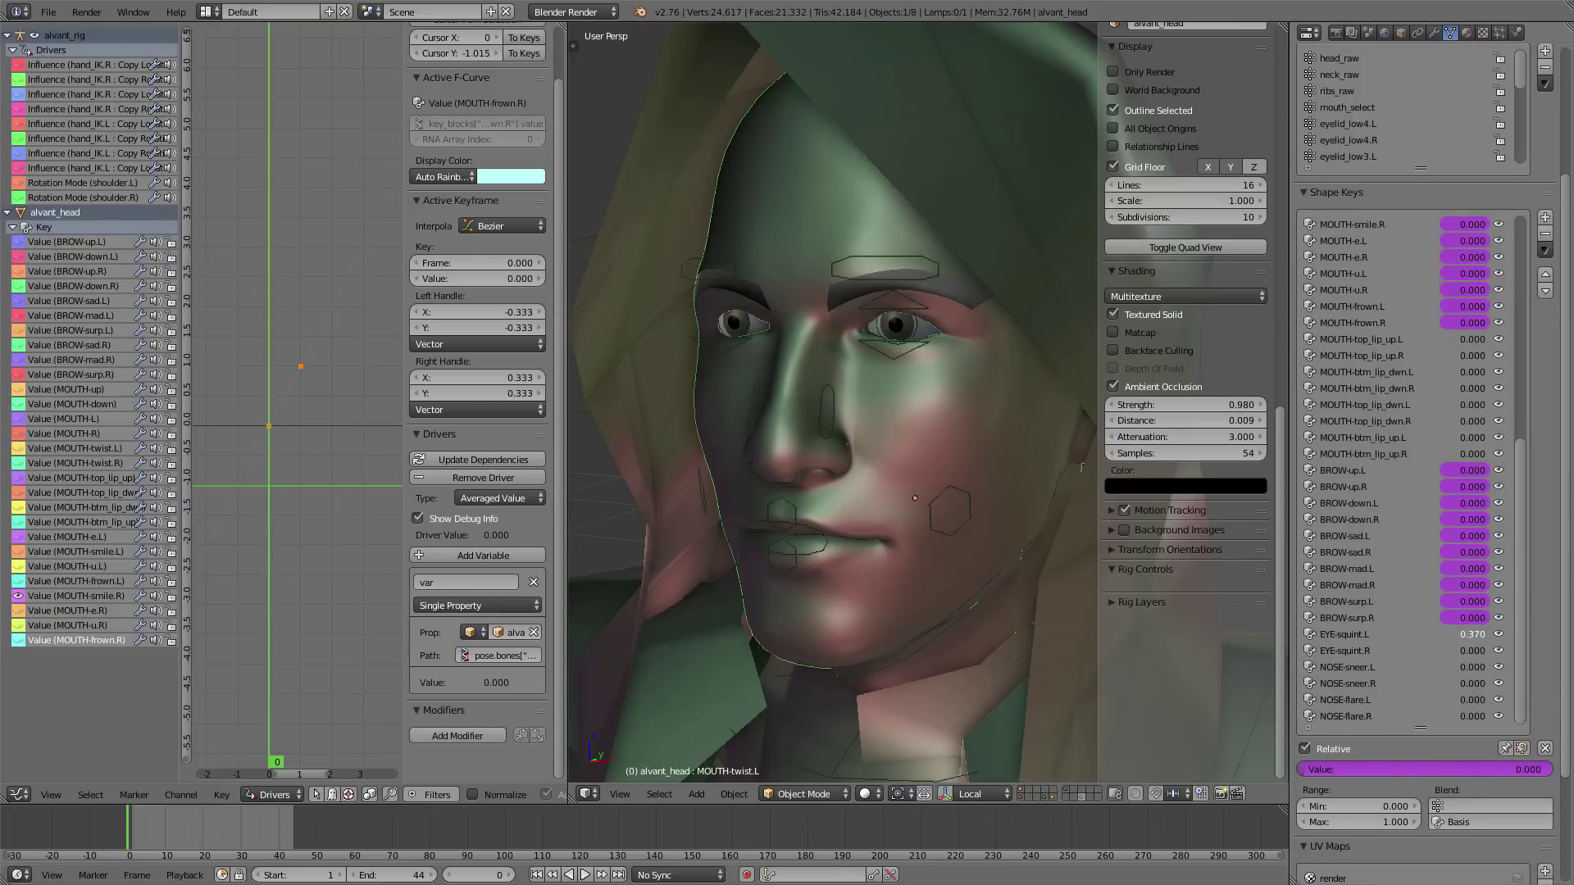
right_click(1467, 636)
left_click(1428, 561)
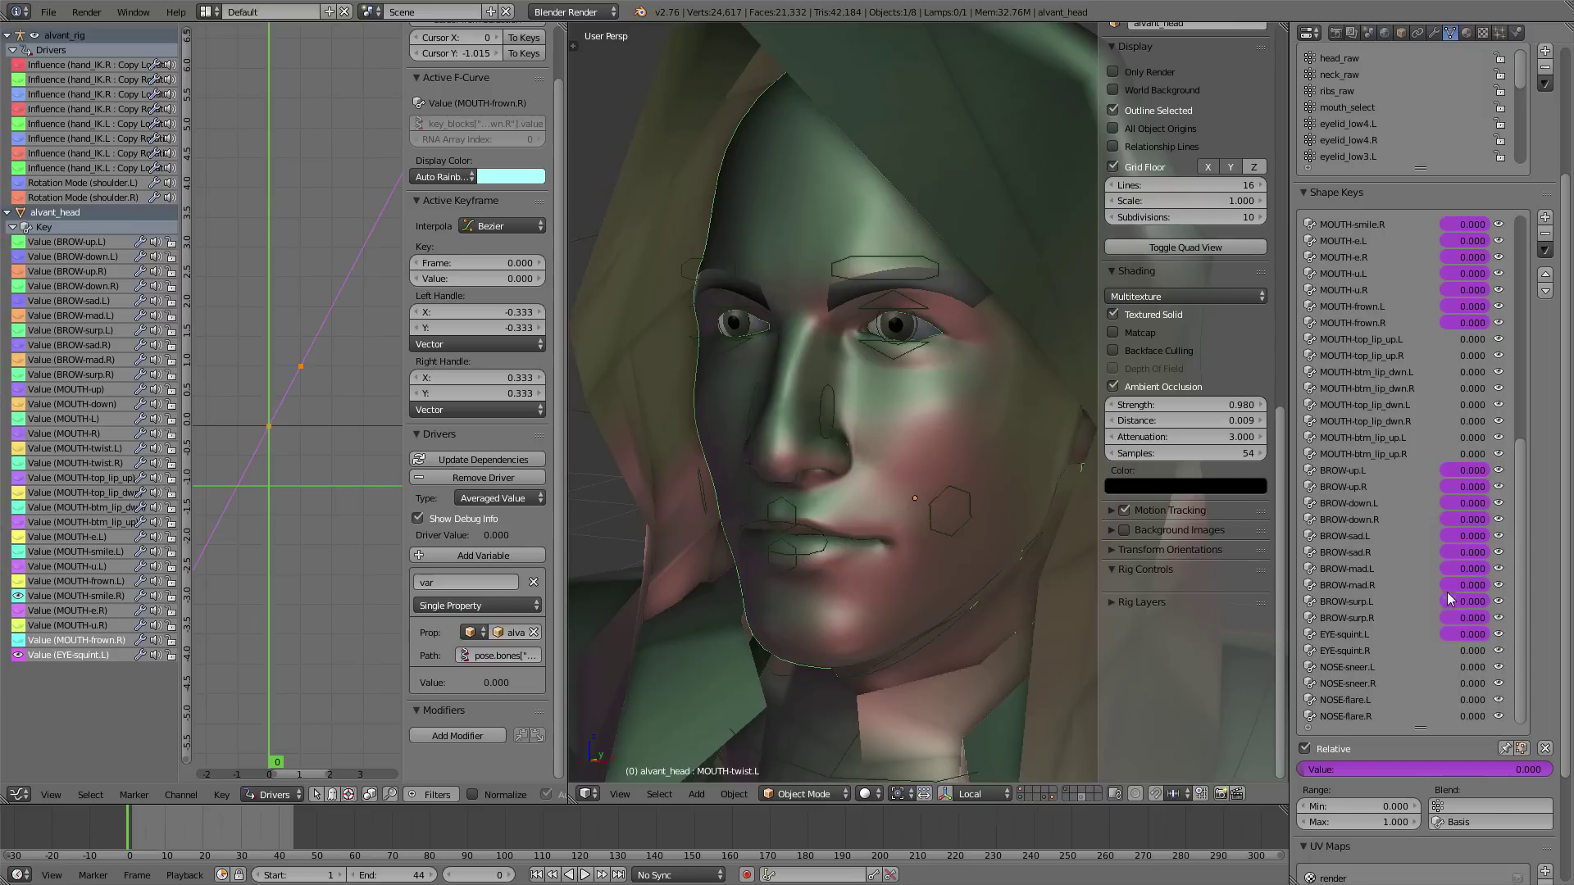
- Add a driver to the EYE-squint.R shape key, and show the bone properties of mouth.L on the rig
right_click(1480, 652)
left_click(1467, 648)
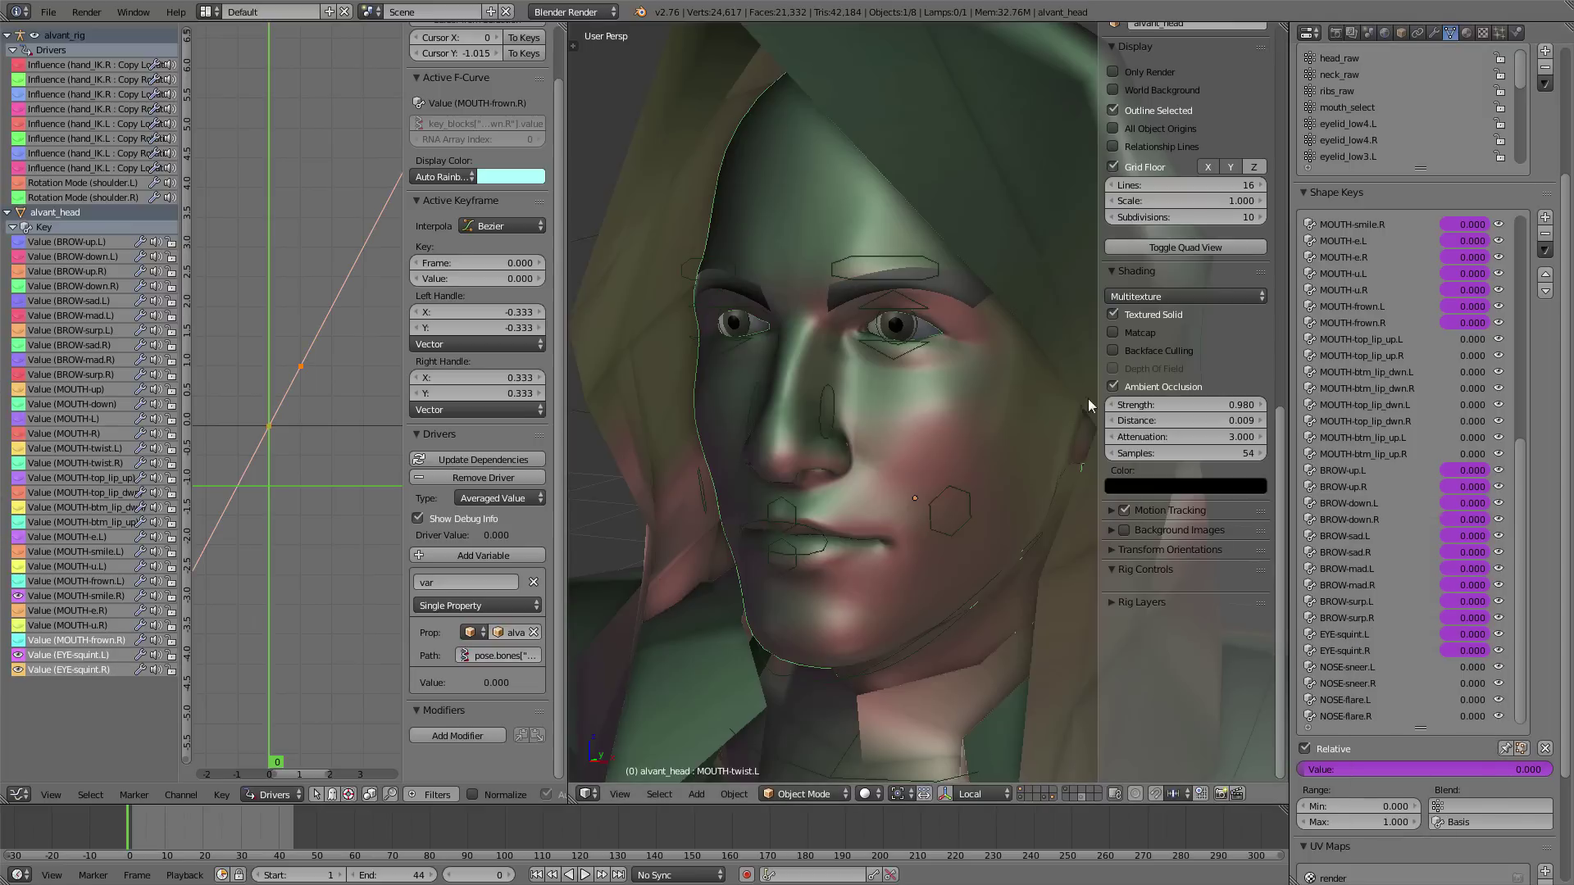
right_click(948, 489)
left_click(1450, 32)
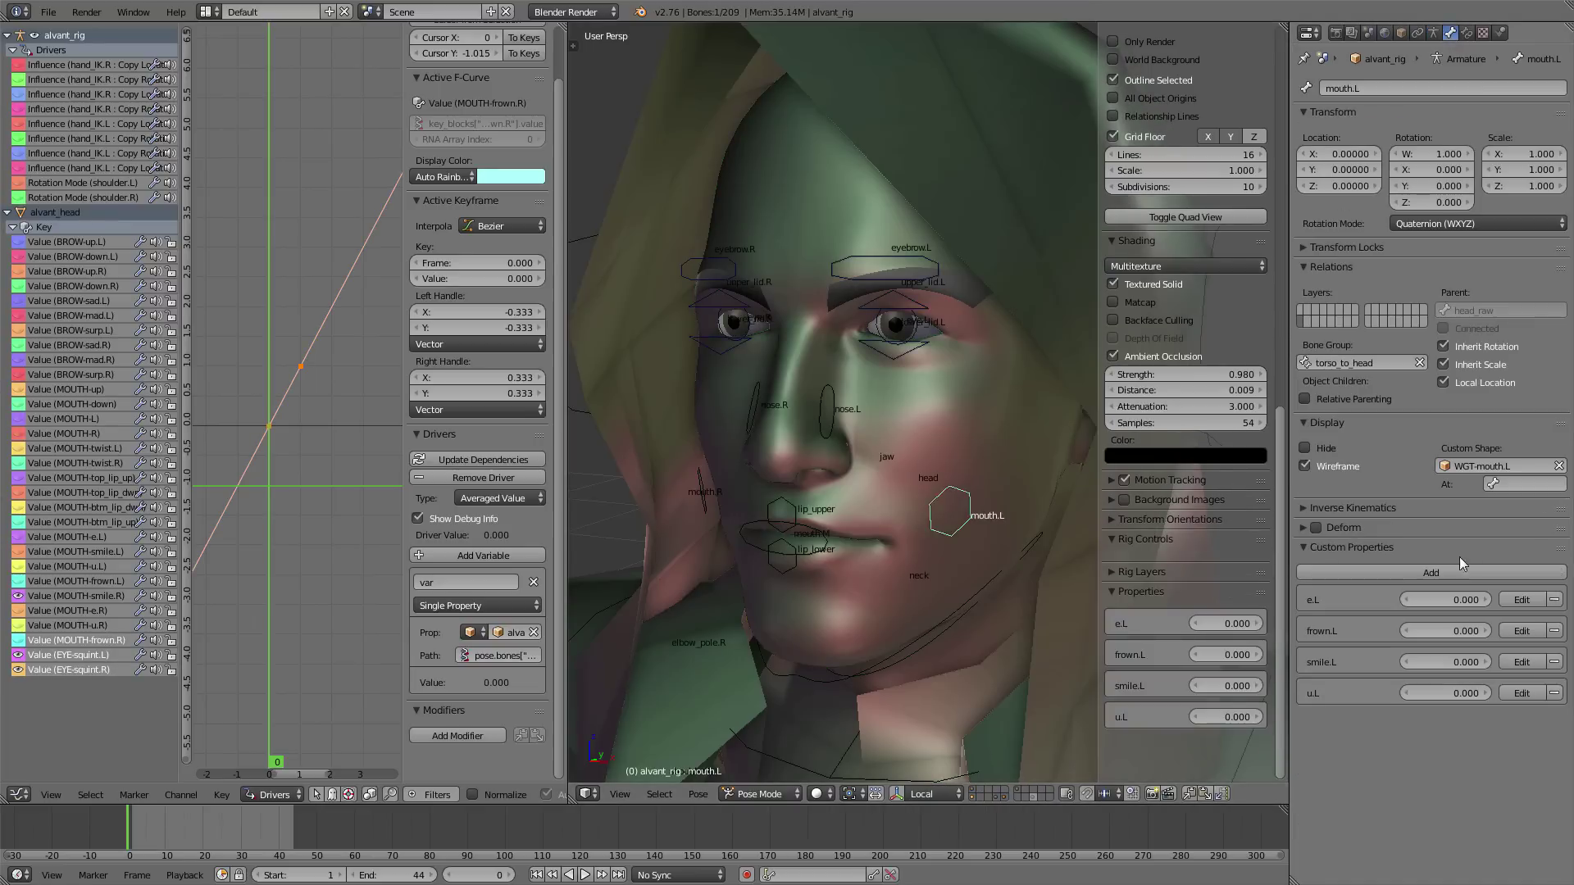
- Add a custom property to the mouth.L bone and rename its u.L property as squint.L
left_click(1431, 572)
left_click(1521, 724)
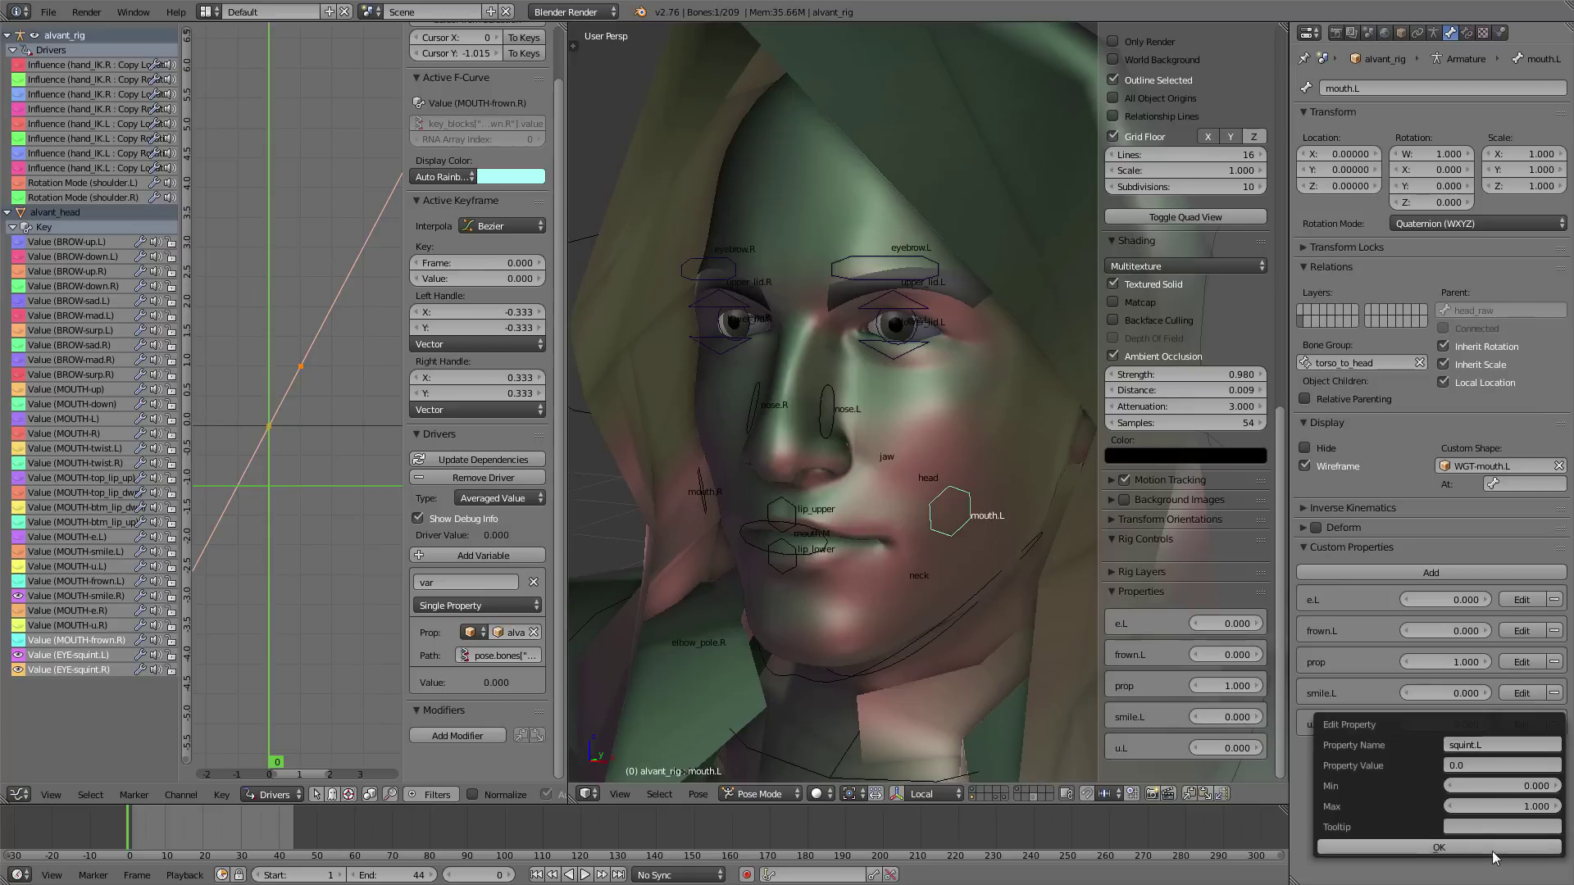
left_click(1438, 847)
- Drive EYE-squint.L with a Single Property variable on alvant_rig, using the copied squint.L data path and the Averaged Value type
right_click(1402, 725)
left_click(1398, 748)
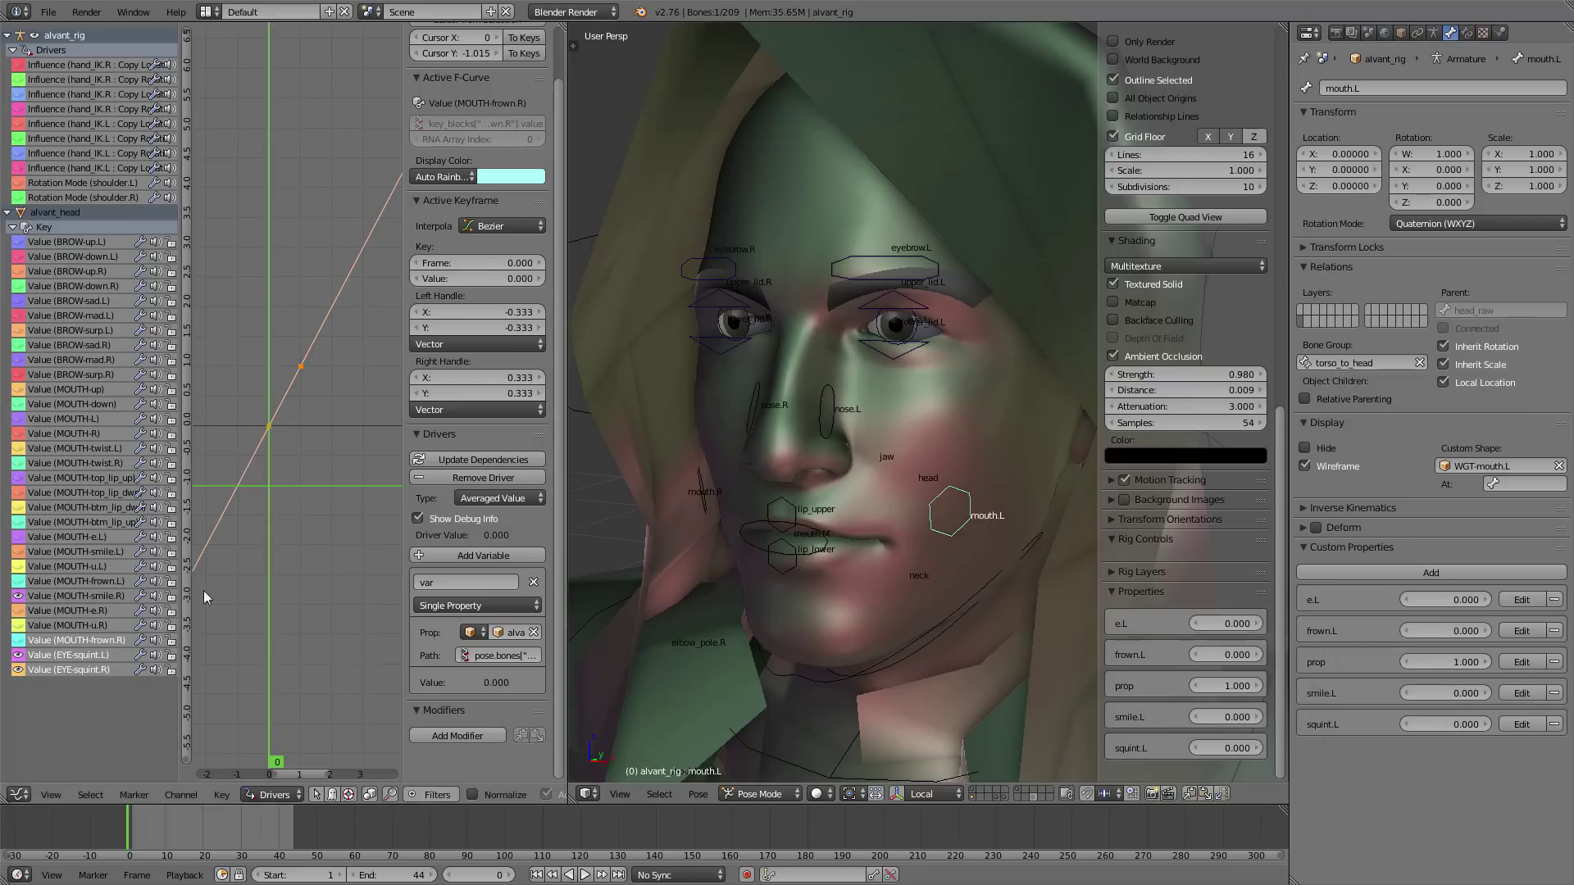
left_click(94, 656)
left_click(506, 649)
type("rig")
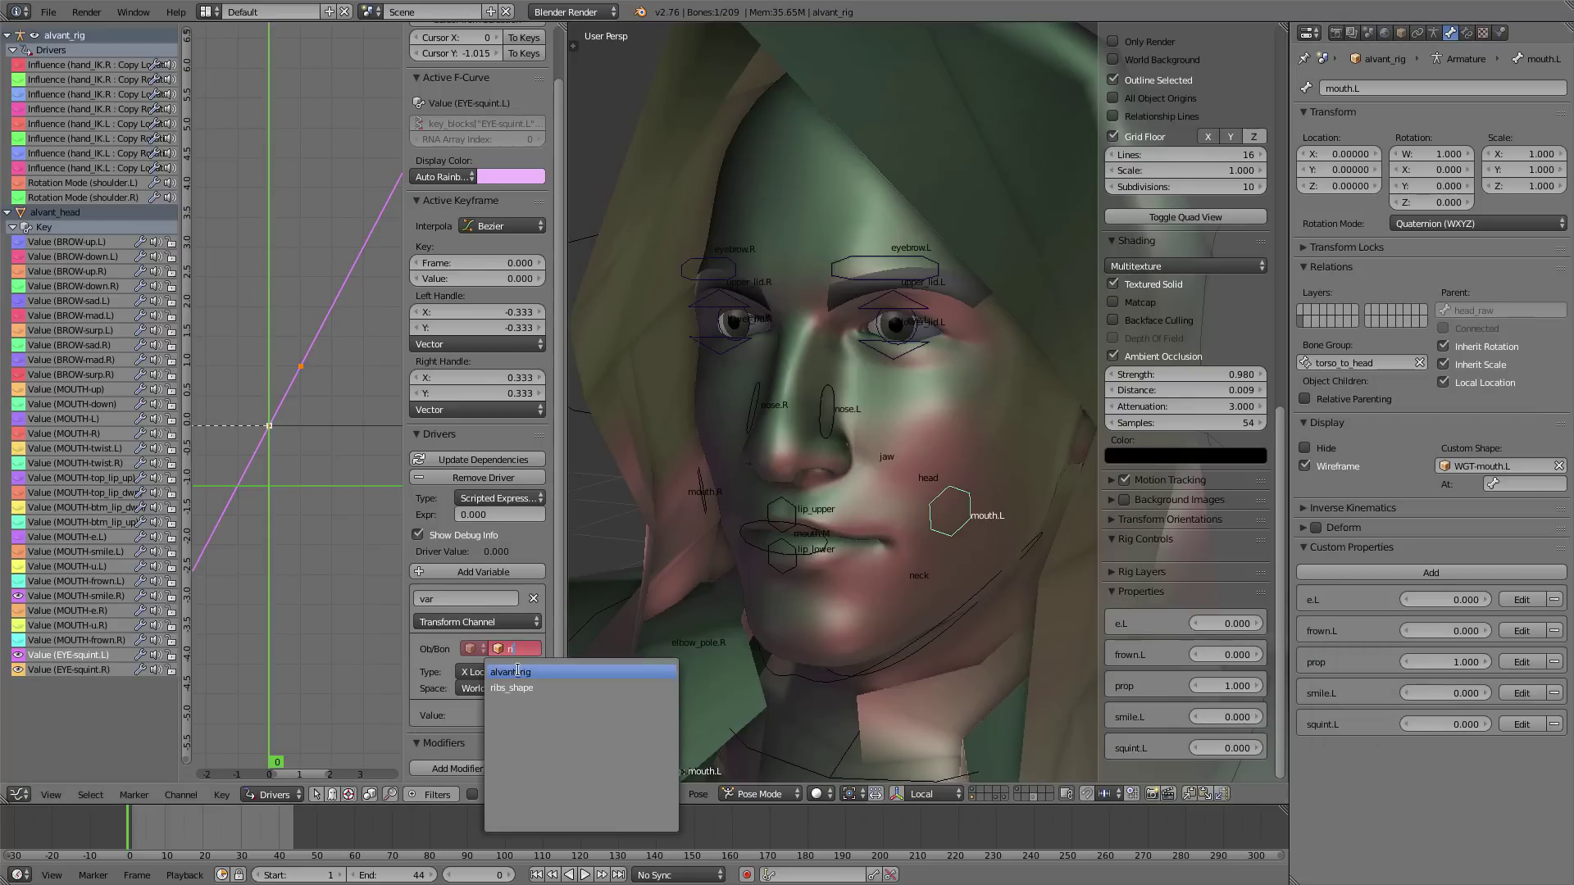
left_click(486, 670)
left_click(476, 621)
left_click(465, 602)
key("ctrl+v")
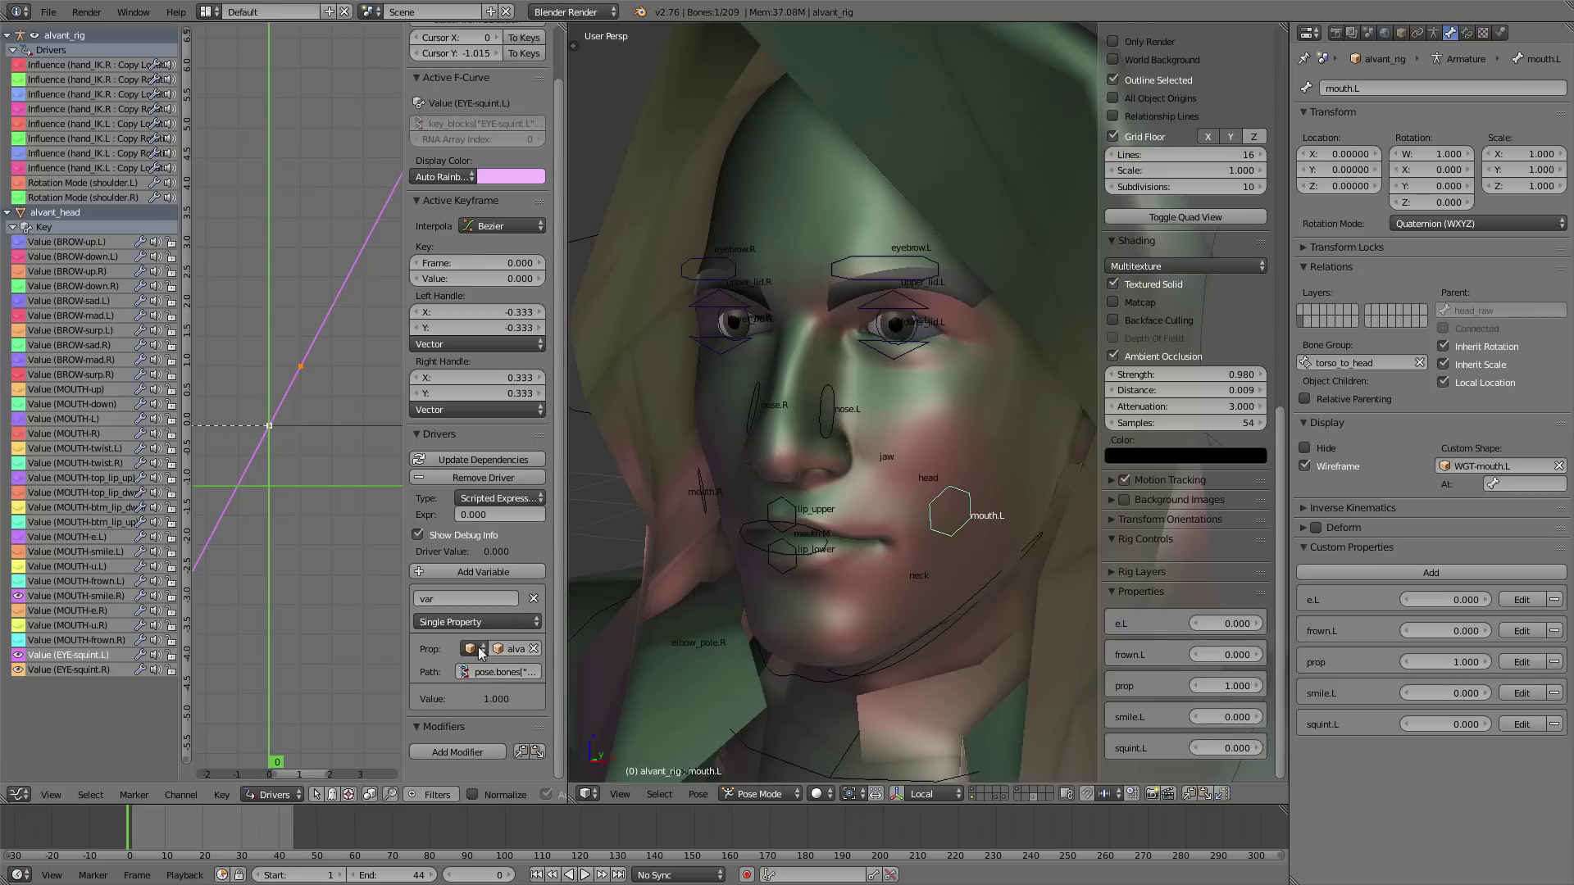
left_click(490, 501)
left_click(483, 479)
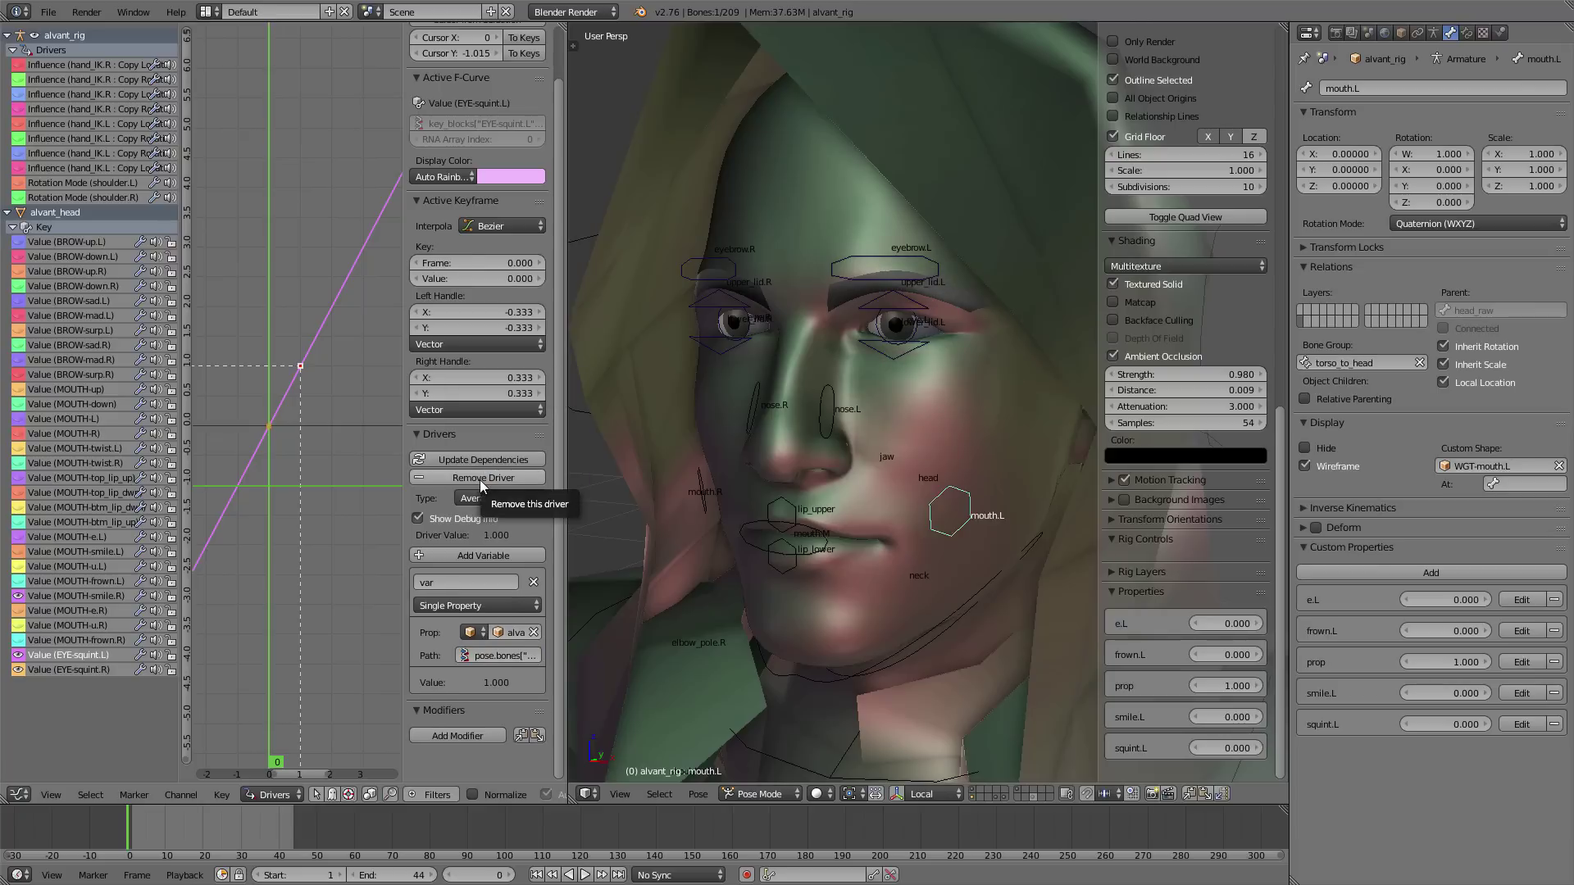
- Add a custom property named squint.R to the mouth.R bone
right_click(703, 492)
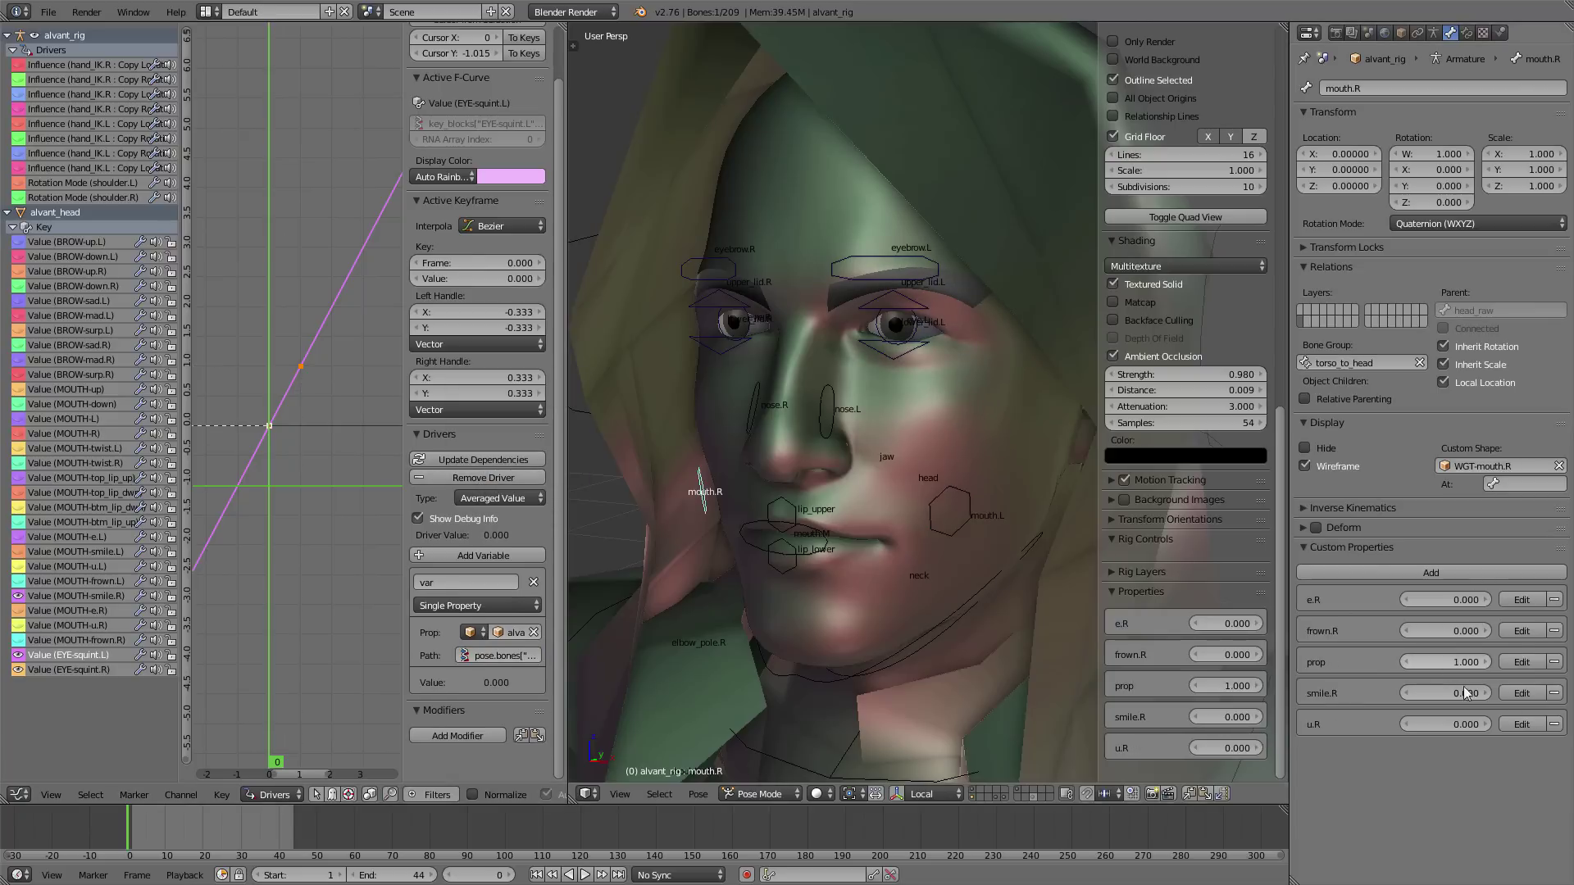
left_click(1518, 664)
type("squint.R")
left_click(1456, 785)
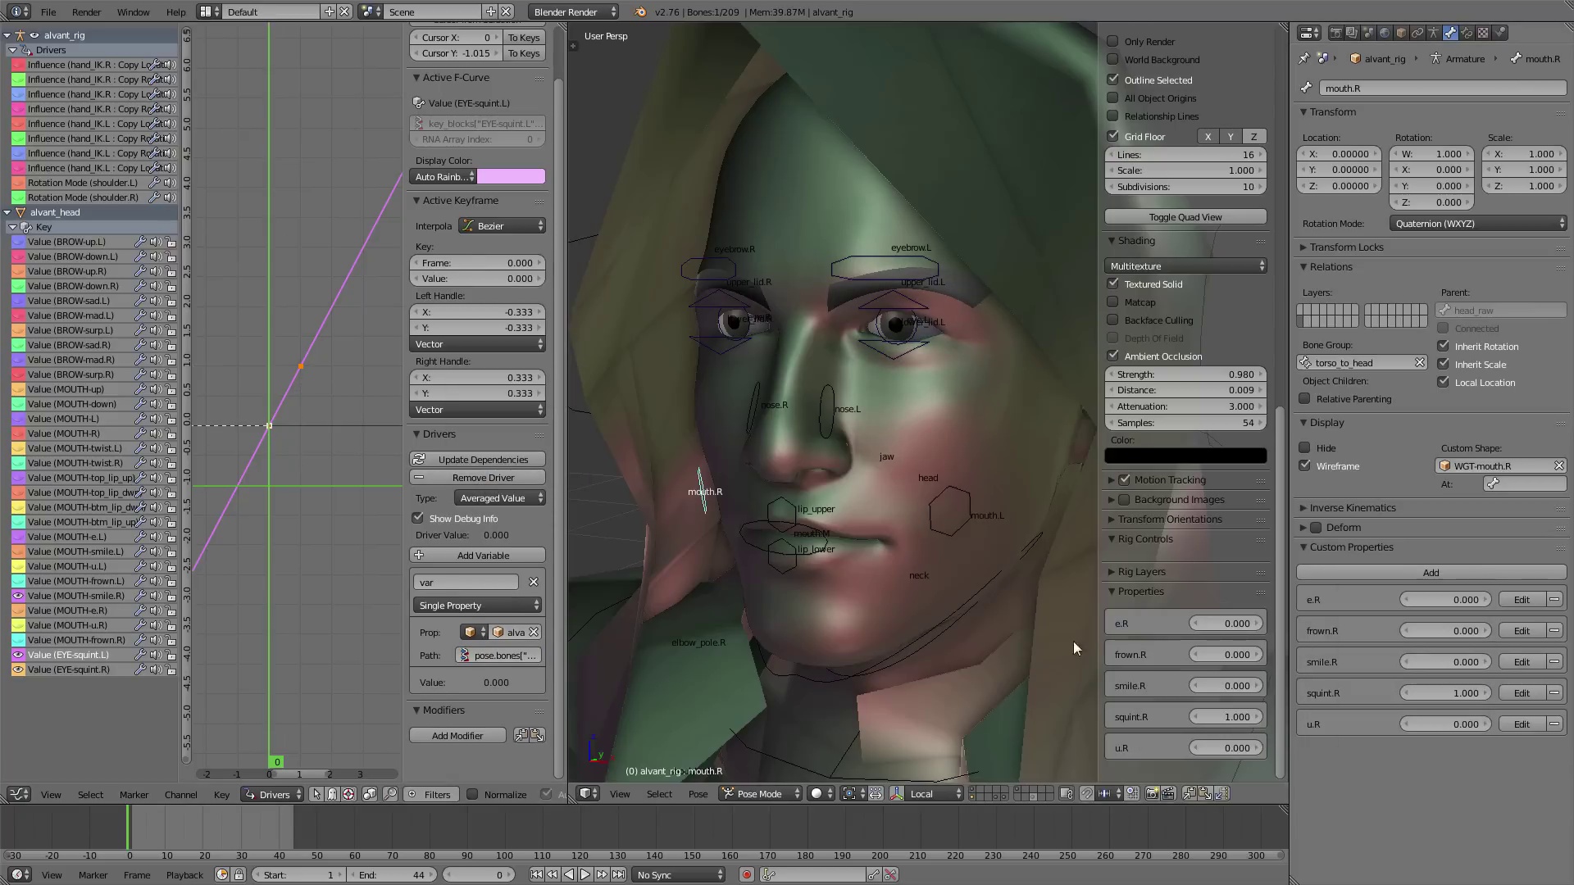
- Drive EYE-squint.R with a Single Property variable on alvant_rig, using the squint.R data path and the Averaged Value type
left_click(79, 670)
left_click(510, 650)
left_click(529, 726)
left_click(500, 623)
left_click(493, 603)
key("ctrl+v")
left_click(496, 499)
left_click(486, 478)
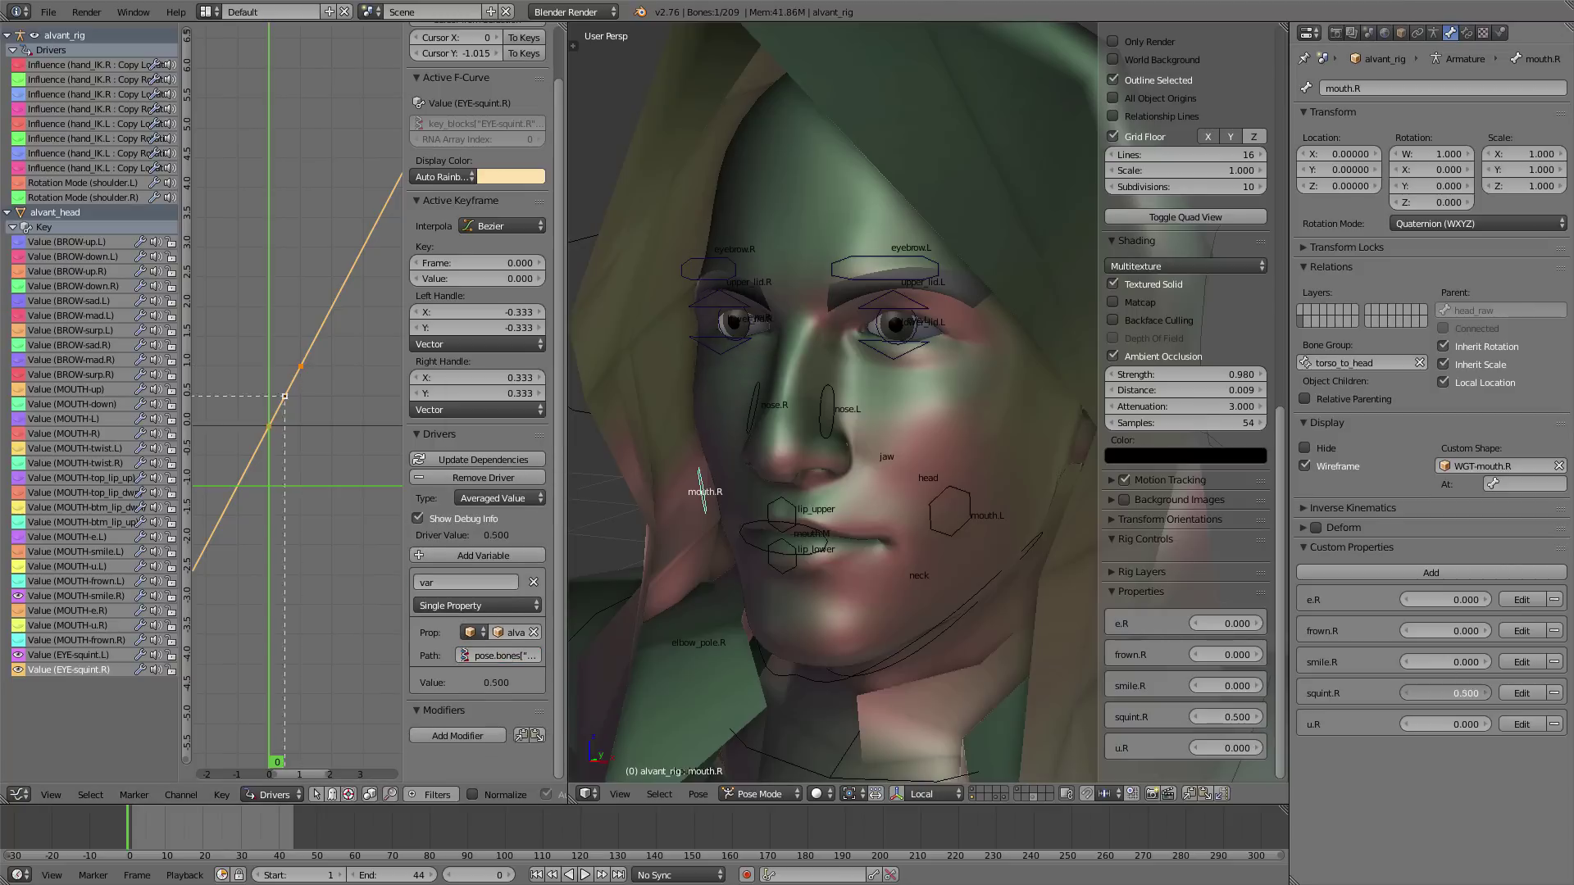
- Test the right eye squint from several angles with squint.R at 0.500, and bring the property down to 0
middle_click_drag(762, 459, 890, 460)
left_click_drag(1445, 694, 1405, 694)
middle_click_drag(893, 459, 775, 459)
- Add two custom properties to the nose.L bone, named sneer.L and flare.L
right_click(822, 407)
scroll(810, 421, "up", 2)
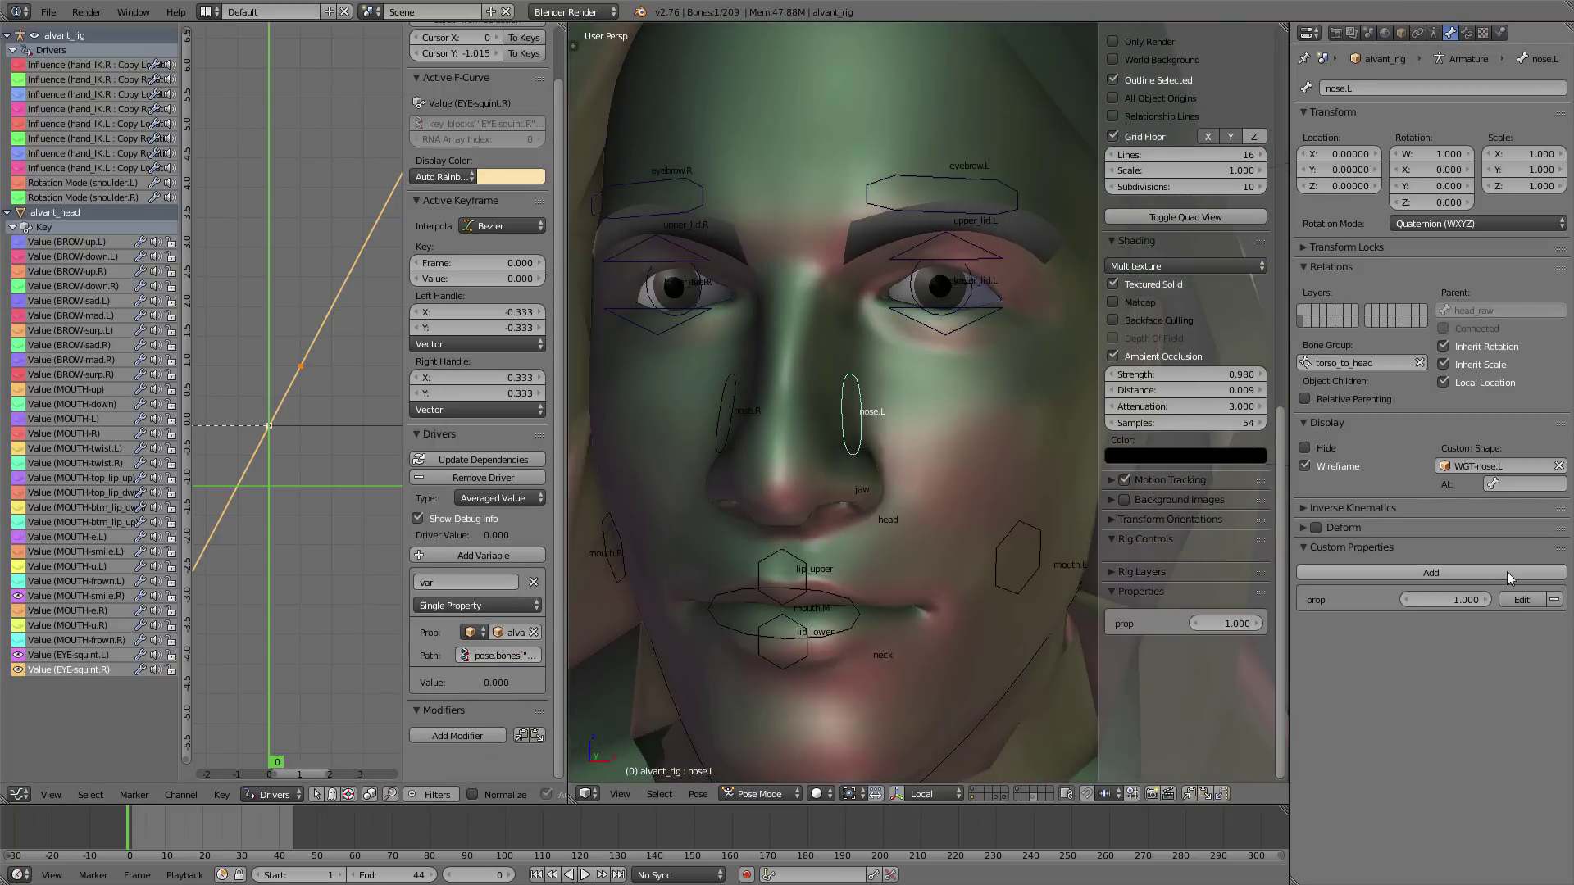
left_click(1522, 605)
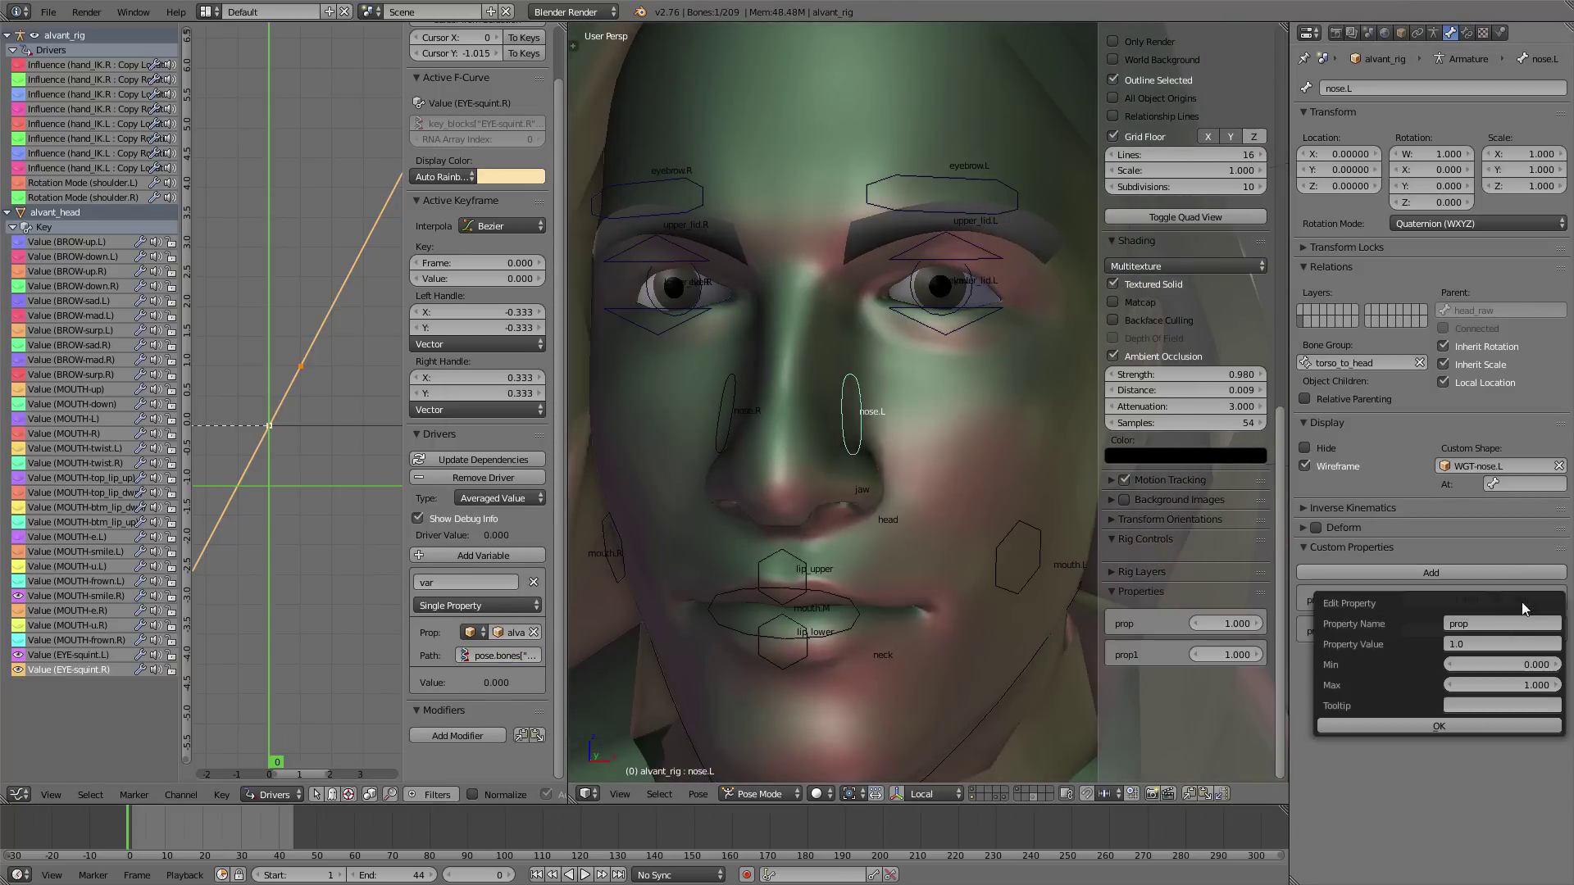
left_click(1507, 628)
type("sneer.L")
key("Return")
left_click(1511, 726)
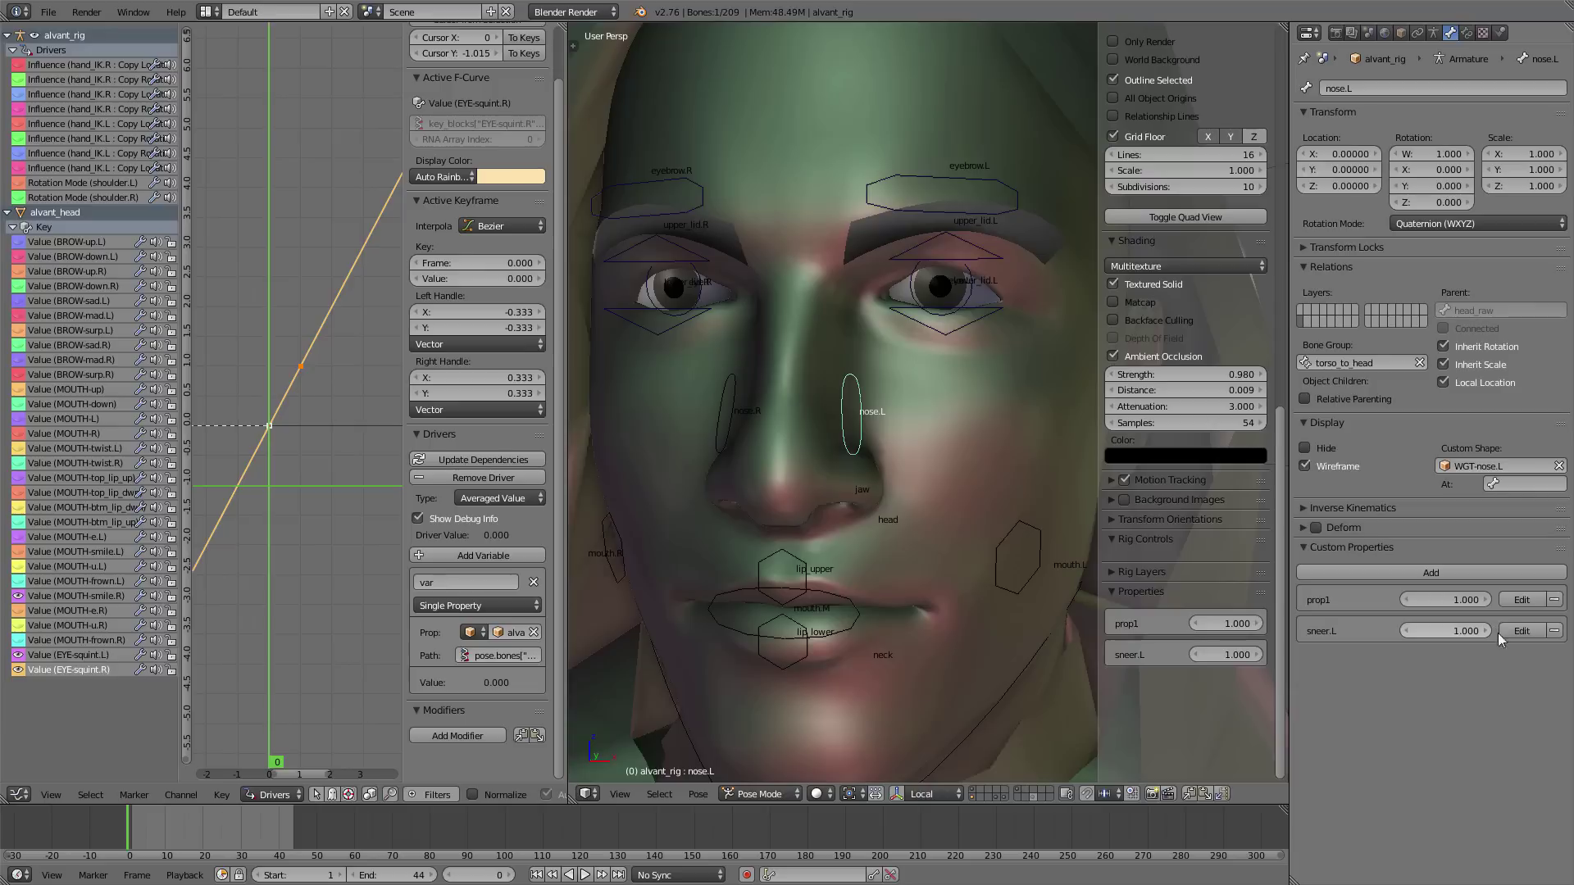
left_click(1518, 601)
key("Return")
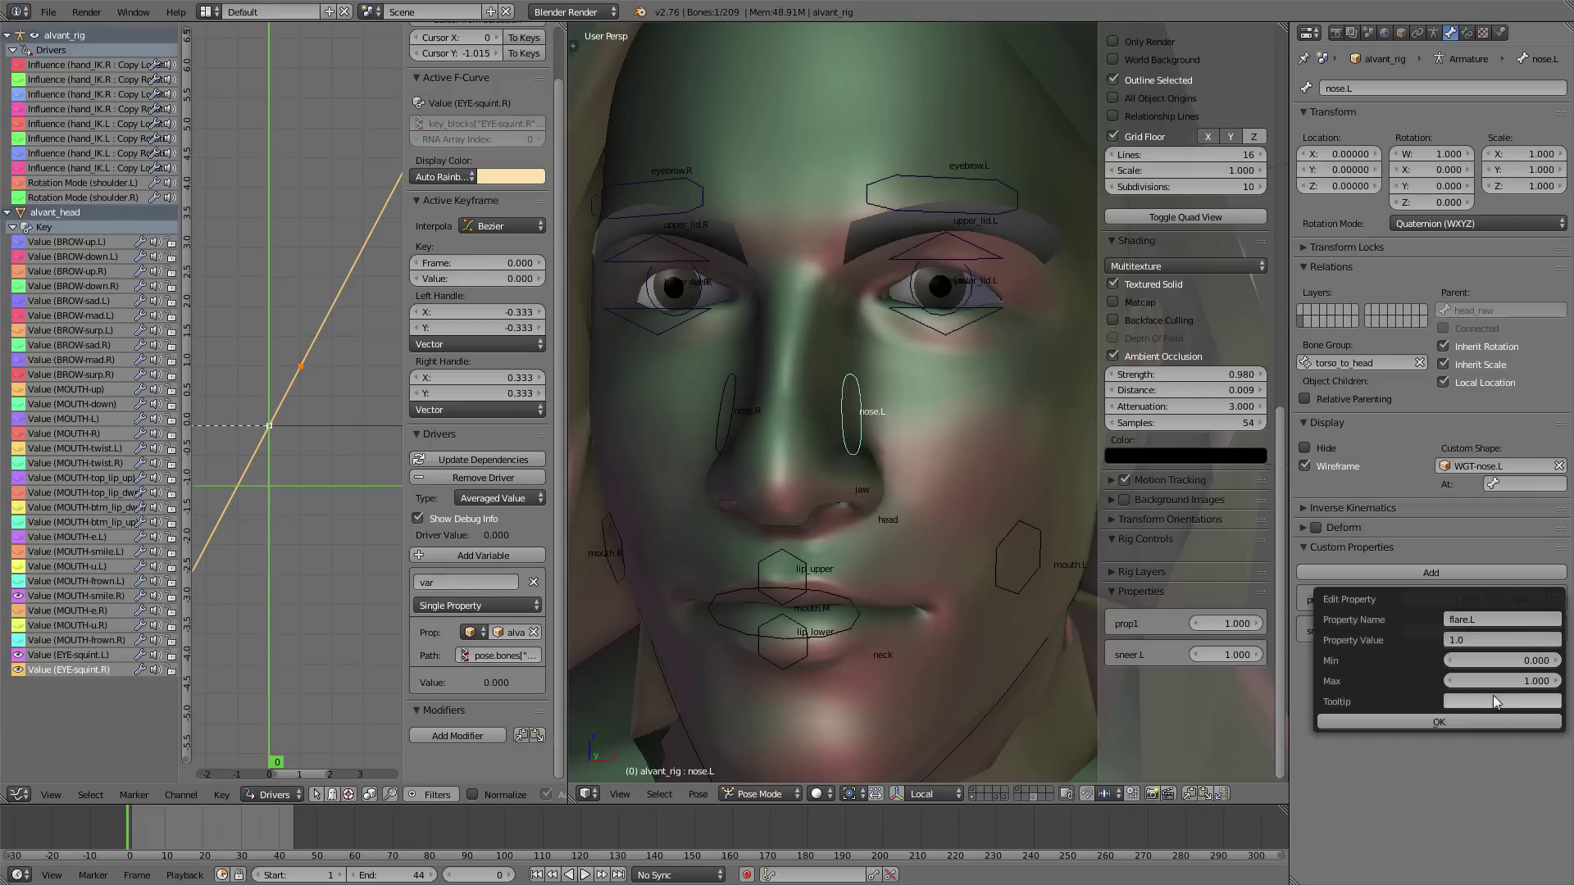
left_click(1438, 721)
- Add two custom properties to the nose.R bone, named sneer.R and flare.R
right_click(732, 410)
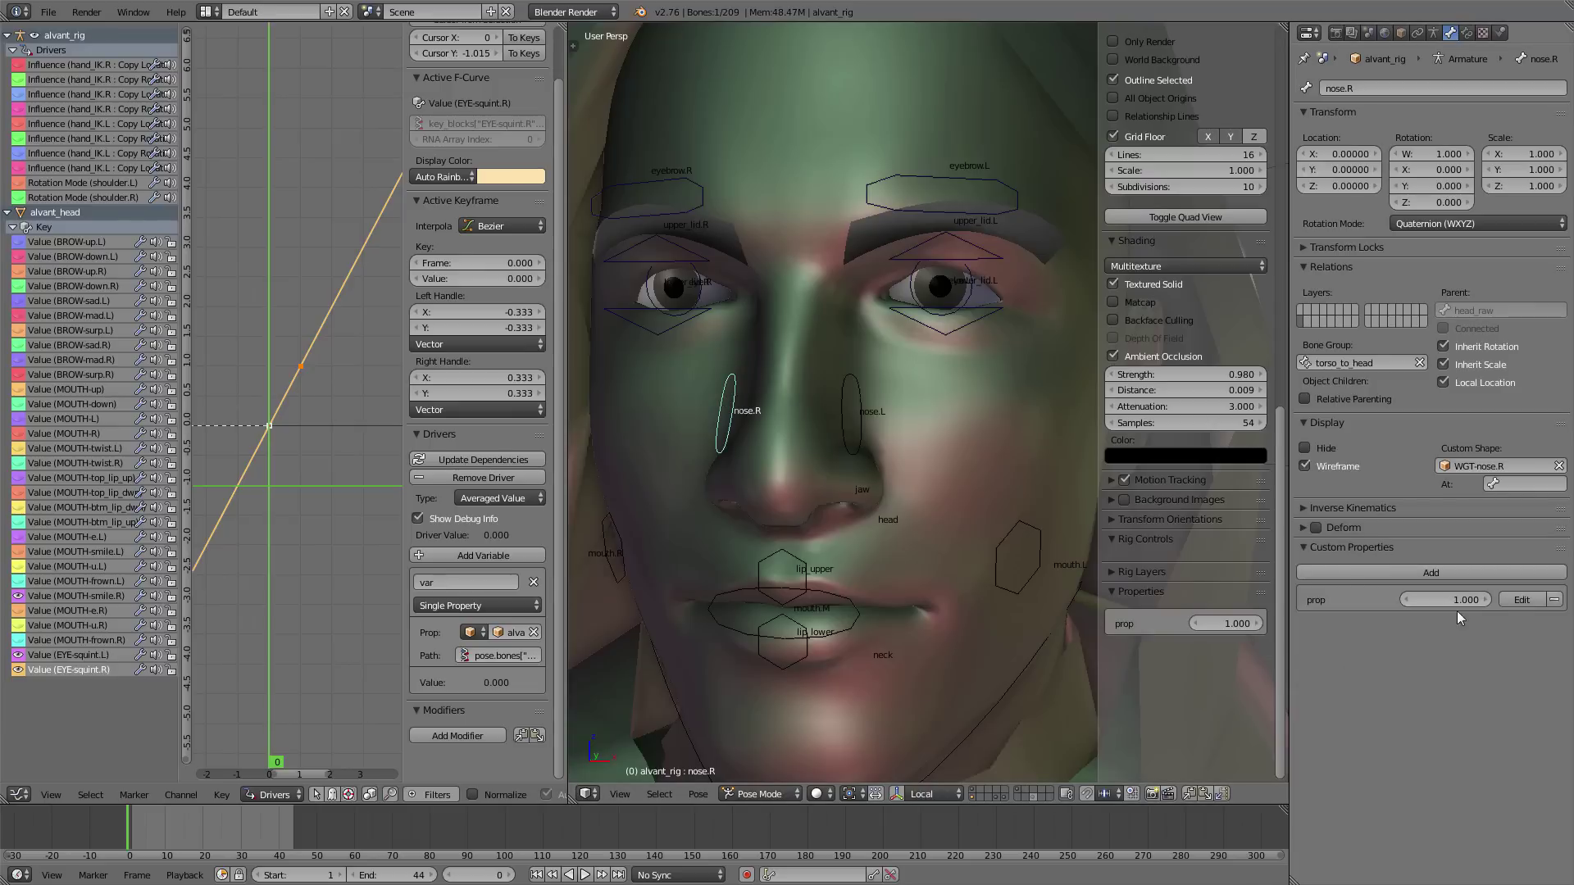
left_click(1433, 572)
left_click(1523, 600)
left_click(1482, 627)
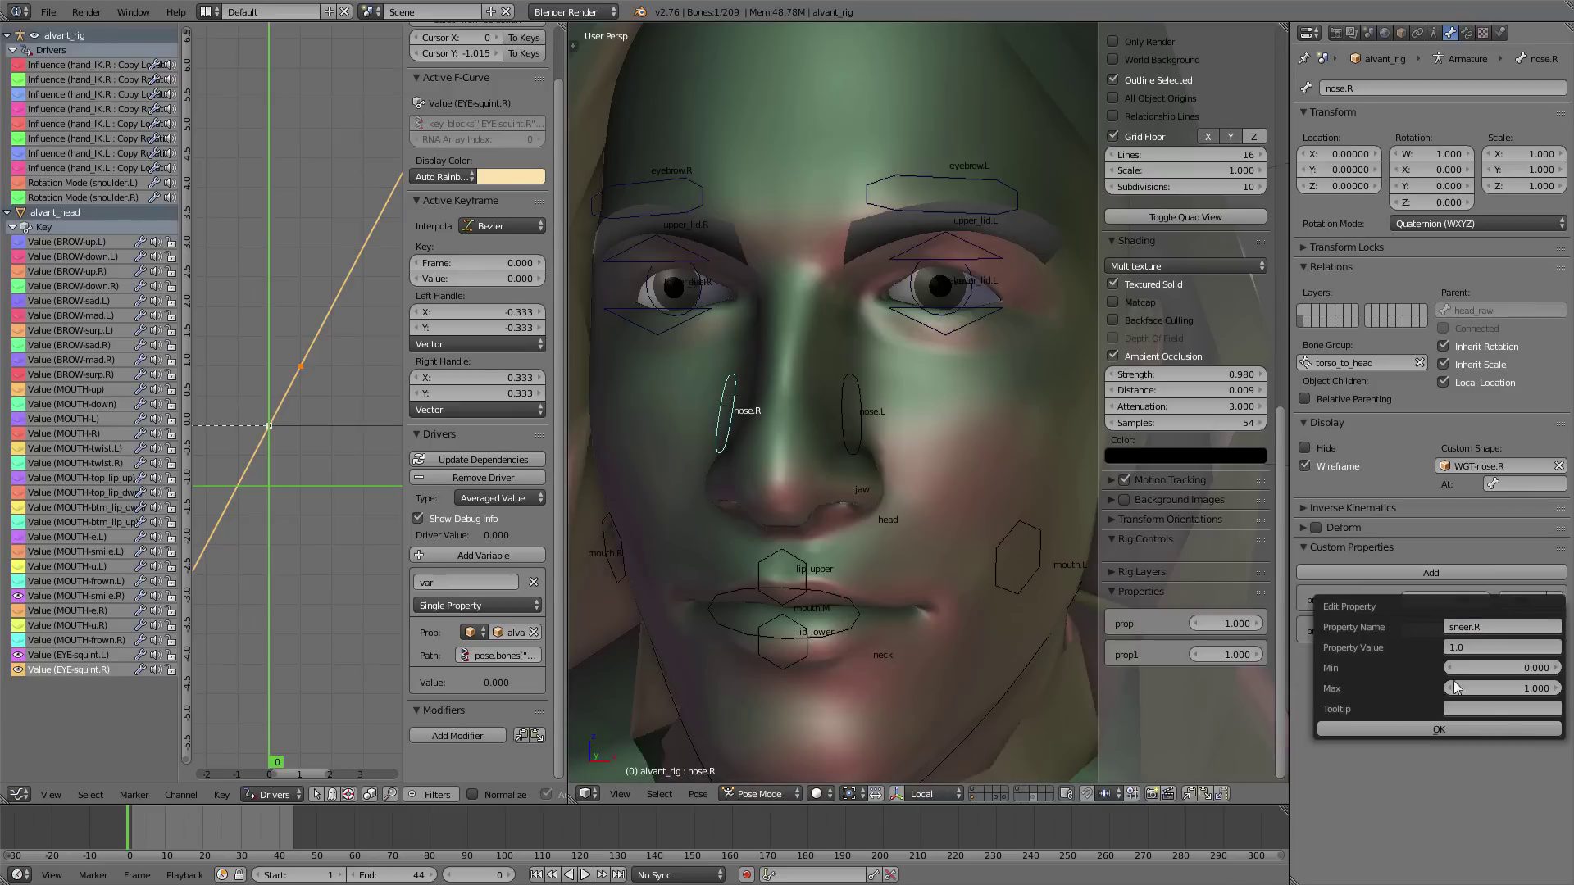
left_click(1442, 729)
left_click(1493, 600)
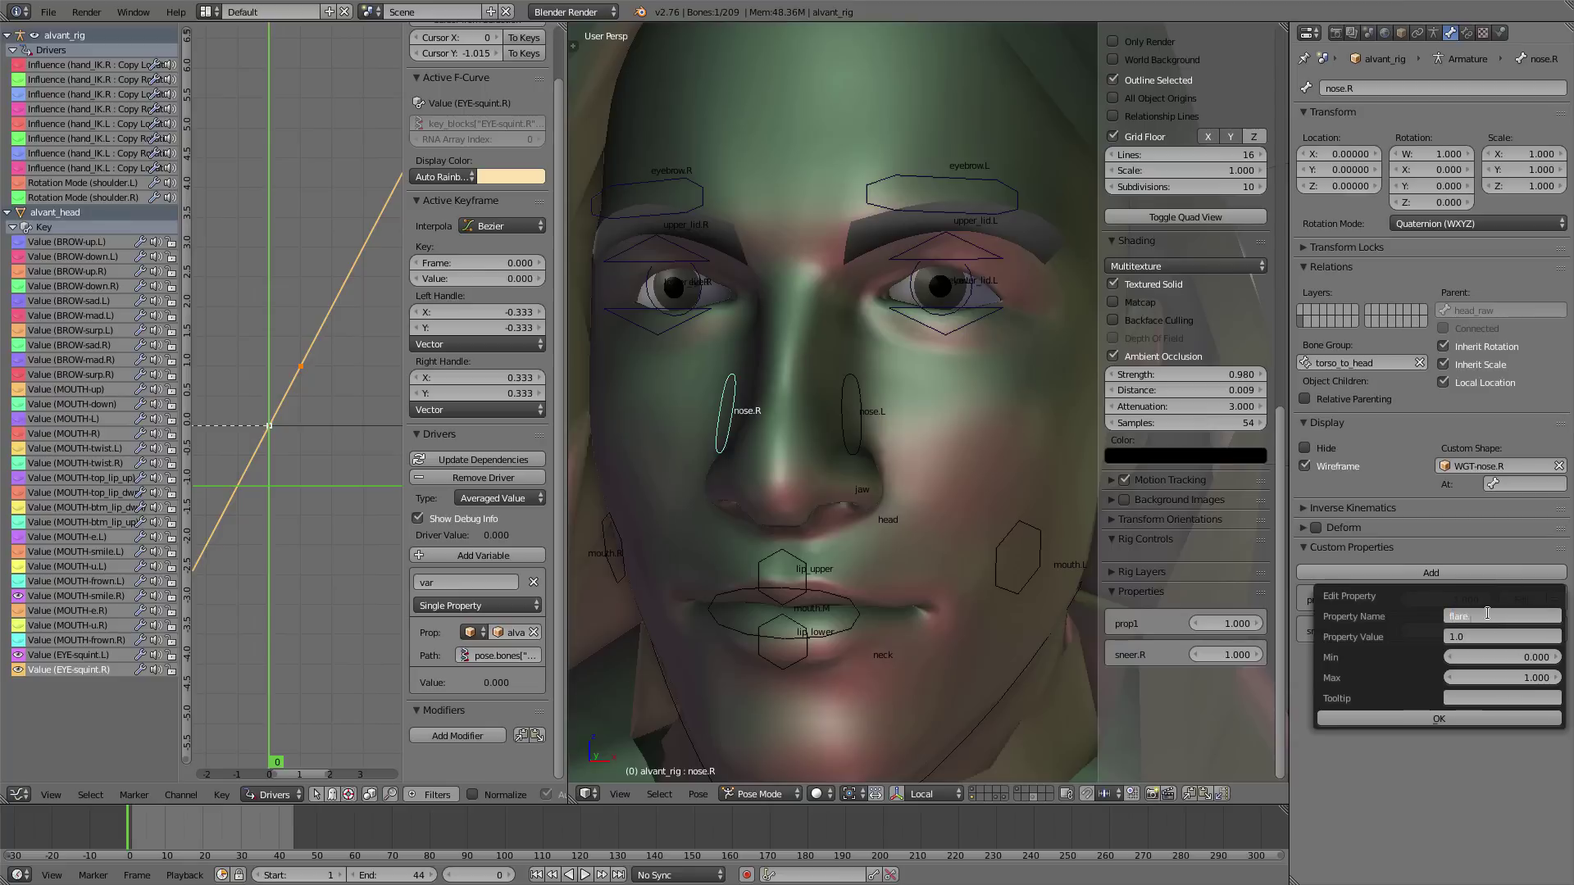
type("R")
key("Return")
left_click(1439, 719)
- Lower the sneer.R property of the nose.R bone to 0.590
key("n")
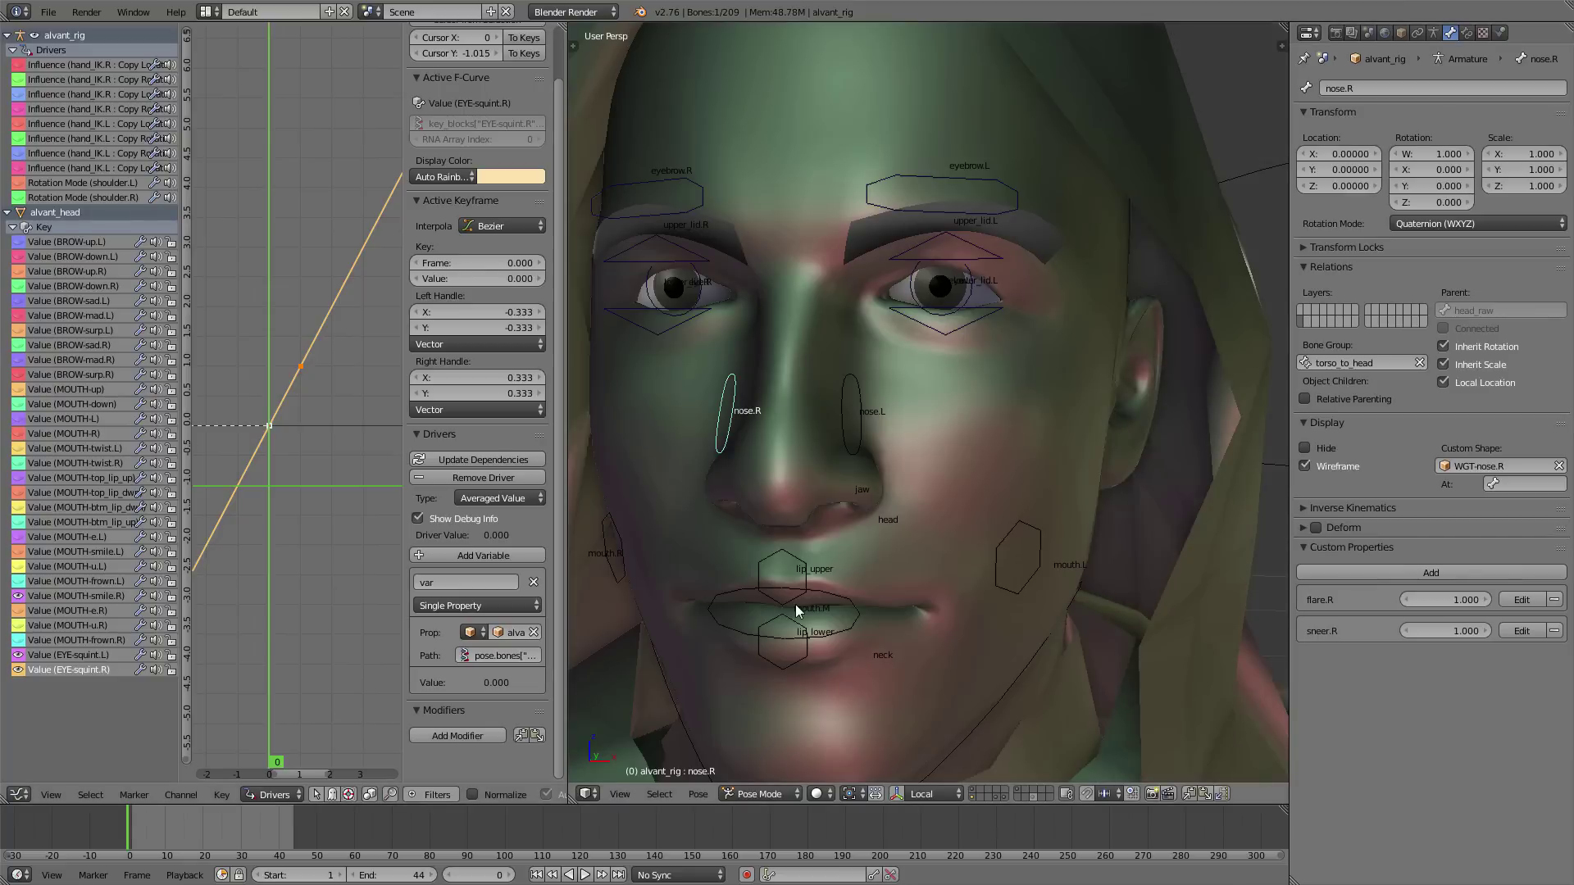
key("n")
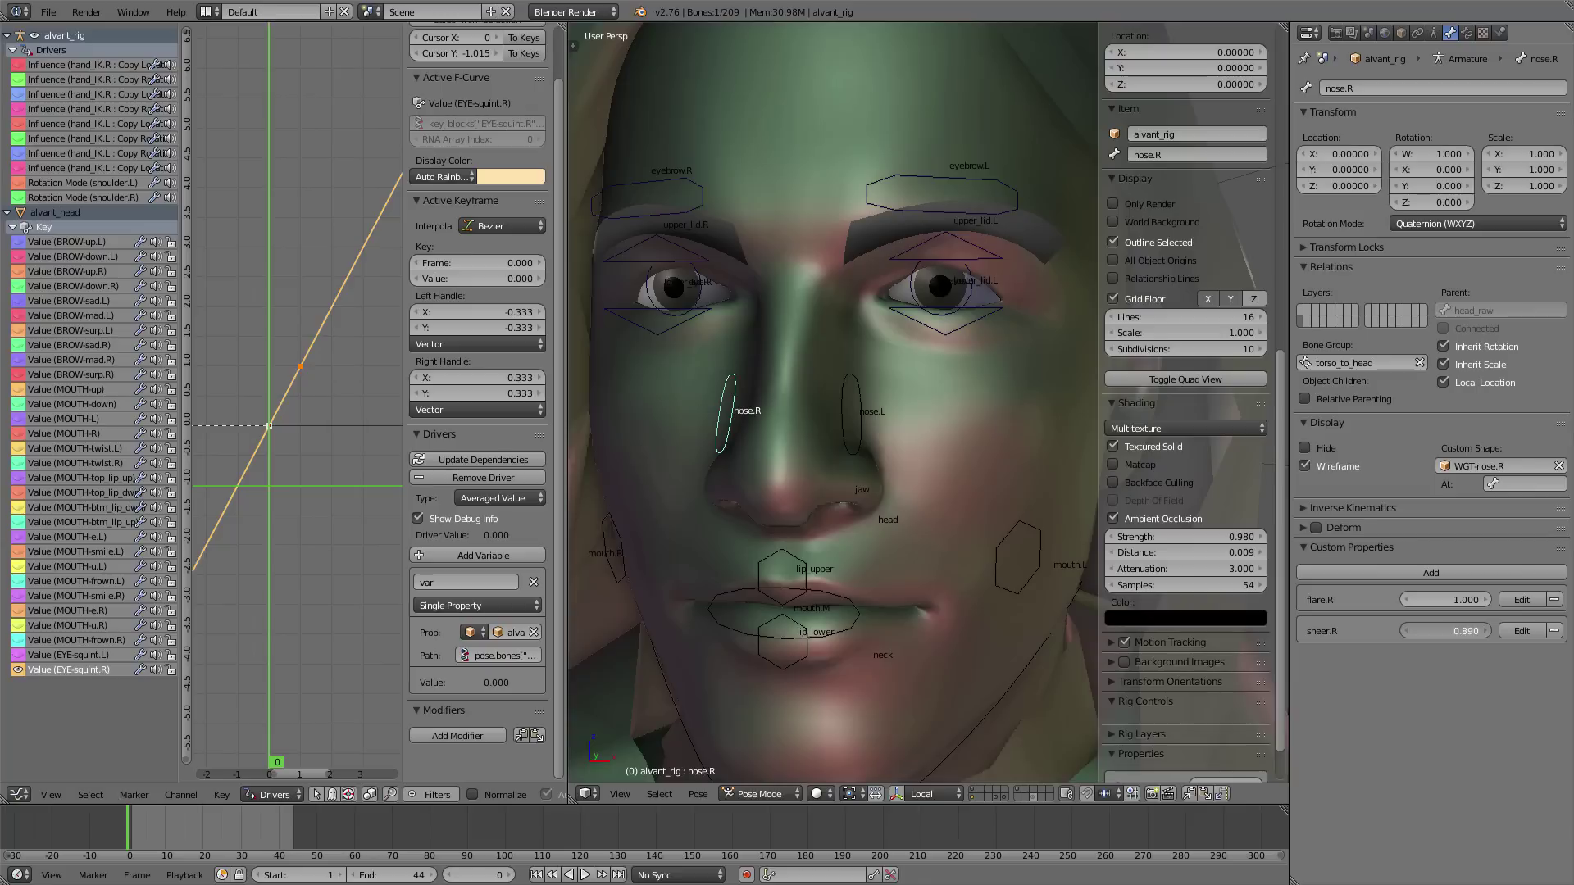
left_click_drag(1444, 631, 115, 639)
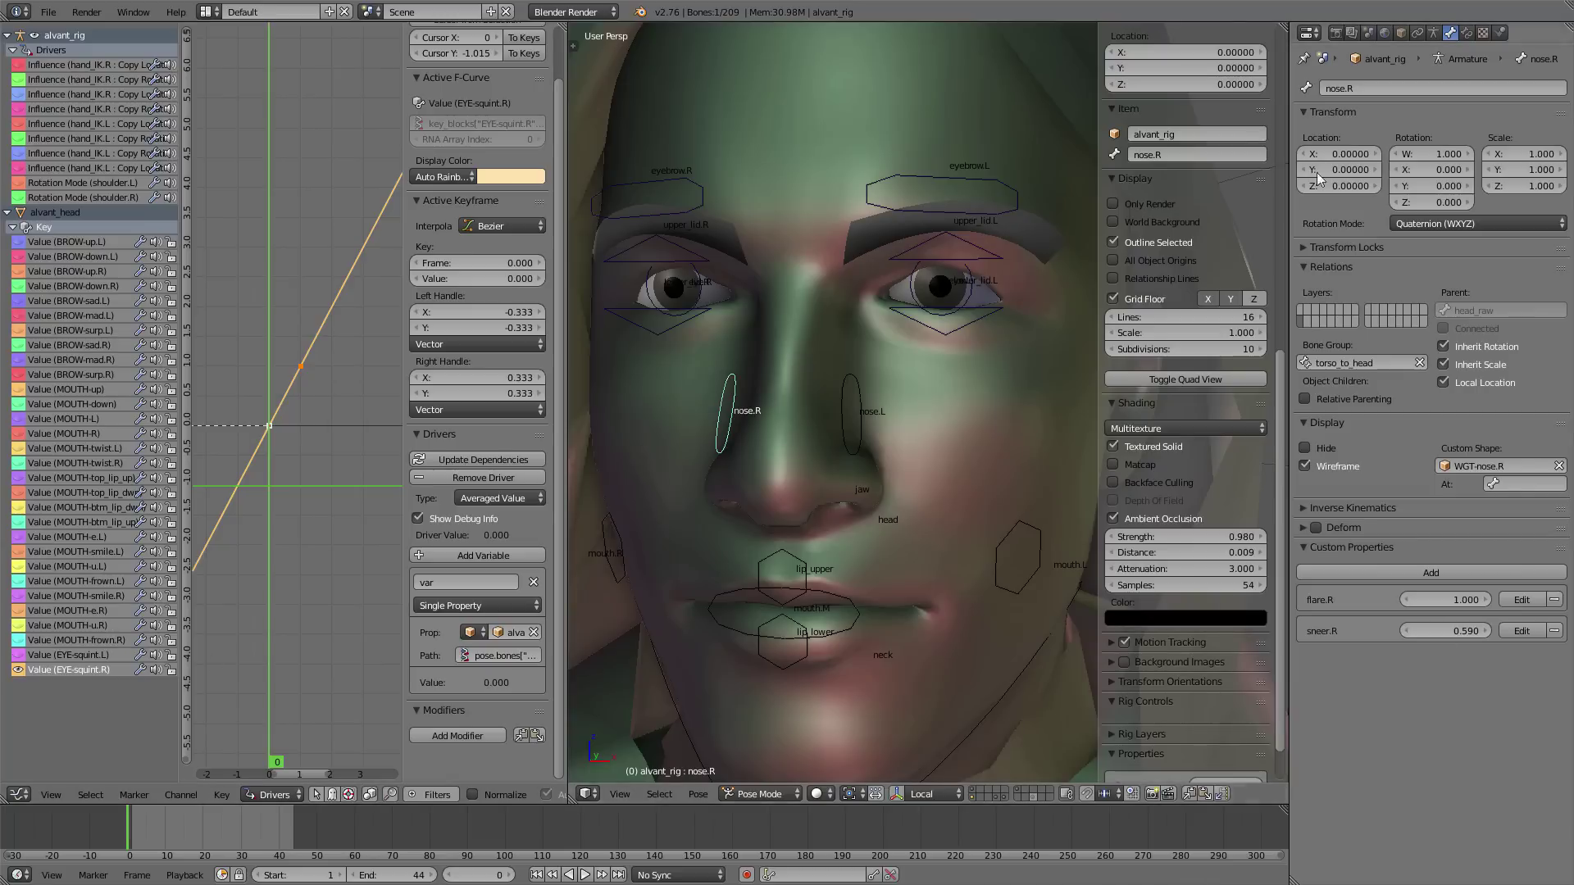
- Select the alvant_head mesh and add drivers to the NOSE-sneer.L, NOSE-sneer.R, NOSE-flare.L and NOSE-flare.R shape keys
right_click(955, 115)
left_click(1451, 34)
middle_click_drag(1391, 611, 1402, 428)
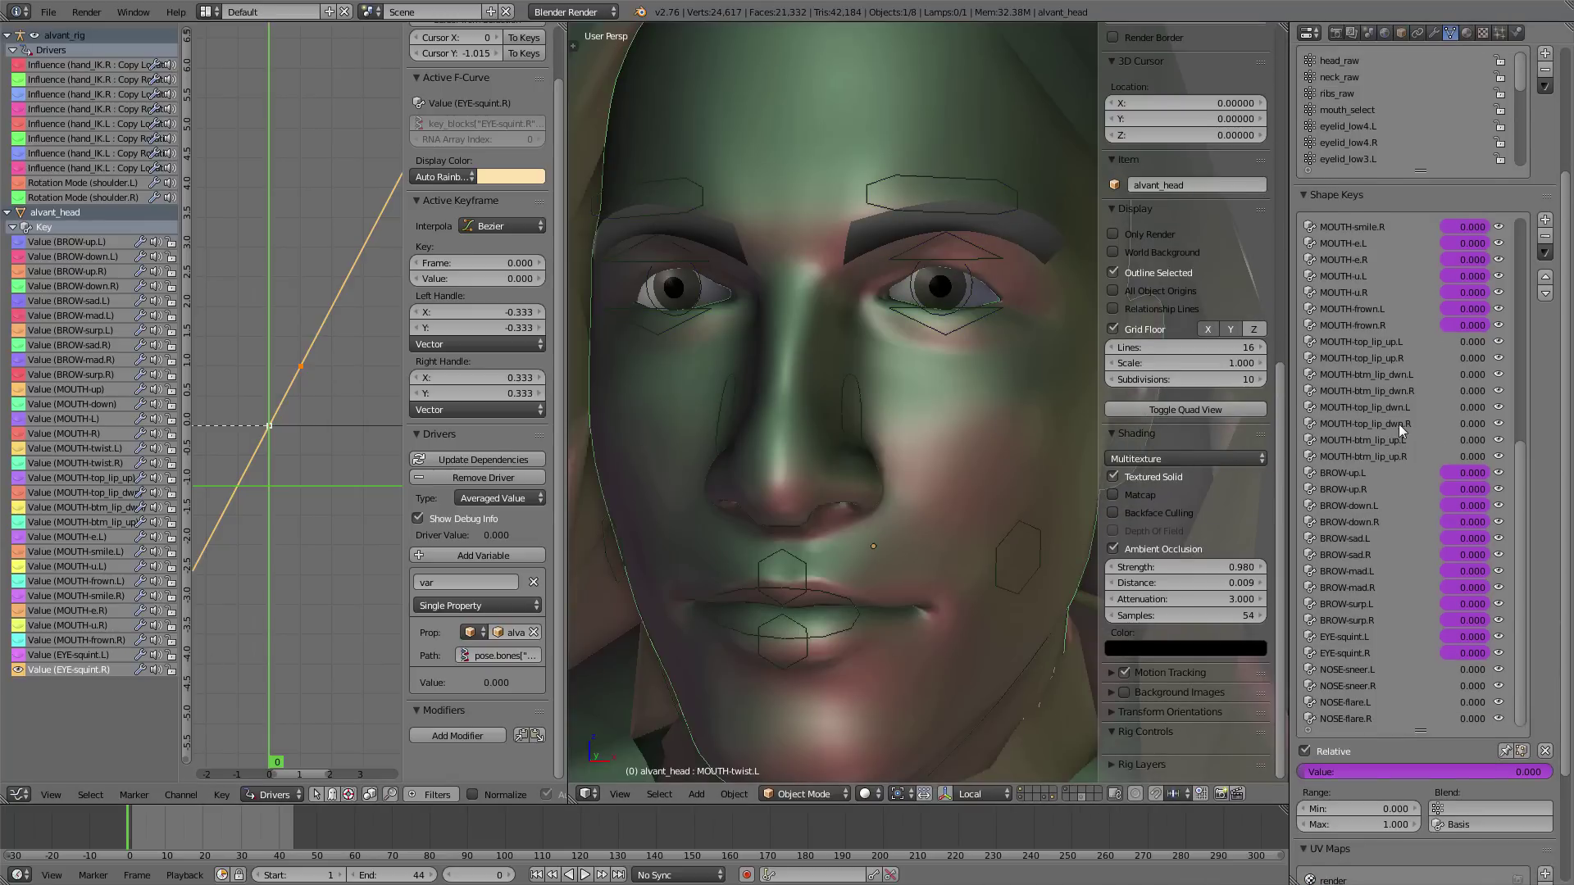
right_click(1473, 669)
left_click(1442, 593)
right_click(1445, 685)
left_click(1442, 681)
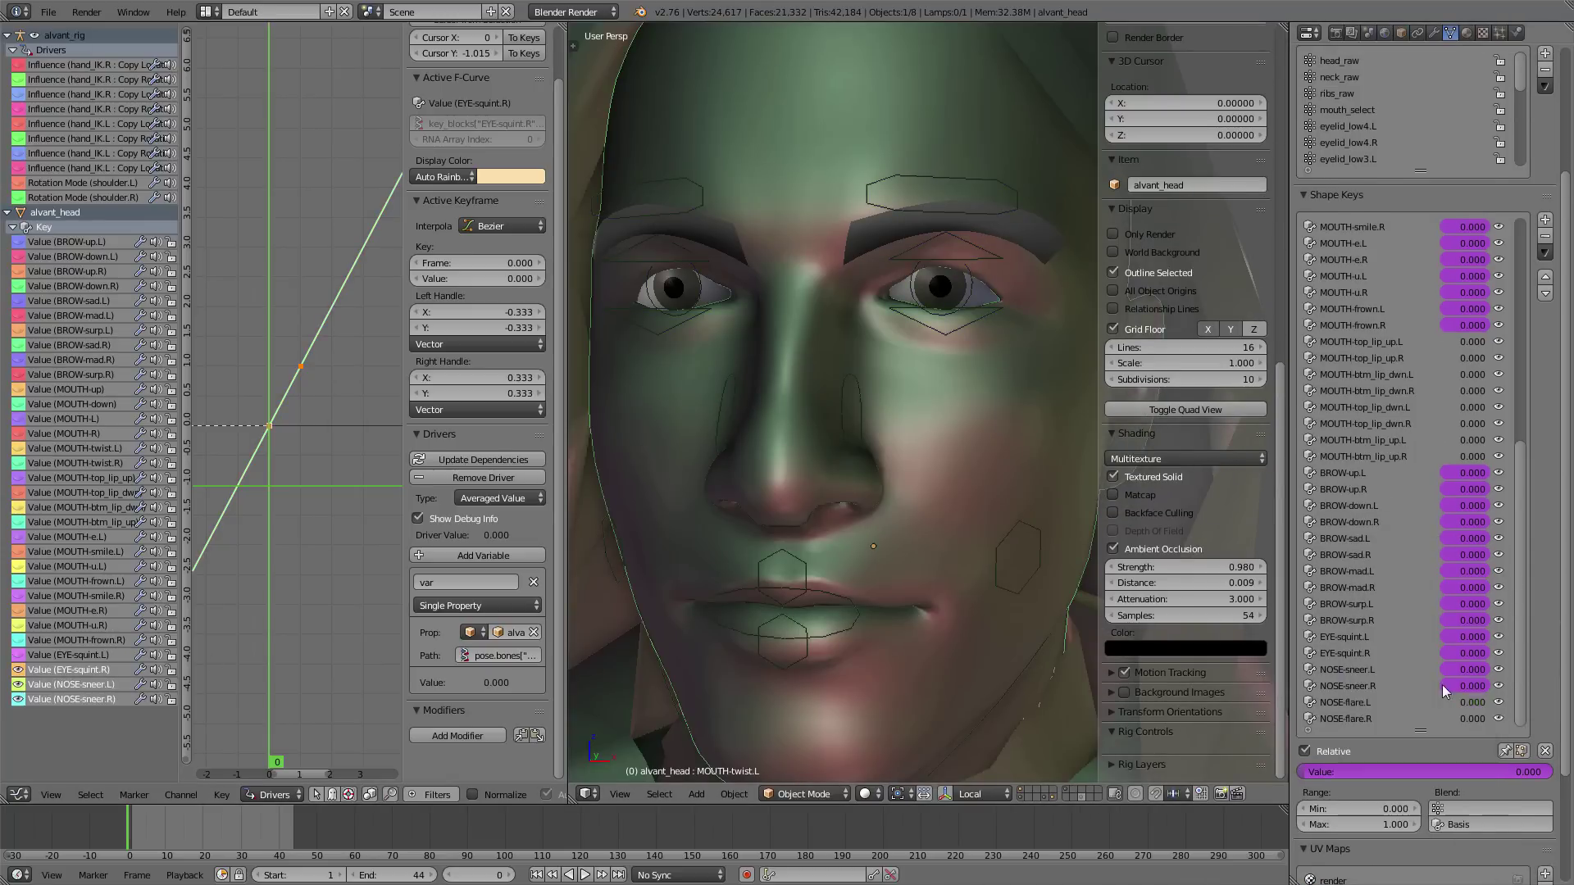
right_click(1443, 681)
left_click(1440, 681)
right_click(1443, 719)
left_click(1440, 680)
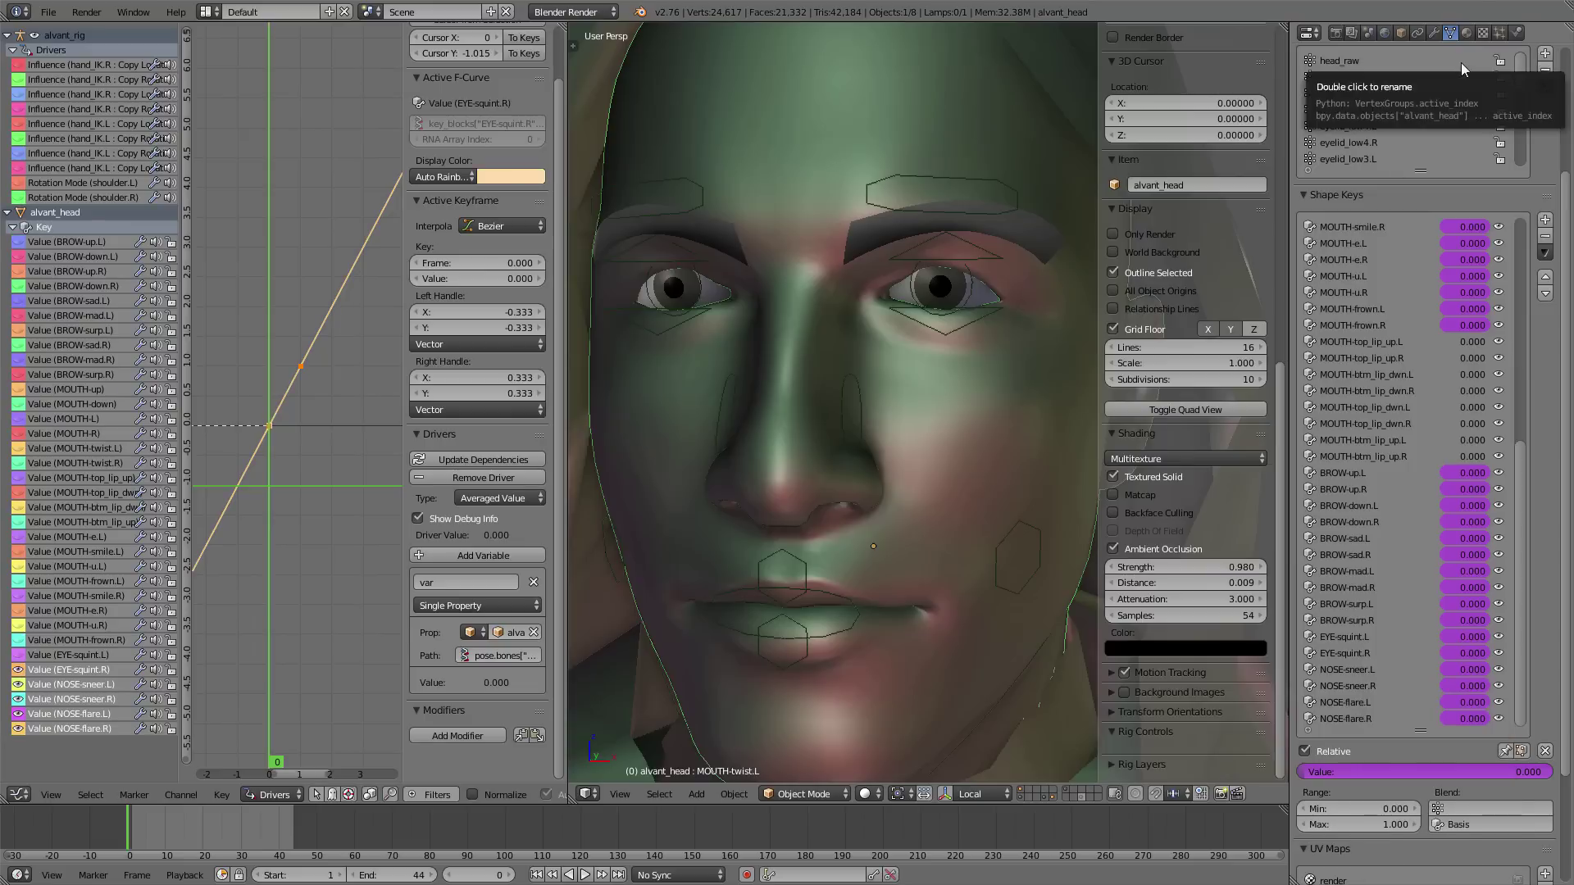
- Select the nose.L bone and set the NOSE-sneer.L driver variable to a Single Property of alvant_rig
right_click(844, 426)
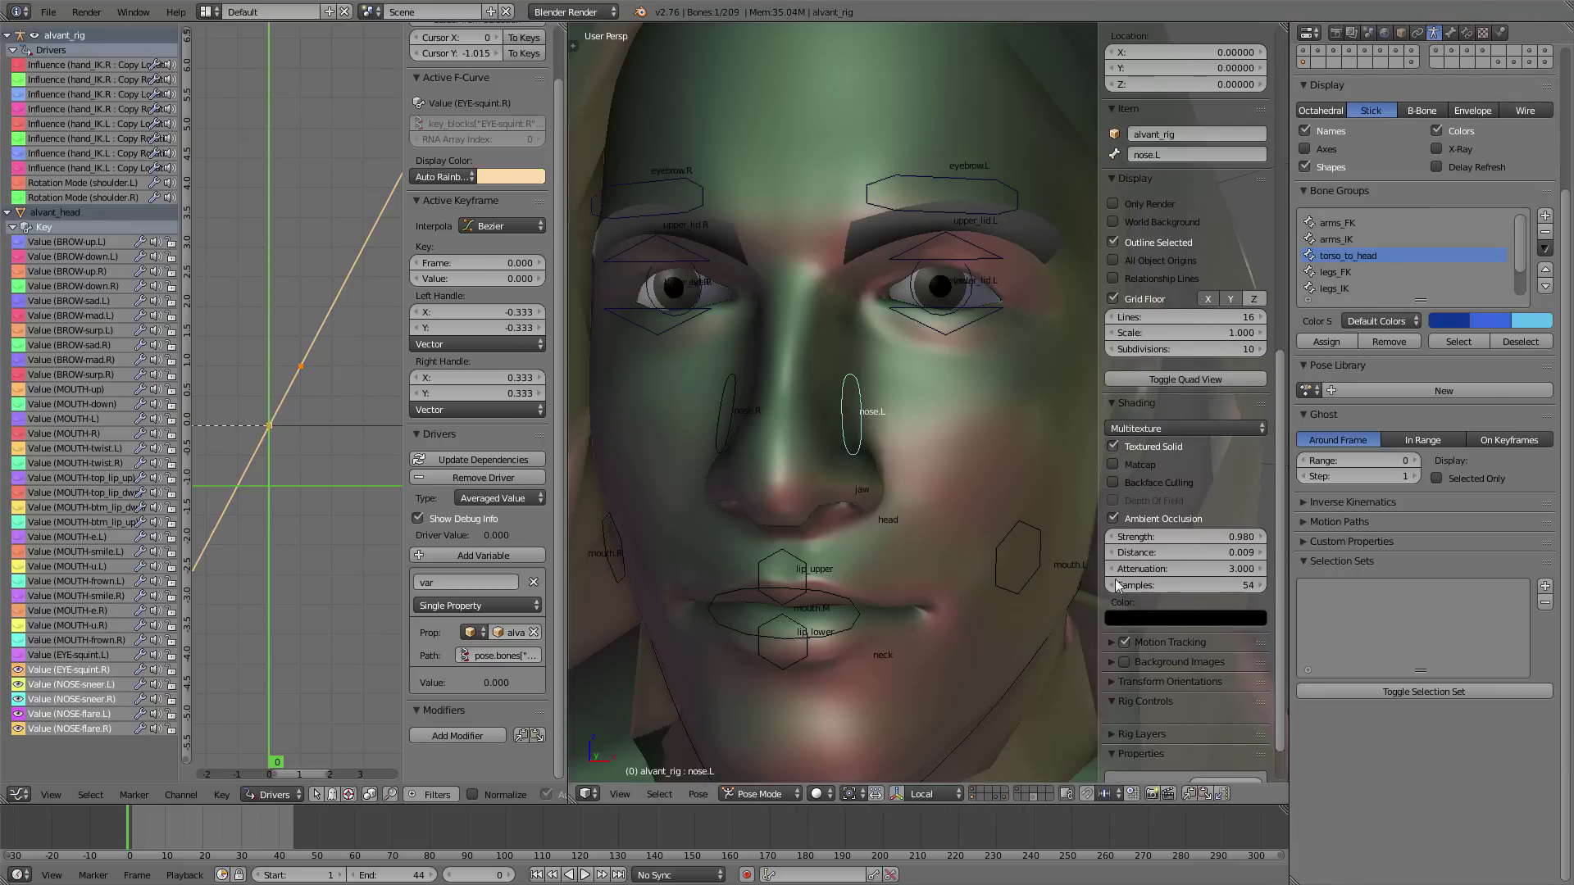
left_click(1451, 32)
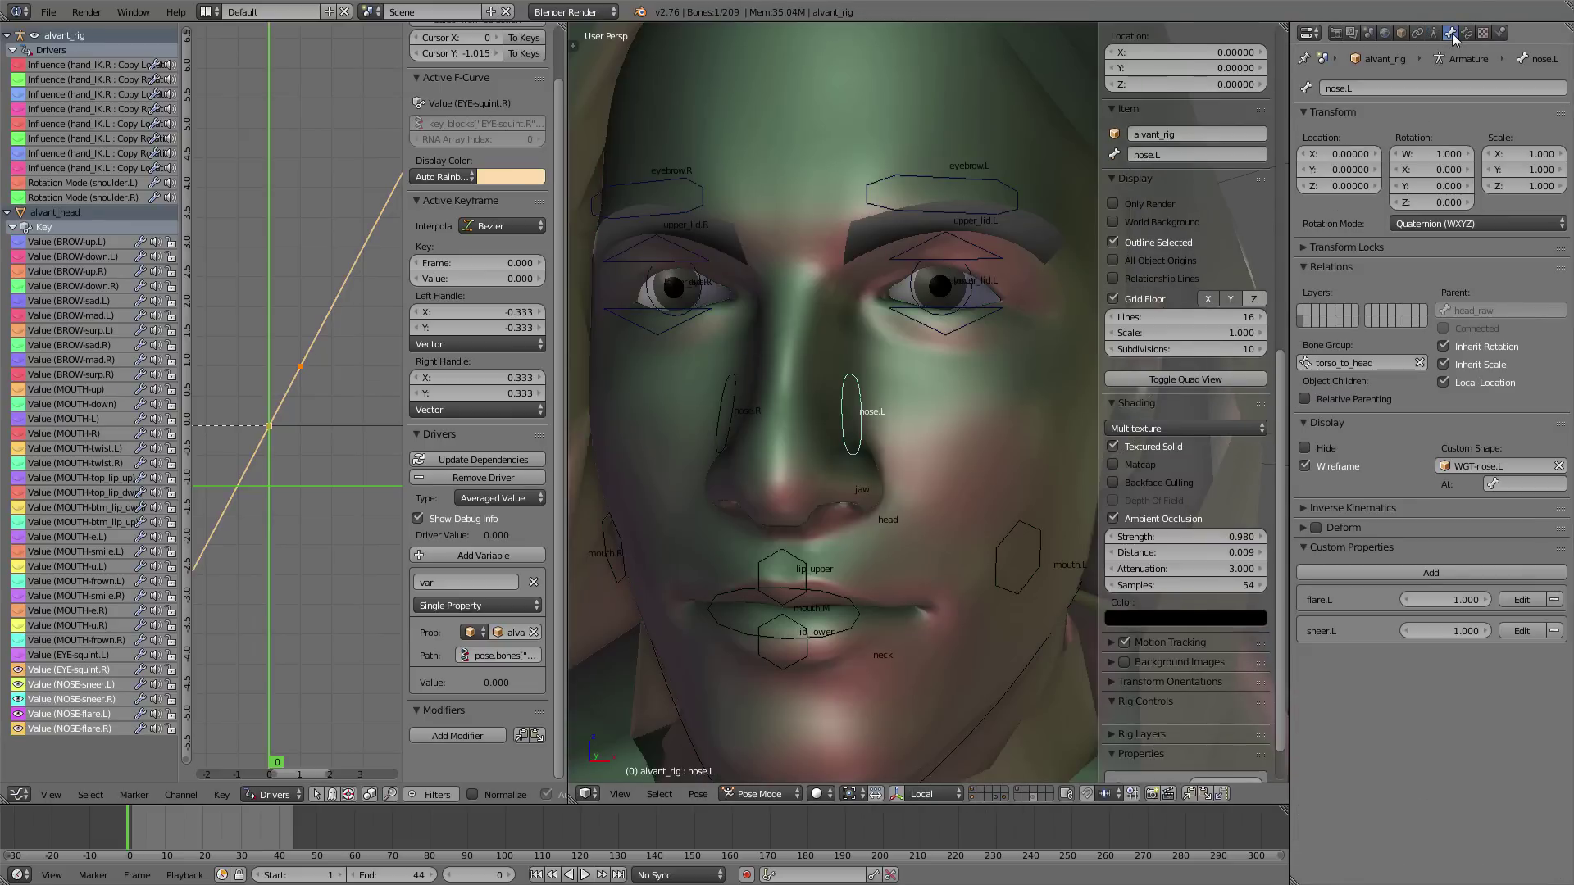
left_click(72, 685)
left_click(514, 648)
type("ri")
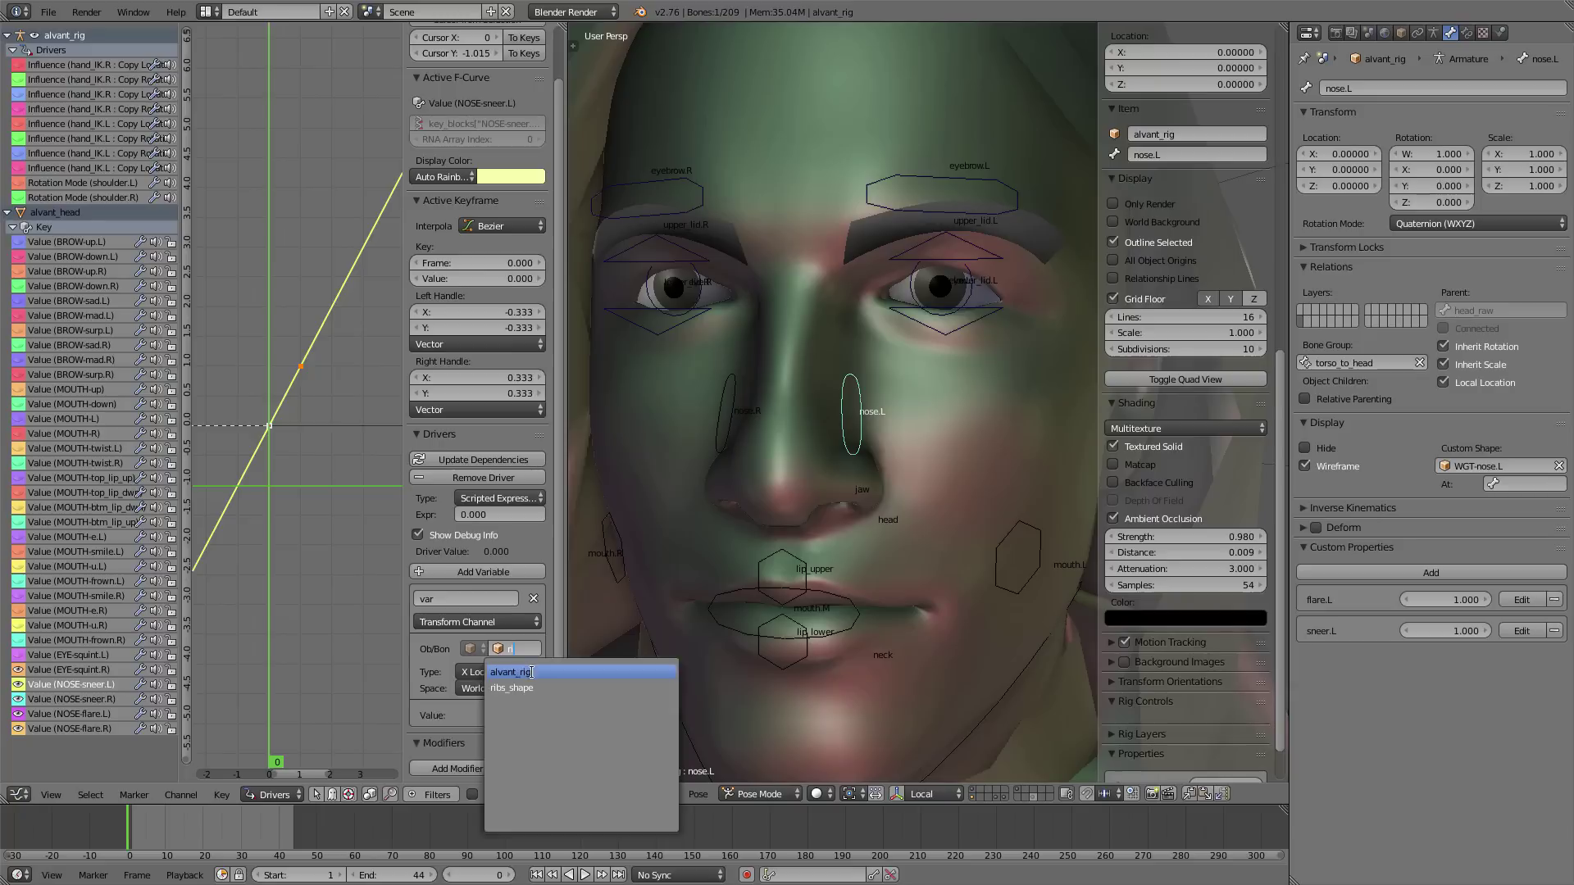
left_click(531, 672)
left_click(476, 621)
left_click(457, 601)
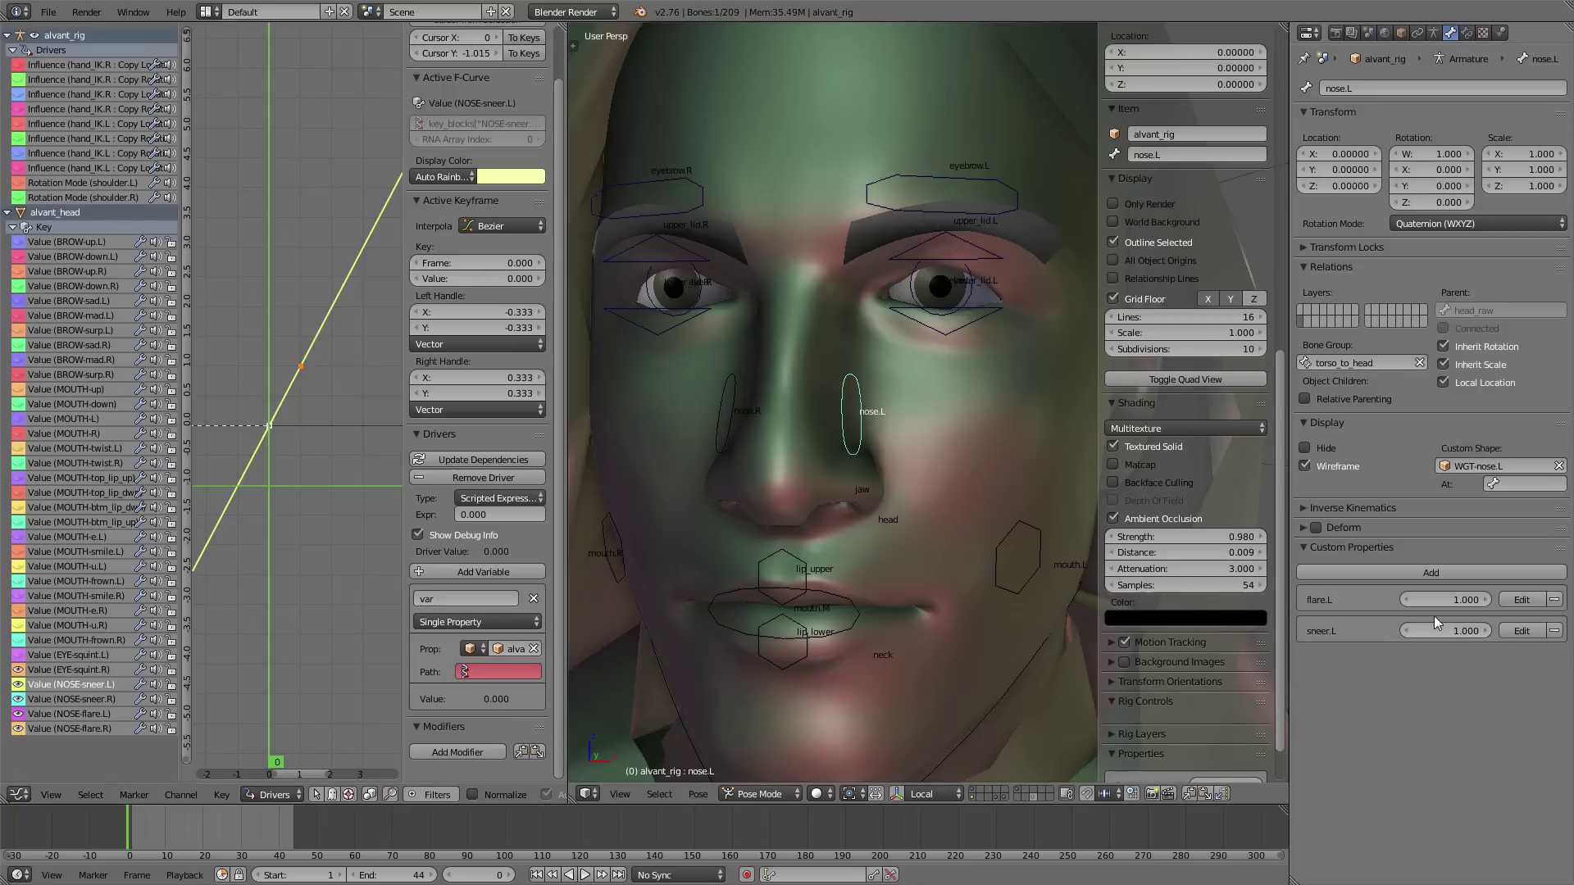
- Give the NOSE-sneer.L driver the sneer.L data path and the Averaged Value type, and set sneer.L to 0
right_click(1434, 623)
left_click(1393, 712)
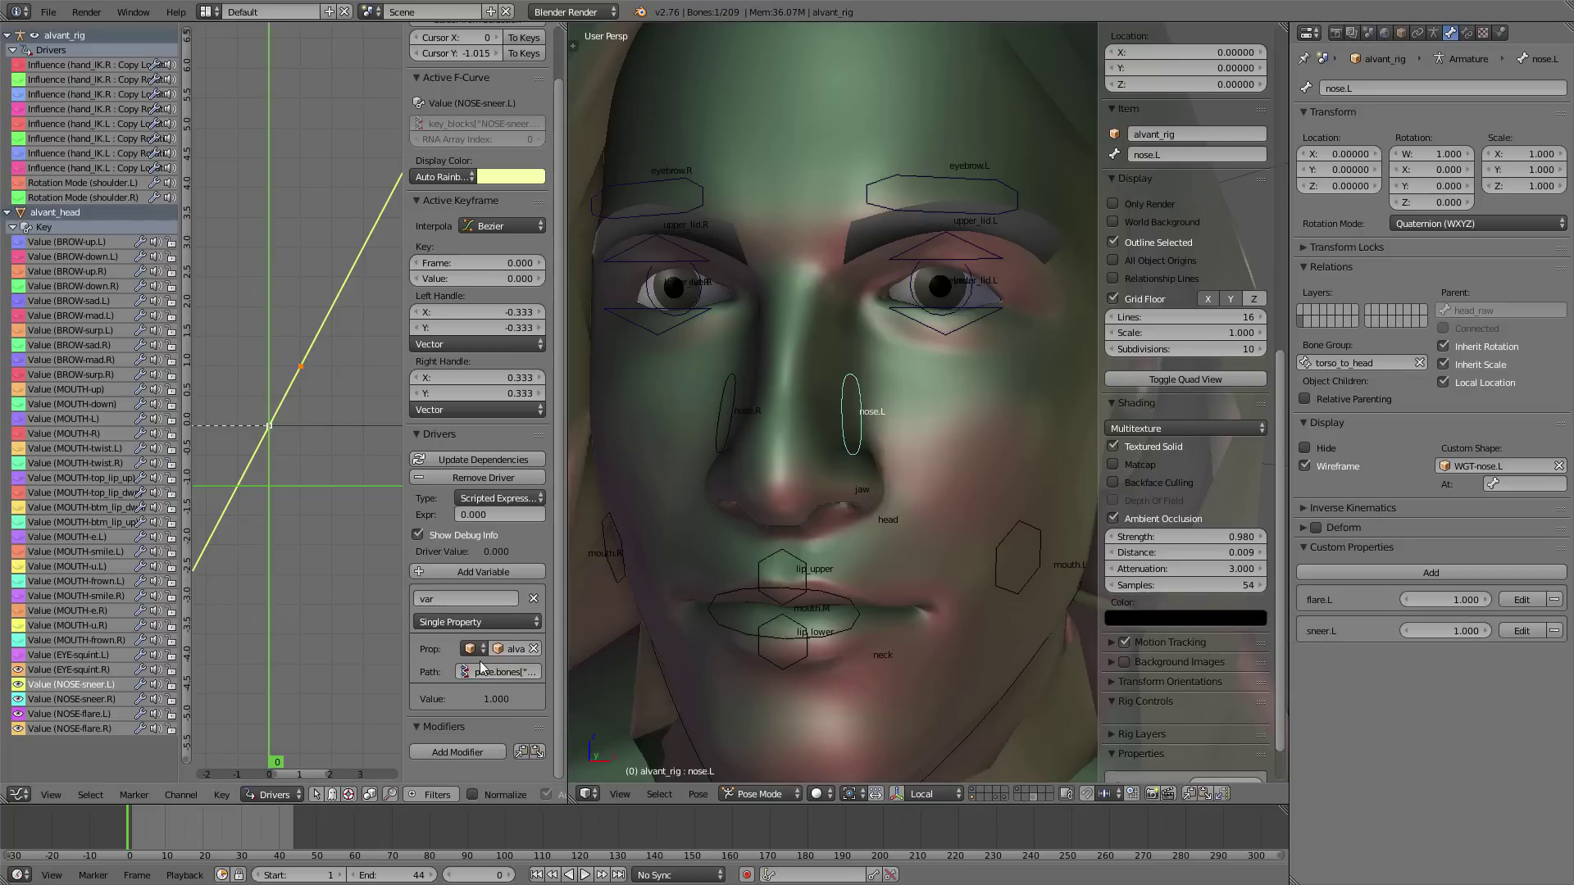
left_click(490, 496)
left_click(491, 480)
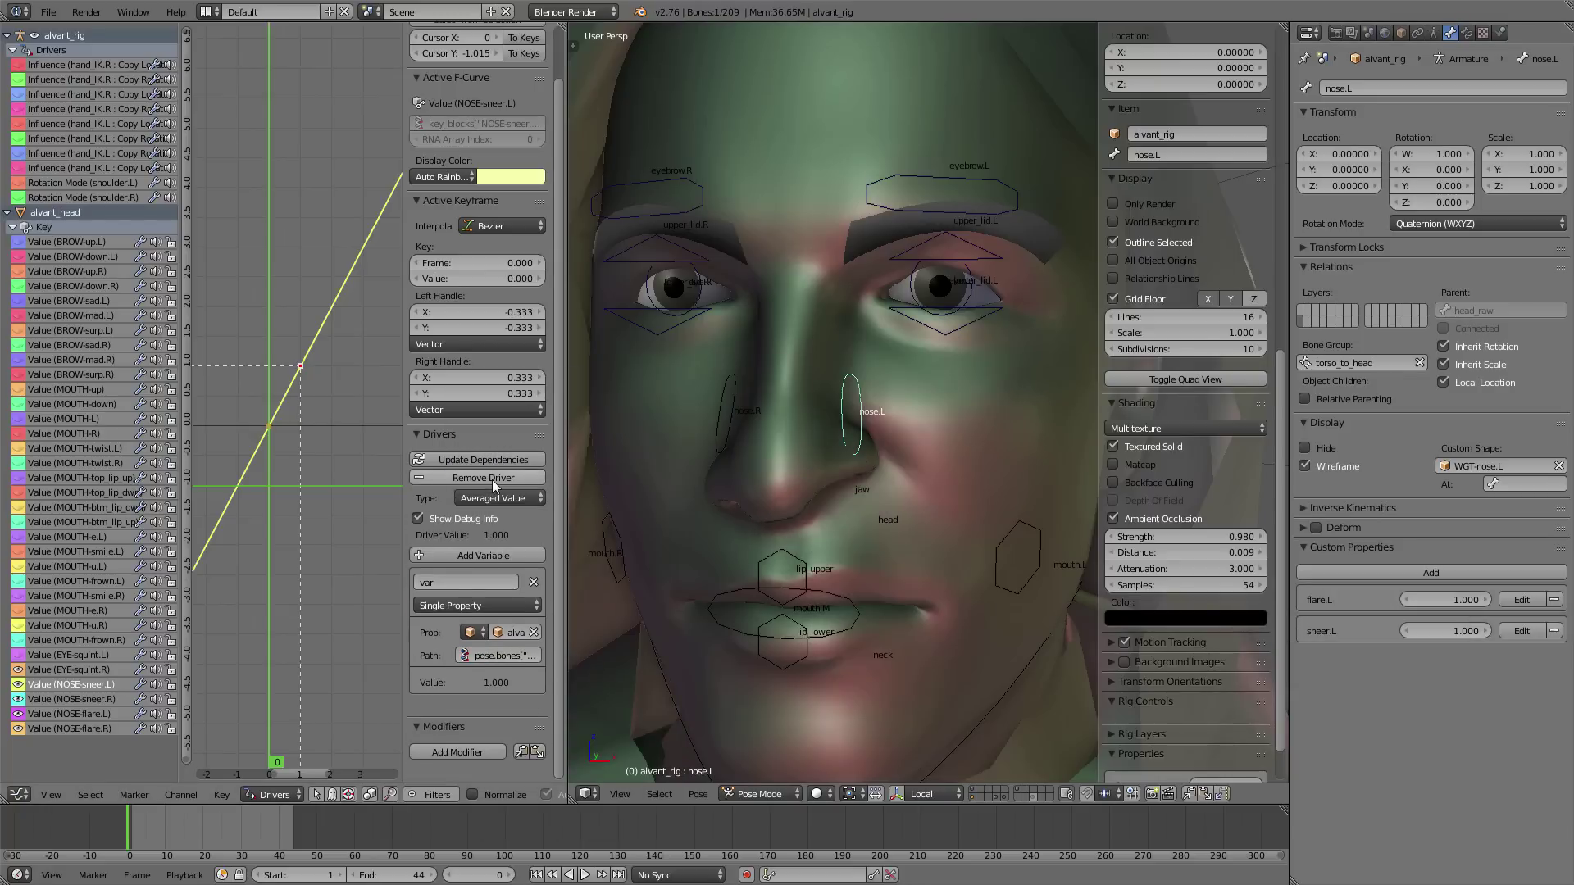
left_click_drag(1455, 631, 1344, 631)
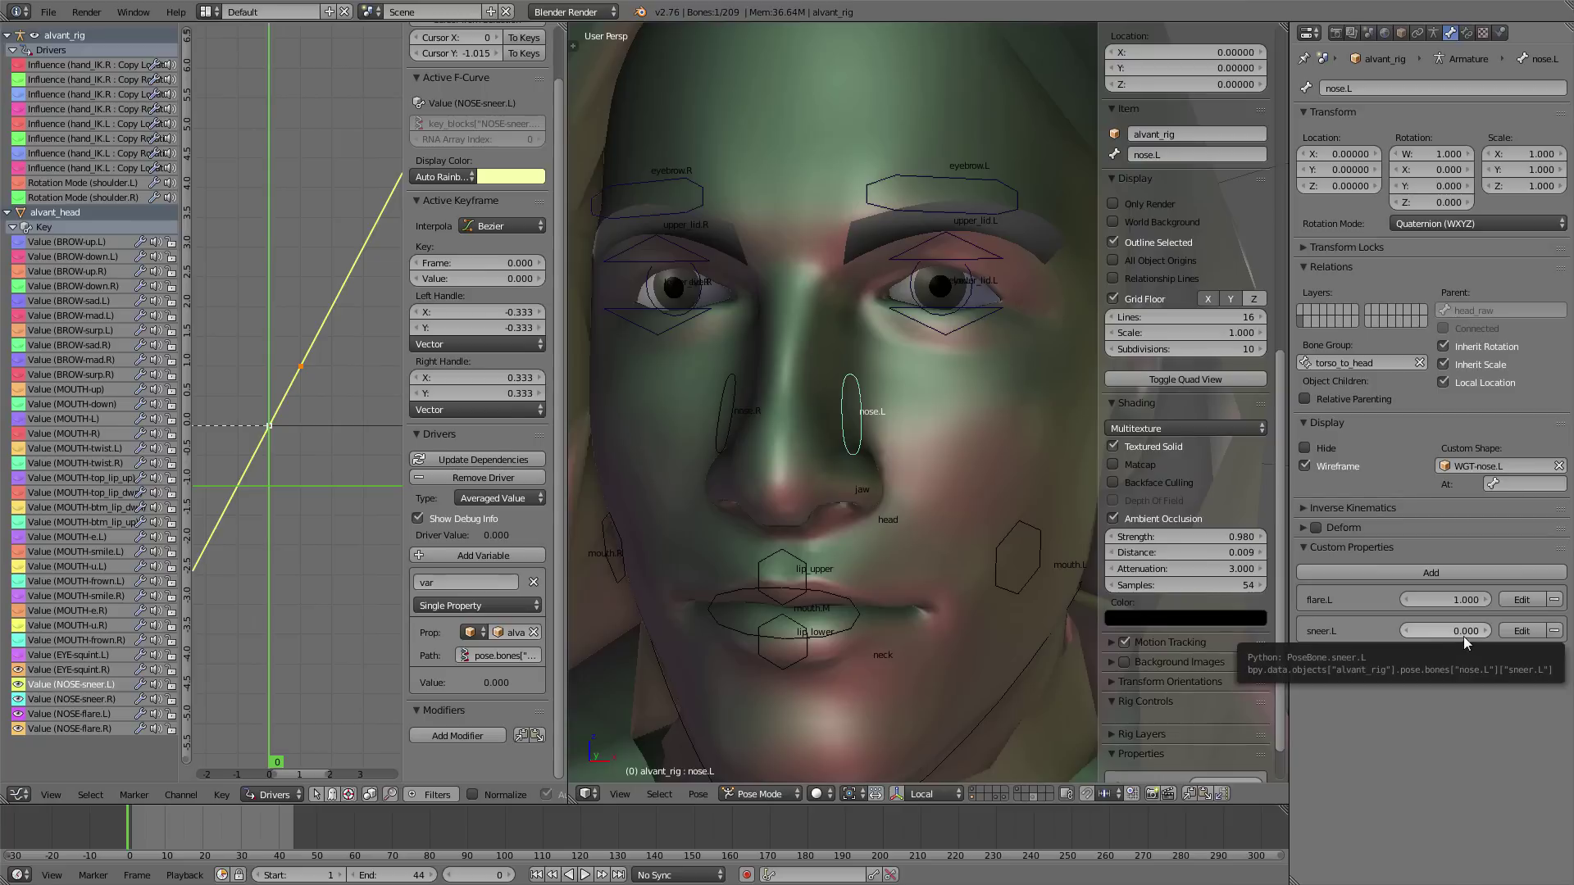
- Drive NOSE-flare.L with the flare.L data path as an averaged Single Property of alvant_rig, and set flare.L to 0
right_click(1463, 636)
left_click(1444, 597)
left_click(79, 718)
left_click(513, 650)
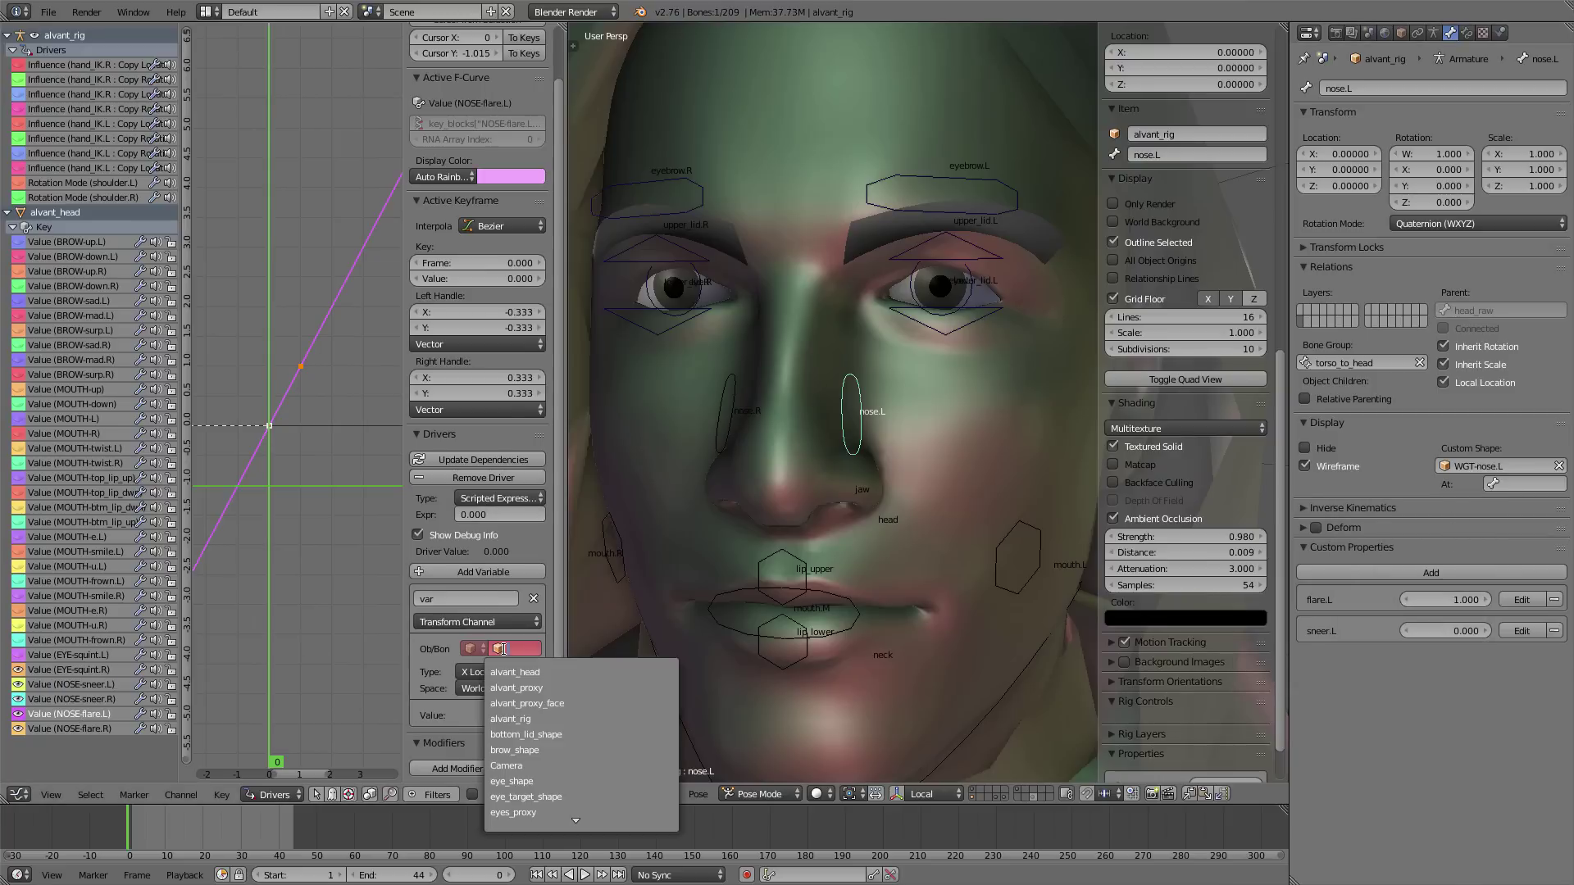
type("rig")
left_click(492, 673)
left_click(483, 621)
left_click(470, 603)
key("ctrl+v")
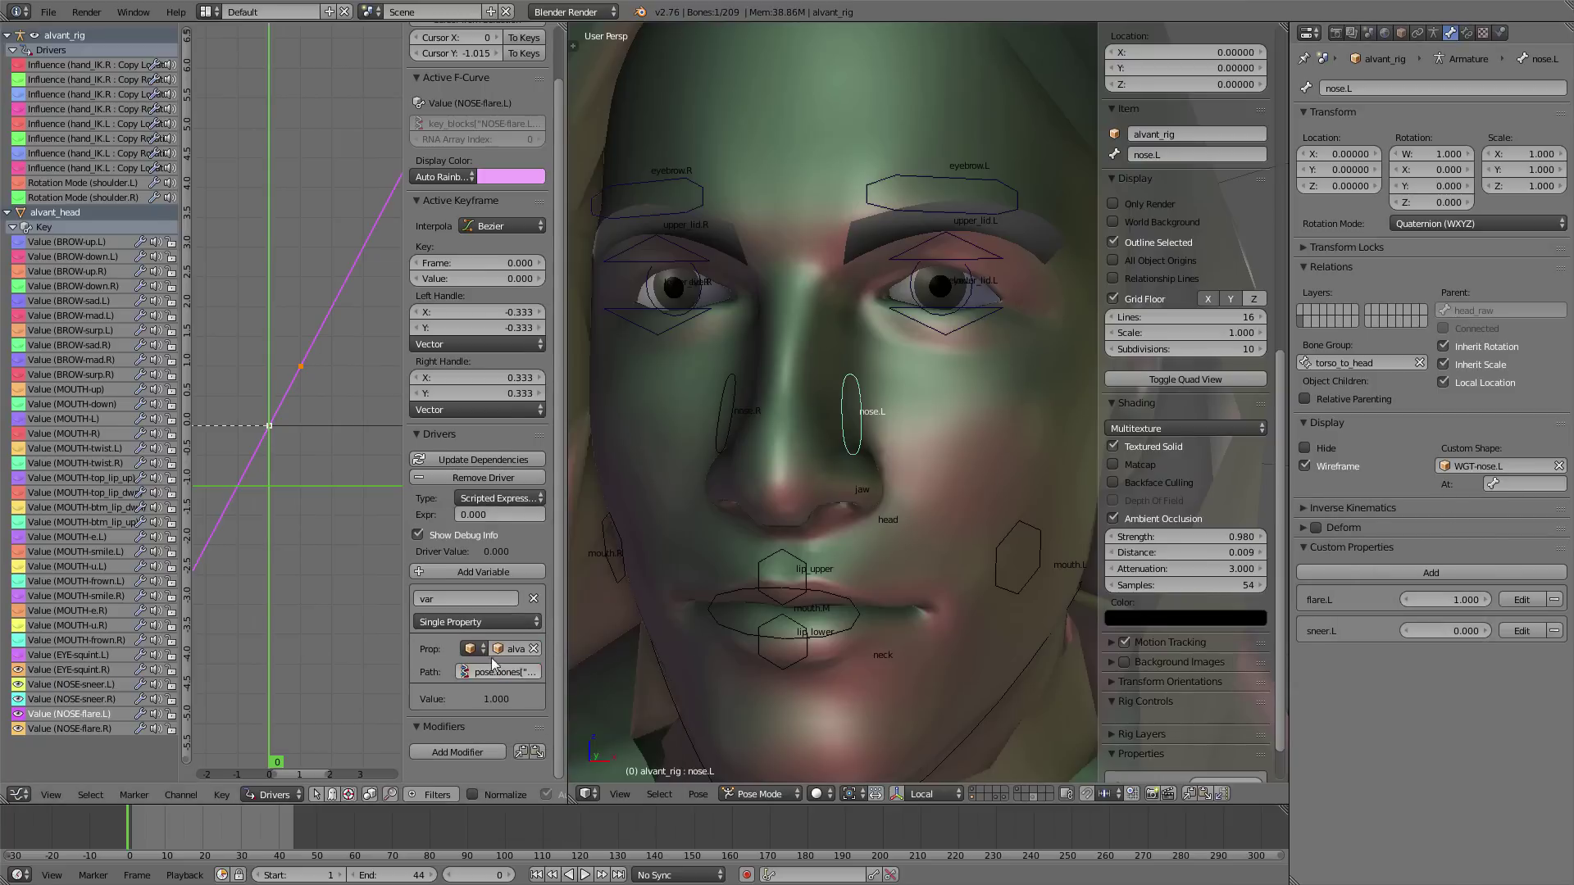
left_click(492, 498)
left_click(484, 477)
left_click_drag(1457, 604, 1377, 604)
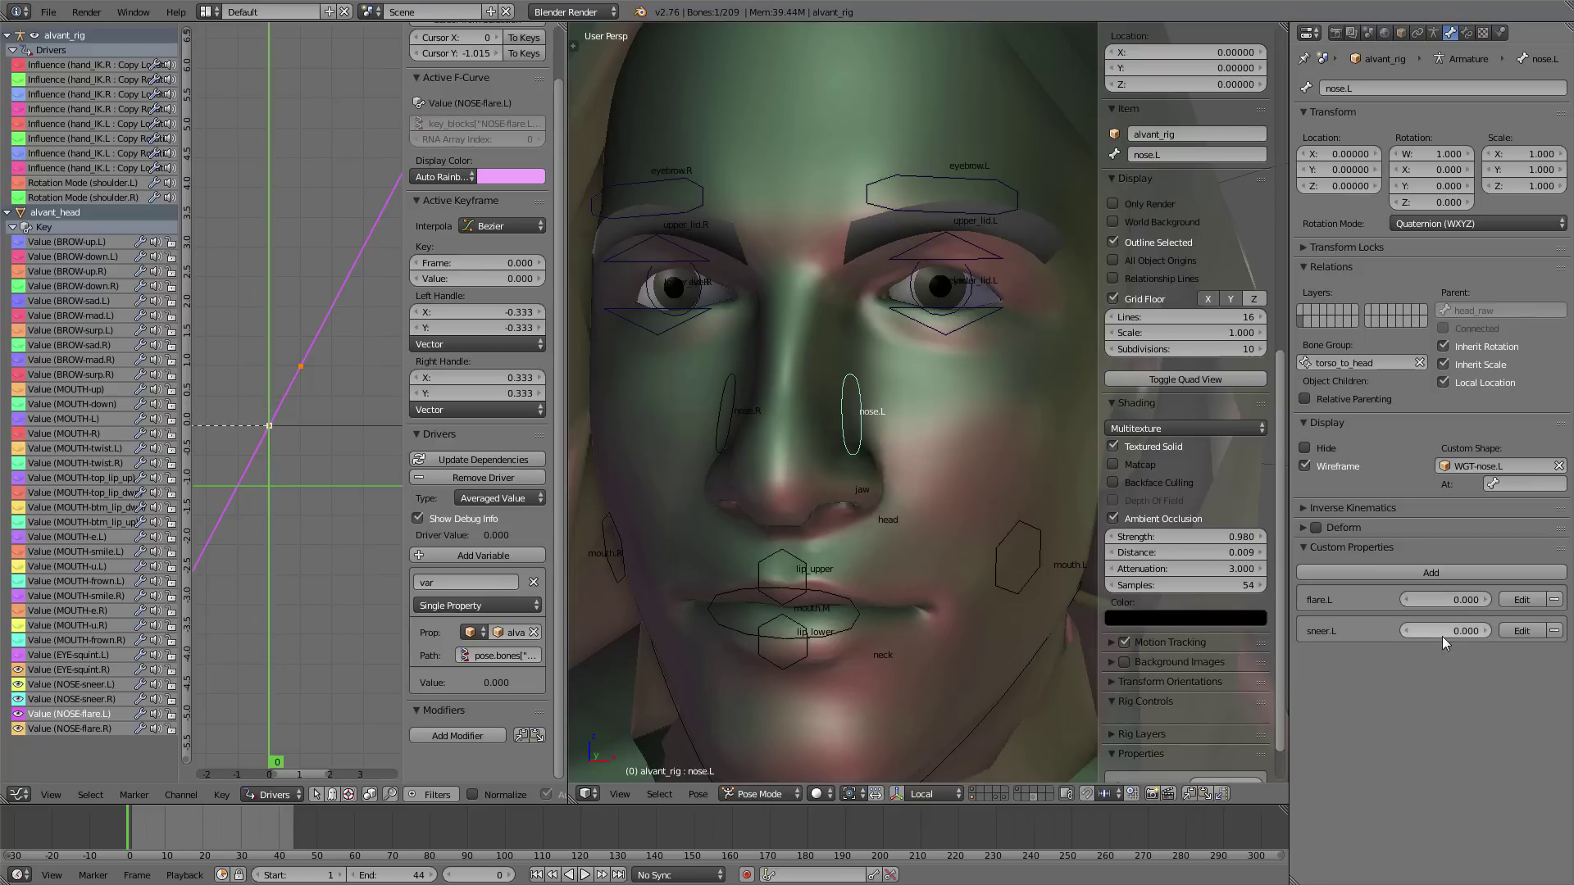
- Copy the flare.R data path from the nose.R bone and set the NOSE-sneer.R driver variable to a Single Property of alvant_rig
left_click(72, 700)
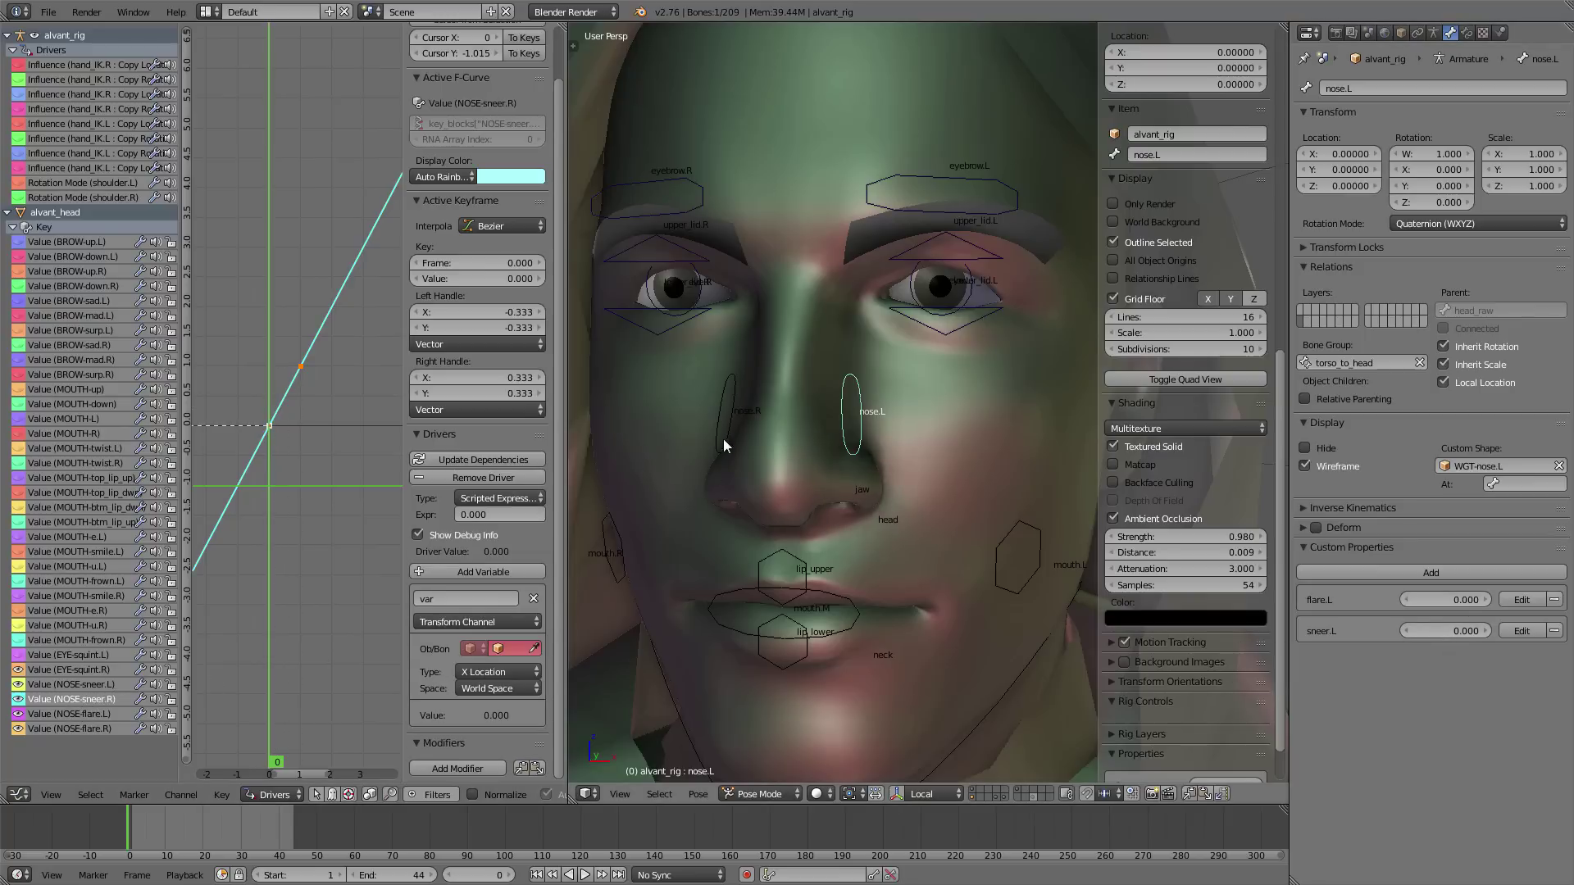
right_click(1440, 600)
left_click(1439, 600)
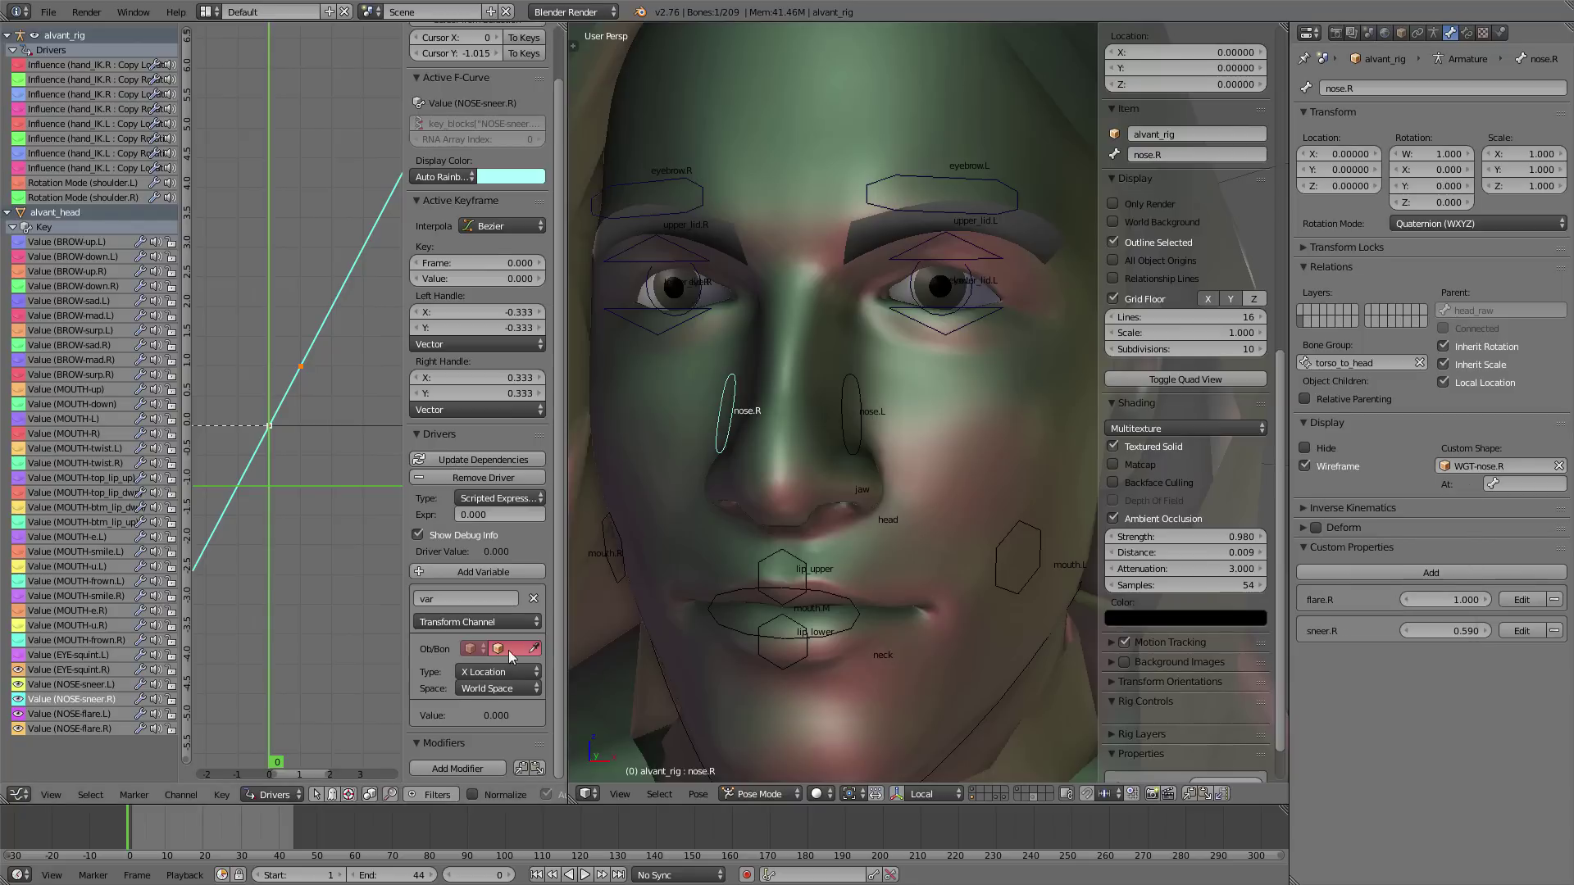
left_click(498, 649)
left_click(503, 665)
left_click(471, 622)
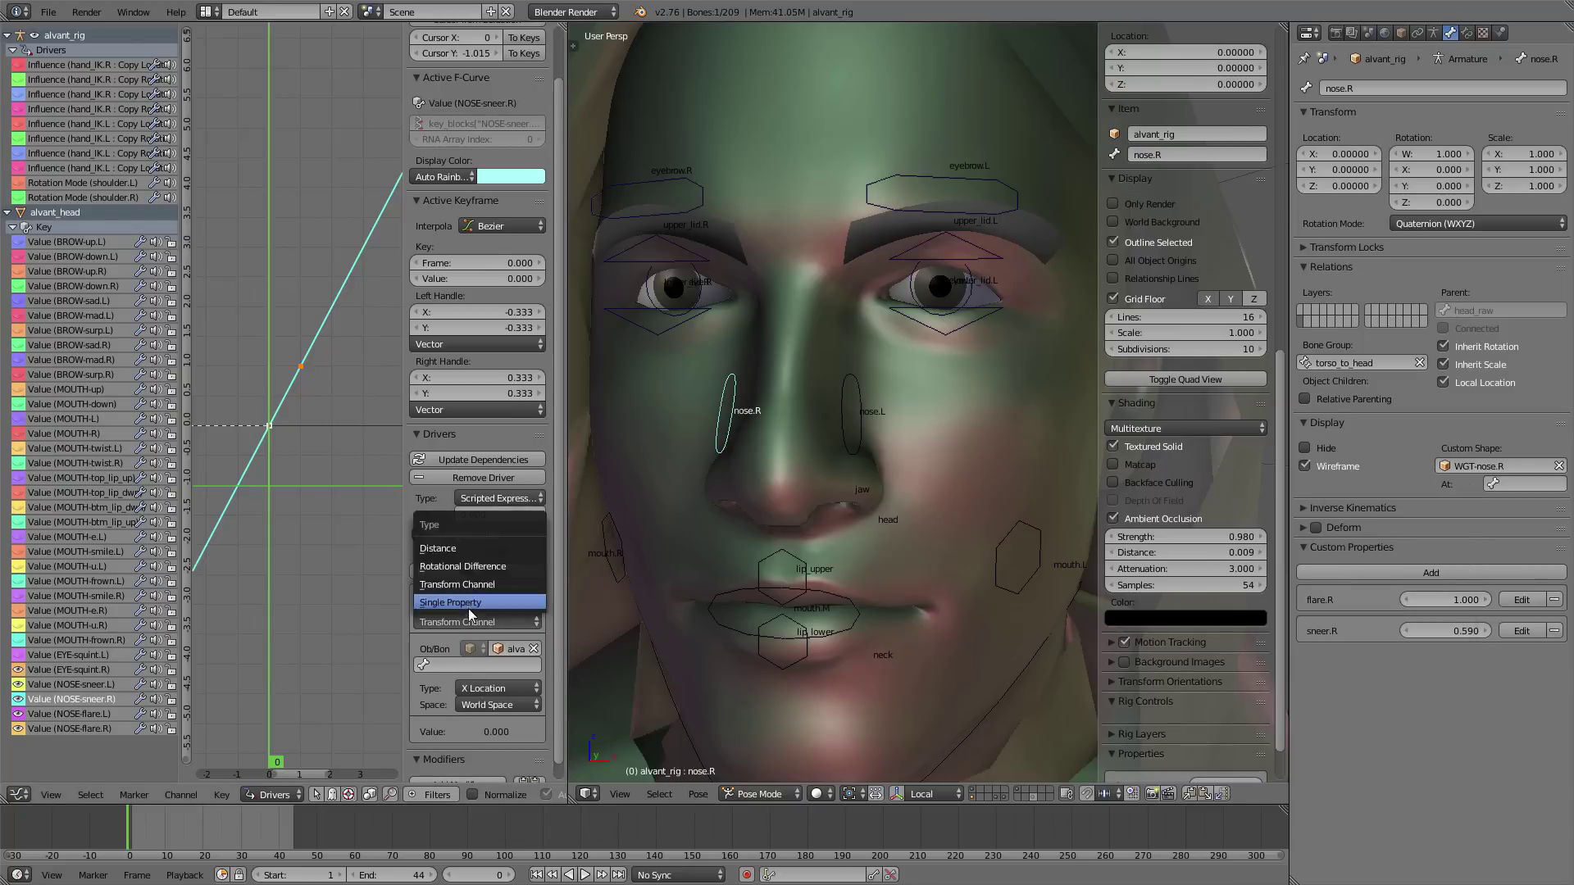
left_click(469, 612)
- Give the NOSE-sneer.R driver the flare.R data path and the Averaged Value type, and set flare.R to 0
key("ctrl+v")
left_click(496, 498)
left_click(495, 482)
left_click_drag(1450, 600, 1424, 600)
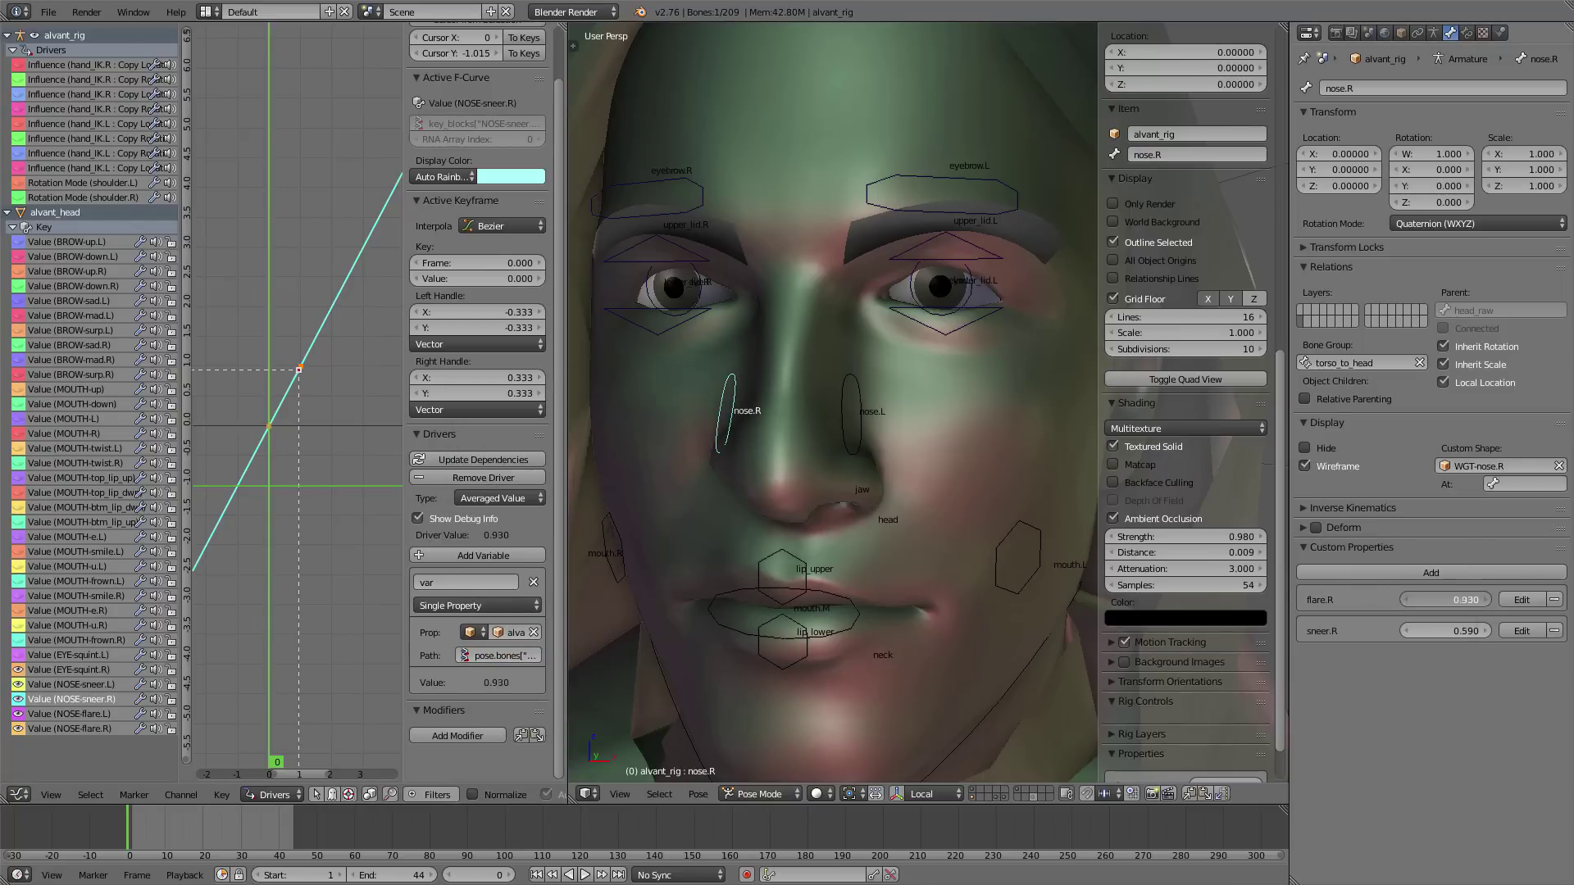
- Drive NOSE-flare.R with the sneer.R data path as an averaged Single Property of alvant_rig, and set sneer.R to 0
right_click(1446, 600)
left_click(1467, 632)
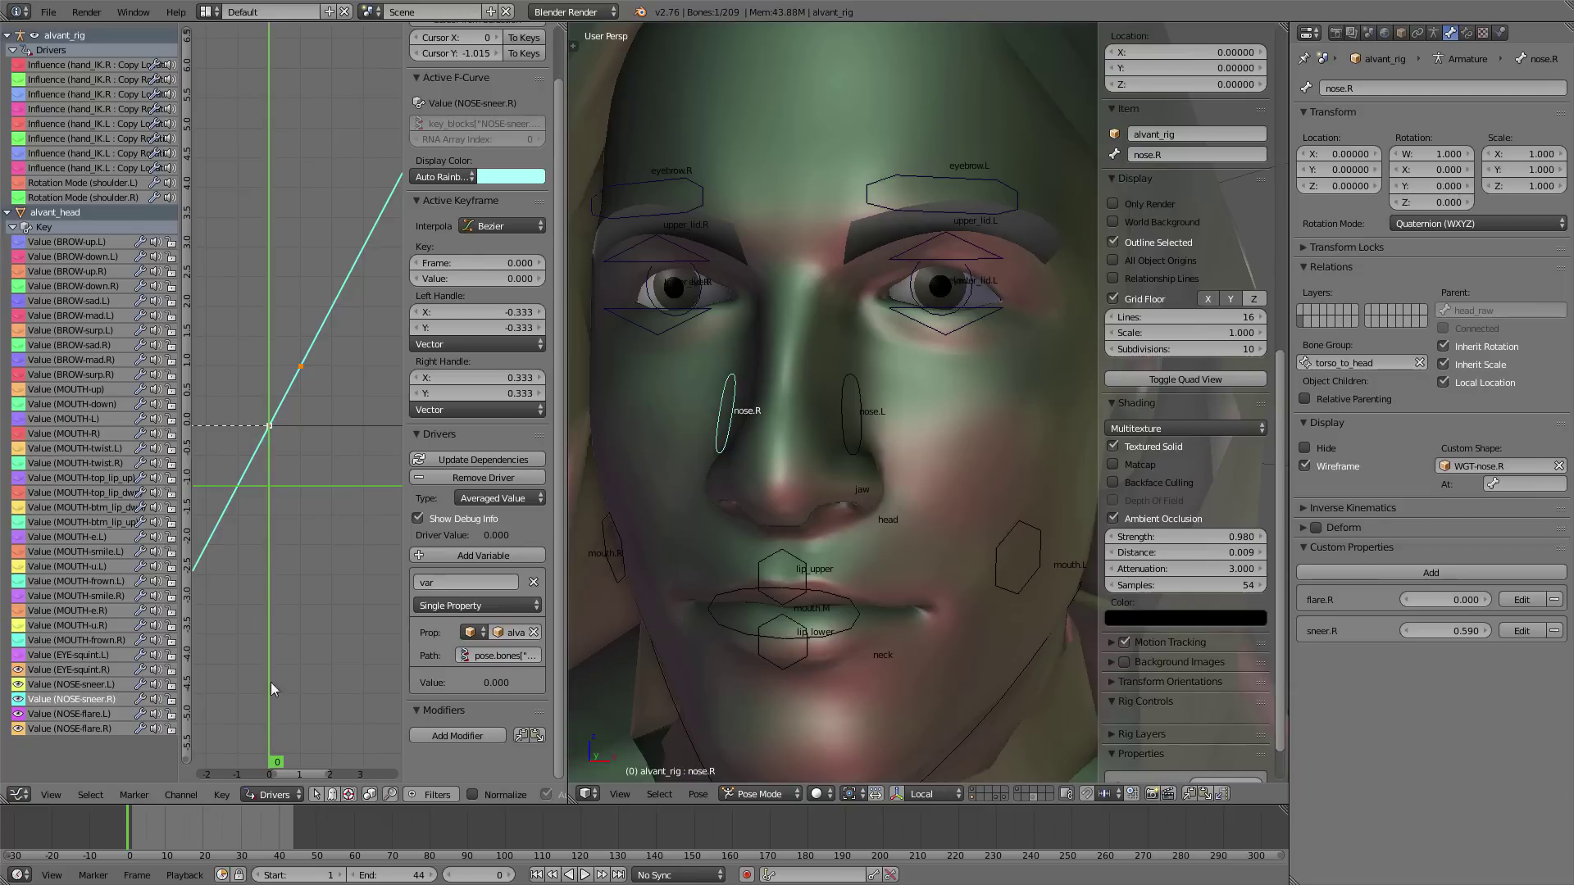
left_click(84, 728)
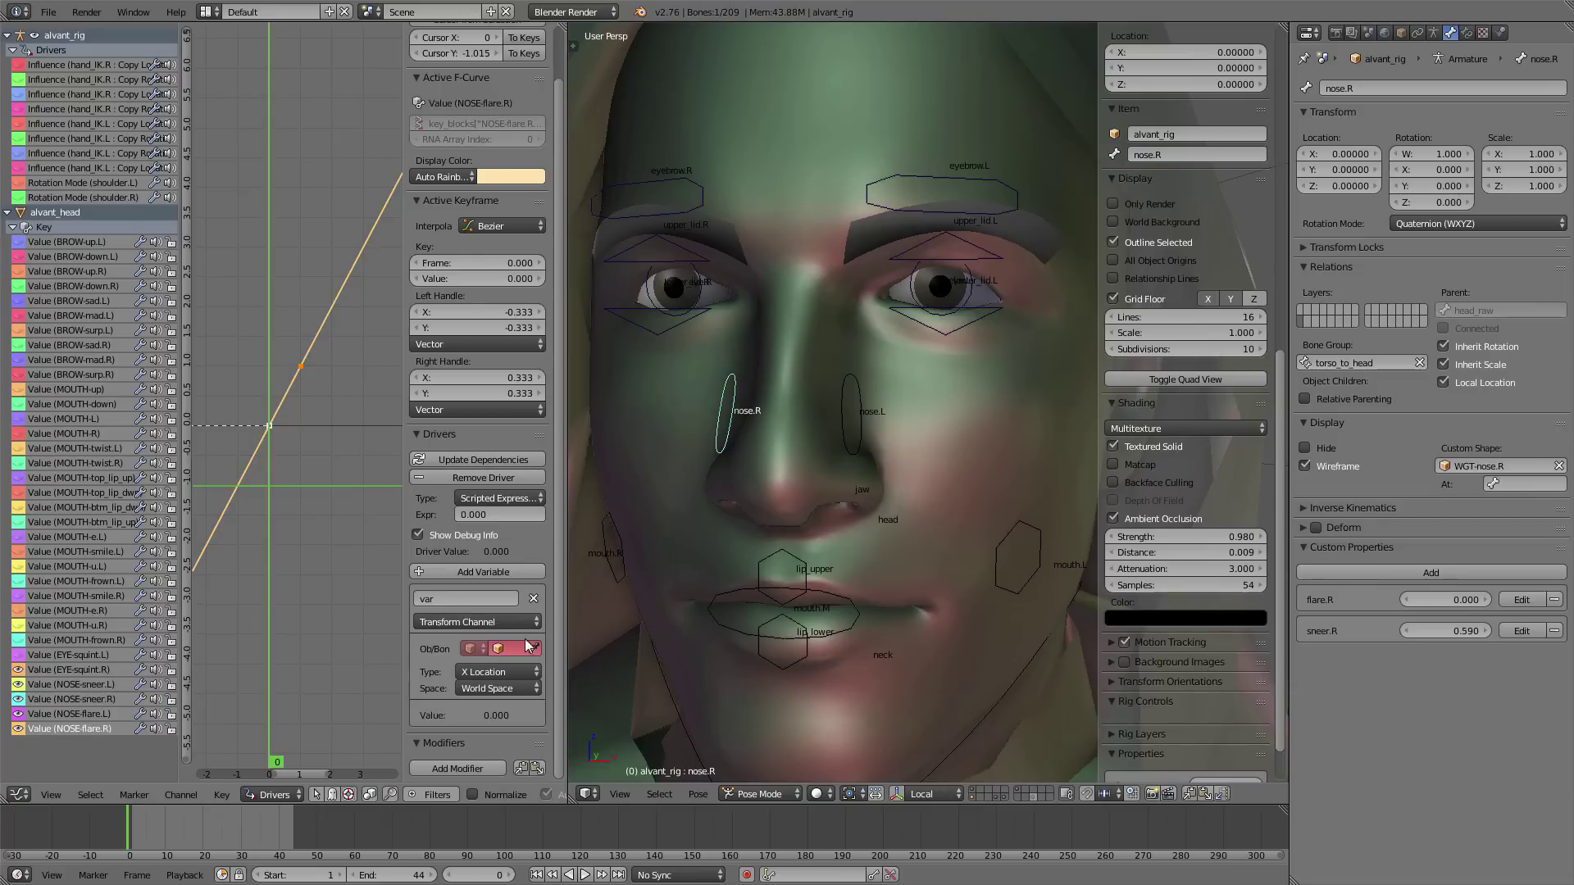
left_click(511, 648)
type("rig")
left_click(501, 667)
left_click(475, 621)
left_click(471, 605)
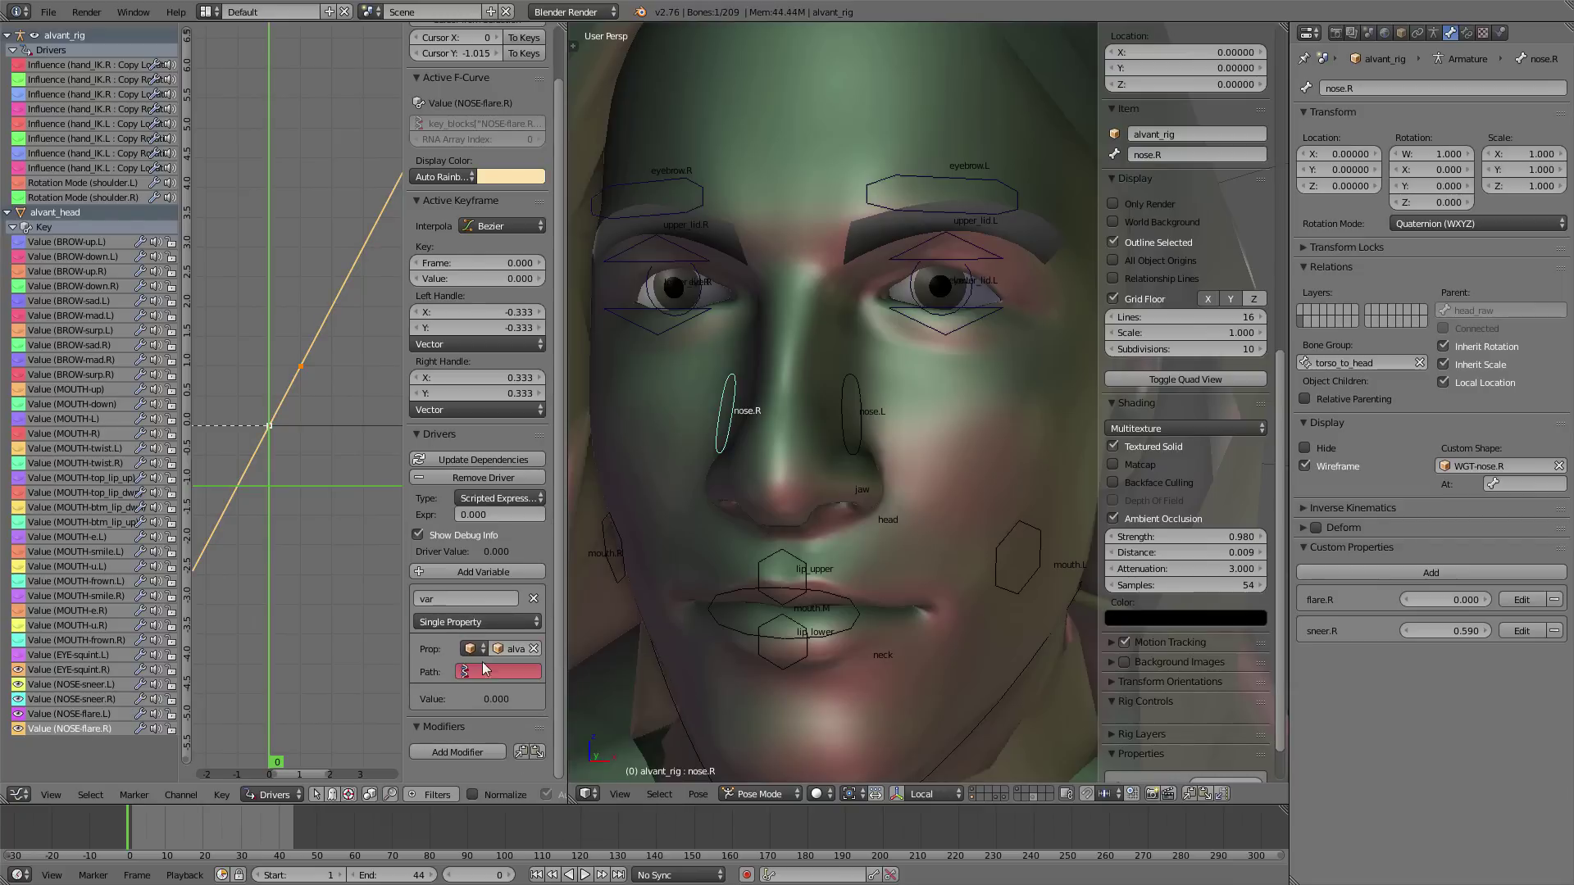
key("ctrl+v")
left_click(500, 498)
left_click(501, 486)
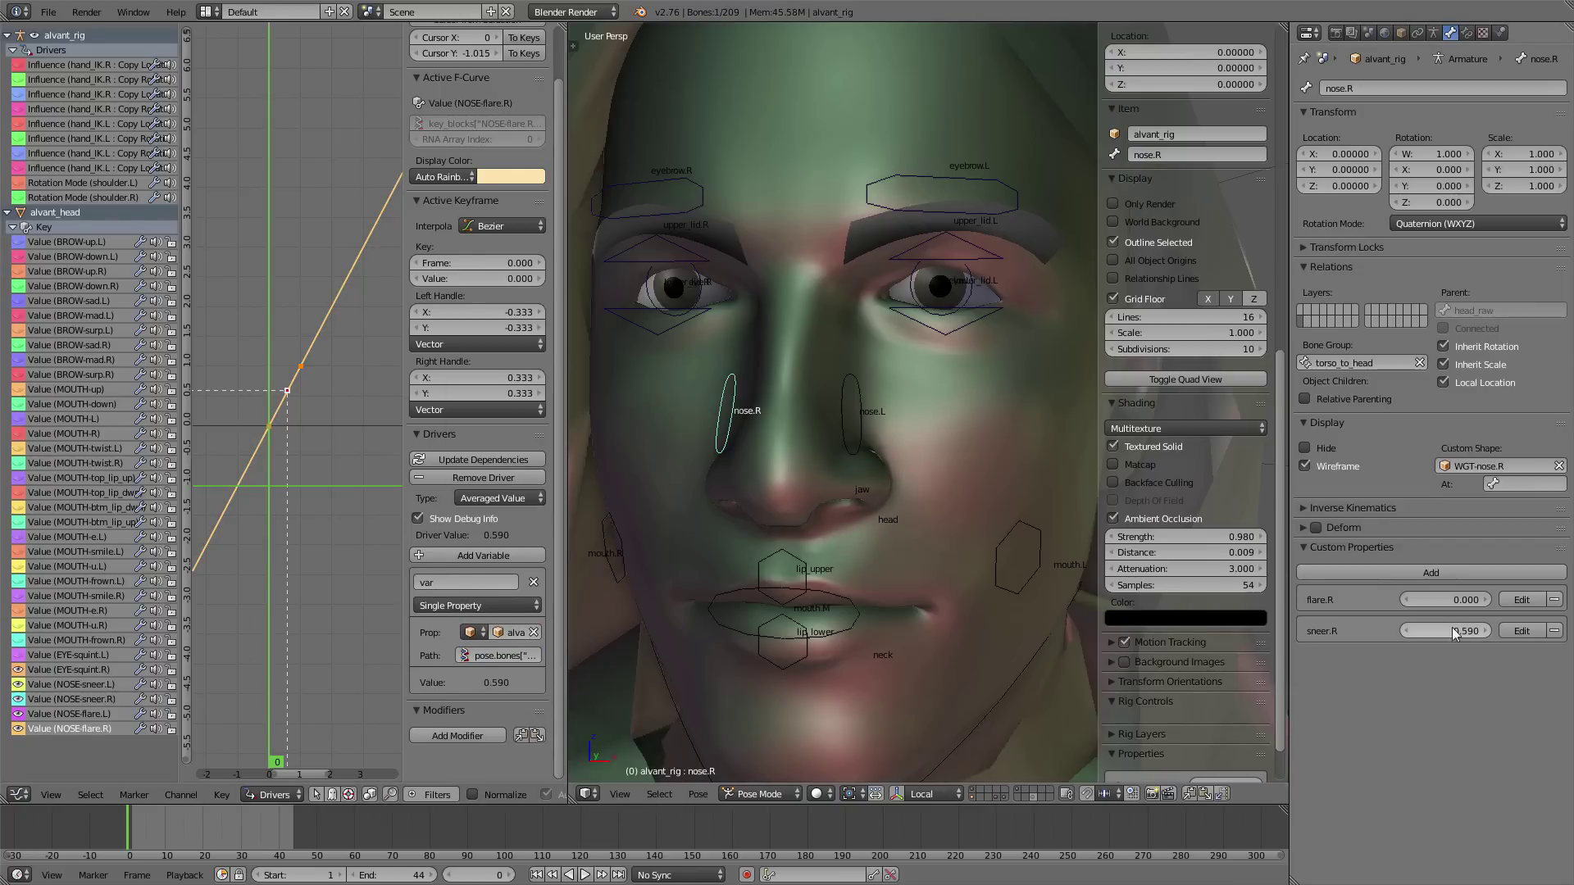
key("BackSpace")
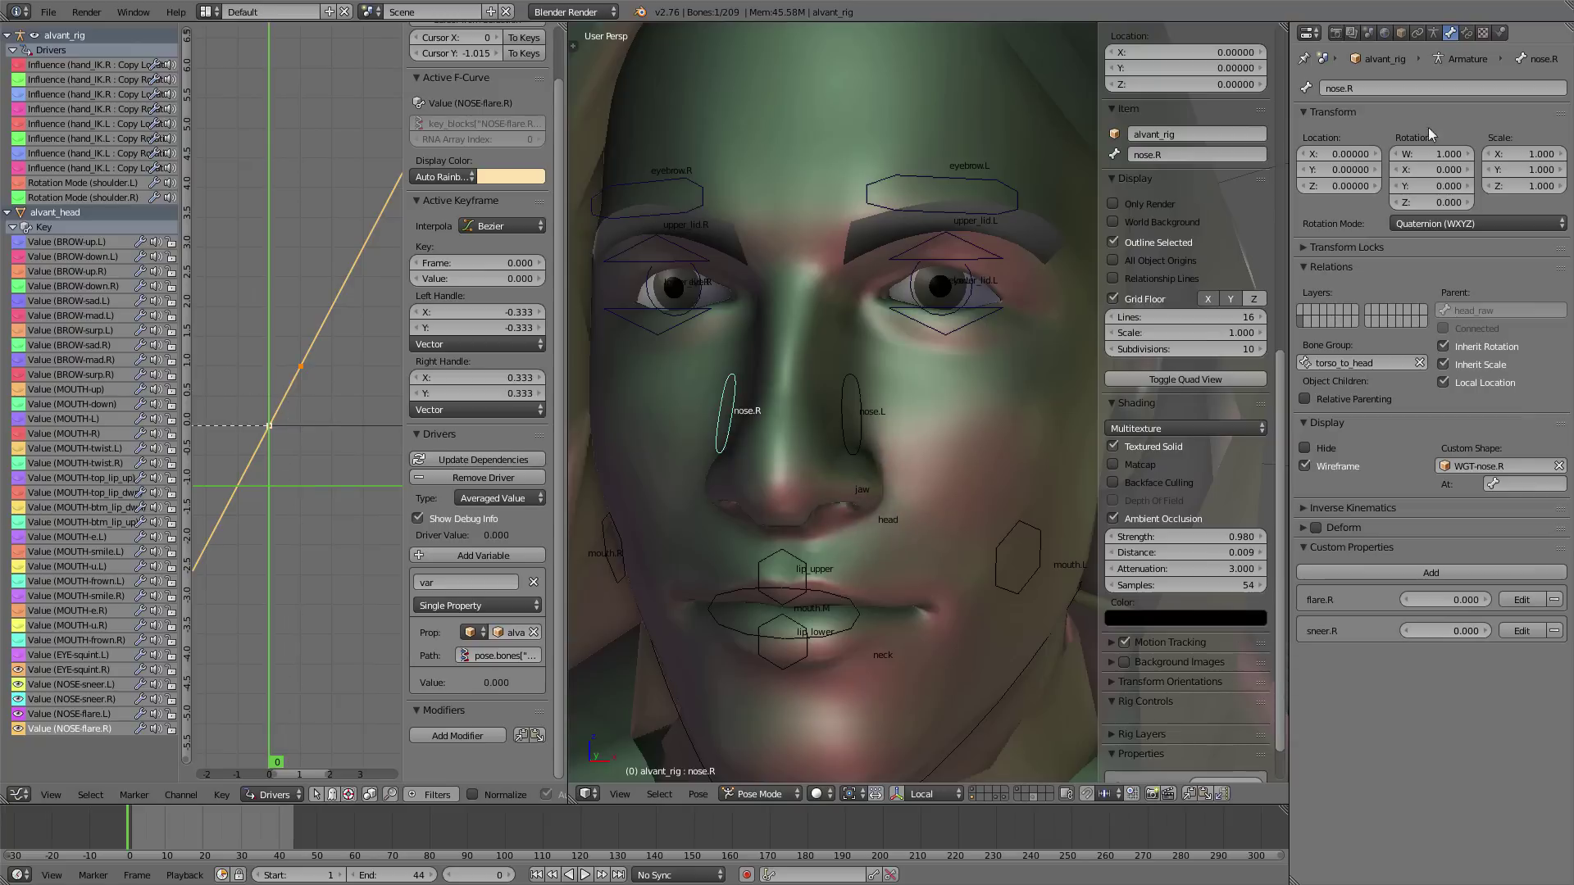
- Select the alvant_head mesh and delete the driver from the NOSE-flare.R shape key
right_click(1002, 140)
left_click(1450, 33)
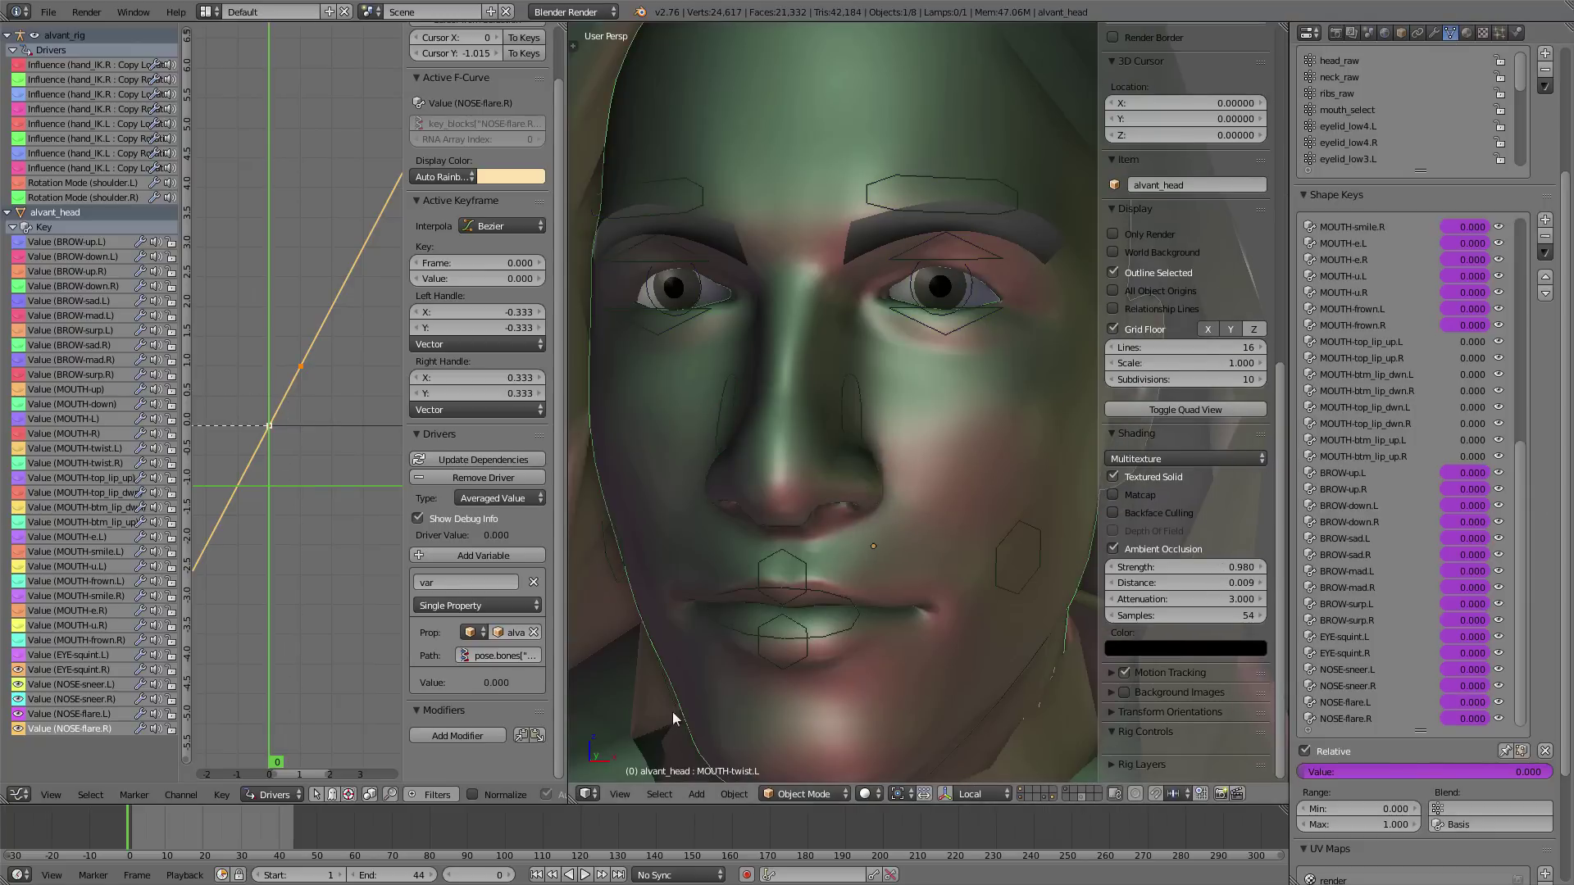
left_click(1364, 719)
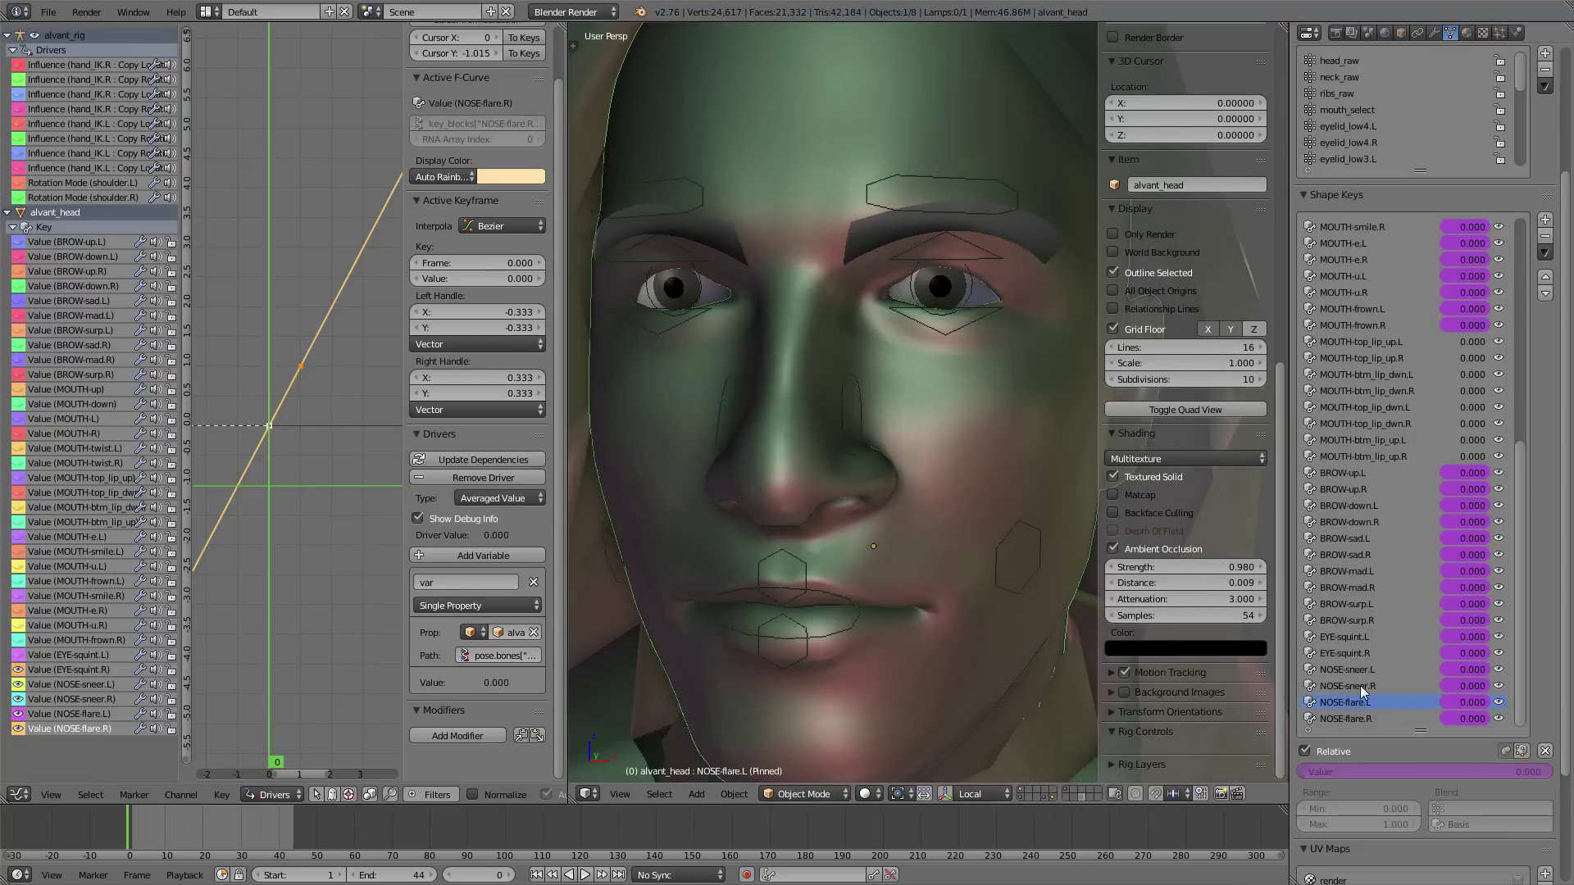
right_click(1459, 721)
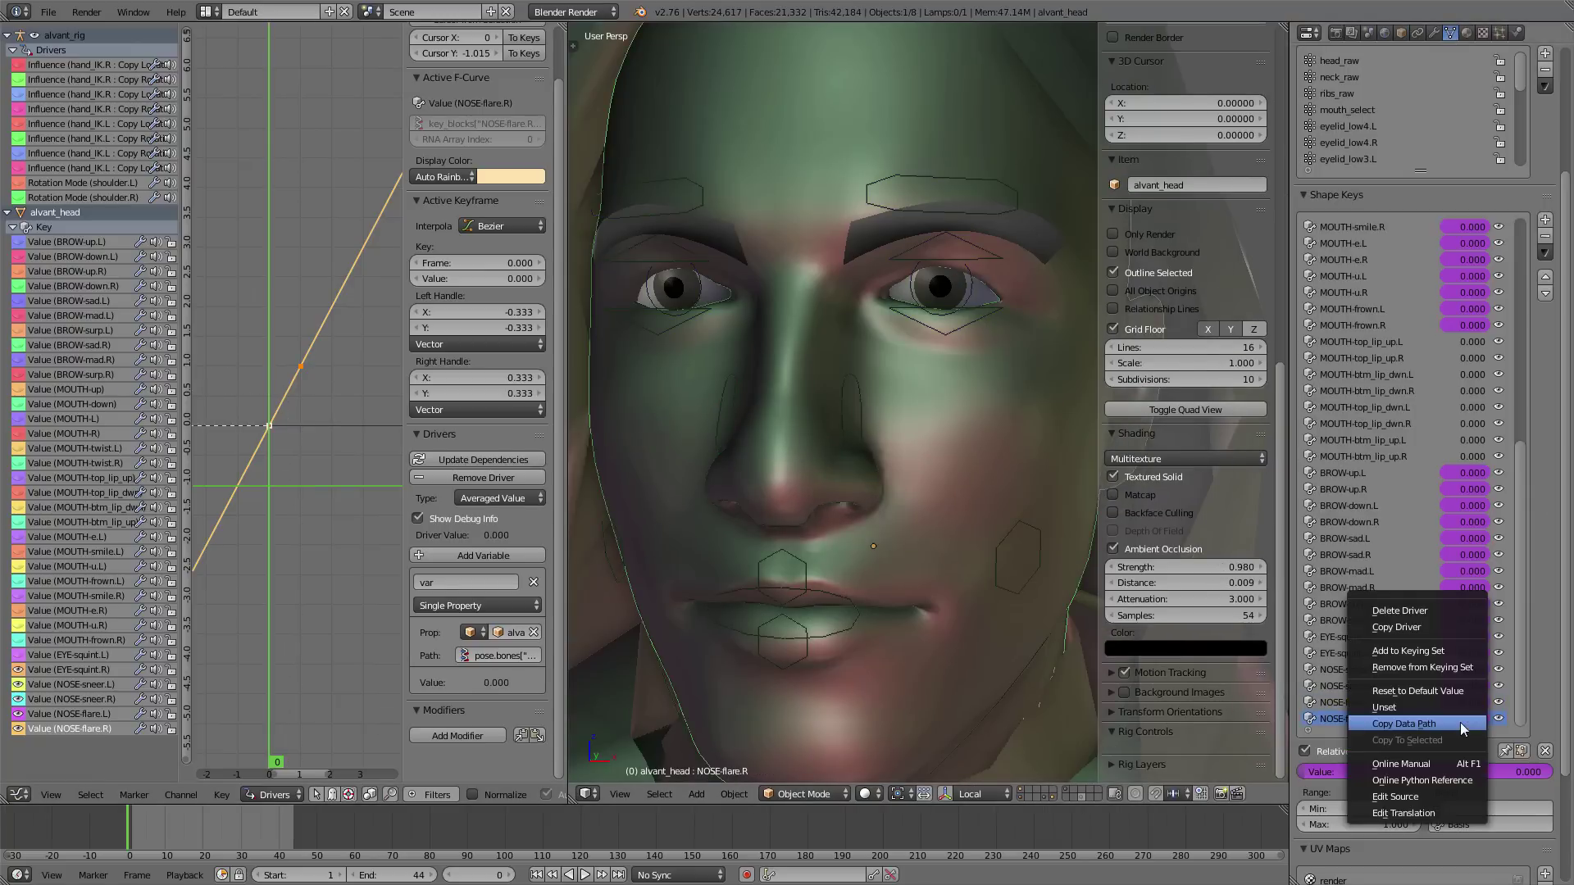
left_click(1397, 611)
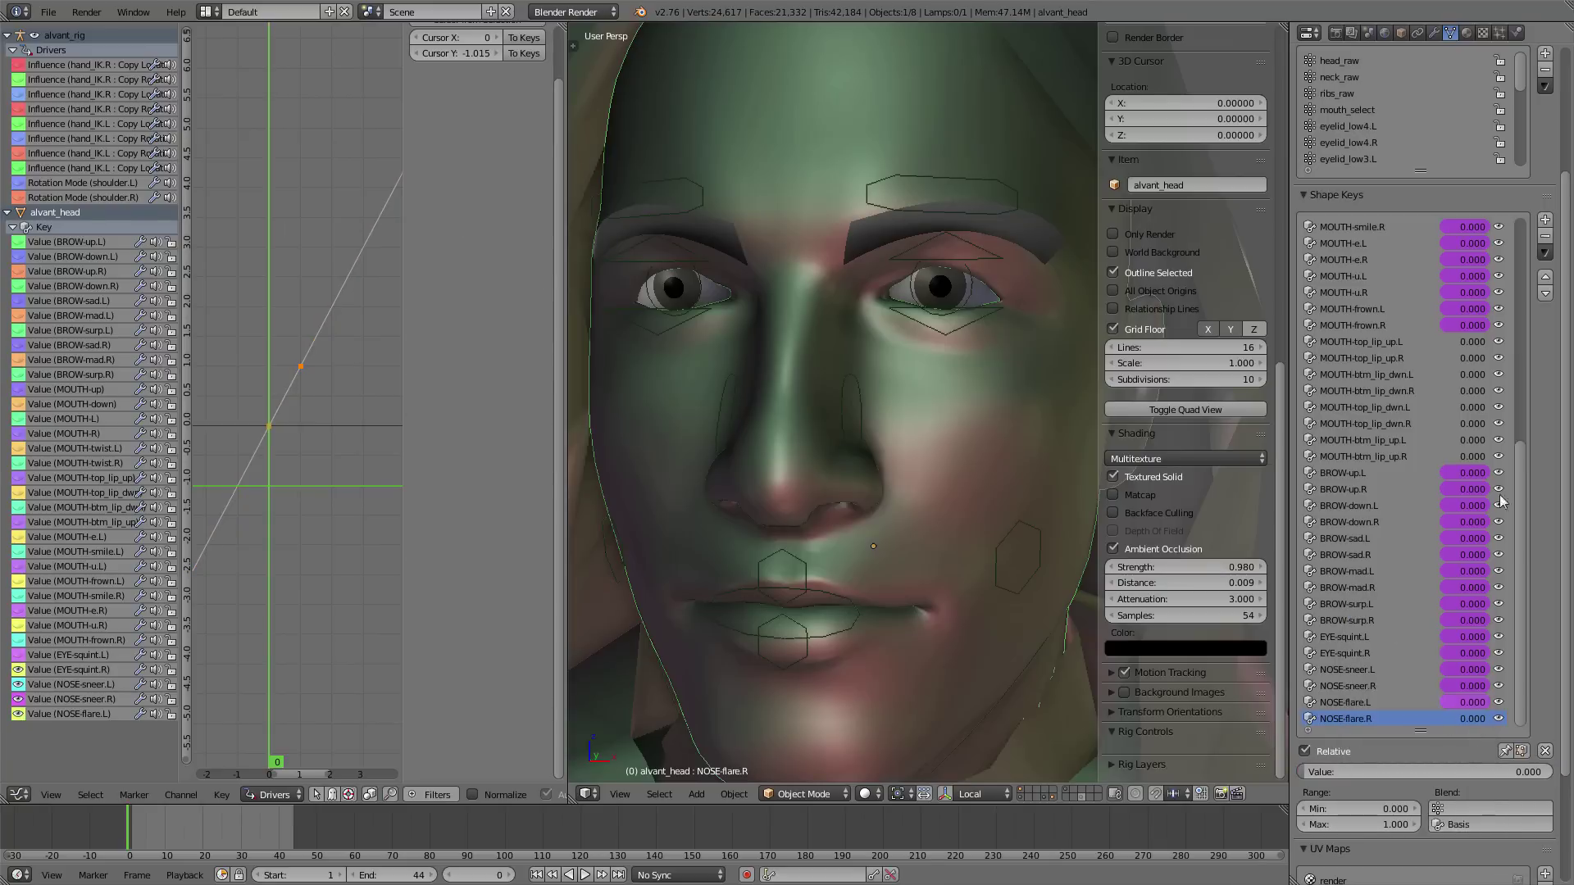
- Mirror the NOSE-flare.R shape key by topology and add a driver to its value
left_click(1546, 253)
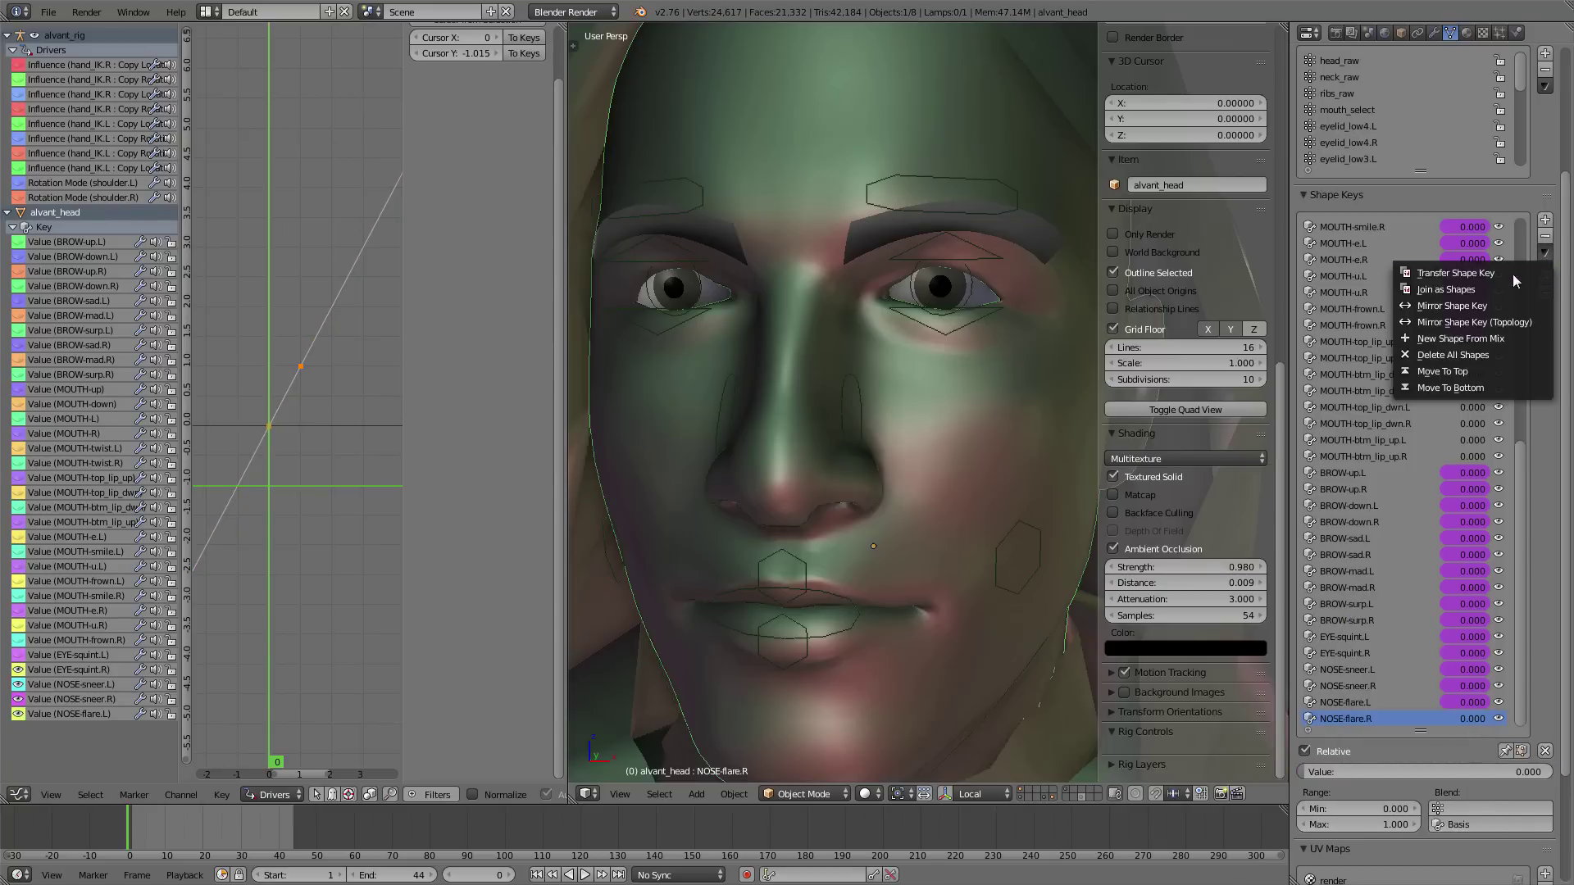
left_click(1484, 322)
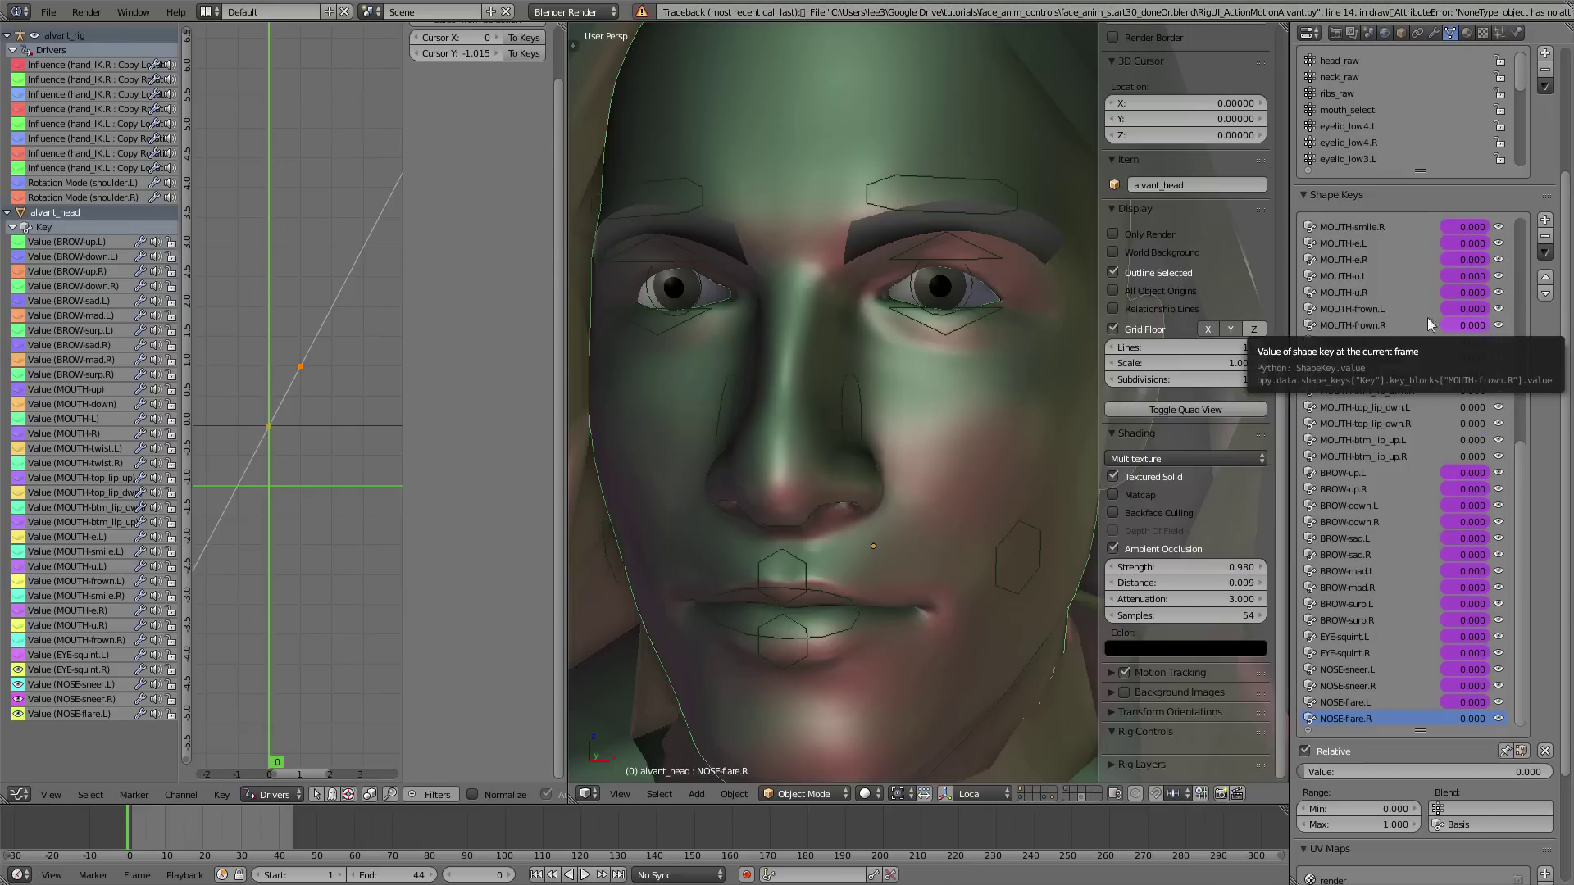
left_click_drag(1473, 718, 1430, 712)
right_click(1451, 718)
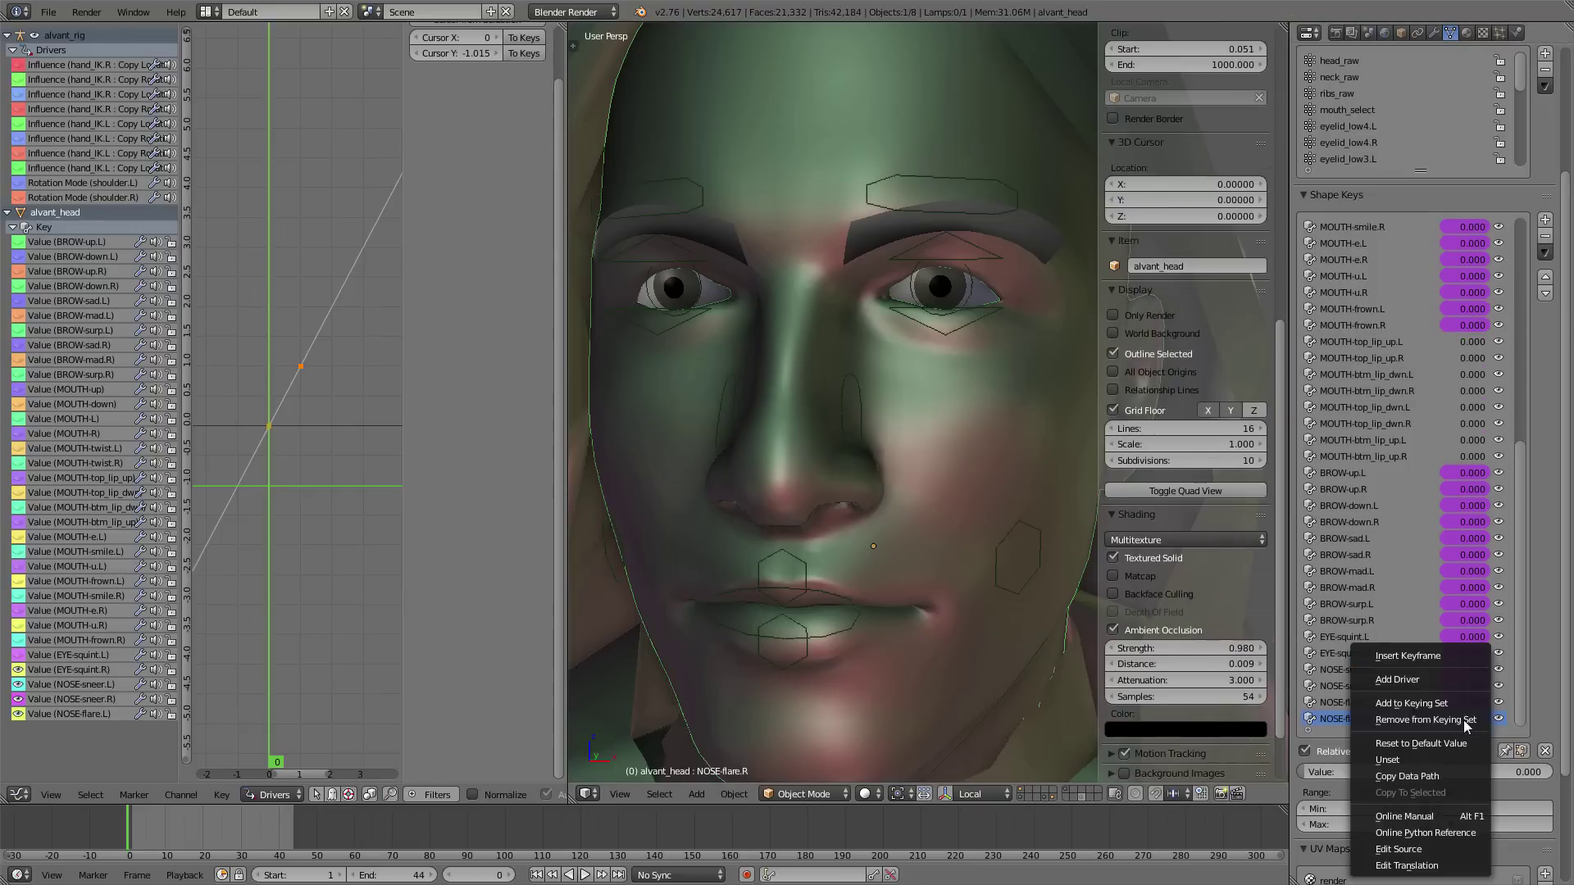
left_click(1422, 681)
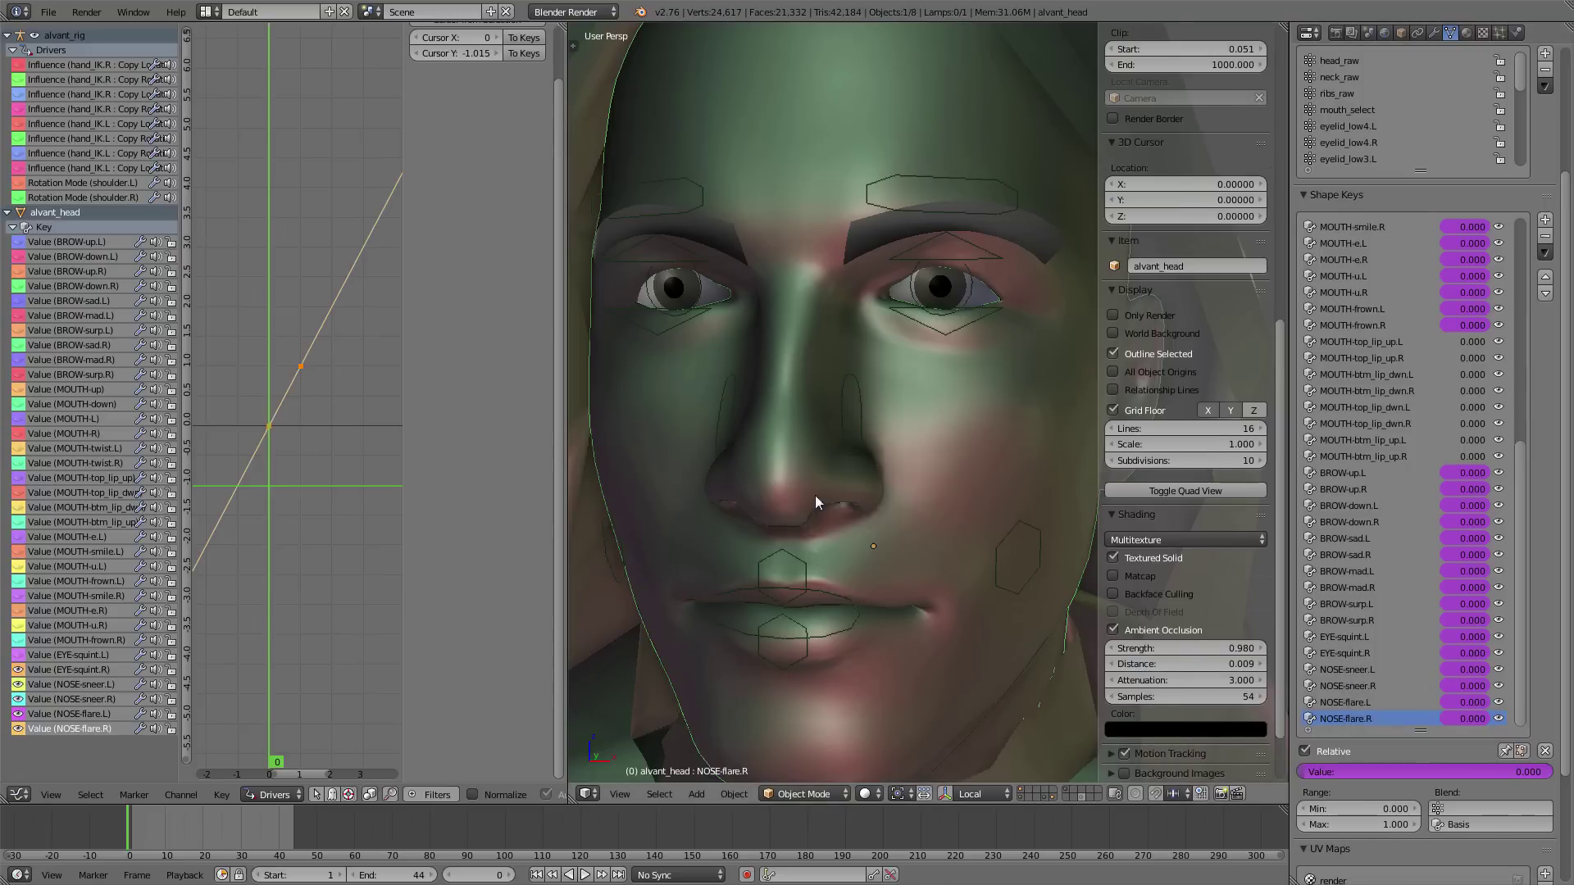
- Select the nose.R bone, copy the data path of its sneer.R property and check the NOSE-sneer.R driver
right_click(724, 436)
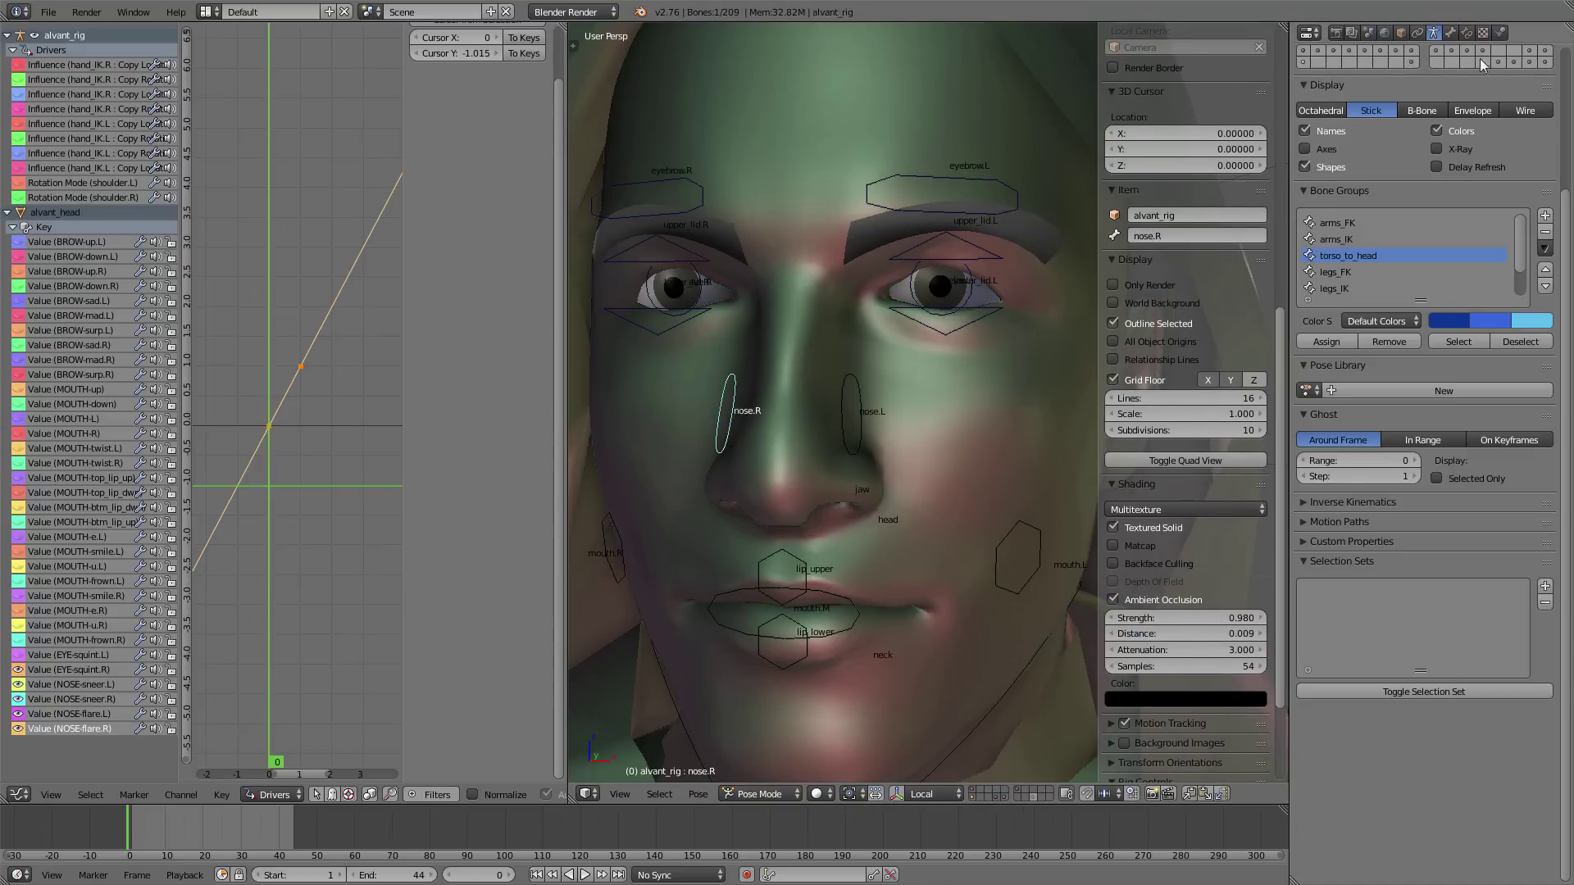
left_click(1450, 32)
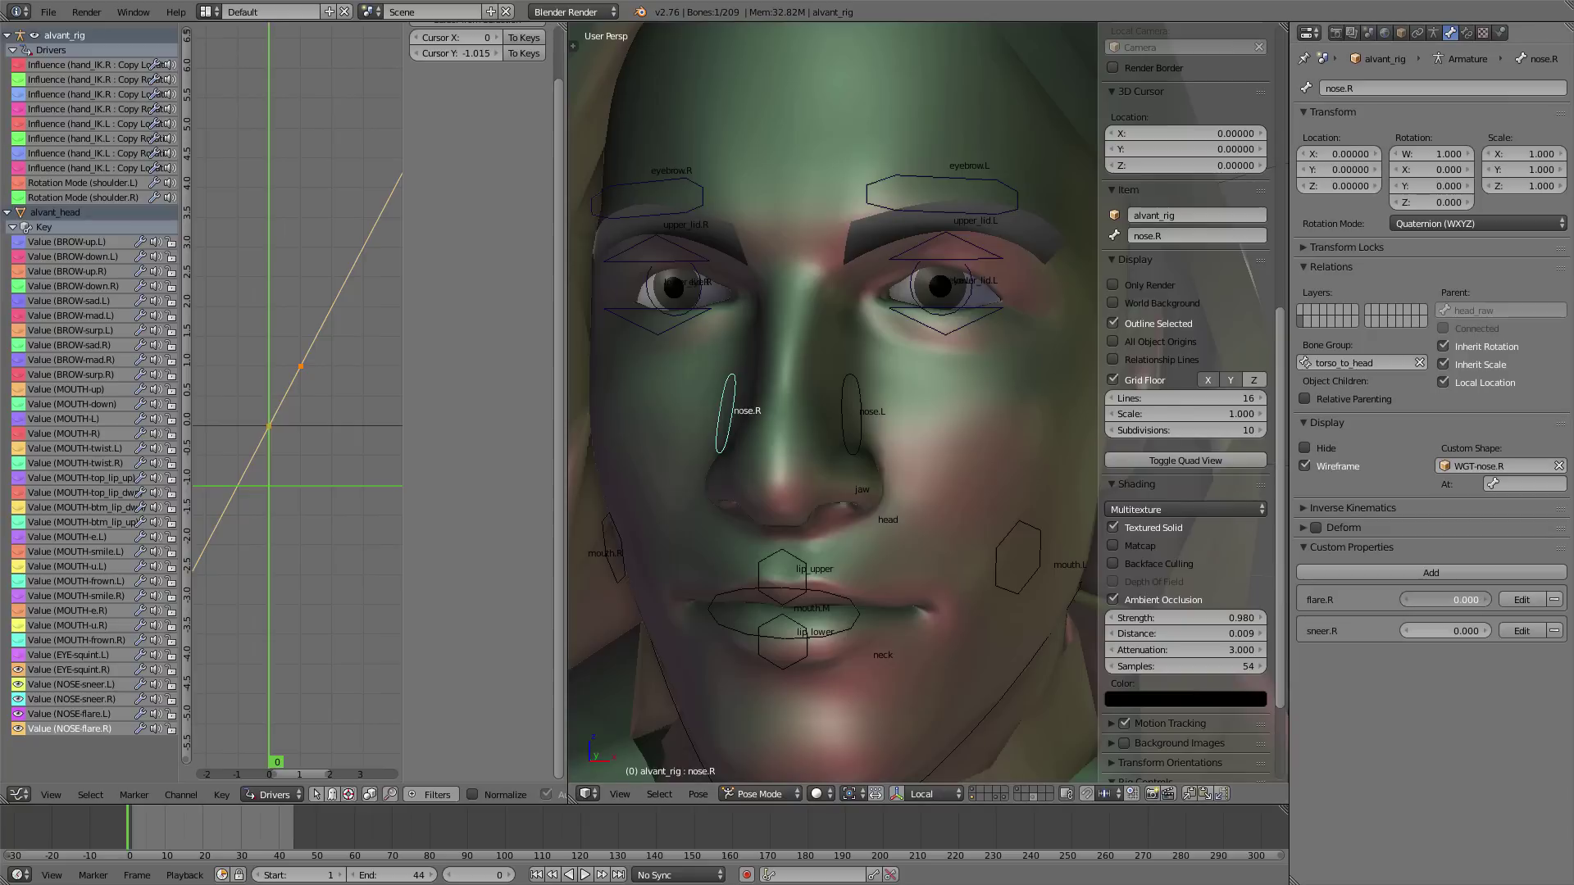
right_click(1444, 632)
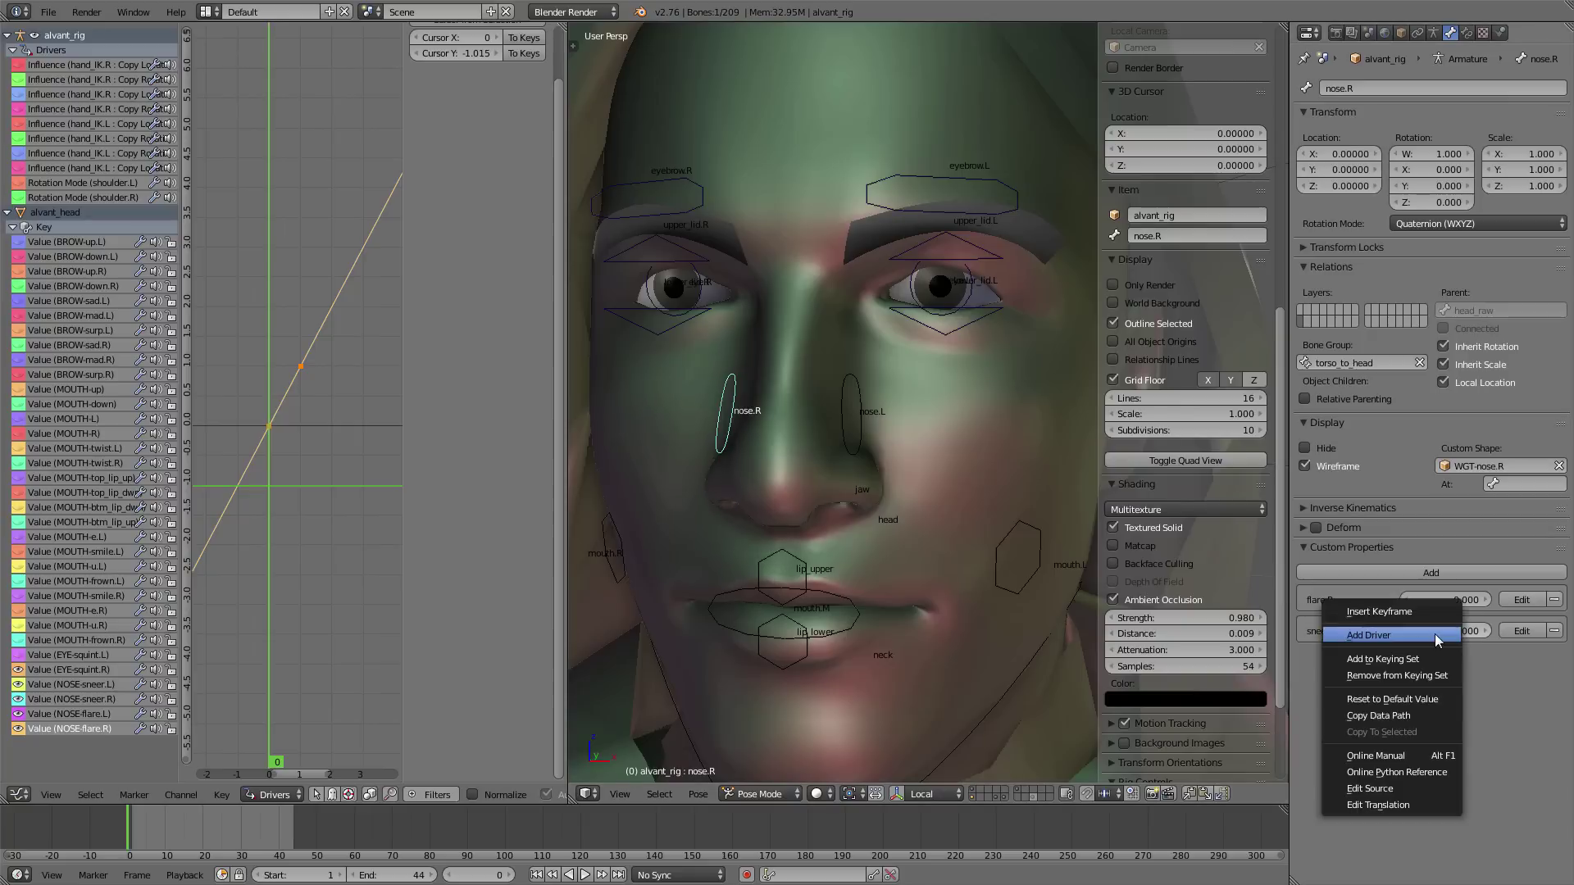
left_click(1393, 721)
left_click(72, 700)
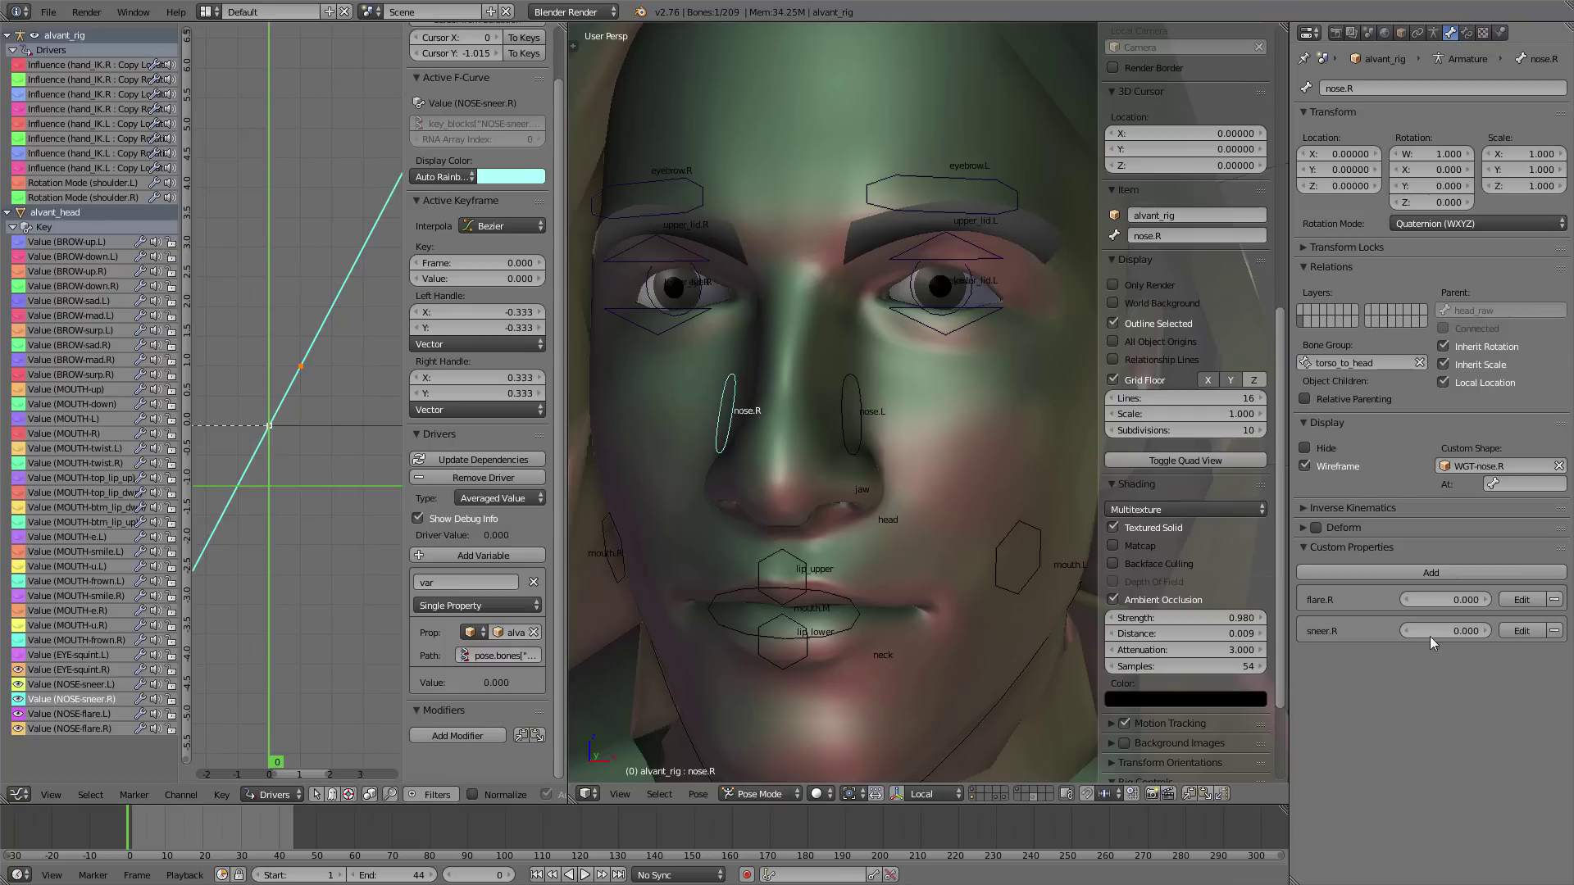
- Drive NOSE-flare.R with the copied sneer.R data path as a Single Property of alvant_rig, using the Averaged Value type
left_click(70, 729)
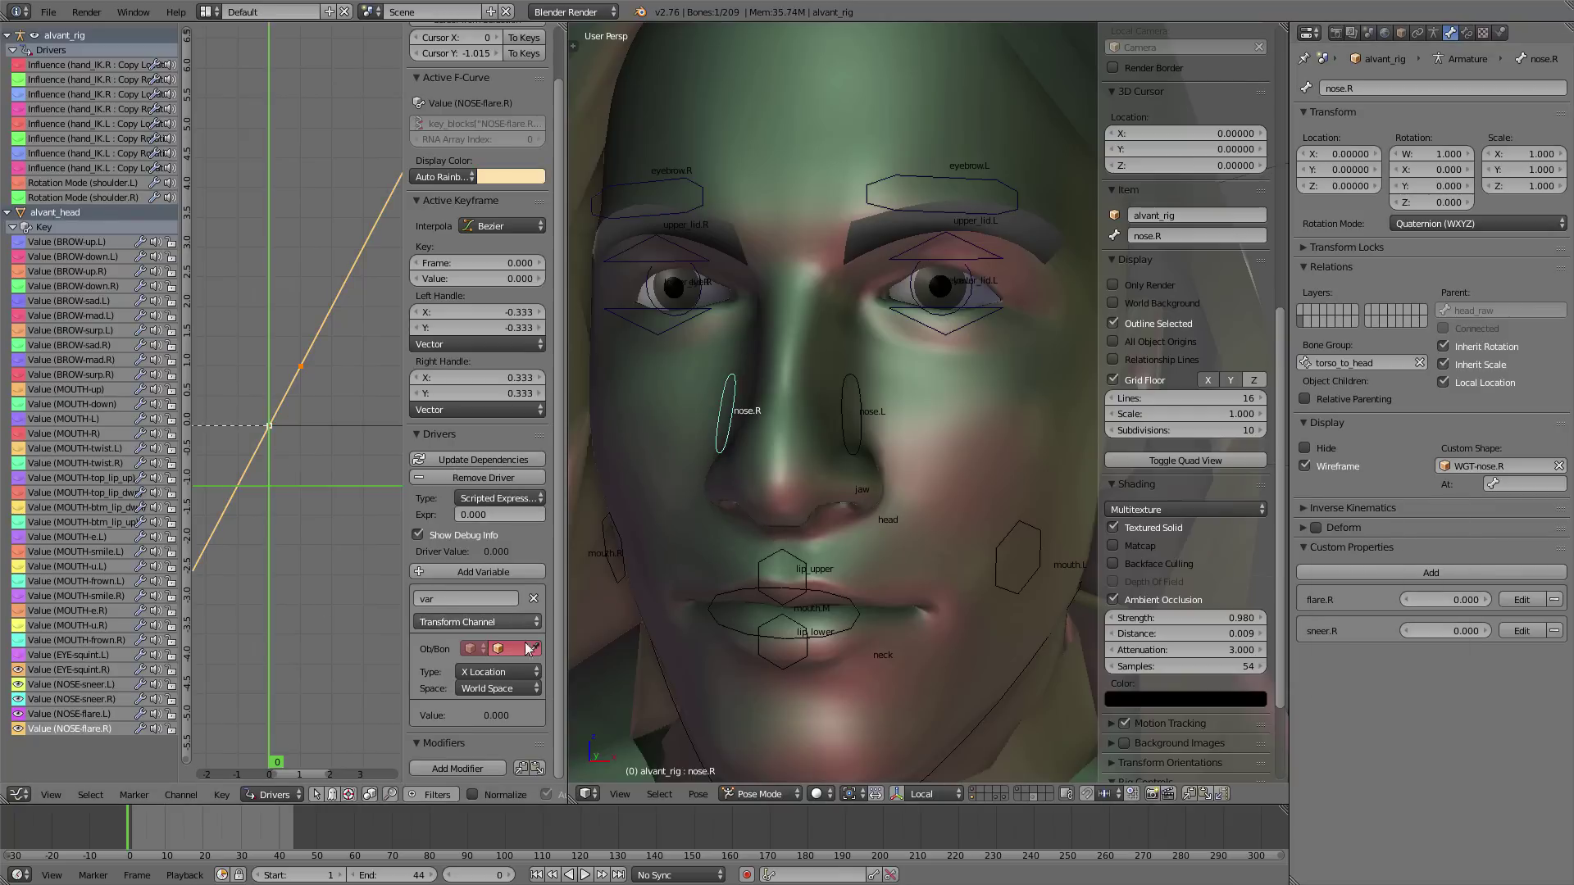
left_click(499, 649)
left_click(511, 719)
left_click(468, 622)
left_click(454, 603)
key("ctrl+v")
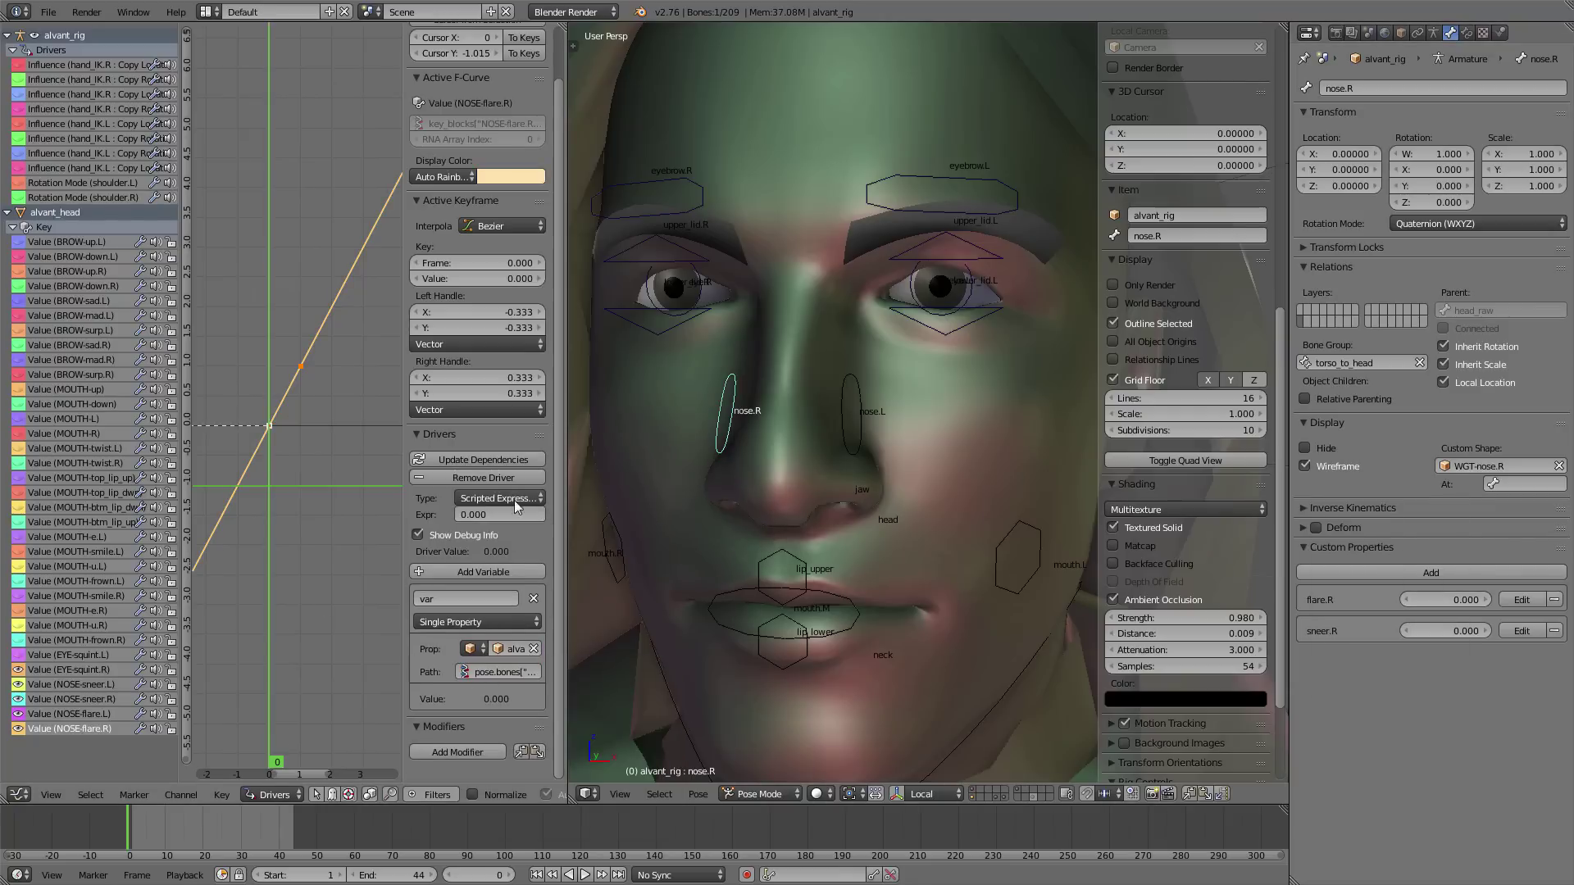
left_click(504, 498)
left_click(500, 479)
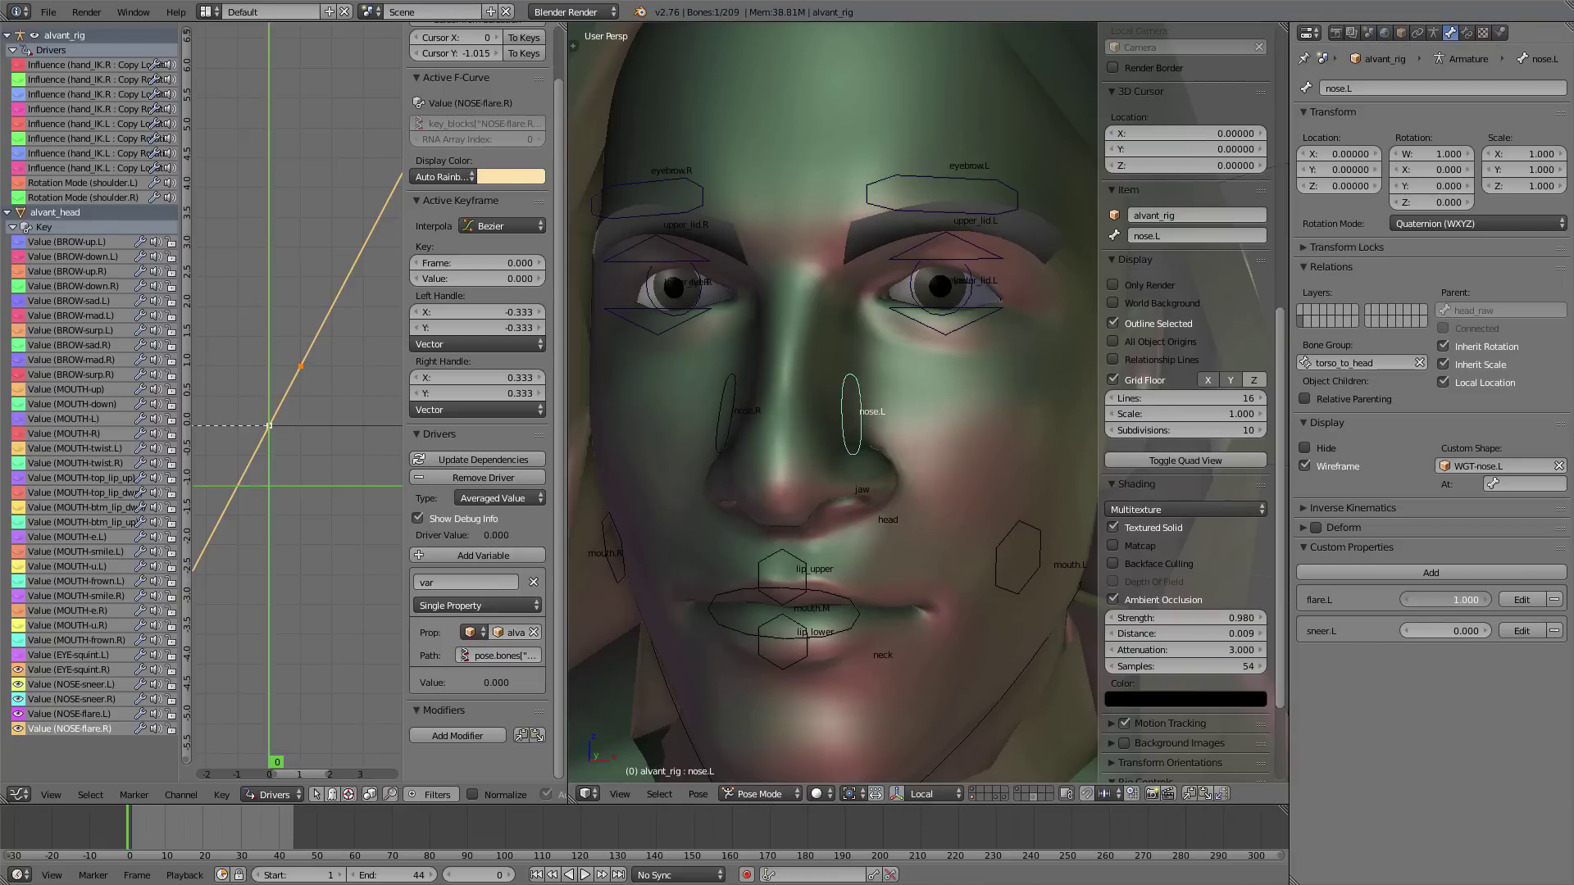
- Set flare.L on the nose.L bone to 0 and enlarge the 3D view over the driver editor
left_click_drag(1489, 600, 1400, 600)
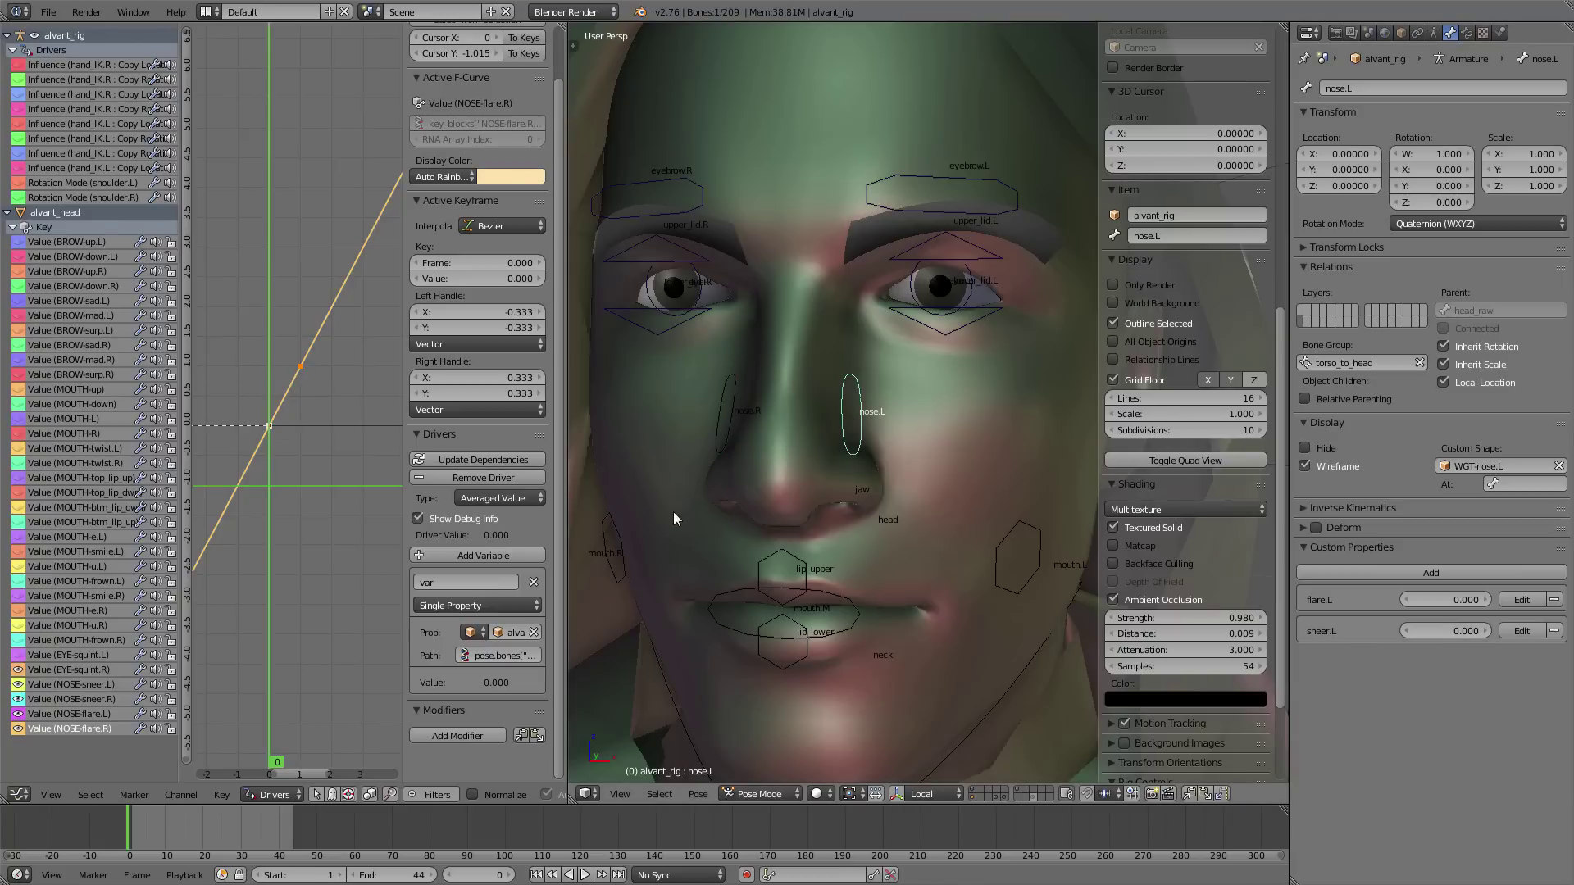
middle_click_drag(672, 513, 751, 530)
scroll(750, 516, "down", 4)
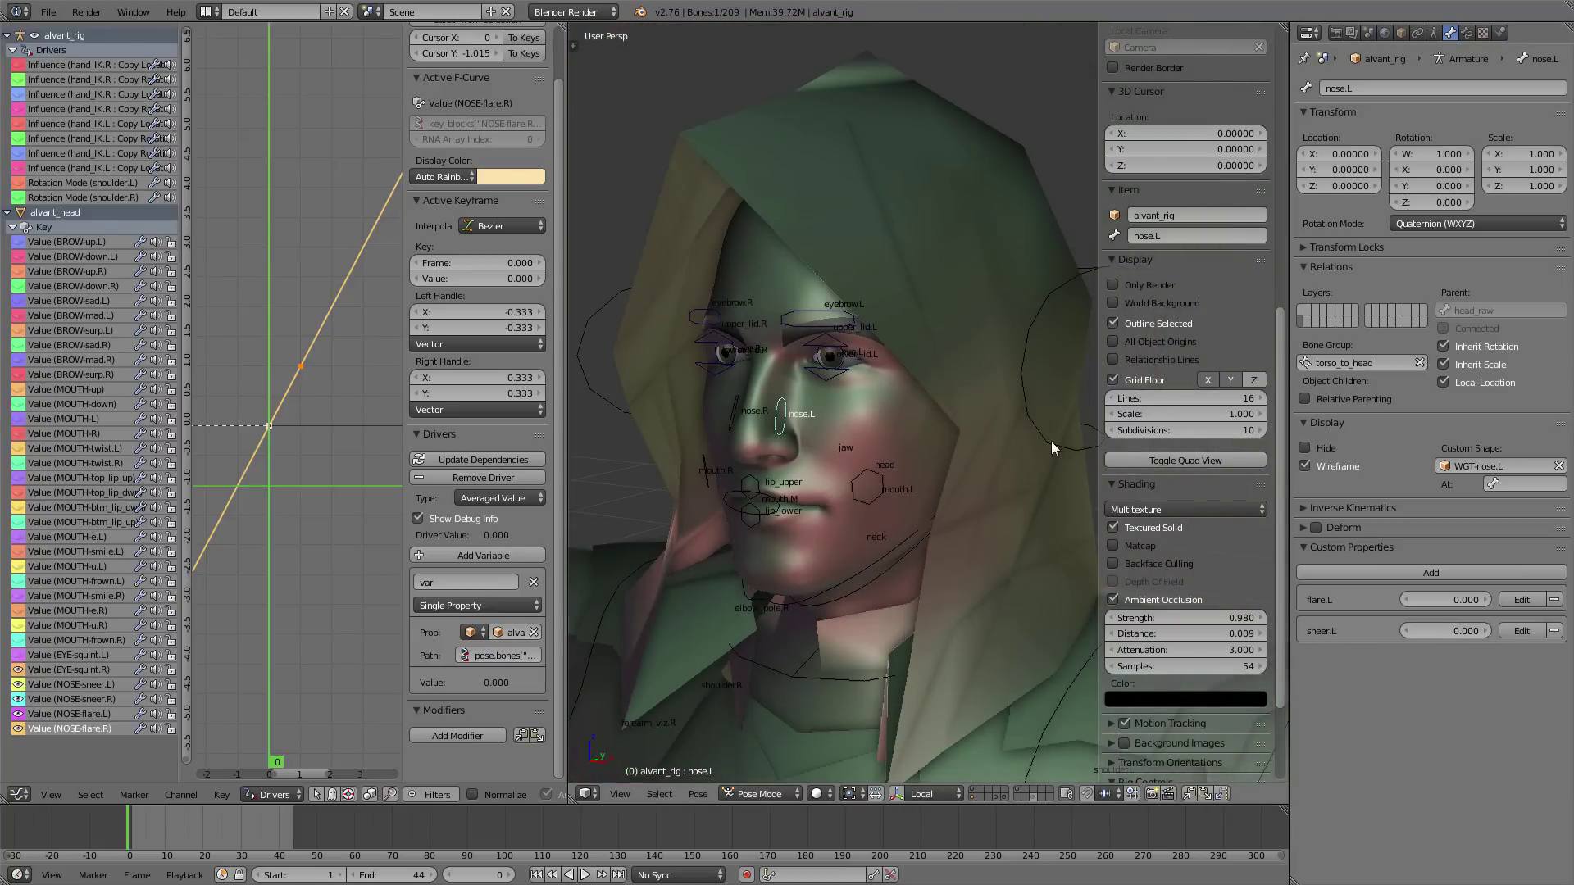
left_click_drag(566, 707, 57, 707)
middle_click_drag(523, 545, 497, 528)
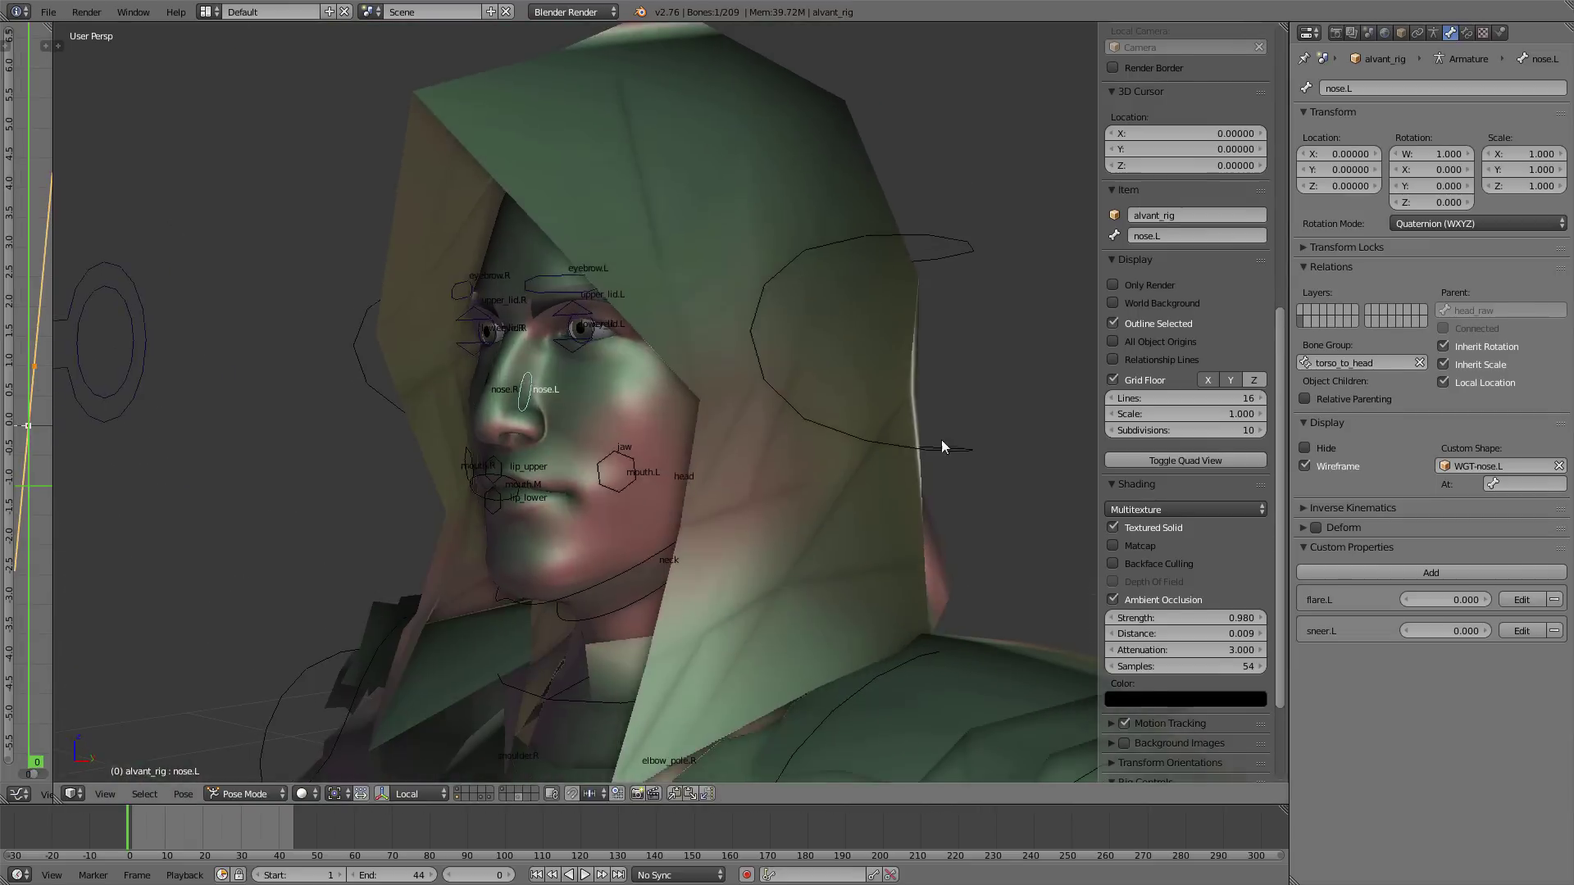
- Rotate the head bone to turn the face toward the viewer, about 30° on its Y axis
right_click(941, 439)
key("r")
left_click(916, 431)
right_click(917, 432)
right_click(911, 443)
key("r")
left_click(879, 484)
right_click(879, 471)
right_click(878, 471)
key("r")
left_click(860, 447)
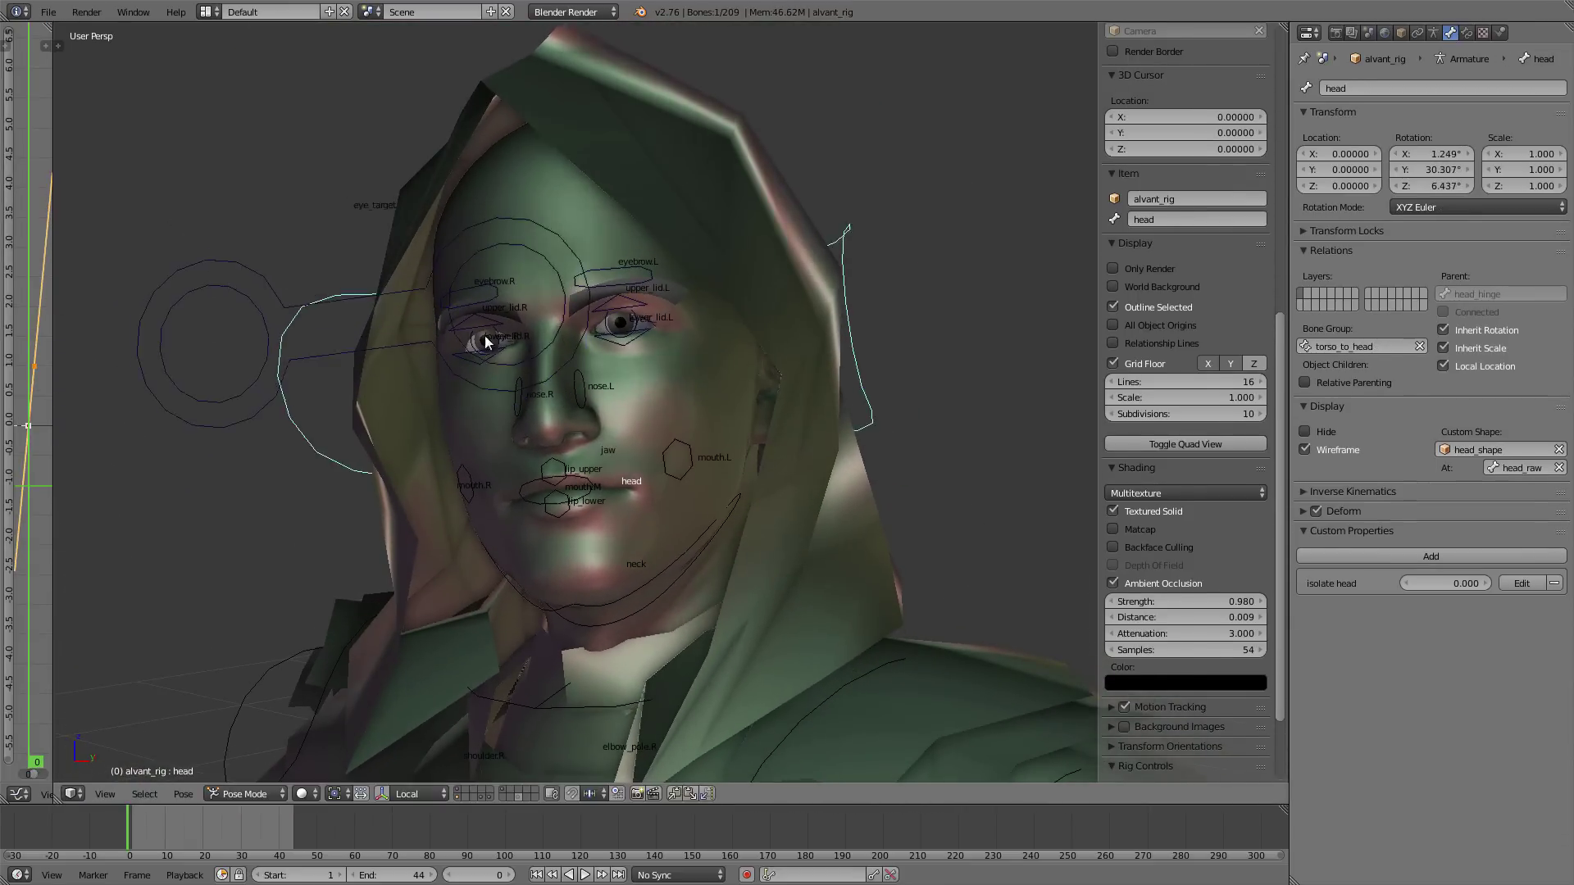
- Move the eye target bone to redirect the gaze, then hide the bone
right_click(582, 354)
key("g")
left_click(626, 353)
key("h")
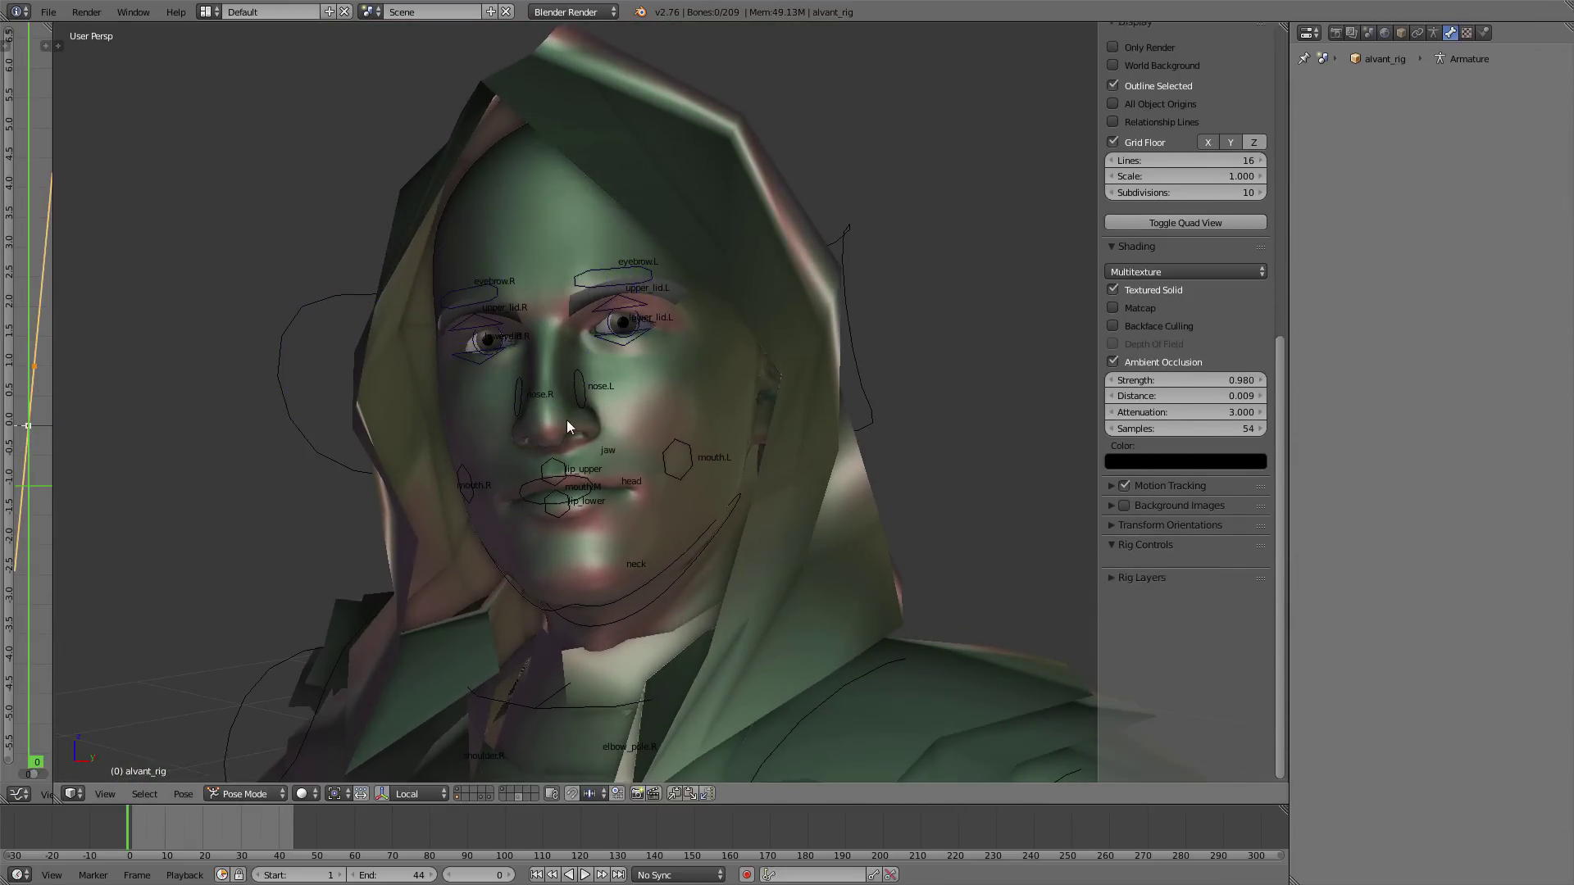
- Select the head bone and turn off the display of bone names for the armature
right_click(672, 455)
right_click(852, 352)
left_click(1433, 32)
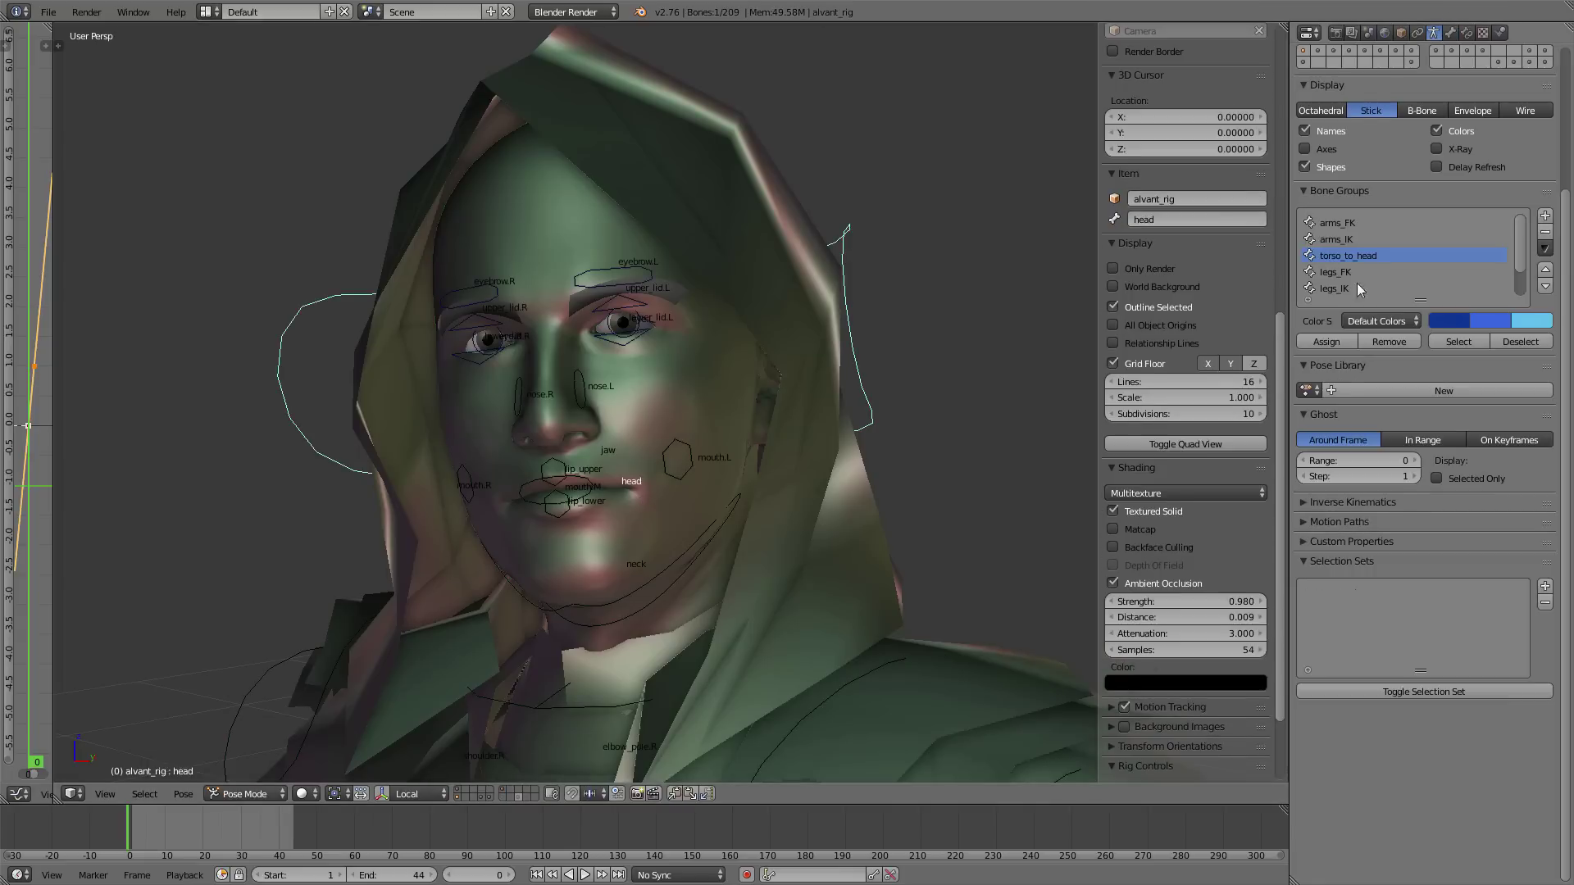
left_click(1326, 133)
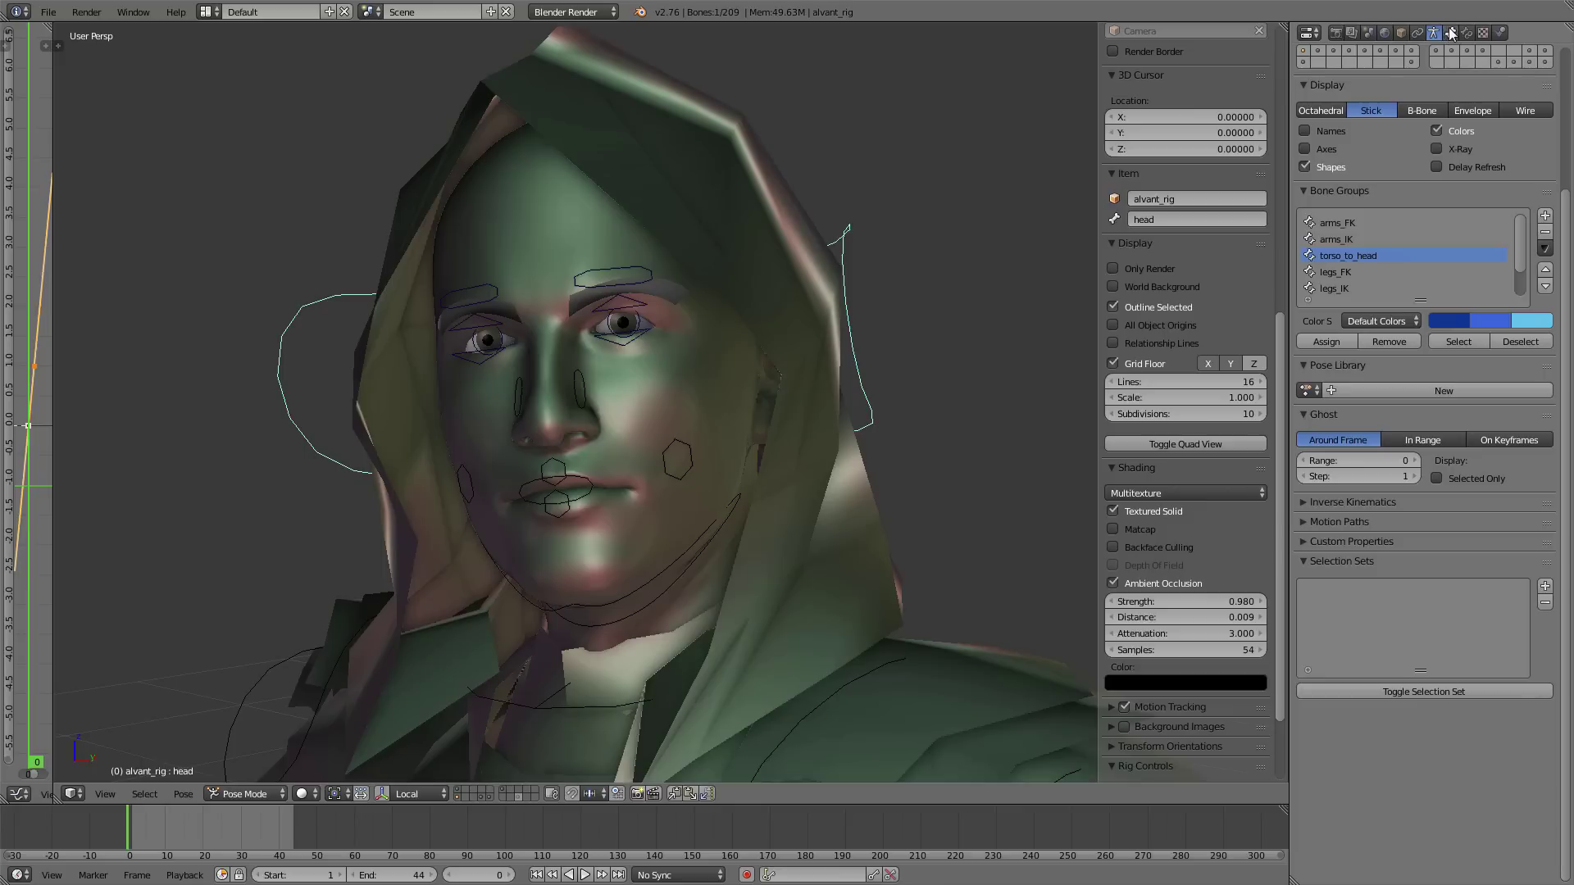
- Select the mouth.L bone and set its squint.L property to 1
right_click(678, 455)
scroll(1119, 584, "up", 1)
scroll(1119, 584, "down", 7)
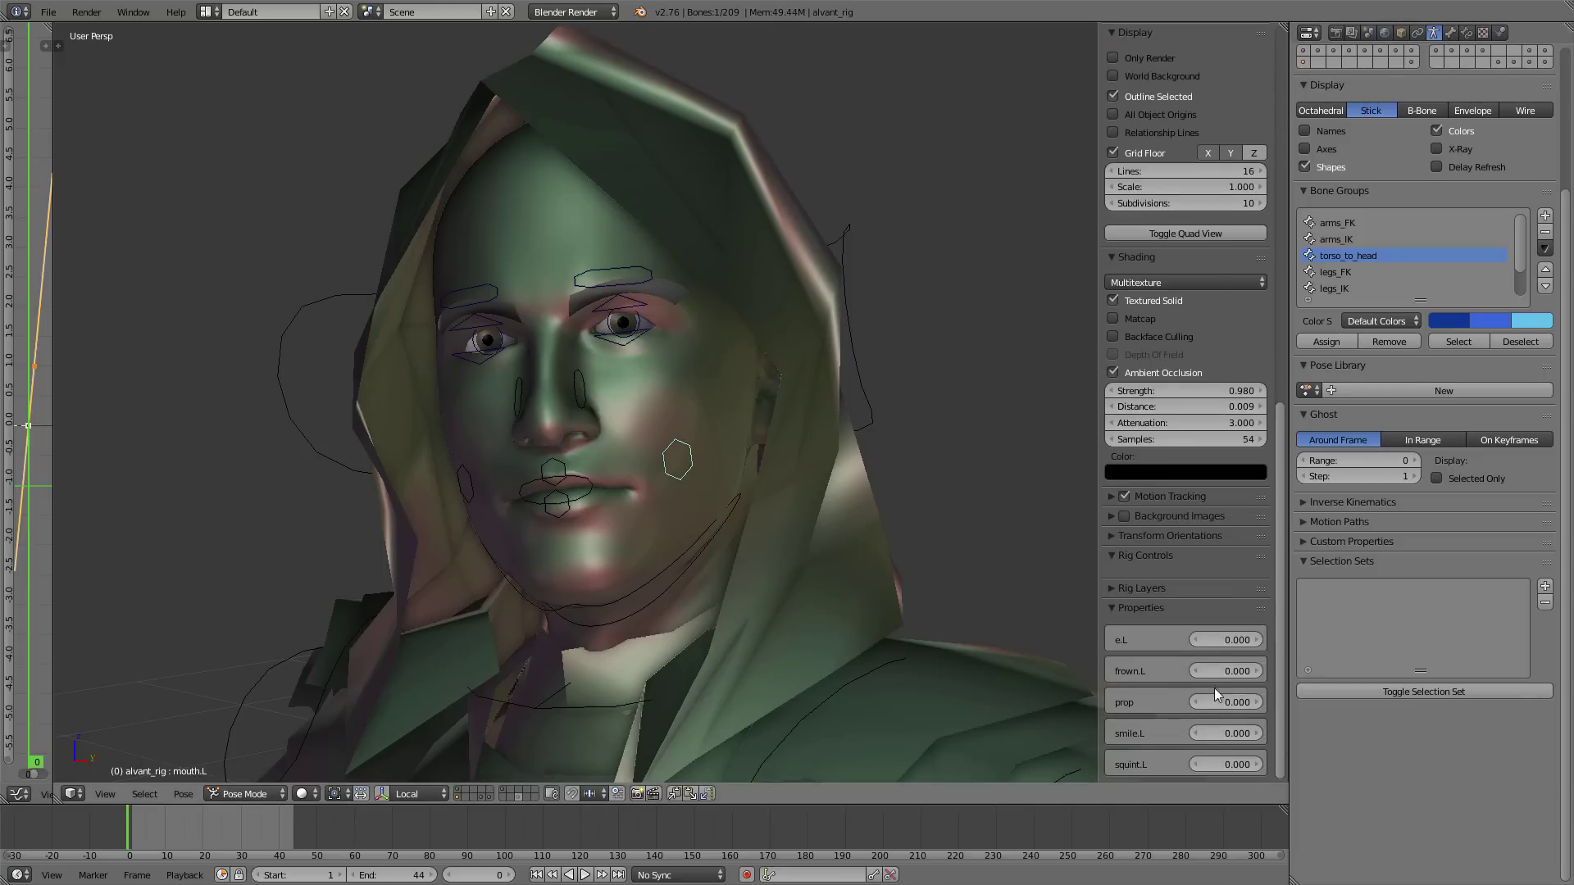
left_click_drag(1214, 763, 1263, 763)
- Widen the driver editor and replace the EYE-squint.L driver's data path with that of squint.L on the mouth.L bone
left_click_drag(53, 646, 516, 646)
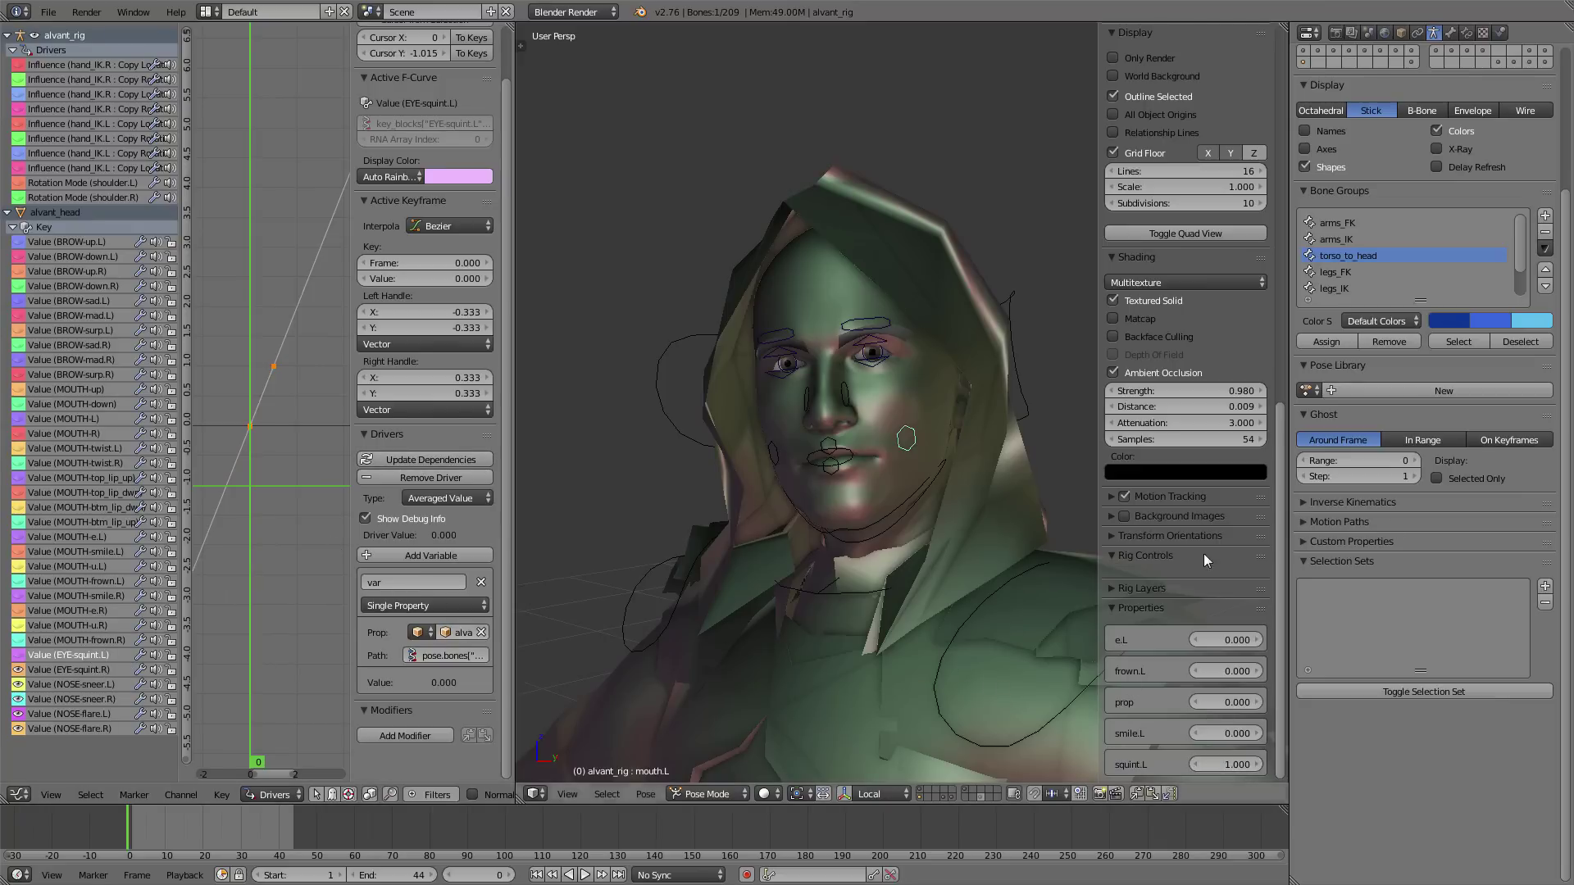
left_click(1449, 32)
right_click(1433, 727)
left_click(1432, 726)
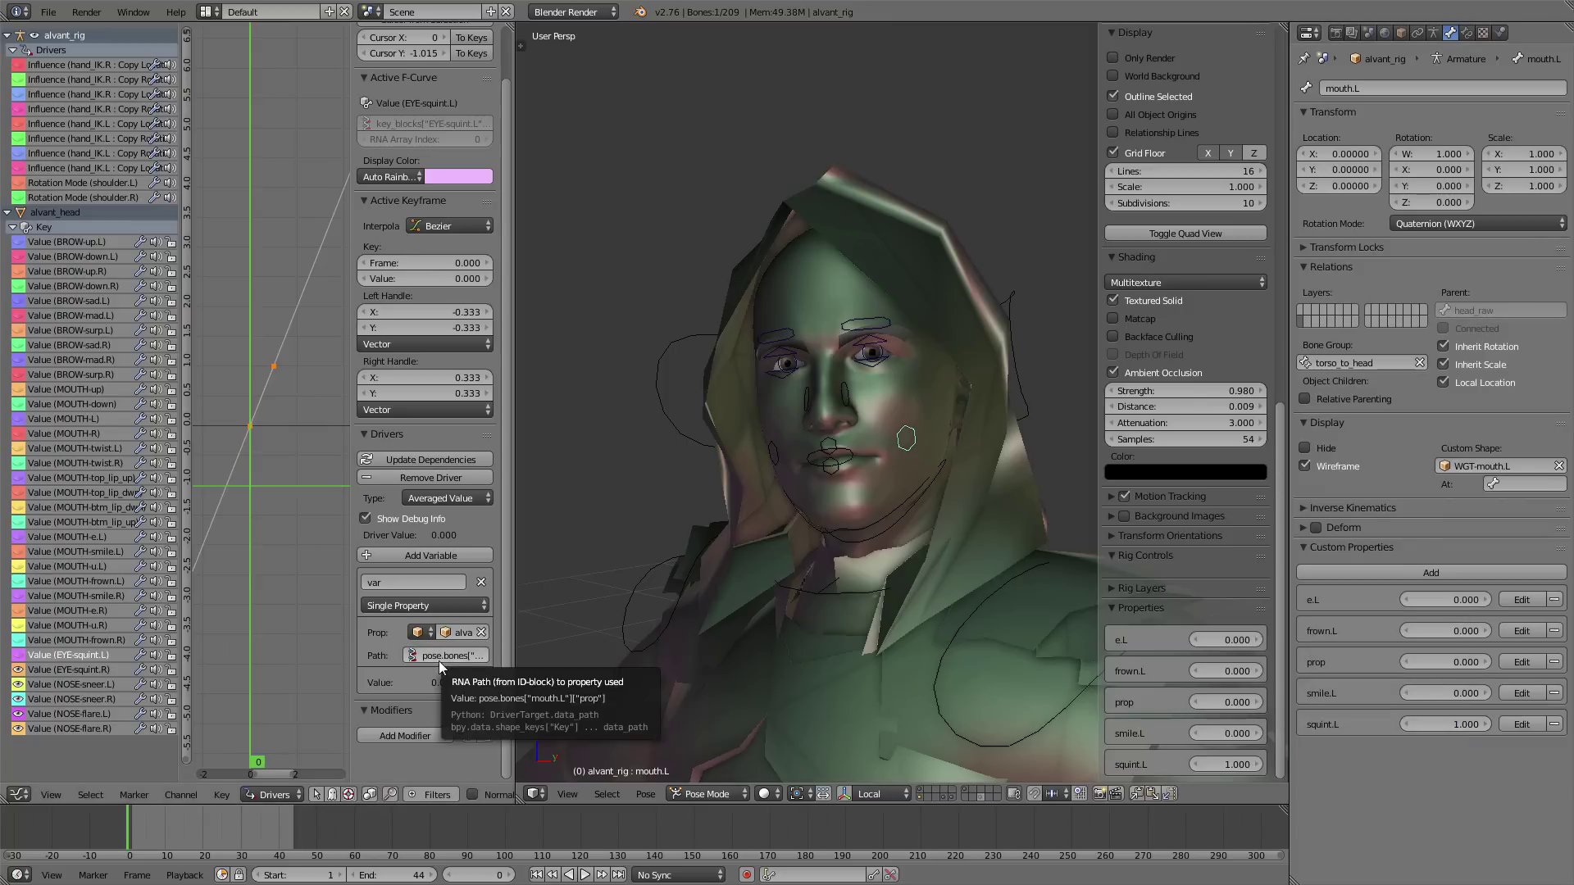
key("ctrl+v")
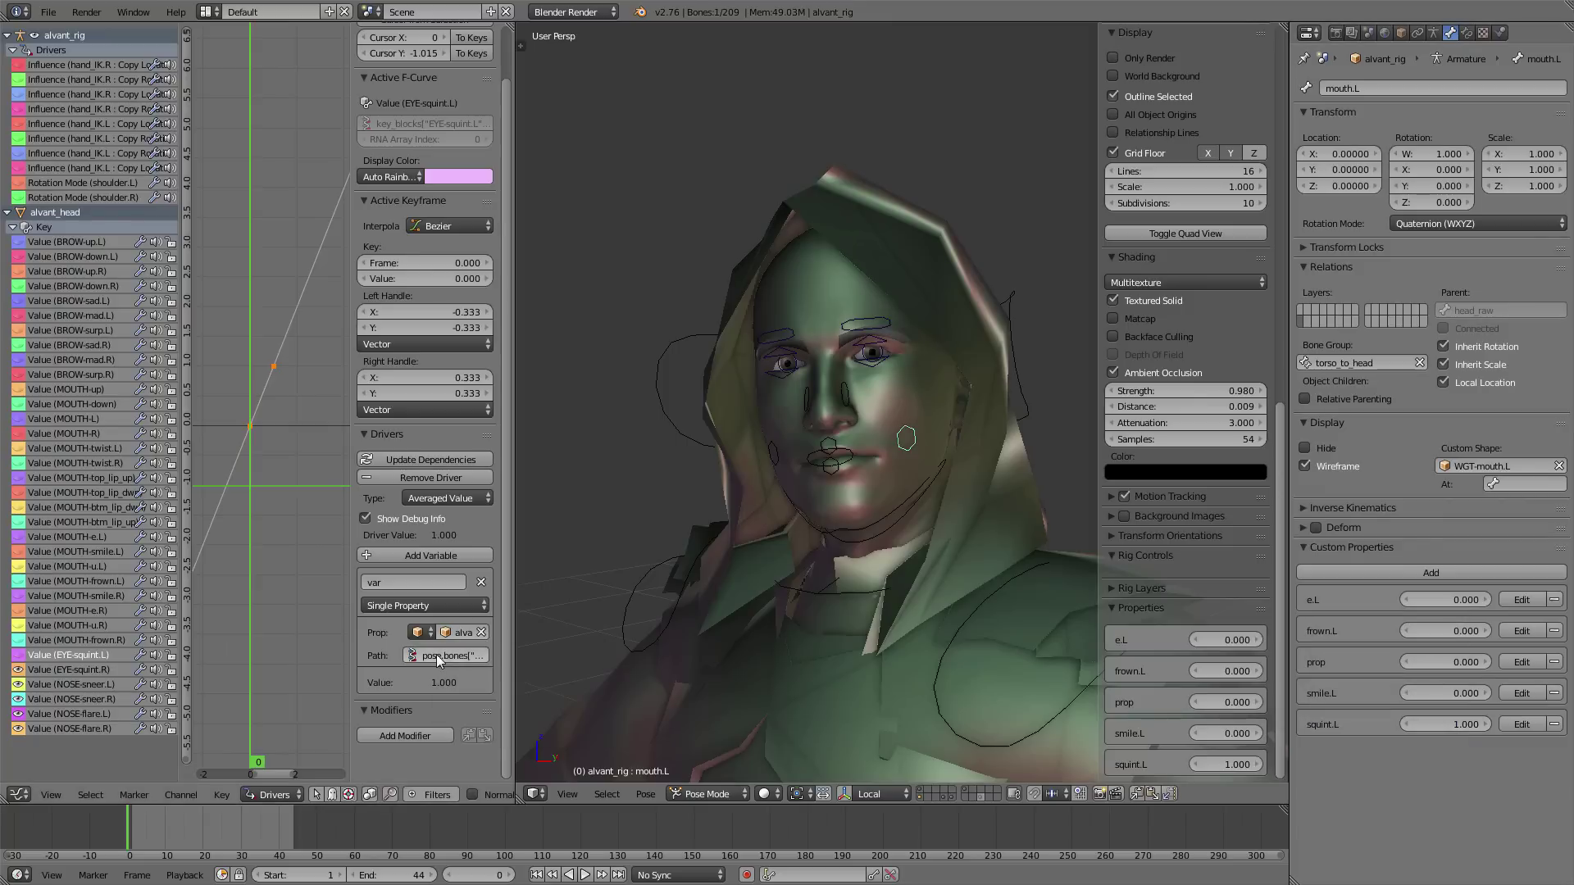
- Correct the EYE-squint.R driver to follow squint.R on the mouth.R bone, with that property set to 1
left_click(90, 672)
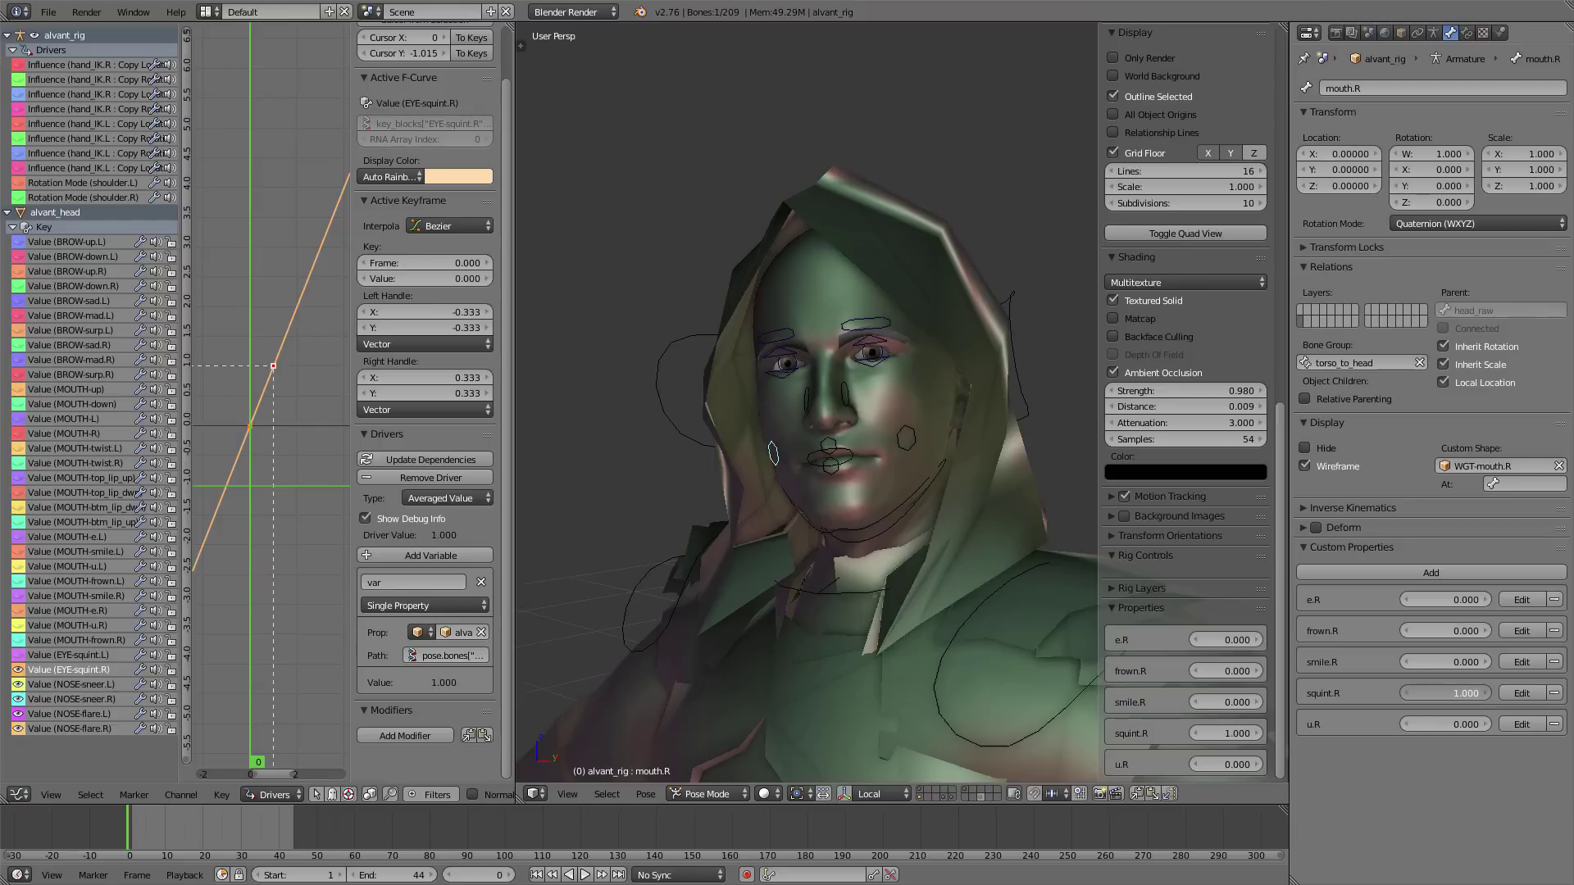
left_click(1203, 730)
left_click_drag(515, 701, 28, 701)
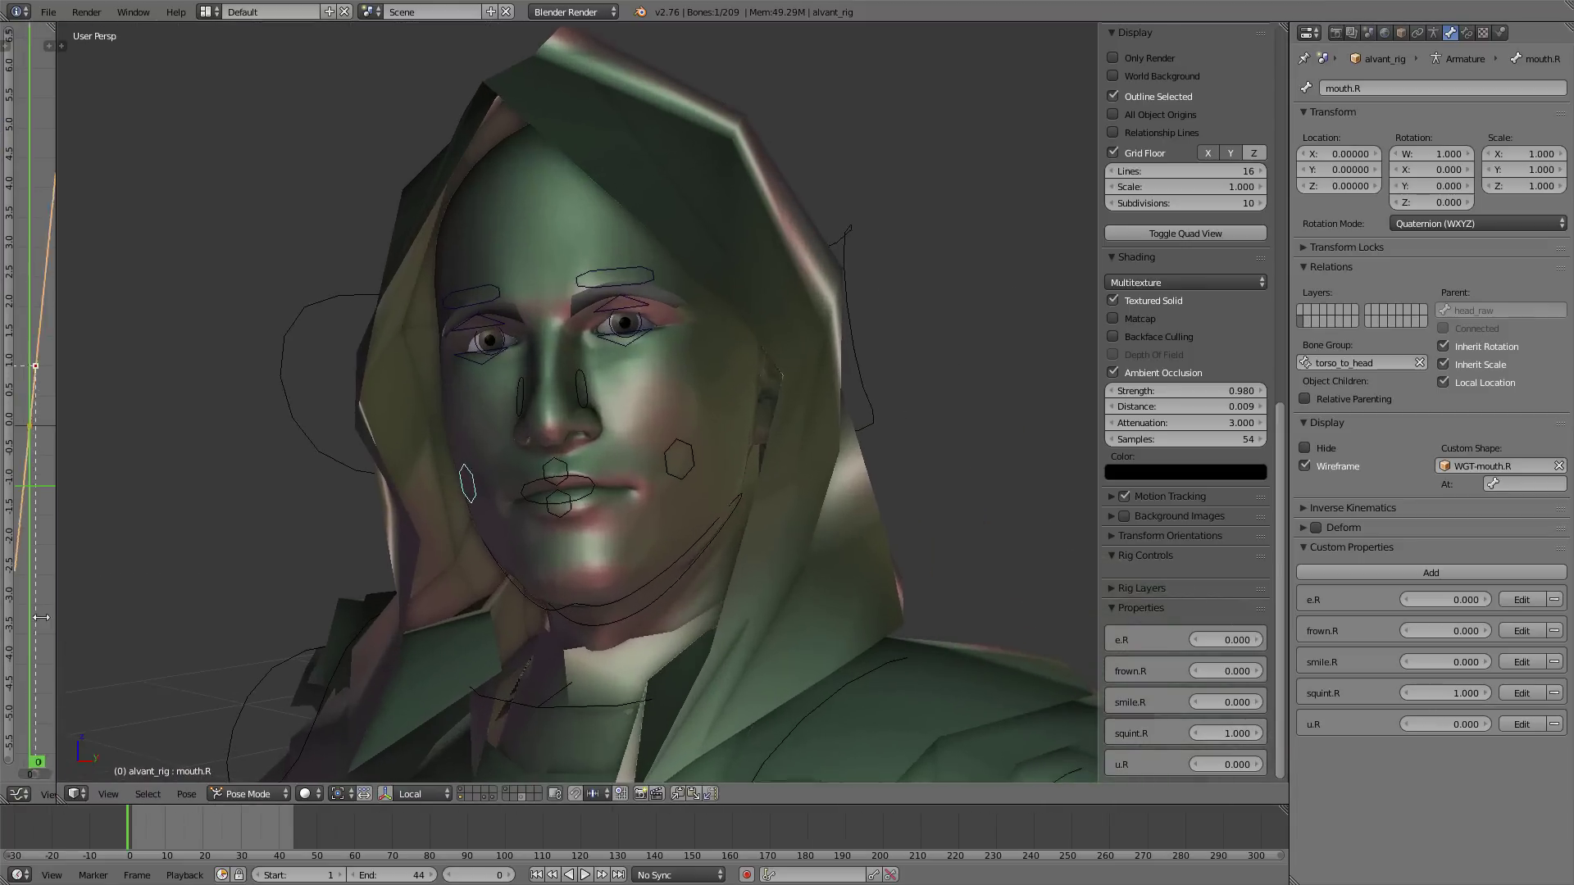
middle_click_drag(718, 346, 717, 341)
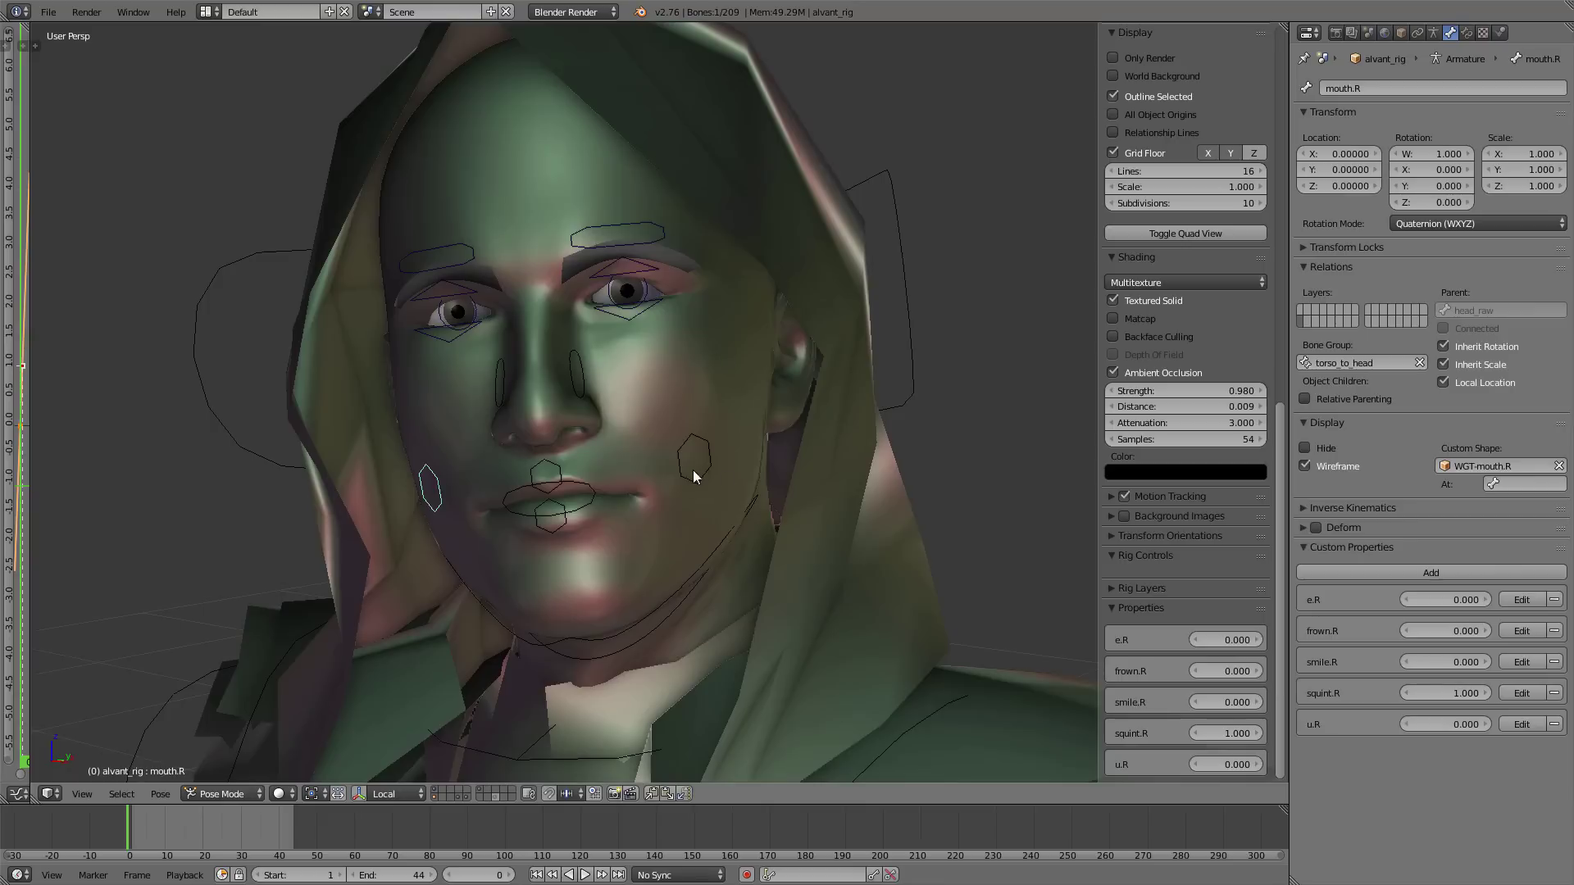
- Rename the mouth.L bone's custom property prop to u.L
left_click(1521, 662)
left_click(1501, 680)
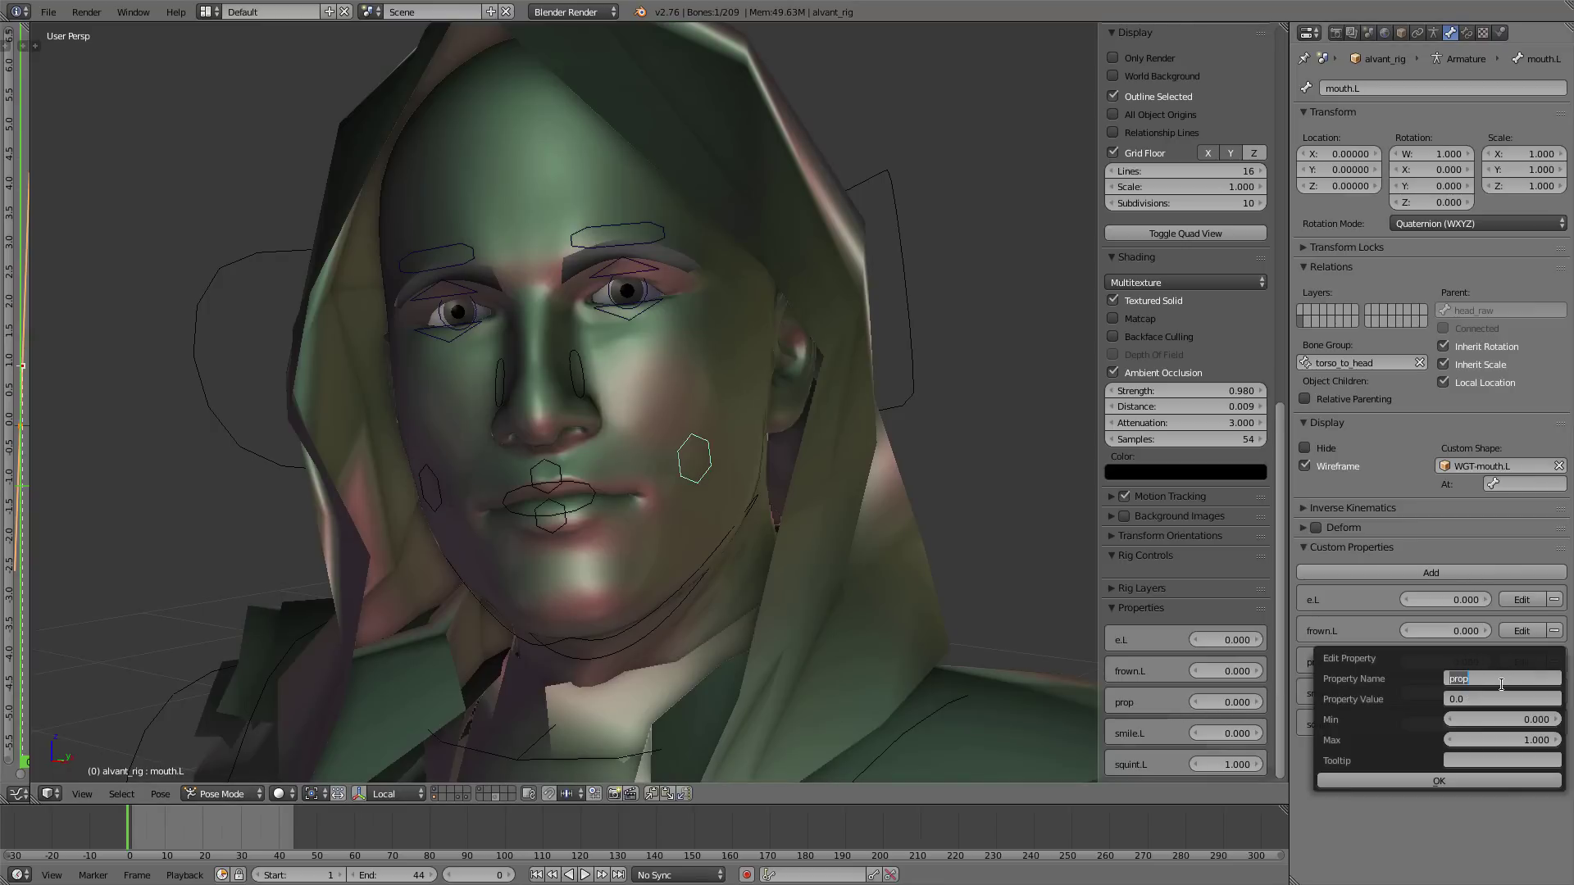
type("u.L")
key("Return")
left_click(1425, 781)
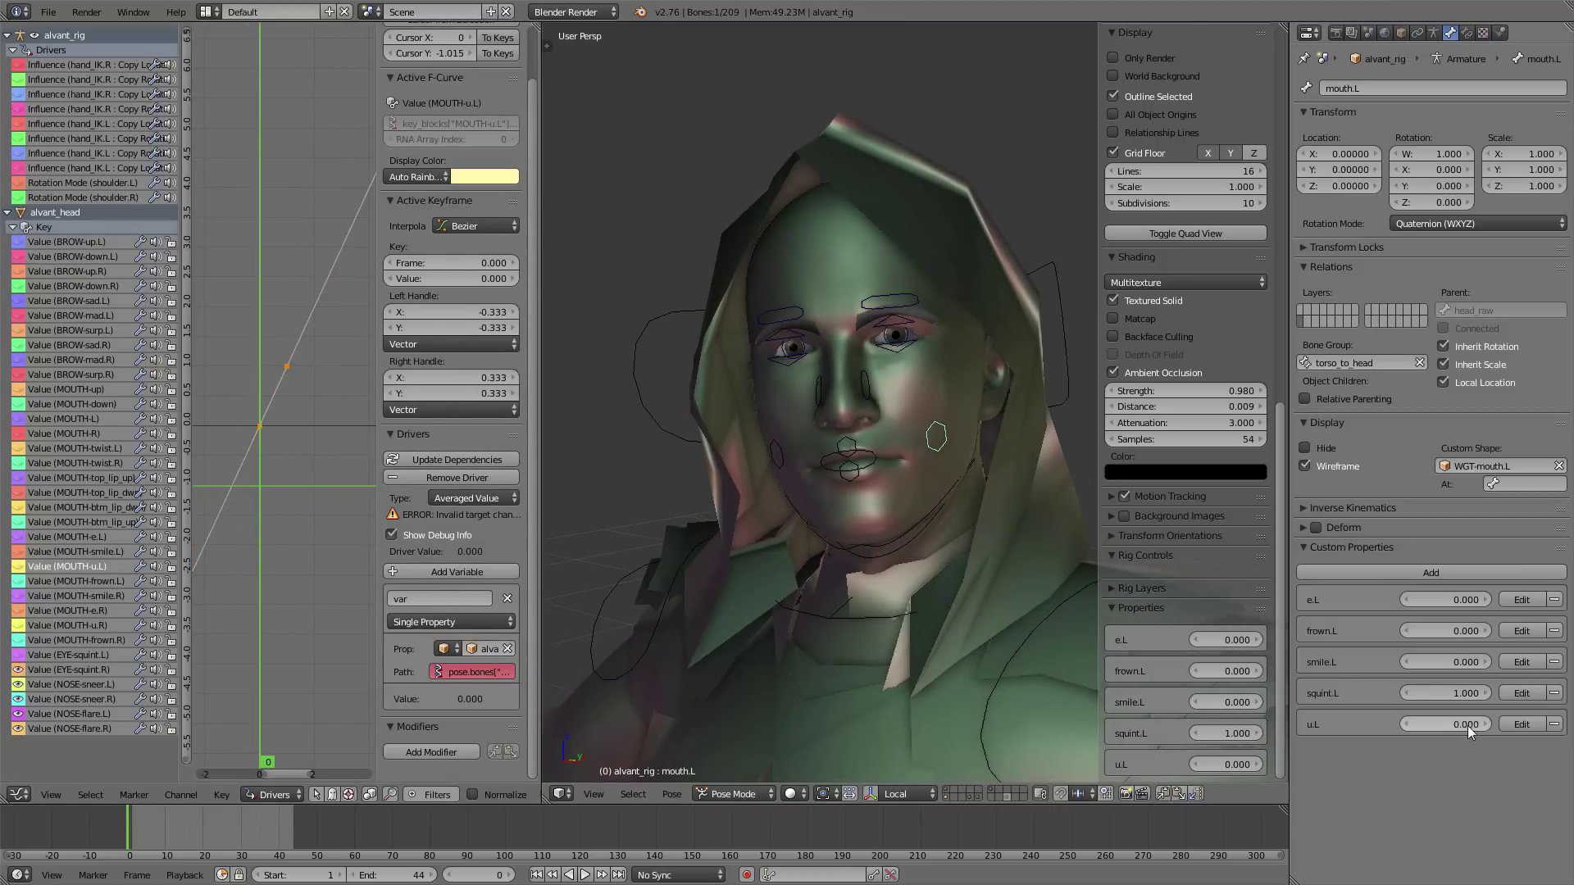
- Repoint the MOUTH-u.L driver to the u.L property, then raise u.L to 0.6 and u.R to about 0.39
right_click(1468, 732)
left_click(1467, 728)
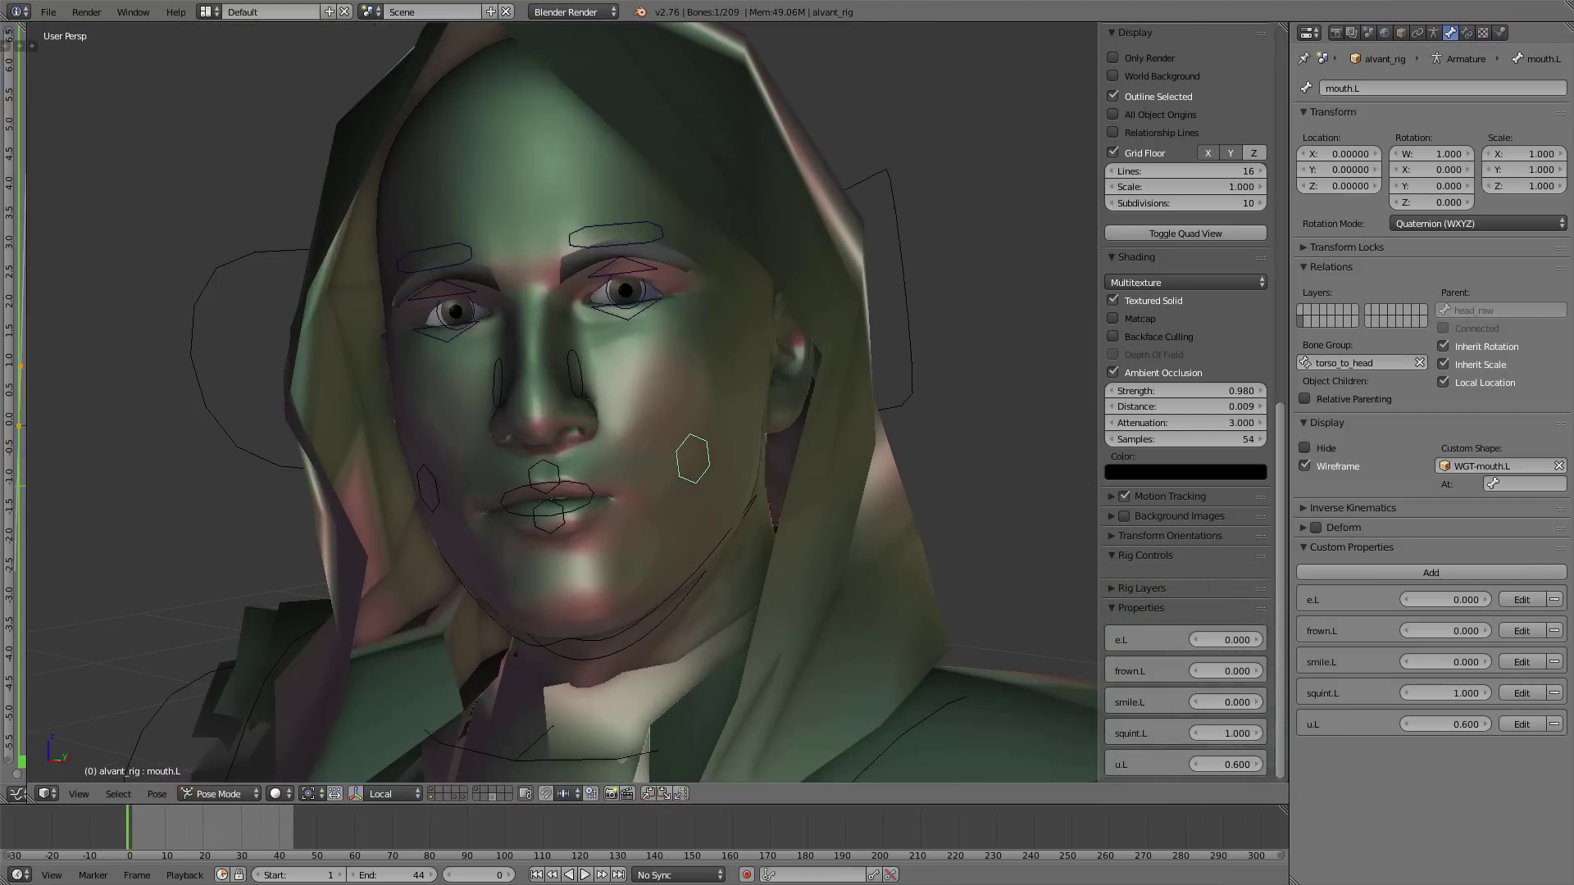
key("ctrl+shift+m")
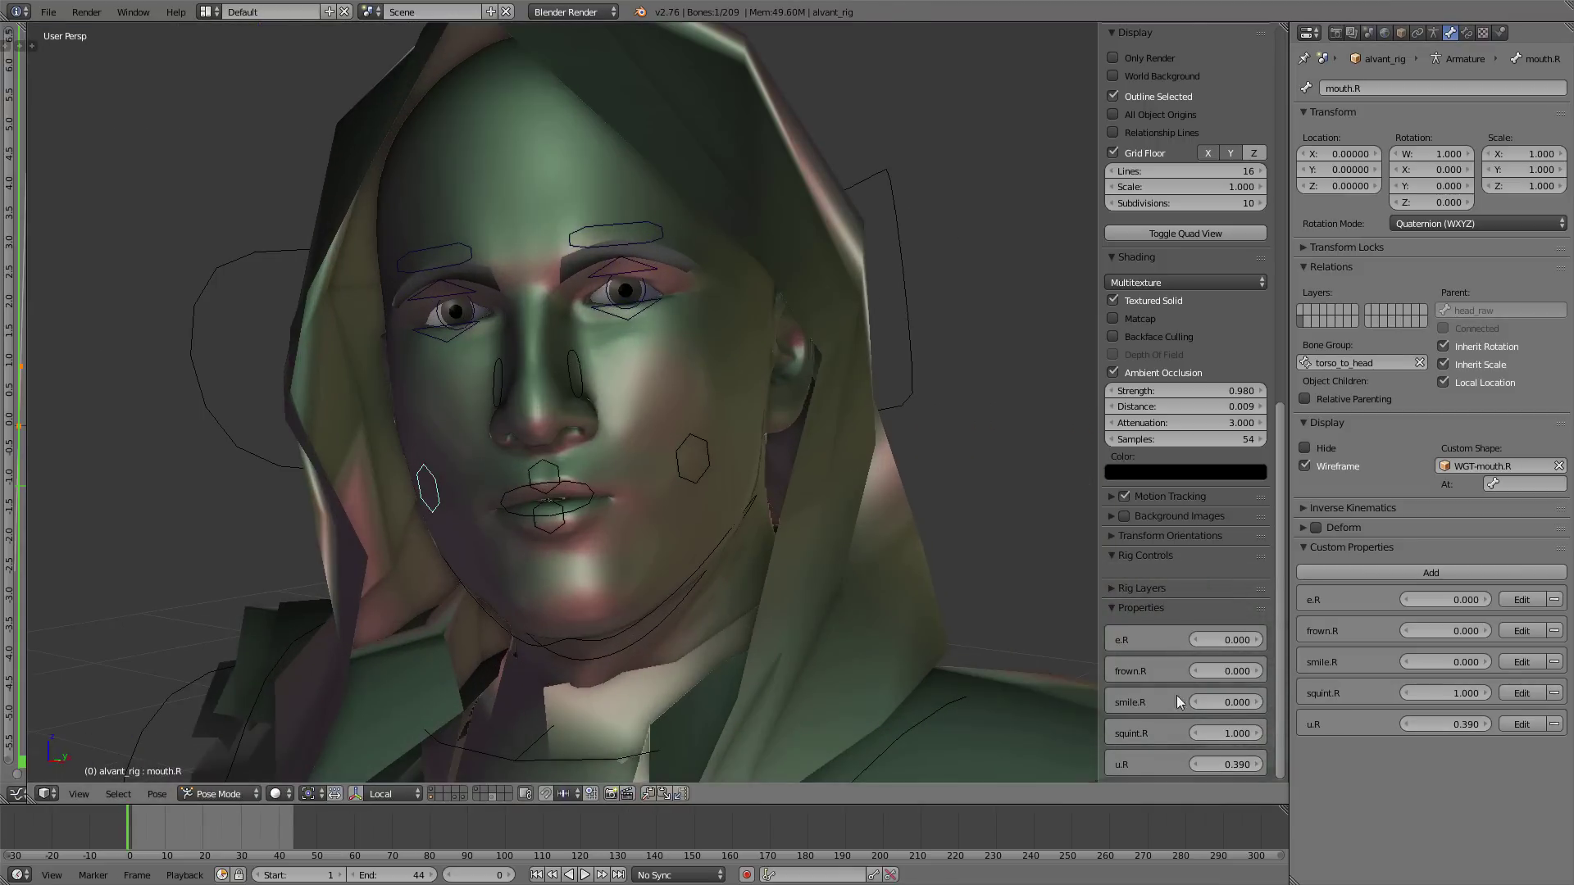
left_click_drag(1227, 767, 1254, 767)
- Rotate the mouth.M bone by about 2° and shift it slightly to offset the mouth
key("r")
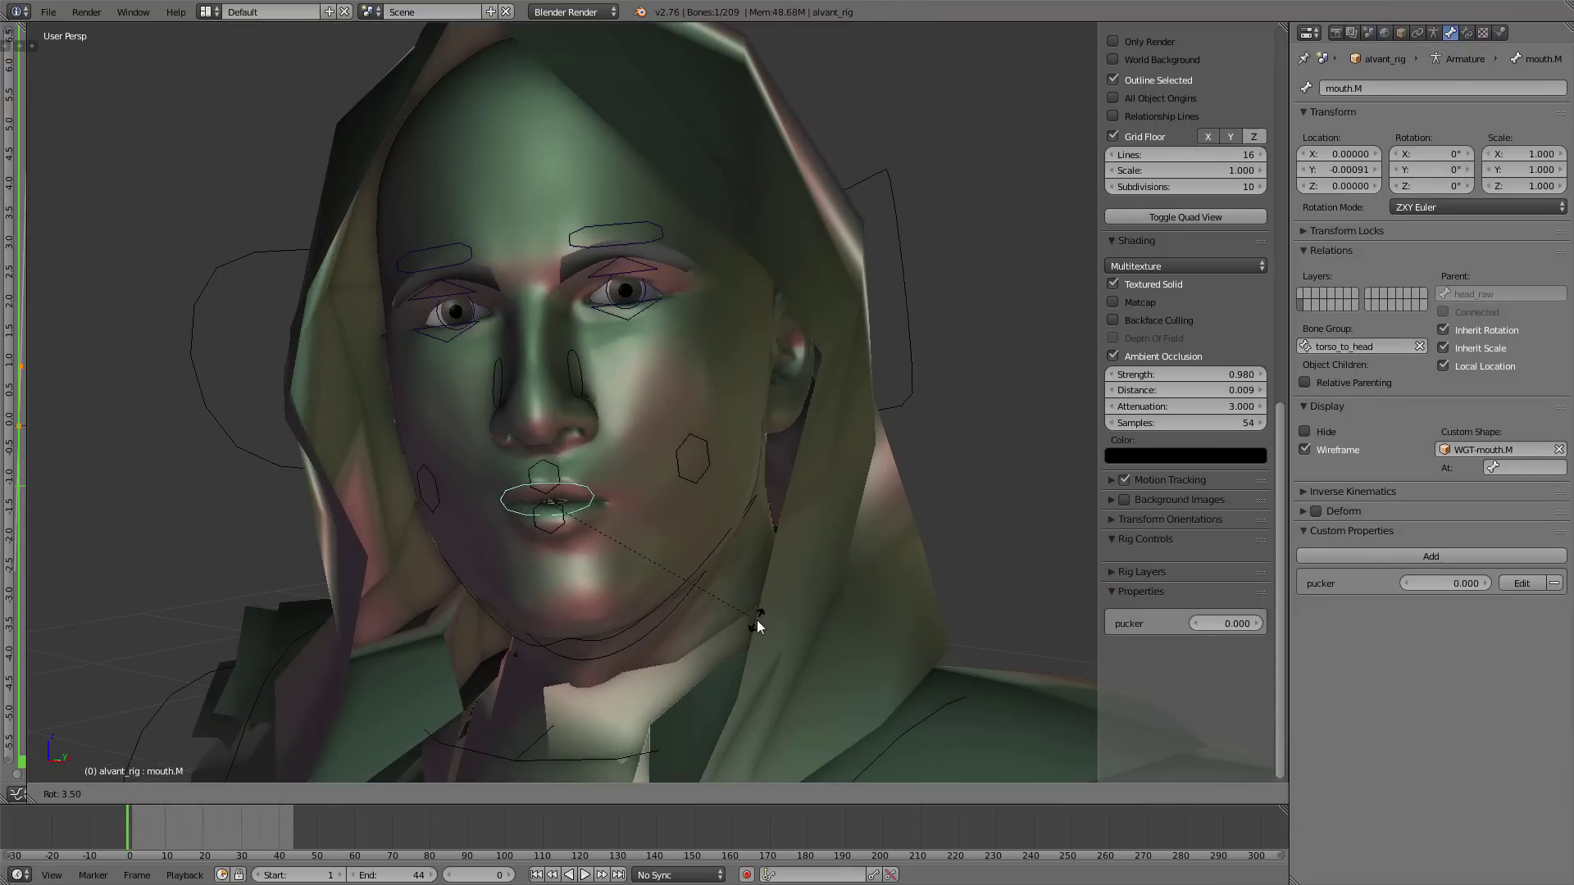
right_click(755, 622)
key("g")
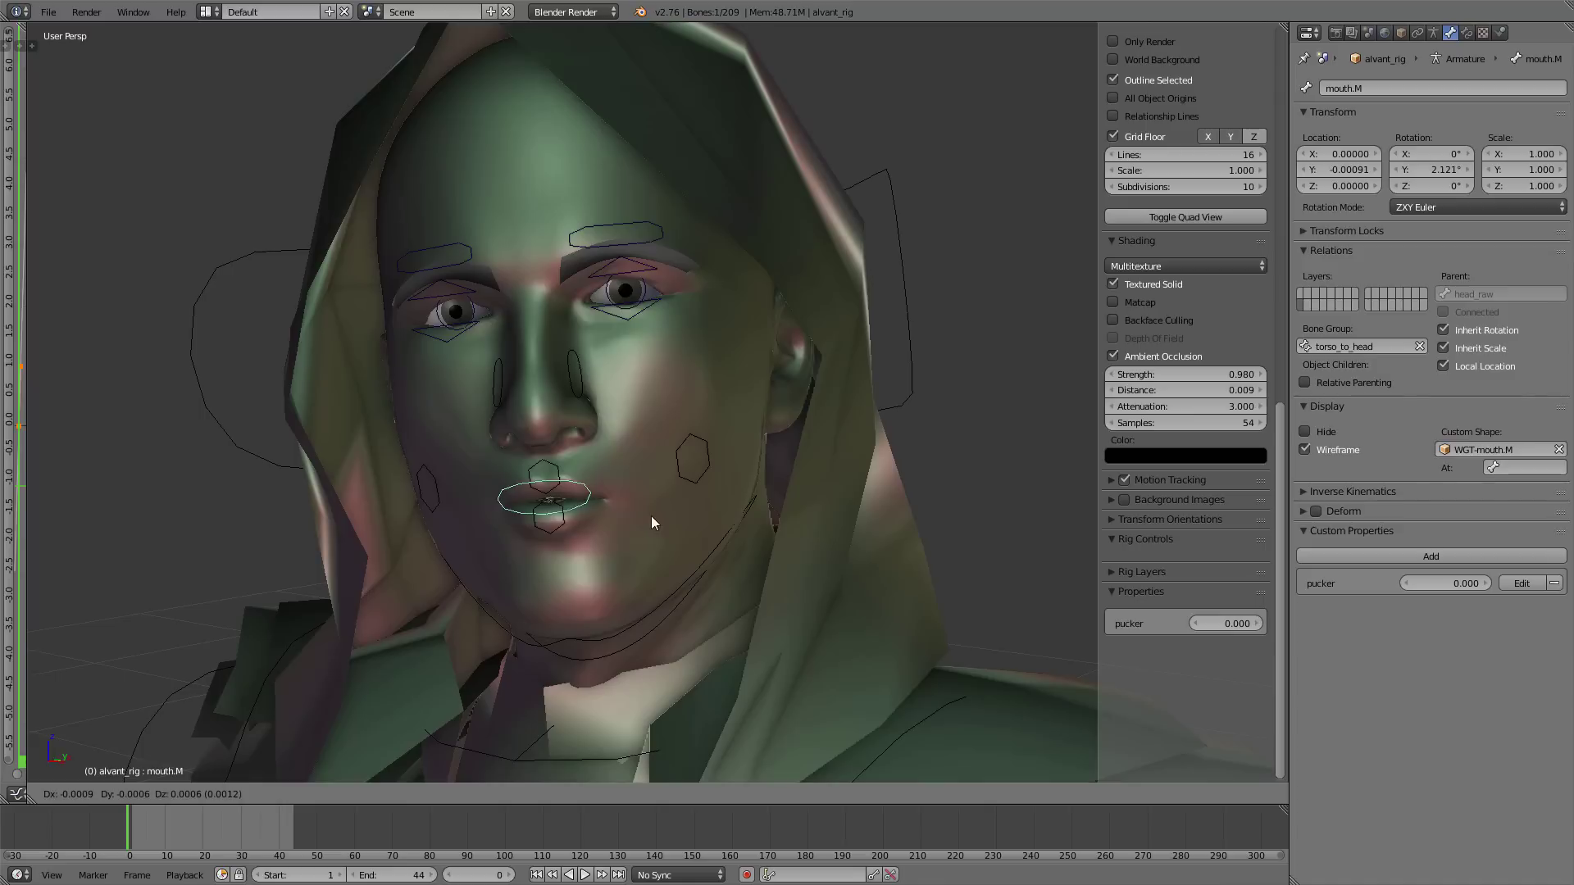
right_click(650, 523)
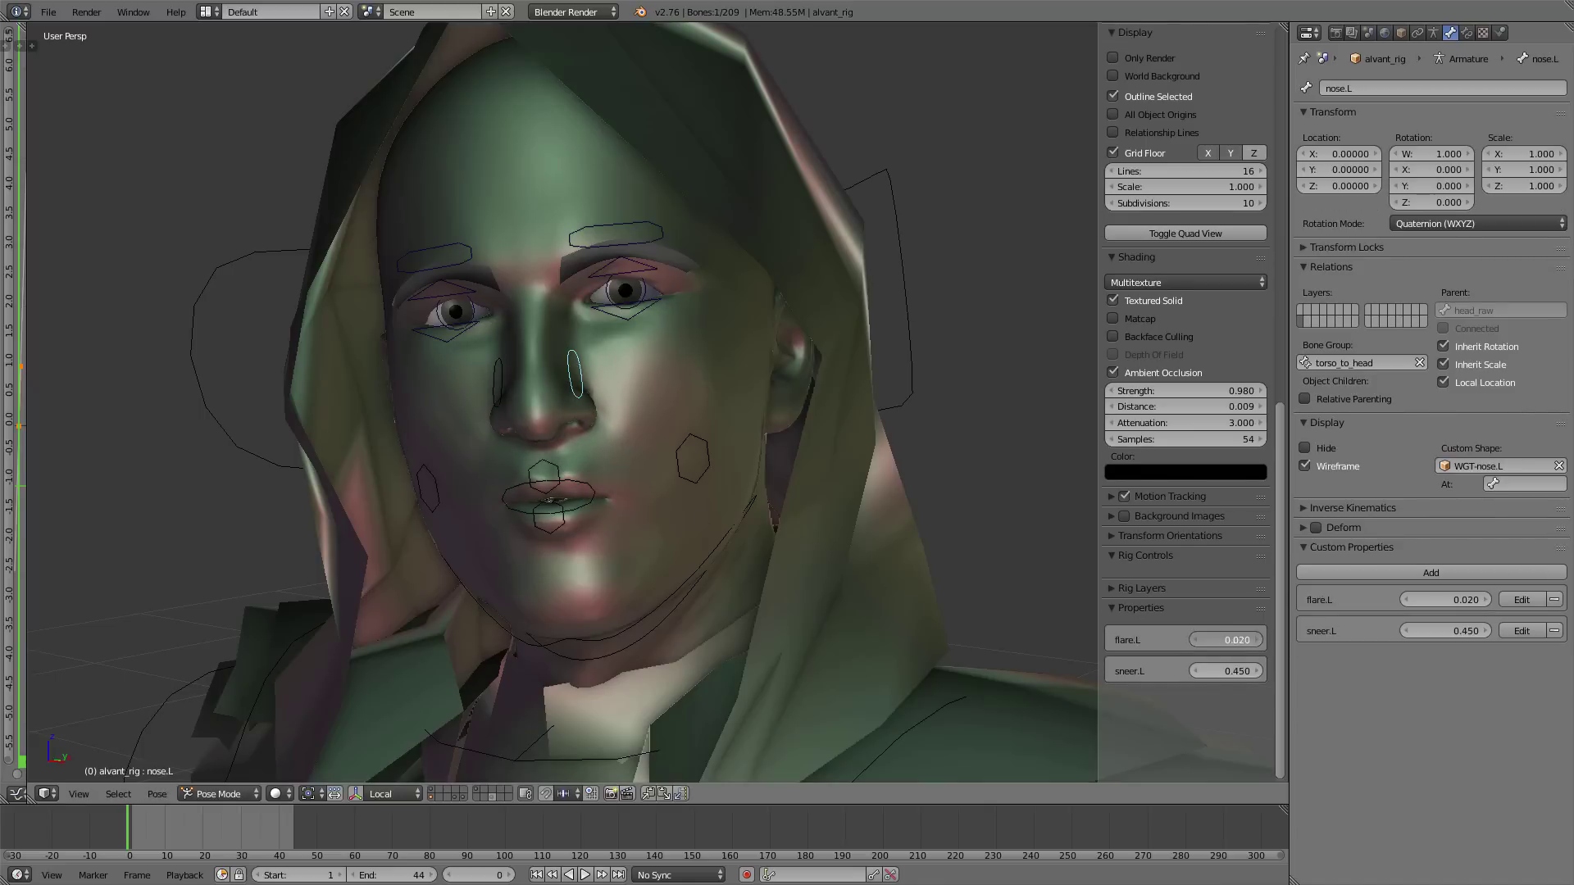
- Adjust the expression properties on the mouth.L bone and move the lower eyelid bone of the character's left eye
right_click(692, 480)
left_click_drag(1236, 703, 1230, 702)
left_click_drag(1228, 640, 1234, 671)
right_click(628, 319)
key("g")
left_click(627, 315)
- Reposition the brow and upper lid controls, then move lower_lid.R upward to tighten the right eye
right_click(459, 264)
right_click(616, 242)
right_click(460, 266)
right_click(639, 232)
right_click(460, 264)
right_click(625, 247)
key("g")
left_click(624, 252)
right_click(471, 293)
key("g")
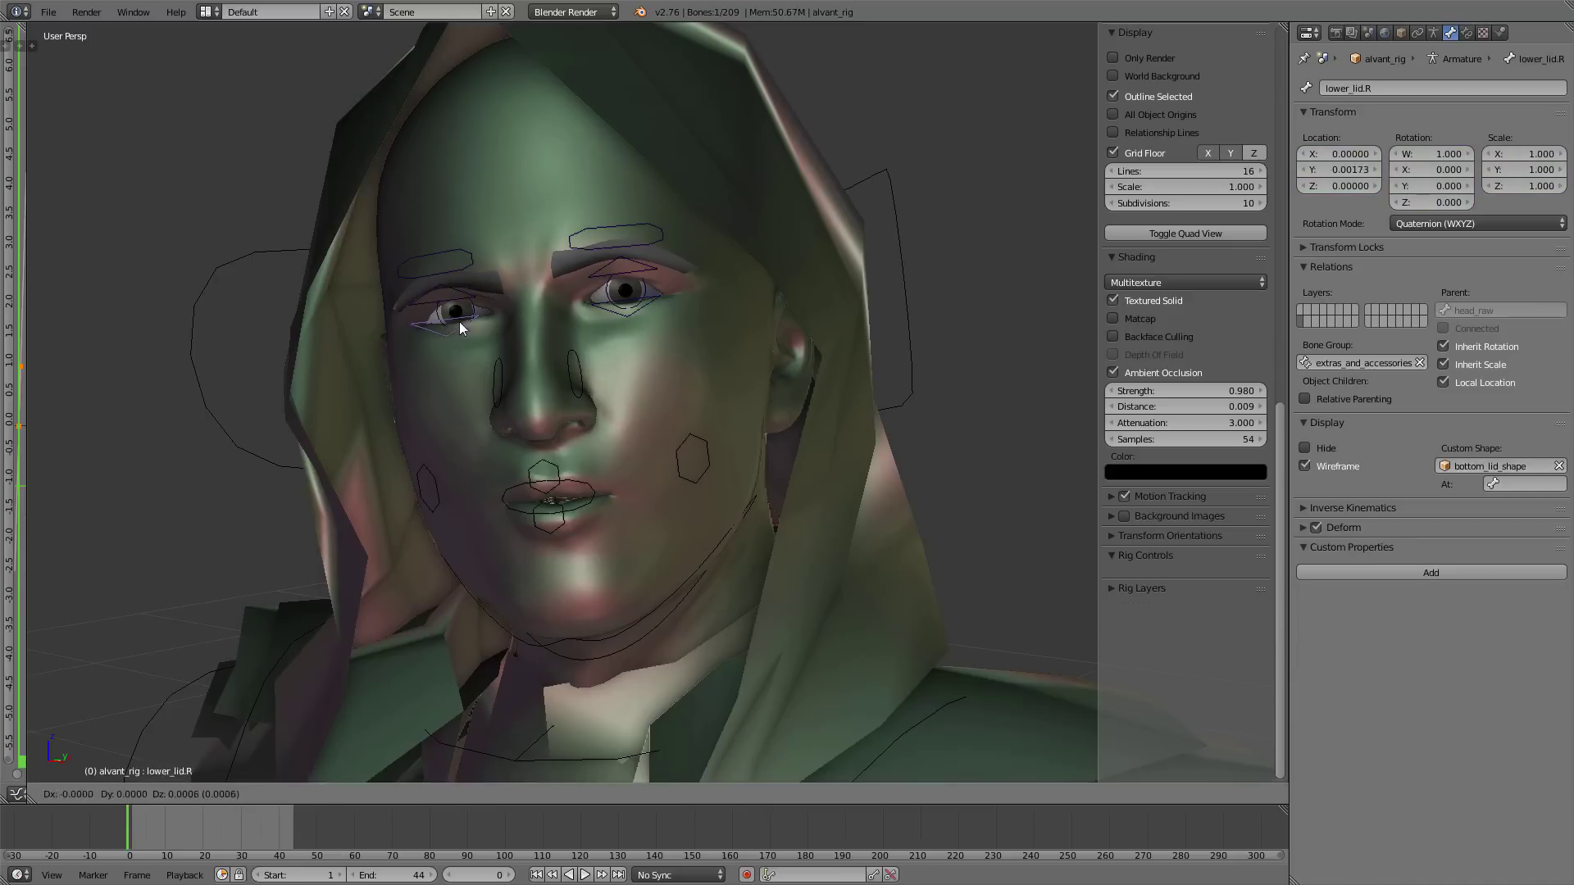
left_click(461, 328)
- Adjust the upper lip bone's first custom property and preview the face without rig overlays
right_click(551, 518)
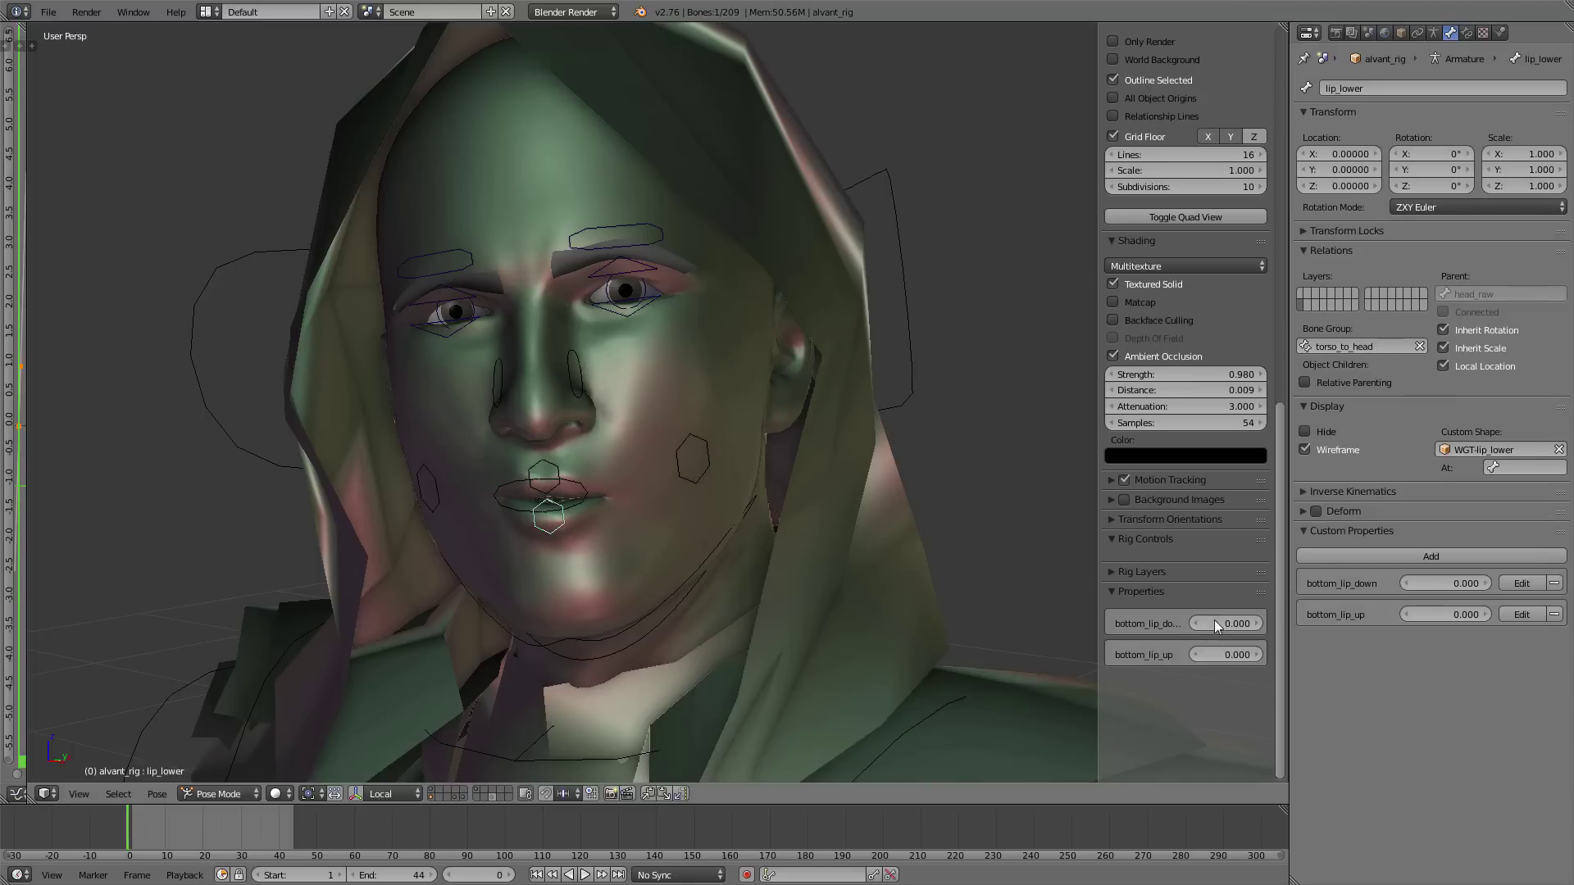
right_click(544, 475)
left_click_drag(1217, 626, 1219, 625)
key("alt+shift+z")
key("alt+shift+z")
- Adjust bottom_lip_up on the lip_lower bone and compare the face with and without rig overlays
right_click(549, 518)
left_click_drag(1216, 654, 1218, 654)
key("alt+shift+z")
key("alt+shift+z")
key("alt+shift+z")
scroll(378, 522, "down", 1)
key("alt+shift+z")
- Move the mouth.M bone down and rotate it to about 4.5° on Y, then preview the face without overlays
right_click(608, 486)
key("g")
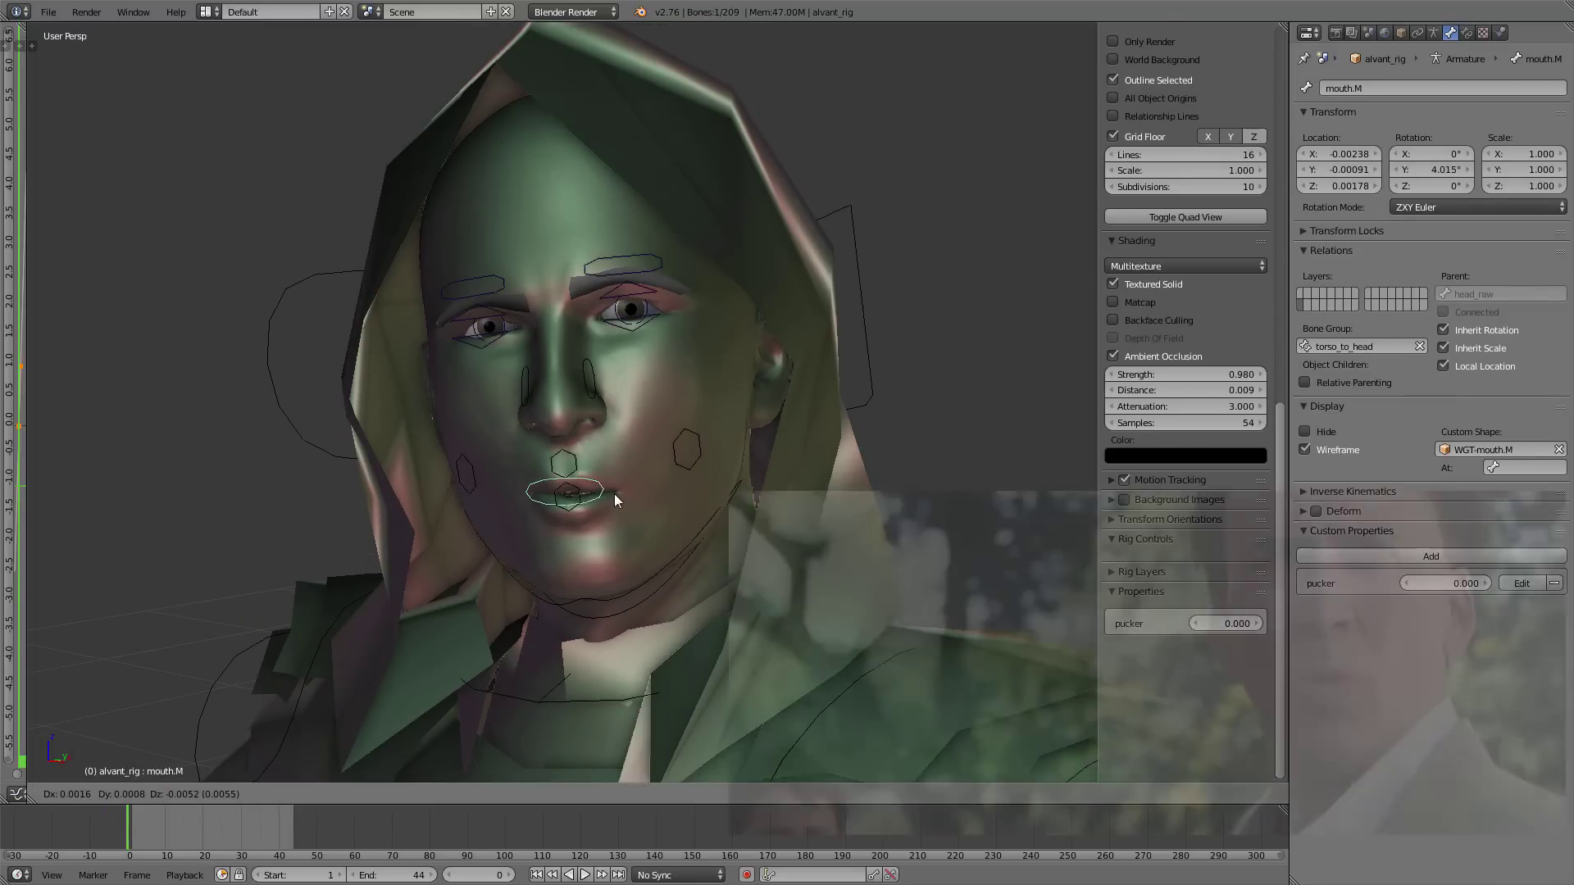
left_click(617, 495)
key("r")
left_click(641, 496)
key("alt+shift+z")
key("alt+shift+z")
key("alt+shift+z")
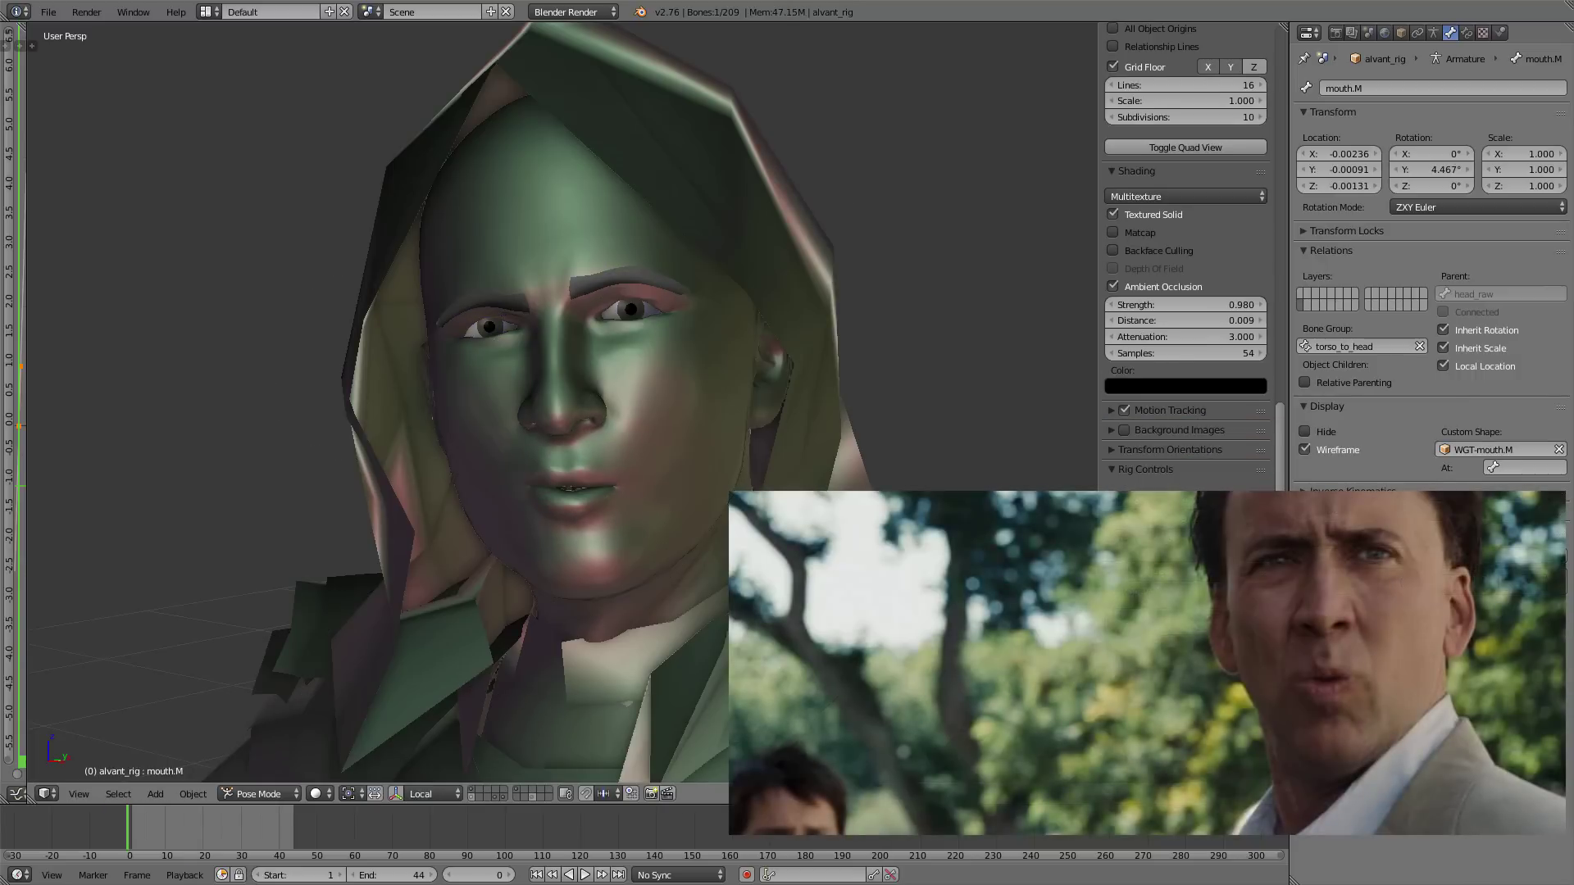
- Rotate the mouth.M bone to about -3.7° on Y and view the resulting expression without overlays
key("alt+shift+z")
key("r")
left_click(772, 547)
key("alt+shift+z")
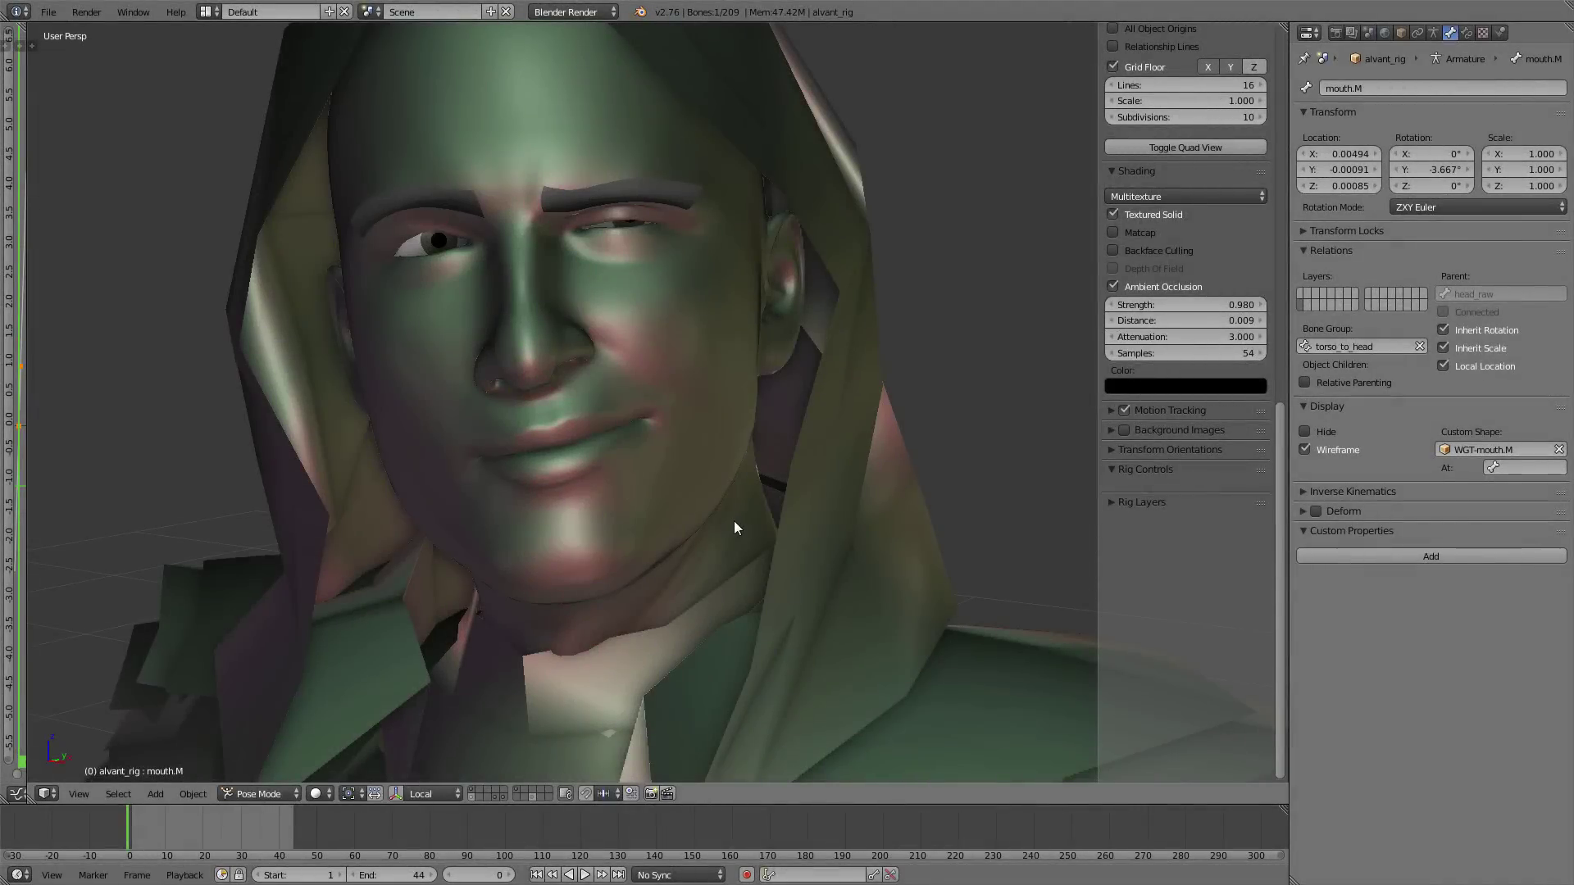
middle_click_drag(735, 521, 677, 503)
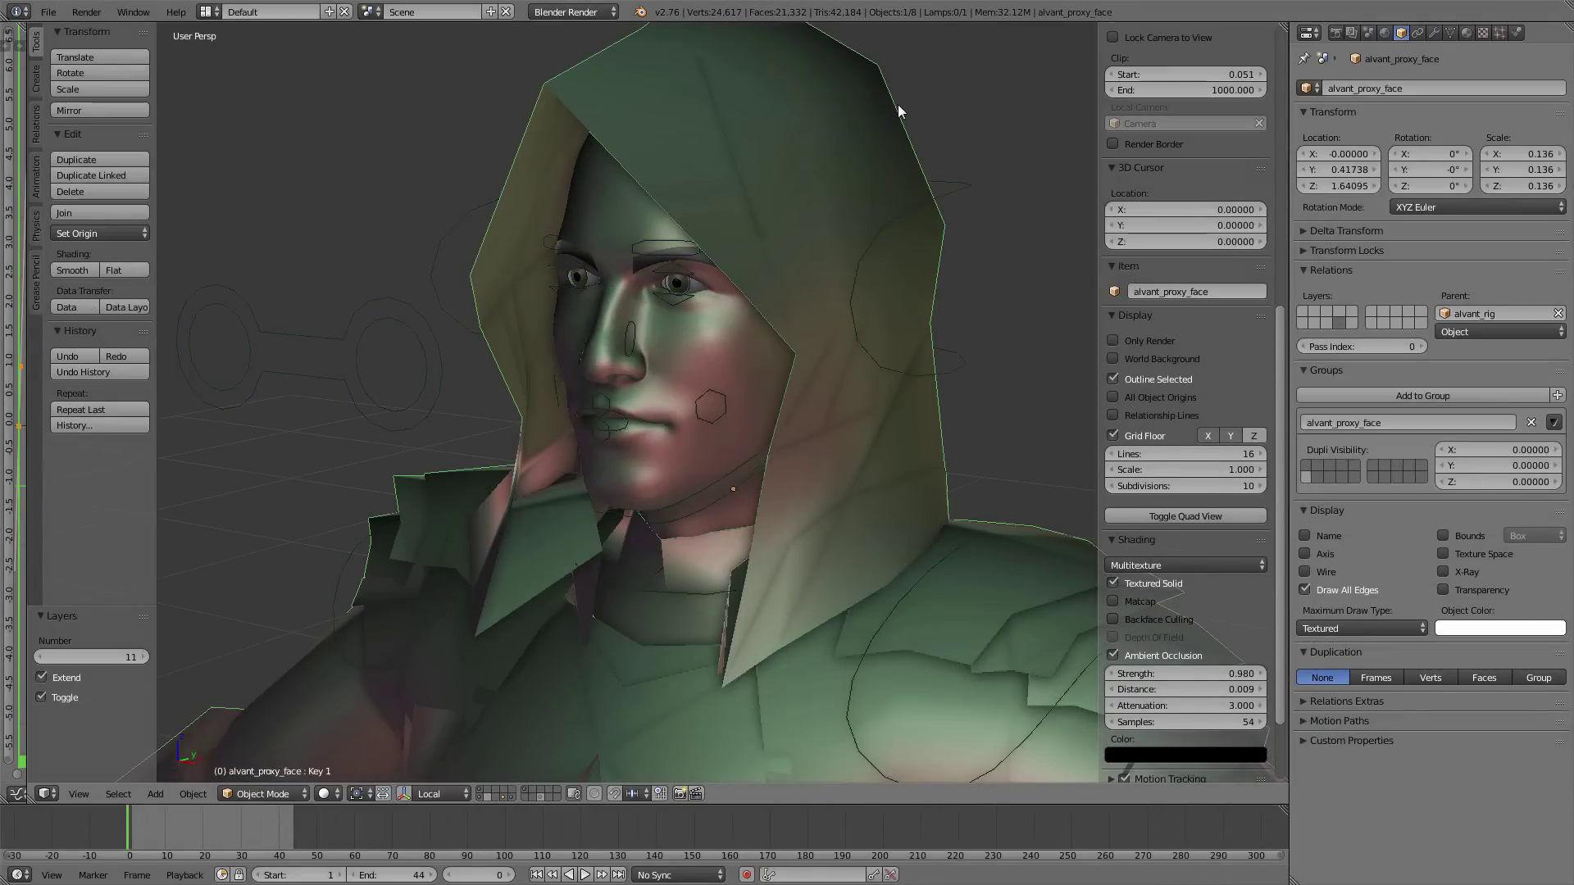
- Select alvant_proxy_face and enable its Hood mask modifier in the viewport to hide the hood
right_click(897, 105)
left_click(1435, 33)
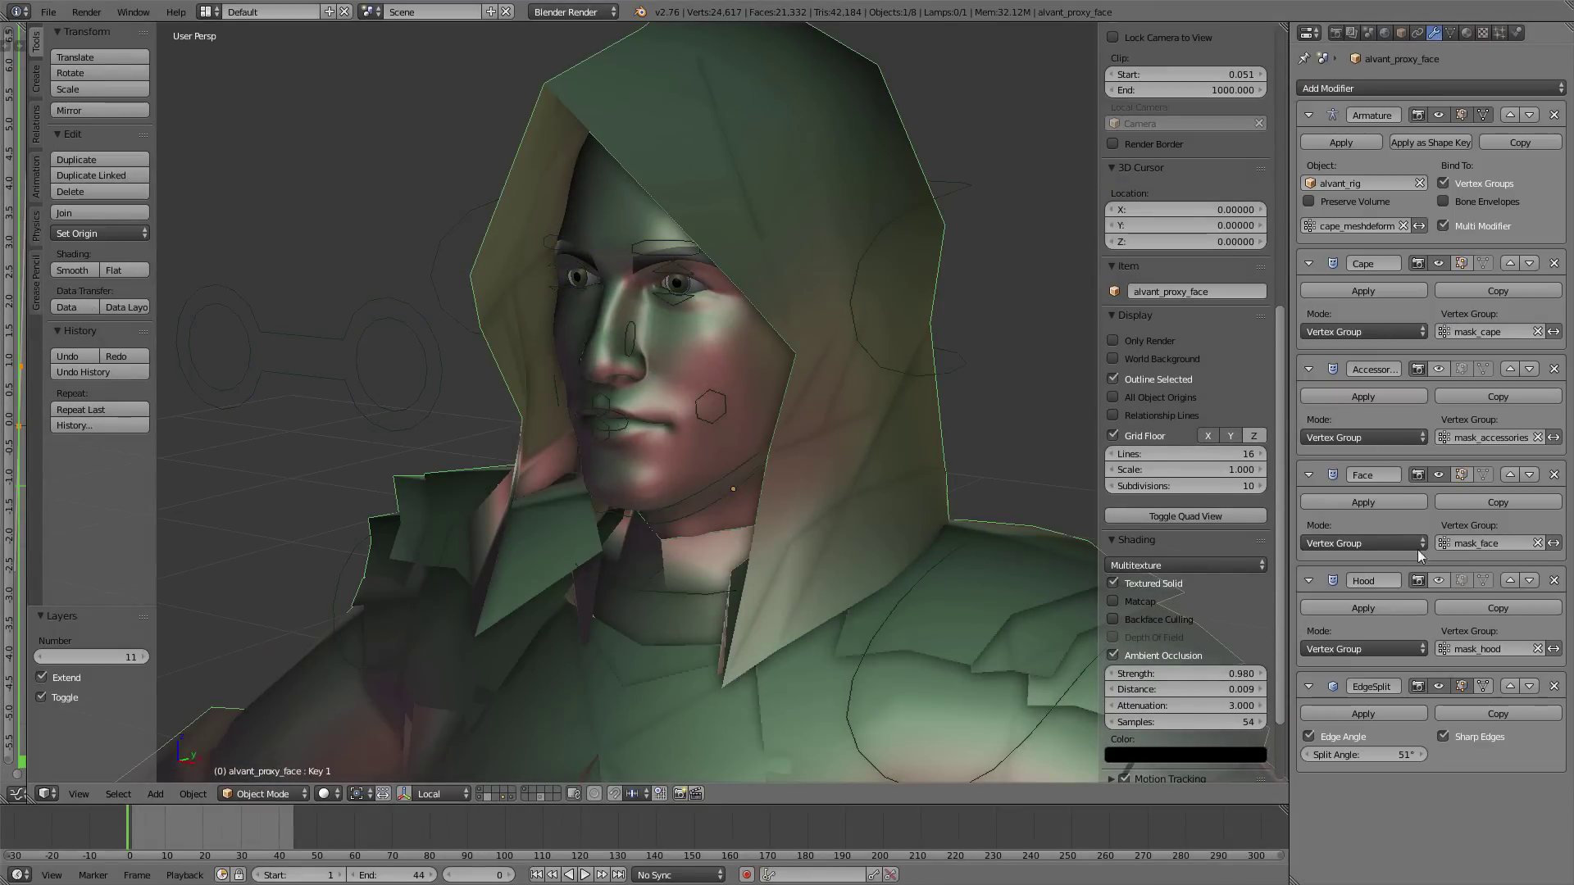
left_click(1439, 580)
middle_click_drag(787, 267, 696, 266)
- Select the alvant_head mesh and show its jaw vertex group in Weight Paint mode
right_click(702, 275)
middle_click_drag(793, 361, 736, 367)
scroll(736, 367, "up", 3)
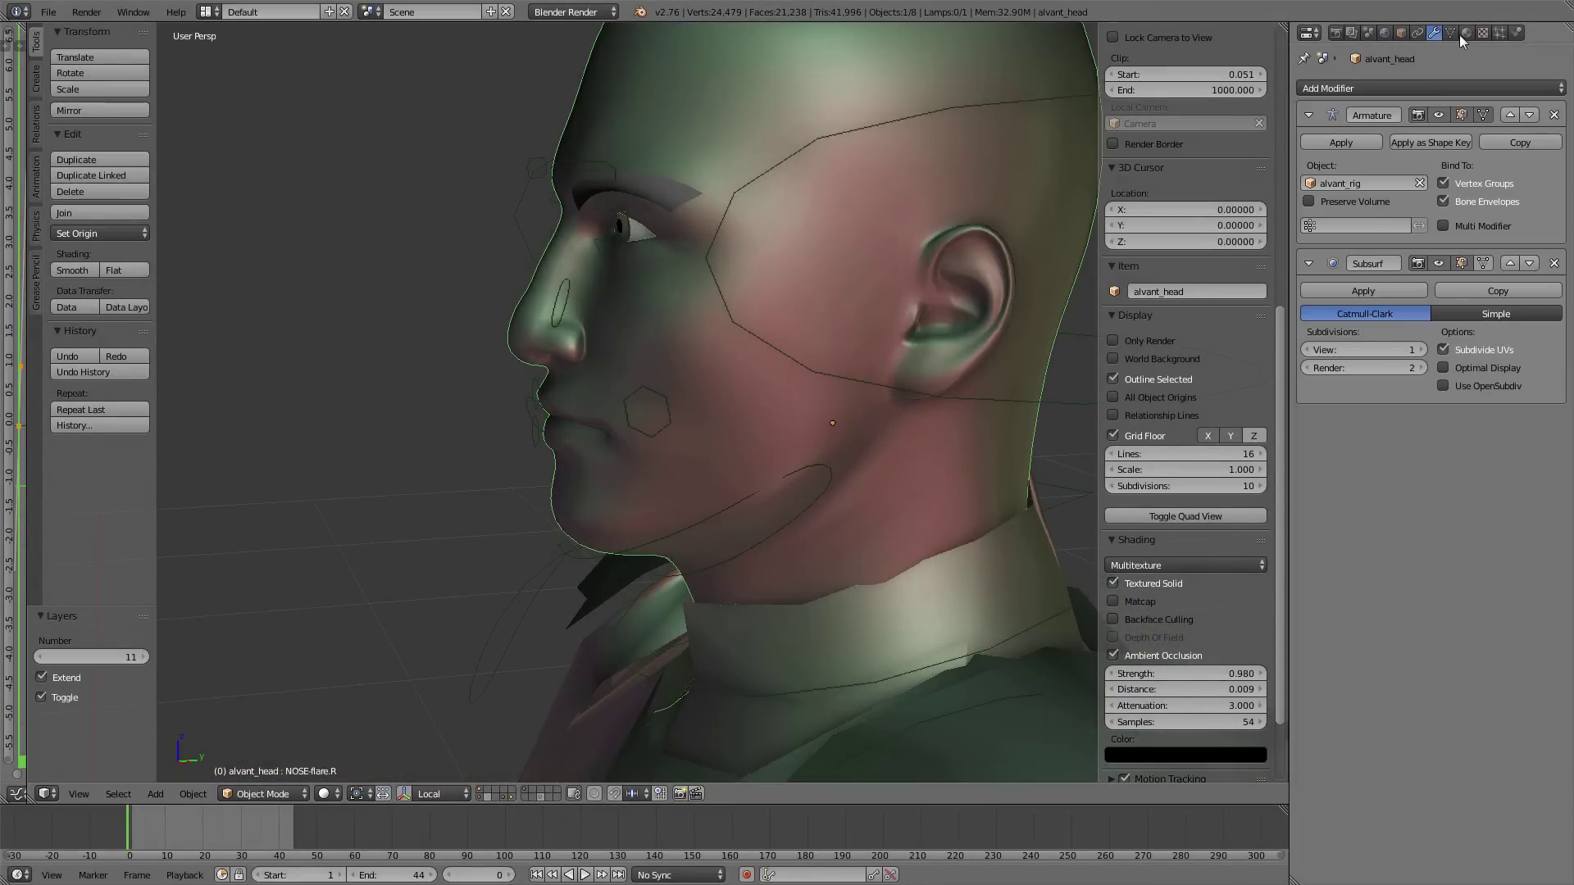
left_click(1451, 34)
key("ctrl+Tab")
mouse_move(742, 424)
middle_mouse_down()
mouse_move(713, 415)
mouse_move(726, 400)
middle_mouse_up()
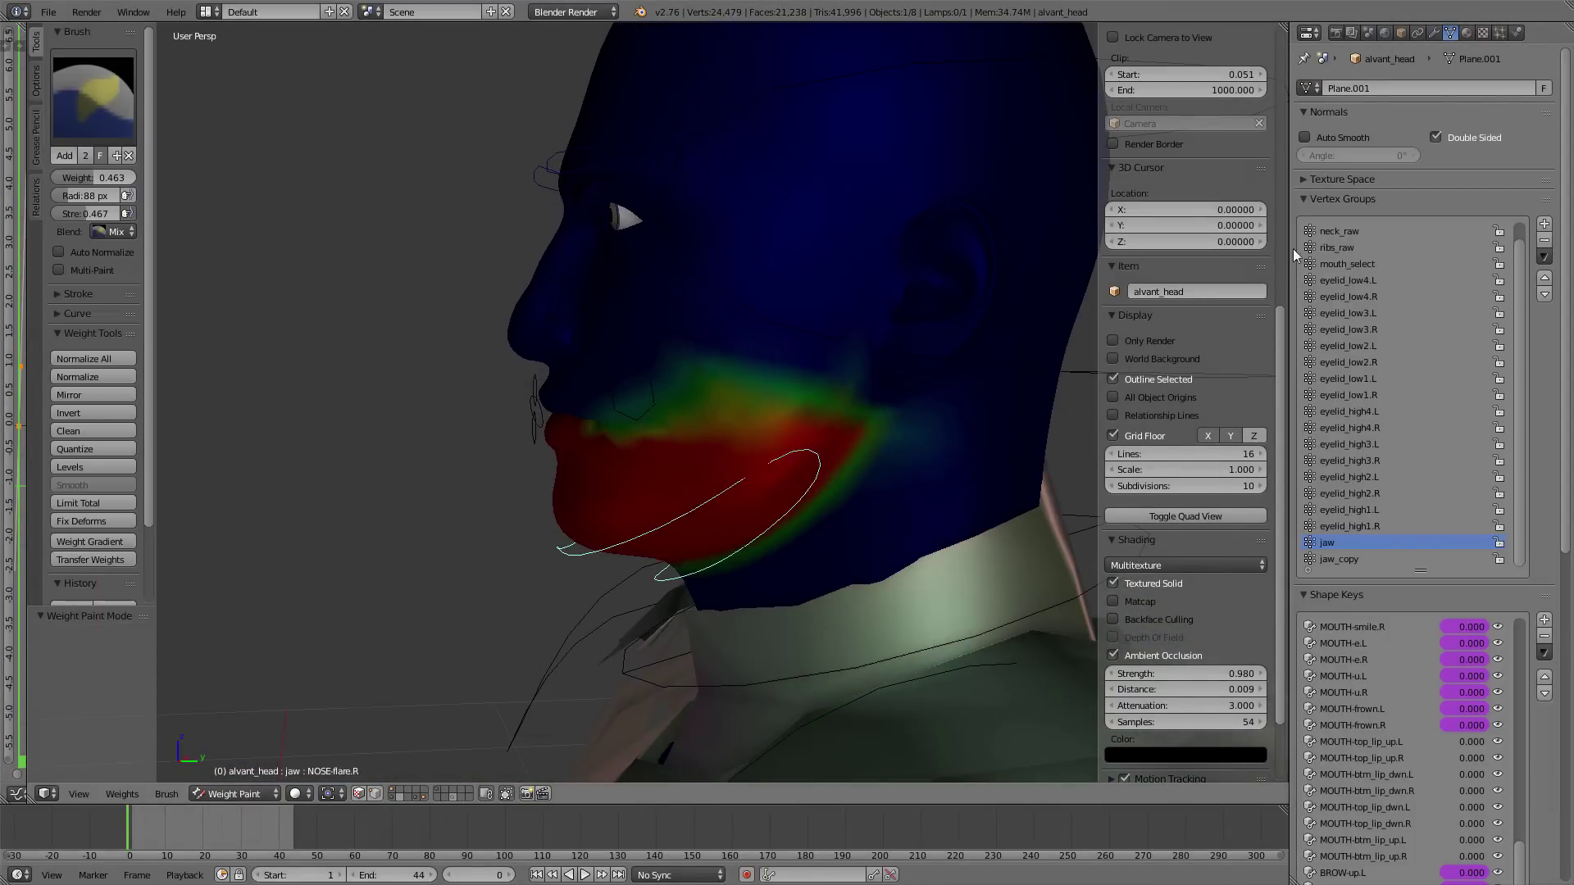
scroll(1327, 233, "up", 1)
- Make head_raw the active vertex group and circle-select the chin and jawline vertices in a wireframe side view
left_click(1327, 233)
key("Tab")
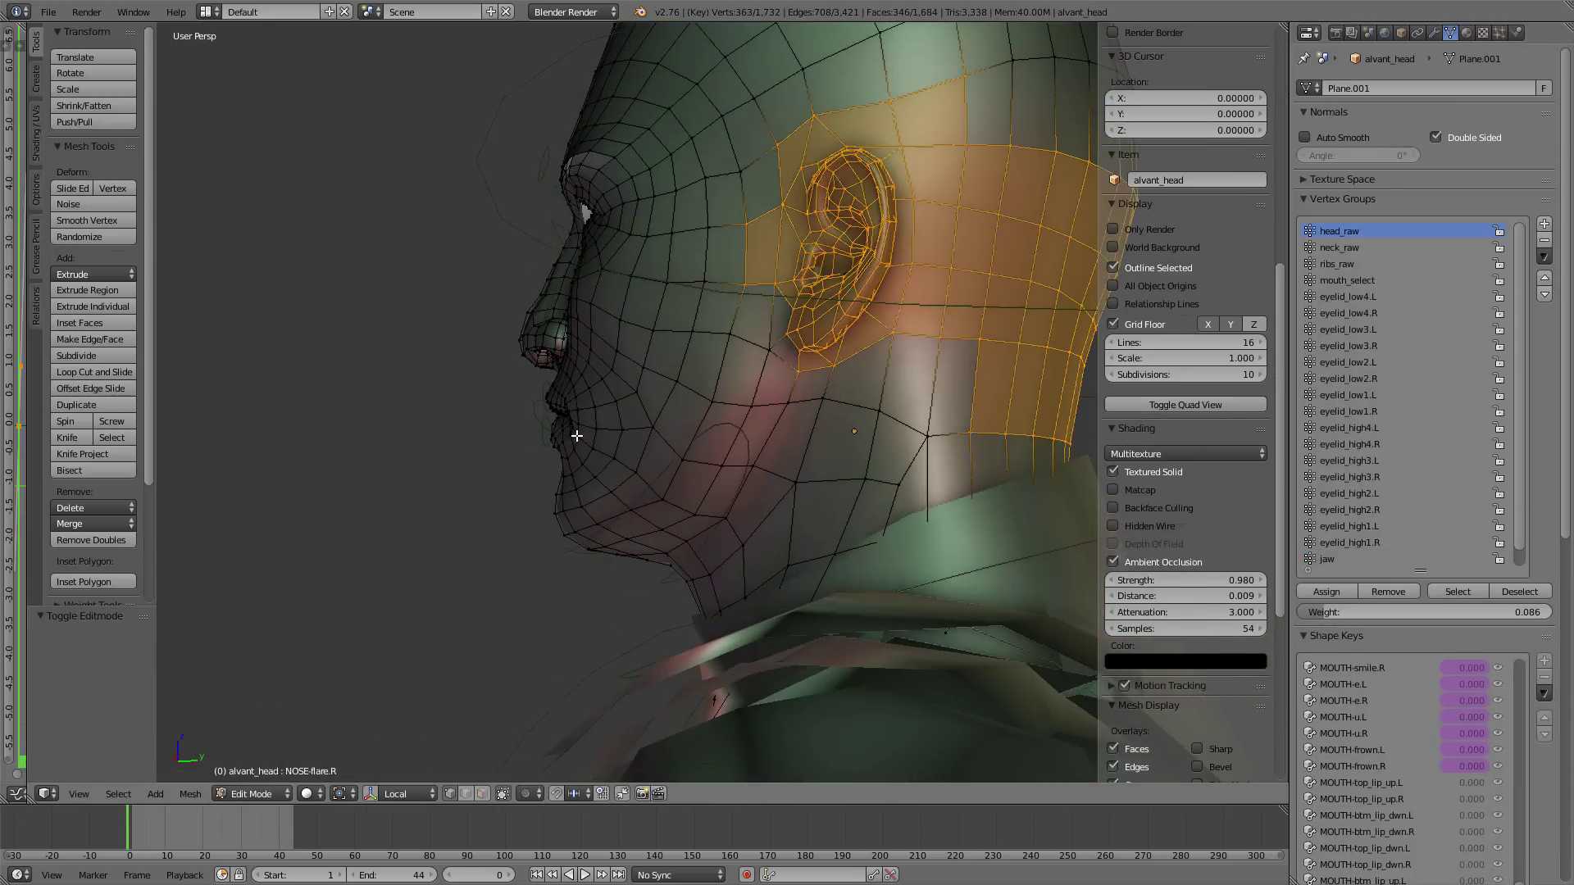
key("KP_3")
key("z")
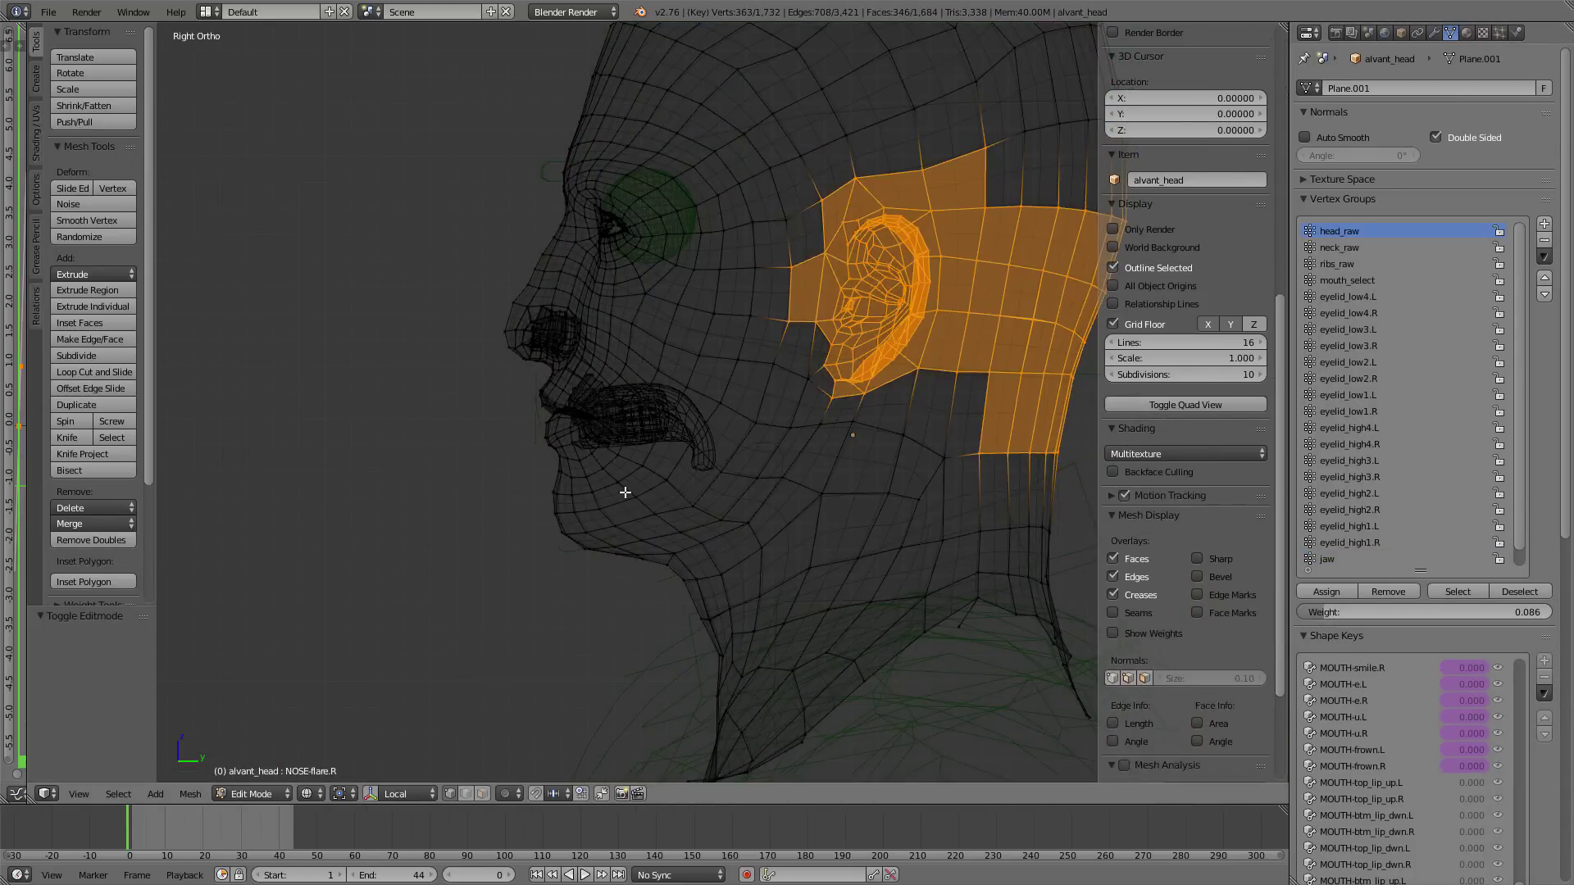
right_click(624, 492)
key("c")
scroll(613, 524, "down", 8)
mouse_move(569, 501)
left_mouse_down()
mouse_move(632, 509)
mouse_move(809, 415)
left_mouse_up()
key("Escape")
middle_click_drag(808, 415, 652, 477)
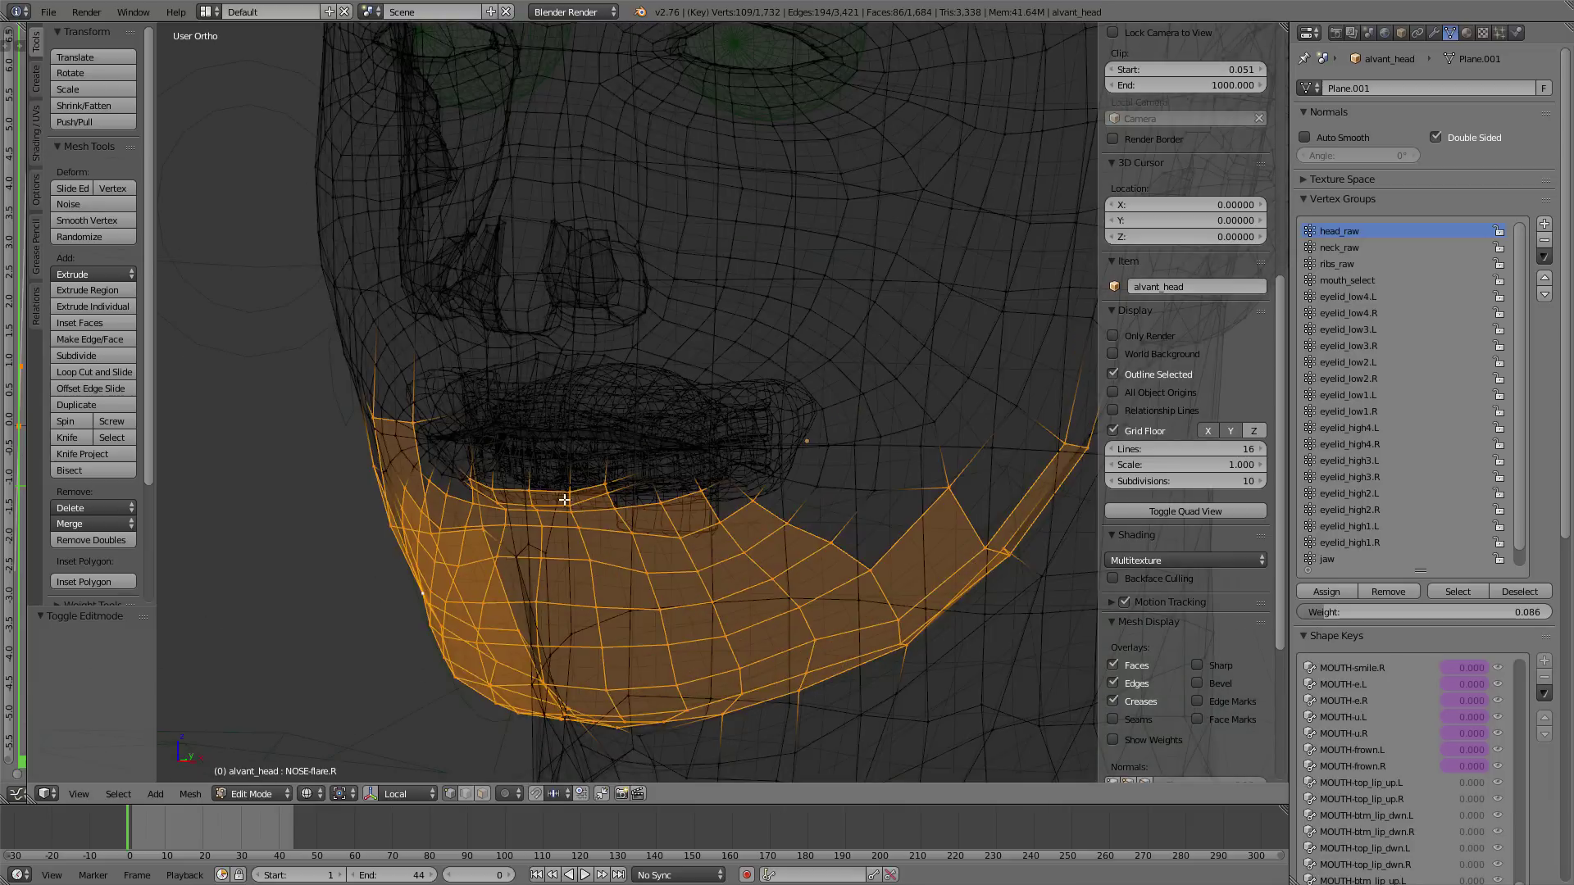
- Extend the jaw selection with the face loops on the character's left half of the lower lip
key("z")
middle_click_drag(564, 500, 608, 488)
right_click(613, 489, "alt+shift")
right_click(652, 478, "alt+shift")
right_click(689, 473, "alt+shift")
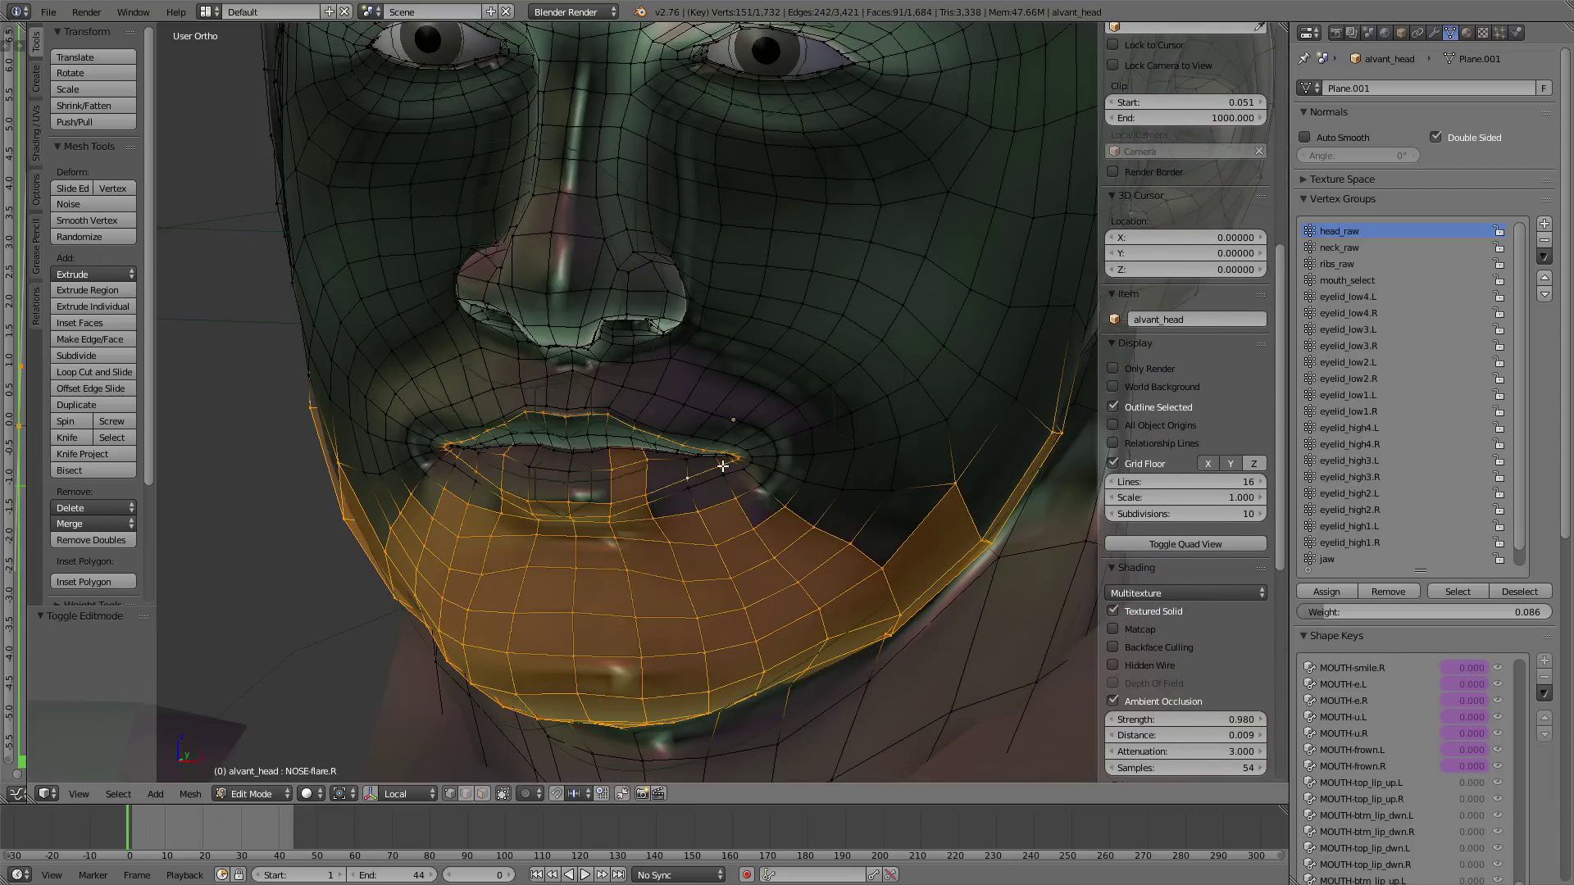
key("ctrl+z")
right_click(687, 466, "alt+shift")
right_click(713, 462, "alt+shift")
key("KP_5")
middle_click_drag(603, 496, 633, 497)
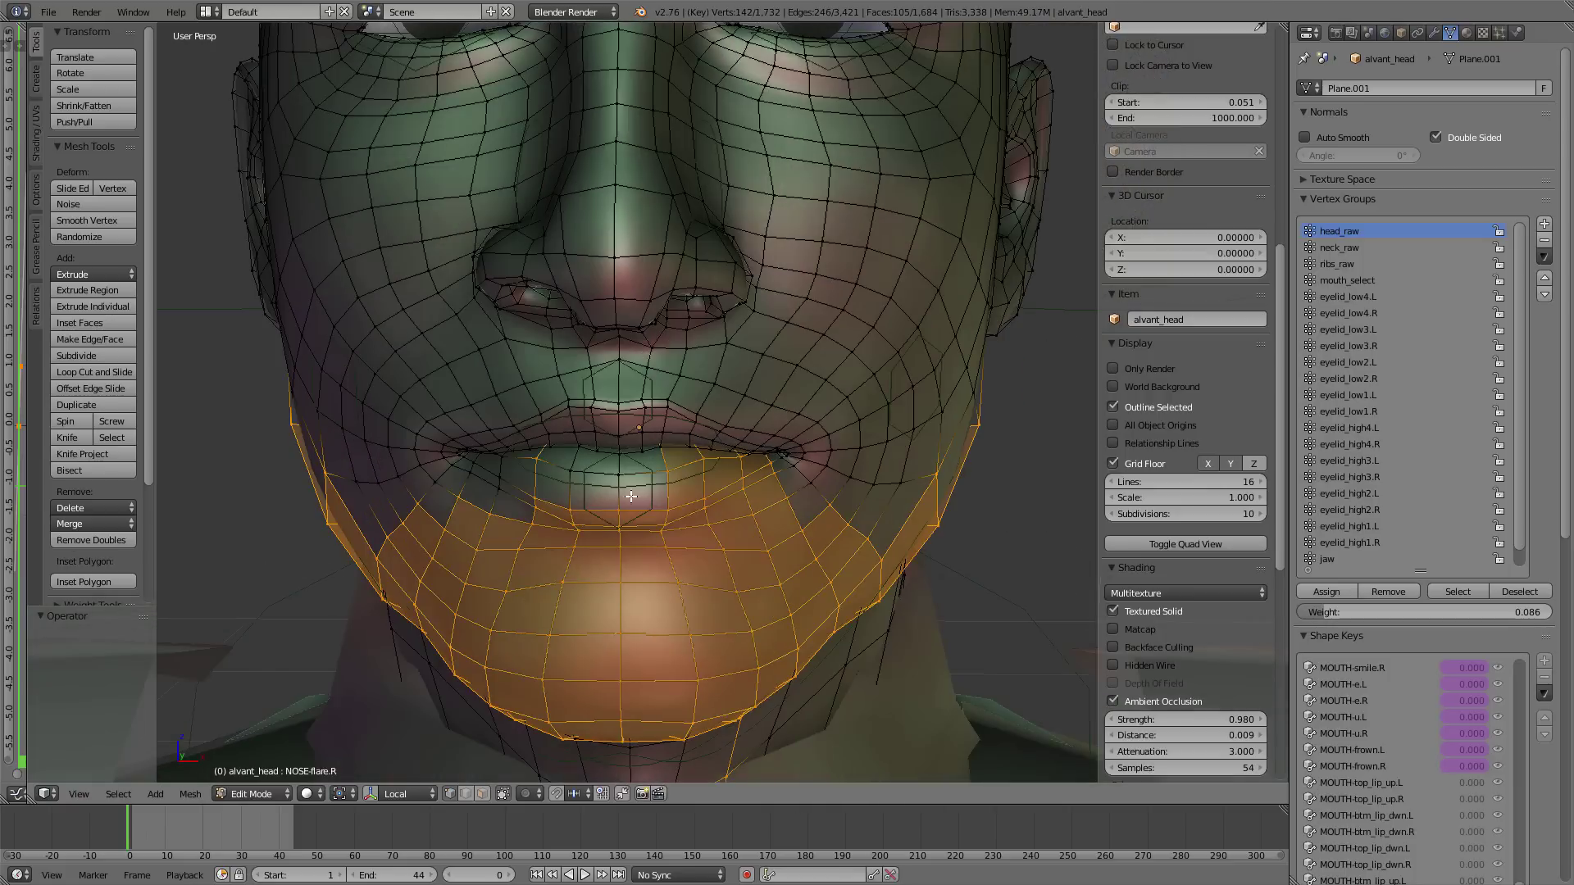
- Add the face loops across the middle and right half of the lower lip, out to both mouth corners
right_click(653, 484, "alt+shift")
key("ctrl+z")
right_click(621, 489, "alt+shift")
right_click(569, 493, "alt+shift")
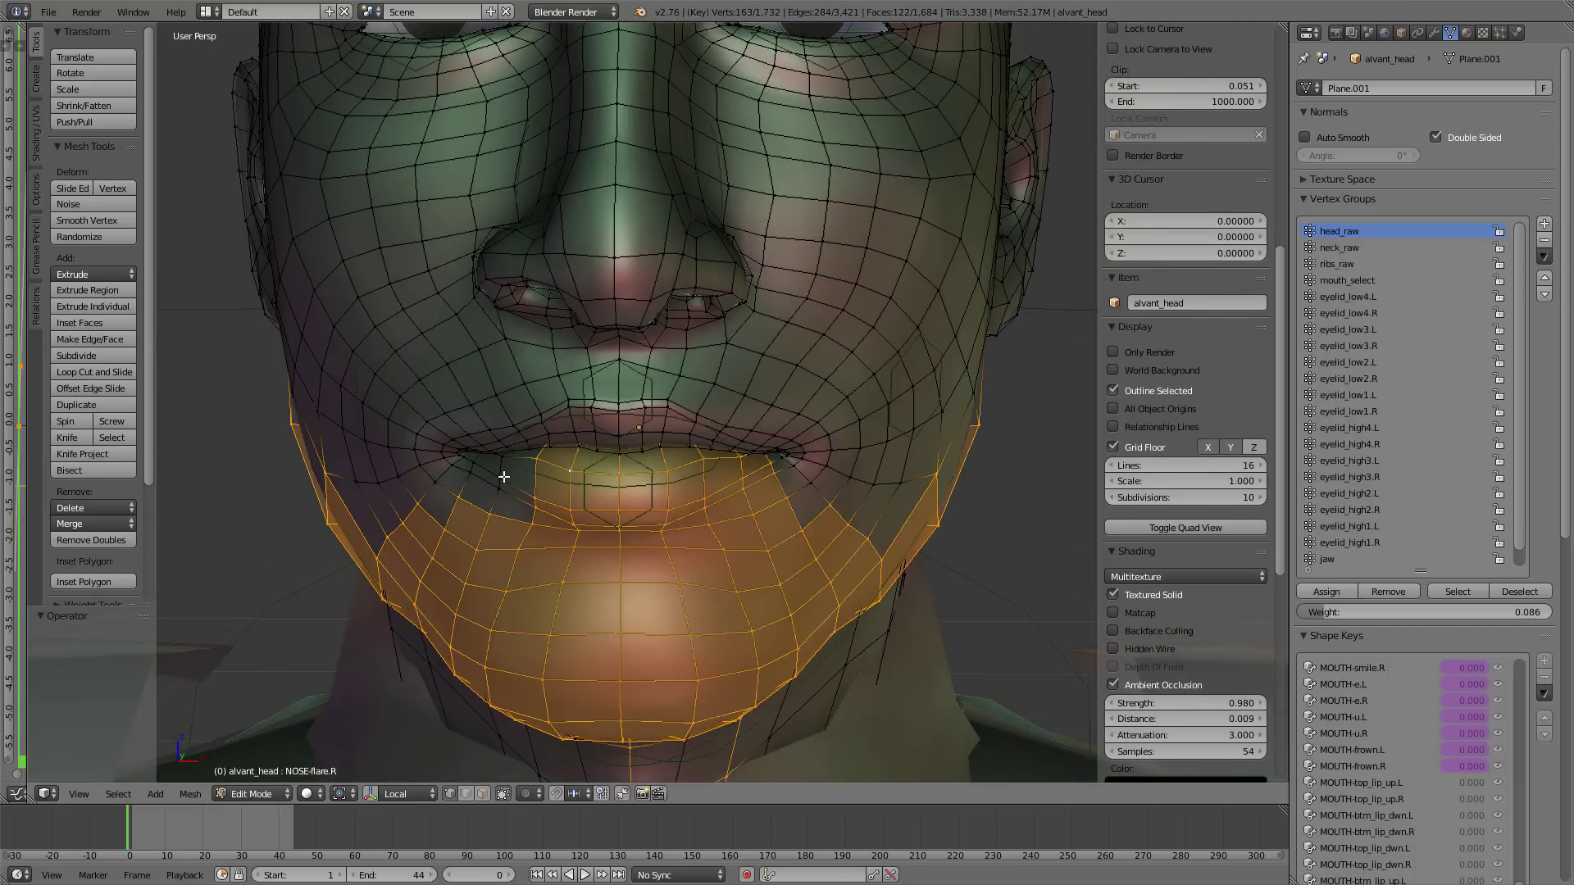
right_click(474, 465, "alt+shift")
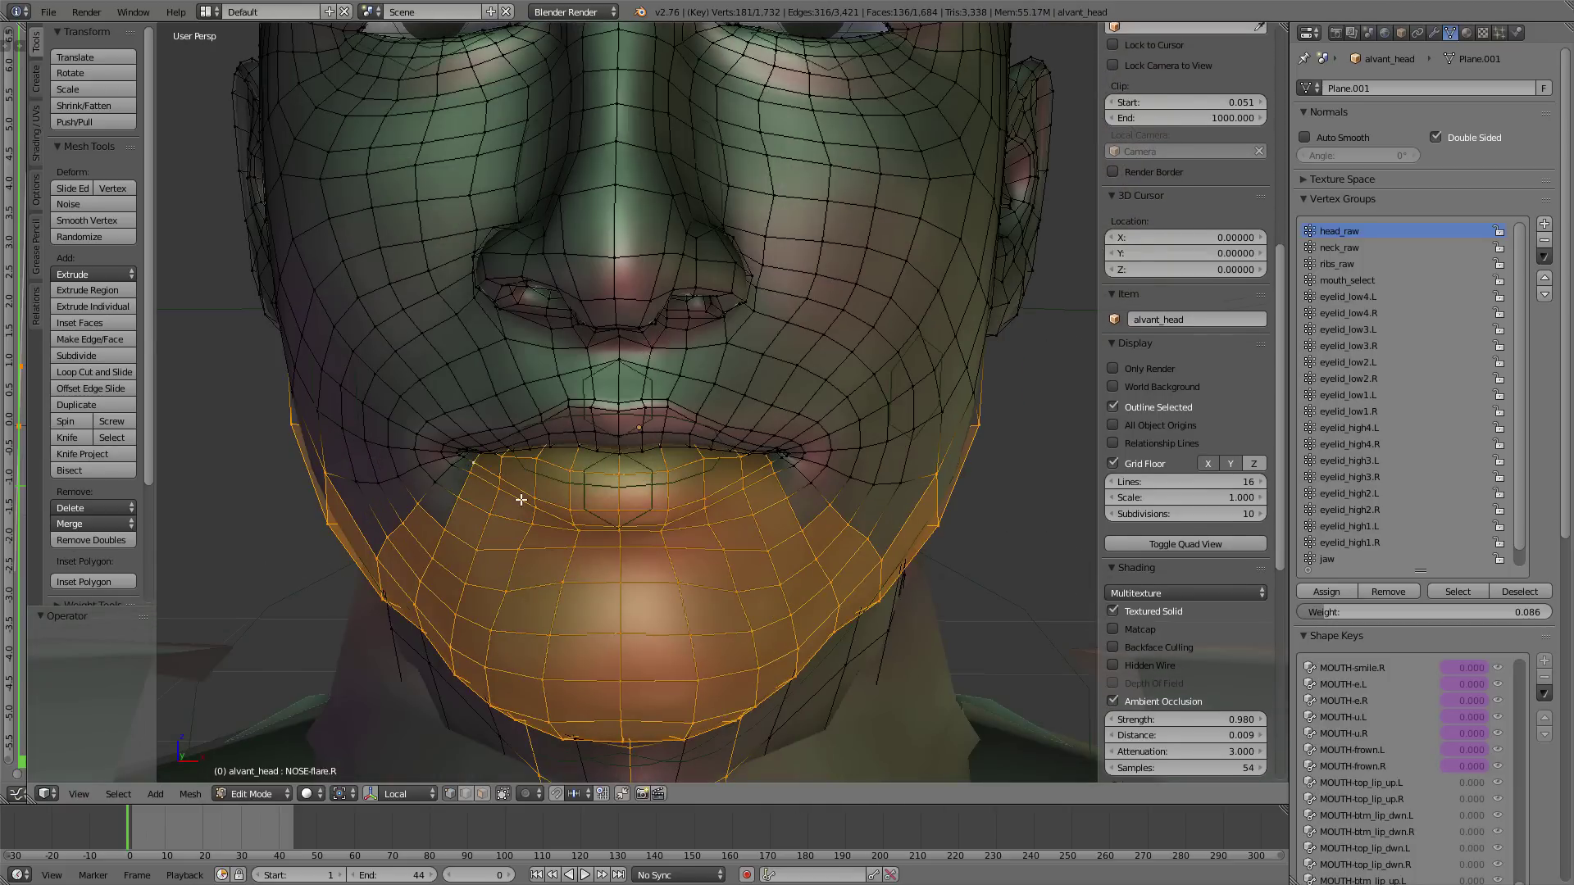
right_click(795, 473, "alt+shift")
right_click(447, 472, "alt+shift")
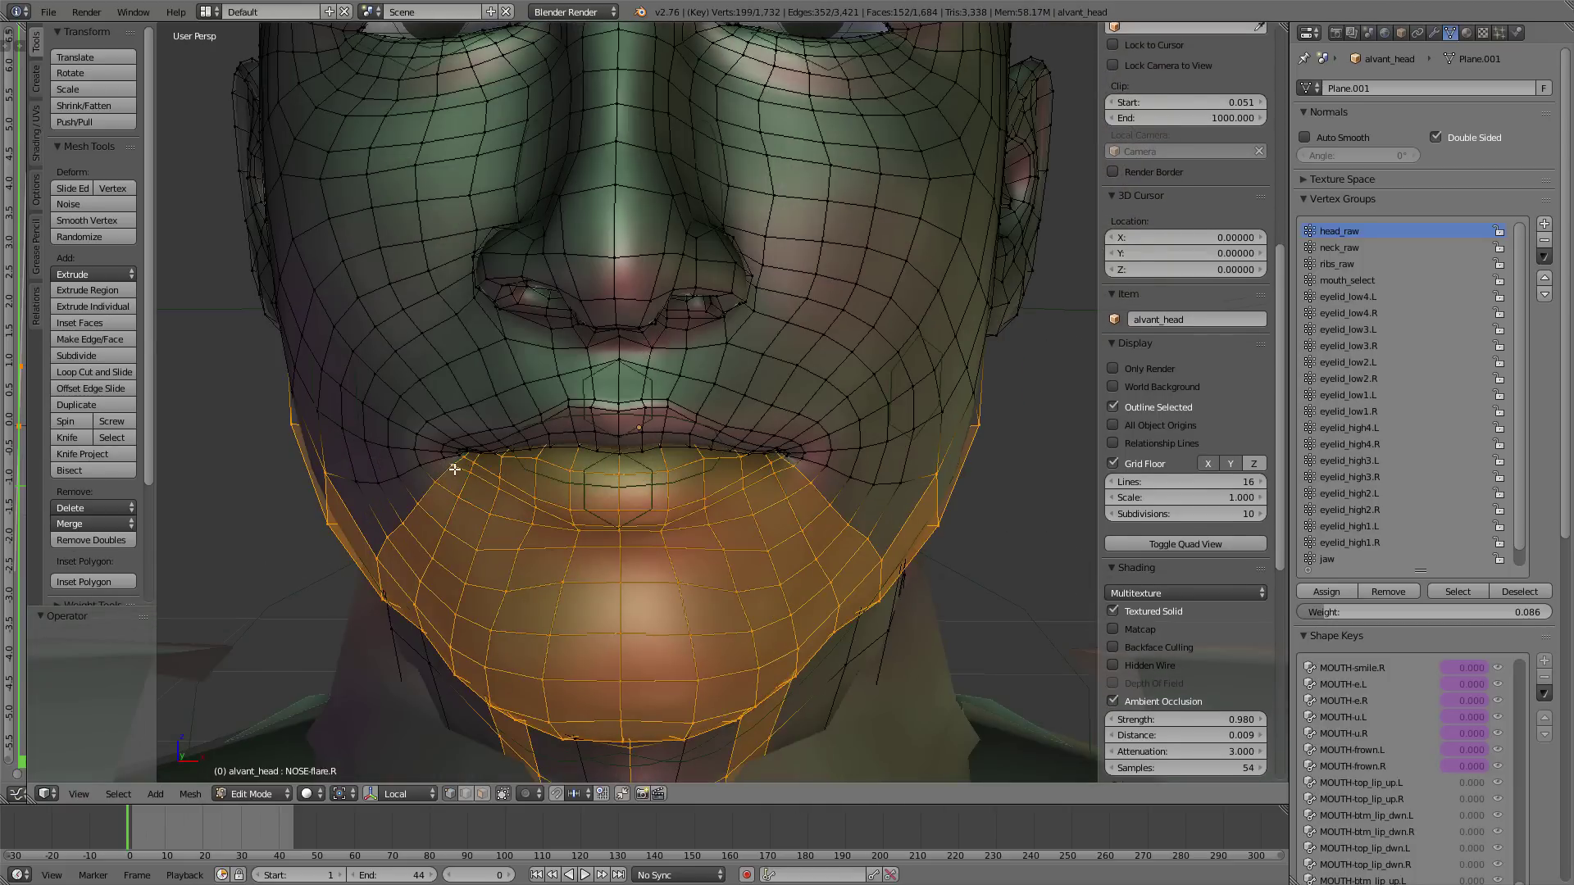
- Box-deselect the neck vertices in wireframe so only the lower lip, chin and jawline stay selected
key("z")
scroll(459, 473, "down", 6)
middle_click_drag(573, 524, 558, 463)
key("b")
middle_click_drag(523, 518, 873, 848)
middle_click_drag(811, 623, 679, 636)
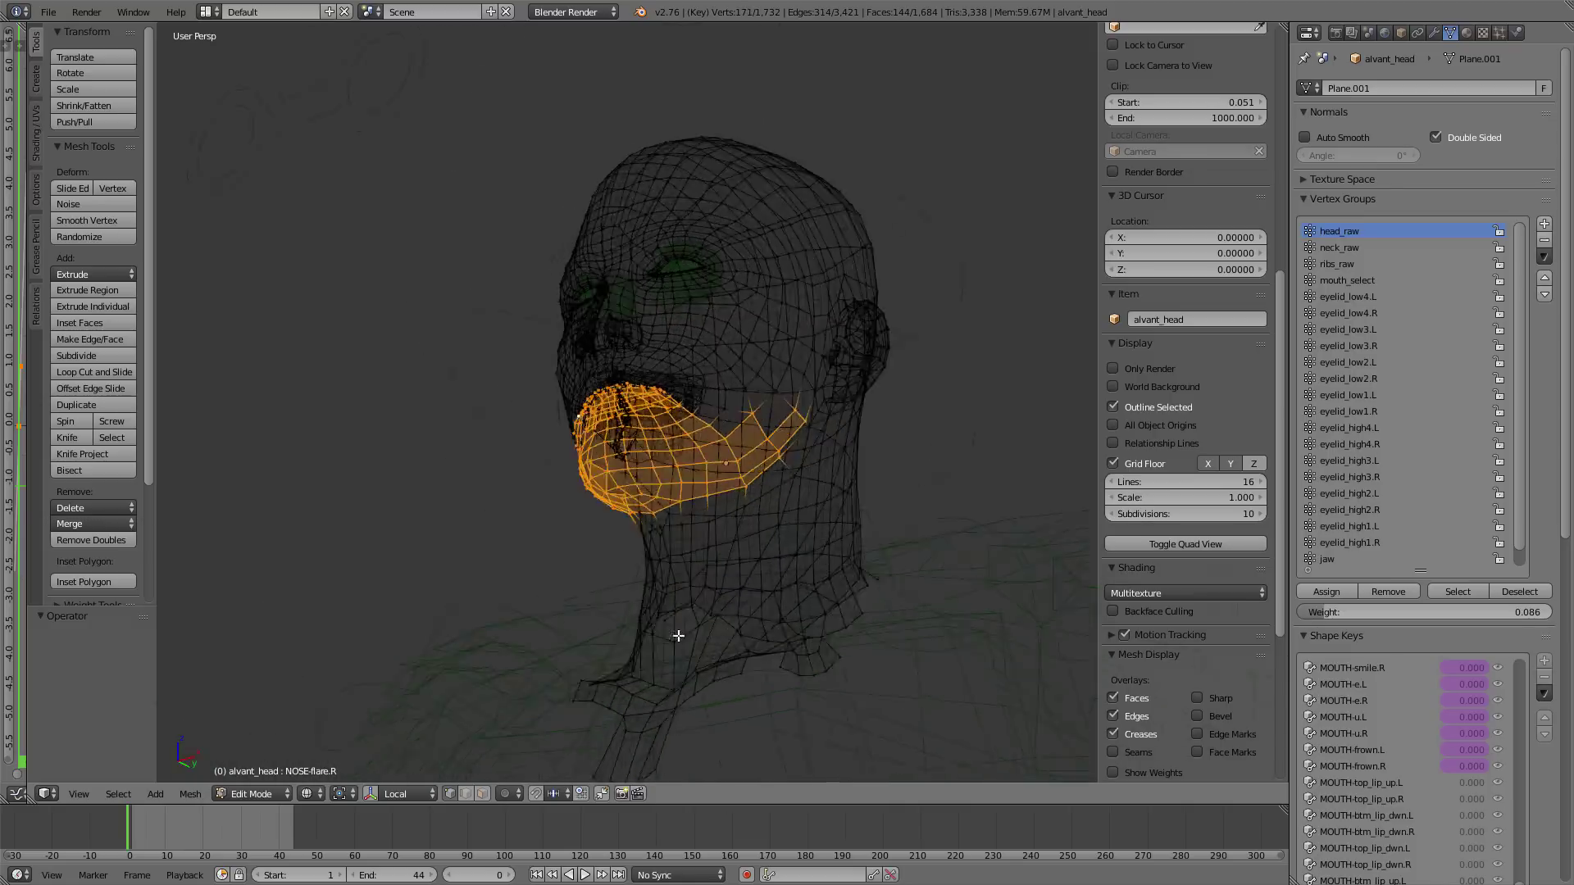
- Make jaw the active vertex group, clear the vertex selection and check the jaw weights before returning to Edit Mode
key("z")
scroll(689, 627, "up", 4)
mouse_move(803, 533)
middle_mouse_down()
mouse_move(738, 565)
mouse_move(715, 610)
middle_mouse_up()
middle_click_drag(580, 516, 738, 468)
scroll(743, 463, "up", 3)
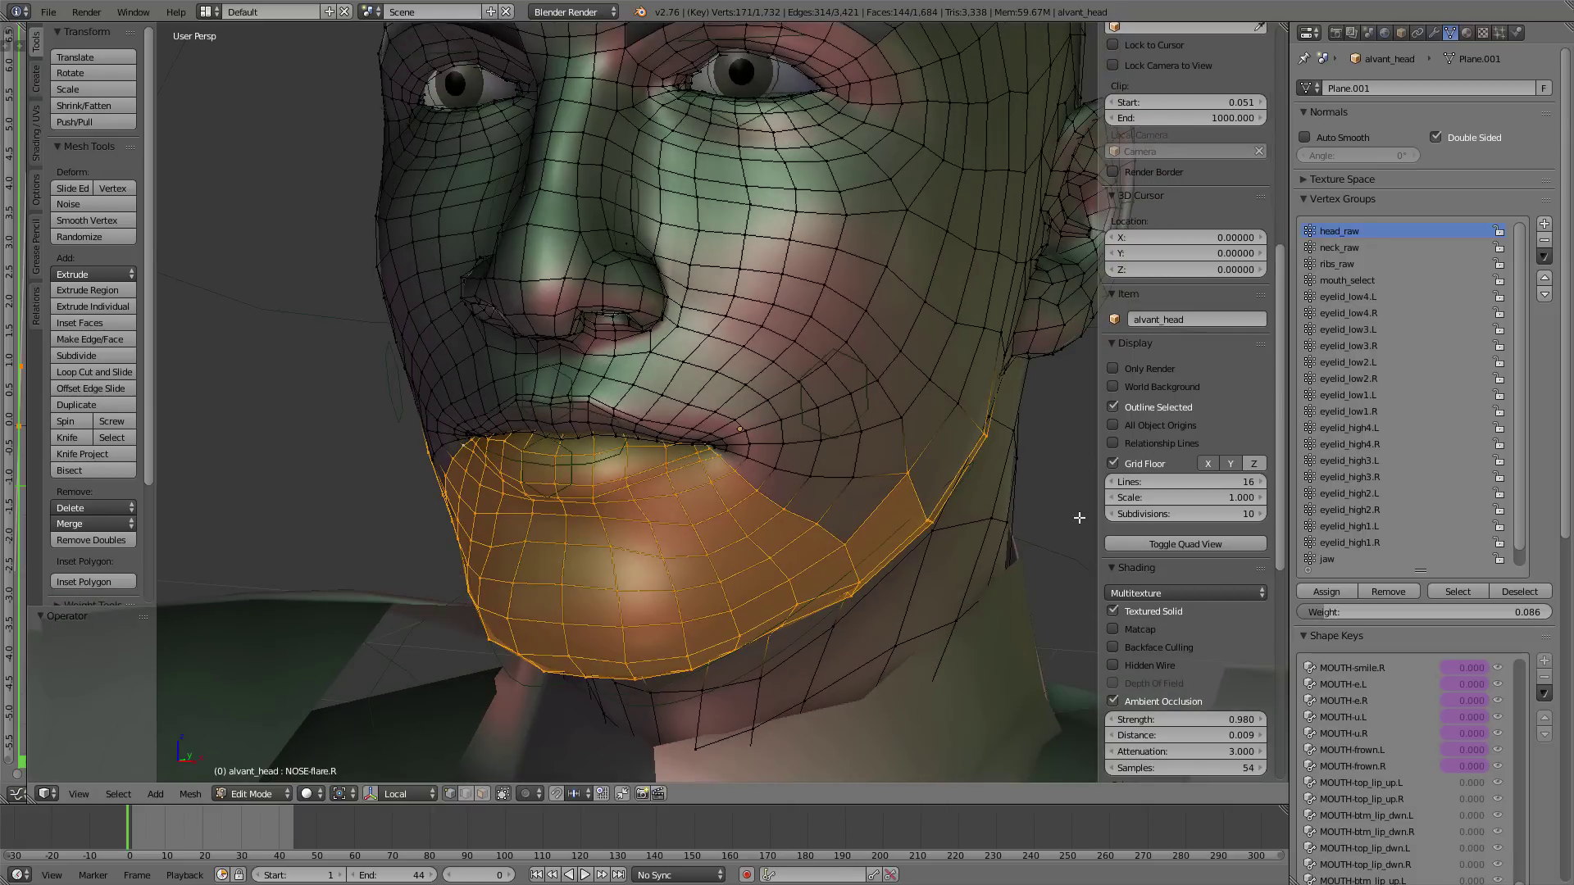
left_click(1350, 558)
middle_click_drag(943, 492, 721, 496)
key("a")
scroll(1145, 555, "down", 8)
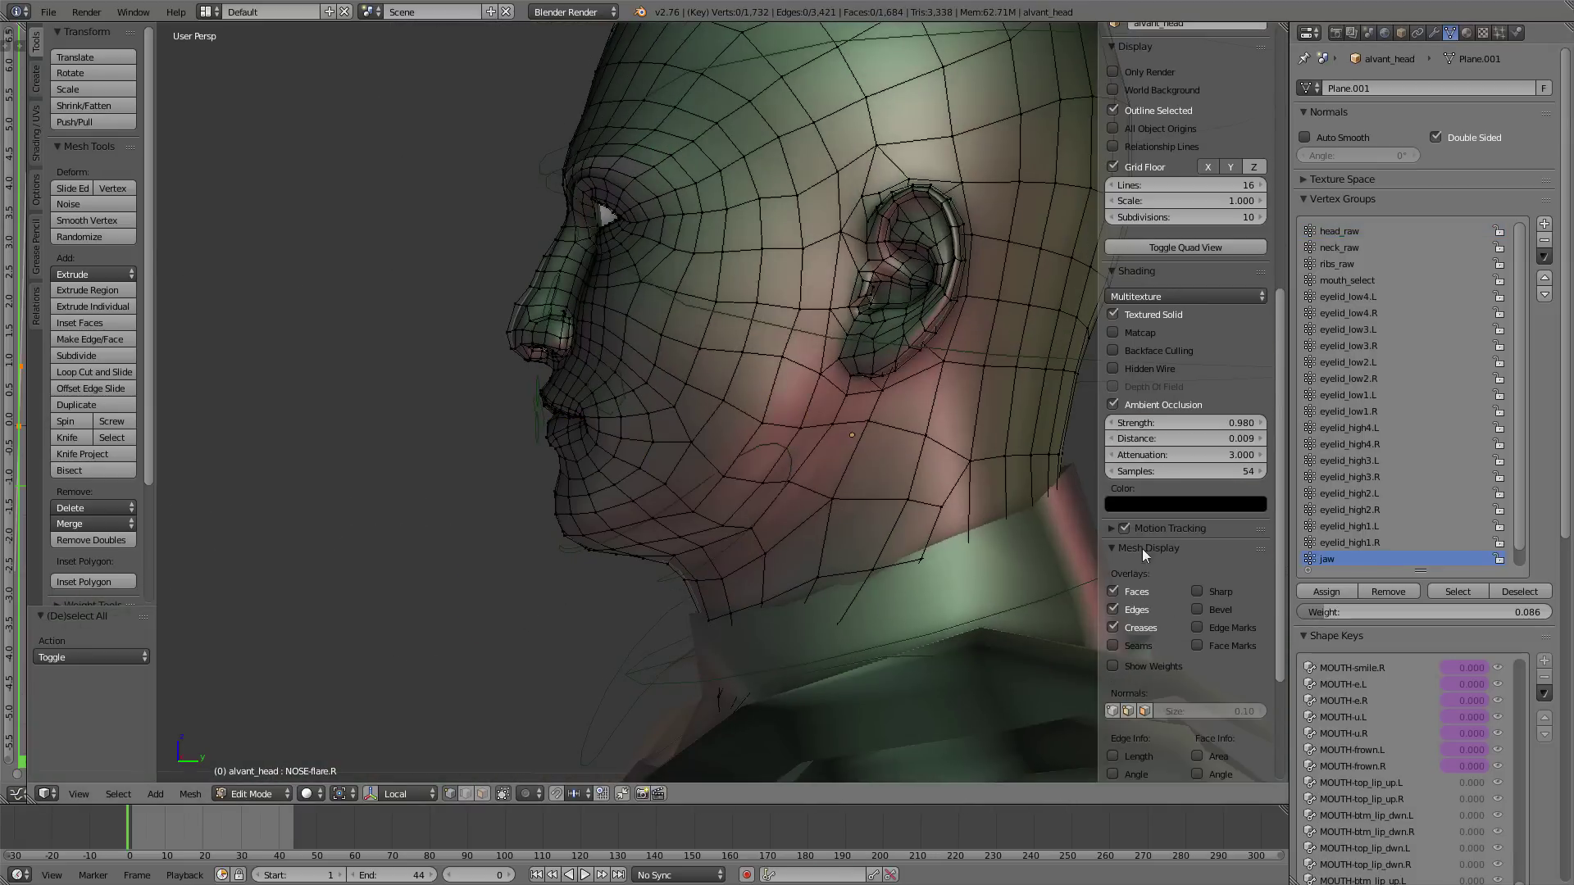
key("ctrl+Tab")
key("Tab")
key("KP_3")
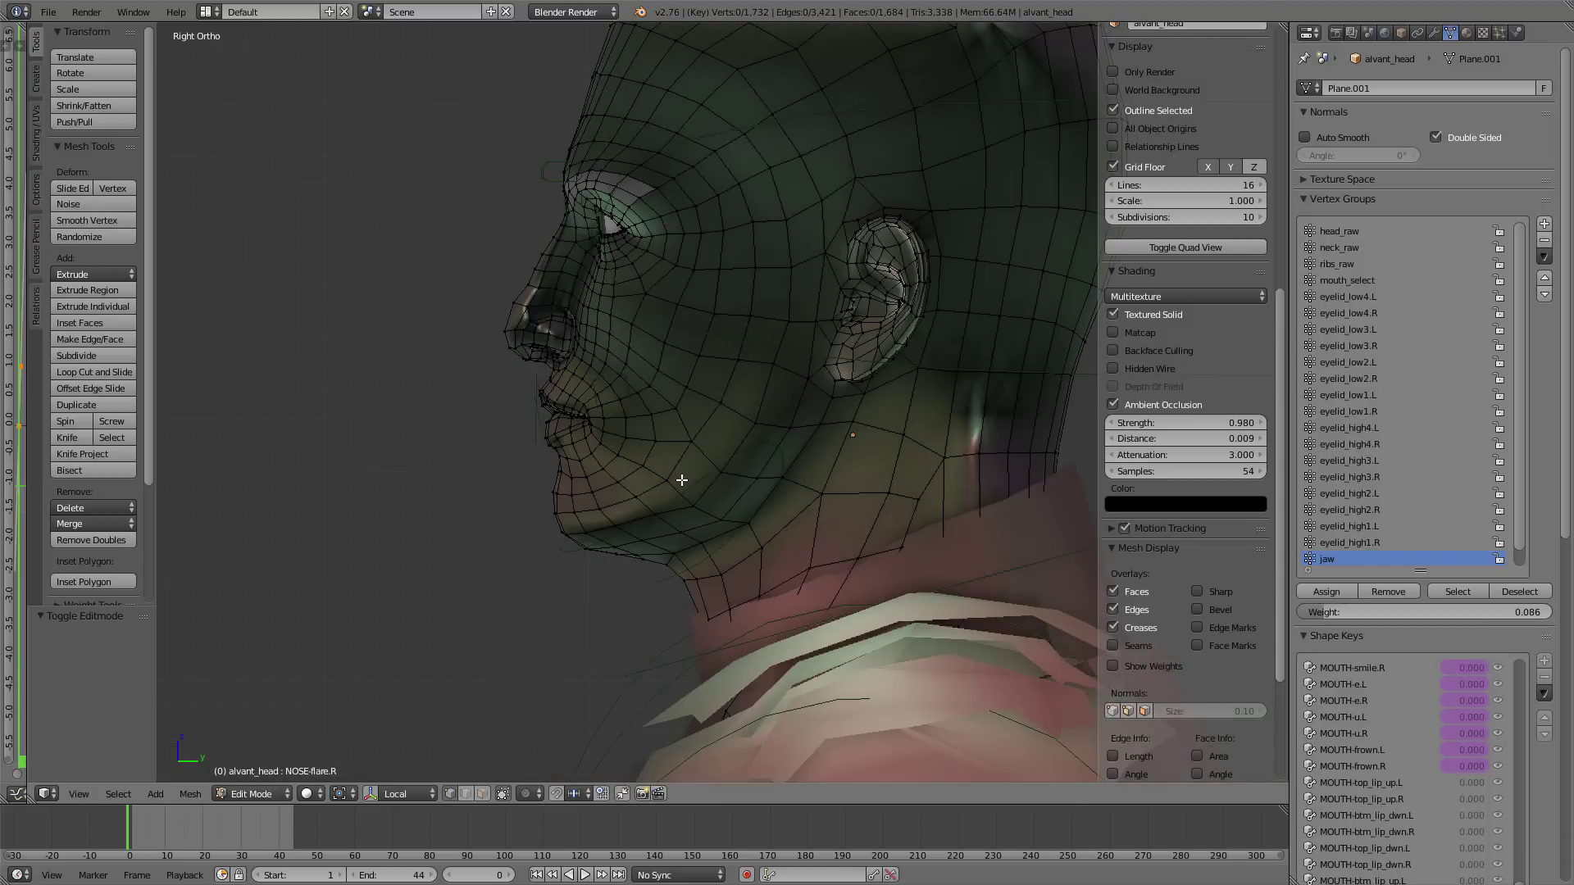
- Restore the chin and jaw selection without the strip beneath the chin, and return to Weight Paint mode
key("l")
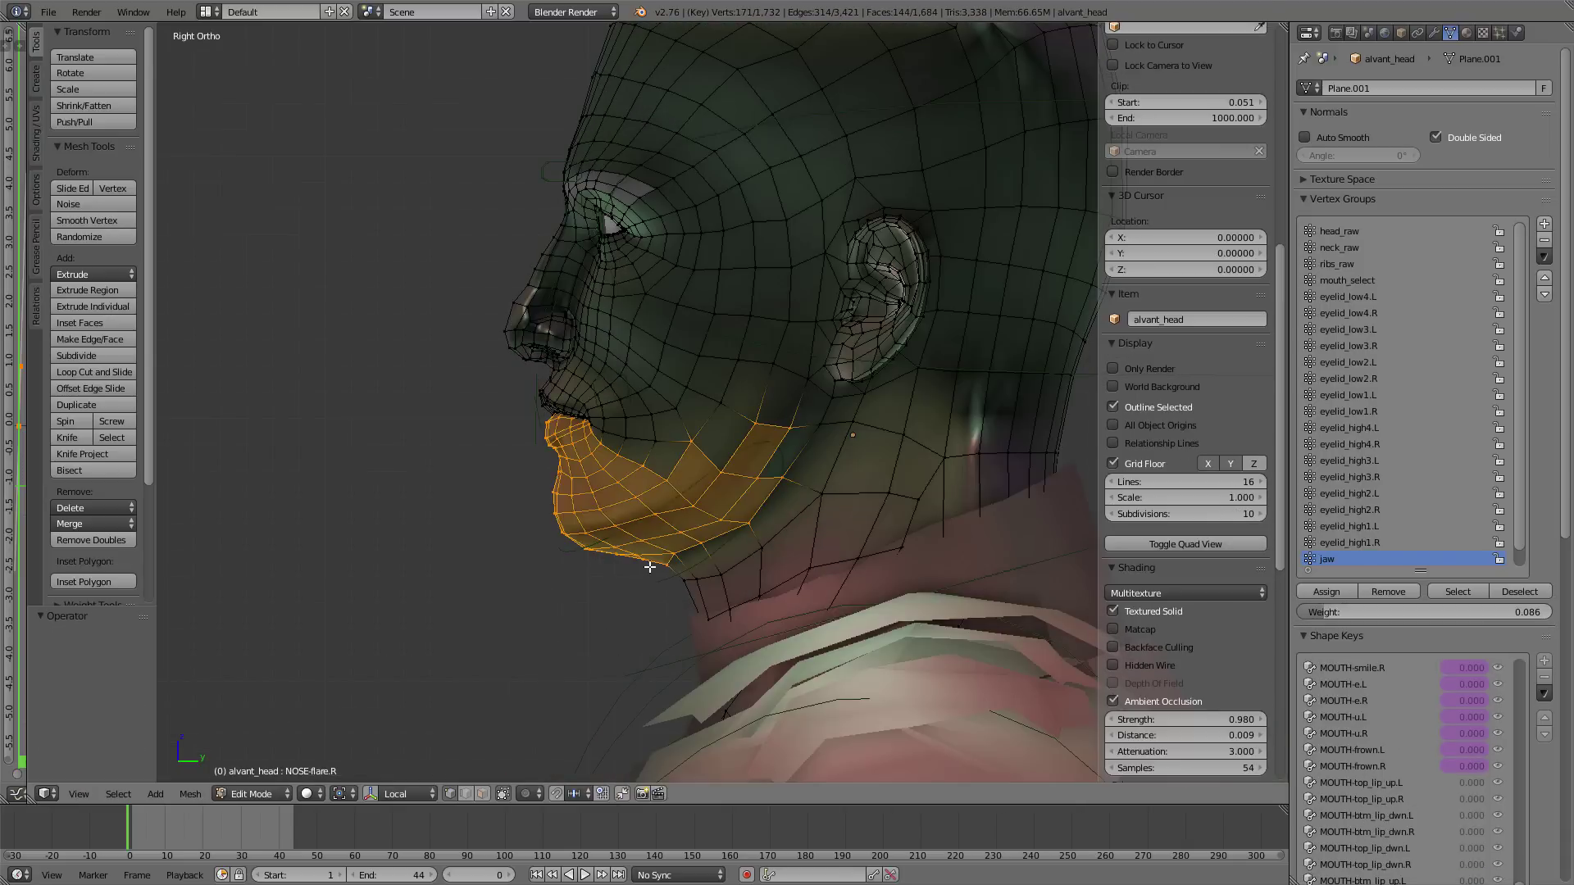
key("c")
left_click_drag(720, 580, 667, 578)
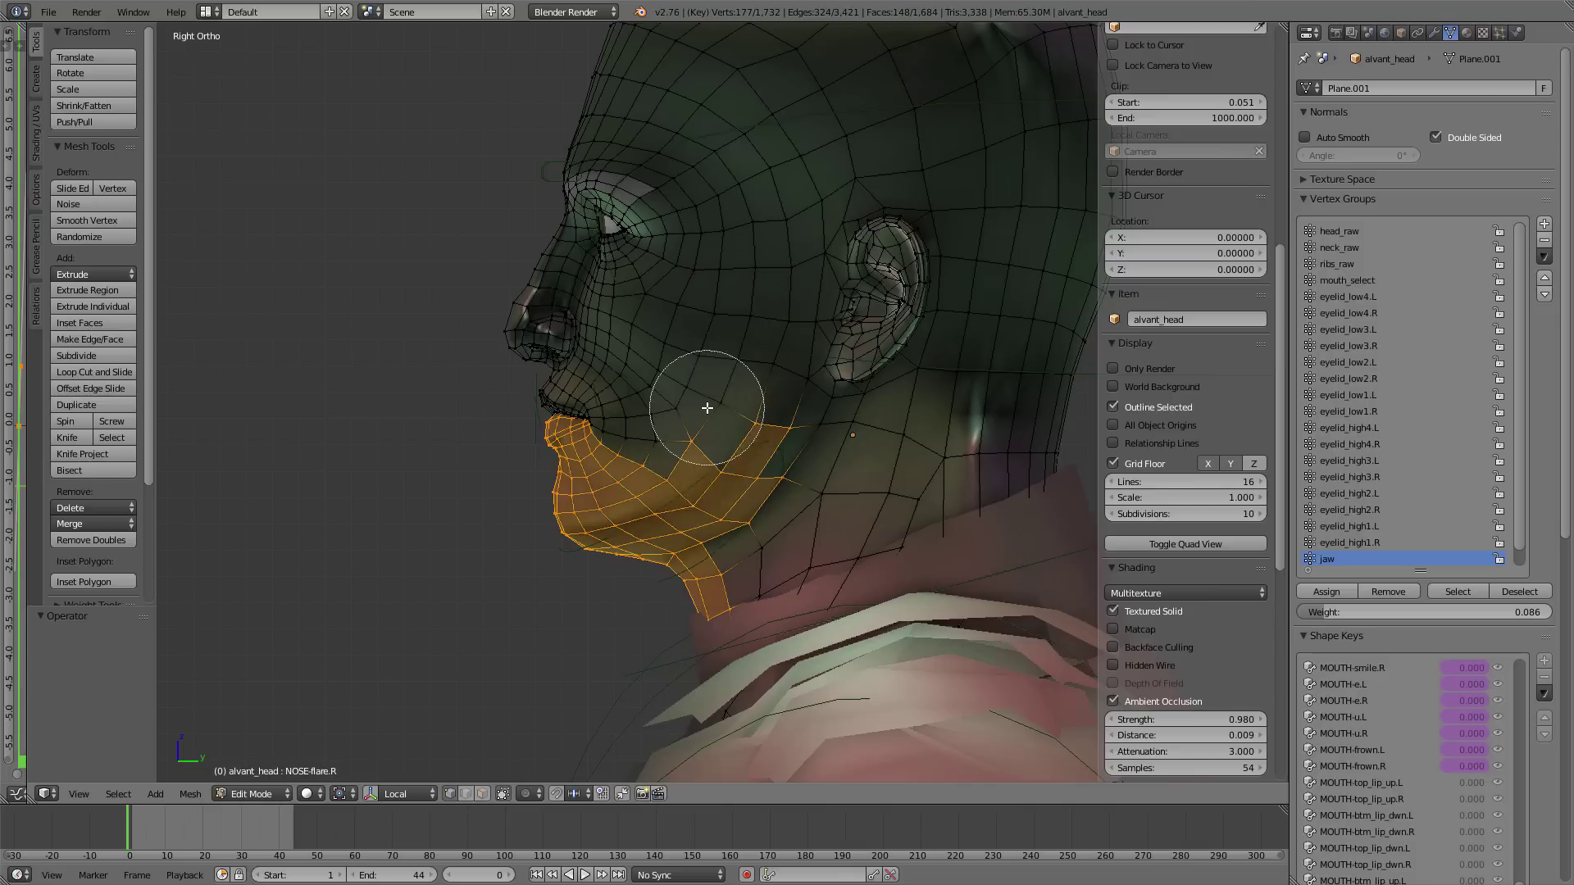
right_click(806, 477)
key("c")
middle_click(711, 618)
right_click(711, 616)
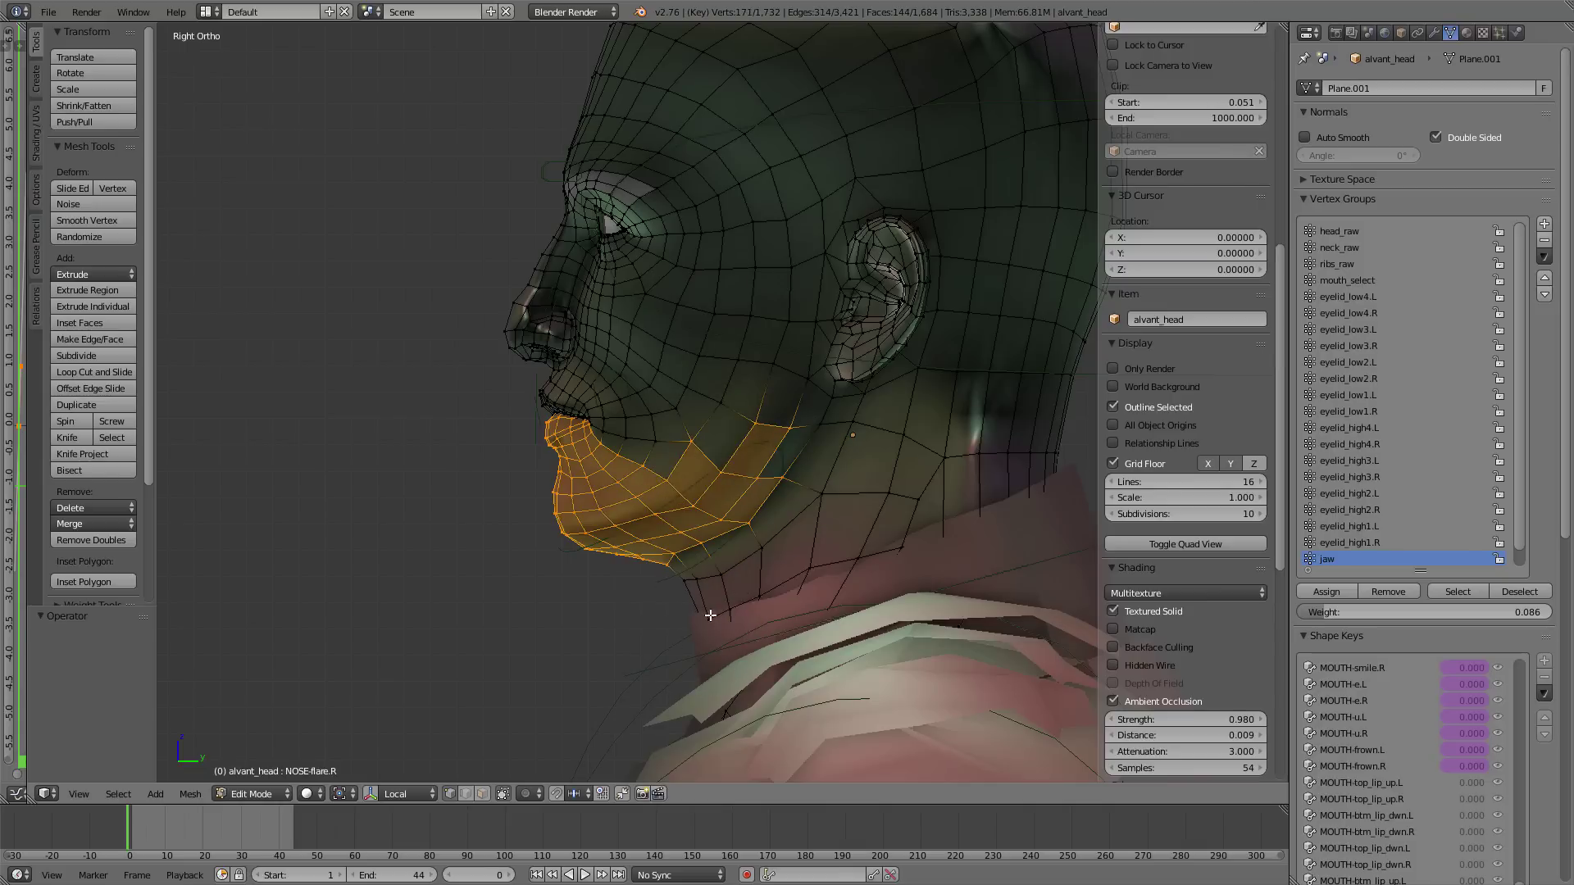
key("Tab")
key("ctrl+Tab")
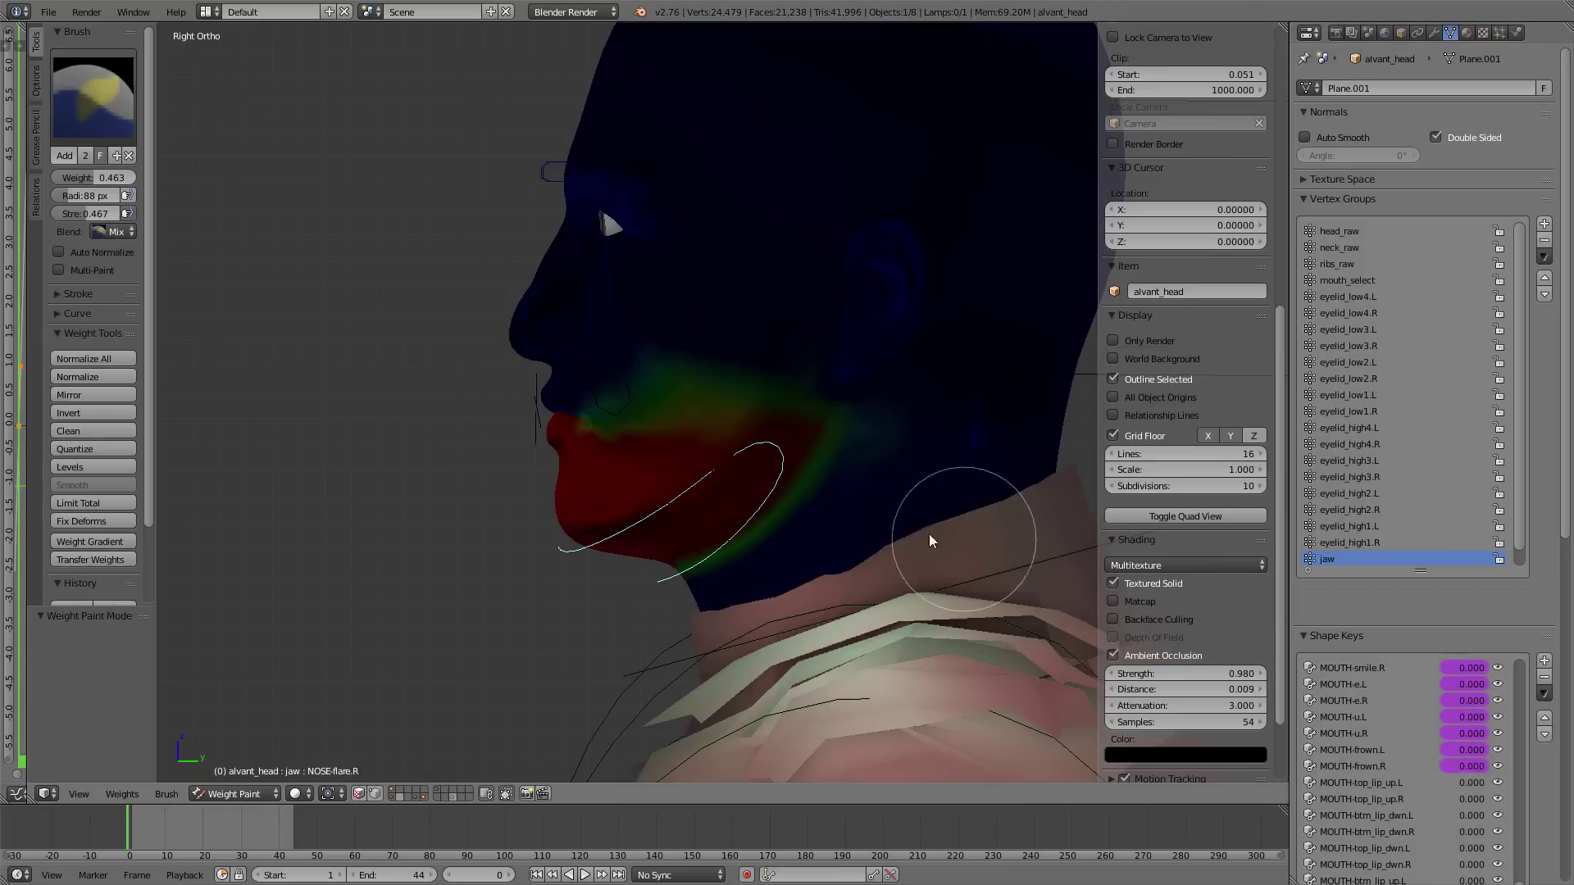
- Check the mouth corner of the head mesh in Edit Mode, and trackball-rotate the jaw bone to open the mouth
mouse_move(928, 533)
middle_mouse_down()
mouse_move(902, 527)
mouse_move(962, 509)
mouse_move(846, 453)
middle_mouse_up()
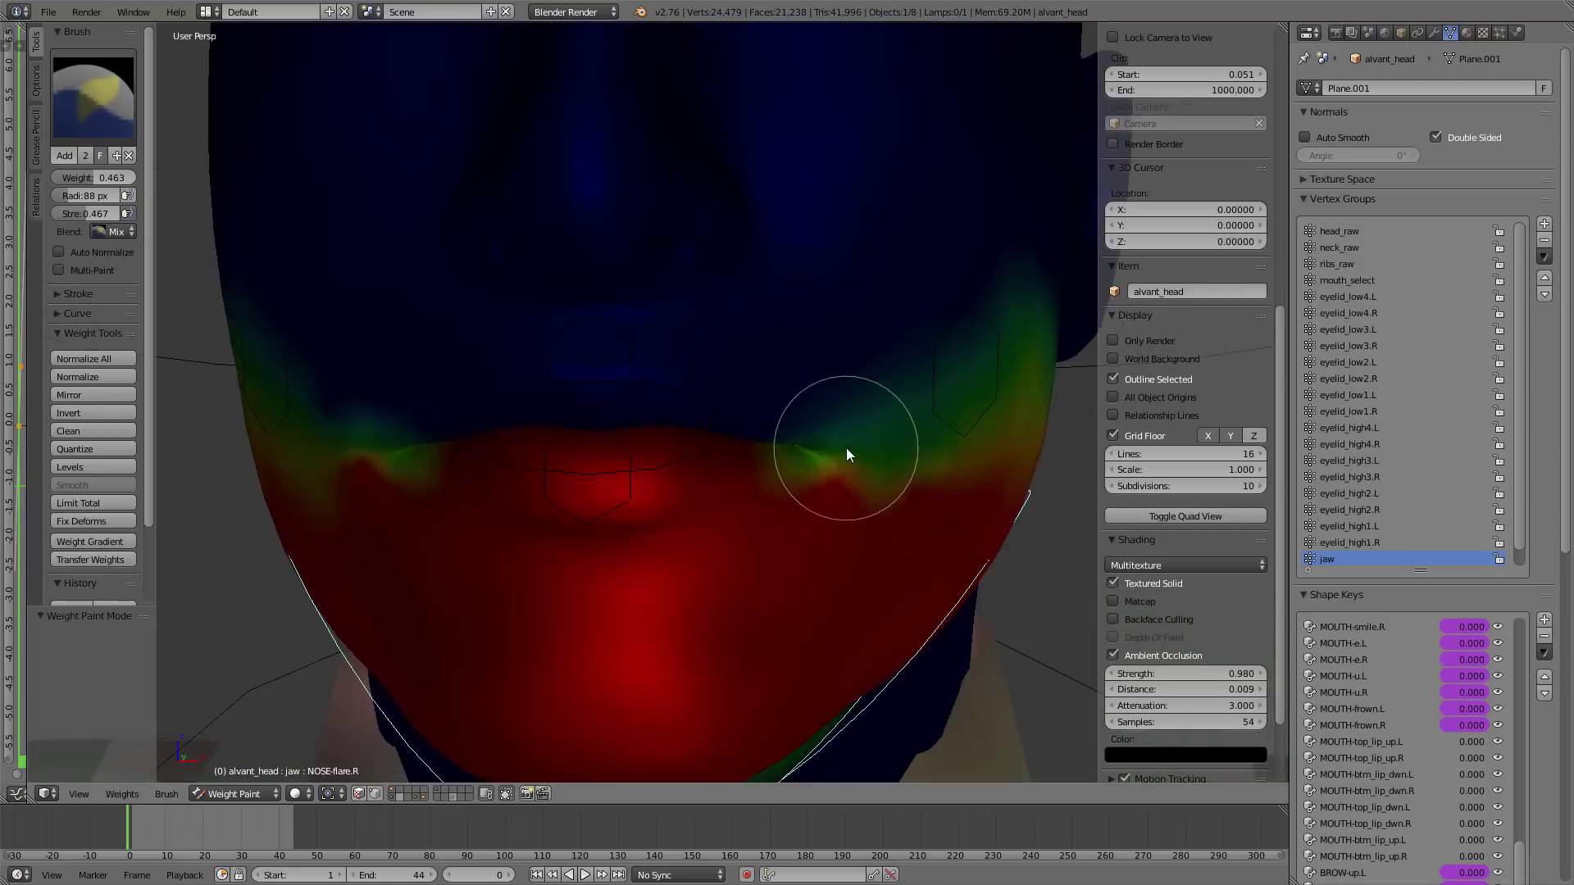
key("Tab")
right_click(738, 444)
scroll(738, 445, "up", 2)
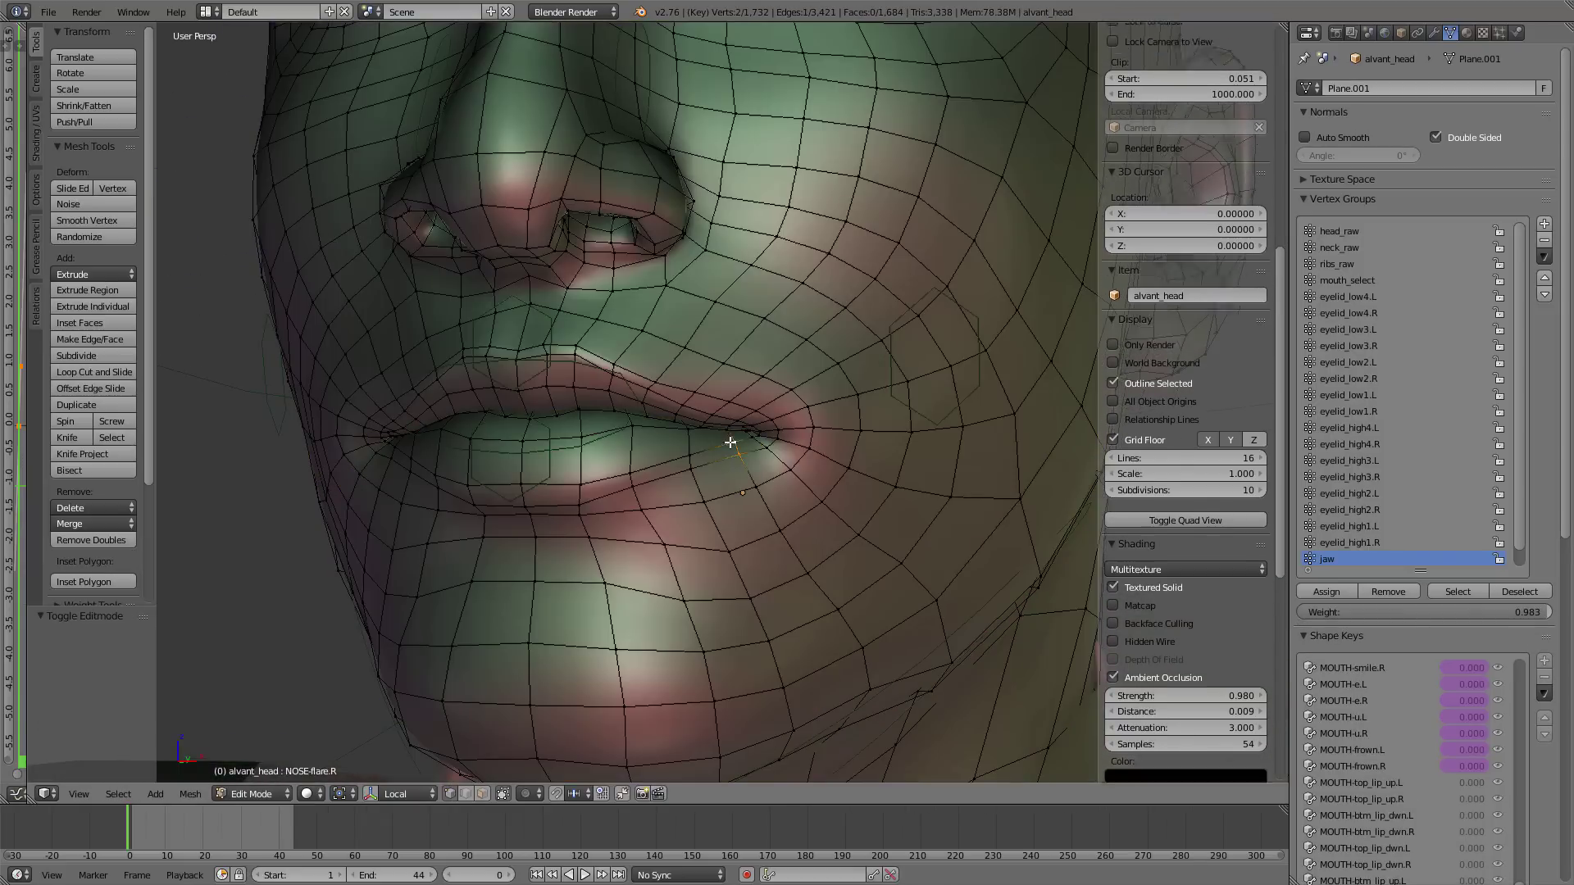
key("Tab")
scroll(737, 446, "down", 3)
scroll(779, 541, "up", 3)
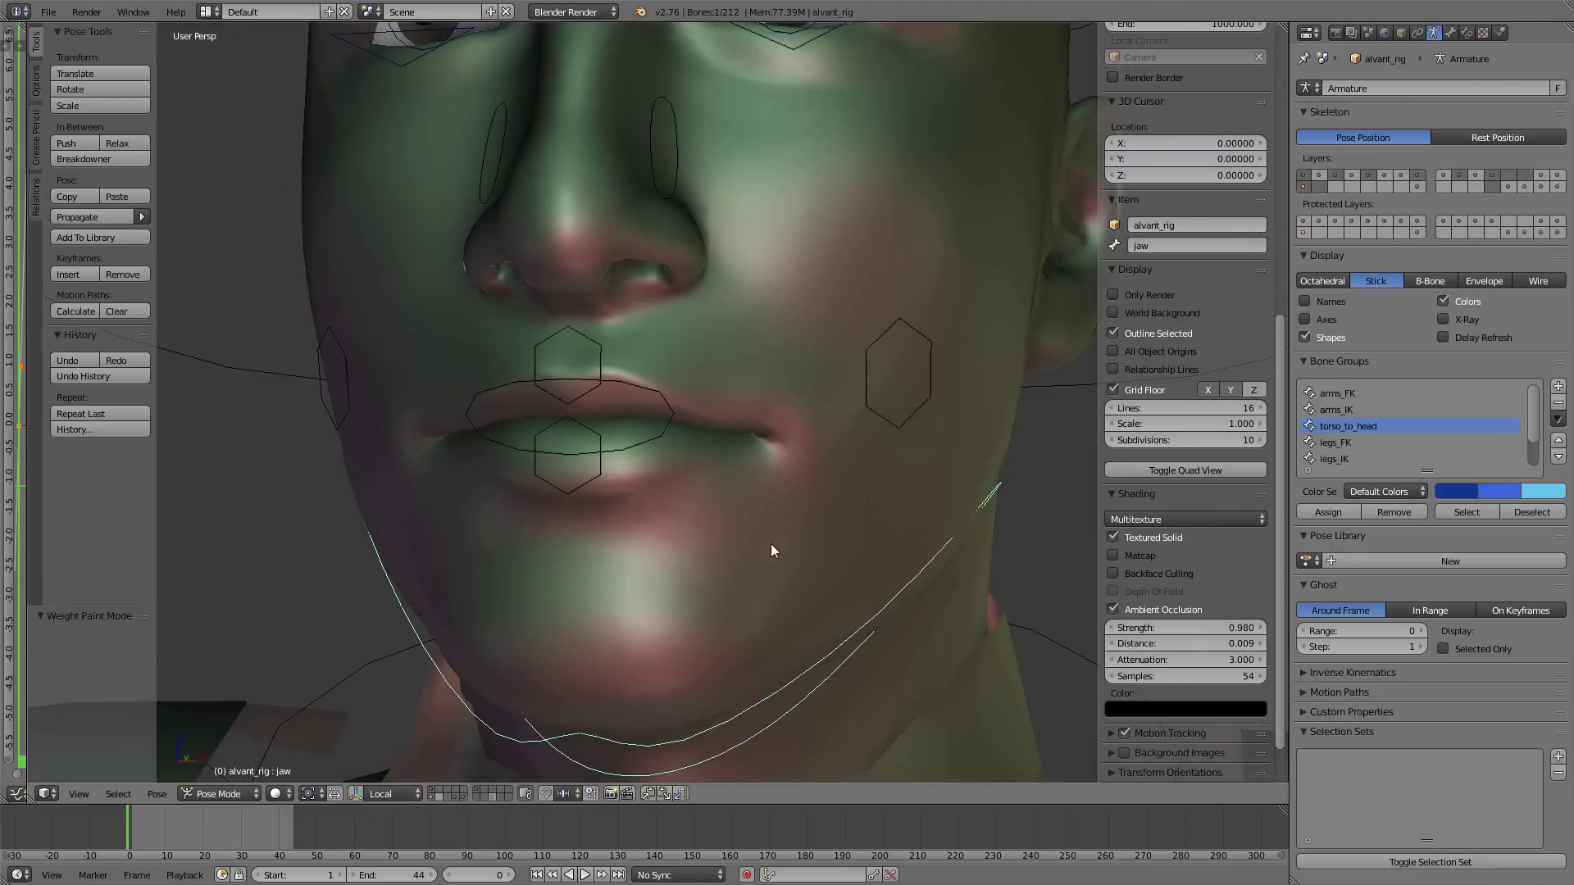
key("r")
key("r")
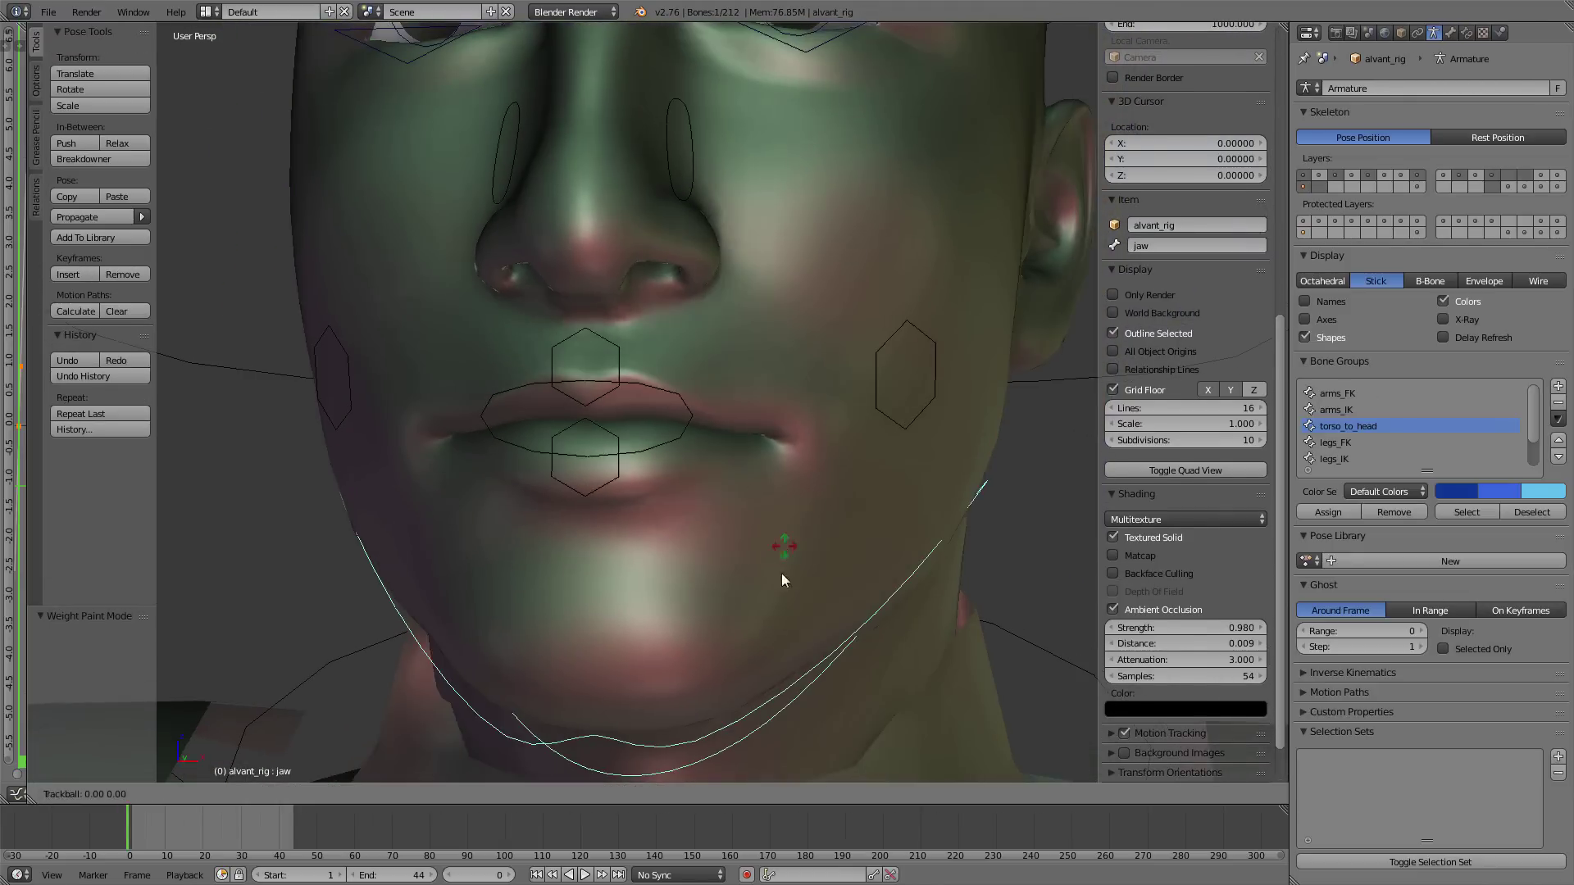
left_click(800, 500)
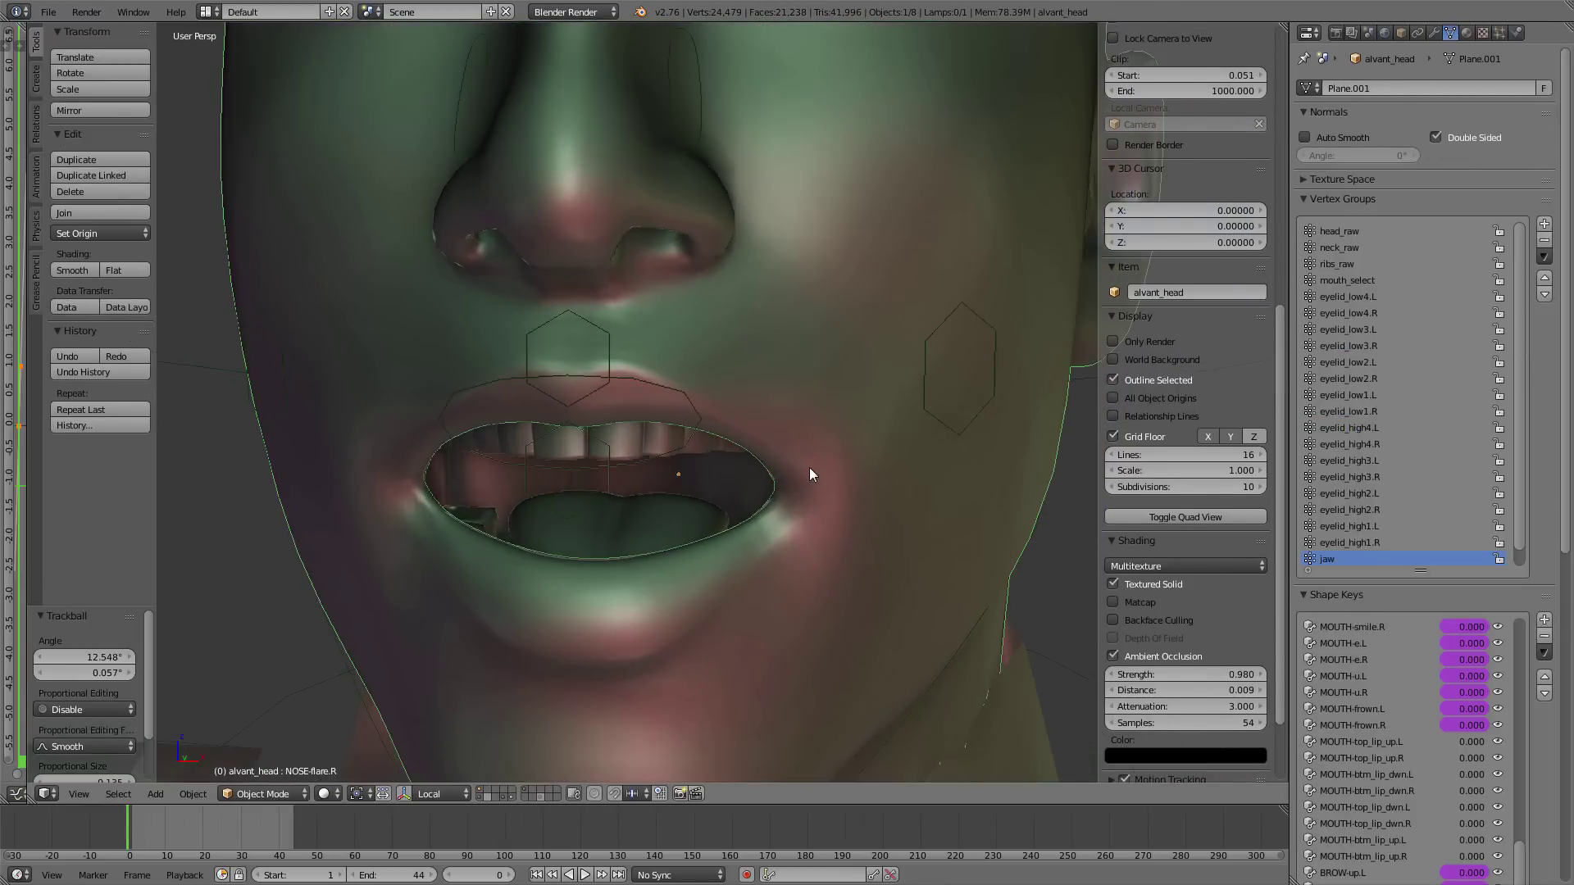
- Enter Edit Mode on the head mesh and compare the edit-mode and cage display of its Subsurf and Armature modifiers
key("Tab")
left_click(1434, 32)
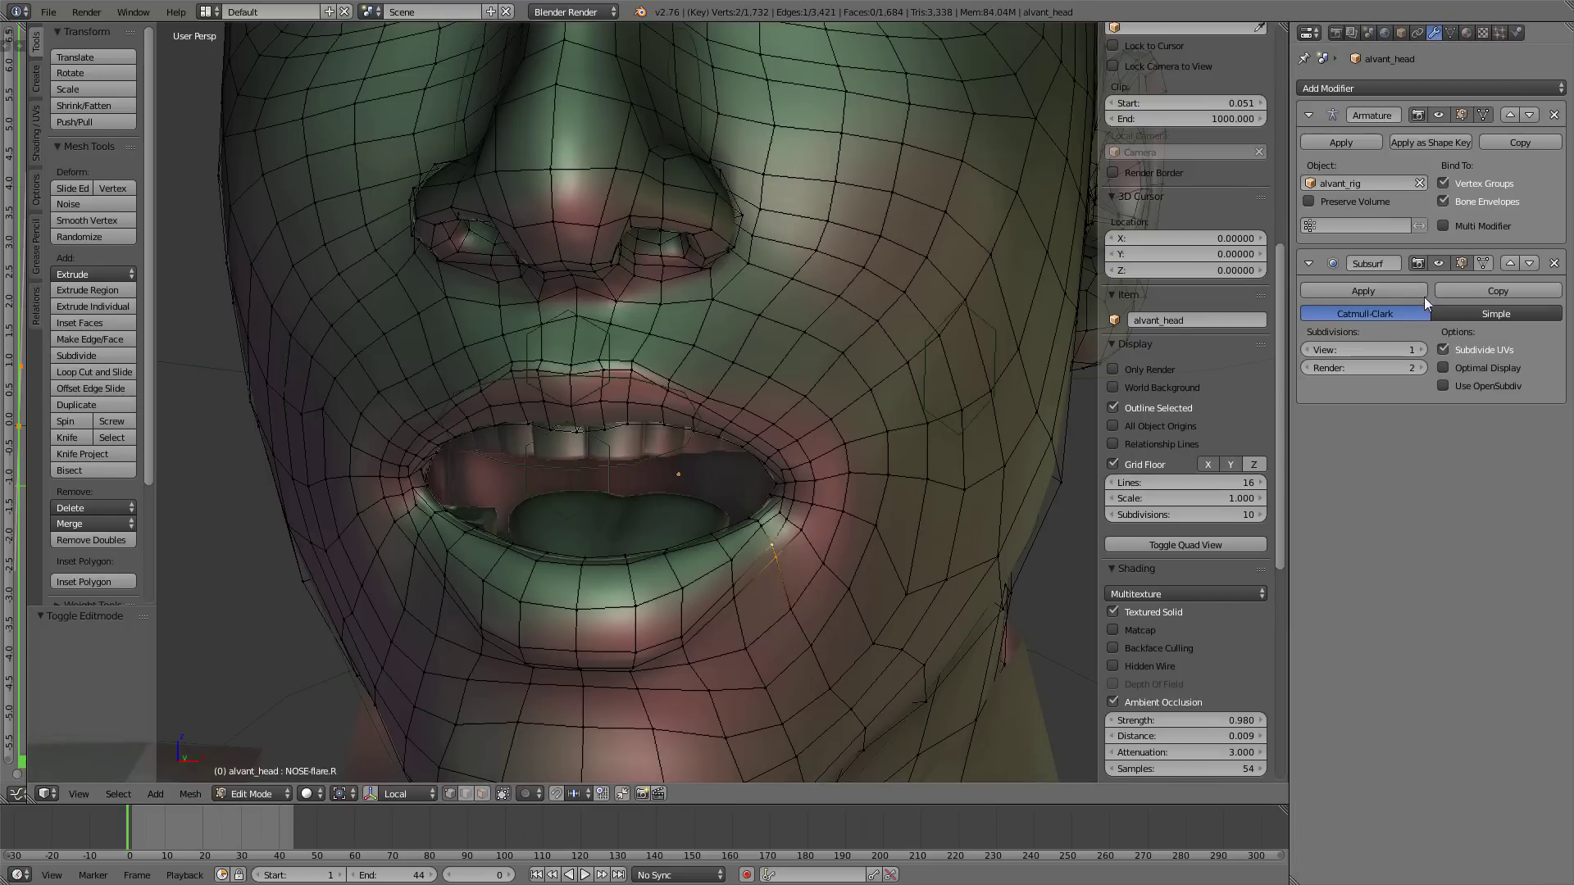
left_click(1461, 263)
left_click(1462, 263)
left_click(1461, 115)
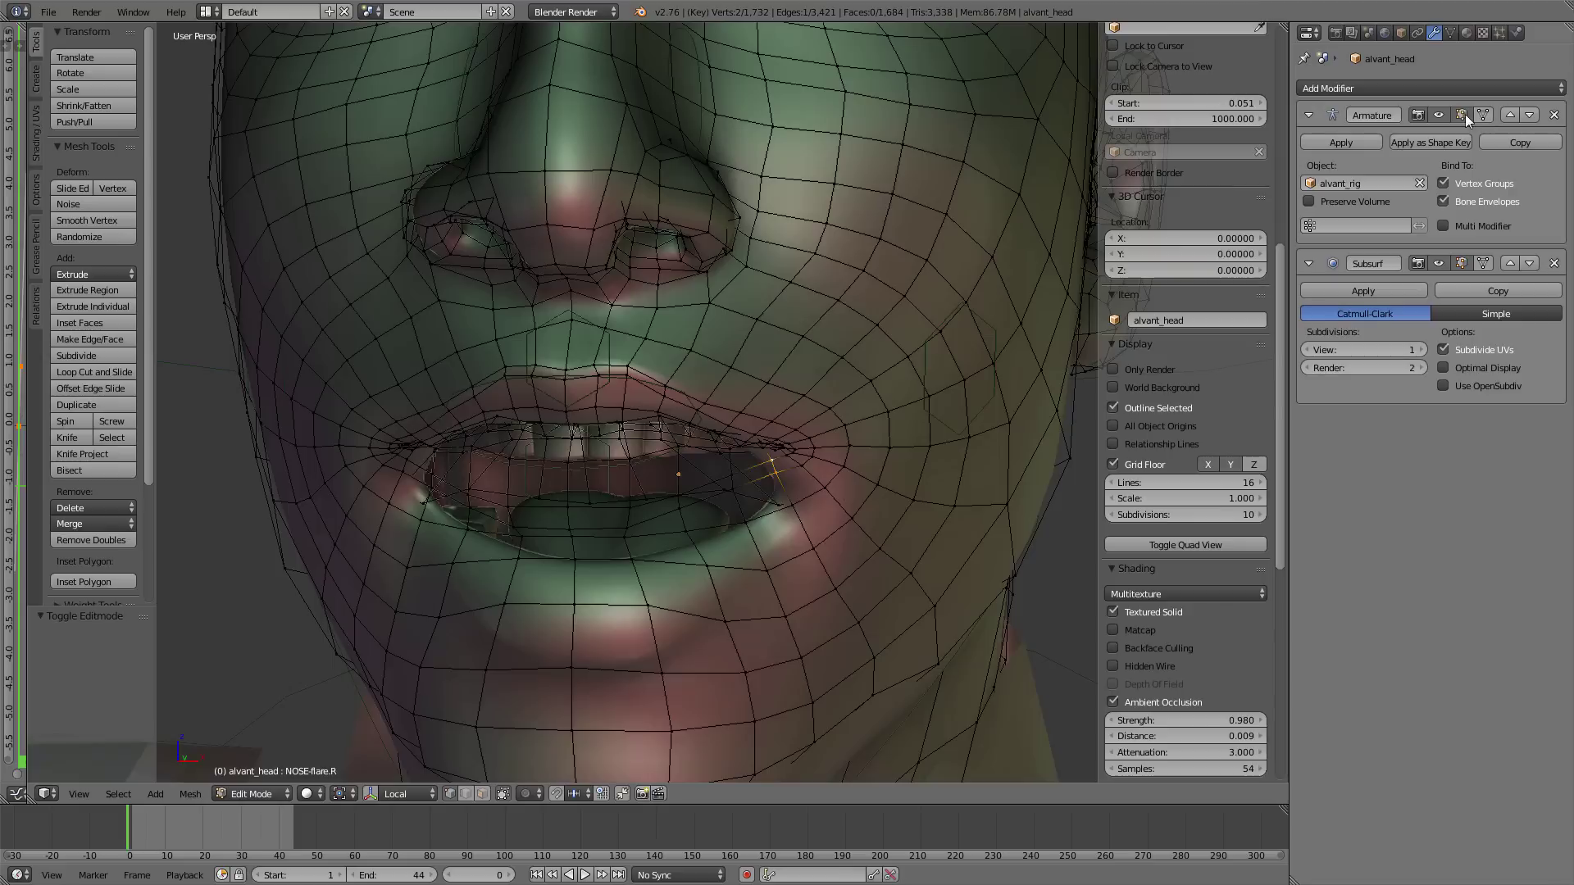
left_click(1459, 115)
left_click(1459, 115)
left_click(1482, 115)
- Check the vertex weights near the character's left mouth corner and select the five-vertex column running down the lower lip
scroll(1200, 165, "up", 12)
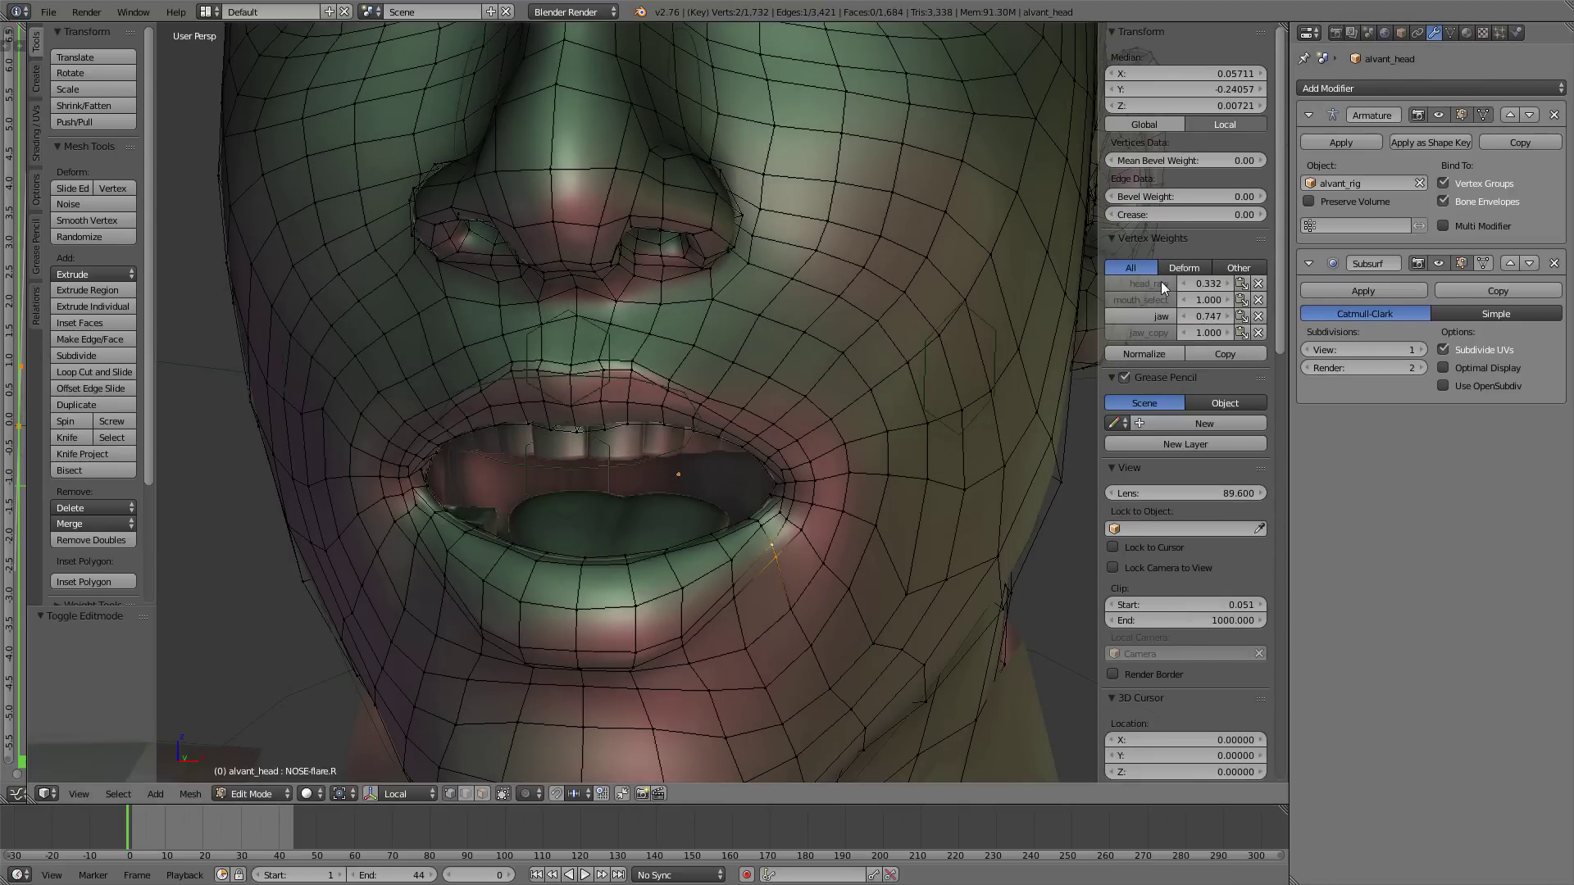
right_click(724, 561)
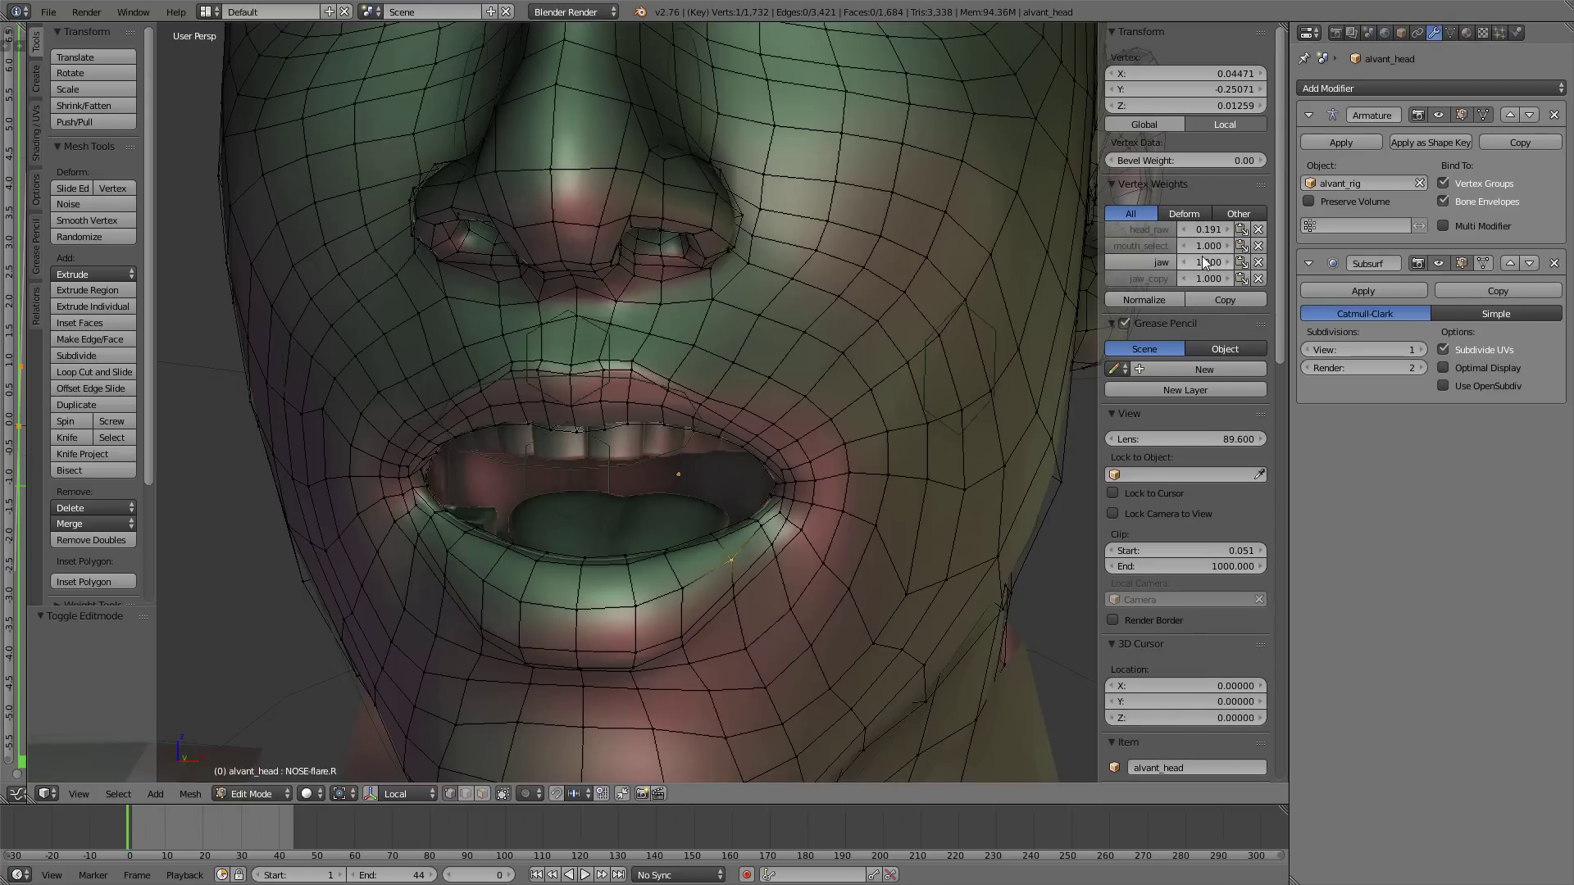
left_click_drag(1208, 262, 1225, 230)
right_click(714, 539)
right_click(719, 545, "shift")
right_click(730, 560, "shift")
right_click(731, 587, "shift")
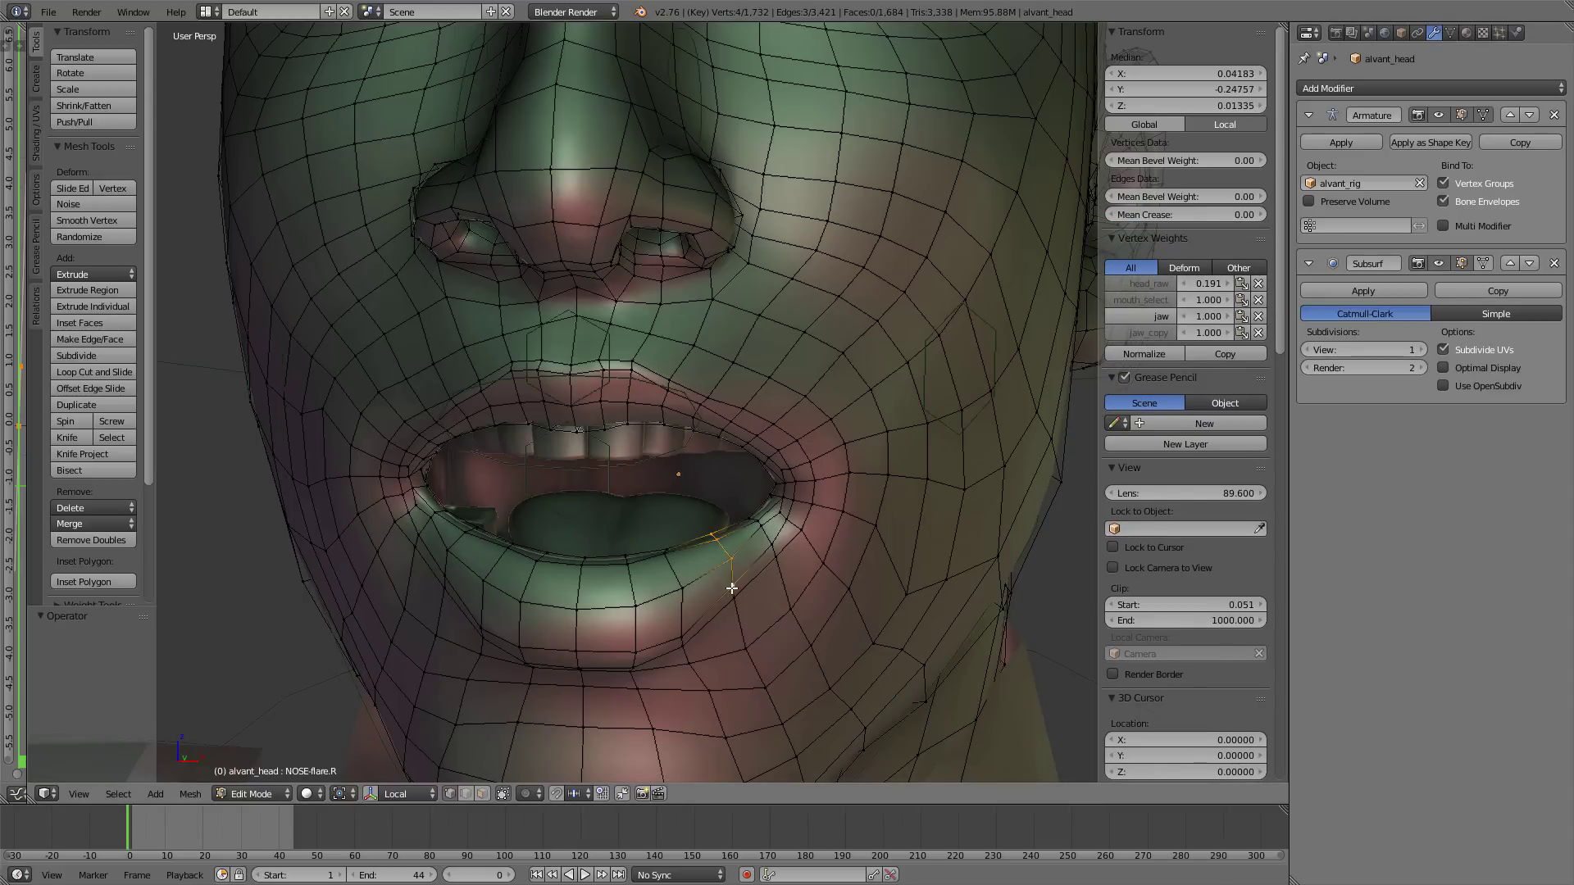
right_click(733, 611, "shift")
- Add two hidden inner-lip vertices to the lower lip selection using wireframe display, and return to solid shading
key("z")
scroll(755, 543, "up", 3)
mouse_move(727, 611)
middle_mouse_down()
mouse_move(755, 542)
mouse_move(808, 595)
middle_mouse_up()
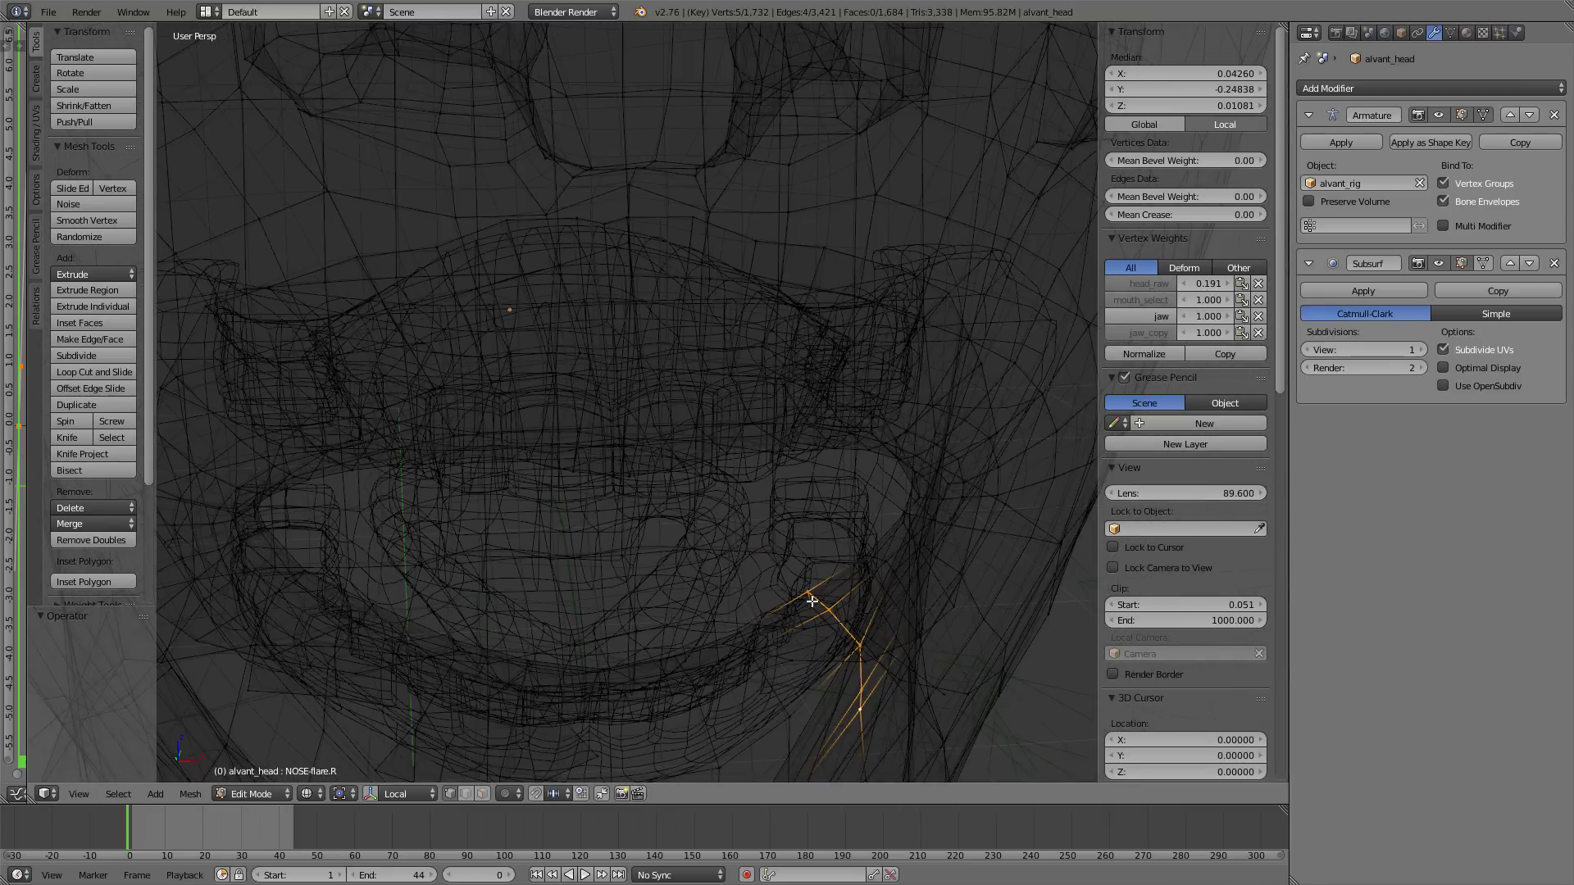
key("g")
right_click(840, 643)
right_click(859, 672, "shift")
mouse_move(859, 673)
middle_mouse_down()
mouse_move(871, 604)
mouse_move(829, 502)
mouse_move(852, 500)
middle_mouse_up()
key("z")
scroll(817, 508, "down", 3)
- Assign the selected lower lip vertices to the head_raw vertex group at weight 0.194 and return to Object Mode
left_click(1448, 33)
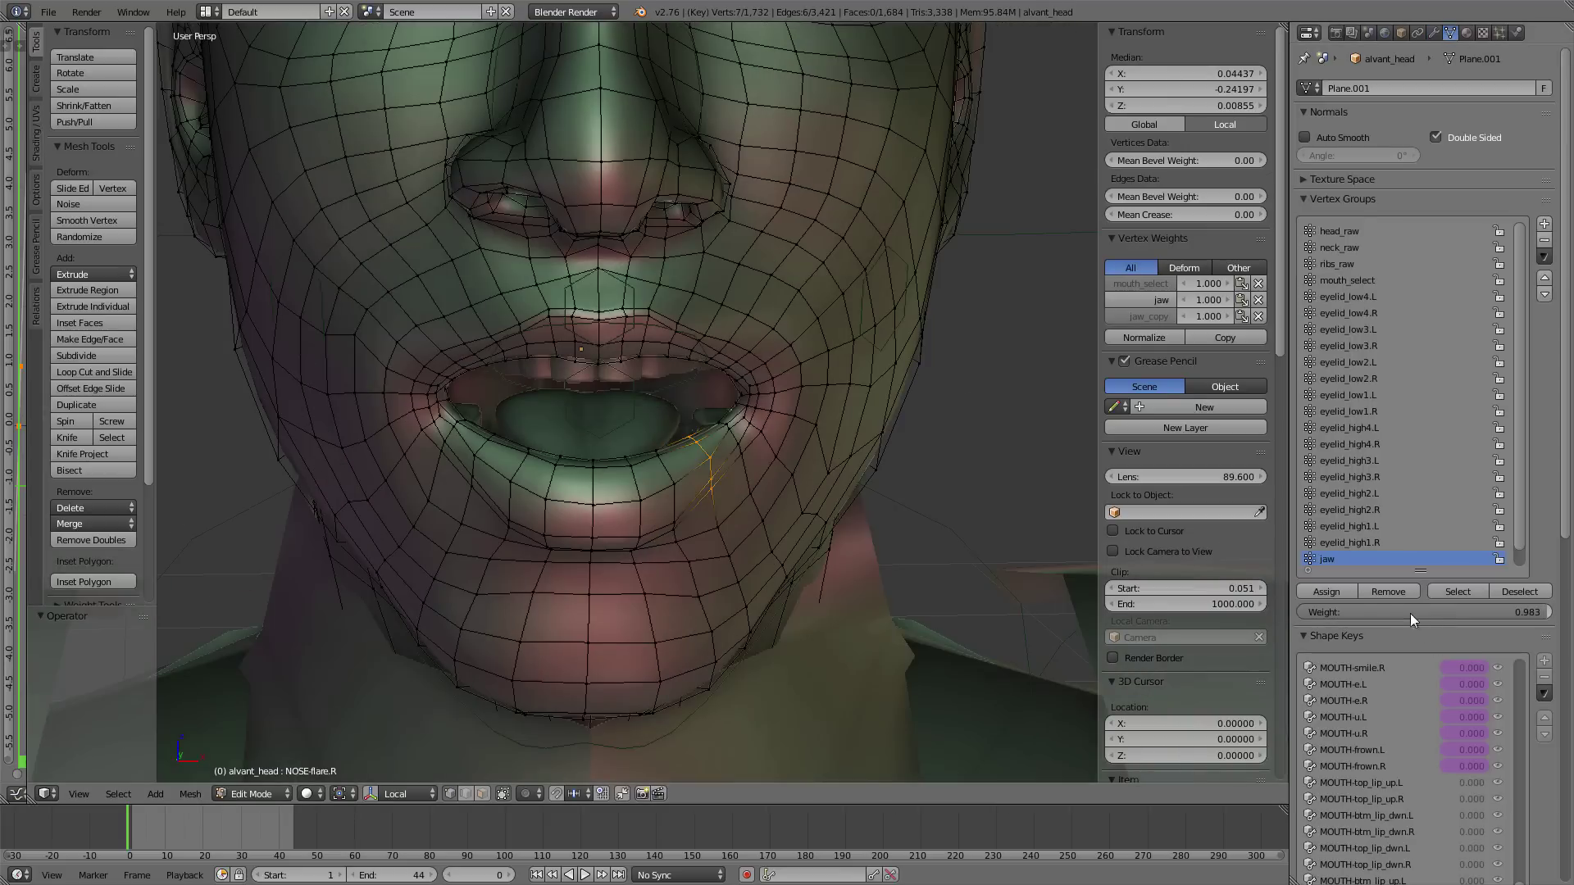
left_click_drag(1423, 615, 1254, 615)
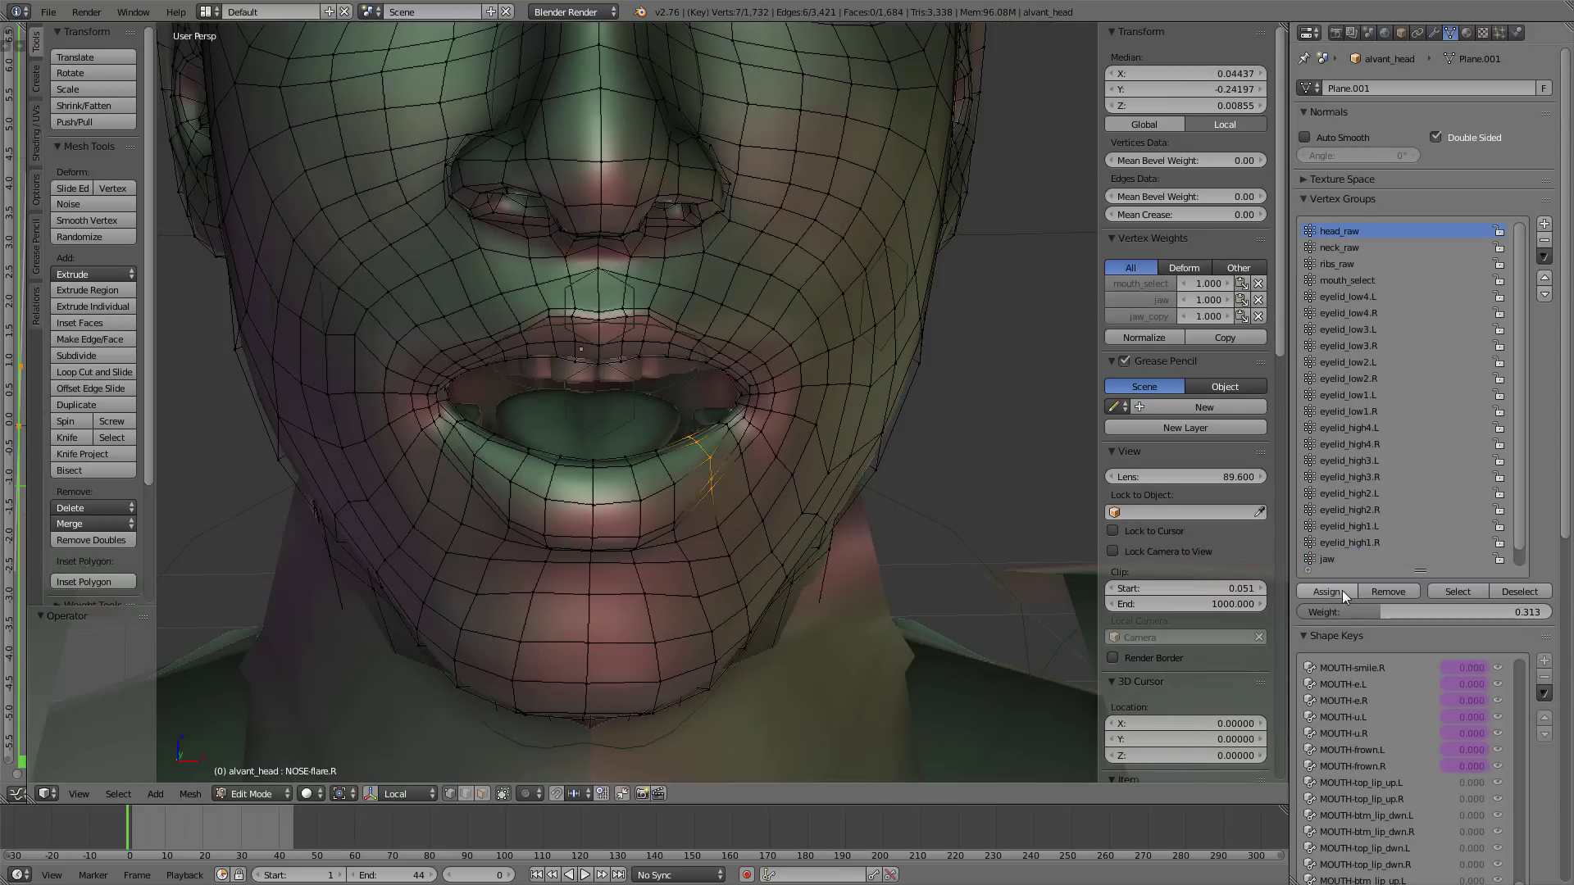
left_click(1341, 590)
left_click_drag(1424, 615, 1338, 613)
left_click(1315, 591)
left_click(1322, 588)
middle_click_drag(852, 398, 812, 400)
key("Tab")
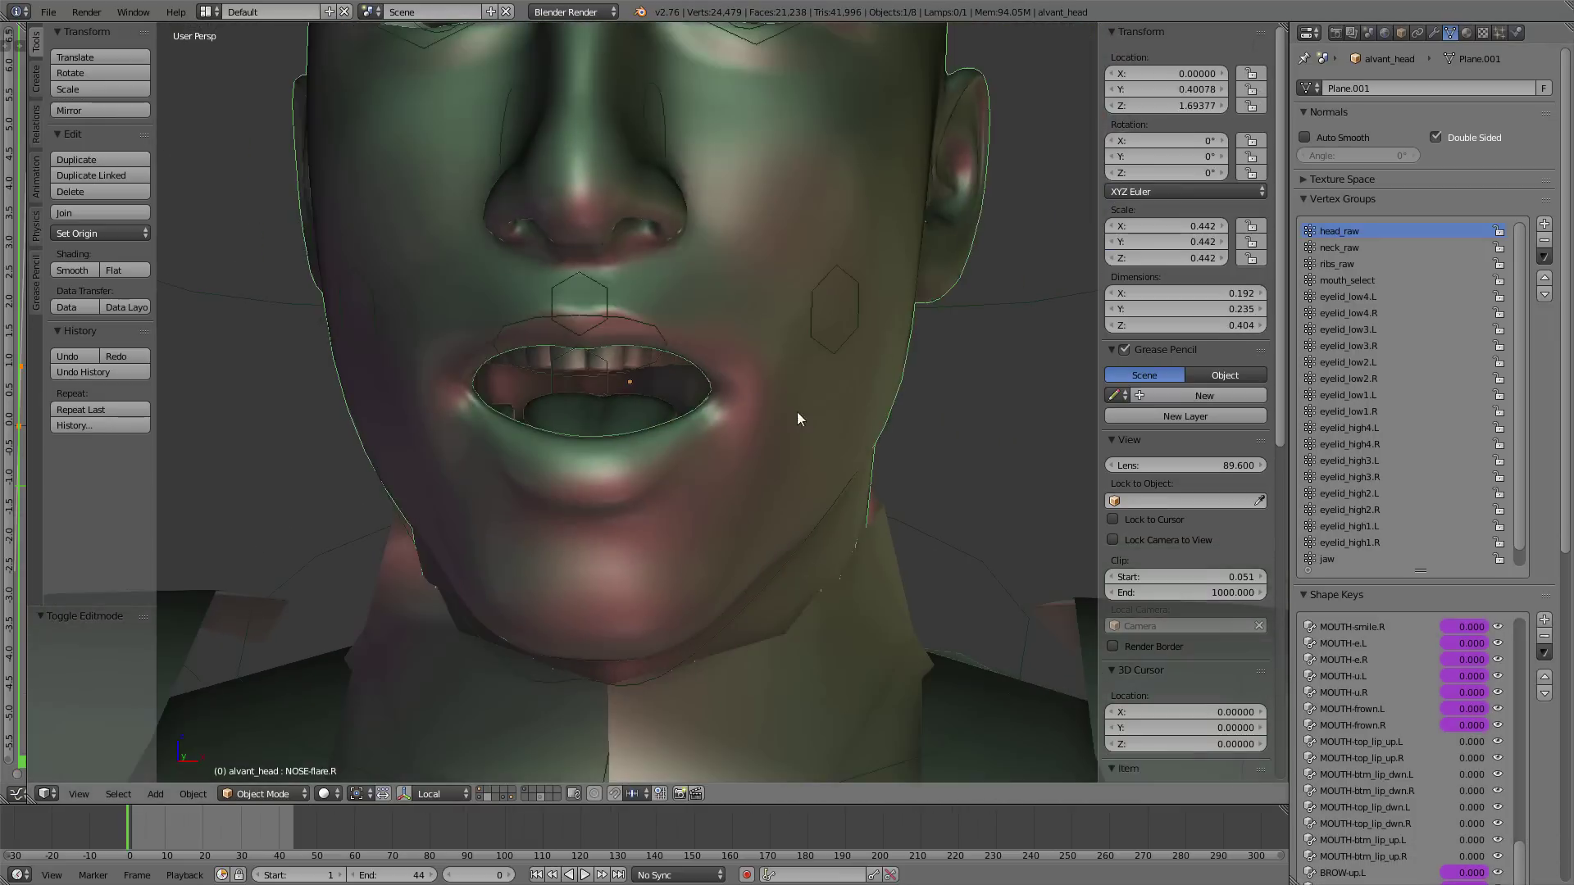
- Examine the vertices around the character's left mouth corner and the jaw weight distribution in Weight Paint mode
key("Tab")
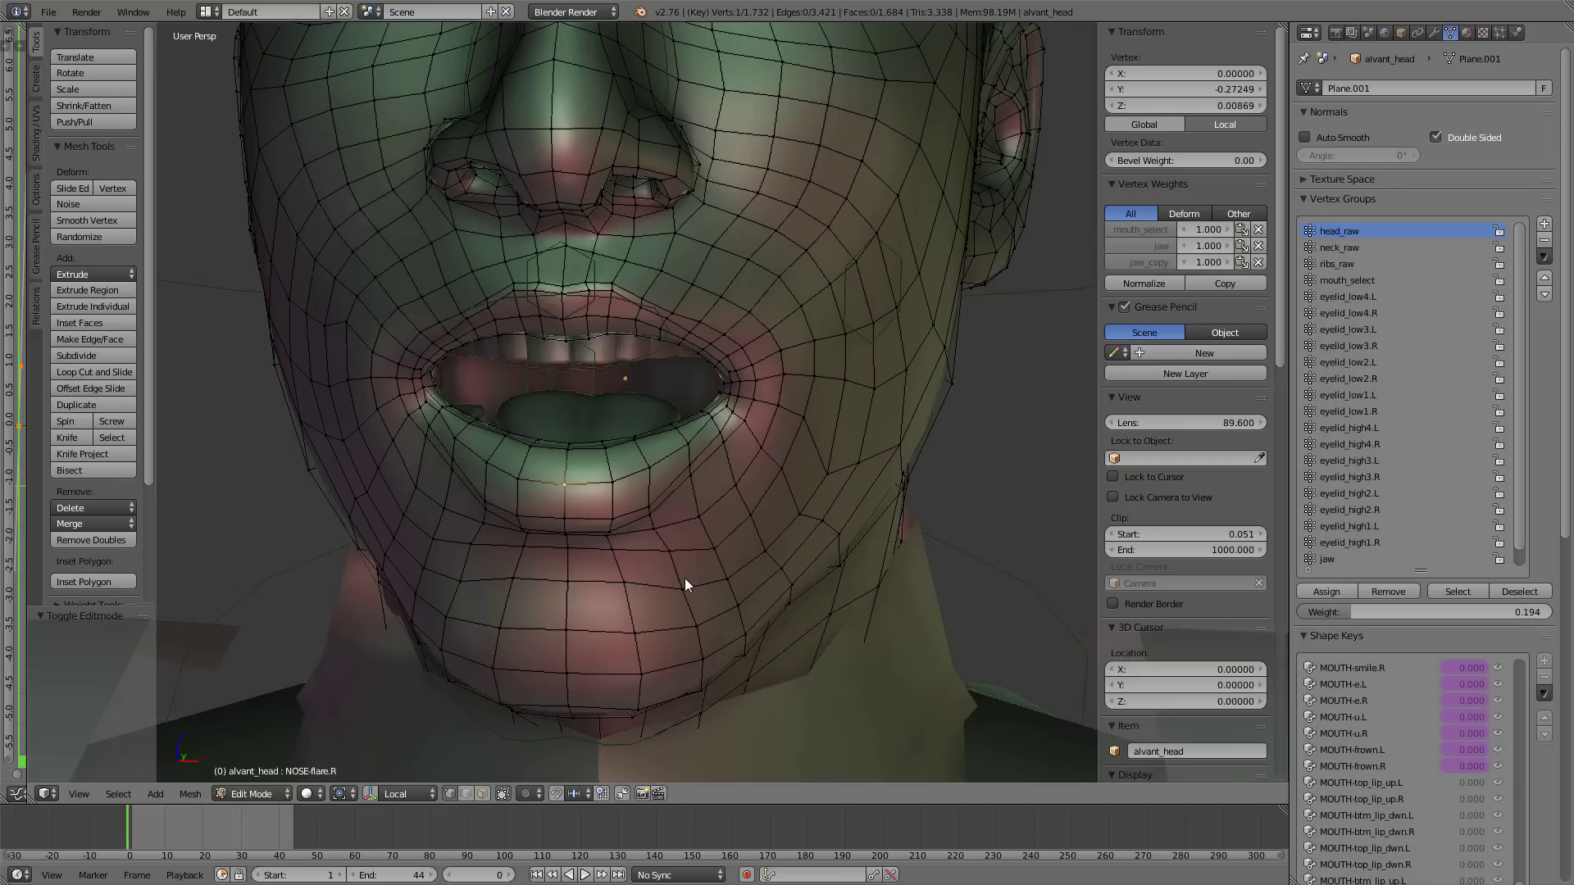
key("Tab")
scroll(685, 579, "down", 2)
key("Tab")
scroll(721, 443, "up", 3)
right_click(733, 422)
right_click(756, 400)
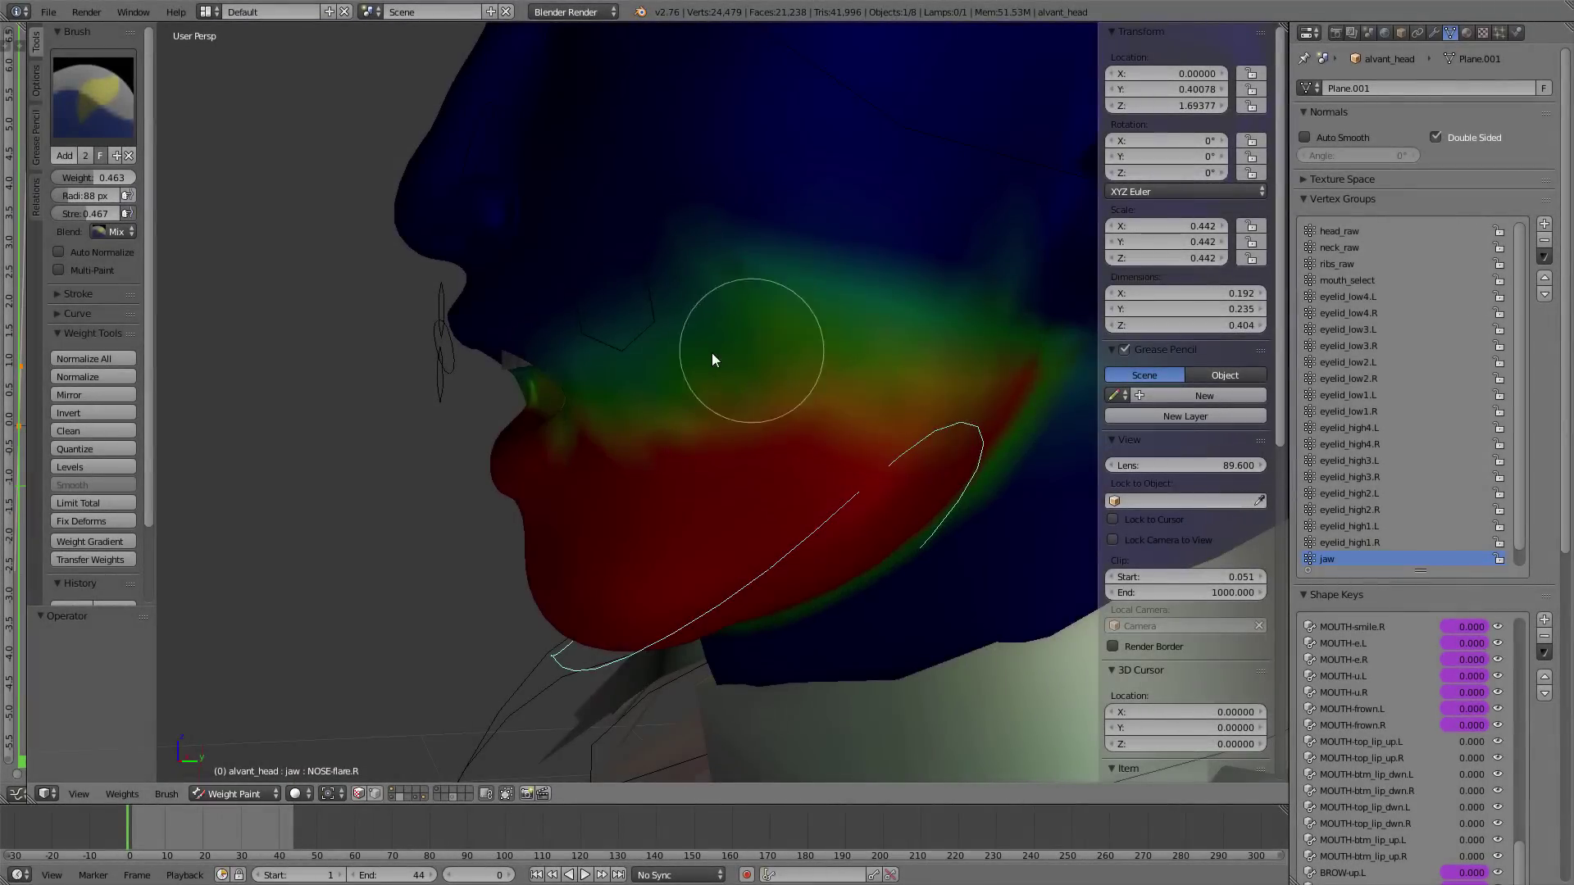
middle_click_drag(713, 358, 317, 328)
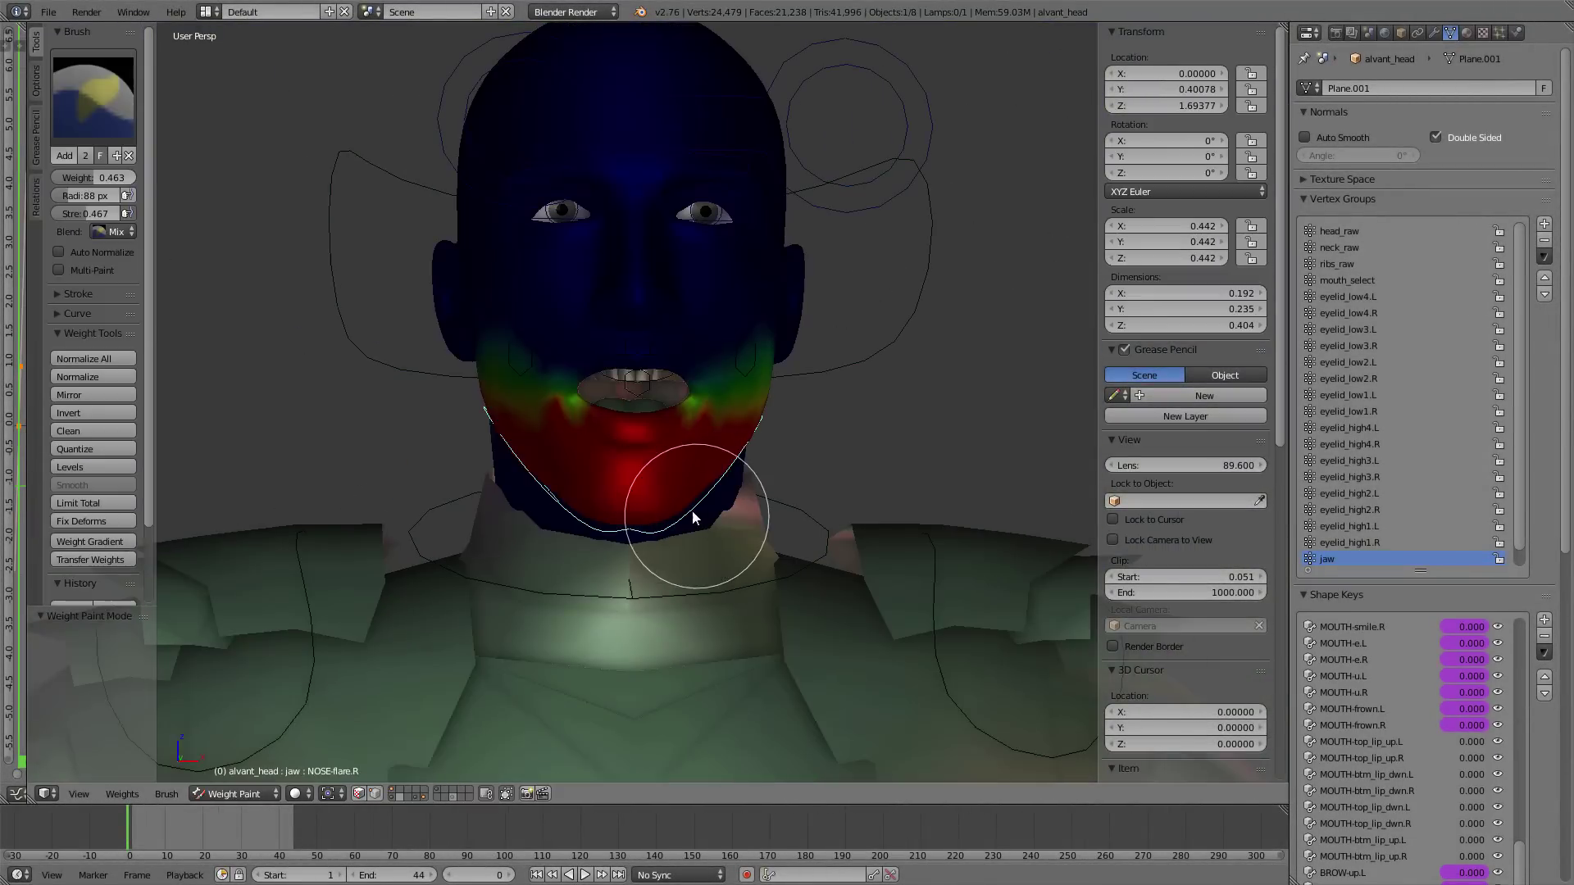
- Leave Weight Paint mode and trackball-rotate the jaw bone to test the mouth closing and opening
key("ctrl+Tab")
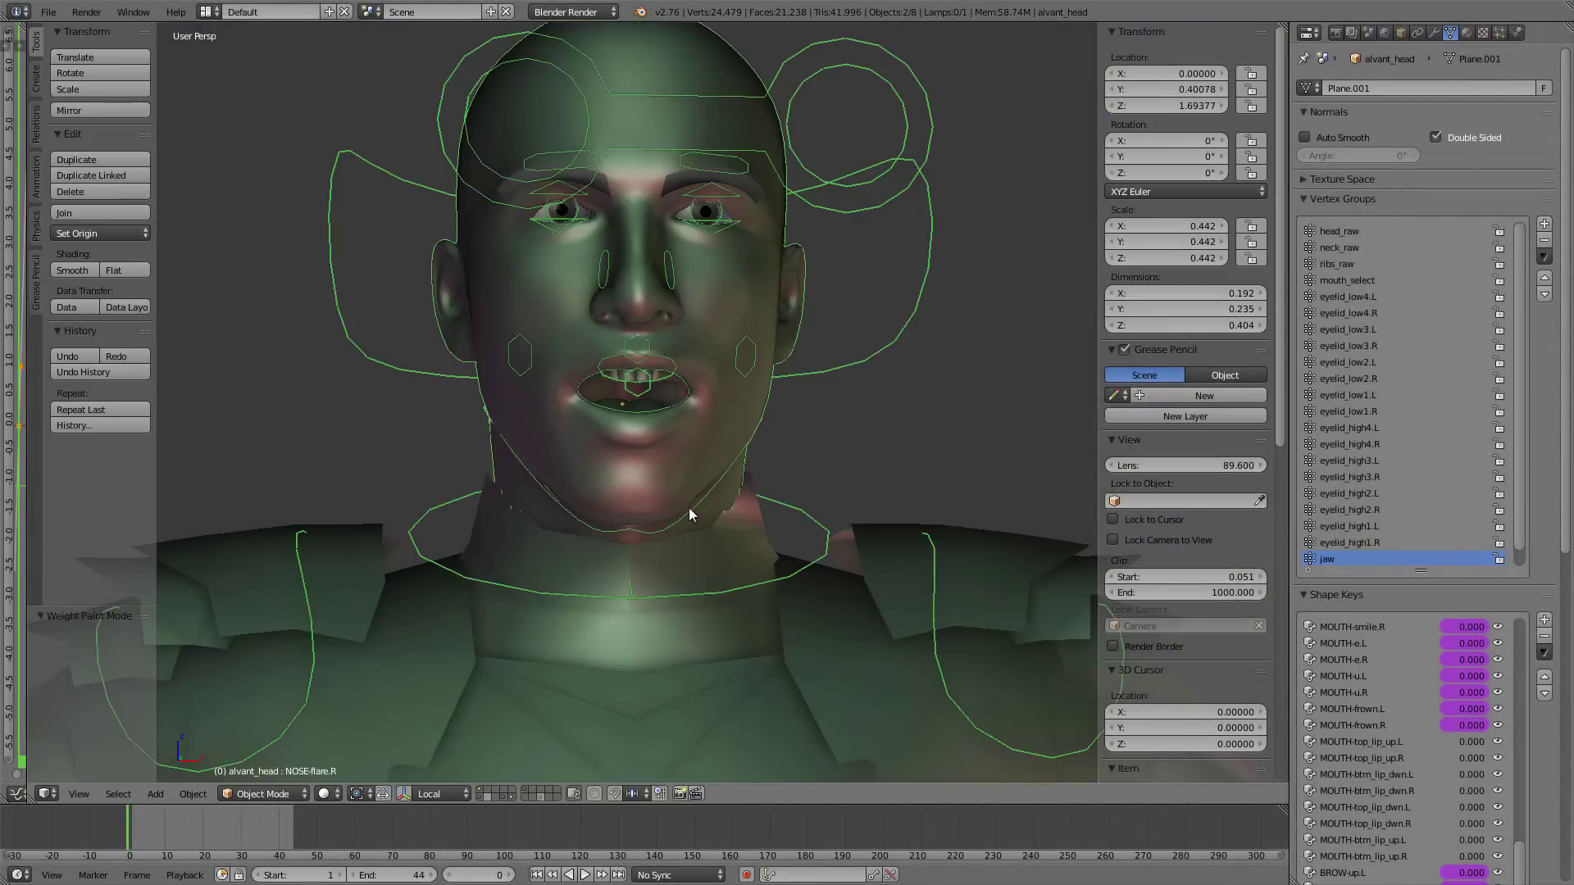
key("r")
key("r")
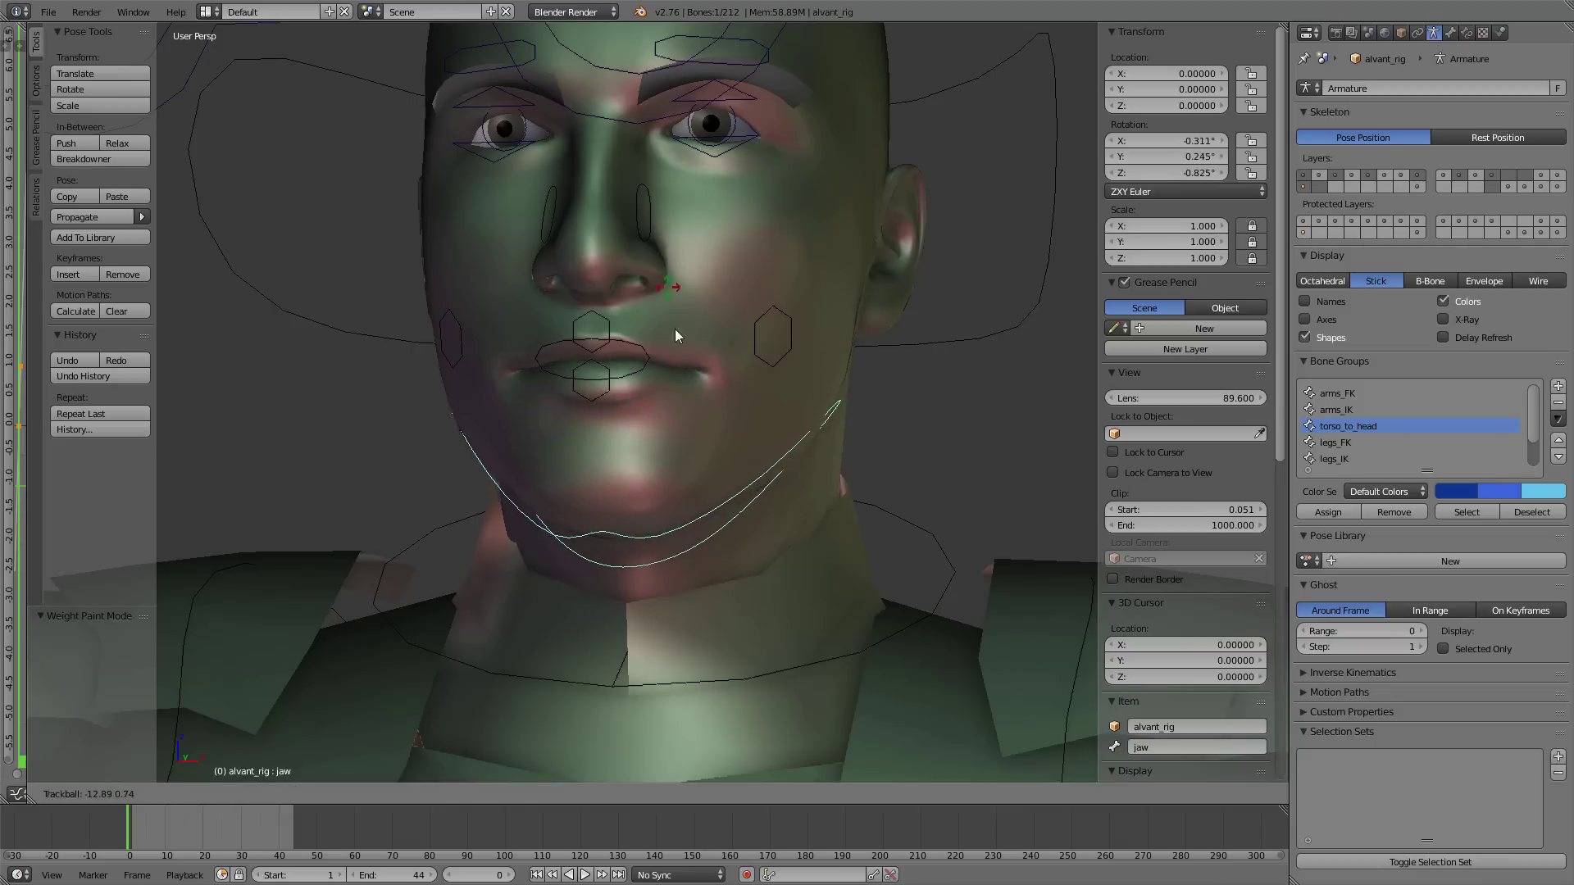
left_click(677, 350)
- Make both mouth corners smile by raising smile.L on the mouth.L bone and using the matching control on the opposite cheek
right_click(768, 355)
middle_click_drag(1204, 721, 1255, 630)
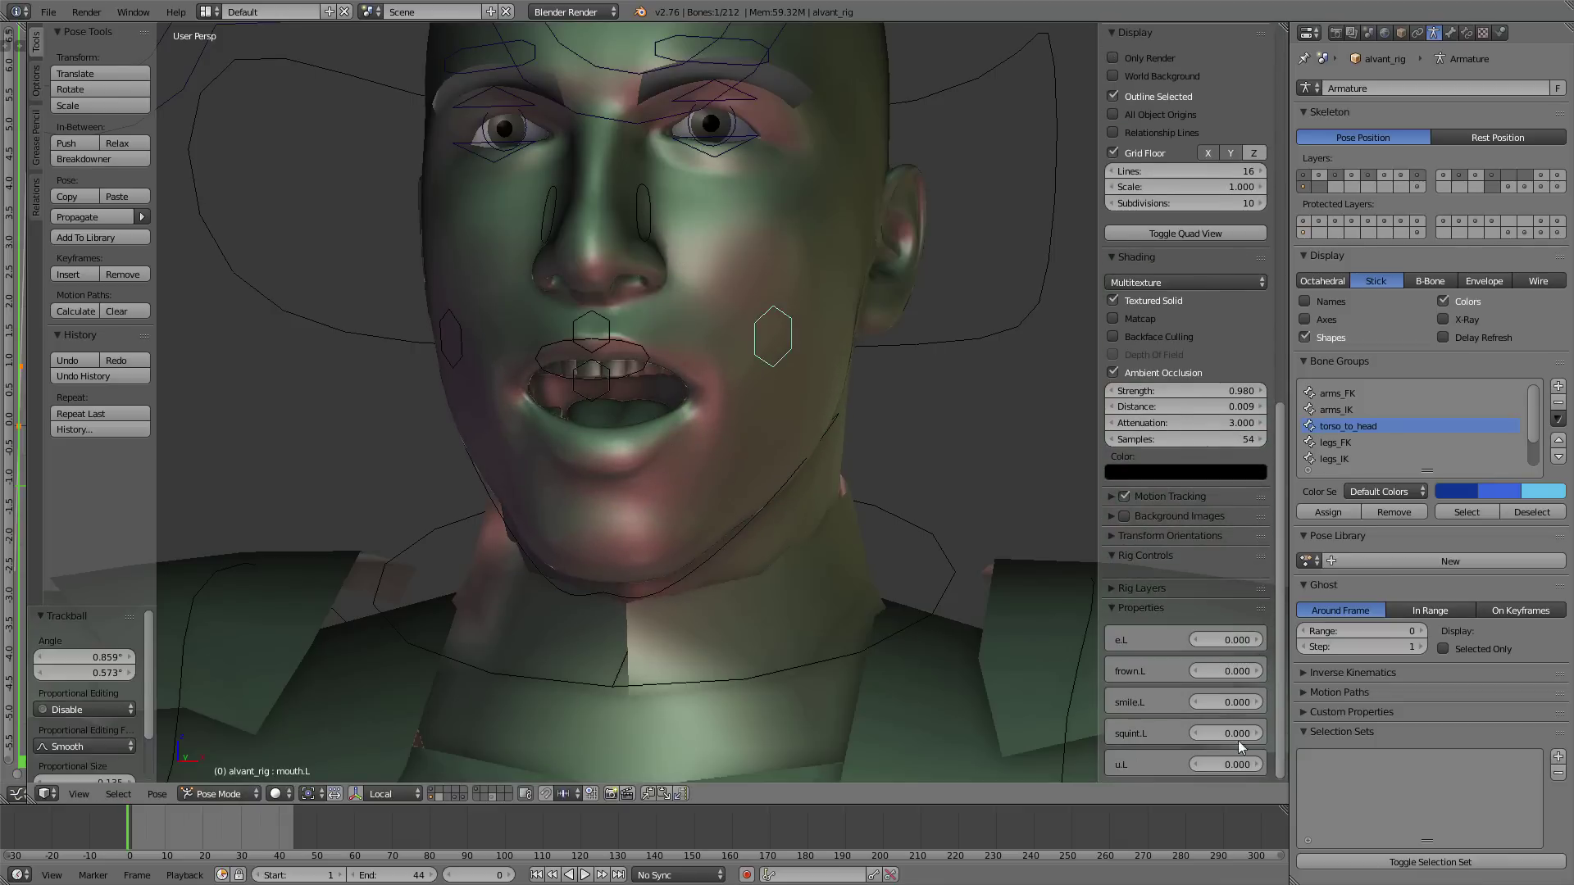
mouse_move(1230, 764)
left_mouse_down()
mouse_move(1245, 764)
mouse_move(1228, 764)
left_mouse_up()
key("ctrl+z")
left_click_drag(1218, 703, 1312, 702)
right_click(461, 343)
middle_click_drag(715, 381, 685, 414)
- Clear the jaw bone's rotation and trackball-rotate it again to test the jaw with the smile
right_click(699, 552)
key("alt+r")
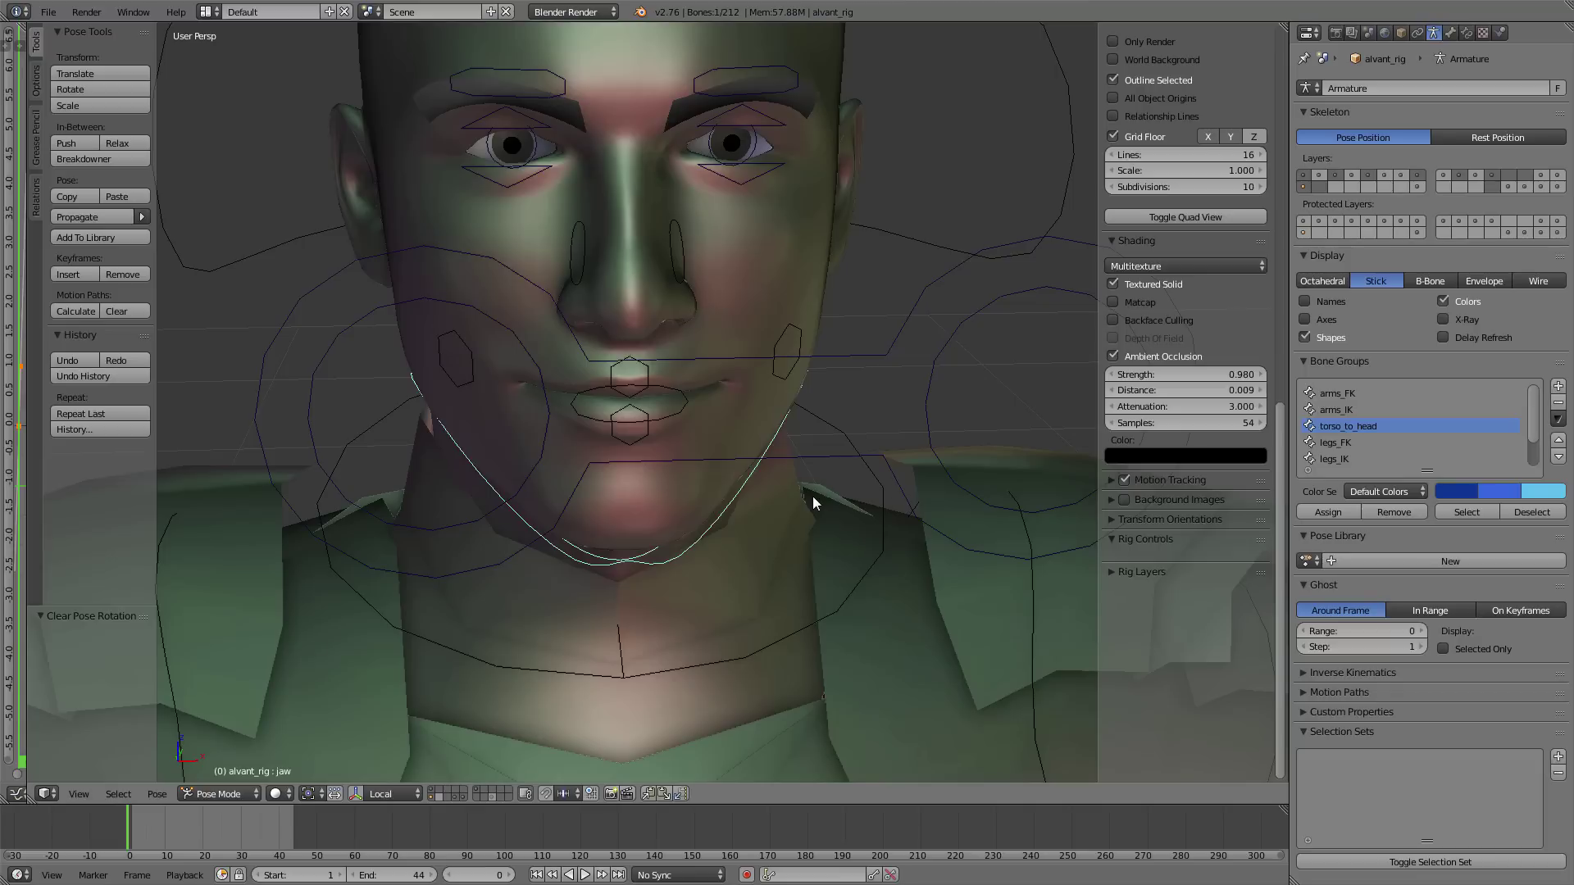
key("r")
key("r")
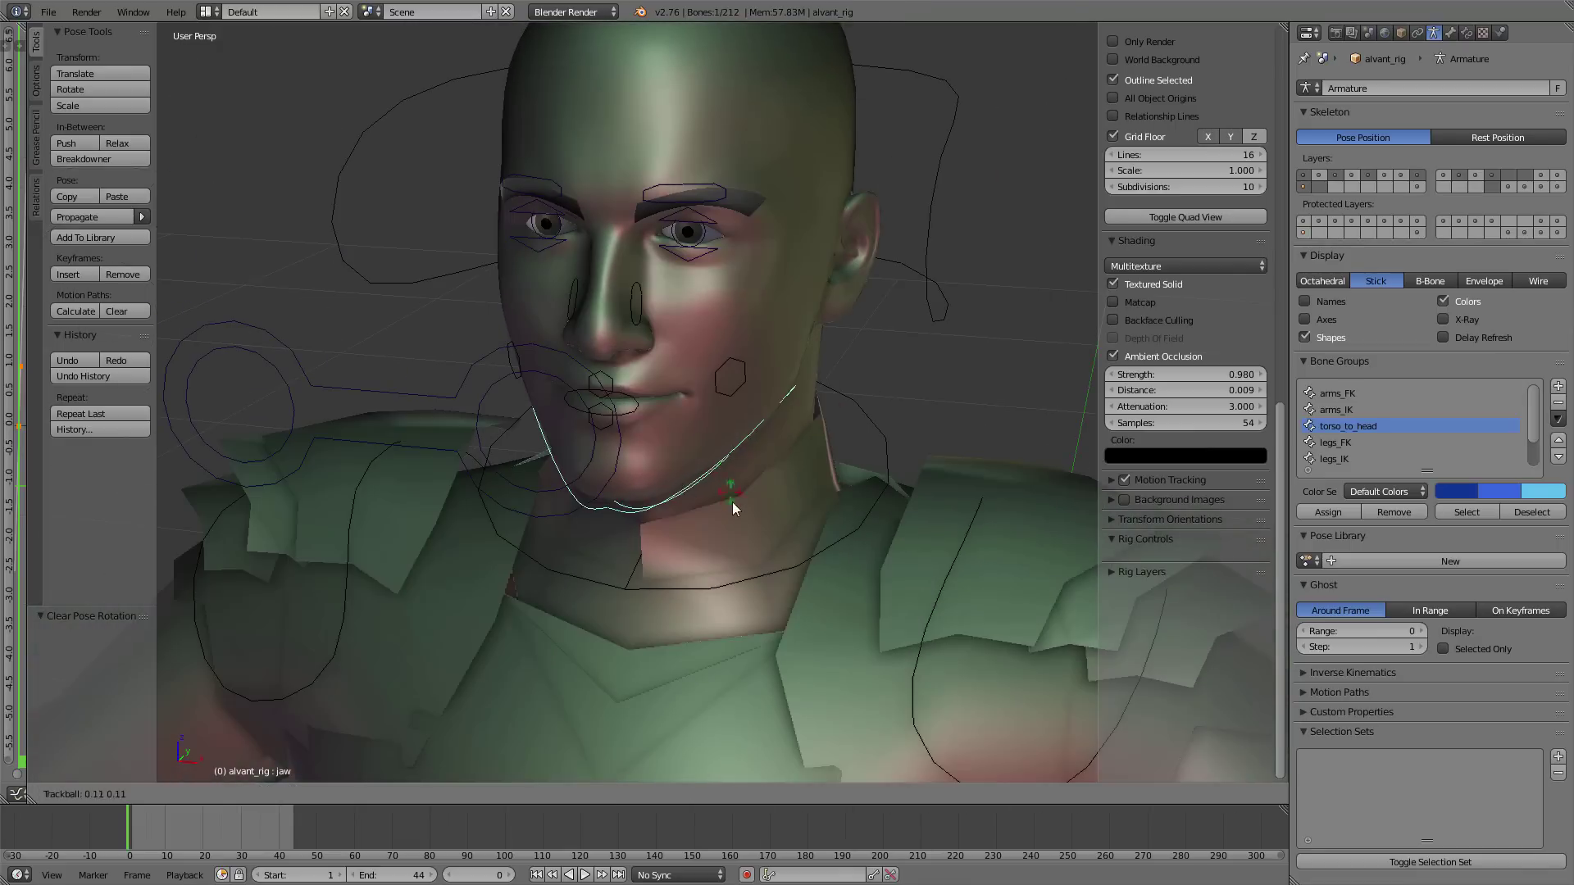